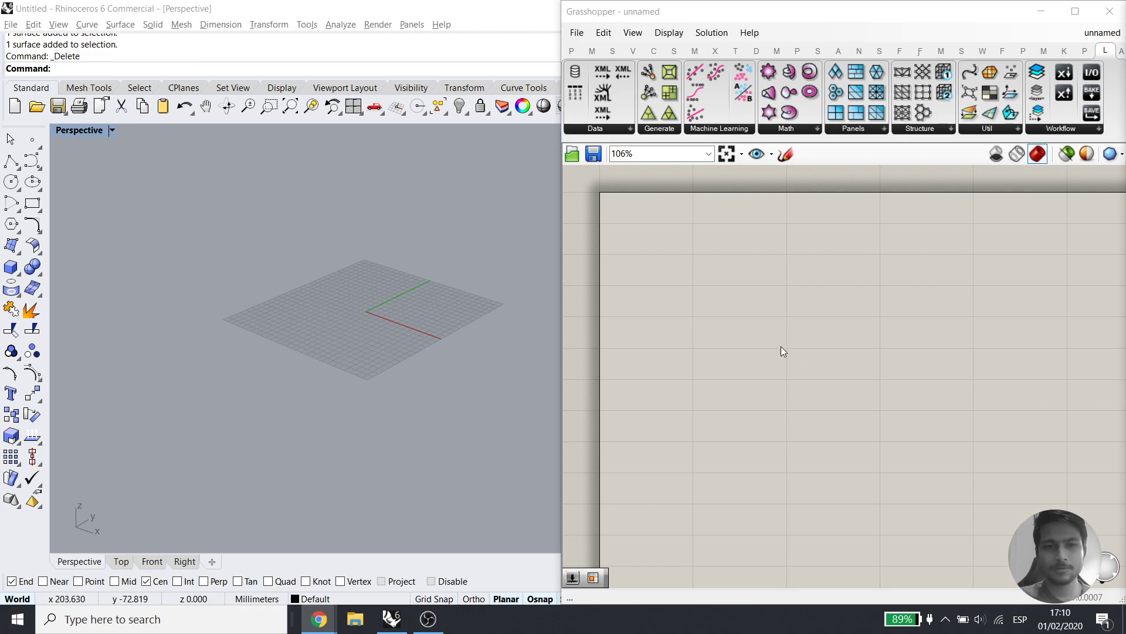
Draw a four-point control-point curve forming an S-shaped wave across the ground plane
{"action": "left_click", "coordinate": [432, 312]}
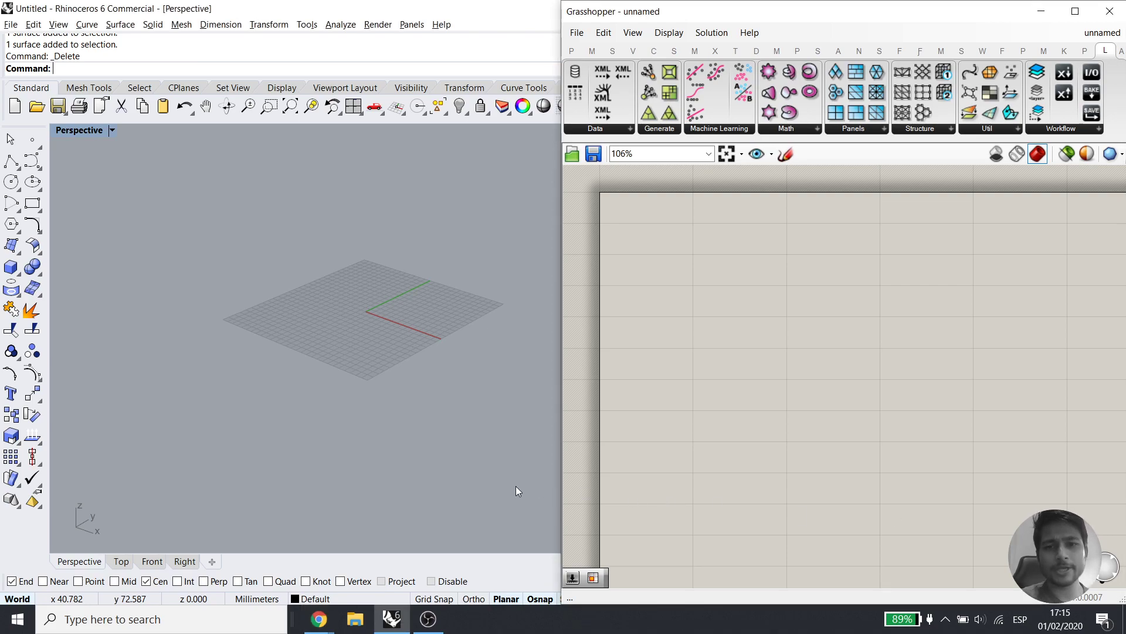
{"action": "left_click", "coordinate": [32, 161]}
{"action": "left_click", "coordinate": [300, 318]}
{"action": "left_click", "coordinate": [413, 302]}
{"action": "left_click", "coordinate": [396, 386]}
{"action": "left_click", "coordinate": [490, 376]}
{"action": "right_click", "coordinate": [490, 376]}
Zoom to the new curve and resize Grasshopper to fill the right half of the screen
{"action": "right_click_drag", "start_coordinate": [453, 342], "coordinate": [385, 395], "text": "shift"}
{"action": "left_click_drag", "start_coordinate": [378, 377], "coordinate": [319, 430]}
{"action": "right_click", "coordinate": [267, 116]}
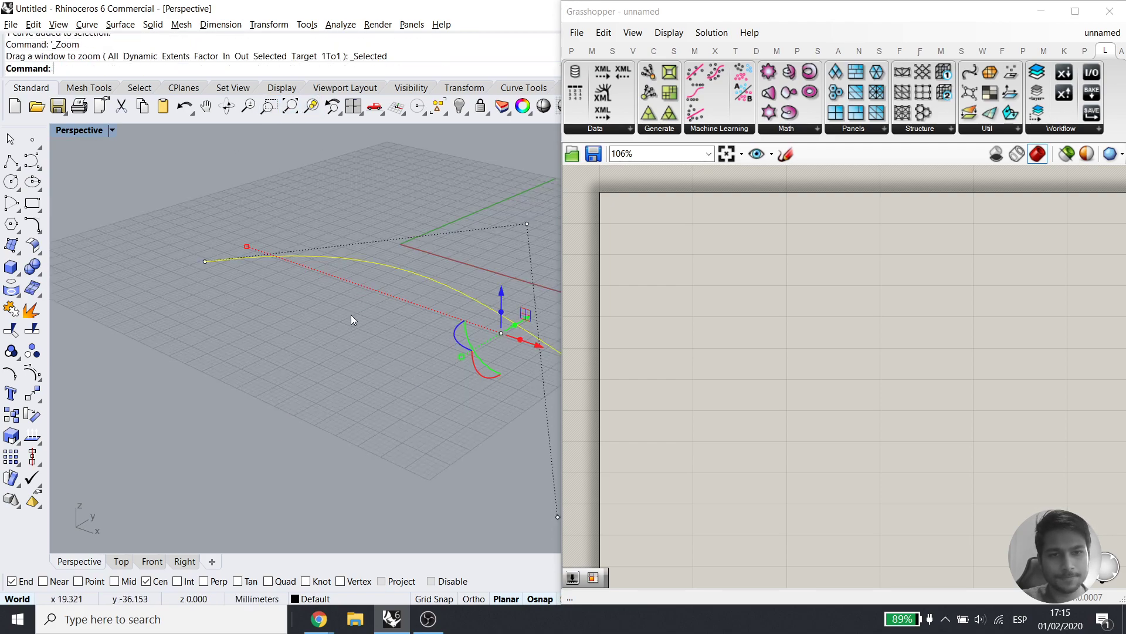
{"action": "left_click_drag", "start_coordinate": [564, 288], "coordinate": [1018, 302]}
{"action": "left_click_drag", "start_coordinate": [926, 308], "coordinate": [540, 308]}
{"action": "left_click_drag", "start_coordinate": [1024, 319], "coordinate": [536, 319]}
{"action": "left_click_drag", "start_coordinate": [386, 293], "coordinate": [245, 402]}
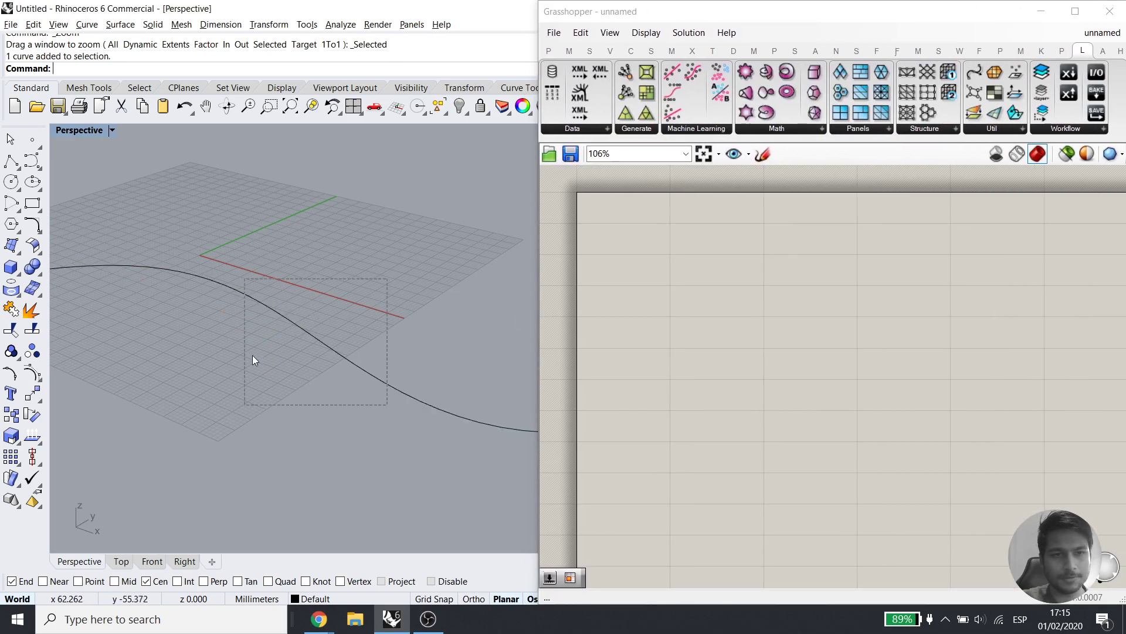
{"action": "left_click", "coordinate": [311, 107]}
Add a Curve parameter and set it to reference the wavy Rhino curve
{"action": "left_click", "coordinate": [425, 372]}
{"action": "double_click", "coordinate": [772, 438]}
{"action": "type", "text": "curv"}
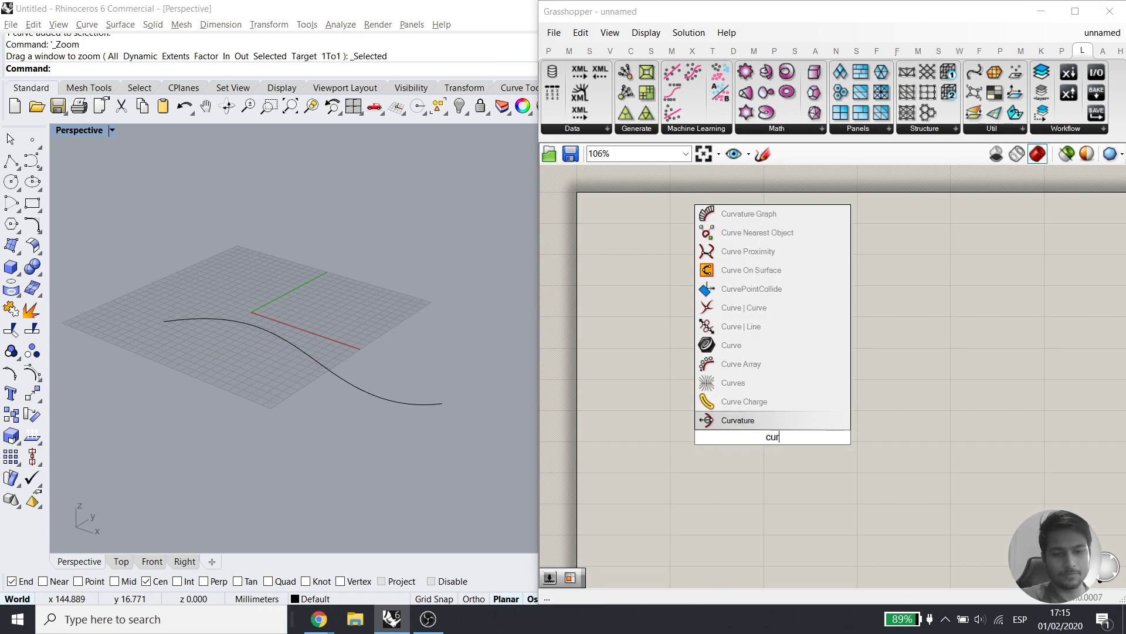
{"action": "left_click", "coordinate": [753, 343]}
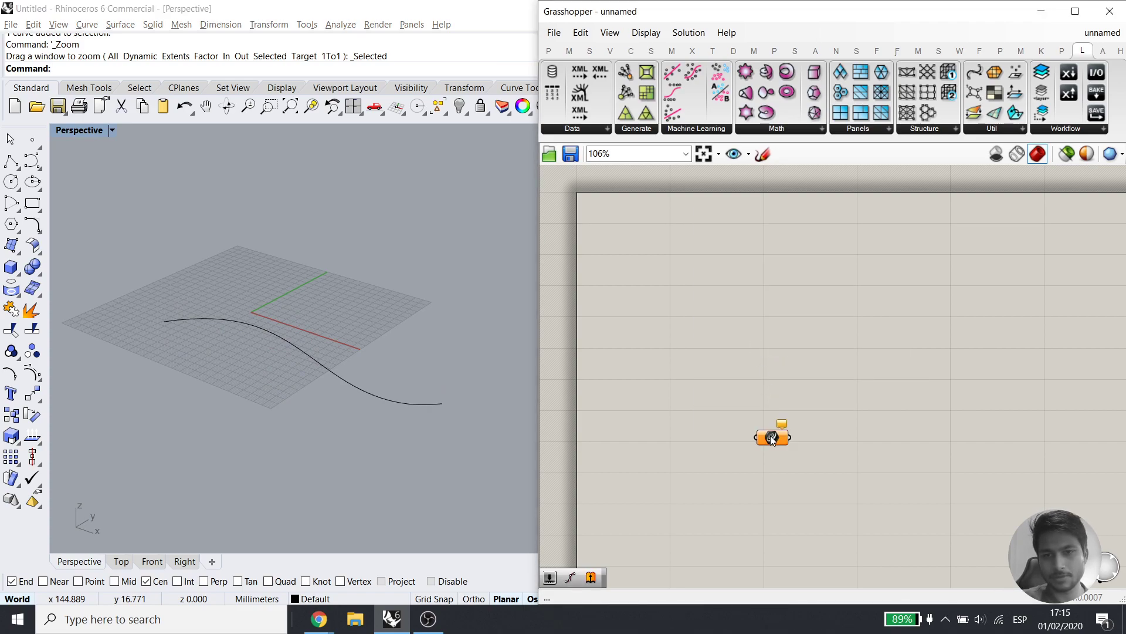
{"action": "right_click", "coordinate": [768, 437]}
{"action": "left_click", "coordinate": [825, 496]}
{"action": "left_click", "coordinate": [317, 360]}
{"action": "left_click", "coordinate": [776, 392]}
{"action": "left_click_drag", "start_coordinate": [771, 439], "coordinate": [728, 374]}
Add an Extrude component with the referenced curve as its Base
{"action": "double_click", "coordinate": [872, 400]}
{"action": "type", "text": "extrude"}
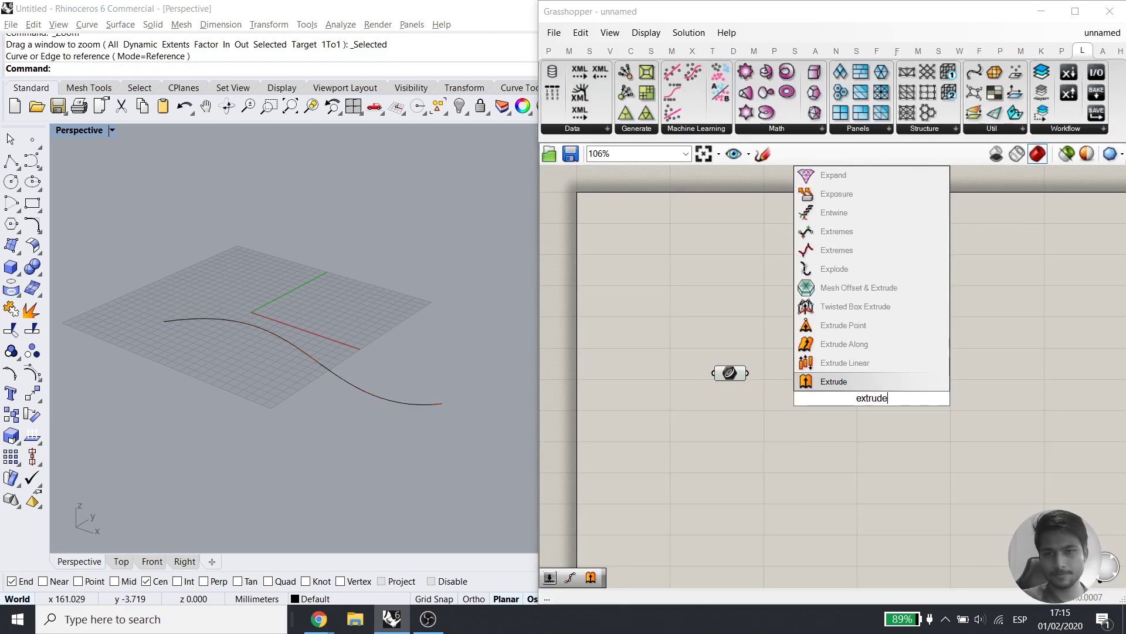
{"action": "left_click", "coordinate": [861, 383]}
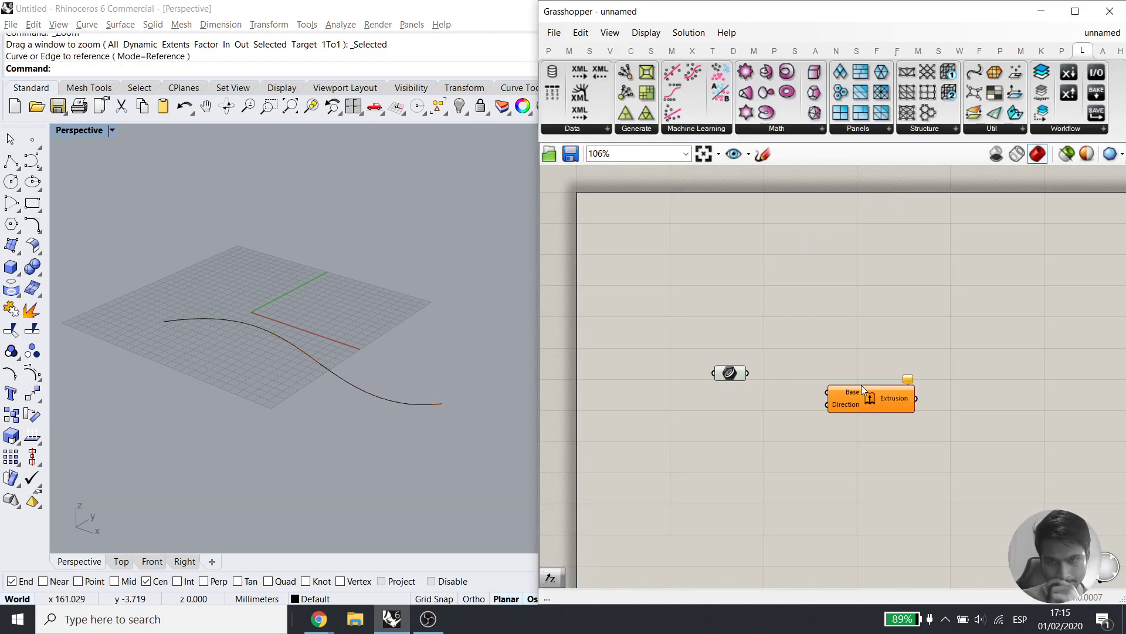
{"action": "left_click_drag", "start_coordinate": [829, 391], "coordinate": [749, 374]}
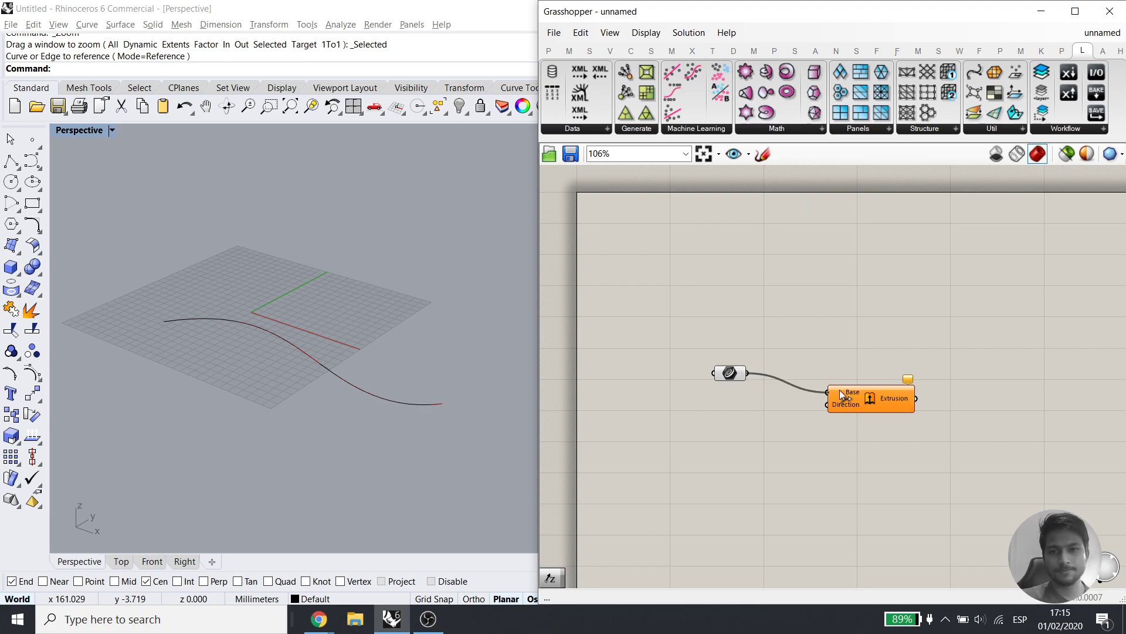
Drive the extrusion direction with Unit Z, scaled by a number slider on its Factor
{"action": "double_click", "coordinate": [683, 414]}
{"action": "type", "text": "z"}
{"action": "key", "text": "Return"}
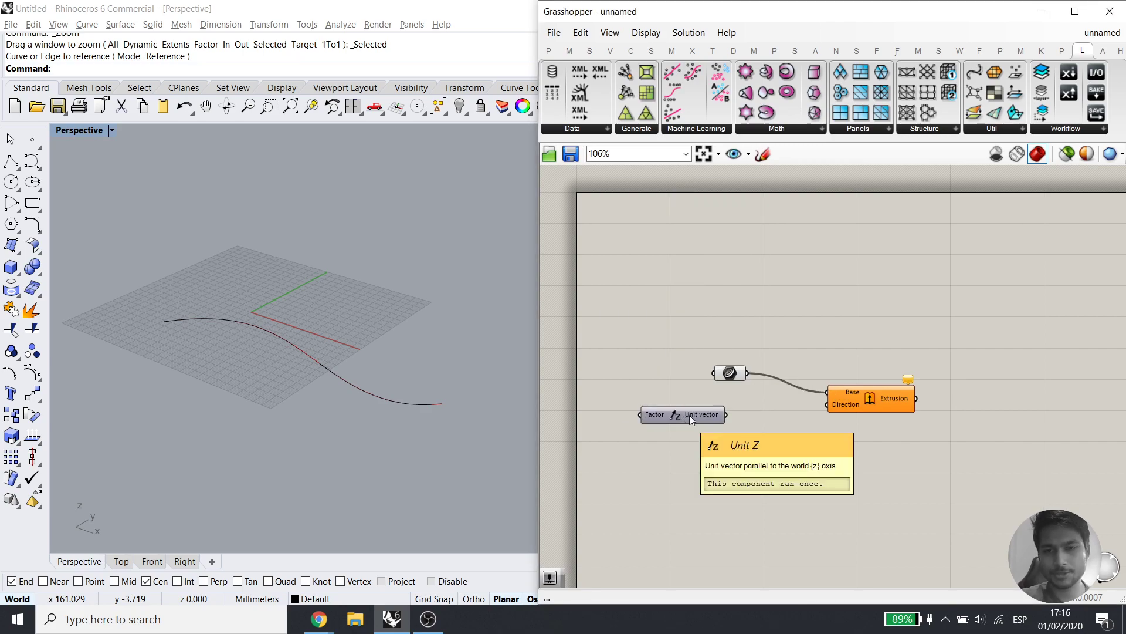
{"action": "left_click_drag", "start_coordinate": [828, 404], "coordinate": [771, 413]}
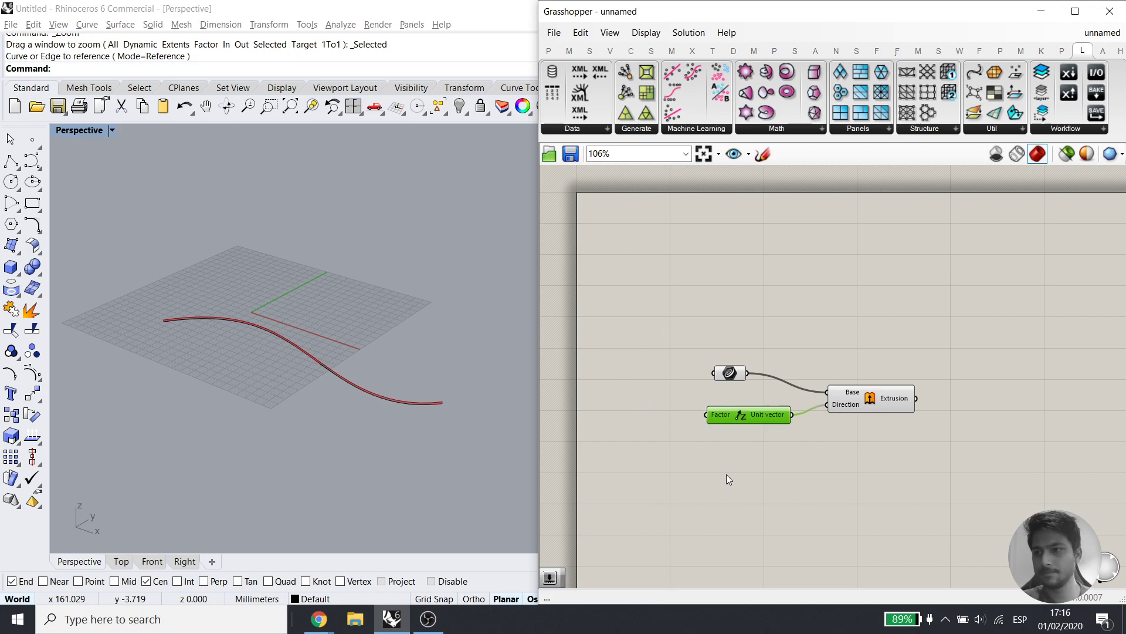
{"action": "double_click", "coordinate": [722, 480]}
{"action": "type", "text": "25"}
{"action": "key", "text": "Return"}
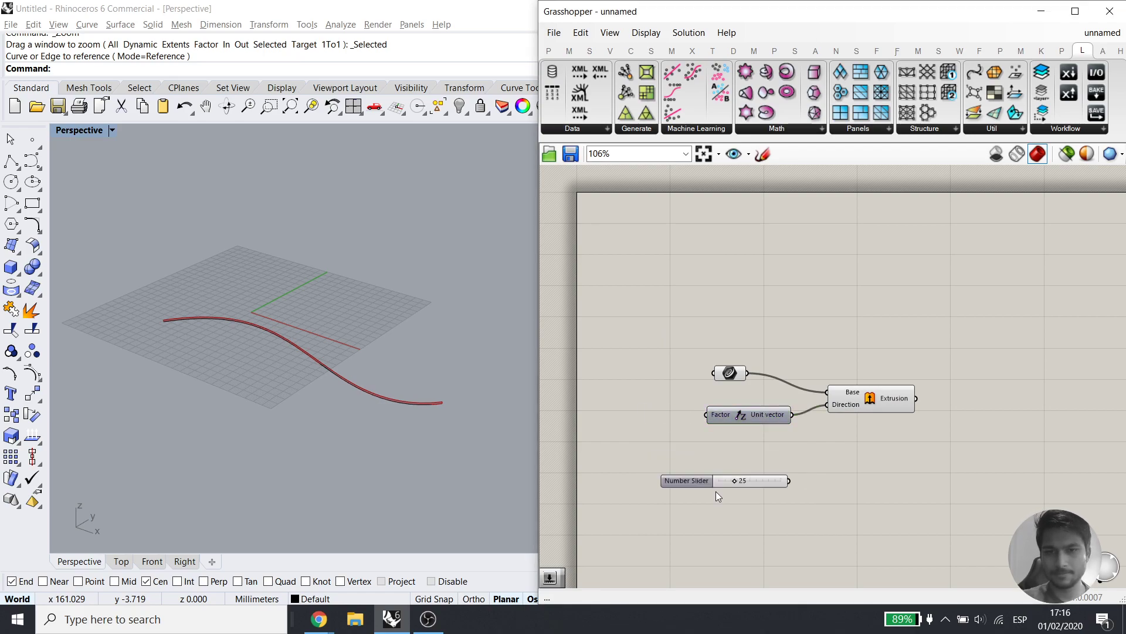
{"action": "left_click_drag", "start_coordinate": [706, 415], "coordinate": [787, 466]}
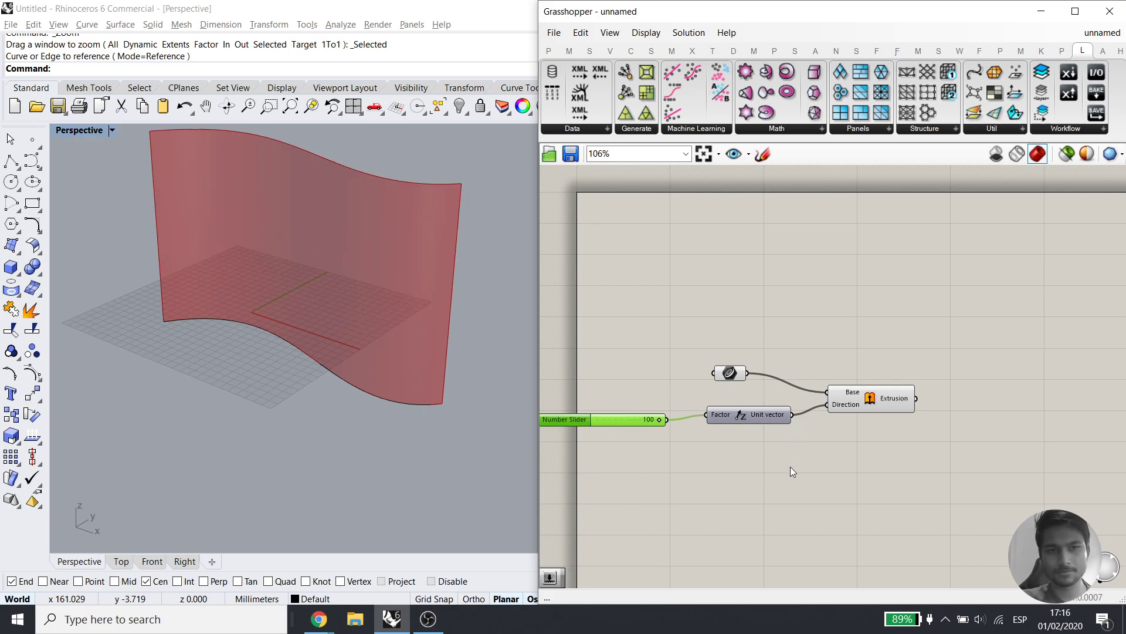
{"action": "left_click", "coordinate": [789, 467]}
Hide the base curve and switch the Perspective viewport to Rendered display
{"action": "mouse_move", "coordinate": [368, 471]}
{"action": "right_mouse_down"}
{"action": "mouse_move", "coordinate": [356, 387]}
{"action": "mouse_move", "coordinate": [342, 409]}
{"action": "mouse_move", "coordinate": [364, 478]}
{"action": "right_mouse_up"}
{"action": "left_click", "coordinate": [343, 410]}
{"action": "key", "text": "ctrl+h"}
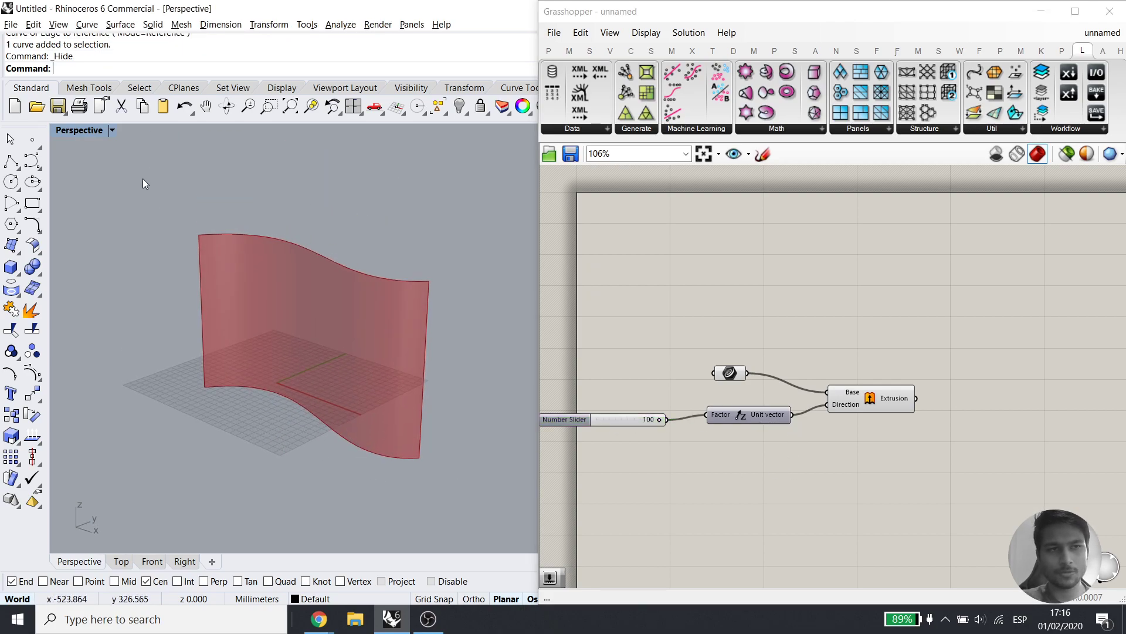
{"action": "right_click", "coordinate": [70, 120]}
{"action": "key", "text": "Escape"}
{"action": "left_click", "coordinate": [112, 130]}
{"action": "left_click", "coordinate": [176, 144]}
{"action": "right_click_drag", "start_coordinate": [361, 390], "coordinate": [342, 381]}
Align the Curve parameter, slider and Unit Z components neatly on the Grasshopper canvas
{"action": "right_click_drag", "start_coordinate": [937, 365], "coordinate": [906, 305]}
{"action": "left_click_drag", "start_coordinate": [697, 316], "coordinate": [716, 334]}
{"action": "right_click_drag", "start_coordinate": [863, 413], "coordinate": [773, 388]}
{"action": "right_click_drag", "start_coordinate": [643, 344], "coordinate": [765, 354]}
{"action": "left_click_drag", "start_coordinate": [642, 344], "coordinate": [653, 339]}
{"action": "left_click_drag", "start_coordinate": [815, 392], "coordinate": [674, 332]}
{"action": "left_click_drag", "start_coordinate": [766, 343], "coordinate": [785, 343]}
{"action": "left_click", "coordinate": [893, 397]}
{"action": "right_click_drag", "start_coordinate": [894, 398], "coordinate": [808, 358]}
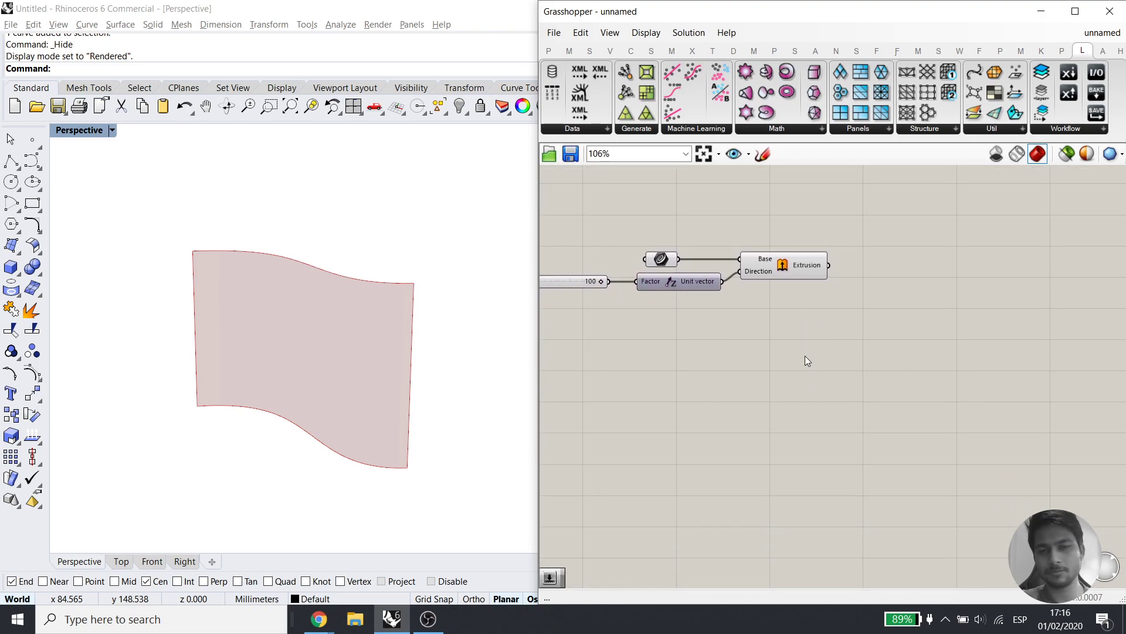
Add an Isotrim component fed by the extruded wall surface
{"action": "double_click", "coordinate": [889, 304]}
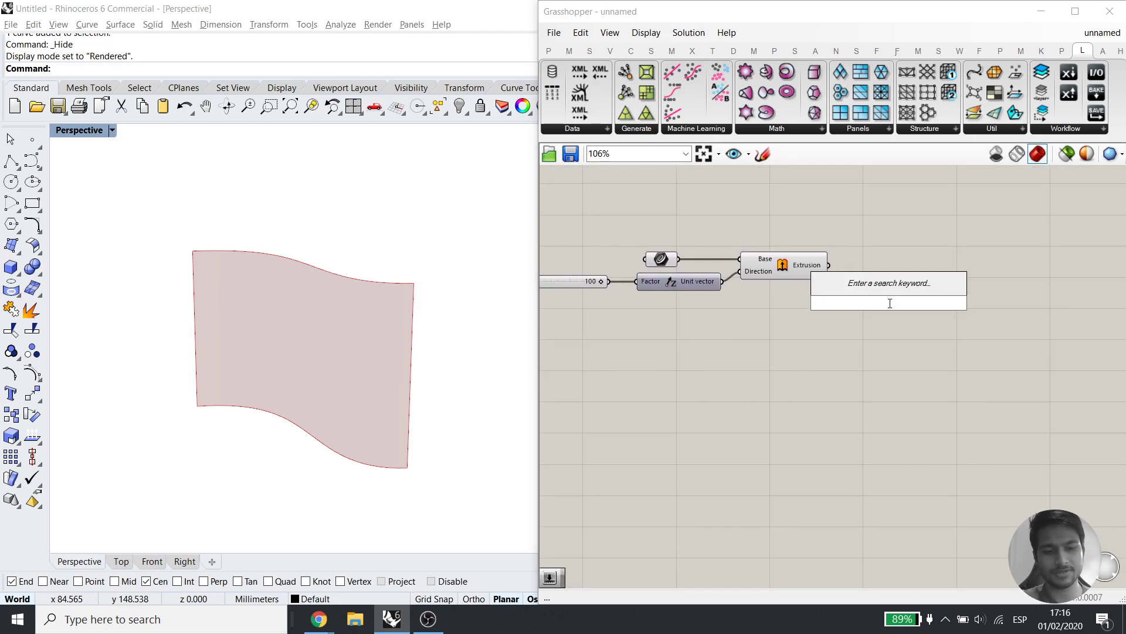
{"action": "type", "text": "iso"}
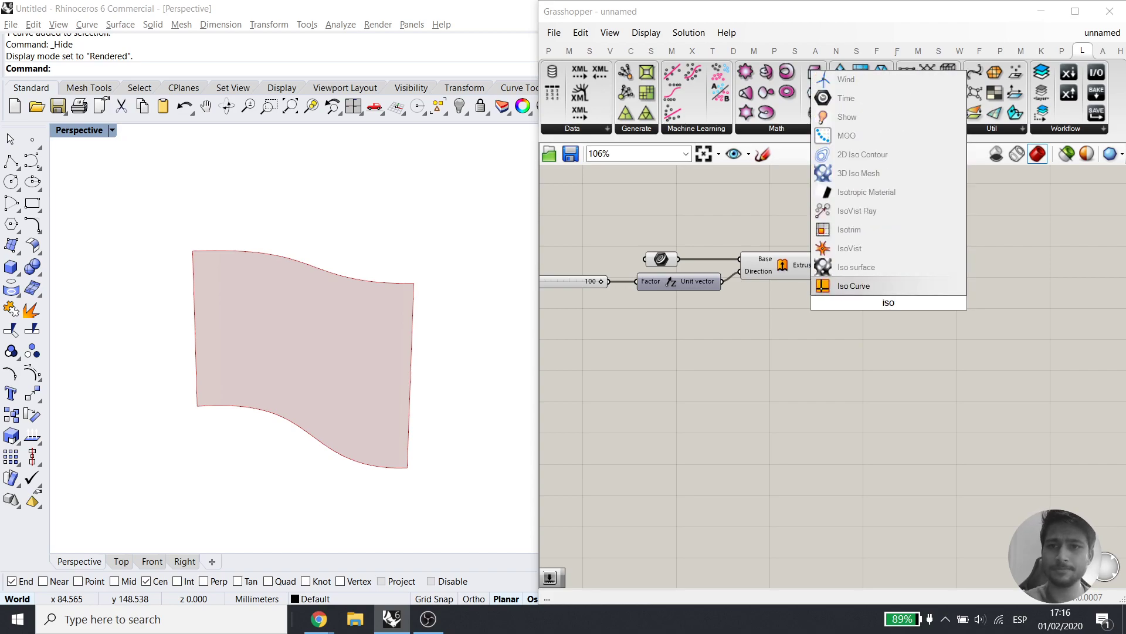
{"action": "left_click", "coordinate": [888, 227]}
{"action": "left_click_drag", "start_coordinate": [874, 300], "coordinate": [958, 267]}
{"action": "left_click_drag", "start_coordinate": [829, 265], "coordinate": [986, 274]}
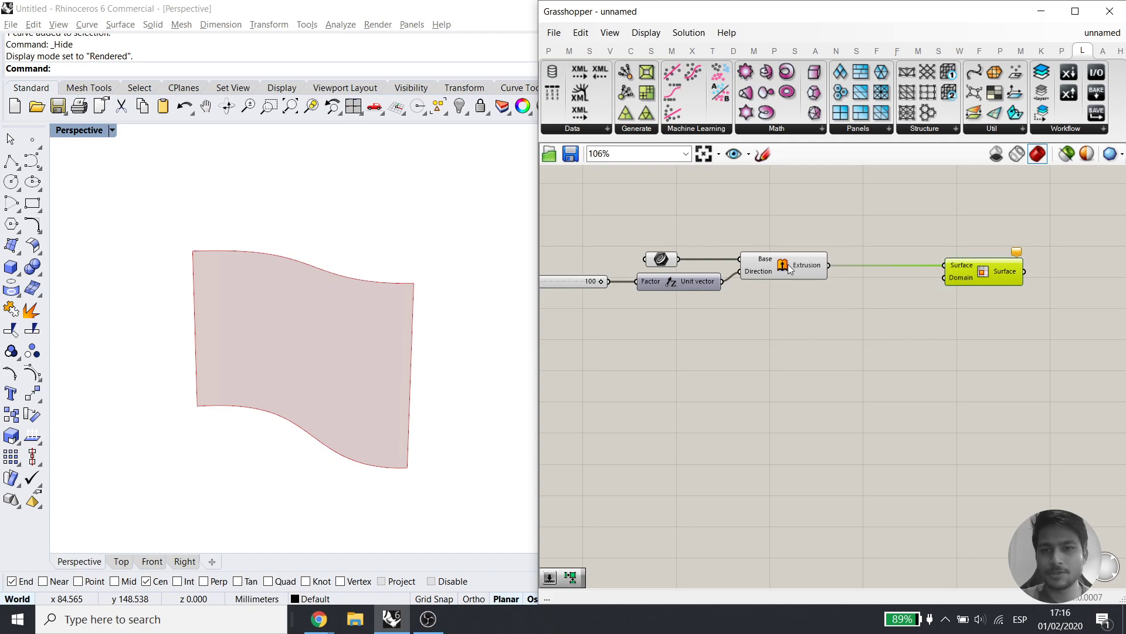
{"action": "left_click", "coordinate": [823, 312]}
Search for a Divide Domain component without placing it, then switch to the browser
{"action": "double_click", "coordinate": [837, 331]}
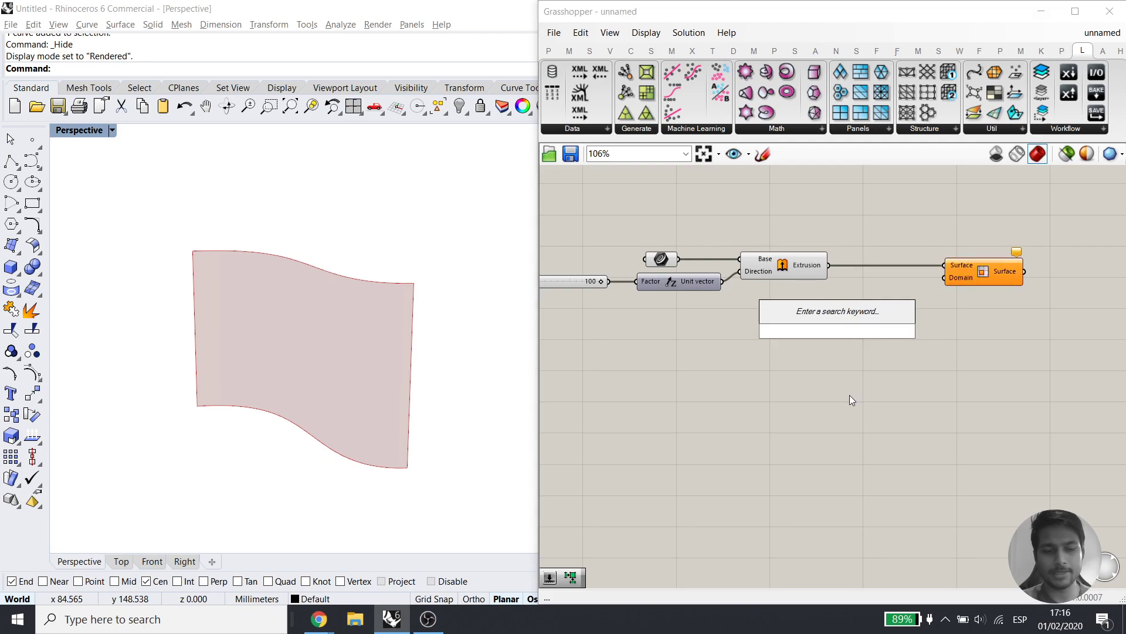
{"action": "type", "text": "divide domain"}
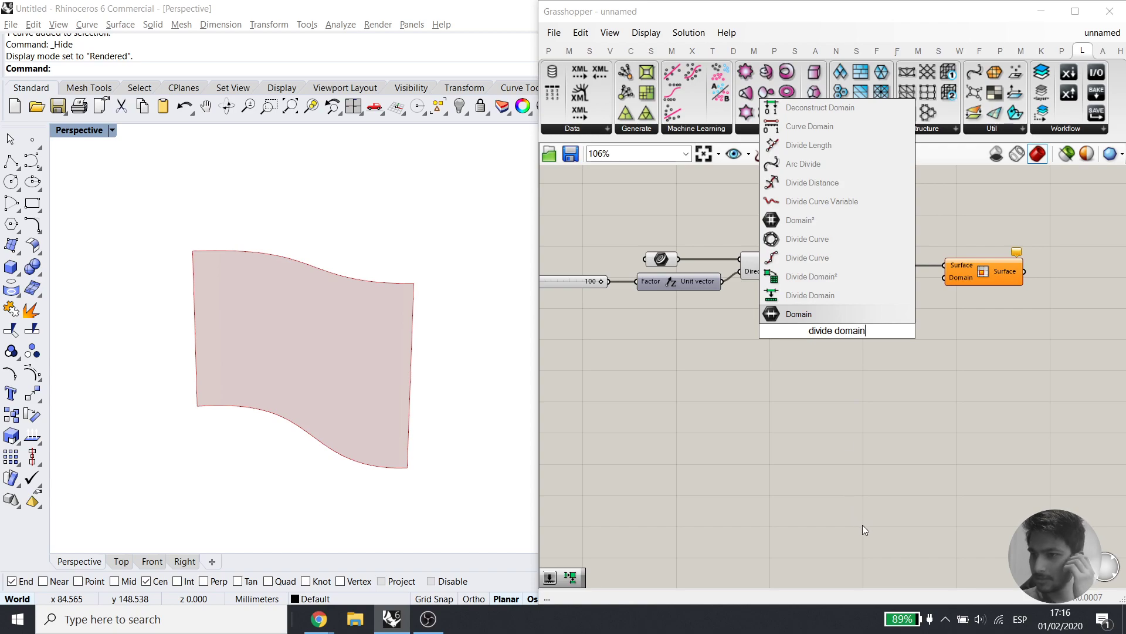
{"action": "left_click", "coordinate": [854, 454]}
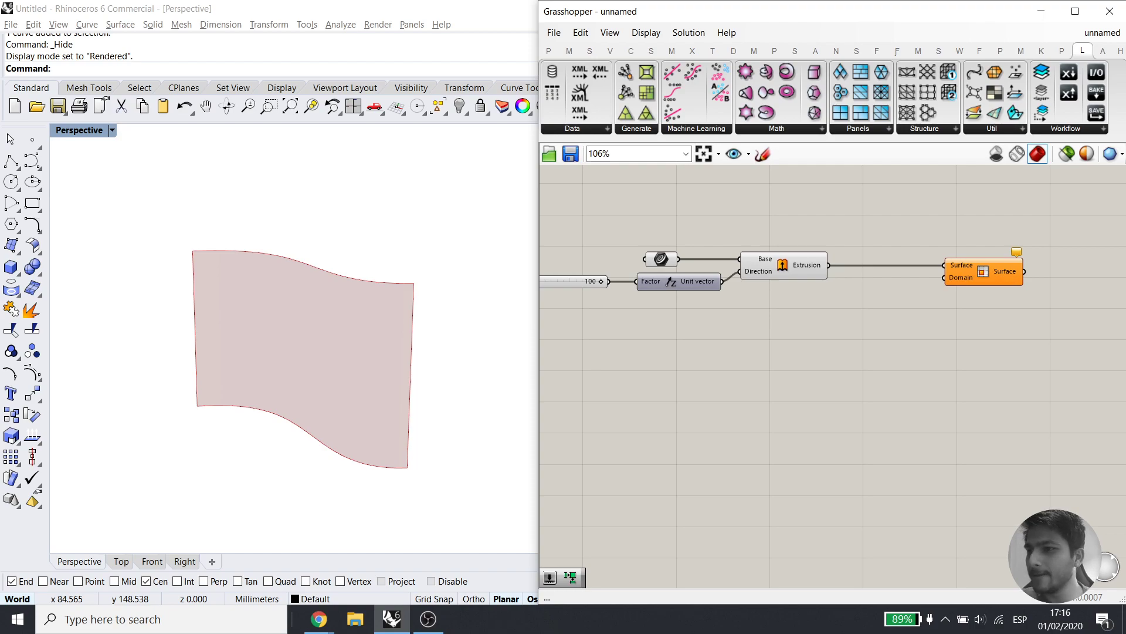
{"action": "key", "text": "alt+Tab"}
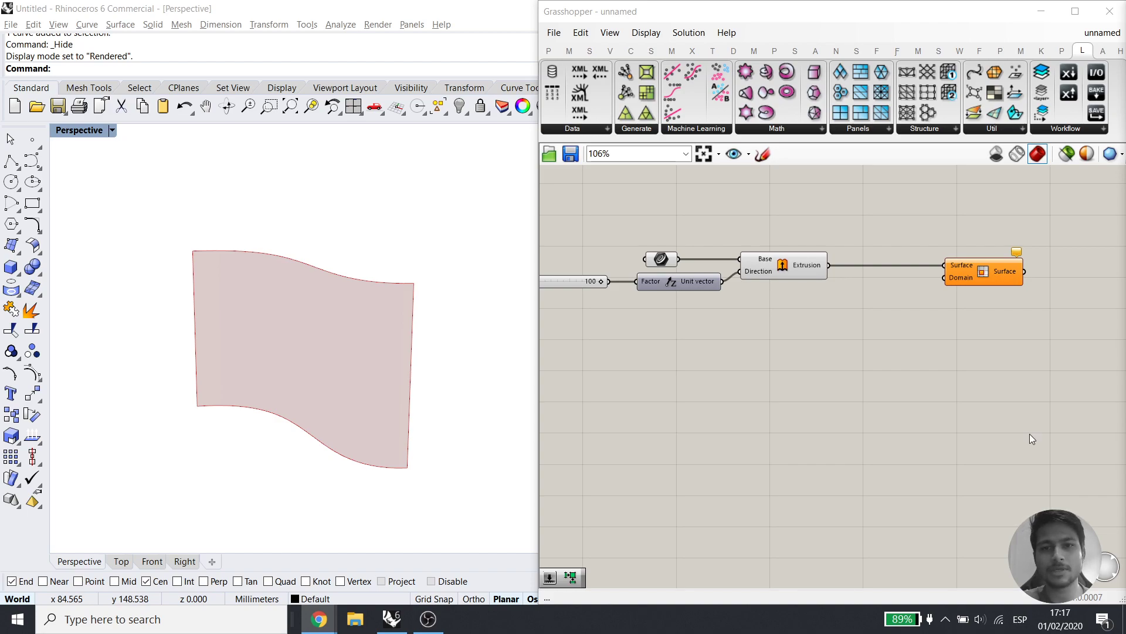
Add Bifocals to label every component and recentre the canvas on the definition
{"action": "left_click", "coordinate": [649, 210]}
{"action": "double_click", "coordinate": [649, 210]}
{"action": "type", "text": "Bifo"}
{"action": "left_click", "coordinate": [653, 195]}
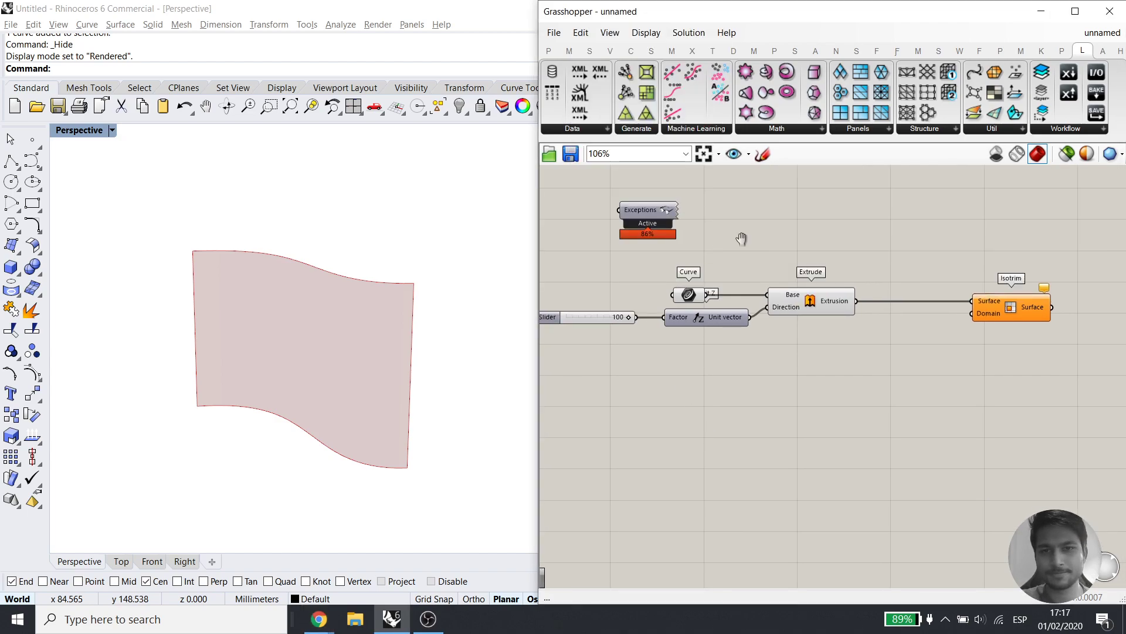
{"action": "right_click_drag", "start_coordinate": [734, 233], "coordinate": [887, 418]}
{"action": "left_click_drag", "start_coordinate": [806, 390], "coordinate": [714, 245]}
{"action": "right_click_drag", "start_coordinate": [927, 402], "coordinate": [745, 305]}
{"action": "scroll", "coordinate": [750, 306], "scroll_direction": "up", "scroll_amount": 3}
{"action": "right_click_drag", "start_coordinate": [998, 428], "coordinate": [855, 315]}
{"action": "scroll", "coordinate": [855, 316], "scroll_direction": "down", "scroll_amount": 3}
{"action": "mouse_move", "coordinate": [969, 345]}
{"action": "left_mouse_down"}
{"action": "mouse_move", "coordinate": [897, 345]}
{"action": "mouse_move", "coordinate": [955, 344]}
{"action": "left_mouse_up"}
{"action": "left_click", "coordinate": [904, 392]}
{"action": "mouse_move", "coordinate": [903, 391]}
{"action": "right_mouse_down"}
{"action": "mouse_move", "coordinate": [918, 349]}
{"action": "mouse_move", "coordinate": [903, 414]}
{"action": "right_mouse_up"}
Add a Divide Domain² fed by the extruded surface and lower the height slider from 100 to 79
{"action": "double_click", "coordinate": [889, 414]}
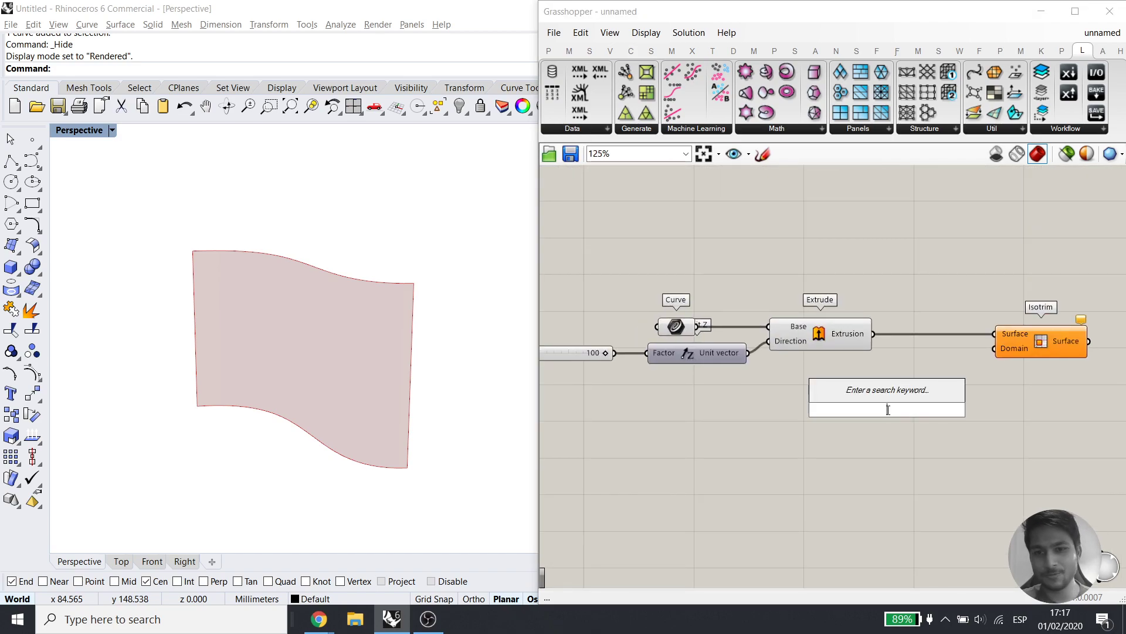
{"action": "type", "text": "divide"}
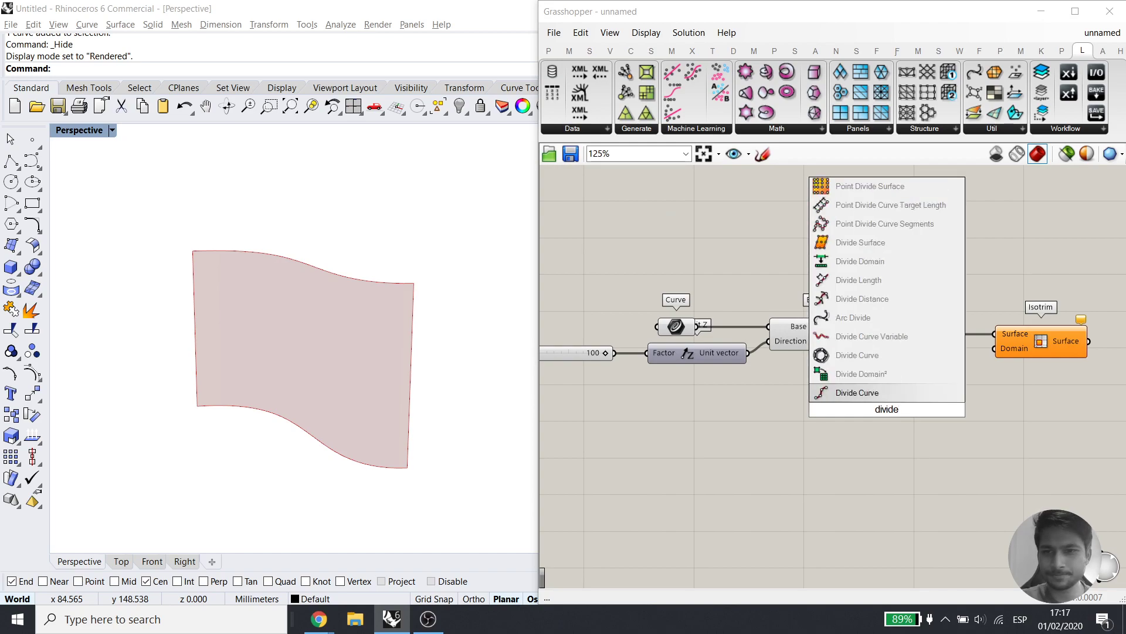
{"action": "left_click", "coordinate": [886, 373]}
{"action": "left_click_drag", "start_coordinate": [899, 434], "coordinate": [904, 474]}
{"action": "left_click", "coordinate": [915, 409]}
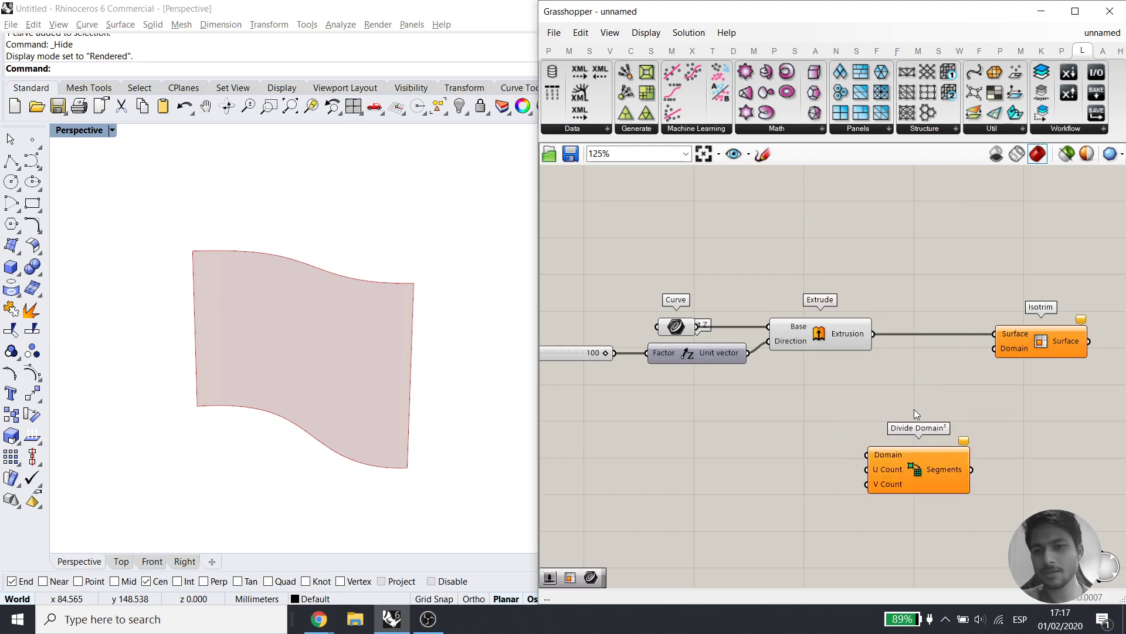
{"action": "right_click_drag", "start_coordinate": [891, 402], "coordinate": [871, 344]}
{"action": "left_click_drag", "start_coordinate": [856, 278], "coordinate": [844, 391]}
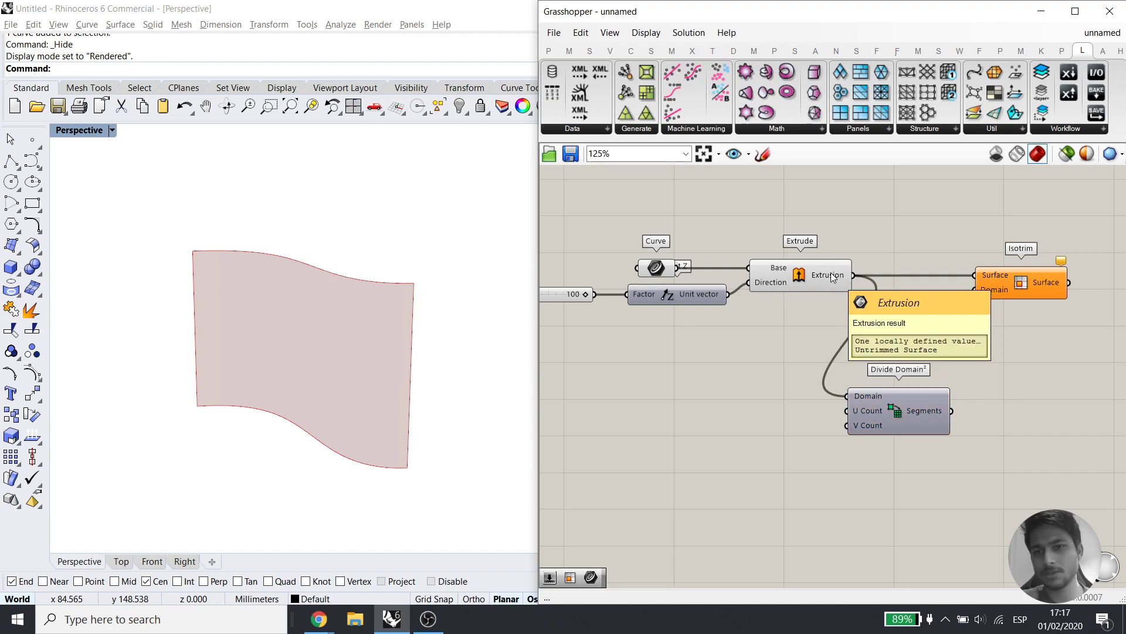
{"action": "mouse_move", "coordinate": [865, 393]}
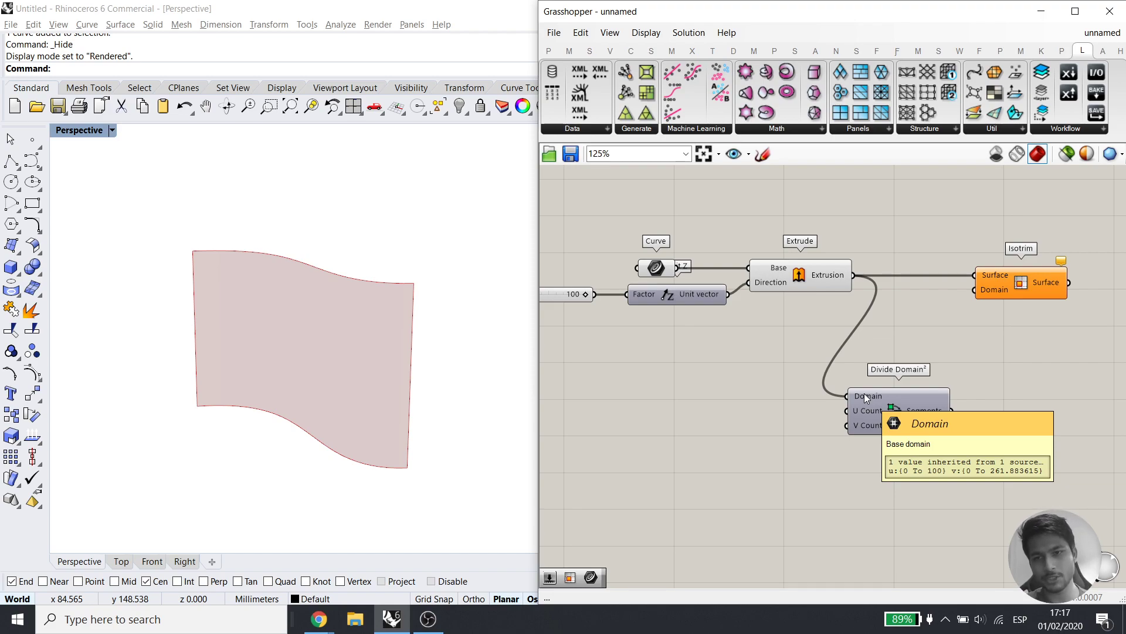
{"action": "left_click_drag", "start_coordinate": [583, 296], "coordinate": [570, 295]}
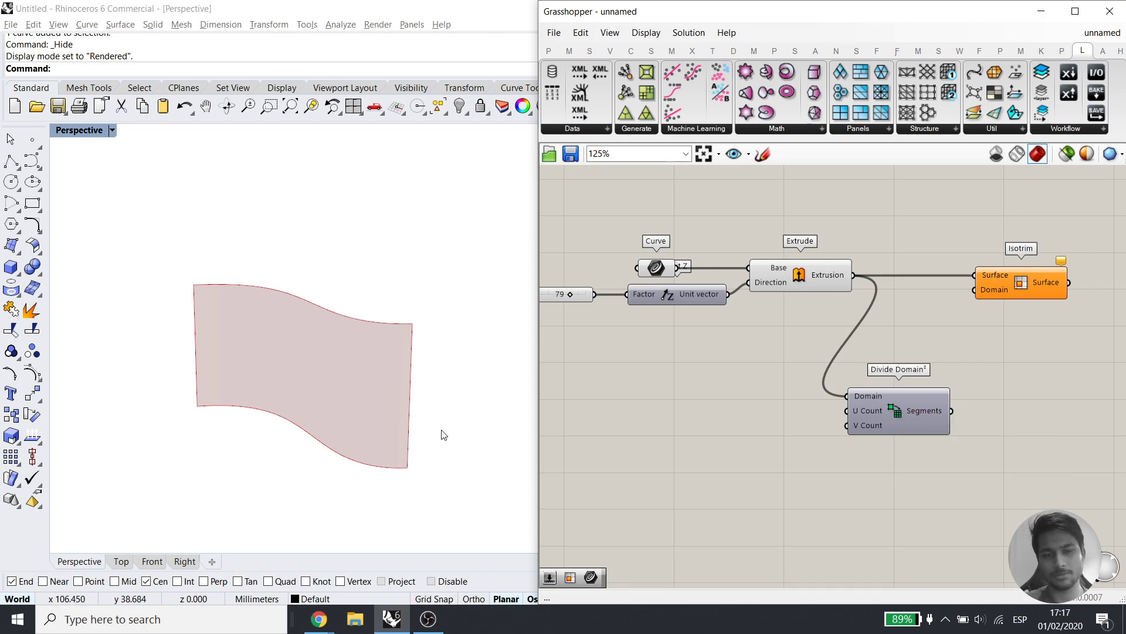
Drive U and V Count with a slider set to 10 and feed the segments into Isotrim's Domain
{"action": "right_click_drag", "start_coordinate": [684, 380], "coordinate": [725, 372]}
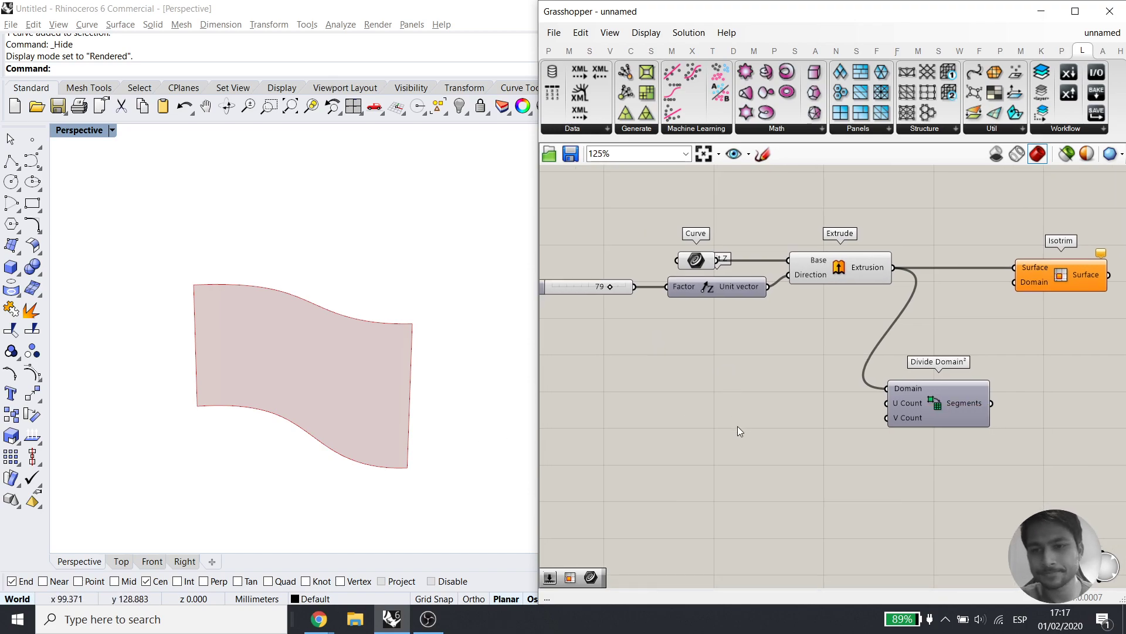
{"action": "double_click", "coordinate": [738, 426]}
{"action": "type", "text": "50"}
{"action": "key", "text": "Return"}
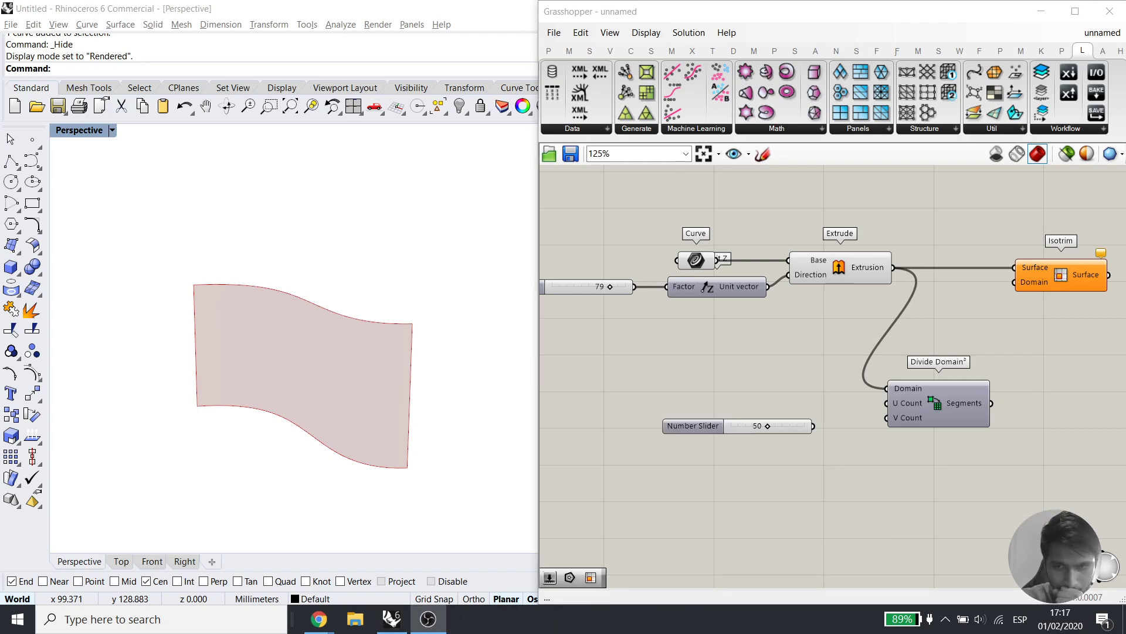
{"action": "mouse_move", "coordinate": [886, 403]}
{"action": "left_mouse_down"}
{"action": "mouse_move", "coordinate": [813, 427]}
{"action": "mouse_move", "coordinate": [887, 417]}
{"action": "left_mouse_up"}
{"action": "left_click_drag", "start_coordinate": [783, 428], "coordinate": [792, 413]}
{"action": "left_click_drag", "start_coordinate": [992, 403], "coordinate": [1015, 283]}
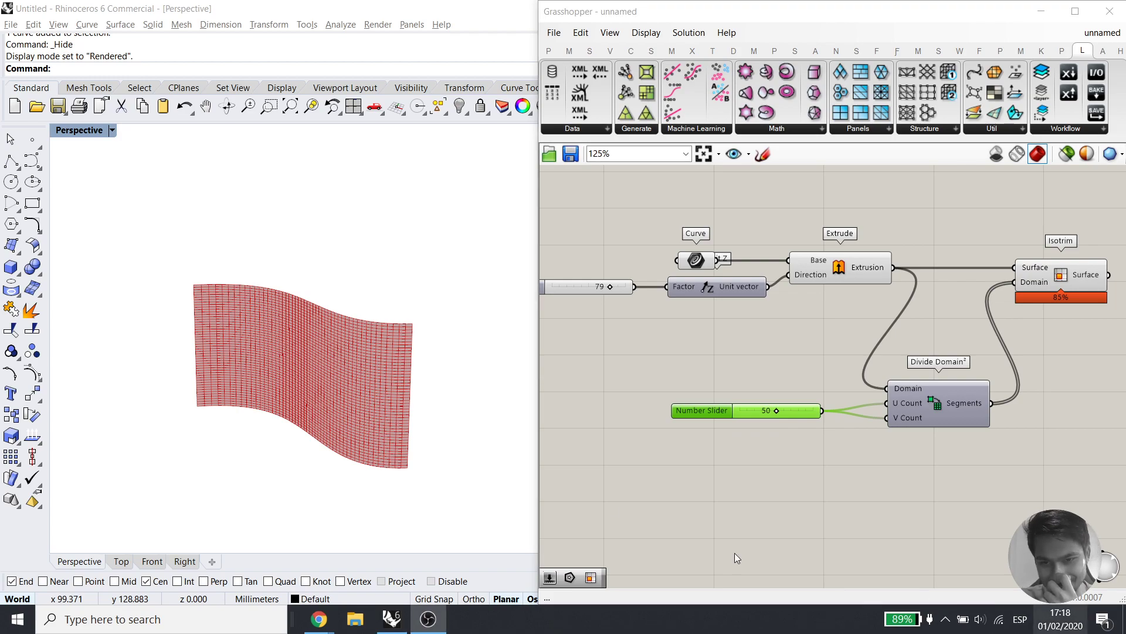
{"action": "left_click_drag", "start_coordinate": [777, 412], "coordinate": [748, 413]}
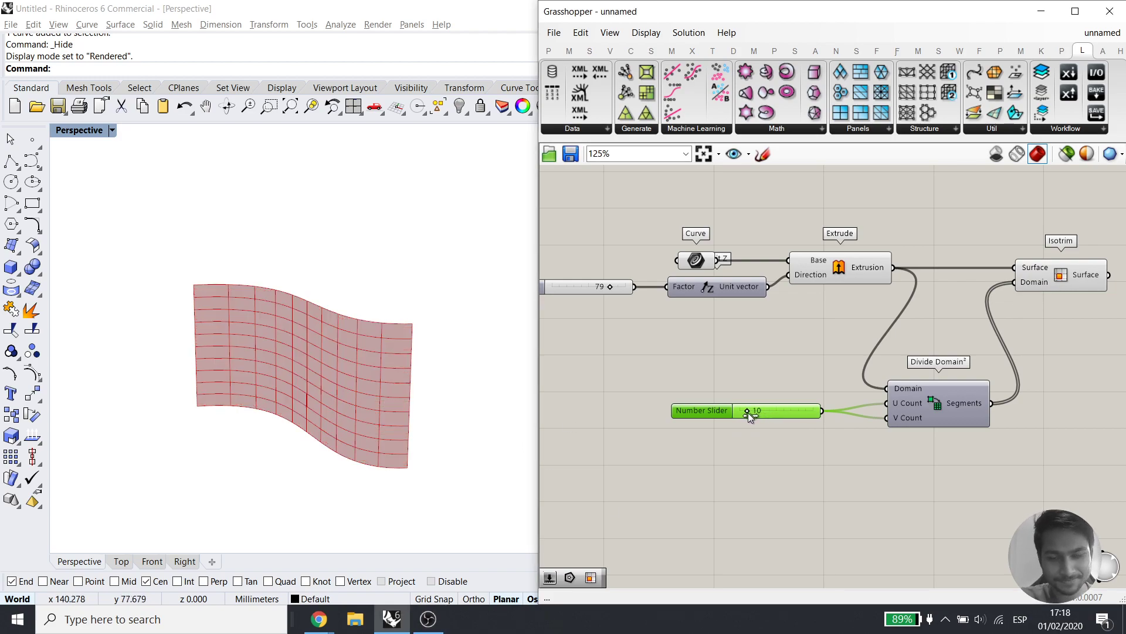
{"action": "right_click_drag", "start_coordinate": [846, 439], "coordinate": [809, 450]}
{"action": "left_click_drag", "start_coordinate": [767, 426], "coordinate": [790, 419]}
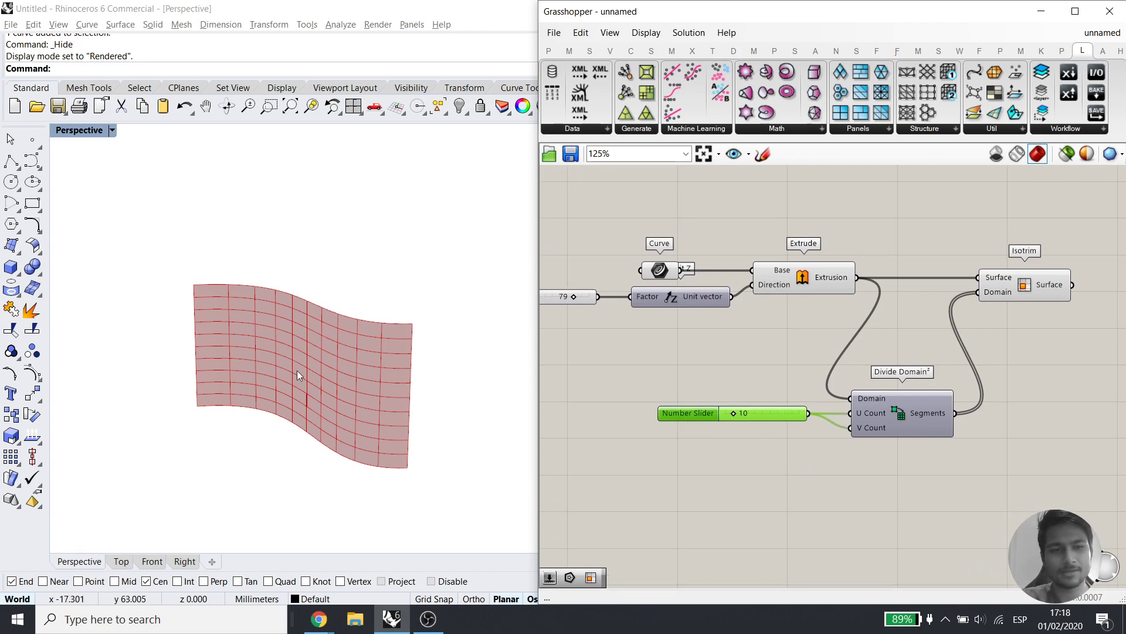
Duplicate the count slider to drive V Count separately, set to 14
{"action": "left_click", "coordinate": [228, 305]}
{"action": "right_click_drag", "start_coordinate": [231, 305], "coordinate": [320, 405]}
{"action": "left_click_drag", "start_coordinate": [782, 413], "coordinate": [782, 430], "text": "alt"}
{"action": "left_click_drag", "start_coordinate": [851, 428], "coordinate": [808, 430]}
{"action": "left_click_drag", "start_coordinate": [737, 430], "coordinate": [740, 435]}
{"action": "left_click", "coordinate": [745, 454]}
Orbit the panelled wavy wall and check the Isotrim preview of the 10 by 14 grid
{"action": "right_click_drag", "start_coordinate": [931, 417], "coordinate": [856, 415]}
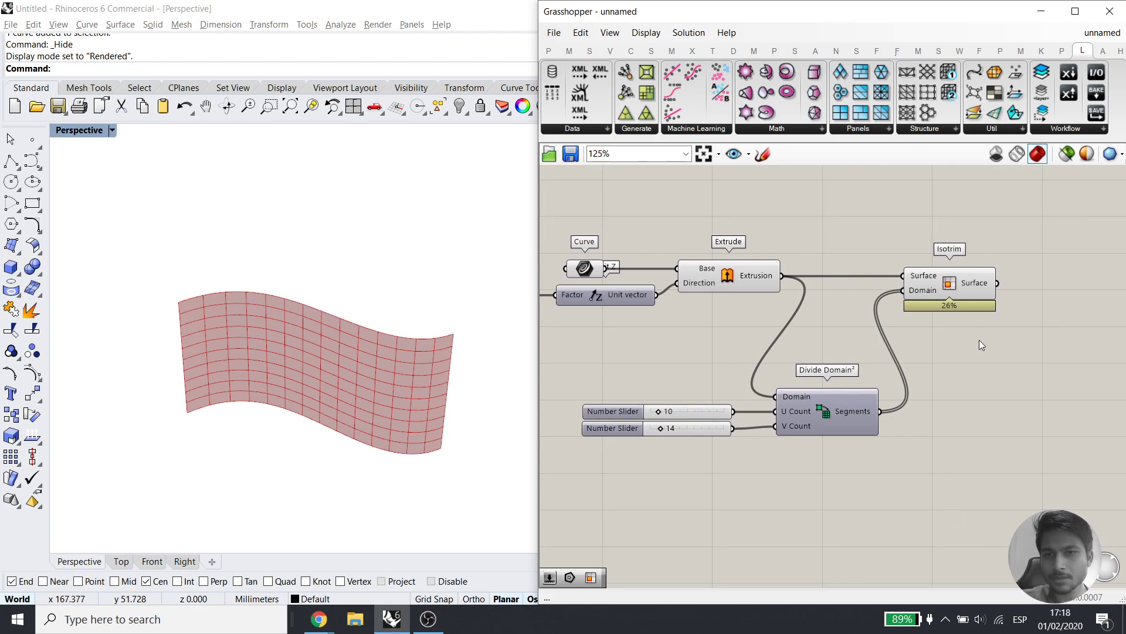
{"action": "right_click_drag", "start_coordinate": [981, 345], "coordinate": [956, 336]}
{"action": "right_click_drag", "start_coordinate": [332, 352], "coordinate": [309, 356]}
{"action": "left_click", "coordinate": [943, 282]}
{"action": "right_click_drag", "start_coordinate": [972, 360], "coordinate": [887, 367]}
{"action": "left_click", "coordinate": [931, 333]}
{"action": "double_click", "coordinate": [942, 396]}
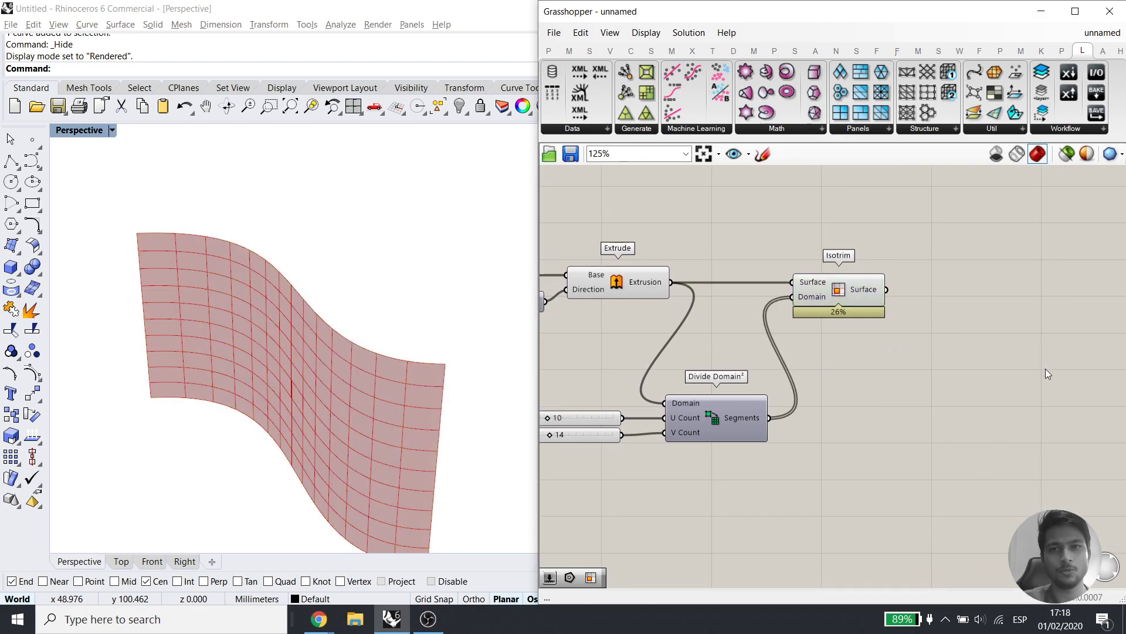
{"action": "right_click_drag", "start_coordinate": [1025, 353], "coordinate": [945, 335]}
Add an Evaluate Surface component via 'eva' search and feed it Isotrim's sub-surfaces
{"action": "double_click", "coordinate": [927, 322]}
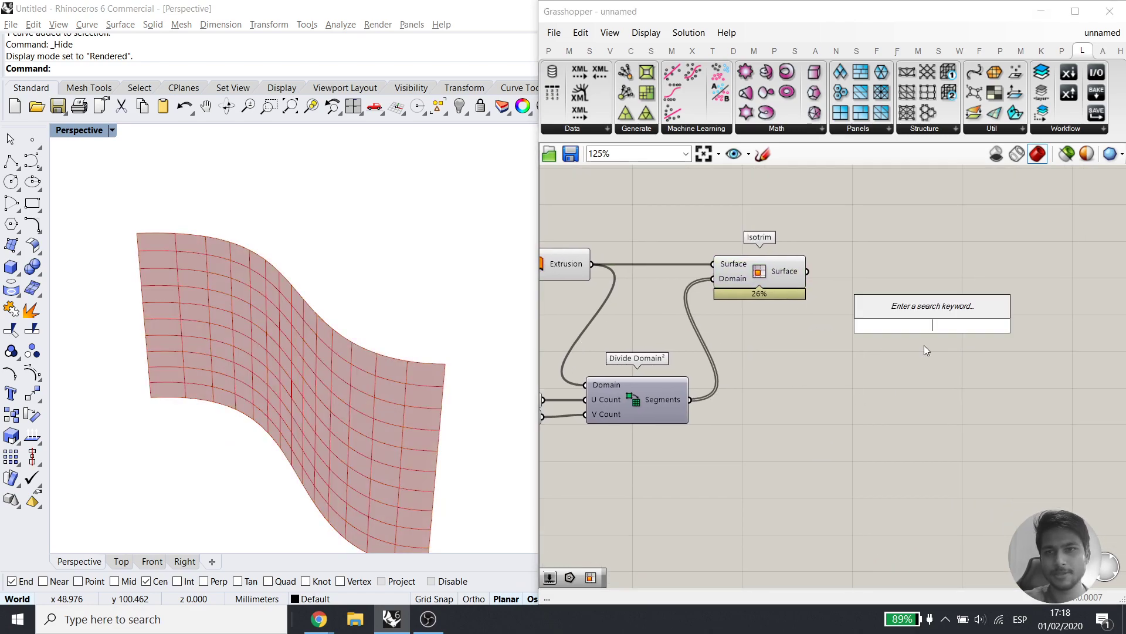
{"action": "double_click", "coordinate": [899, 410]}
{"action": "type", "text": "eva"}
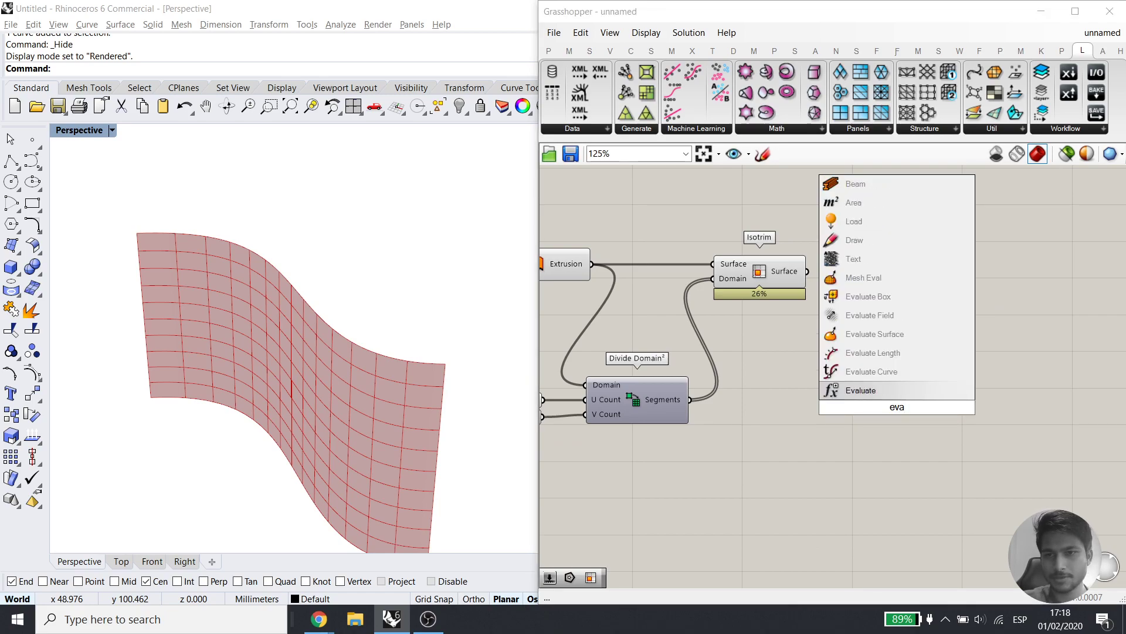
{"action": "left_click", "coordinate": [916, 330]}
{"action": "left_click_drag", "start_coordinate": [935, 385], "coordinate": [1016, 368]}
{"action": "left_click_drag", "start_coordinate": [808, 271], "coordinate": [948, 280]}
Add an MD Slider via 'md' search and wire it into Evaluate Surface's Point input
{"action": "double_click", "coordinate": [857, 411]}
{"action": "type", "text": "md"}
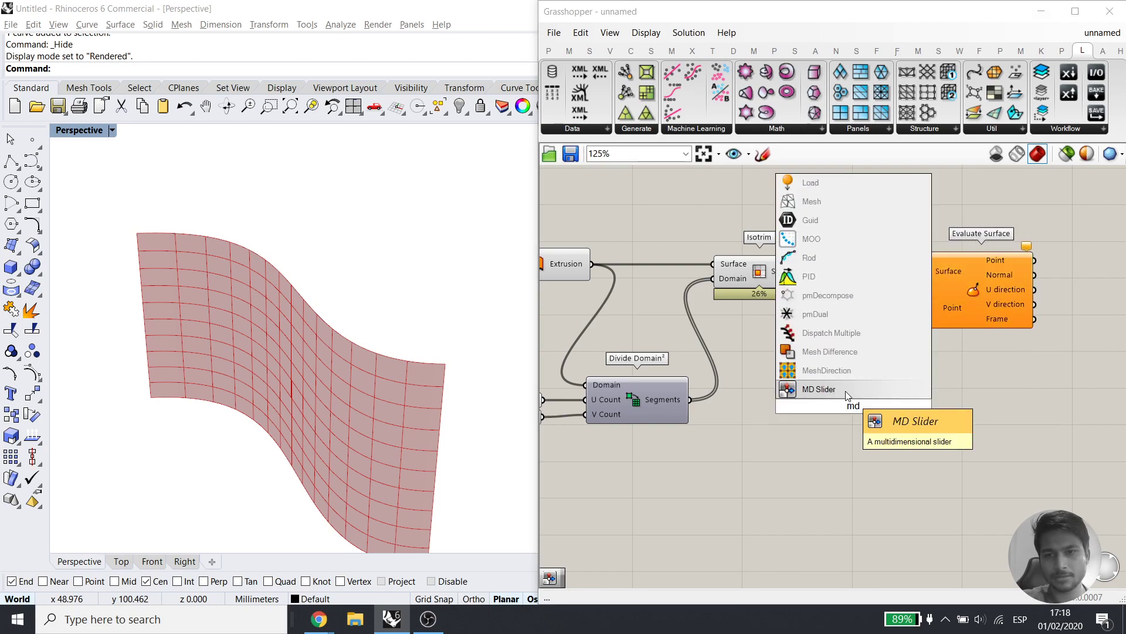
{"action": "left_click", "coordinate": [846, 390]}
{"action": "left_click_drag", "start_coordinate": [930, 474], "coordinate": [929, 308]}
{"action": "left_click", "coordinate": [976, 403]}
{"action": "left_click_drag", "start_coordinate": [856, 472], "coordinate": [889, 449]}
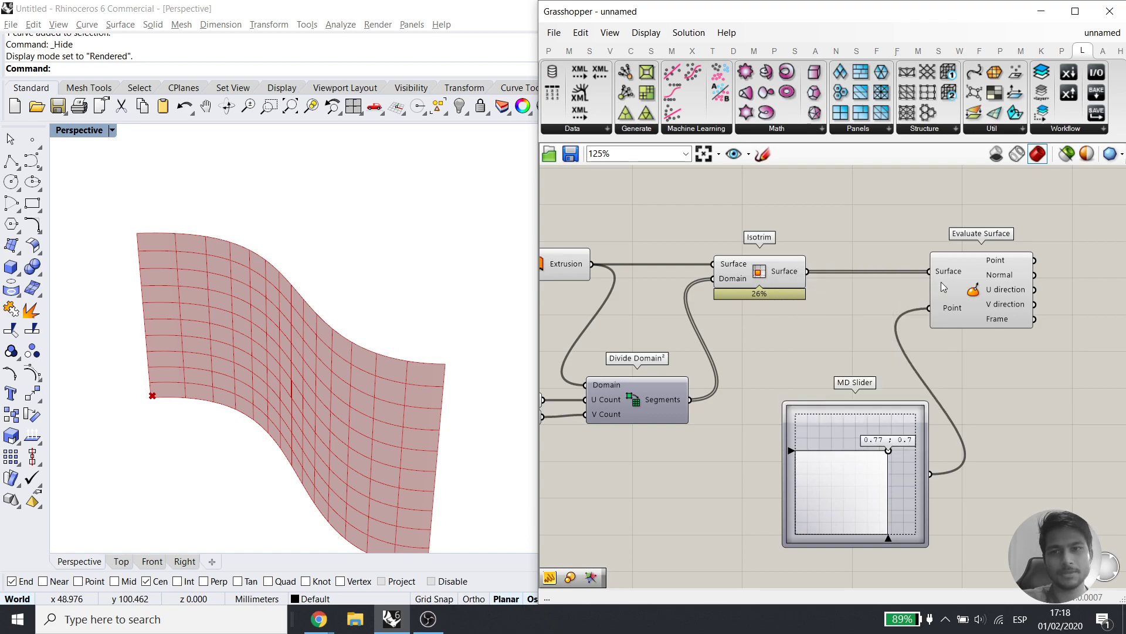
Graft and reparameterize Isotrim's surface output so points land on every panel
{"action": "right_click", "coordinate": [789, 275]}
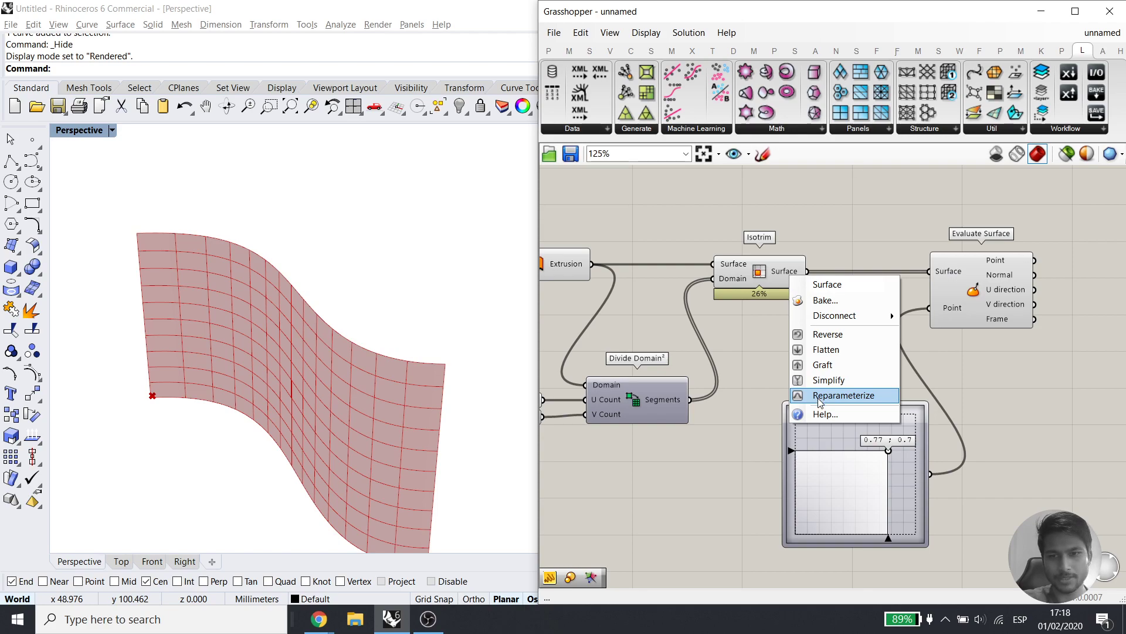
{"action": "left_click", "coordinate": [827, 364]}
{"action": "left_click_drag", "start_coordinate": [979, 306], "coordinate": [1034, 305]}
{"action": "right_click_drag", "start_coordinate": [849, 461], "coordinate": [824, 452]}
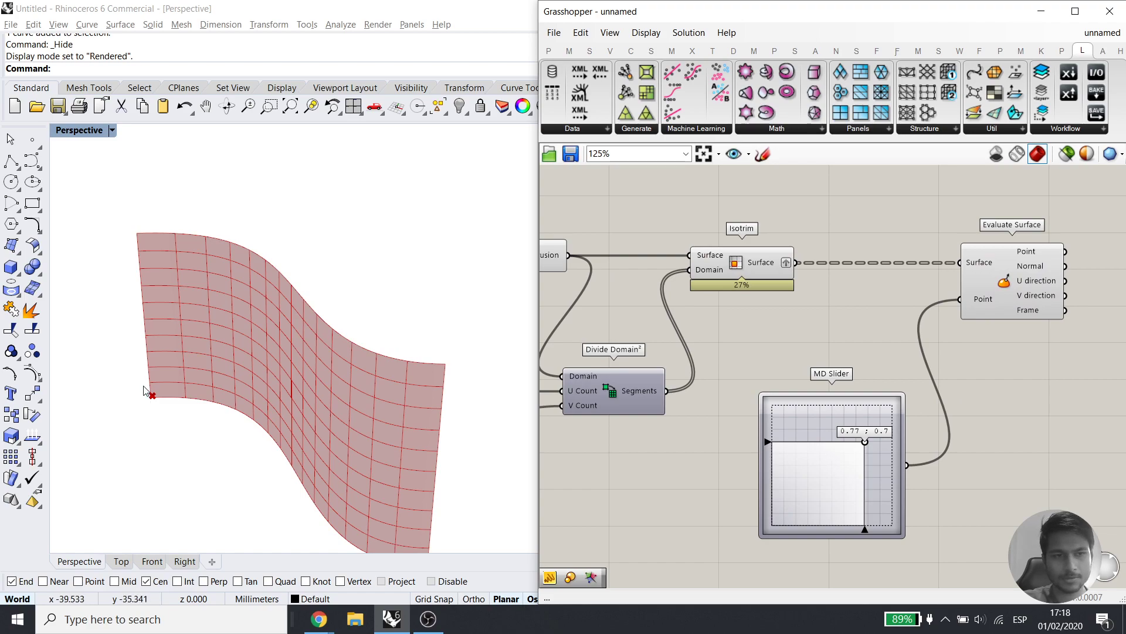
{"action": "scroll", "coordinate": [154, 398], "scroll_direction": "up", "scroll_amount": 10}
{"action": "scroll", "coordinate": [170, 406], "scroll_direction": "down", "scroll_amount": 10}
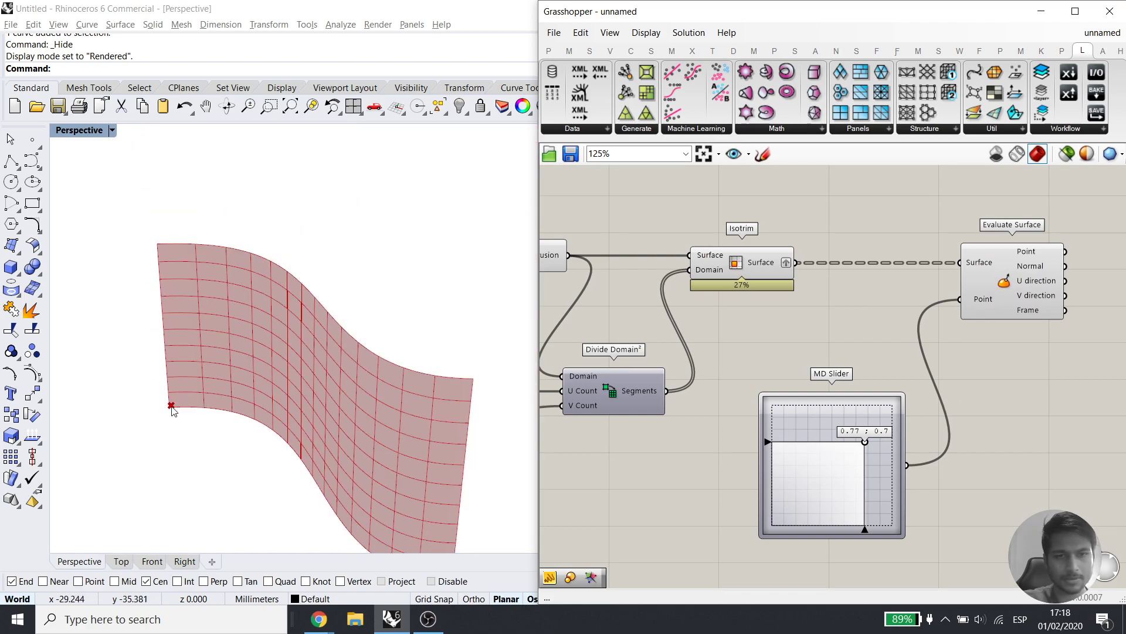
{"action": "right_click", "coordinate": [769, 262]}
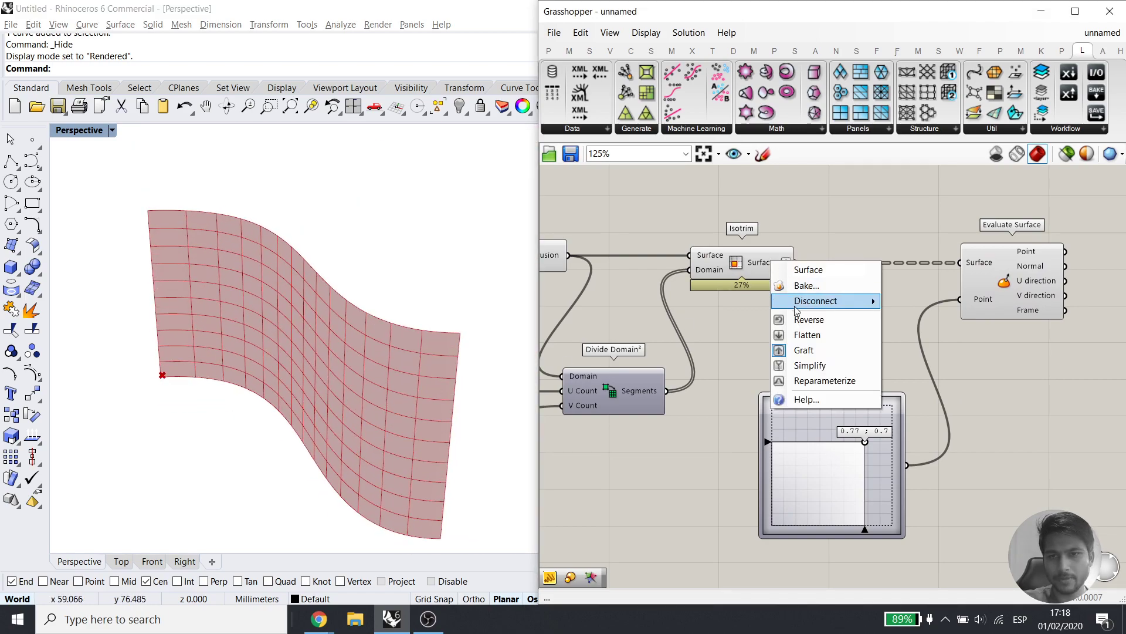
{"action": "left_click", "coordinate": [812, 380]}
Set the MD Slider to 0.5 ; 0.5 so each evaluation point sits at its panel's centre
{"action": "right_click_drag", "start_coordinate": [351, 448], "coordinate": [389, 443]}
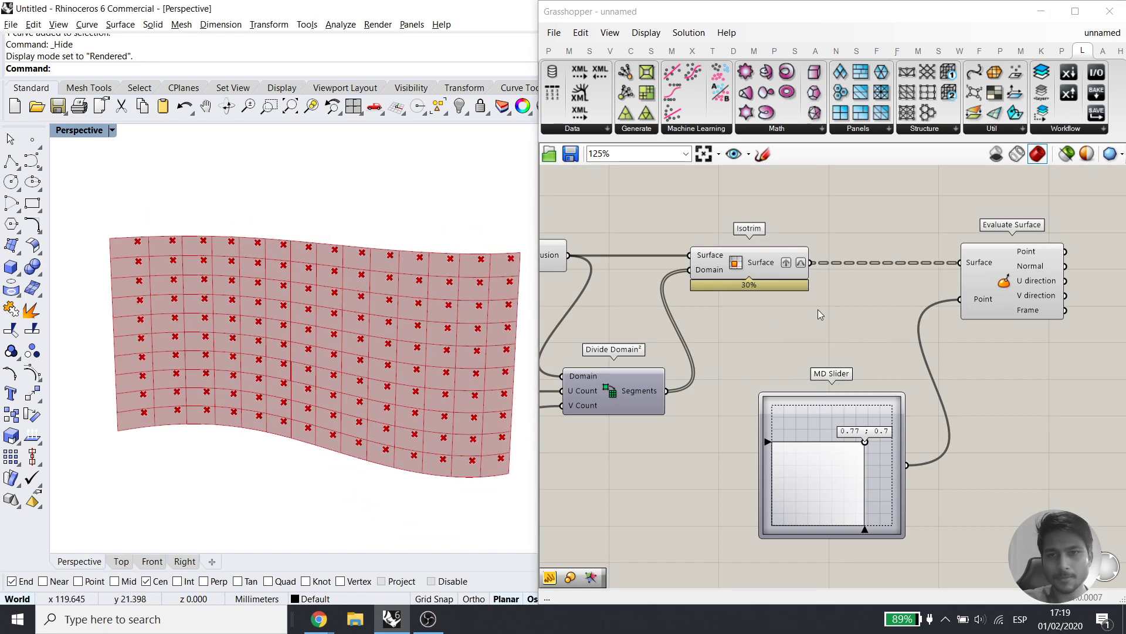
{"action": "left_click", "coordinate": [860, 455]}
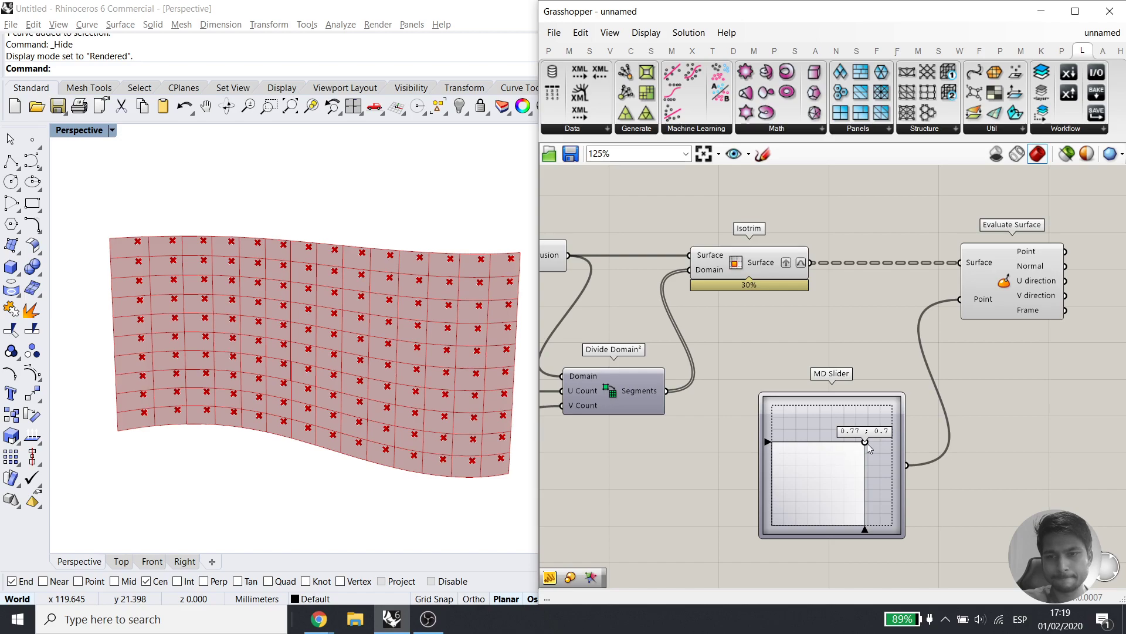
{"action": "left_click_drag", "start_coordinate": [863, 444], "coordinate": [831, 463]}
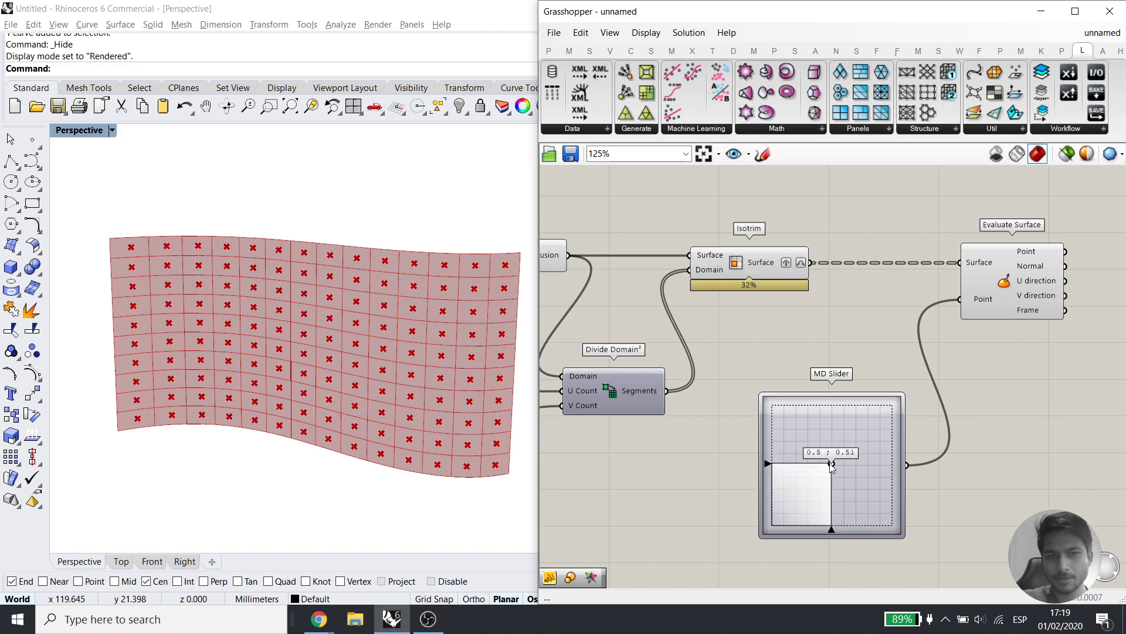
{"action": "double_click", "coordinate": [827, 472]}
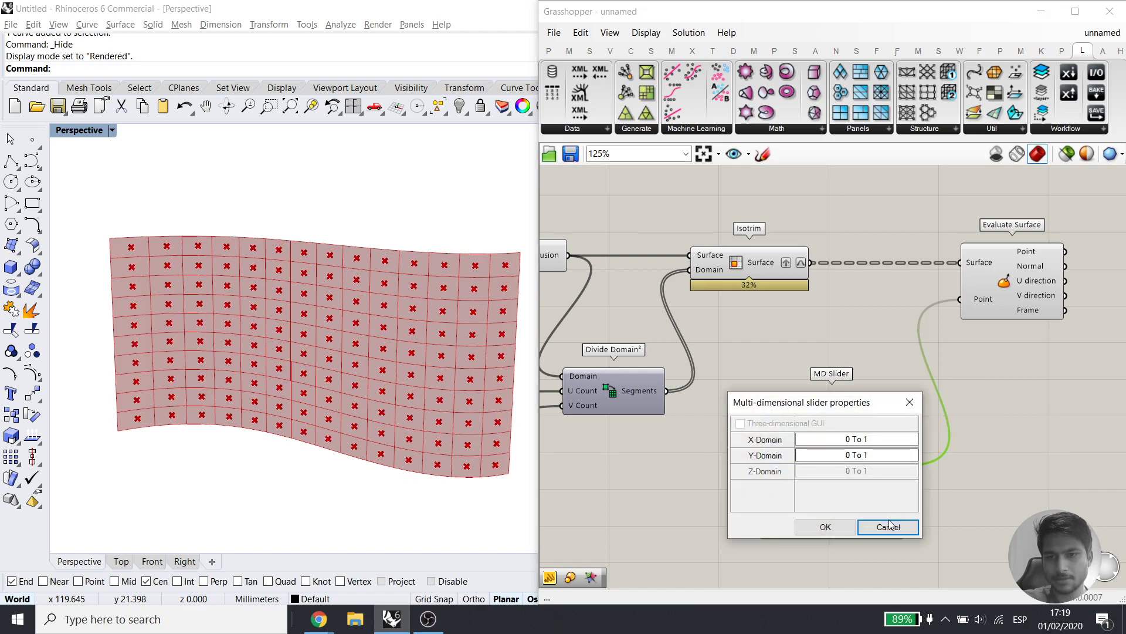
{"action": "left_click", "coordinate": [889, 521]}
{"action": "left_click_drag", "start_coordinate": [832, 466], "coordinate": [829, 465]}
{"action": "right_click", "coordinate": [831, 466]}
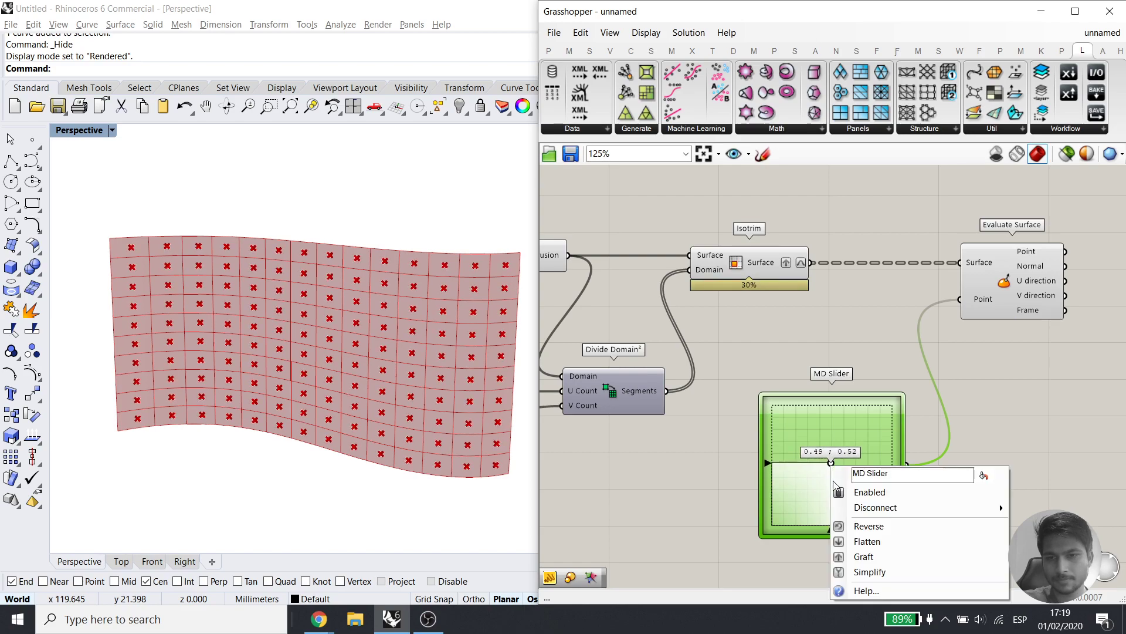
{"action": "double_click", "coordinate": [802, 501]}
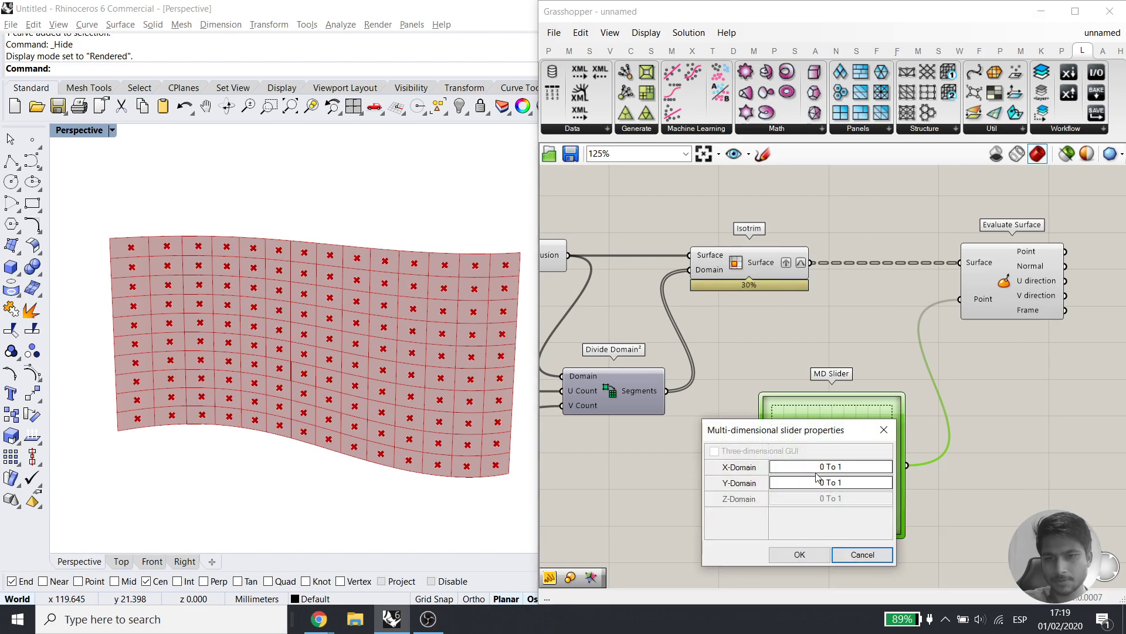
{"action": "left_click", "coordinate": [840, 554]}
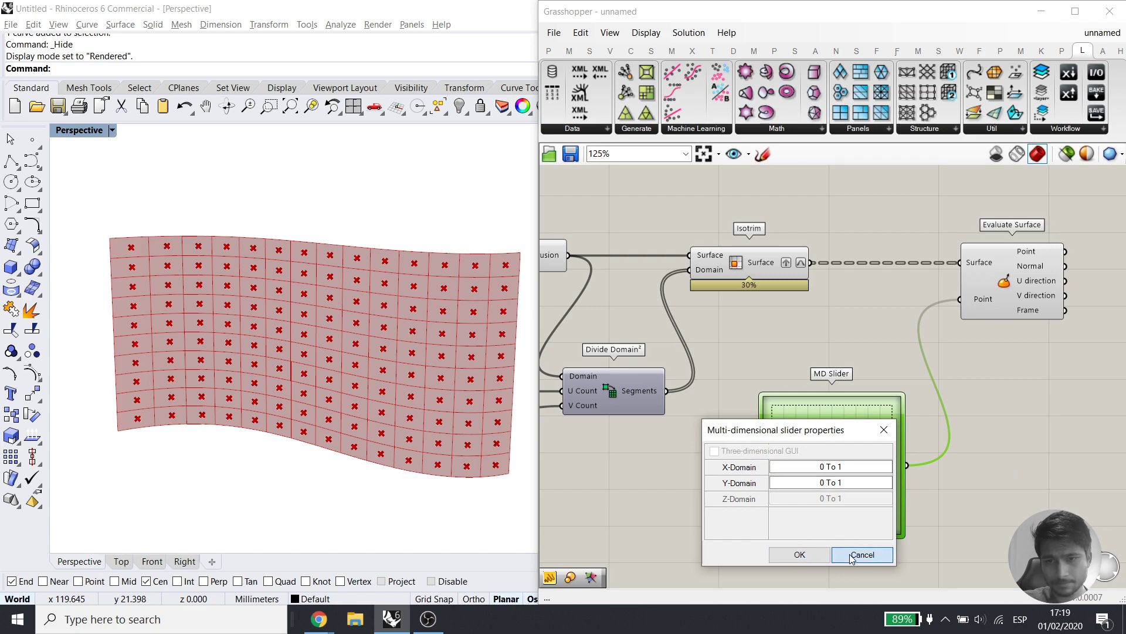
{"action": "left_click_drag", "start_coordinate": [826, 479], "coordinate": [867, 452]}
{"action": "left_click", "coordinate": [950, 407]}
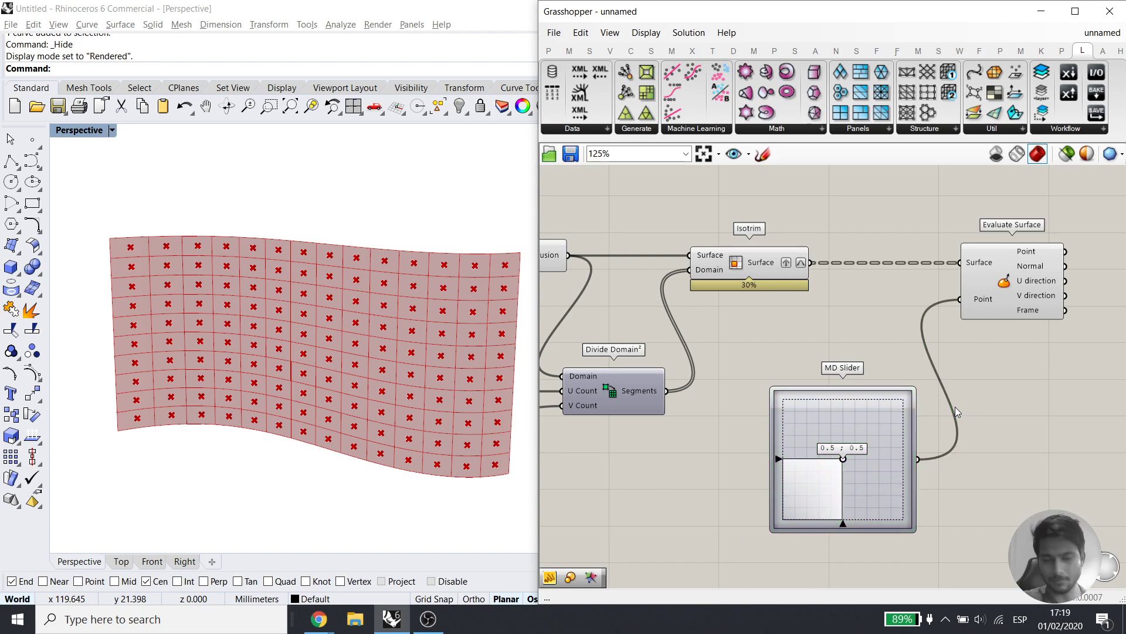
{"action": "right_click_drag", "start_coordinate": [955, 407], "coordinate": [891, 410]}
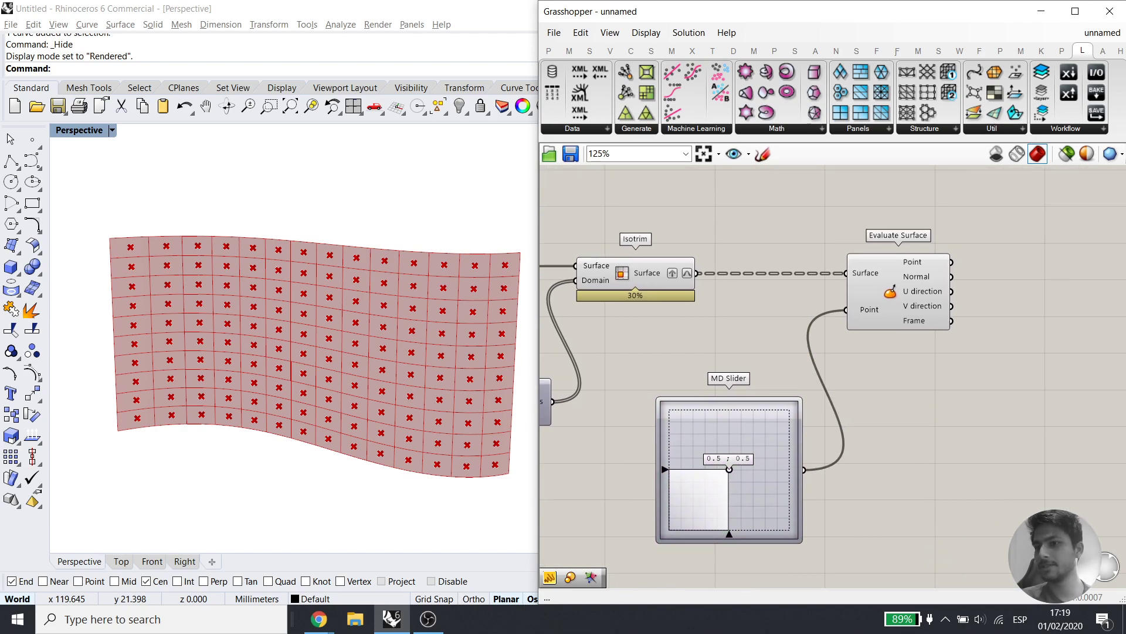
{"action": "key", "text": "alt+Tab"}
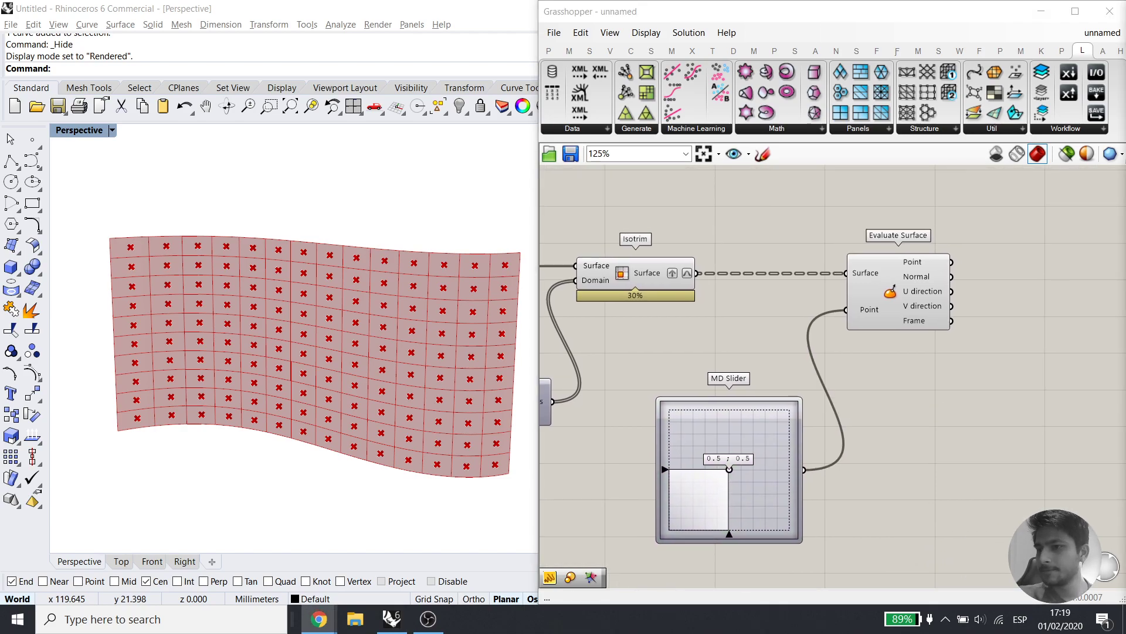
{"action": "key", "text": "alt+Tab"}
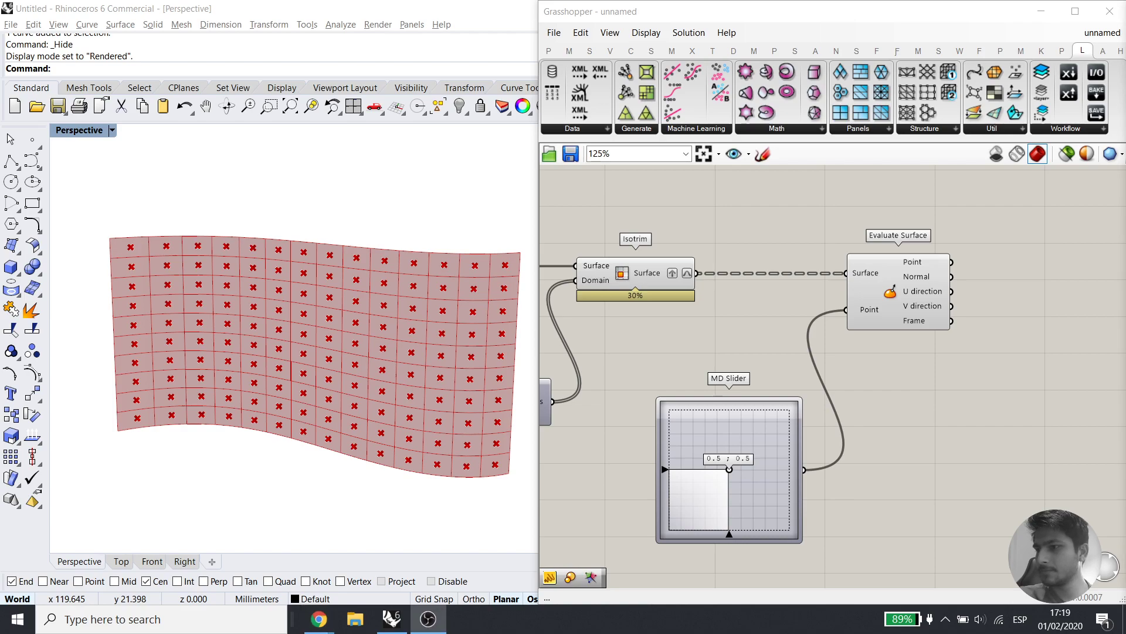
{"action": "key", "text": "alt+Tab"}
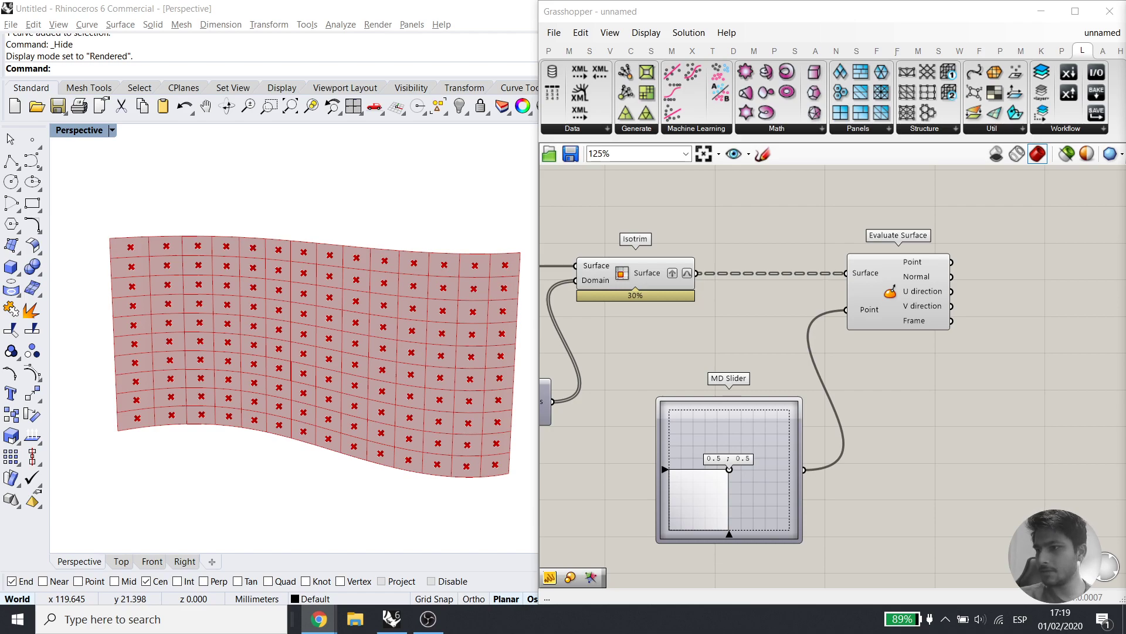
{"action": "key", "text": "alt+Tab"}
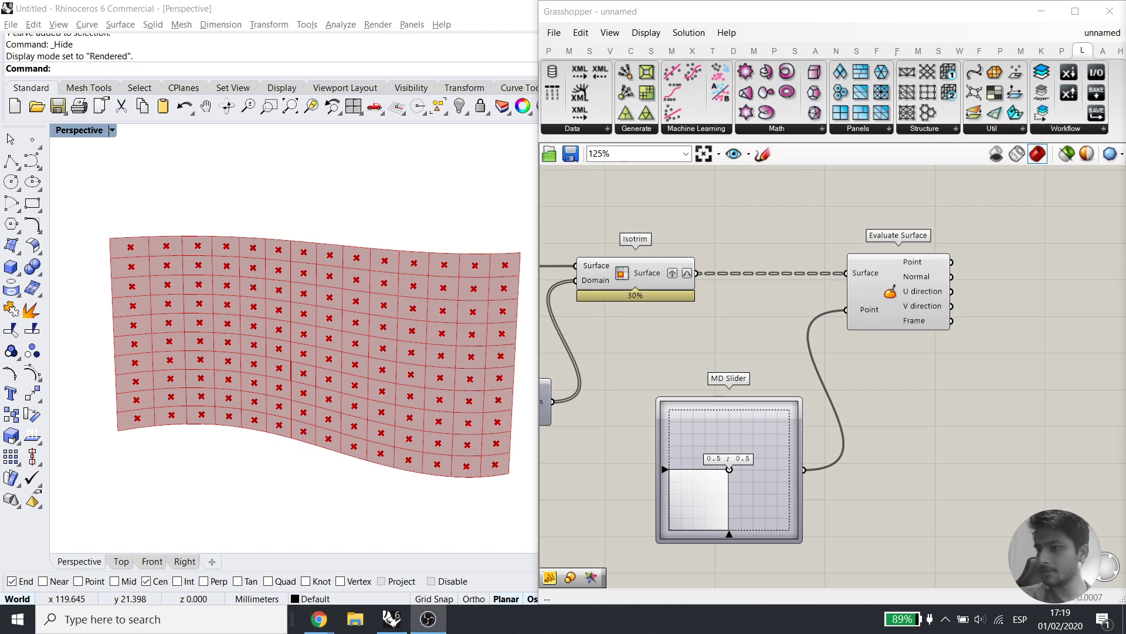
{"action": "key", "text": "alt+Tab"}
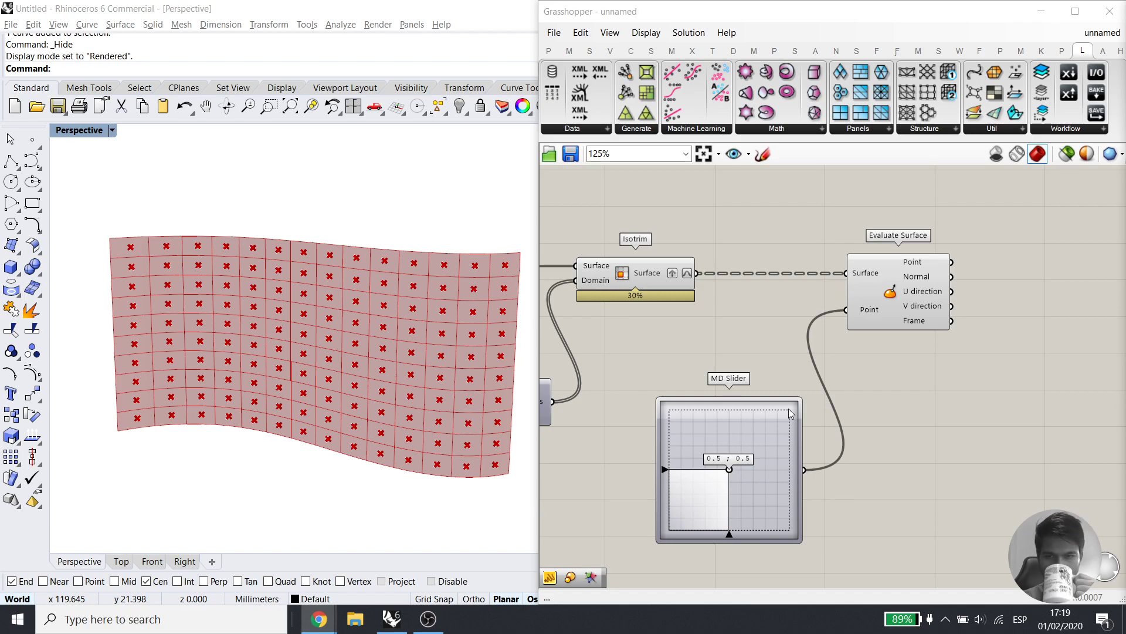
{"action": "right_click_drag", "start_coordinate": [994, 337], "coordinate": [867, 371]}
Add a Line SDL component with surface points as Start and point frames as Direction
{"action": "double_click", "coordinate": [963, 351]}
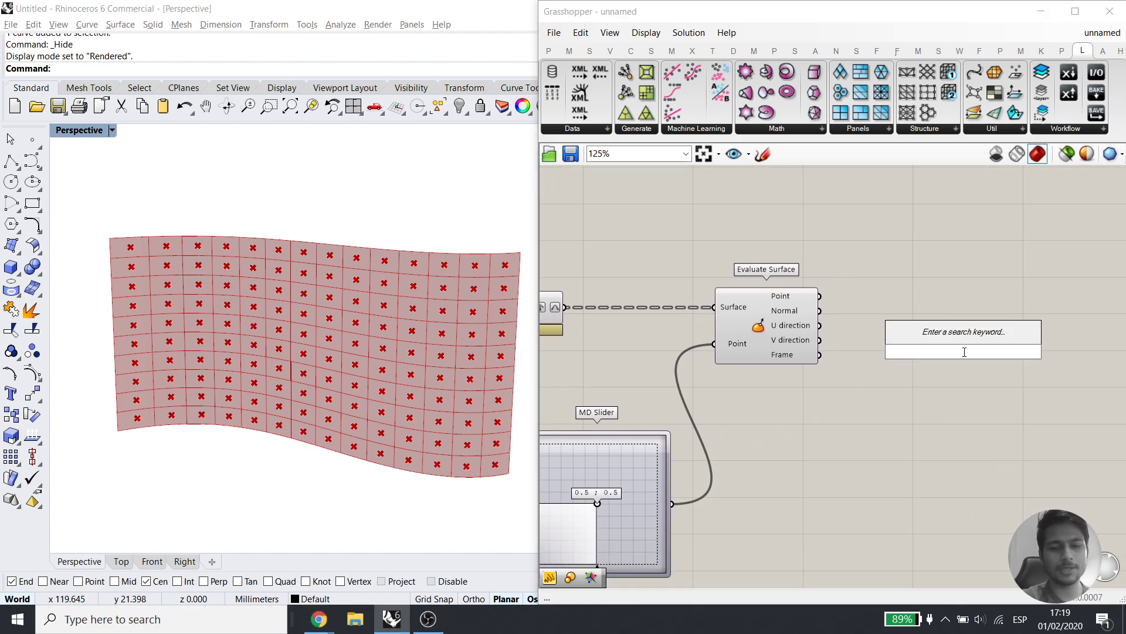
{"action": "type", "text": "s"}
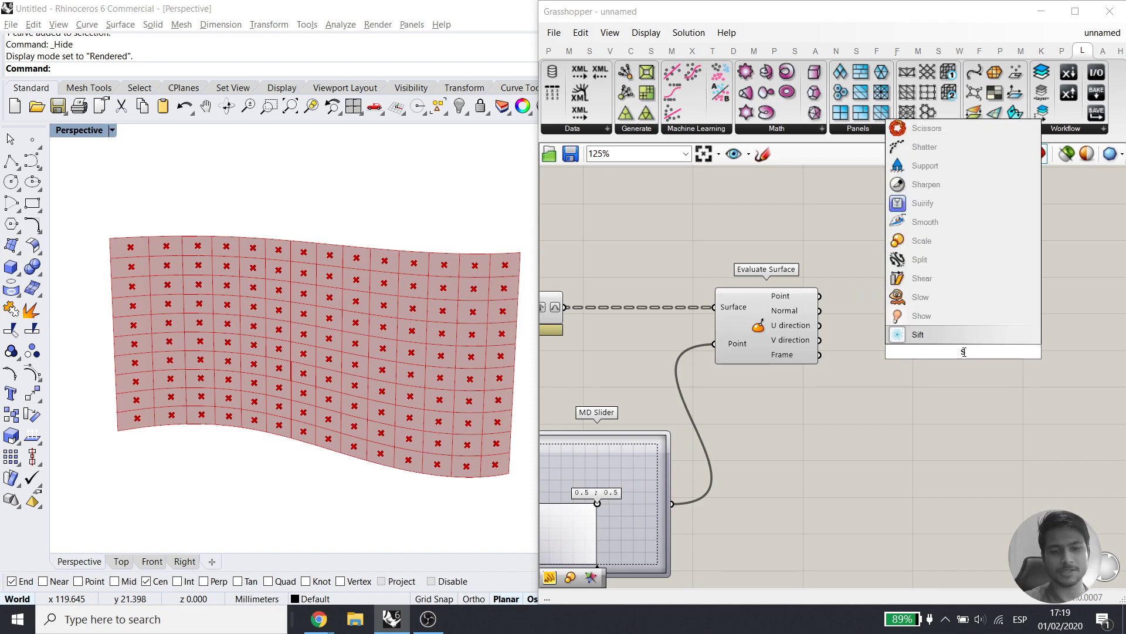
{"action": "type", "text": "dl"}
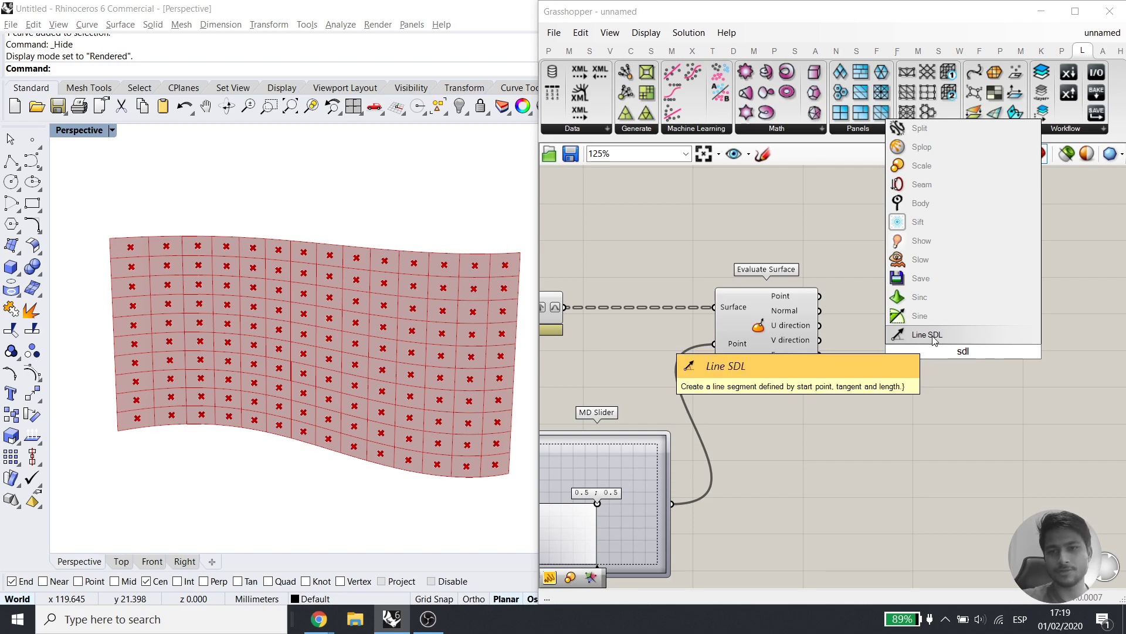
{"action": "key", "text": "Return"}
{"action": "left_click_drag", "start_coordinate": [820, 296], "coordinate": [1030, 303]}
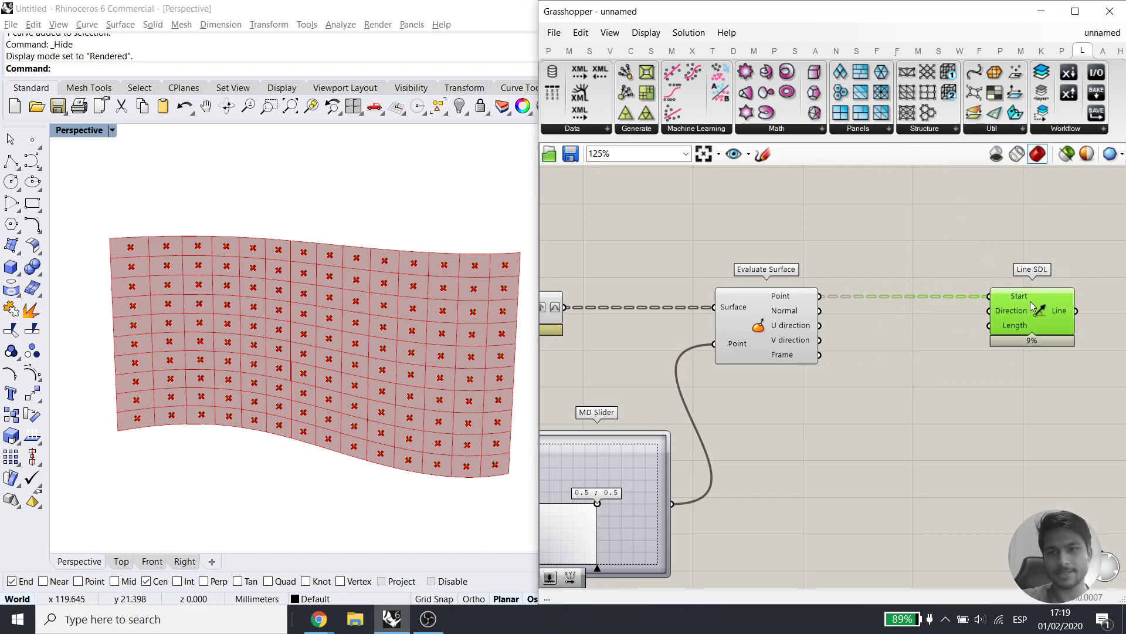
{"action": "left_click", "coordinate": [854, 385]}
{"action": "left_click_drag", "start_coordinate": [819, 355], "coordinate": [992, 311]}
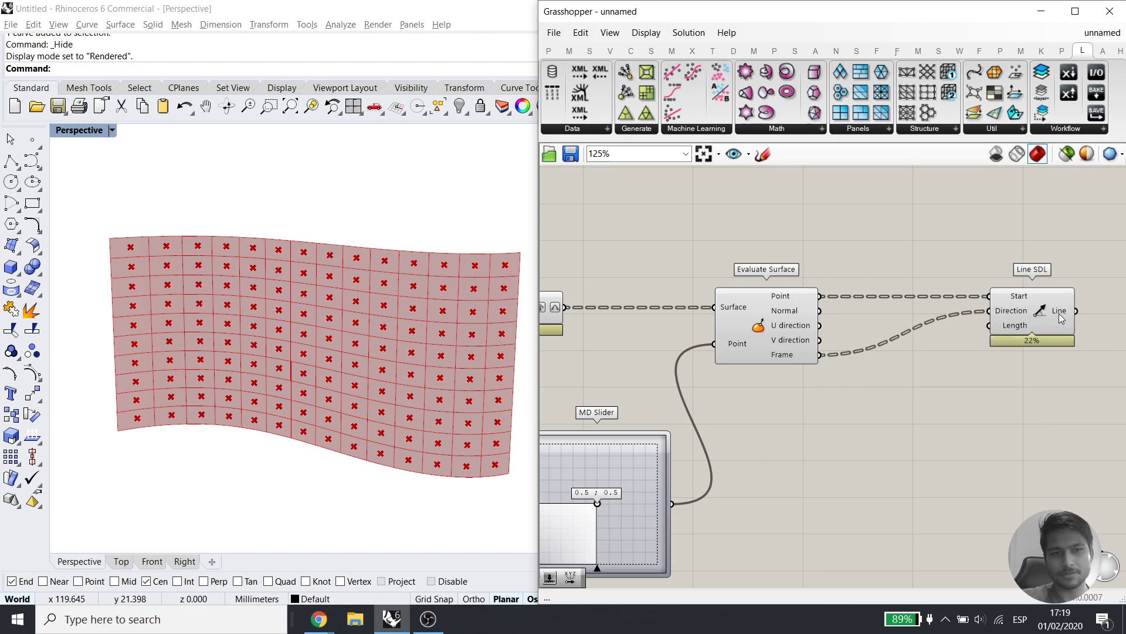
{"action": "left_click", "coordinate": [1048, 312]}
Show the Rhino Top viewport in Rendered display mode, framed on the points
{"action": "left_click", "coordinate": [128, 561]}
{"action": "scroll", "coordinate": [327, 344], "scroll_direction": "down", "scroll_amount": 2}
{"action": "right_click_drag", "start_coordinate": [325, 339], "coordinate": [342, 281]}
{"action": "scroll", "coordinate": [290, 452], "scroll_direction": "up", "scroll_amount": 16}
{"action": "left_click", "coordinate": [71, 132]}
{"action": "left_click", "coordinate": [124, 152]}
{"action": "scroll", "coordinate": [295, 387], "scroll_direction": "down", "scroll_amount": 10}
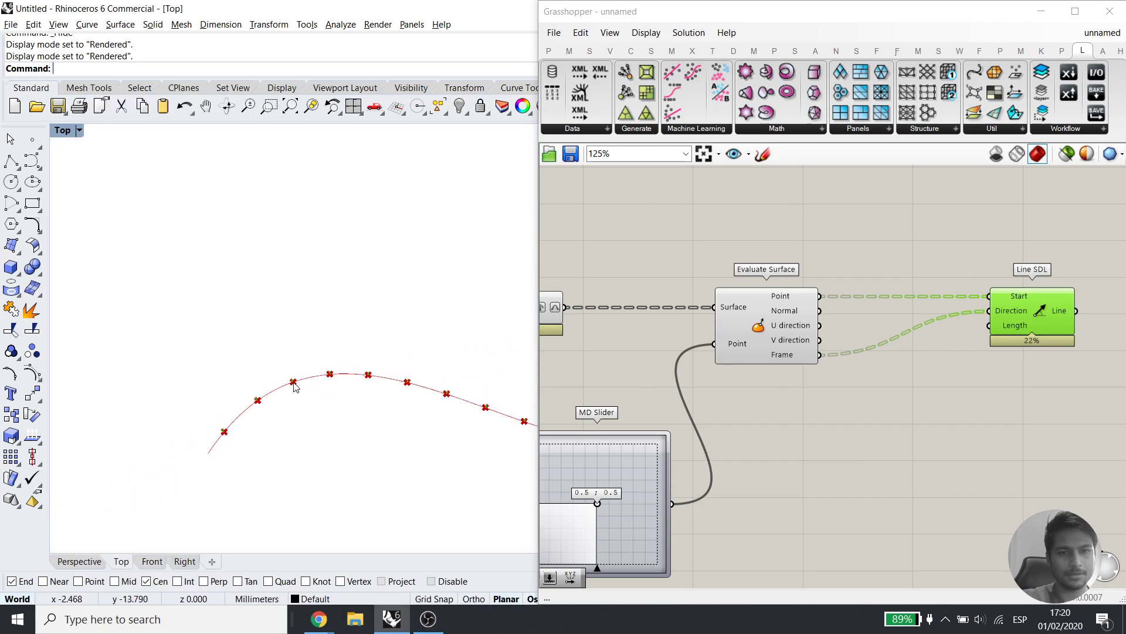
Connect a Number Slider to the line Length and set it to 10
{"action": "double_click", "coordinate": [882, 456]}
{"action": "type", "text": "5"}
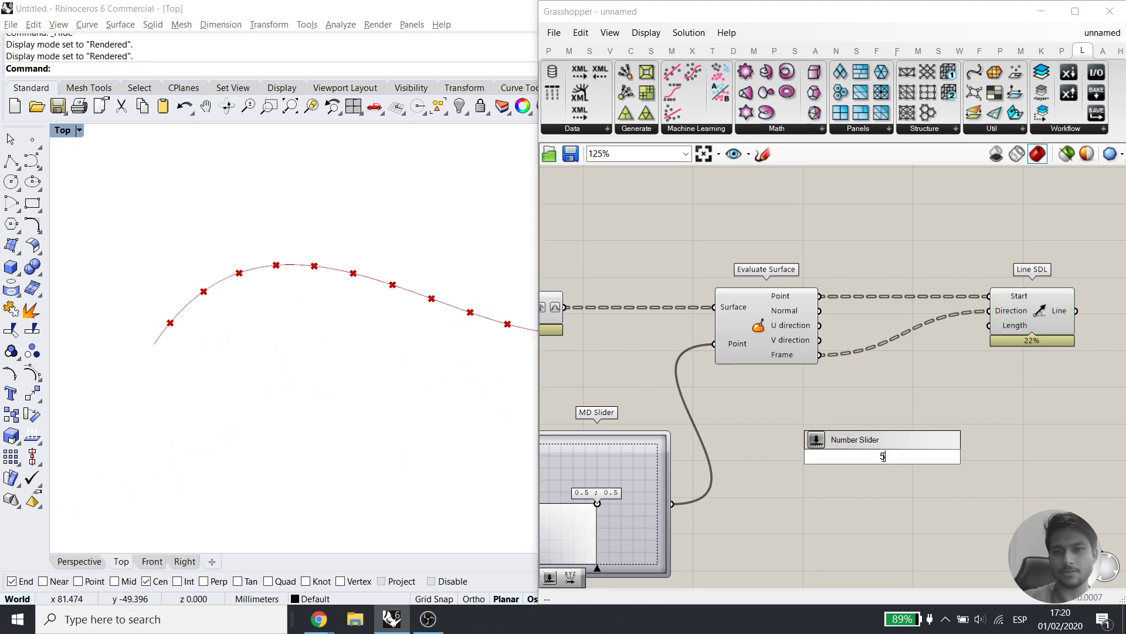
{"action": "key", "text": "Return"}
{"action": "left_click_drag", "start_coordinate": [990, 325], "coordinate": [959, 460]}
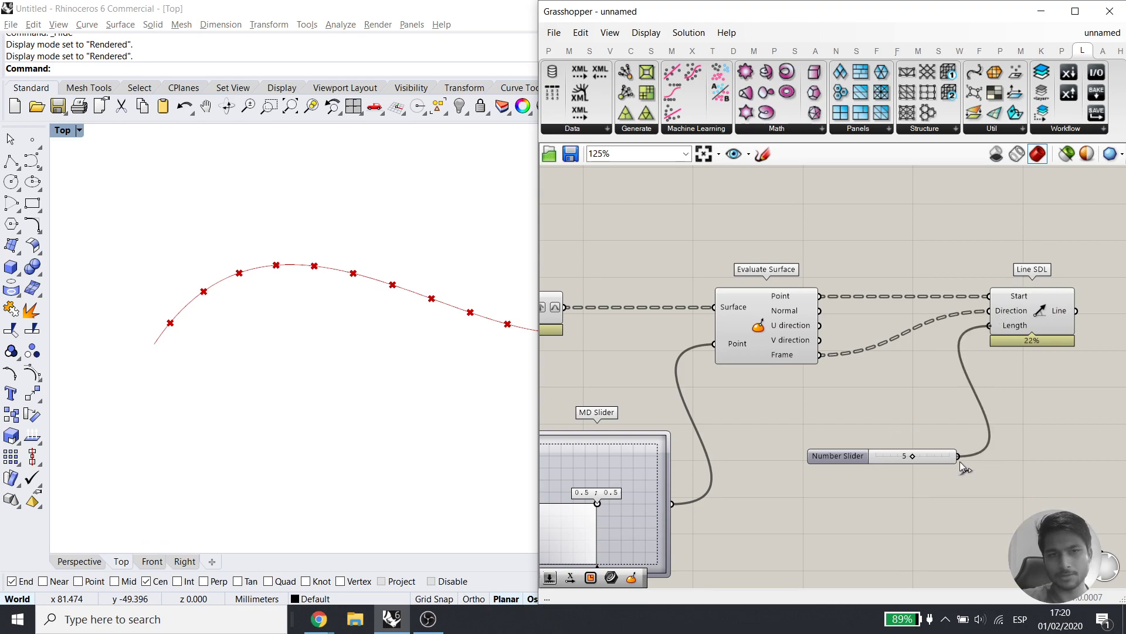
{"action": "scroll", "coordinate": [442, 346], "scroll_direction": "down", "scroll_amount": 8}
{"action": "scroll", "coordinate": [443, 413], "scroll_direction": "up", "scroll_amount": 8}
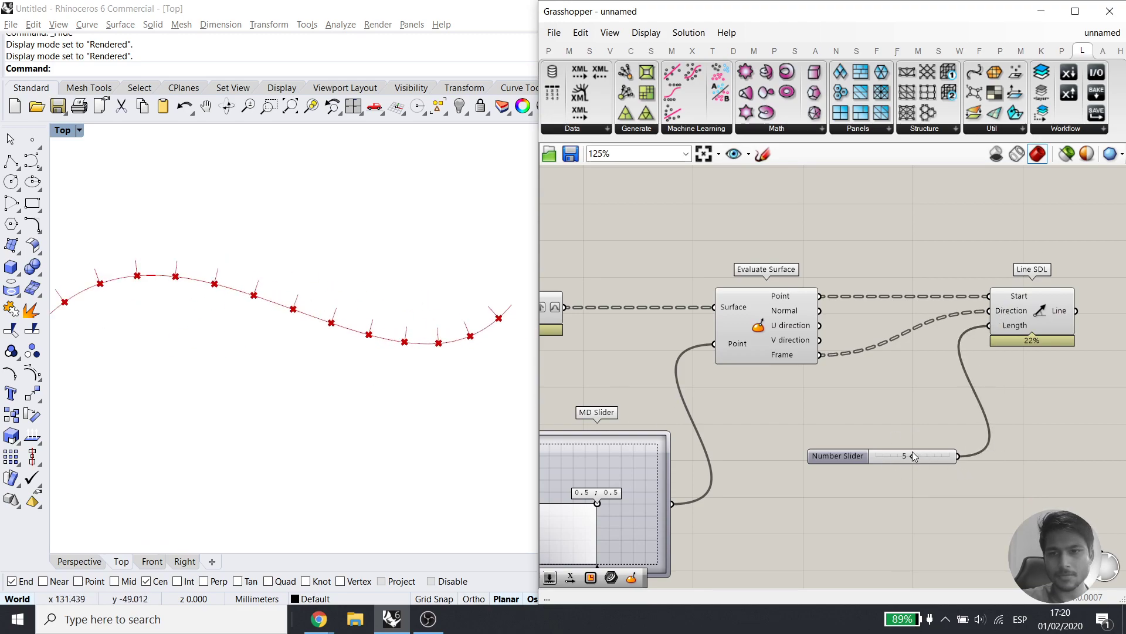
{"action": "left_click_drag", "start_coordinate": [912, 458], "coordinate": [950, 457]}
Route the slider through a Negative component into Length so the lines flip direction
{"action": "double_click", "coordinate": [940, 503]}
{"action": "type", "text": "nega"}
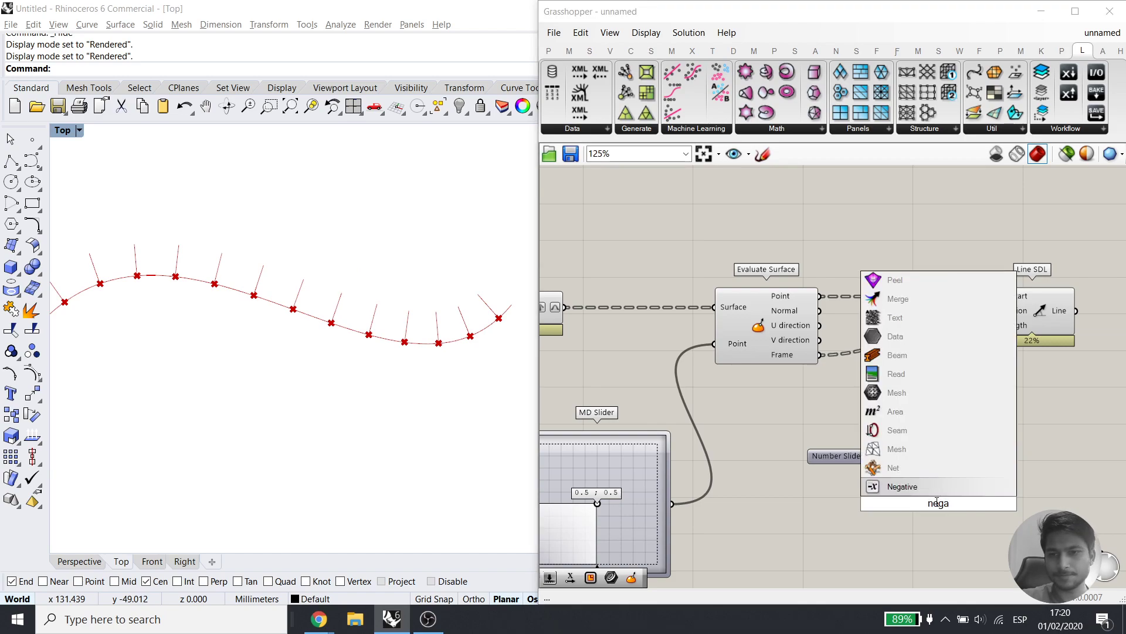
{"action": "key", "text": "Return"}
{"action": "left_click_drag", "start_coordinate": [937, 503], "coordinate": [992, 505]}
{"action": "left_click_drag", "start_coordinate": [957, 456], "coordinate": [949, 505]}
{"action": "left_click_drag", "start_coordinate": [1031, 505], "coordinate": [990, 325]}
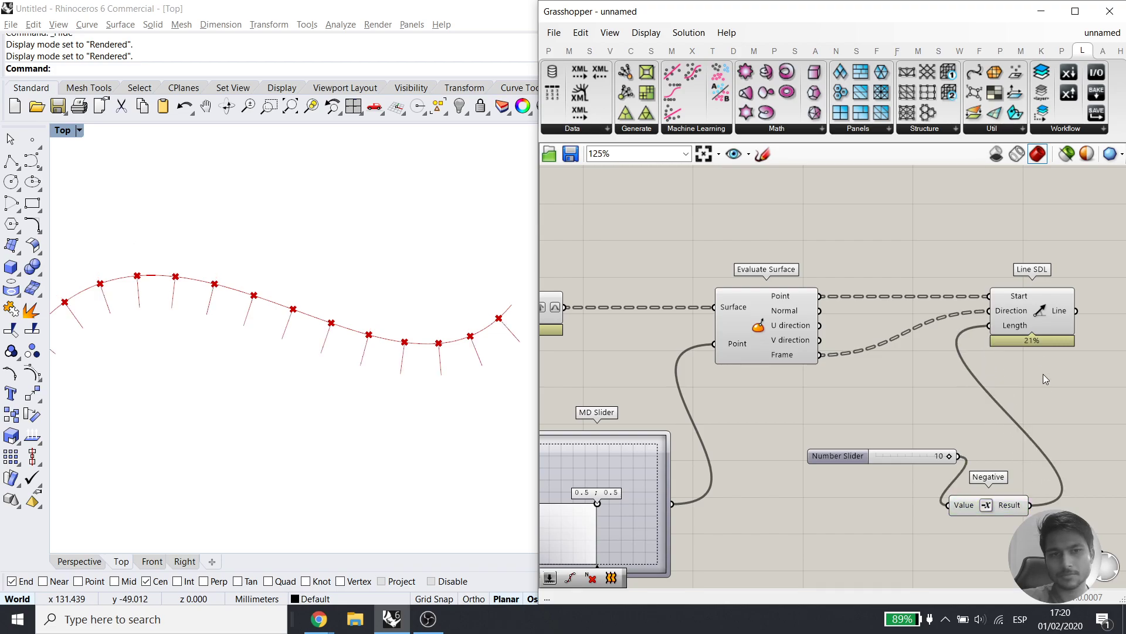
{"action": "left_click", "coordinate": [73, 562]}
{"action": "right_click_drag", "start_coordinate": [334, 372], "coordinate": [381, 437]}
{"action": "right_click_drag", "start_coordinate": [976, 500], "coordinate": [863, 470]}
{"action": "right_click_drag", "start_coordinate": [894, 355], "coordinate": [840, 405]}
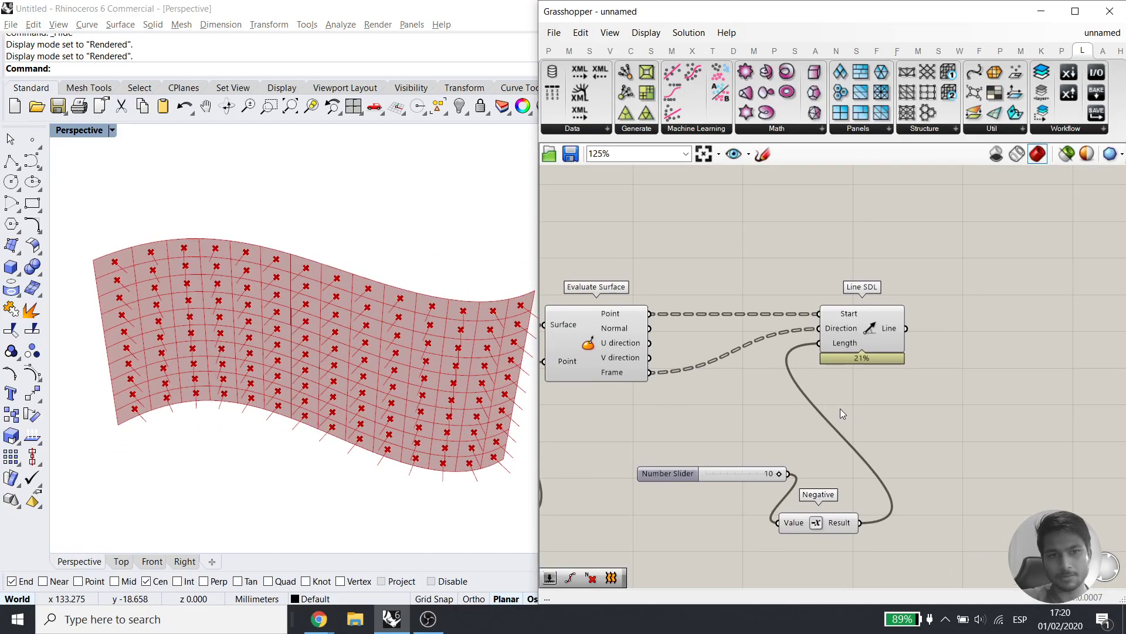
Place a Loft component above Line SDL using the 'lof' search
{"action": "right_click_drag", "start_coordinate": [865, 242], "coordinate": [845, 323]}
{"action": "double_click", "coordinate": [845, 323]}
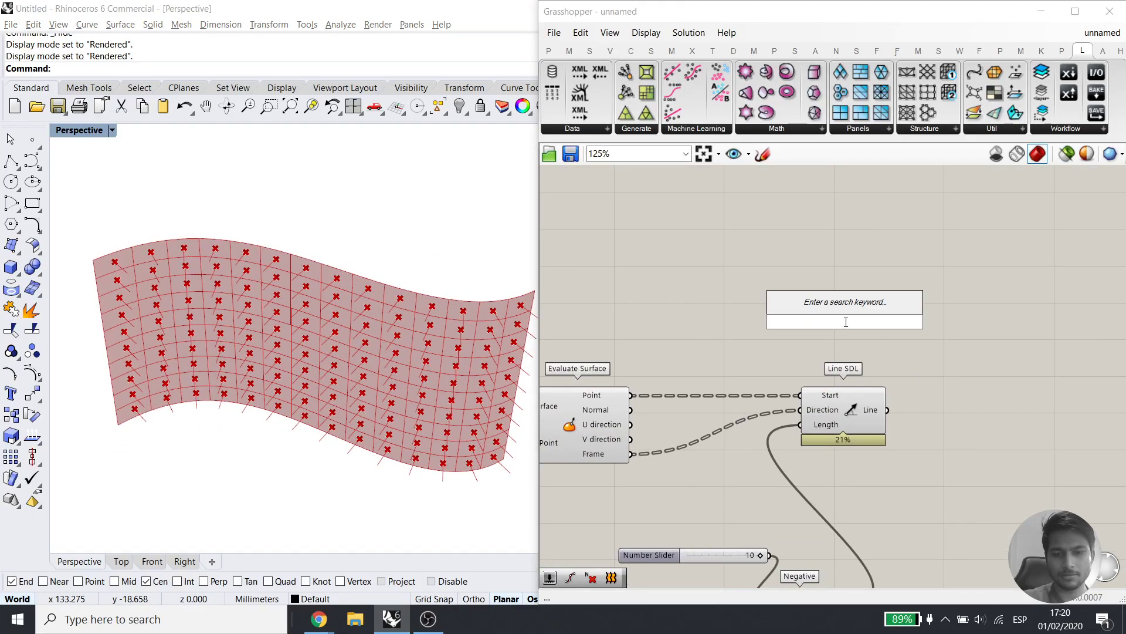
{"action": "type", "text": "lof"}
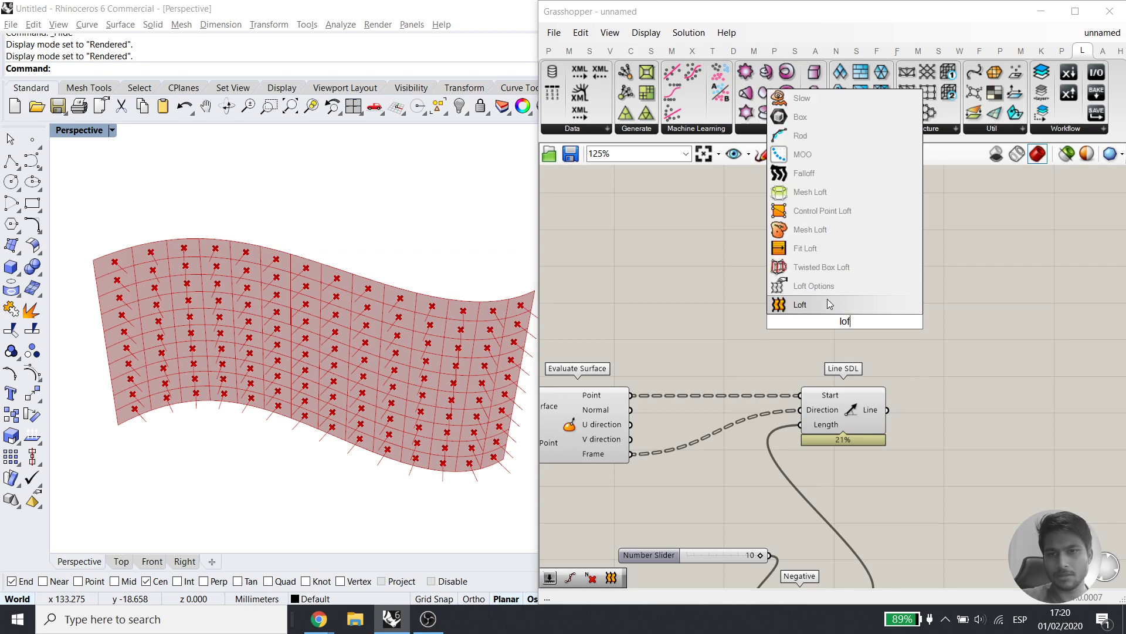
{"action": "left_click", "coordinate": [827, 300]}
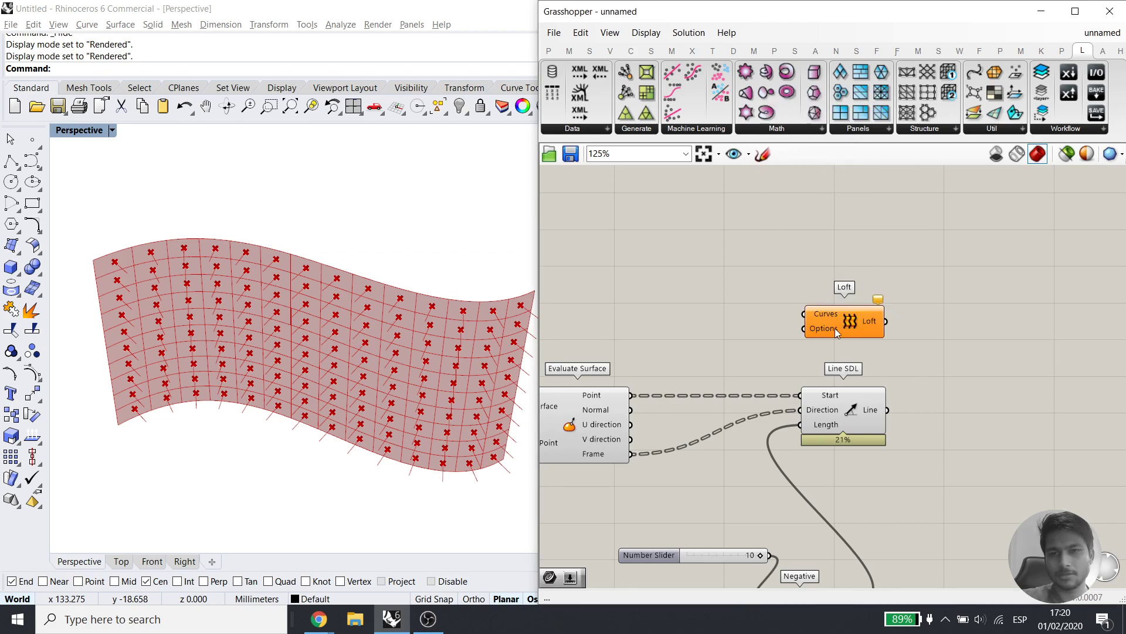
Drag Extrude Point from the Surface tab onto the canvas and delete the Loft
{"action": "left_click", "coordinate": [651, 50]}
{"action": "left_click_drag", "start_coordinate": [896, 74], "coordinate": [855, 269]}
{"action": "left_click", "coordinate": [856, 321]}
{"action": "key", "text": "Delete"}
{"action": "left_click", "coordinate": [863, 128]}
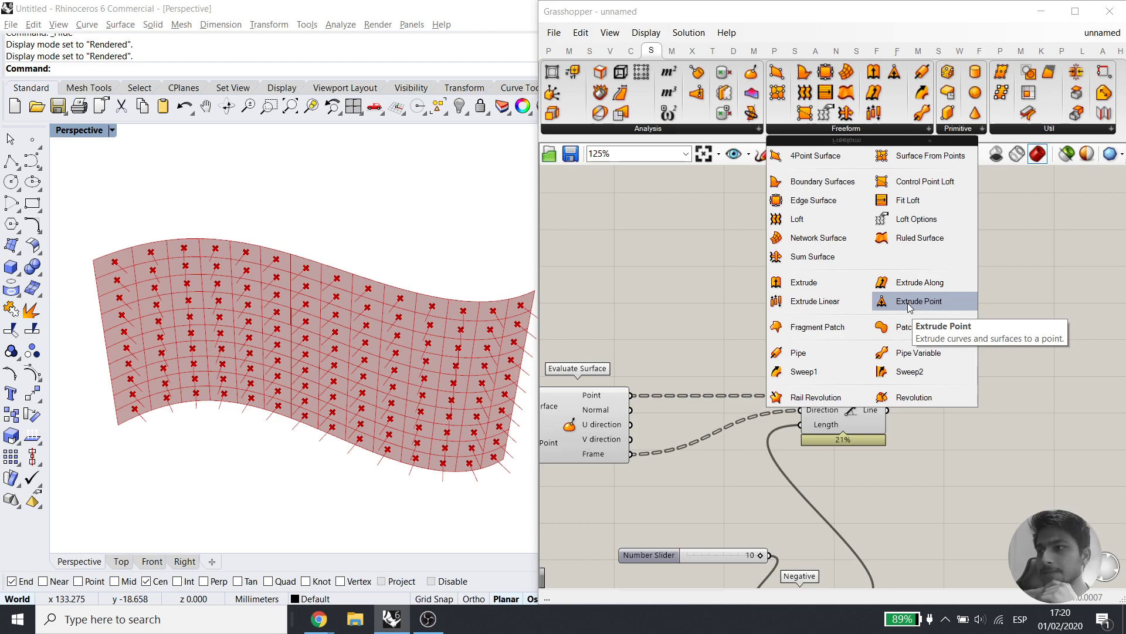
Close the Freeform list and frame the whole definition and the wavy wall in view
{"action": "left_click", "coordinate": [720, 295]}
{"action": "scroll", "coordinate": [725, 346], "scroll_direction": "down", "scroll_amount": 1}
{"action": "right_click_drag", "start_coordinate": [722, 353], "coordinate": [889, 310]}
{"action": "right_click_drag", "start_coordinate": [752, 385], "coordinate": [850, 315]}
{"action": "scroll", "coordinate": [649, 358], "scroll_direction": "down", "scroll_amount": 2}
{"action": "right_click_drag", "start_coordinate": [808, 366], "coordinate": [892, 359]}
{"action": "left_click_drag", "start_coordinate": [537, 332], "coordinate": [486, 335]}
{"action": "right_click_drag", "start_coordinate": [375, 359], "coordinate": [345, 359]}
{"action": "scroll", "coordinate": [382, 368], "scroll_direction": "down", "scroll_amount": 2}
{"action": "right_click_drag", "start_coordinate": [415, 383], "coordinate": [397, 374], "text": "shift"}
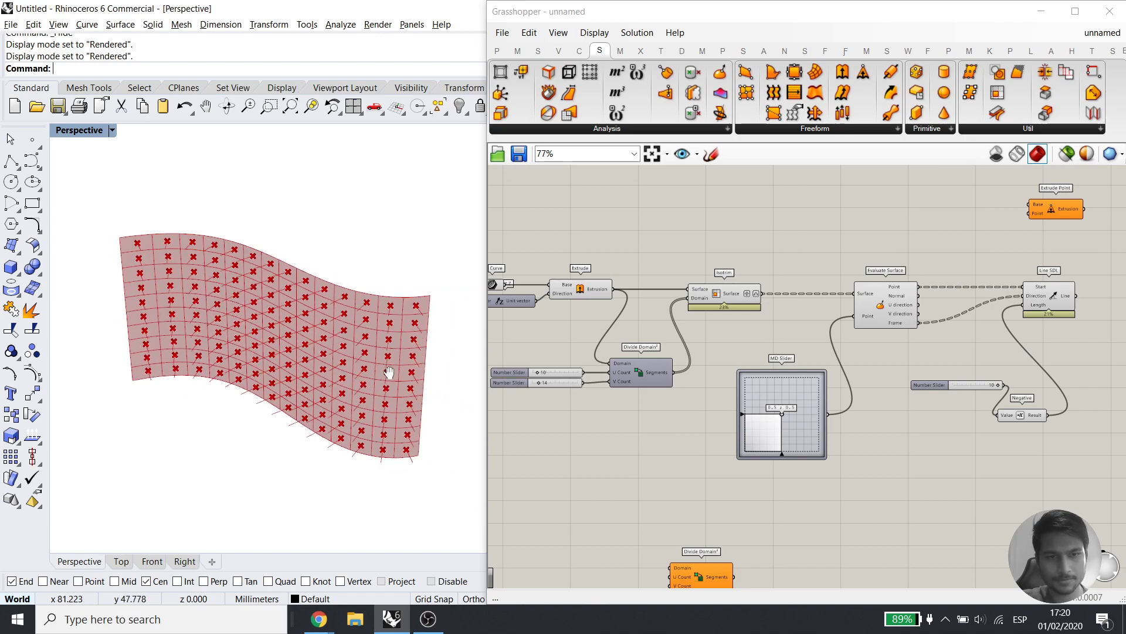
{"action": "scroll", "coordinate": [649, 404], "scroll_direction": "up", "scroll_amount": 1}
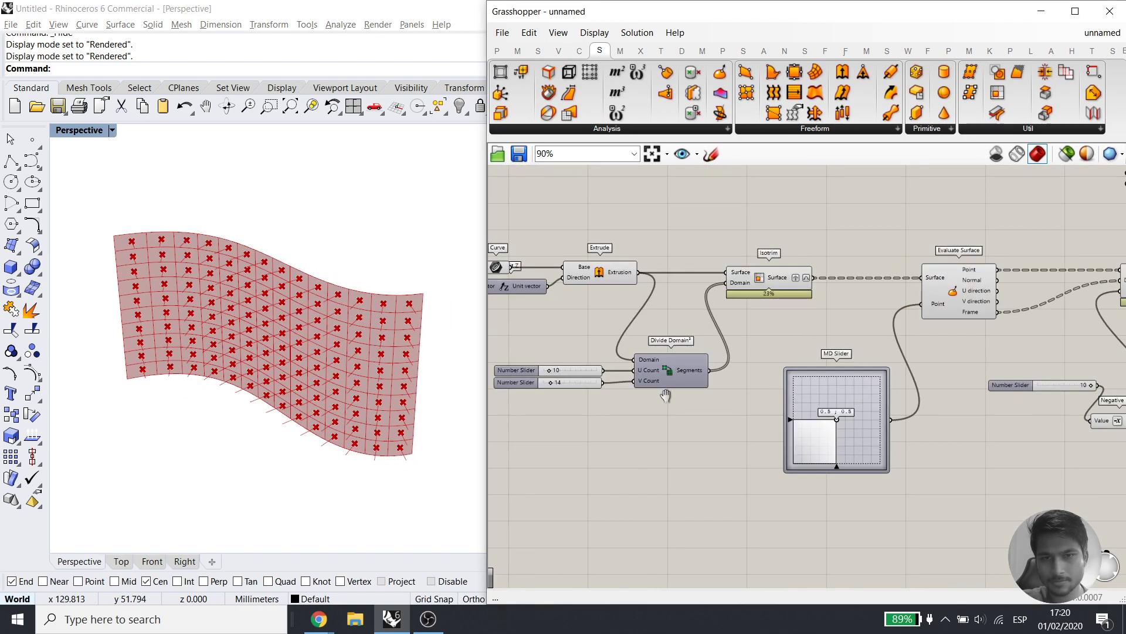
{"action": "right_click_drag", "start_coordinate": [661, 392], "coordinate": [693, 407]}
{"action": "scroll", "coordinate": [766, 396], "scroll_direction": "down", "scroll_amount": 1}
{"action": "right_click_drag", "start_coordinate": [936, 408], "coordinate": [915, 393]}
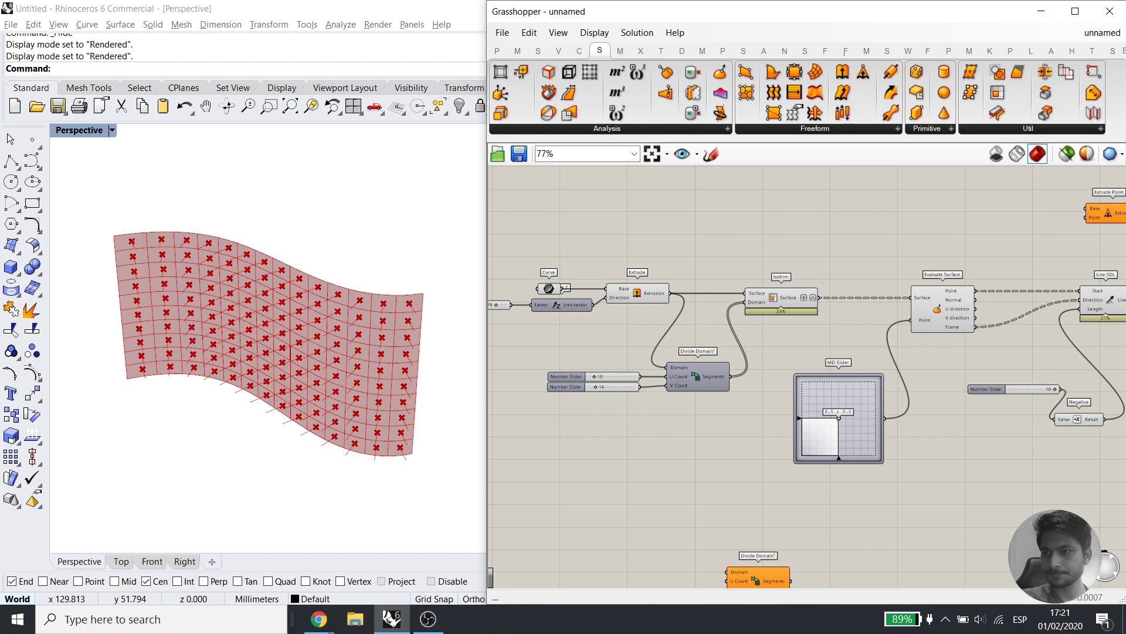
{"action": "key", "text": "alt+Tab"}
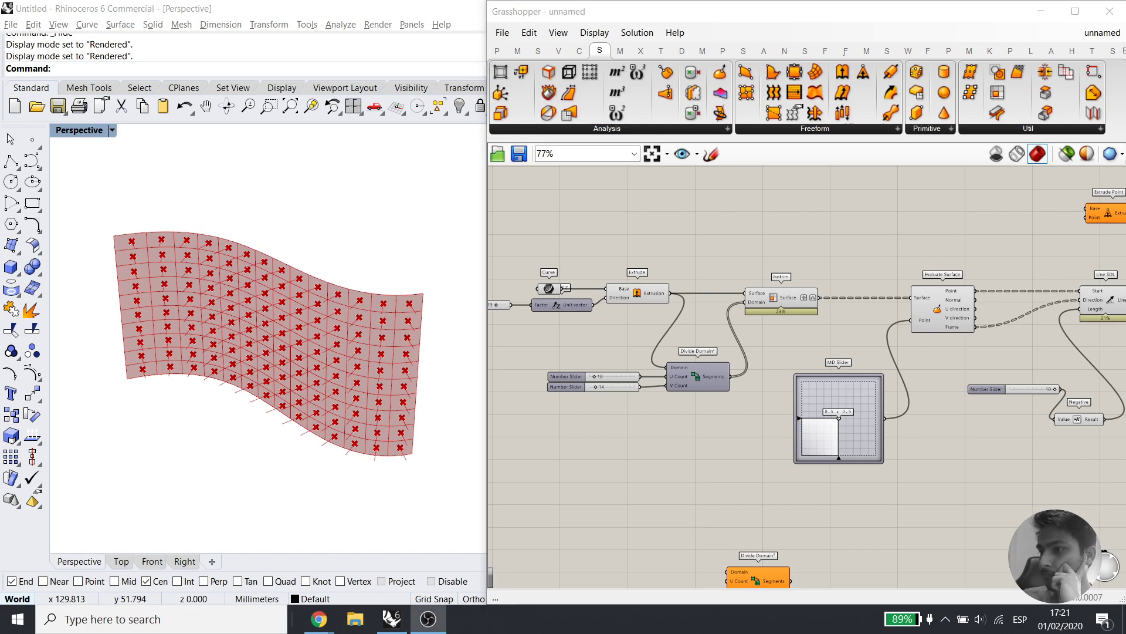
{"action": "key", "text": "alt+Tab"}
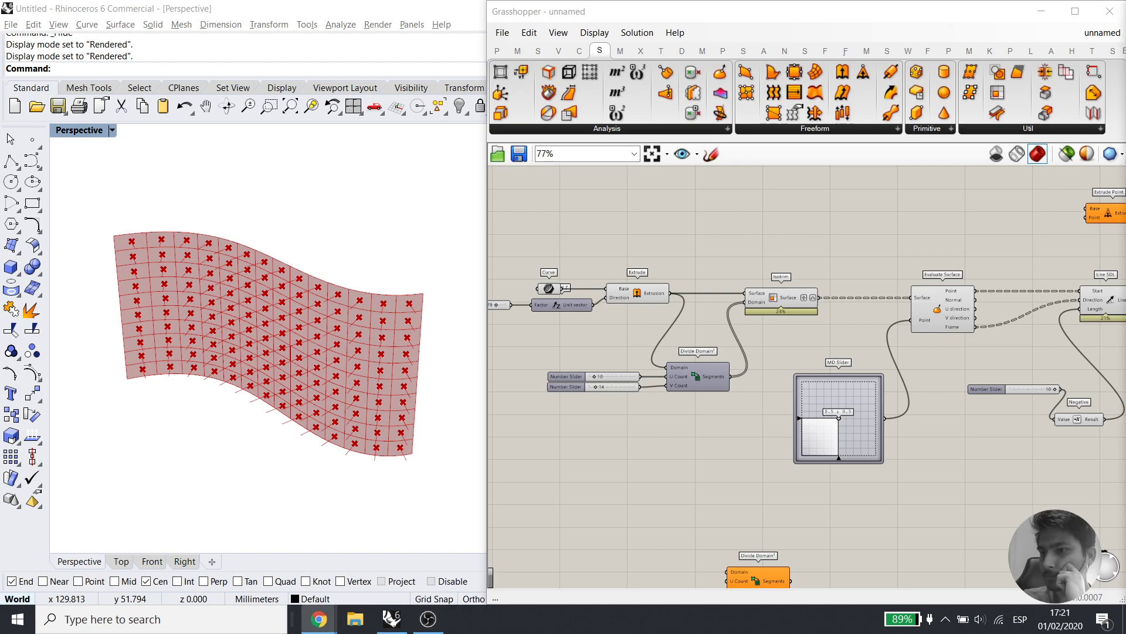
Enable Preview Only Selected Objects with Extrude selected, then select the base Curve parameter
{"action": "right_click_drag", "start_coordinate": [672, 342], "coordinate": [693, 351]}
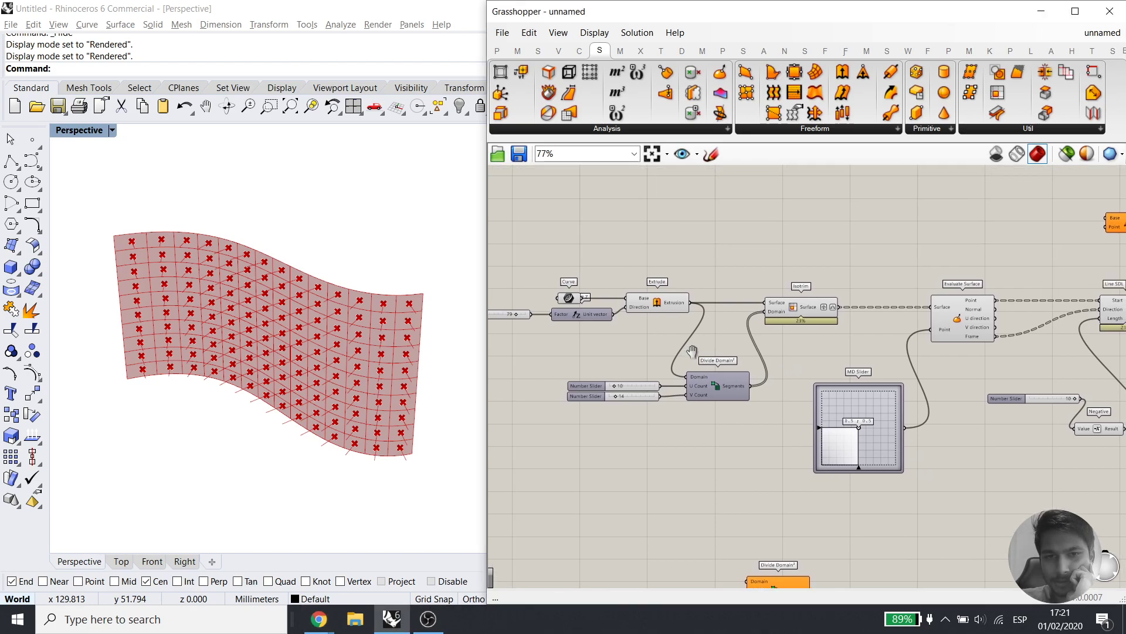
{"action": "mouse_move", "coordinate": [570, 299]}
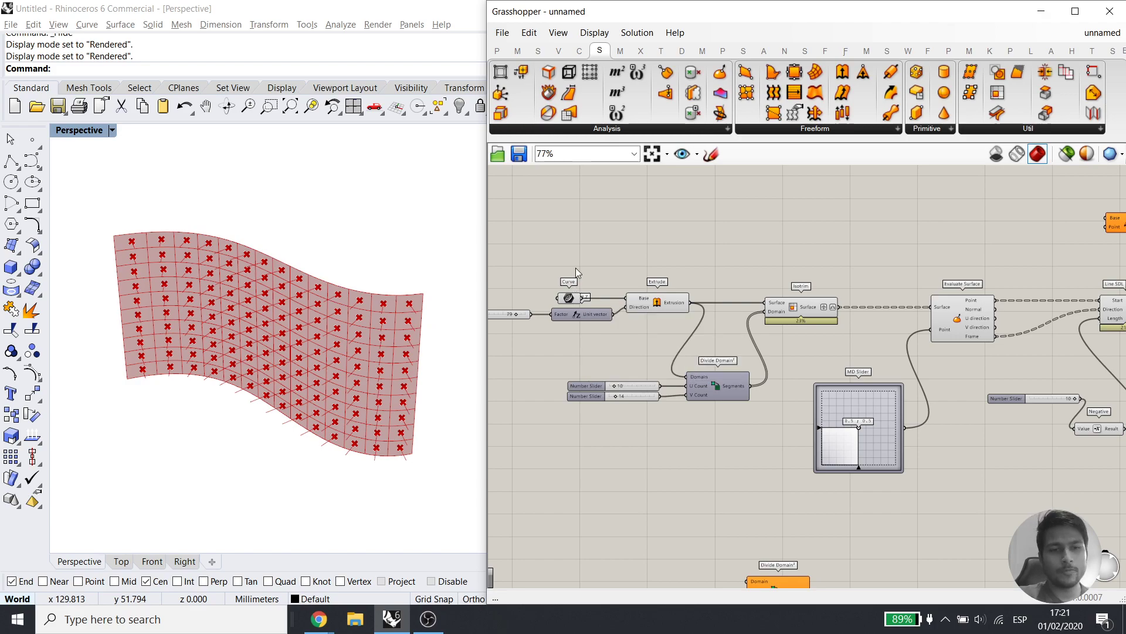
{"action": "left_click", "coordinate": [569, 297]}
{"action": "right_click_drag", "start_coordinate": [234, 463], "coordinate": [219, 410]}
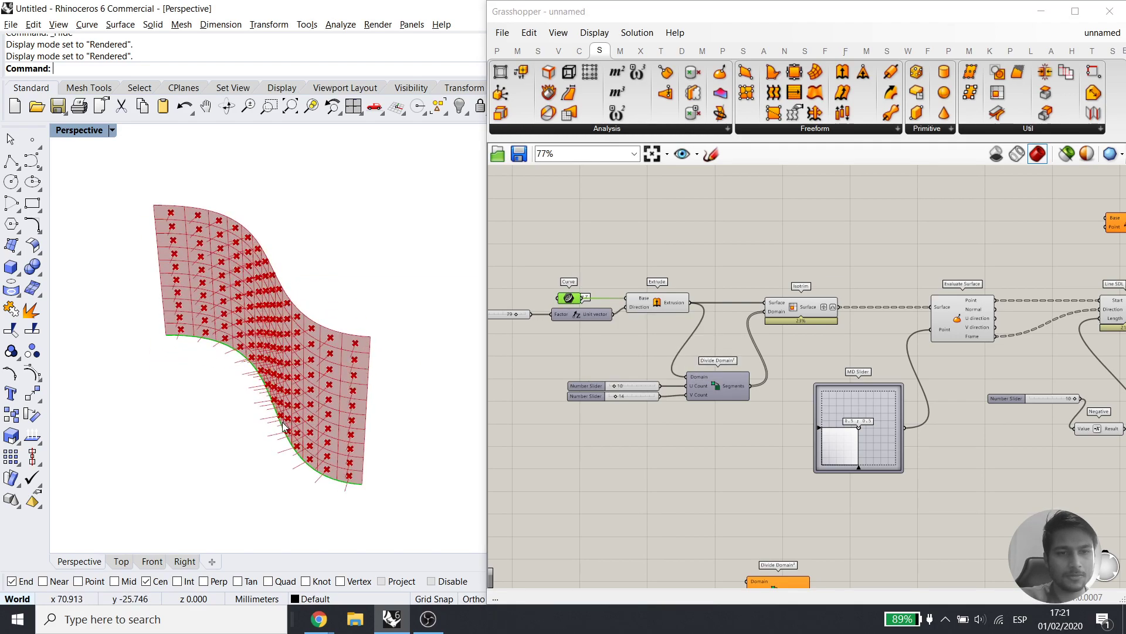
{"action": "left_click", "coordinate": [657, 303]}
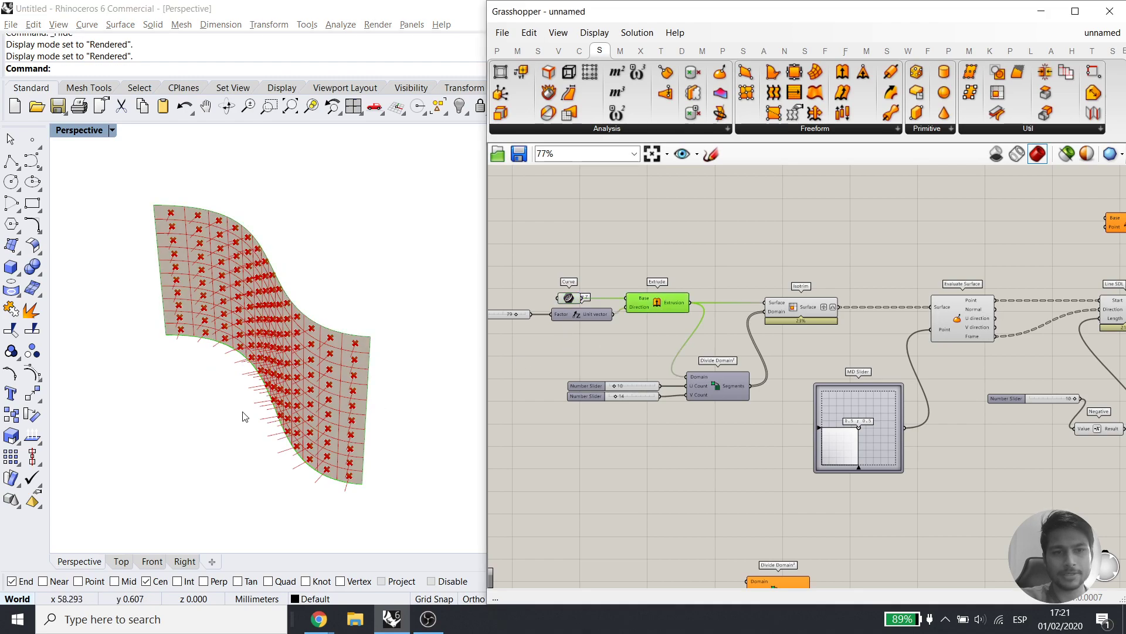
{"action": "left_click", "coordinate": [1067, 153]}
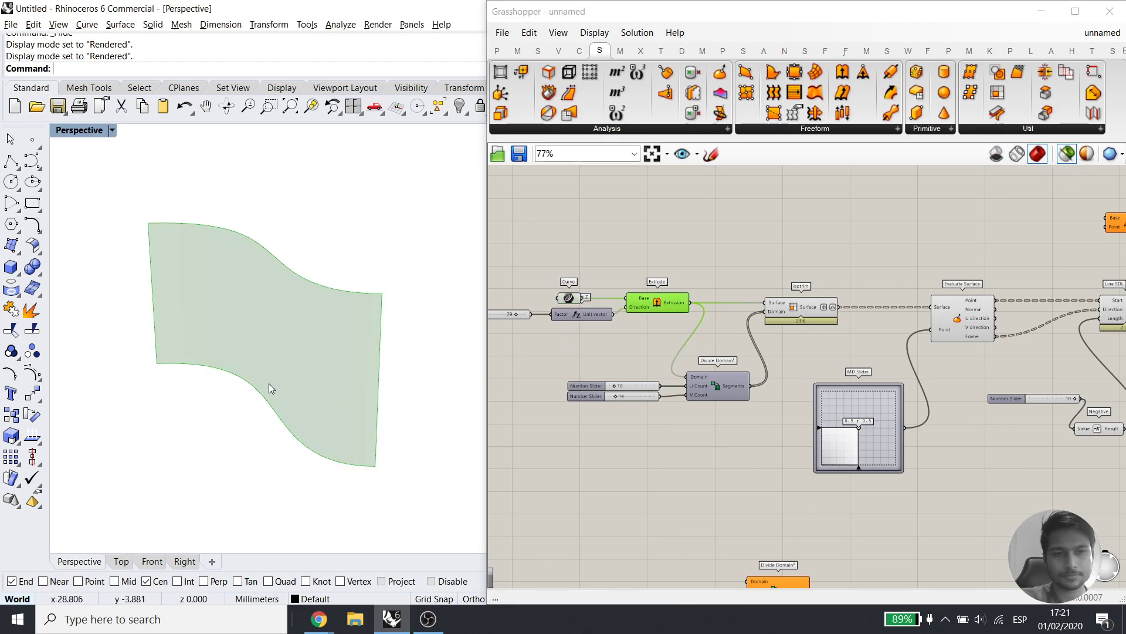
{"action": "left_click", "coordinate": [569, 297]}
Preview Extrude and Isotrim, then drag the V Count slider from 14 to 19
{"action": "left_click", "coordinate": [663, 307]}
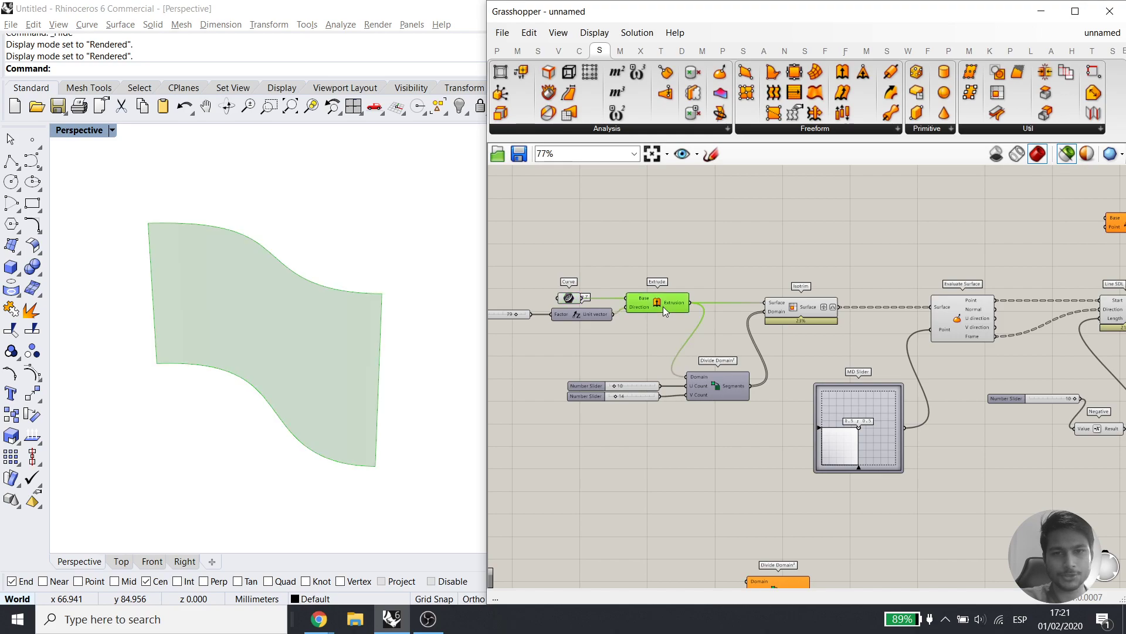
{"action": "mouse_move", "coordinate": [644, 354]}
{"action": "right_mouse_down"}
{"action": "mouse_move", "coordinate": [761, 357]}
{"action": "mouse_move", "coordinate": [631, 355]}
{"action": "right_mouse_up"}
{"action": "scroll", "coordinate": [688, 414], "scroll_direction": "up", "scroll_amount": 5}
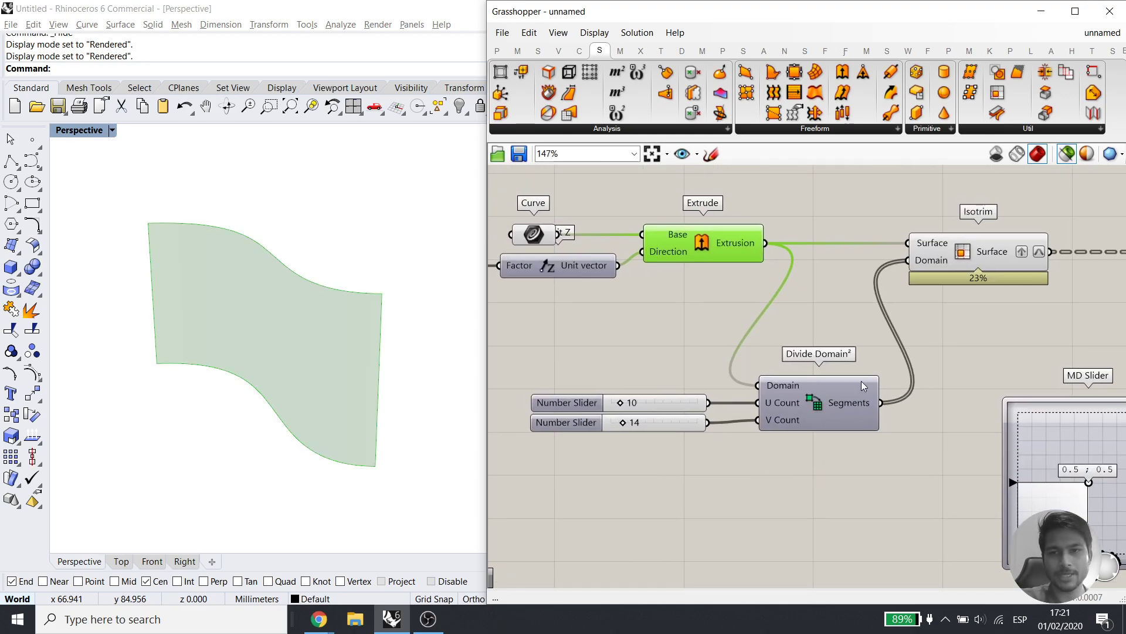
{"action": "right_click_drag", "start_coordinate": [963, 268], "coordinate": [930, 286]}
{"action": "left_click", "coordinate": [938, 275]}
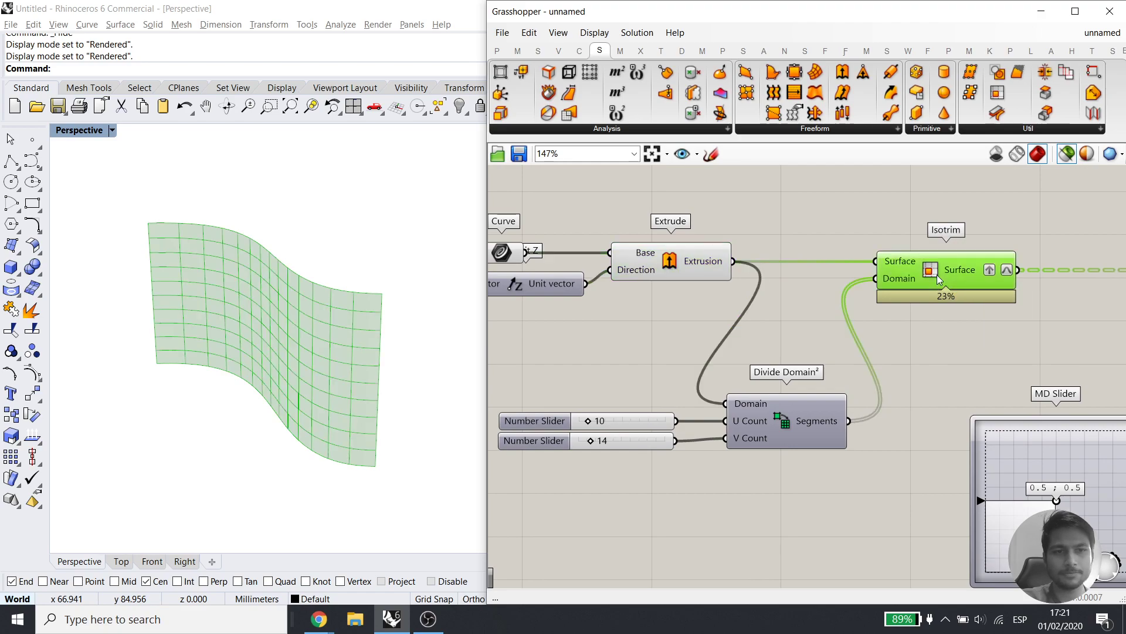
{"action": "right_click_drag", "start_coordinate": [317, 397], "coordinate": [585, 431]}
{"action": "left_click_drag", "start_coordinate": [593, 441], "coordinate": [596, 441]}
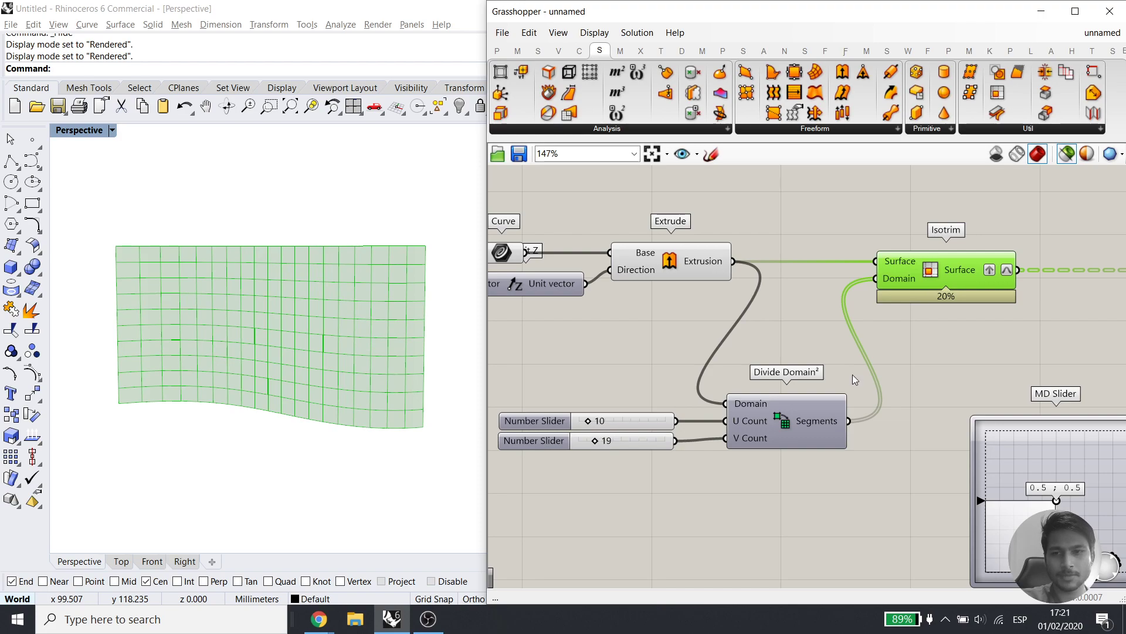
{"action": "right_click_drag", "start_coordinate": [854, 374], "coordinate": [676, 409]}
{"action": "right_click_drag", "start_coordinate": [954, 392], "coordinate": [776, 376]}
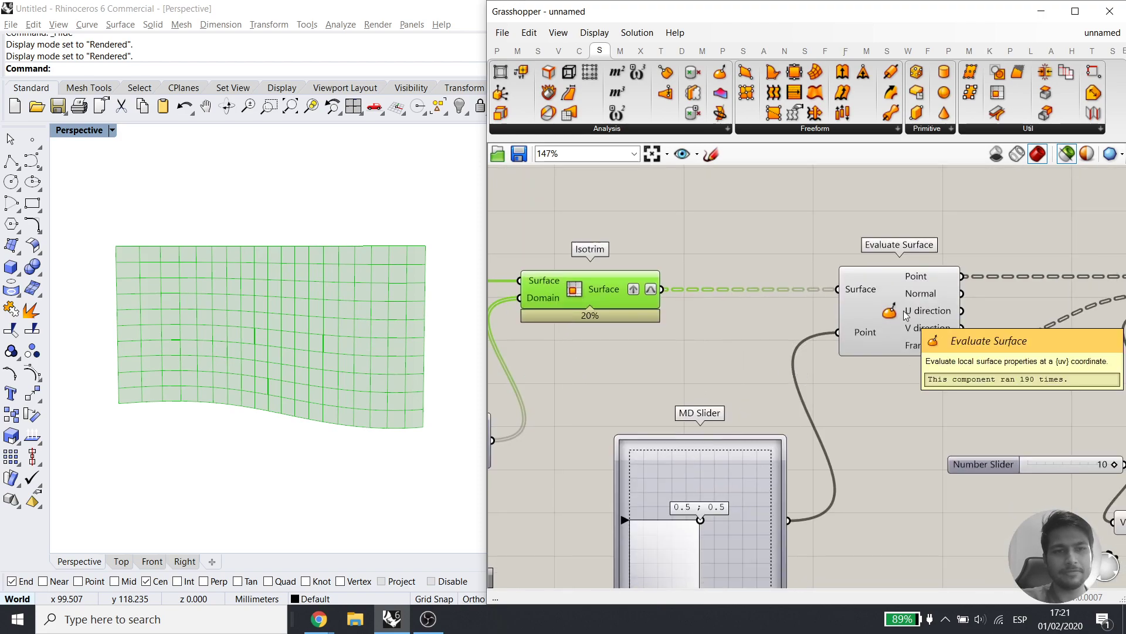
Preview Evaluate Surface with Isotrim, then untick Graft on Isotrim's Surface output
{"action": "left_click", "coordinate": [906, 315]}
{"action": "left_click", "coordinate": [601, 299], "text": "shift"}
{"action": "scroll", "coordinate": [446, 267], "scroll_direction": "up", "scroll_amount": 5}
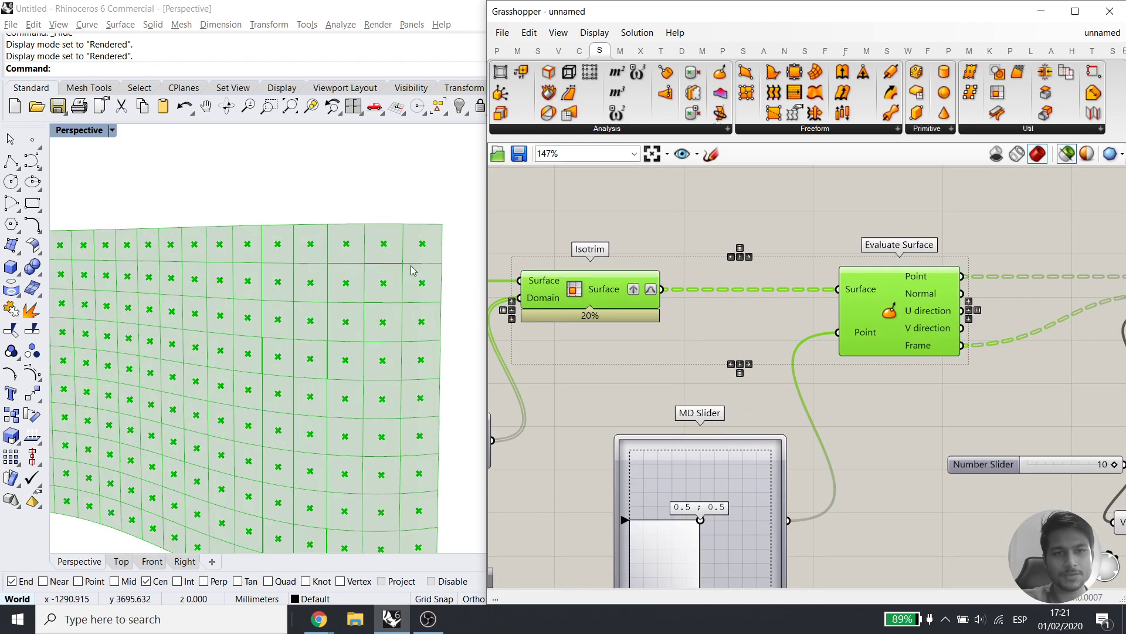
{"action": "right_click_drag", "start_coordinate": [709, 441], "coordinate": [725, 349]}
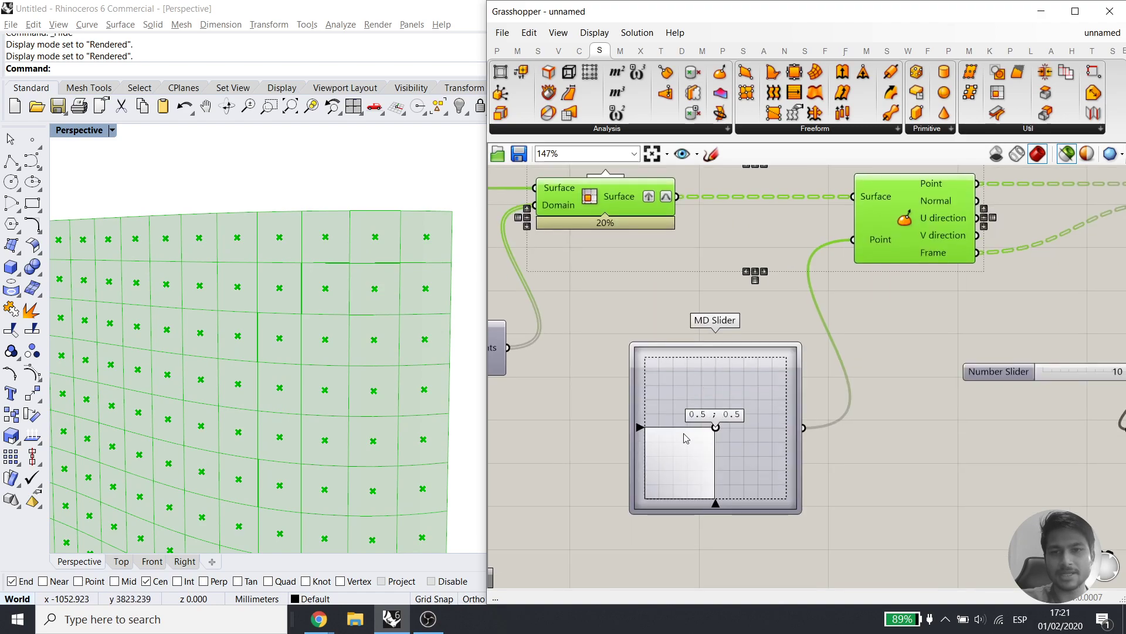
{"action": "right_click_drag", "start_coordinate": [868, 331], "coordinate": [810, 447]}
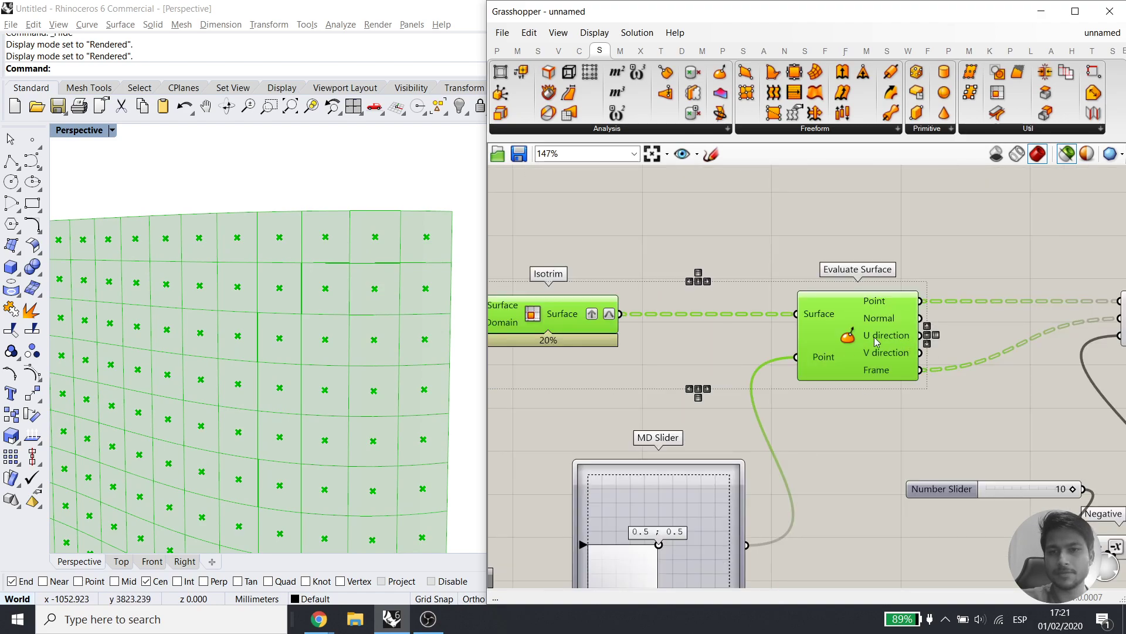
{"action": "mouse_move", "coordinate": [869, 336]}
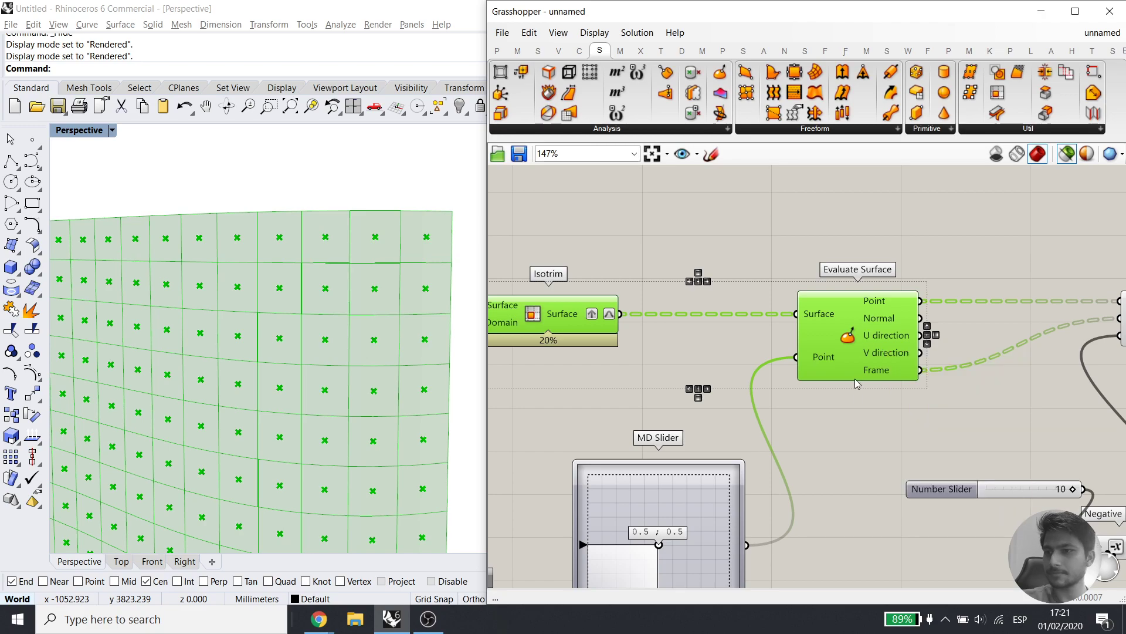
{"action": "right_click_drag", "start_coordinate": [866, 392], "coordinate": [854, 346]}
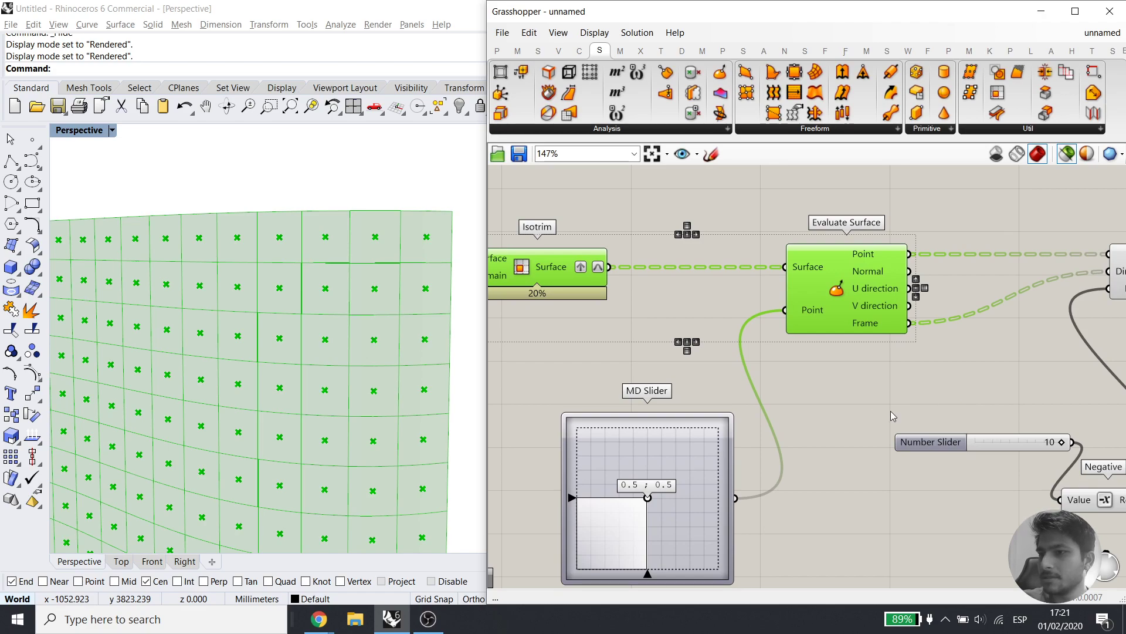
{"action": "right_click", "coordinate": [583, 271]}
{"action": "left_click", "coordinate": [647, 355]}
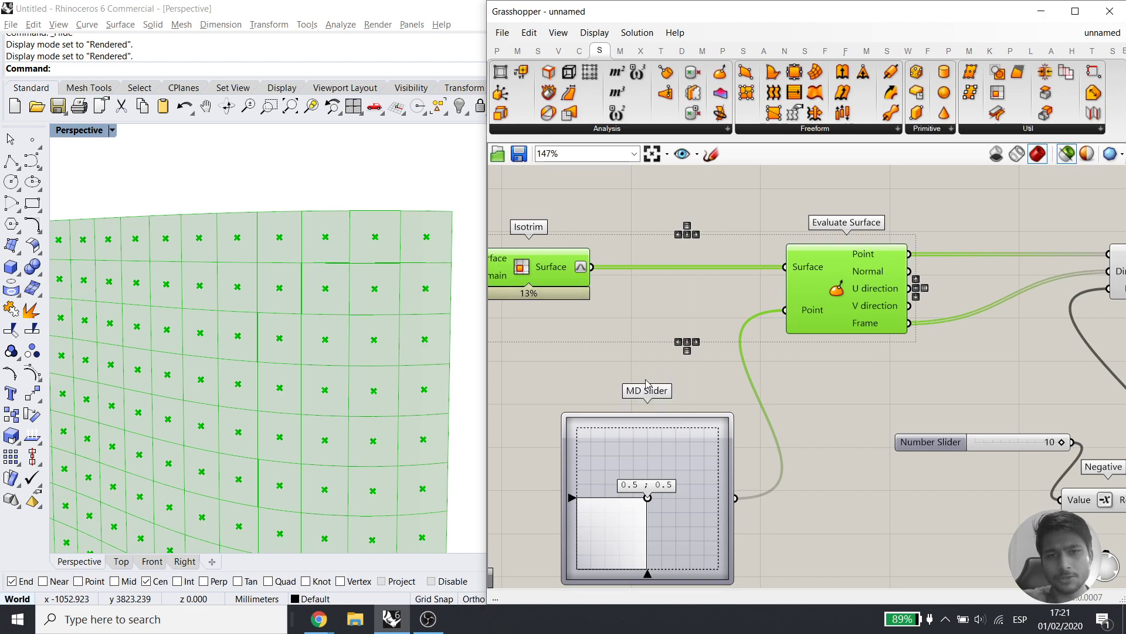
{"action": "left_click", "coordinate": [561, 279]}
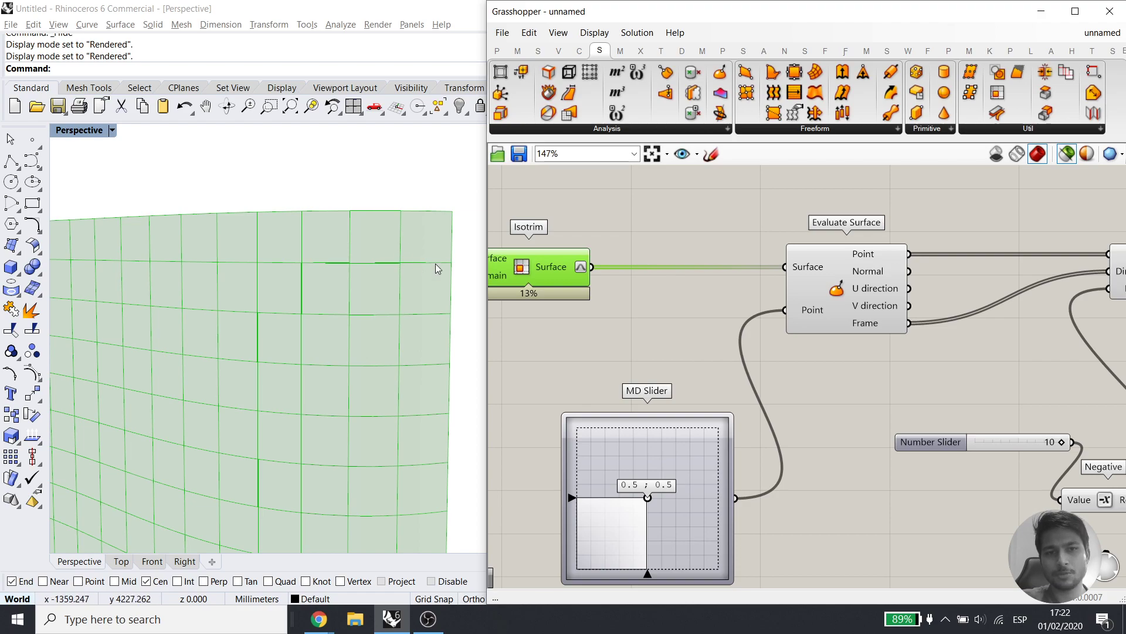
{"action": "left_click", "coordinate": [833, 282]}
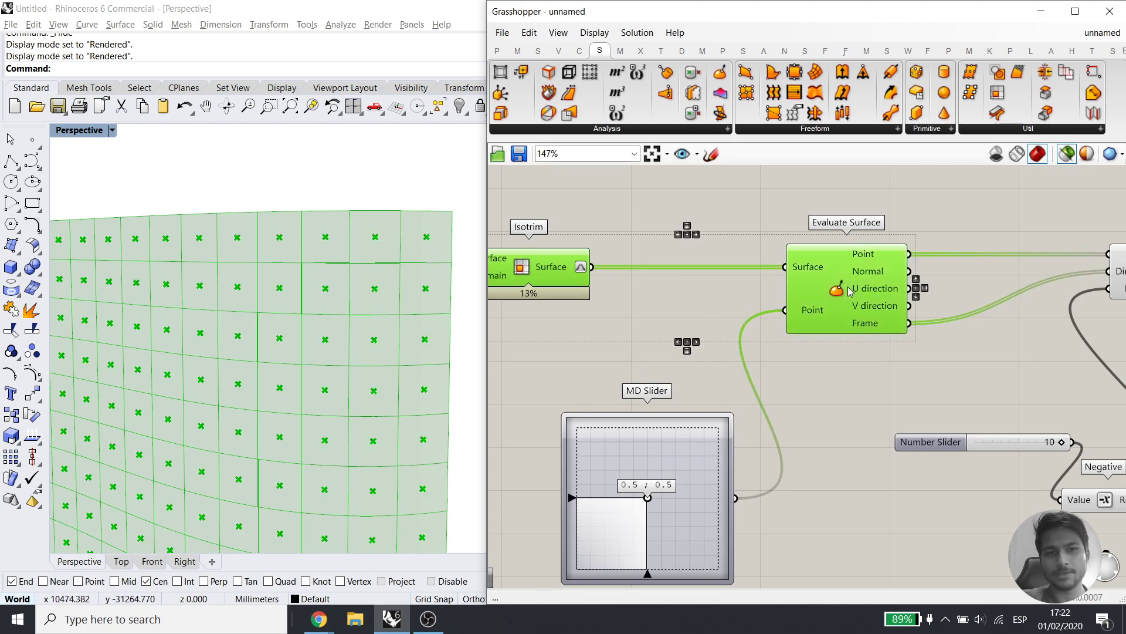
{"action": "left_click", "coordinate": [403, 294]}
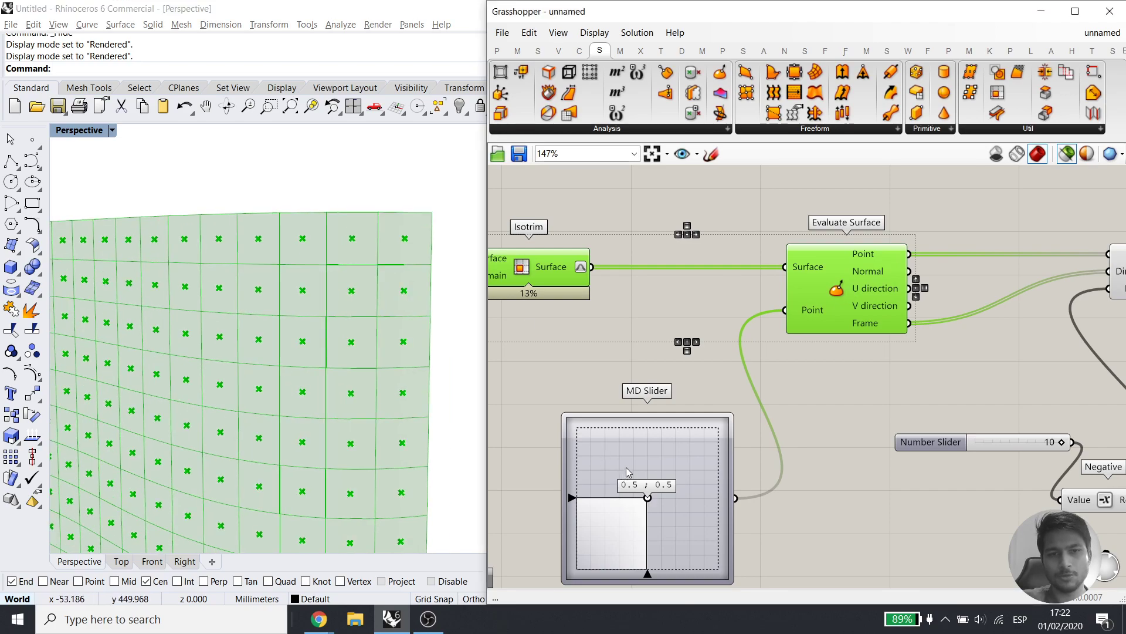
{"action": "left_click_drag", "start_coordinate": [643, 509], "coordinate": [699, 512]}
{"action": "key", "text": "ctrl+z"}
{"action": "right_click_drag", "start_coordinate": [856, 455], "coordinate": [742, 456]}
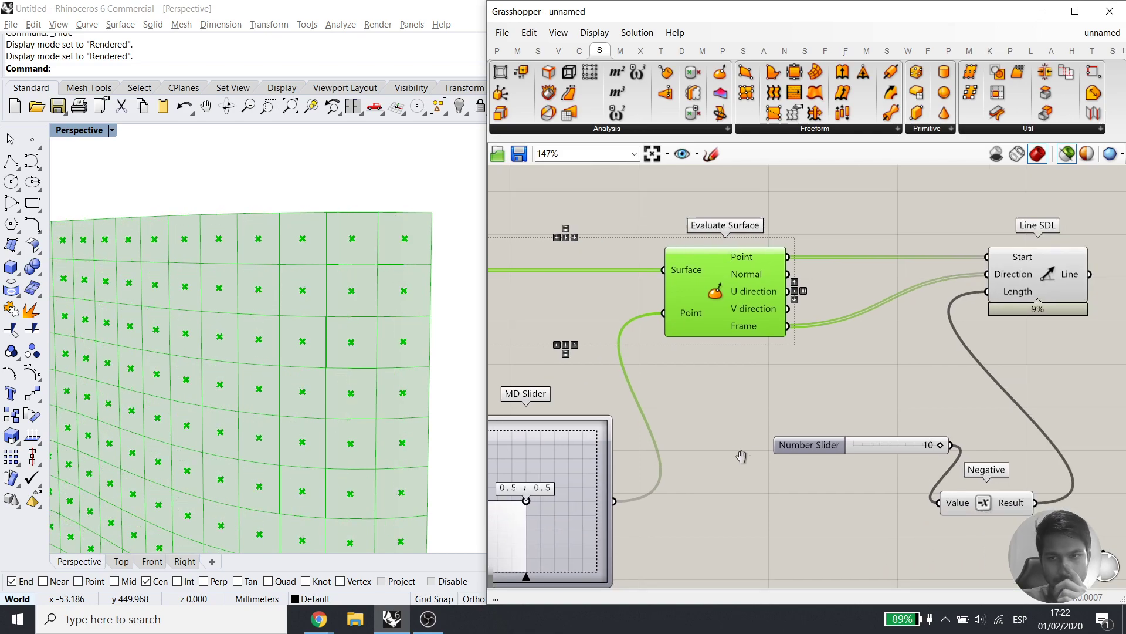
{"action": "right_click_drag", "start_coordinate": [866, 385], "coordinate": [809, 403]}
{"action": "right_click_drag", "start_coordinate": [390, 249], "coordinate": [328, 351]}
{"action": "right_click_drag", "start_coordinate": [273, 327], "coordinate": [154, 319]}
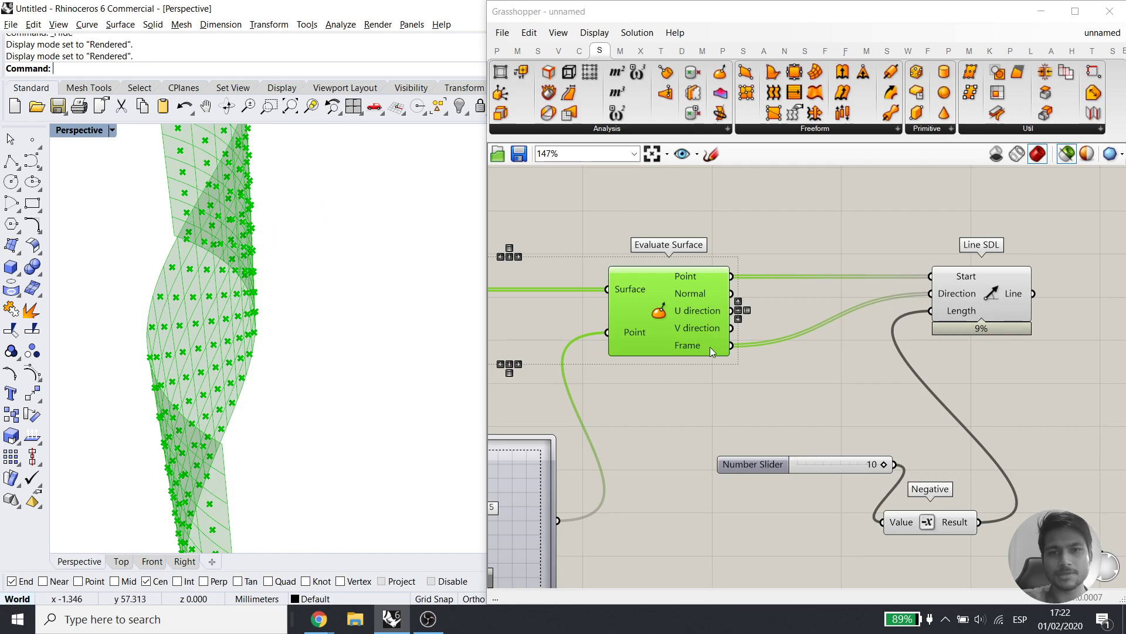
{"action": "left_click", "coordinate": [970, 307]}
{"action": "scroll", "coordinate": [336, 280], "scroll_direction": "up", "scroll_amount": 3}
{"action": "scroll", "coordinate": [336, 280], "scroll_direction": "down", "scroll_amount": 3}
{"action": "right_click_drag", "start_coordinate": [336, 280], "coordinate": [306, 352]}
{"action": "right_click_drag", "start_coordinate": [831, 521], "coordinate": [845, 491]}
{"action": "scroll", "coordinate": [361, 287], "scroll_direction": "down", "scroll_amount": 1}
{"action": "right_click_drag", "start_coordinate": [360, 287], "coordinate": [325, 303]}
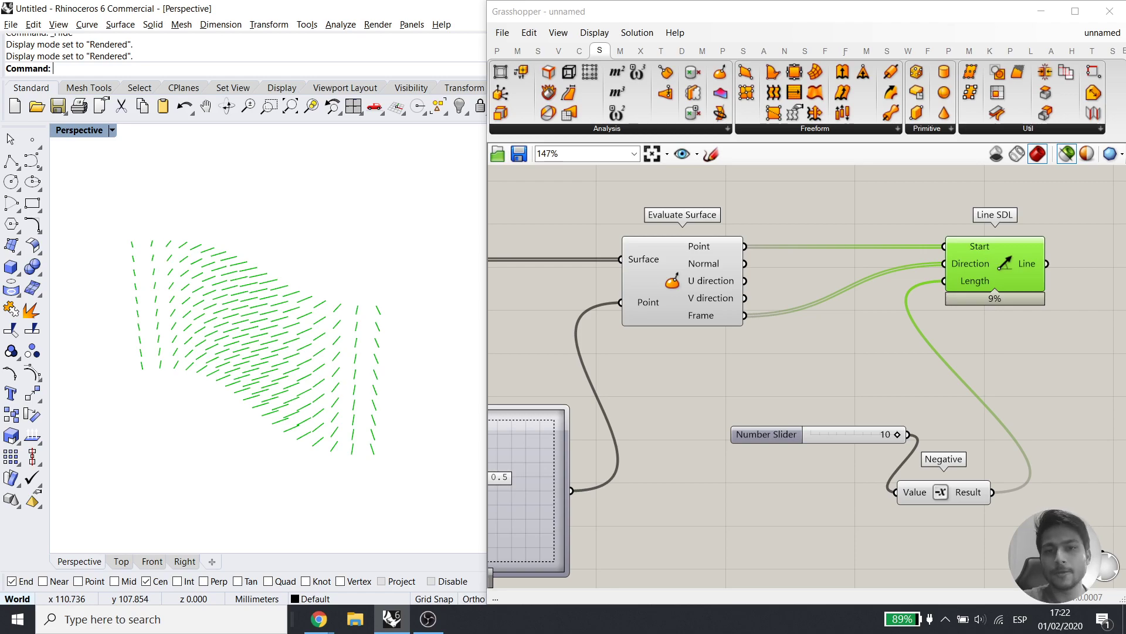
{"action": "right_click_drag", "start_coordinate": [628, 350], "coordinate": [851, 377]}
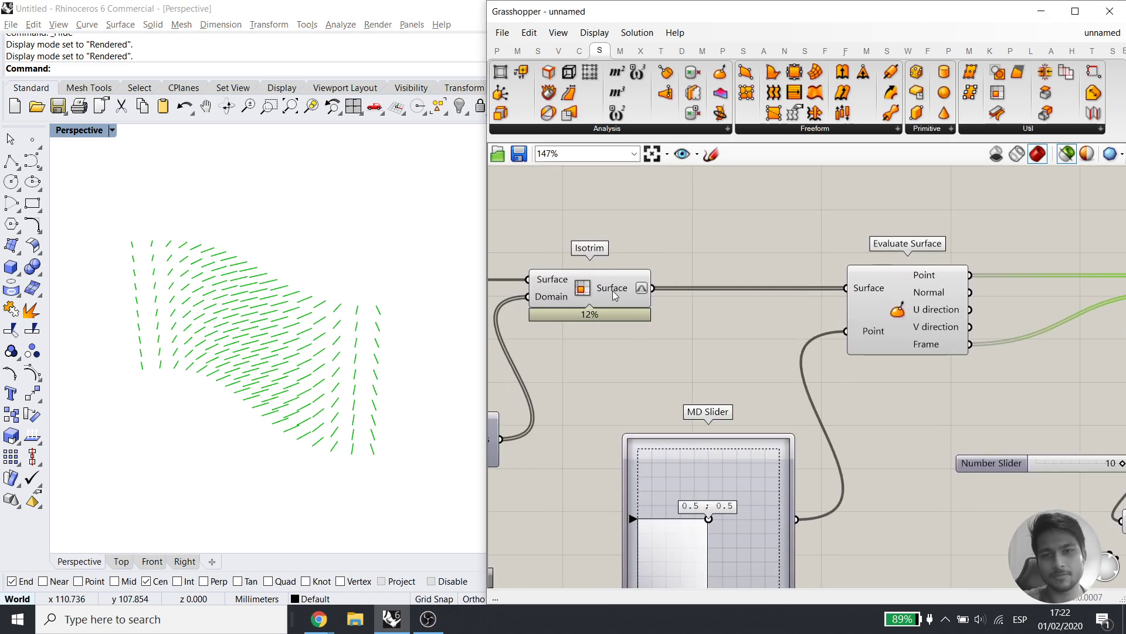
{"action": "scroll", "coordinate": [612, 290], "scroll_direction": "up", "scroll_amount": 2}
{"action": "mouse_move", "coordinate": [623, 288]}
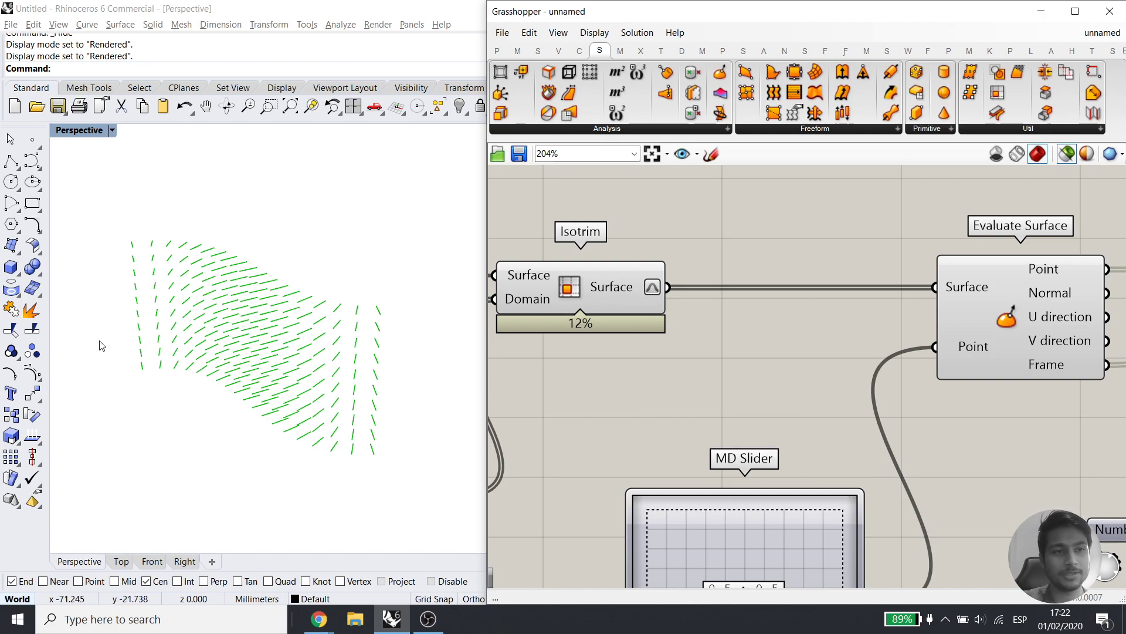
Draw a new four-point S-shaped curve in the Rhino viewport
{"action": "left_click", "coordinate": [32, 160]}
{"action": "scroll", "coordinate": [258, 269], "scroll_direction": "down", "scroll_amount": 3}
{"action": "left_click", "coordinate": [149, 426]}
{"action": "left_click", "coordinate": [185, 387]}
{"action": "left_click", "coordinate": [259, 492]}
{"action": "left_click", "coordinate": [322, 450]}
{"action": "right_click", "coordinate": [384, 416]}
Delete the lower Divide Domain² component from the Grasshopper canvas
{"action": "scroll", "coordinate": [299, 390], "scroll_direction": "up", "scroll_amount": 5}
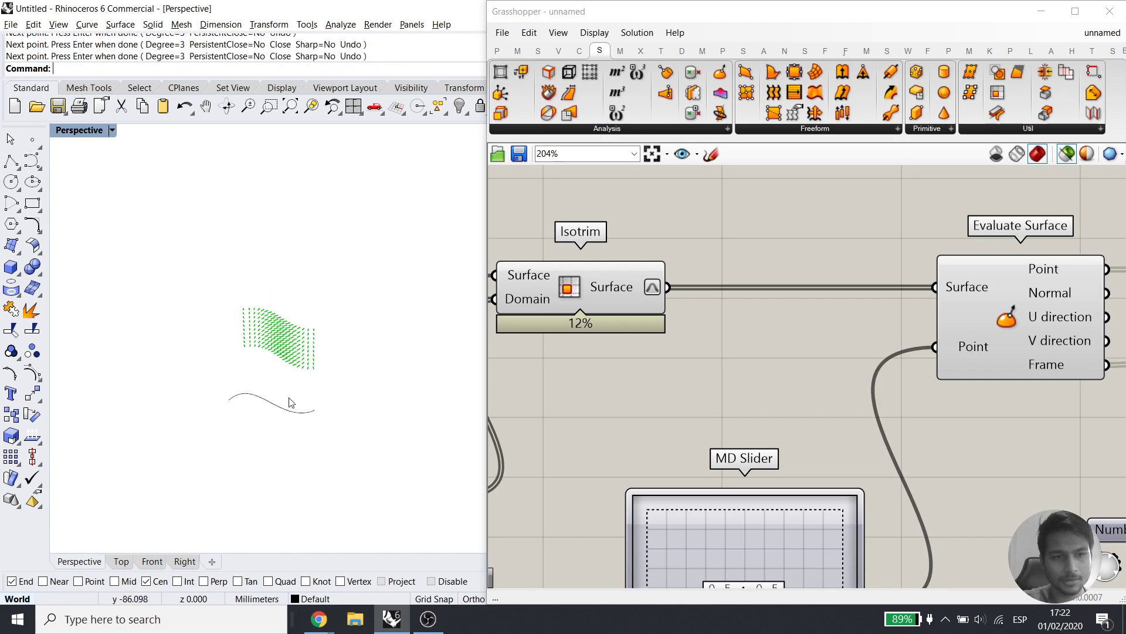
{"action": "scroll", "coordinate": [787, 381], "scroll_direction": "down", "scroll_amount": 3}
{"action": "scroll", "coordinate": [787, 382], "scroll_direction": "down", "scroll_amount": 3}
{"action": "scroll", "coordinate": [633, 438], "scroll_direction": "up", "scroll_amount": 5}
{"action": "scroll", "coordinate": [727, 417], "scroll_direction": "down", "scroll_amount": 4}
{"action": "left_click_drag", "start_coordinate": [667, 393], "coordinate": [917, 538]}
{"action": "key", "text": "Delete"}
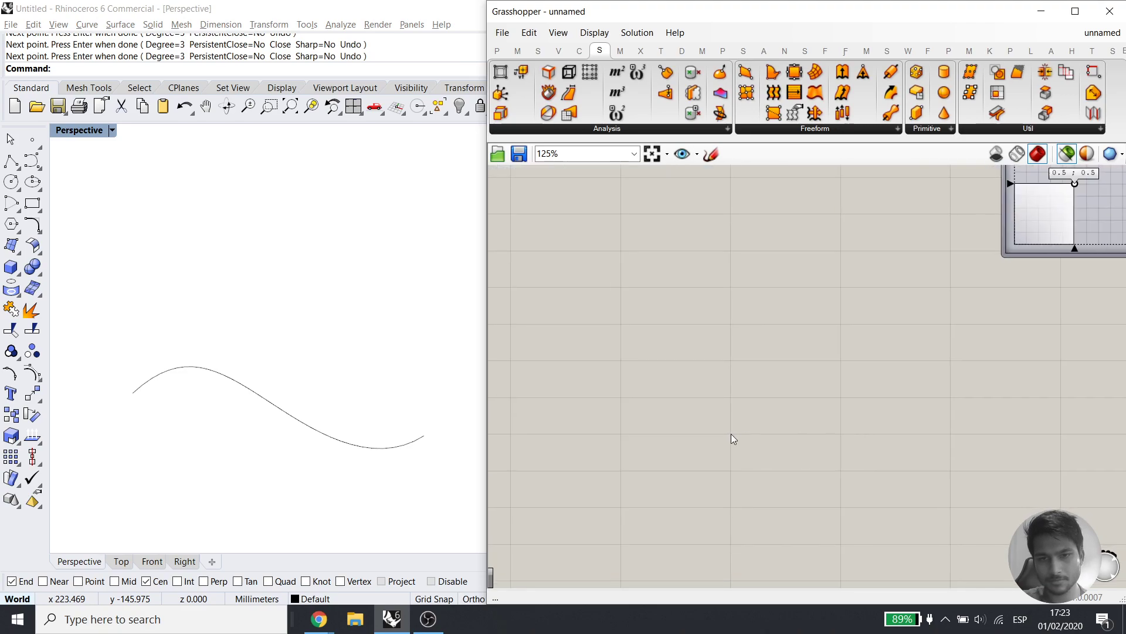
Add a Curve parameter and set it to reference the new S-shaped curve
{"action": "double_click", "coordinate": [663, 435]}
{"action": "type", "text": "curve"}
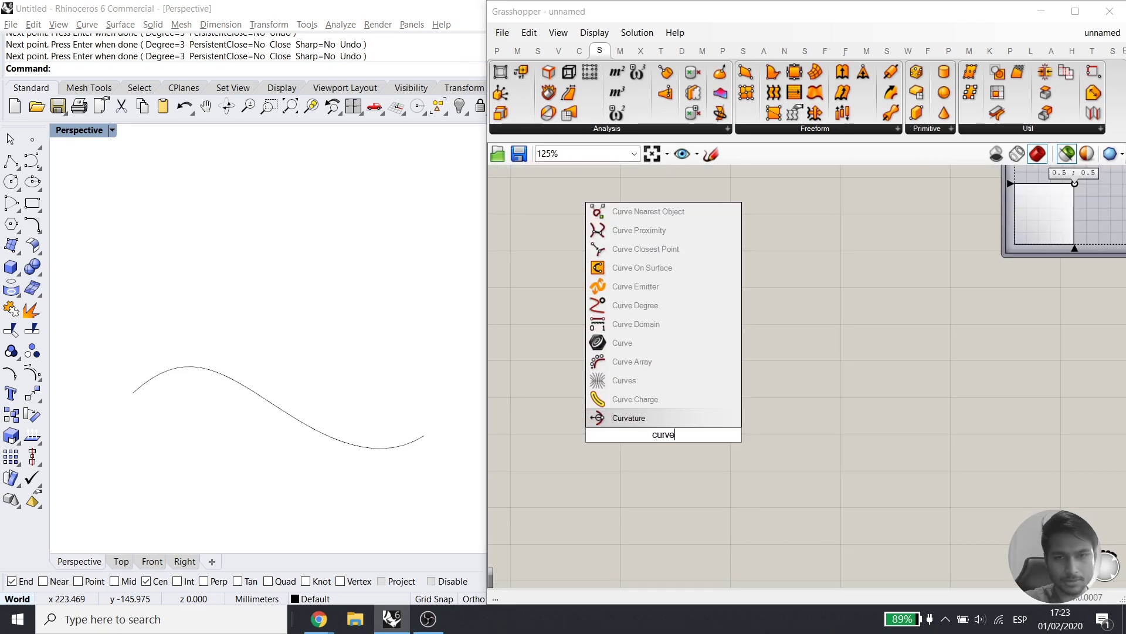
{"action": "key", "text": "Return"}
{"action": "right_click", "coordinate": [664, 434]}
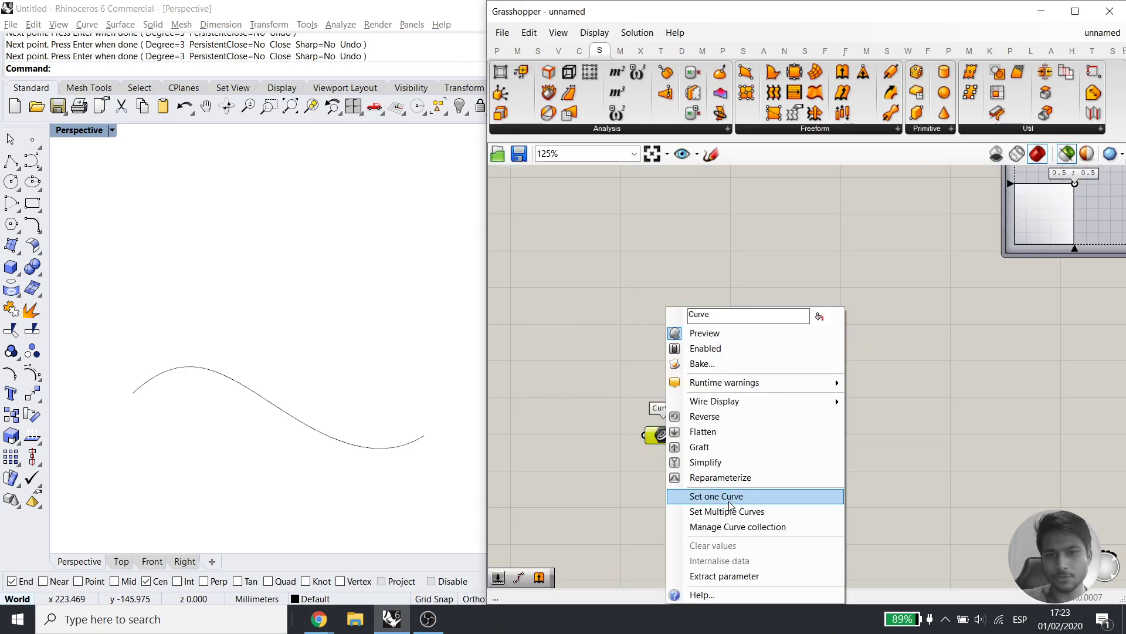
{"action": "left_click", "coordinate": [727, 497]}
{"action": "left_click", "coordinate": [352, 443]}
Add an Evaluate Curve component and wire the Curve parameter into it
{"action": "double_click", "coordinate": [776, 463]}
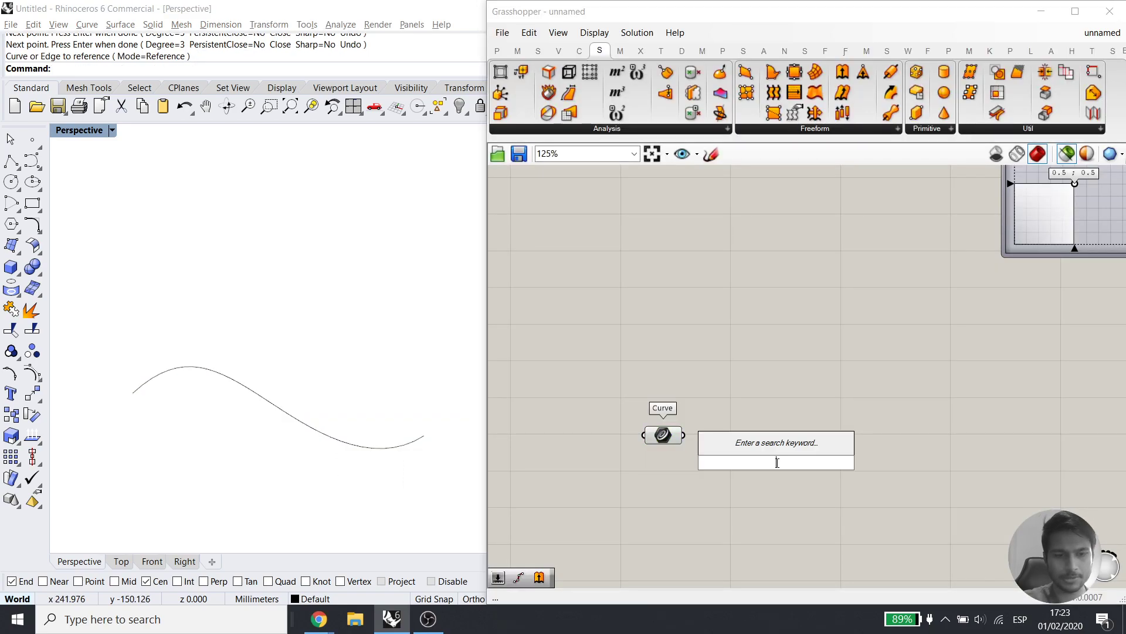
{"action": "type", "text": "ev"}
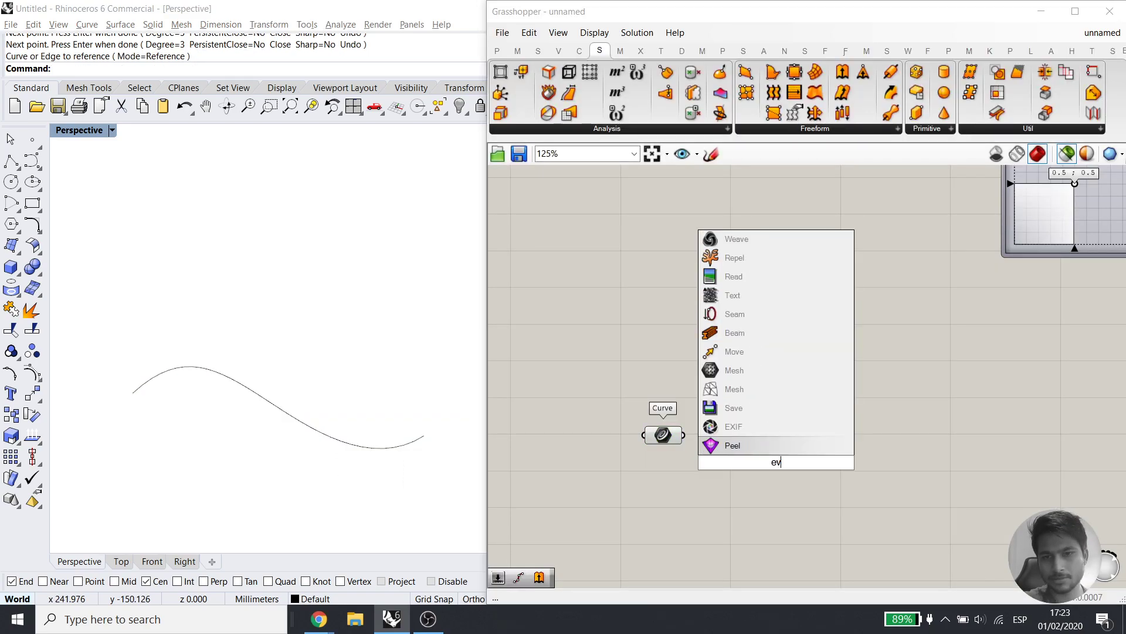
{"action": "type", "text": "lal"}
{"action": "left_click", "coordinate": [776, 417]}
{"action": "left_click_drag", "start_coordinate": [725, 451], "coordinate": [684, 434]}
{"action": "left_click_drag", "start_coordinate": [766, 464], "coordinate": [793, 447]}
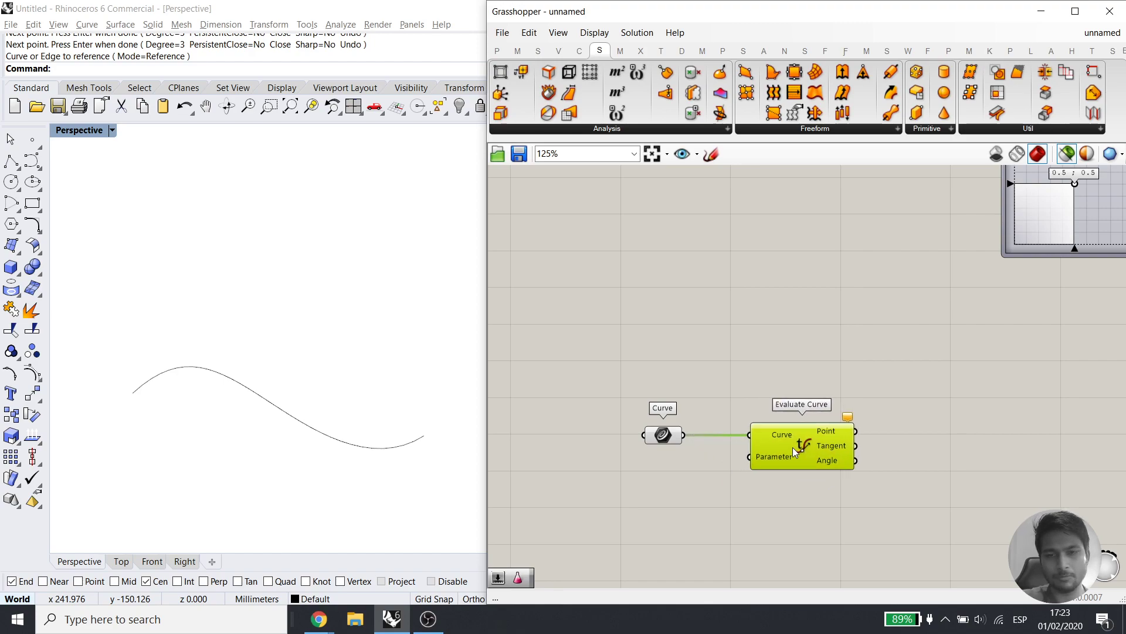
Add a curve Length component to the canvas
{"action": "double_click", "coordinate": [744, 336]}
{"action": "type", "text": "lengt"}
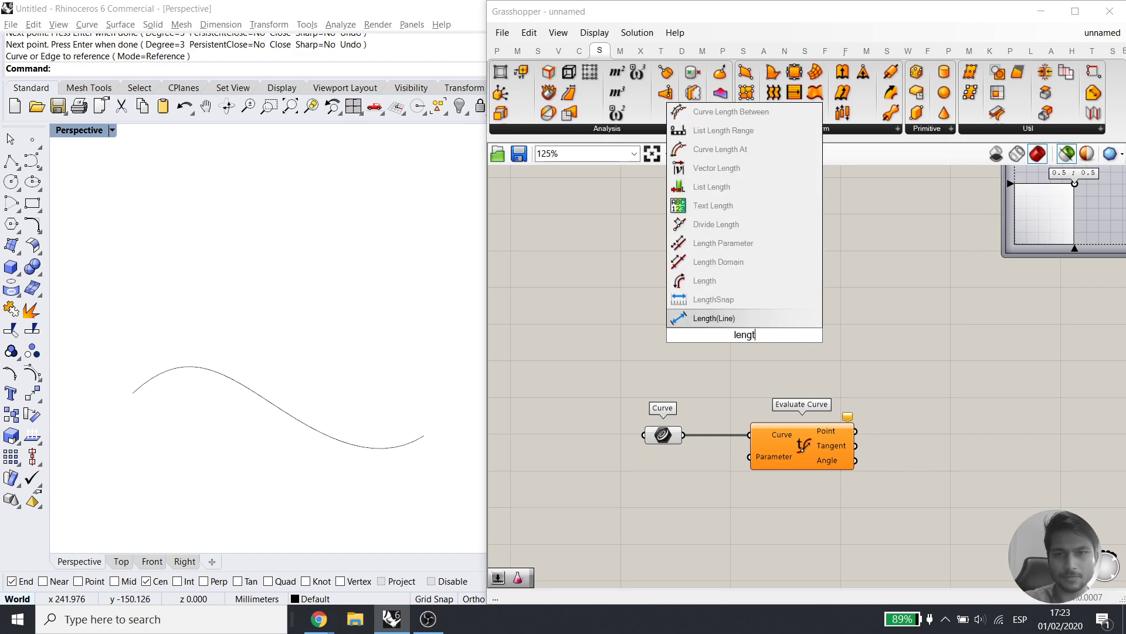
{"action": "left_click", "coordinate": [716, 281]}
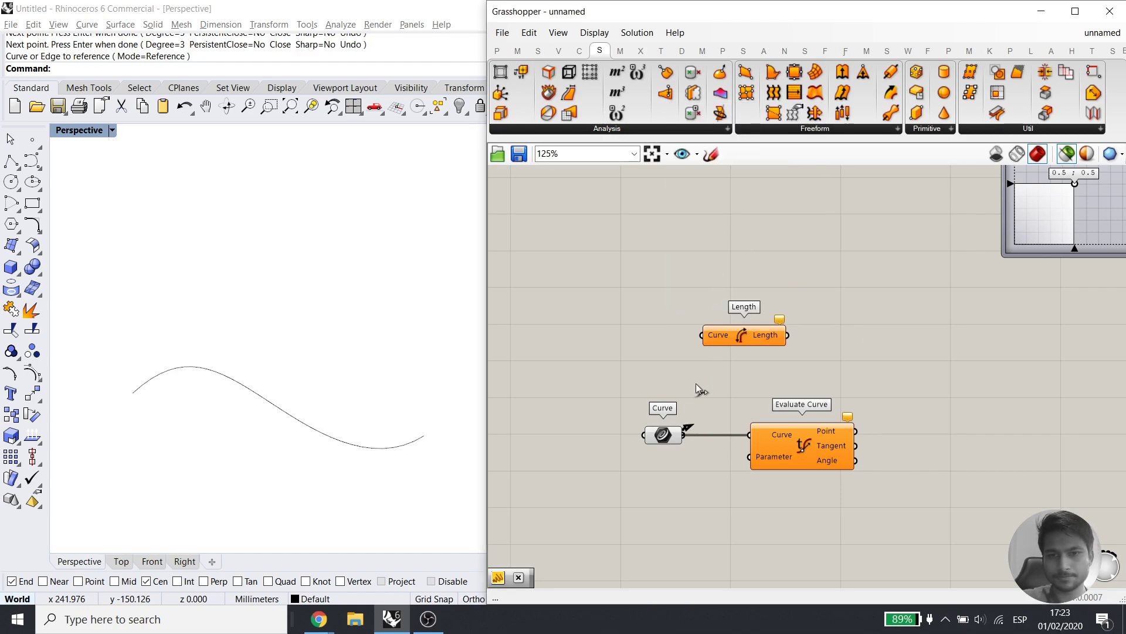
Wire the curve into Length and display its 171.623921 result in a new Panel
{"action": "left_click_drag", "start_coordinate": [684, 434], "coordinate": [702, 334]}
{"action": "double_click", "coordinate": [913, 308]}
{"action": "type", "text": "//"}
{"action": "key", "text": "Return"}
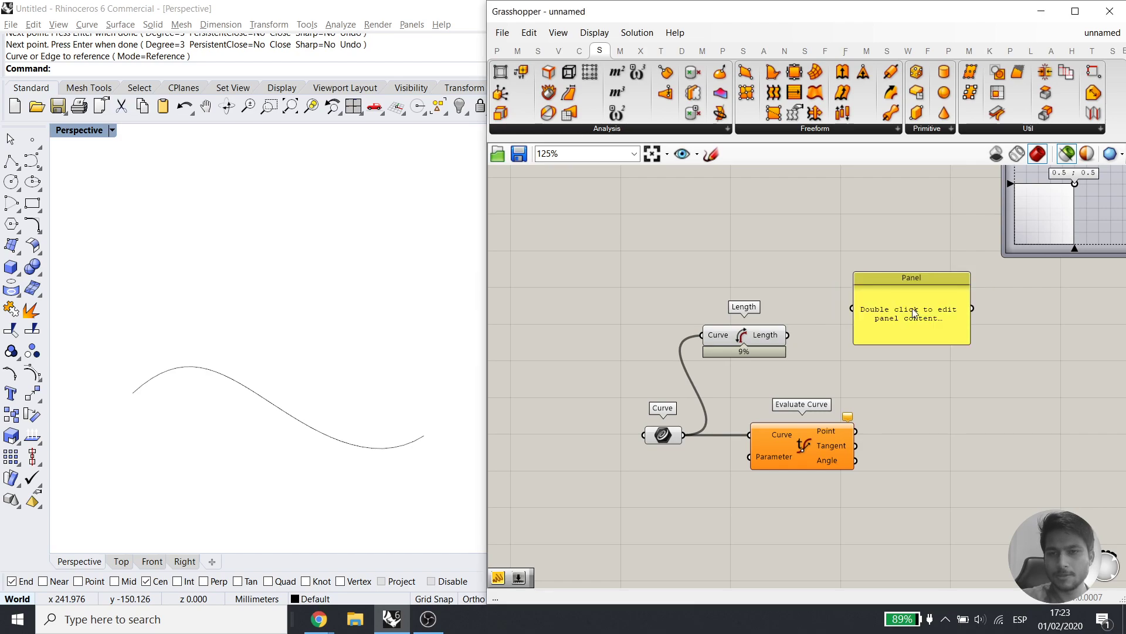
{"action": "left_click_drag", "start_coordinate": [851, 308], "coordinate": [790, 336]}
{"action": "left_click_drag", "start_coordinate": [903, 315], "coordinate": [889, 339]}
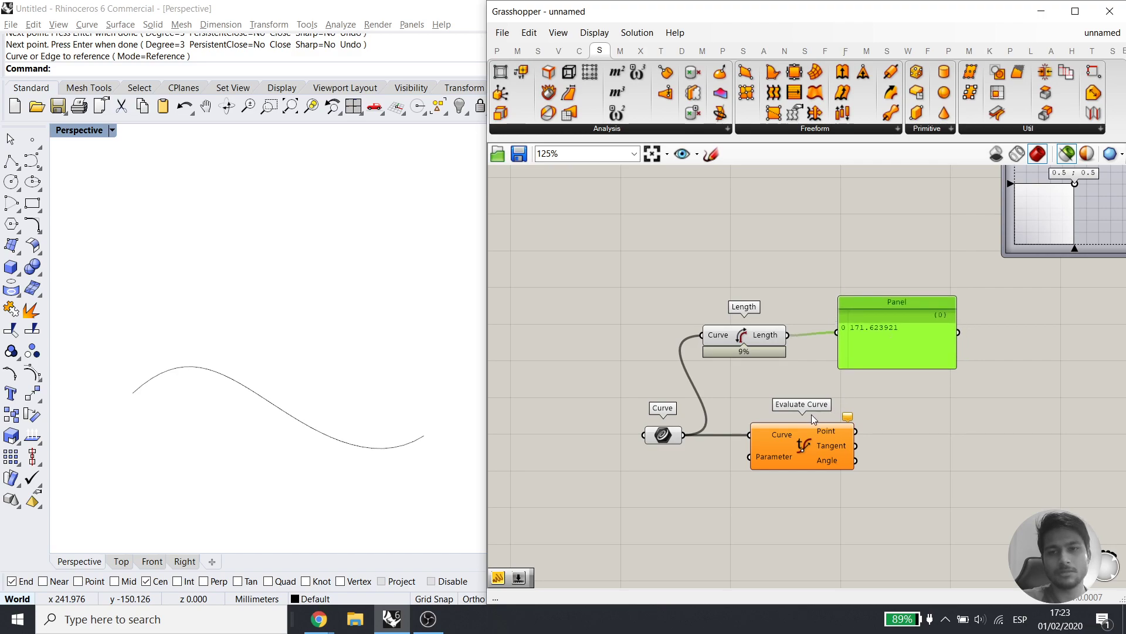
Create a Number Slider and feed it into Evaluate Curve's Parameter input
{"action": "right_click_drag", "start_coordinate": [716, 512], "coordinate": [723, 463]}
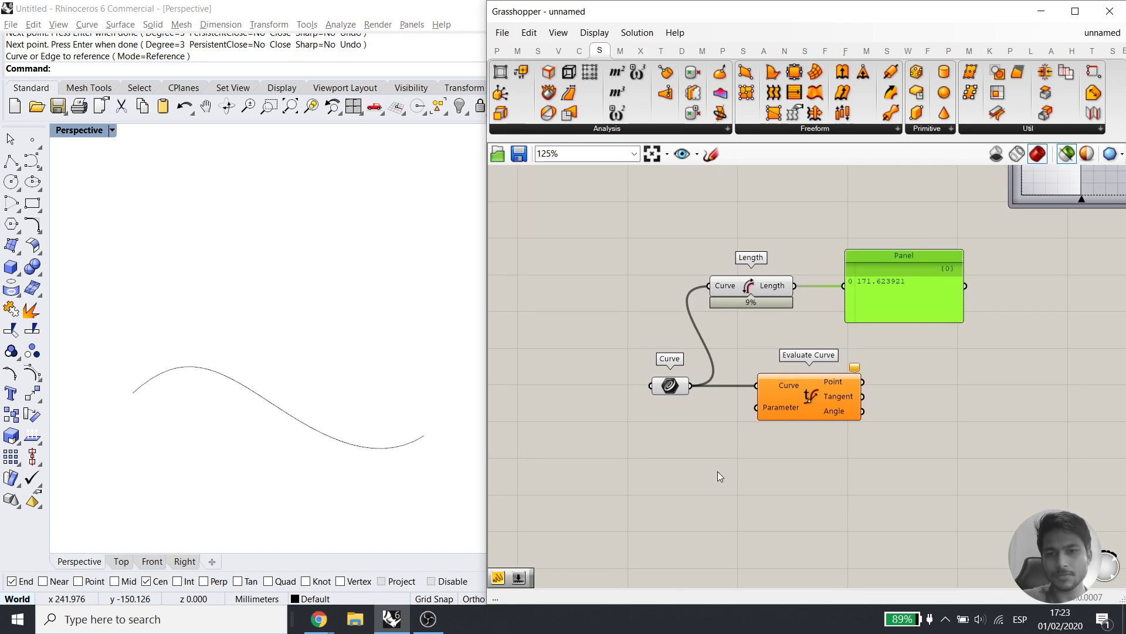
{"action": "double_click", "coordinate": [716, 463]}
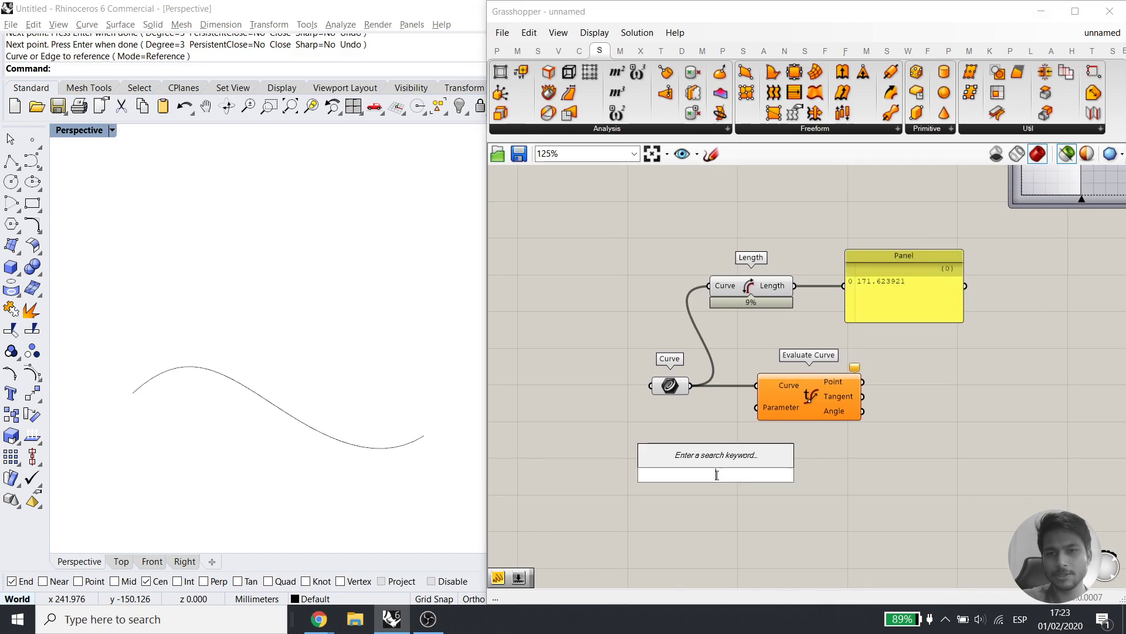
{"action": "type", "text": "2"}
{"action": "key", "text": "Return"}
{"action": "left_click_drag", "start_coordinate": [792, 474], "coordinate": [763, 408]}
{"action": "left_click", "coordinate": [807, 409]}
{"action": "scroll", "coordinate": [126, 393], "scroll_direction": "up", "scroll_amount": 3}
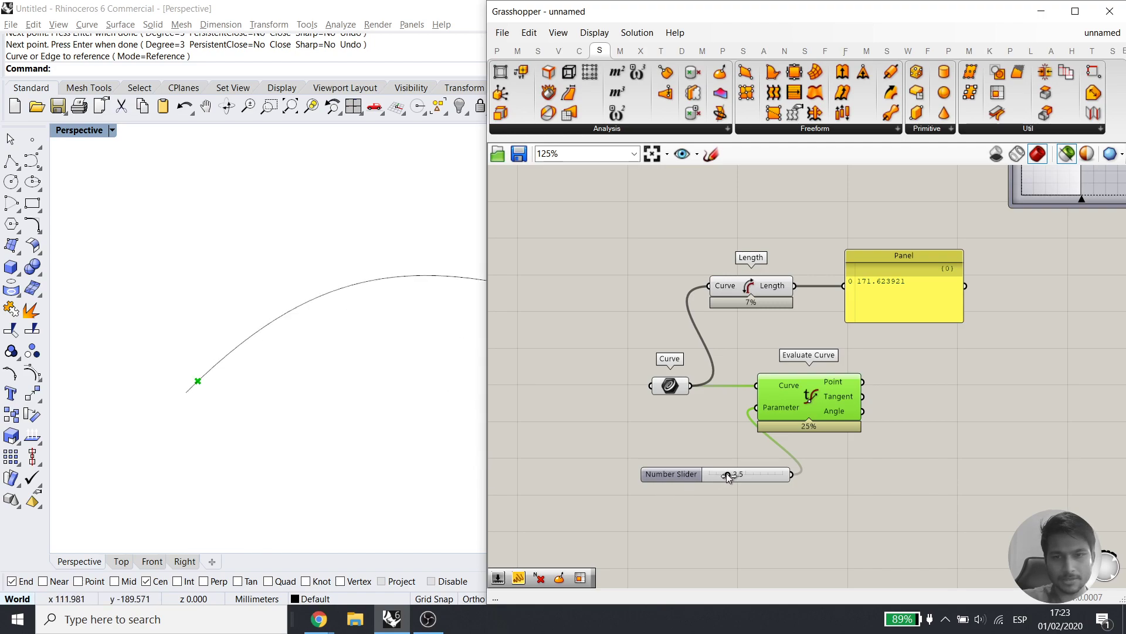
Drag the slider up to 10.0 and back to move the point along the curve
{"action": "left_click_drag", "start_coordinate": [726, 472], "coordinate": [716, 473]}
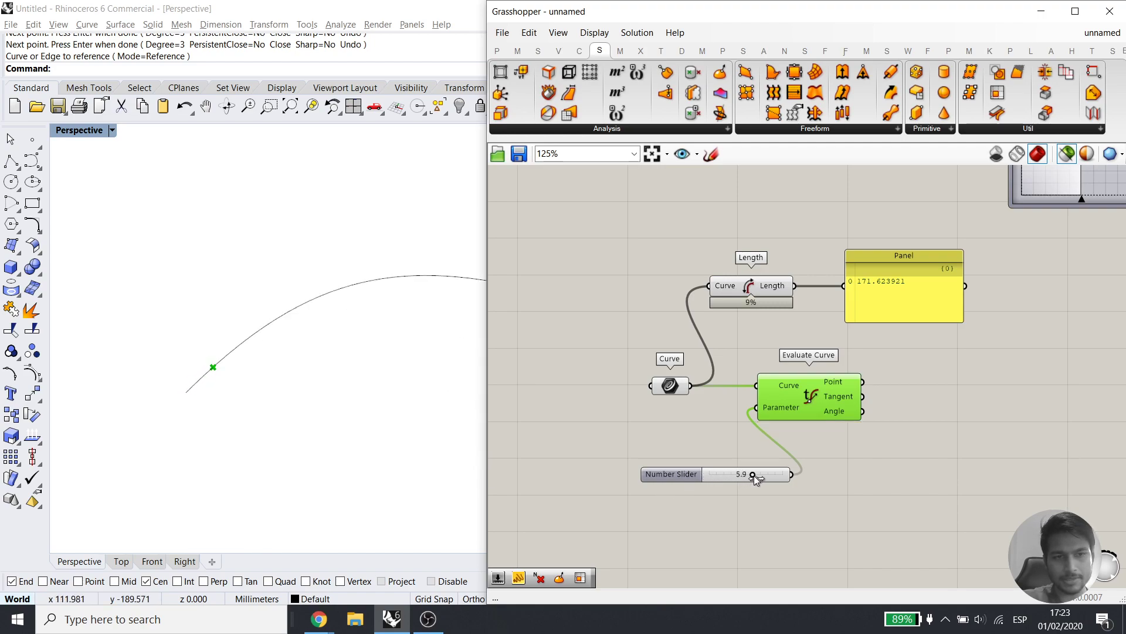
{"action": "left_click_drag", "start_coordinate": [786, 484], "coordinate": [790, 486]}
{"action": "scroll", "coordinate": [405, 447], "scroll_direction": "down", "scroll_amount": 8}
{"action": "right_click_drag", "start_coordinate": [452, 450], "coordinate": [259, 370], "text": "shift"}
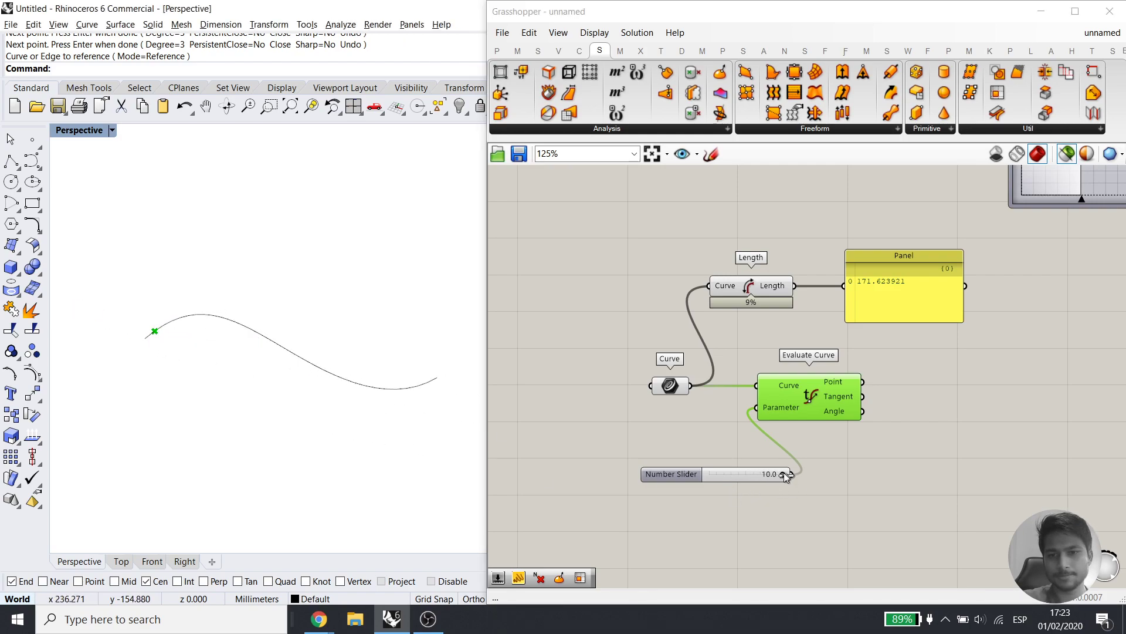
{"action": "left_click_drag", "start_coordinate": [784, 472], "coordinate": [760, 478]}
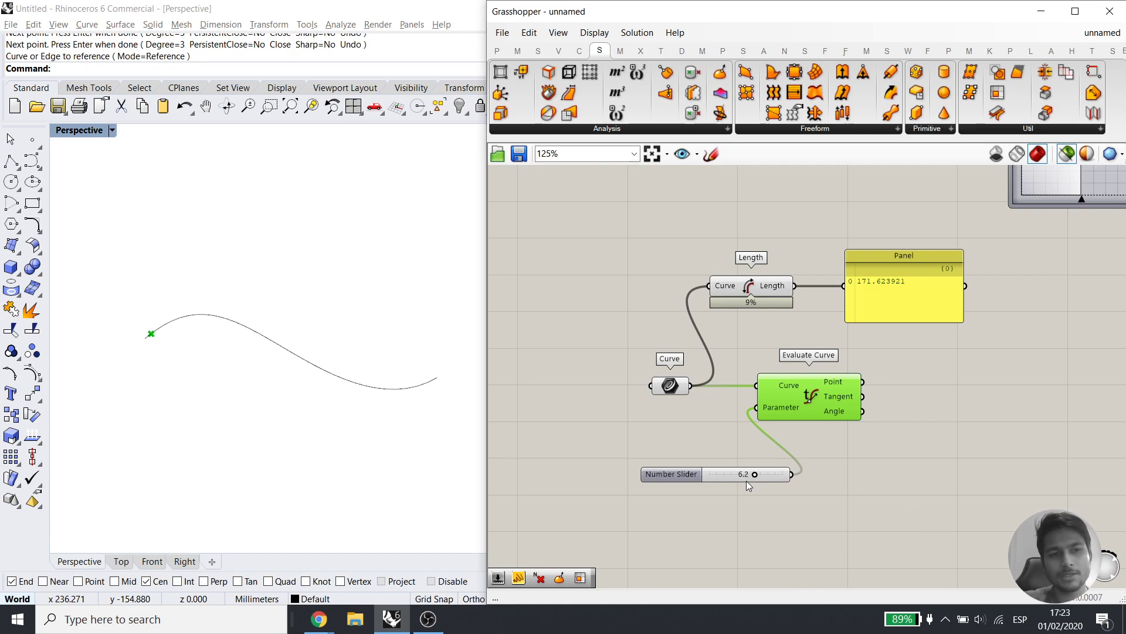
Reparameterize the Curve parameter to a 0–1 domain and retest the slider's point
{"action": "mouse_move", "coordinate": [688, 391]}
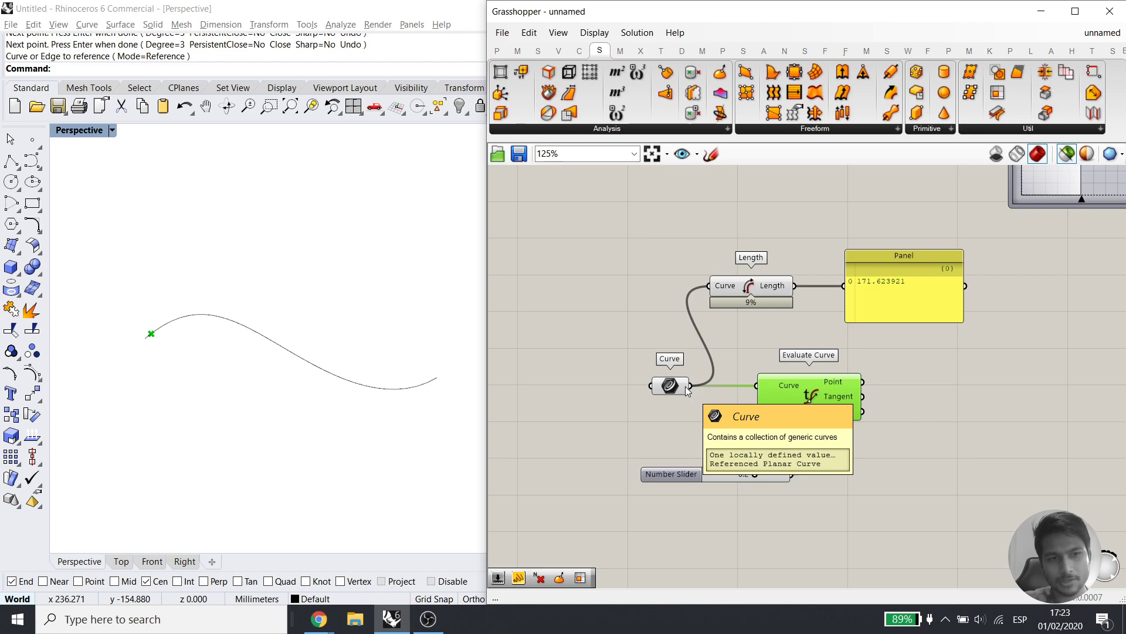
{"action": "right_click", "coordinate": [688, 391]}
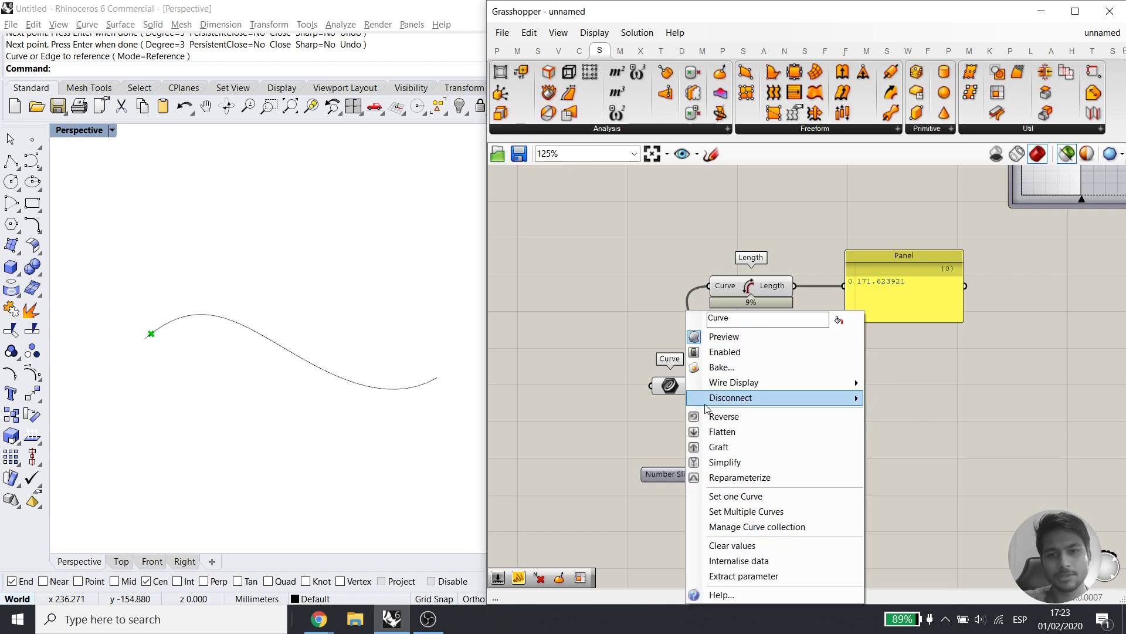
{"action": "left_click", "coordinate": [726, 478]}
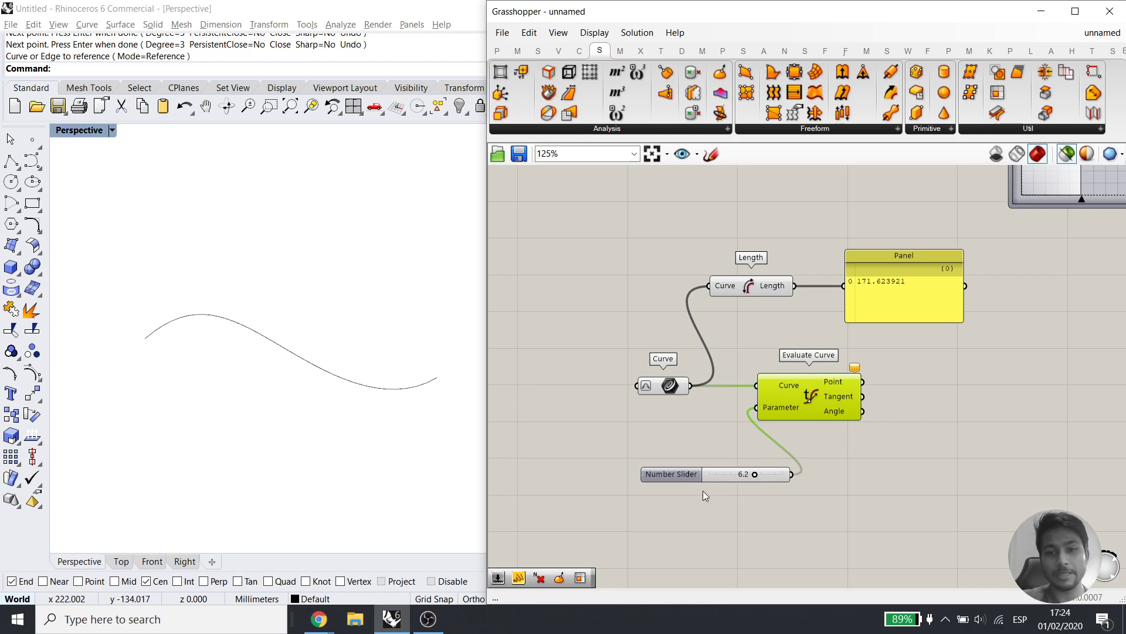
{"action": "left_click", "coordinate": [866, 480]}
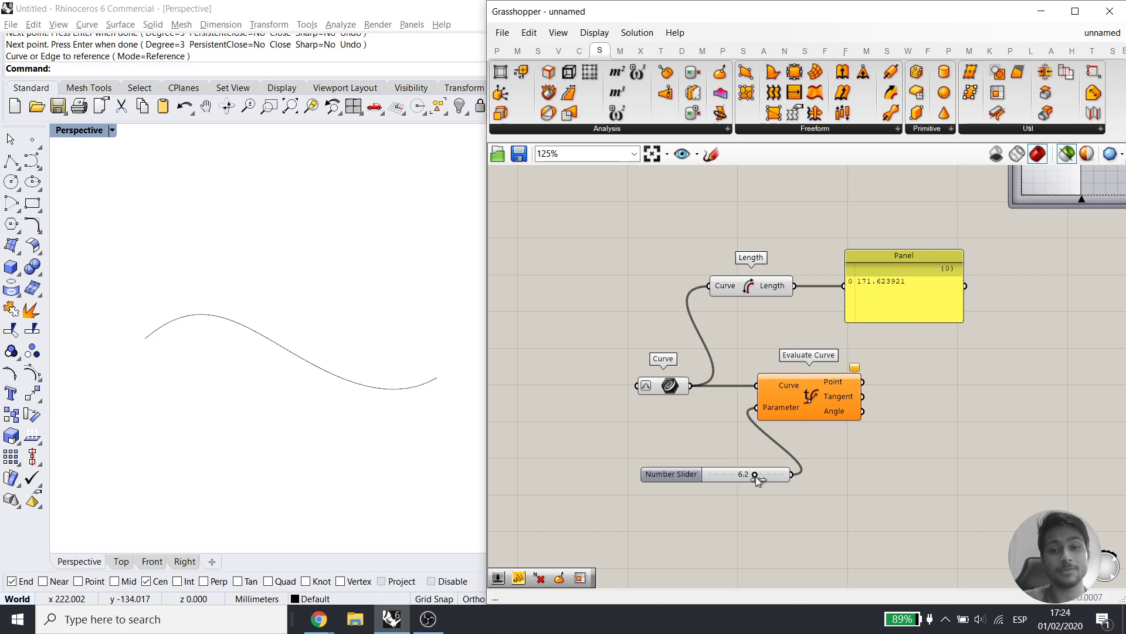
{"action": "left_click_drag", "start_coordinate": [757, 476], "coordinate": [635, 491]}
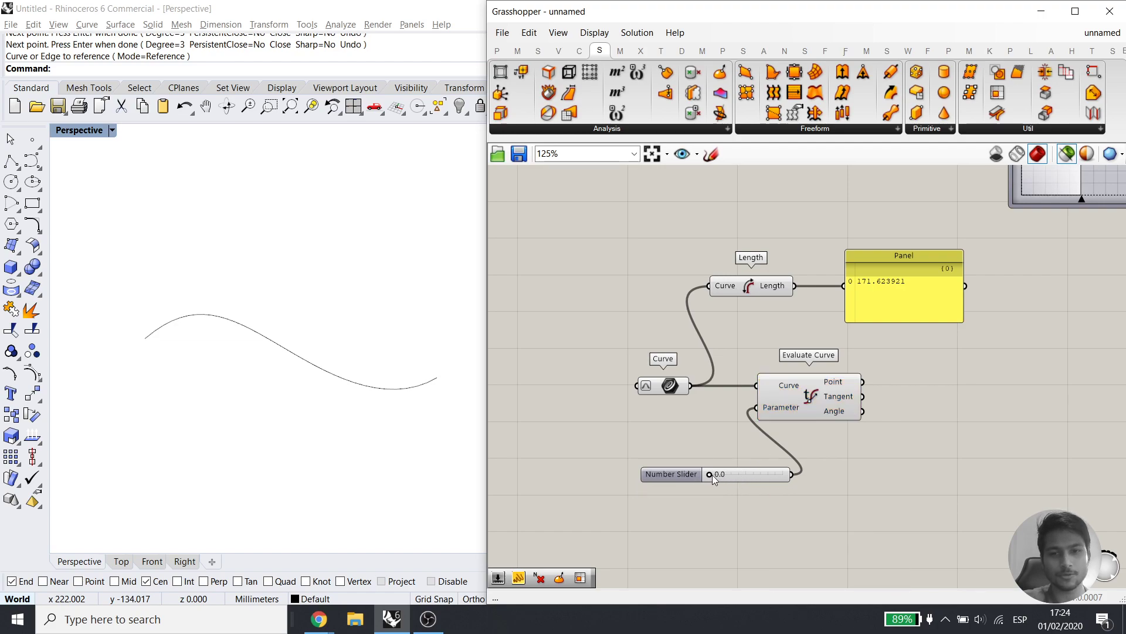
{"action": "left_click", "coordinate": [822, 392]}
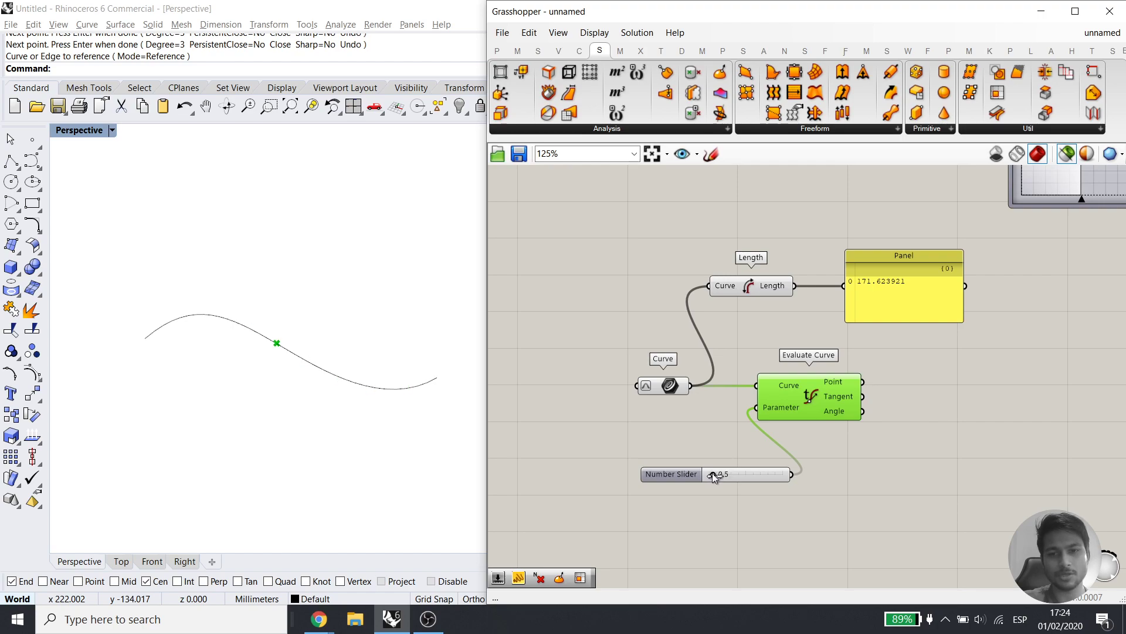
{"action": "right_click_drag", "start_coordinate": [317, 397], "coordinate": [297, 423]}
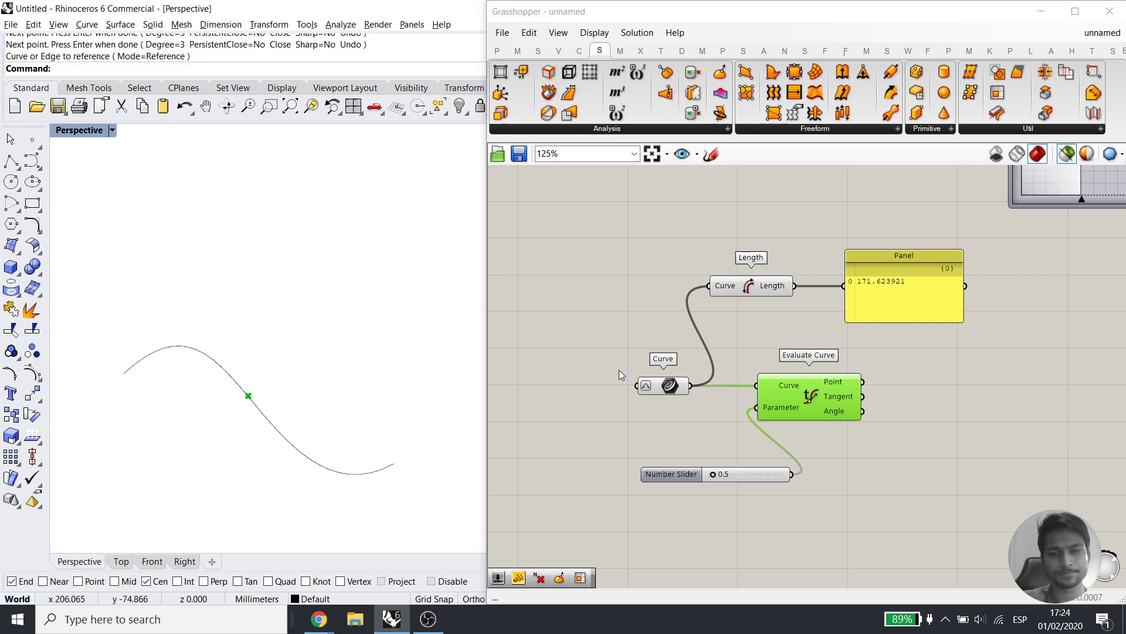
Window-select and delete all the curve-test components, returning to the Isotrim group
{"action": "mouse_move", "coordinate": [657, 391]}
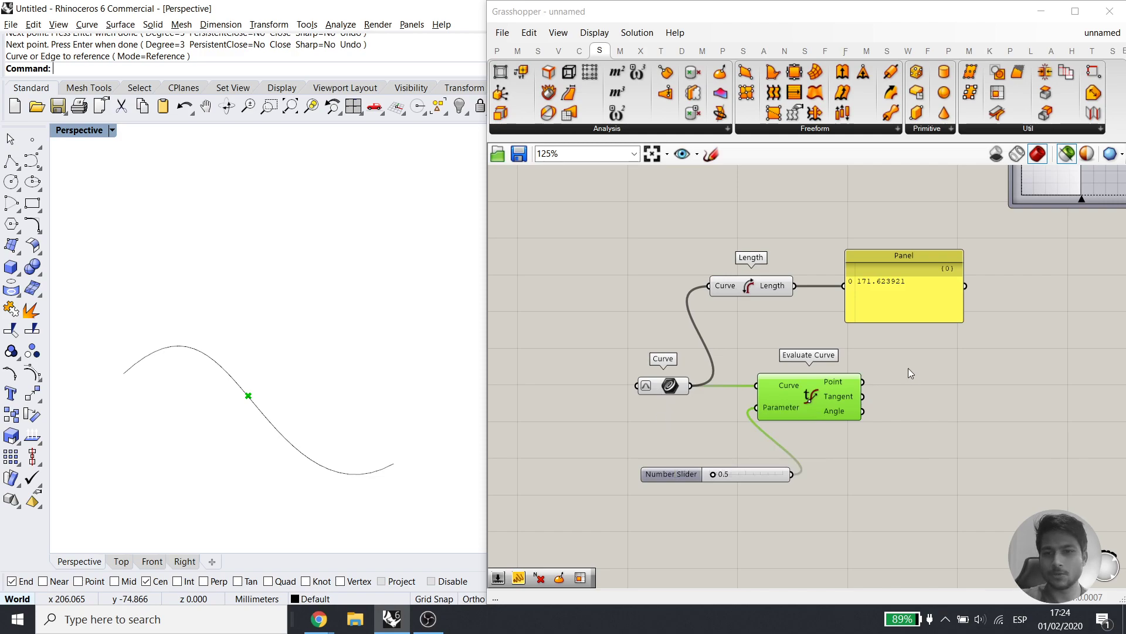
{"action": "right_click_drag", "start_coordinate": [908, 368], "coordinate": [888, 421]}
{"action": "left_click_drag", "start_coordinate": [966, 271], "coordinate": [610, 544]}
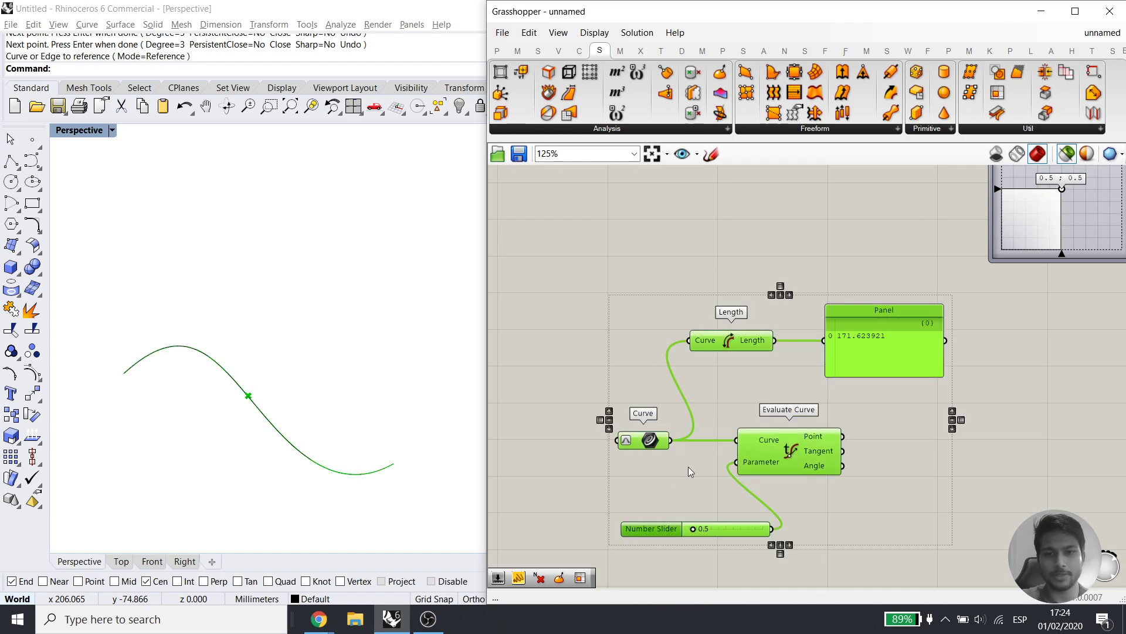
{"action": "key", "text": "Delete"}
{"action": "right_click_drag", "start_coordinate": [793, 294], "coordinate": [787, 321]}
Place a List Item component and feed Isotrim's Surface output into its List input
{"action": "left_click", "coordinate": [680, 306]}
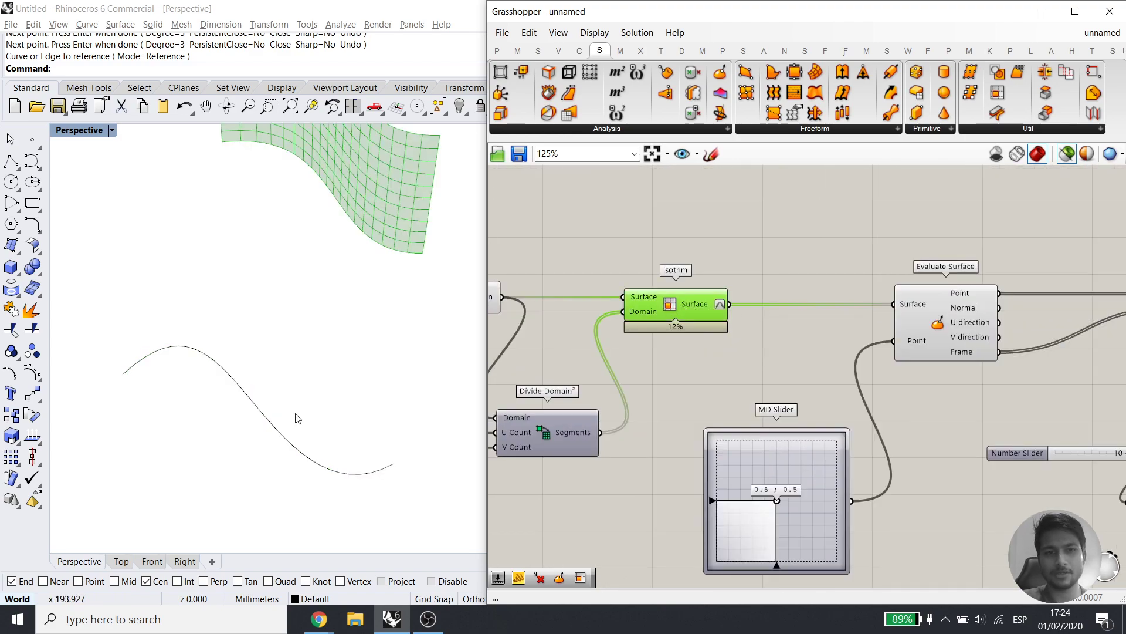
{"action": "scroll", "coordinate": [325, 408], "scroll_direction": "down", "scroll_amount": 6}
{"action": "scroll", "coordinate": [338, 315], "scroll_direction": "up", "scroll_amount": 9}
{"action": "scroll", "coordinate": [334, 347], "scroll_direction": "up", "scroll_amount": 5}
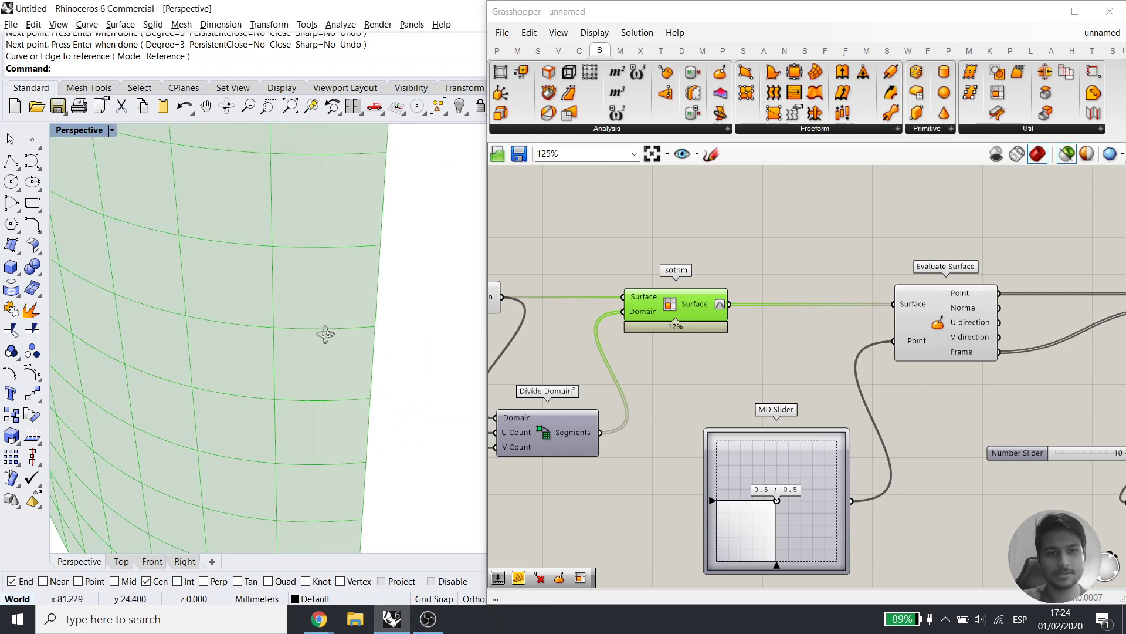
{"action": "left_click", "coordinate": [809, 208]}
{"action": "double_click", "coordinate": [809, 208]}
{"action": "type", "text": "list ite"}
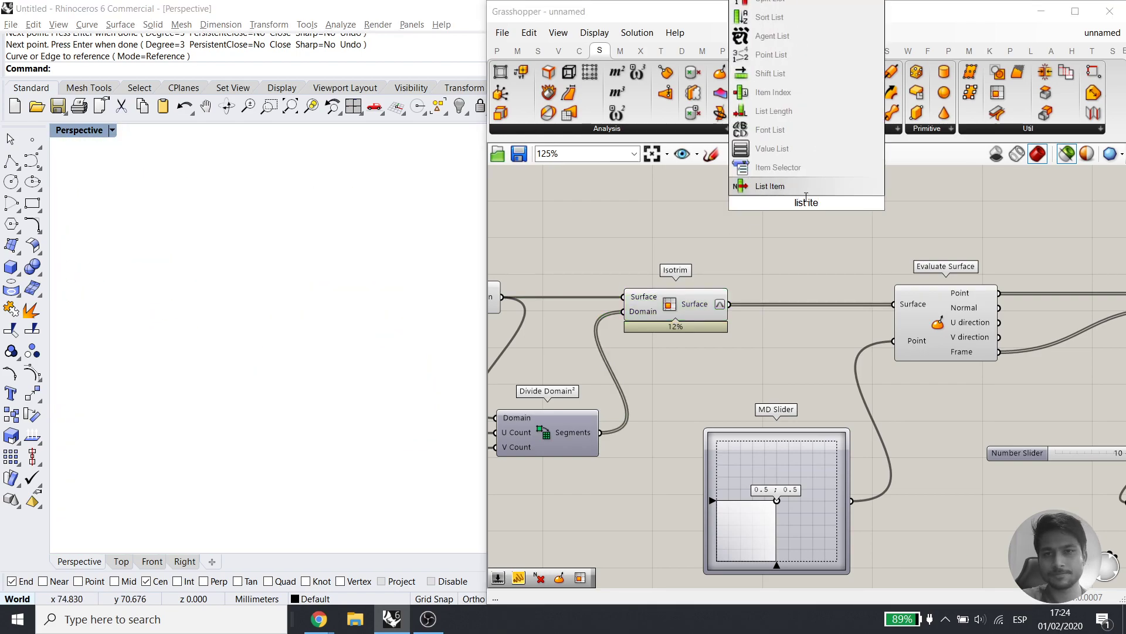
{"action": "key", "text": "Return"}
{"action": "left_click_drag", "start_coordinate": [729, 304], "coordinate": [769, 189]}
Zoom and orbit Rhino to compare the single picked panel against all Isotrim patches
{"action": "middle_click", "coordinate": [804, 204]}
{"action": "left_click", "coordinate": [852, 251]}
{"action": "right_click_drag", "start_coordinate": [226, 271], "coordinate": [200, 356]}
{"action": "scroll", "coordinate": [200, 356], "scroll_direction": "down", "scroll_amount": 7}
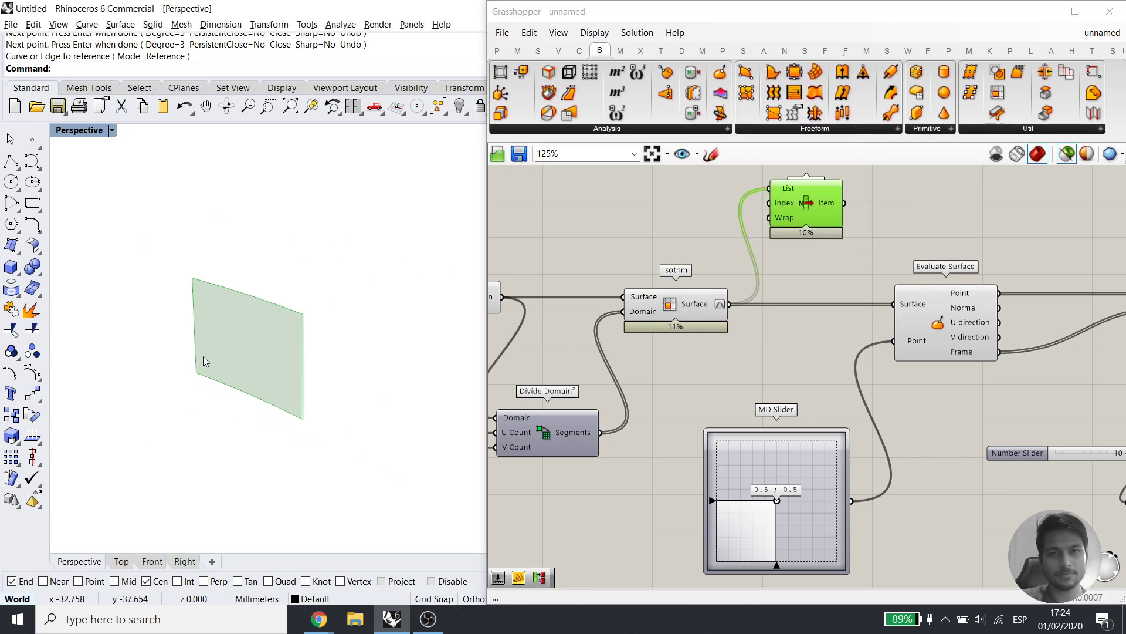
{"action": "left_click", "coordinate": [692, 308], "text": "shift"}
{"action": "scroll", "coordinate": [232, 394], "scroll_direction": "down", "scroll_amount": 5}
{"action": "scroll", "coordinate": [231, 395], "scroll_direction": "down", "scroll_amount": 5}
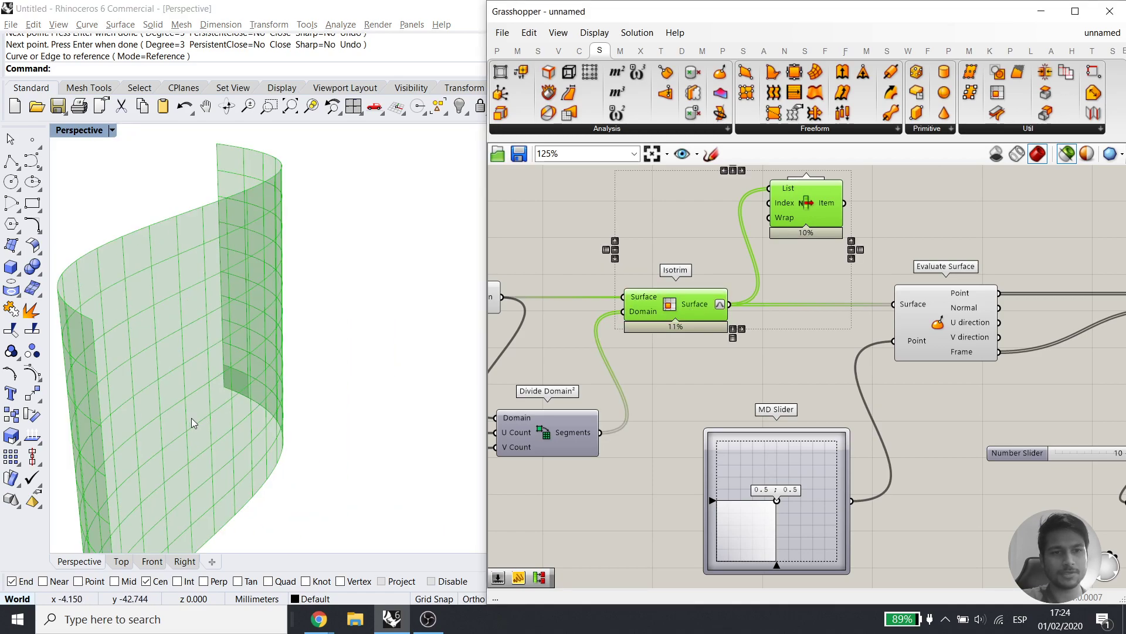
{"action": "right_click_drag", "start_coordinate": [188, 423], "coordinate": [314, 395]}
{"action": "left_click", "coordinate": [861, 248]}
{"action": "left_click", "coordinate": [820, 209]}
{"action": "right_click_drag", "start_coordinate": [216, 429], "coordinate": [306, 405]}
{"action": "scroll", "coordinate": [249, 400], "scroll_direction": "up", "scroll_amount": 7}
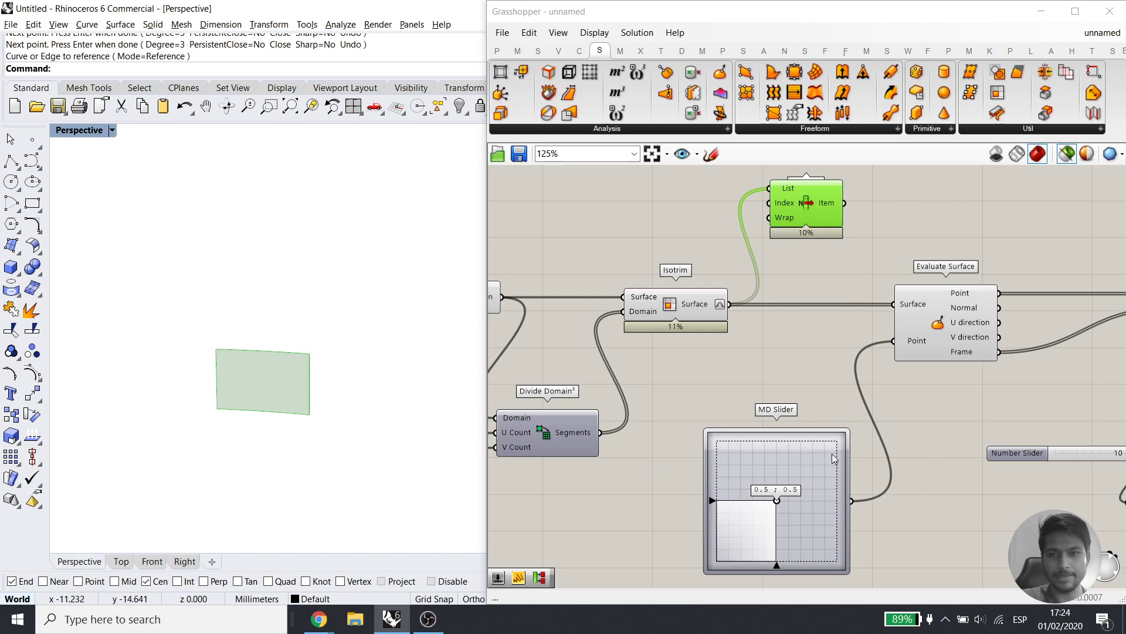
{"action": "right_click_drag", "start_coordinate": [968, 214], "coordinate": [916, 291]}
{"action": "double_click", "coordinate": [916, 292]}
Add Evaluate Surface and connect a copied MD Slider to its Point input
{"action": "type", "text": "eva"}
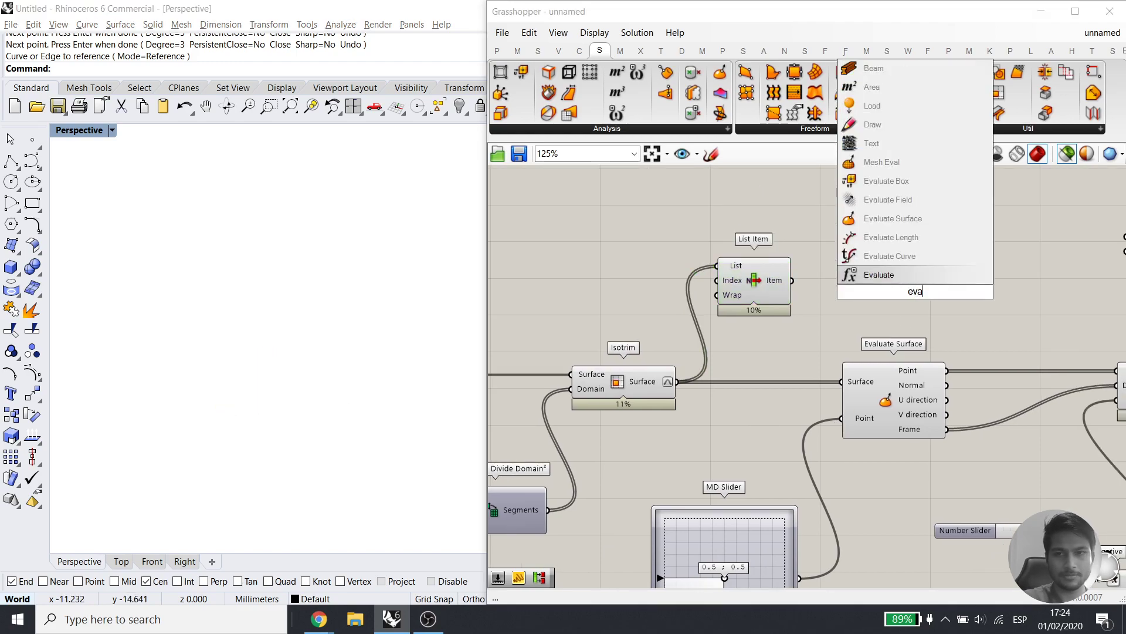
{"action": "left_click", "coordinate": [909, 224]}
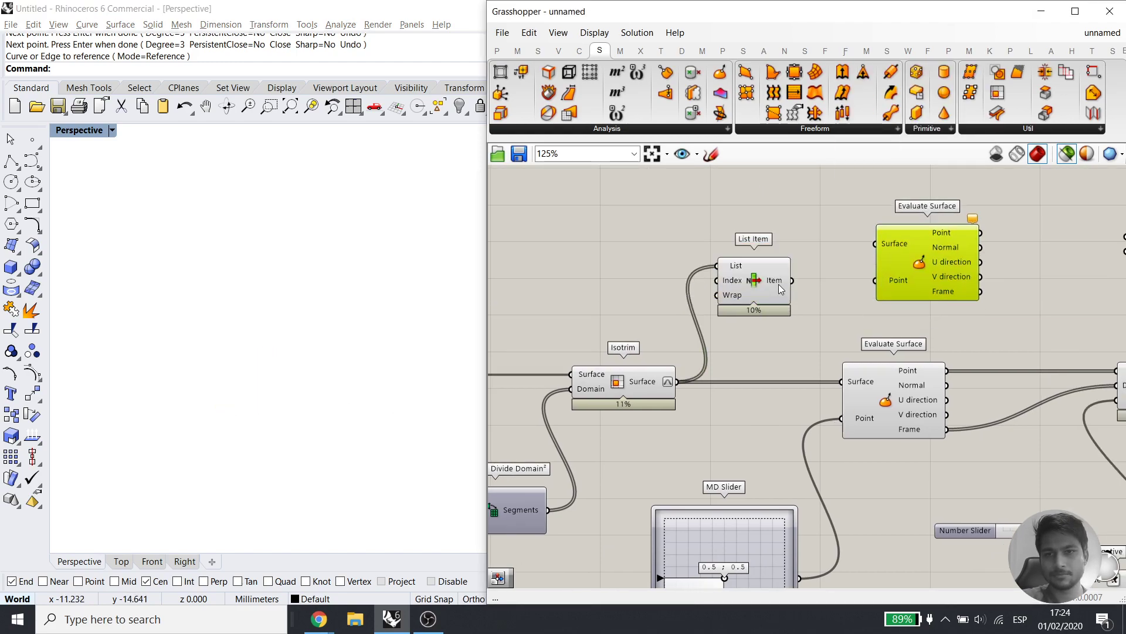
{"action": "left_click_drag", "start_coordinate": [773, 277], "coordinate": [783, 241]}
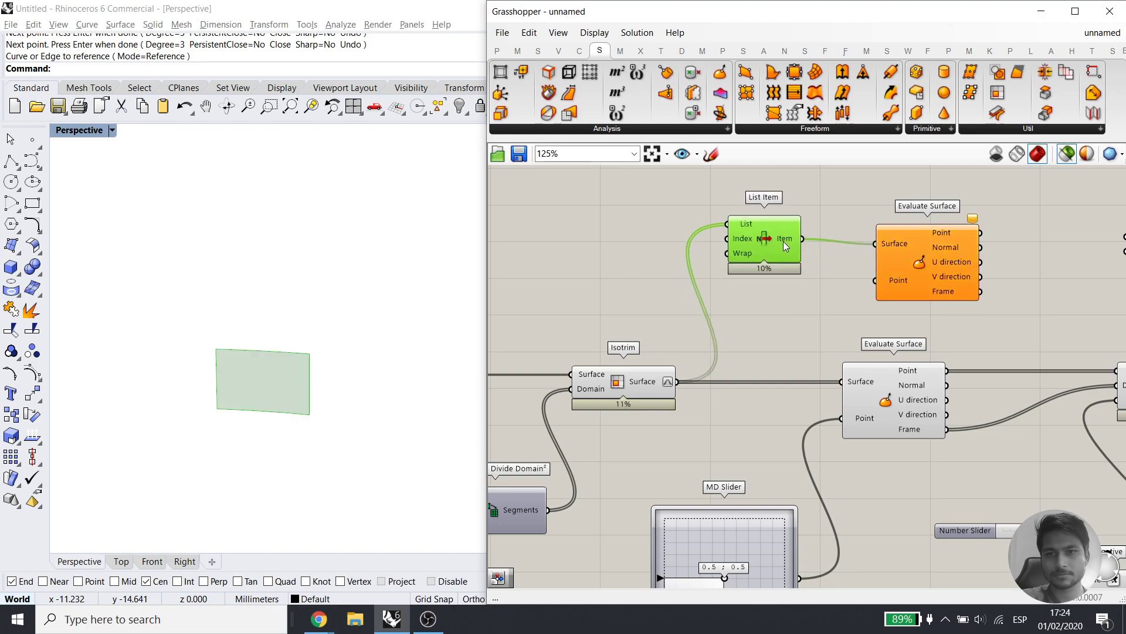
{"action": "left_click", "coordinate": [815, 321]}
{"action": "left_click_drag", "start_coordinate": [756, 543], "coordinate": [693, 217], "text": "alt"}
{"action": "left_click_drag", "start_coordinate": [682, 258], "coordinate": [876, 280]}
{"action": "left_click", "coordinate": [929, 268]}
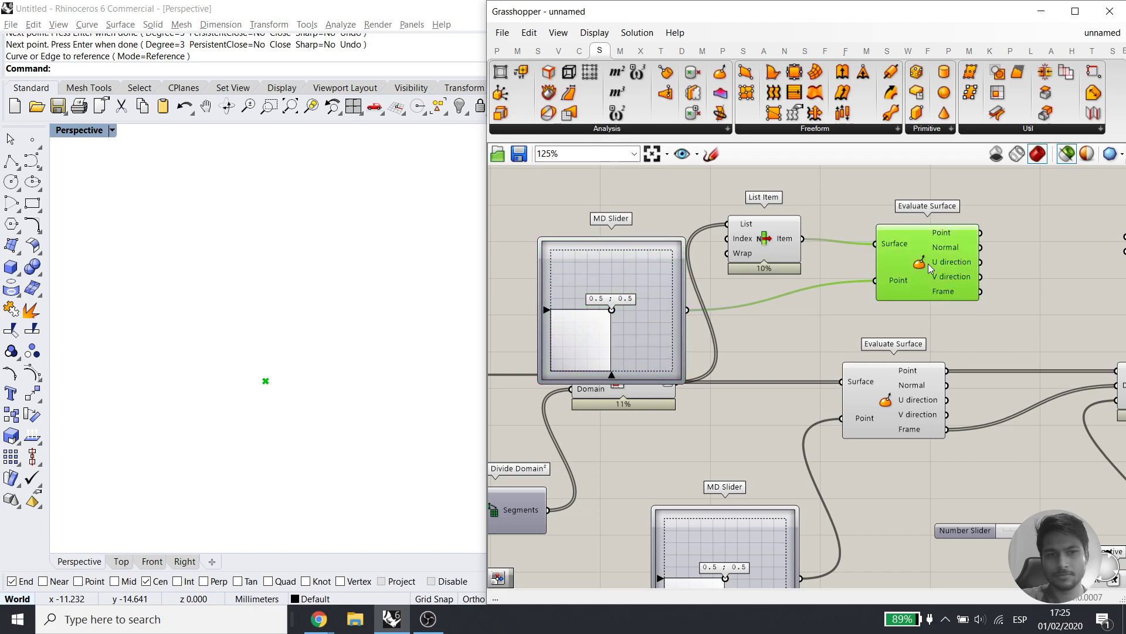
{"action": "left_click", "coordinate": [772, 237], "text": "shift"}
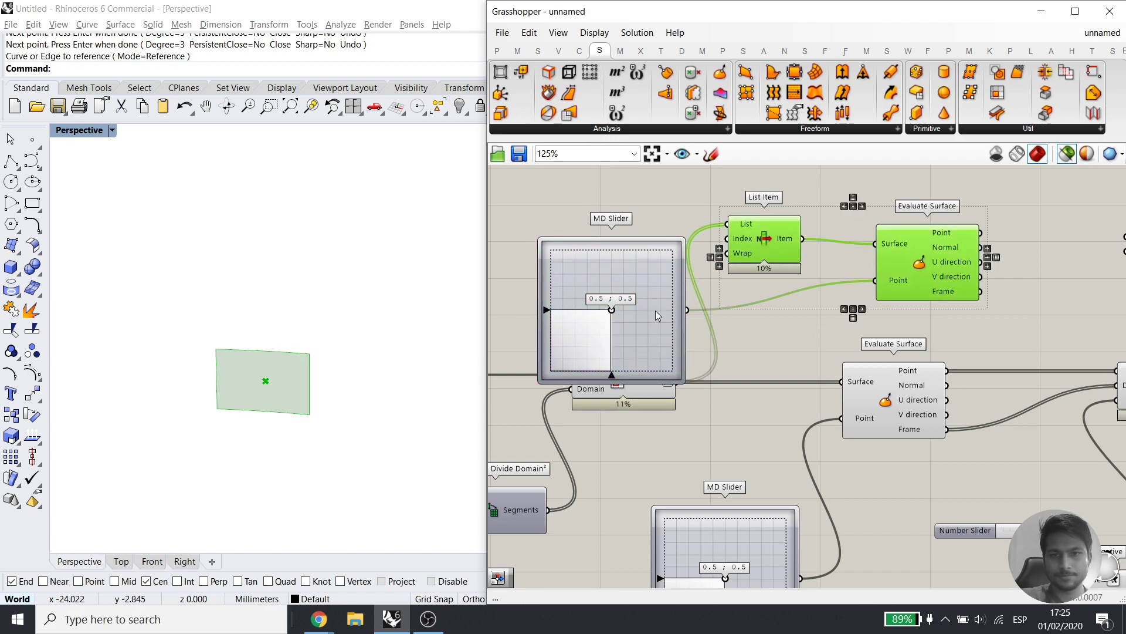
Reparameterize Isotrim's Surface output, preview List Item with Evaluate Surface, and reposition the MD Slider
{"action": "right_click_drag", "start_coordinate": [737, 378], "coordinate": [792, 409]}
{"action": "left_click_drag", "start_coordinate": [682, 328], "coordinate": [667, 274]}
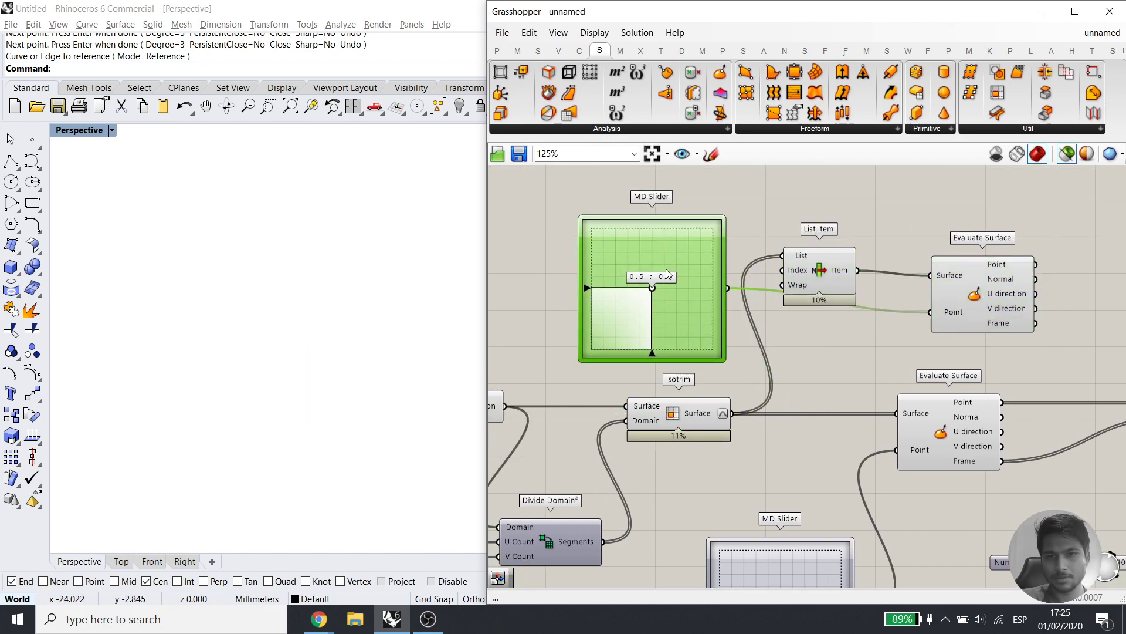
{"action": "right_click", "coordinate": [721, 426]}
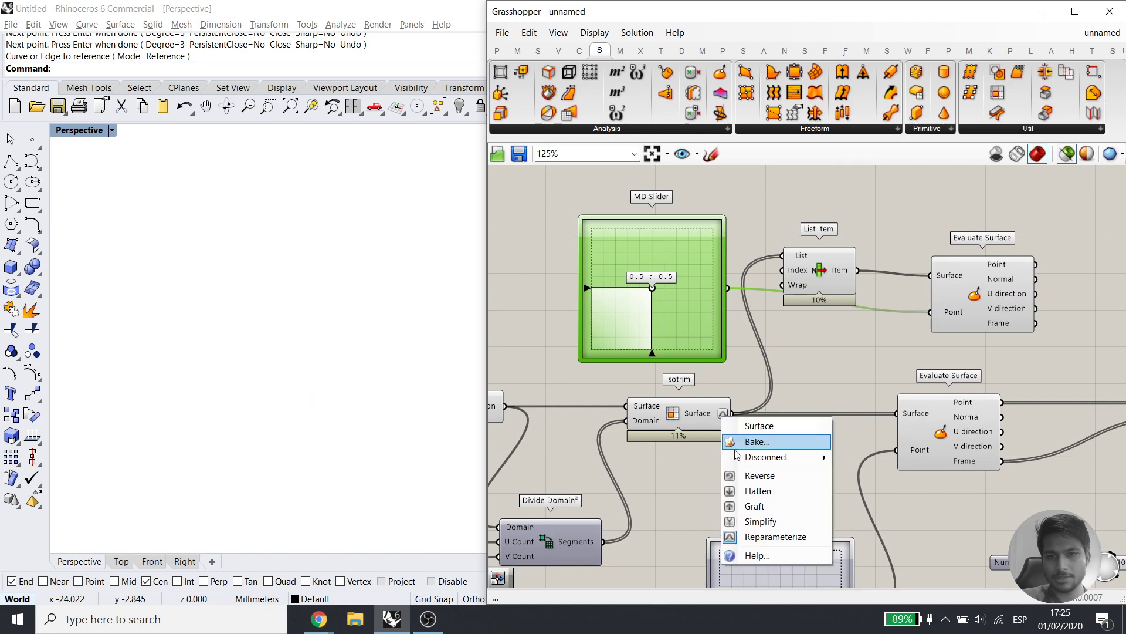
{"action": "left_click", "coordinate": [756, 535]}
{"action": "right_click_drag", "start_coordinate": [820, 383], "coordinate": [793, 411]}
{"action": "left_click", "coordinate": [951, 316]}
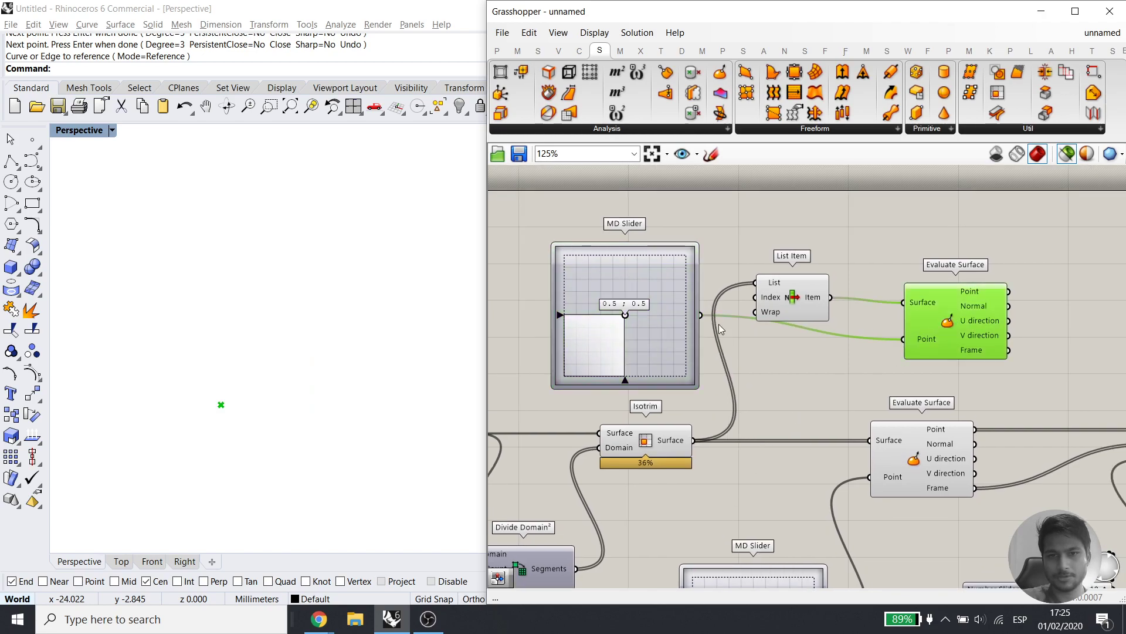
{"action": "left_click", "coordinate": [809, 289], "text": "shift"}
{"action": "left_click_drag", "start_coordinate": [672, 339], "coordinate": [830, 447]}
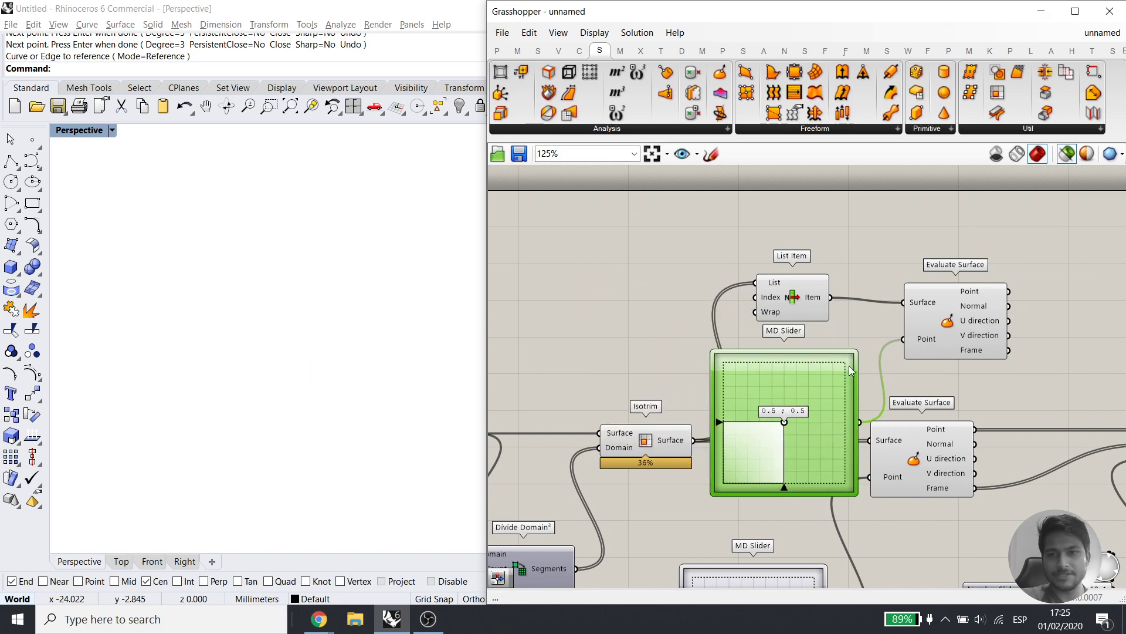
Orbit onto the picked panel and drag the MD Slider from 0.0 ; 0.0 to 1.0 ; 1.0
{"action": "right_click_drag", "start_coordinate": [874, 270], "coordinate": [838, 281]}
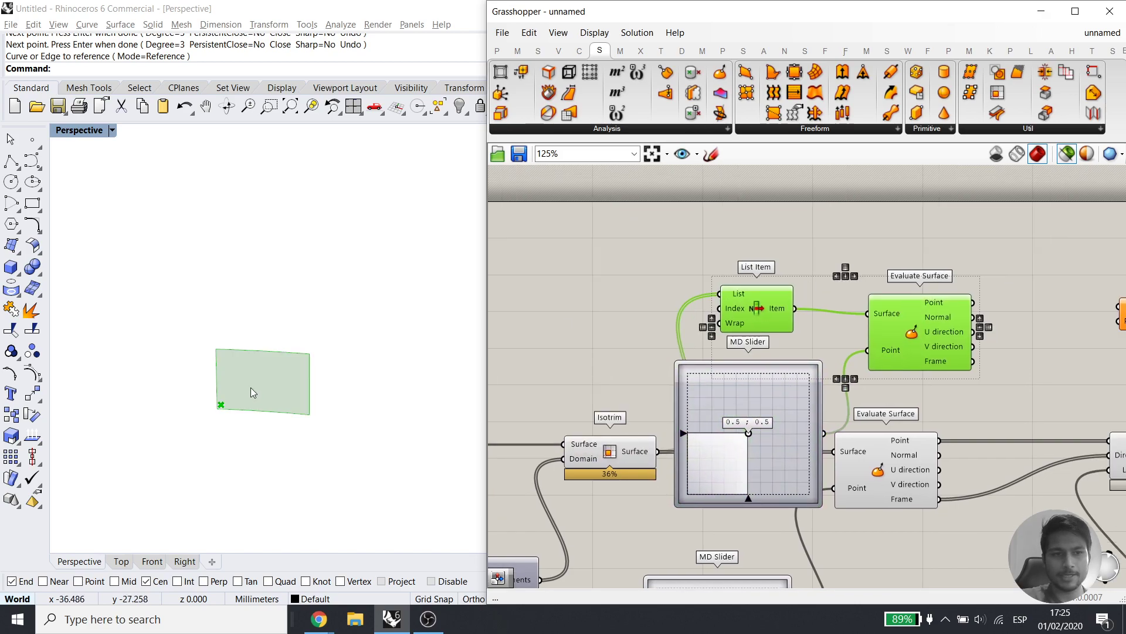
{"action": "scroll", "coordinate": [253, 386], "scroll_direction": "up", "scroll_amount": 8}
{"action": "right_click_drag", "start_coordinate": [276, 381], "coordinate": [247, 393]}
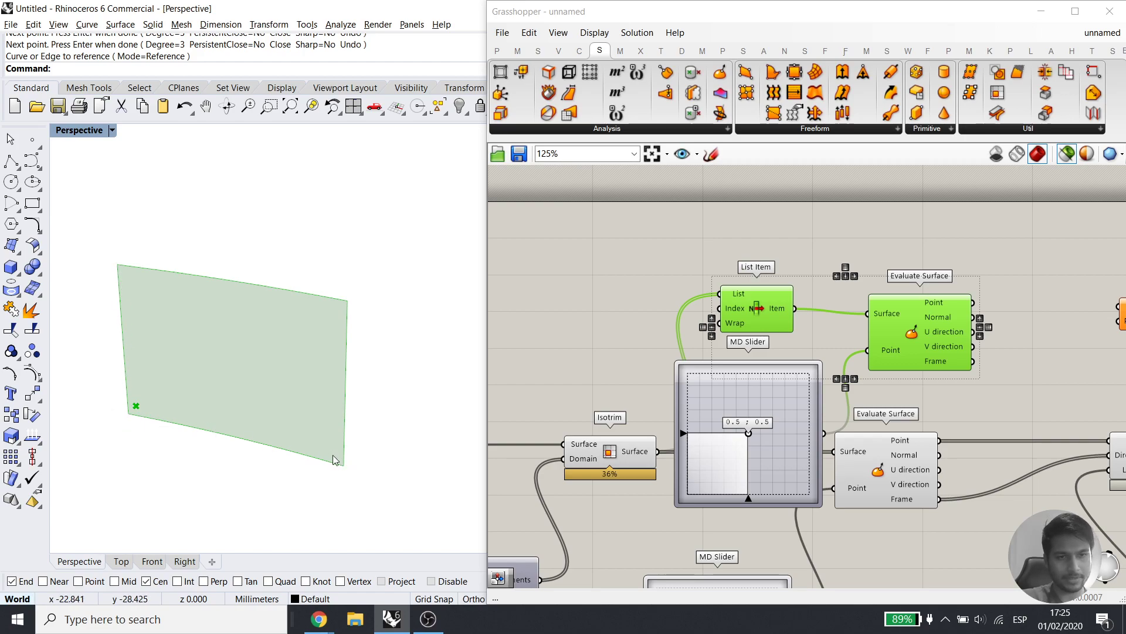
{"action": "mouse_move", "coordinate": [172, 374]}
{"action": "right_mouse_down"}
{"action": "mouse_move", "coordinate": [173, 346]}
{"action": "mouse_move", "coordinate": [181, 376]}
{"action": "right_mouse_up"}
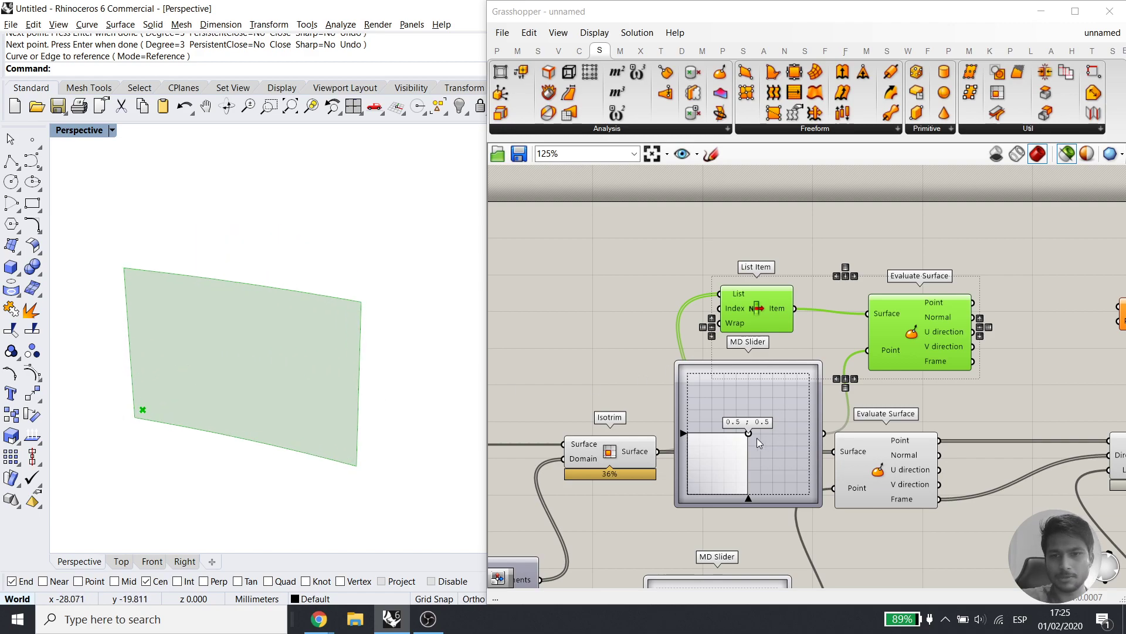
{"action": "left_click_drag", "start_coordinate": [749, 432], "coordinate": [648, 505]}
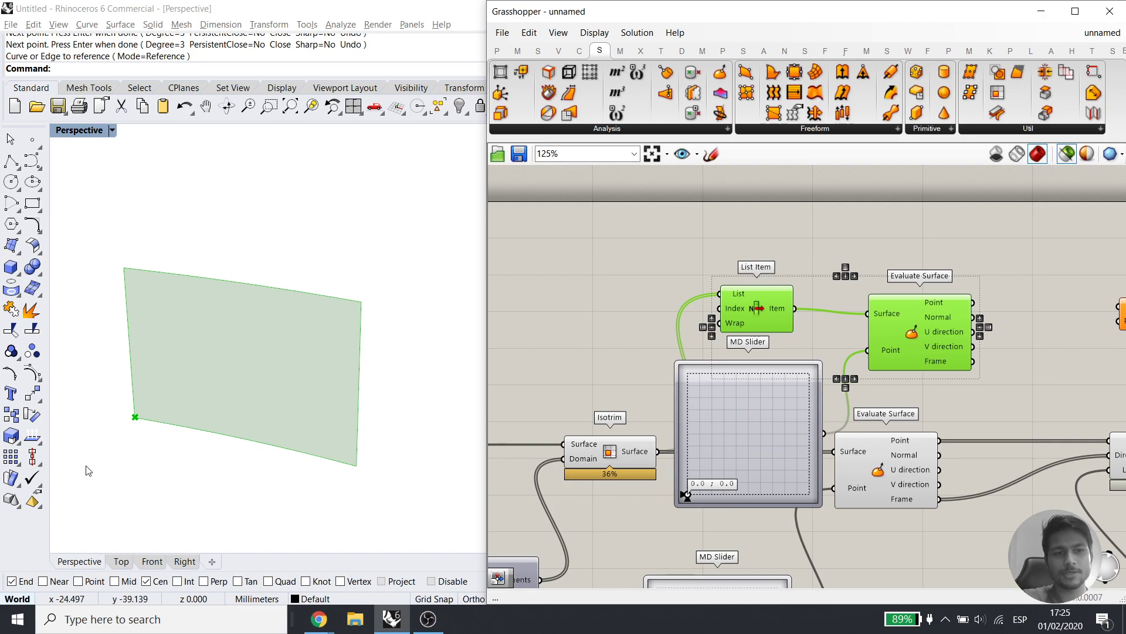
{"action": "left_click_drag", "start_coordinate": [112, 404], "coordinate": [148, 437]}
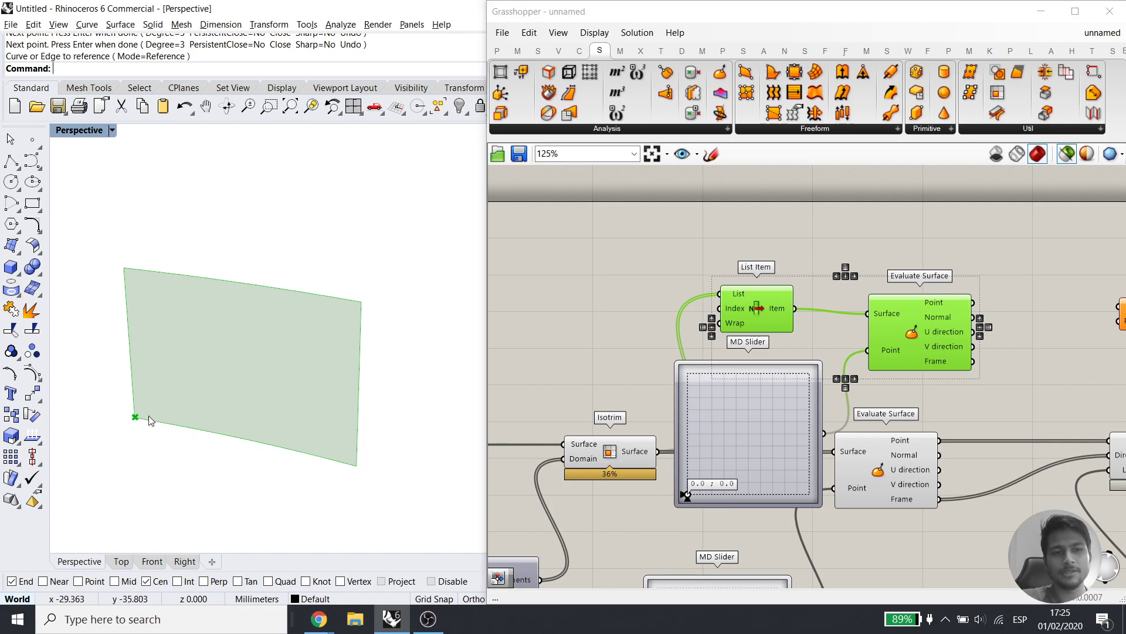
{"action": "left_click_drag", "start_coordinate": [686, 494], "coordinate": [769, 414]}
{"action": "left_click_drag", "start_coordinate": [690, 411], "coordinate": [812, 370]}
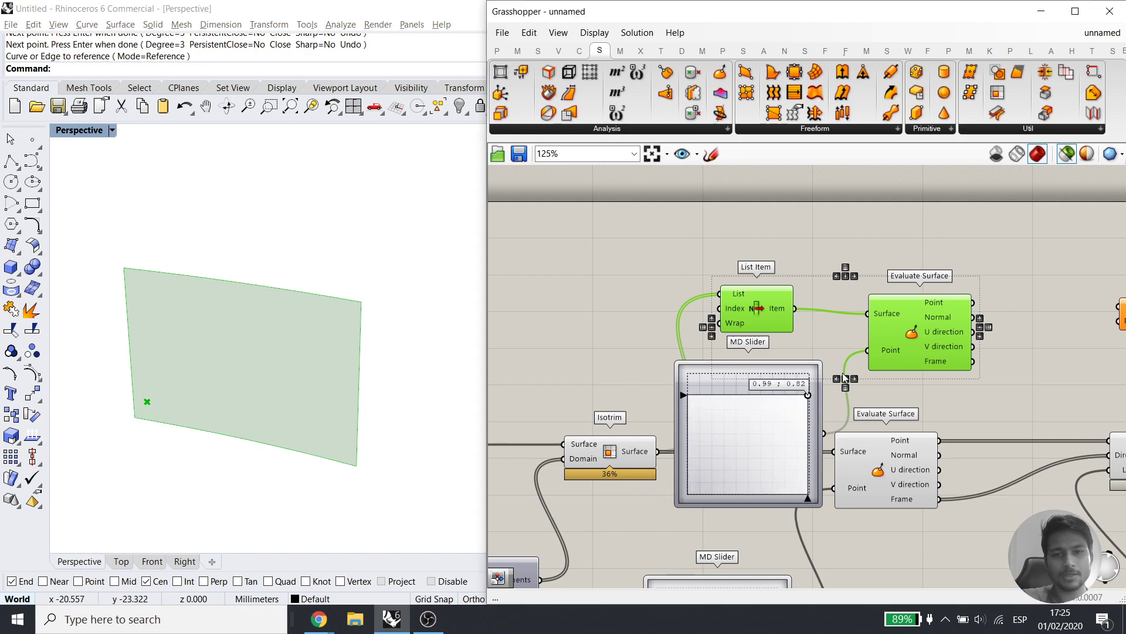
{"action": "left_click_drag", "start_coordinate": [357, 280], "coordinate": [376, 317]}
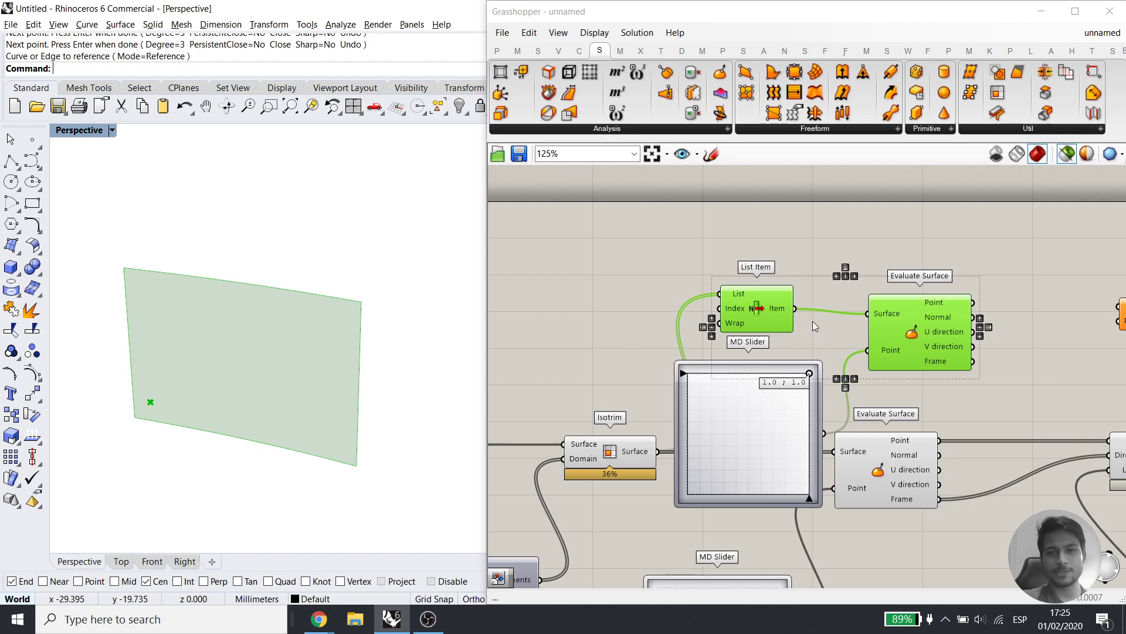
Simplify List Item's Item output and reparameterize Evaluate Surface's Surface input
{"action": "right_click", "coordinate": [795, 310]}
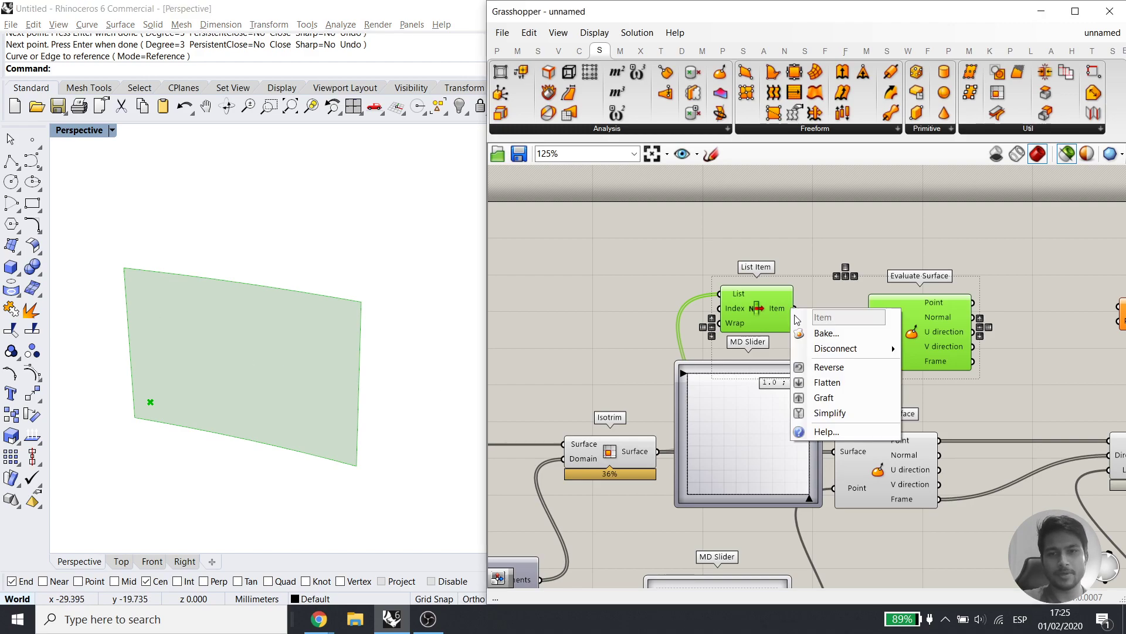
{"action": "left_click", "coordinate": [830, 412]}
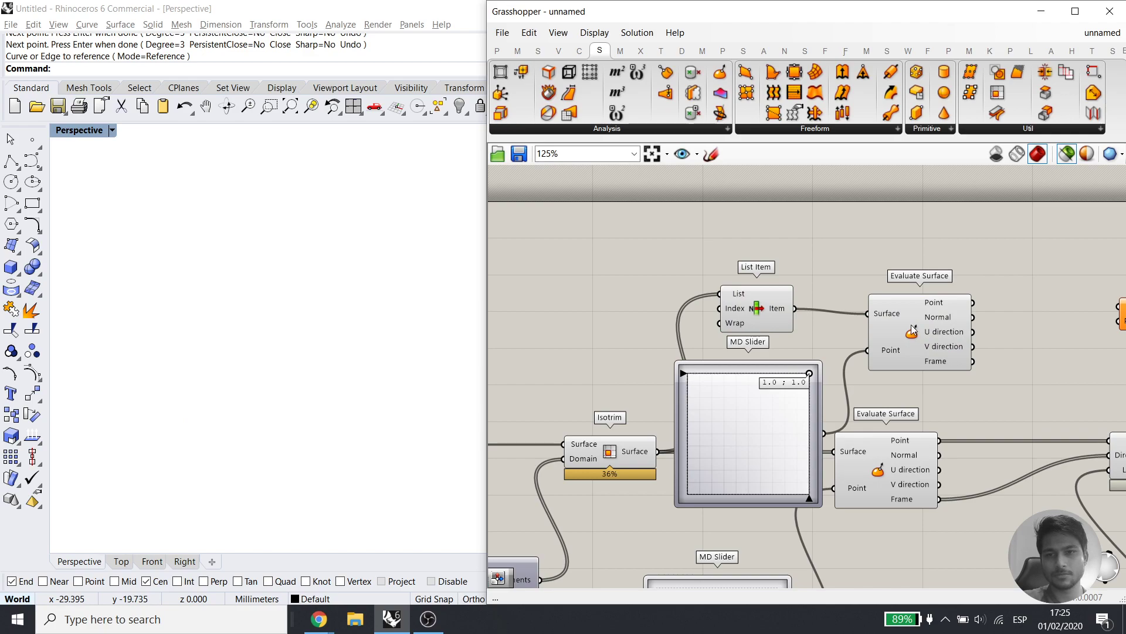
{"action": "right_click", "coordinate": [897, 313]}
{"action": "left_click", "coordinate": [938, 464]}
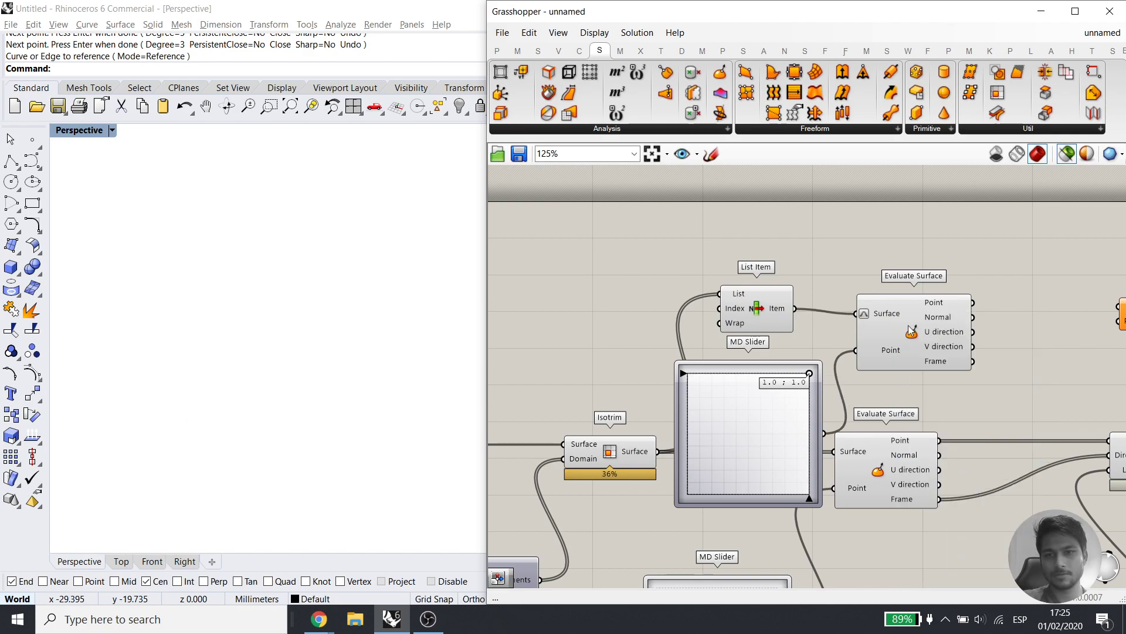
Preview List Item with Evaluate Surface and set the MD Slider to 0.52 ; 0.59
{"action": "left_click", "coordinate": [753, 303], "text": "shift"}
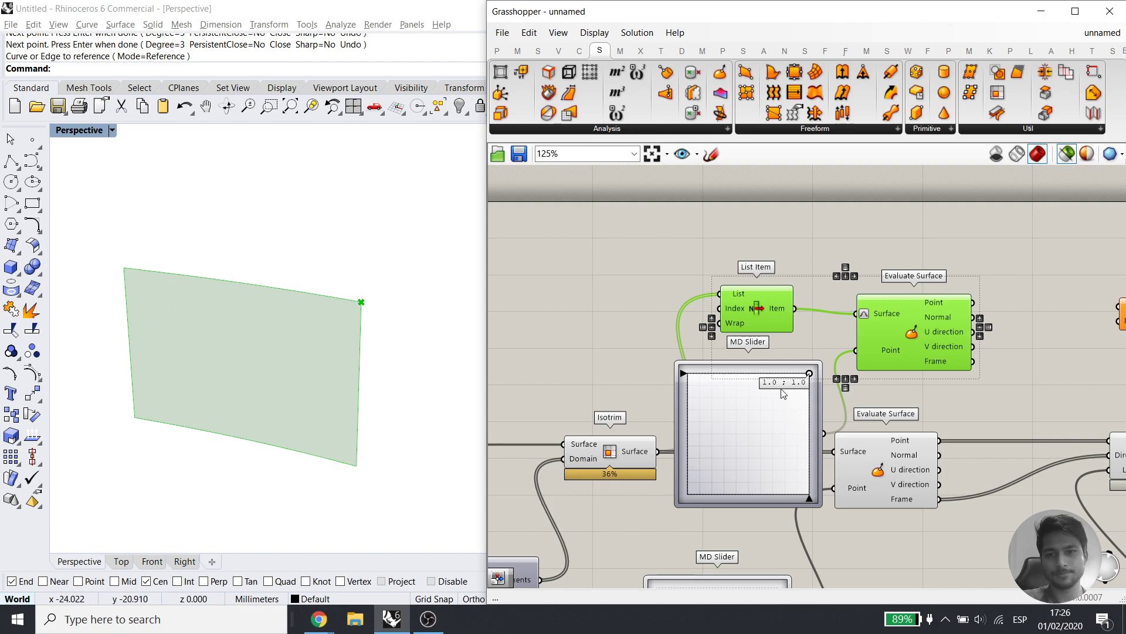
{"action": "left_click", "coordinate": [774, 420]}
{"action": "left_click", "coordinate": [897, 333]}
{"action": "left_click", "coordinate": [778, 303]}
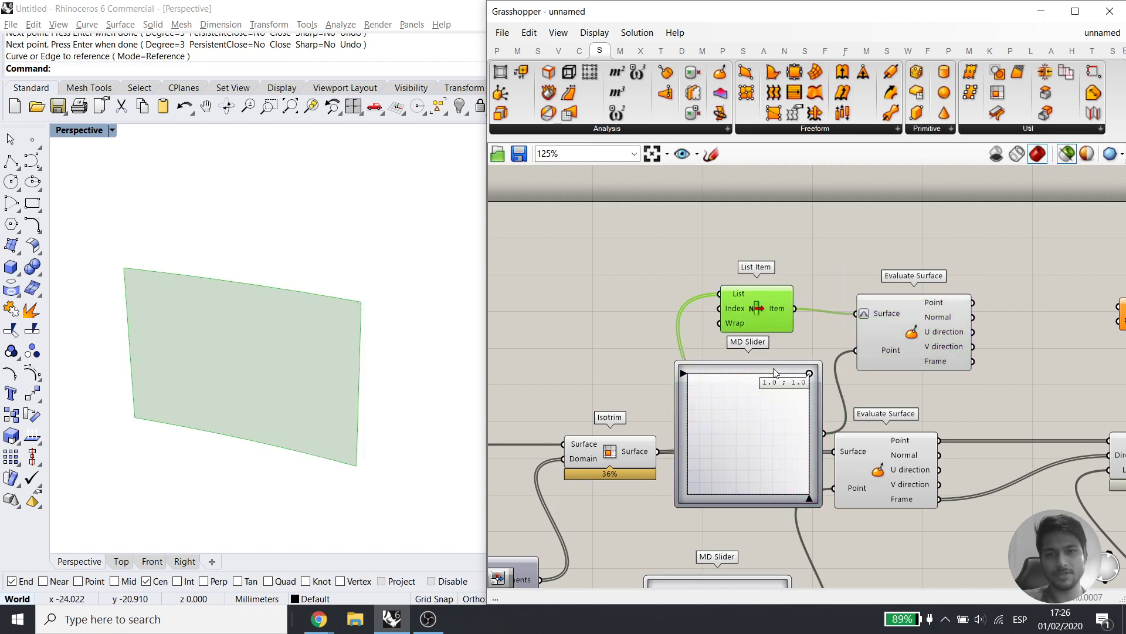
{"action": "left_click", "coordinate": [907, 326], "text": "shift"}
{"action": "left_click_drag", "start_coordinate": [810, 377], "coordinate": [691, 494]}
{"action": "left_click_drag", "start_coordinate": [708, 556], "coordinate": [752, 425]}
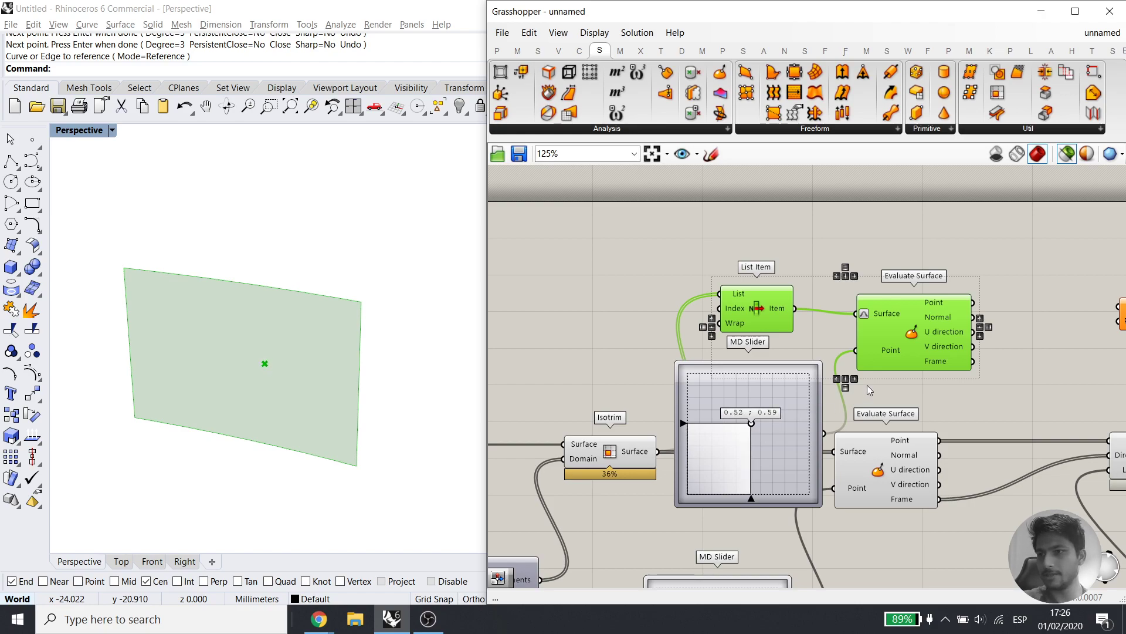
Drag a Remap Numbers component from the Maths Domain panel onto the canvas
{"action": "left_click", "coordinate": [924, 255]}
{"action": "left_click", "coordinate": [894, 315]}
{"action": "right_click_drag", "start_coordinate": [920, 366], "coordinate": [872, 380]}
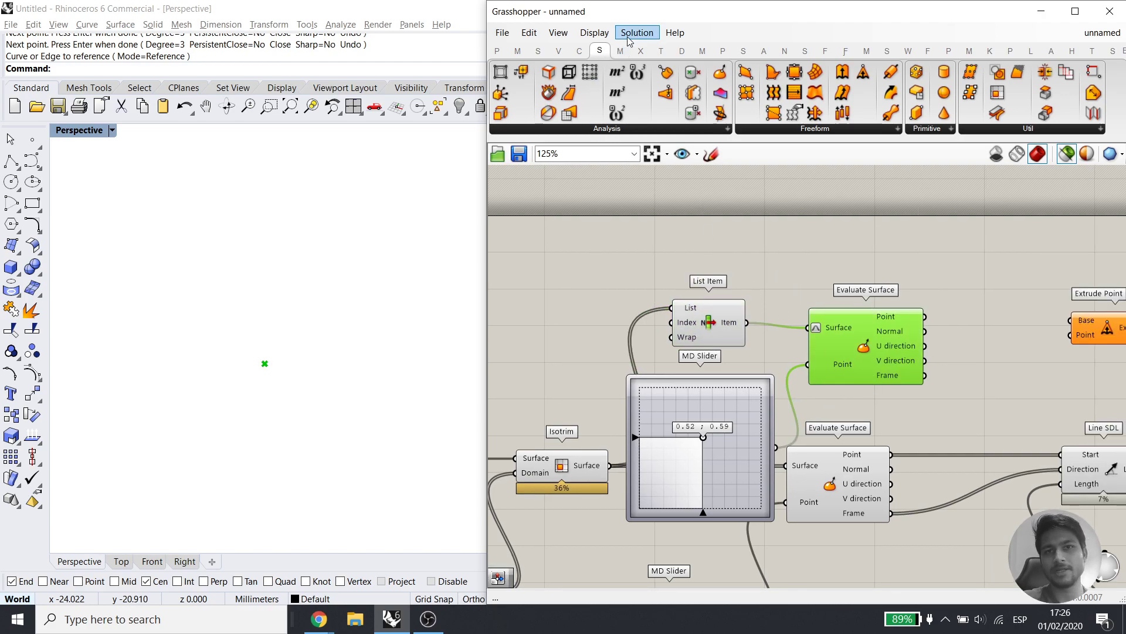
{"action": "left_click", "coordinate": [537, 50]}
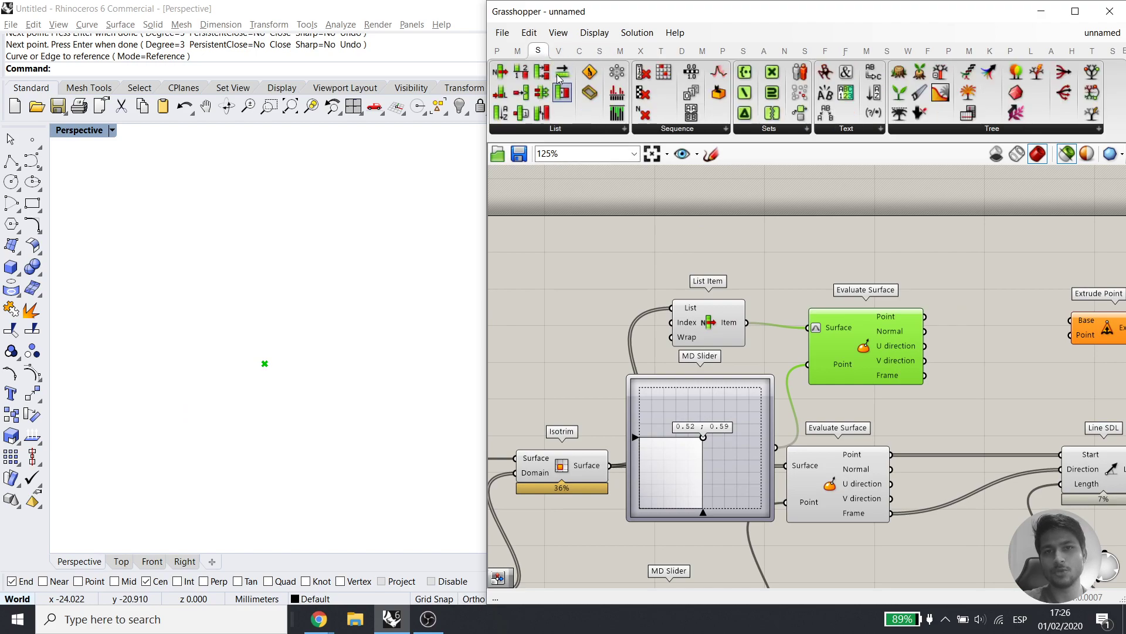
{"action": "left_click", "coordinate": [517, 50]}
{"action": "left_click", "coordinate": [536, 130]}
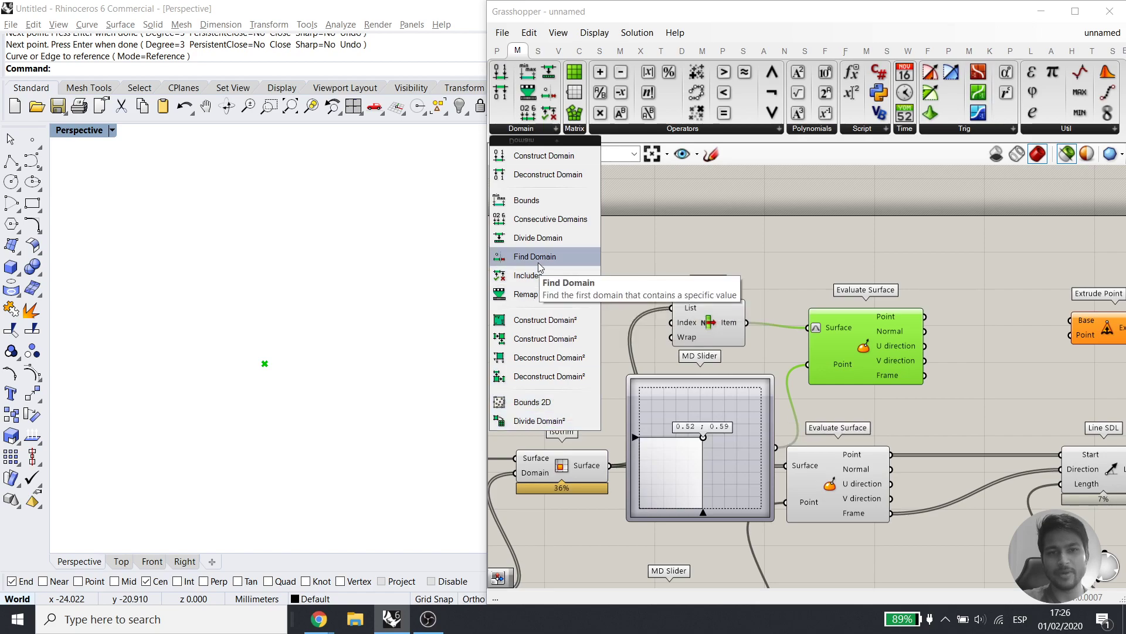
{"action": "left_click_drag", "start_coordinate": [533, 294], "coordinate": [698, 235]}
Move Remap Numbers above the List Item and Evaluate Surface group and select it
{"action": "right_click_drag", "start_coordinate": [736, 368], "coordinate": [752, 499]}
{"action": "left_click_drag", "start_coordinate": [706, 374], "coordinate": [747, 276]}
{"action": "right_click_drag", "start_coordinate": [746, 343], "coordinate": [696, 239]}
{"action": "right_click_drag", "start_coordinate": [596, 242], "coordinate": [623, 356]}
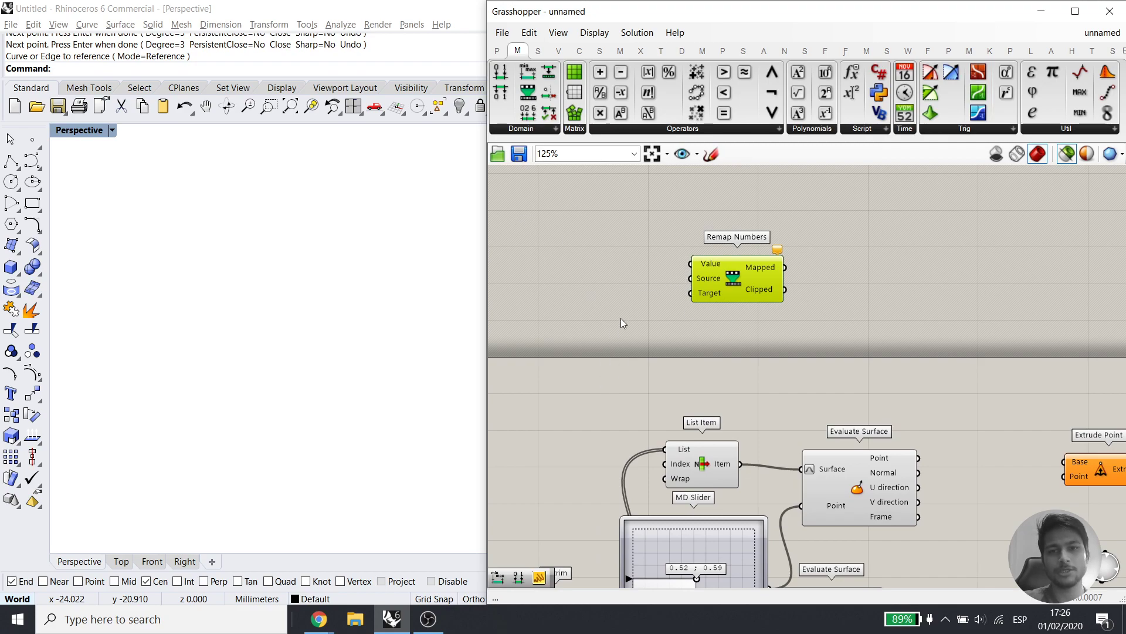
{"action": "right_click_drag", "start_coordinate": [701, 294], "coordinate": [620, 308]}
{"action": "left_click_drag", "start_coordinate": [743, 273], "coordinate": [606, 339]}
Delete Remap Numbers plus the List Item, upper Evaluate Surface and MD Slider components
{"action": "key", "text": "Delete"}
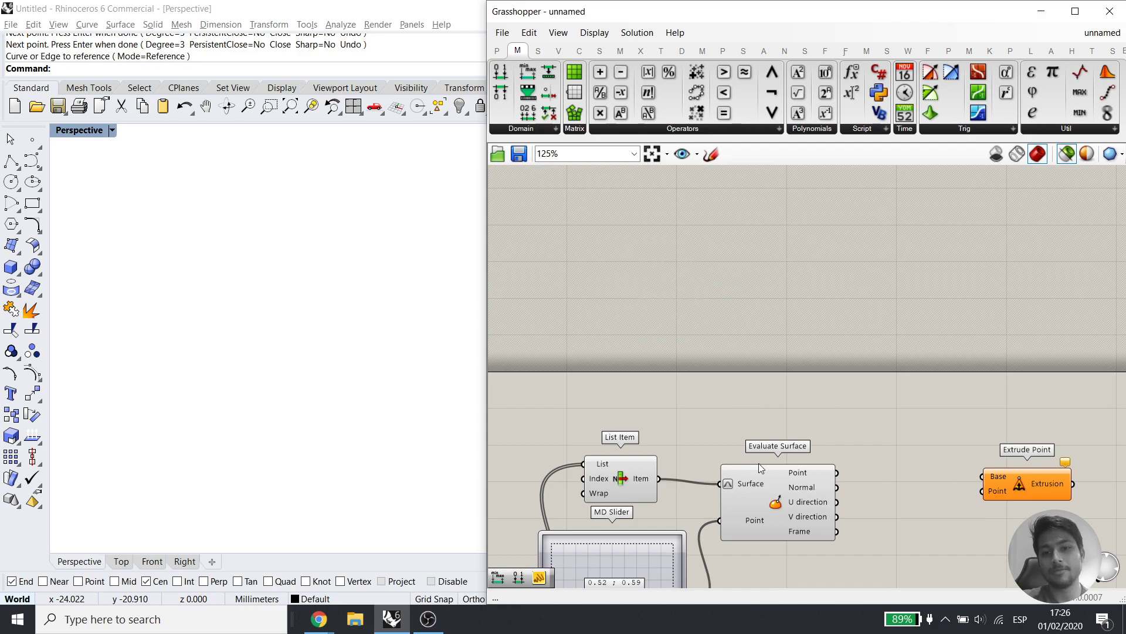
{"action": "right_click_drag", "start_coordinate": [759, 463], "coordinate": [772, 319]}
{"action": "scroll", "coordinate": [762, 333], "scroll_direction": "up", "scroll_amount": 3}
{"action": "right_click", "coordinate": [751, 330]}
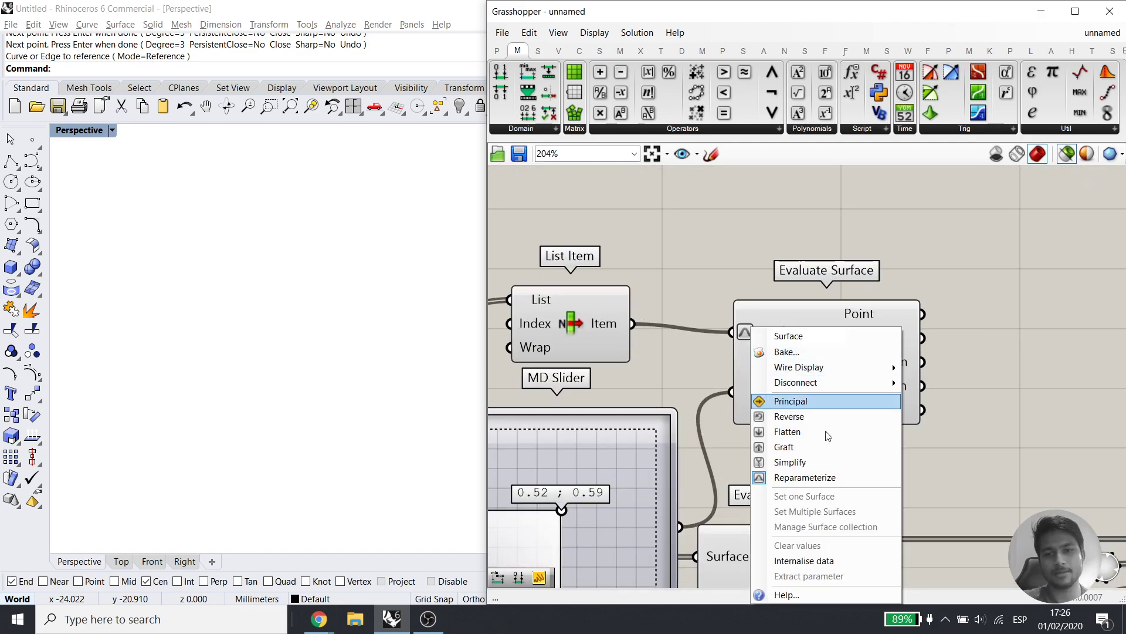
{"action": "scroll", "coordinate": [818, 376], "scroll_direction": "down", "scroll_amount": 3}
{"action": "left_click", "coordinate": [817, 377]}
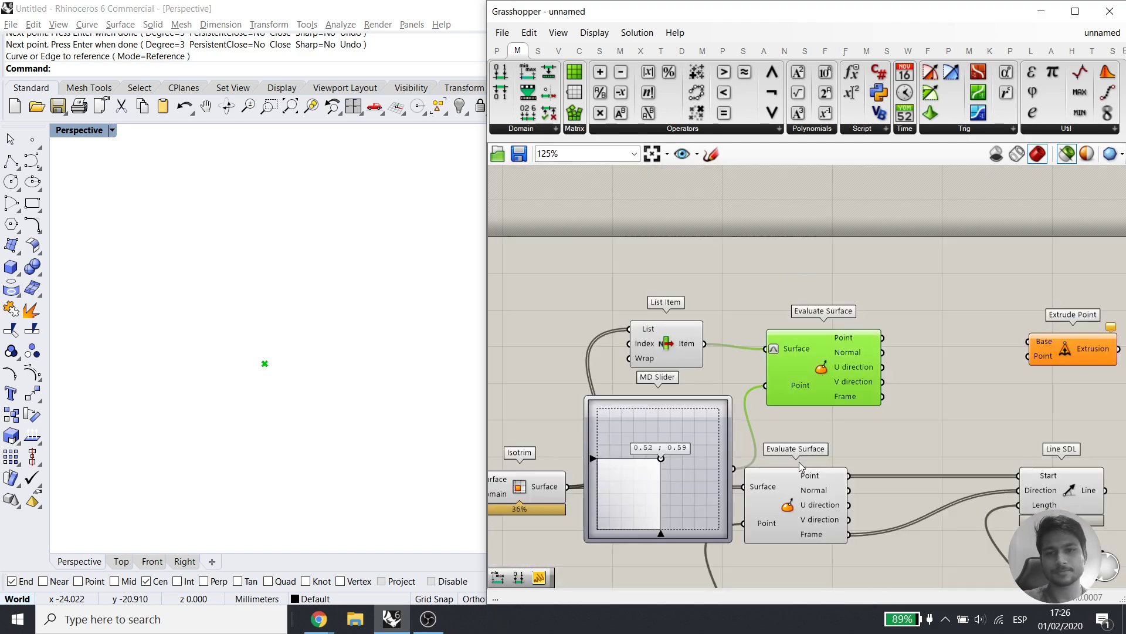
{"action": "right_click_drag", "start_coordinate": [809, 435], "coordinate": [790, 381]}
{"action": "left_click", "coordinate": [781, 274]}
{"action": "left_click_drag", "start_coordinate": [838, 231], "coordinate": [613, 414]}
{"action": "key", "text": "Delete"}
{"action": "right_click_drag", "start_coordinate": [755, 444], "coordinate": [797, 277]}
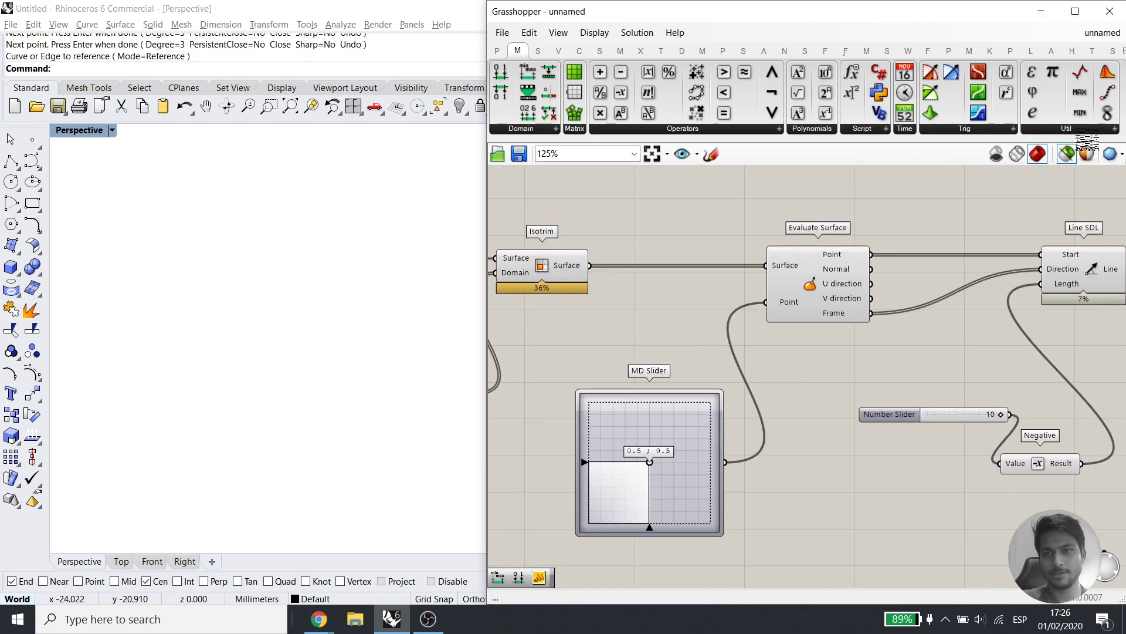
Reparameterize Isotrim's output surfaces and preview the panels and their evaluated points
{"action": "left_click", "coordinate": [1062, 155]}
{"action": "scroll", "coordinate": [186, 363], "scroll_direction": "down", "scroll_amount": 10}
{"action": "right_click_drag", "start_coordinate": [215, 358], "coordinate": [288, 361]}
{"action": "right_click_drag", "start_coordinate": [583, 257], "coordinate": [623, 303]}
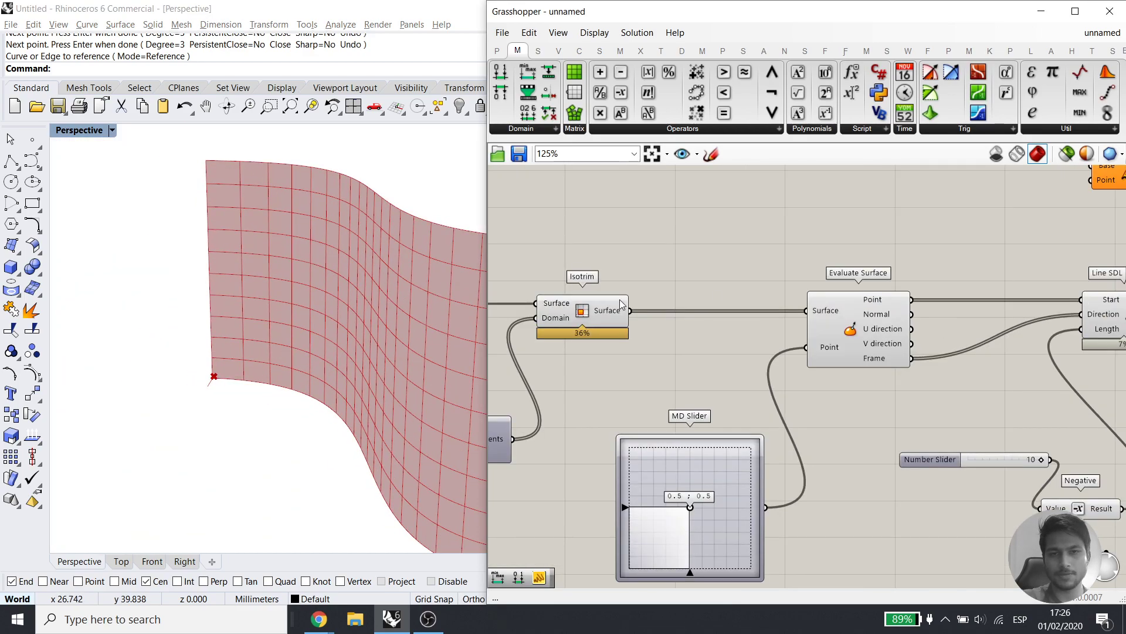
{"action": "right_click", "coordinate": [602, 314]}
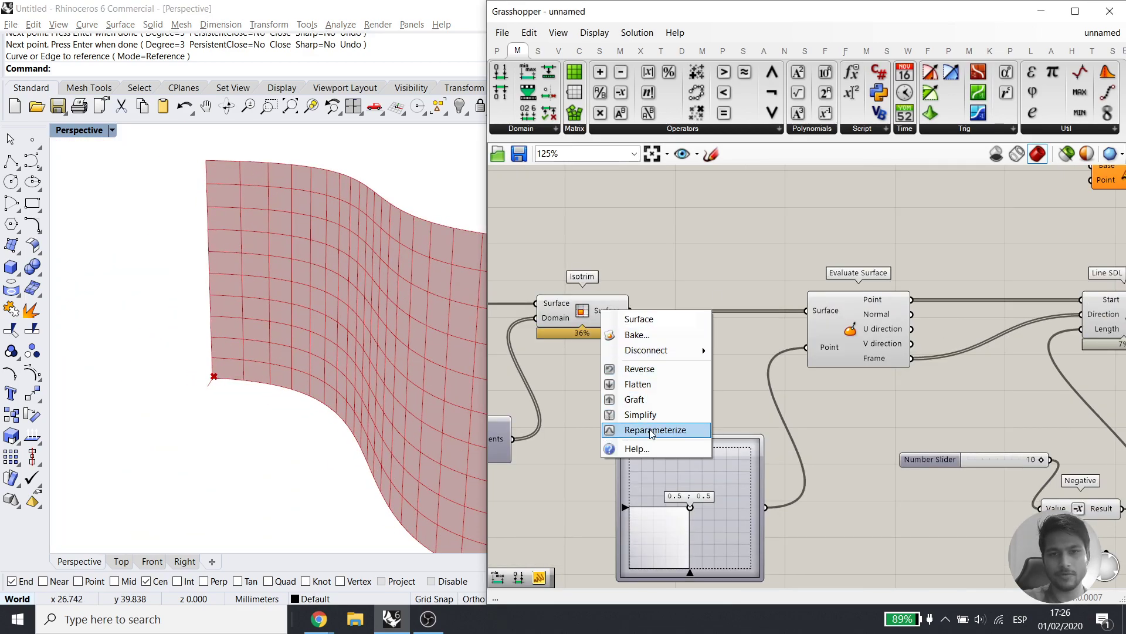
{"action": "left_click", "coordinate": [650, 431]}
{"action": "left_click", "coordinate": [578, 314]}
{"action": "right_click_drag", "start_coordinate": [346, 393], "coordinate": [349, 336]}
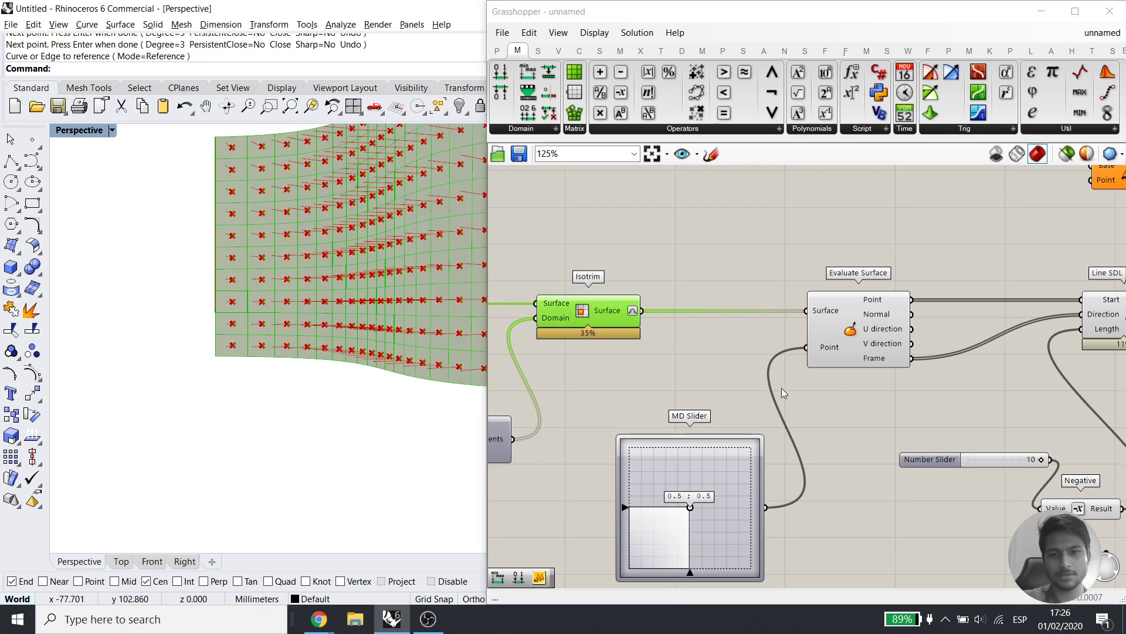
{"action": "right_click_drag", "start_coordinate": [769, 385], "coordinate": [731, 375]}
{"action": "left_click", "coordinate": [819, 318]}
{"action": "right_click_drag", "start_coordinate": [362, 307], "coordinate": [304, 299]}
Preview the Line SDL lines from each panel point in Top and Perspective views
{"action": "right_click_drag", "start_coordinate": [825, 392], "coordinate": [739, 378]}
{"action": "left_click", "coordinate": [1005, 293]}
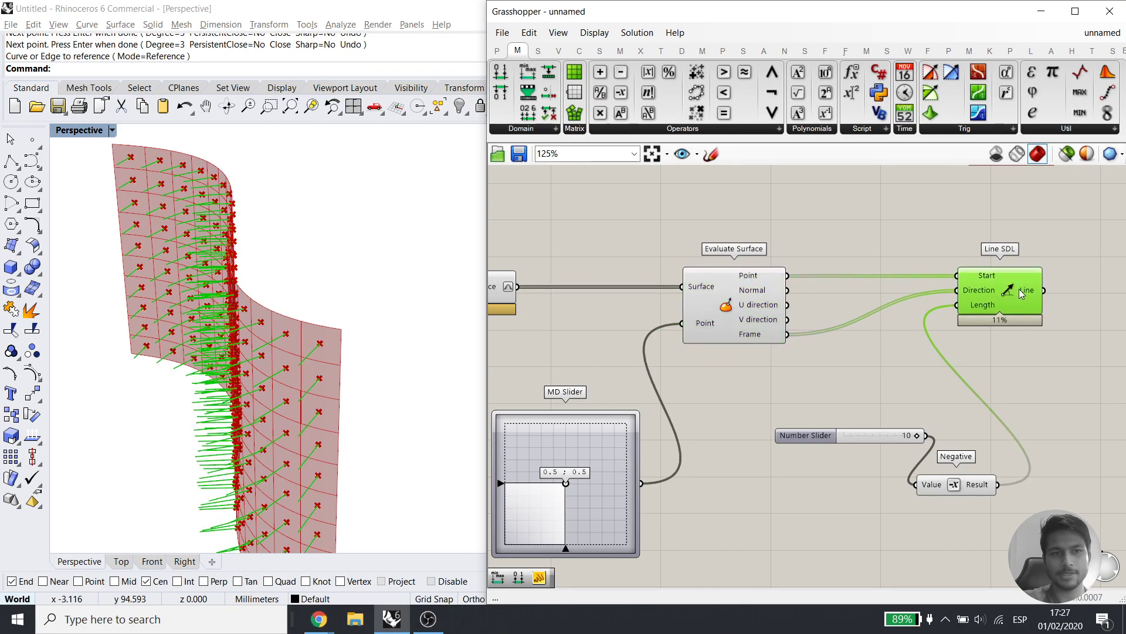
{"action": "left_click", "coordinate": [121, 562]}
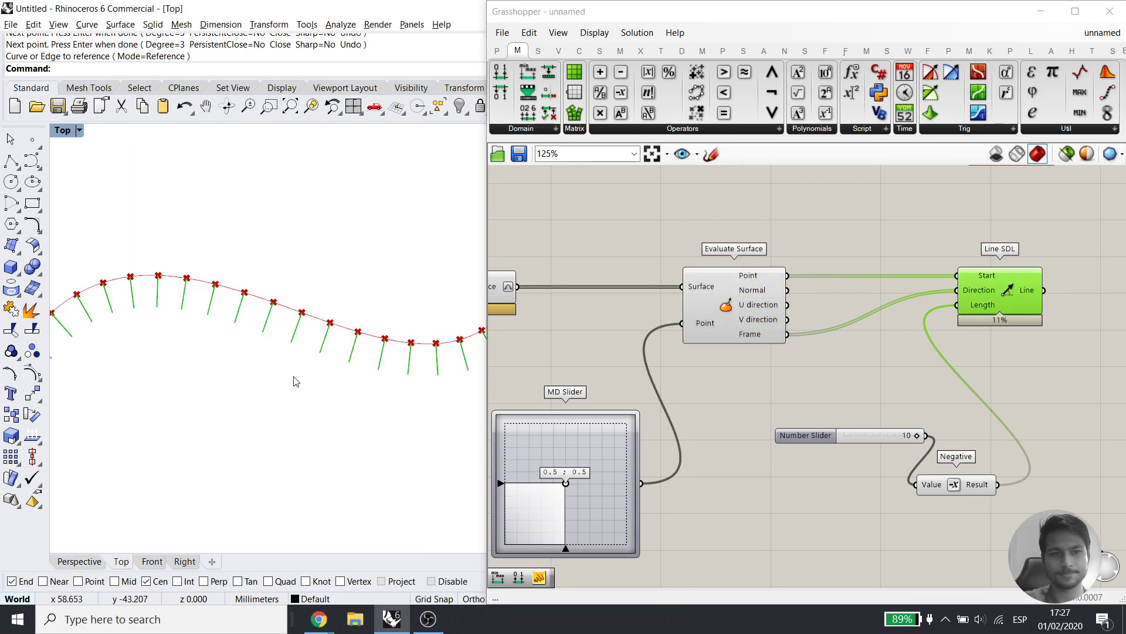
{"action": "scroll", "coordinate": [294, 373], "scroll_direction": "down", "scroll_amount": 3}
{"action": "left_click", "coordinate": [79, 562]}
{"action": "scroll", "coordinate": [208, 254], "scroll_direction": "down", "scroll_amount": 3}
{"action": "scroll", "coordinate": [216, 228], "scroll_direction": "up", "scroll_amount": 10}
{"action": "right_click_drag", "start_coordinate": [217, 229], "coordinate": [277, 357]}
{"action": "scroll", "coordinate": [263, 334], "scroll_direction": "down", "scroll_amount": 8}
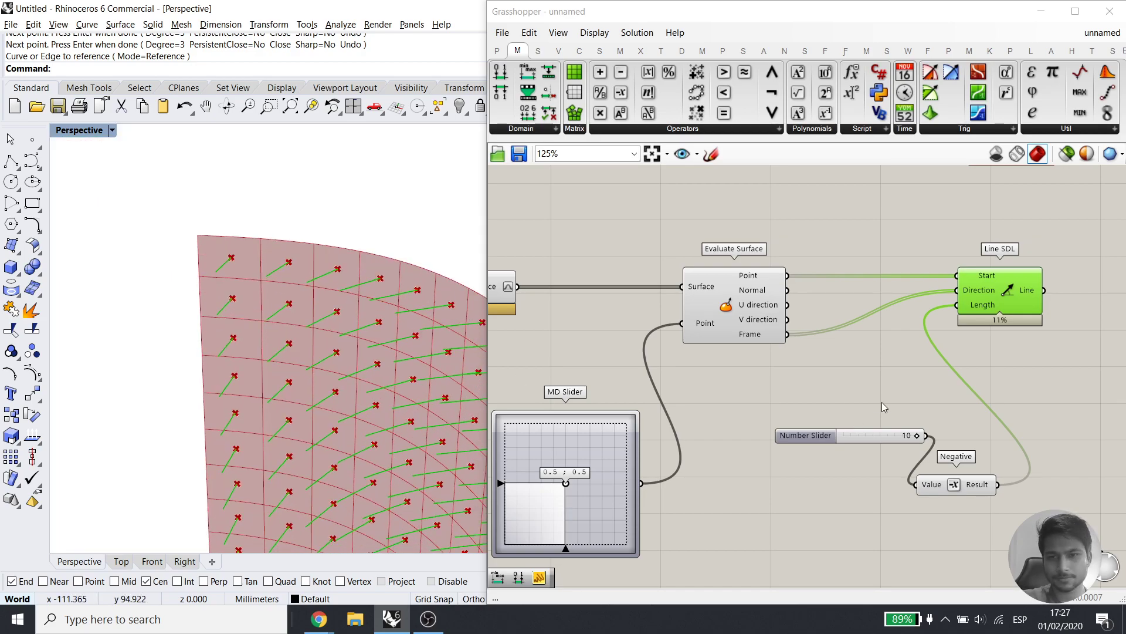
Bring Extrude Point into view on the canvas and clear the selection
{"action": "right_click_drag", "start_coordinate": [881, 403], "coordinate": [880, 432]}
{"action": "right_click_drag", "start_coordinate": [914, 285], "coordinate": [875, 314]}
{"action": "left_click", "coordinate": [923, 262]}
{"action": "left_click", "coordinate": [683, 386]}
{"action": "left_click", "coordinate": [726, 302]}
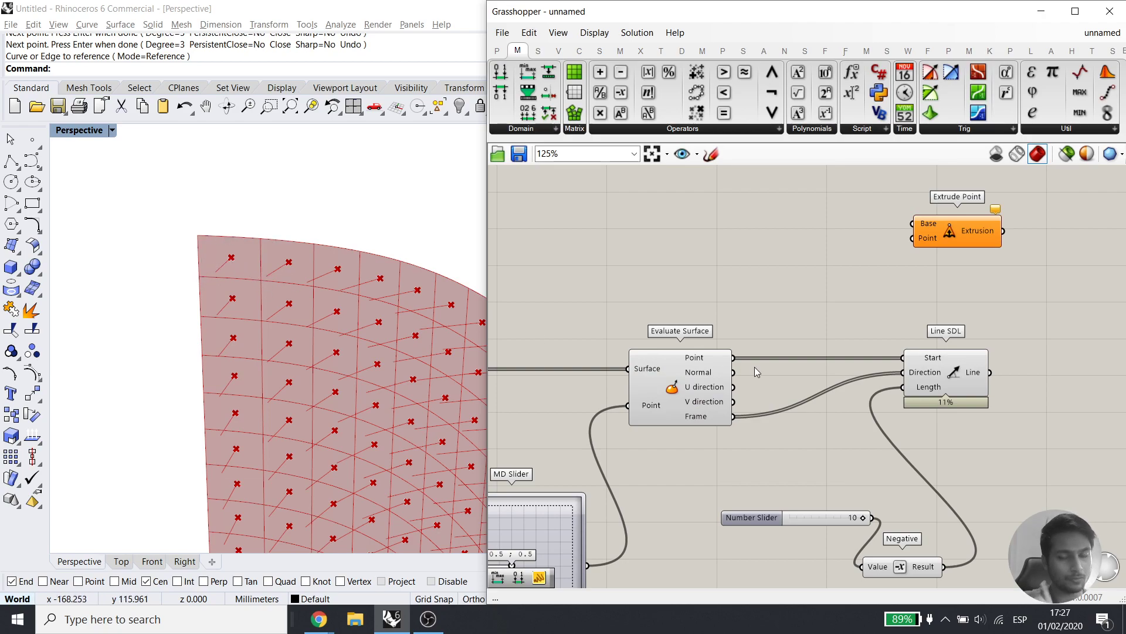
Add a List Item component fed by Isotrim's panels
{"action": "right_click_drag", "start_coordinate": [694, 361], "coordinate": [844, 374]}
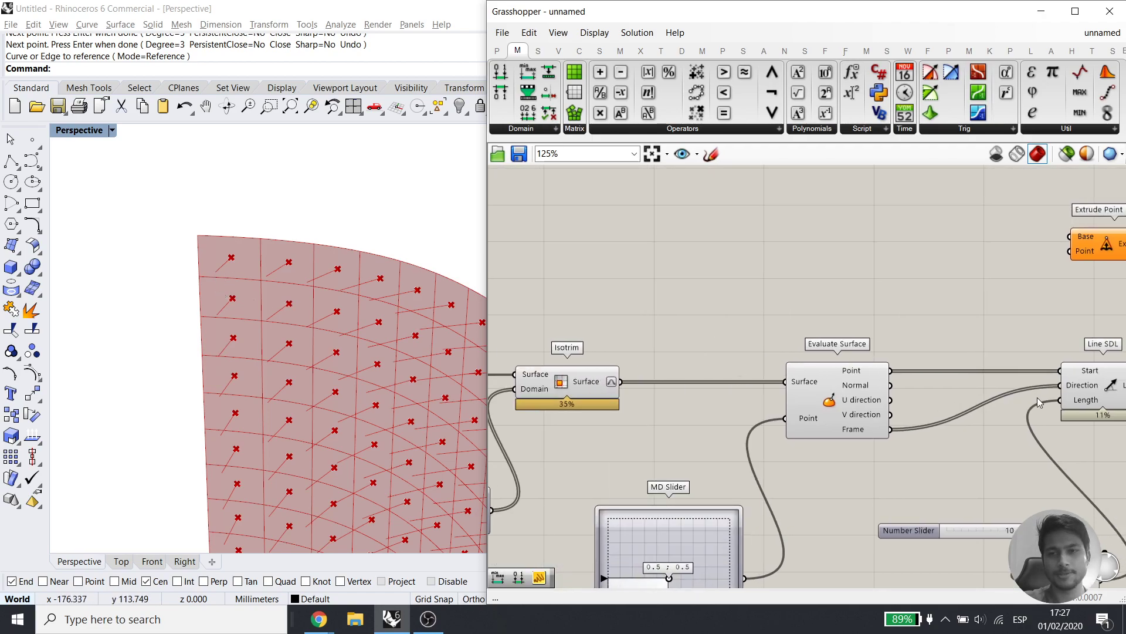
{"action": "right_click_drag", "start_coordinate": [1052, 399], "coordinate": [860, 390]}
{"action": "left_click_drag", "start_coordinate": [913, 249], "coordinate": [909, 223]}
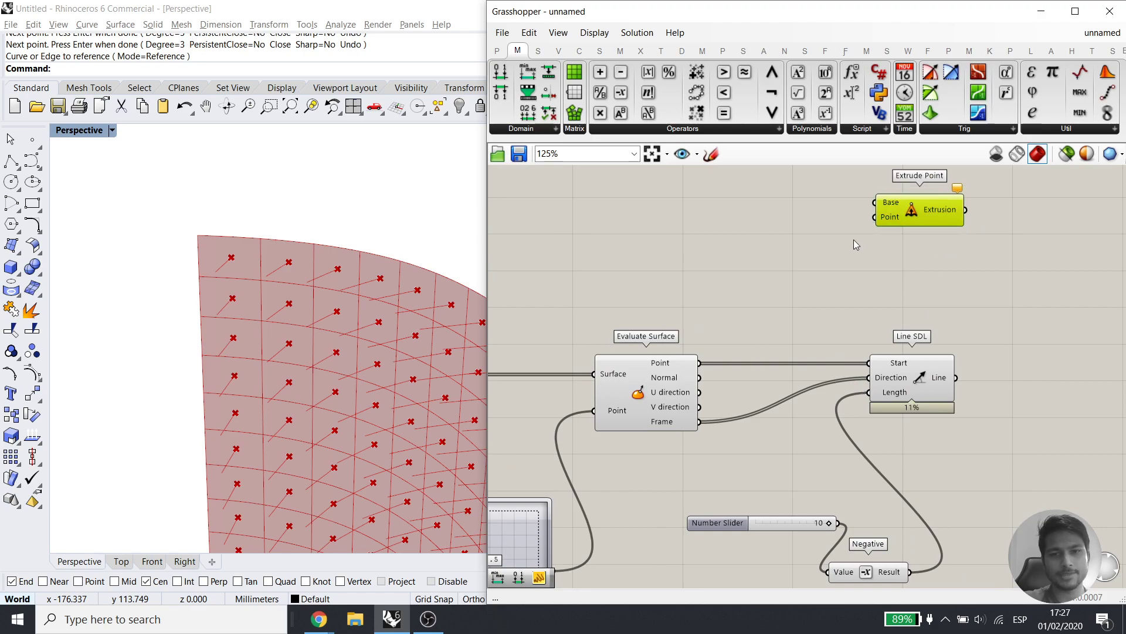
{"action": "double_click", "coordinate": [733, 265]}
{"action": "type", "text": "list"}
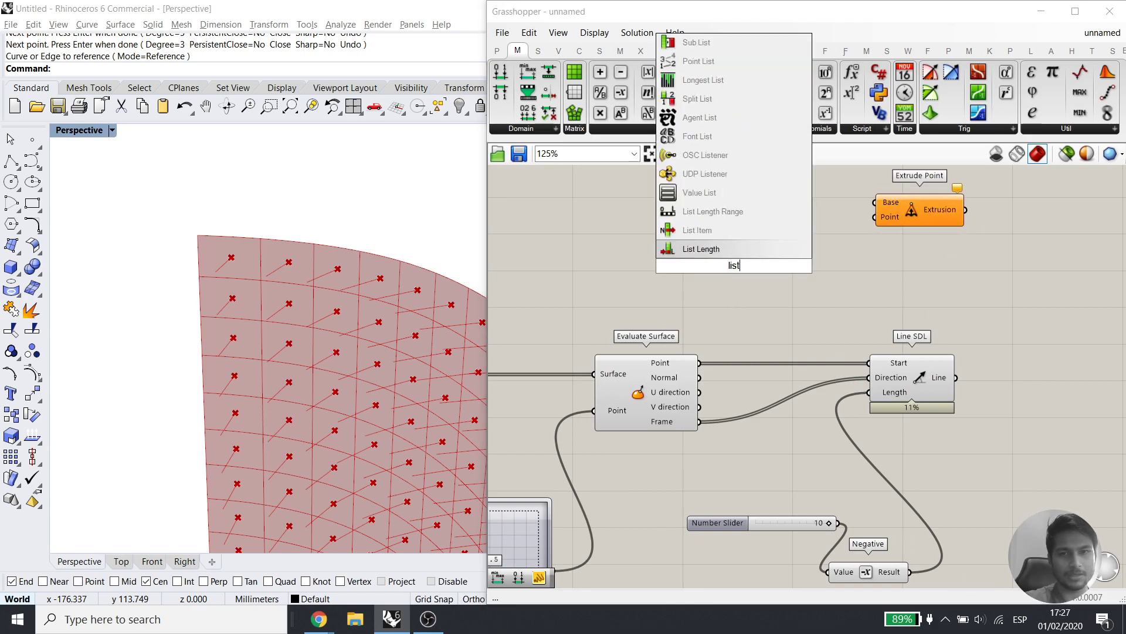
{"action": "type", "text": " ite"}
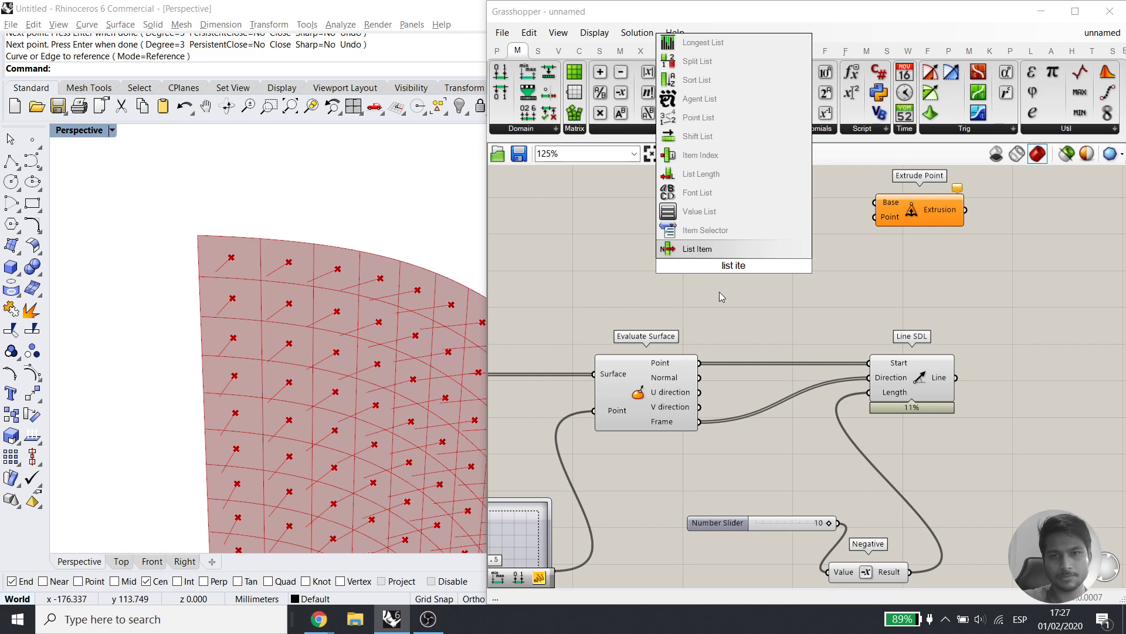
{"action": "left_click", "coordinate": [706, 251]}
{"action": "right_click_drag", "start_coordinate": [664, 279], "coordinate": [864, 270]}
{"action": "left_click_drag", "start_coordinate": [631, 366], "coordinate": [863, 220]}
Duplicate the List Item and feed it Evaluate Surface's points
{"action": "scroll", "coordinate": [352, 246], "scroll_direction": "down", "scroll_amount": 5}
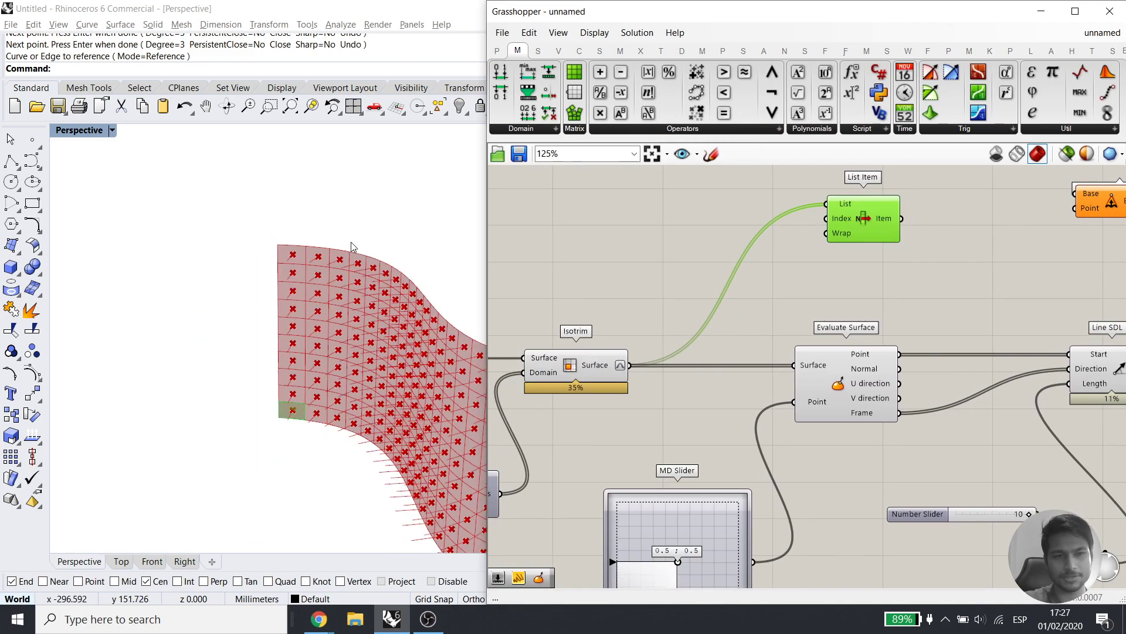
{"action": "scroll", "coordinate": [352, 246], "scroll_direction": "down", "scroll_amount": 2}
{"action": "scroll", "coordinate": [322, 399], "scroll_direction": "up", "scroll_amount": 6}
{"action": "right_click_drag", "start_coordinate": [833, 310], "coordinate": [753, 361]}
{"action": "left_click_drag", "start_coordinate": [788, 266], "coordinate": [858, 333]}
{"action": "key", "text": "ctrl+c"}
{"action": "key", "text": "ctrl+v"}
{"action": "left_click_drag", "start_coordinate": [821, 405], "coordinate": [830, 310]}
Paste a third List Item above Line SDL and feed it the lines
{"action": "right_click_drag", "start_coordinate": [856, 368], "coordinate": [791, 381]}
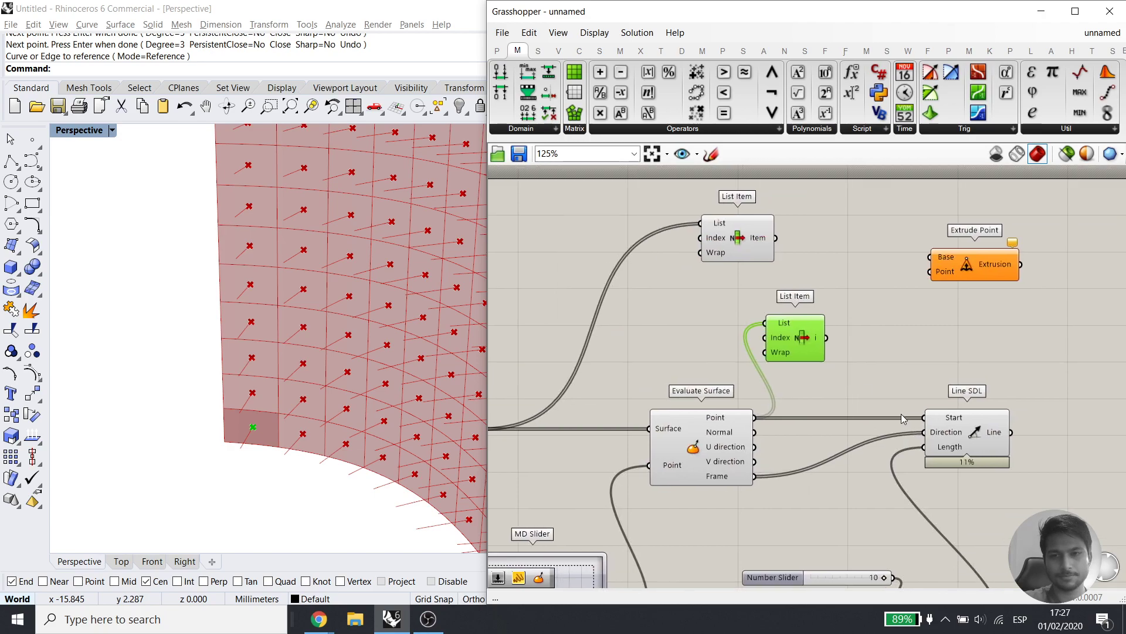
{"action": "key", "text": "ctrl+c"}
{"action": "key", "text": "ctrl+v"}
{"action": "left_click_drag", "start_coordinate": [815, 350], "coordinate": [1011, 358]}
{"action": "left_click_drag", "start_coordinate": [1012, 433], "coordinate": [973, 338]}
Stack the three List Items and right-align them with Extrude Point
{"action": "right_click_drag", "start_coordinate": [773, 369], "coordinate": [690, 384]}
{"action": "left_click_drag", "start_coordinate": [930, 294], "coordinate": [1016, 245]}
{"action": "left_click_drag", "start_coordinate": [643, 247], "coordinate": [852, 235]}
{"action": "left_click_drag", "start_coordinate": [722, 338], "coordinate": [884, 276]}
{"action": "left_click_drag", "start_coordinate": [935, 356], "coordinate": [902, 332]}
{"action": "left_click_drag", "start_coordinate": [937, 360], "coordinate": [851, 221]}
{"action": "left_click", "coordinate": [933, 208]}
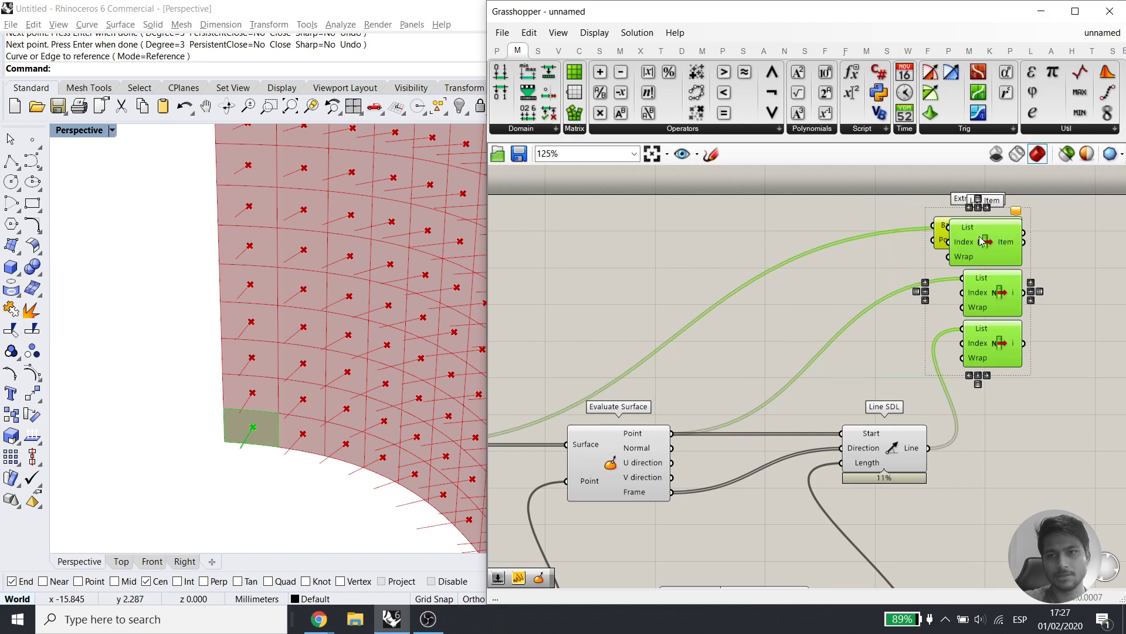
{"action": "left_click", "coordinate": [957, 267]}
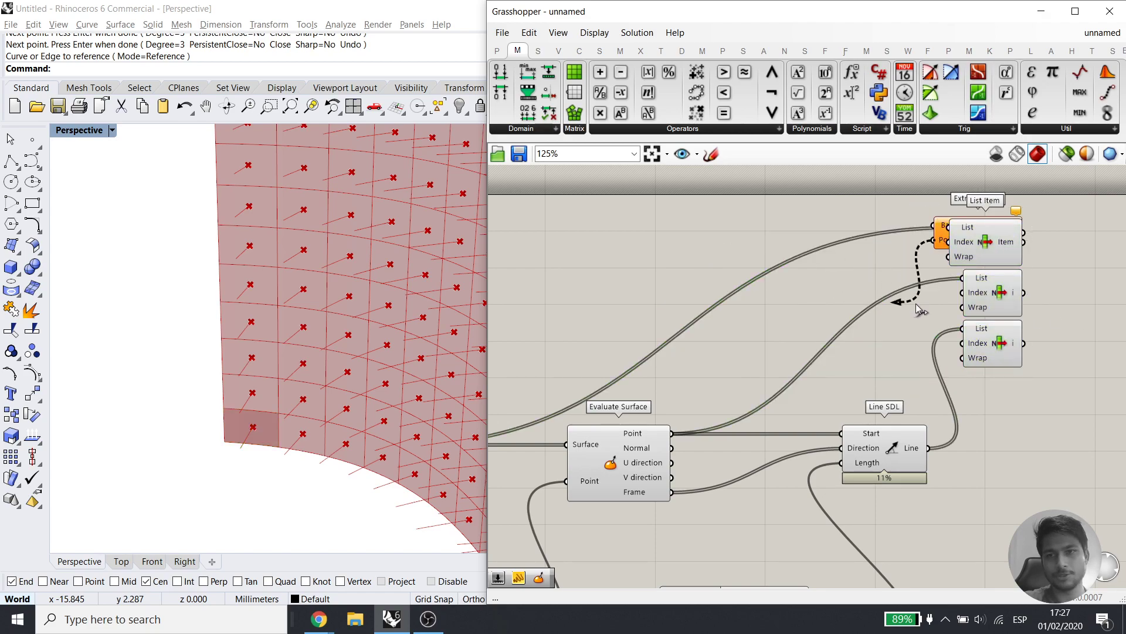
Move Extrude Point down and to the right of the List Items
{"action": "scroll", "coordinate": [941, 241], "scroll_direction": "up", "scroll_amount": 4}
{"action": "left_click_drag", "start_coordinate": [911, 201], "coordinate": [763, 298]}
{"action": "left_click_drag", "start_coordinate": [1013, 252], "coordinate": [1041, 271]}
{"action": "left_click_drag", "start_coordinate": [978, 199], "coordinate": [968, 392]}
{"action": "right_click_drag", "start_coordinate": [967, 396], "coordinate": [630, 352]}
{"action": "scroll", "coordinate": [629, 362], "scroll_direction": "down", "scroll_amount": 2}
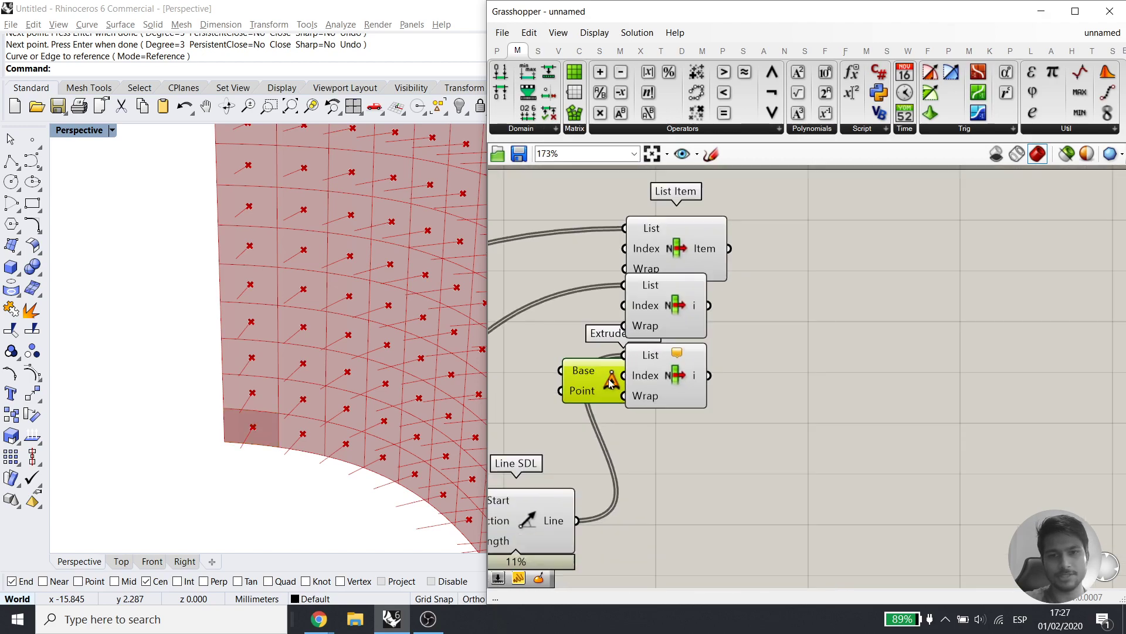
{"action": "left_click_drag", "start_coordinate": [578, 391], "coordinate": [877, 326]}
Nudge the three List Items into a tidy column
{"action": "right_click_drag", "start_coordinate": [759, 335], "coordinate": [709, 377]}
{"action": "scroll", "coordinate": [618, 286], "scroll_direction": "up", "scroll_amount": 3}
{"action": "left_click_drag", "start_coordinate": [620, 284], "coordinate": [627, 235]}
{"action": "right_click_drag", "start_coordinate": [687, 346], "coordinate": [702, 311]}
{"action": "left_click_drag", "start_coordinate": [647, 345], "coordinate": [675, 334]}
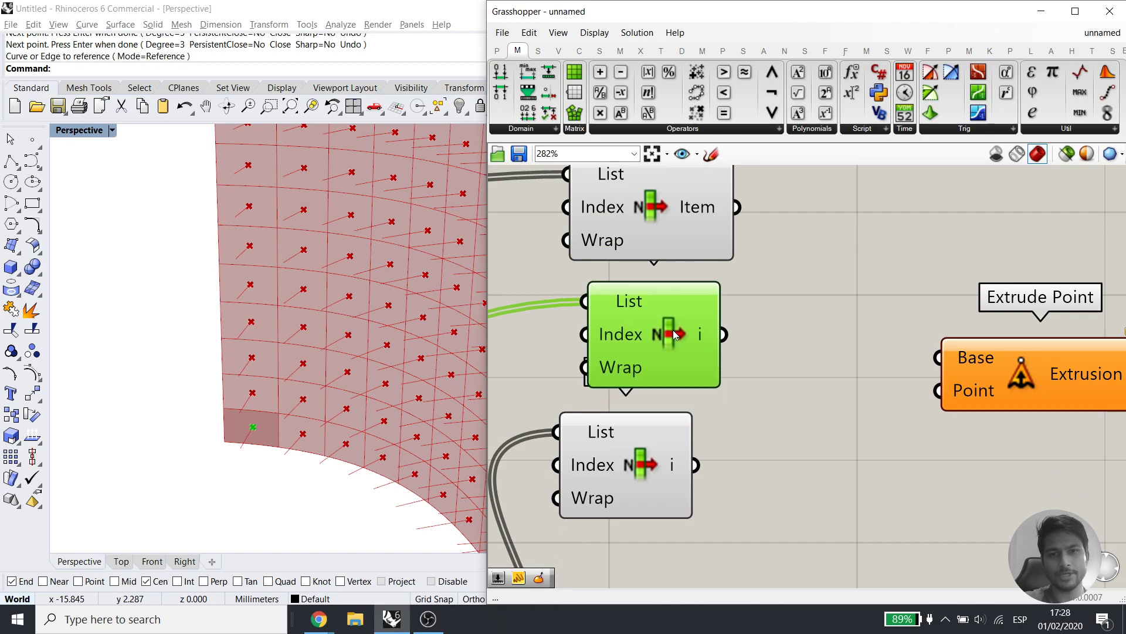
{"action": "scroll", "coordinate": [655, 385], "scroll_direction": "down", "scroll_amount": 2}
{"action": "left_click_drag", "start_coordinate": [640, 446], "coordinate": [652, 442]}
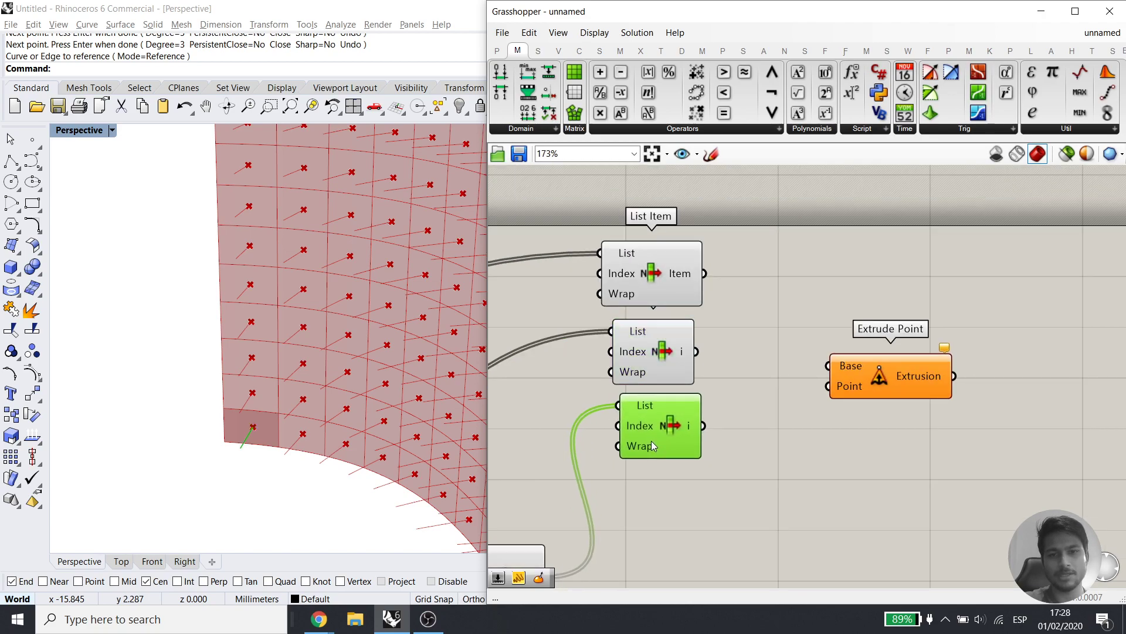
{"action": "left_click", "coordinate": [731, 438]}
{"action": "scroll", "coordinate": [229, 419], "scroll_direction": "up", "scroll_amount": 3}
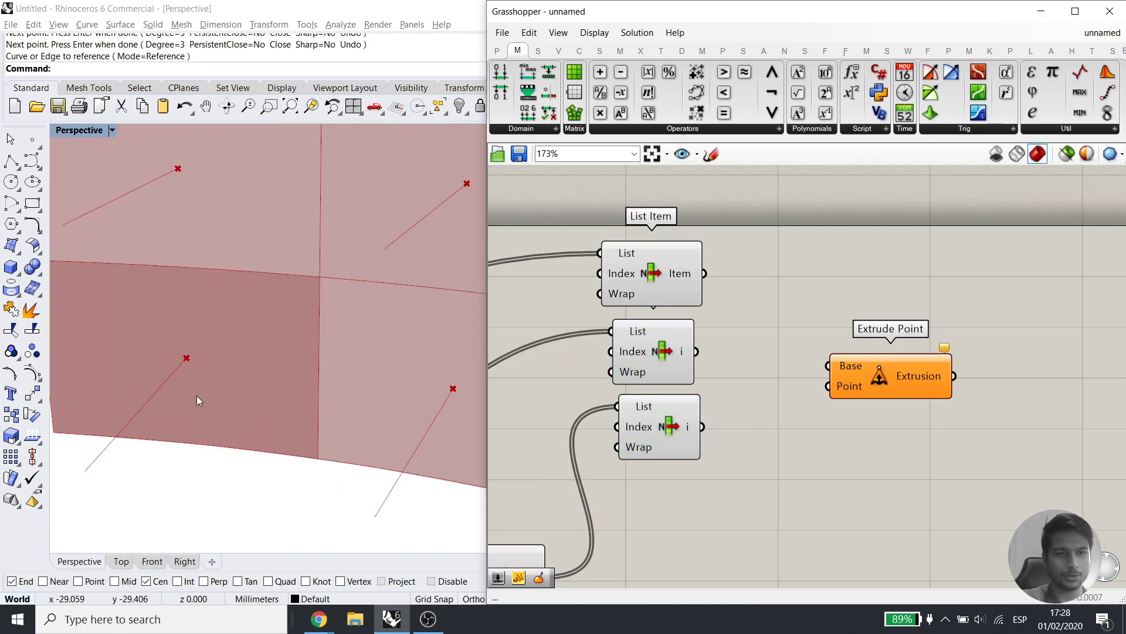
{"action": "left_click", "coordinate": [10, 162]}
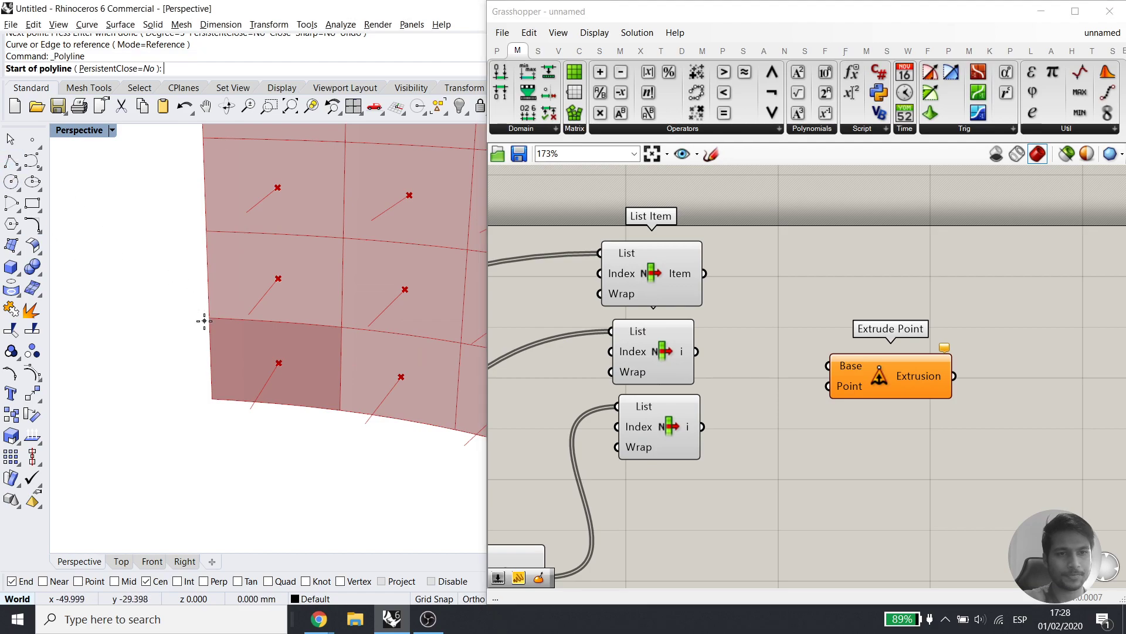
{"action": "left_click", "coordinate": [207, 316]}
{"action": "left_click", "coordinate": [343, 327]}
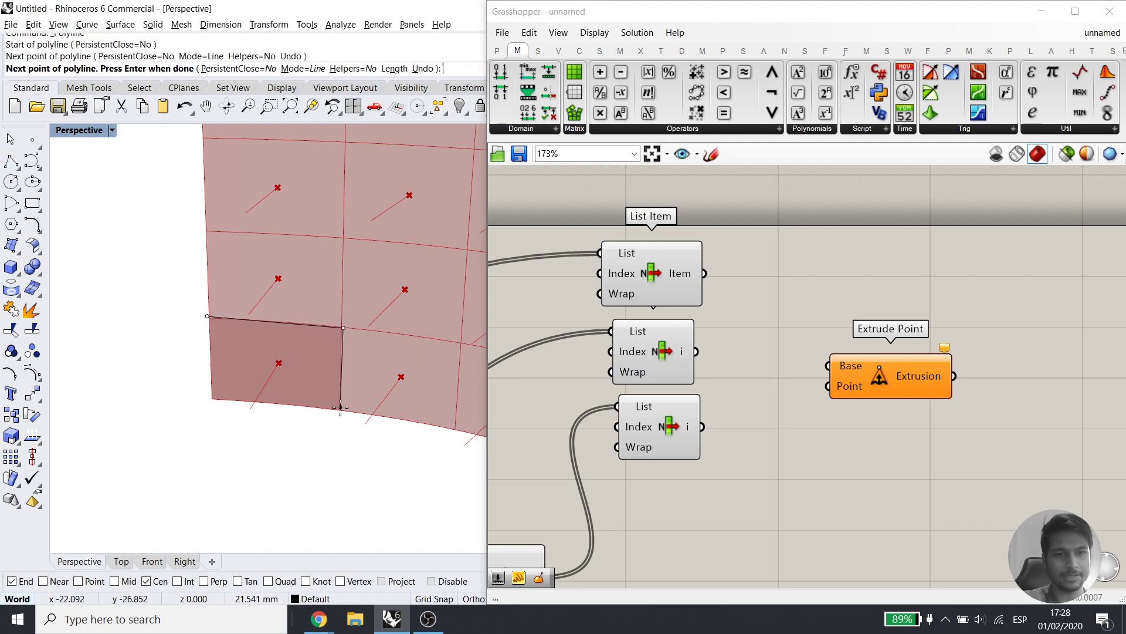
{"action": "left_click", "coordinate": [341, 406]}
{"action": "left_click", "coordinate": [211, 399]}
{"action": "left_click", "coordinate": [208, 325]}
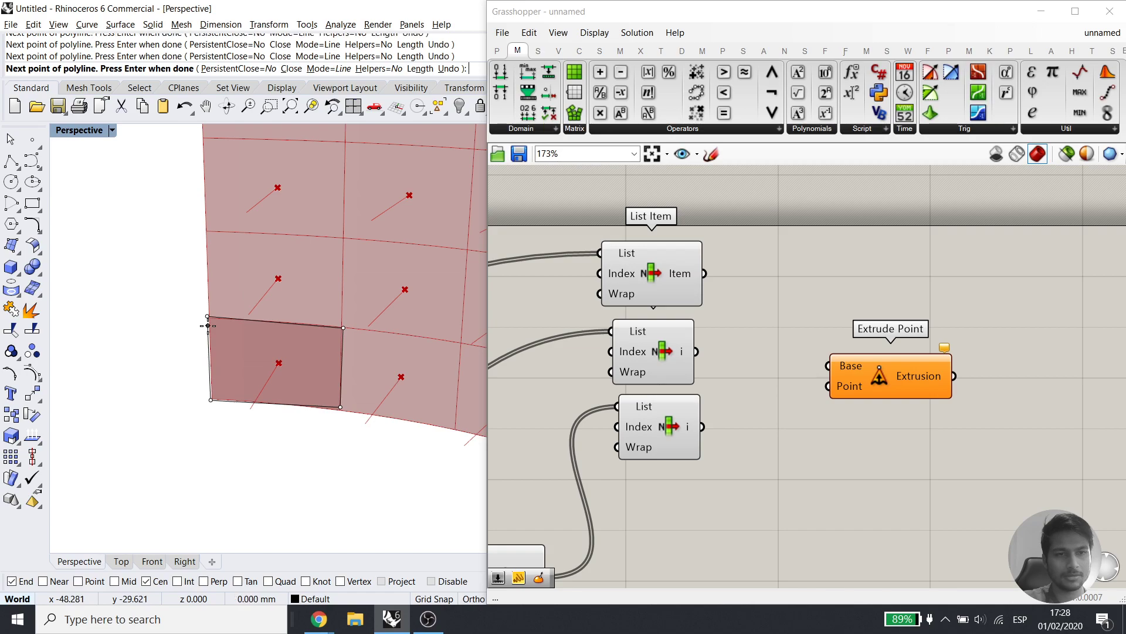
{"action": "key", "text": "Return"}
{"action": "key", "text": "Return"}
{"action": "left_click", "coordinate": [282, 363]}
{"action": "key", "text": "Return"}
{"action": "key", "text": "Return"}
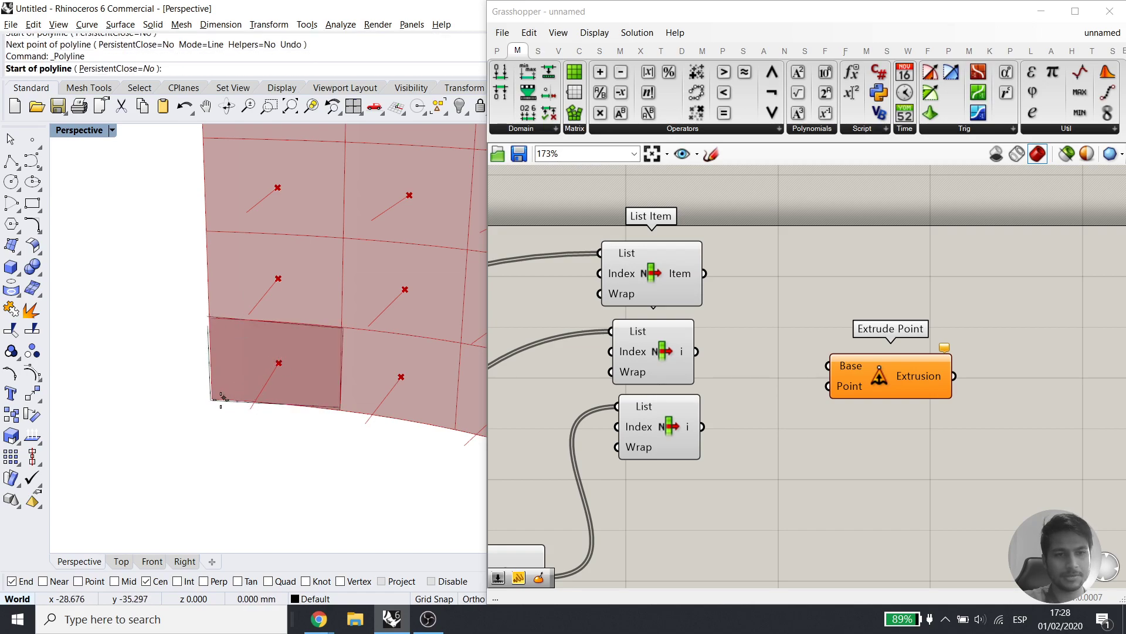
{"action": "left_click", "coordinate": [211, 400]}
{"action": "left_click", "coordinate": [251, 411]}
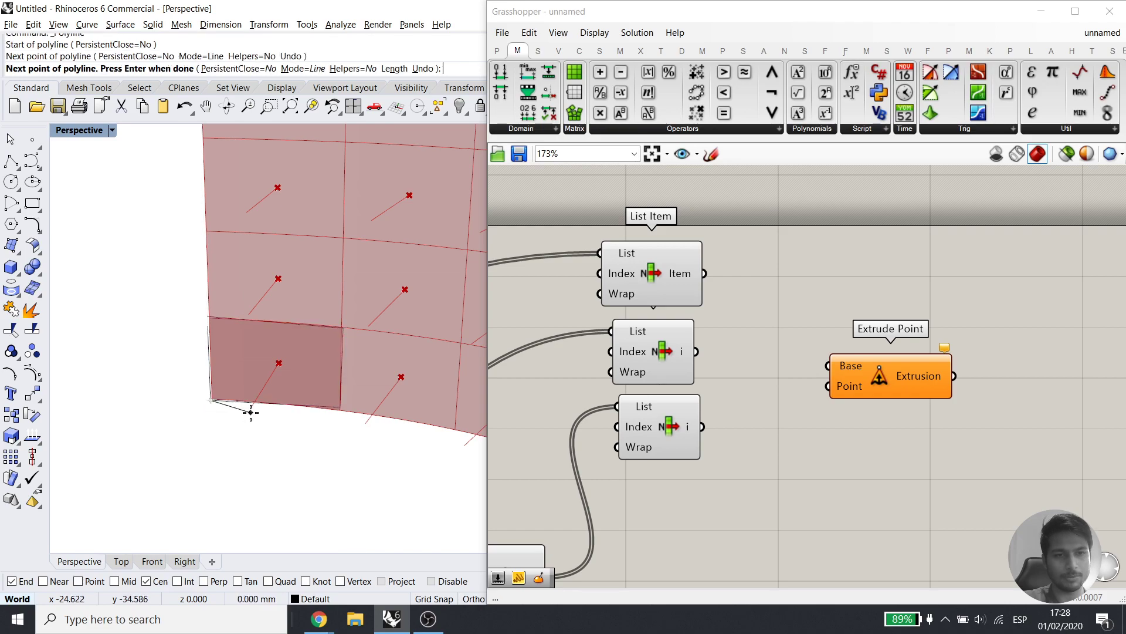
{"action": "left_click", "coordinate": [341, 407]}
{"action": "key", "text": "Return"}
{"action": "key", "text": "Return"}
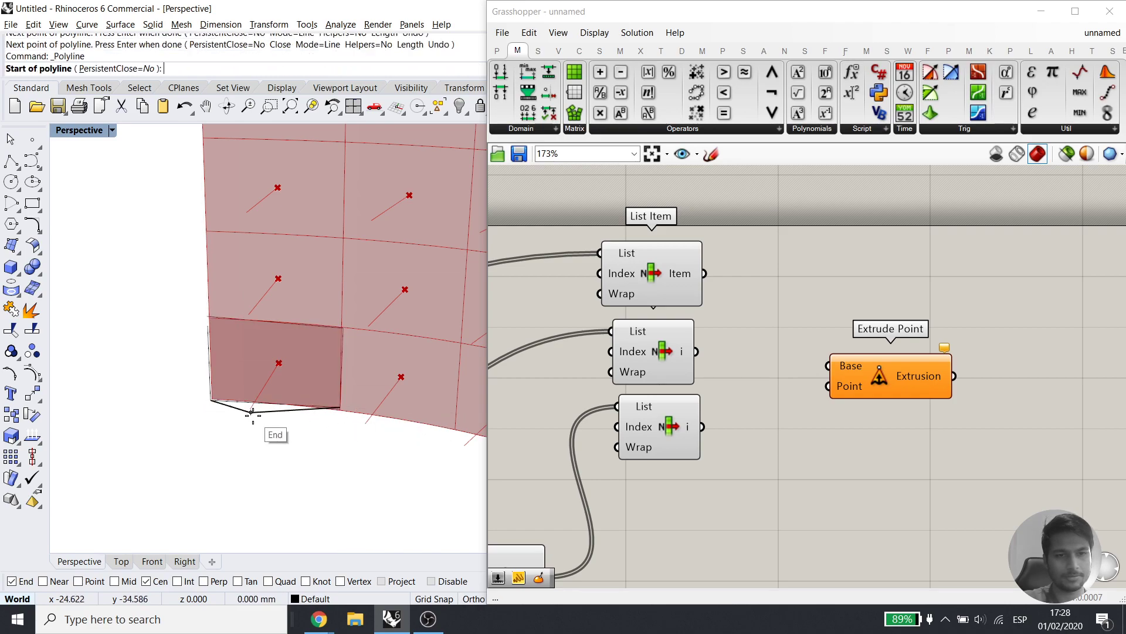
{"action": "left_click", "coordinate": [252, 411]}
{"action": "left_click", "coordinate": [343, 328]}
{"action": "key", "text": "Return"}
{"action": "key", "text": "Return"}
{"action": "left_click", "coordinate": [252, 411]}
{"action": "left_click", "coordinate": [208, 317]}
{"action": "key", "text": "Return"}
{"action": "left_click_drag", "start_coordinate": [319, 471], "coordinate": [174, 314]}
{"action": "left_click_drag", "start_coordinate": [376, 296], "coordinate": [107, 460]}
{"action": "key", "text": "Delete"}
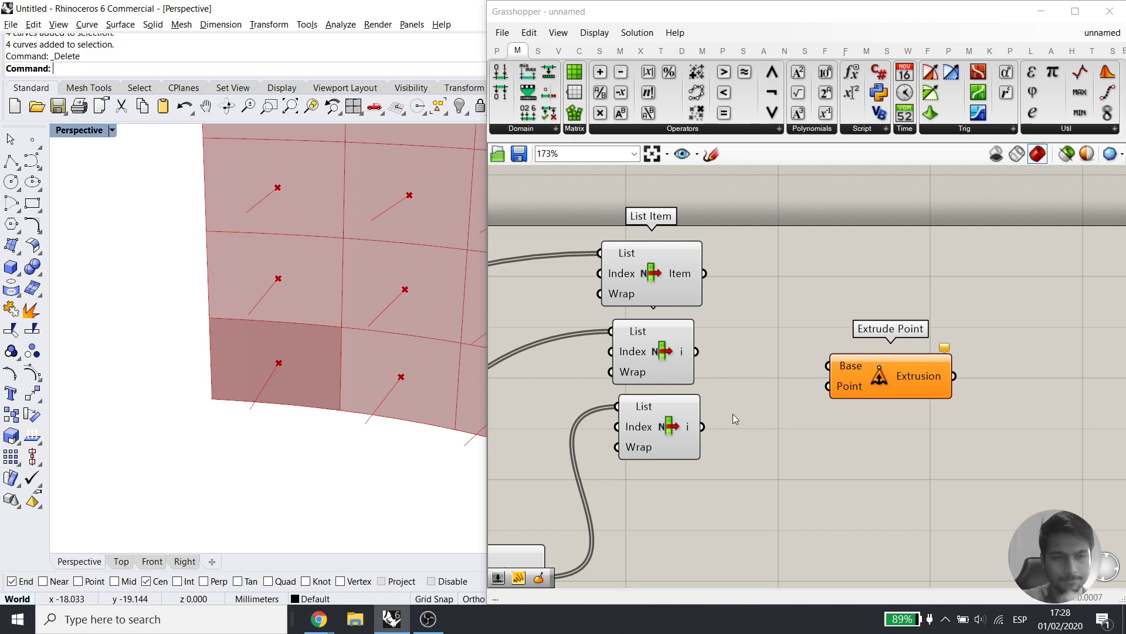
Add a Curve parameter fed by the first List Item's chosen panel
{"action": "left_click", "coordinate": [660, 257]}
{"action": "right_click_drag", "start_coordinate": [668, 279], "coordinate": [657, 302]}
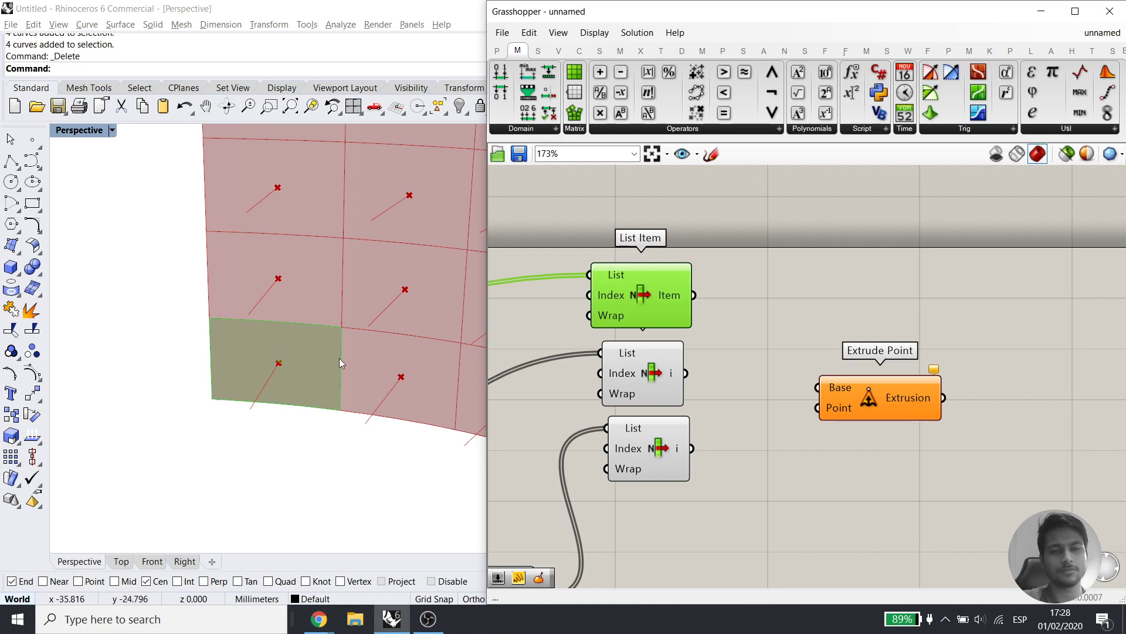
{"action": "double_click", "coordinate": [733, 314]}
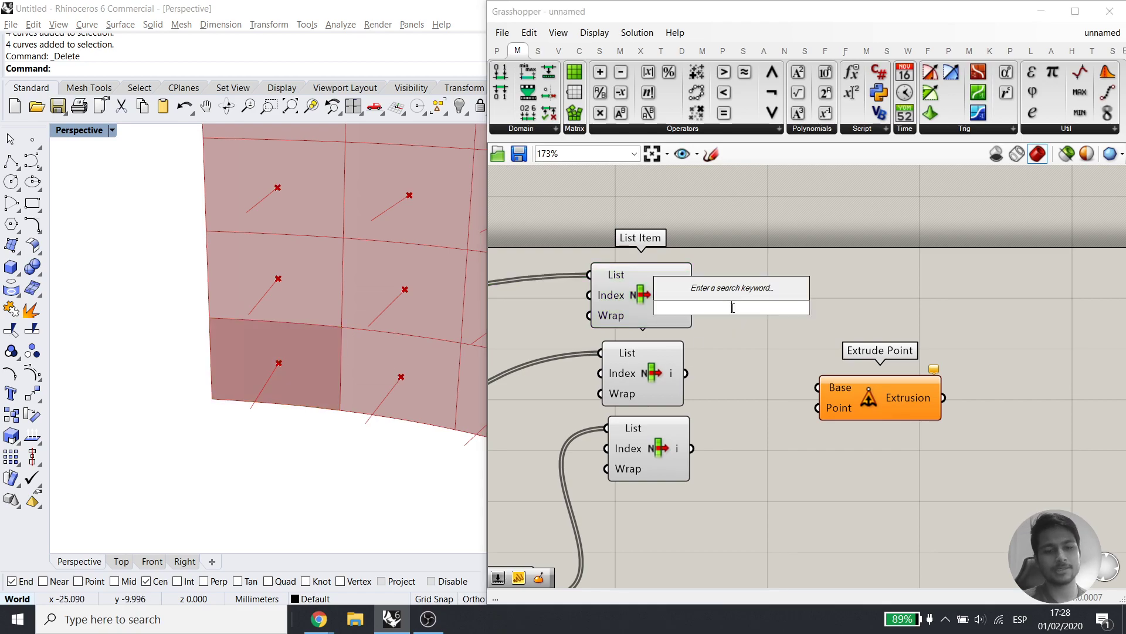
{"action": "type", "text": "curve"}
{"action": "key", "text": "Return"}
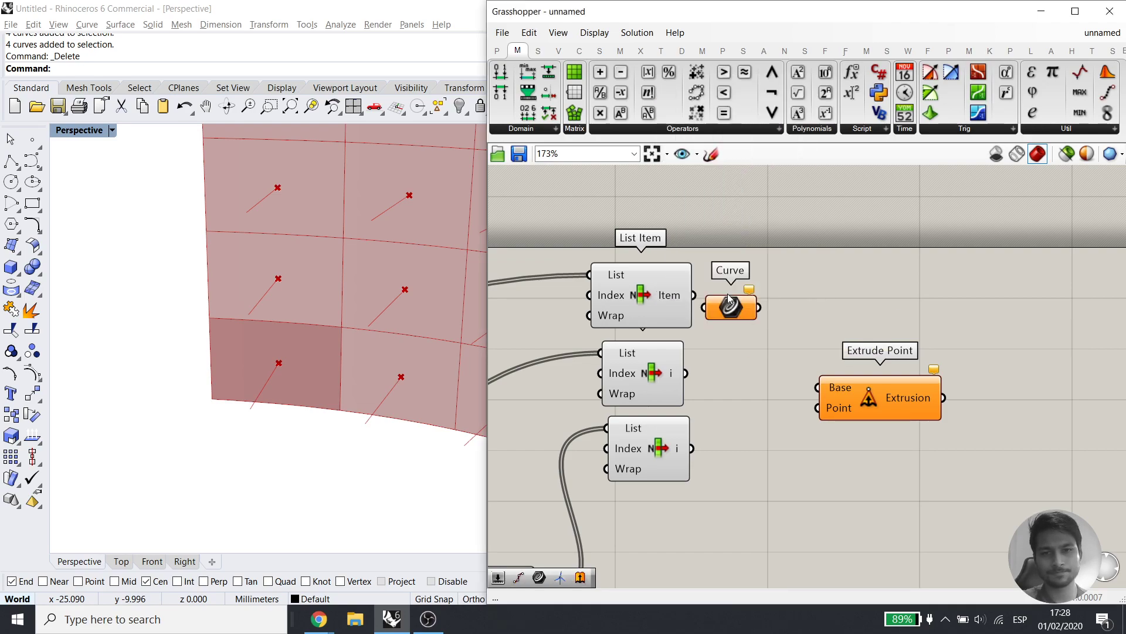
{"action": "left_click_drag", "start_coordinate": [705, 309], "coordinate": [766, 300]}
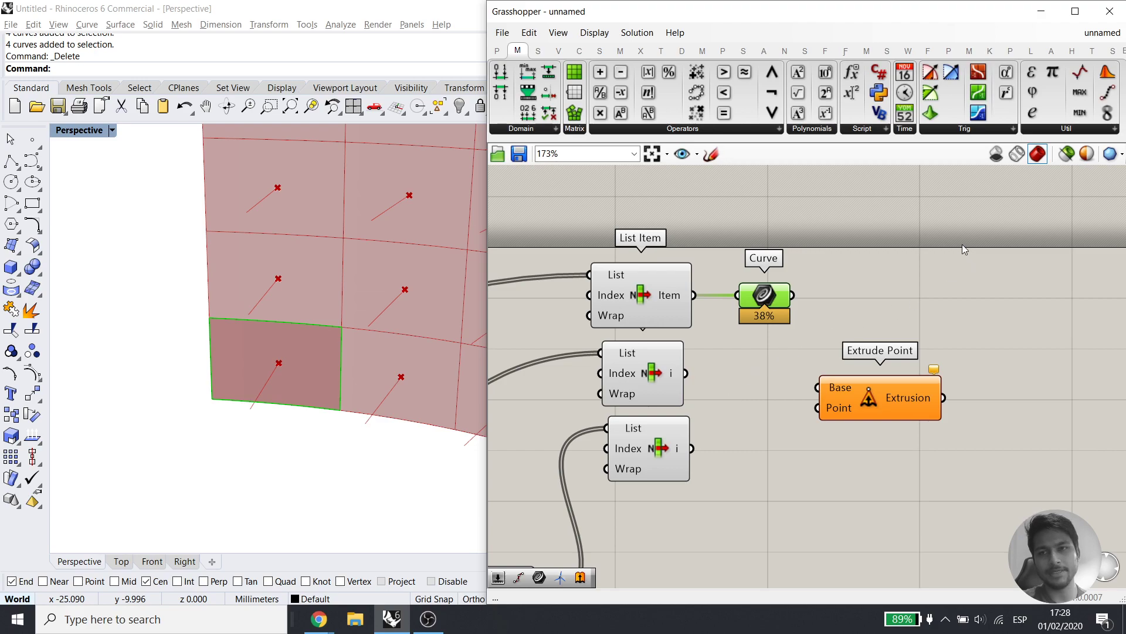
Preview the test panel, point and line, then wire Curve into Extrude Point's Base
{"action": "left_click", "coordinate": [1067, 154]}
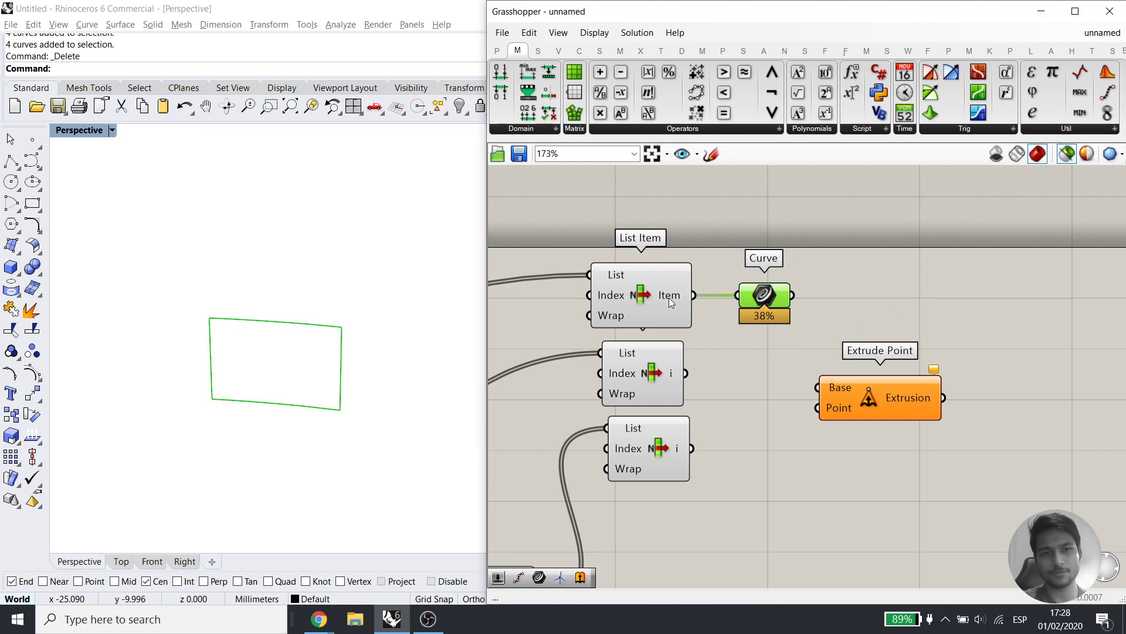
{"action": "left_click", "coordinate": [664, 301]}
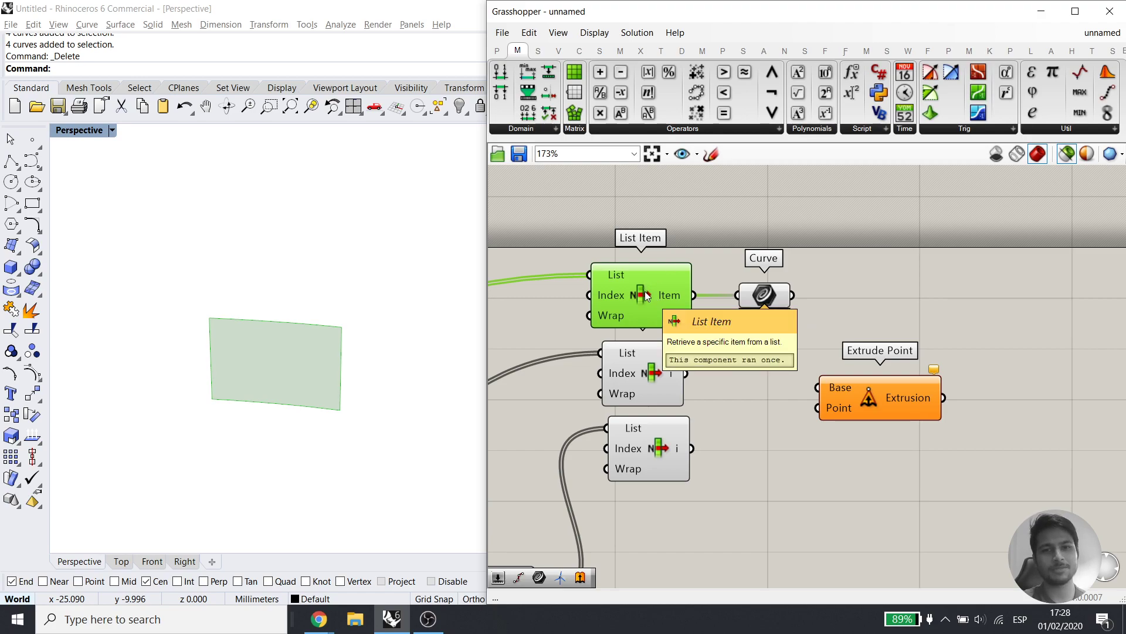
{"action": "left_click", "coordinate": [763, 295]}
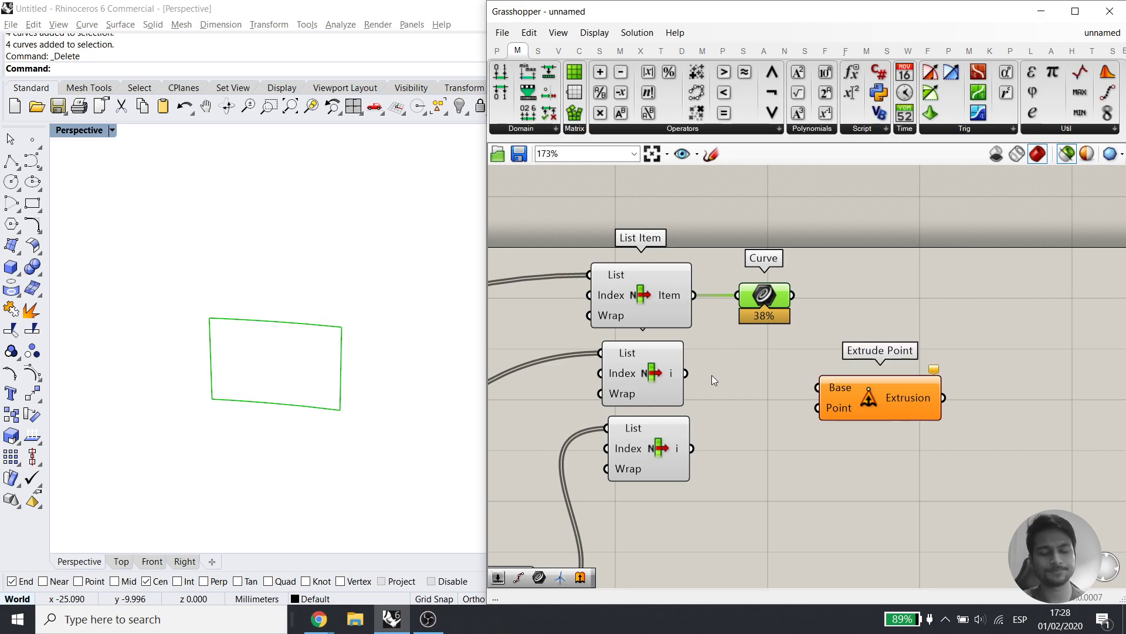
{"action": "left_click", "coordinate": [658, 373]}
{"action": "left_click", "coordinate": [642, 298]}
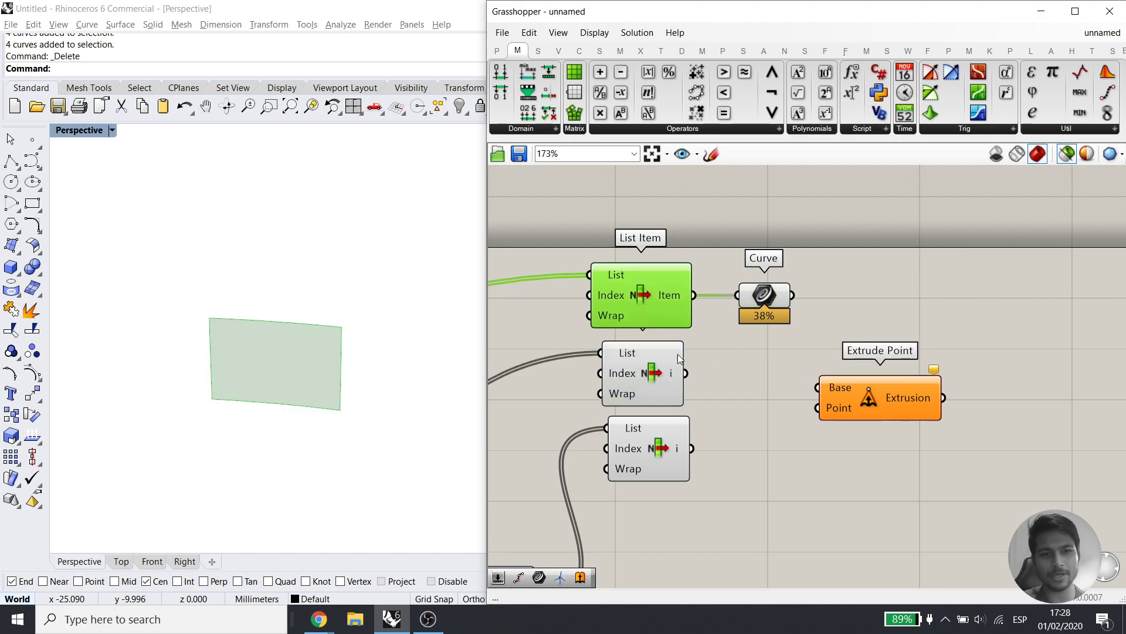
{"action": "left_click", "coordinate": [654, 451], "text": "shift"}
{"action": "right_click_drag", "start_coordinate": [307, 417], "coordinate": [253, 405]}
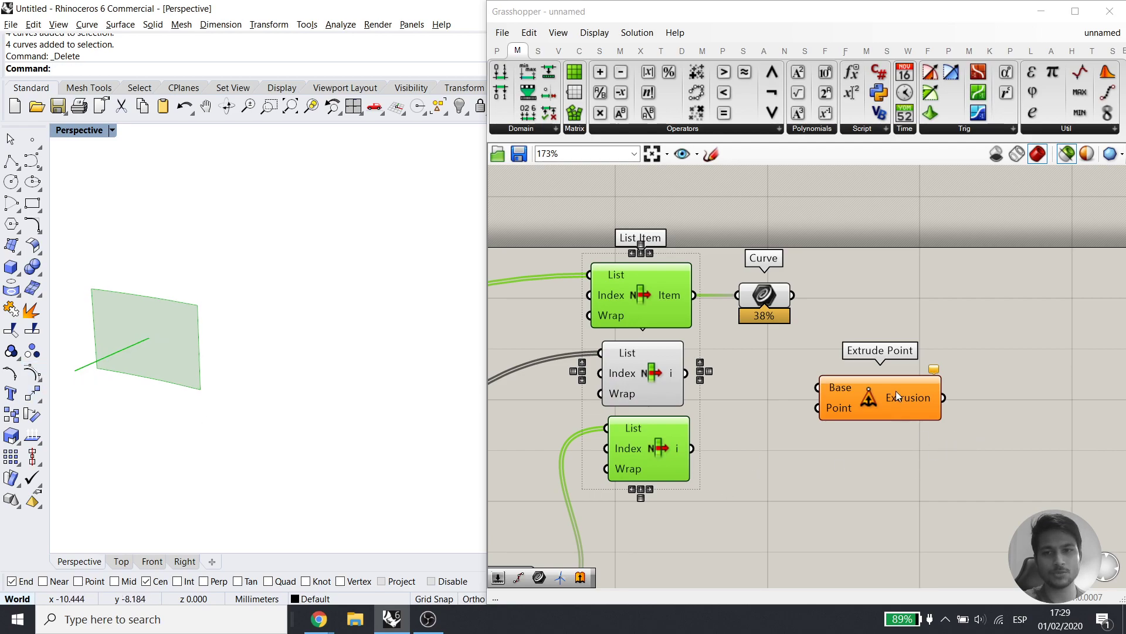
{"action": "left_click_drag", "start_coordinate": [793, 295], "coordinate": [913, 345]}
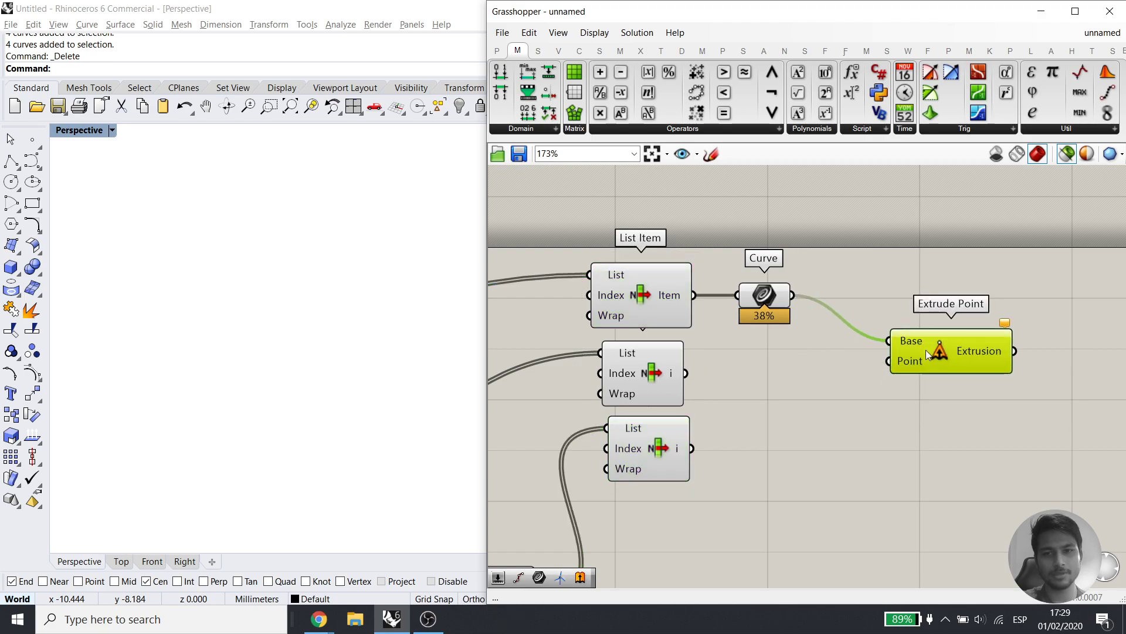
Add an End Points component fed by the third List Item's line
{"action": "left_click", "coordinate": [643, 470]}
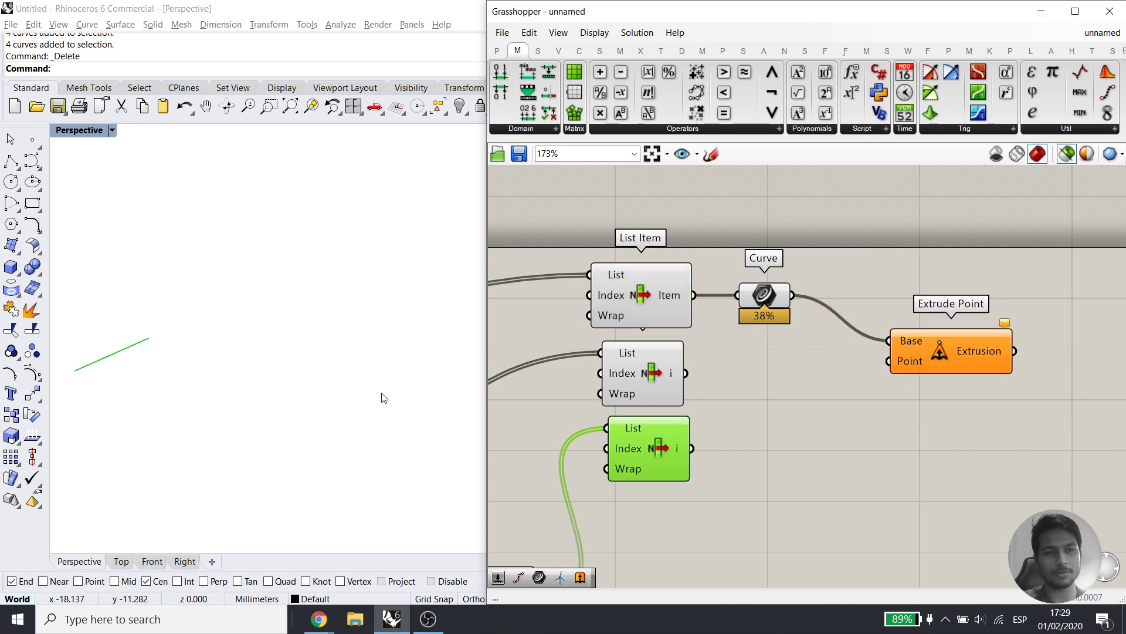
{"action": "left_click", "coordinate": [661, 290], "text": "shift"}
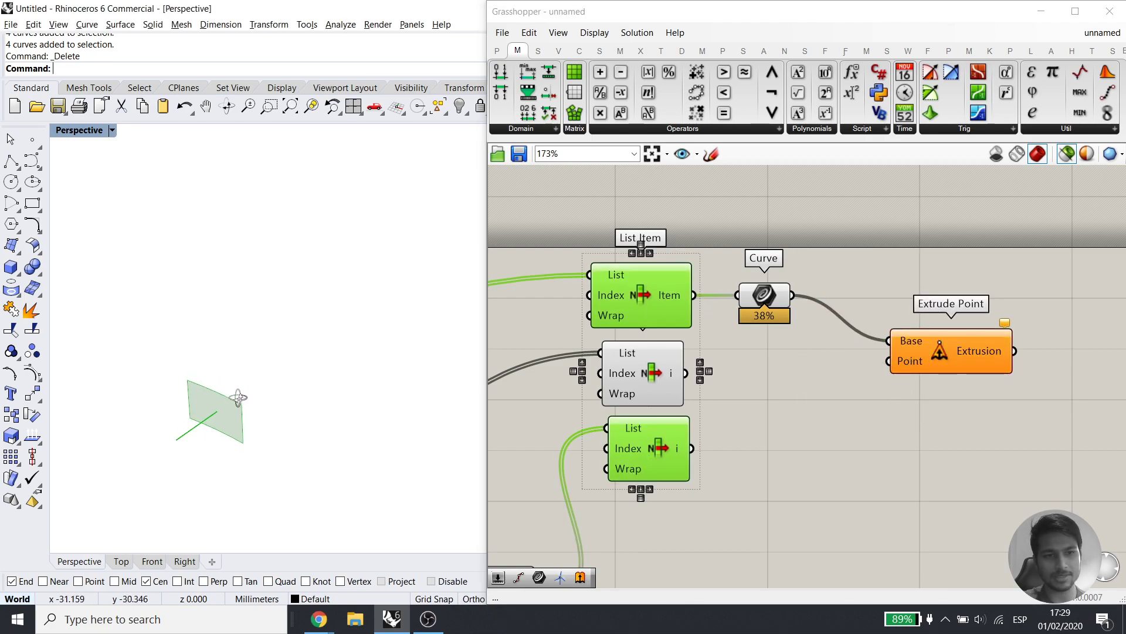
{"action": "double_click", "coordinate": [829, 498]}
{"action": "type", "text": "end"}
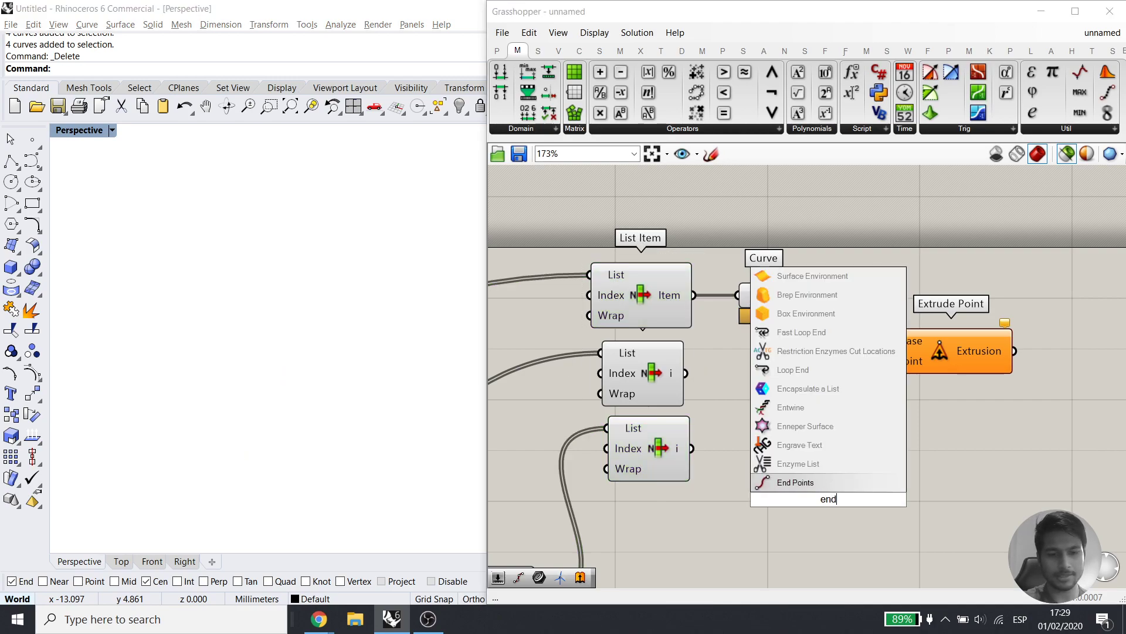
{"action": "left_click", "coordinate": [813, 484]}
{"action": "left_click_drag", "start_coordinate": [807, 494], "coordinate": [777, 499]}
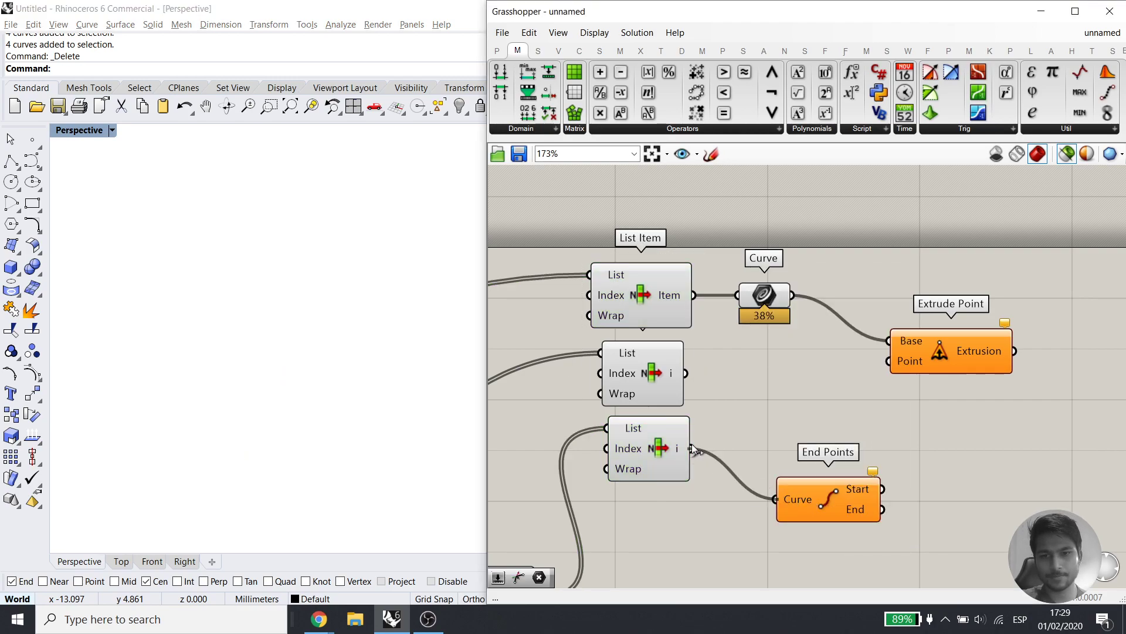
{"action": "left_click", "coordinate": [842, 499], "text": "shift"}
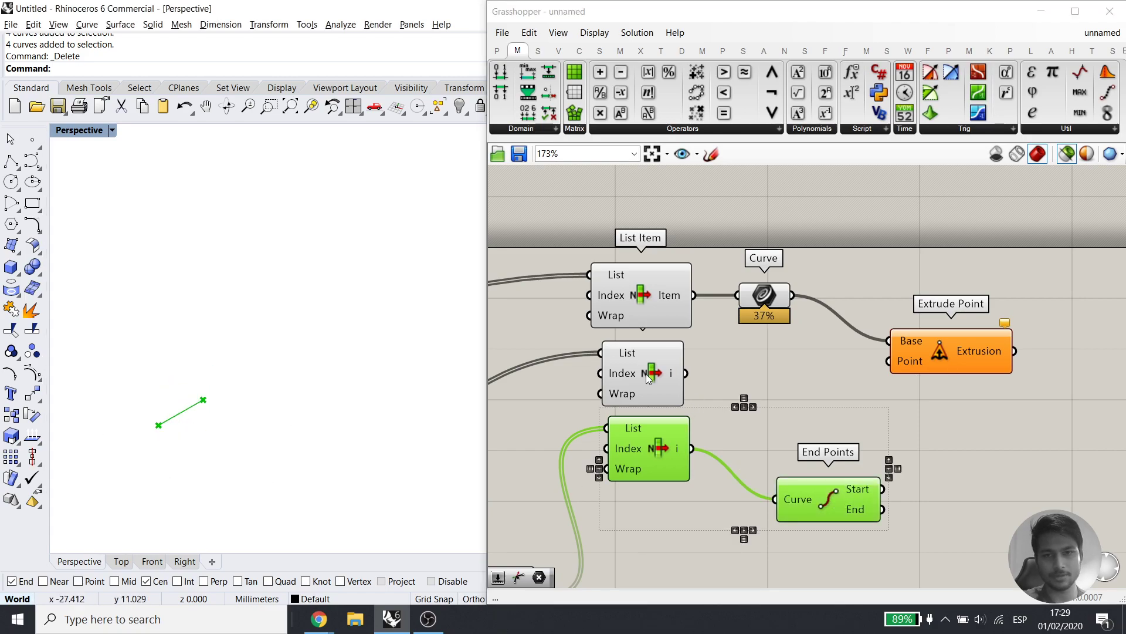
Wire the line's End point into Extrude Point's Point input
{"action": "left_click", "coordinate": [649, 298], "text": "shift"}
{"action": "left_click", "coordinate": [649, 376], "text": "shift"}
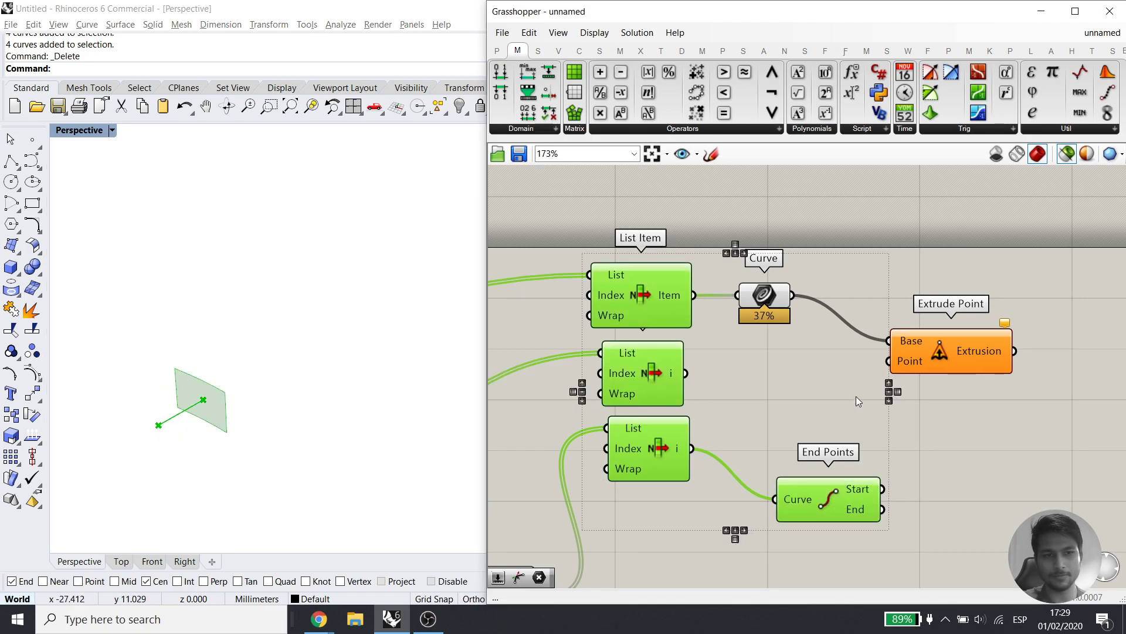
{"action": "left_click", "coordinate": [931, 473]}
{"action": "left_click", "coordinate": [846, 510]}
{"action": "left_click_drag", "start_coordinate": [882, 509], "coordinate": [889, 361]}
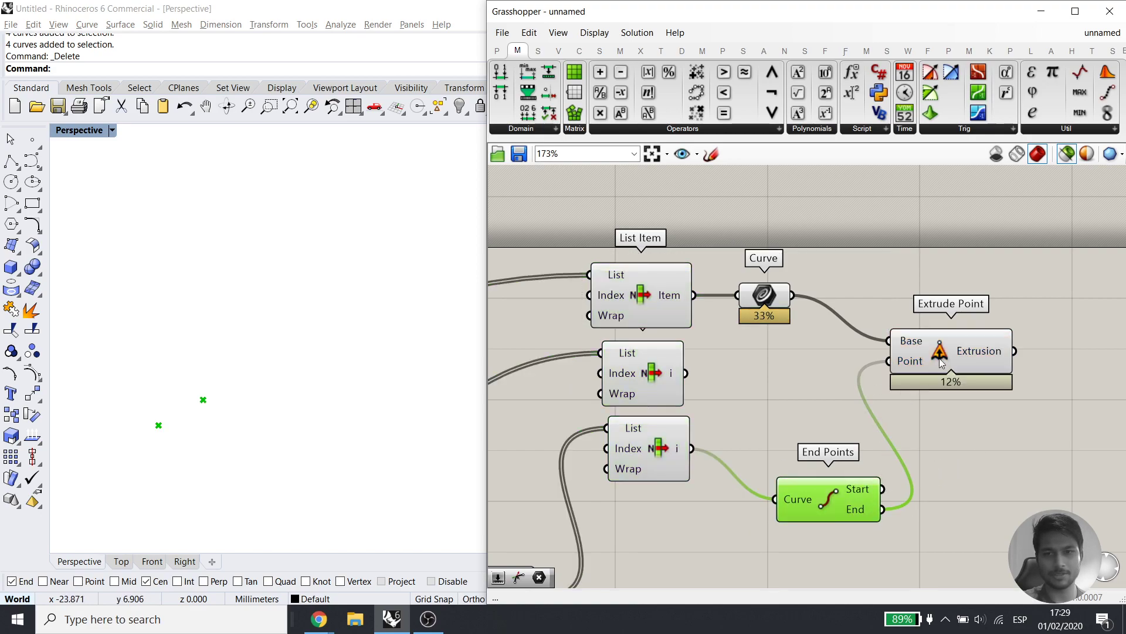
{"action": "left_click", "coordinate": [978, 352]}
Orbit and recentre to inspect the pyramid extruded from the test panel
{"action": "right_click_drag", "start_coordinate": [269, 406], "coordinate": [282, 346]}
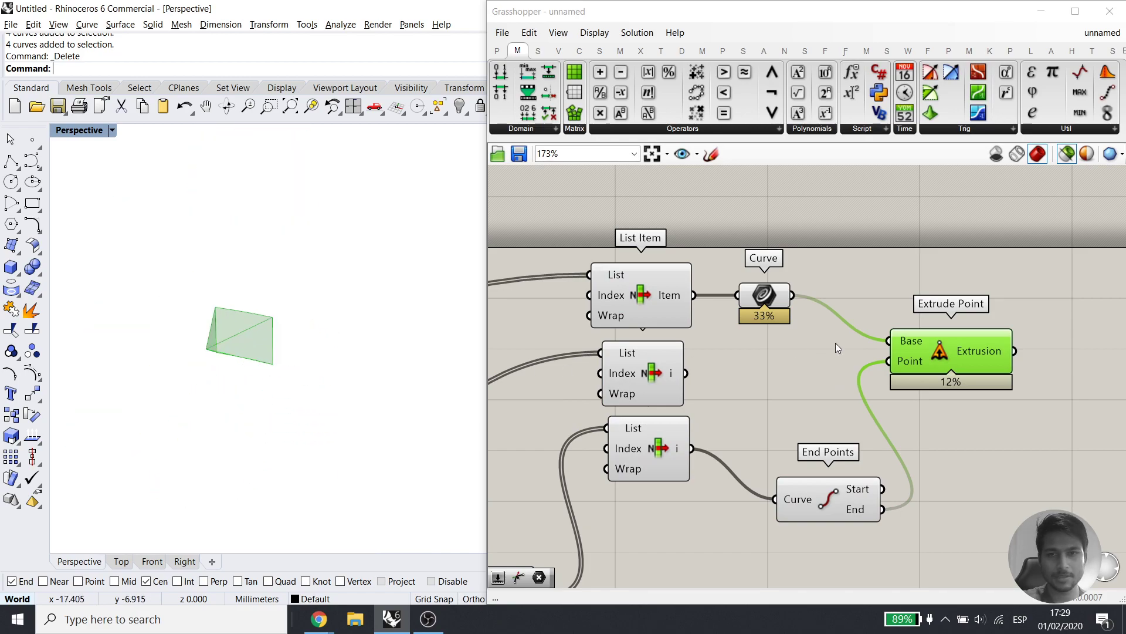
{"action": "scroll", "coordinate": [835, 343], "scroll_direction": "down", "scroll_amount": 3}
{"action": "right_click_drag", "start_coordinate": [835, 342], "coordinate": [882, 305]}
{"action": "scroll", "coordinate": [805, 380], "scroll_direction": "down", "scroll_amount": 2}
{"action": "right_click_drag", "start_coordinate": [806, 380], "coordinate": [913, 358]}
{"action": "right_click_drag", "start_coordinate": [755, 387], "coordinate": [721, 397]}
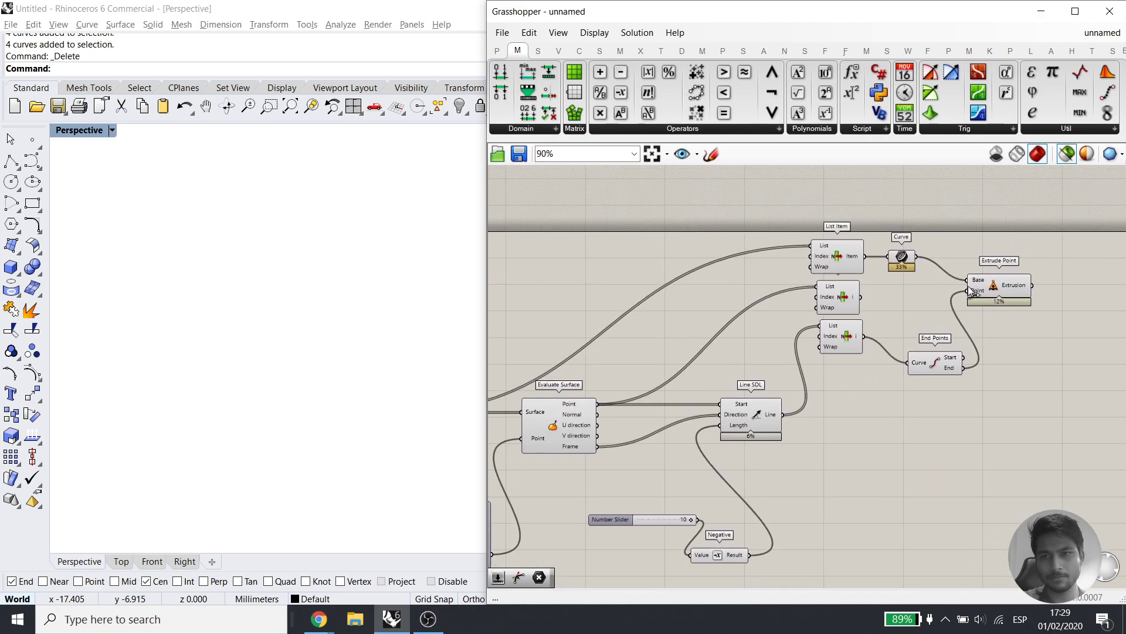
{"action": "left_click", "coordinate": [990, 285]}
{"action": "left_click_drag", "start_coordinate": [782, 415], "coordinate": [856, 390]}
Disable Extrude Point and delete the three test List Item components
{"action": "middle_click", "coordinate": [996, 285]}
{"action": "scroll", "coordinate": [1047, 282], "scroll_direction": "up", "scroll_amount": 1}
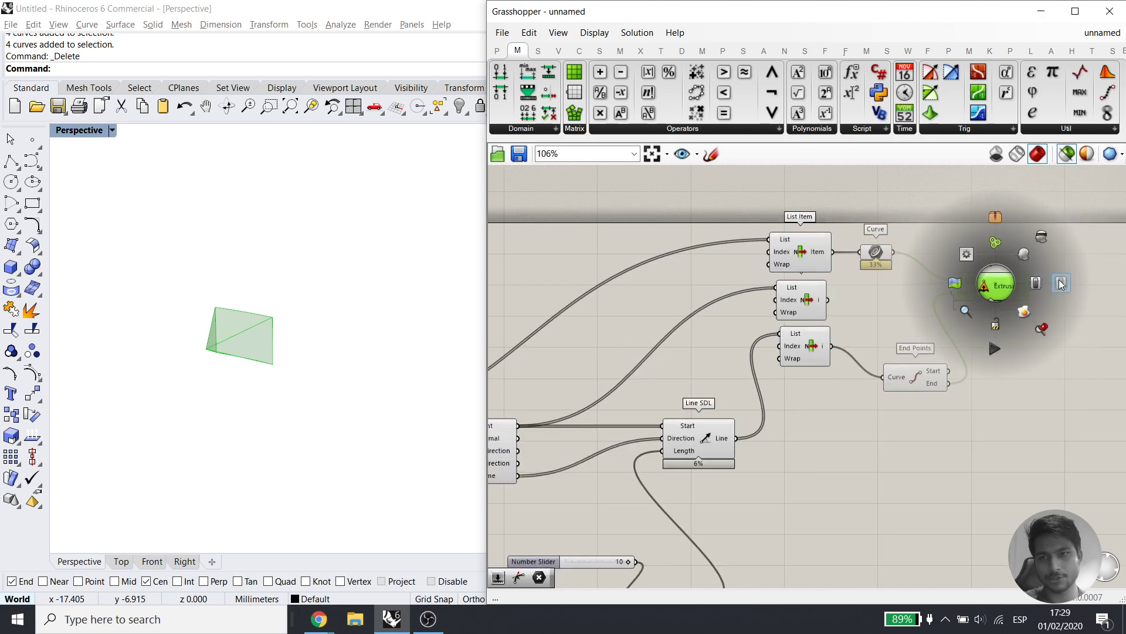
{"action": "scroll", "coordinate": [1050, 283], "scroll_direction": "down", "scroll_amount": 1}
{"action": "left_click", "coordinate": [1042, 283]}
{"action": "left_click_drag", "start_coordinate": [849, 364], "coordinate": [836, 252]}
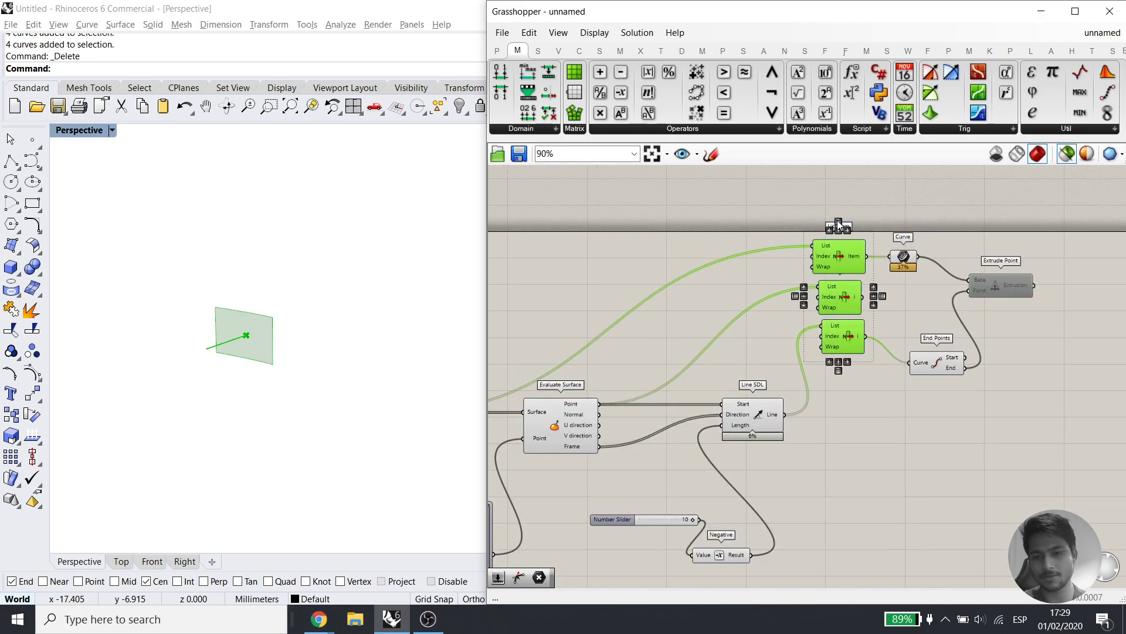
{"action": "key", "text": "Delete"}
{"action": "right_click_drag", "start_coordinate": [771, 358], "coordinate": [798, 318]}
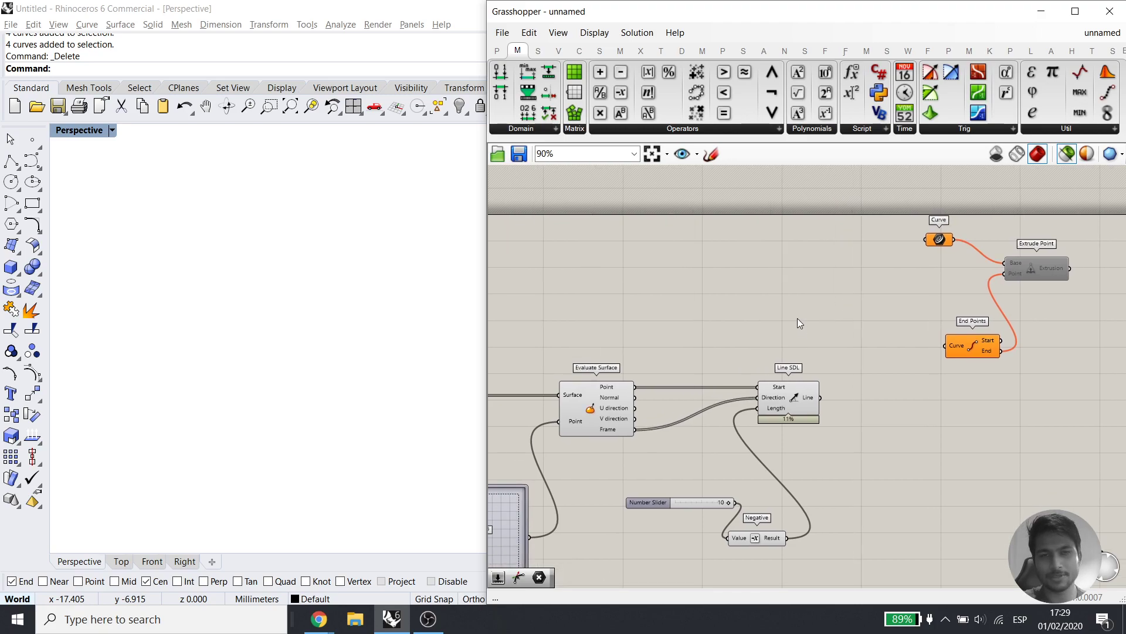
Save the definition as 'loft'
{"action": "key", "text": "ctrl+s"}
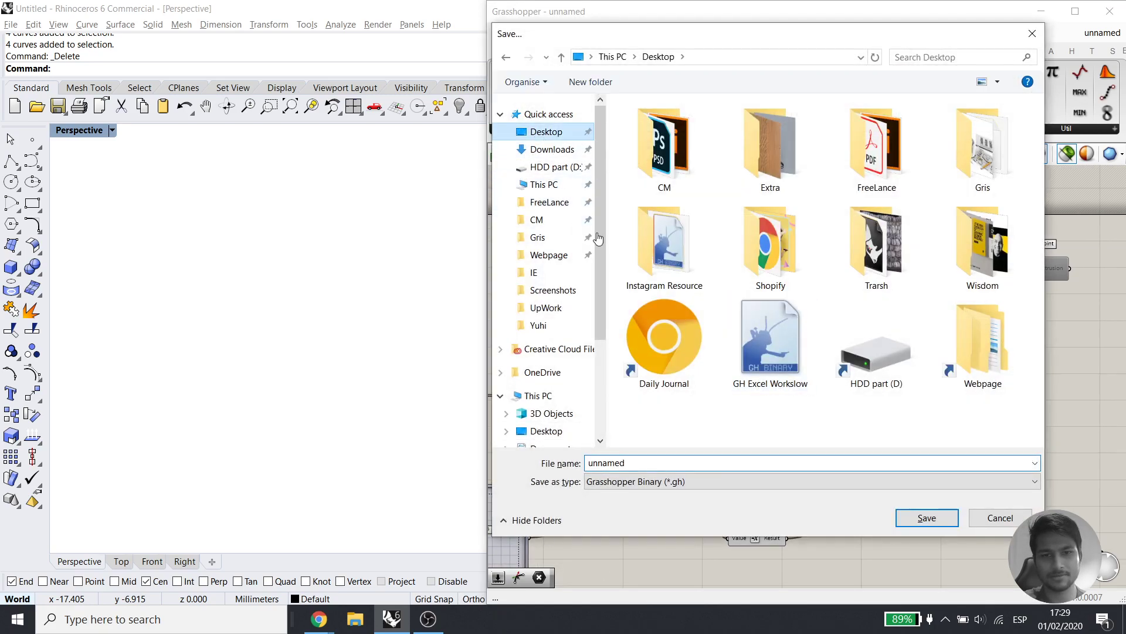
{"action": "type", "text": "loft"}
{"action": "key", "text": "Return"}
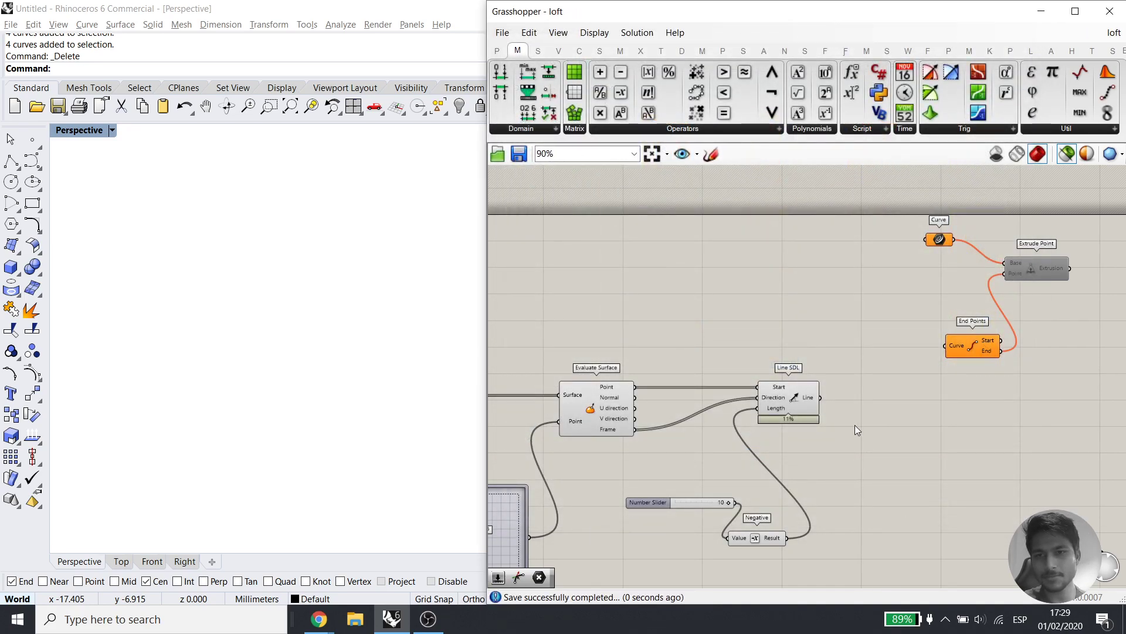
Feed all Line SDL lines into End Points and all Isotrim panels into Curve
{"action": "left_click_drag", "start_coordinate": [939, 351], "coordinate": [942, 350]}
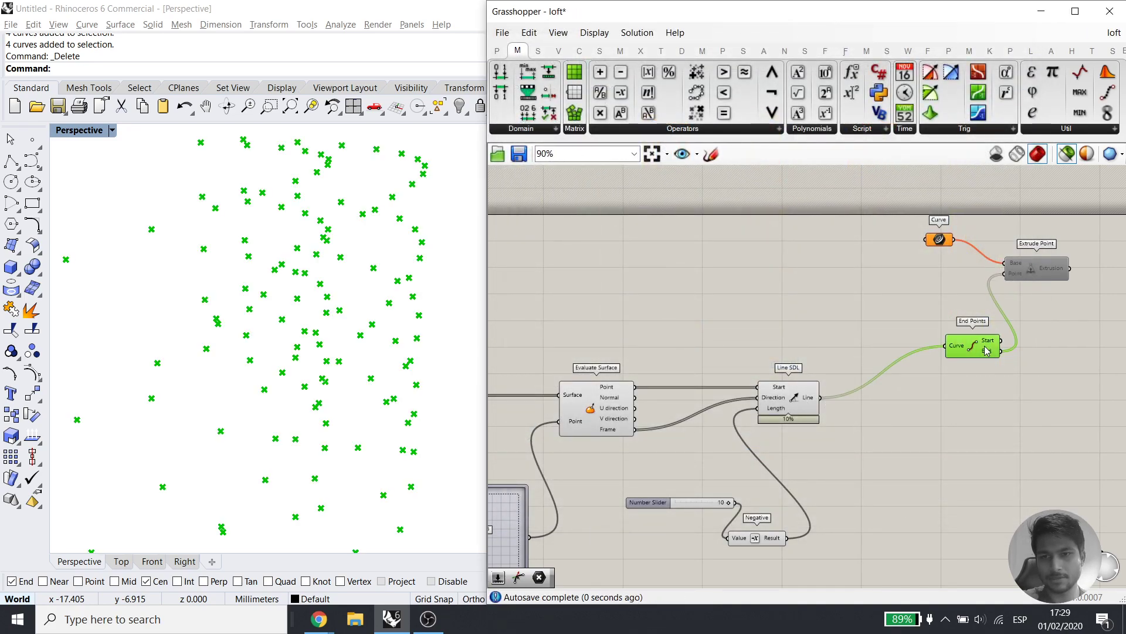
{"action": "scroll", "coordinate": [405, 352], "scroll_direction": "down", "scroll_amount": 7}
{"action": "right_click_drag", "start_coordinate": [359, 352], "coordinate": [305, 391]}
{"action": "left_click_drag", "start_coordinate": [936, 235], "coordinate": [860, 262]}
{"action": "right_click_drag", "start_coordinate": [557, 354], "coordinate": [740, 345]}
{"action": "left_click_drag", "start_coordinate": [624, 387], "coordinate": [1034, 258]}
Re-enable Extrude Point to preview pyramids across every panel of the wavy wall
{"action": "right_click_drag", "start_coordinate": [1037, 304], "coordinate": [769, 314]}
{"action": "left_click", "coordinate": [765, 271]}
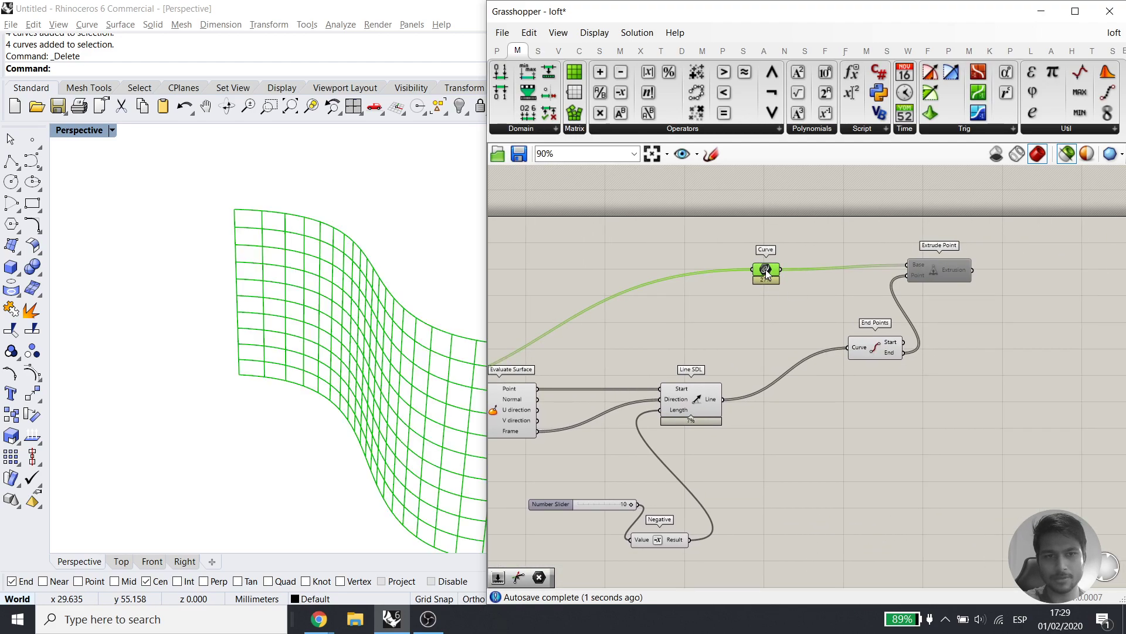
{"action": "left_click", "coordinate": [879, 350], "text": "shift"}
{"action": "right_click_drag", "start_coordinate": [352, 282], "coordinate": [246, 246]}
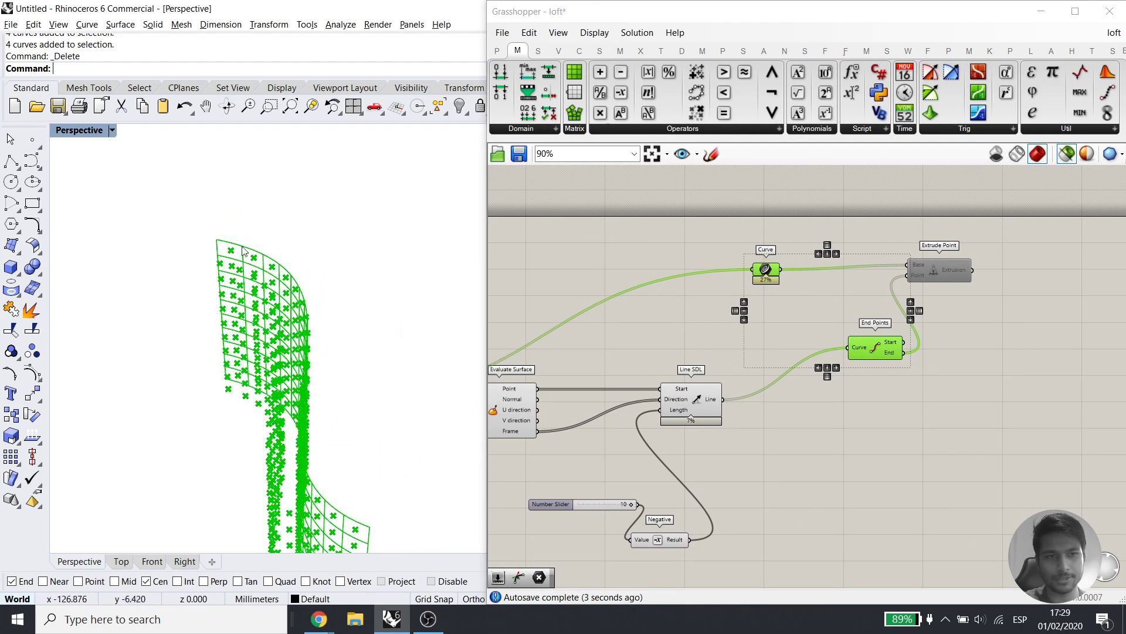
{"action": "scroll", "coordinate": [242, 237], "scroll_direction": "up", "scroll_amount": 6}
{"action": "left_click", "coordinate": [942, 269]}
{"action": "middle_click", "coordinate": [942, 269]}
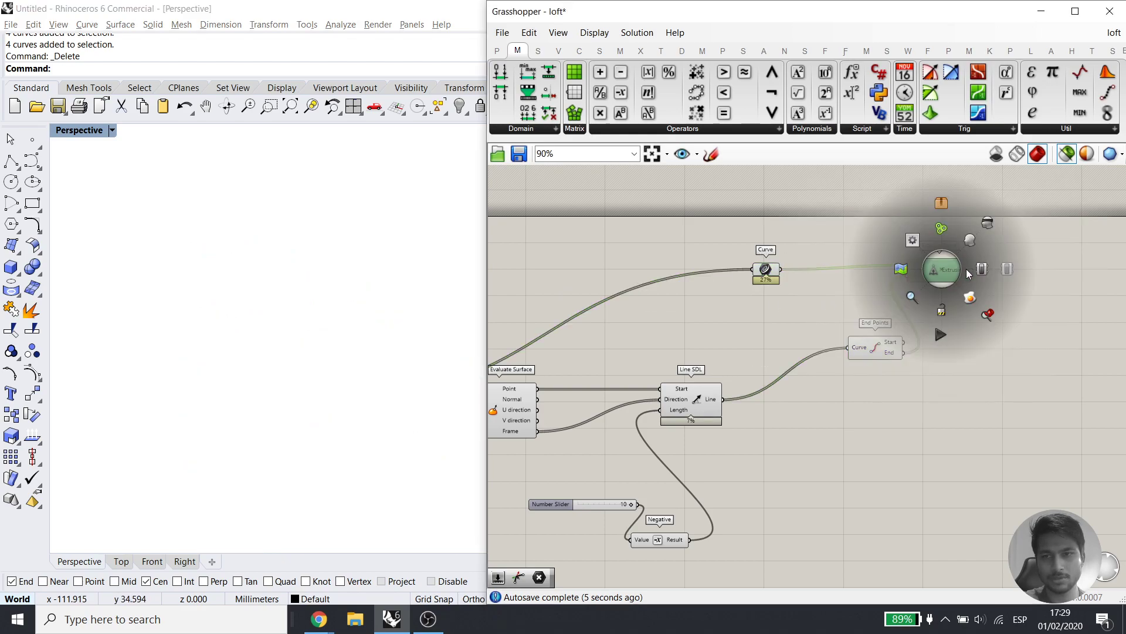
{"action": "left_click", "coordinate": [983, 270]}
{"action": "left_click", "coordinate": [962, 414]}
Hide the supporting components' previews so only the panelled wall shows in the viewport
{"action": "left_click", "coordinate": [1068, 152]}
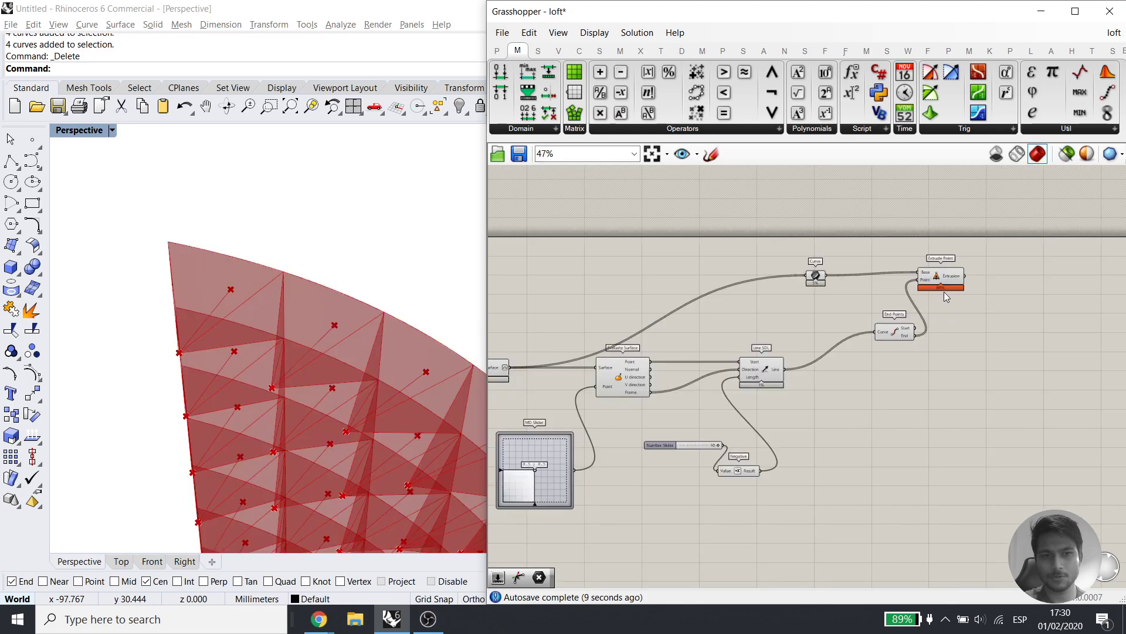
{"action": "scroll", "coordinate": [944, 291], "scroll_direction": "down", "scroll_amount": 4}
{"action": "left_click_drag", "start_coordinate": [912, 434], "coordinate": [499, 265]}
{"action": "middle_click", "coordinate": [664, 253]}
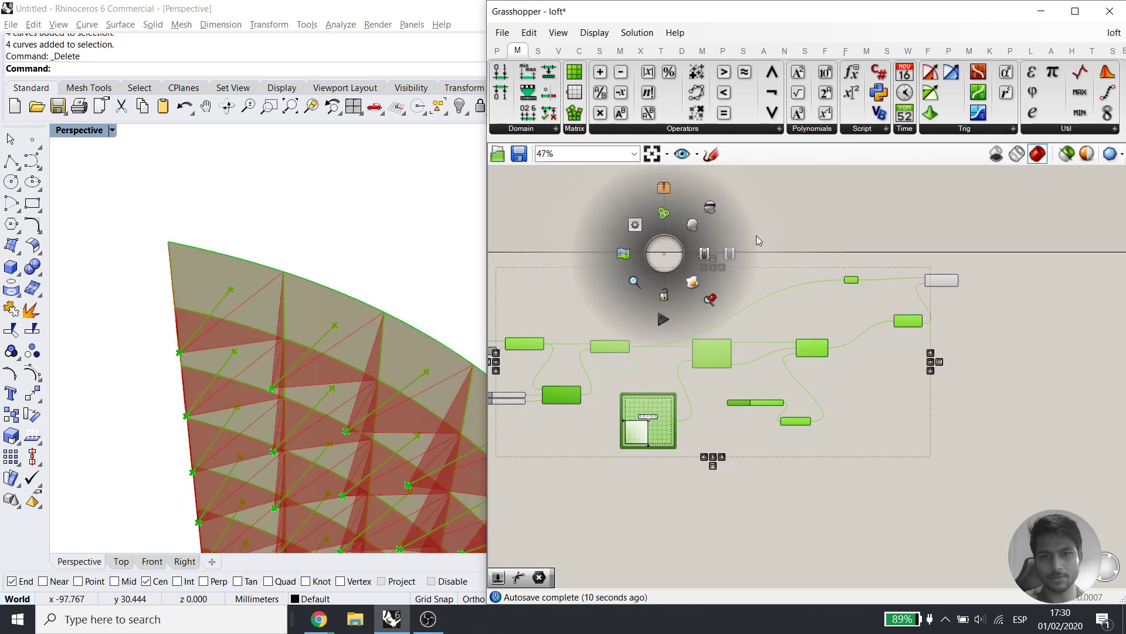
{"action": "left_click", "coordinate": [713, 210]}
{"action": "left_click", "coordinate": [708, 210]}
{"action": "scroll", "coordinate": [351, 252], "scroll_direction": "down", "scroll_amount": 8}
Orbit around the red wavy wall to inspect the pyramid panels
{"action": "right_click_drag", "start_coordinate": [375, 255], "coordinate": [287, 310]}
{"action": "right_click_drag", "start_coordinate": [350, 381], "coordinate": [379, 375]}
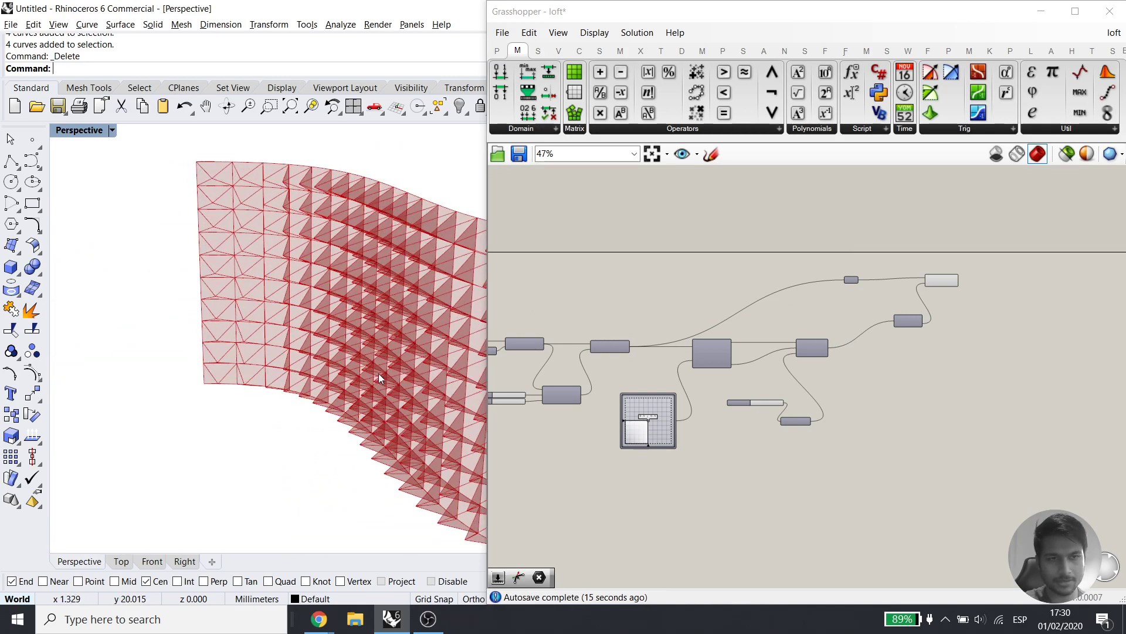
{"action": "scroll", "coordinate": [194, 217], "scroll_direction": "up", "scroll_amount": 6}
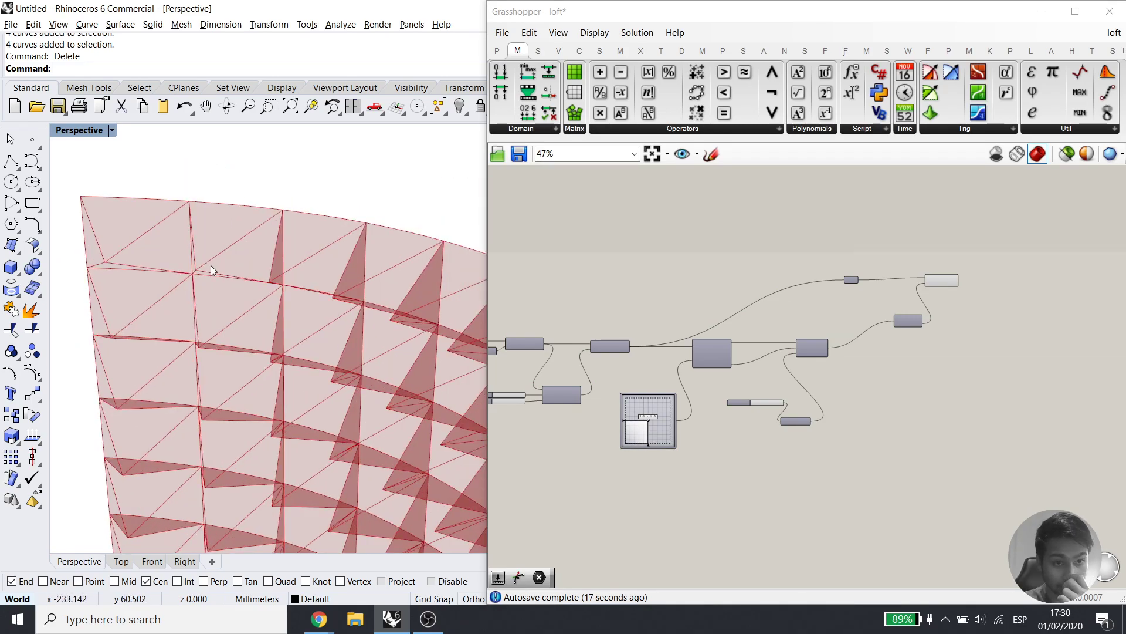
{"action": "scroll", "coordinate": [280, 318], "scroll_direction": "down", "scroll_amount": 4}
{"action": "mouse_move", "coordinate": [285, 281]}
{"action": "right_mouse_down"}
{"action": "mouse_move", "coordinate": [287, 367]}
{"action": "mouse_move", "coordinate": [333, 392]}
{"action": "mouse_move", "coordinate": [305, 397]}
{"action": "right_mouse_up"}
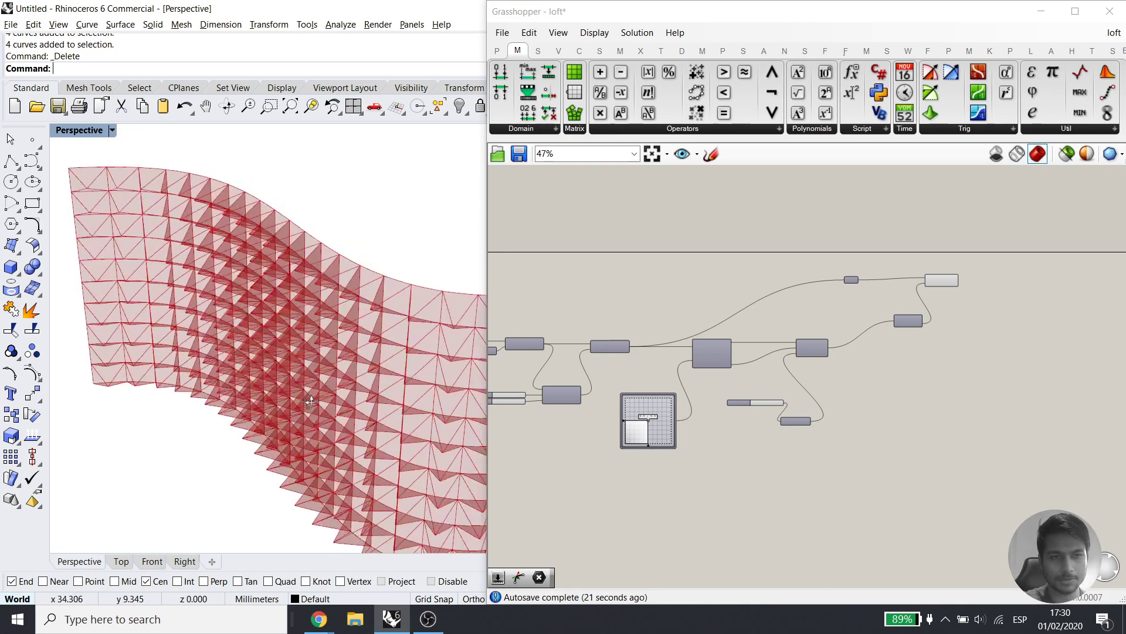
{"action": "scroll", "coordinate": [990, 305], "scroll_direction": "up", "scroll_amount": 4}
{"action": "right_click_drag", "start_coordinate": [558, 495], "coordinate": [839, 416]}
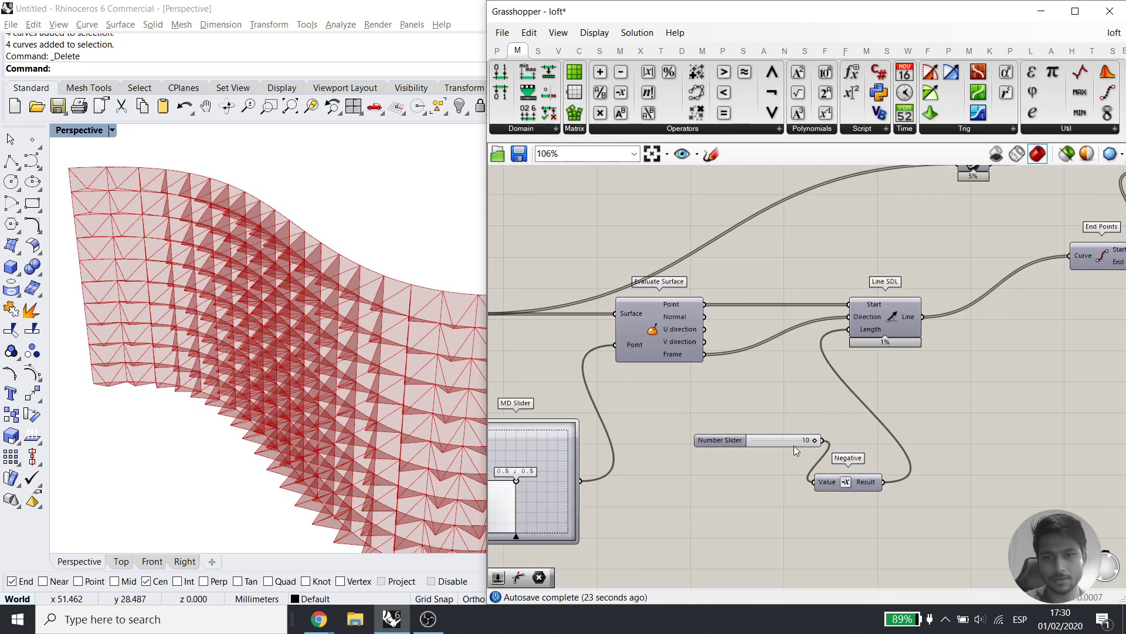
Look over the definition from its start, selecting Extrude, Isotrim and Divide Domain² in turn
{"action": "left_click_drag", "start_coordinate": [755, 434], "coordinate": [846, 435]}
{"action": "scroll", "coordinate": [797, 385], "scroll_direction": "down", "scroll_amount": 5}
{"action": "right_click_drag", "start_coordinate": [732, 403], "coordinate": [832, 399]}
{"action": "scroll", "coordinate": [830, 398], "scroll_direction": "up", "scroll_amount": 2}
{"action": "right_click_drag", "start_coordinate": [752, 392], "coordinate": [855, 394]}
{"action": "scroll", "coordinate": [701, 368], "scroll_direction": "up", "scroll_amount": 3}
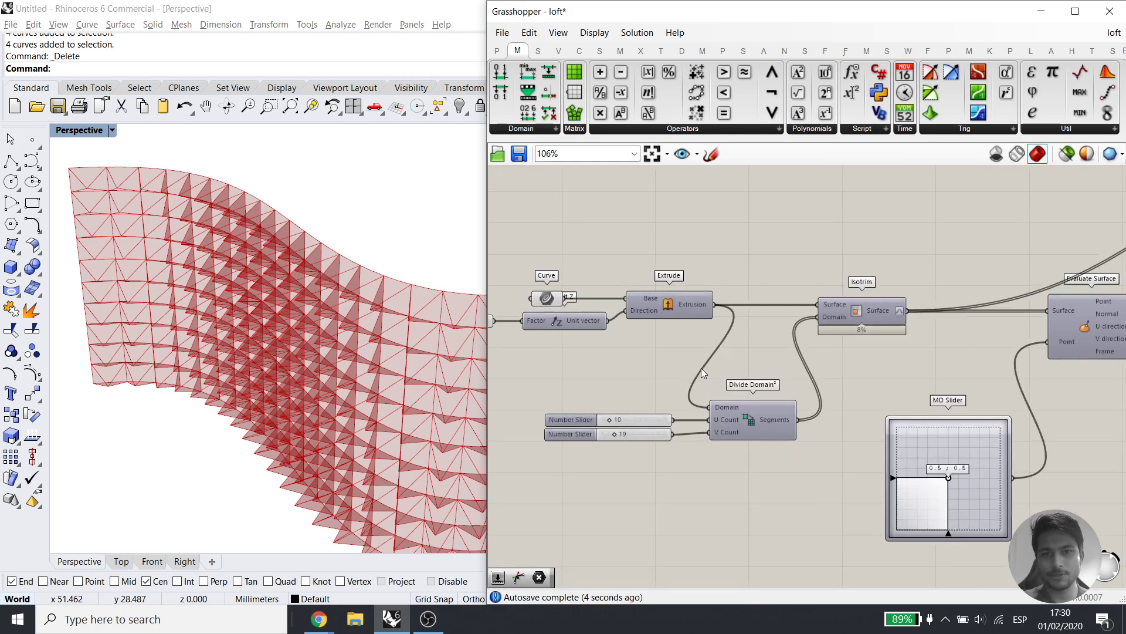
{"action": "left_click_drag", "start_coordinate": [616, 278], "coordinate": [556, 329]}
{"action": "left_click_drag", "start_coordinate": [751, 270], "coordinate": [690, 356]}
{"action": "right_click_drag", "start_coordinate": [847, 390], "coordinate": [648, 364]}
{"action": "left_click", "coordinate": [727, 279]}
{"action": "left_click", "coordinate": [616, 379], "text": "shift"}
{"action": "left_click", "coordinate": [704, 324]}
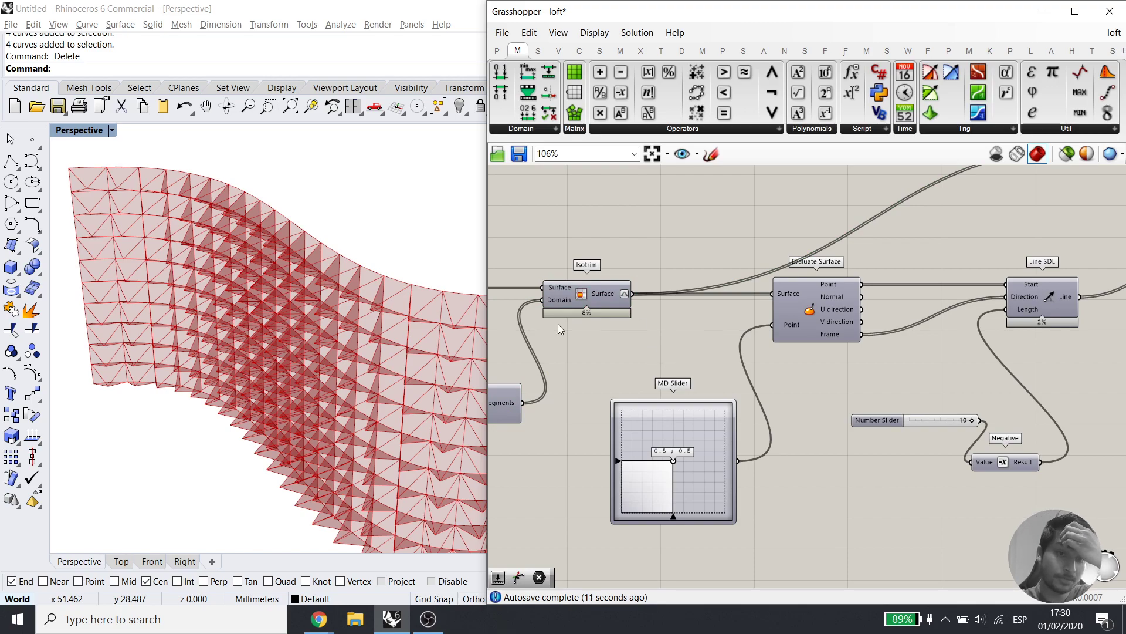
Confirm Isotrim's 190 surfaces and locate Isotrim in the Surface > Util panel
{"action": "right_click_drag", "start_coordinate": [375, 334], "coordinate": [132, 344]}
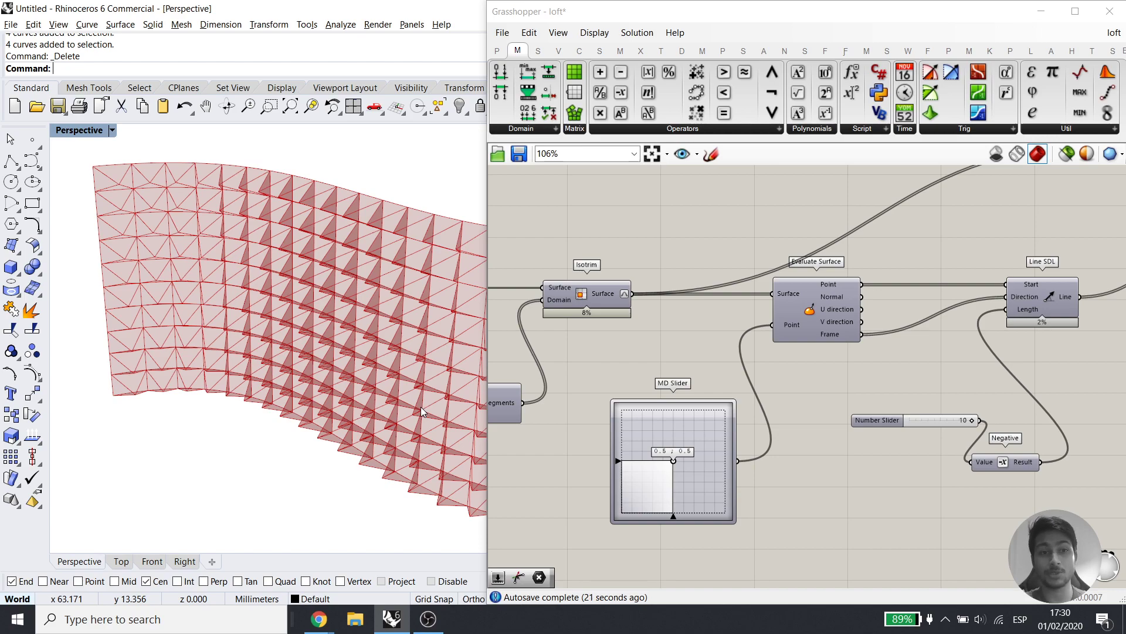
{"action": "right_click_drag", "start_coordinate": [640, 367], "coordinate": [719, 382]}
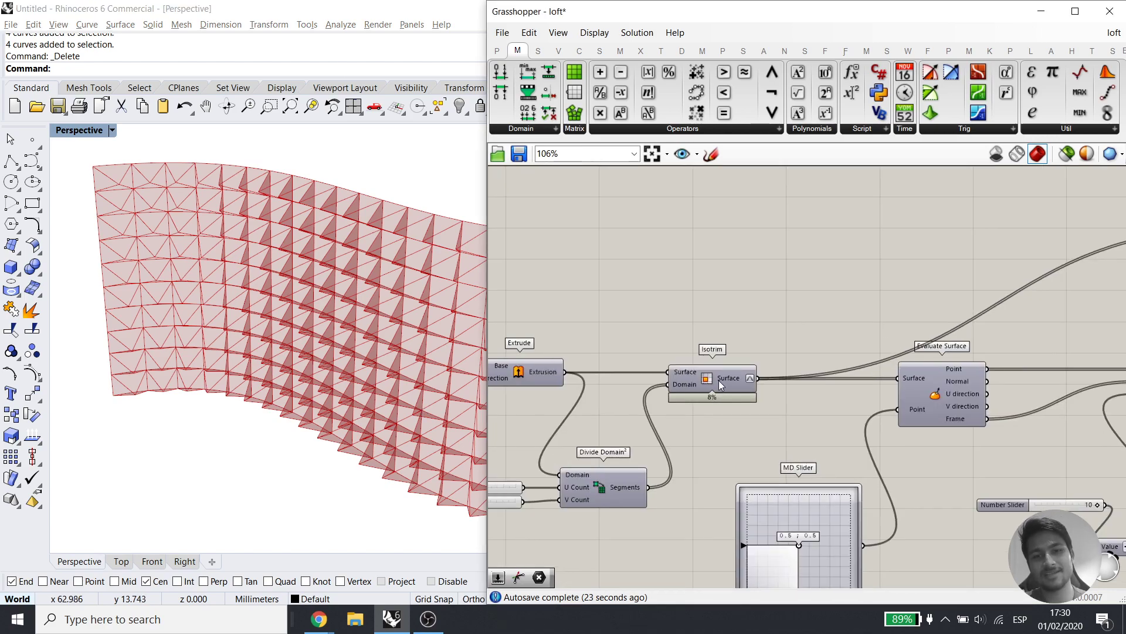
{"action": "mouse_move", "coordinate": [719, 379]}
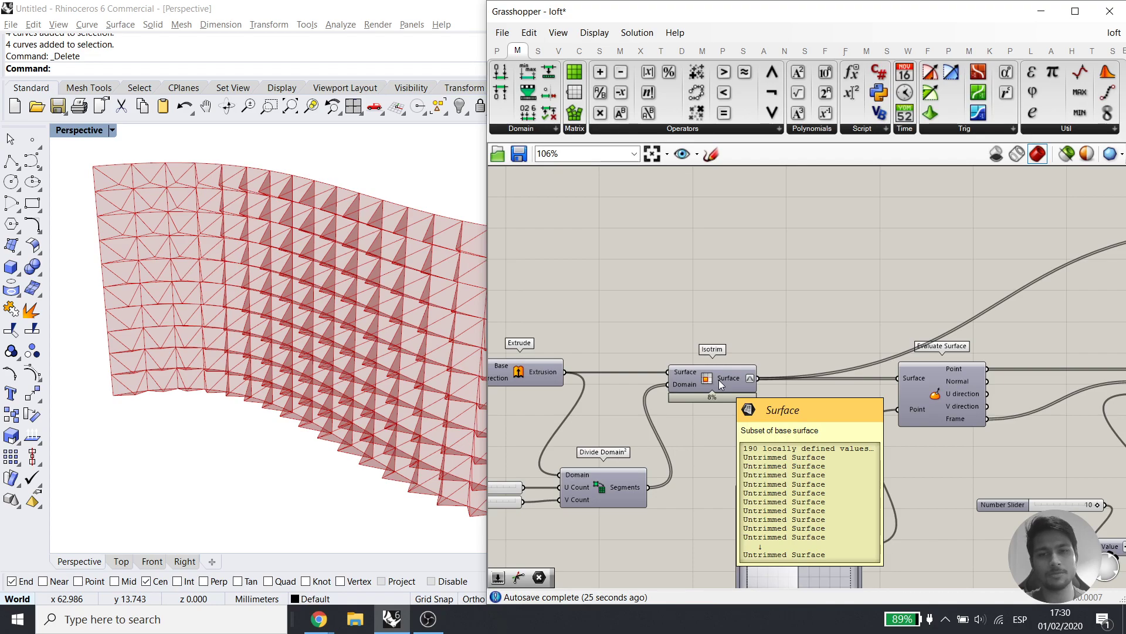
{"action": "left_click", "coordinate": [719, 379], "text": "ctrl+alt"}
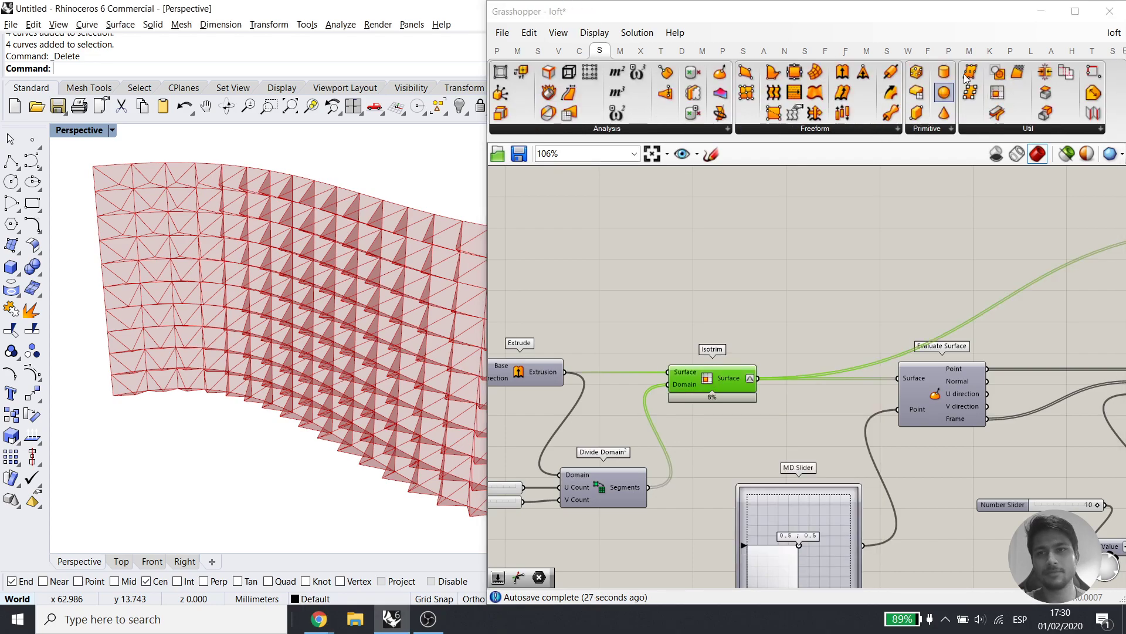
{"action": "left_click", "coordinate": [980, 129]}
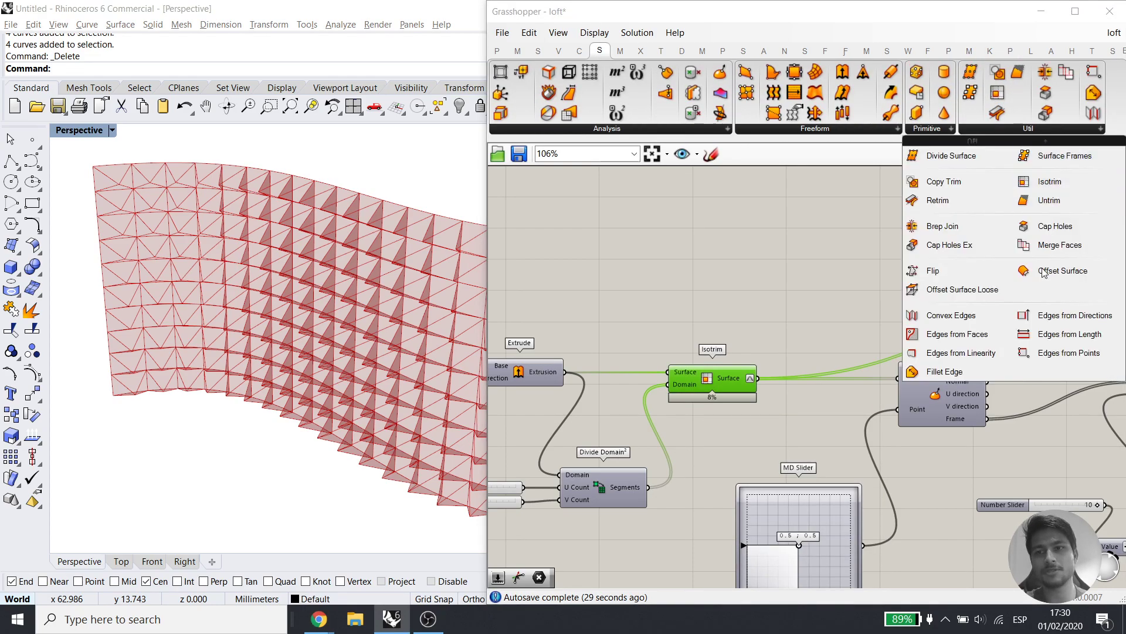
{"action": "left_click", "coordinate": [749, 273]}
Zoom the canvas out to 40% to frame the whole definition
{"action": "scroll", "coordinate": [749, 273], "scroll_direction": "down", "scroll_amount": 5}
{"action": "right_click_drag", "start_coordinate": [866, 327], "coordinate": [887, 292]}
{"action": "left_click", "coordinate": [1031, 51]}
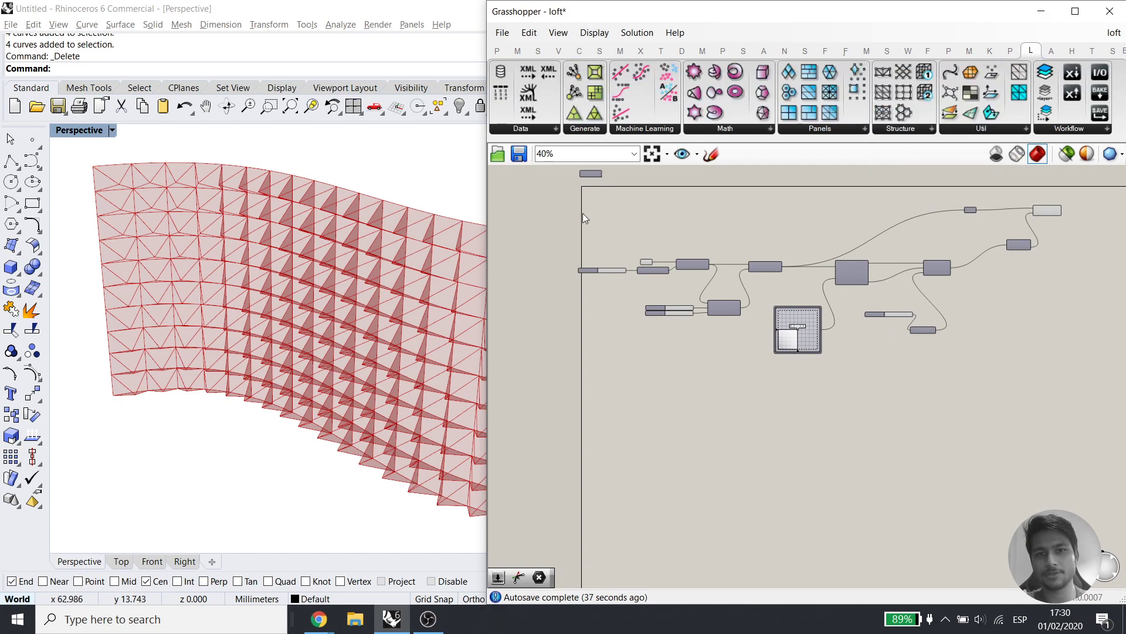
Copy and paste the entire definition, placing the duplicate below the original
{"action": "left_click_drag", "start_coordinate": [1082, 378], "coordinate": [550, 185]}
{"action": "key", "text": "ctrl+c"}
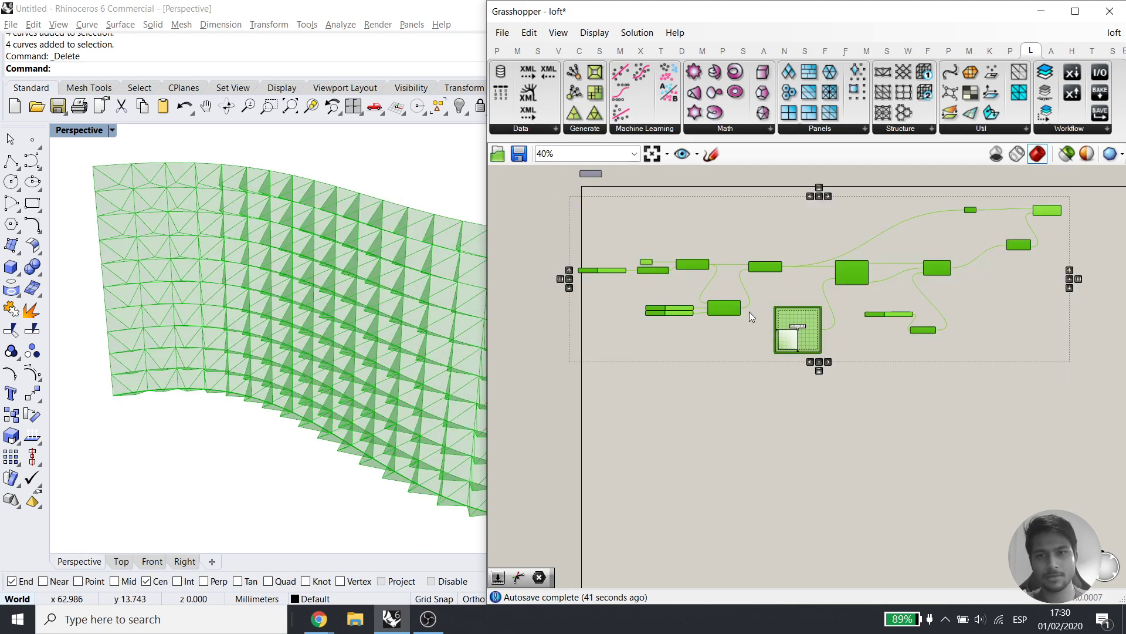
{"action": "key", "text": "ctrl+v"}
{"action": "left_click_drag", "start_coordinate": [765, 270], "coordinate": [770, 464]}
Turn off the preview of the original upper definition
{"action": "left_click_drag", "start_coordinate": [1081, 382], "coordinate": [563, 195]}
{"action": "middle_click", "coordinate": [771, 261]}
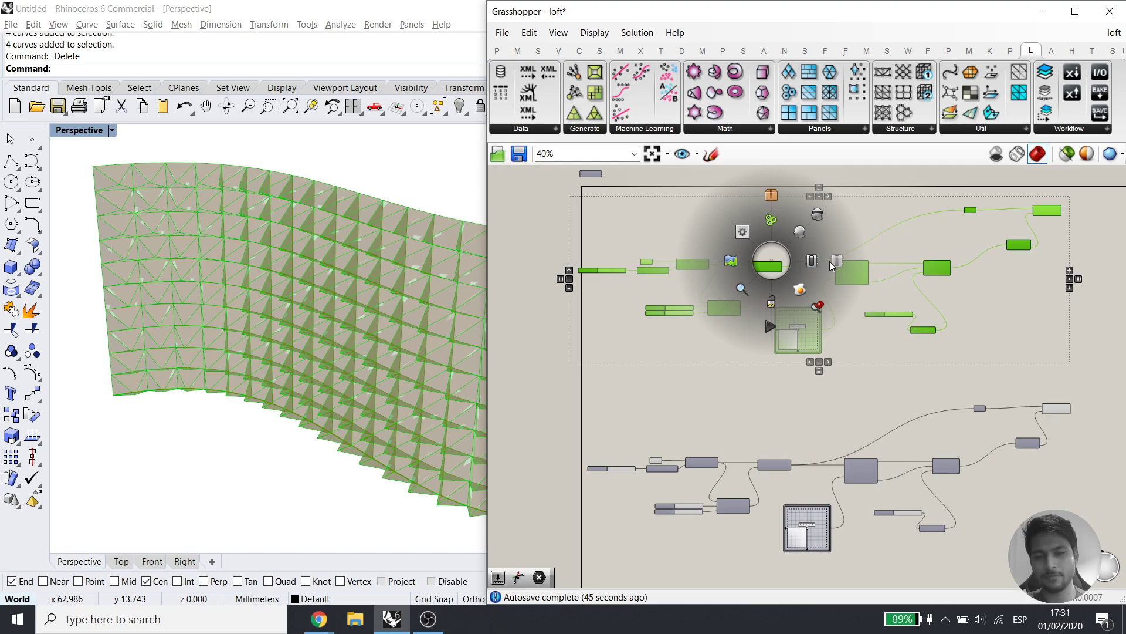
{"action": "left_click", "coordinate": [741, 386]}
Delete the copy's sliders, Divide Domain² and panelling components, keeping Curve, Unit vector and Extrude
{"action": "scroll", "coordinate": [716, 403], "scroll_direction": "up", "scroll_amount": 4}
{"action": "left_click_drag", "start_coordinate": [742, 452], "coordinate": [618, 380]}
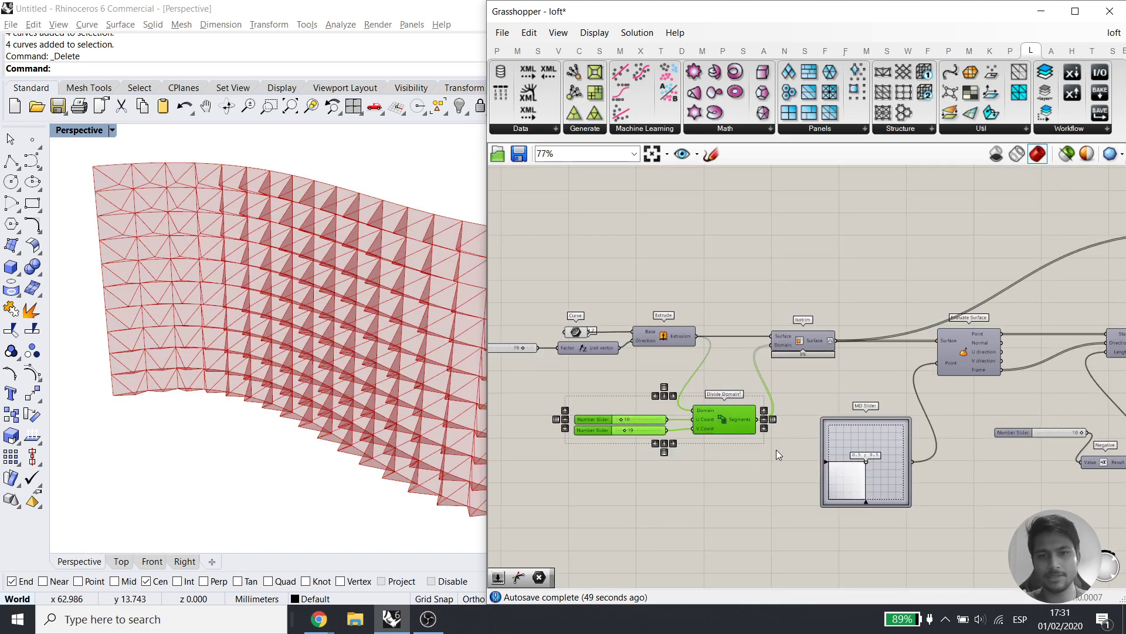
{"action": "right_click_drag", "start_coordinate": [849, 471], "coordinate": [699, 430]}
{"action": "scroll", "coordinate": [699, 430], "scroll_direction": "down", "scroll_amount": 3}
{"action": "left_click_drag", "start_coordinate": [990, 493], "coordinate": [618, 268], "text": "shift"}
{"action": "key", "text": "Delete"}
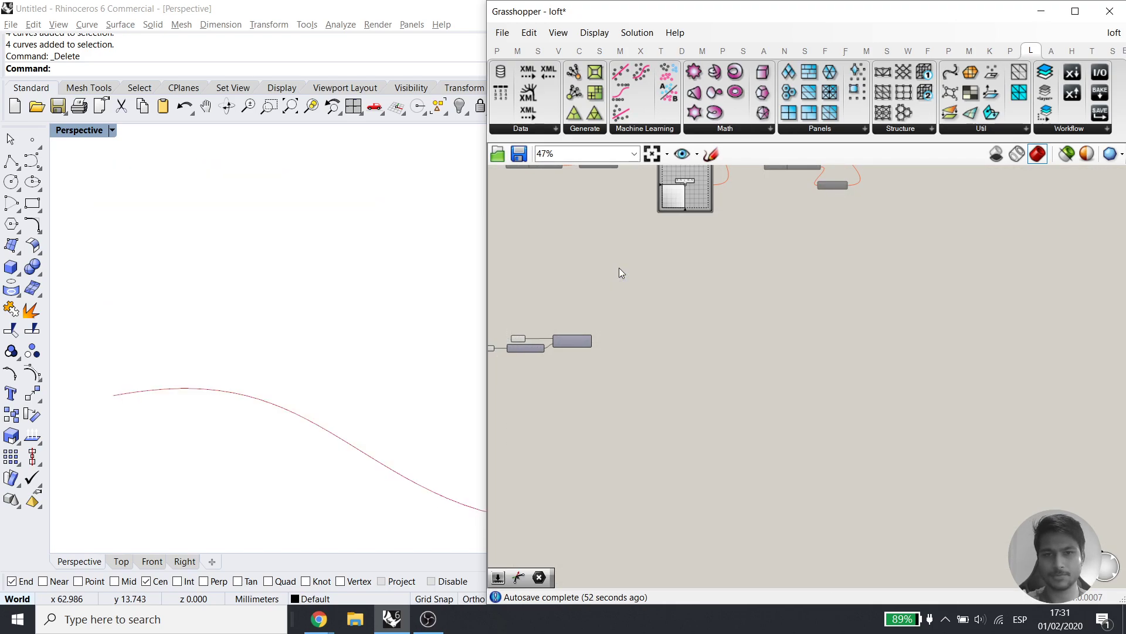
{"action": "scroll", "coordinate": [701, 337], "scroll_direction": "up", "scroll_amount": 1}
Enable Extrude's preview to show the copy's plain extruded wavy surface
{"action": "scroll", "coordinate": [700, 337], "scroll_direction": "up", "scroll_amount": 4}
{"action": "left_click", "coordinate": [726, 312]}
{"action": "middle_click", "coordinate": [730, 307]}
{"action": "left_click", "coordinate": [761, 280]}
{"action": "scroll", "coordinate": [339, 358], "scroll_direction": "down", "scroll_amount": 2}
{"action": "scroll", "coordinate": [339, 359], "scroll_direction": "down", "scroll_amount": 1}
{"action": "left_click", "coordinate": [305, 427]}
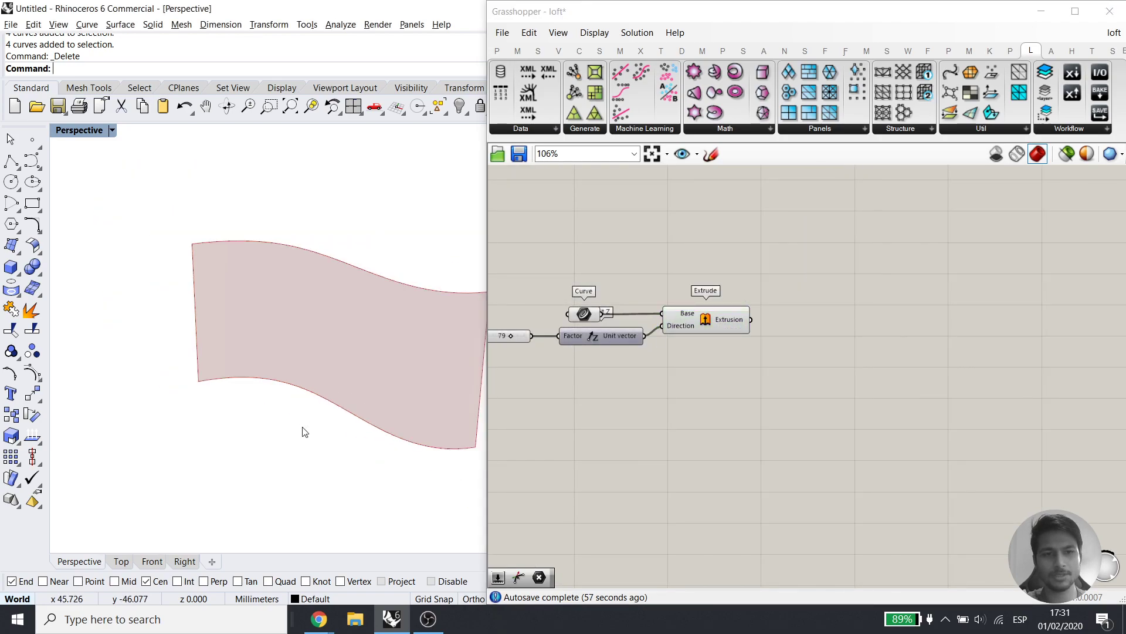
{"action": "right_click_drag", "start_coordinate": [397, 424], "coordinate": [335, 452], "text": "shift"}
Turn off the preview of the Curve and Unit Z components
{"action": "left_click_drag", "start_coordinate": [612, 391], "coordinate": [546, 290]}
{"action": "middle_click", "coordinate": [633, 269]}
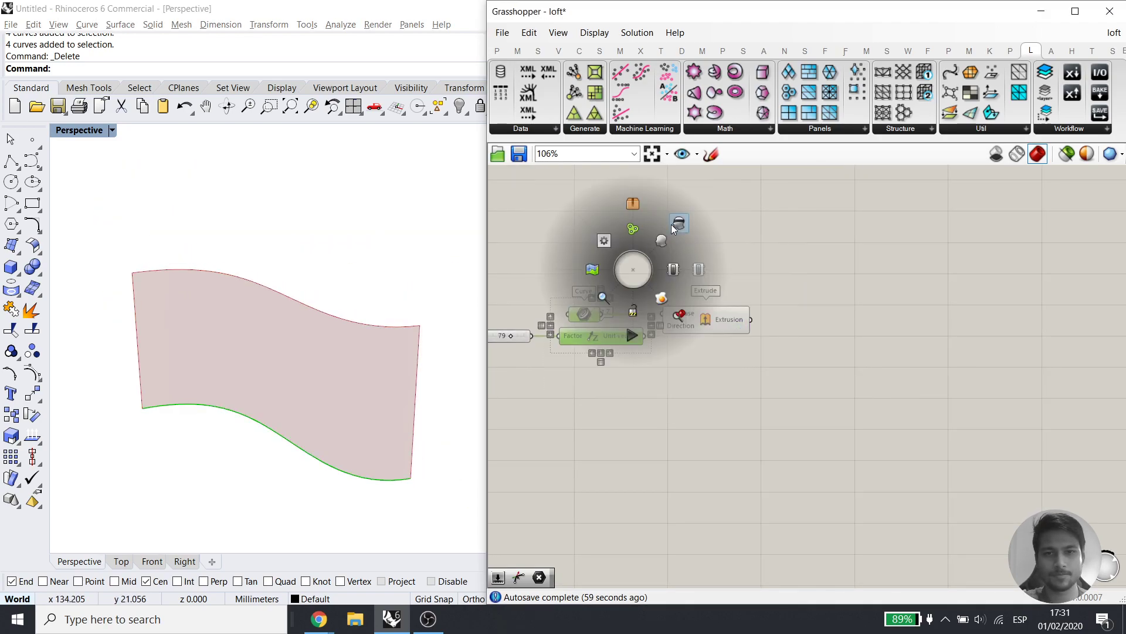
{"action": "left_click", "coordinate": [690, 215]}
{"action": "right_click_drag", "start_coordinate": [707, 322], "coordinate": [798, 327]}
{"action": "scroll", "coordinate": [799, 330], "scroll_direction": "up", "scroll_amount": 2}
{"action": "left_click", "coordinate": [798, 400]}
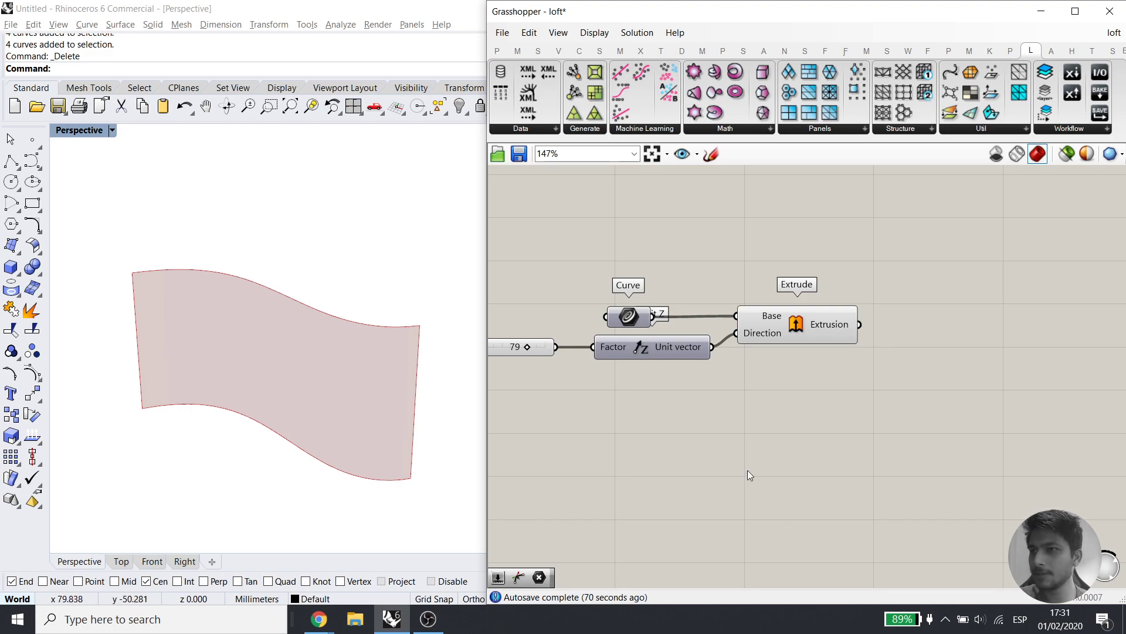
Select the leftover base curve under the surface in Rhino and hide it
{"action": "left_click", "coordinate": [158, 492]}
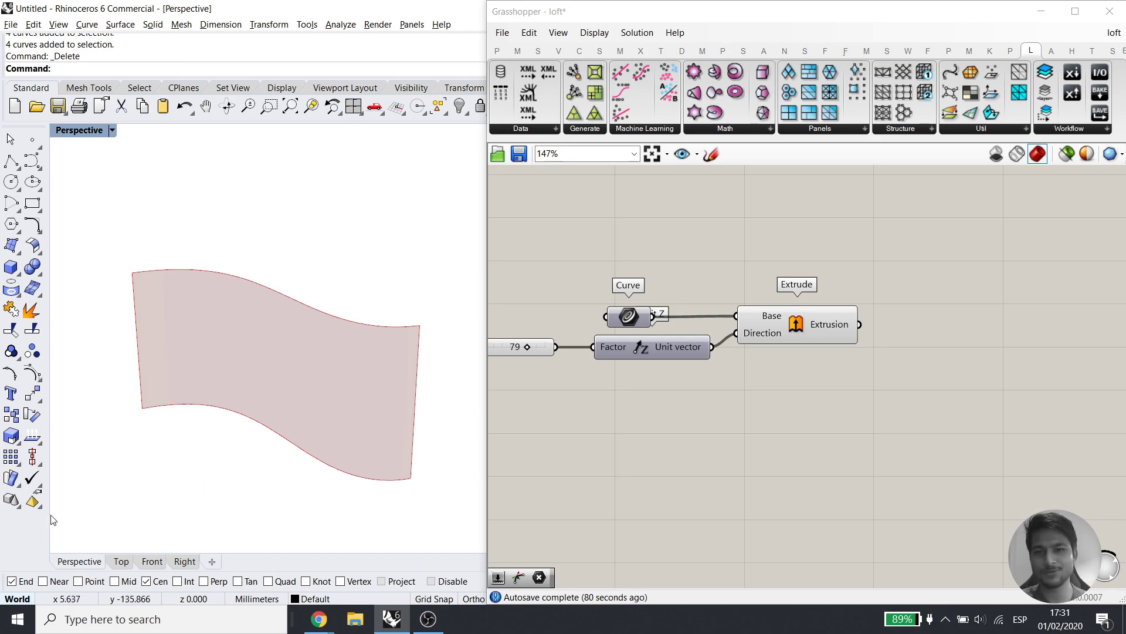
{"action": "scroll", "coordinate": [156, 543], "scroll_direction": "down", "scroll_amount": 2}
{"action": "scroll", "coordinate": [157, 543], "scroll_direction": "up", "scroll_amount": 2}
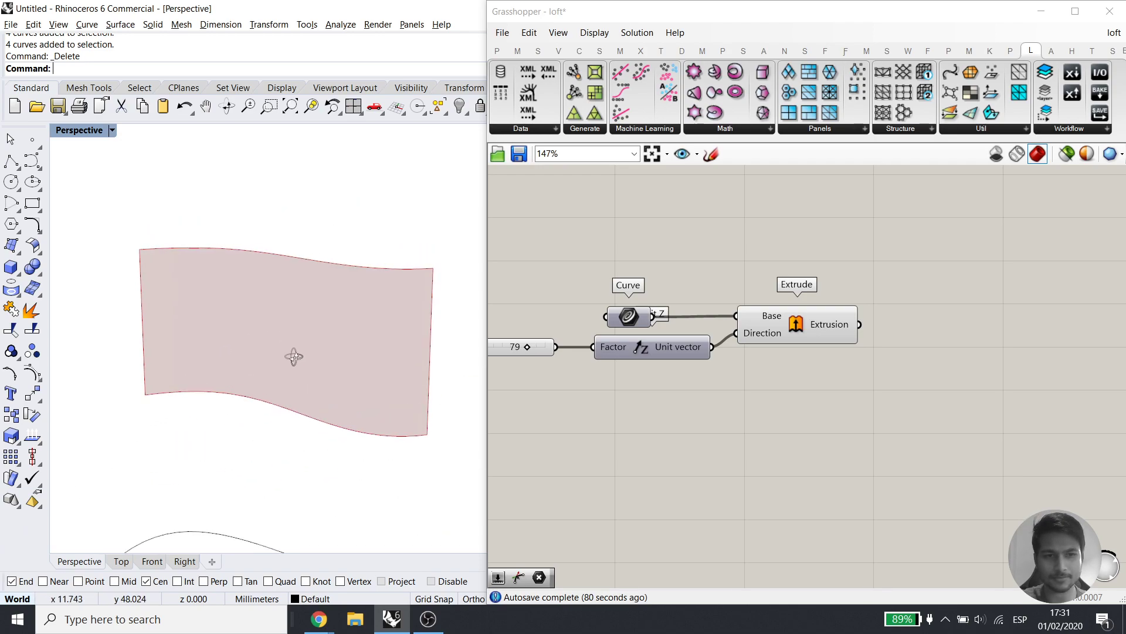
{"action": "scroll", "coordinate": [312, 343], "scroll_direction": "down", "scroll_amount": 3}
{"action": "left_click_drag", "start_coordinate": [354, 320], "coordinate": [294, 460]}
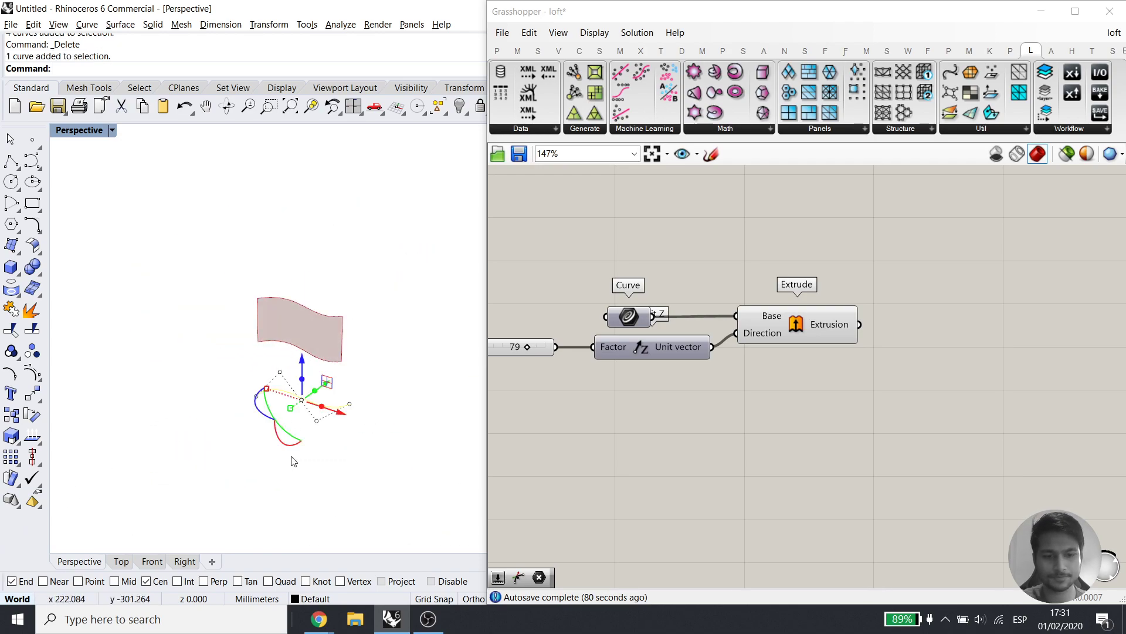
{"action": "key", "text": "ctrl+h"}
{"action": "scroll", "coordinate": [311, 327], "scroll_direction": "up", "scroll_amount": 4}
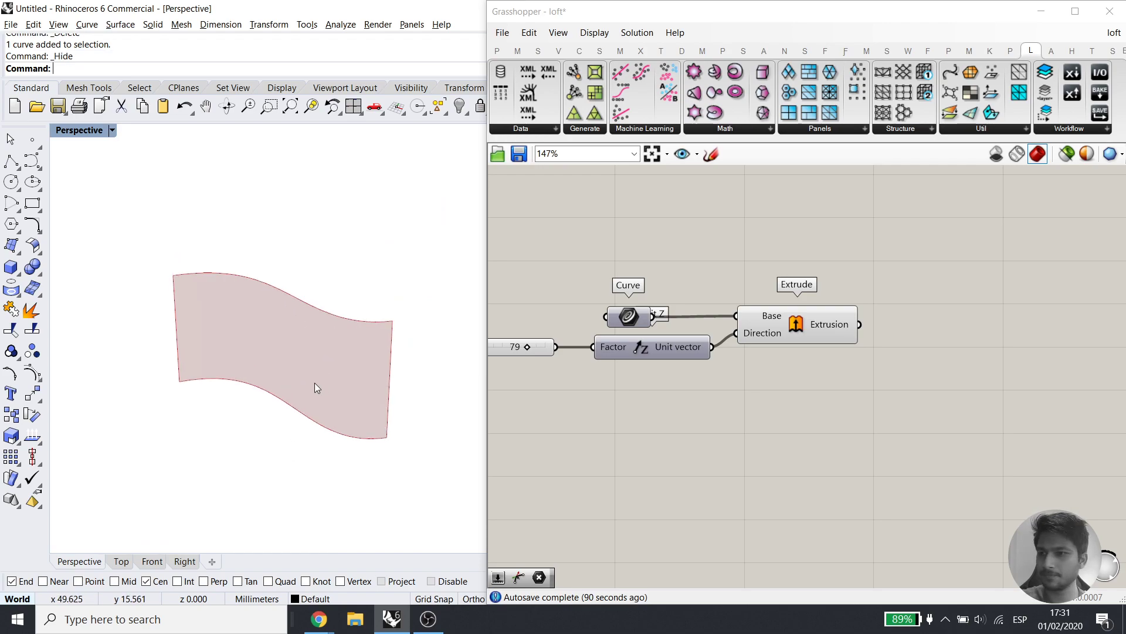
{"action": "right_click_drag", "start_coordinate": [315, 382], "coordinate": [307, 387], "text": "shift"}
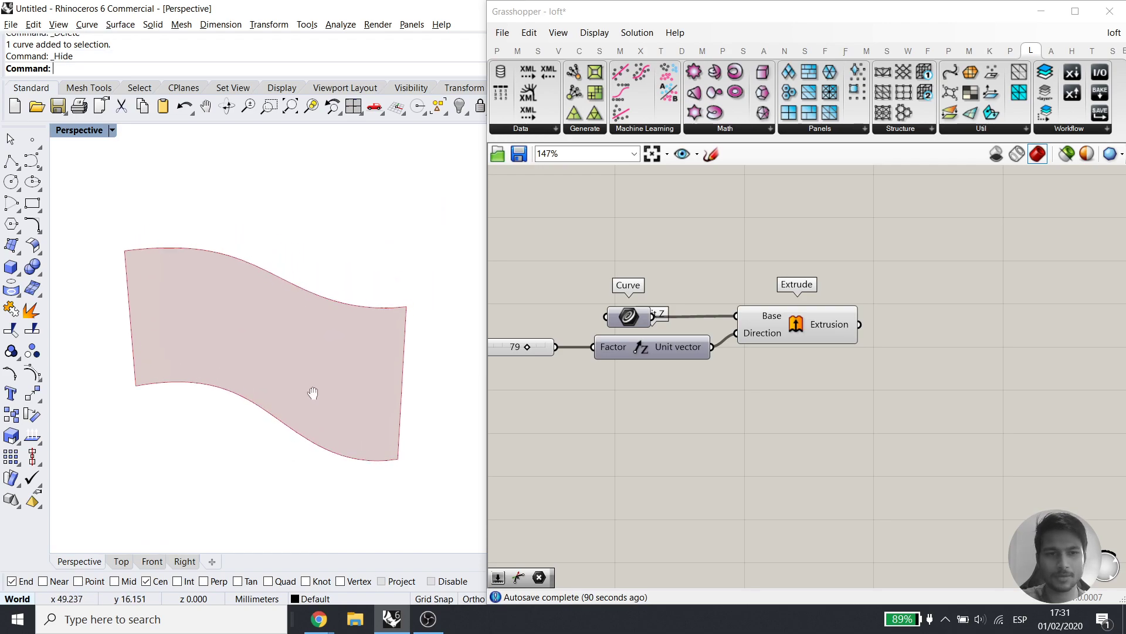
Widen the Rhino viewport and recenter the canvas on Extrude
{"action": "left_click", "coordinate": [485, 383]}
{"action": "left_click_drag", "start_coordinate": [485, 382], "coordinate": [540, 382]}
{"action": "right_click_drag", "start_coordinate": [673, 377], "coordinate": [771, 388]}
{"action": "right_click_drag", "start_coordinate": [917, 423], "coordinate": [685, 374]}
Right-align Curve and Unit Z and nudge Extrude and Curve to straighten the wires
{"action": "left_click", "coordinate": [571, 315]}
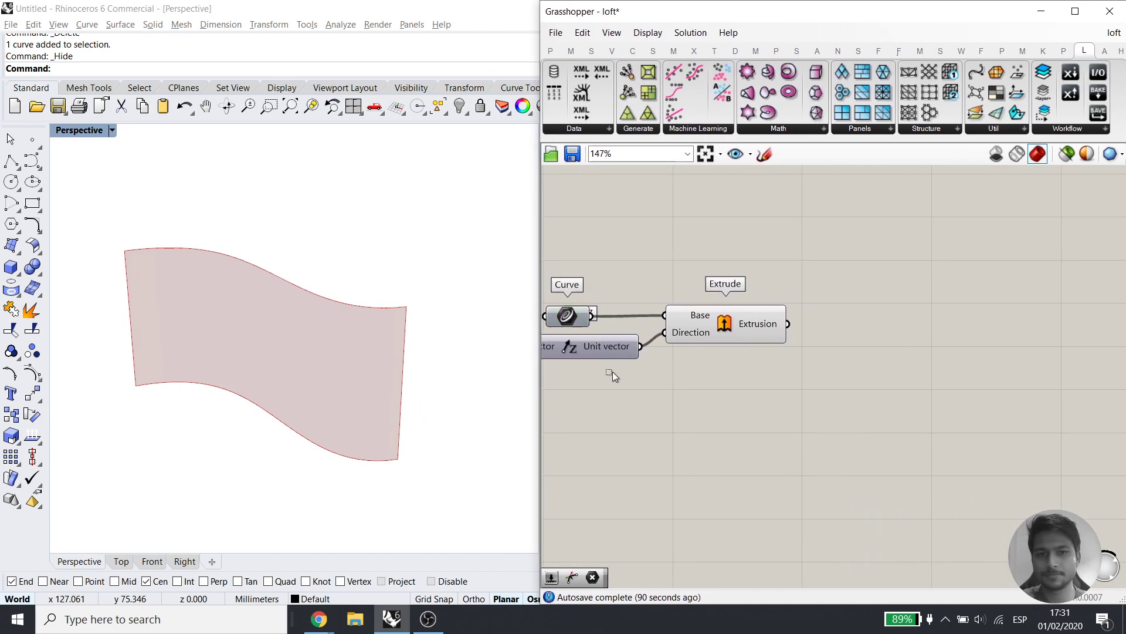
{"action": "left_click_drag", "start_coordinate": [616, 392], "coordinate": [575, 290]}
{"action": "left_click", "coordinate": [588, 292]}
{"action": "left_click", "coordinate": [659, 266]}
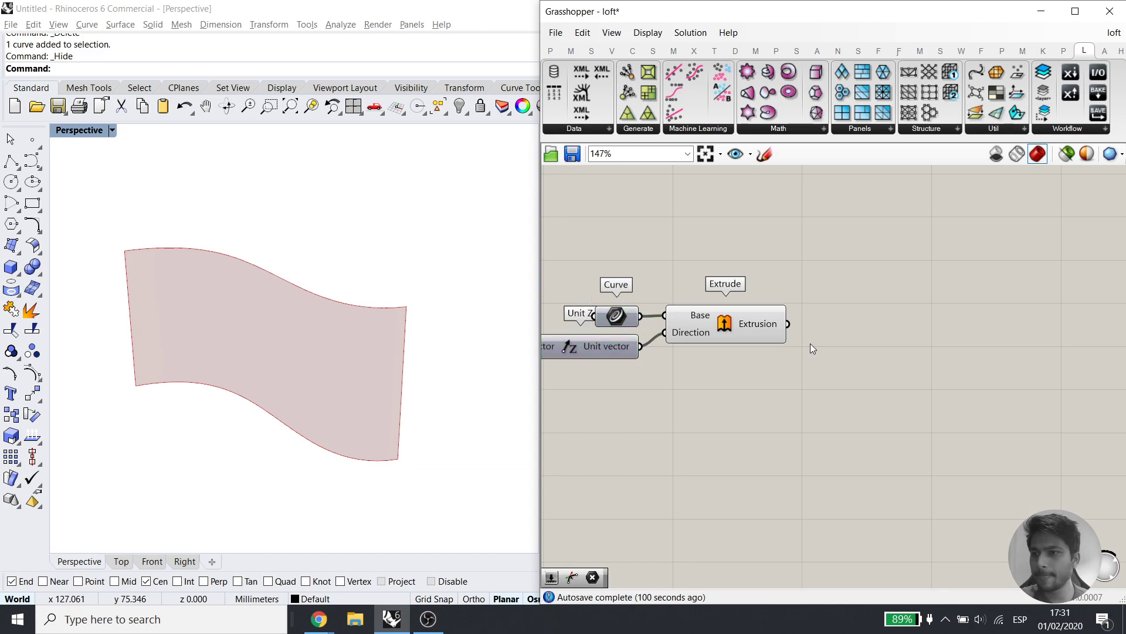
{"action": "right_click_drag", "start_coordinate": [290, 323], "coordinate": [348, 318], "text": "shift"}
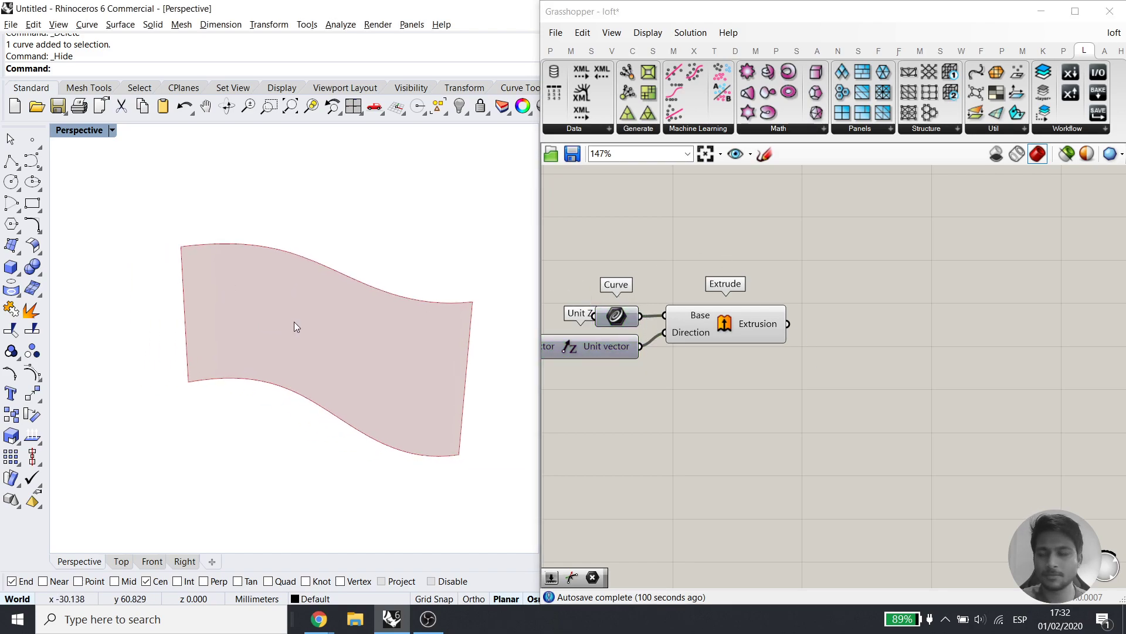
{"action": "left_click_drag", "start_coordinate": [765, 328], "coordinate": [780, 329]}
{"action": "left_click", "coordinate": [654, 349]}
{"action": "left_click_drag", "start_coordinate": [617, 316], "coordinate": [620, 315]}
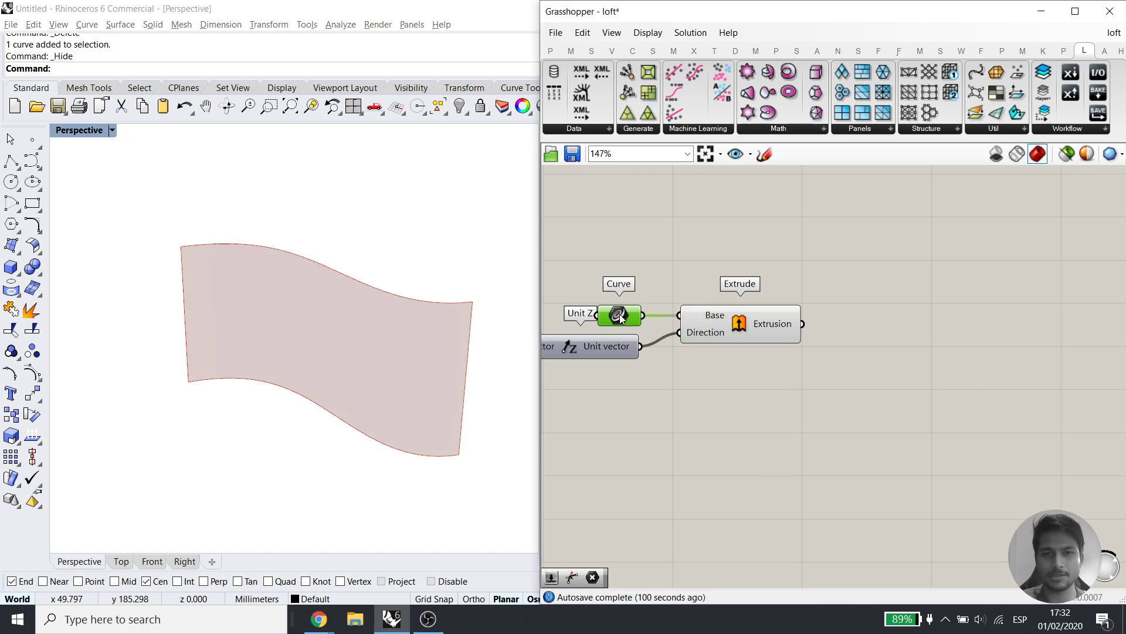
{"action": "left_click_drag", "start_coordinate": [670, 391], "coordinate": [582, 256]}
{"action": "left_click", "coordinate": [591, 296]}
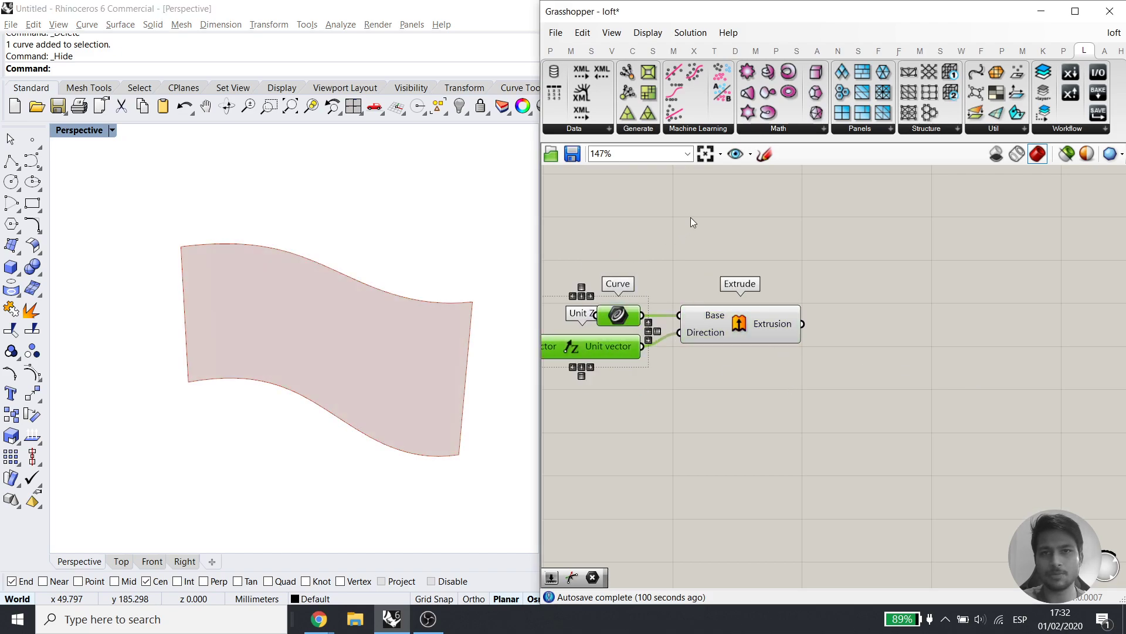
{"action": "left_click", "coordinate": [691, 219]}
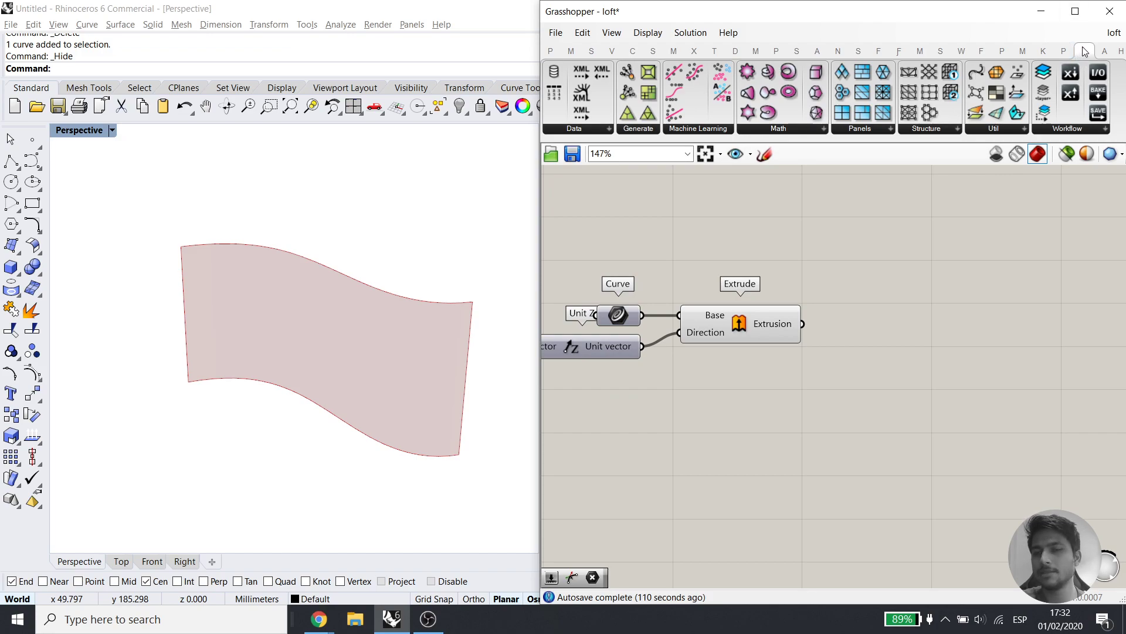
{"action": "left_click", "coordinate": [593, 129]}
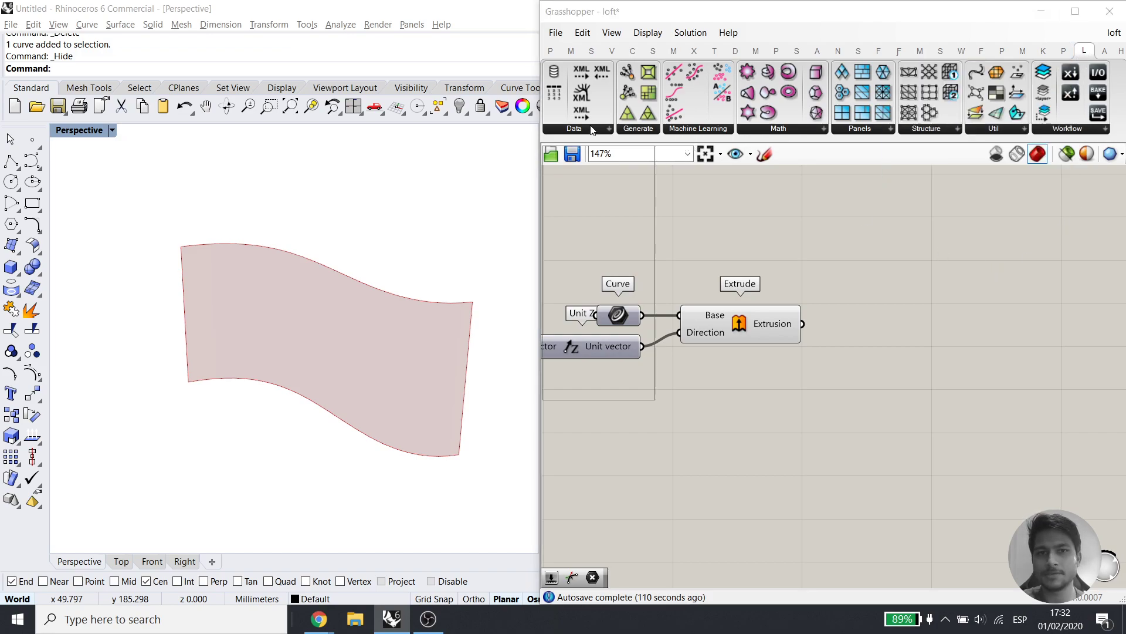
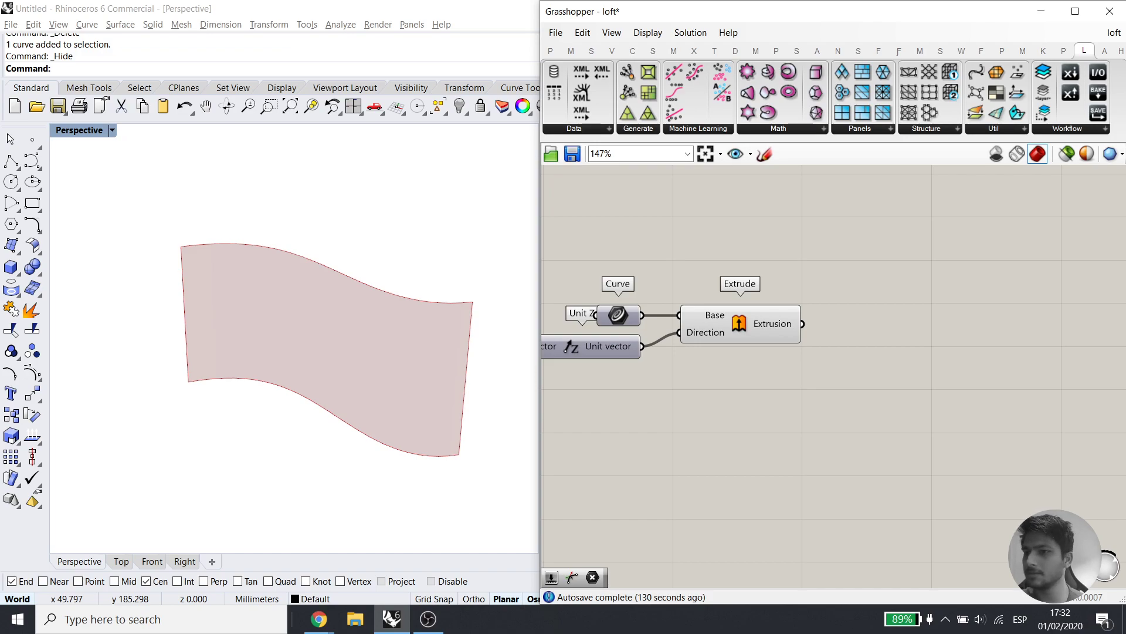
Make room beside Extrude and open the LunchBox Panels dropdown
{"action": "key", "text": "alt+Tab"}
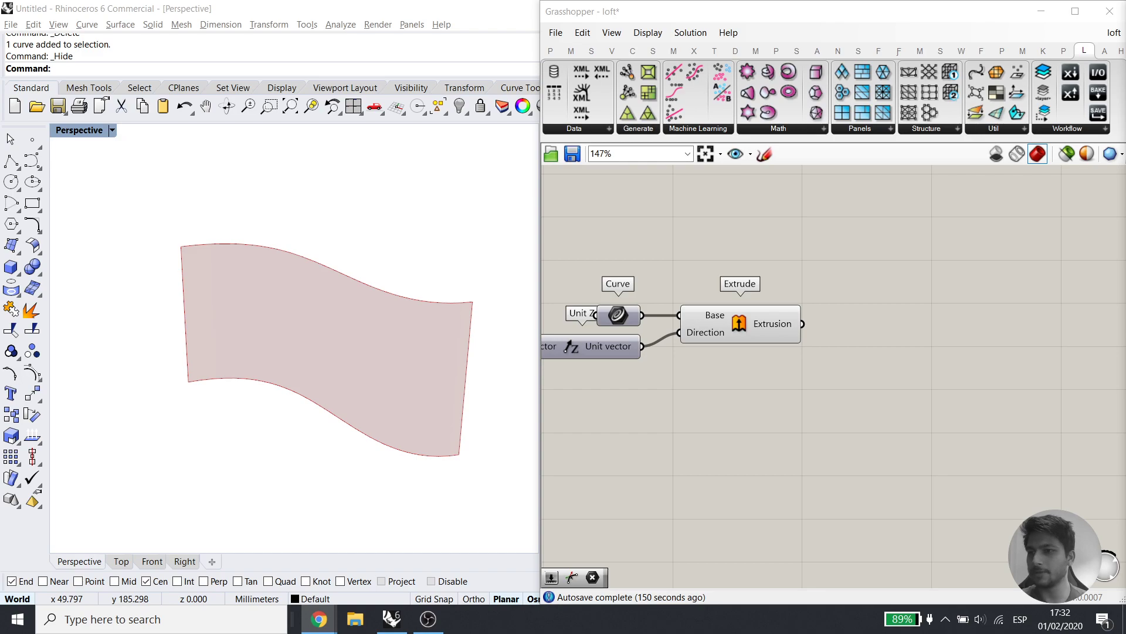
{"action": "right_click_drag", "start_coordinate": [795, 320], "coordinate": [875, 330]}
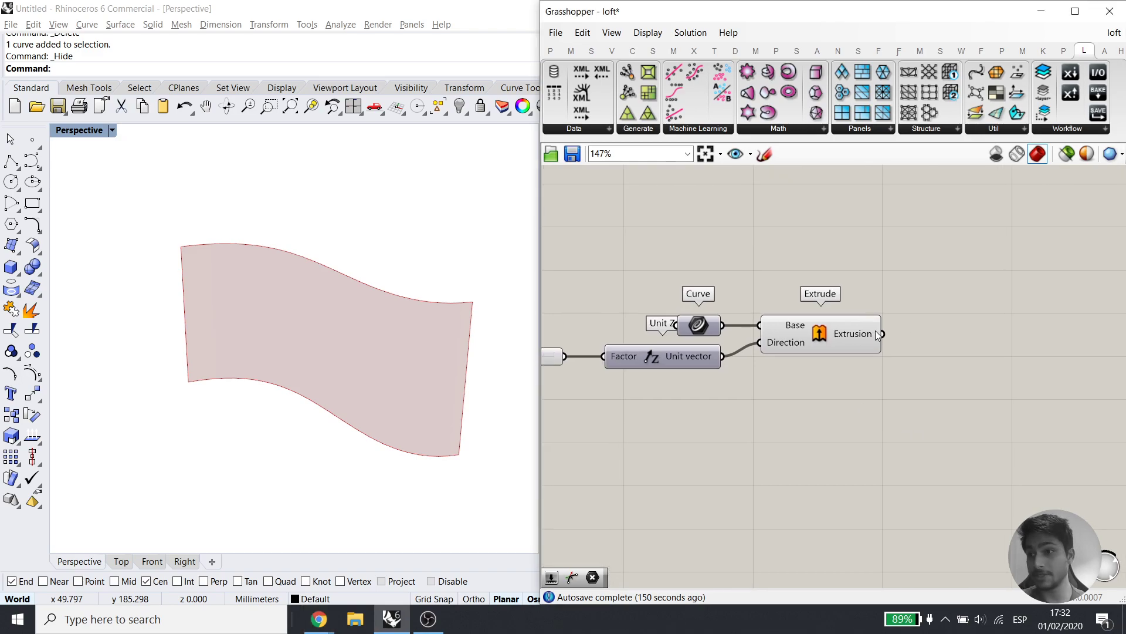
{"action": "mouse_move", "coordinate": [876, 330]}
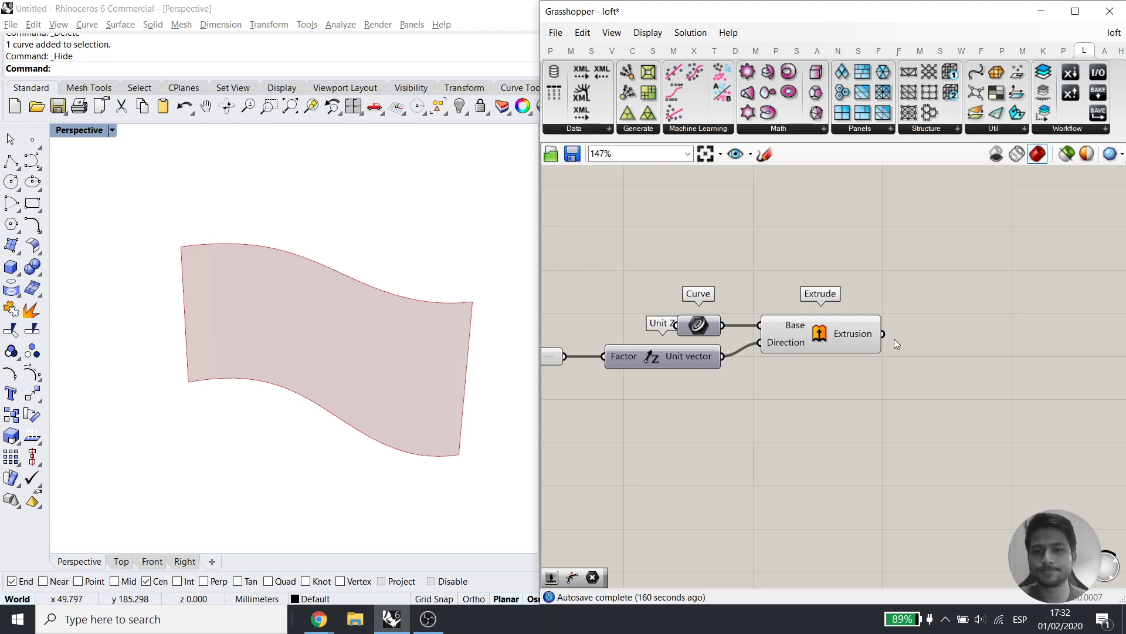
{"action": "right_click_drag", "start_coordinate": [828, 350], "coordinate": [788, 355]}
{"action": "left_click", "coordinate": [789, 354]}
{"action": "left_click", "coordinate": [916, 294]}
{"action": "right_click_drag", "start_coordinate": [913, 296], "coordinate": [831, 310]}
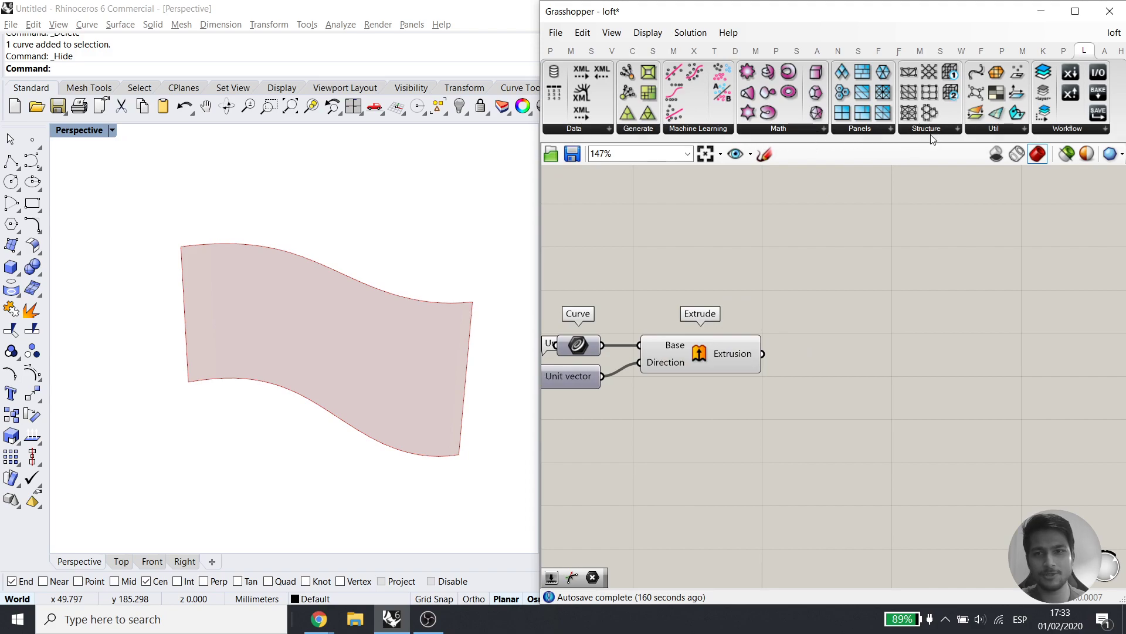
{"action": "left_click", "coordinate": [859, 129]}
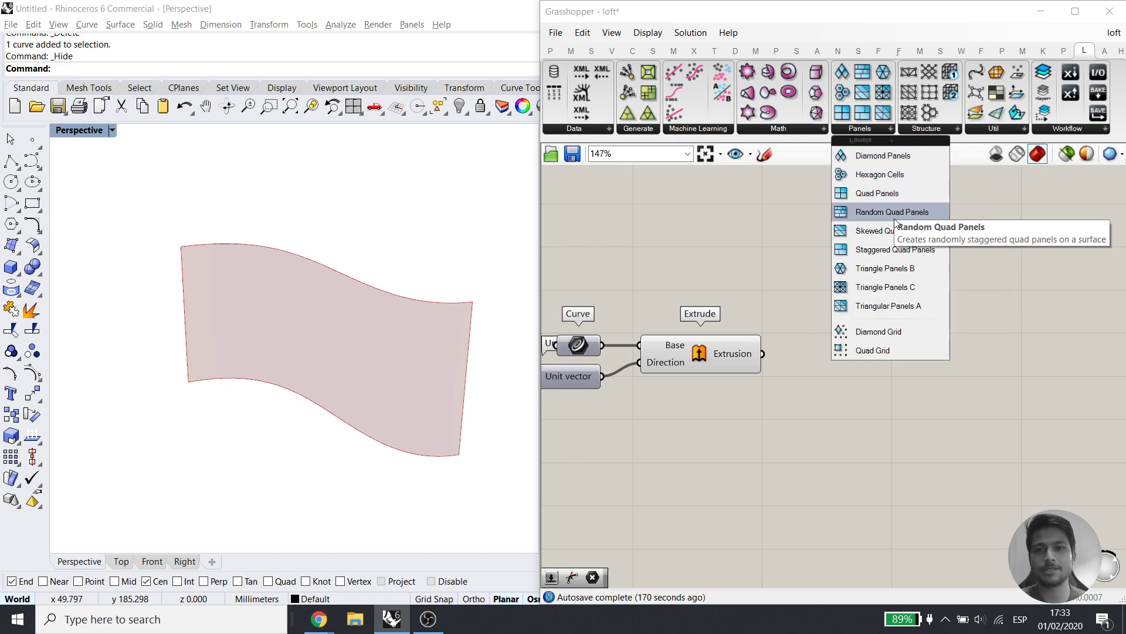
Place Diamond Panels beside Extrude and feed it the extrusion as its surface
{"action": "left_click", "coordinate": [878, 154]}
{"action": "left_click", "coordinate": [750, 347]}
{"action": "left_click_drag", "start_coordinate": [750, 347], "coordinate": [845, 354]}
Turn off the Extrude component's preview and check the diamond panels
{"action": "left_click_drag", "start_coordinate": [761, 413], "coordinate": [658, 319]}
{"action": "middle_click", "coordinate": [732, 305]}
{"action": "left_click", "coordinate": [762, 271]}
{"action": "left_click", "coordinate": [726, 267]}
{"action": "right_click_drag", "start_coordinate": [379, 299], "coordinate": [335, 318]}
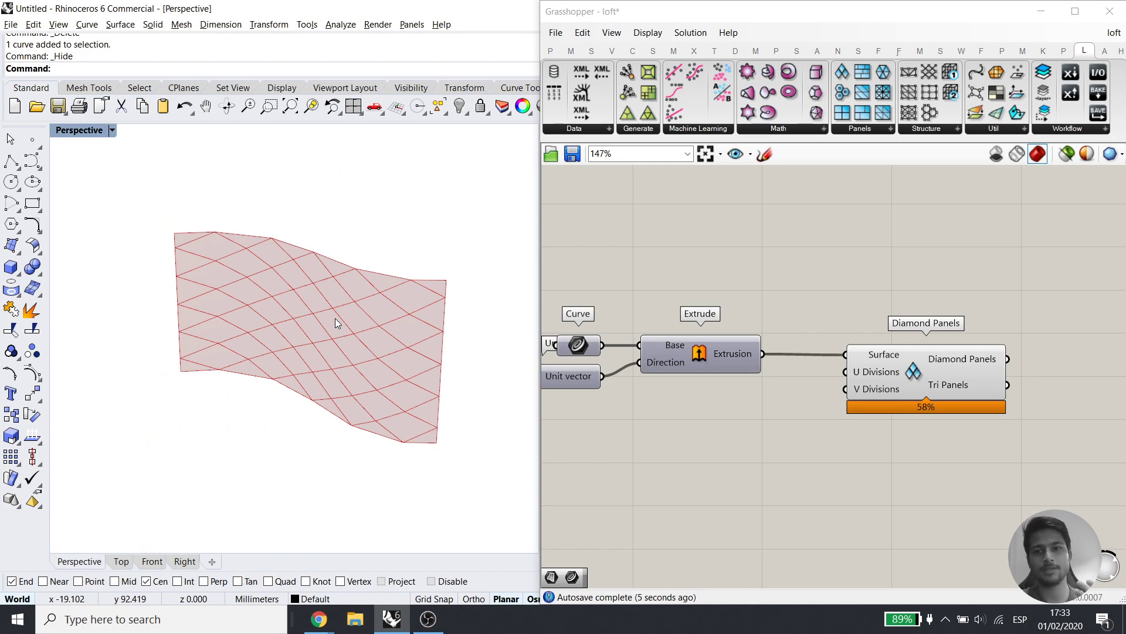
{"action": "right_click_drag", "start_coordinate": [340, 355], "coordinate": [289, 402]}
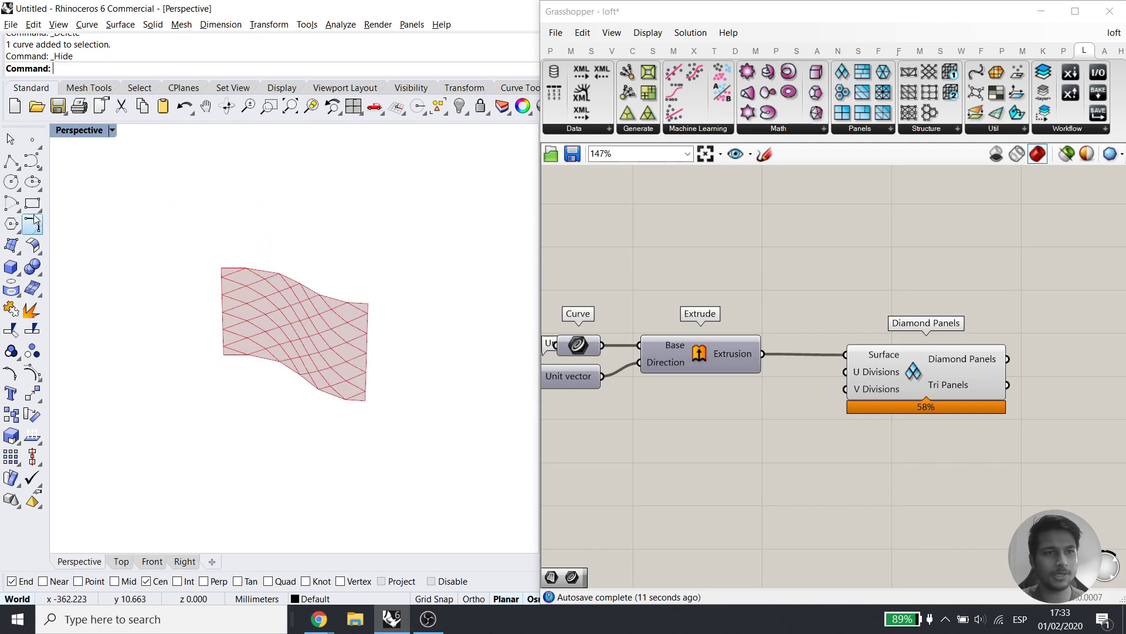
Draw a small circle in Rhino and set it as the Curve input
{"action": "left_click", "coordinate": [226, 406]}
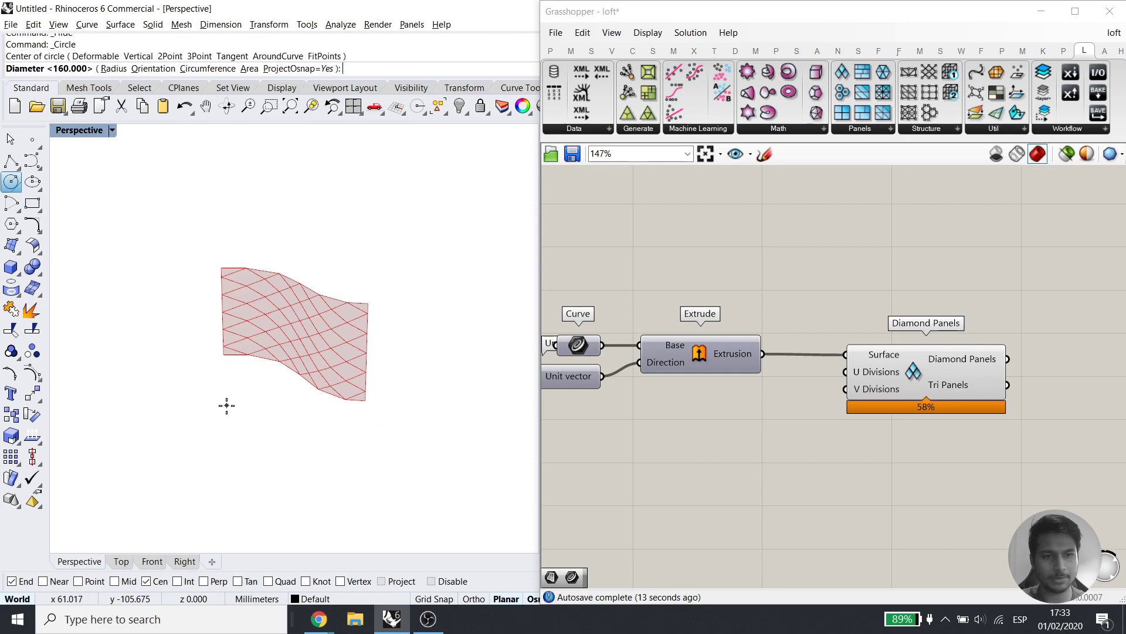
{"action": "left_click", "coordinate": [234, 420]}
{"action": "left_click_drag", "start_coordinate": [189, 385], "coordinate": [282, 443]}
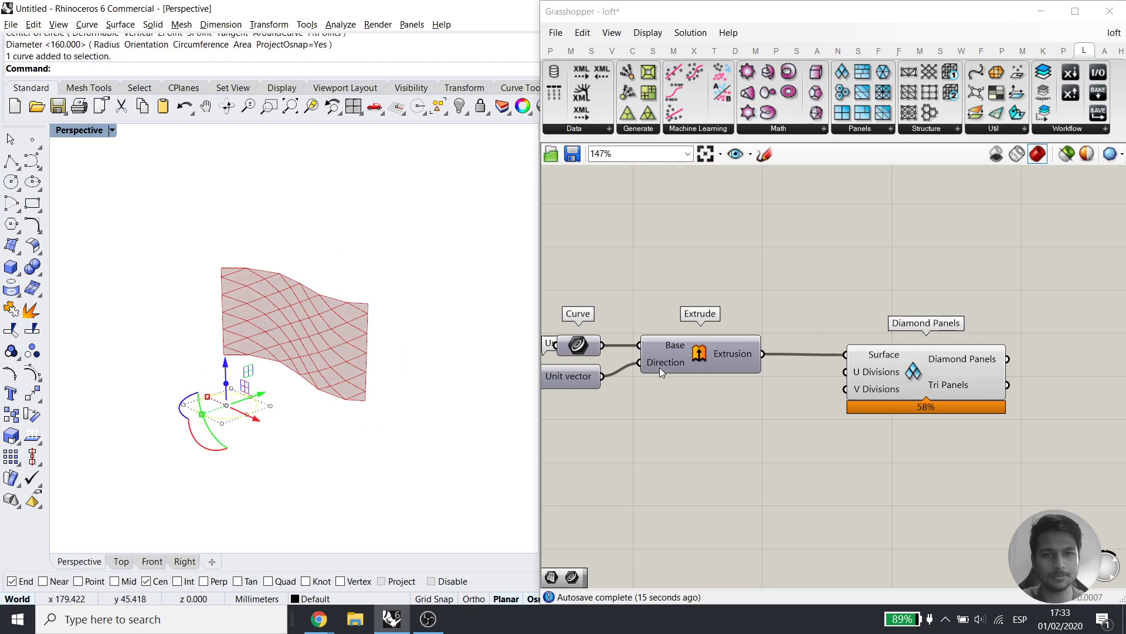
{"action": "right_click", "coordinate": [582, 350]}
{"action": "left_click", "coordinate": [645, 496]}
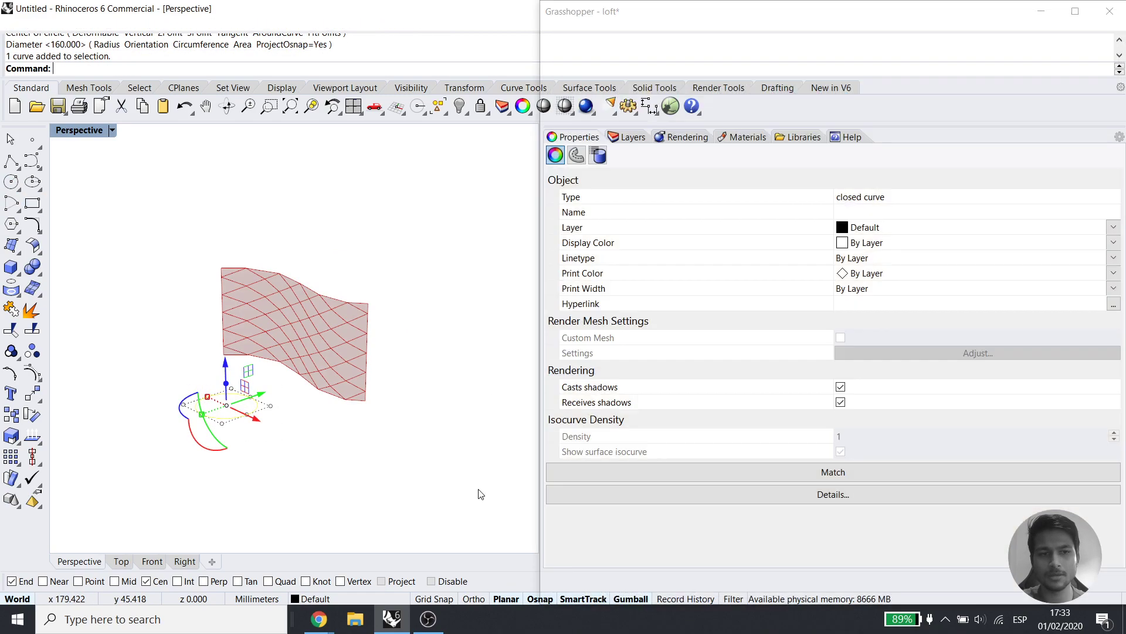
{"action": "left_click", "coordinate": [352, 381]}
{"action": "right_click_drag", "start_coordinate": [405, 323], "coordinate": [372, 374]}
Connect a Number Slider set to 250 to Extrude's Factor input
{"action": "right_click_drag", "start_coordinate": [616, 403], "coordinate": [821, 377]}
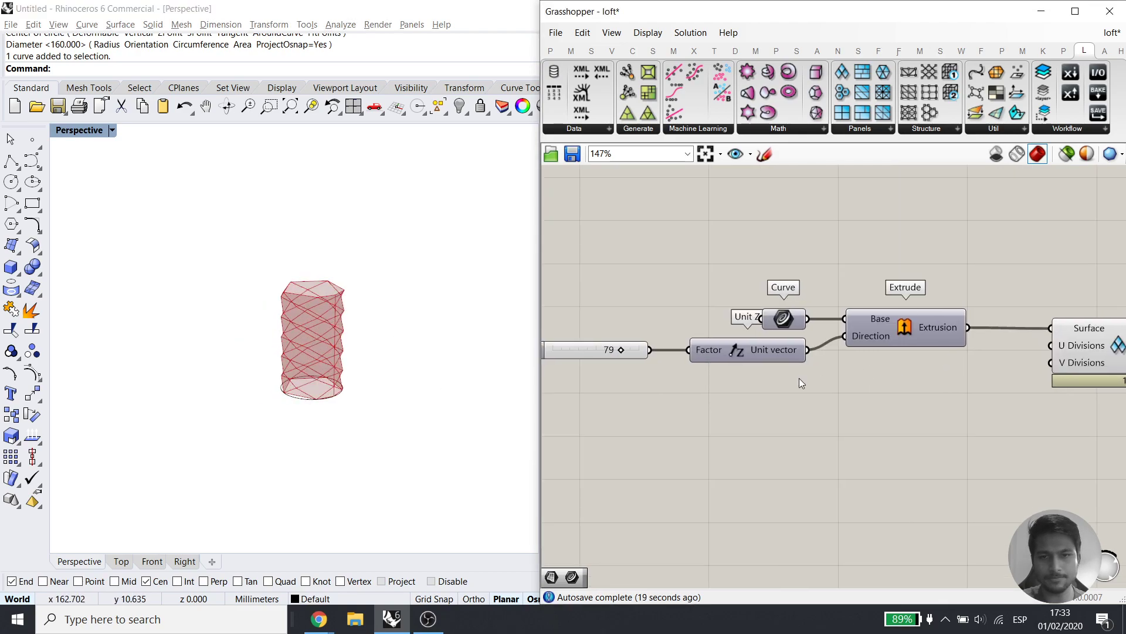
{"action": "double_click", "coordinate": [631, 413]}
{"action": "type", "text": "250"}
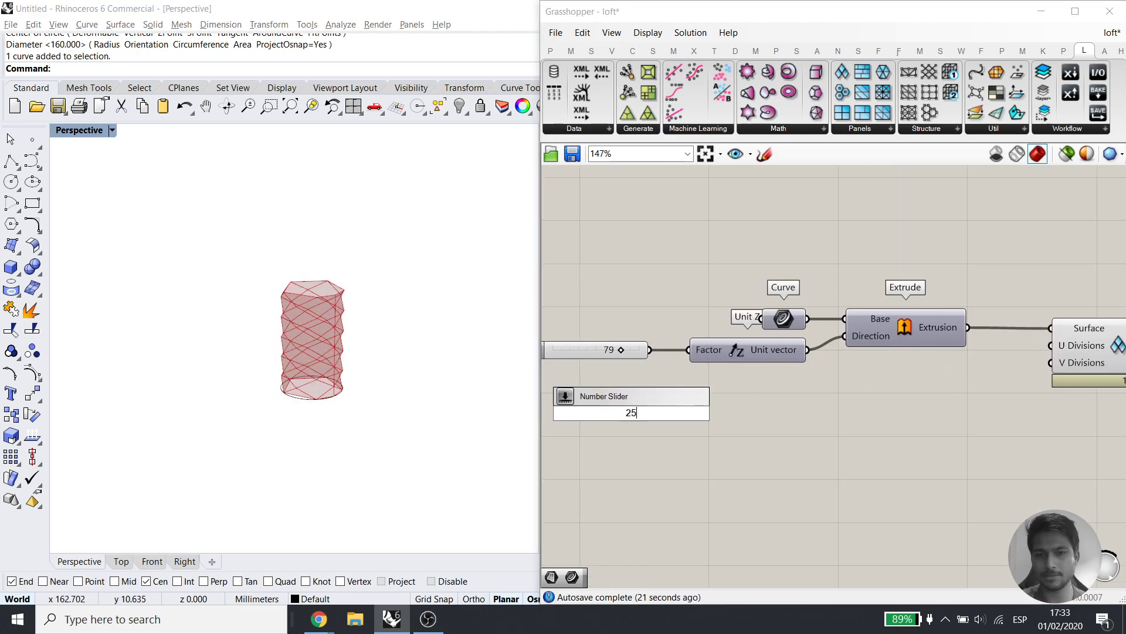
{"action": "key", "text": "Return"}
{"action": "left_click_drag", "start_coordinate": [689, 350], "coordinate": [721, 412]}
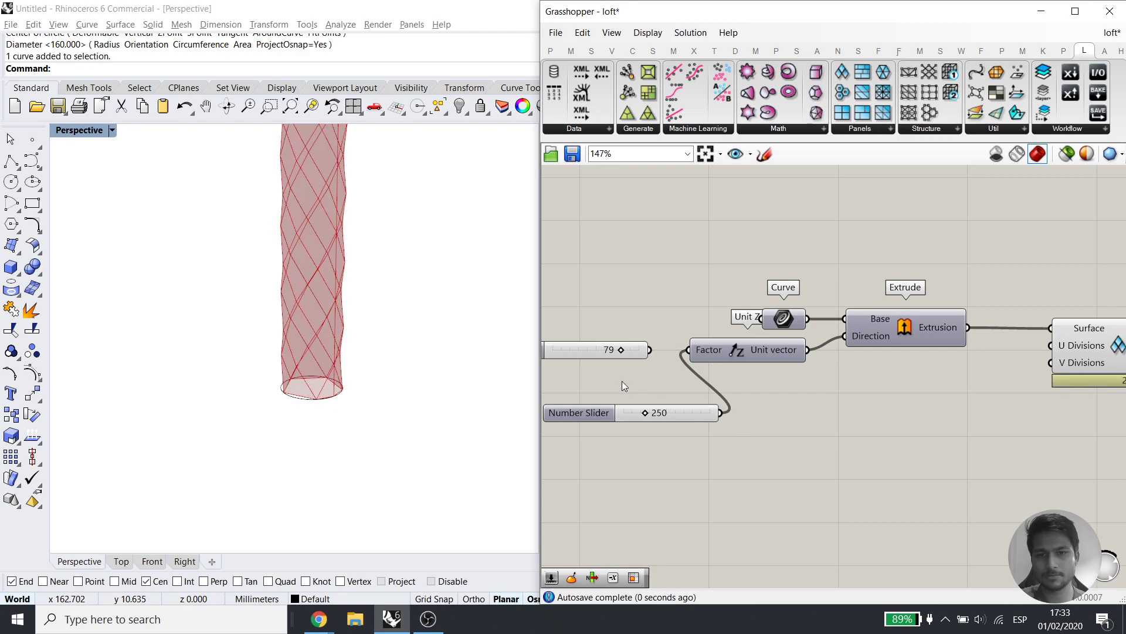
{"action": "scroll", "coordinate": [348, 312], "scroll_direction": "down", "scroll_amount": 4}
{"action": "scroll", "coordinate": [355, 340], "scroll_direction": "up", "scroll_amount": 5}
{"action": "right_click_drag", "start_coordinate": [347, 345], "coordinate": [333, 250], "text": "shift"}
{"action": "scroll", "coordinate": [332, 249], "scroll_direction": "down", "scroll_amount": 3}
{"action": "mouse_move", "coordinate": [336, 298]}
{"action": "right_mouse_down"}
{"action": "mouse_move", "coordinate": [336, 270]}
{"action": "mouse_move", "coordinate": [332, 308]}
{"action": "right_mouse_up"}
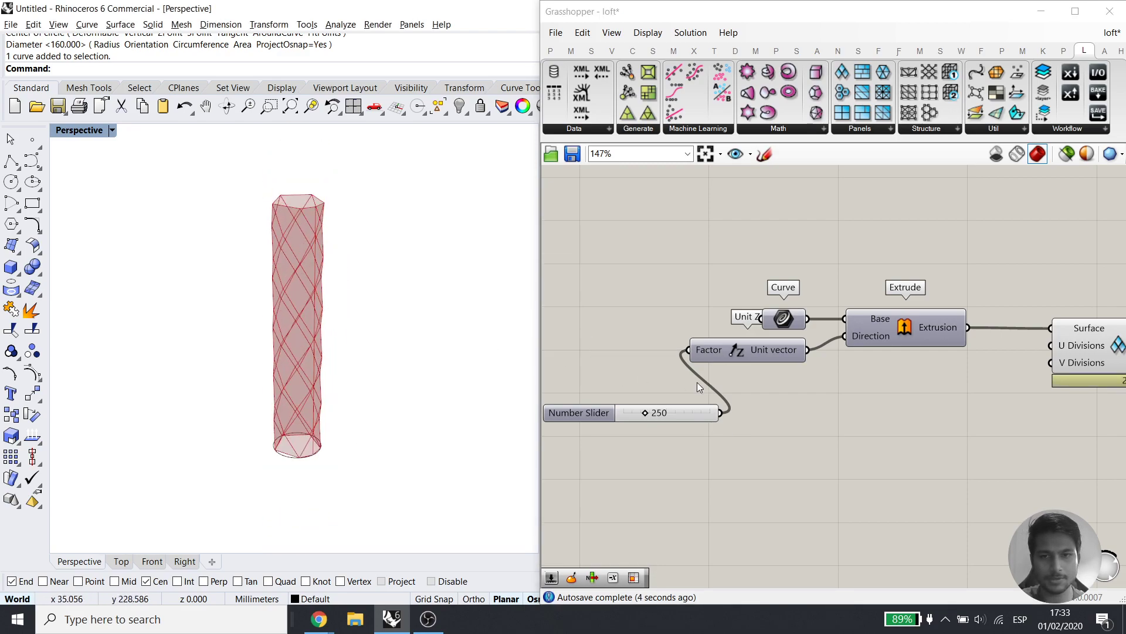
Scale up the base circle with the gumball to widen the column
{"action": "right_click_drag", "start_coordinate": [890, 384], "coordinate": [944, 393]}
{"action": "left_click", "coordinate": [297, 456]}
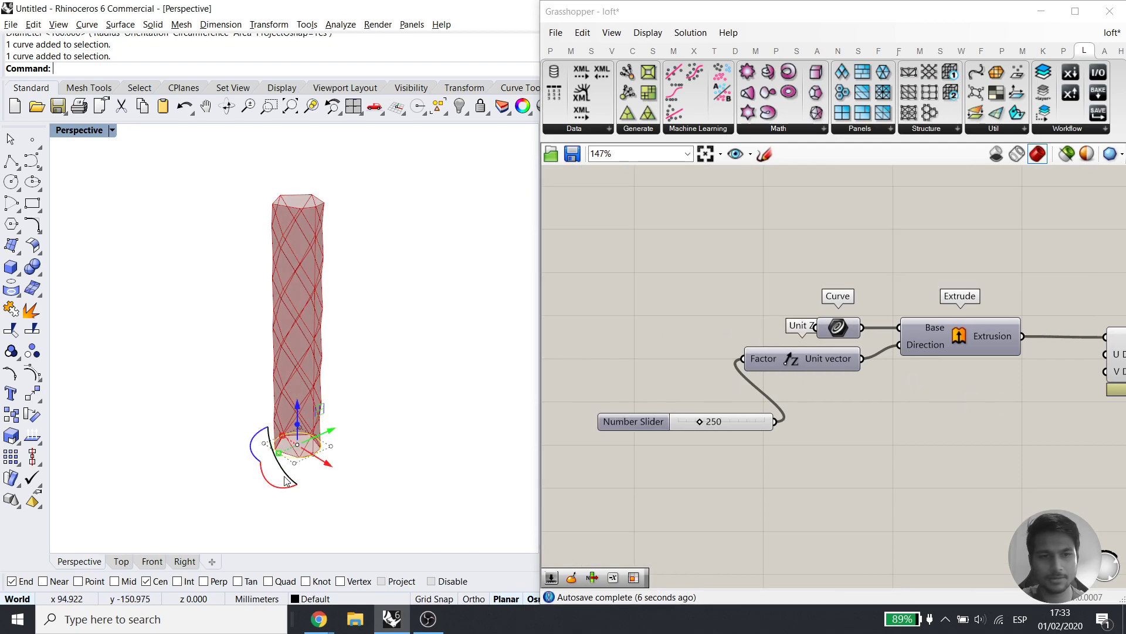
{"action": "left_click_drag", "start_coordinate": [270, 456], "coordinate": [264, 460]}
{"action": "left_click", "coordinate": [366, 457]}
{"action": "right_click_drag", "start_coordinate": [366, 456], "coordinate": [354, 429]}
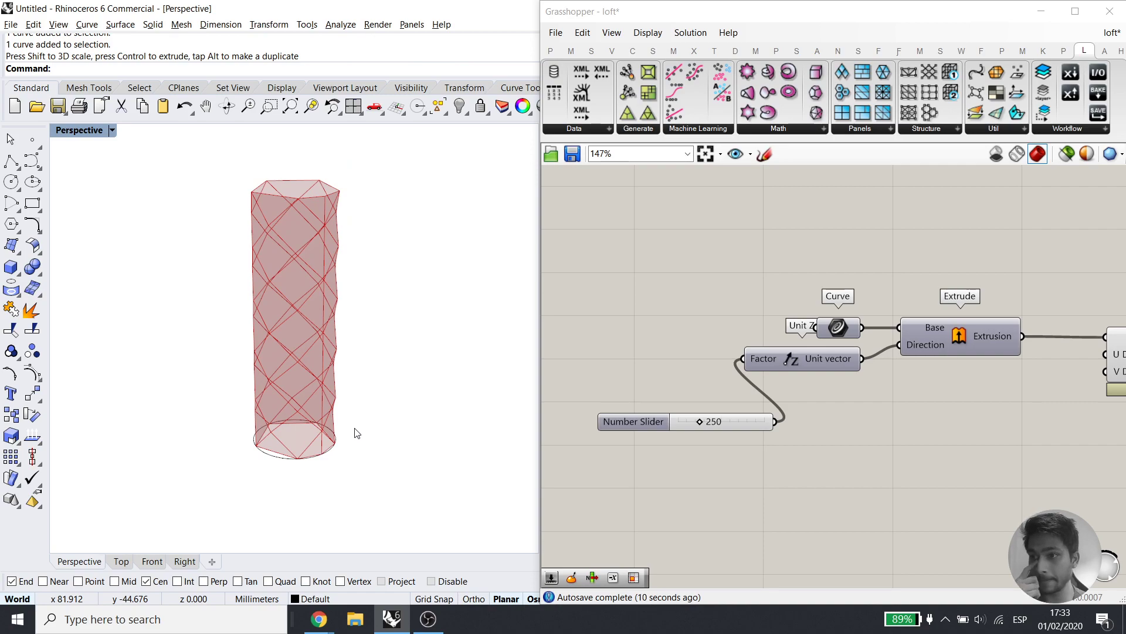
{"action": "right_click_drag", "start_coordinate": [338, 338], "coordinate": [306, 284]}
Add Hexagon Cells fed by the extrusion and delete Diamond Panels
{"action": "right_click_drag", "start_coordinate": [1119, 406], "coordinate": [817, 409]}
{"action": "left_click", "coordinate": [922, 345]}
{"action": "left_click", "coordinate": [929, 284]}
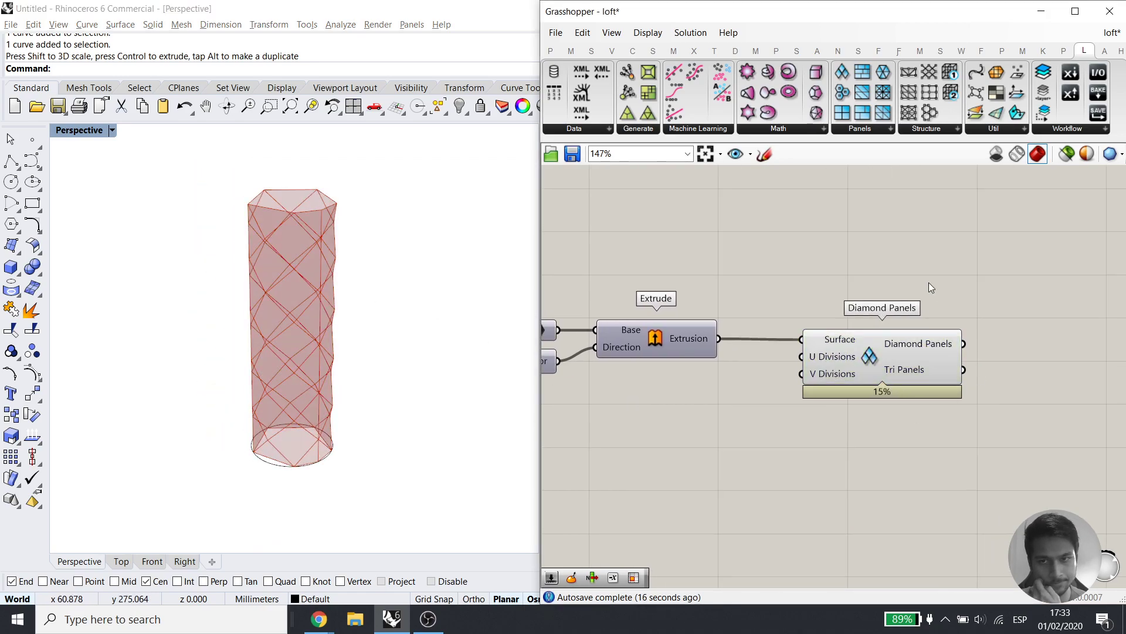
{"action": "left_click", "coordinate": [858, 129]}
{"action": "left_click_drag", "start_coordinate": [867, 175], "coordinate": [871, 462]}
{"action": "left_click", "coordinate": [844, 444]}
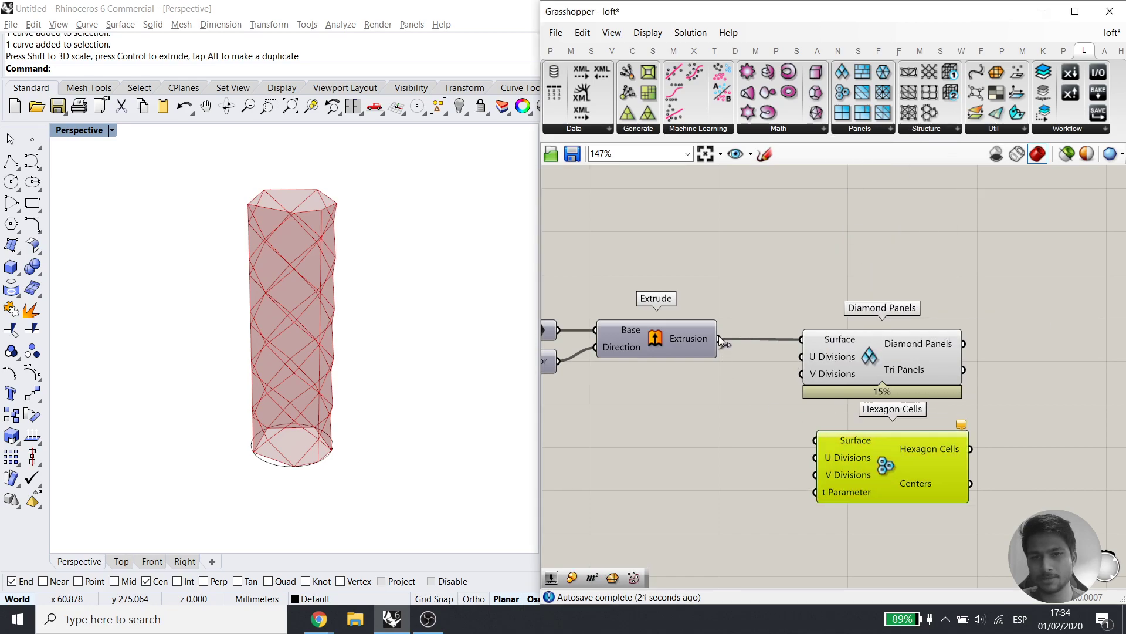
{"action": "left_click_drag", "start_coordinate": [815, 436], "coordinate": [816, 440]}
{"action": "left_click", "coordinate": [885, 333]}
{"action": "key", "text": "Delete"}
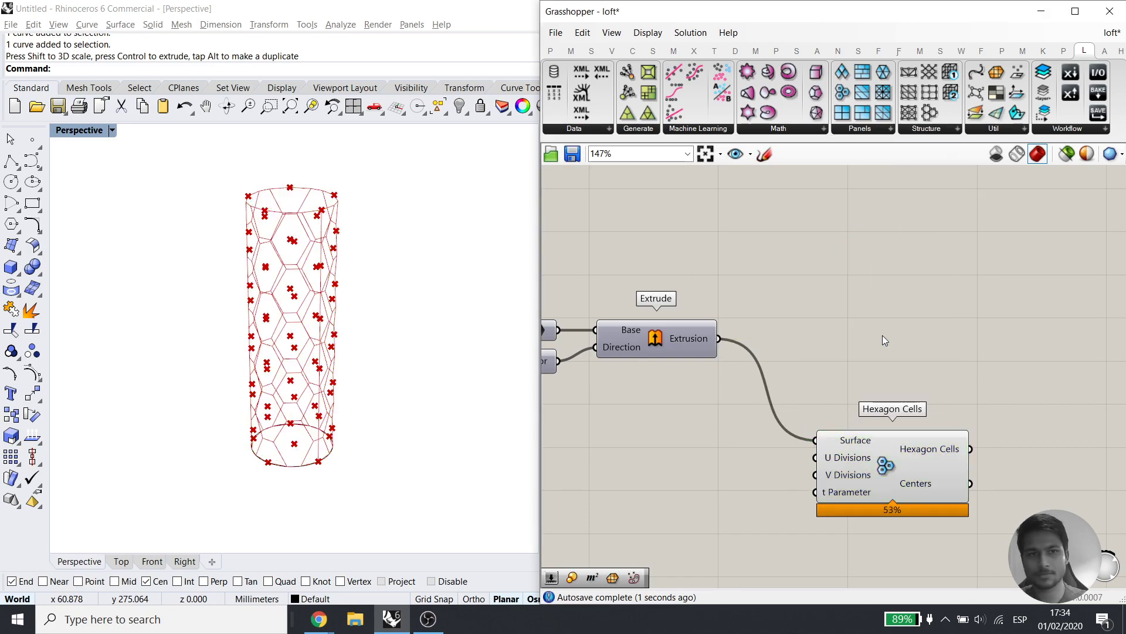
{"action": "right_click_drag", "start_coordinate": [295, 359], "coordinate": [285, 302]}
{"action": "scroll", "coordinate": [283, 295], "scroll_direction": "down", "scroll_amount": 4}
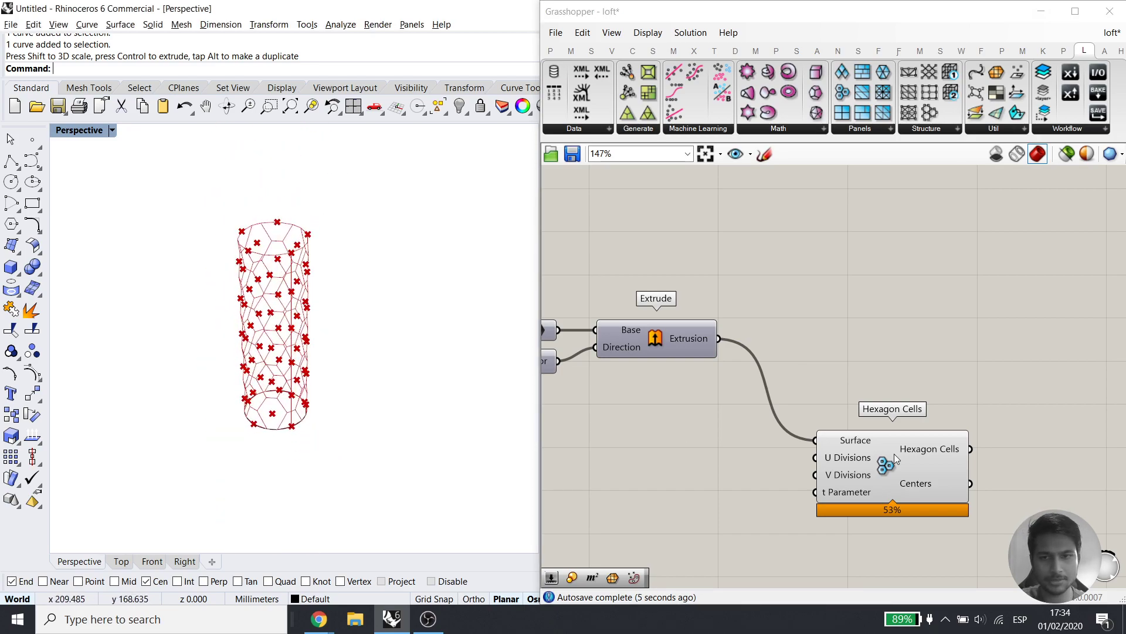
Place Quad Panels, restore Diamond Panels, and disable Diamond Panels and Hexagon Cells
{"action": "left_click", "coordinate": [917, 463]}
{"action": "left_click", "coordinate": [886, 248]}
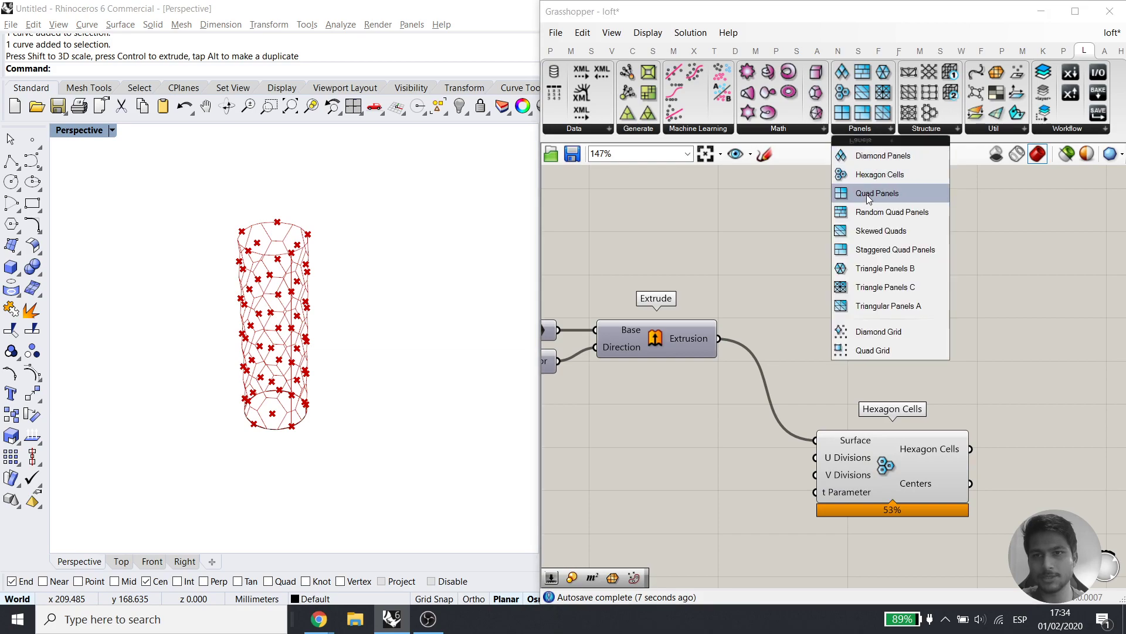
{"action": "left_click_drag", "start_coordinate": [874, 193], "coordinate": [864, 537]}
{"action": "left_click", "coordinate": [865, 540]}
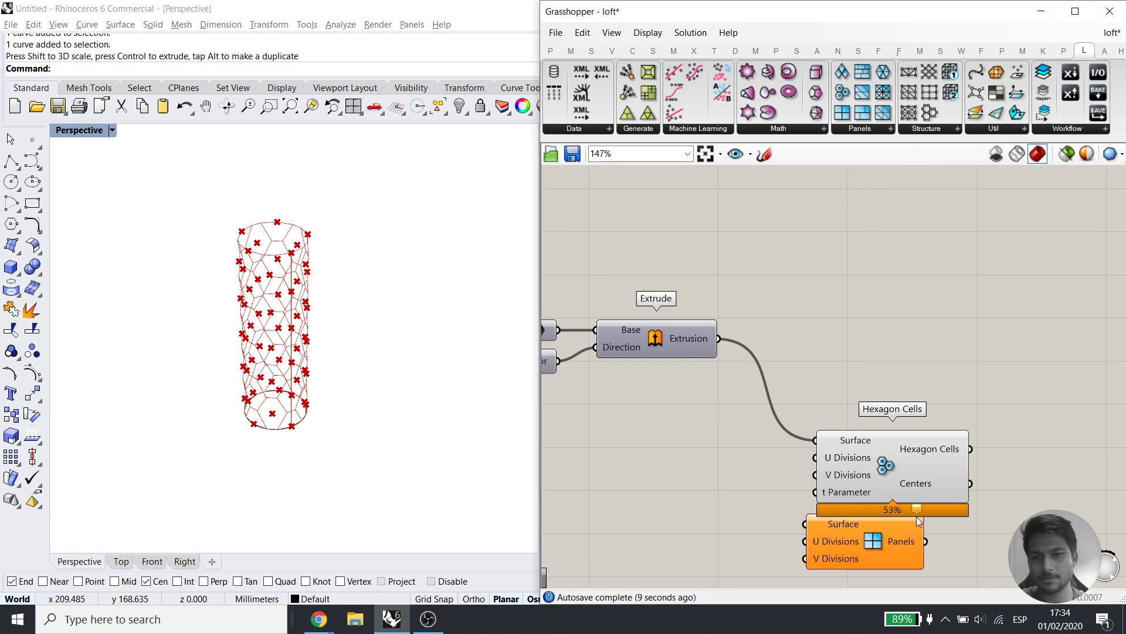
{"action": "right_click_drag", "start_coordinate": [928, 389], "coordinate": [915, 286]}
{"action": "key", "text": "ctrl+z"}
{"action": "key", "text": "ctrl+z"}
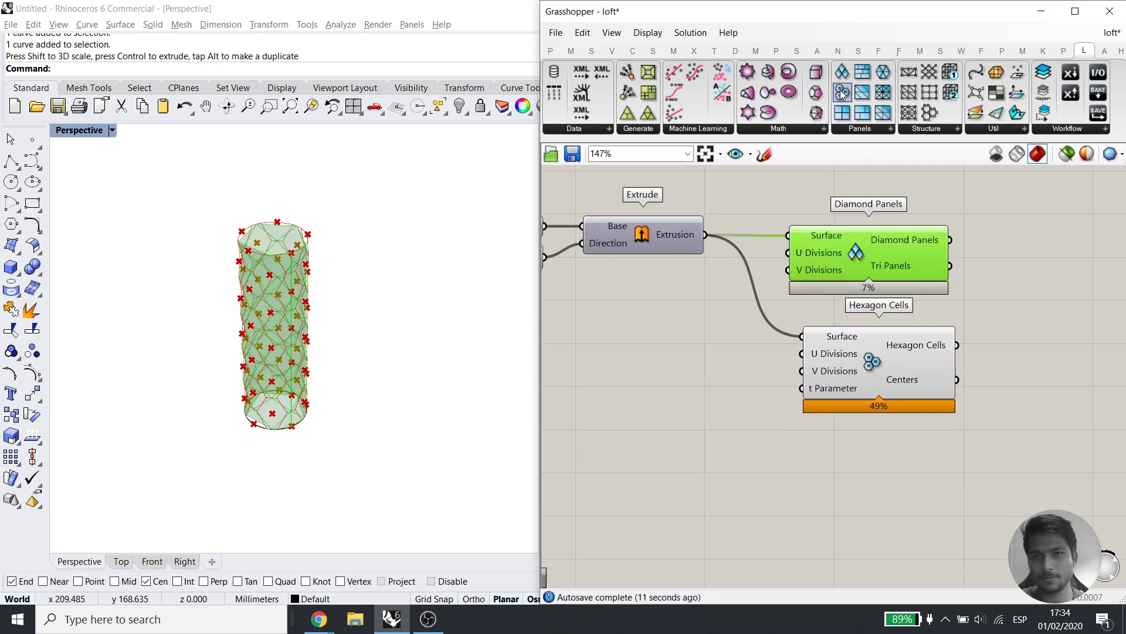
{"action": "left_click", "coordinate": [882, 477]}
{"action": "left_click_drag", "start_coordinate": [1013, 422], "coordinate": [886, 267]}
{"action": "middle_click", "coordinate": [886, 267]}
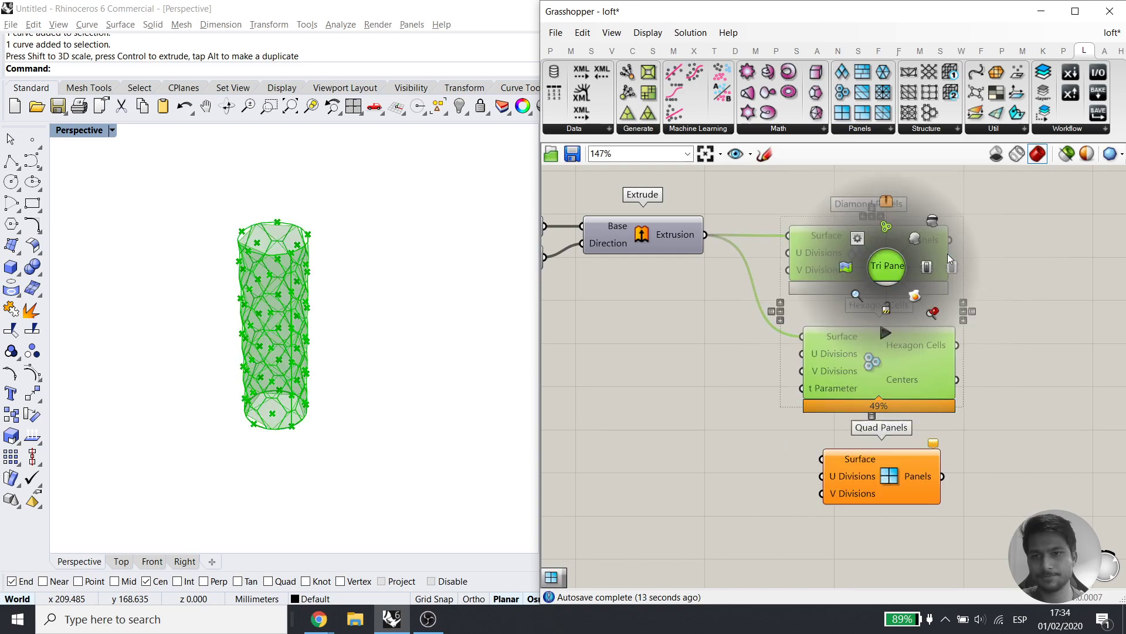
{"action": "left_click", "coordinate": [944, 266]}
Wire the extrusion into Quad Panels' Surface input and inspect the quad-panelled column
{"action": "right_click_drag", "start_coordinate": [767, 265], "coordinate": [761, 222]}
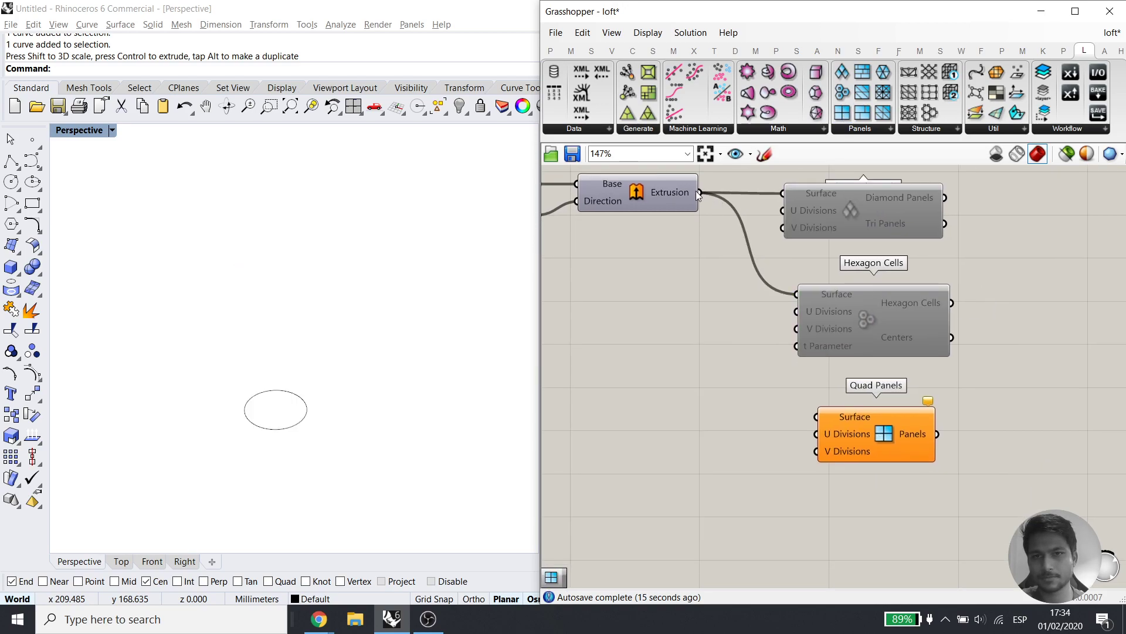
{"action": "left_click_drag", "start_coordinate": [780, 394], "coordinate": [850, 458]}
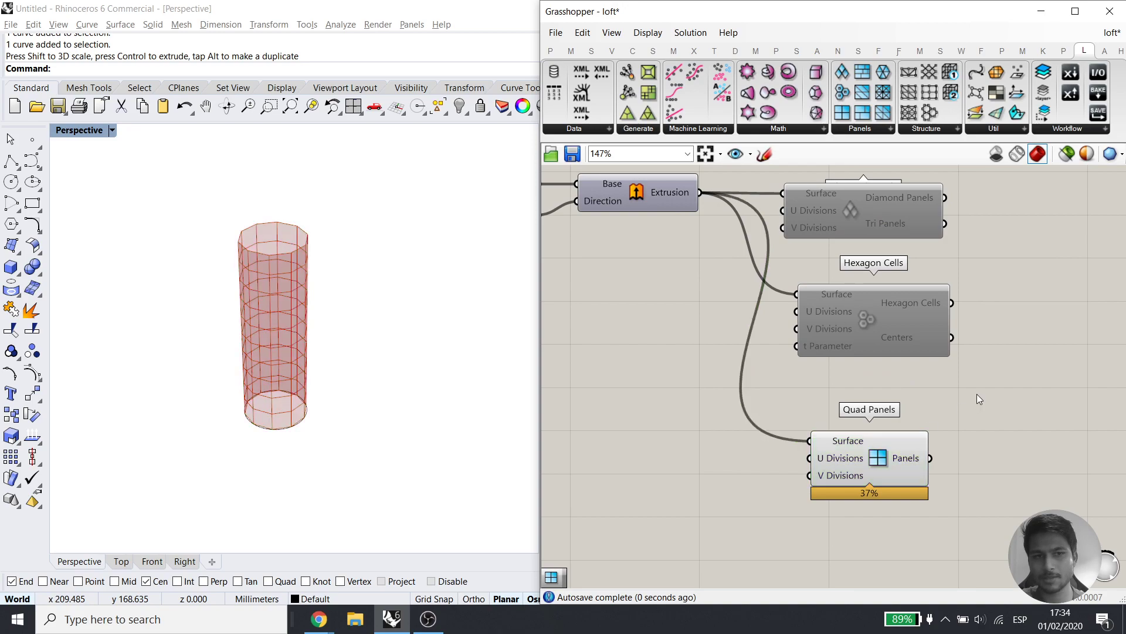
{"action": "right_click_drag", "start_coordinate": [230, 364], "coordinate": [265, 350]}
{"action": "scroll", "coordinate": [282, 279], "scroll_direction": "up", "scroll_amount": 8}
{"action": "scroll", "coordinate": [282, 280], "scroll_direction": "down", "scroll_amount": 7}
{"action": "right_click_drag", "start_coordinate": [279, 283], "coordinate": [268, 338]}
{"action": "scroll", "coordinate": [760, 290], "scroll_direction": "down", "scroll_amount": 2}
{"action": "right_click_drag", "start_coordinate": [759, 292], "coordinate": [827, 445]}
{"action": "right_click_drag", "start_coordinate": [827, 233], "coordinate": [832, 453]}
{"action": "scroll", "coordinate": [827, 457], "scroll_direction": "down", "scroll_amount": 2}
{"action": "right_click_drag", "start_coordinate": [1031, 277], "coordinate": [896, 241]}
{"action": "right_click_drag", "start_coordinate": [799, 507], "coordinate": [826, 315]}
{"action": "right_click_drag", "start_coordinate": [799, 469], "coordinate": [808, 261]}
{"action": "scroll", "coordinate": [772, 286], "scroll_direction": "up", "scroll_amount": 1}
{"action": "scroll", "coordinate": [772, 286], "scroll_direction": "up", "scroll_amount": 5}
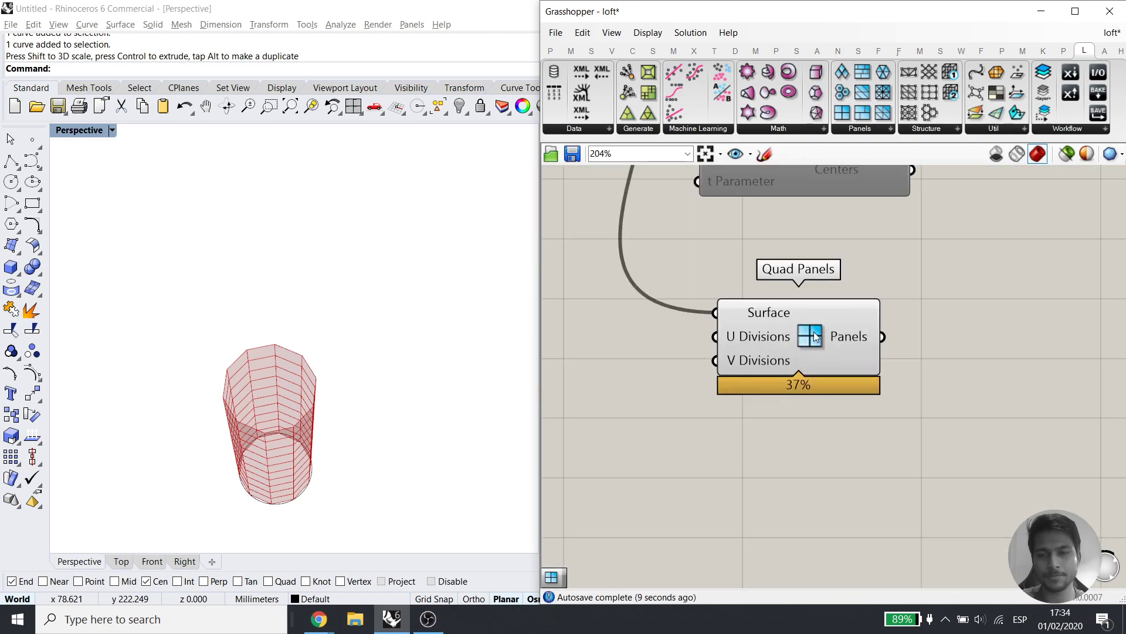
Add Random Quad Panels below Quad Panels and feed it the extrusion
{"action": "left_click", "coordinate": [860, 129]}
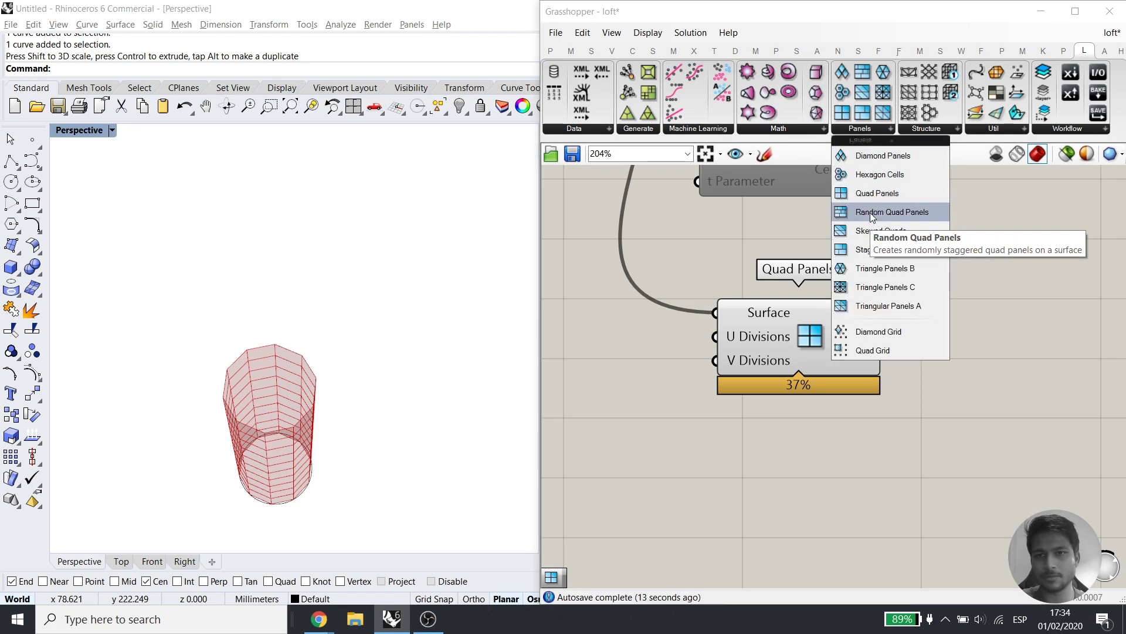
{"action": "left_click", "coordinate": [872, 218]}
{"action": "left_click", "coordinate": [774, 527]}
{"action": "scroll", "coordinate": [857, 403], "scroll_direction": "down", "scroll_amount": 3}
{"action": "right_click_drag", "start_coordinate": [852, 411], "coordinate": [953, 513]}
{"action": "left_click_drag", "start_coordinate": [782, 237], "coordinate": [854, 560]}
{"action": "right_click_drag", "start_coordinate": [896, 576], "coordinate": [853, 460]}
Turn off the Quad Panels preview to see the random quad panels
{"action": "left_click", "coordinate": [872, 368]}
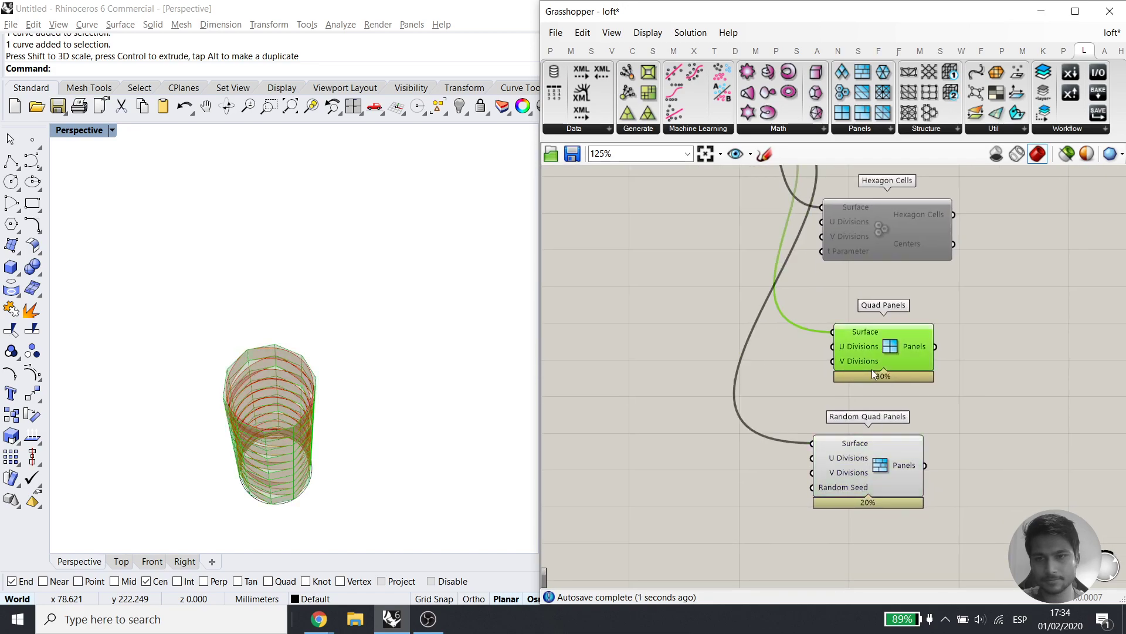
{"action": "middle_click", "coordinate": [904, 334]}
{"action": "left_click", "coordinate": [956, 286]}
{"action": "left_click", "coordinate": [956, 287]}
{"action": "right_click_drag", "start_coordinate": [352, 434], "coordinate": [287, 426]}
{"action": "scroll", "coordinate": [280, 346], "scroll_direction": "down", "scroll_amount": 3}
{"action": "scroll", "coordinate": [267, 296], "scroll_direction": "up", "scroll_amount": 5}
{"action": "right_click_drag", "start_coordinate": [267, 301], "coordinate": [276, 252]}
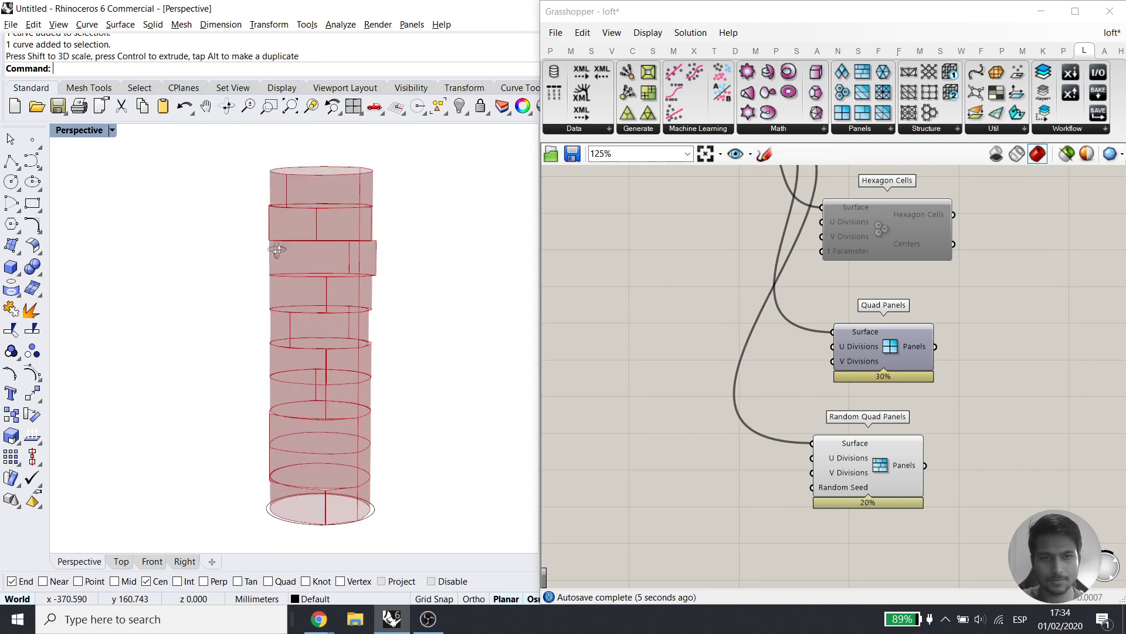
Add Triangle Panels B and connect the extrusion to it
{"action": "left_click", "coordinate": [830, 491]}
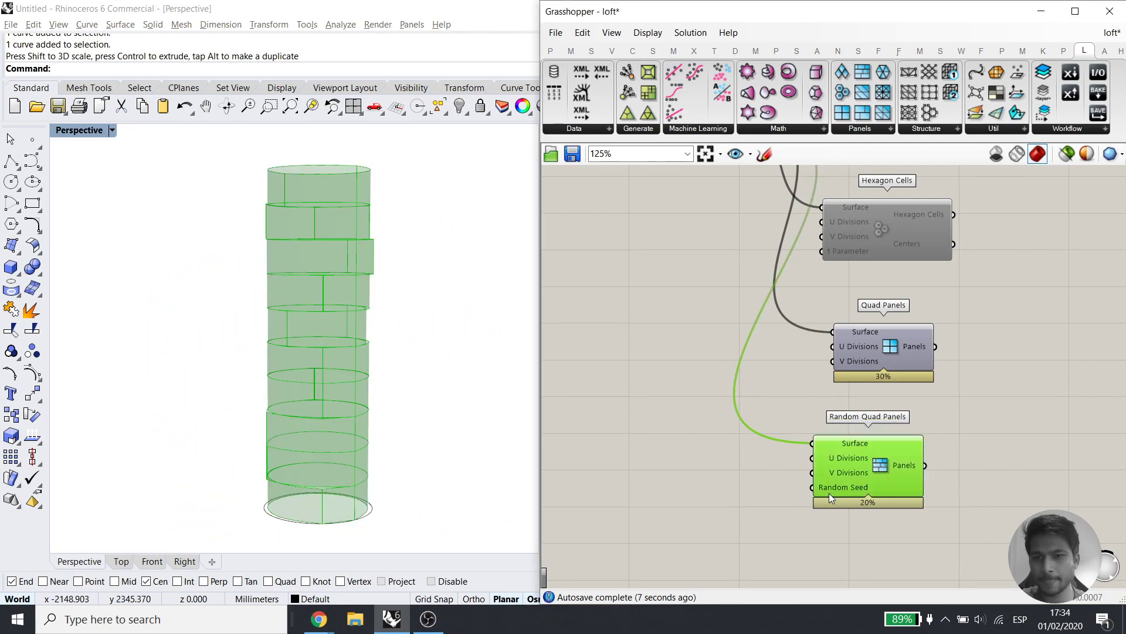
{"action": "left_click", "coordinate": [864, 129]}
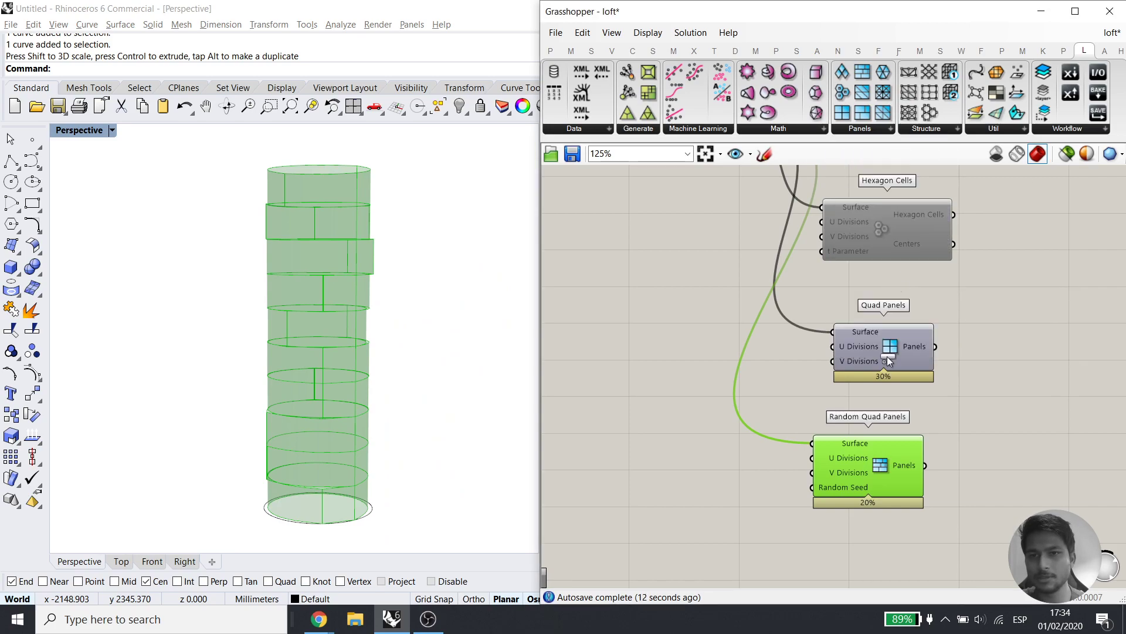
{"action": "left_click", "coordinate": [882, 562]}
{"action": "right_click_drag", "start_coordinate": [966, 505], "coordinate": [966, 420]}
{"action": "scroll", "coordinate": [947, 469], "scroll_direction": "down", "scroll_amount": 4}
{"action": "left_click_drag", "start_coordinate": [833, 252], "coordinate": [853, 271]}
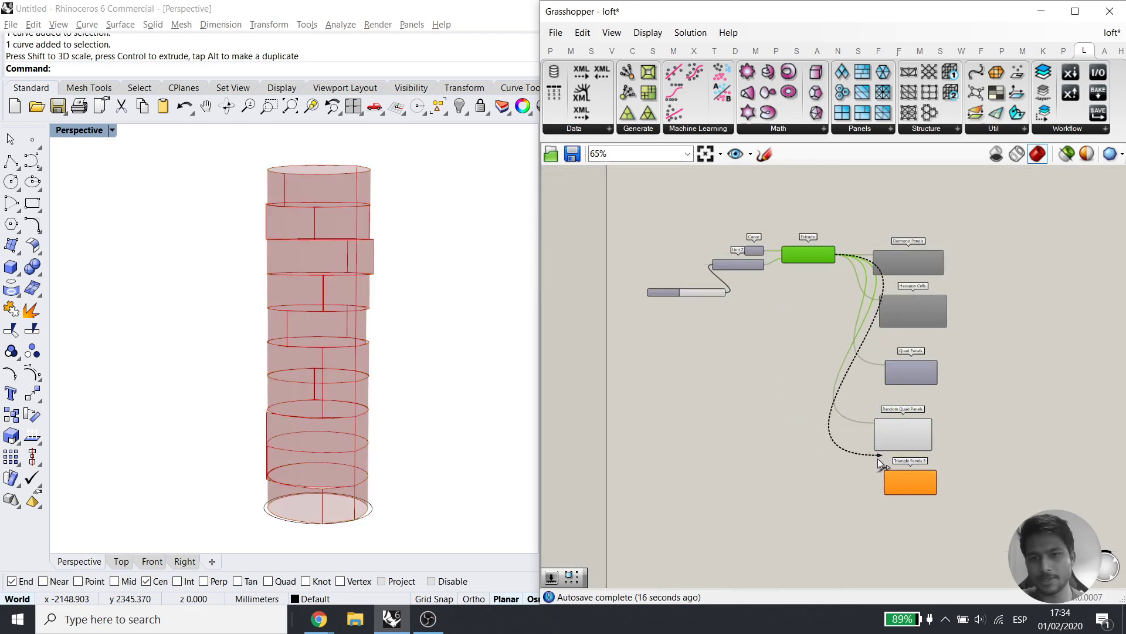
Hide the Random Quad Panels preview and inspect the triangle-panelled tower
{"action": "left_click", "coordinate": [880, 424]}
{"action": "middle_click", "coordinate": [928, 393]}
{"action": "left_click", "coordinate": [958, 363]}
{"action": "right_click_drag", "start_coordinate": [358, 340], "coordinate": [349, 283]}
{"action": "scroll", "coordinate": [350, 199], "scroll_direction": "up", "scroll_amount": 7}
{"action": "scroll", "coordinate": [349, 199], "scroll_direction": "down", "scroll_amount": 7}
{"action": "scroll", "coordinate": [953, 292], "scroll_direction": "up", "scroll_amount": 3}
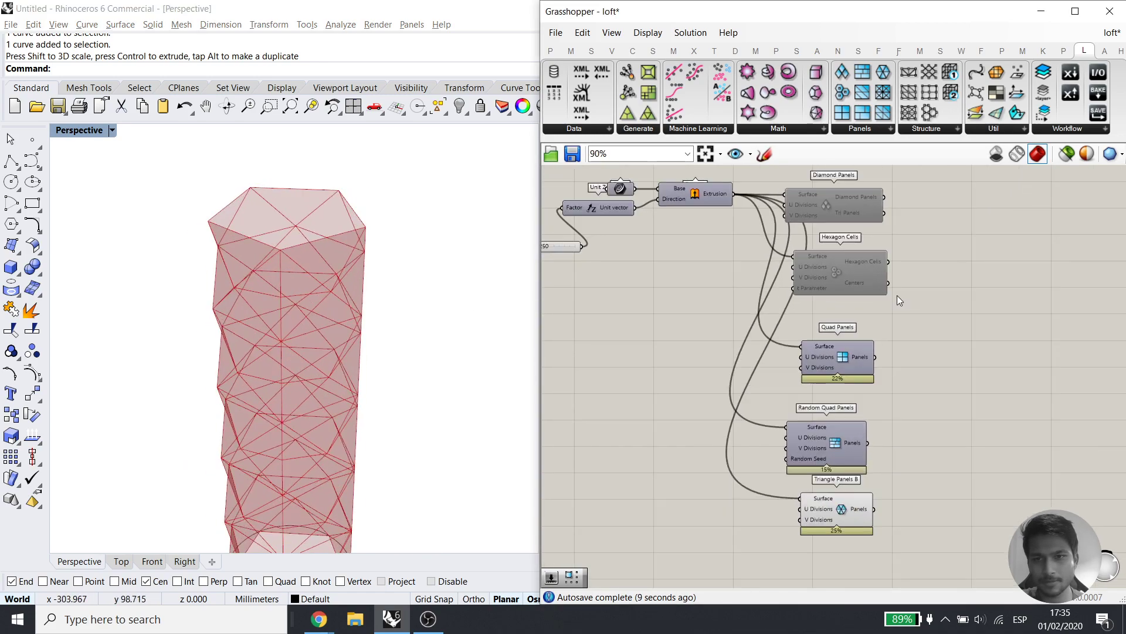
Window-select all five panel components and delete them
{"action": "left_click_drag", "start_coordinate": [909, 332], "coordinate": [793, 536]}
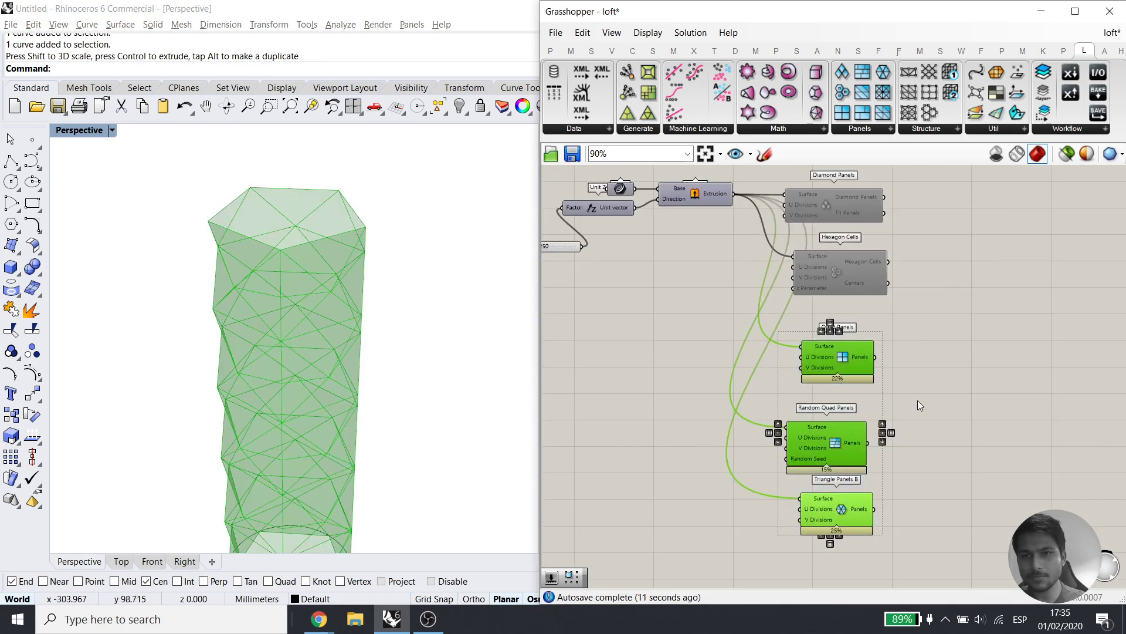
{"action": "left_click_drag", "start_coordinate": [911, 317], "coordinate": [810, 189]}
{"action": "left_click_drag", "start_coordinate": [907, 569], "coordinate": [816, 175]}
{"action": "key", "text": "Delete"}
Delete the ellipse from the Rhino viewport
{"action": "right_click_drag", "start_coordinate": [632, 235], "coordinate": [688, 260]}
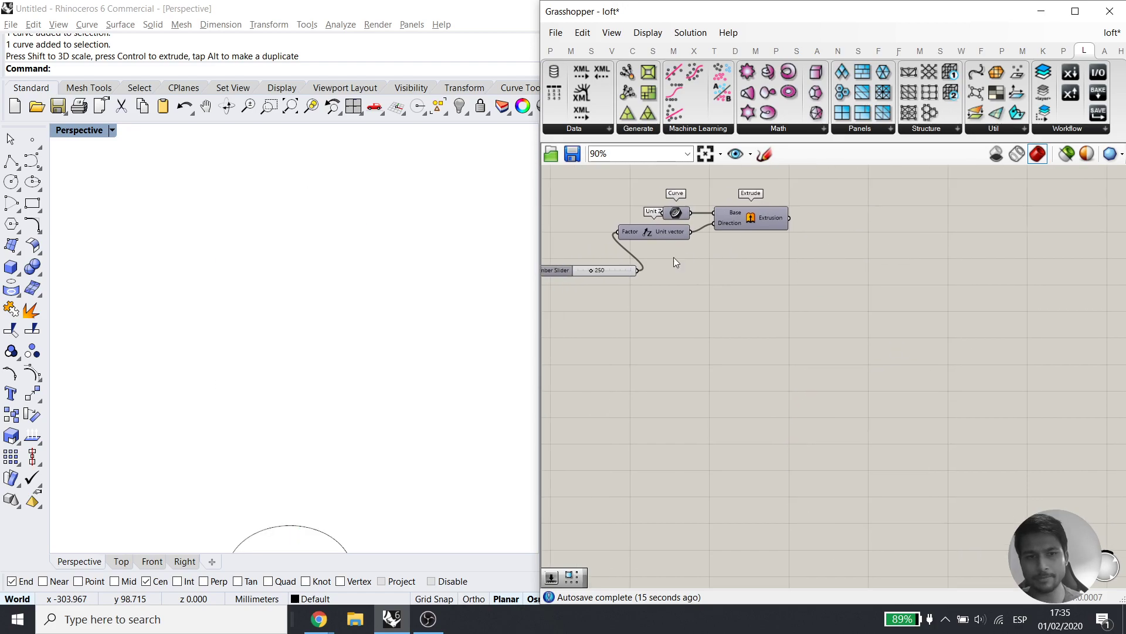
{"action": "scroll", "coordinate": [368, 393], "scroll_direction": "down", "scroll_amount": 3}
{"action": "left_click", "coordinate": [309, 496]}
{"action": "key", "text": "Delete"}
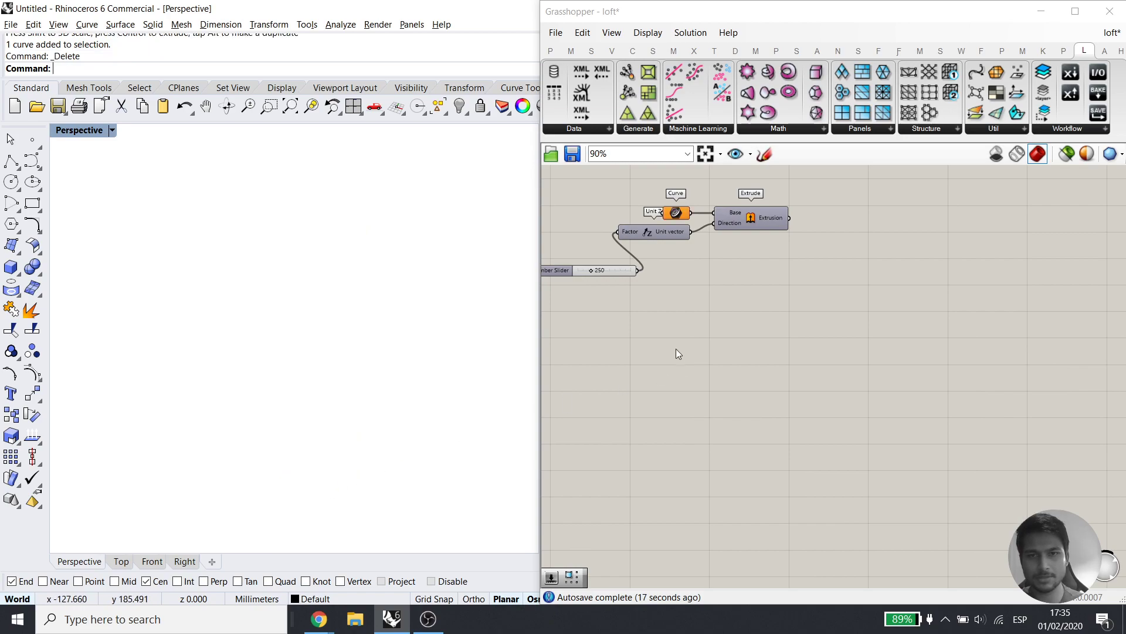
{"action": "left_click", "coordinate": [680, 354]}
Draw a flat rectangular plane surface corner to corner
{"action": "left_click", "coordinate": [18, 251]}
{"action": "left_click", "coordinate": [35, 274]}
{"action": "left_click", "coordinate": [194, 334]}
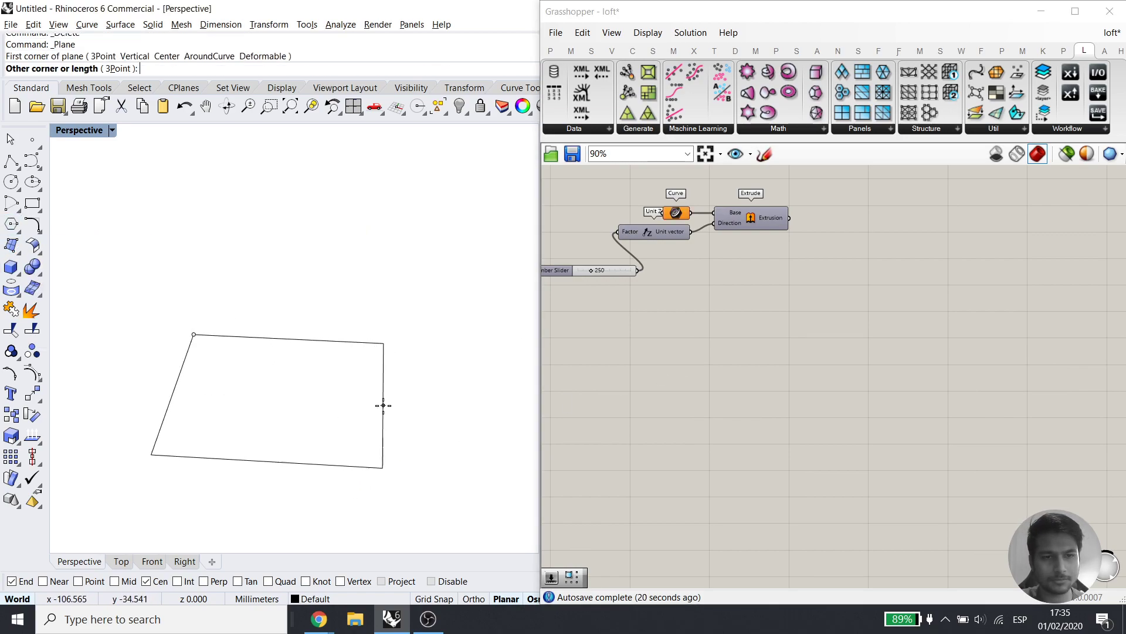
{"action": "left_click", "coordinate": [430, 444]}
{"action": "mouse_move", "coordinate": [432, 448]}
{"action": "right_mouse_down"}
{"action": "mouse_move", "coordinate": [357, 468]}
{"action": "mouse_move", "coordinate": [340, 453]}
{"action": "right_mouse_up"}
{"action": "left_click", "coordinate": [321, 433]}
{"action": "left_click", "coordinate": [303, 111]}
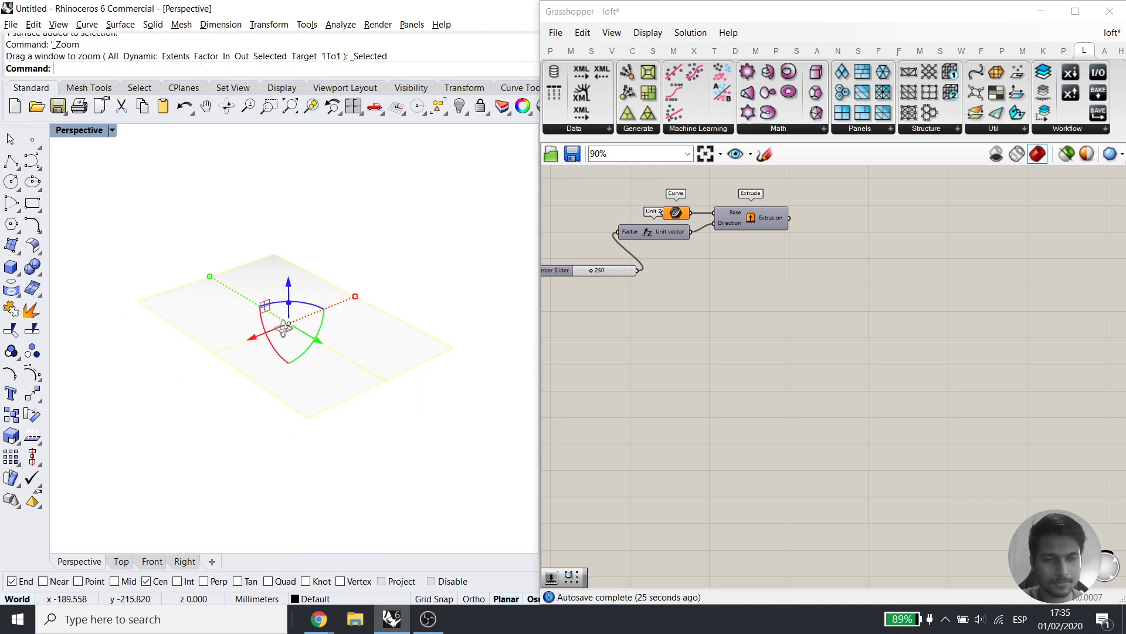
{"action": "key", "text": "Escape"}
Switch the Perspective viewport to Shaded display
{"action": "left_click", "coordinate": [279, 328]}
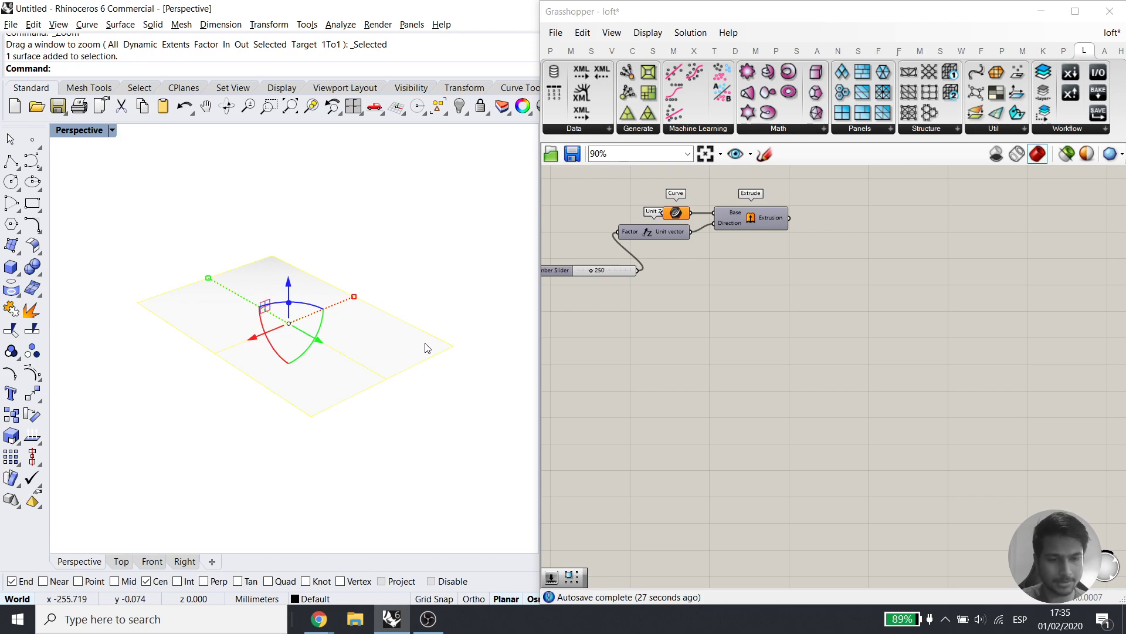
{"action": "type", "text": "id"}
{"action": "key", "text": "Return"}
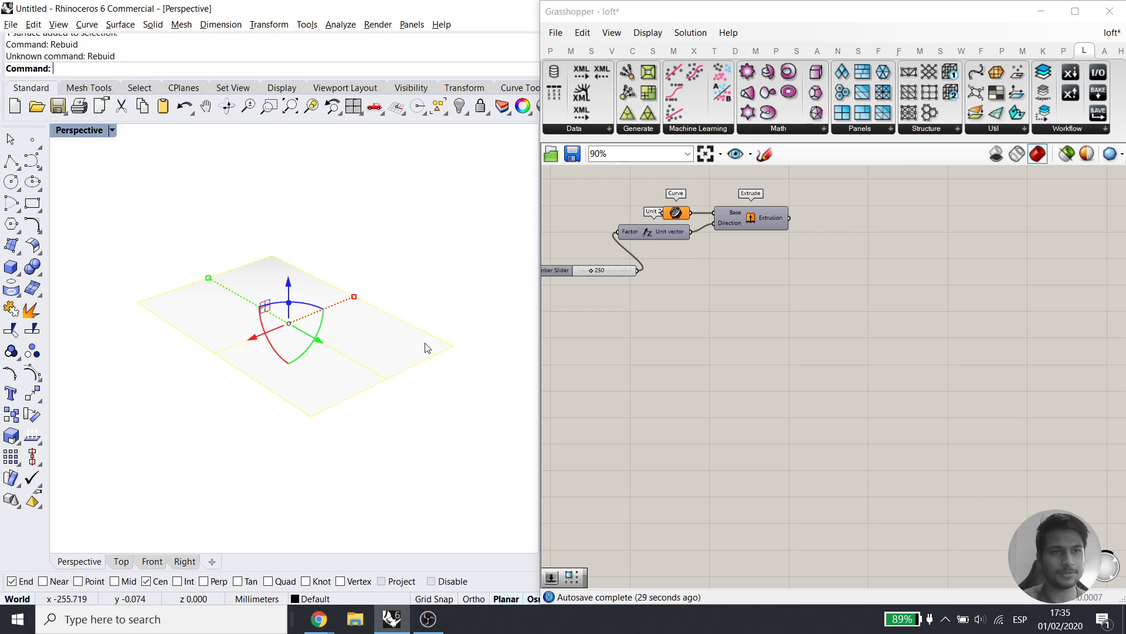
{"action": "left_click", "coordinate": [88, 131]}
{"action": "left_click", "coordinate": [158, 130]}
Reselect the plane surface and run Rebuild on it
{"action": "left_click", "coordinate": [382, 255]}
{"action": "left_click", "coordinate": [287, 335]}
{"action": "type", "text": "Rebu"}
{"action": "key", "text": "Return"}
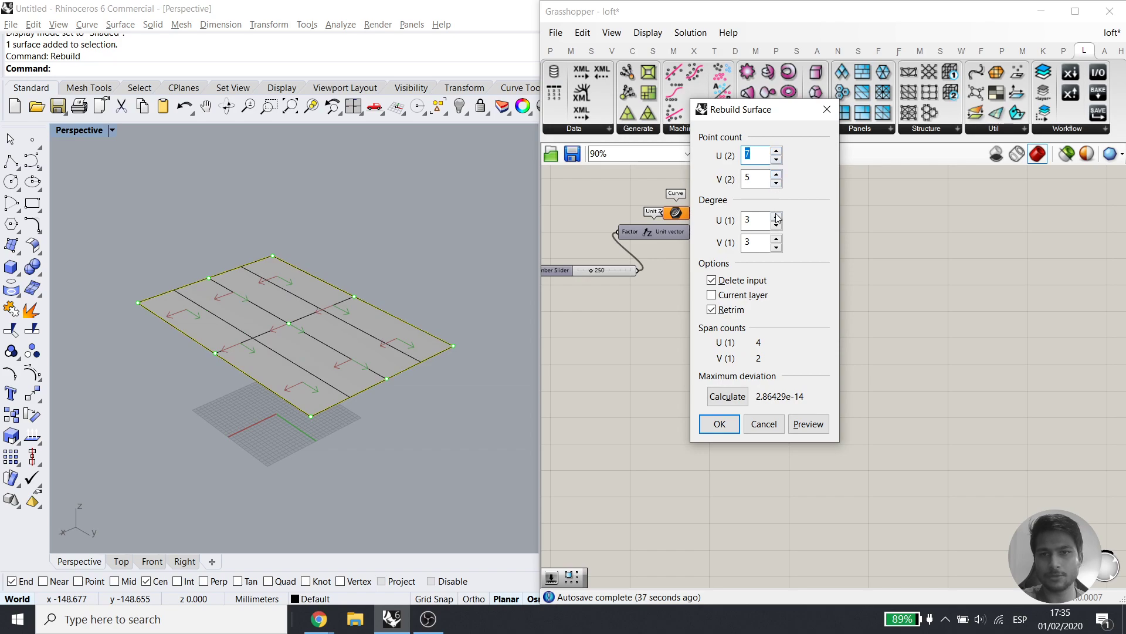
Confirm the 7 by 7 rebuild, show the control points, and raise a first group of points
{"action": "left_click", "coordinate": [720, 424]}
{"action": "left_click", "coordinate": [32, 373]}
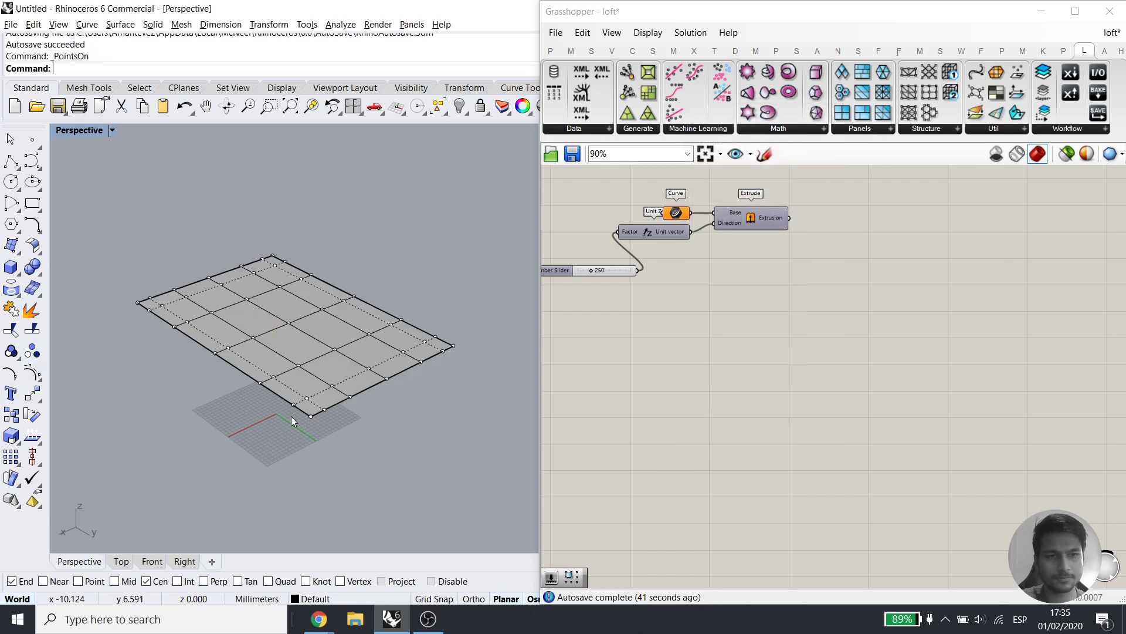
{"action": "scroll", "coordinate": [282, 416], "scroll_direction": "down", "scroll_amount": 5}
{"action": "scroll", "coordinate": [213, 346], "scroll_direction": "up", "scroll_amount": 8}
{"action": "left_click_drag", "start_coordinate": [191, 295], "coordinate": [365, 438]}
{"action": "left_click_drag", "start_coordinate": [317, 303], "coordinate": [322, 242]}
Raise eleven more control points, then lift five points near the bottom edge slightly
{"action": "scroll", "coordinate": [434, 321], "scroll_direction": "down", "scroll_amount": 7}
{"action": "right_click_drag", "start_coordinate": [425, 360], "coordinate": [366, 364], "text": "shift"}
{"action": "left_click_drag", "start_coordinate": [408, 306], "coordinate": [492, 410]}
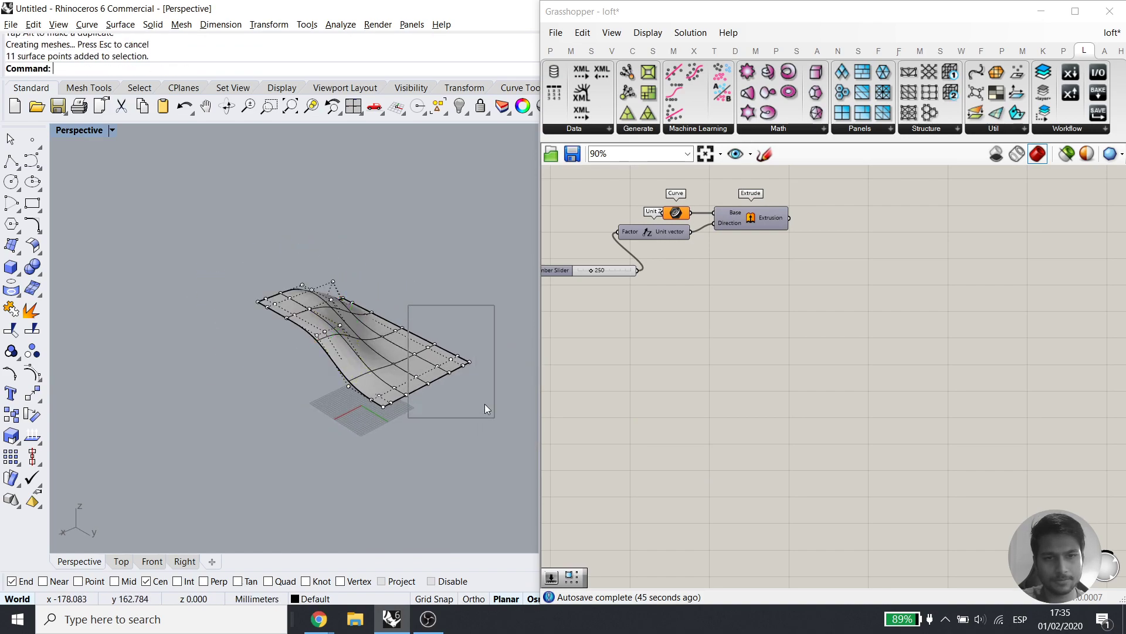
{"action": "left_click_drag", "start_coordinate": [437, 327], "coordinate": [440, 295]}
{"action": "left_click", "coordinate": [369, 421]}
{"action": "left_click_drag", "start_coordinate": [363, 384], "coordinate": [465, 473]}
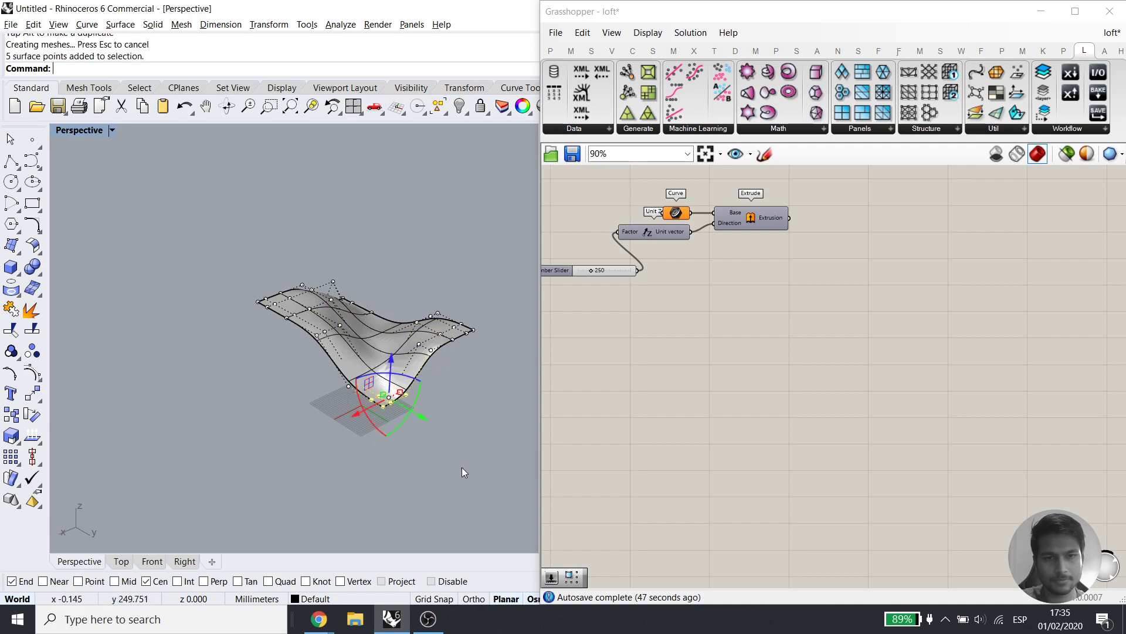
{"action": "left_click_drag", "start_coordinate": [391, 366], "coordinate": [391, 359]}
Raise six points near the top edge, then undo the last point move and clear the selection
{"action": "left_click_drag", "start_coordinate": [327, 252], "coordinate": [393, 308]}
{"action": "left_click", "coordinate": [334, 252]}
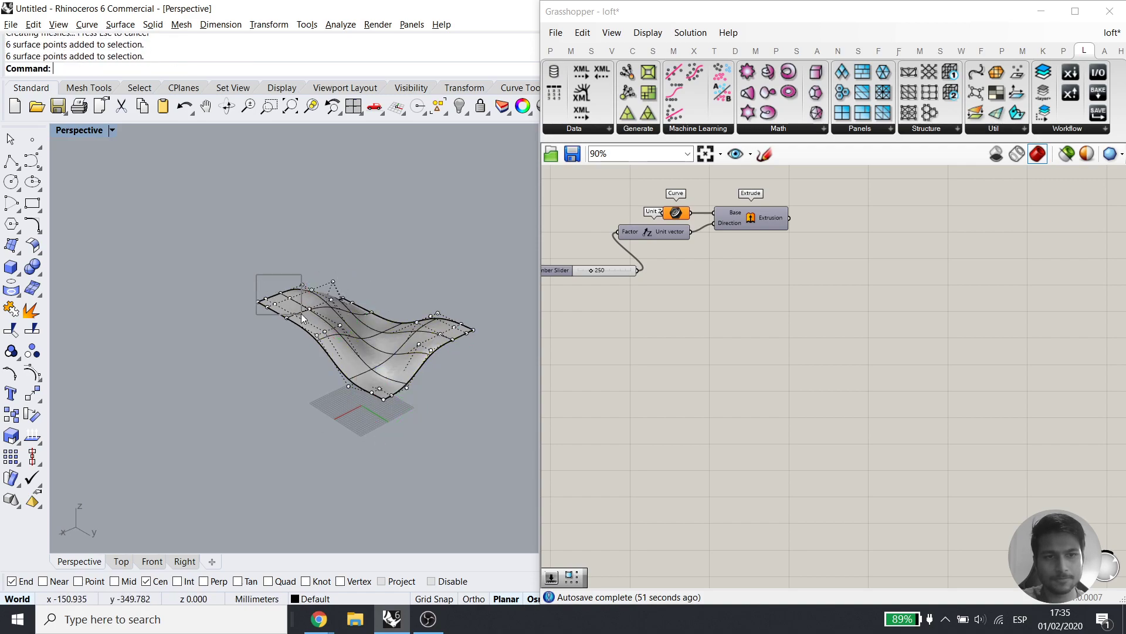
{"action": "left_click_drag", "start_coordinate": [276, 266], "coordinate": [275, 240]}
{"action": "key", "text": "Escape"}
{"action": "key", "text": "Escape"}
{"action": "right_click_drag", "start_coordinate": [403, 278], "coordinate": [345, 423]}
{"action": "key", "text": "ctrl+z"}
{"action": "key", "text": "Escape"}
{"action": "key", "text": "Escape"}
{"action": "scroll", "coordinate": [330, 387], "scroll_direction": "down", "scroll_amount": 6}
{"action": "scroll", "coordinate": [357, 389], "scroll_direction": "up", "scroll_amount": 2}
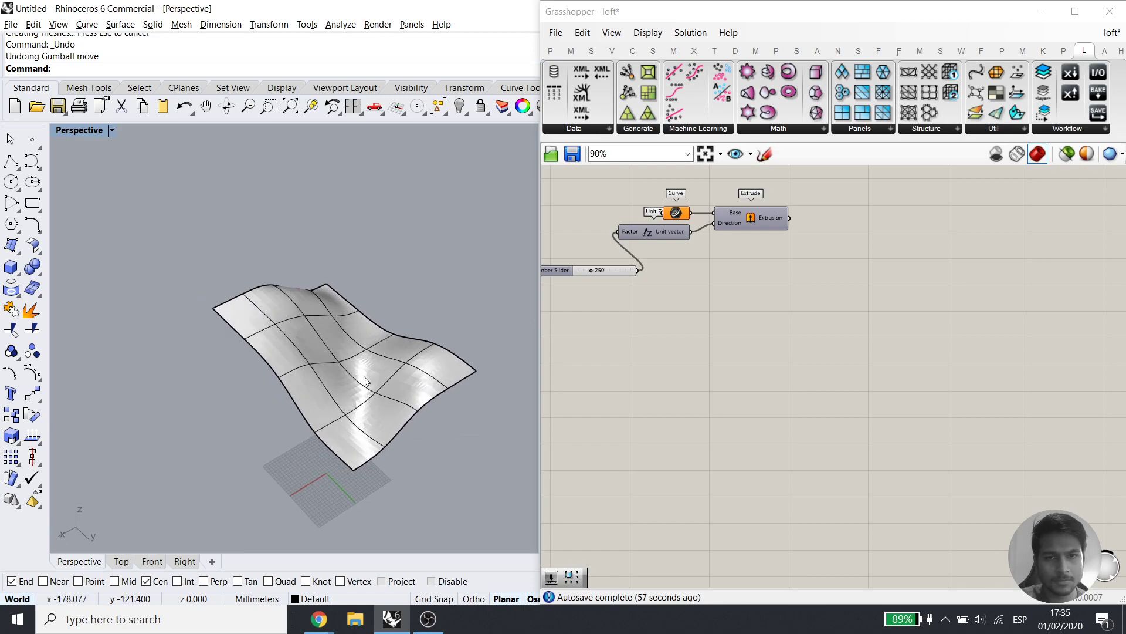
{"action": "double_click", "coordinate": [689, 332]}
{"action": "type", "text": "surfa"}
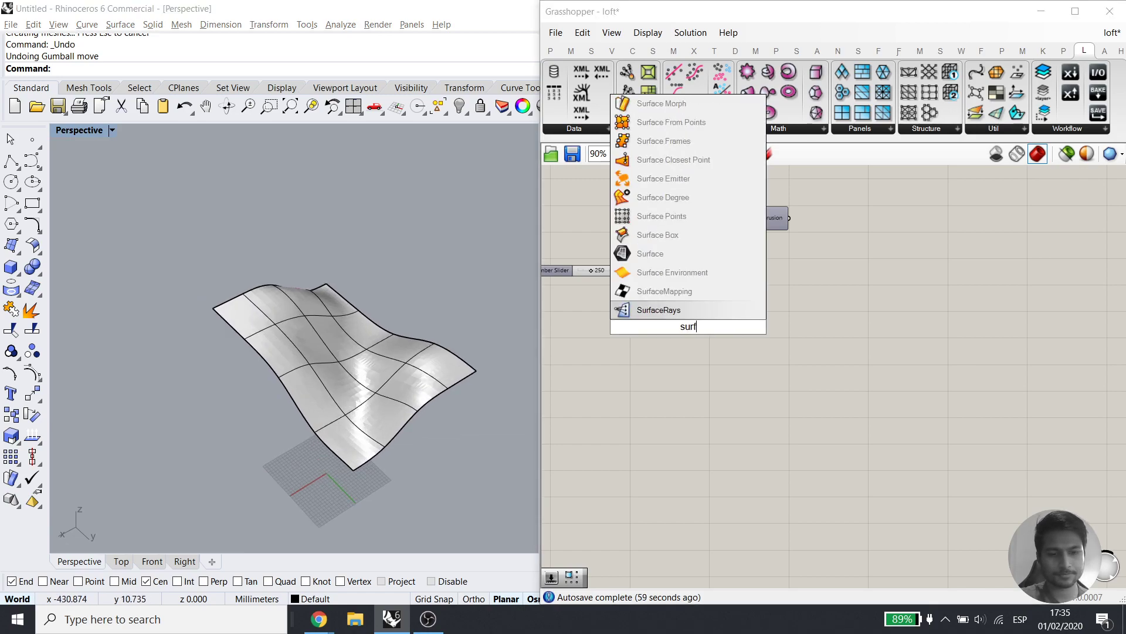
Add a Surface component, delete the old extrusion components, and set it to reference the freeform surface
{"action": "left_click", "coordinate": [730, 275]}
{"action": "left_click_drag", "start_coordinate": [778, 267], "coordinate": [554, 198]}
{"action": "key", "text": "Delete"}
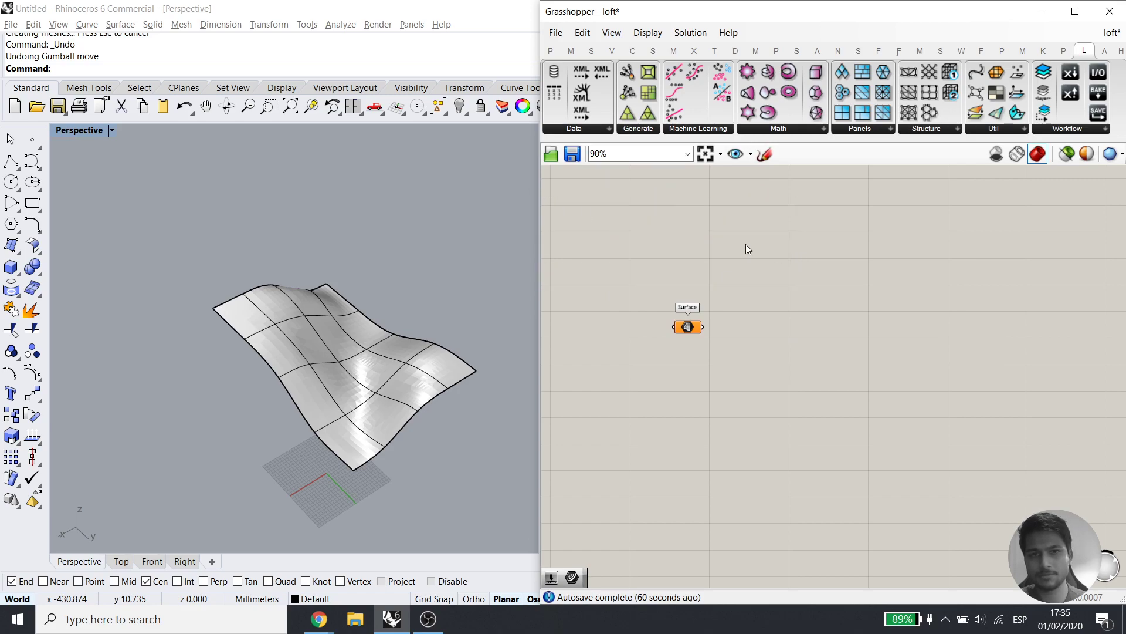
{"action": "right_click", "coordinate": [688, 329]}
{"action": "left_click", "coordinate": [739, 496]}
{"action": "left_click", "coordinate": [325, 362]}
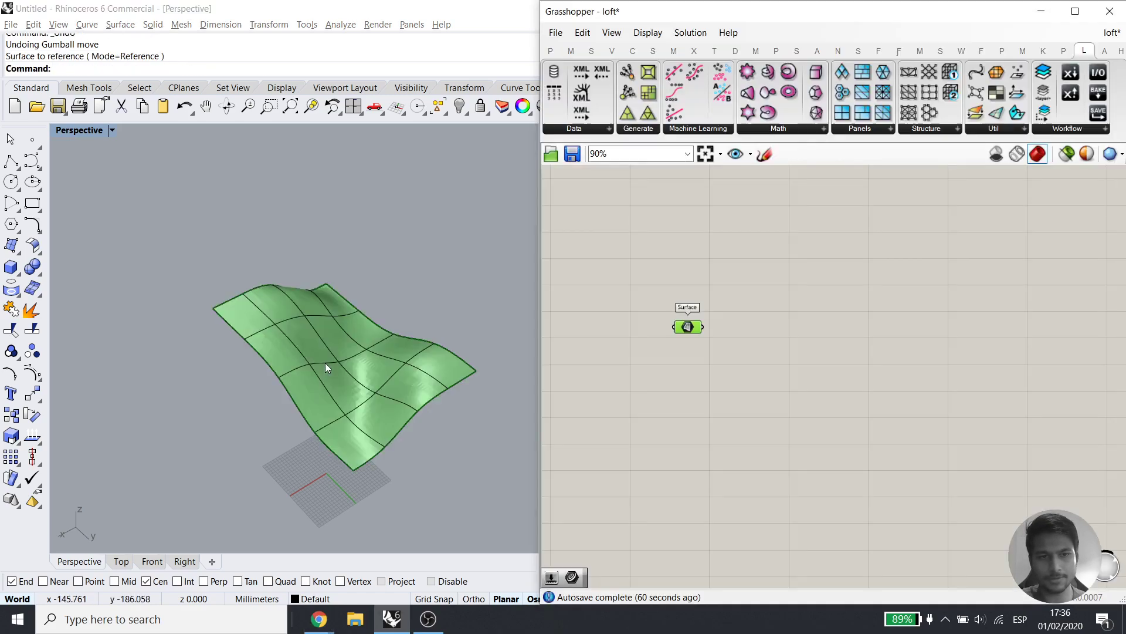
{"action": "left_click", "coordinate": [341, 381]}
{"action": "left_click", "coordinate": [98, 302]}
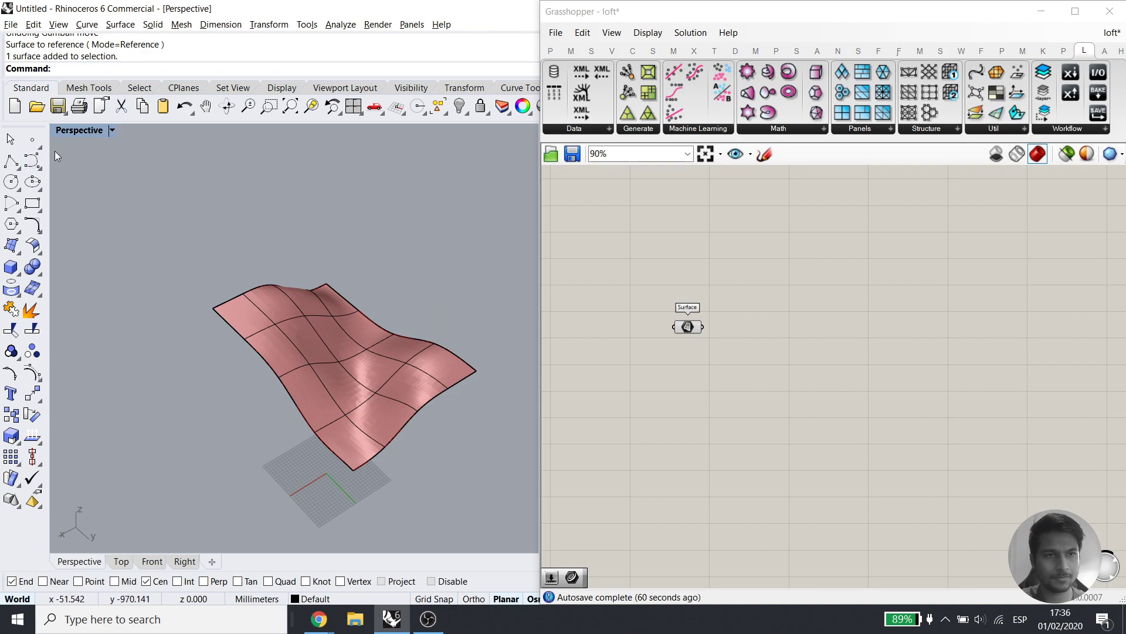
Switch Perspective to Rendered display, hide the original surface, and add a Diamond Panels component
{"action": "left_click", "coordinate": [82, 130]}
{"action": "left_click", "coordinate": [154, 144]}
{"action": "left_click", "coordinate": [369, 385]}
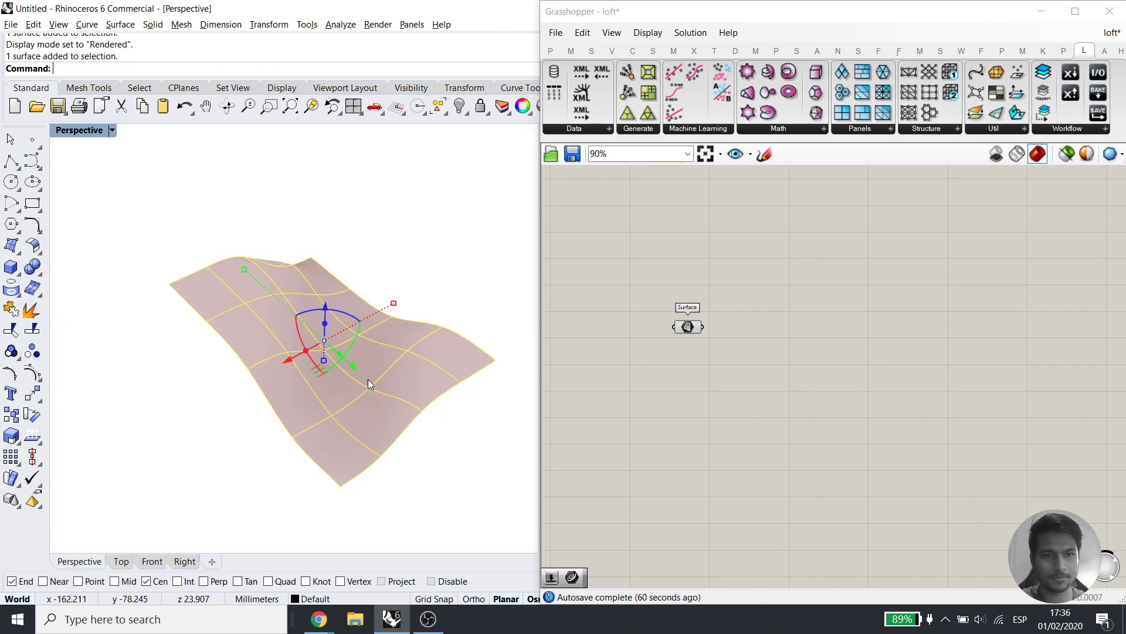
{"action": "key", "text": "ctrl+h"}
{"action": "right_click_drag", "start_coordinate": [368, 378], "coordinate": [321, 352]}
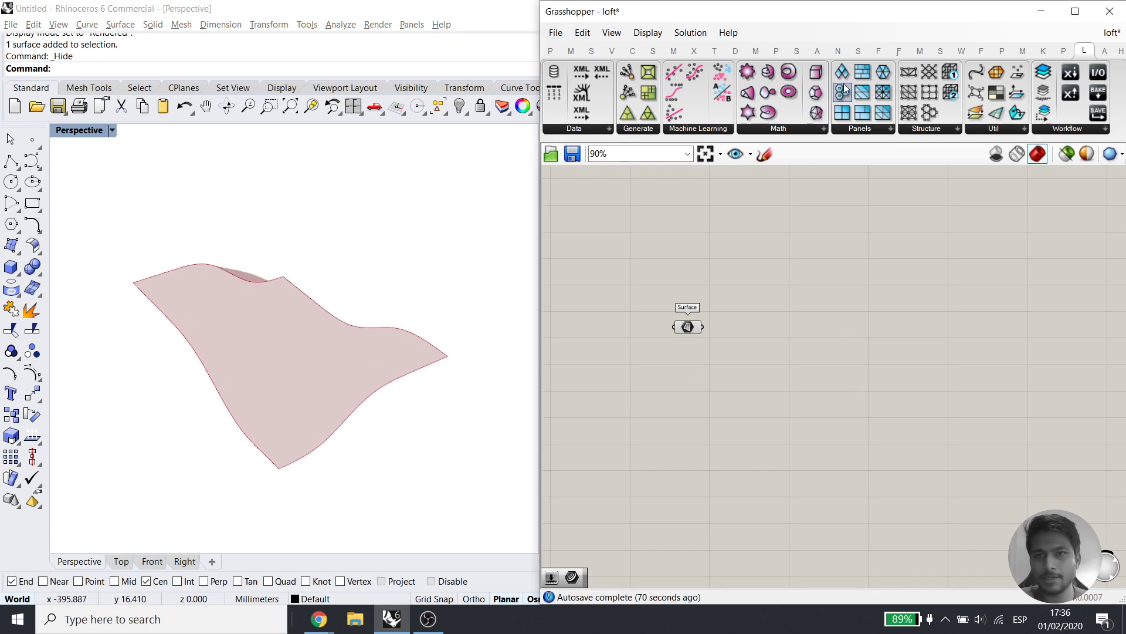
{"action": "left_click_drag", "start_coordinate": [783, 275], "coordinate": [792, 318]}
{"action": "scroll", "coordinate": [748, 378], "scroll_direction": "up", "scroll_amount": 3}
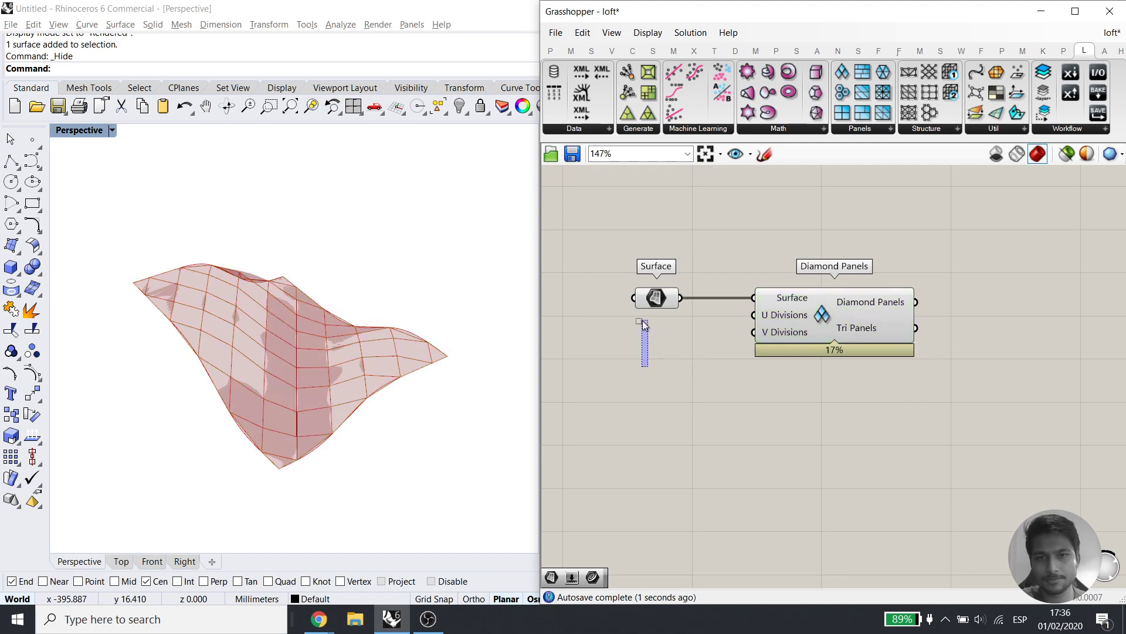
Turn off the Surface component's preview and orbit to inspect the diamond panels
{"action": "middle_click", "coordinate": [683, 227]}
{"action": "left_click", "coordinate": [729, 180]}
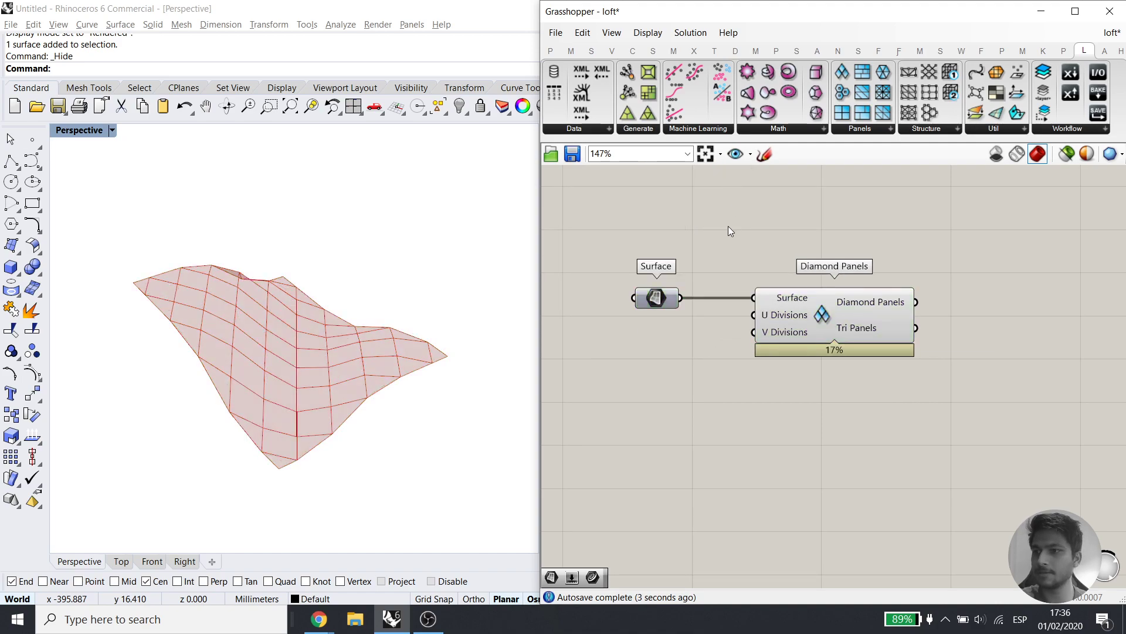
{"action": "right_click_drag", "start_coordinate": [245, 367], "coordinate": [171, 277]}
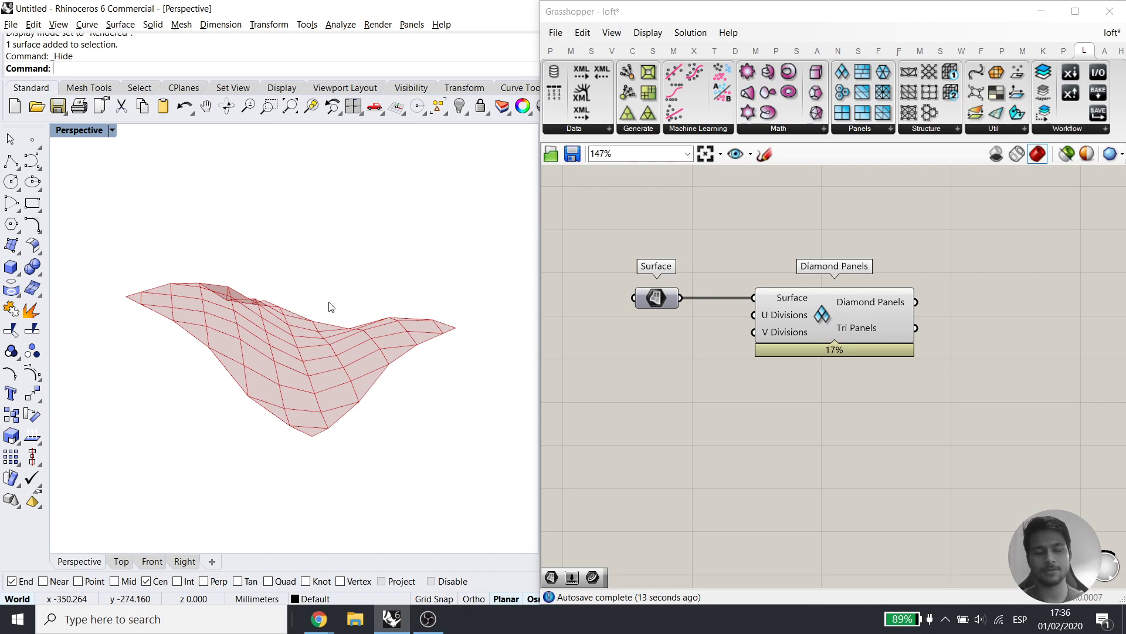
{"action": "right_click_drag", "start_coordinate": [330, 306], "coordinate": [312, 367]}
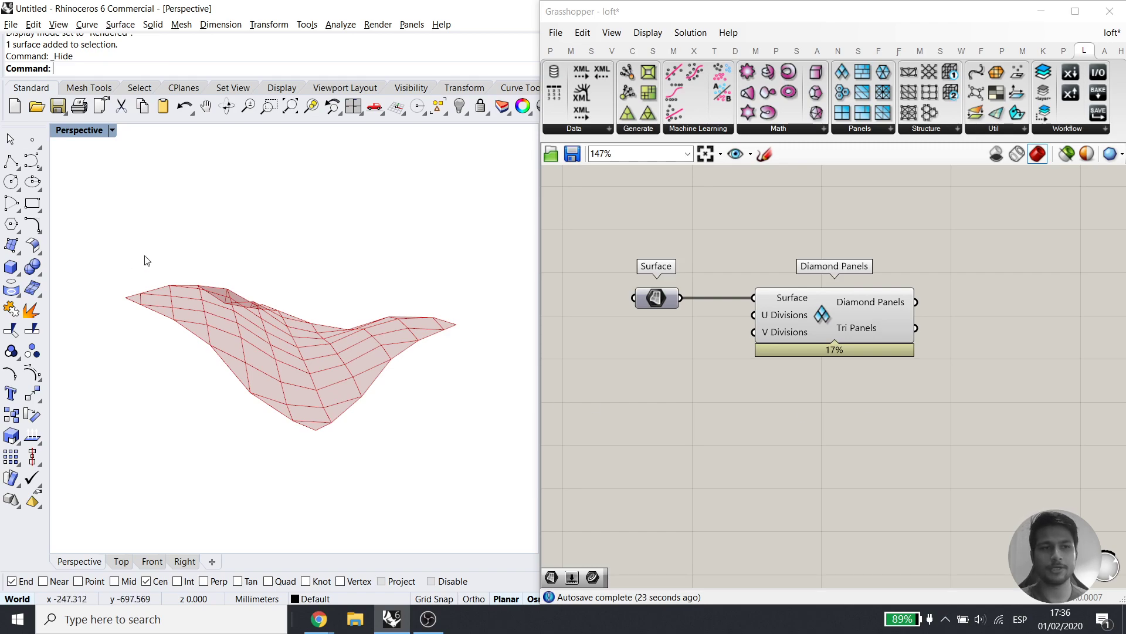
Disable both the Surface and Diamond Panels components
{"action": "left_click_drag", "start_coordinate": [597, 179], "coordinate": [962, 387]}
{"action": "middle_click", "coordinate": [847, 294]}
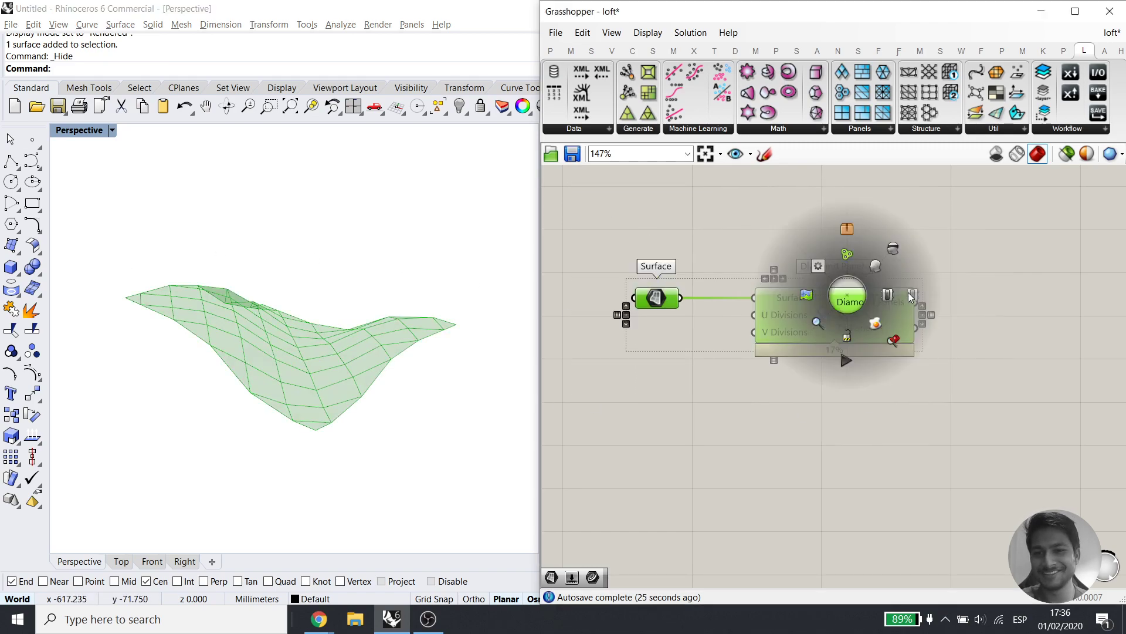
{"action": "left_click", "coordinate": [904, 295]}
{"action": "left_click", "coordinate": [720, 249]}
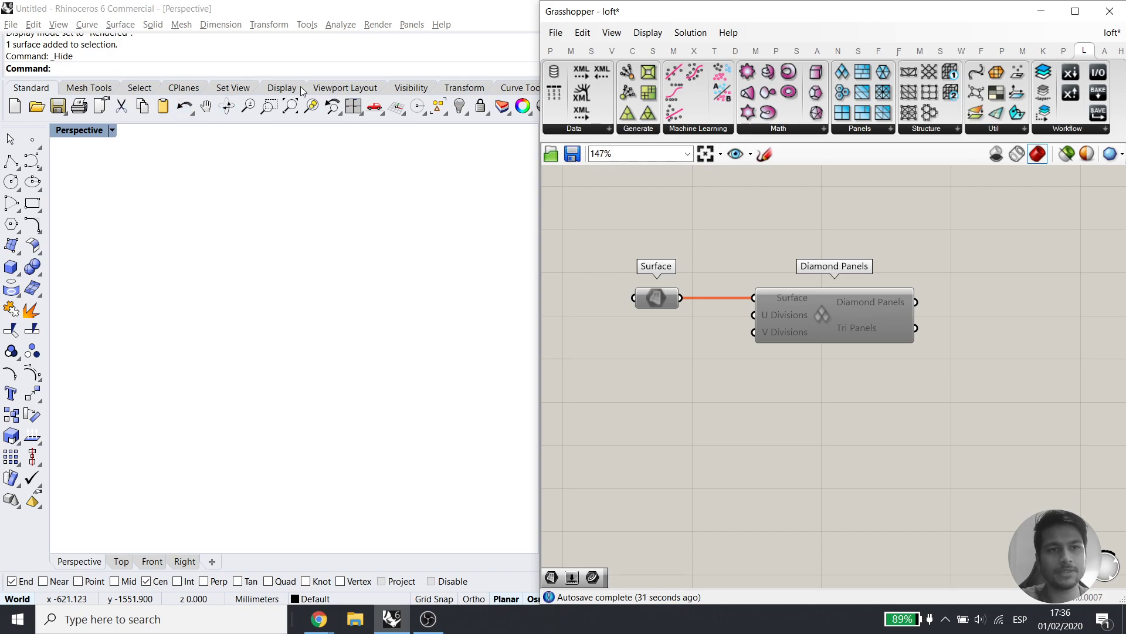
Draw a corner-to-corner rectangular plane in the Perspective view
{"action": "left_click", "coordinate": [119, 24]}
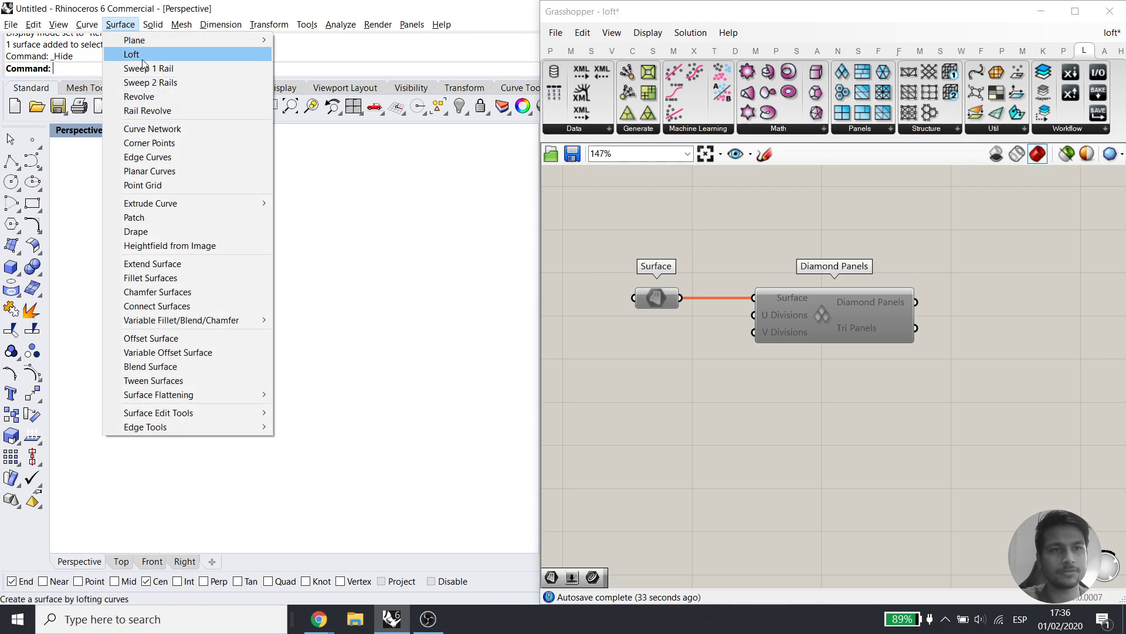
{"action": "mouse_move", "coordinate": [195, 43]}
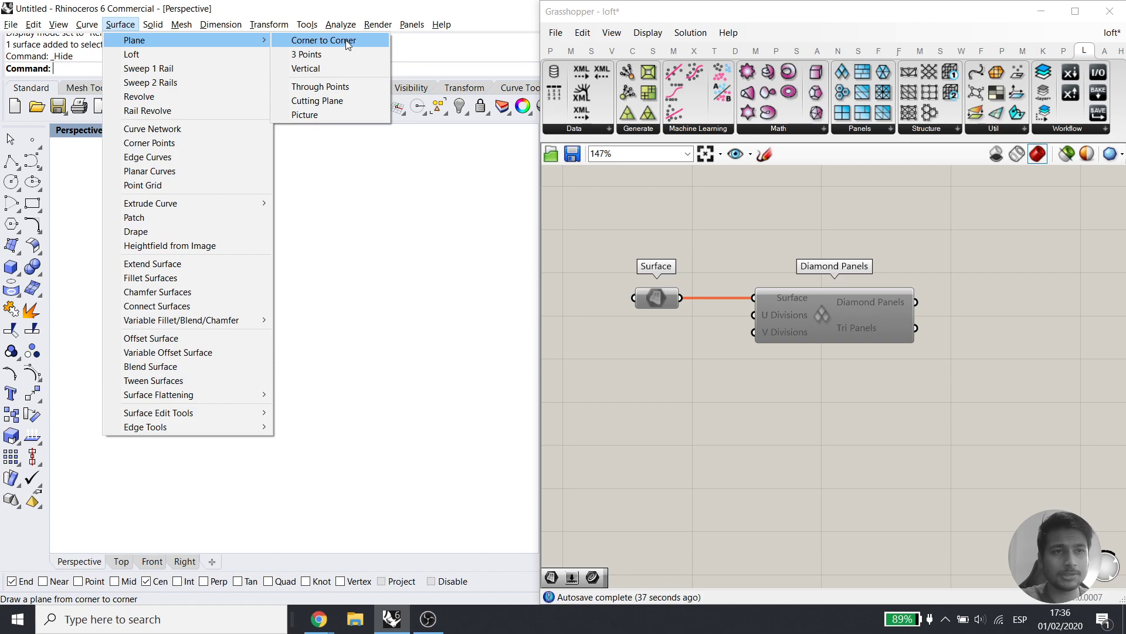
{"action": "left_click", "coordinate": [19, 254]}
{"action": "left_click", "coordinate": [19, 254]}
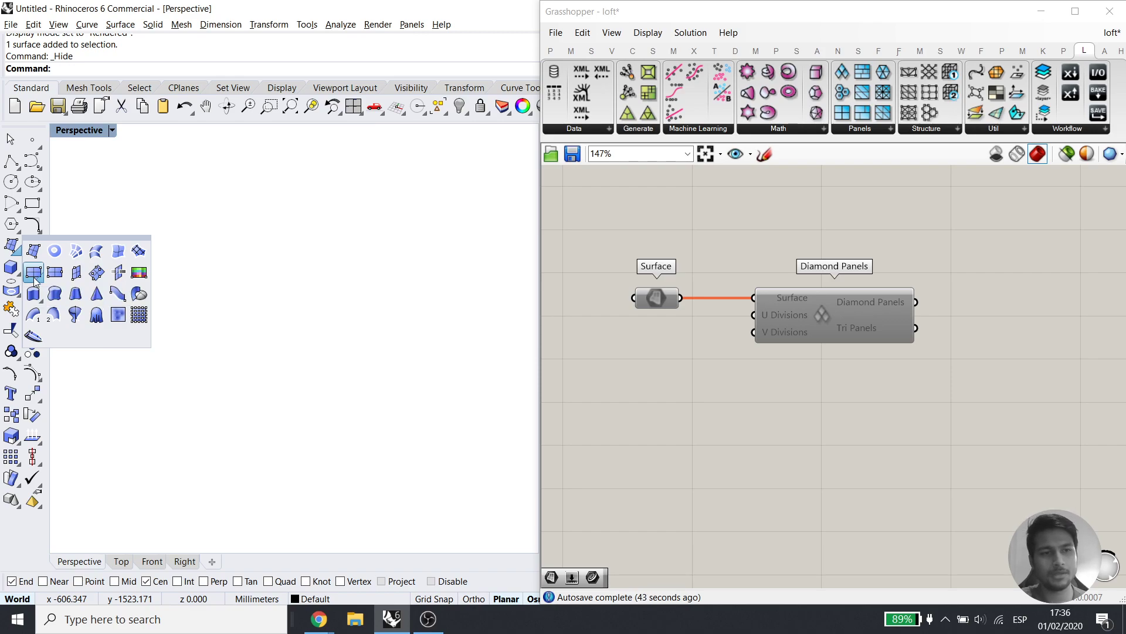
{"action": "left_click", "coordinate": [36, 275]}
{"action": "left_click", "coordinate": [129, 362]}
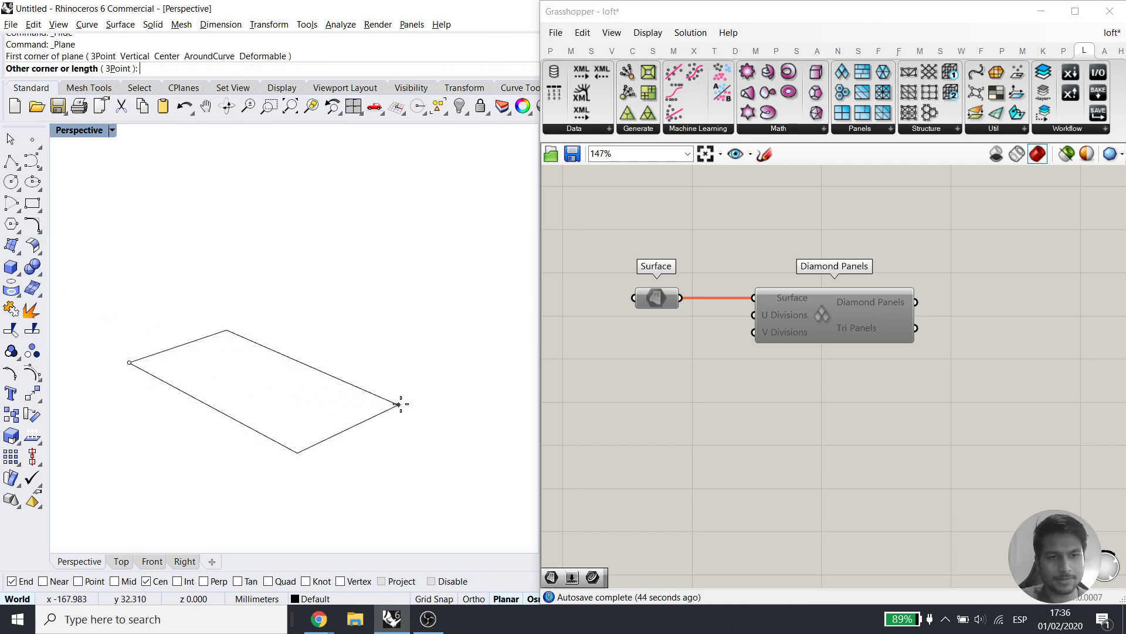
{"action": "left_click", "coordinate": [445, 396]}
Switch the Perspective view to Shaded display
{"action": "mouse_move", "coordinate": [399, 369]}
{"action": "right_mouse_down"}
{"action": "mouse_move", "coordinate": [349, 437]}
{"action": "mouse_move", "coordinate": [355, 424]}
{"action": "mouse_move", "coordinate": [354, 460]}
{"action": "right_mouse_up"}
{"action": "left_click", "coordinate": [338, 413]}
{"action": "right_click_drag", "start_coordinate": [420, 427], "coordinate": [387, 363]}
{"action": "left_click", "coordinate": [112, 130]}
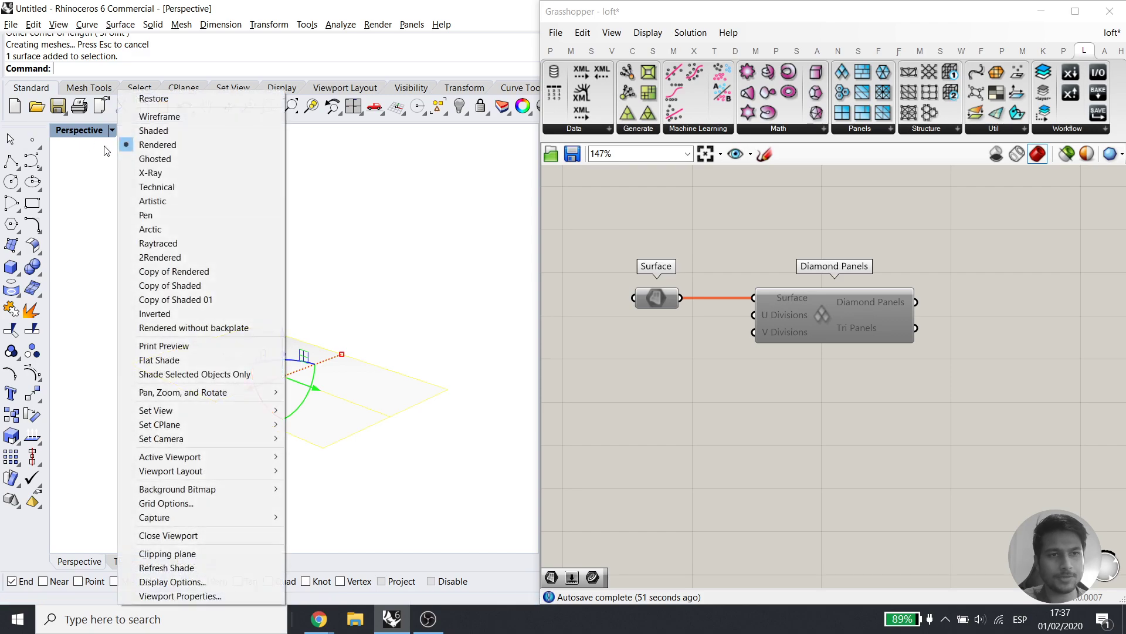
{"action": "left_click", "coordinate": [153, 136]}
{"action": "right_click_drag", "start_coordinate": [305, 395], "coordinate": [305, 426]}
{"action": "scroll", "coordinate": [305, 426], "scroll_direction": "up", "scroll_amount": 2}
{"action": "left_click", "coordinate": [172, 441]}
Turn on the plane's control points, lift and lower two corners, then undo both moves
{"action": "left_click", "coordinate": [167, 351]}
{"action": "left_click", "coordinate": [33, 373]}
{"action": "scroll", "coordinate": [329, 358], "scroll_direction": "down", "scroll_amount": 2}
{"action": "left_click", "coordinate": [133, 343]}
{"action": "left_click_drag", "start_coordinate": [132, 302], "coordinate": [128, 243]}
{"action": "left_click", "coordinate": [329, 421]}
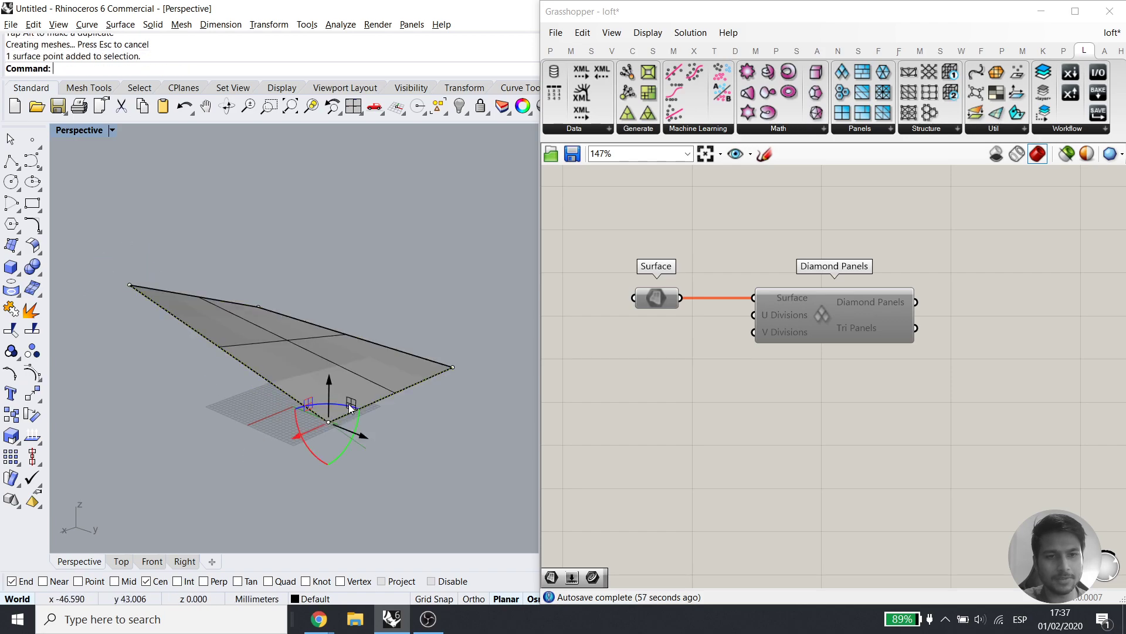
{"action": "left_click_drag", "start_coordinate": [329, 393], "coordinate": [337, 461]}
{"action": "left_click", "coordinate": [406, 453]}
{"action": "right_click_drag", "start_coordinate": [405, 451], "coordinate": [388, 402]}
{"action": "key", "text": "ctrl+z"}
{"action": "key", "text": "ctrl+z"}
{"action": "key", "text": "Escape"}
{"action": "right_click_drag", "start_coordinate": [297, 418], "coordinate": [308, 430]}
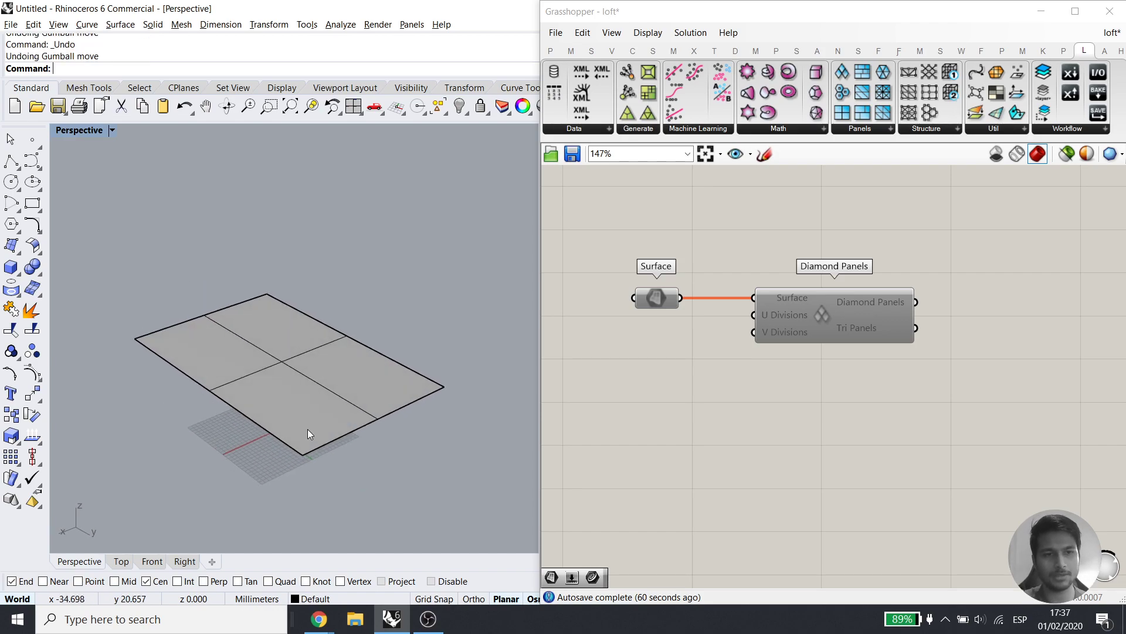
Rebuild the selected plane with Rebuild using U and V point counts of 7 at degree 3
{"action": "left_click", "coordinate": [300, 355]}
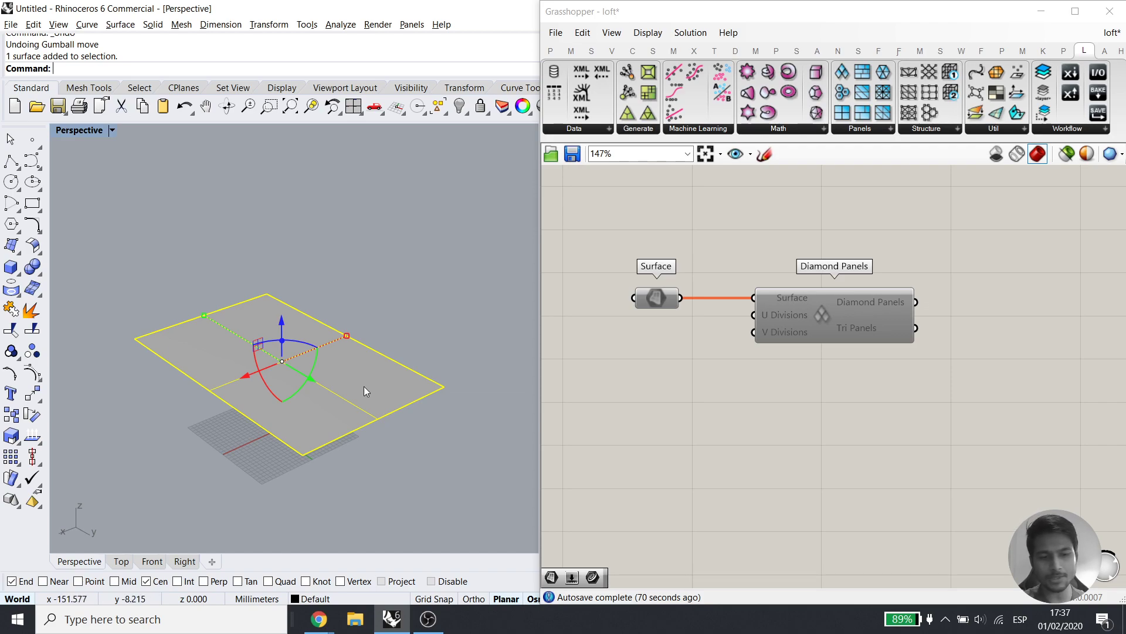
{"action": "left_click", "coordinate": [452, 304]}
{"action": "left_click", "coordinate": [405, 375]}
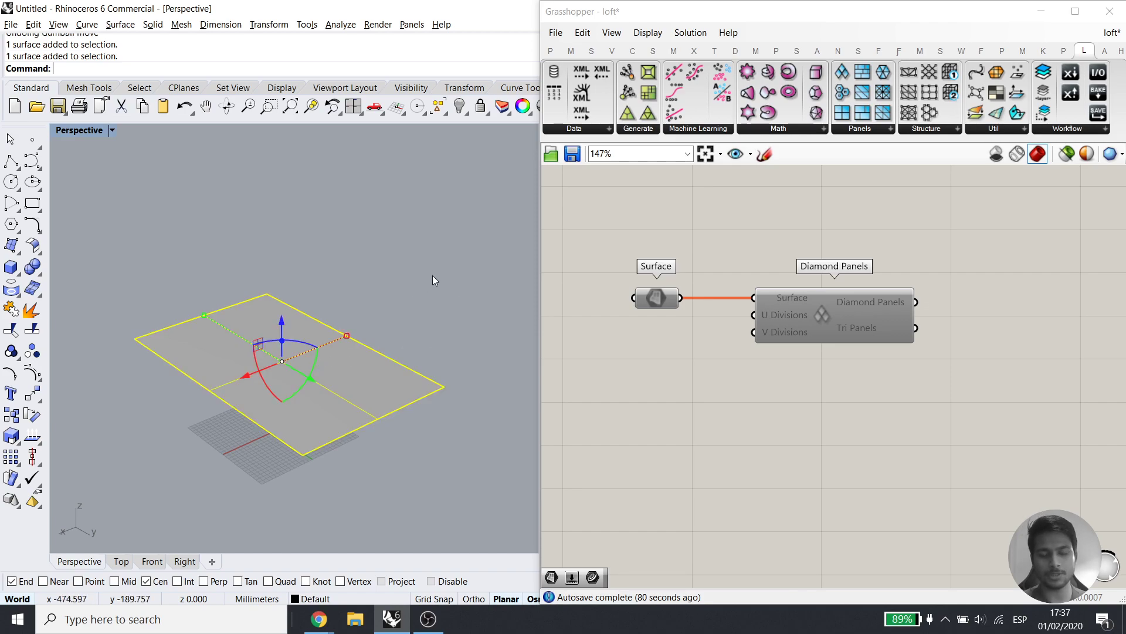
{"action": "type", "text": "Rebuild"}
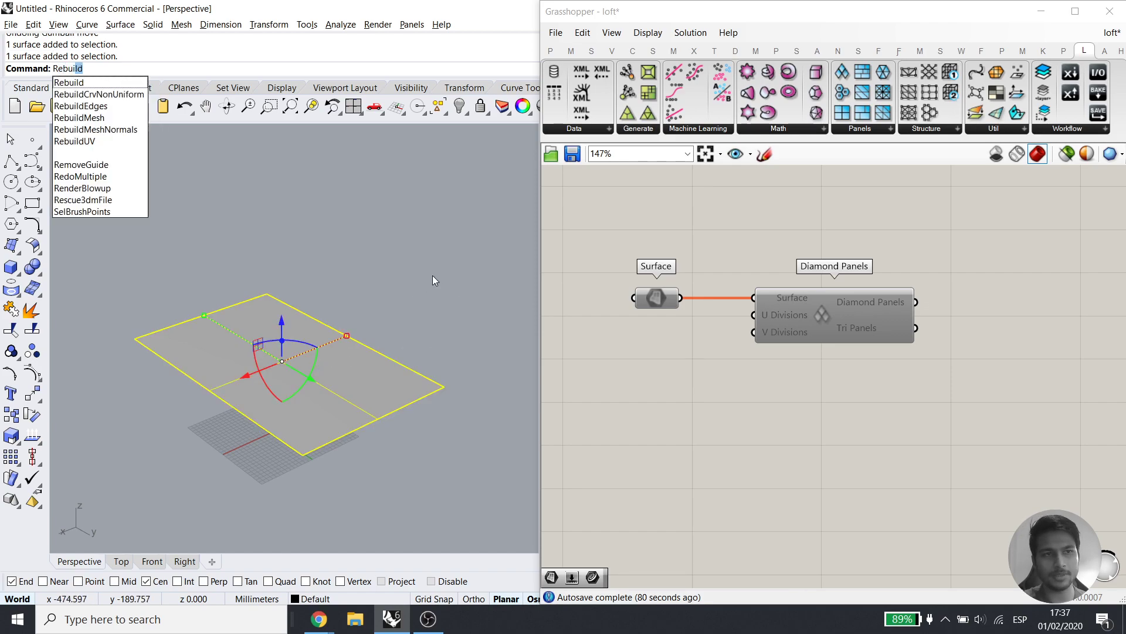
{"action": "key", "text": "Return"}
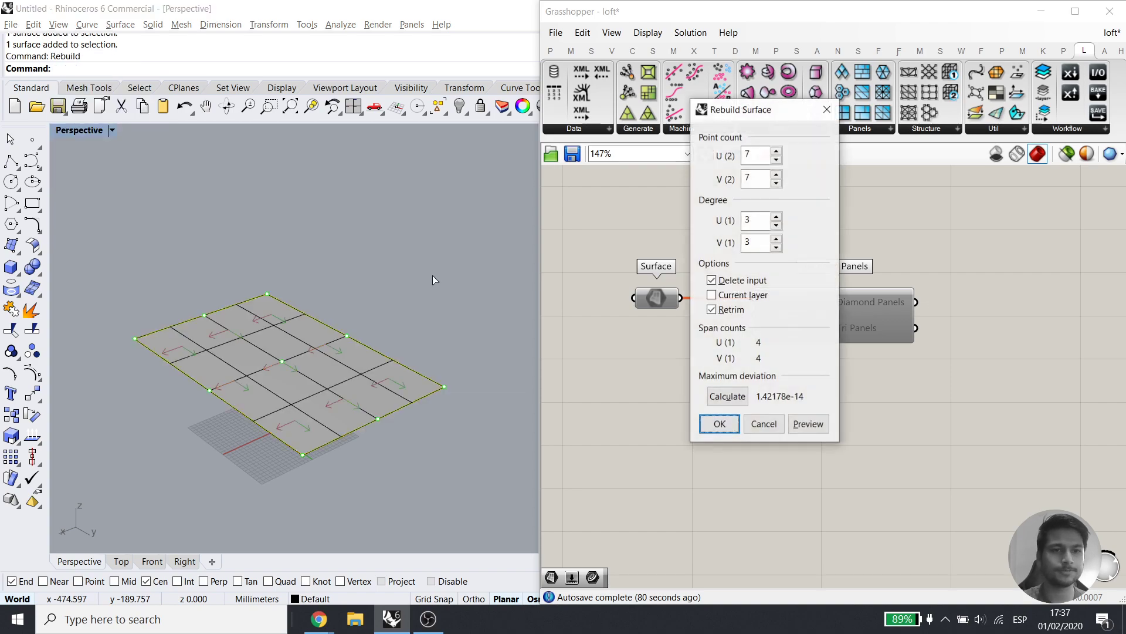
{"action": "left_click_drag", "start_coordinate": [796, 99], "coordinate": [848, 106]}
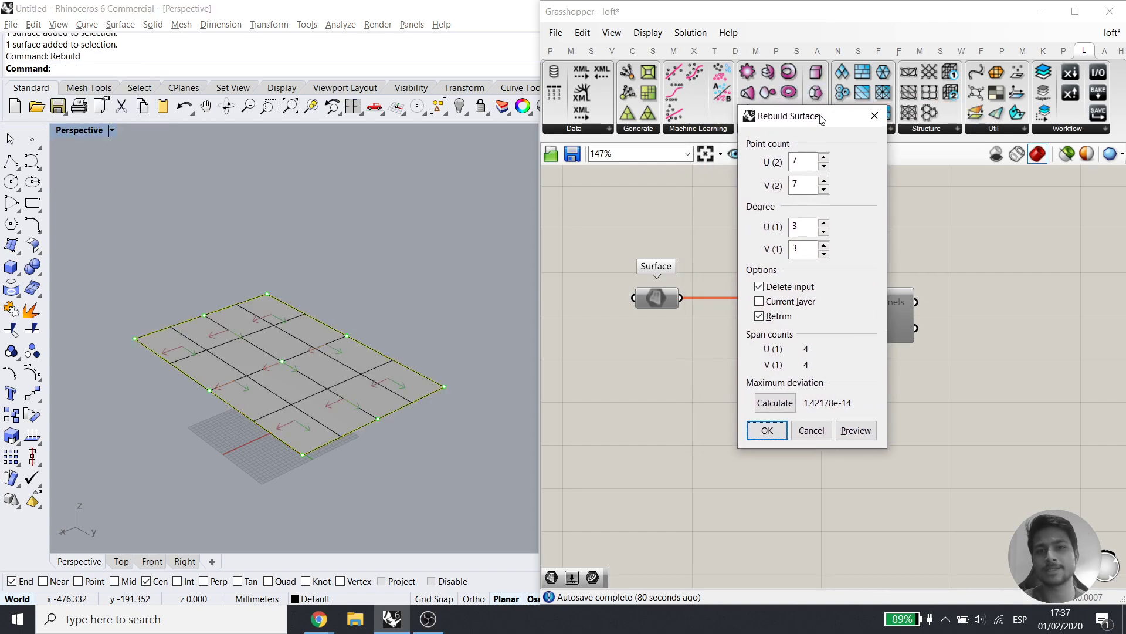
{"action": "left_click_drag", "start_coordinate": [808, 162], "coordinate": [794, 162]}
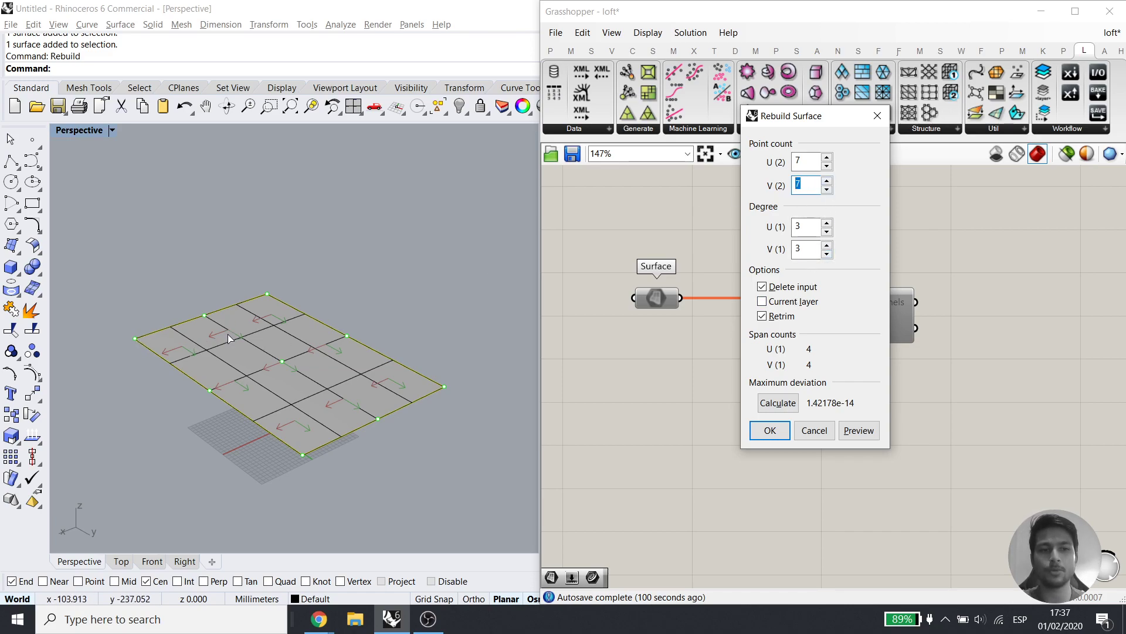
{"action": "left_click", "coordinate": [768, 435]}
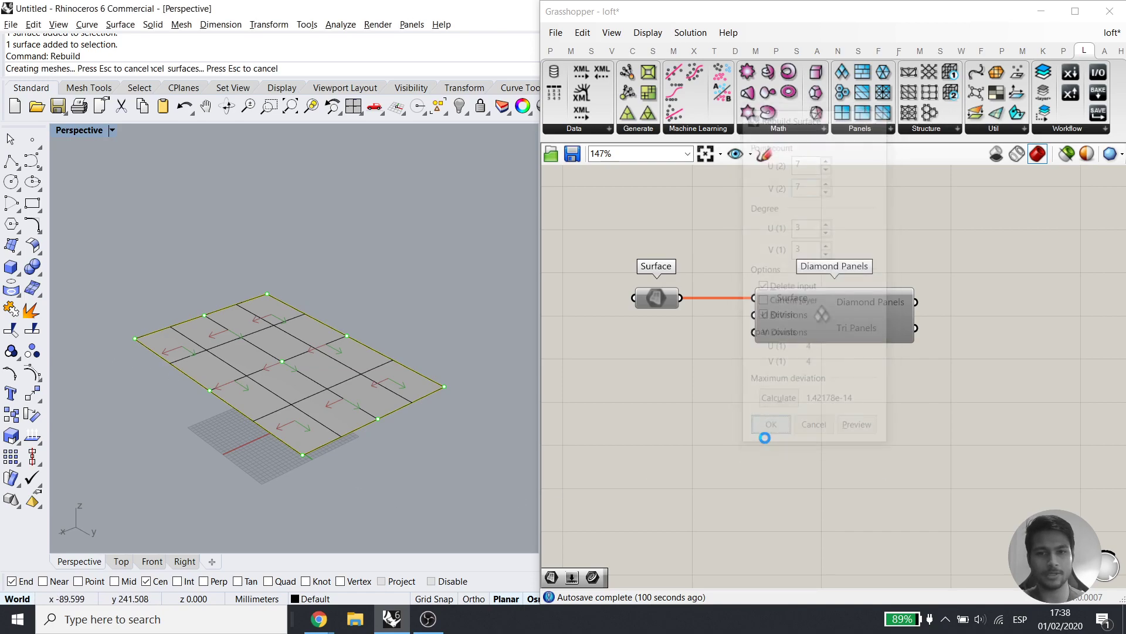
Show the rebuilt surface's control points and raise the 13 points at one end
{"action": "left_click", "coordinate": [32, 373]}
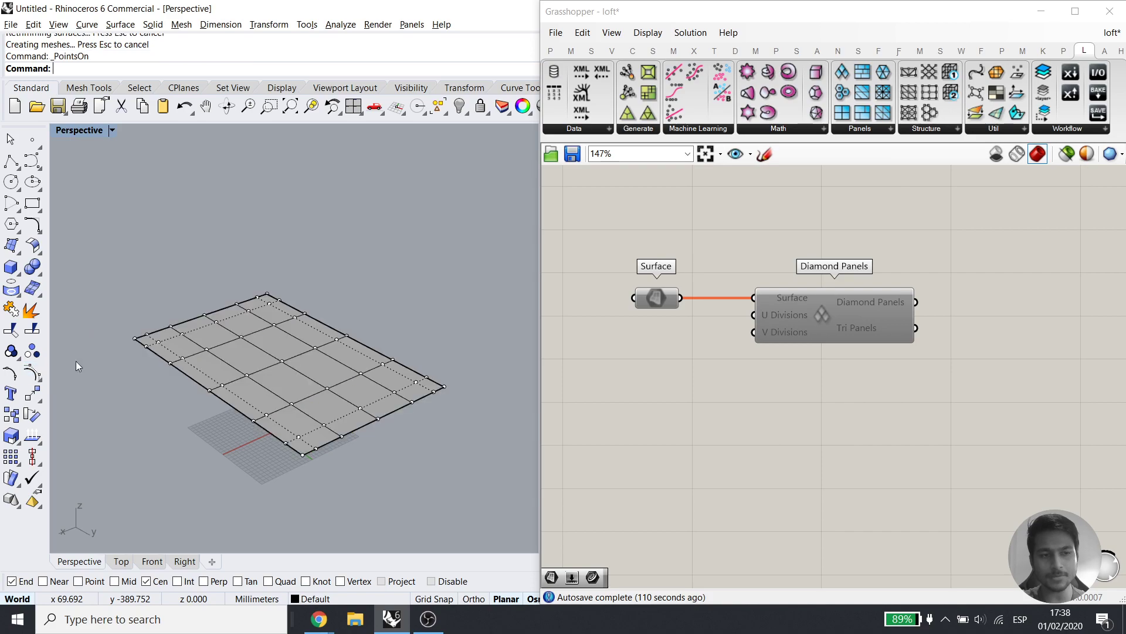
{"action": "left_click", "coordinate": [206, 354]}
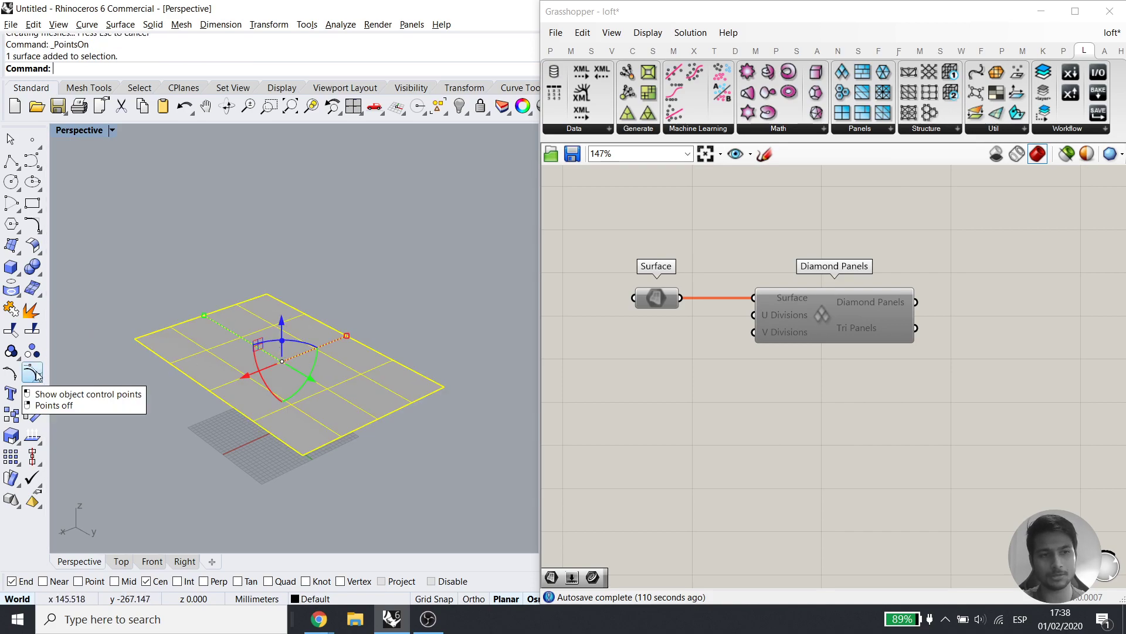
{"action": "key", "text": "Return"}
{"action": "left_click_drag", "start_coordinate": [118, 304], "coordinate": [237, 393]}
{"action": "scroll", "coordinate": [197, 370], "scroll_direction": "up", "scroll_amount": 4}
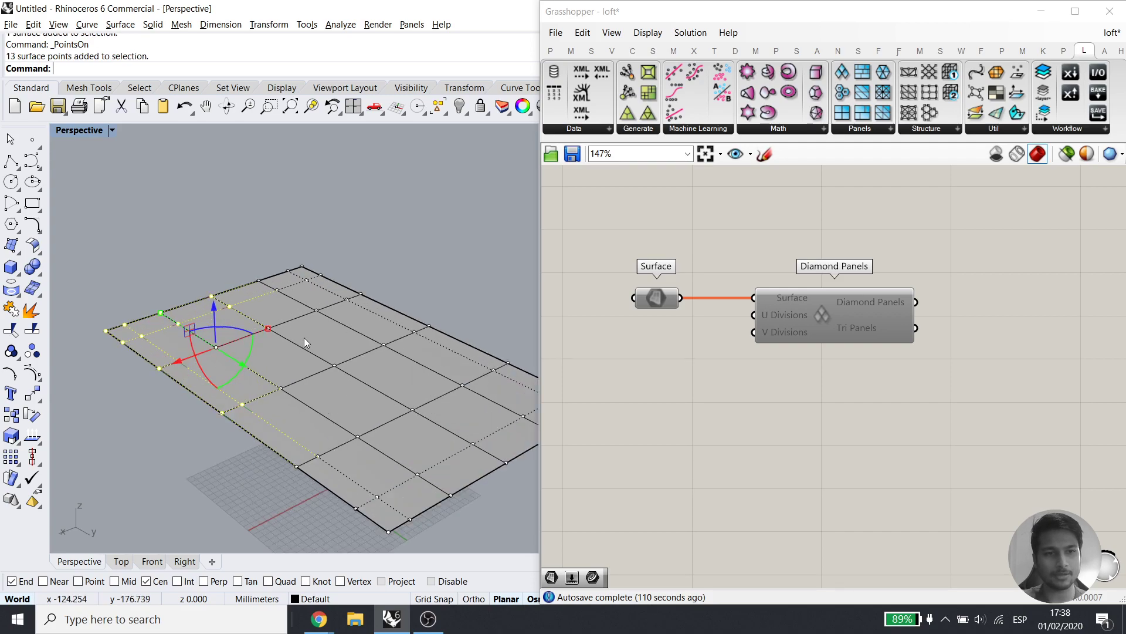
{"action": "scroll", "coordinate": [302, 339], "scroll_direction": "down", "scroll_amount": 4}
{"action": "right_click_drag", "start_coordinate": [284, 379], "coordinate": [284, 378]}
{"action": "left_click_drag", "start_coordinate": [250, 305], "coordinate": [272, 186]}
{"action": "mouse_move", "coordinate": [346, 364]}
{"action": "right_mouse_down"}
{"action": "mouse_move", "coordinate": [322, 317]}
{"action": "mouse_move", "coordinate": [258, 274]}
{"action": "mouse_move", "coordinate": [294, 385]}
{"action": "mouse_move", "coordinate": [340, 351]}
{"action": "right_mouse_up"}
Raise the 7 points at the right end, then undo both point lifts
{"action": "left_click_drag", "start_coordinate": [423, 302], "coordinate": [502, 465]}
{"action": "left_click_drag", "start_coordinate": [444, 337], "coordinate": [449, 252]}
{"action": "left_click", "coordinate": [442, 343]}
{"action": "right_click_drag", "start_coordinate": [442, 344], "coordinate": [374, 422]}
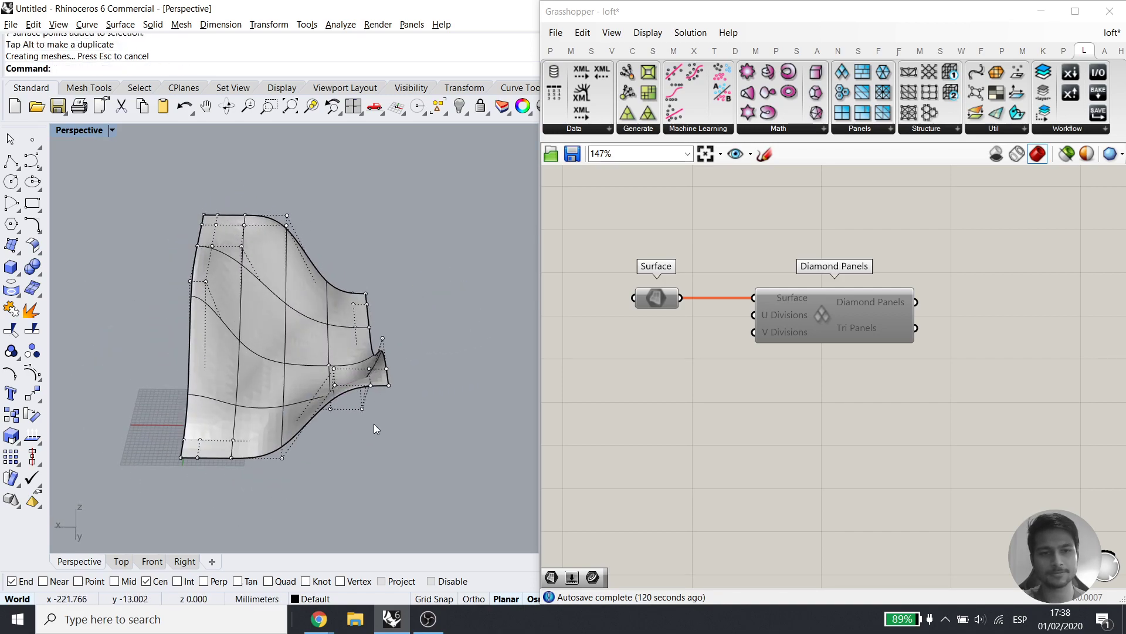
{"action": "key", "text": "ctrl+z"}
{"action": "right_click_drag", "start_coordinate": [337, 346], "coordinate": [380, 354]}
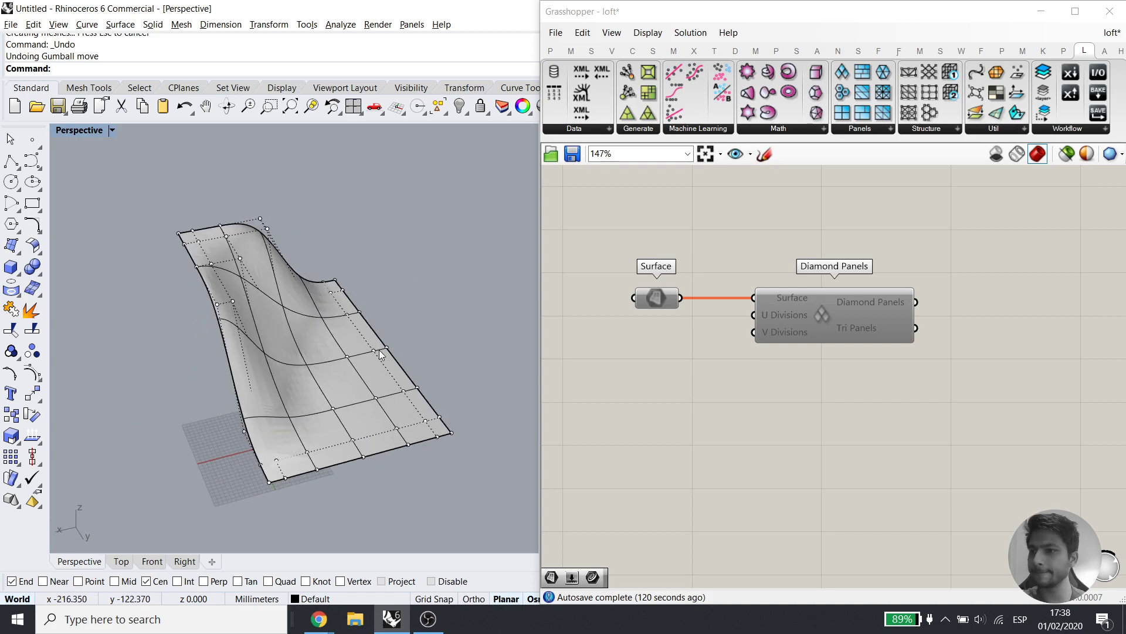
{"action": "key", "text": "ctrl+z"}
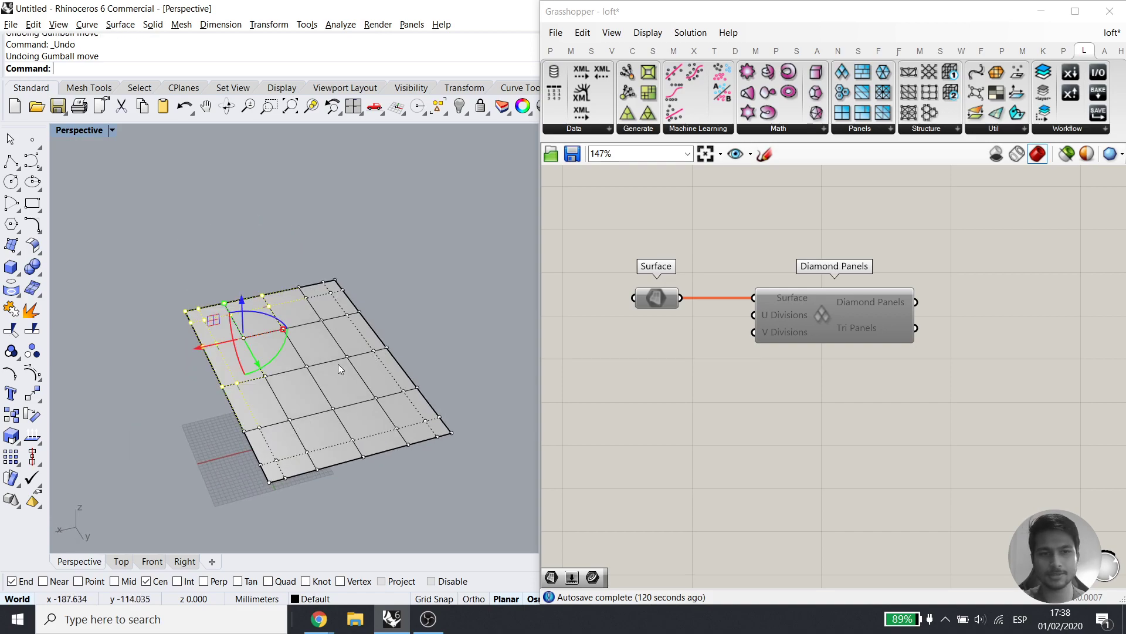
Delete the test surface and select both Grasshopper components
{"action": "left_click", "coordinate": [353, 360]}
{"action": "left_click", "coordinate": [330, 368]}
{"action": "key", "text": "Delete"}
{"action": "right_click_drag", "start_coordinate": [326, 373], "coordinate": [335, 366]}
{"action": "left_click_drag", "start_coordinate": [841, 404], "coordinate": [622, 229]}
{"action": "middle_click", "coordinate": [772, 290]}
Re-enable both components, then turn off Diamond Panels preview and delete that component
{"action": "left_click", "coordinate": [815, 289]}
{"action": "left_click", "coordinate": [838, 256]}
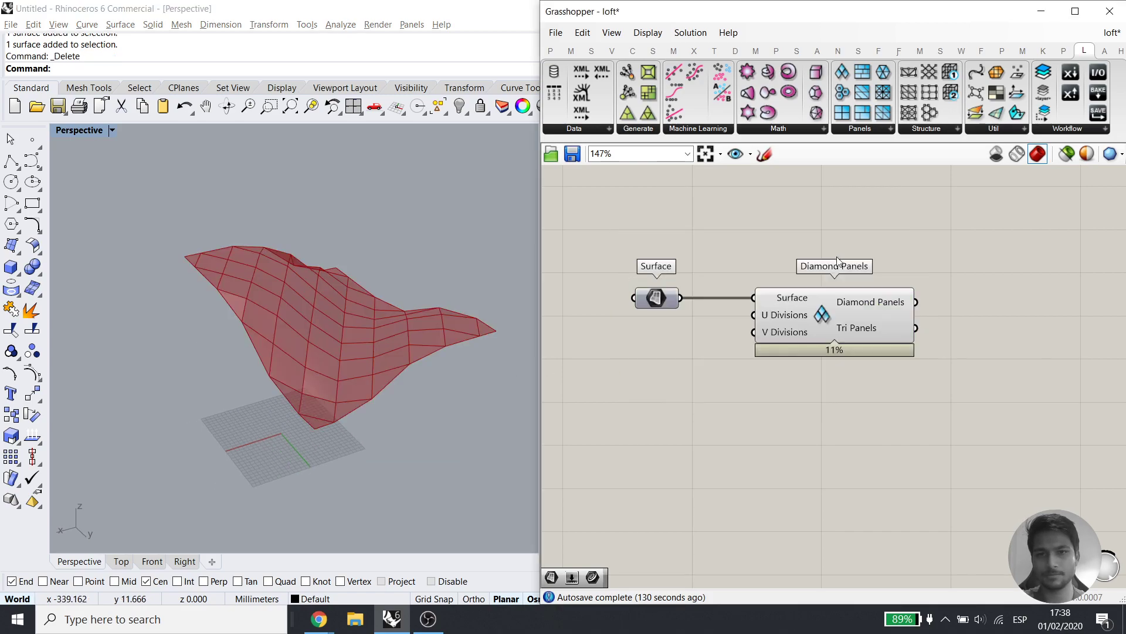
{"action": "right_click_drag", "start_coordinate": [420, 373], "coordinate": [429, 366]}
{"action": "left_click", "coordinate": [840, 326]}
{"action": "middle_click", "coordinate": [944, 319]}
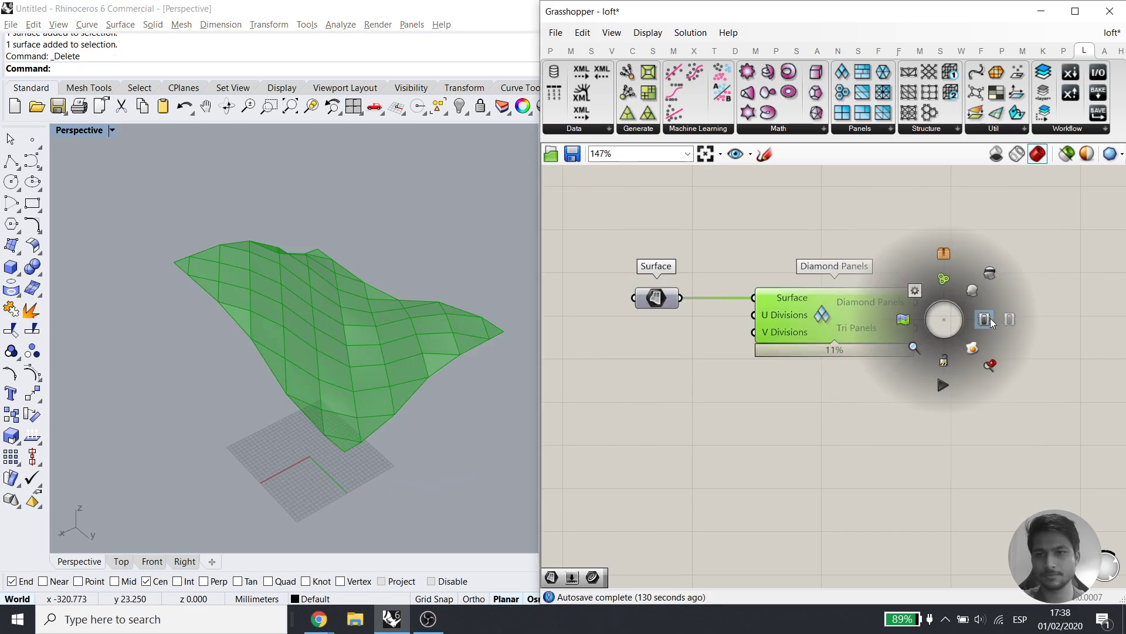
{"action": "left_click", "coordinate": [985, 319]}
{"action": "key", "text": "Delete"}
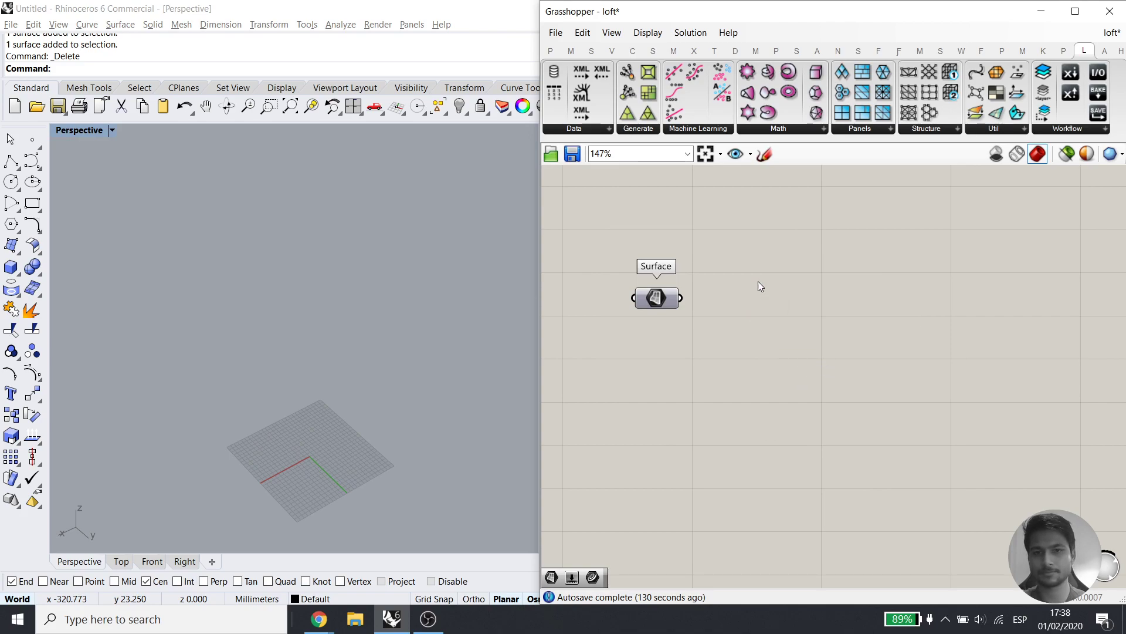
Preview the Surface component, unlock and show all objects, and delete the two loft curves
{"action": "middle_click", "coordinate": [657, 297]}
{"action": "left_click", "coordinate": [694, 262]}
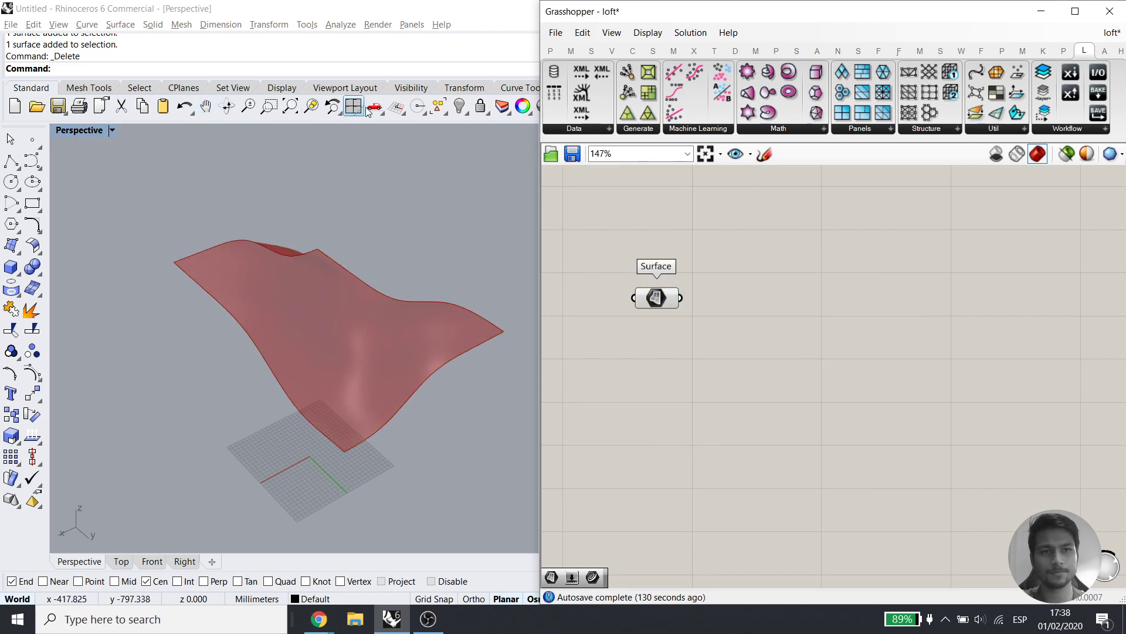
{"action": "right_click", "coordinate": [481, 105]}
{"action": "right_click", "coordinate": [460, 105]}
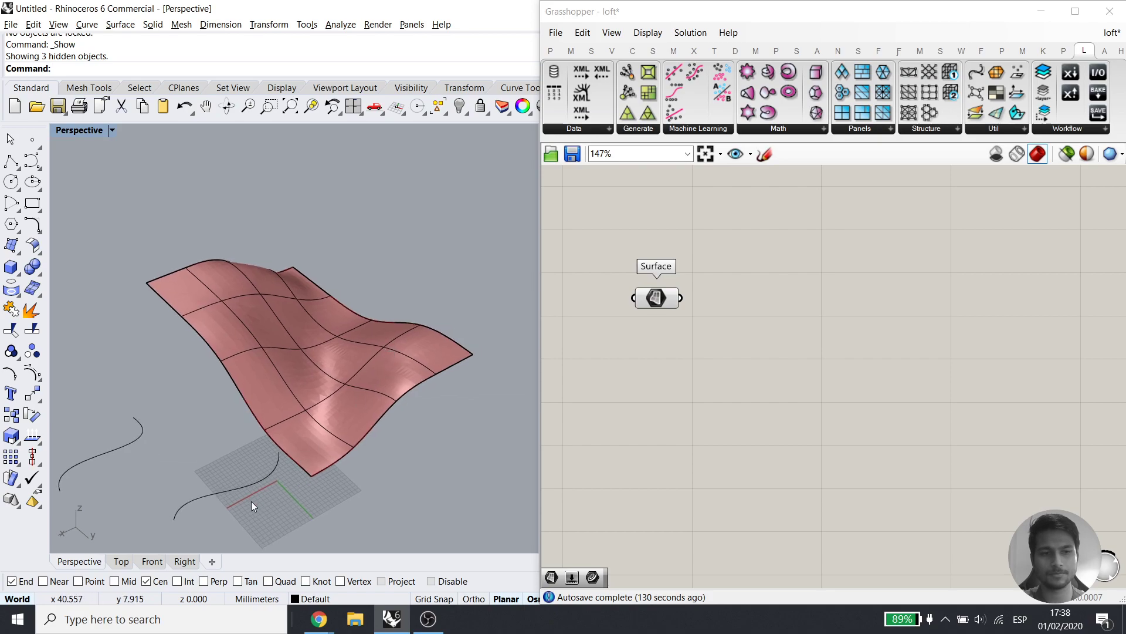
{"action": "left_click_drag", "start_coordinate": [86, 444], "coordinate": [85, 443]}
{"action": "key", "text": "Delete"}
{"action": "right_click_drag", "start_coordinate": [315, 414], "coordinate": [328, 385]}
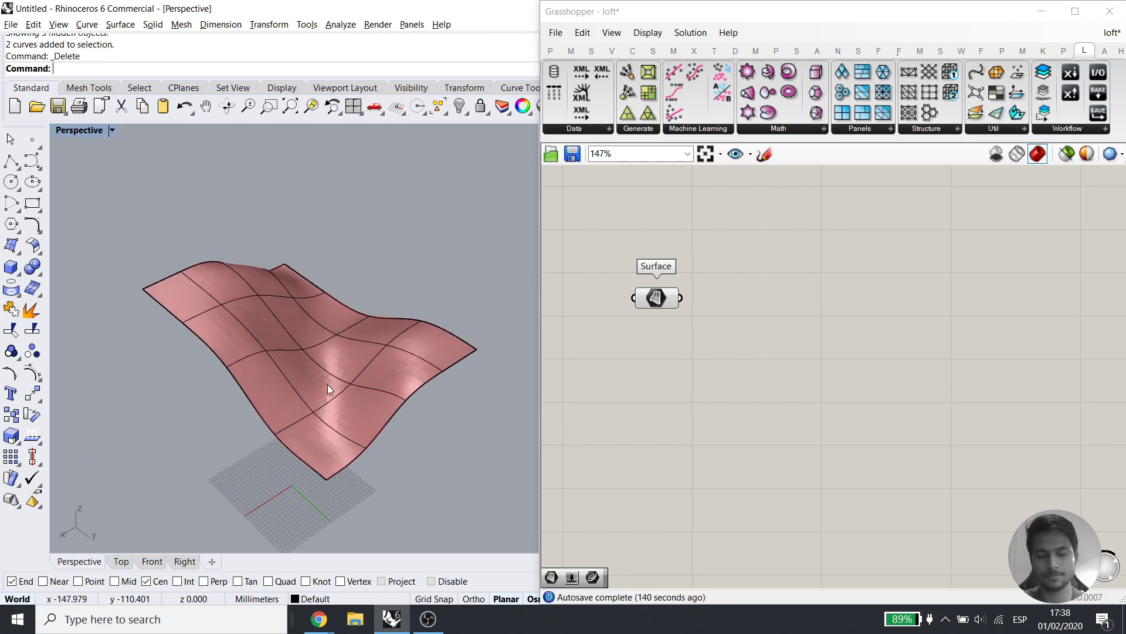
{"action": "left_click", "coordinate": [741, 416]}
{"action": "left_click", "coordinate": [322, 364]}
Replace the Surface component with a new Surface parameter found by searching 'surf'
{"action": "left_click", "coordinate": [660, 298]}
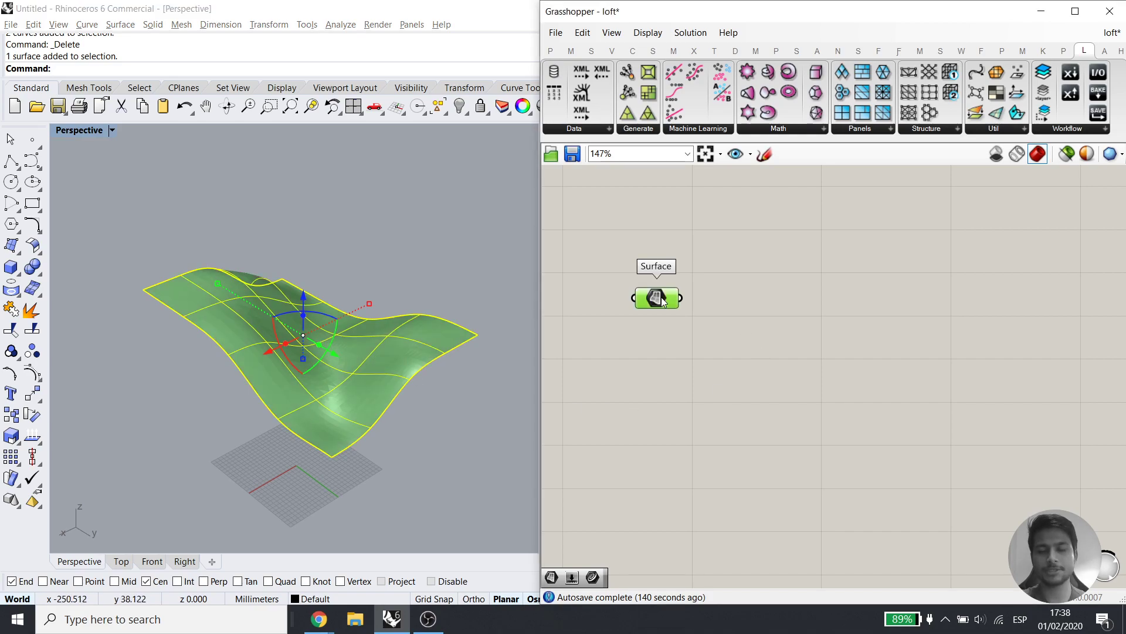
{"action": "key", "text": "Delete"}
{"action": "double_click", "coordinate": [661, 297]}
{"action": "type", "text": "surfac"}
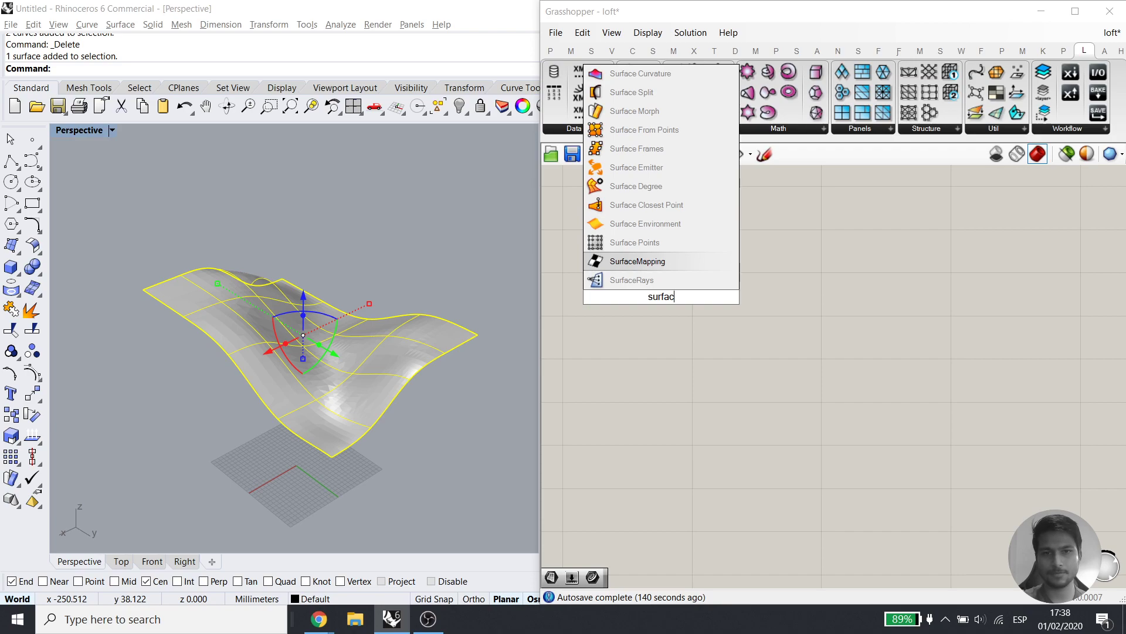
{"action": "key", "text": "ctrl+a"}
{"action": "type", "text": "surf"}
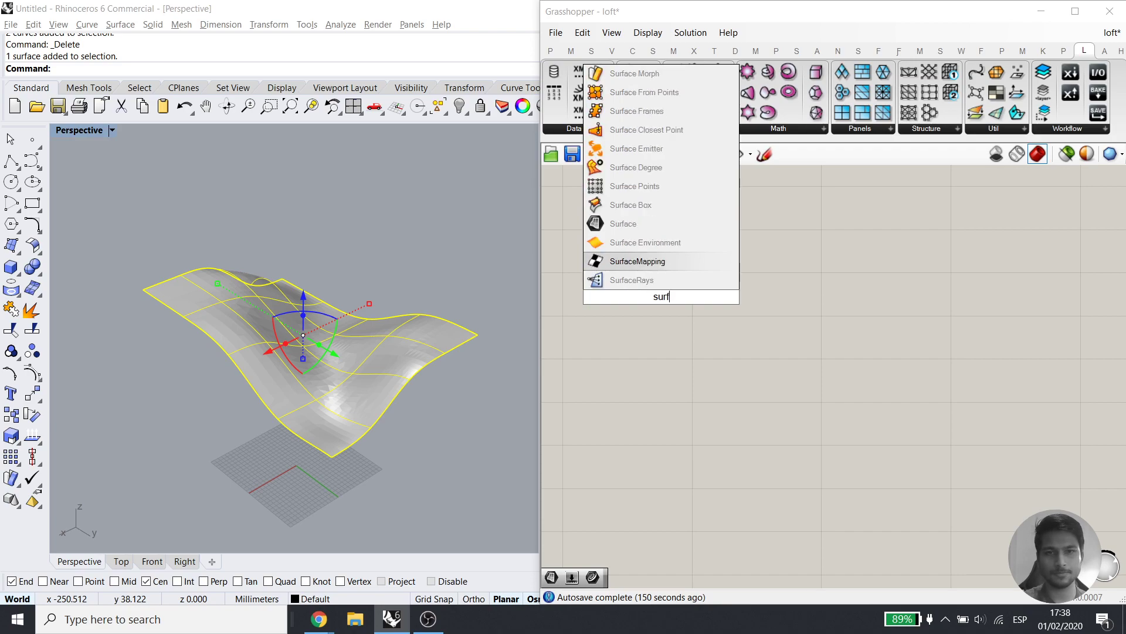
{"action": "left_click", "coordinate": [658, 224]}
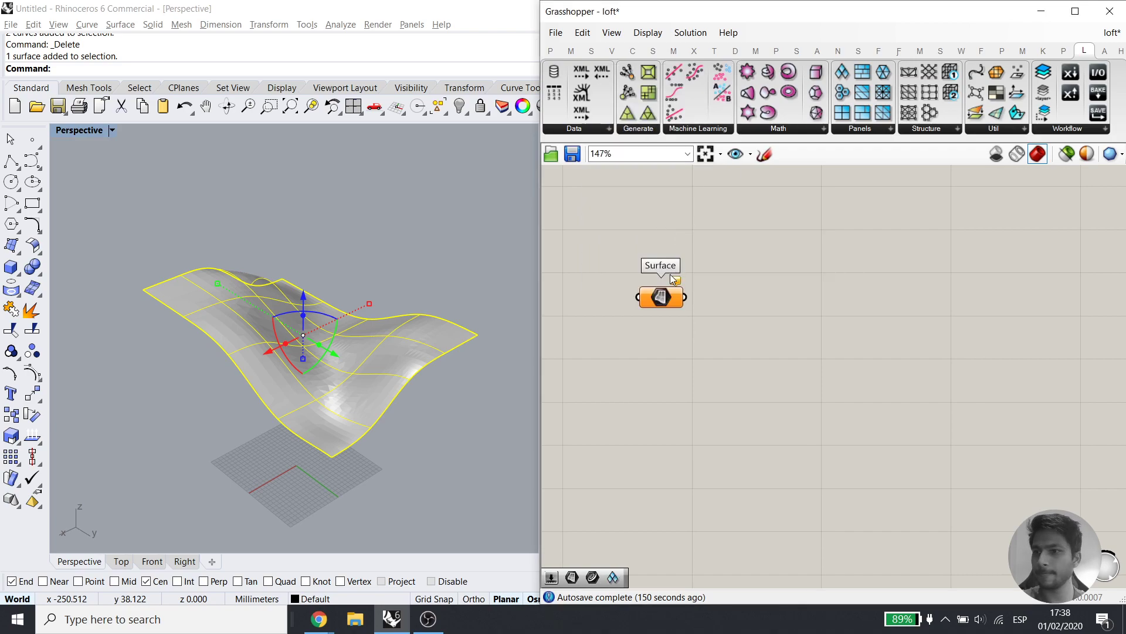
Set the freeform Rhino surface as the component's single surface and hide the original
{"action": "right_click", "coordinate": [664, 298]}
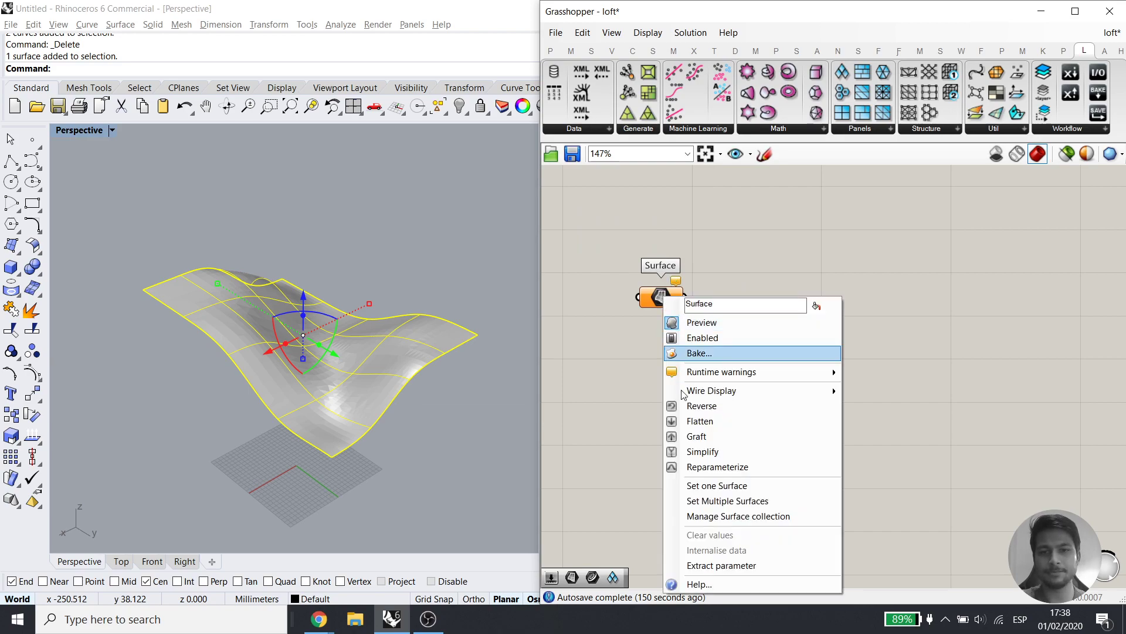
{"action": "left_click", "coordinate": [716, 487]}
{"action": "left_click", "coordinate": [595, 366]}
{"action": "left_click", "coordinate": [390, 359]}
{"action": "key", "text": "ctrl+h"}
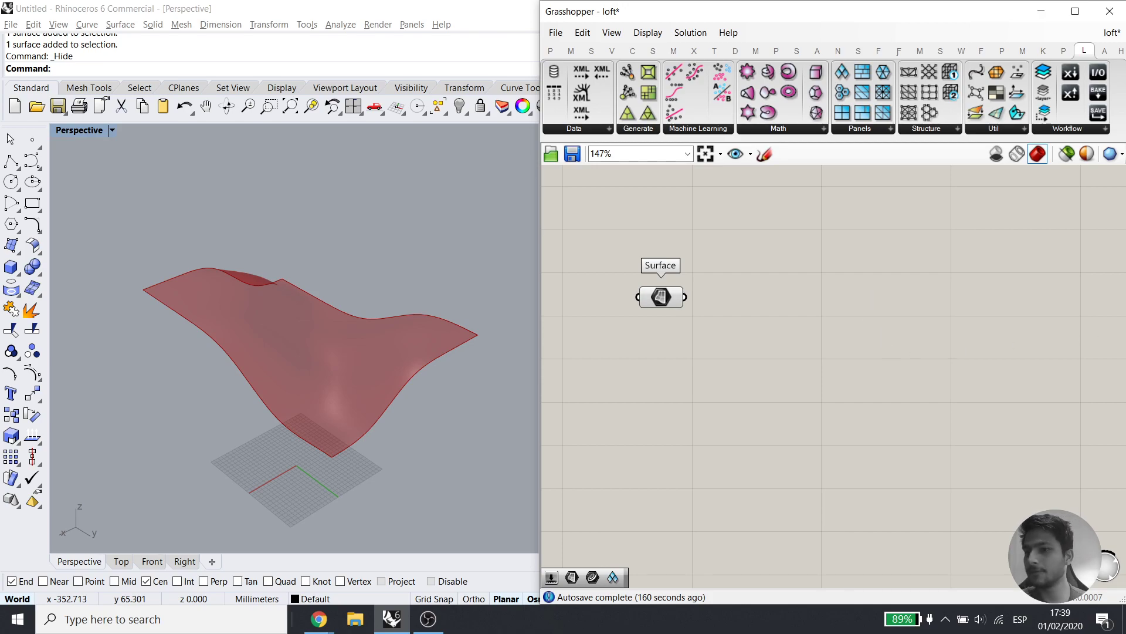
Draw a flat rectangular plane below the surface, show its control points and test-lift a corner
{"action": "key", "text": "alt+Tab"}
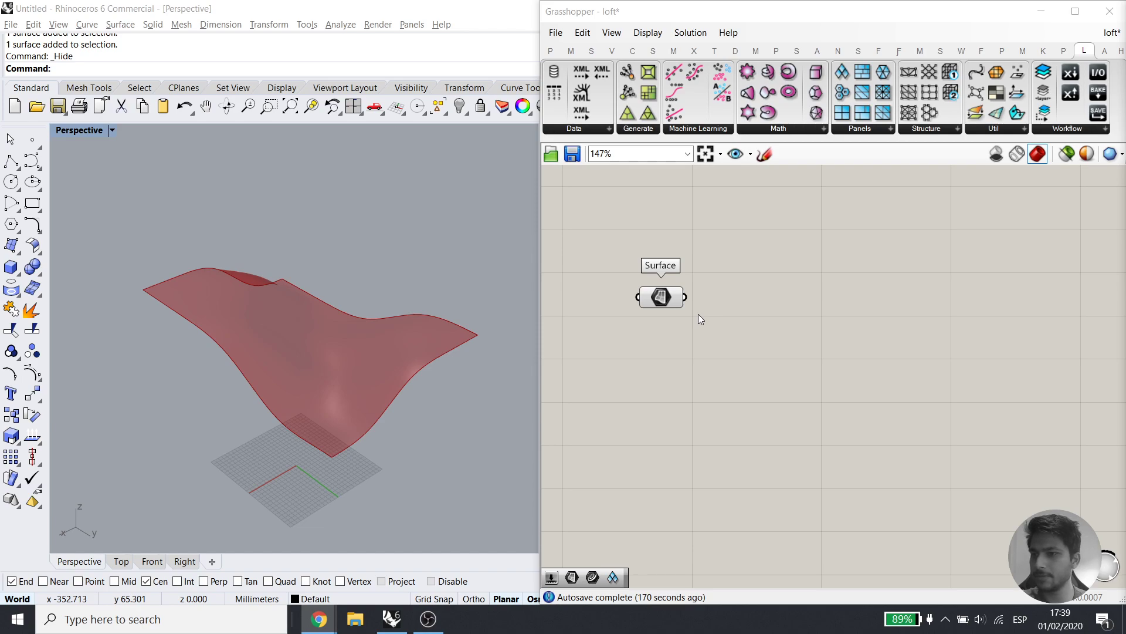
{"action": "scroll", "coordinate": [251, 241], "scroll_direction": "down", "scroll_amount": 2}
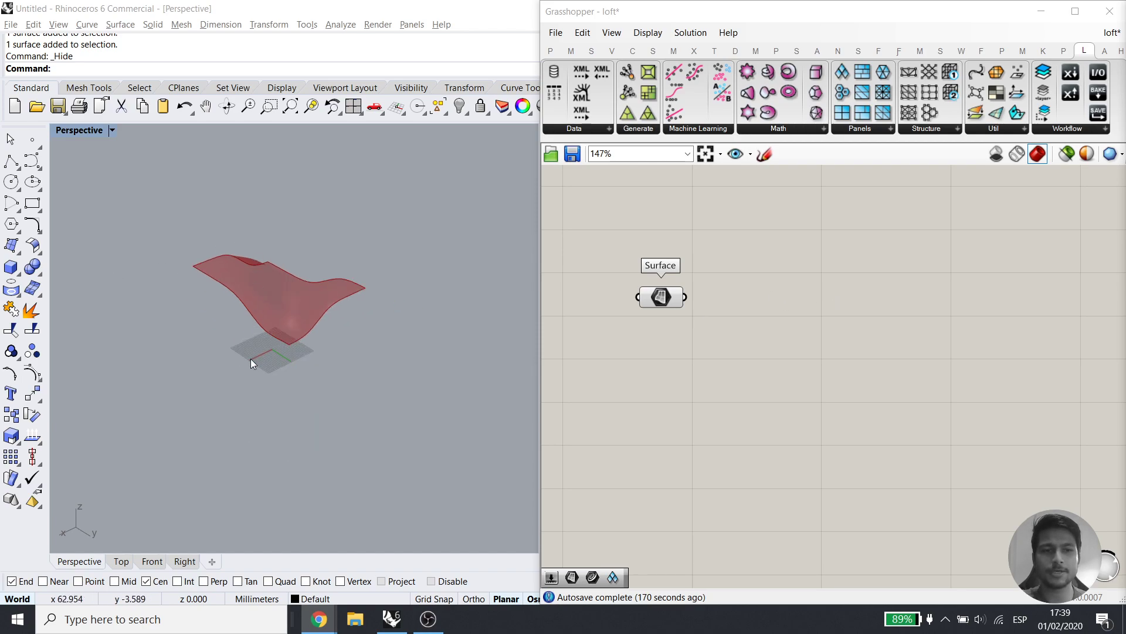
{"action": "scroll", "coordinate": [251, 358], "scroll_direction": "down", "scroll_amount": 1}
{"action": "left_click", "coordinate": [10, 251]}
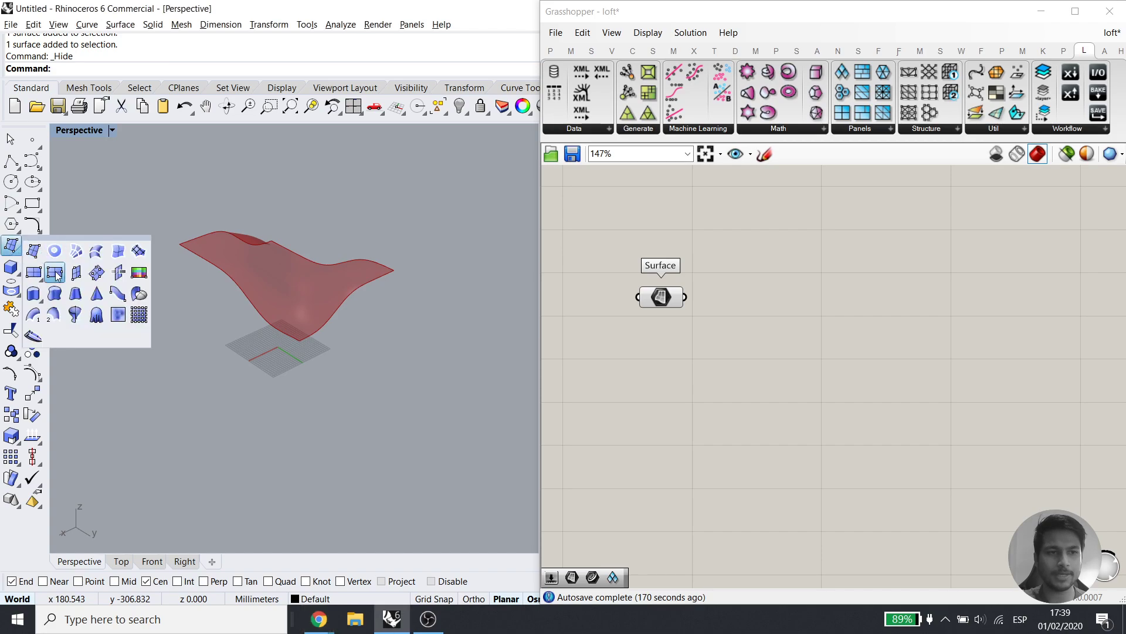
{"action": "left_click", "coordinate": [128, 395]}
{"action": "left_click", "coordinate": [359, 430]}
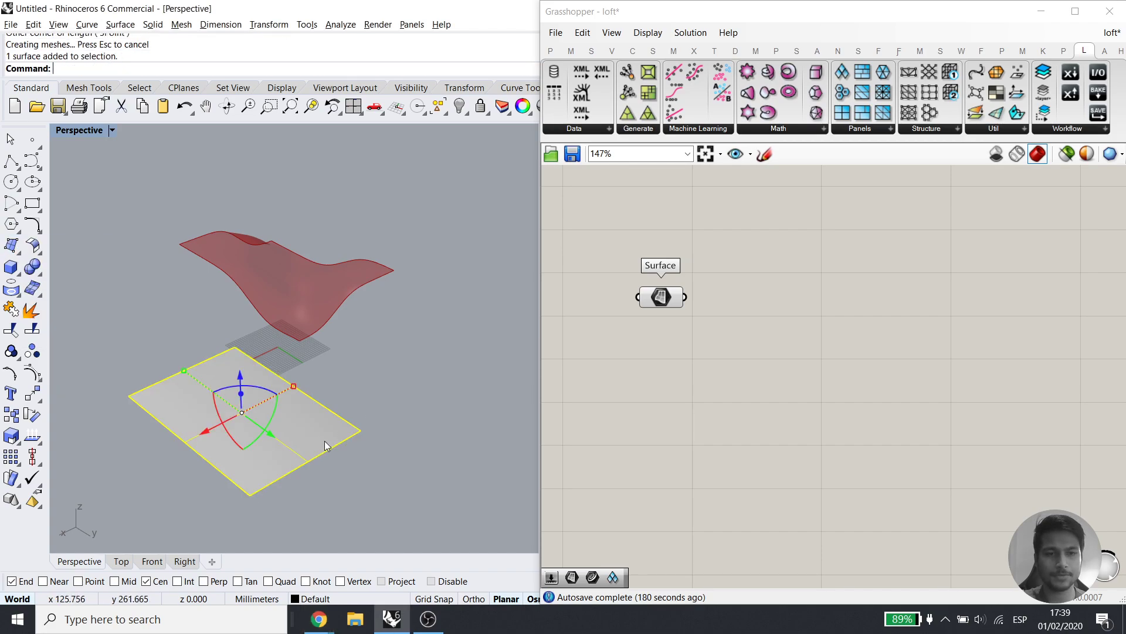
{"action": "left_click", "coordinate": [31, 378]}
{"action": "right_click_drag", "start_coordinate": [293, 452], "coordinate": [297, 414]}
{"action": "left_click_drag", "start_coordinate": [238, 455], "coordinate": [272, 333]}
Undo the corner lift and rebuild the flat plane with U degree 2
{"action": "key", "text": "ctrl+z"}
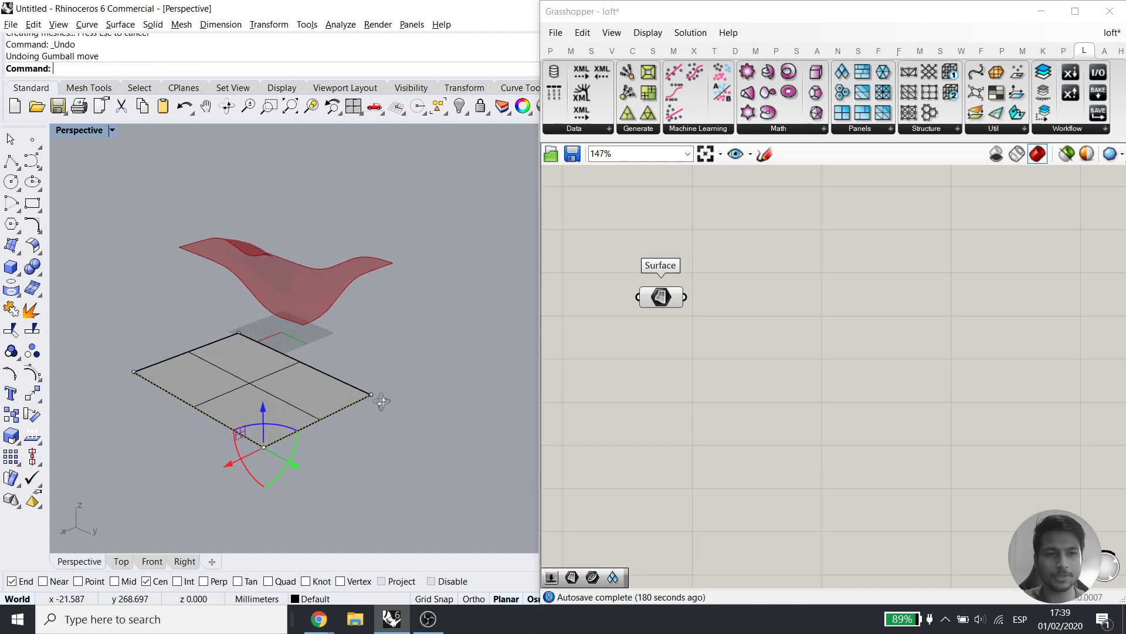
{"action": "key", "text": "Escape"}
{"action": "key", "text": "Escape"}
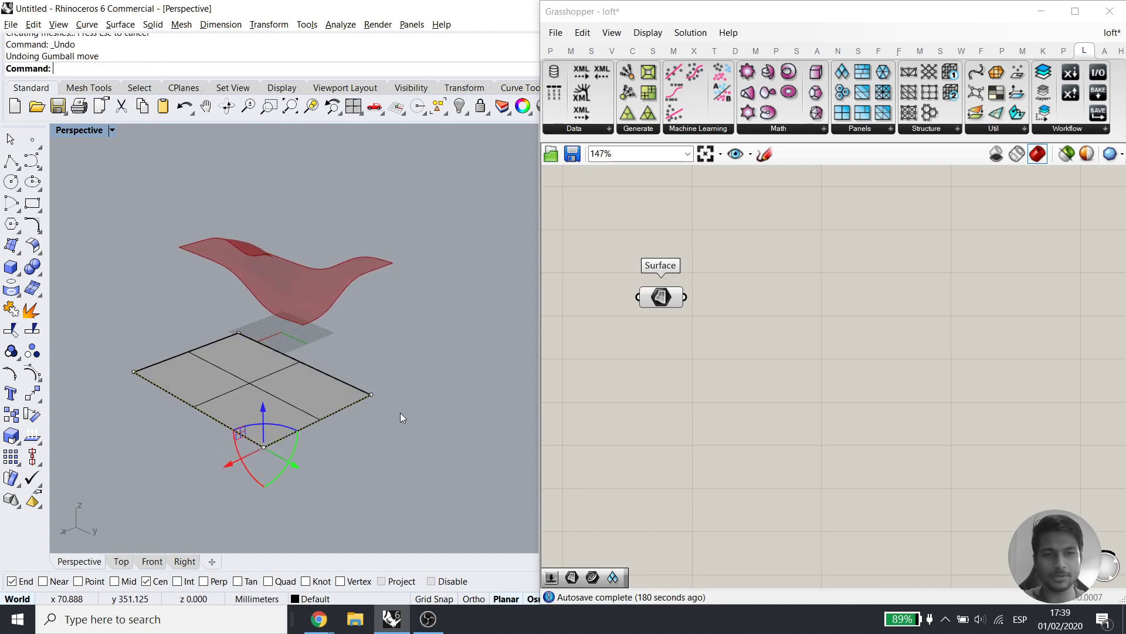
{"action": "left_click", "coordinate": [292, 405]}
{"action": "type", "text": "Rebuild"}
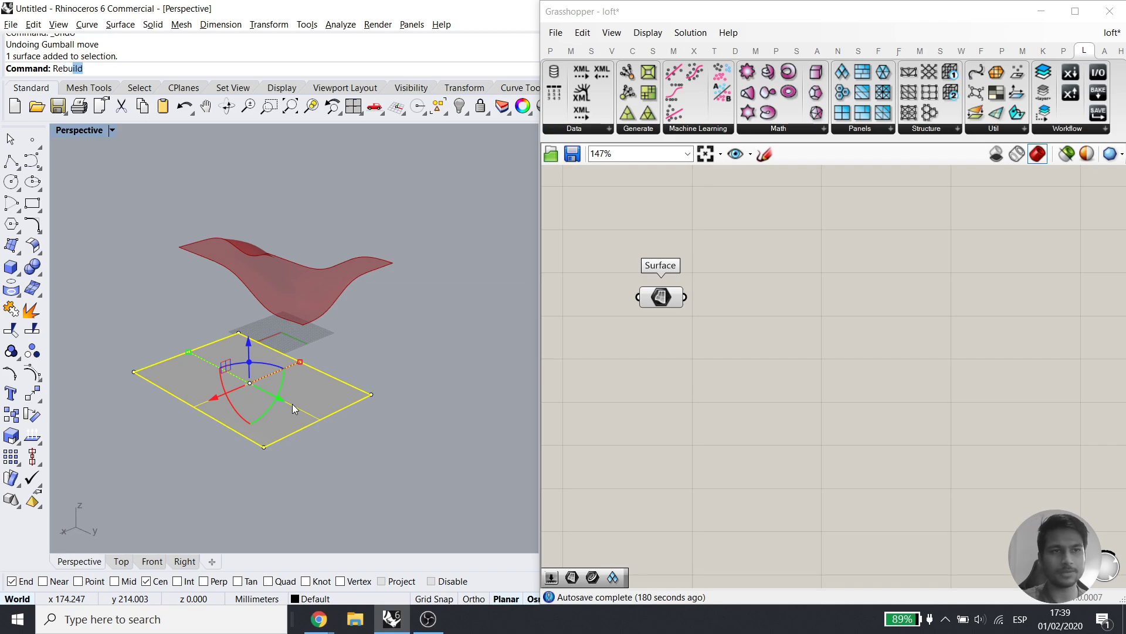
{"action": "key", "text": "Return"}
{"action": "left_click", "coordinate": [826, 232]}
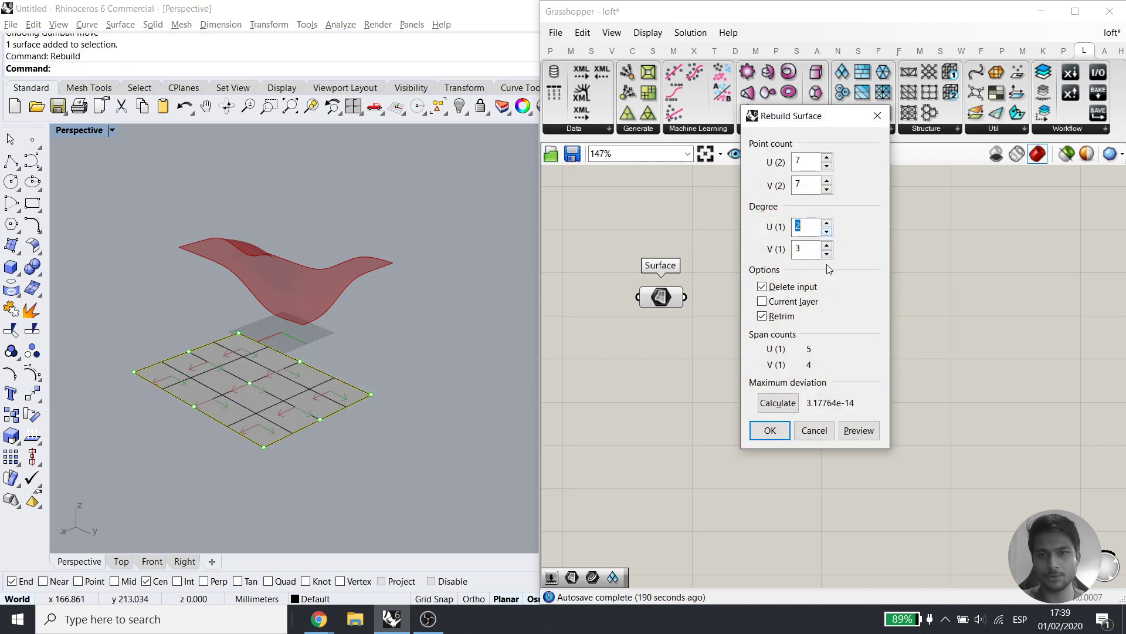
{"action": "left_click", "coordinate": [858, 430]}
{"action": "left_click", "coordinate": [770, 430]}
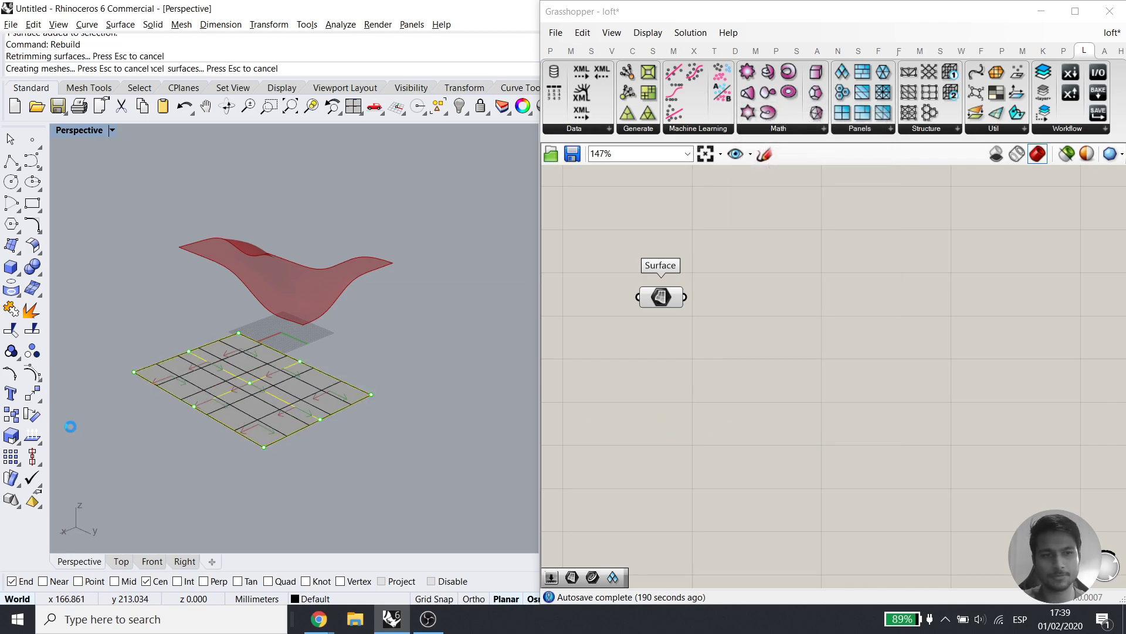
Try raising corner points and a 15-point bump, then undo back to the flat plane
{"action": "left_click", "coordinate": [33, 374]}
{"action": "key", "text": "Escape"}
{"action": "left_click", "coordinate": [164, 385]}
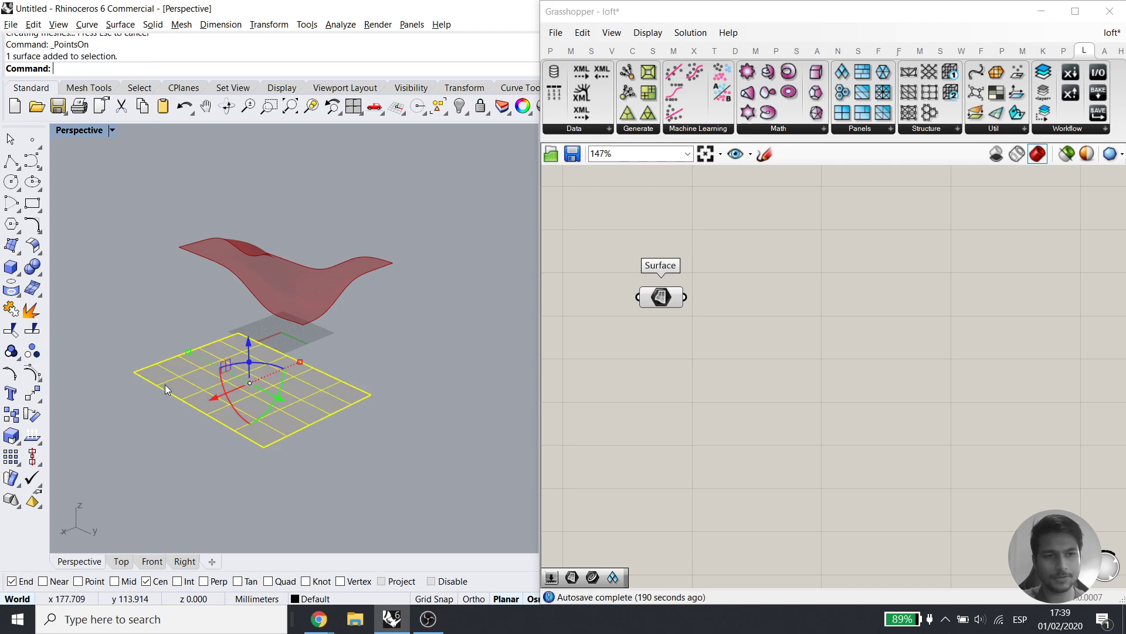
{"action": "left_click", "coordinate": [33, 373]}
{"action": "left_click_drag", "start_coordinate": [122, 353], "coordinate": [138, 308]}
{"action": "left_click_drag", "start_coordinate": [264, 494], "coordinate": [368, 371]}
{"action": "left_click_drag", "start_coordinate": [297, 350], "coordinate": [296, 318]}
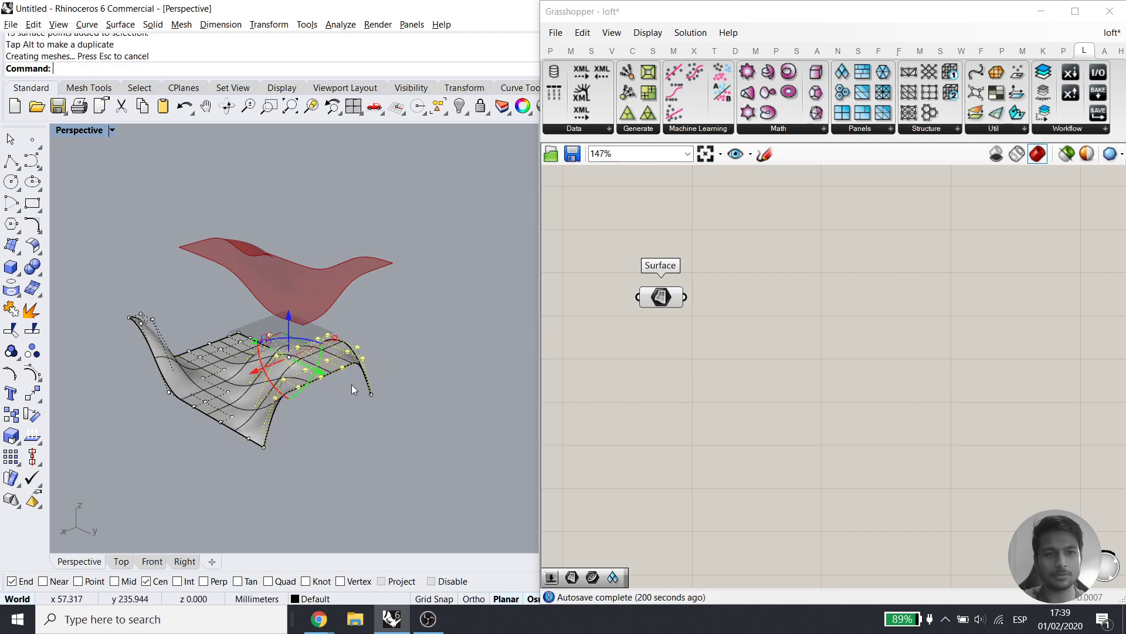
{"action": "scroll", "coordinate": [352, 384], "scroll_direction": "up", "scroll_amount": 4}
{"action": "right_click_drag", "start_coordinate": [351, 380], "coordinate": [348, 356]}
{"action": "key", "text": "Escape"}
{"action": "scroll", "coordinate": [352, 376], "scroll_direction": "down", "scroll_amount": 3}
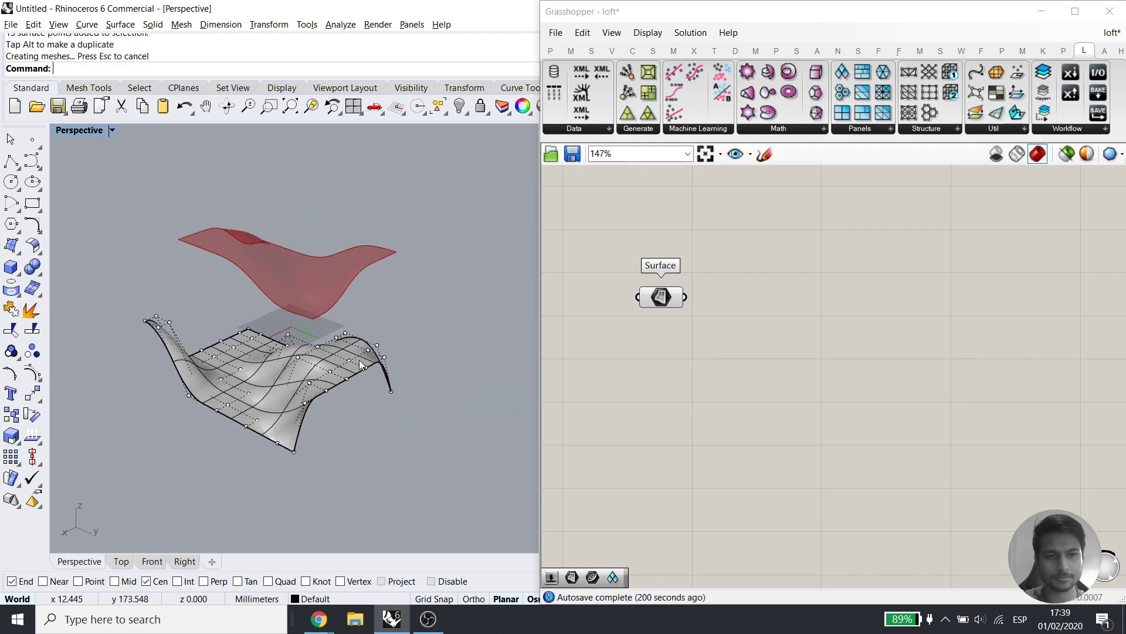
{"action": "key", "text": "ctrl+z"}
{"action": "key", "text": "ctrl+z"}
{"action": "key", "text": "ctrl+z"}
{"action": "key", "text": "Escape"}
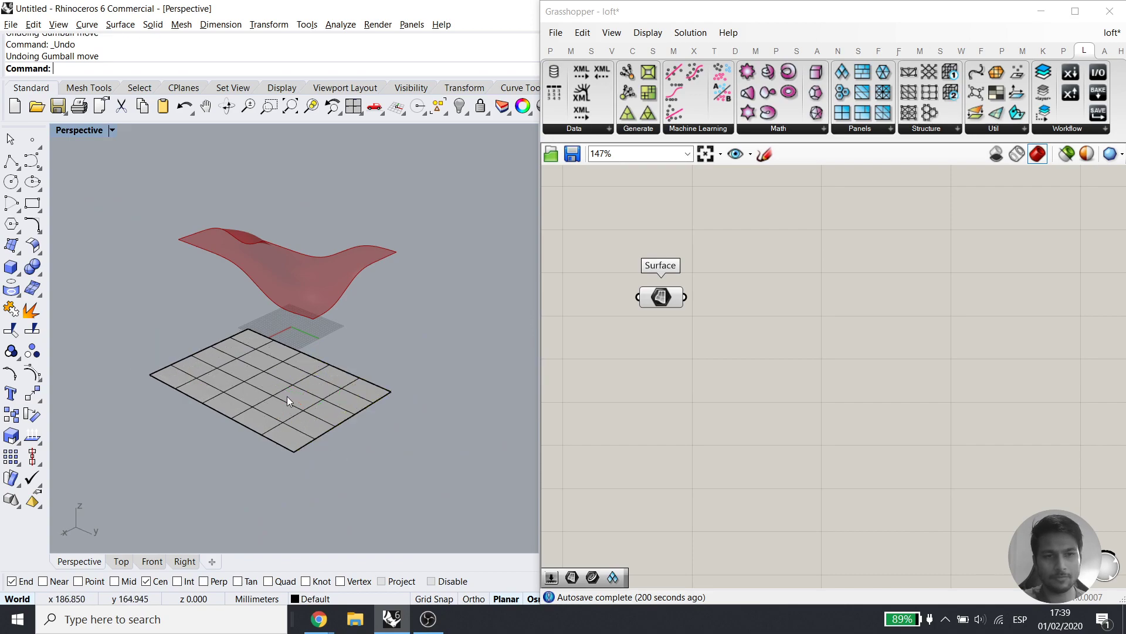
Rebuild the flat surface again with U and V degree 3
{"action": "left_click", "coordinate": [286, 396]}
{"action": "type", "text": "Rebuild"}
{"action": "key", "text": "Return"}
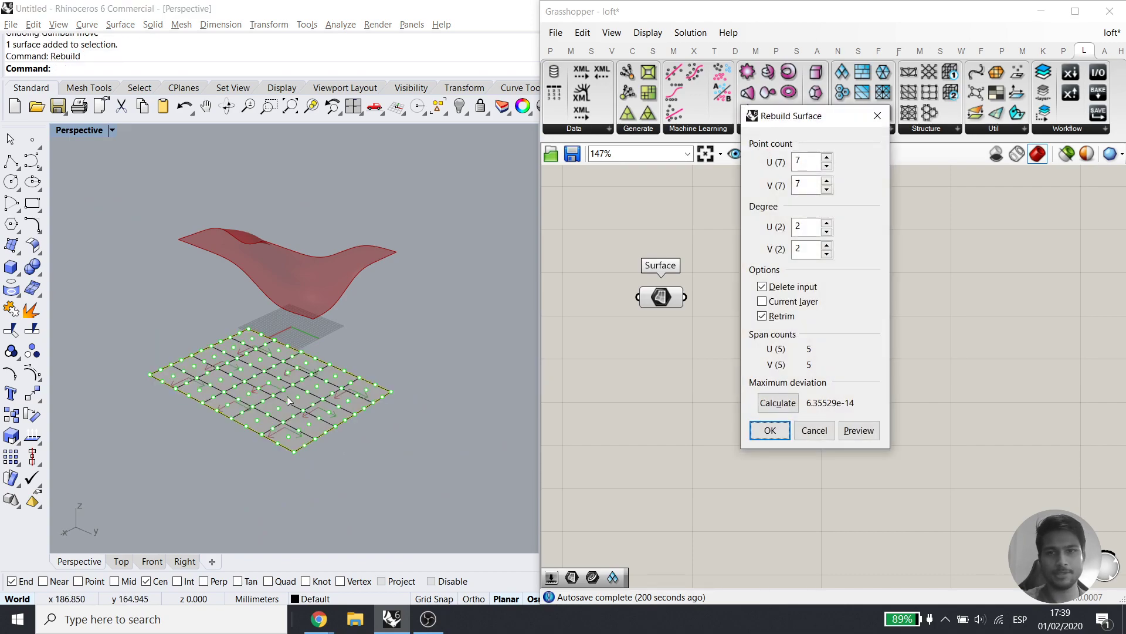
{"action": "left_click", "coordinate": [826, 224]}
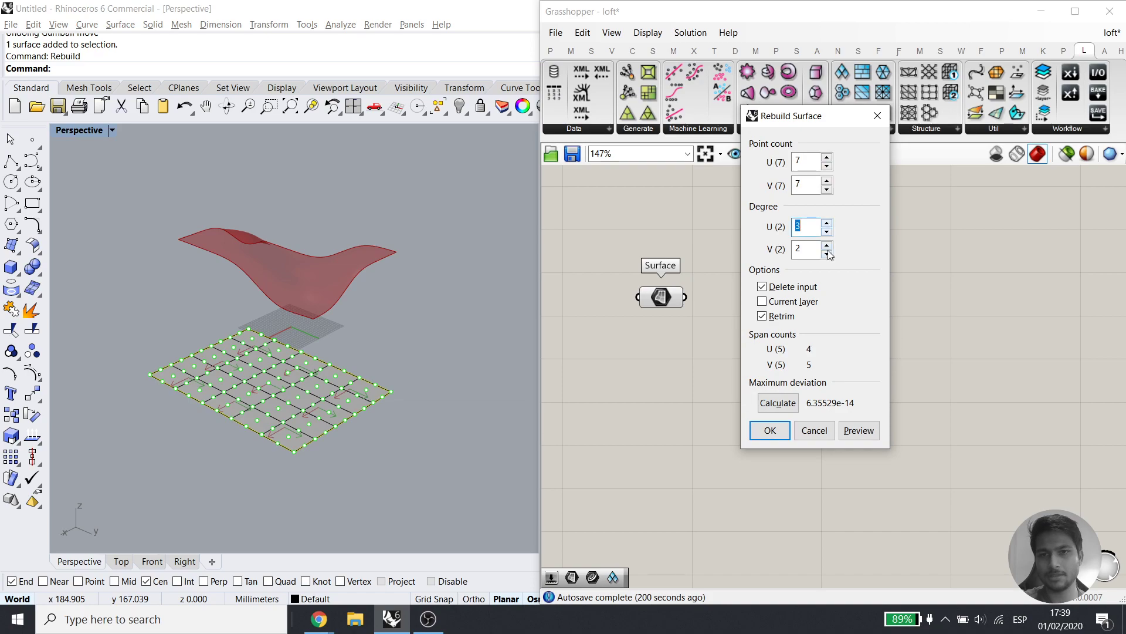
{"action": "left_click", "coordinate": [827, 246]}
{"action": "left_click", "coordinate": [859, 430]}
{"action": "left_click", "coordinate": [770, 430]}
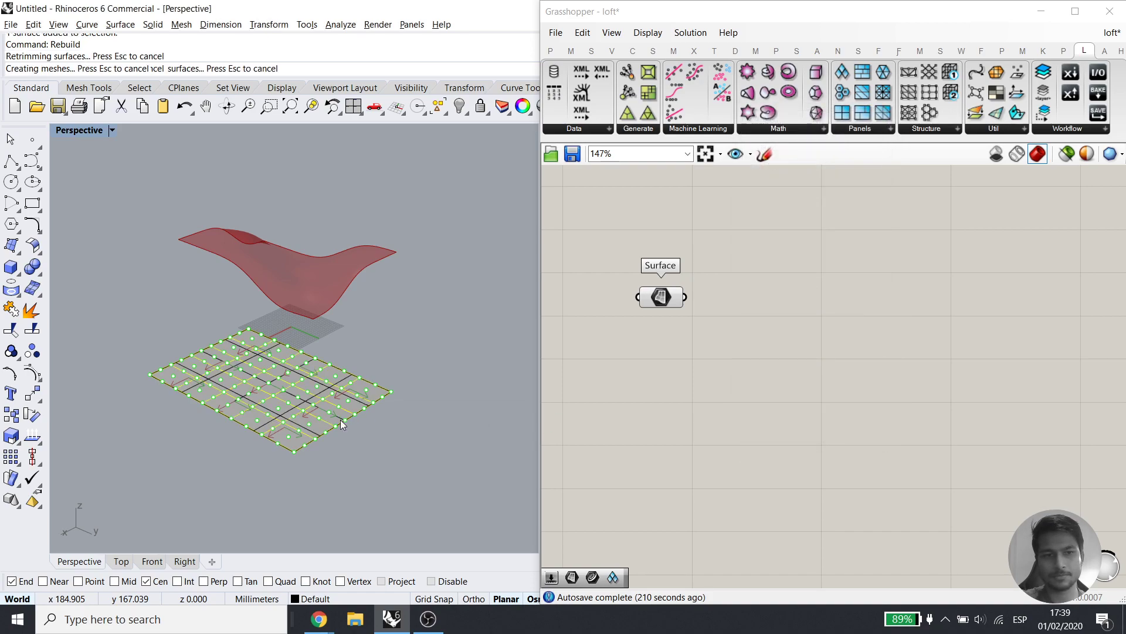
Lift a band of 15 control points and the right corner, then undo to flat
{"action": "left_click", "coordinate": [33, 374]}
{"action": "left_click_drag", "start_coordinate": [127, 342], "coordinate": [242, 427]}
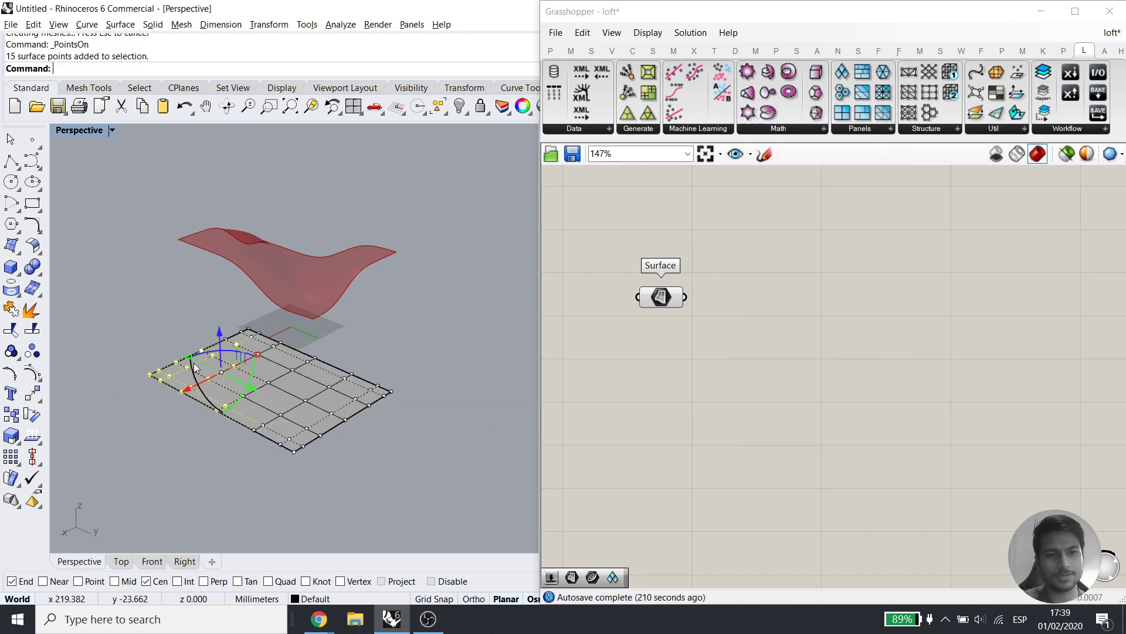
{"action": "left_click_drag", "start_coordinate": [221, 334], "coordinate": [250, 240]}
{"action": "left_click_drag", "start_coordinate": [364, 348], "coordinate": [418, 273]}
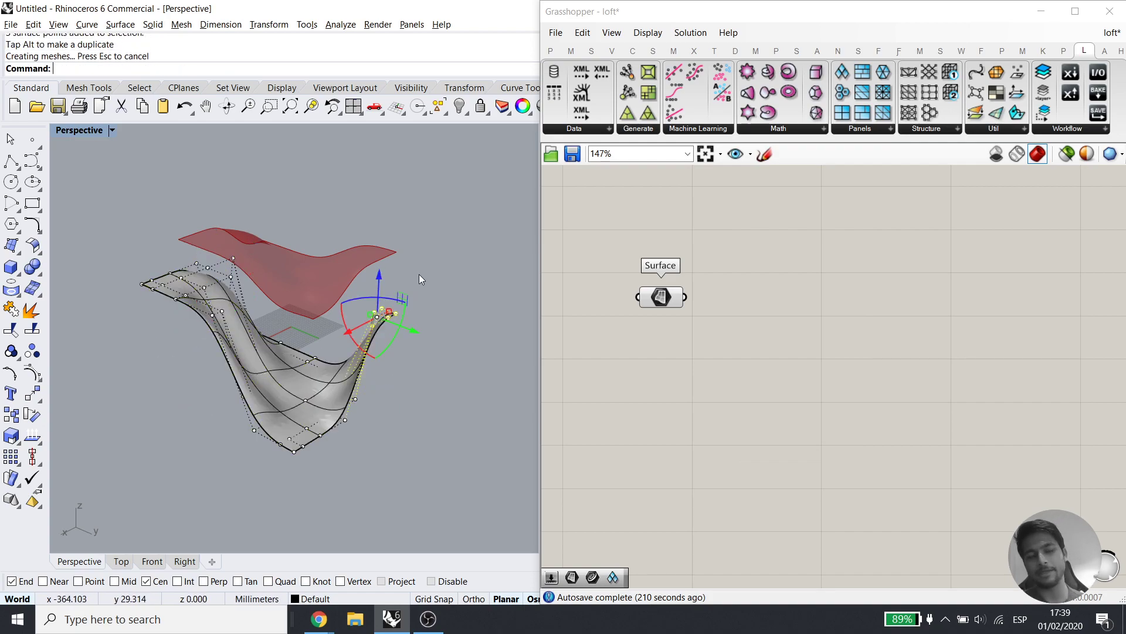
{"action": "left_click", "coordinate": [351, 435]}
{"action": "key", "text": "ctrl+z"}
{"action": "key", "text": "ctrl+z"}
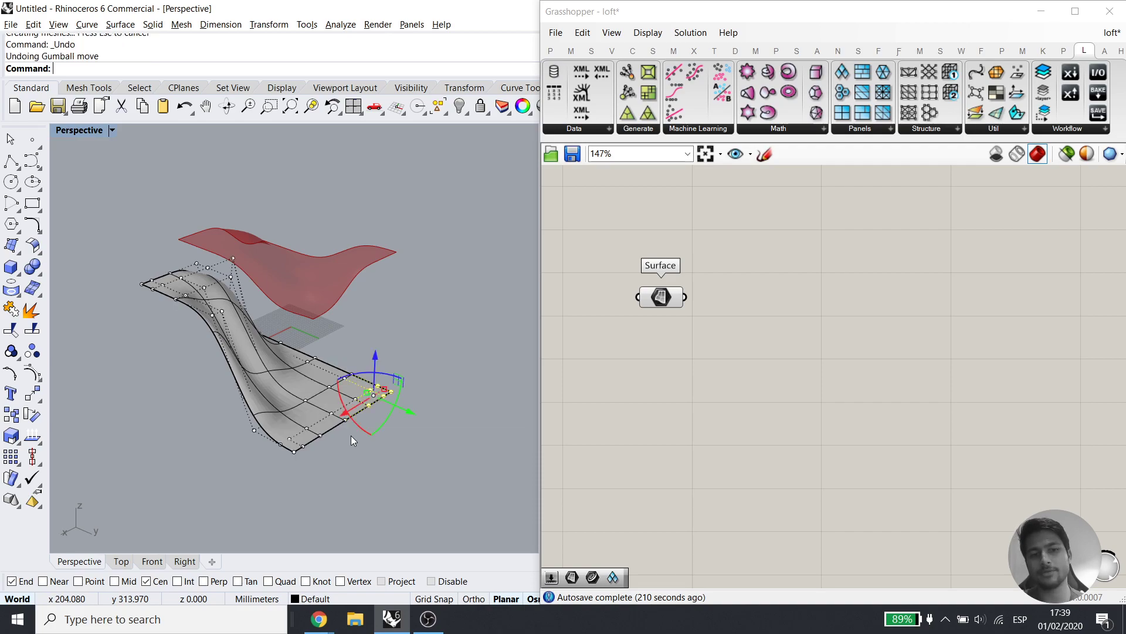
Rebuild the flat surface at 7×7 points with degree 6
{"action": "left_click", "coordinate": [288, 438]}
{"action": "type", "text": "Rebuild"}
{"action": "key", "text": "Return"}
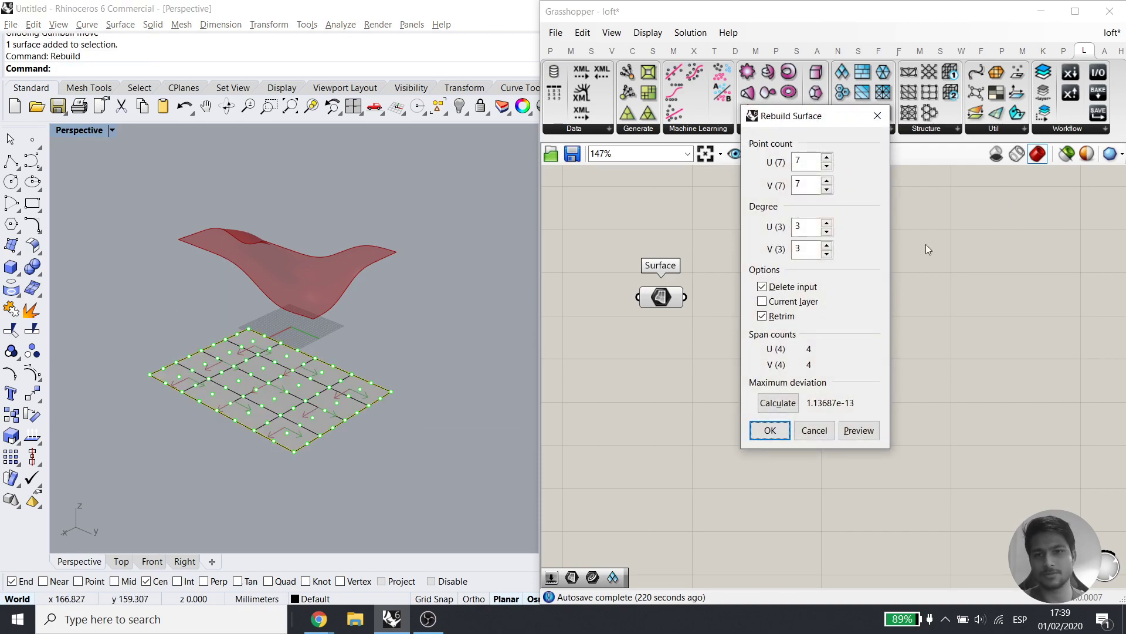
{"action": "double_click", "coordinate": [827, 224]}
{"action": "left_click", "coordinate": [772, 430]}
Lift the left-corner control points and reshape the right corner into a wavy surface
{"action": "left_click", "coordinate": [32, 392]}
{"action": "left_click_drag", "start_coordinate": [125, 340], "coordinate": [208, 410]}
{"action": "left_click_drag", "start_coordinate": [195, 337], "coordinate": [196, 276]}
{"action": "left_click_drag", "start_coordinate": [330, 493], "coordinate": [435, 344]}
{"action": "left_click_drag", "start_coordinate": [343, 359], "coordinate": [381, 437]}
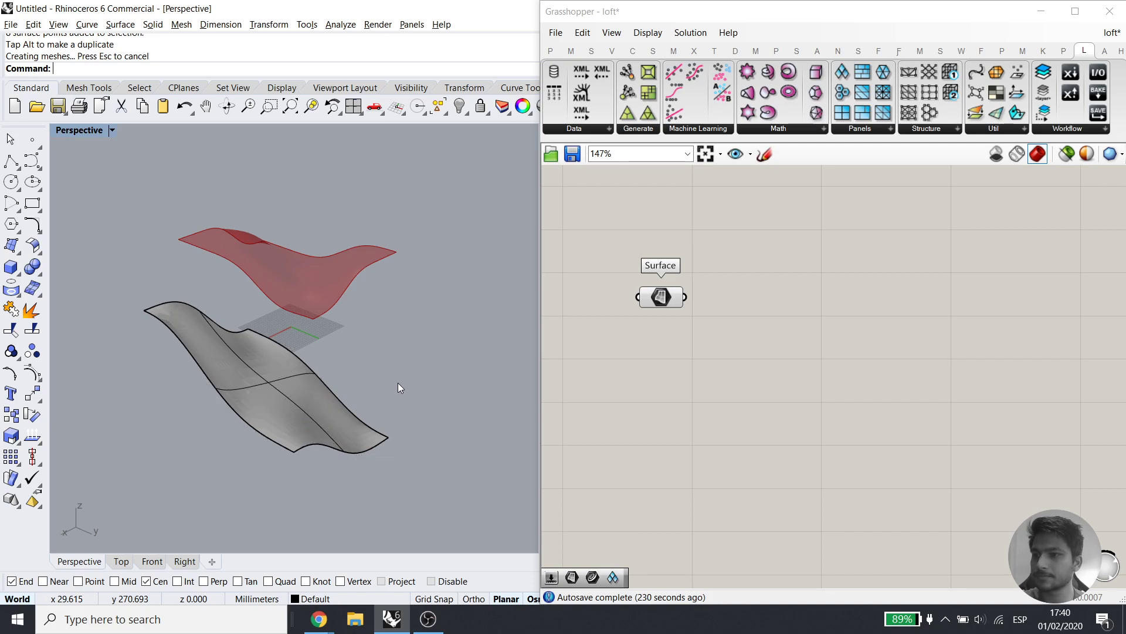
Delete the sculpted lower surface and zoom the viewport to the referenced surface
{"action": "left_click", "coordinate": [308, 407]}
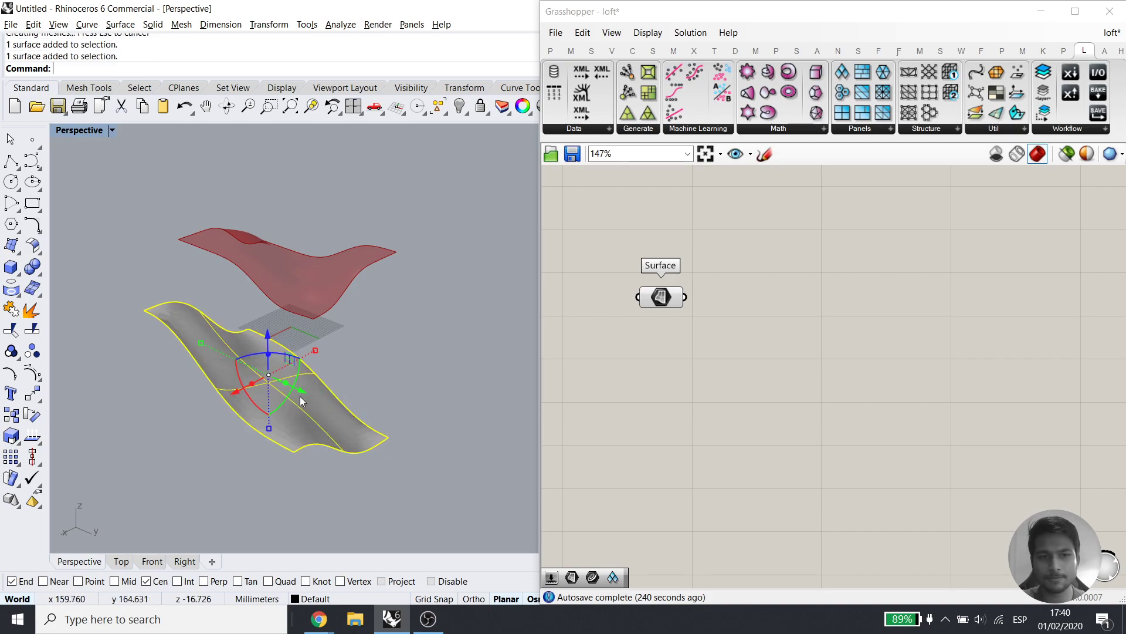
{"action": "key", "text": "Delete"}
{"action": "left_click", "coordinate": [670, 298]}
{"action": "middle_click", "coordinate": [690, 271]}
{"action": "left_click", "coordinate": [744, 315]}
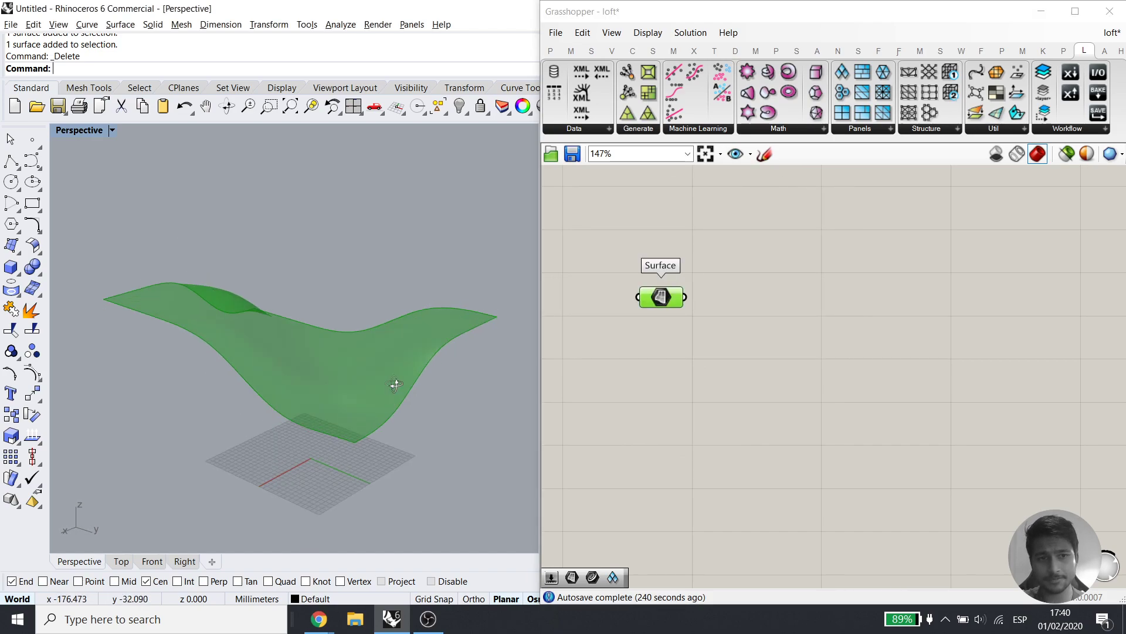
{"action": "left_click", "coordinate": [775, 357]}
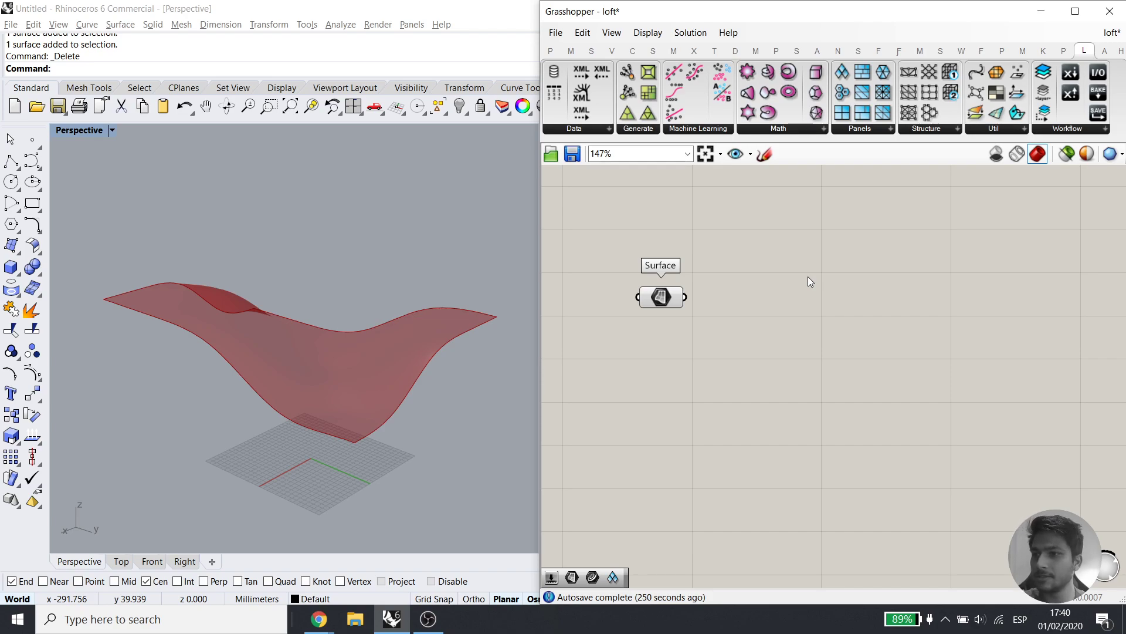
{"action": "left_click", "coordinate": [660, 297]}
{"action": "left_click", "coordinate": [794, 296]}
{"action": "left_click", "coordinate": [665, 296]}
{"action": "right_click_drag", "start_coordinate": [264, 305], "coordinate": [252, 342]}
{"action": "left_click", "coordinate": [903, 189]}
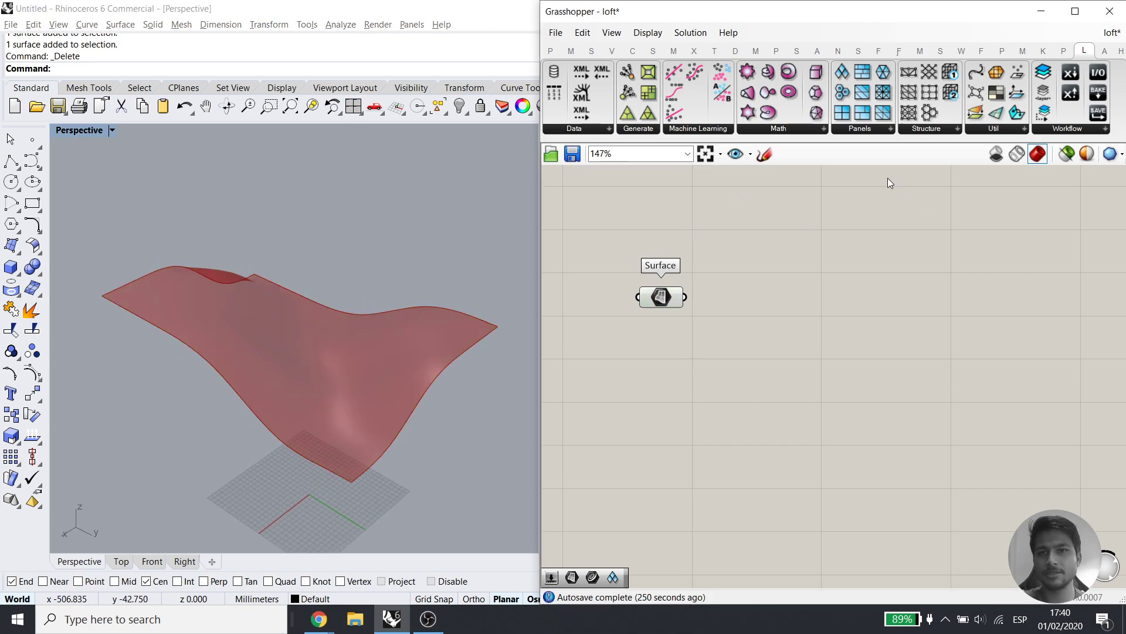
Add a Diamond Panels component and feed the Surface parameter into its Surface input
{"action": "left_click", "coordinate": [861, 132]}
{"action": "left_click", "coordinate": [868, 156]}
{"action": "left_click", "coordinate": [794, 315]}
{"action": "left_click_drag", "start_coordinate": [712, 304], "coordinate": [712, 304]}
{"action": "left_click_drag", "start_coordinate": [769, 310], "coordinate": [816, 308]}
{"action": "left_click_drag", "start_coordinate": [656, 350], "coordinate": [625, 261]}
{"action": "middle_click", "coordinate": [669, 259]}
Hide the Surface preview and drive U/V Divisions with 5-valued sliders, raising U to 10
{"action": "left_click", "coordinate": [712, 209]}
{"action": "left_click", "coordinate": [712, 209]}
{"action": "mouse_move", "coordinate": [316, 364]}
{"action": "right_mouse_down"}
{"action": "mouse_move", "coordinate": [312, 422]}
{"action": "mouse_move", "coordinate": [327, 352]}
{"action": "right_mouse_up"}
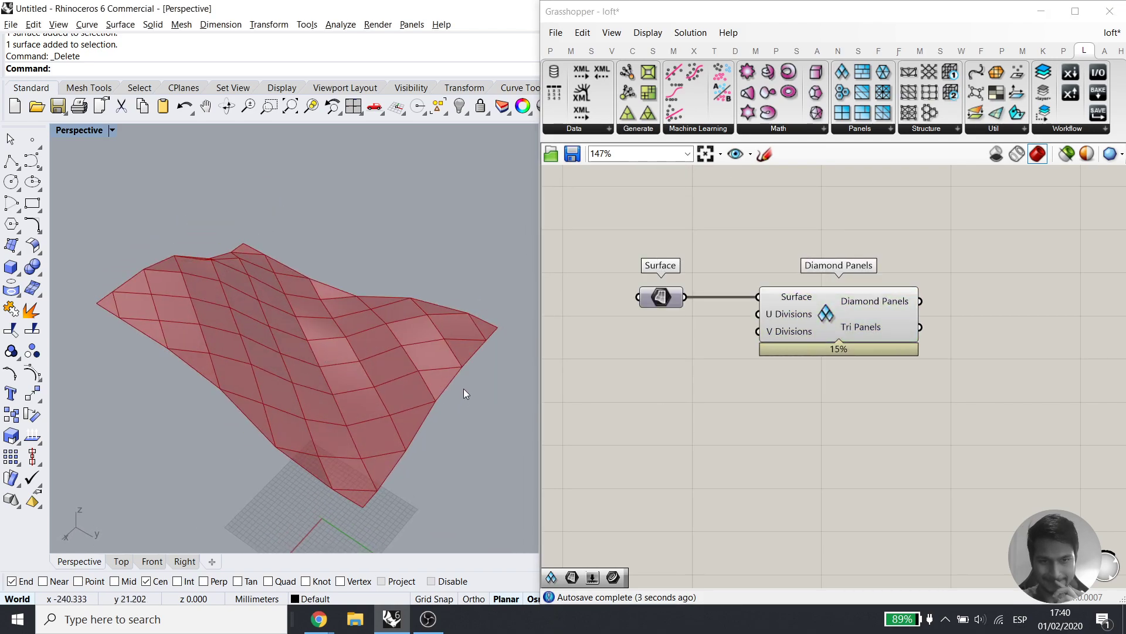
{"action": "right_click_drag", "start_coordinate": [691, 338], "coordinate": [717, 331]}
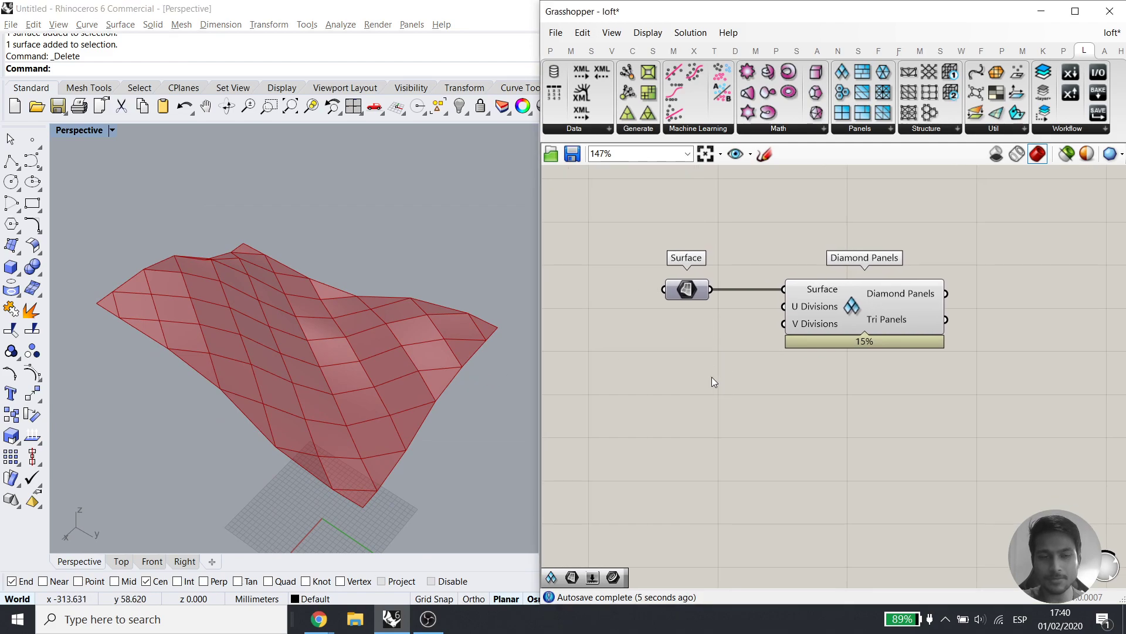
{"action": "double_click", "coordinate": [683, 405]}
{"action": "type", "text": "5"}
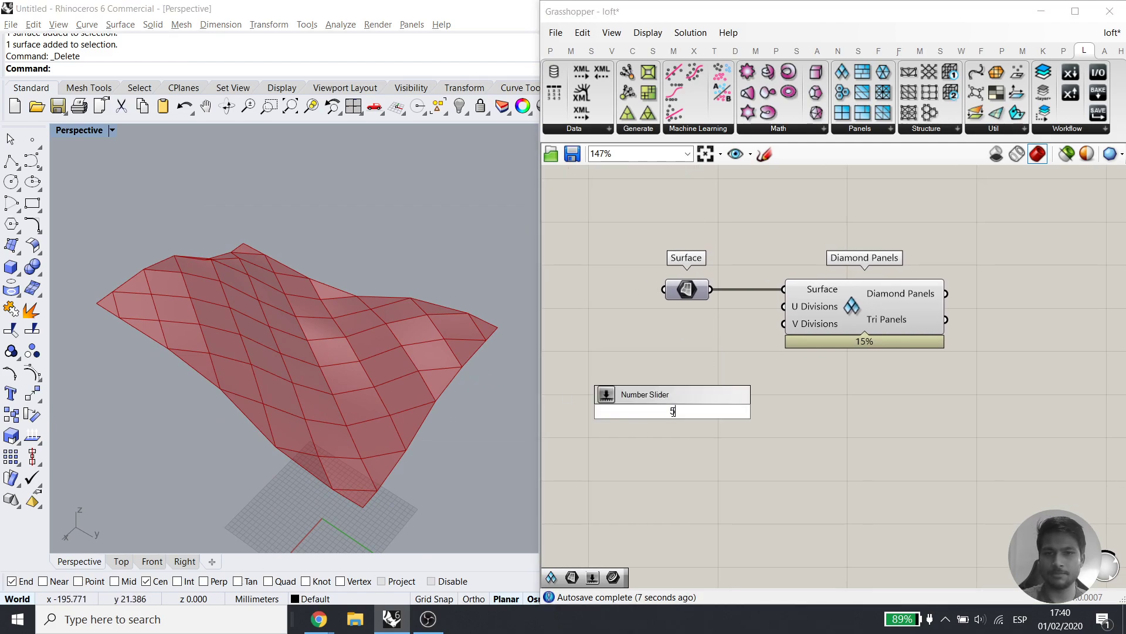
{"action": "key", "text": "Return"}
{"action": "left_click_drag", "start_coordinate": [765, 407], "coordinate": [668, 404]}
{"action": "left_click_drag", "start_coordinate": [785, 325], "coordinate": [701, 402]}
{"action": "left_click_drag", "start_coordinate": [651, 329], "coordinate": [757, 329]}
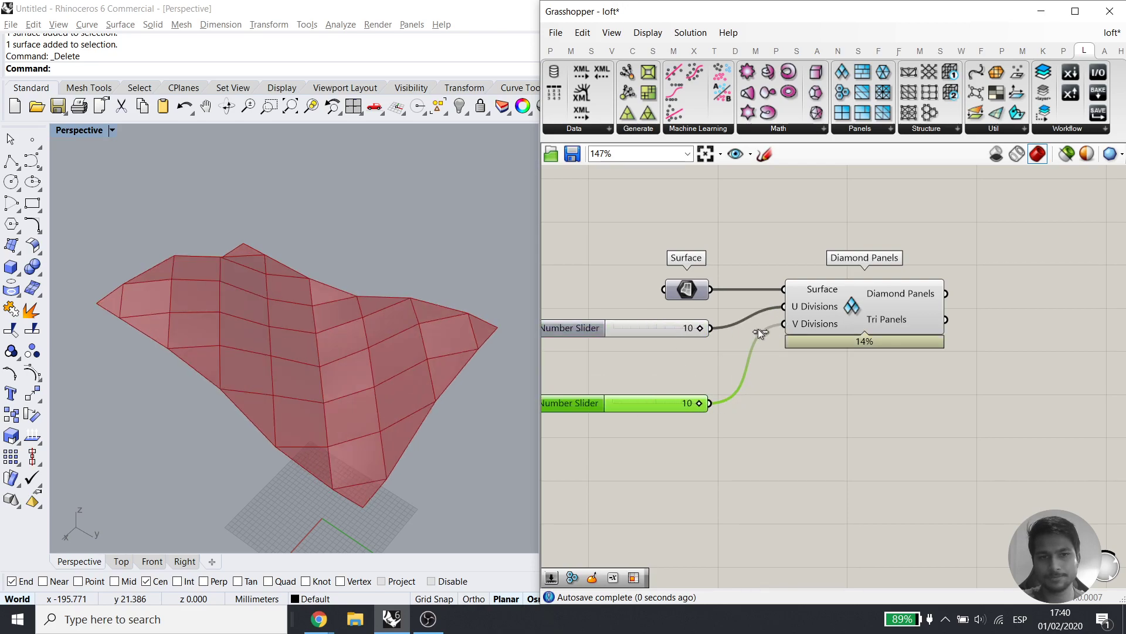
{"action": "left_click", "coordinate": [674, 476]}
{"action": "right_click_drag", "start_coordinate": [664, 459], "coordinate": [683, 412]}
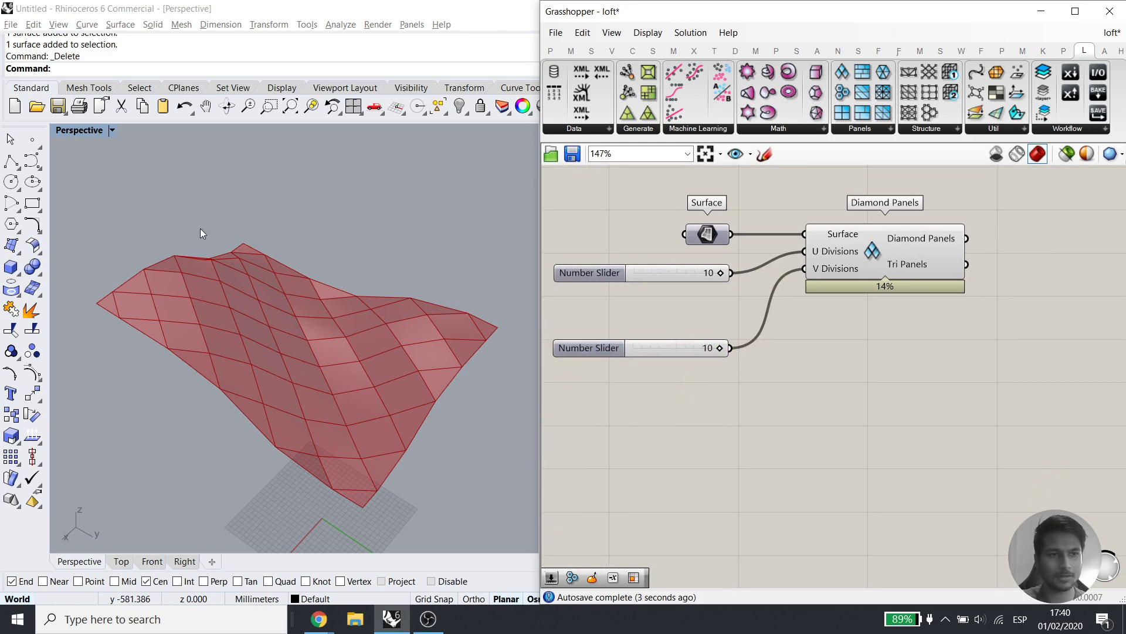
Replace the sliders with 25-valued ones on U and V Divisions, settling U at 33
{"action": "double_click", "coordinate": [658, 410]}
{"action": "type", "text": "25"}
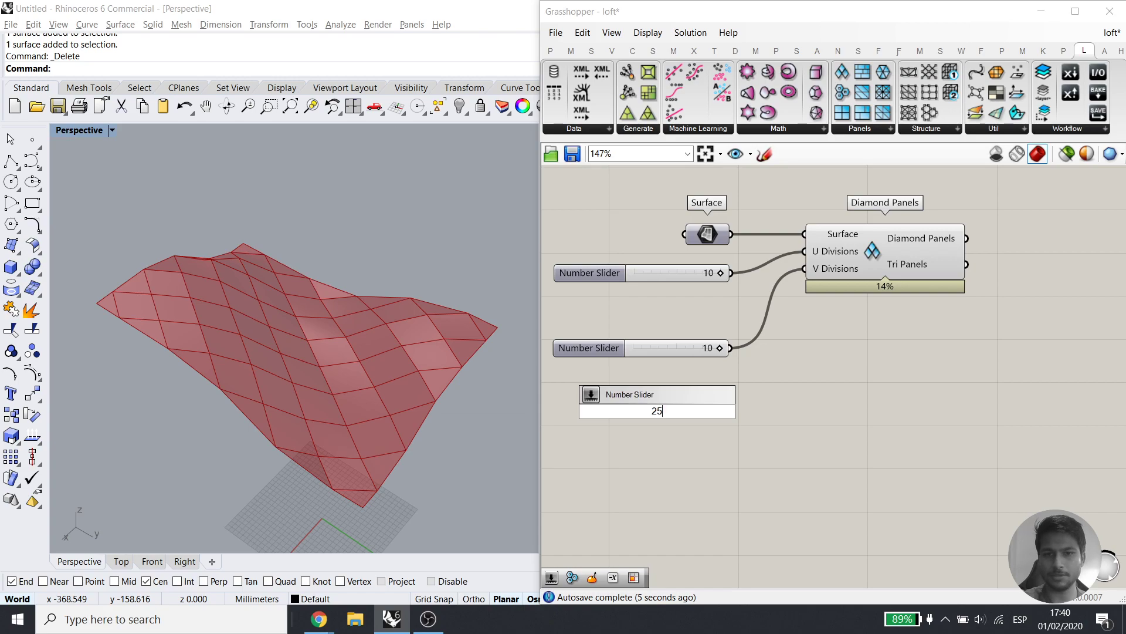
{"action": "key", "text": "Return"}
{"action": "left_click_drag", "start_coordinate": [805, 252], "coordinate": [673, 312], "text": "shift"}
{"action": "left_click", "coordinate": [695, 348]}
{"action": "key", "text": "Delete"}
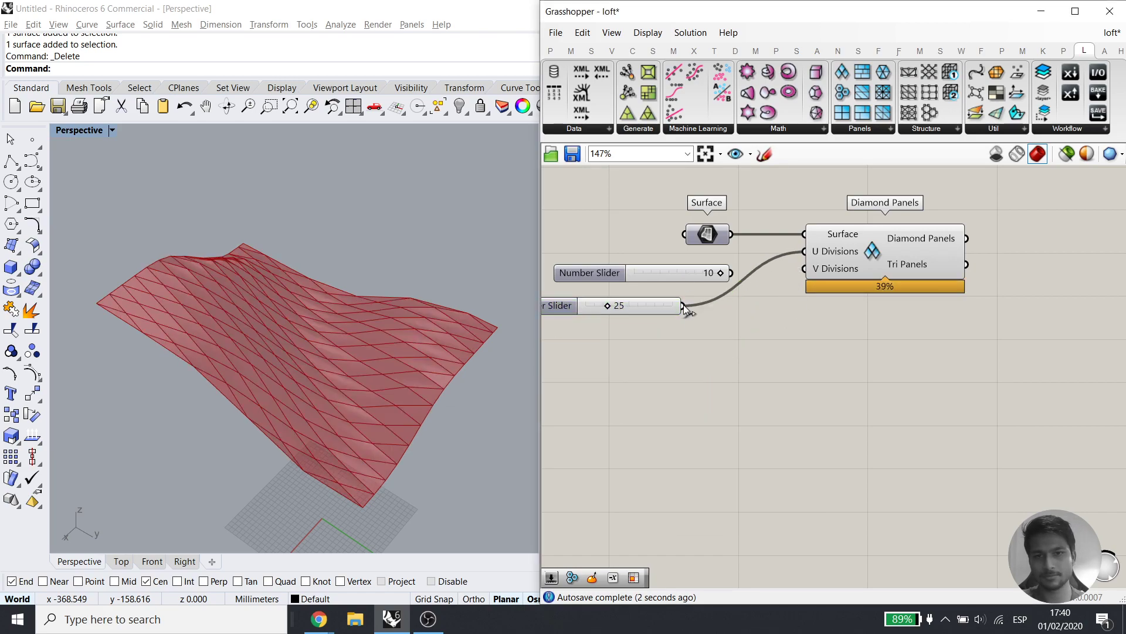
{"action": "left_click_drag", "start_coordinate": [663, 308], "coordinate": [809, 270], "text": "alt"}
{"action": "mouse_move", "coordinate": [619, 351]}
{"action": "left_mouse_down"}
{"action": "mouse_move", "coordinate": [596, 351]}
{"action": "mouse_move", "coordinate": [609, 350]}
{"action": "left_mouse_up"}
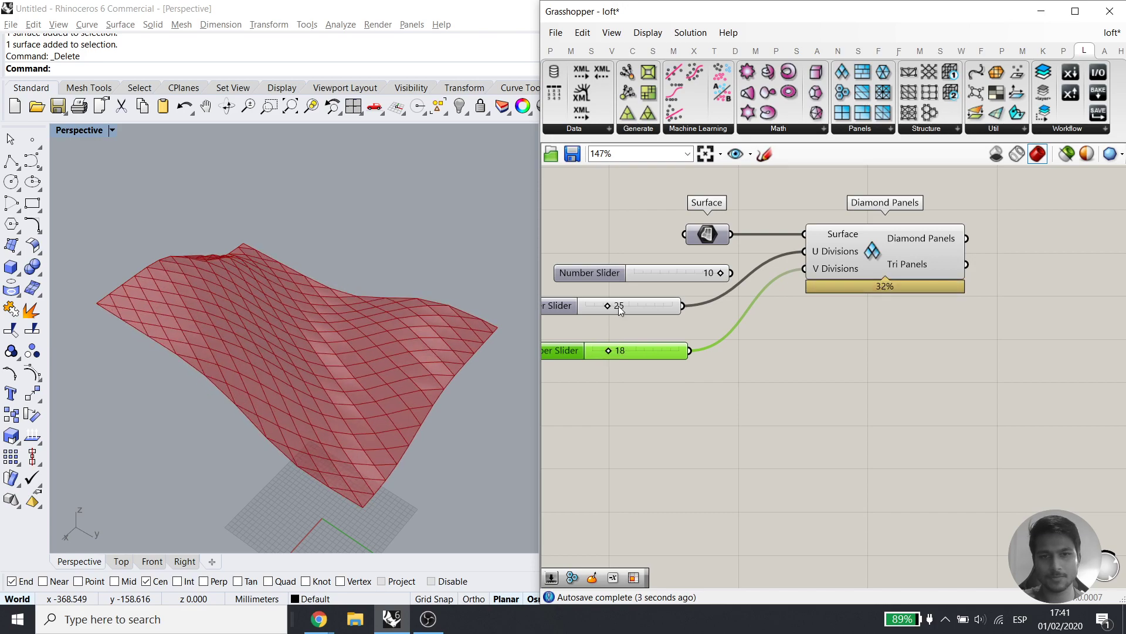
{"action": "left_click_drag", "start_coordinate": [607, 305], "coordinate": [617, 305]}
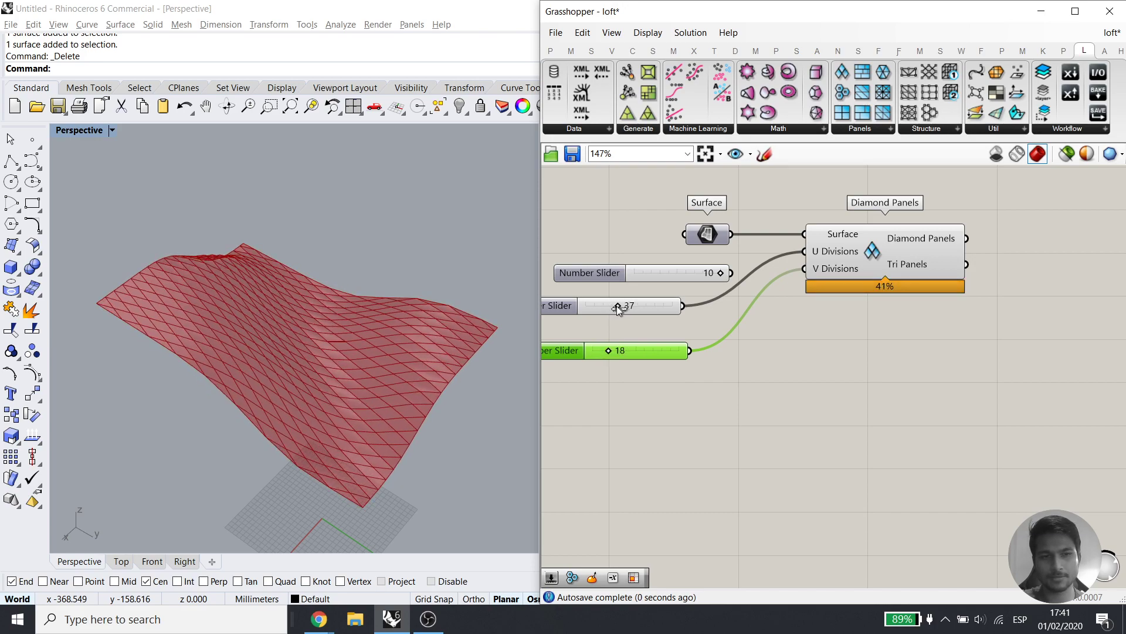
{"action": "right_click_drag", "start_coordinate": [390, 357], "coordinate": [490, 331]}
Select the grey components and delete the accidentally pasted duplicate copy
{"action": "scroll", "coordinate": [266, 345], "scroll_direction": "up", "scroll_amount": 4}
{"action": "scroll", "coordinate": [295, 312], "scroll_direction": "down", "scroll_amount": 2}
{"action": "scroll", "coordinate": [855, 400], "scroll_direction": "down", "scroll_amount": 4}
{"action": "right_click_drag", "start_coordinate": [854, 400], "coordinate": [657, 548]}
{"action": "scroll", "coordinate": [903, 364], "scroll_direction": "down", "scroll_amount": 2}
{"action": "right_click_drag", "start_coordinate": [973, 222], "coordinate": [826, 371]}
{"action": "right_click_drag", "start_coordinate": [917, 378], "coordinate": [846, 412]}
{"action": "left_click_drag", "start_coordinate": [979, 478], "coordinate": [621, 186]}
{"action": "right_click_drag", "start_coordinate": [771, 462], "coordinate": [747, 363]}
{"action": "left_click_drag", "start_coordinate": [690, 249], "coordinate": [714, 548]}
{"action": "right_click_drag", "start_coordinate": [711, 440], "coordinate": [752, 399]}
{"action": "scroll", "coordinate": [747, 380], "scroll_direction": "down", "scroll_amount": 1}
{"action": "scroll", "coordinate": [747, 380], "scroll_direction": "down", "scroll_amount": 1}
{"action": "left_click_drag", "start_coordinate": [971, 515], "coordinate": [652, 335]}
{"action": "key", "text": "Delete"}
Delete a surplus slider and recentre Diamond Panels to check its 272 panels
{"action": "right_click_drag", "start_coordinate": [695, 374], "coordinate": [785, 302]}
{"action": "scroll", "coordinate": [762, 413], "scroll_direction": "up", "scroll_amount": 4}
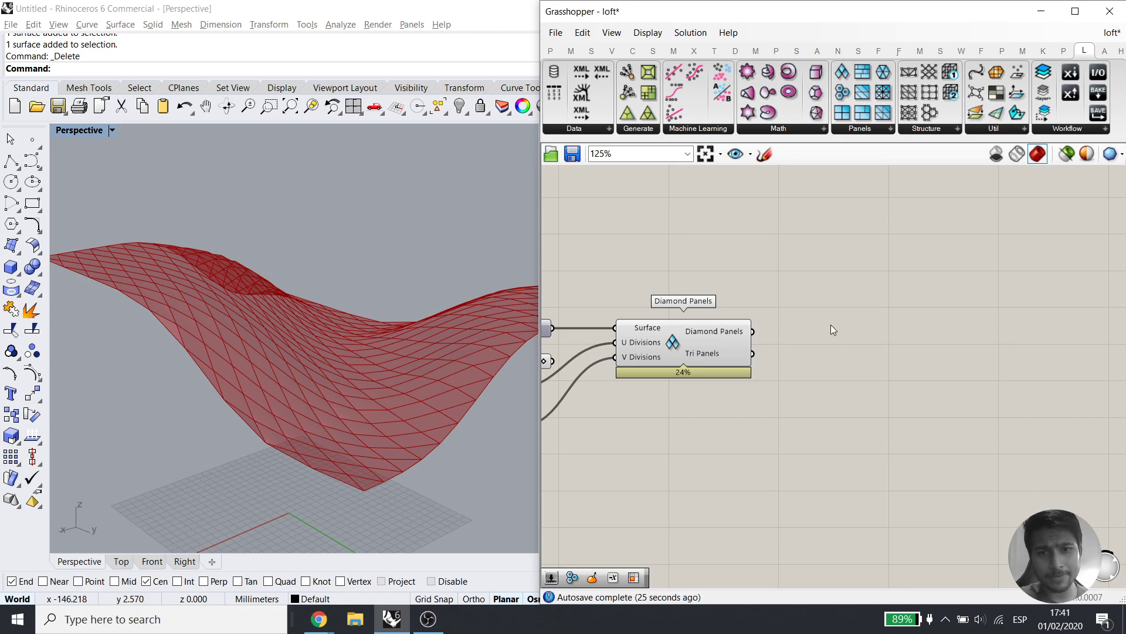
{"action": "right_click_drag", "start_coordinate": [810, 361], "coordinate": [823, 373]}
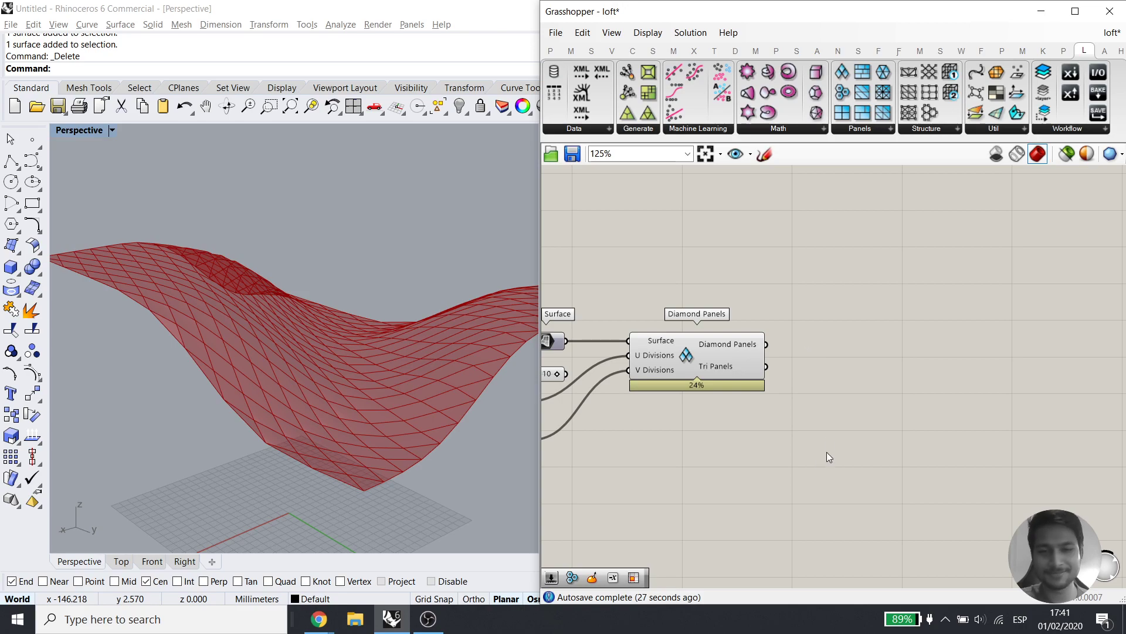
{"action": "right_click_drag", "start_coordinate": [822, 456], "coordinate": [779, 402]}
{"action": "right_click_drag", "start_coordinate": [710, 326], "coordinate": [767, 389]}
{"action": "key", "text": "Delete"}
{"action": "right_click_drag", "start_coordinate": [334, 402], "coordinate": [333, 417]}
{"action": "right_click_drag", "start_coordinate": [716, 387], "coordinate": [776, 360]}
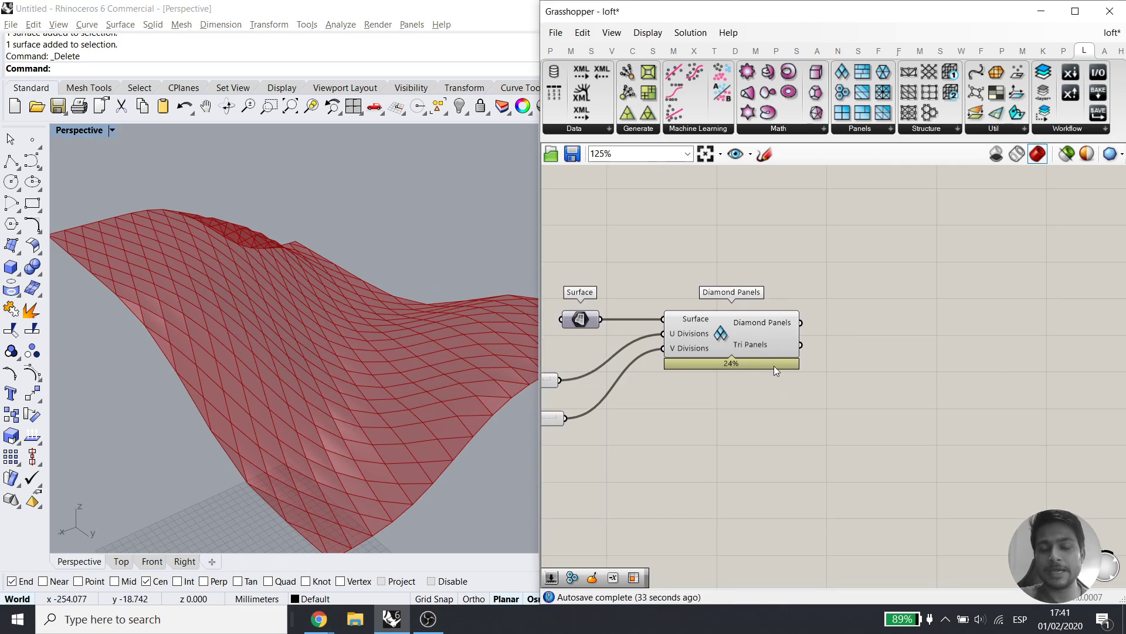
{"action": "left_click", "coordinate": [748, 325]}
{"action": "left_click", "coordinate": [833, 326]}
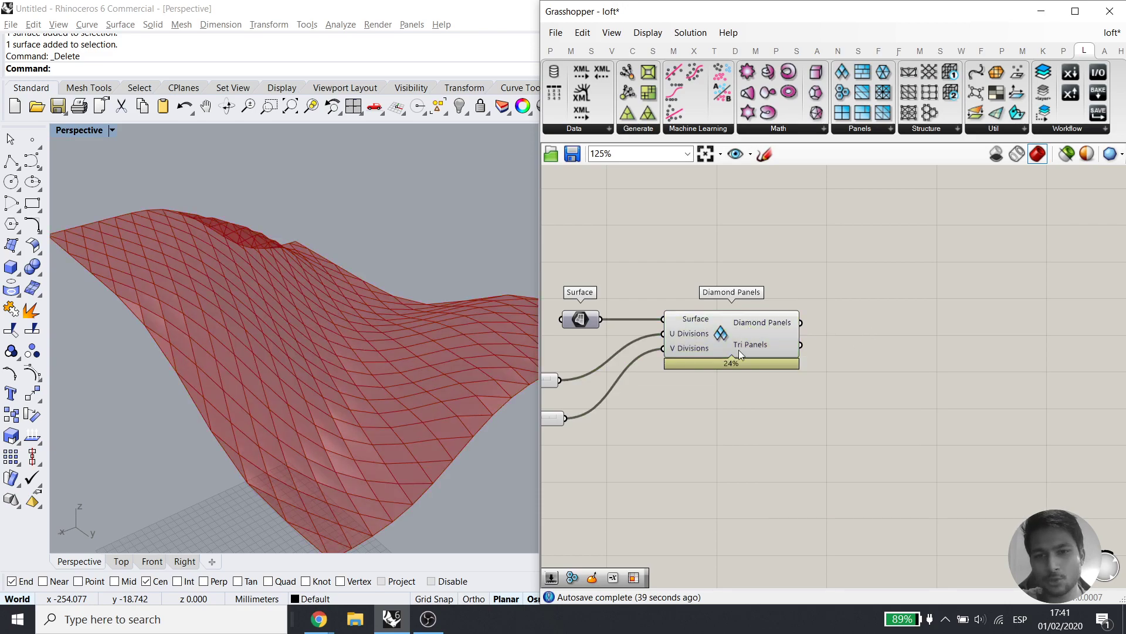
Add a Surface parameter via a 'surf' search and feed it the Diamond Panels output
{"action": "double_click", "coordinate": [887, 290]}
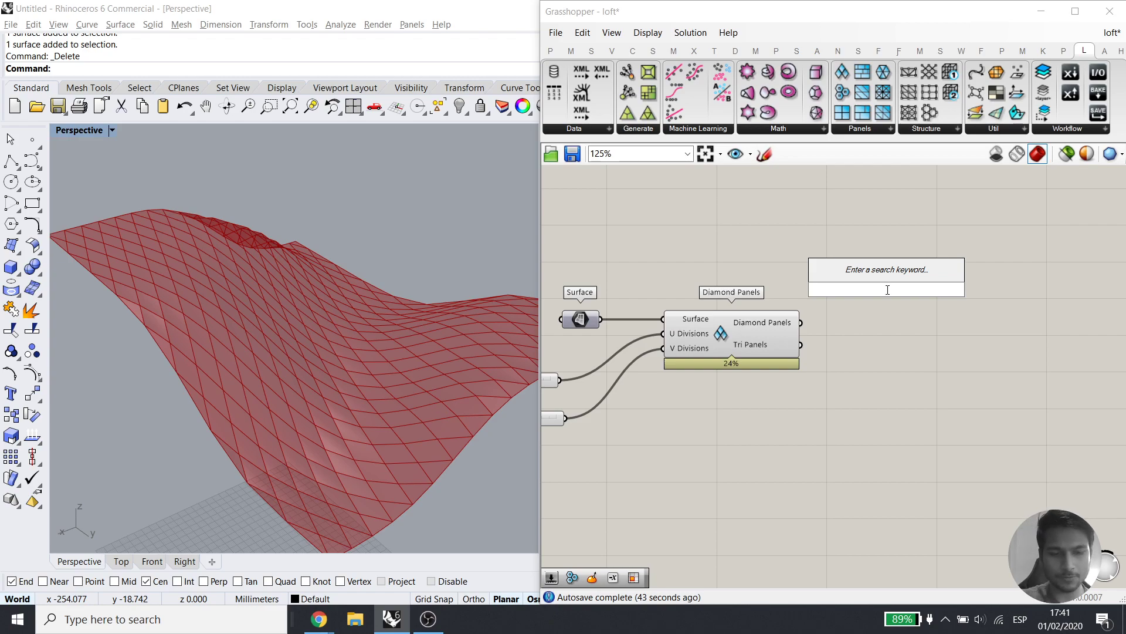
{"action": "type", "text": "surf"}
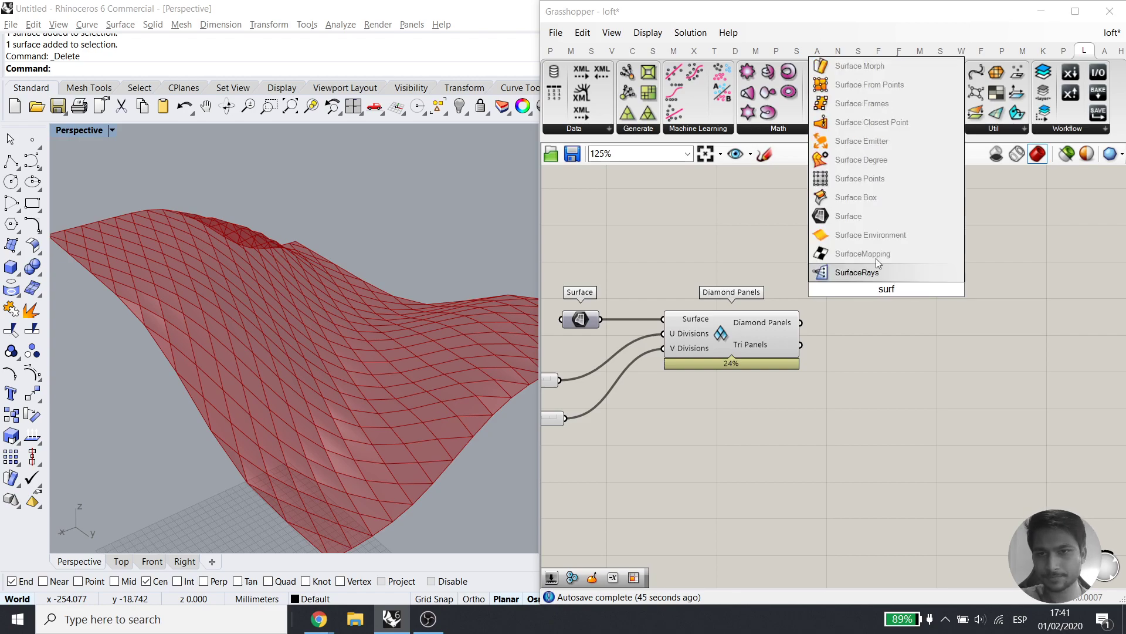
{"action": "left_click", "coordinate": [849, 216]}
{"action": "left_click_drag", "start_coordinate": [801, 322], "coordinate": [874, 289]}
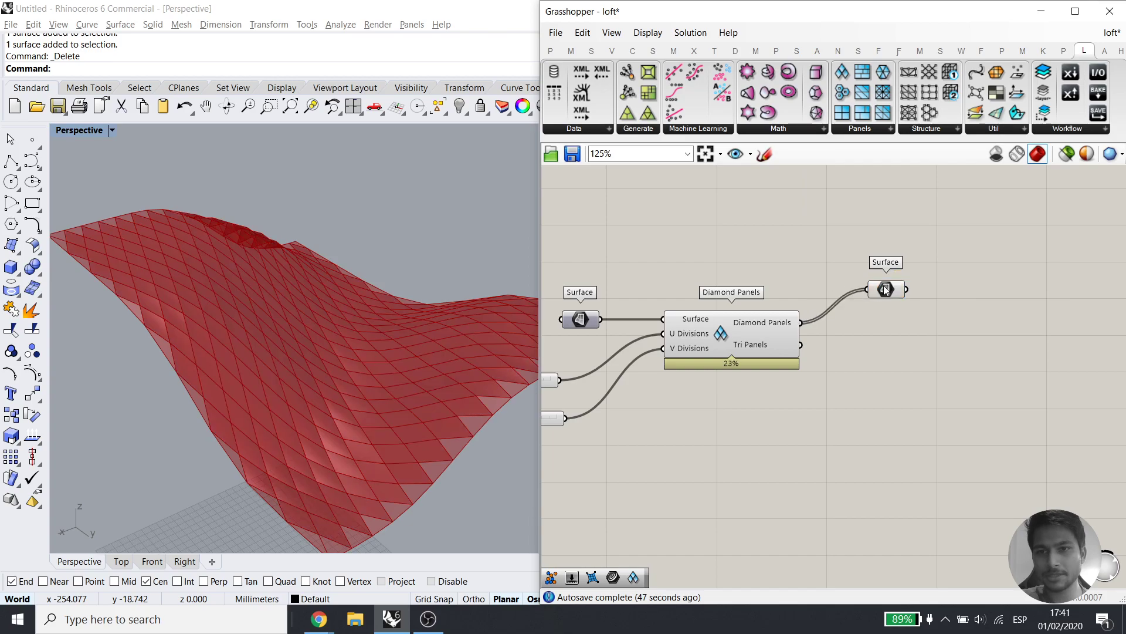
{"action": "left_click", "coordinate": [886, 289]}
Orbit around the panels, briefly rewiring the Surface parameter to Tri Panels for comparison
{"action": "right_click_drag", "start_coordinate": [378, 445], "coordinate": [430, 498]}
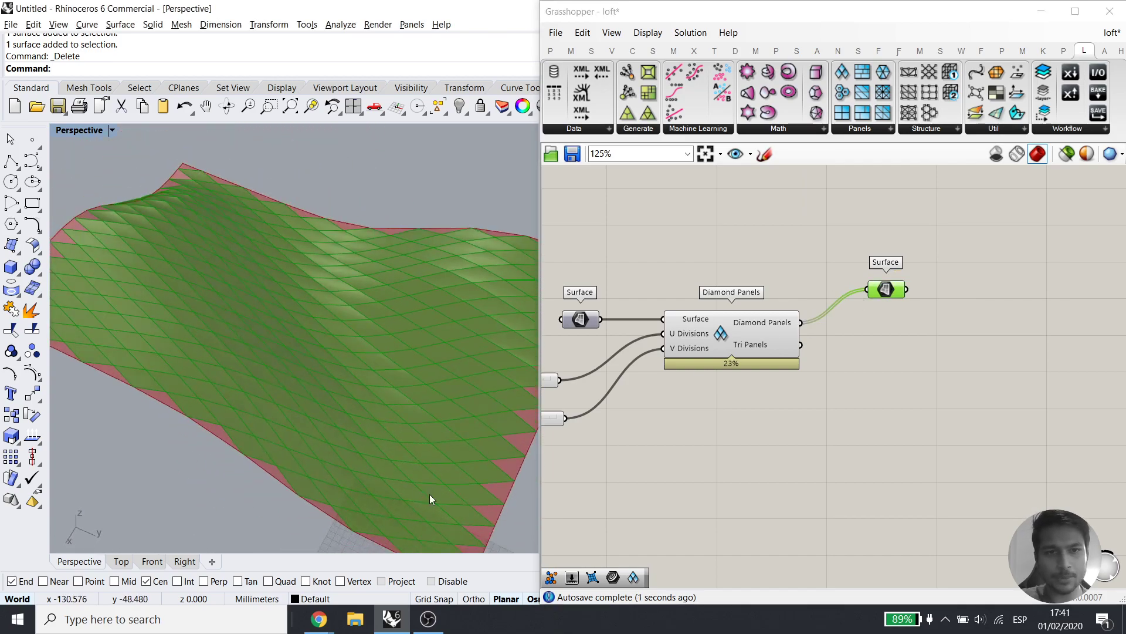
{"action": "scroll", "coordinate": [392, 430], "scroll_direction": "down", "scroll_amount": 5}
{"action": "right_click_drag", "start_coordinate": [391, 427], "coordinate": [201, 284]}
{"action": "scroll", "coordinate": [214, 284], "scroll_direction": "up", "scroll_amount": 8}
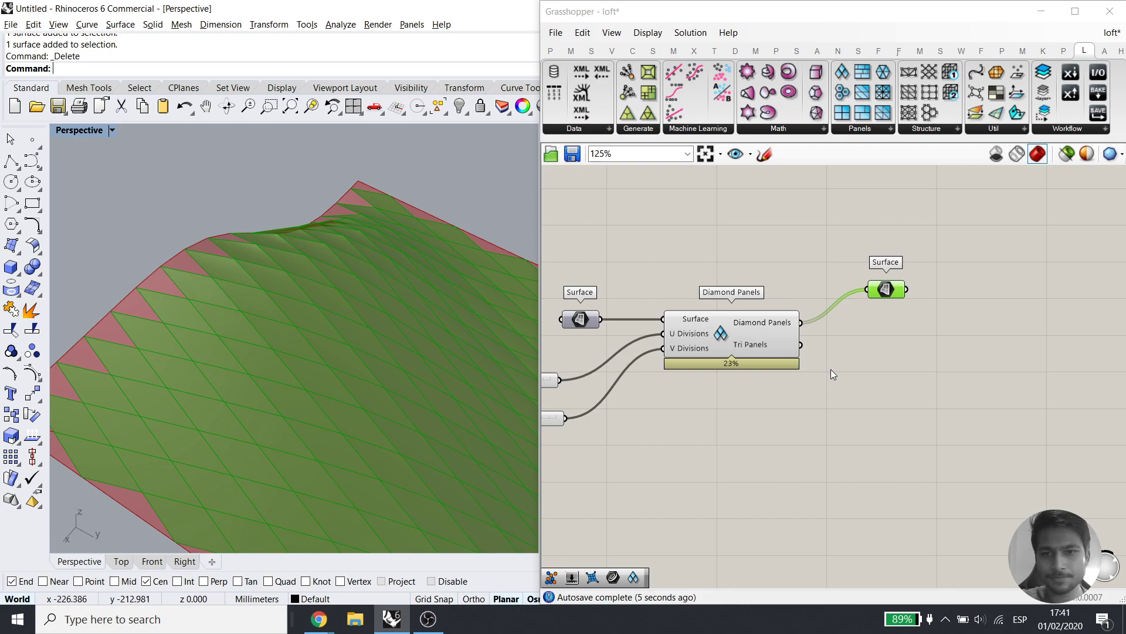
{"action": "left_click_drag", "start_coordinate": [801, 345], "coordinate": [886, 361]}
{"action": "scroll", "coordinate": [160, 262], "scroll_direction": "down", "scroll_amount": 2}
{"action": "scroll", "coordinate": [160, 262], "scroll_direction": "down", "scroll_amount": 2}
{"action": "scroll", "coordinate": [84, 342], "scroll_direction": "up", "scroll_amount": 8}
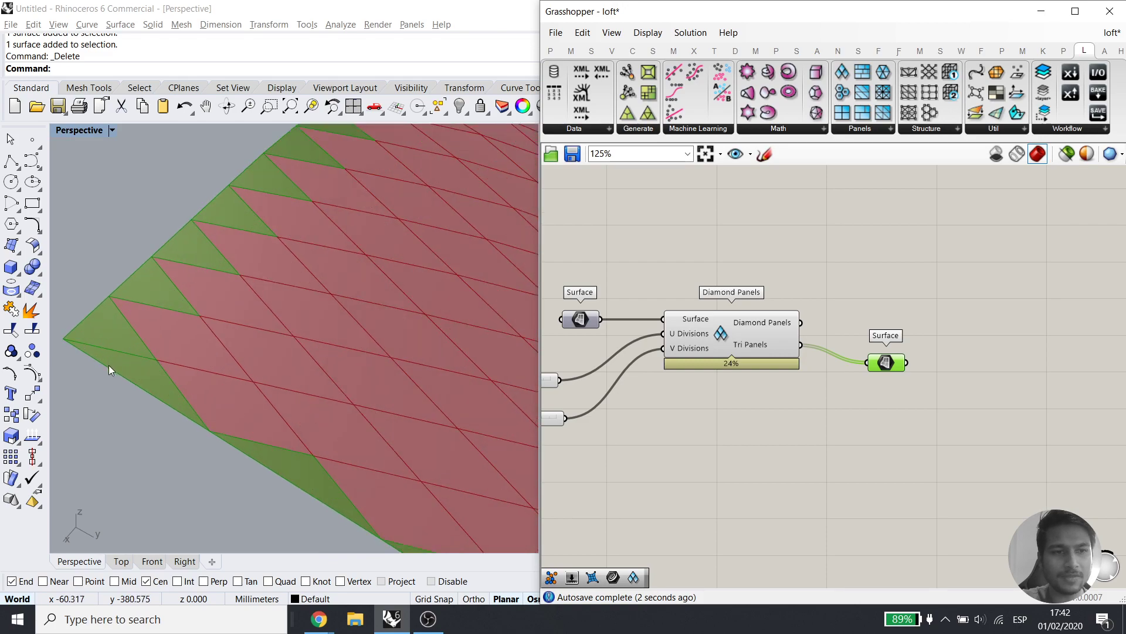
{"action": "right_click_drag", "start_coordinate": [108, 364], "coordinate": [110, 392]}
{"action": "scroll", "coordinate": [109, 393], "scroll_direction": "down", "scroll_amount": 12}
{"action": "right_click_drag", "start_coordinate": [303, 461], "coordinate": [305, 441]}
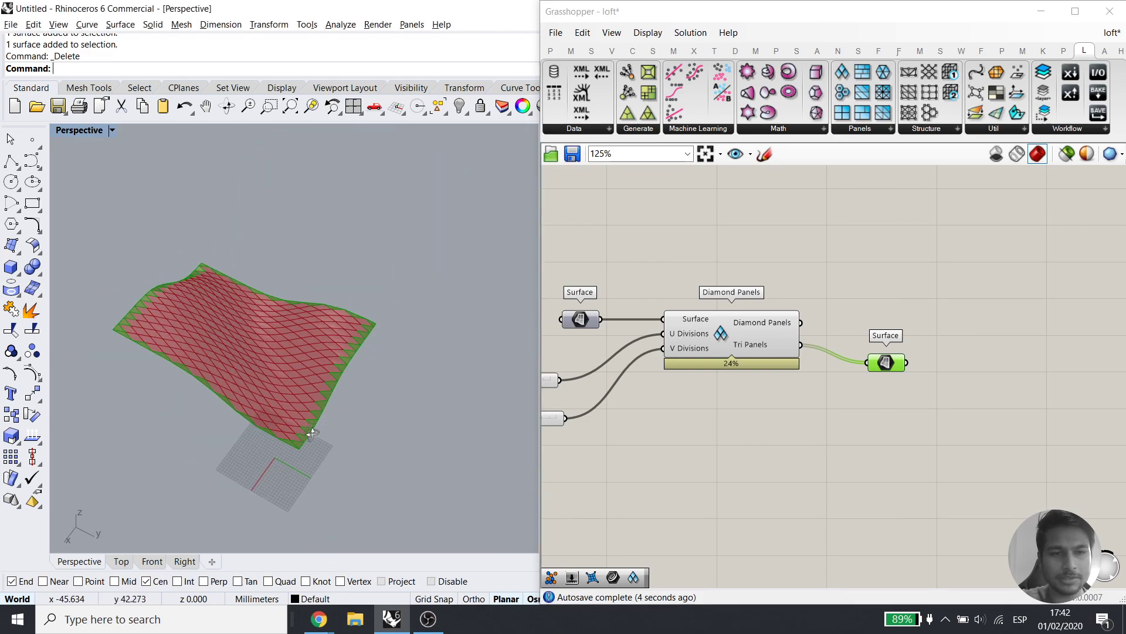
{"action": "scroll", "coordinate": [297, 444], "scroll_direction": "up", "scroll_amount": 9}
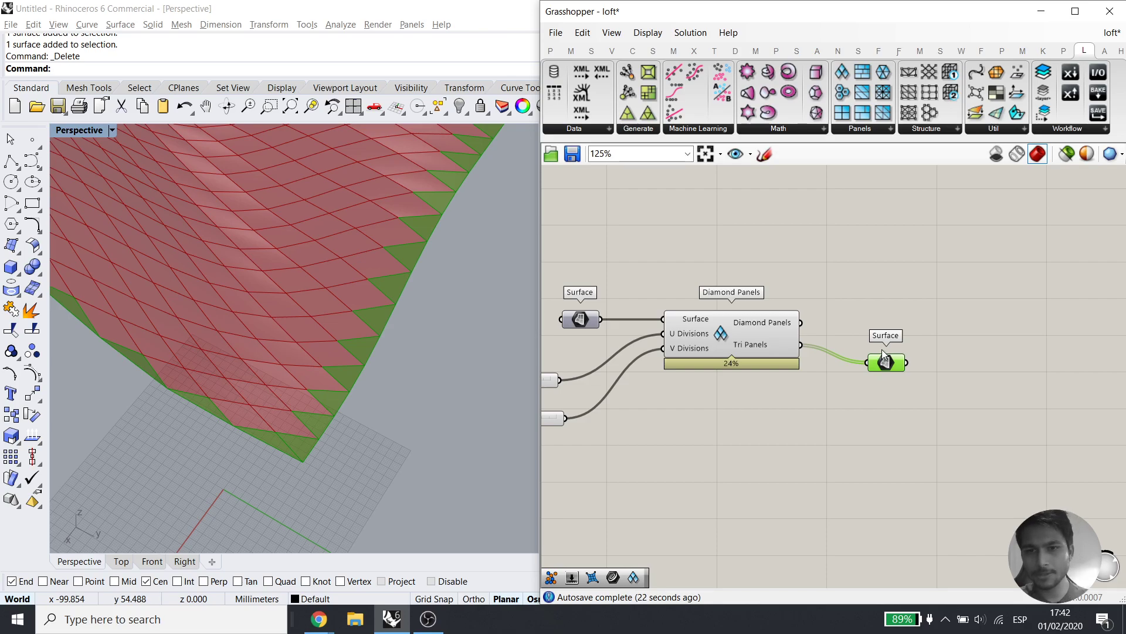
Restore the deleted Surface parameter and reconnect it to Diamond Panels
{"action": "key", "text": "Delete"}
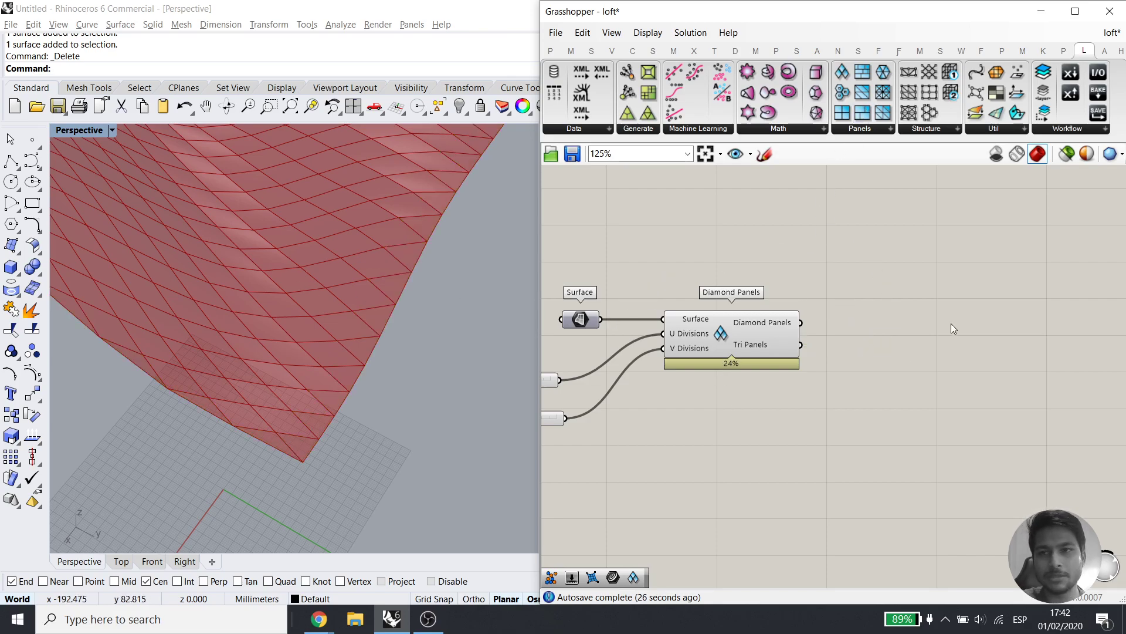
{"action": "key", "text": "ctrl+z"}
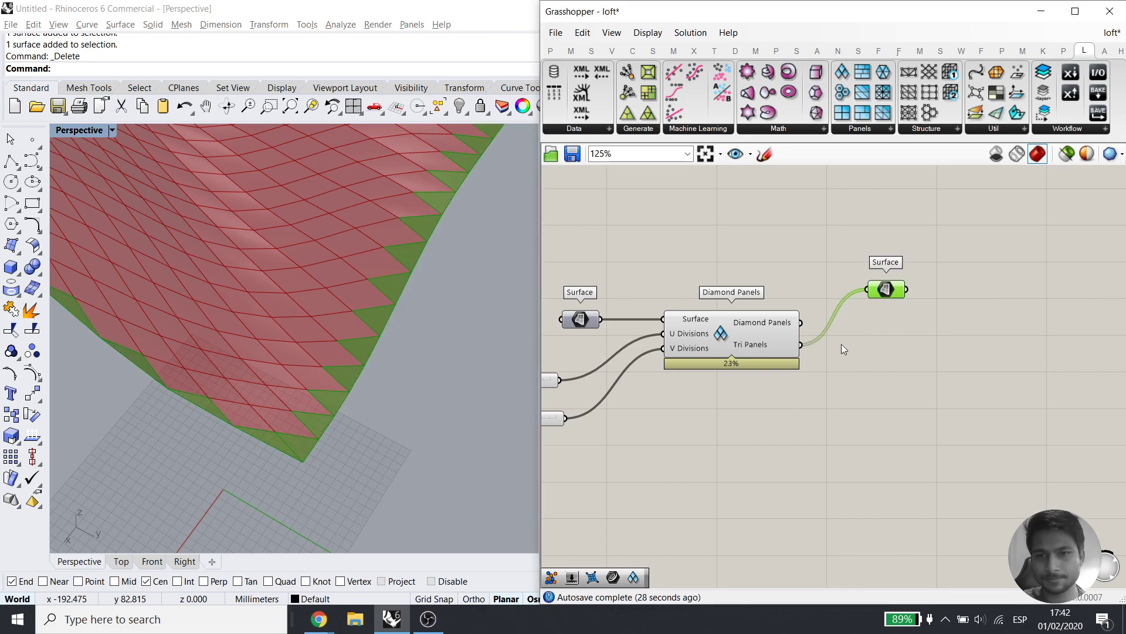
{"action": "left_click_drag", "start_coordinate": [801, 322], "coordinate": [868, 290]}
Turn off the Diamond Panels component's own preview
{"action": "left_click_drag", "start_coordinate": [833, 357], "coordinate": [748, 304]}
{"action": "middle_click", "coordinate": [766, 267]}
{"action": "left_click", "coordinate": [809, 224]}
{"action": "left_click", "coordinate": [840, 235]}
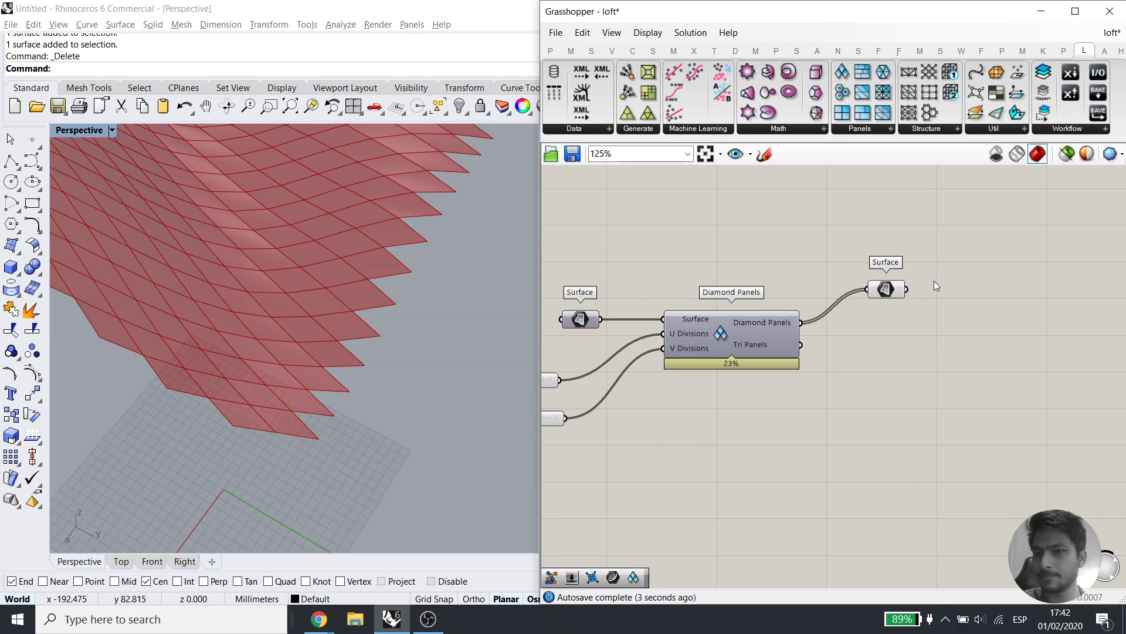
Zoom the viewport to the Surface parameter's panels and move the parameter lower on the canvas
{"action": "left_click_drag", "start_coordinate": [934, 280], "coordinate": [900, 316]}
{"action": "middle_click", "coordinate": [917, 298]}
{"action": "left_click", "coordinate": [887, 267]}
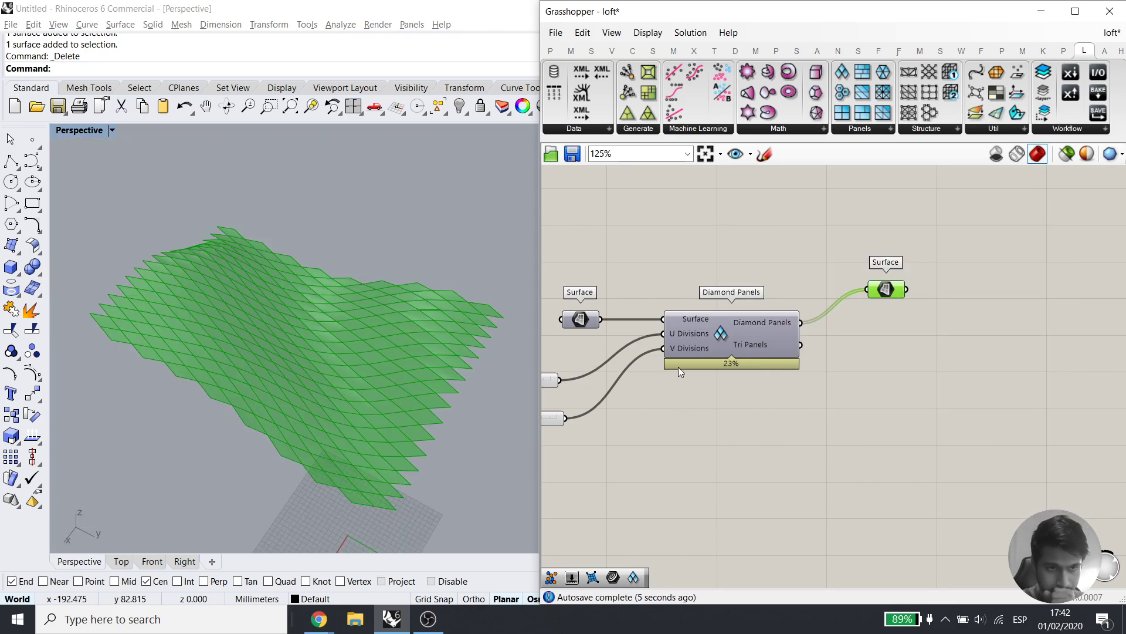
{"action": "right_click_drag", "start_coordinate": [478, 367], "coordinate": [376, 372]}
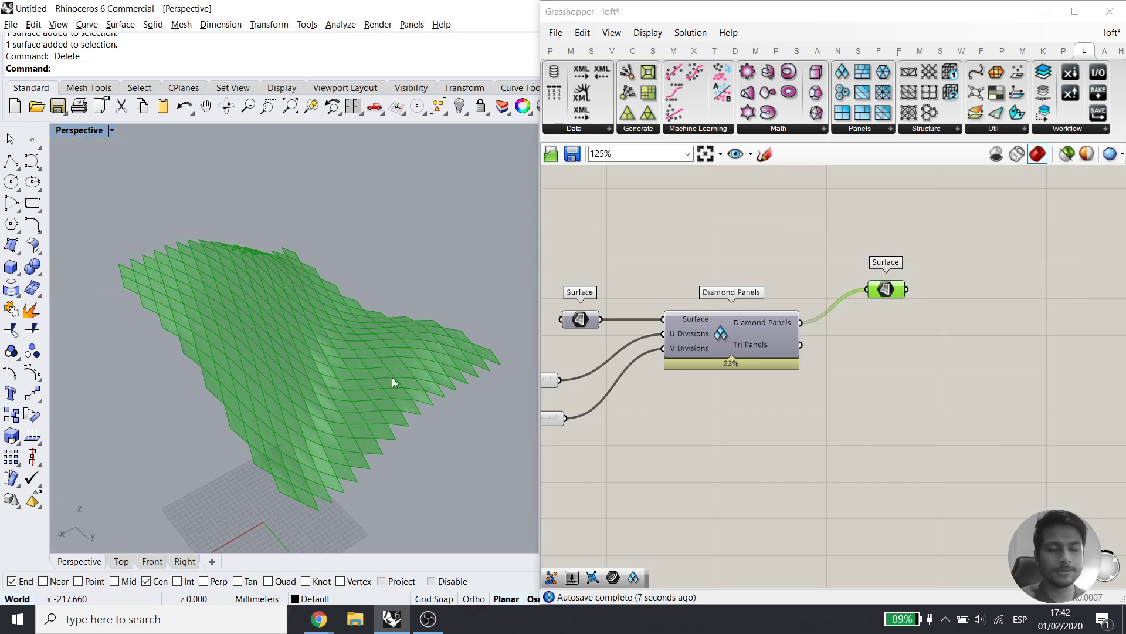
{"action": "left_click", "coordinate": [890, 392]}
{"action": "right_click_drag", "start_coordinate": [915, 295], "coordinate": [796, 385]}
{"action": "left_click_drag", "start_coordinate": [761, 378], "coordinate": [747, 413]}
Add an Evaluate Surface component fed by the panel surfaces
{"action": "double_click", "coordinate": [873, 413]}
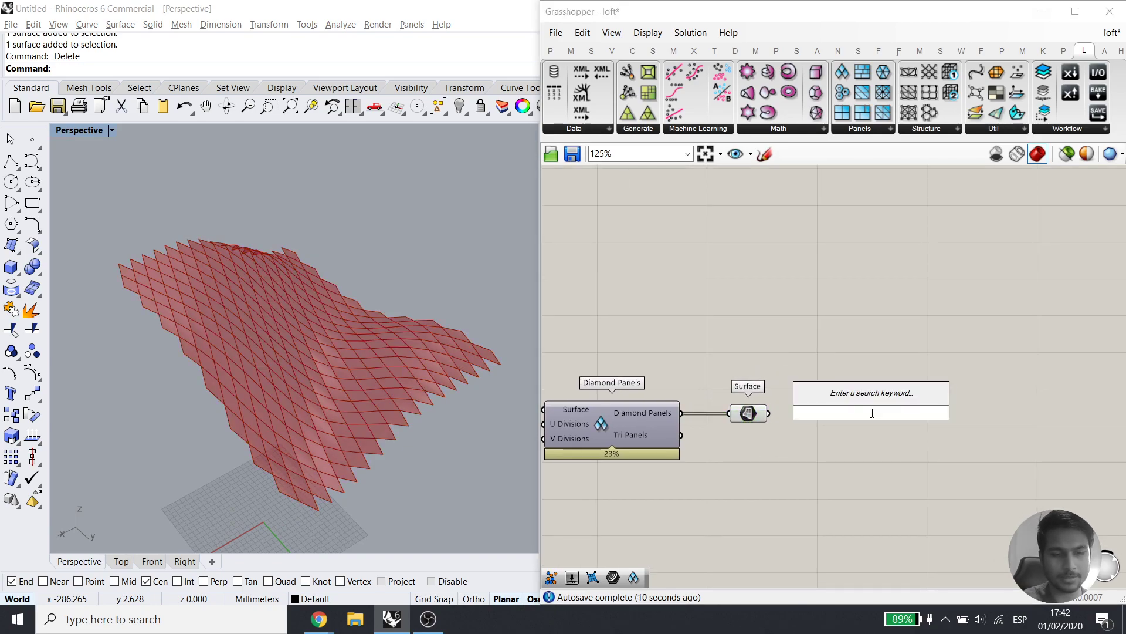
{"action": "type", "text": "eva"}
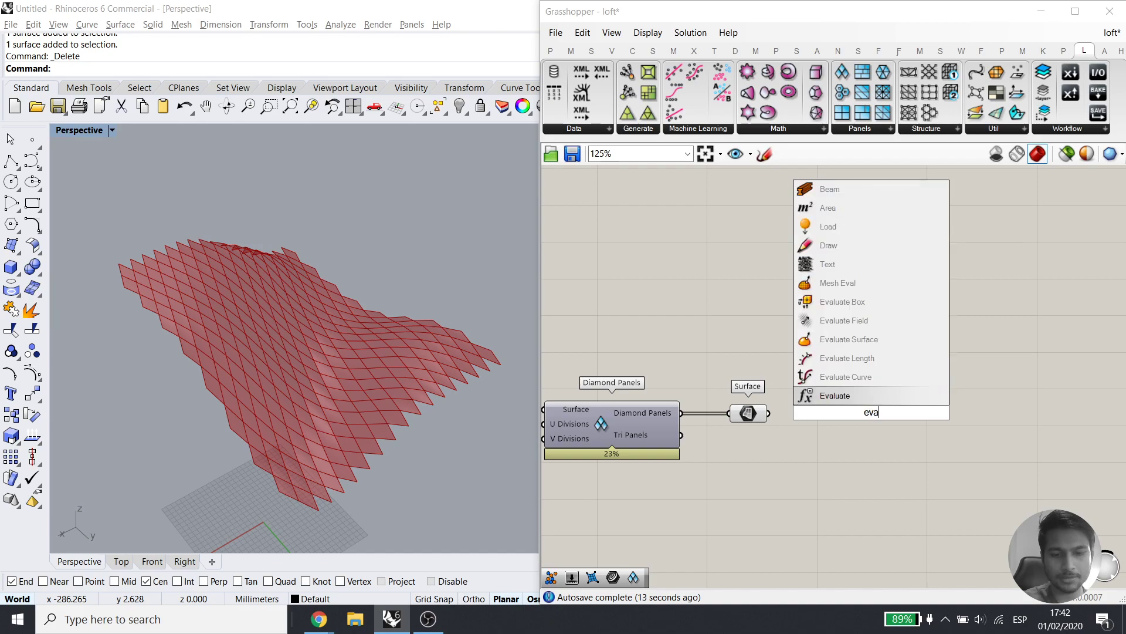
{"action": "left_click", "coordinate": [880, 340]}
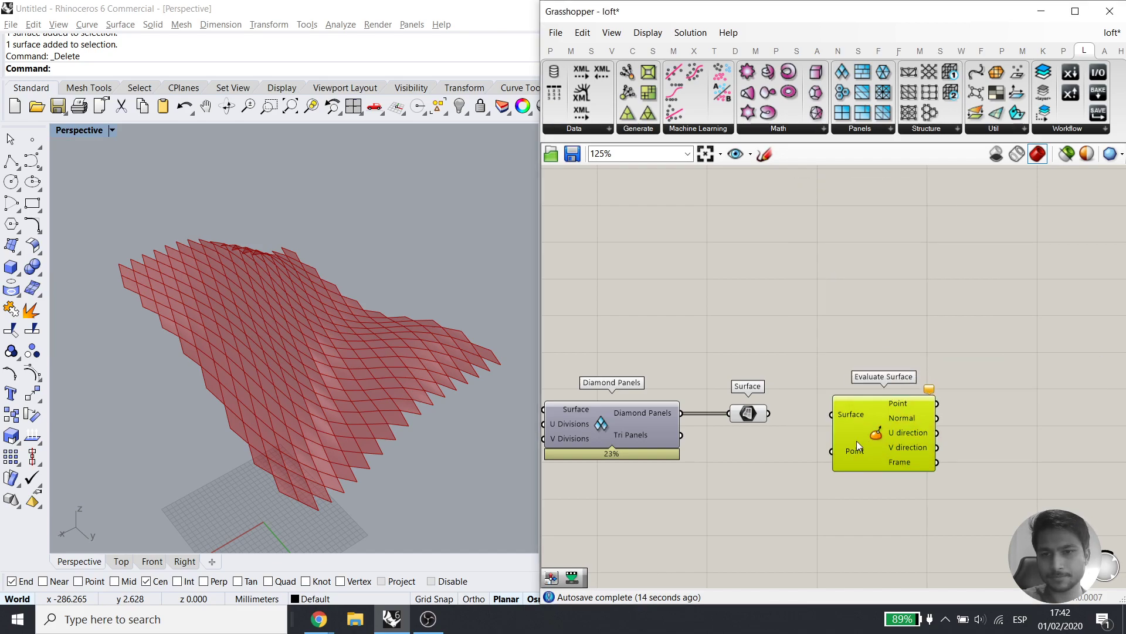
{"action": "left_click_drag", "start_coordinate": [768, 413], "coordinate": [913, 419]}
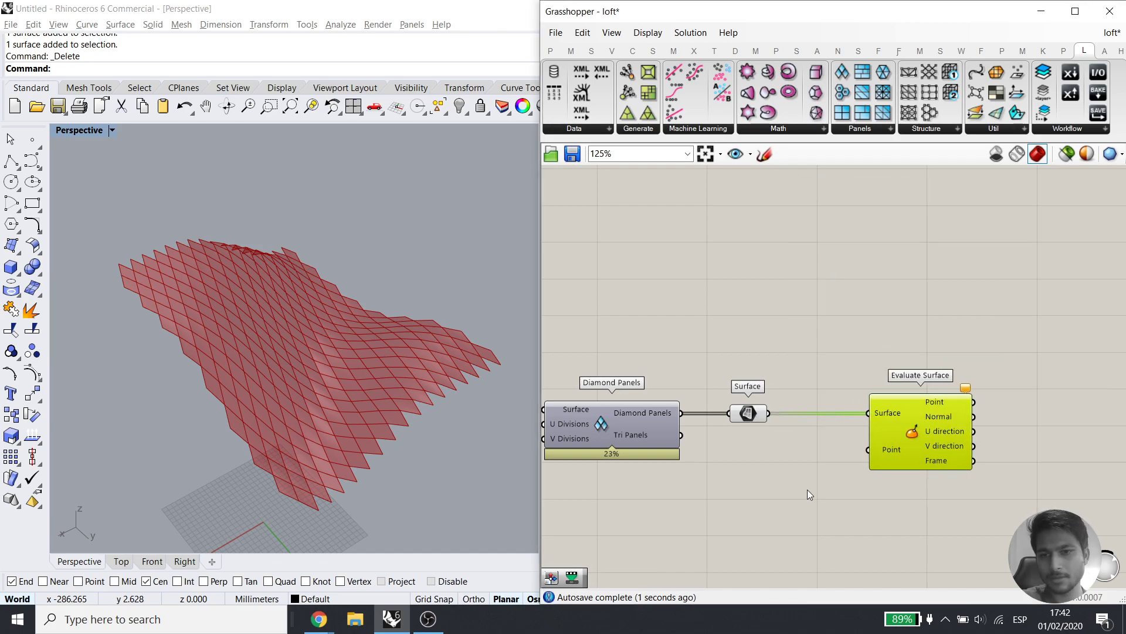
{"action": "left_click", "coordinate": [801, 537]}
{"action": "right_click_drag", "start_coordinate": [800, 542], "coordinate": [765, 458]}
Wire an MD Slider into Evaluate Surface's Point input
{"action": "double_click", "coordinate": [765, 458]}
{"action": "type", "text": "md"}
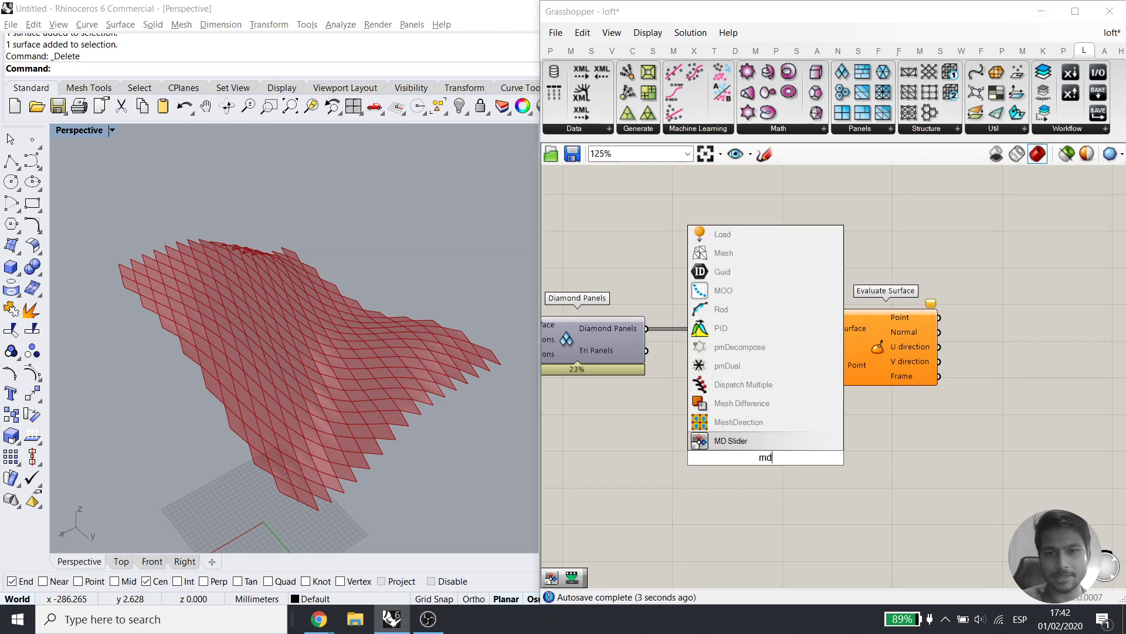
{"action": "left_click", "coordinate": [815, 458]}
{"action": "left_click_drag", "start_coordinate": [841, 458], "coordinate": [833, 365]}
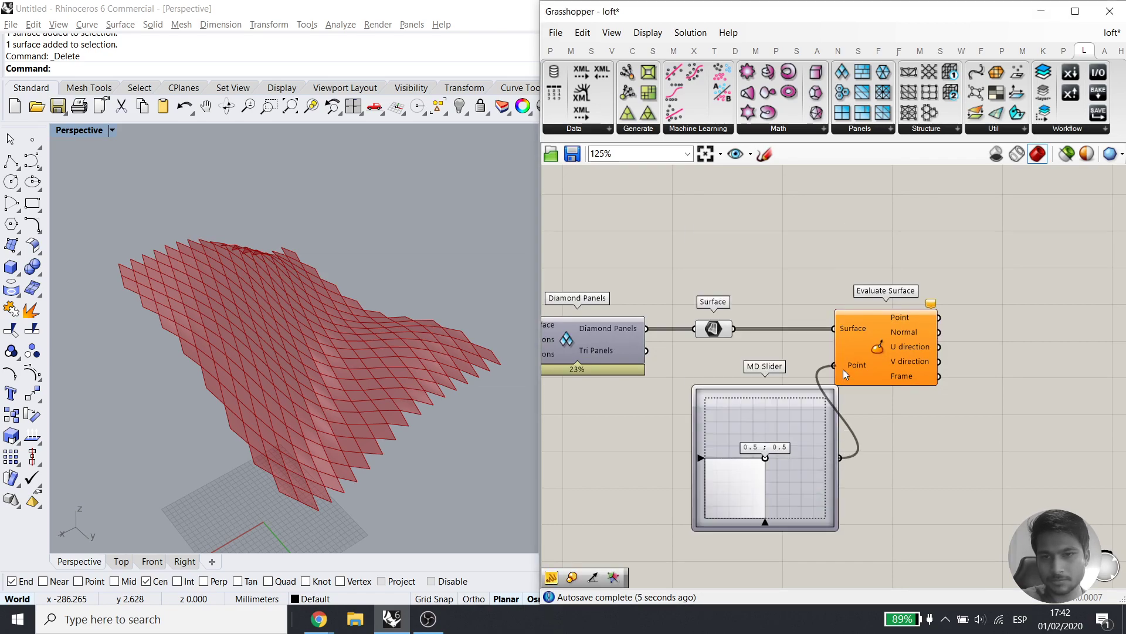
{"action": "left_click_drag", "start_coordinate": [795, 460], "coordinate": [757, 471]}
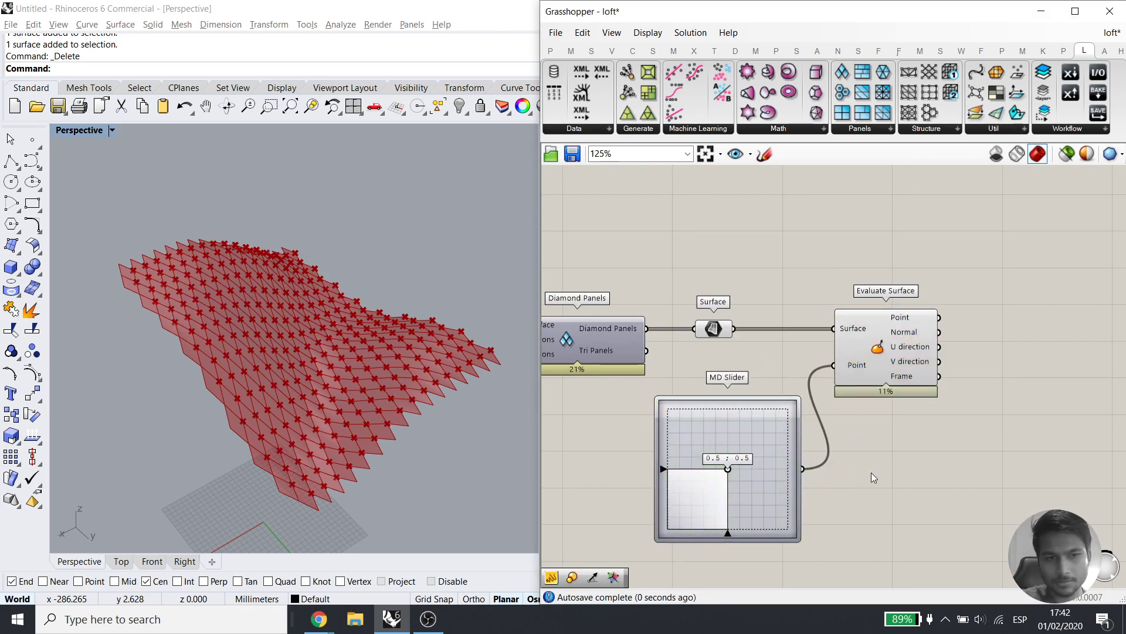
Reparameterize the panel surfaces input and check the centre points from the Top view
{"action": "left_click", "coordinate": [121, 561]}
{"action": "scroll", "coordinate": [165, 414], "scroll_direction": "up", "scroll_amount": 5}
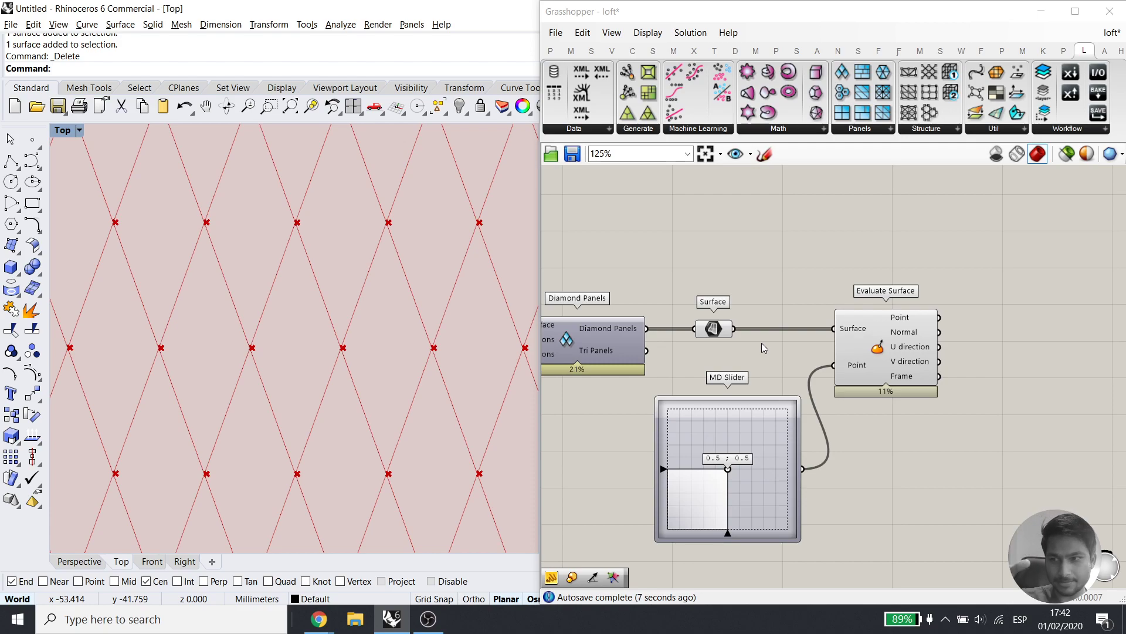
{"action": "right_click", "coordinate": [722, 329]}
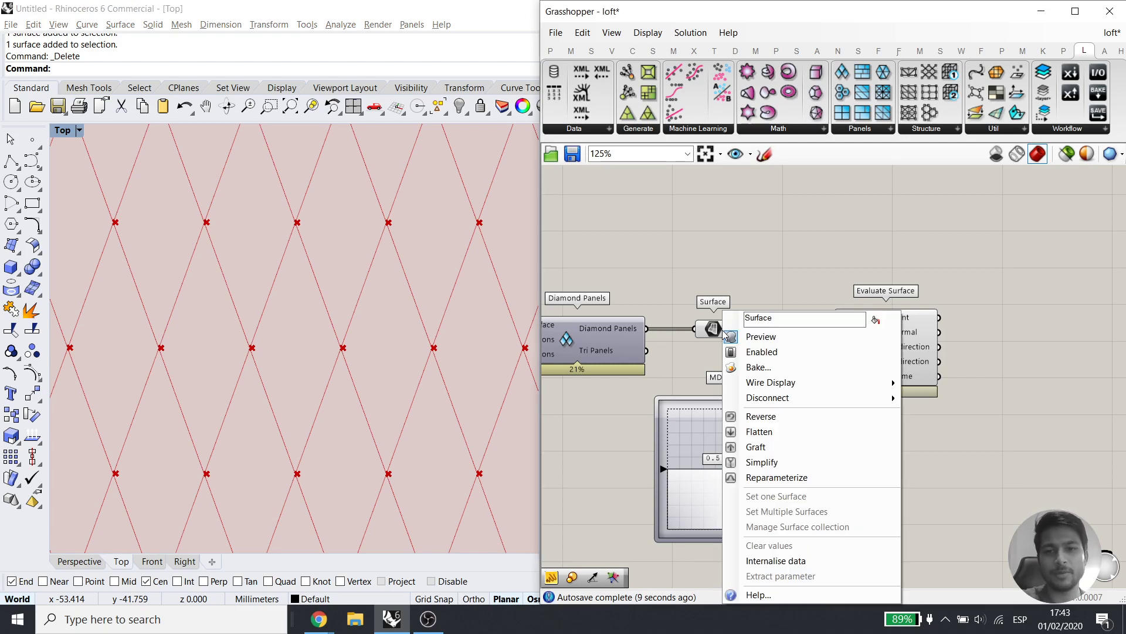
{"action": "left_click", "coordinate": [777, 477]}
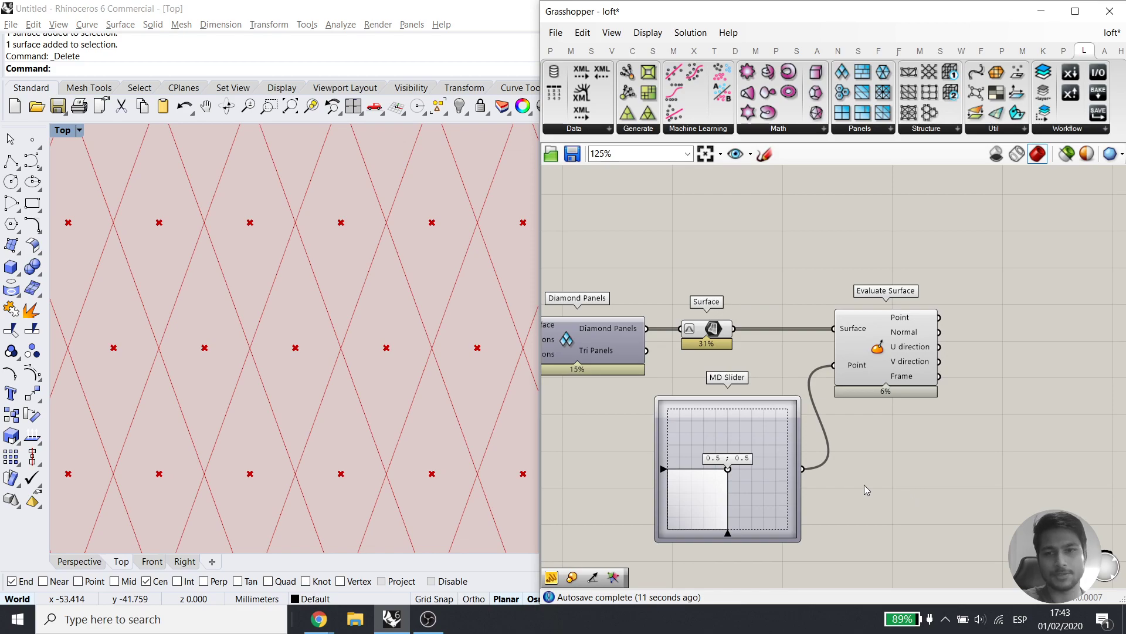
{"action": "left_click_drag", "start_coordinate": [840, 302], "coordinate": [671, 406]}
{"action": "left_click", "coordinate": [893, 499]}
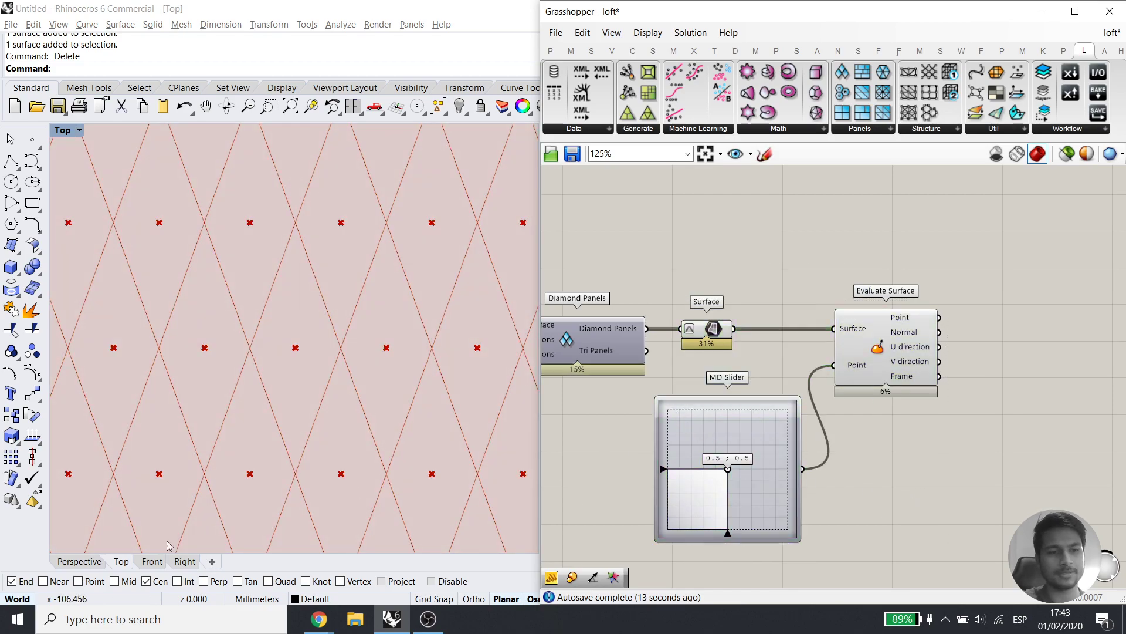
Return to Perspective, reframing the whole surface and the Evaluate Surface component
{"action": "left_click", "coordinate": [85, 567]}
{"action": "scroll", "coordinate": [302, 308], "scroll_direction": "down", "scroll_amount": 5}
{"action": "right_click_drag", "start_coordinate": [302, 317], "coordinate": [337, 346]}
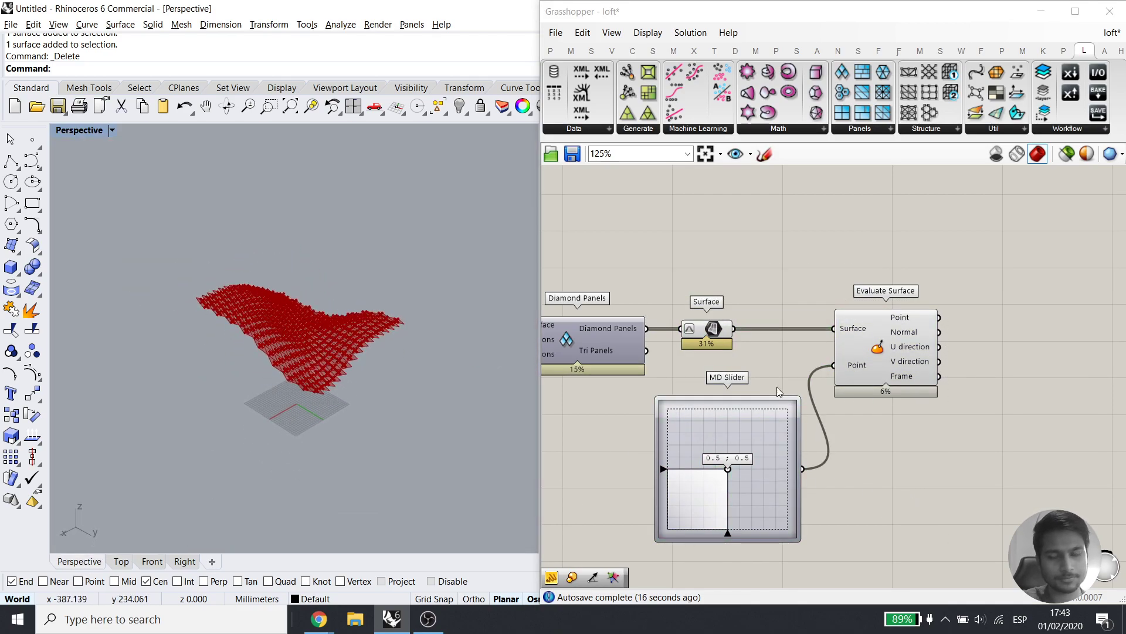
{"action": "right_click_drag", "start_coordinate": [962, 328], "coordinate": [731, 393]}
Add Line SDL with the evaluated points as starts and surface frames as directions
{"action": "double_click", "coordinate": [966, 390]}
{"action": "type", "text": "sdl"}
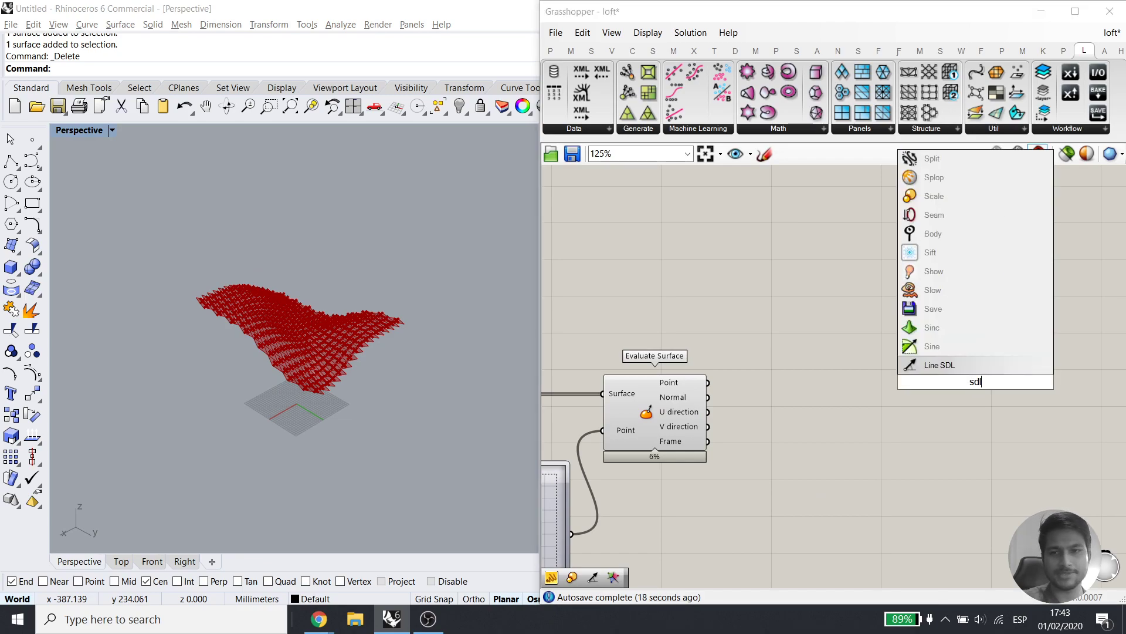
{"action": "left_click", "coordinate": [962, 366]}
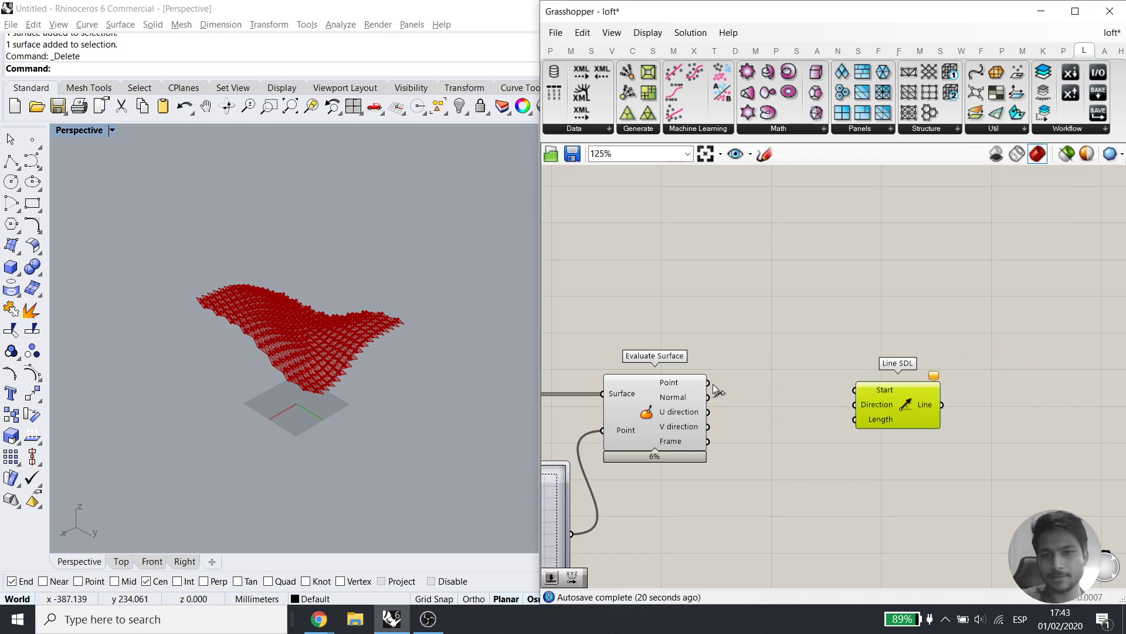
{"action": "right_click_drag", "start_coordinate": [708, 382], "coordinate": [840, 384]}
{"action": "left_click_drag", "start_coordinate": [839, 381], "coordinate": [977, 282]}
{"action": "left_click", "coordinate": [988, 364]}
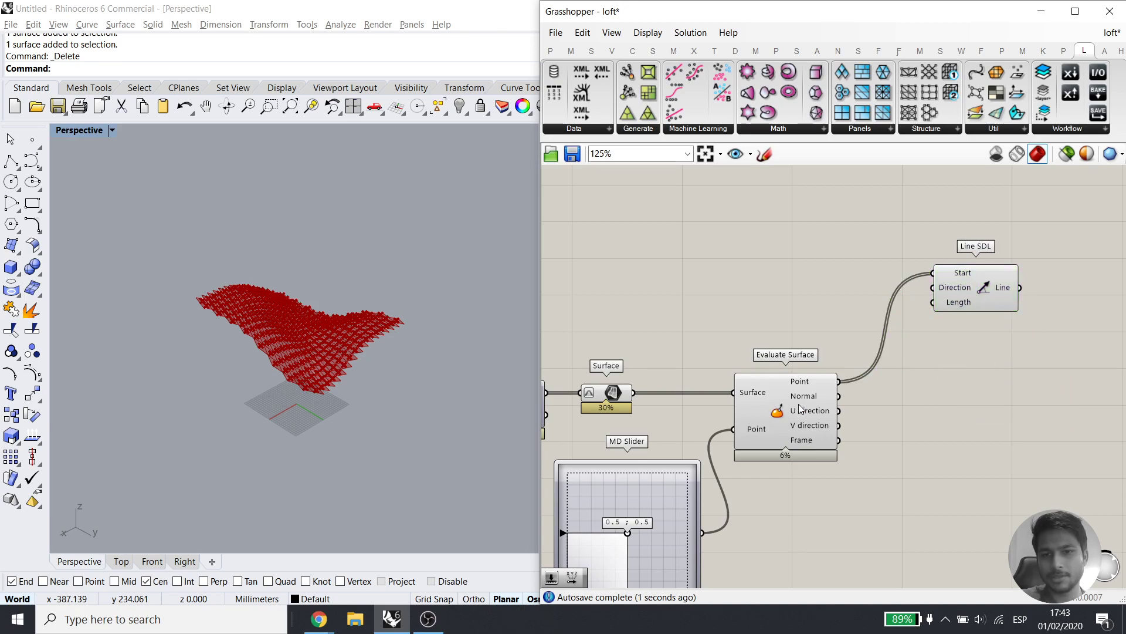
{"action": "left_click_drag", "start_coordinate": [839, 440], "coordinate": [933, 288]}
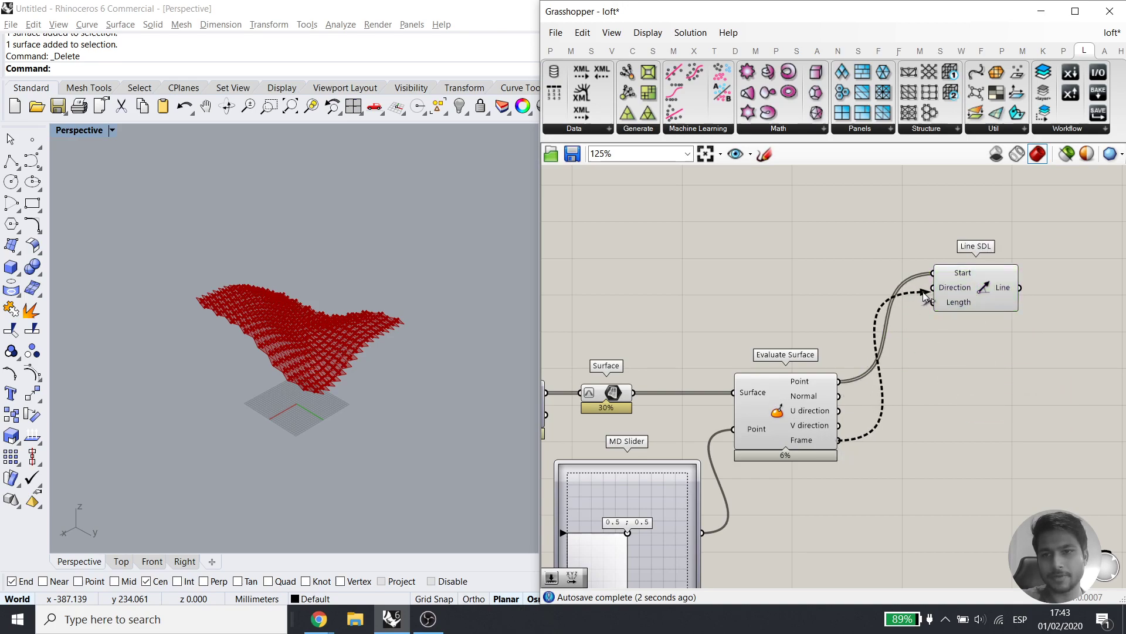
Feed a number slider into the line Length, raising it from 5 to 10
{"action": "double_click", "coordinate": [911, 489]}
{"action": "type", "text": "5"}
{"action": "key", "text": "Return"}
{"action": "left_click_drag", "start_coordinate": [934, 302], "coordinate": [987, 489]}
{"action": "scroll", "coordinate": [307, 358], "scroll_direction": "up", "scroll_amount": 5}
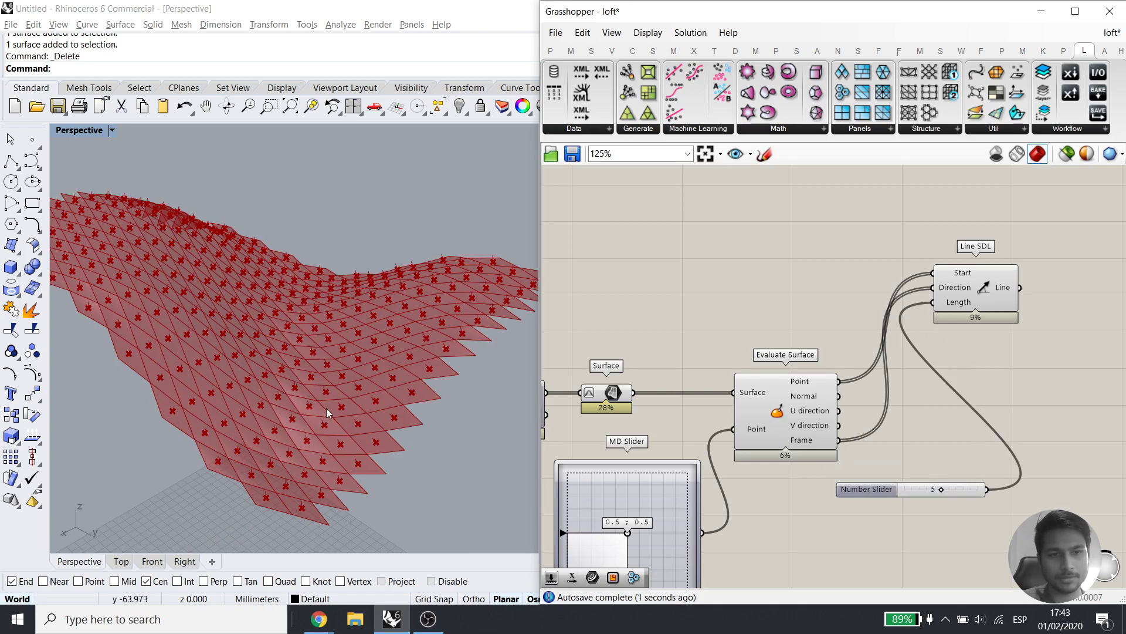
{"action": "scroll", "coordinate": [319, 407], "scroll_direction": "up", "scroll_amount": 3}
{"action": "left_click_drag", "start_coordinate": [942, 492], "coordinate": [1043, 492]}
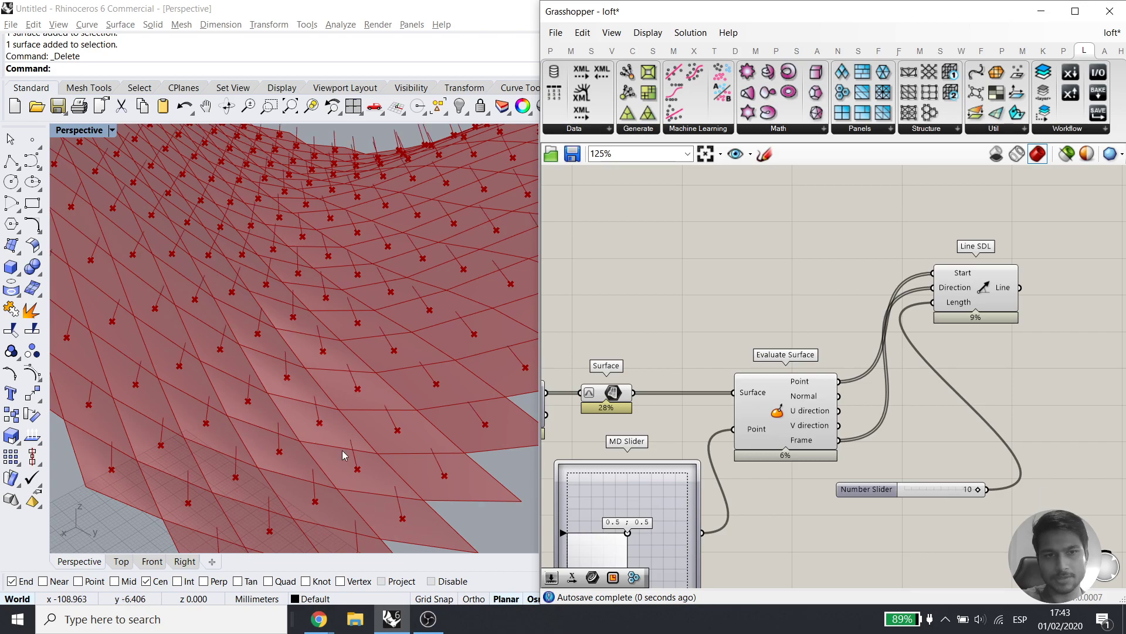
{"action": "scroll", "coordinate": [303, 401], "scroll_direction": "down", "scroll_amount": 10}
Replace the length slider with a new one set to 15, deleting the old 10 slider
{"action": "double_click", "coordinate": [892, 533]}
{"action": "type", "text": "15"}
{"action": "key", "text": "Return"}
{"action": "left_click_drag", "start_coordinate": [968, 535], "coordinate": [932, 288]}
{"action": "key", "text": "ctrl+z"}
{"action": "left_click_drag", "start_coordinate": [968, 535], "coordinate": [933, 303]}
{"action": "left_click", "coordinate": [941, 488]}
{"action": "key", "text": "Delete"}
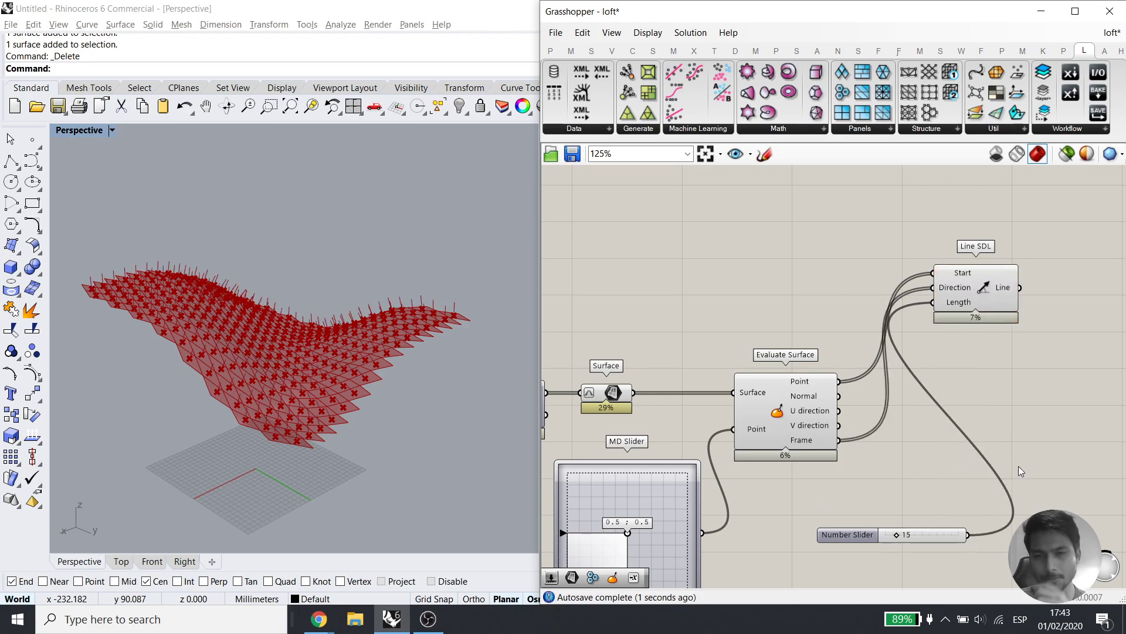
{"action": "left_click_drag", "start_coordinate": [927, 540], "coordinate": [934, 532]}
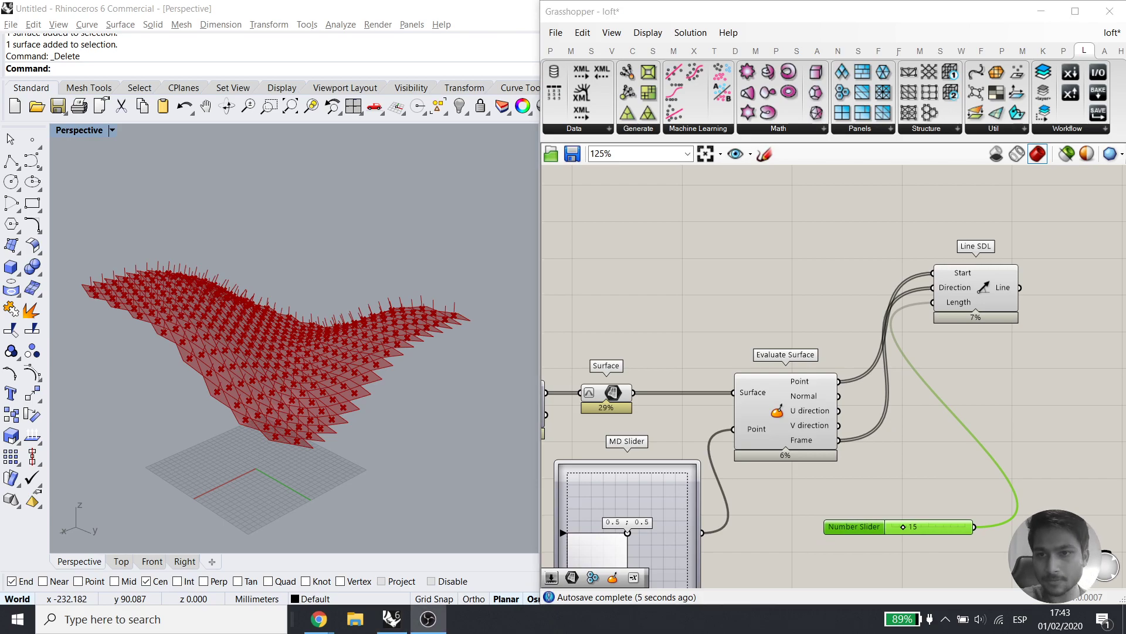
Rearrange the Line SDL component and raise the line length to 26
{"action": "left_click_drag", "start_coordinate": [971, 319], "coordinate": [1049, 391]}
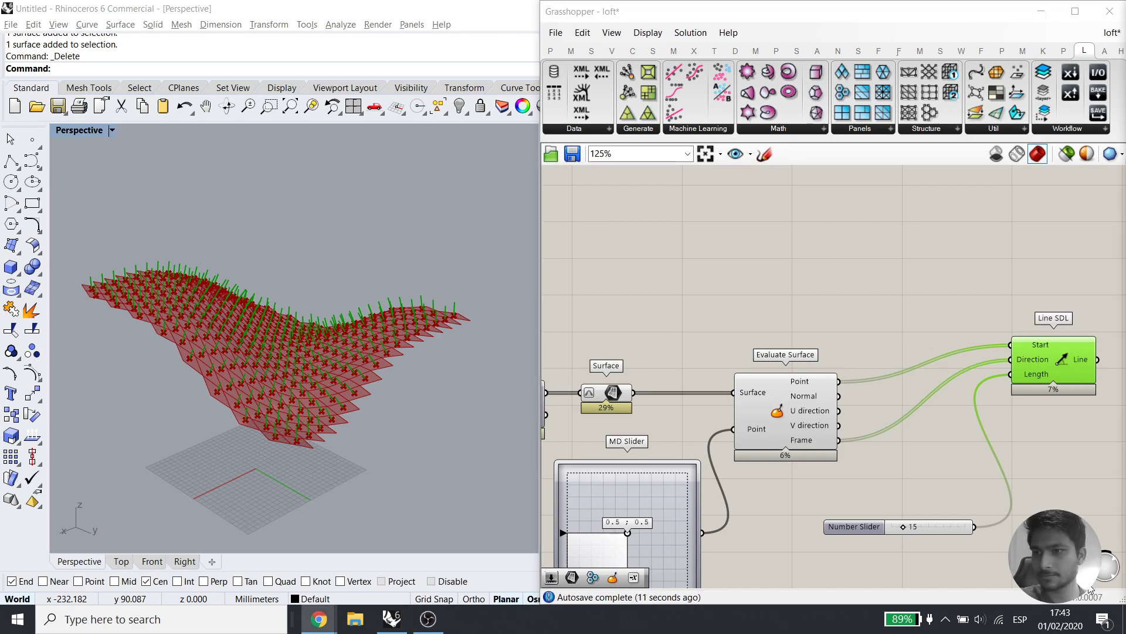
{"action": "right_click_drag", "start_coordinate": [1008, 507], "coordinate": [950, 407]}
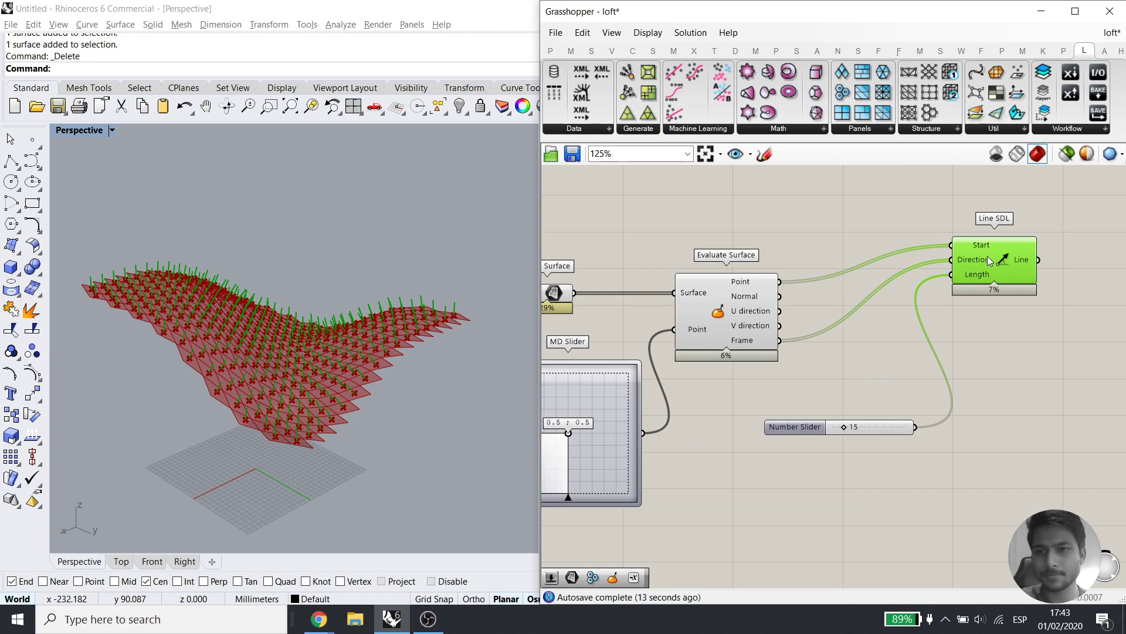
{"action": "left_click_drag", "start_coordinate": [987, 255], "coordinate": [987, 293]}
{"action": "left_click_drag", "start_coordinate": [858, 430], "coordinate": [826, 425]}
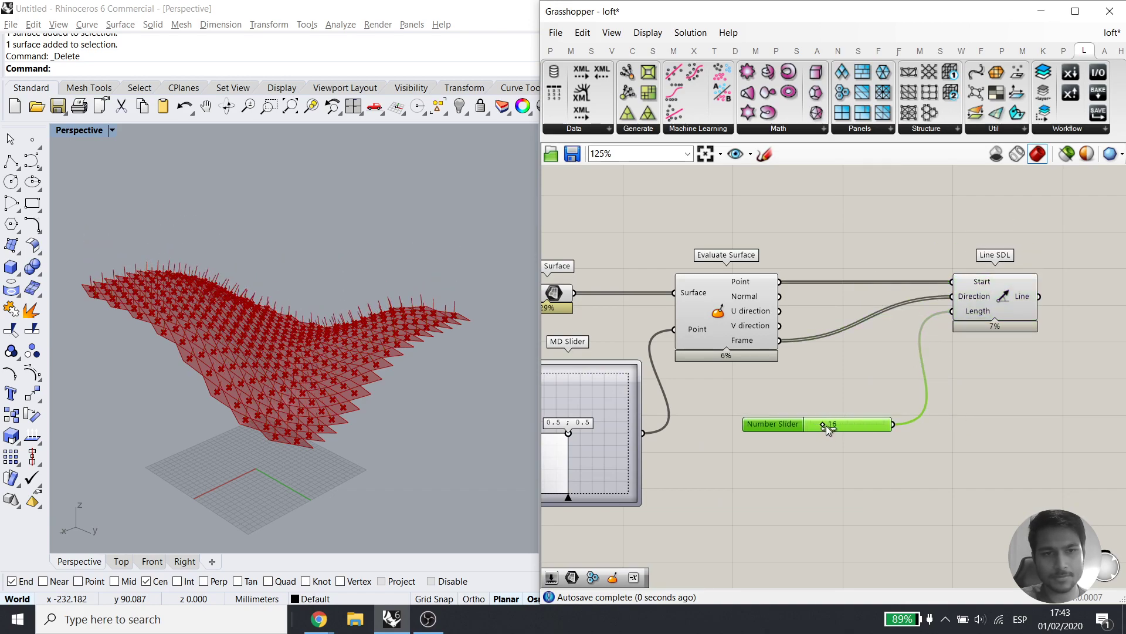
Set the line length to 25 and cancel a 'loft' component search
{"action": "left_click", "coordinate": [877, 453]}
{"action": "right_click_drag", "start_coordinate": [976, 231], "coordinate": [873, 319]}
{"action": "double_click", "coordinate": [906, 264]}
{"action": "type", "text": "loft"}
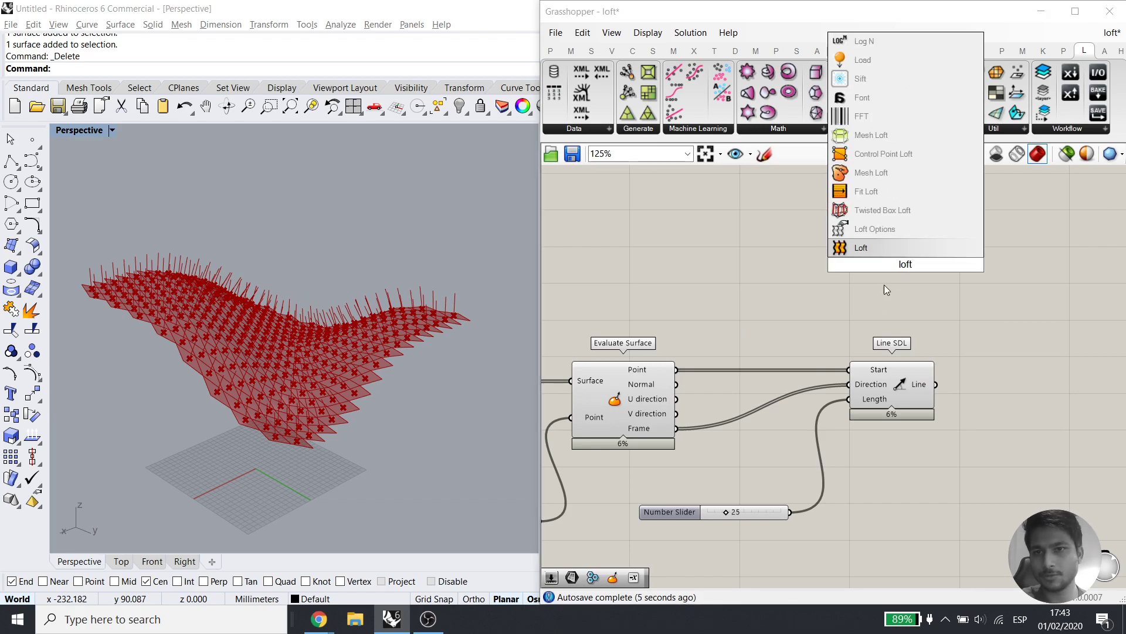
{"action": "left_click", "coordinate": [862, 304]}
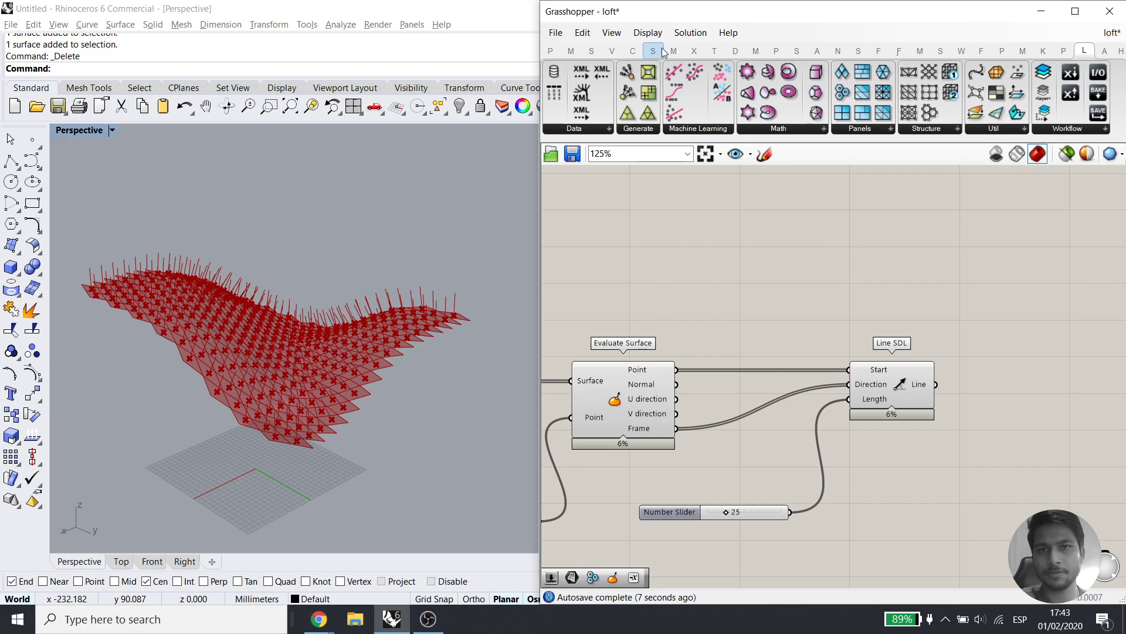
Place Extrude Point from the Surface tab's Freeform group and connect the panel surfaces to it
{"action": "left_click", "coordinate": [664, 53]}
{"action": "left_click", "coordinate": [892, 130]}
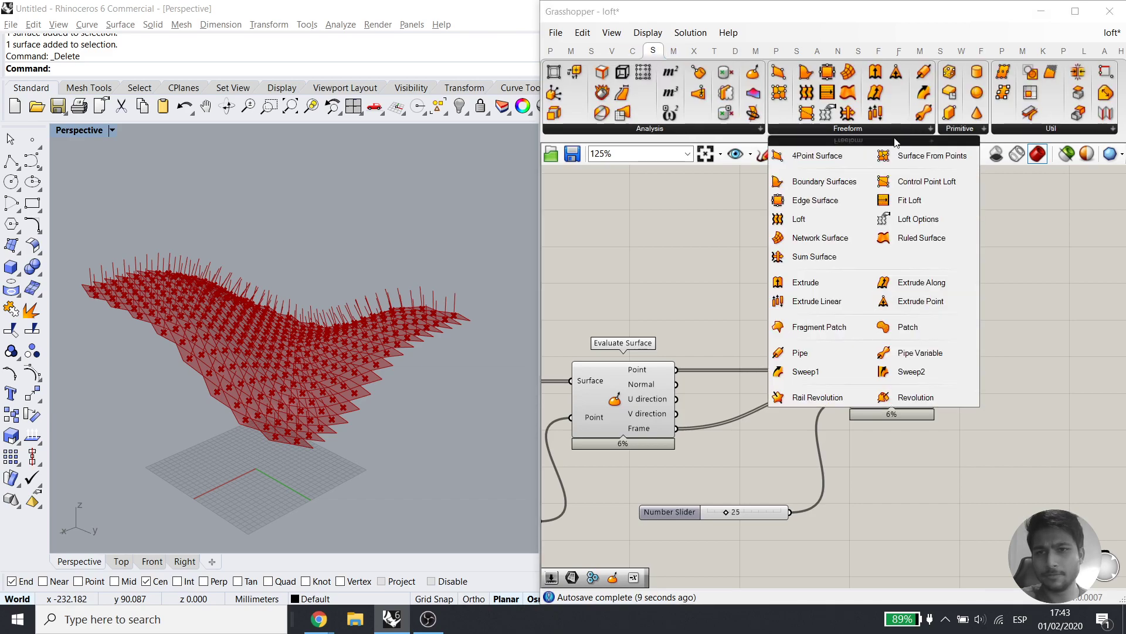
{"action": "left_click_drag", "start_coordinate": [914, 305], "coordinate": [917, 263]}
{"action": "right_click_drag", "start_coordinate": [851, 317], "coordinate": [929, 323]}
{"action": "right_click_drag", "start_coordinate": [1002, 307], "coordinate": [918, 299]}
{"action": "left_click_drag", "start_coordinate": [914, 263], "coordinate": [958, 244]}
{"action": "right_click_drag", "start_coordinate": [846, 310], "coordinate": [1008, 337]}
{"action": "left_click_drag", "start_coordinate": [673, 382], "coordinate": [636, 374]}
Add a Curve parameter fed by the panel surfaces and check the curves it holds
{"action": "double_click", "coordinate": [778, 247]}
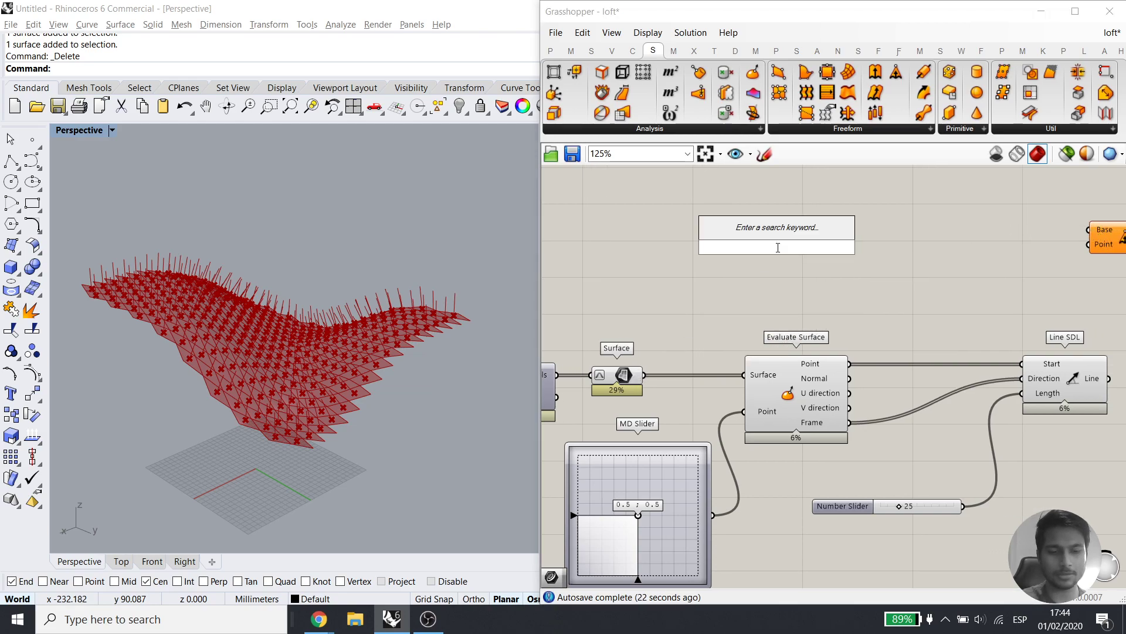
{"action": "type", "text": "curve"}
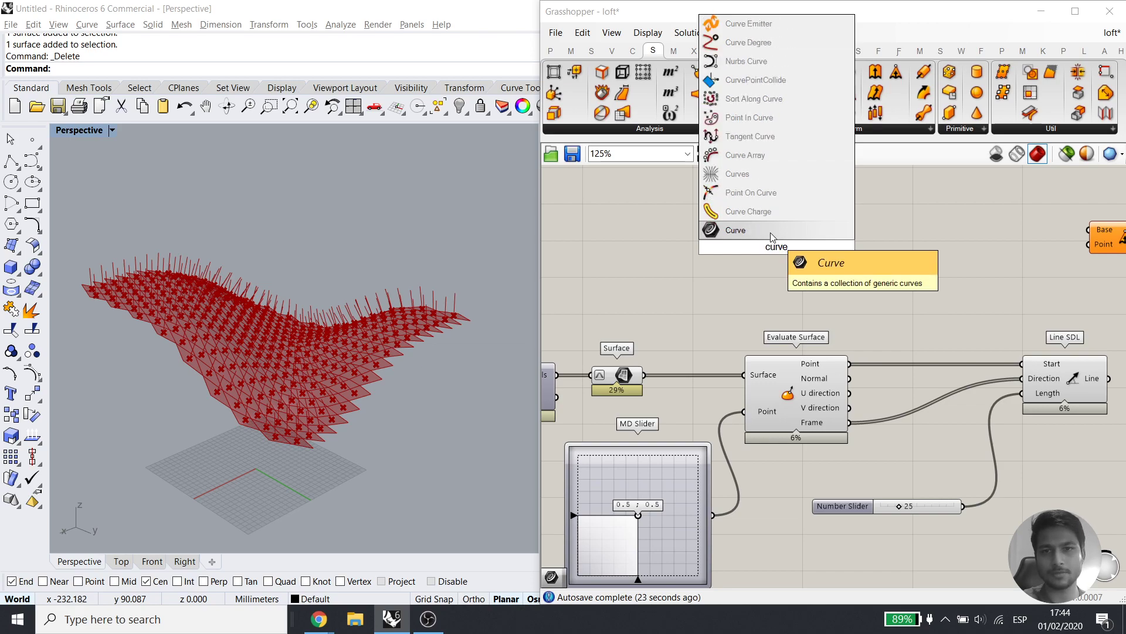
{"action": "key", "text": "Return"}
{"action": "left_click_drag", "start_coordinate": [644, 374], "coordinate": [757, 247]}
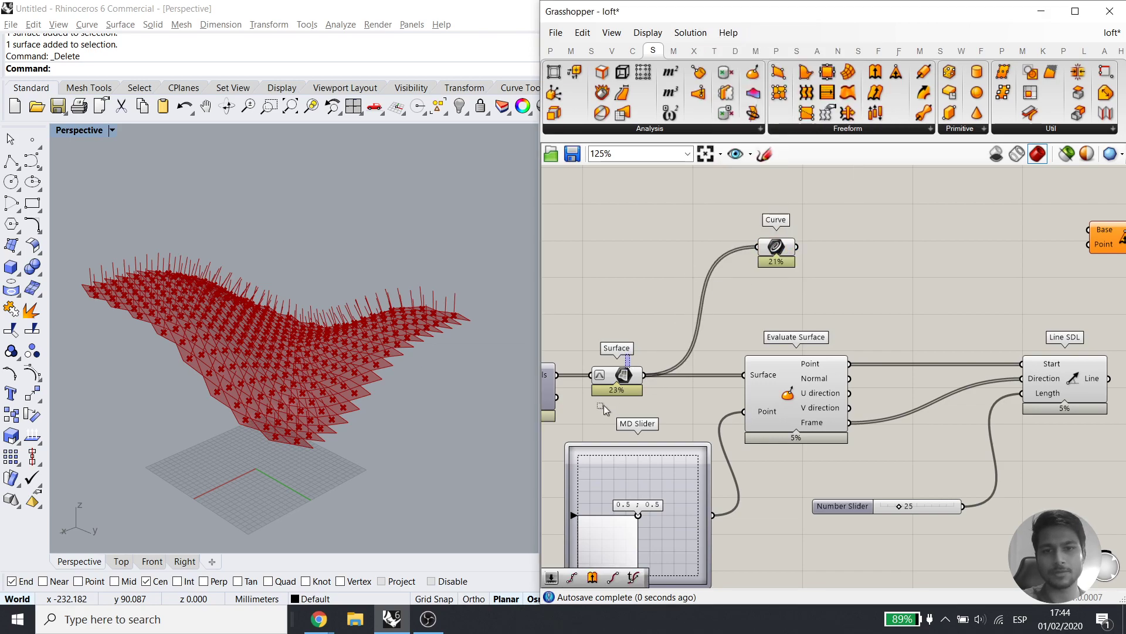
{"action": "middle_click", "coordinate": [631, 376]}
{"action": "left_click", "coordinate": [678, 334]}
{"action": "scroll", "coordinate": [335, 473], "scroll_direction": "up", "scroll_amount": 5}
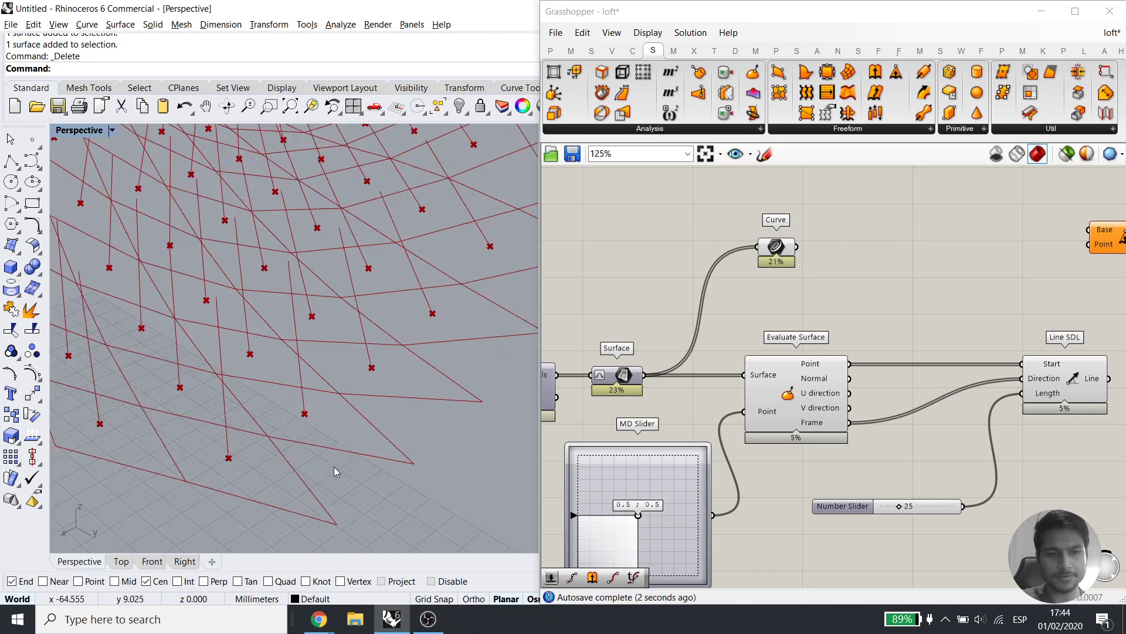
{"action": "left_click", "coordinate": [774, 246]}
Use the panel outlines as Extrude Point's base and add a relay on the points wire
{"action": "right_click_drag", "start_coordinate": [797, 319], "coordinate": [759, 356]}
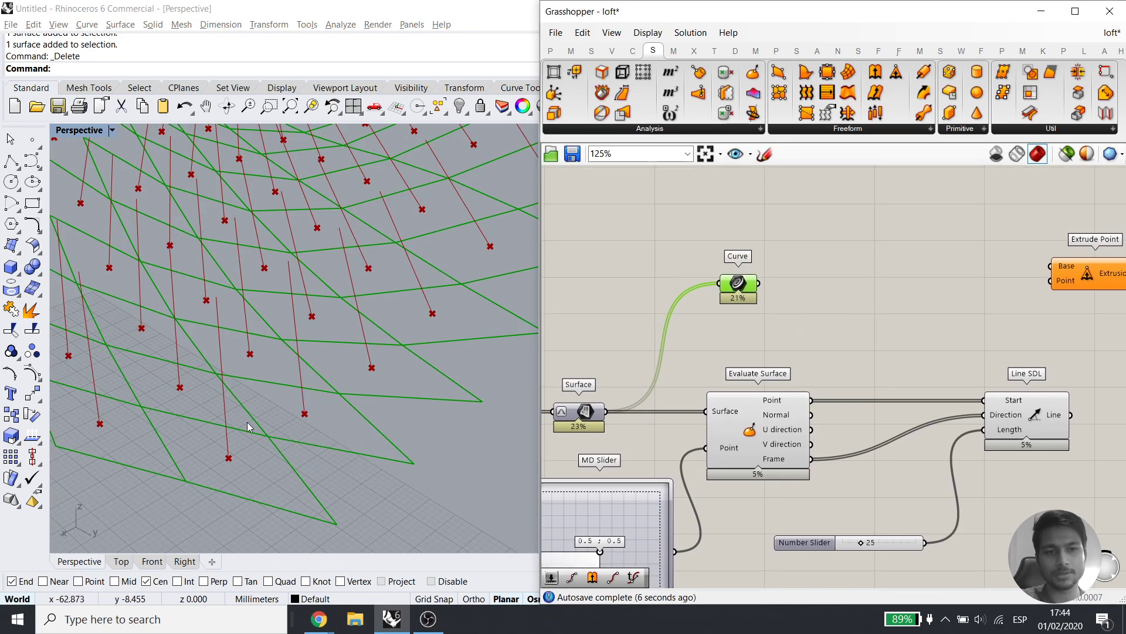
{"action": "right_click_drag", "start_coordinate": [804, 282], "coordinate": [772, 278]}
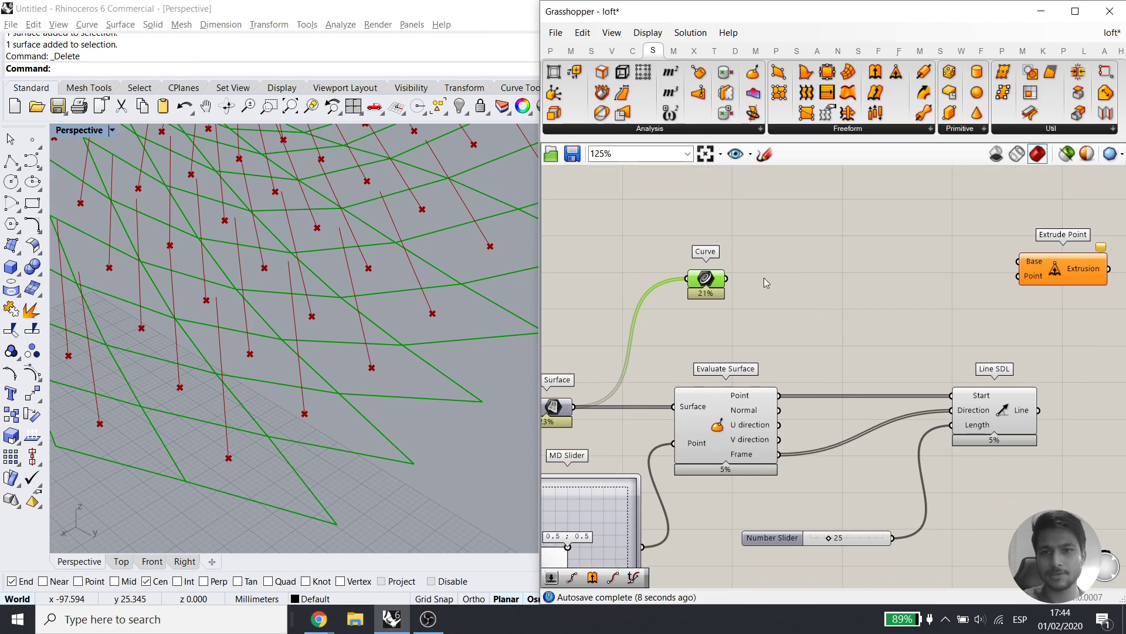
{"action": "left_click_drag", "start_coordinate": [986, 254], "coordinate": [1019, 262]}
{"action": "left_click_drag", "start_coordinate": [711, 280], "coordinate": [717, 270]}
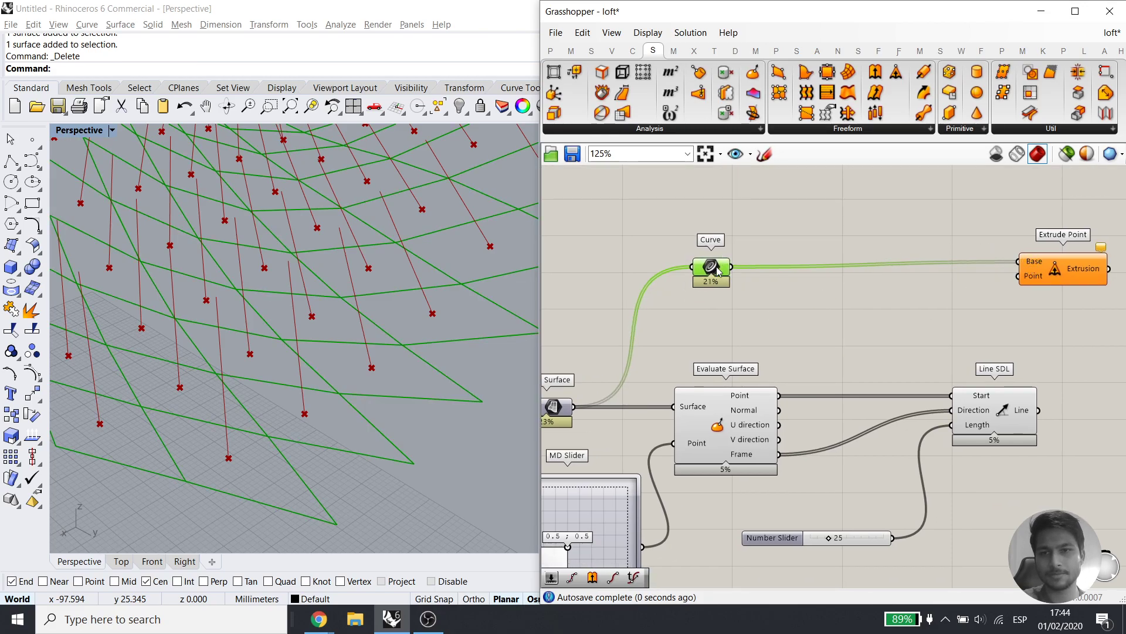
{"action": "double_click", "coordinate": [926, 396]}
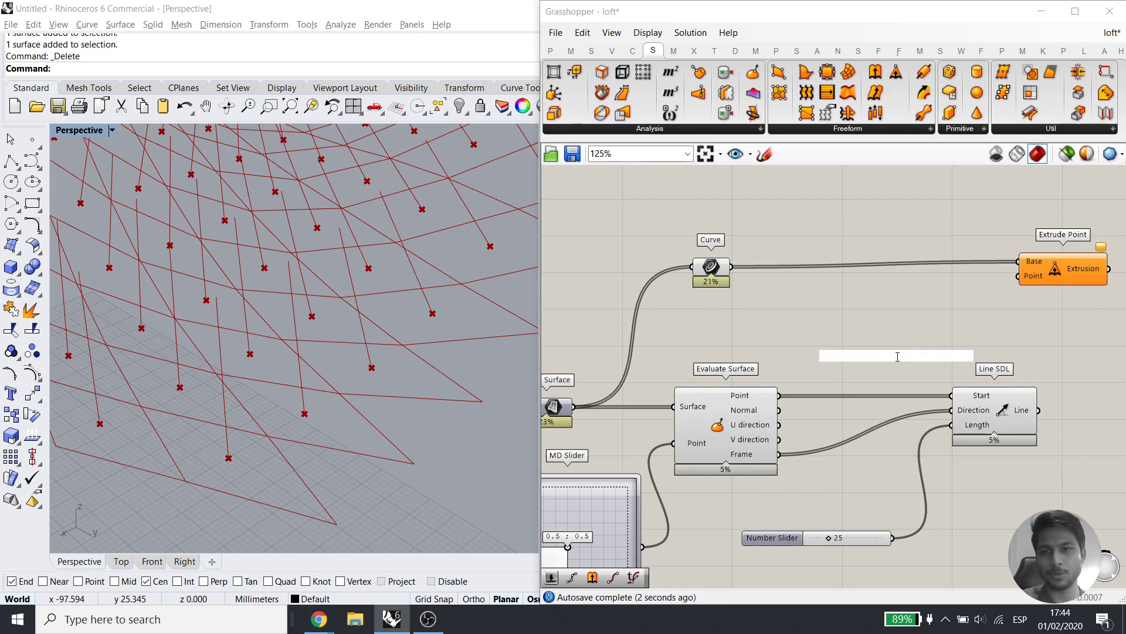
Add an End Points component fed by the Line SDL lines to mark each spike tip
{"action": "double_click", "coordinate": [897, 359]}
{"action": "type", "text": "end"}
{"action": "key", "text": "Return"}
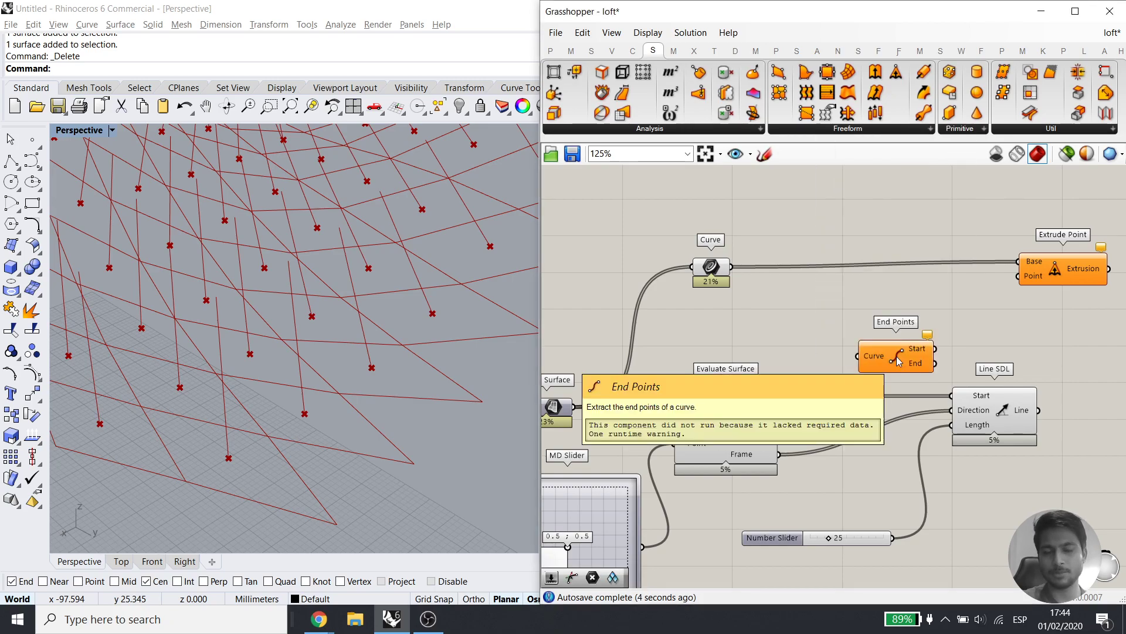
{"action": "left_click_drag", "start_coordinate": [1038, 412], "coordinate": [859, 357]}
{"action": "left_click_drag", "start_coordinate": [895, 360], "coordinate": [918, 328]}
{"action": "left_click", "coordinate": [995, 334]}
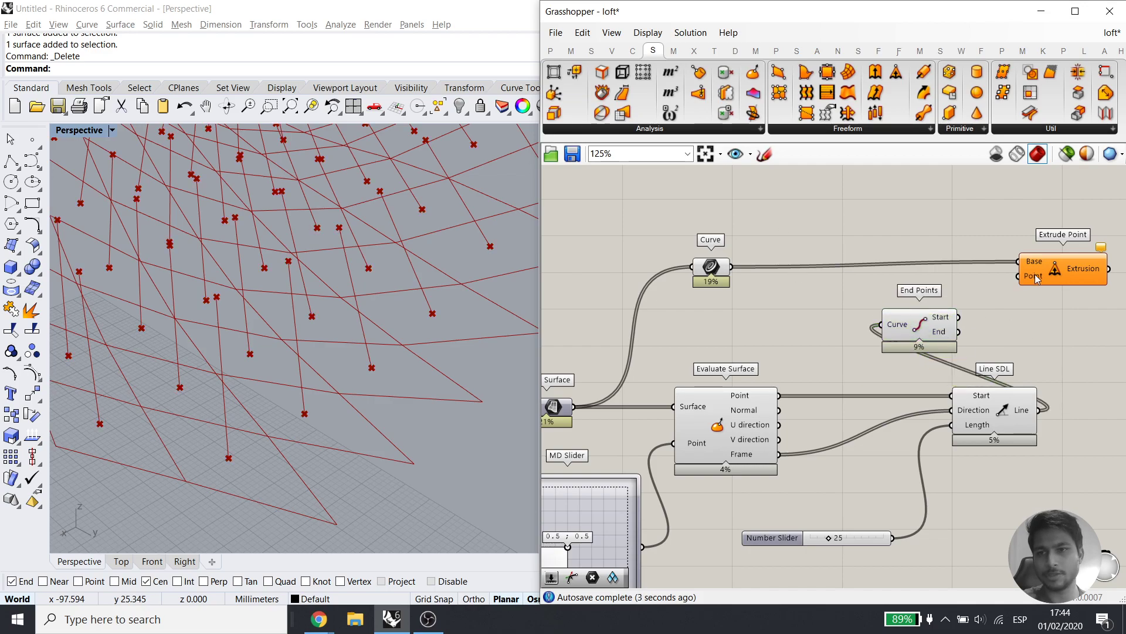
Save the definition with Ctrl+S
{"action": "scroll", "coordinate": [267, 354], "scroll_direction": "down", "scroll_amount": 5}
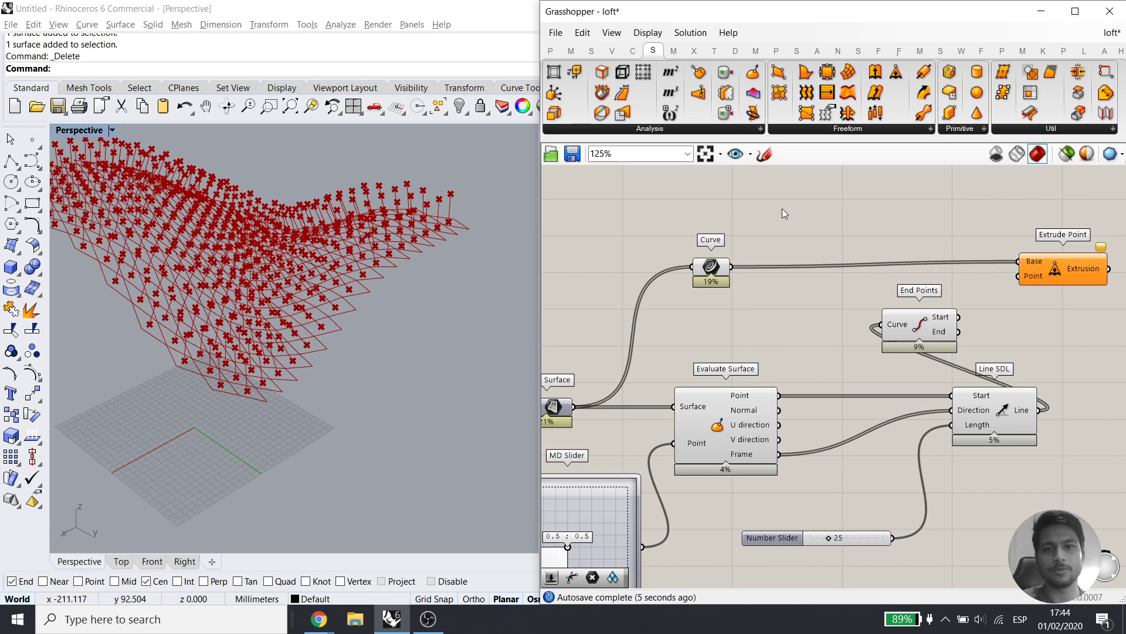
{"action": "right_click_drag", "start_coordinate": [782, 210], "coordinate": [797, 278]}
{"action": "key", "text": "ctrl+s"}
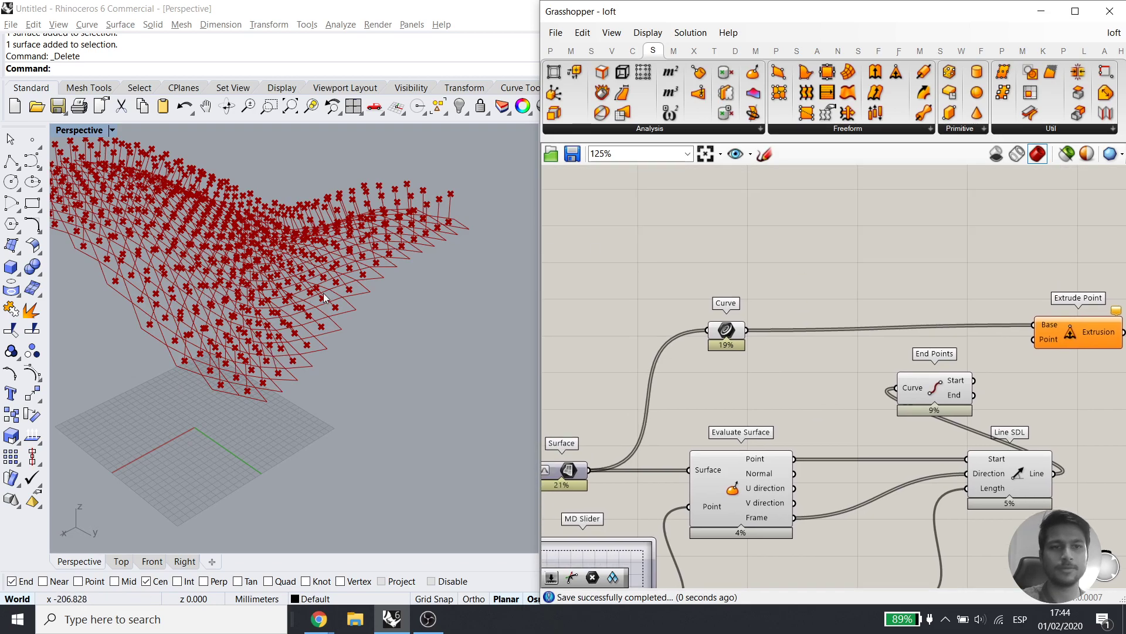
Internalise the Surface parameter's data and save the definition
{"action": "scroll", "coordinate": [816, 322], "scroll_direction": "down", "scroll_amount": 3}
{"action": "scroll", "coordinate": [744, 353], "scroll_direction": "up", "scroll_amount": 4}
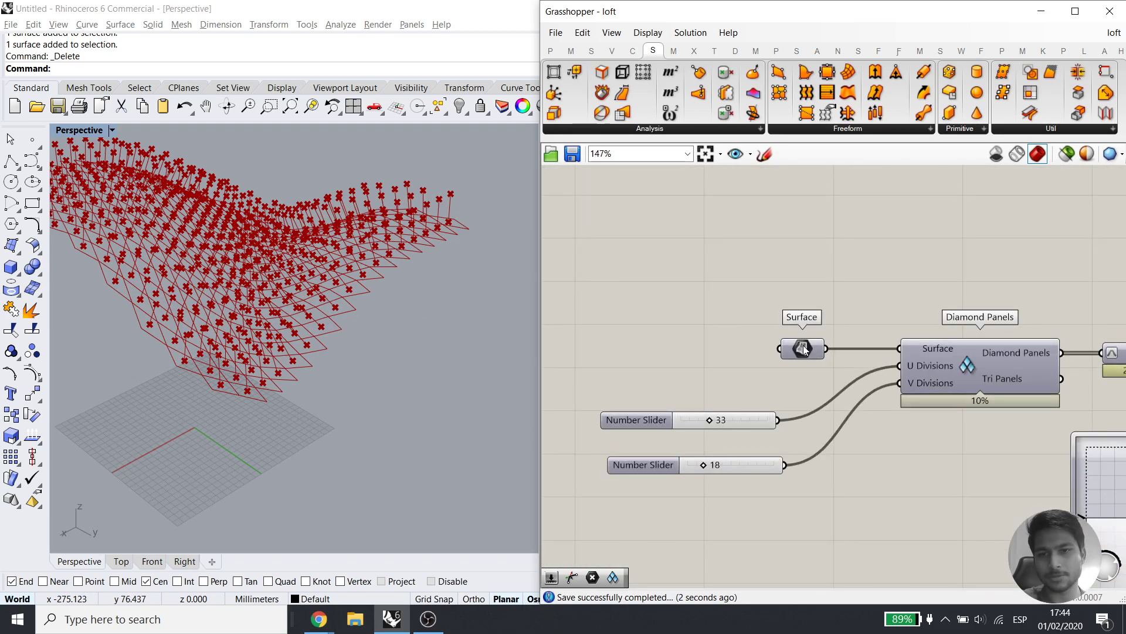
{"action": "right_click", "coordinate": [801, 349]}
{"action": "left_click", "coordinate": [843, 565]}
{"action": "right_click_drag", "start_coordinate": [903, 478], "coordinate": [700, 478]}
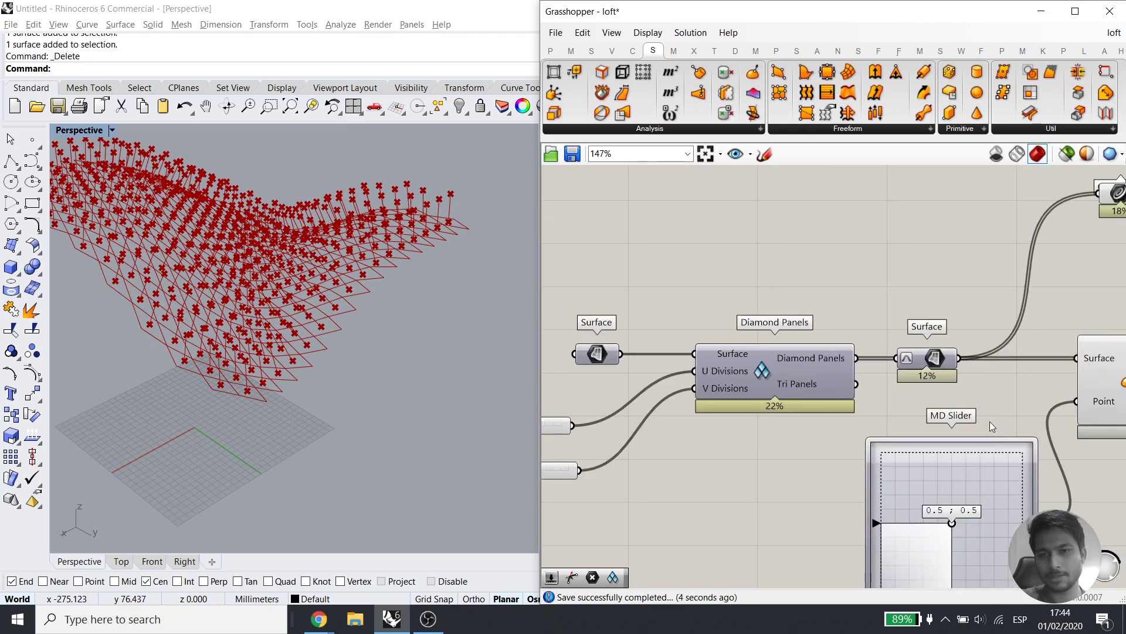
{"action": "right_click_drag", "start_coordinate": [1020, 421], "coordinate": [731, 422]}
{"action": "key", "text": "ctrl+s"}
{"action": "right_click_drag", "start_coordinate": [730, 301], "coordinate": [1091, 290]}
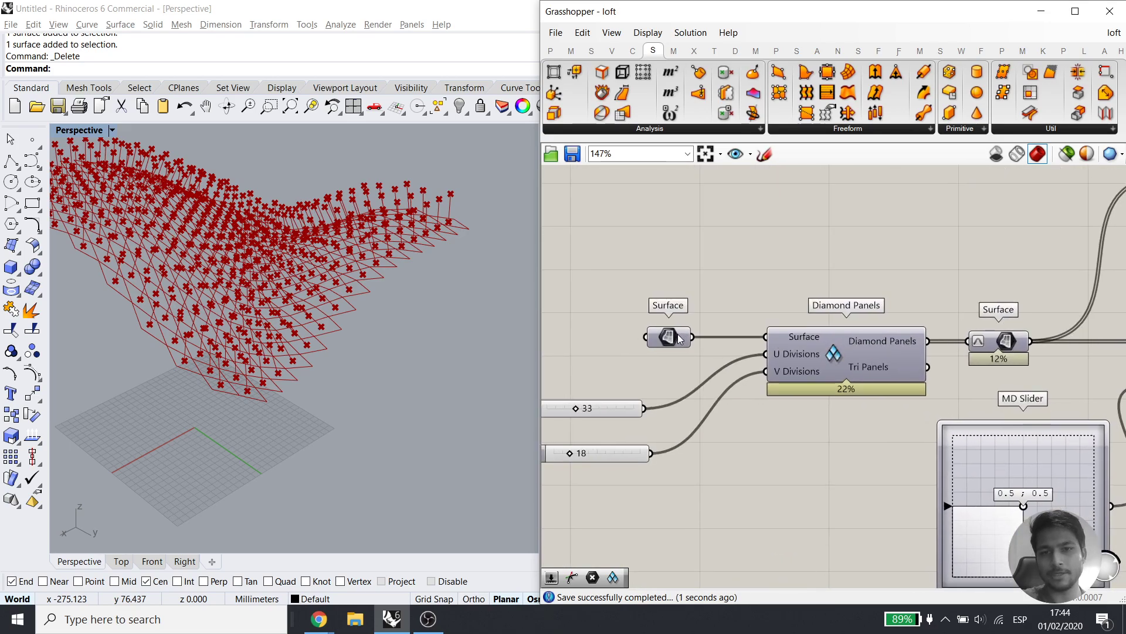
Show the hidden freeform surface and assign it to the Surface parameter with Set one Surface
{"action": "right_click", "coordinate": [674, 336]}
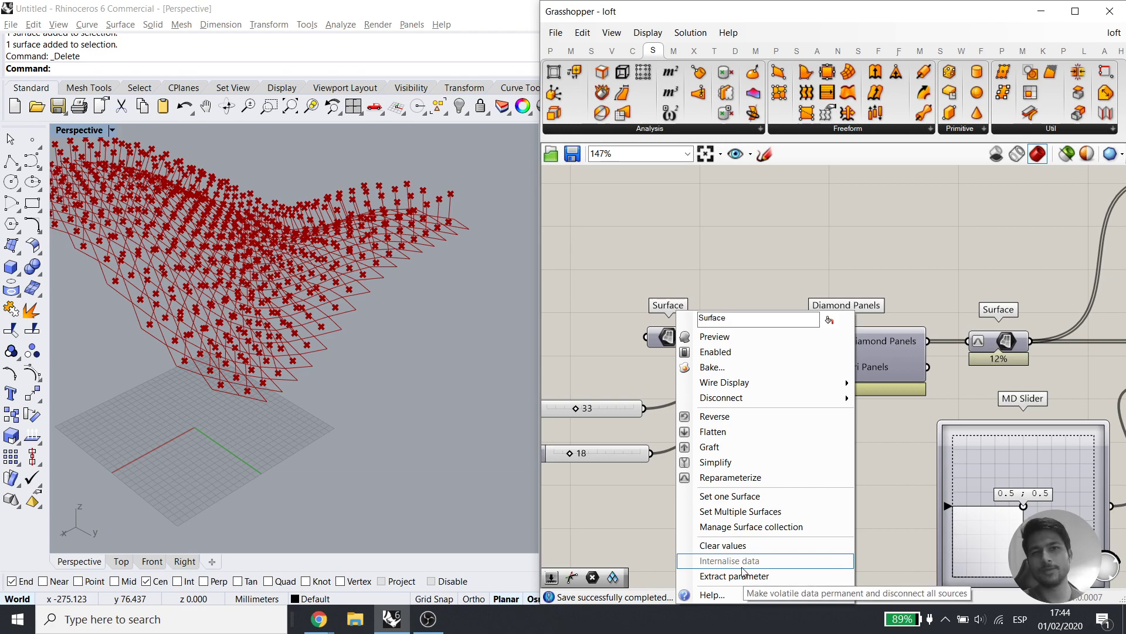
{"action": "left_click_drag", "start_coordinate": [323, 177], "coordinate": [75, 434]}
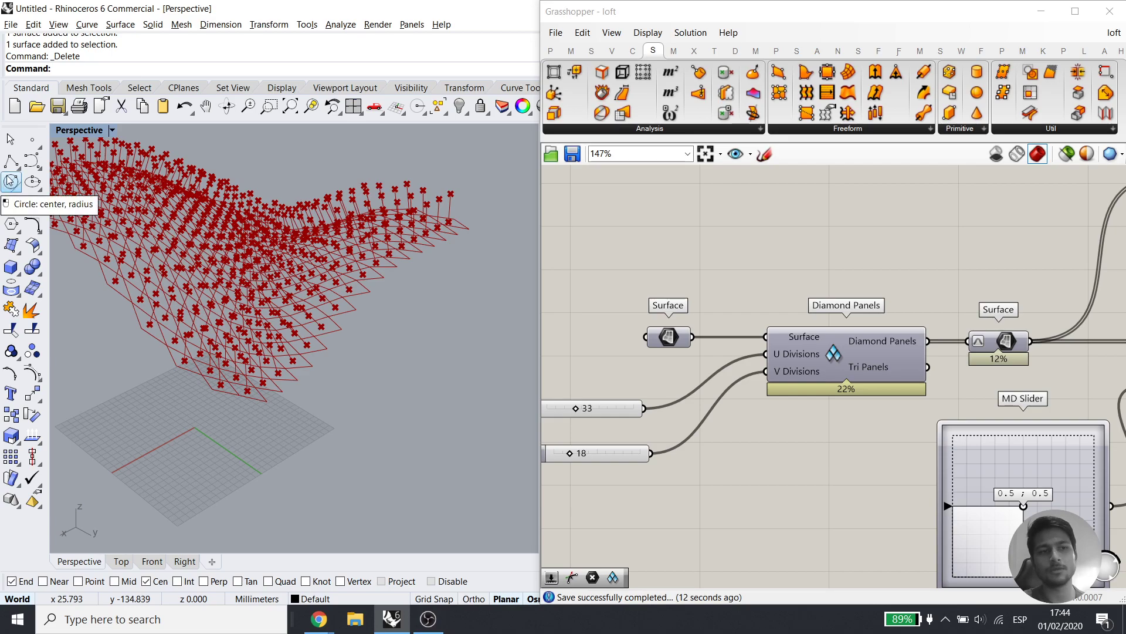
{"action": "right_click", "coordinate": [459, 105]}
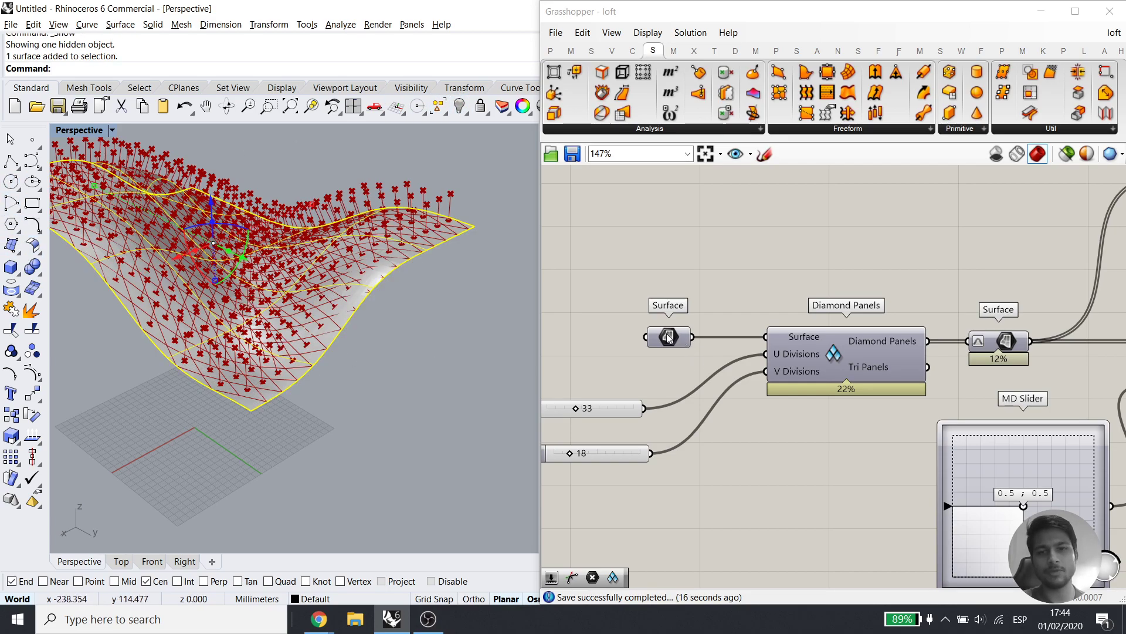
{"action": "right_click", "coordinate": [668, 337]}
{"action": "left_click", "coordinate": [721, 495]}
{"action": "left_click", "coordinate": [346, 311]}
Undo an accidental move of the freeform surface and reselect it
{"action": "left_click", "coordinate": [420, 377]}
{"action": "left_click_drag", "start_coordinate": [347, 306], "coordinate": [403, 412]}
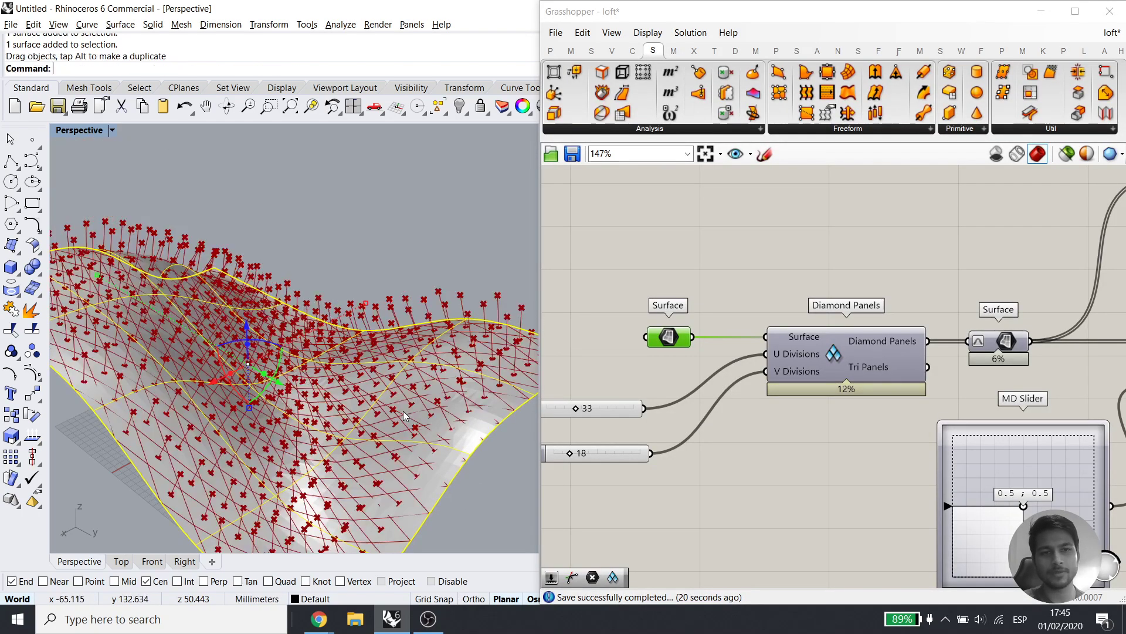
{"action": "left_click", "coordinate": [452, 251]}
{"action": "right_click_drag", "start_coordinate": [355, 335], "coordinate": [401, 347]}
{"action": "scroll", "coordinate": [367, 363], "scroll_direction": "down", "scroll_amount": 5}
{"action": "key", "text": "ctrl+z"}
{"action": "left_click", "coordinate": [385, 382]}
{"action": "right_click_drag", "start_coordinate": [359, 300], "coordinate": [341, 324]}
{"action": "scroll", "coordinate": [340, 323], "scroll_direction": "up", "scroll_amount": 4}
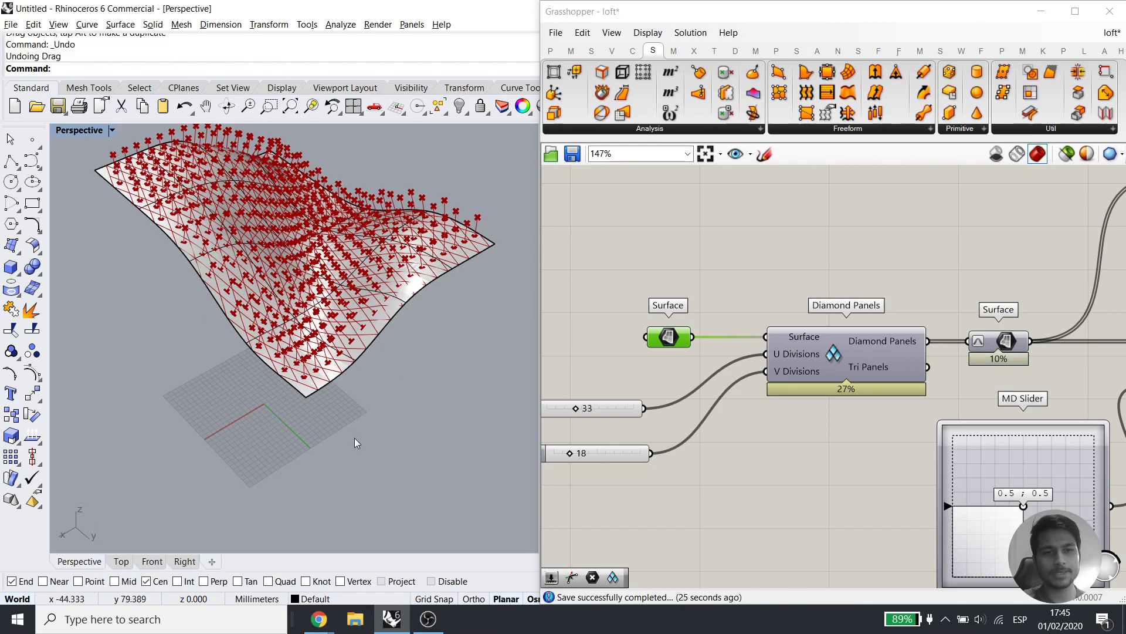
{"action": "right_click_drag", "start_coordinate": [355, 440], "coordinate": [362, 503], "text": "shift"}
{"action": "right_click_drag", "start_coordinate": [410, 447], "coordinate": [420, 422]}
{"action": "left_click", "coordinate": [385, 373]}
Internalise the picked freeform surface into the Surface parameter
{"action": "left_click", "coordinate": [581, 305]}
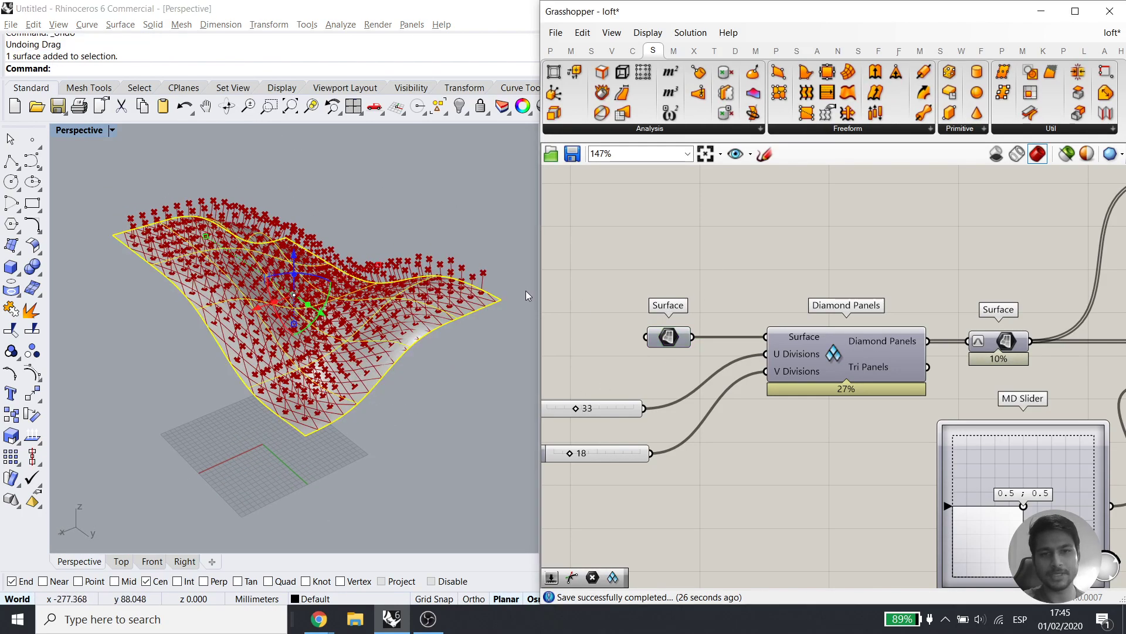
{"action": "left_click", "coordinate": [668, 337]}
{"action": "right_click", "coordinate": [668, 337]}
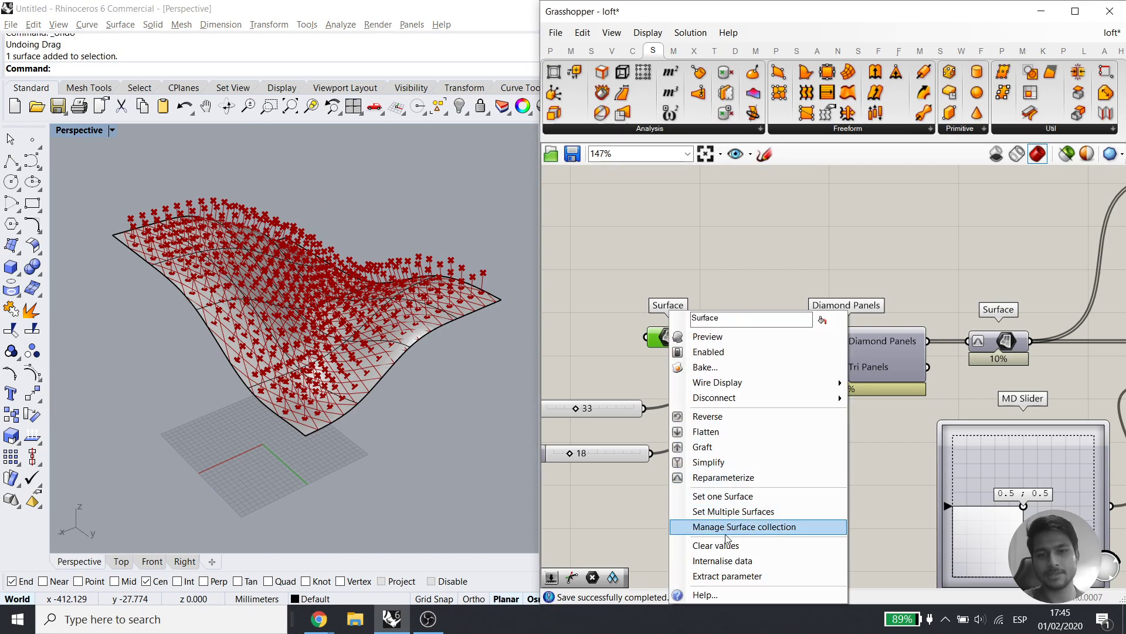
{"action": "left_click", "coordinate": [727, 561]}
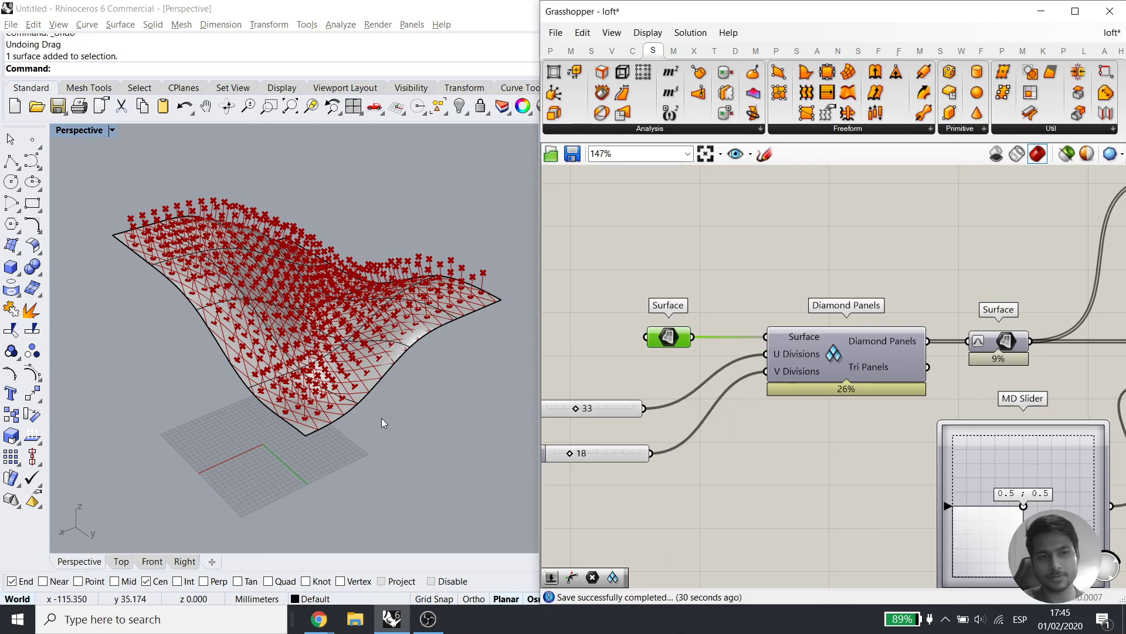
{"action": "left_click_drag", "start_coordinate": [713, 304], "coordinate": [632, 358]}
{"action": "left_click", "coordinate": [692, 237]}
Delete the original freeform surface from Rhino, confirming the panels remain
{"action": "left_click_drag", "start_coordinate": [499, 233], "coordinate": [275, 535]}
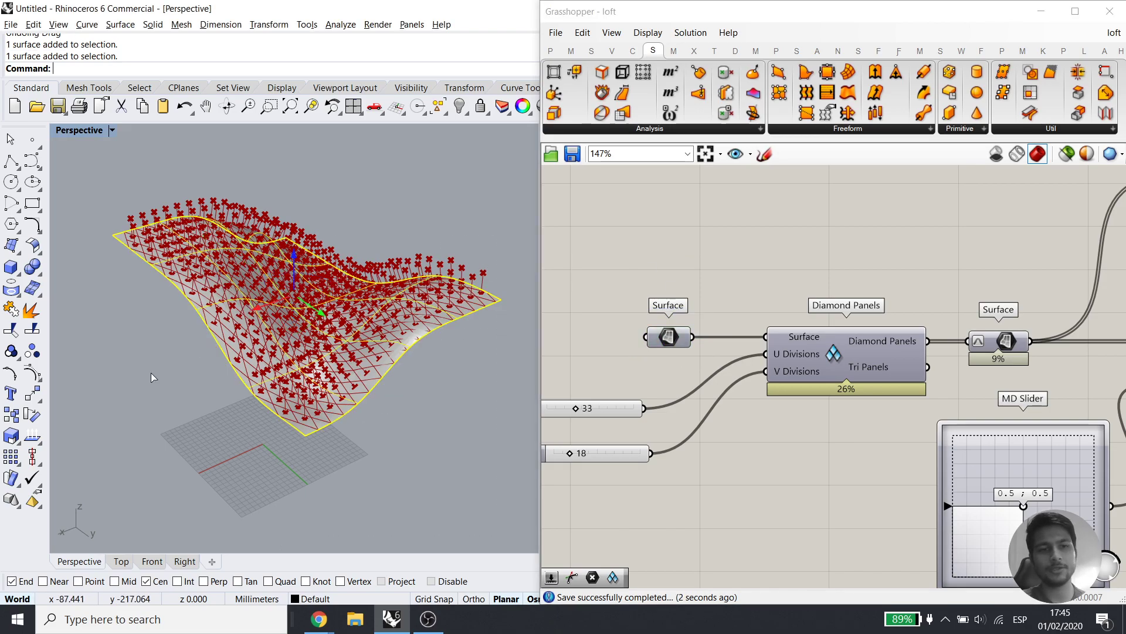
{"action": "left_click_drag", "start_coordinate": [195, 346], "coordinate": [237, 385]}
{"action": "key", "text": "Delete"}
{"action": "right_click_drag", "start_coordinate": [303, 381], "coordinate": [324, 368]}
{"action": "left_click", "coordinate": [667, 339]}
{"action": "left_click", "coordinate": [691, 286]}
{"action": "left_click", "coordinate": [428, 391]}
{"action": "key", "text": "ctrl+z"}
{"action": "left_click", "coordinate": [342, 304]}
{"action": "key", "text": "Delete"}
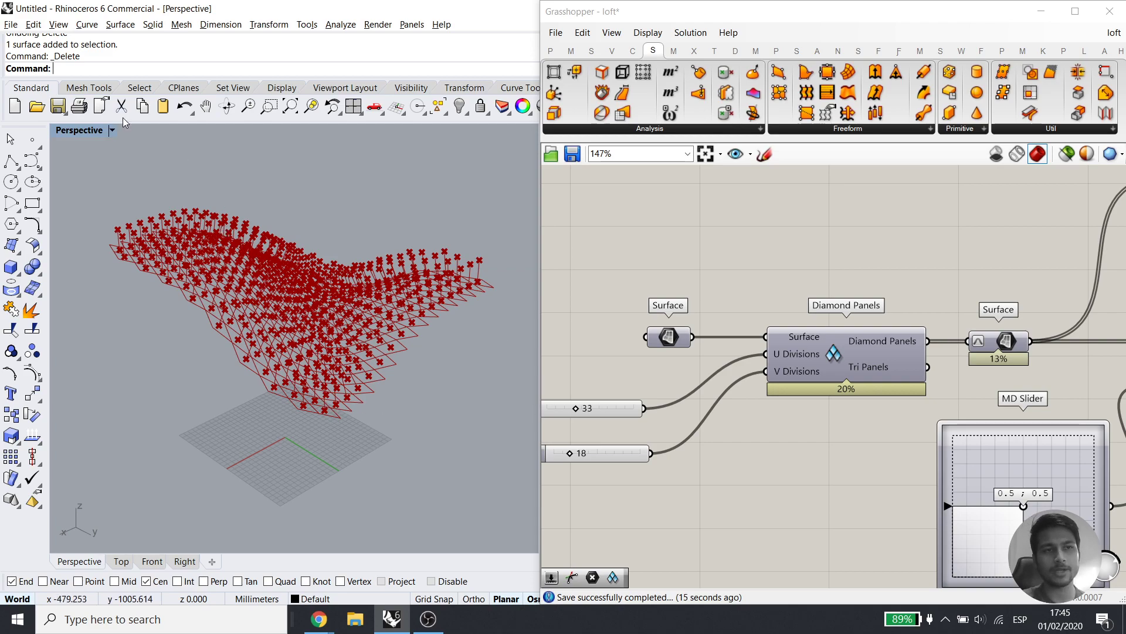
{"action": "left_click", "coordinate": [678, 342]}
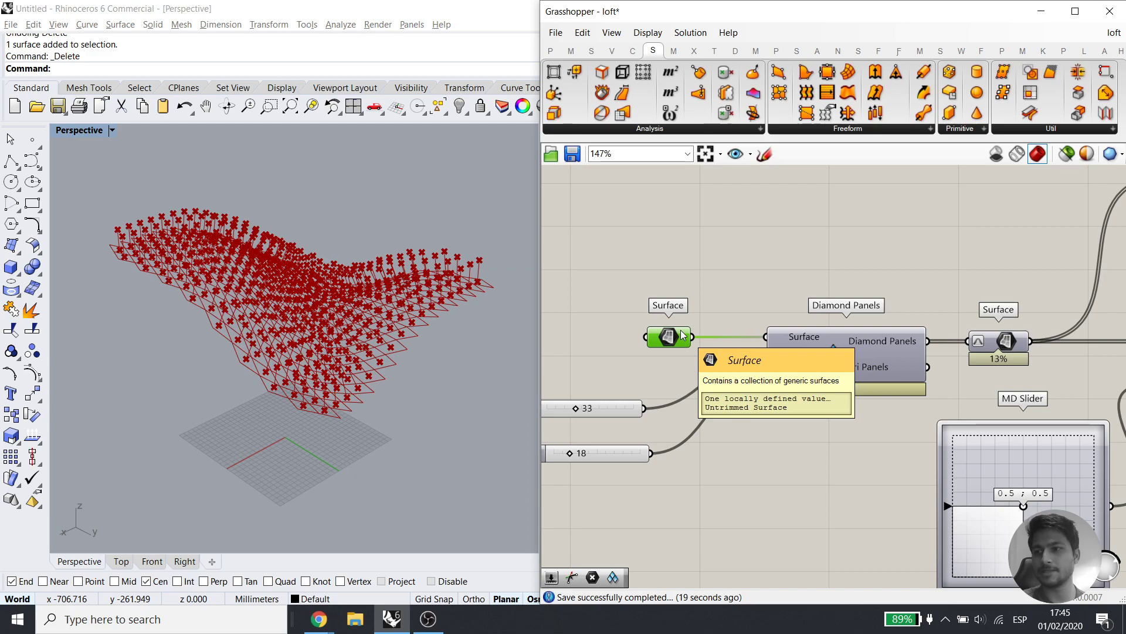
{"action": "right_click_drag", "start_coordinate": [681, 335], "coordinate": [640, 337]}
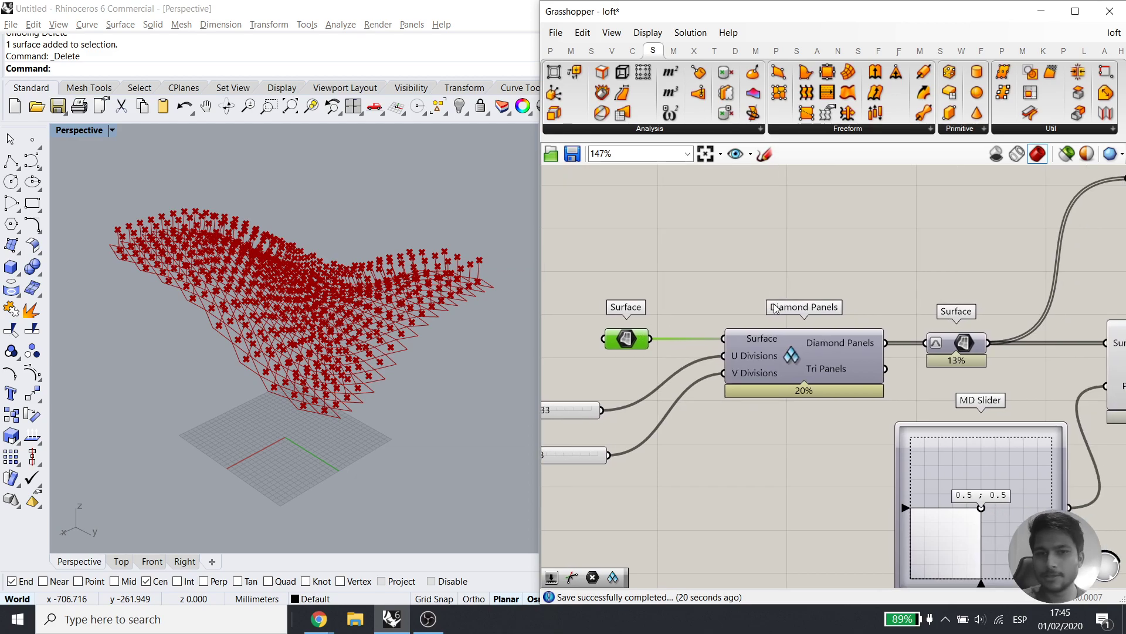
Rearrange End Points and Extrude Point on the canvas for wiring
{"action": "right_click", "coordinate": [625, 339]}
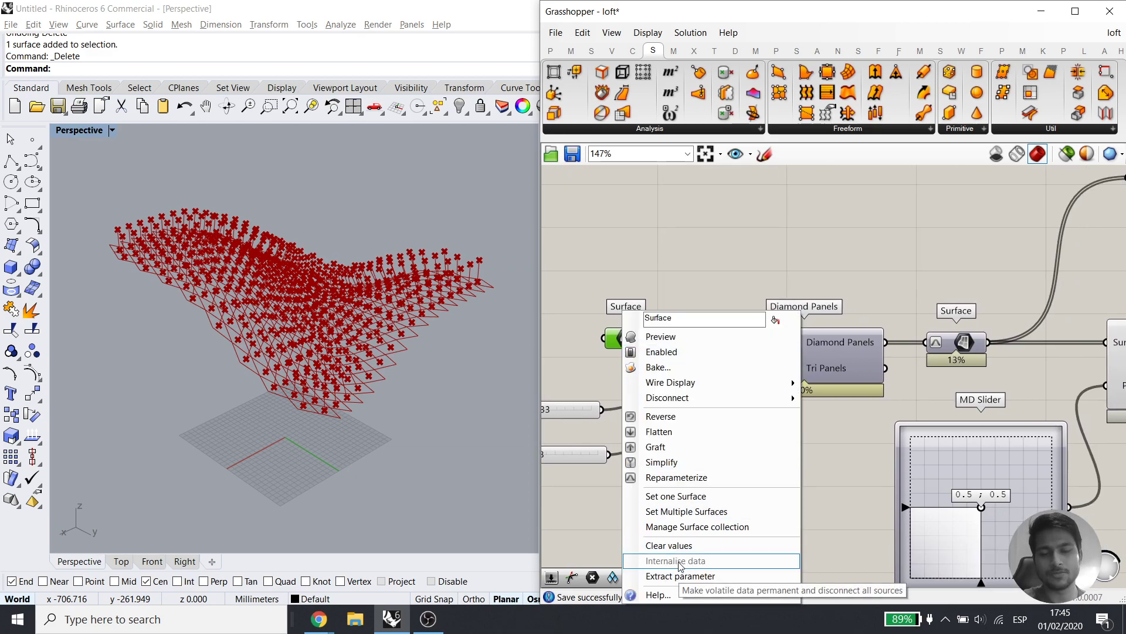
{"action": "left_click", "coordinate": [704, 233]}
{"action": "left_click", "coordinate": [624, 340]}
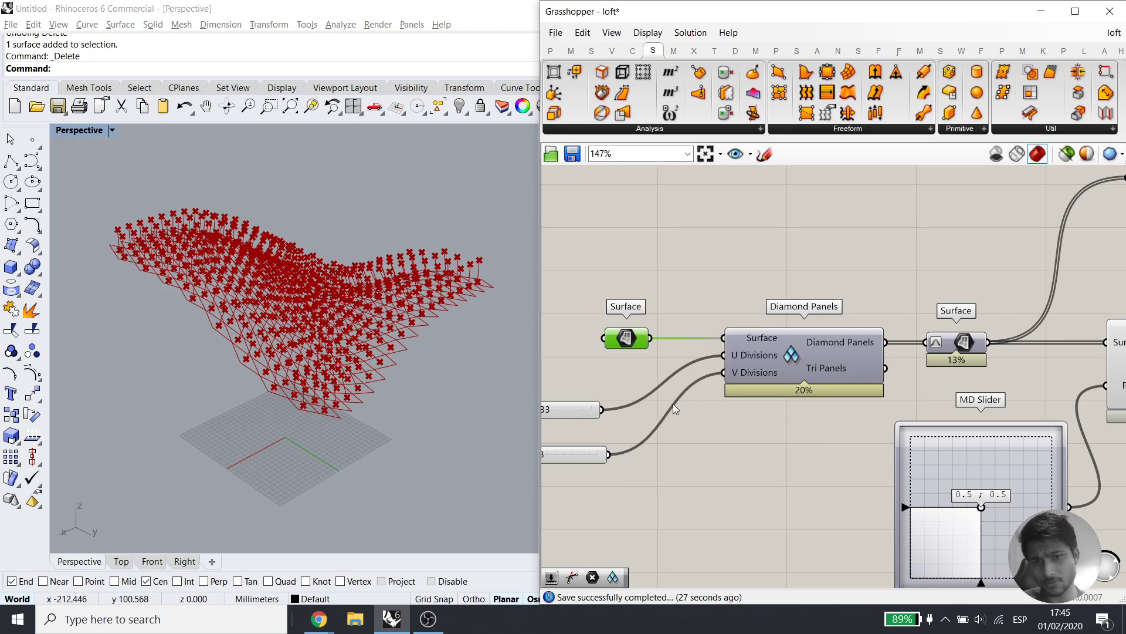
{"action": "scroll", "coordinate": [674, 401], "scroll_direction": "down", "scroll_amount": 2}
{"action": "right_click_drag", "start_coordinate": [939, 437], "coordinate": [747, 412]}
{"action": "right_click_drag", "start_coordinate": [1028, 402], "coordinate": [792, 414]}
{"action": "left_click_drag", "start_coordinate": [767, 297], "coordinate": [779, 304]}
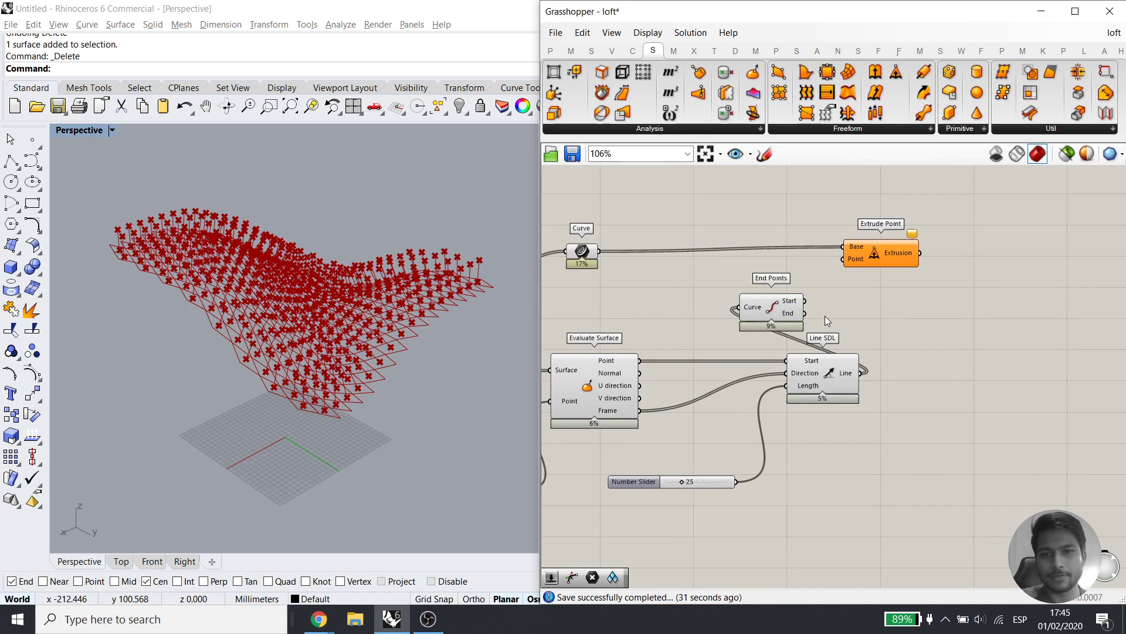
{"action": "scroll", "coordinate": [795, 317], "scroll_direction": "up", "scroll_amount": 2}
{"action": "left_click_drag", "start_coordinate": [917, 235], "coordinate": [997, 240]}
{"action": "scroll", "coordinate": [364, 413], "scroll_direction": "up", "scroll_amount": 5}
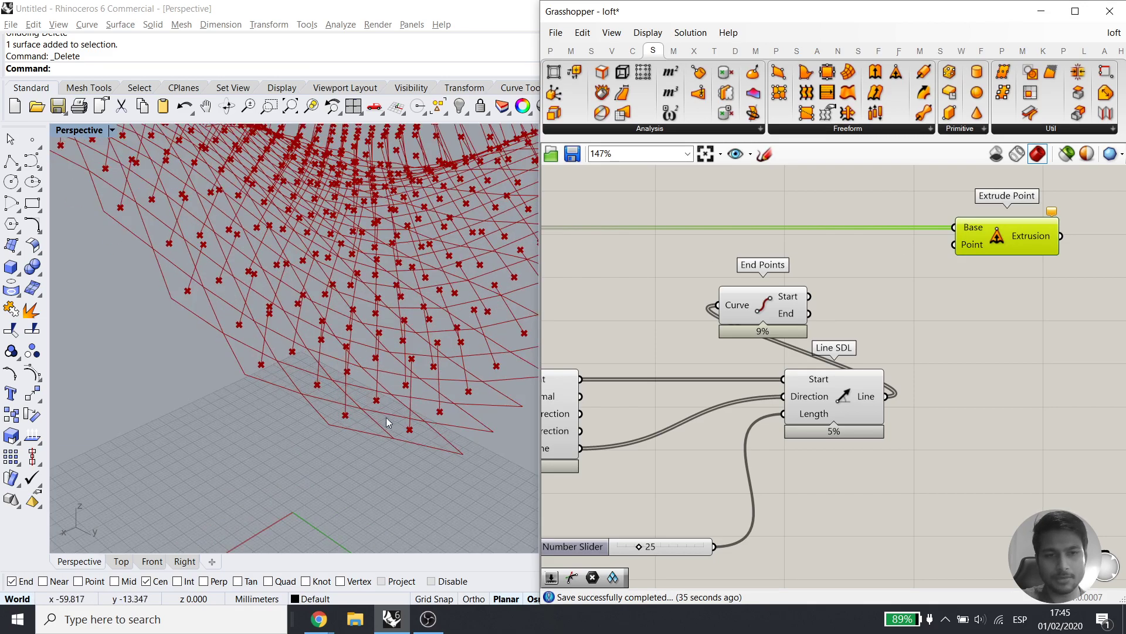
Wire End Points' End output into Extrude Point's Point input to form pyramids
{"action": "left_click_drag", "start_coordinate": [811, 315], "coordinate": [944, 252]}
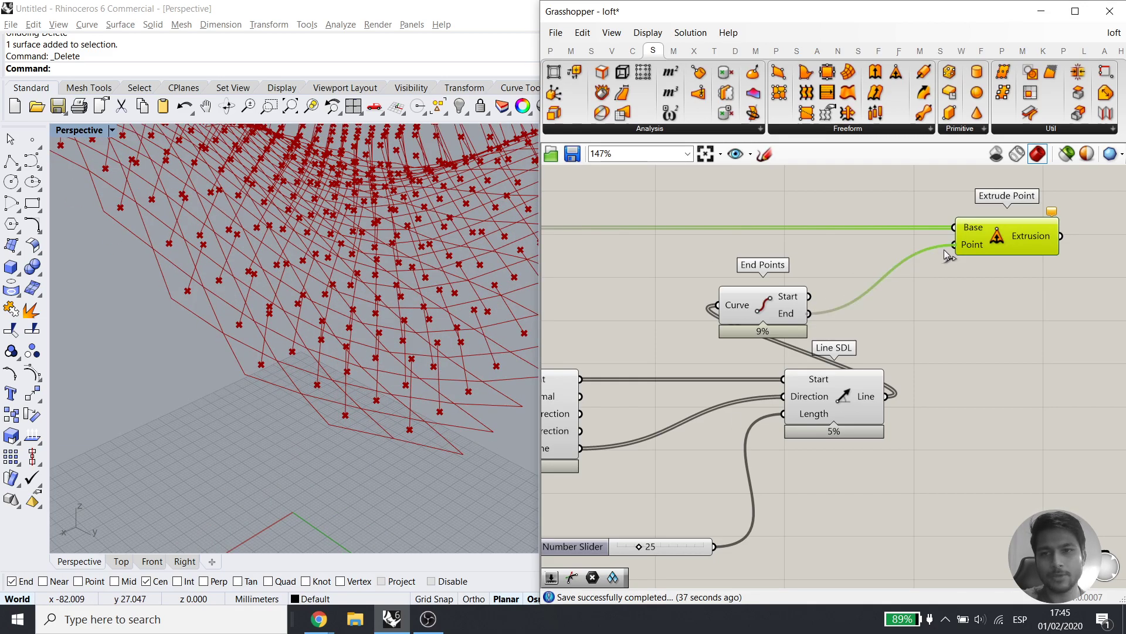
{"action": "scroll", "coordinate": [375, 406], "scroll_direction": "down", "scroll_amount": 5}
{"action": "right_click_drag", "start_coordinate": [374, 407], "coordinate": [279, 395]}
{"action": "left_click_drag", "start_coordinate": [787, 342], "coordinate": [708, 271]}
Turn off preview for End Points, Line SDL and the remaining helper components
{"action": "left_click_drag", "start_coordinate": [868, 511], "coordinate": [706, 296]}
{"action": "middle_click", "coordinate": [763, 266]}
{"action": "left_click", "coordinate": [816, 221]}
{"action": "left_click", "coordinate": [821, 333]}
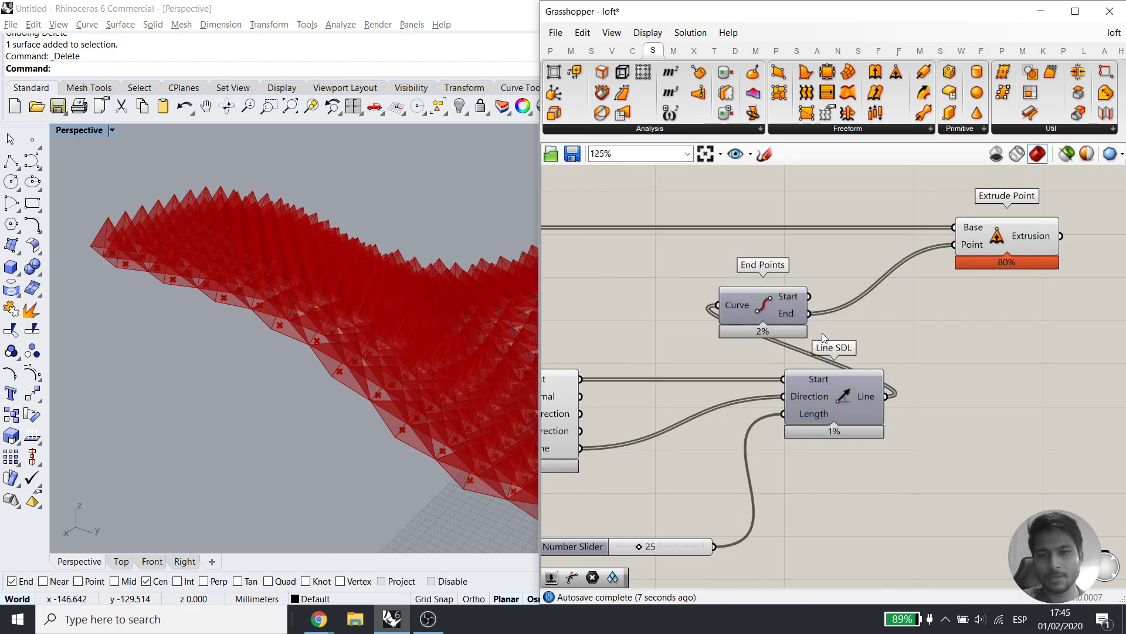
{"action": "scroll", "coordinate": [821, 332], "scroll_direction": "down", "scroll_amount": 4}
{"action": "left_click_drag", "start_coordinate": [785, 472], "coordinate": [593, 310]}
{"action": "scroll", "coordinate": [672, 325], "scroll_direction": "up", "scroll_amount": 1}
{"action": "middle_click", "coordinate": [731, 312]}
{"action": "left_click", "coordinate": [775, 264]}
{"action": "left_click", "coordinate": [774, 258]}
{"action": "right_click_drag", "start_coordinate": [267, 338], "coordinate": [456, 378]}
{"action": "scroll", "coordinate": [455, 378], "scroll_direction": "down", "scroll_amount": 10}
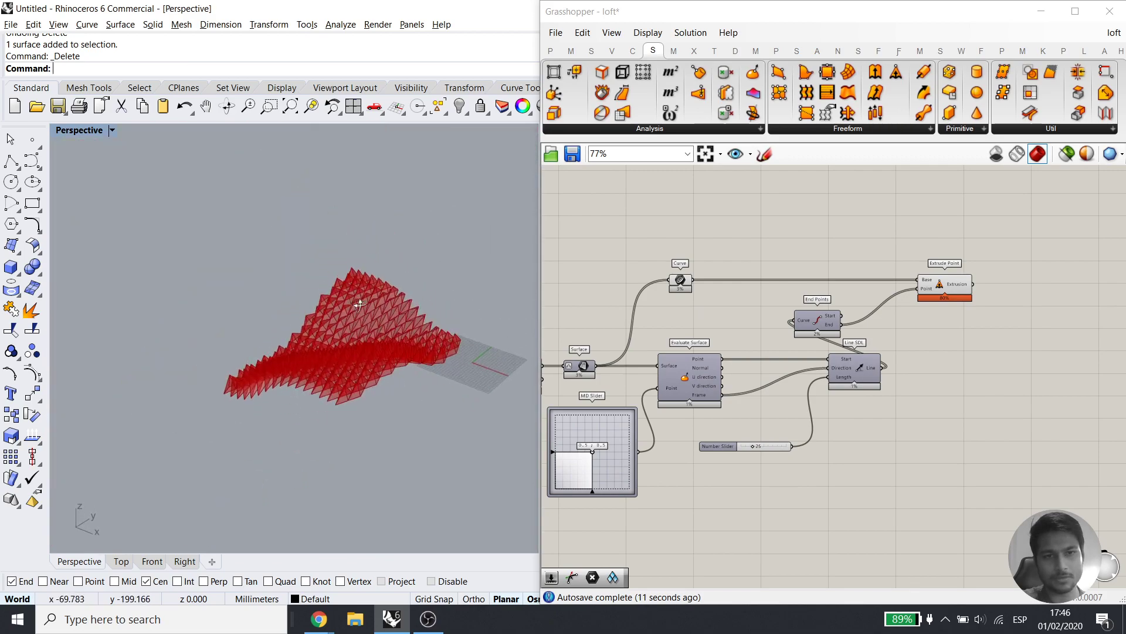
{"action": "scroll", "coordinate": [360, 319], "scroll_direction": "up", "scroll_amount": 7}
{"action": "left_click", "coordinate": [94, 130]}
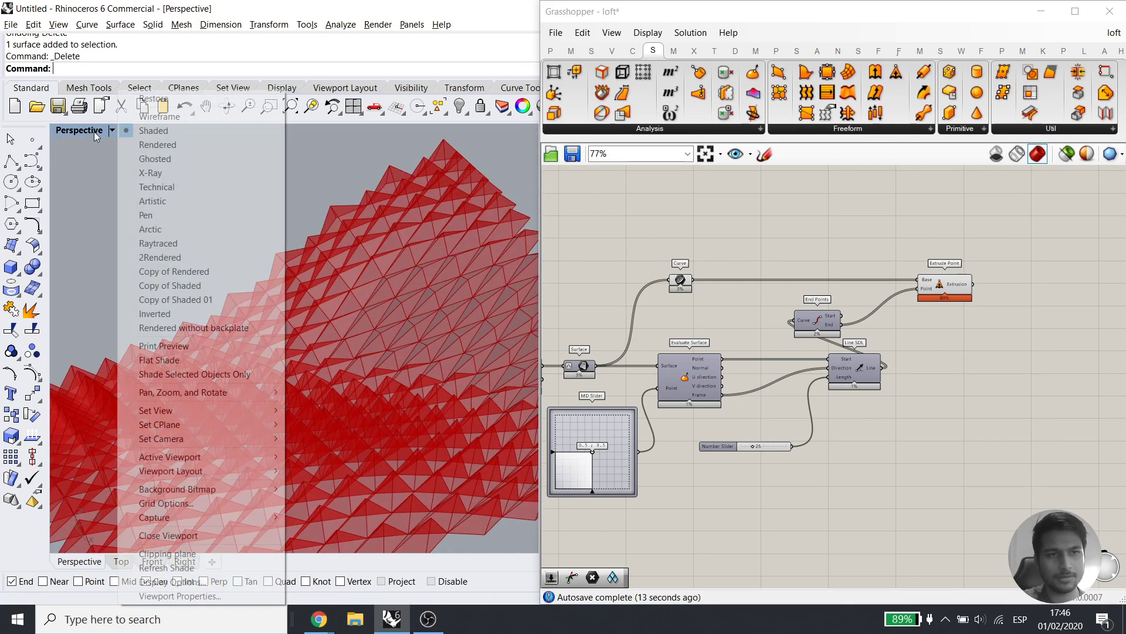
{"action": "left_click", "coordinate": [142, 145]}
{"action": "right_click_drag", "start_coordinate": [305, 329], "coordinate": [346, 419]}
{"action": "scroll", "coordinate": [787, 354], "scroll_direction": "up", "scroll_amount": 3}
{"action": "right_click_drag", "start_coordinate": [1088, 421], "coordinate": [934, 429]}
{"action": "scroll", "coordinate": [920, 272], "scroll_direction": "up", "scroll_amount": 3}
{"action": "left_click", "coordinate": [920, 274]}
{"action": "left_click", "coordinate": [920, 382]}
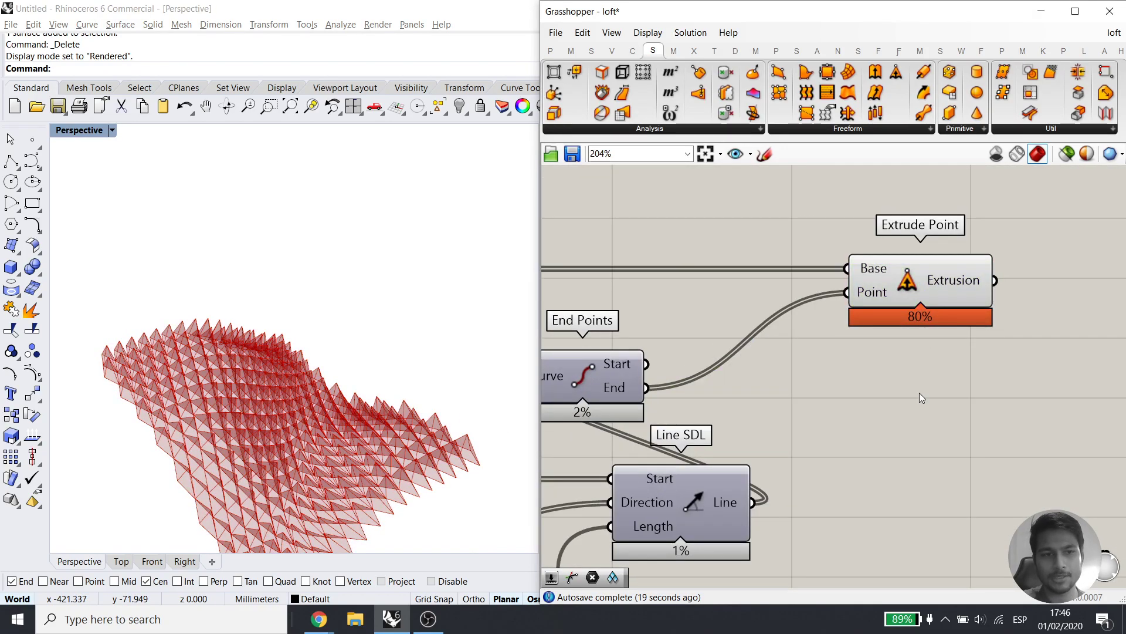
{"action": "right_click_drag", "start_coordinate": [991, 382], "coordinate": [903, 380]}
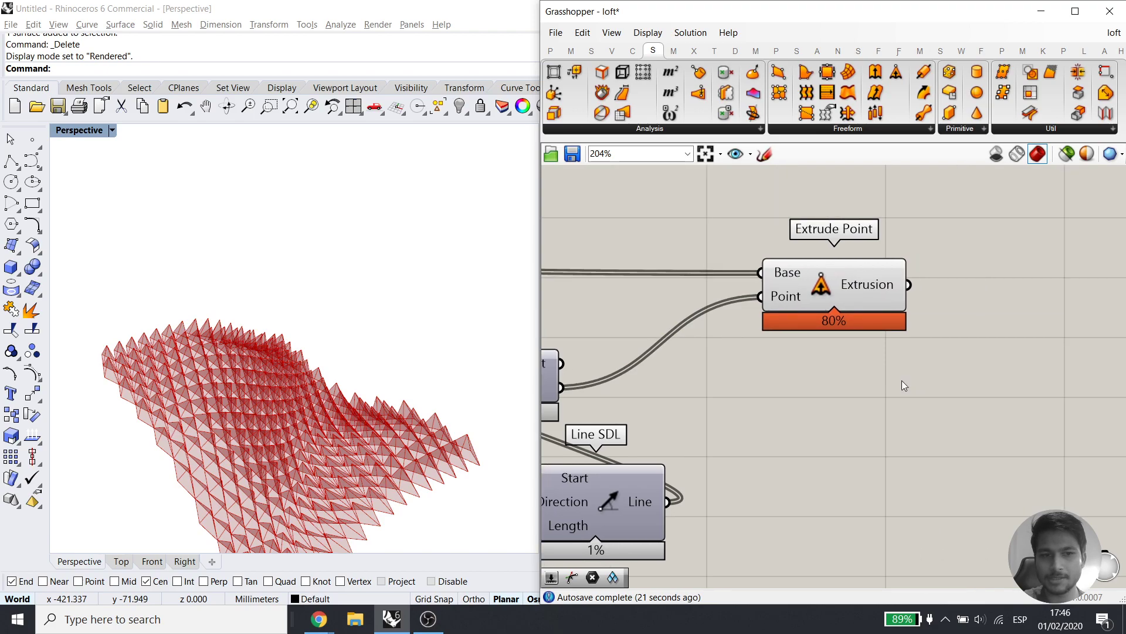
{"action": "right_click_drag", "start_coordinate": [818, 308], "coordinate": [890, 384]}
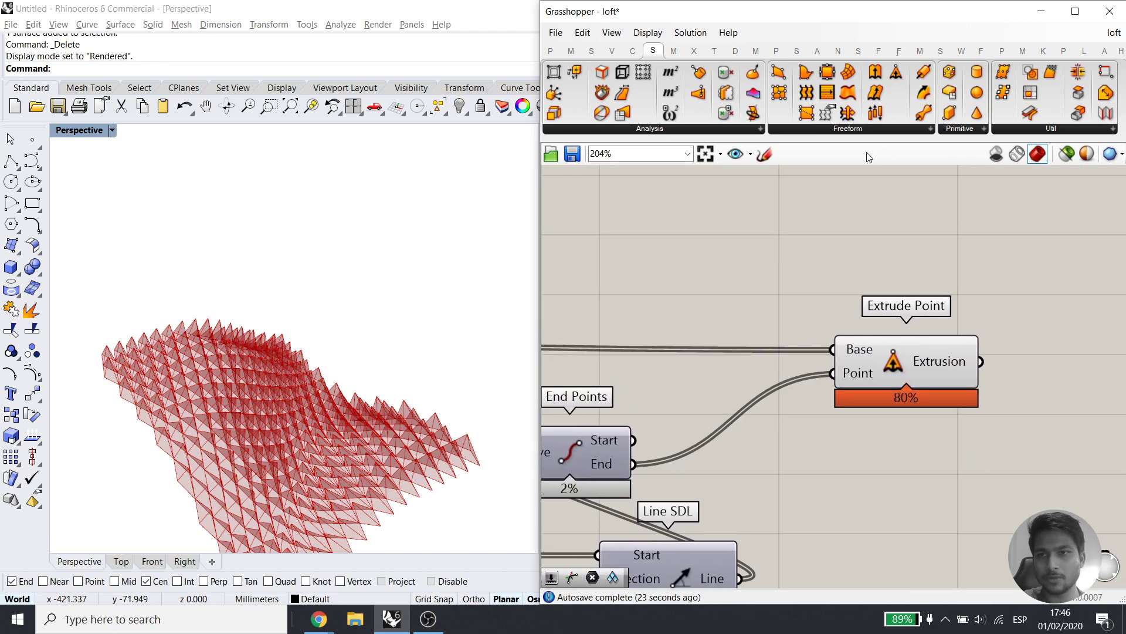
{"action": "scroll", "coordinate": [853, 294], "scroll_direction": "down", "scroll_amount": 2}
{"action": "right_click_drag", "start_coordinate": [849, 434], "coordinate": [1043, 441]}
{"action": "right_click_drag", "start_coordinate": [719, 508], "coordinate": [863, 403]}
{"action": "right_click_drag", "start_coordinate": [696, 397], "coordinate": [903, 384]}
{"action": "right_click_drag", "start_coordinate": [868, 212], "coordinate": [693, 278]}
{"action": "left_click", "coordinate": [693, 275]}
{"action": "left_click", "coordinate": [738, 346]}
{"action": "scroll", "coordinate": [122, 369], "scroll_direction": "up", "scroll_amount": 5}
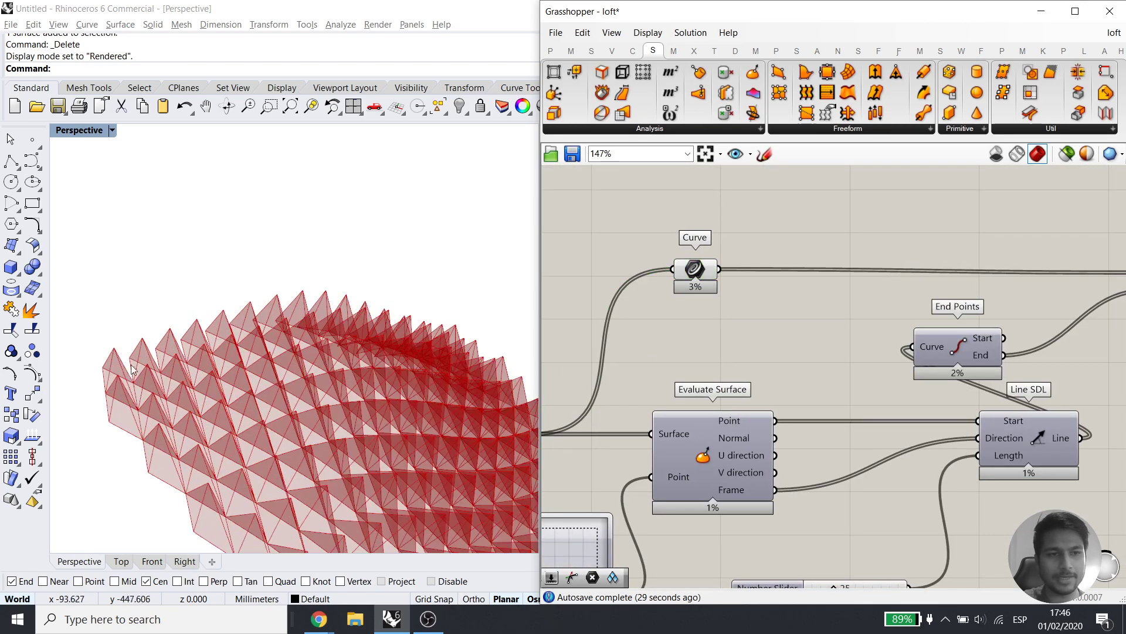
{"action": "scroll", "coordinate": [100, 340], "scroll_direction": "down", "scroll_amount": 6}
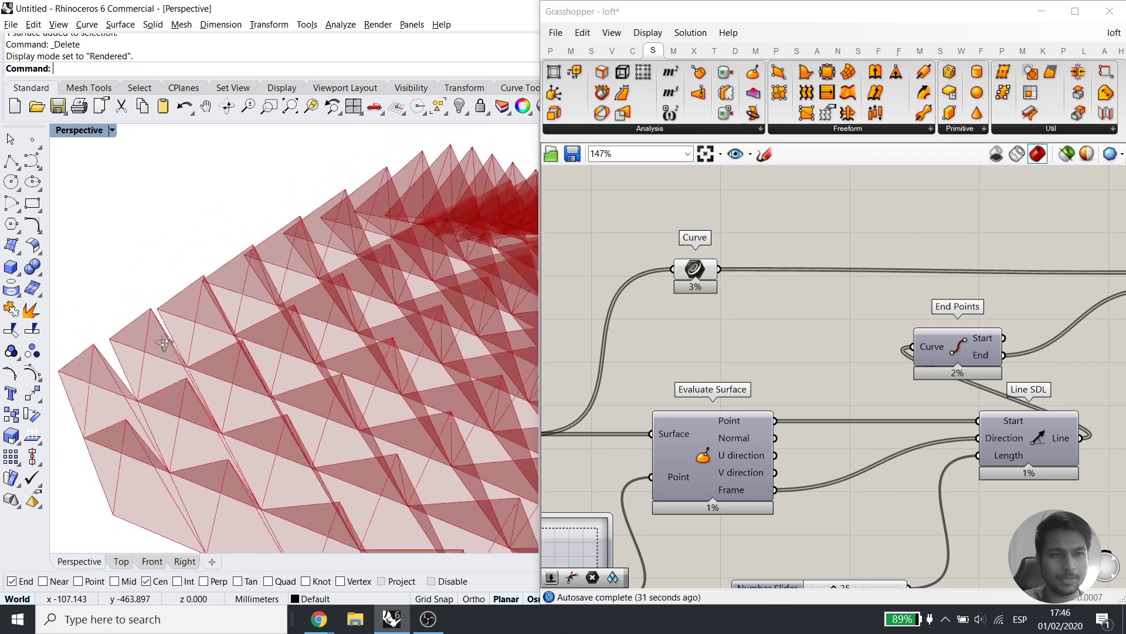
{"action": "right_click_drag", "start_coordinate": [161, 310], "coordinate": [173, 372]}
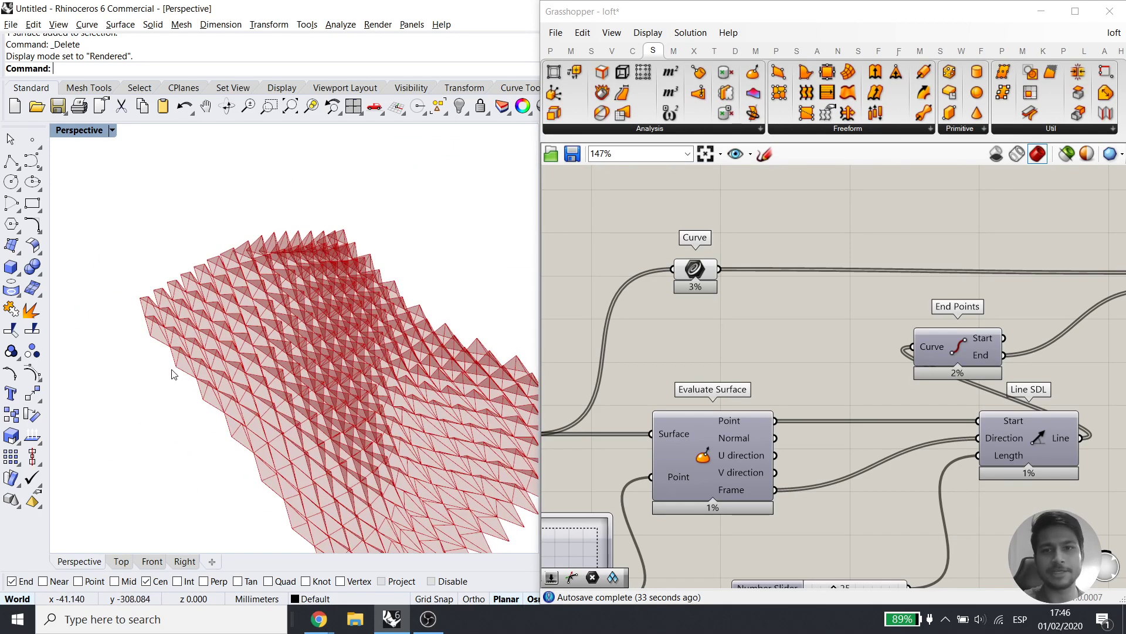
{"action": "right_click_drag", "start_coordinate": [923, 308], "coordinate": [772, 329]}
{"action": "scroll", "coordinate": [772, 329], "scroll_direction": "down", "scroll_amount": 2}
{"action": "scroll", "coordinate": [772, 329], "scroll_direction": "down", "scroll_amount": 1}
{"action": "right_click_drag", "start_coordinate": [972, 320], "coordinate": [858, 312]}
Add a Simple Mesh component fed by the pyramid extrusions
{"action": "left_click", "coordinate": [895, 308]}
{"action": "double_click", "coordinate": [889, 311]}
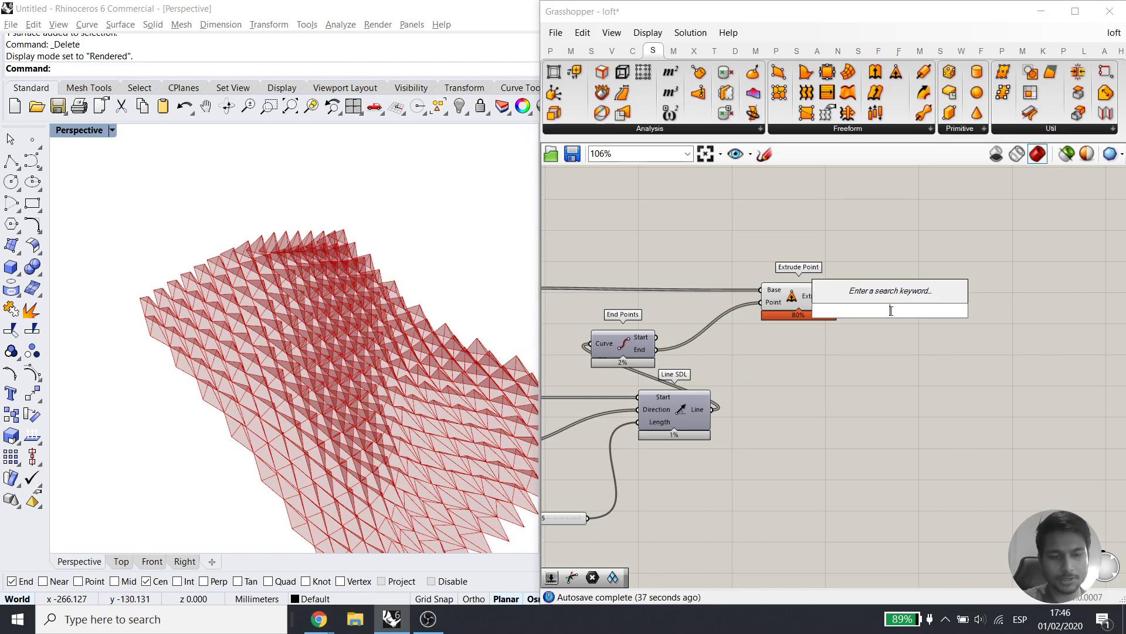
{"action": "type", "text": "simple"}
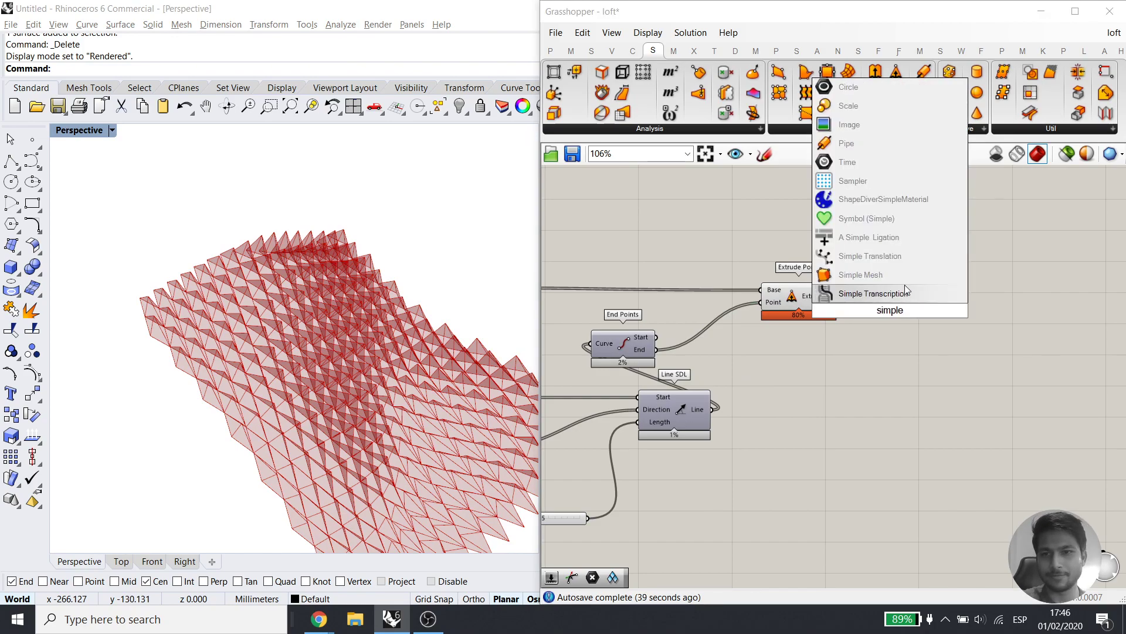
{"action": "left_click", "coordinate": [891, 274]}
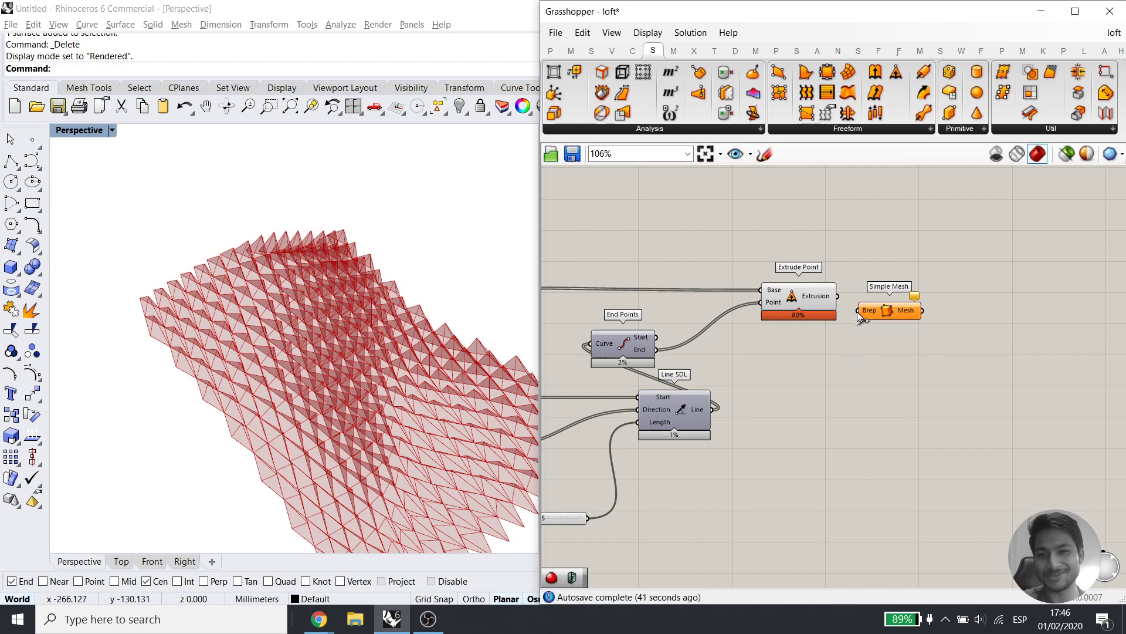
{"action": "left_click_drag", "start_coordinate": [847, 304], "coordinate": [837, 297]}
Disable the Extrude Point preview and reposition Simple Mesh
{"action": "left_click_drag", "start_coordinate": [824, 358], "coordinate": [804, 293]}
{"action": "middle_click", "coordinate": [809, 246]}
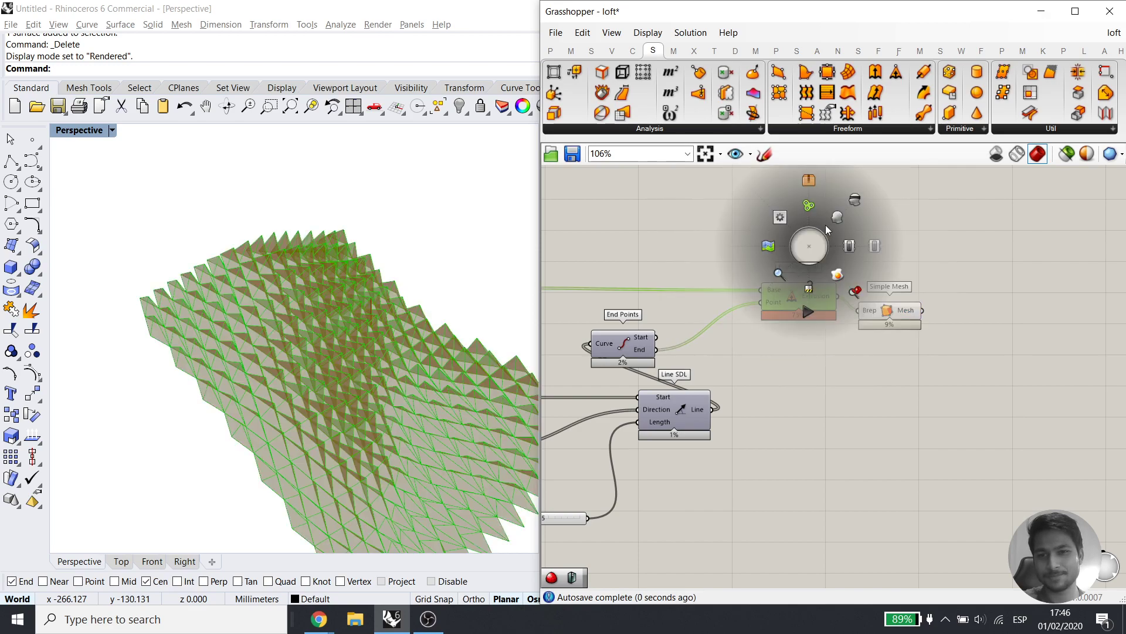
{"action": "left_click", "coordinate": [1008, 305]}
{"action": "middle_click", "coordinate": [821, 272]}
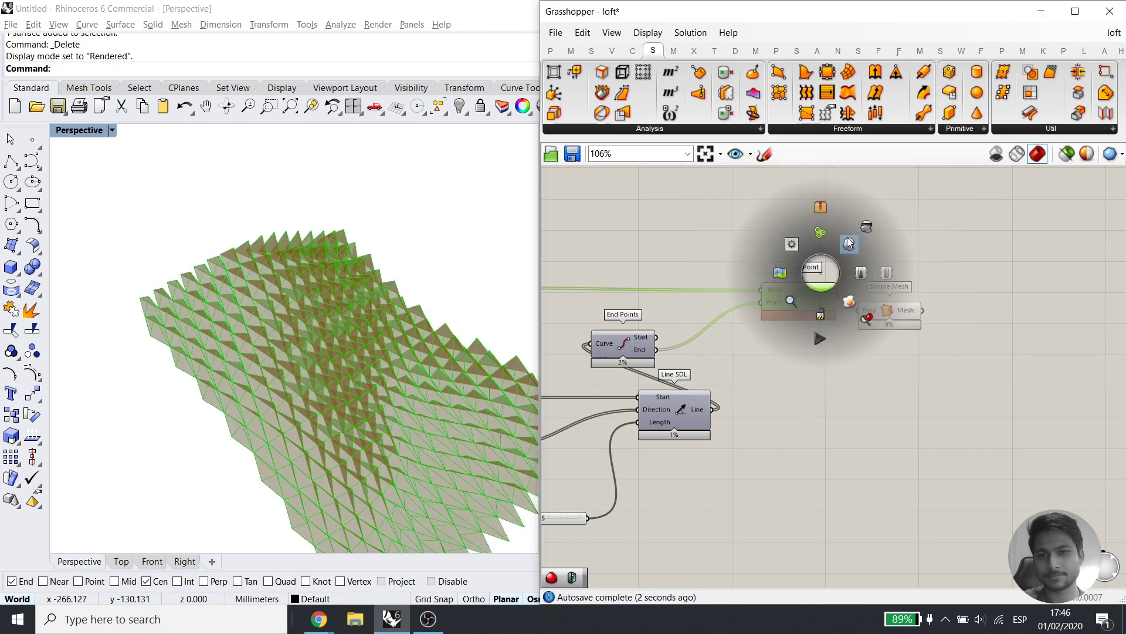
{"action": "left_click", "coordinate": [863, 225]}
{"action": "left_click_drag", "start_coordinate": [891, 315], "coordinate": [934, 303]}
Add Weaverbird's Catmull-Clark Subdivision component
{"action": "mouse_move", "coordinate": [948, 301]}
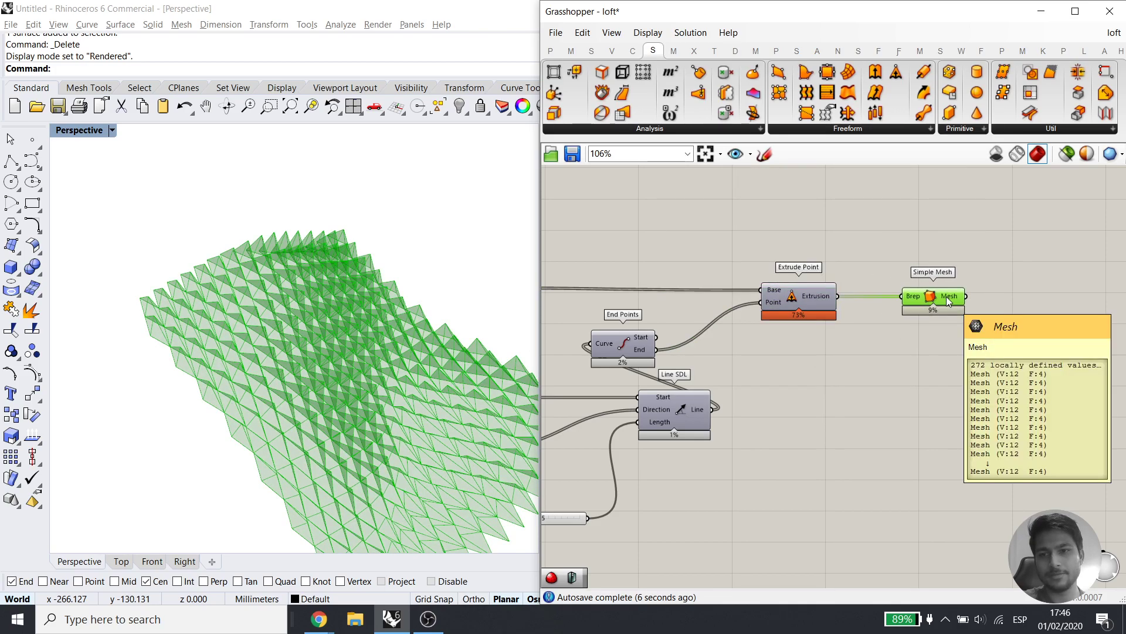
{"action": "right_click_drag", "start_coordinate": [1081, 353], "coordinate": [962, 351]}
{"action": "double_click", "coordinate": [962, 351]}
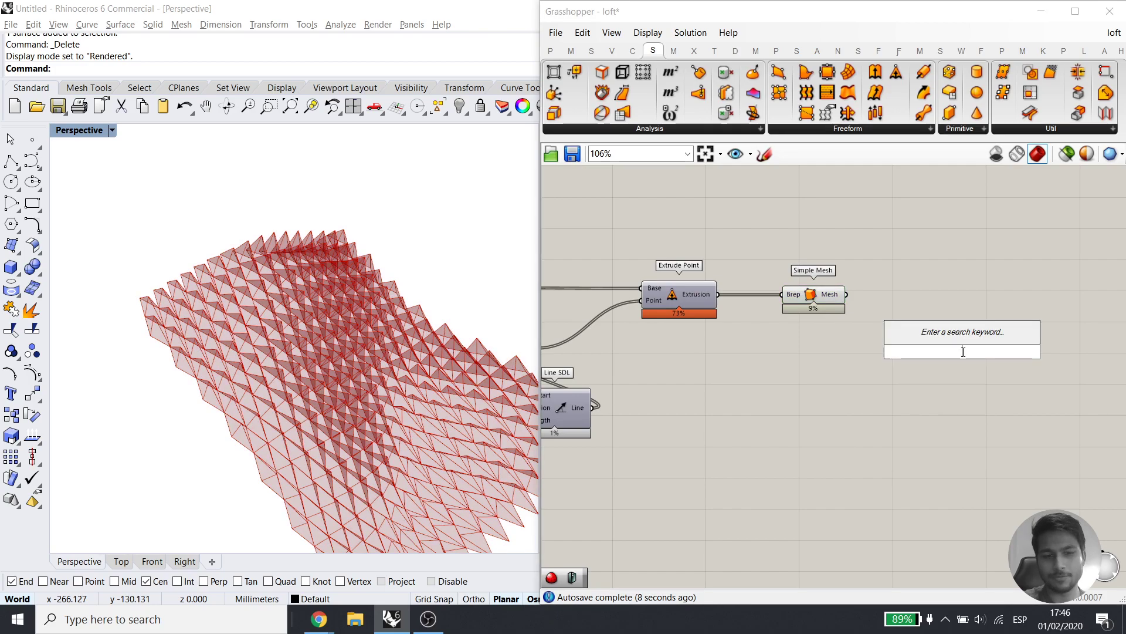
{"action": "type", "text": "catm"}
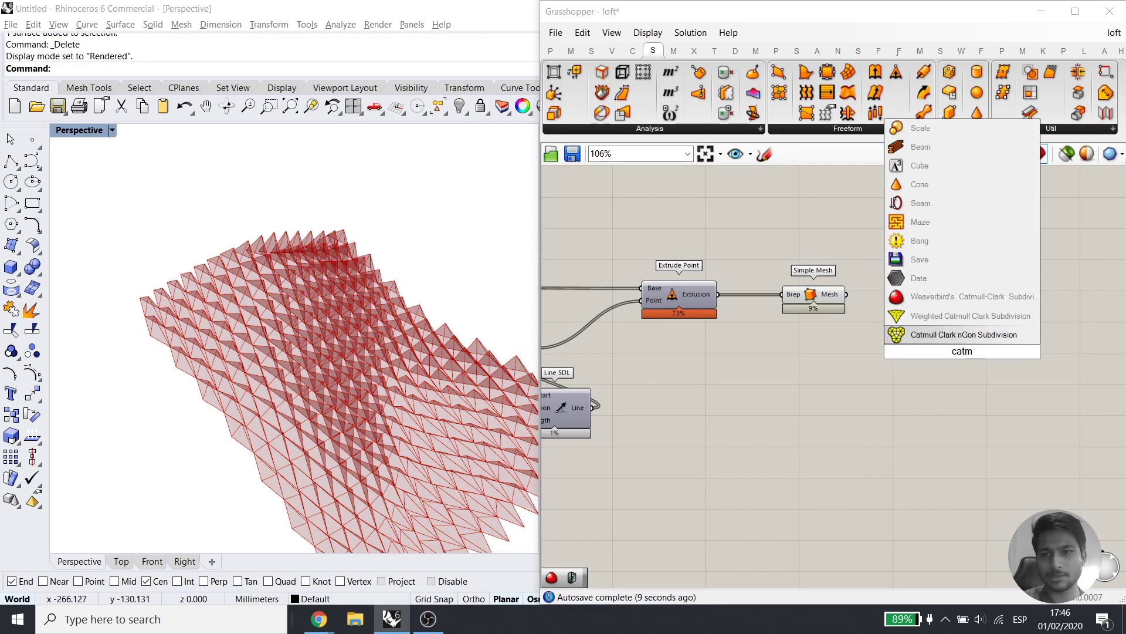
{"action": "left_click", "coordinate": [951, 297]}
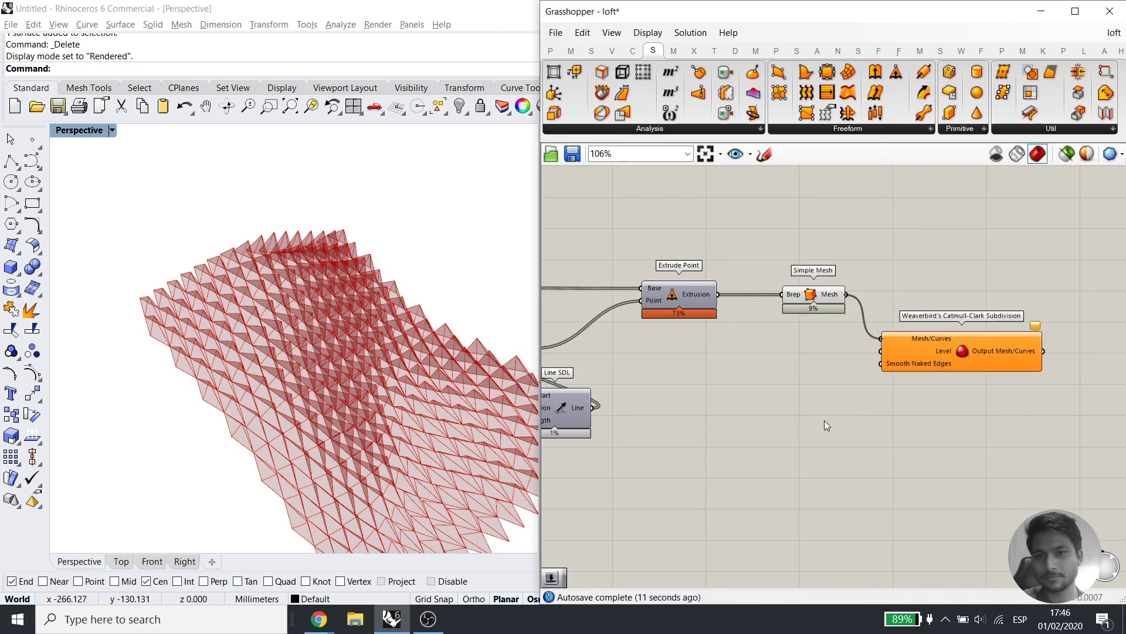
Create a Number Slider set to 3 for the subdivision level
{"action": "double_click", "coordinate": [818, 424]}
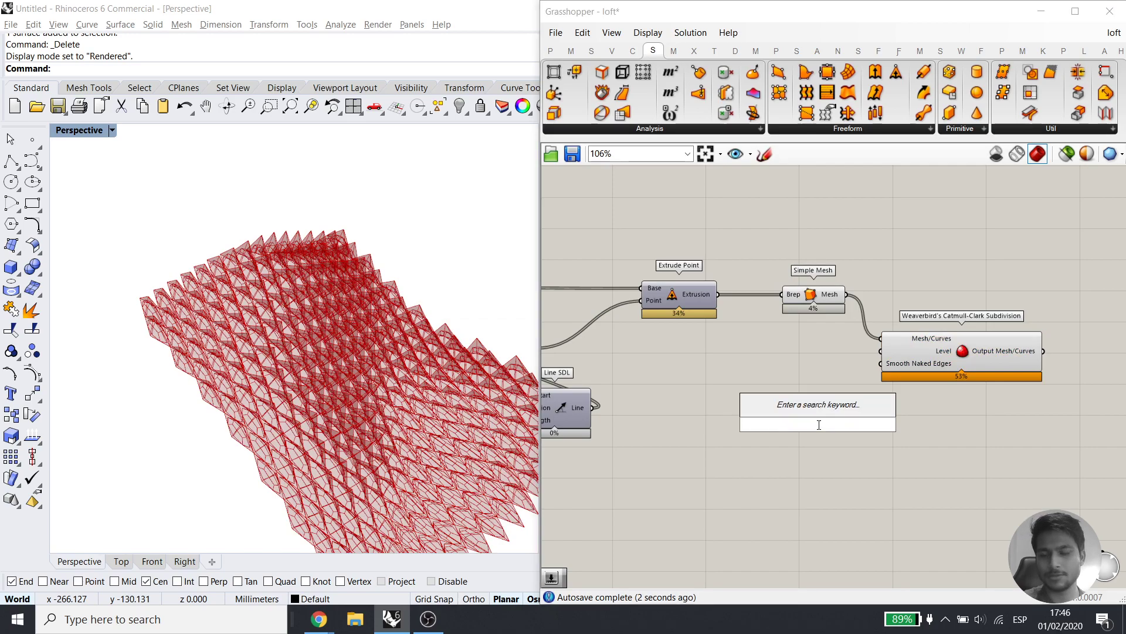
{"action": "type", "text": "3"}
{"action": "key", "text": "Return"}
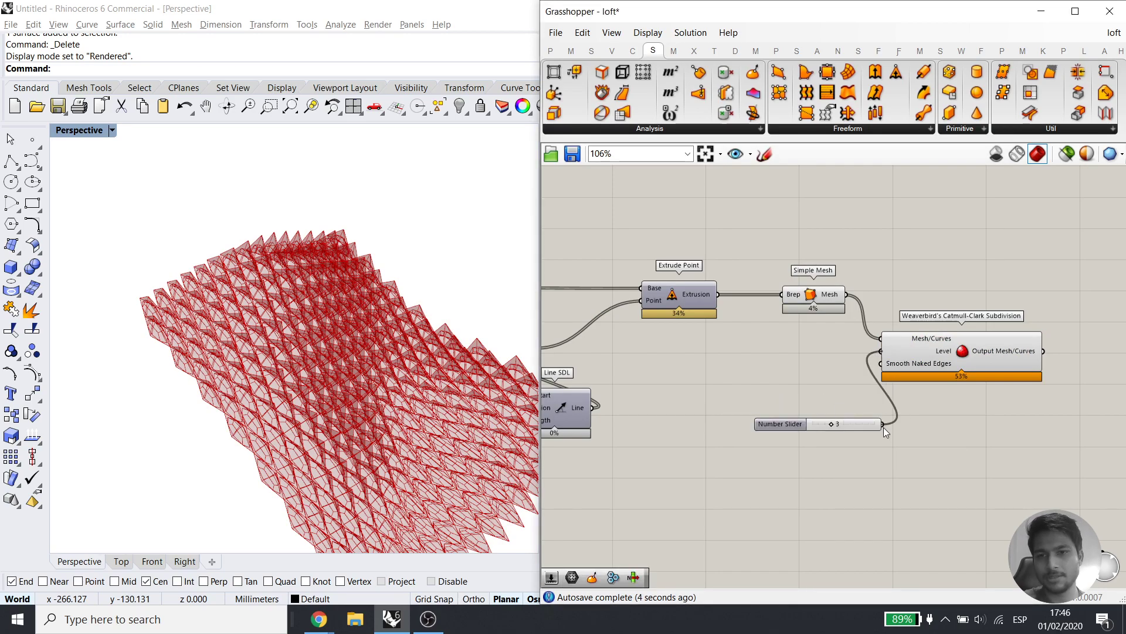
{"action": "right_click_drag", "start_coordinate": [81, 370], "coordinate": [170, 317]}
{"action": "left_click", "coordinate": [878, 449]}
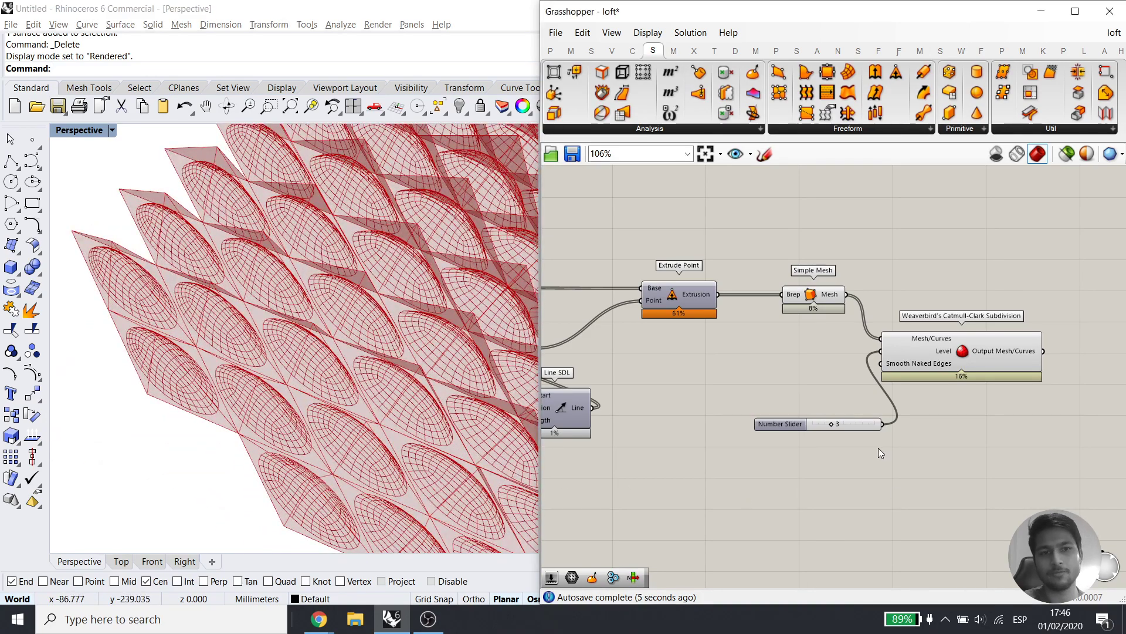
Add a Brep Join component fed by the Extrude Point extrusions
{"action": "double_click", "coordinate": [699, 411]}
{"action": "type", "text": "join "}
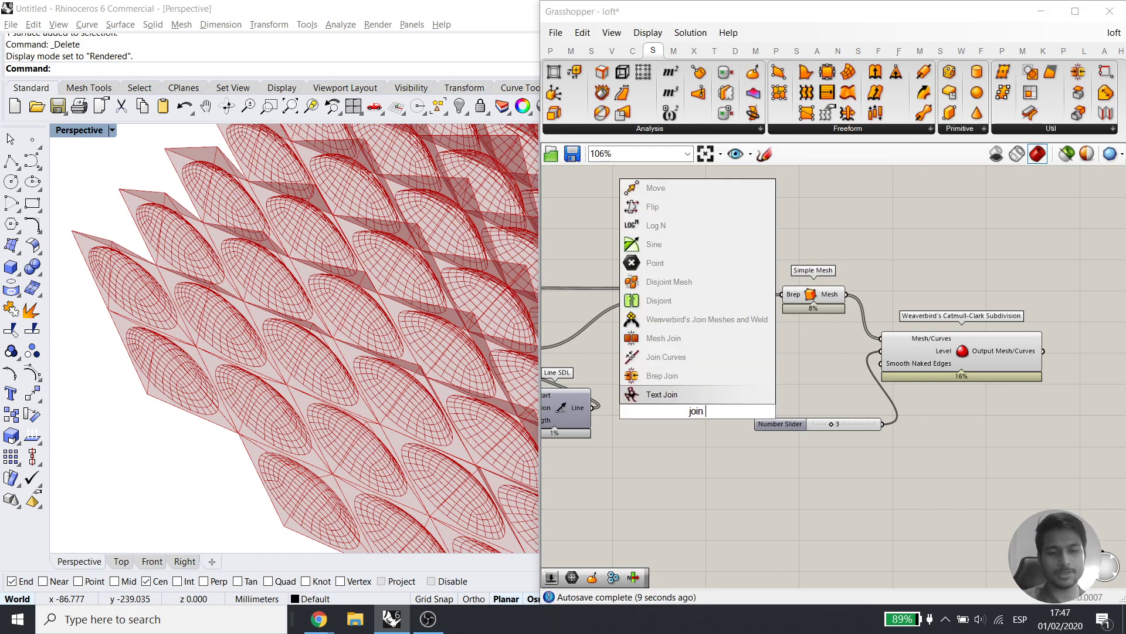
{"action": "type", "text": "bre"}
{"action": "left_click", "coordinate": [684, 395]}
{"action": "left_click_drag", "start_coordinate": [720, 410], "coordinate": [783, 360]}
{"action": "left_click", "coordinate": [683, 296]}
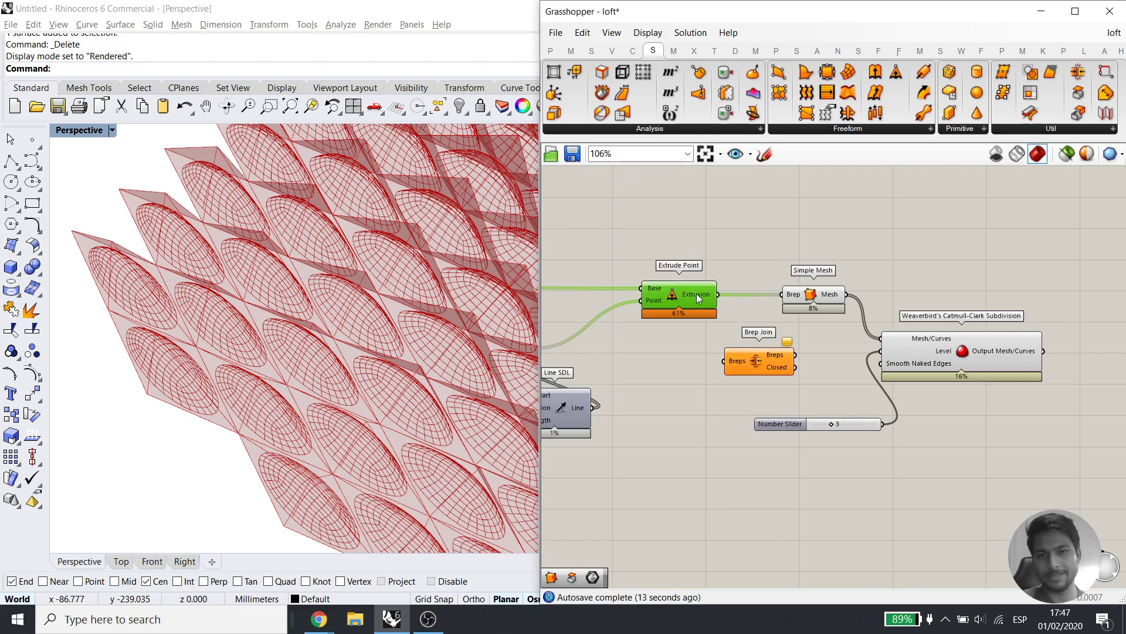
{"action": "left_click_drag", "start_coordinate": [716, 295], "coordinate": [729, 362]}
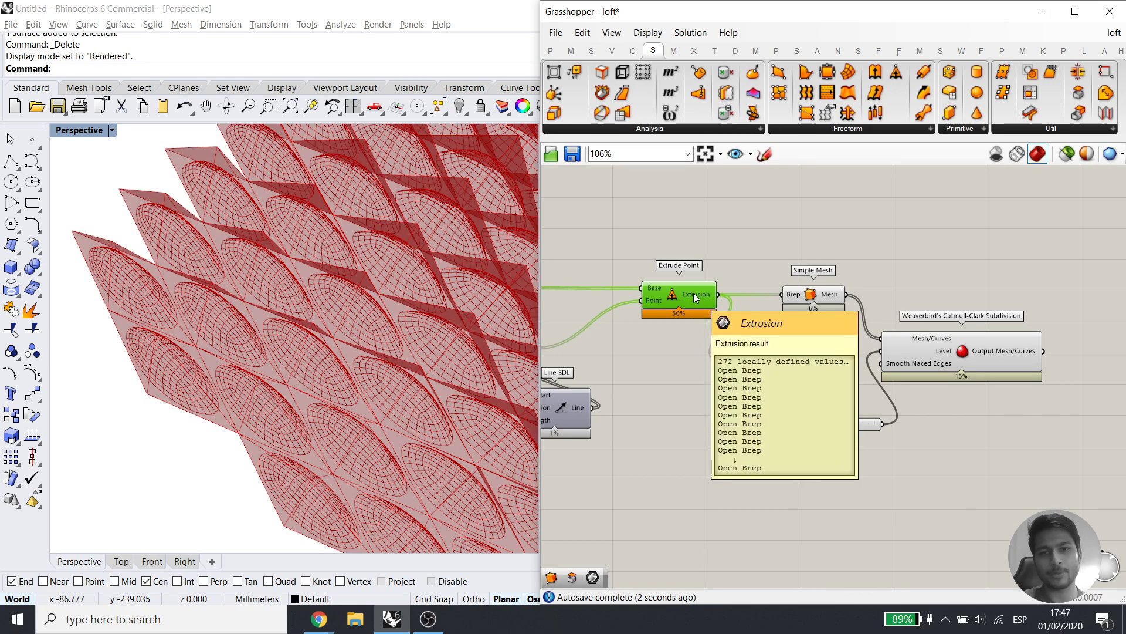
{"action": "right_click_drag", "start_coordinate": [65, 276], "coordinate": [63, 368]}
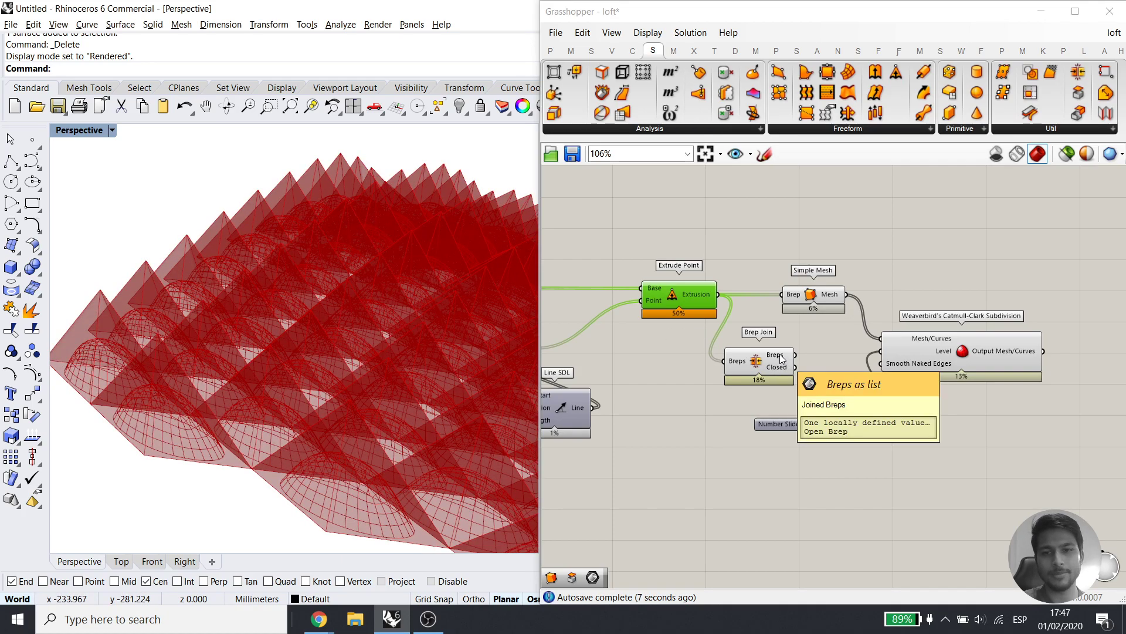
Feed the joined brep into Simple Mesh and hide previews of Brep Join and Simple Mesh
{"action": "left_click_drag", "start_coordinate": [795, 355], "coordinate": [780, 302]}
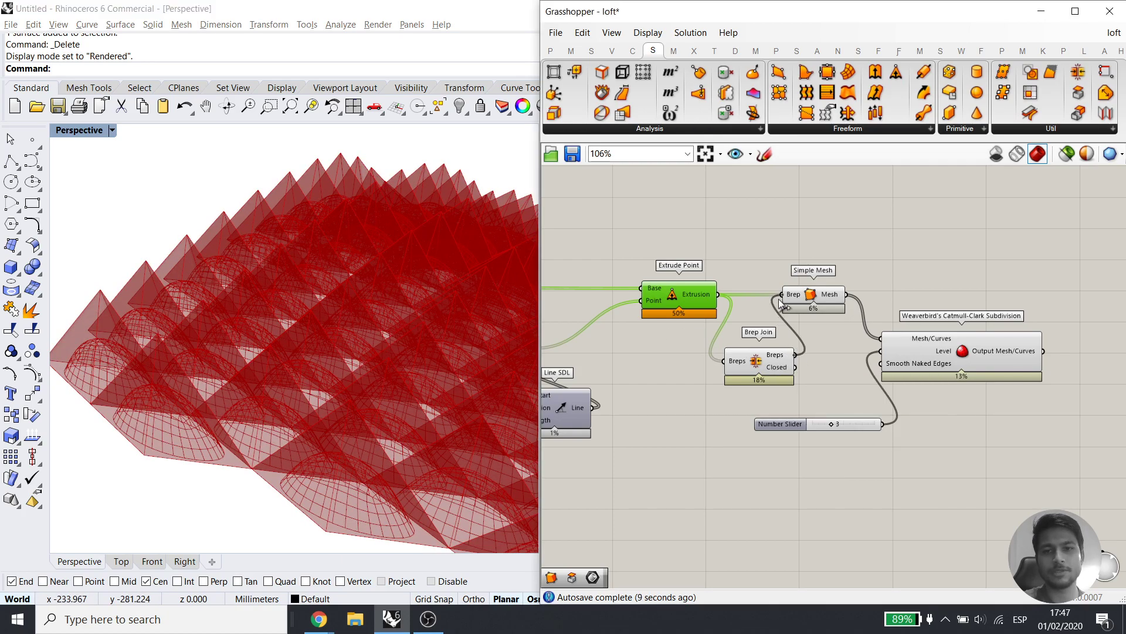
{"action": "left_click_drag", "start_coordinate": [800, 380], "coordinate": [732, 226]}
{"action": "middle_click", "coordinate": [794, 327]}
{"action": "left_click", "coordinate": [840, 280]}
Orbit the viewport to inspect the single smoothed scaly surface
{"action": "scroll", "coordinate": [329, 405], "scroll_direction": "down", "scroll_amount": 3}
{"action": "right_click_drag", "start_coordinate": [326, 387], "coordinate": [264, 427]}
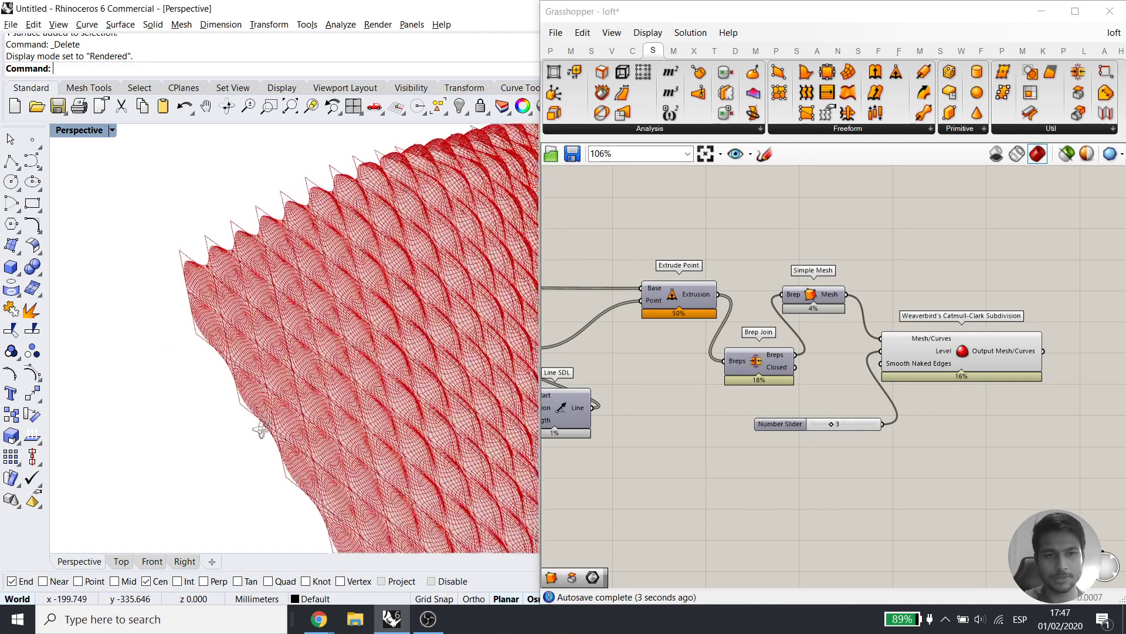
{"action": "scroll", "coordinate": [318, 388], "scroll_direction": "down", "scroll_amount": 5}
{"action": "right_click_drag", "start_coordinate": [320, 405], "coordinate": [380, 349]}
{"action": "scroll", "coordinate": [393, 410], "scroll_direction": "up", "scroll_amount": 6}
{"action": "scroll", "coordinate": [390, 405], "scroll_direction": "down", "scroll_amount": 5}
{"action": "scroll", "coordinate": [349, 352], "scroll_direction": "up", "scroll_amount": 7}
{"action": "scroll", "coordinate": [350, 353], "scroll_direction": "down", "scroll_amount": 7}
{"action": "right_click_drag", "start_coordinate": [1032, 423], "coordinate": [870, 402]}
{"action": "double_click", "coordinate": [953, 420]}
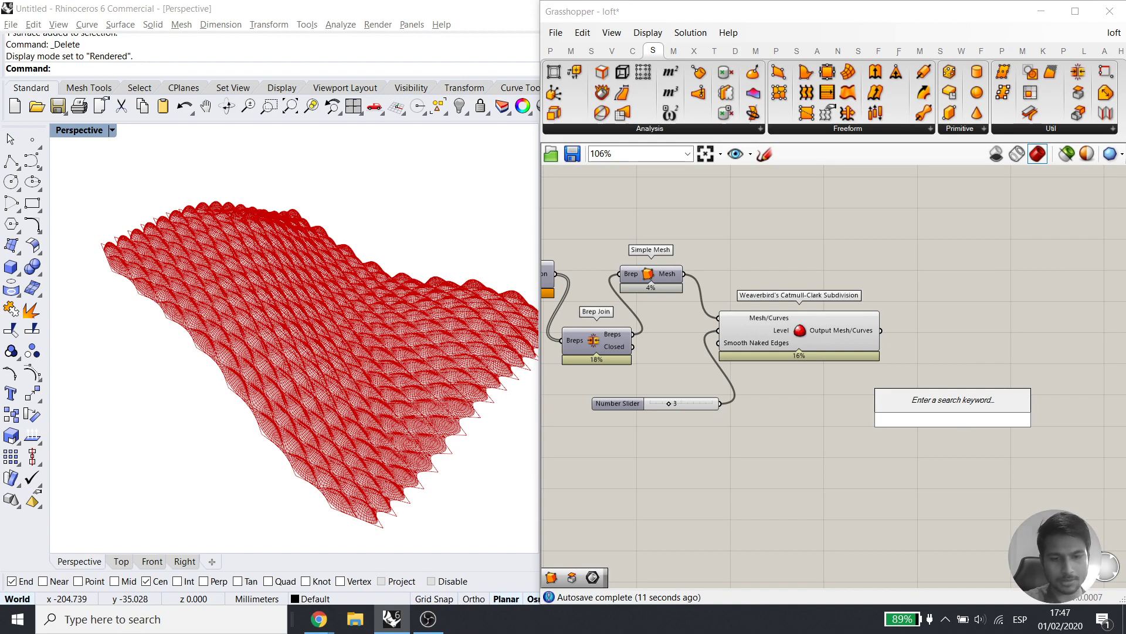
Add a Custom Preview component and hide the Catmull-Clark subdivision's red preview
{"action": "type", "text": "cus"}
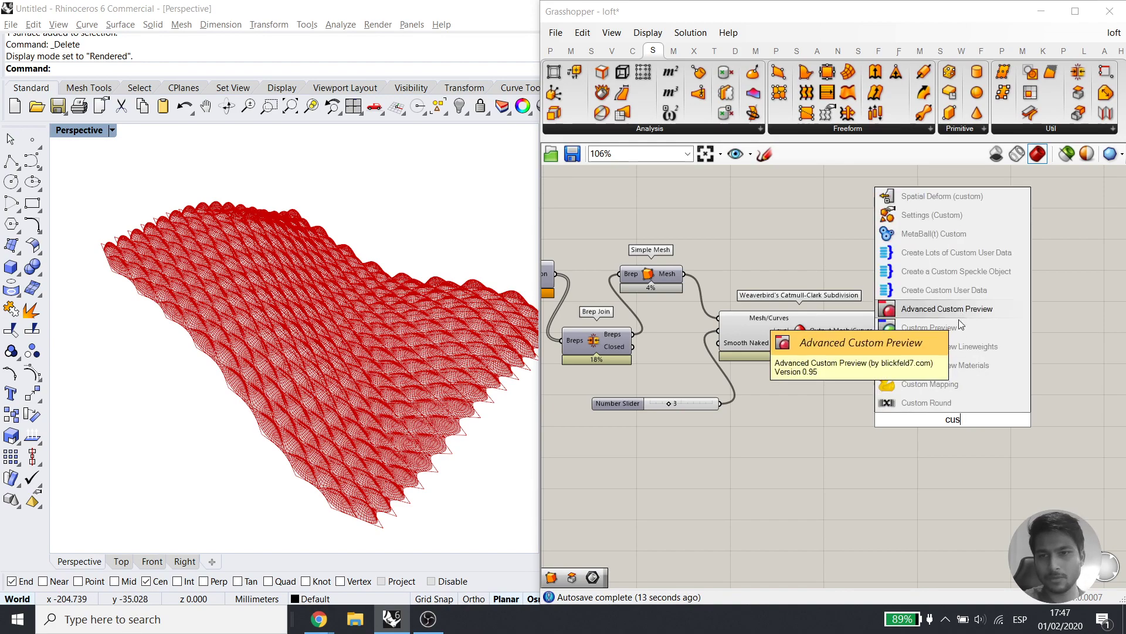
{"action": "left_click", "coordinate": [929, 327]}
{"action": "left_click_drag", "start_coordinate": [873, 448], "coordinate": [711, 346]}
{"action": "middle_click", "coordinate": [737, 263]}
{"action": "left_click", "coordinate": [789, 221]}
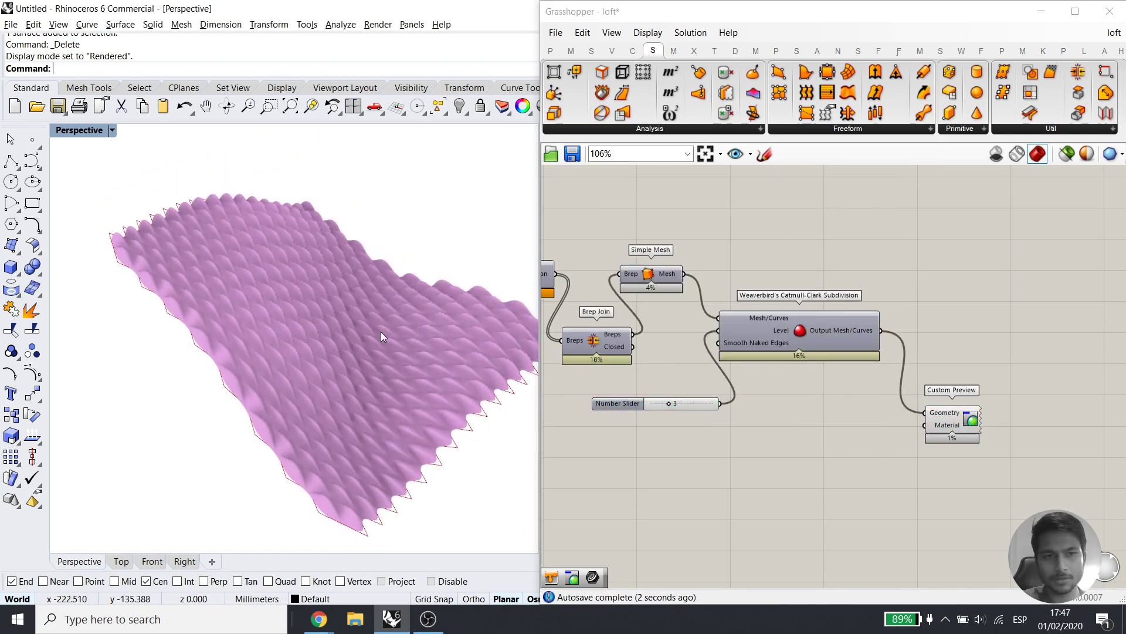
Feed a dark grey Colour Swatch into Custom Preview's Material input
{"action": "double_click", "coordinate": [816, 493]}
{"action": "type", "text": "color w"}
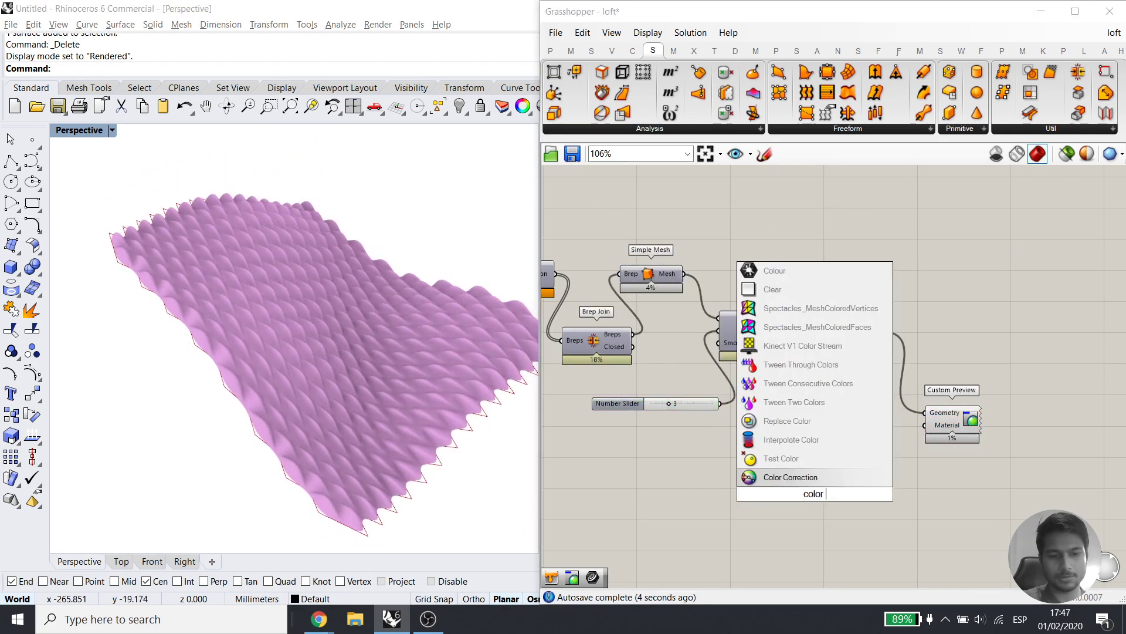
{"action": "key", "text": "BackSpace"}
{"action": "type", "text": "swa"}
{"action": "left_click", "coordinate": [783, 348]}
{"action": "left_click_drag", "start_coordinate": [925, 425], "coordinate": [854, 493]}
{"action": "left_click", "coordinate": [840, 493]}
{"action": "left_click", "coordinate": [956, 443]}
{"action": "left_click_drag", "start_coordinate": [992, 461], "coordinate": [998, 461]}
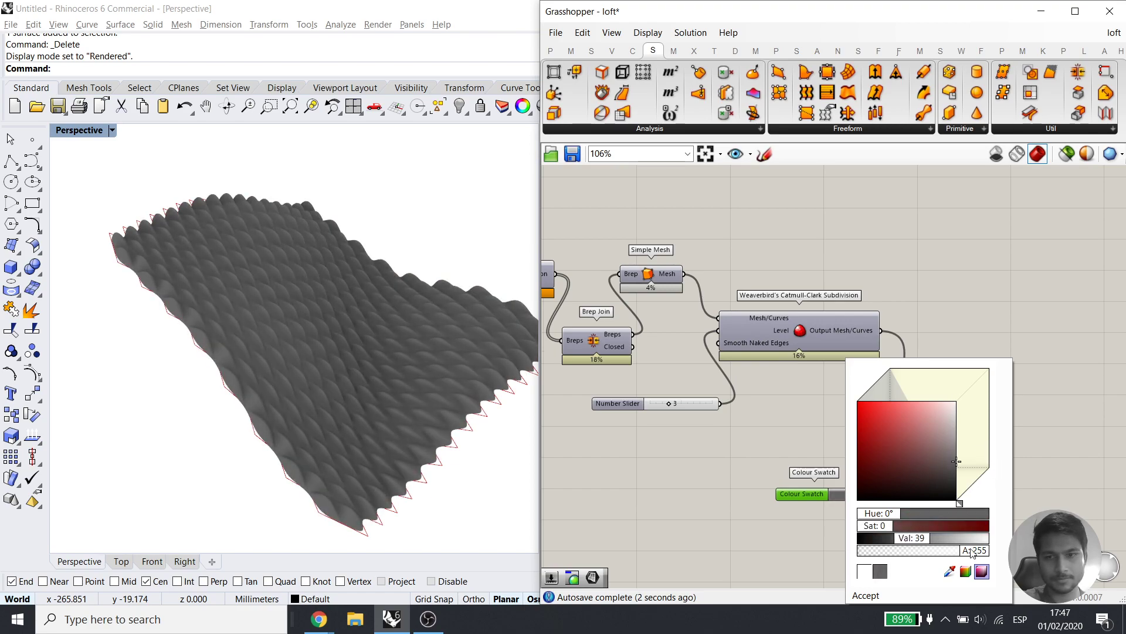
{"action": "left_click", "coordinate": [885, 597]}
Lower the pyramid height slider from 25 to 11
{"action": "right_click_drag", "start_coordinate": [375, 442], "coordinate": [347, 378]}
{"action": "scroll", "coordinate": [357, 382], "scroll_direction": "up", "scroll_amount": 4}
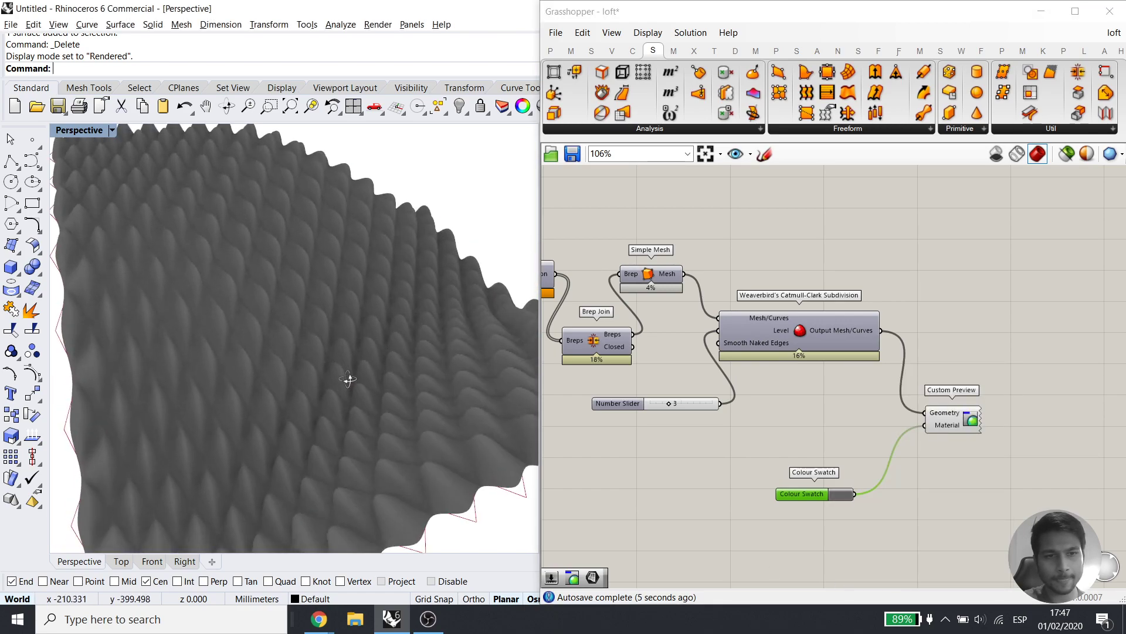
{"action": "scroll", "coordinate": [1015, 403], "scroll_direction": "down", "scroll_amount": 2}
{"action": "scroll", "coordinate": [674, 396], "scroll_direction": "up", "scroll_amount": 4}
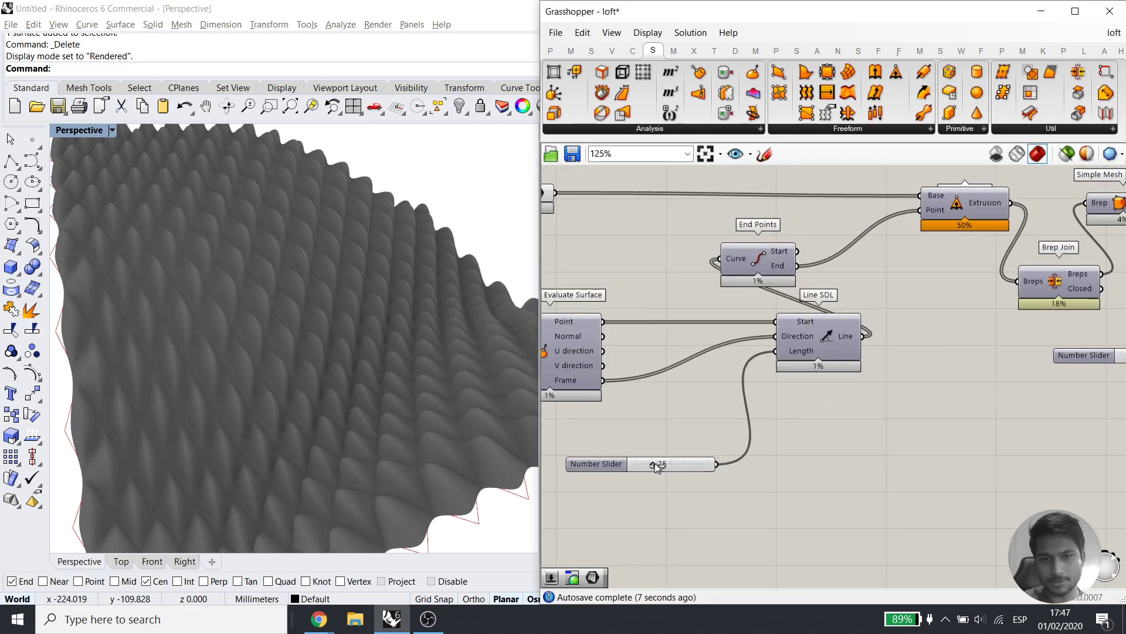
{"action": "left_click_drag", "start_coordinate": [642, 462], "coordinate": [643, 463]}
{"action": "right_click_drag", "start_coordinate": [358, 405], "coordinate": [431, 366]}
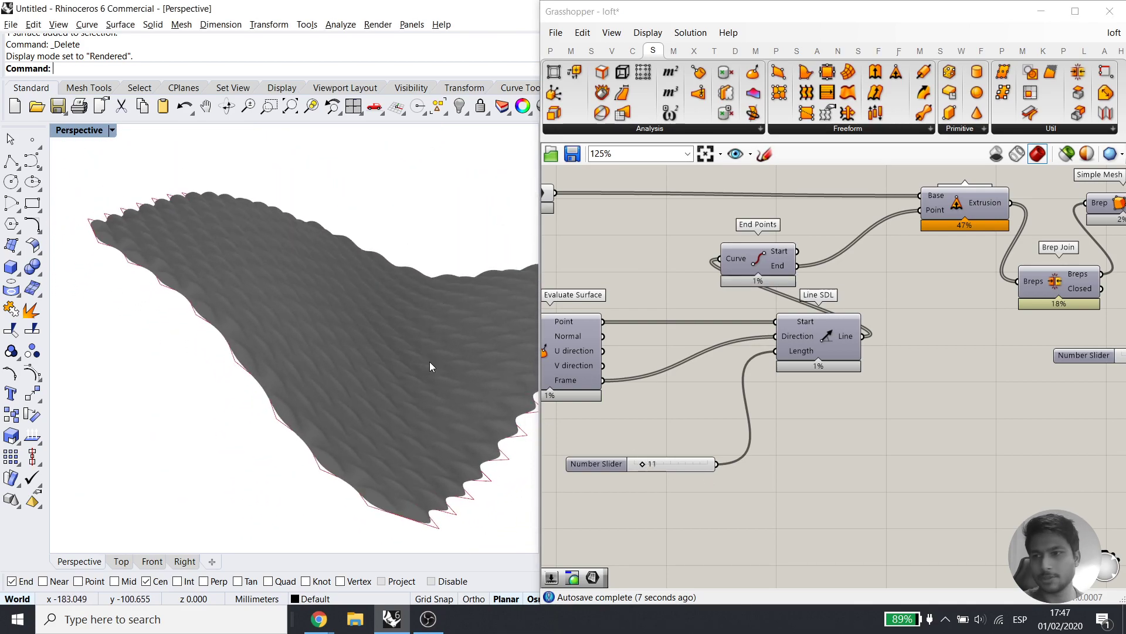
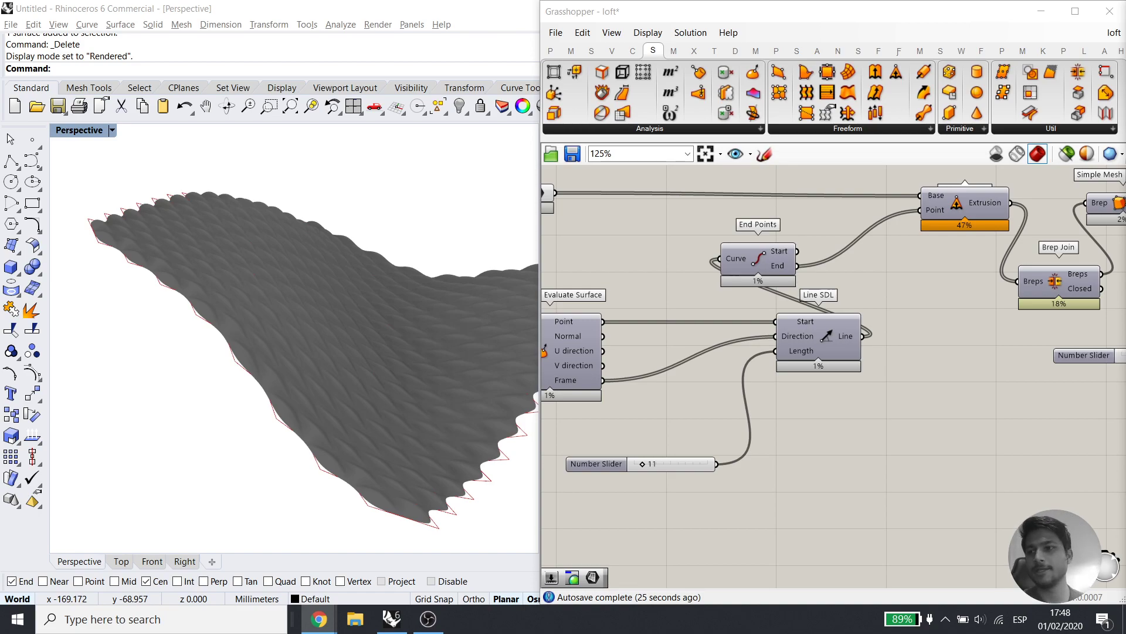
Orbit around the wavy surface, then turn off the Curve component's preview
{"action": "mouse_move", "coordinate": [463, 528]}
{"action": "right_mouse_down"}
{"action": "mouse_move", "coordinate": [268, 372]}
{"action": "mouse_move", "coordinate": [319, 407]}
{"action": "mouse_move", "coordinate": [299, 427]}
{"action": "right_mouse_up"}
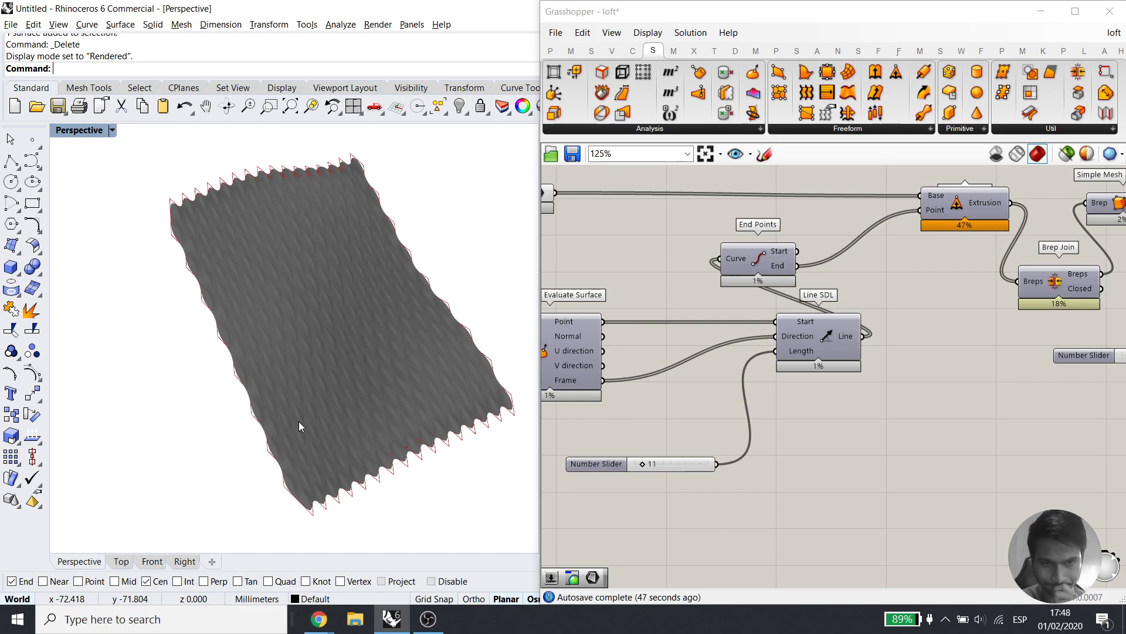
{"action": "mouse_move", "coordinate": [304, 440]}
{"action": "right_mouse_down"}
{"action": "mouse_move", "coordinate": [306, 221]}
{"action": "mouse_move", "coordinate": [361, 385]}
{"action": "right_mouse_up"}
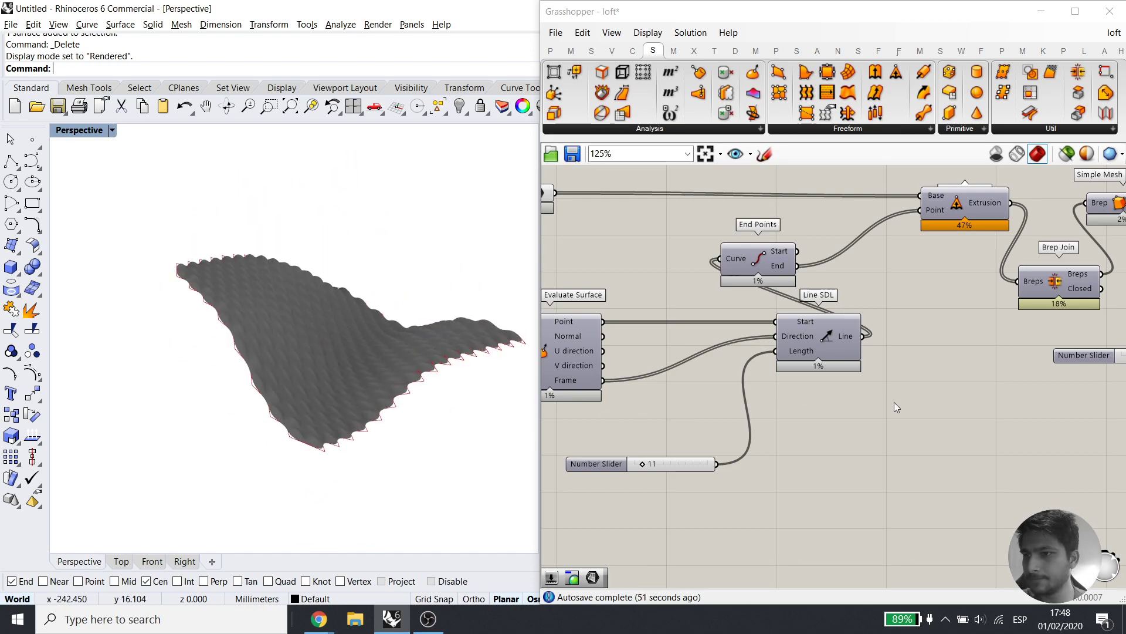
{"action": "scroll", "coordinate": [894, 403], "scroll_direction": "down", "scroll_amount": 3}
{"action": "right_click_drag", "start_coordinate": [743, 397], "coordinate": [875, 397]}
{"action": "left_click", "coordinate": [805, 267]}
{"action": "middle_click", "coordinate": [831, 255]}
{"action": "left_click", "coordinate": [872, 216]}
{"action": "left_click", "coordinate": [893, 312]}
{"action": "right_click_drag", "start_coordinate": [893, 315], "coordinate": [818, 322]}
Orbit in close to the smoothed surface and pan to the Simple Mesh and subdivision components
{"action": "right_click_drag", "start_coordinate": [194, 335], "coordinate": [184, 422]}
{"action": "scroll", "coordinate": [375, 331], "scroll_direction": "up", "scroll_amount": 5}
{"action": "right_click_drag", "start_coordinate": [435, 425], "coordinate": [480, 377]}
{"action": "right_click_drag", "start_coordinate": [1061, 419], "coordinate": [867, 407]}
{"action": "right_click_drag", "start_coordinate": [1032, 369], "coordinate": [944, 453]}
Place Weaverbird's Mesh Thicken via 'thic' and wire Simple Mesh into it
{"action": "scroll", "coordinate": [895, 388], "scroll_direction": "up", "scroll_amount": 3}
{"action": "double_click", "coordinate": [889, 271]}
{"action": "type", "text": "thic"}
{"action": "left_click", "coordinate": [890, 240]}
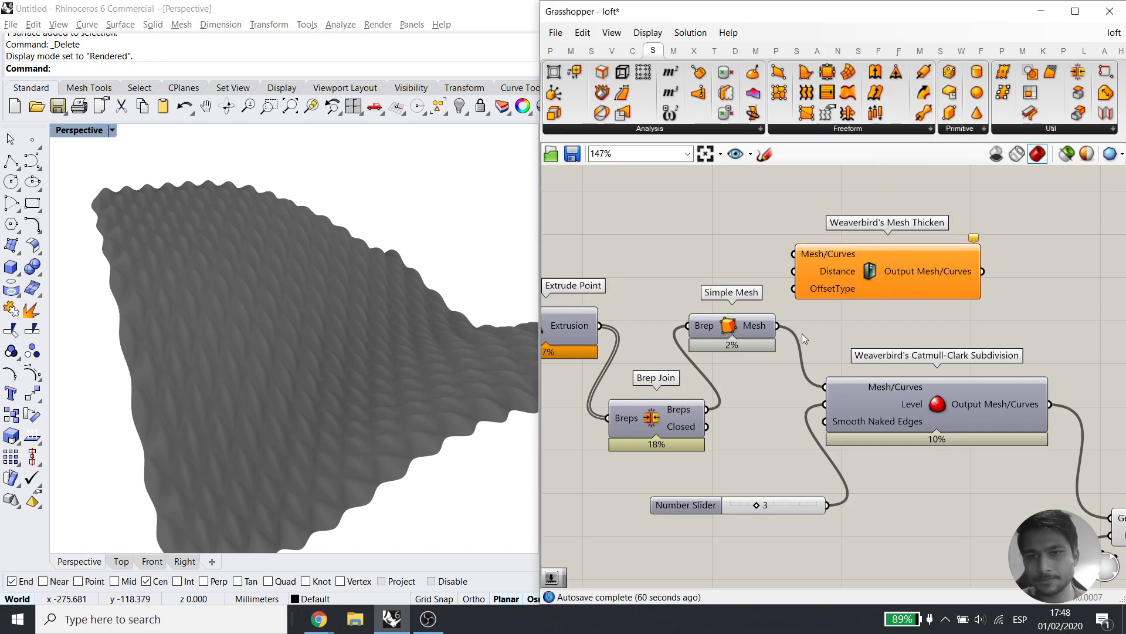
{"action": "left_click_drag", "start_coordinate": [778, 326], "coordinate": [793, 254]}
{"action": "left_click_drag", "start_coordinate": [876, 268], "coordinate": [915, 221]}
Add a 2.5 number slider and wire it into Mesh Thicken's Distance
{"action": "double_click", "coordinate": [651, 221]}
{"action": "type", "text": "2.5"}
{"action": "key", "text": "Return"}
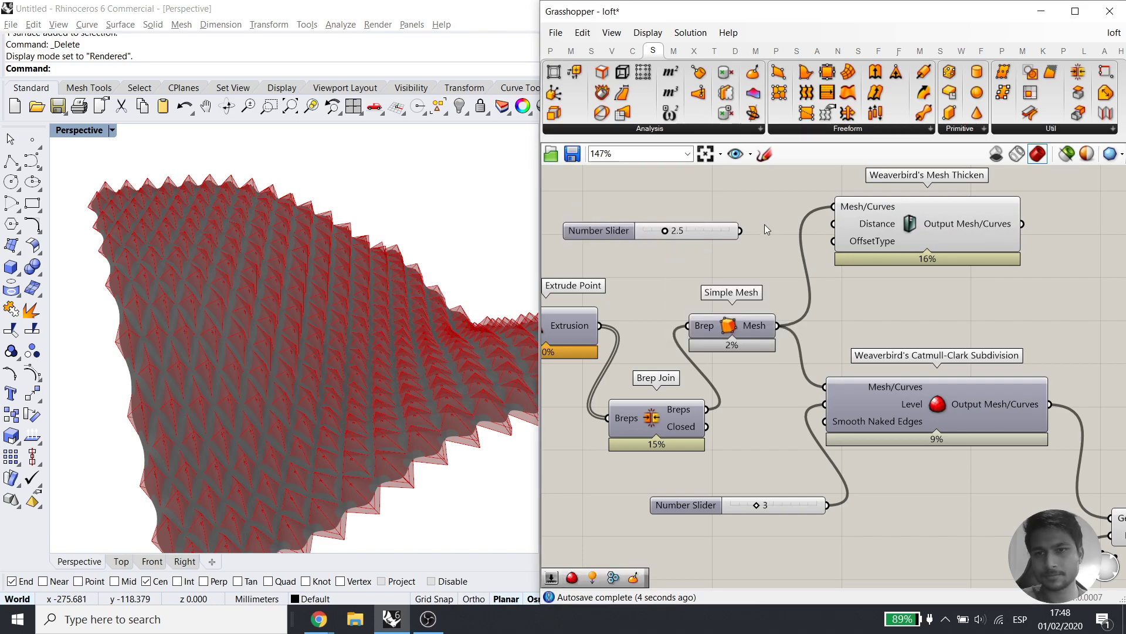
{"action": "left_click_drag", "start_coordinate": [833, 223], "coordinate": [740, 230]}
Feed Mesh Thicken's output into Catmull-Clark and turn off Mesh Thicken's preview
{"action": "left_click_drag", "start_coordinate": [1022, 223], "coordinate": [843, 387]}
{"action": "middle_click", "coordinate": [857, 203]}
{"action": "scroll", "coordinate": [857, 202], "scroll_direction": "up", "scroll_amount": 1}
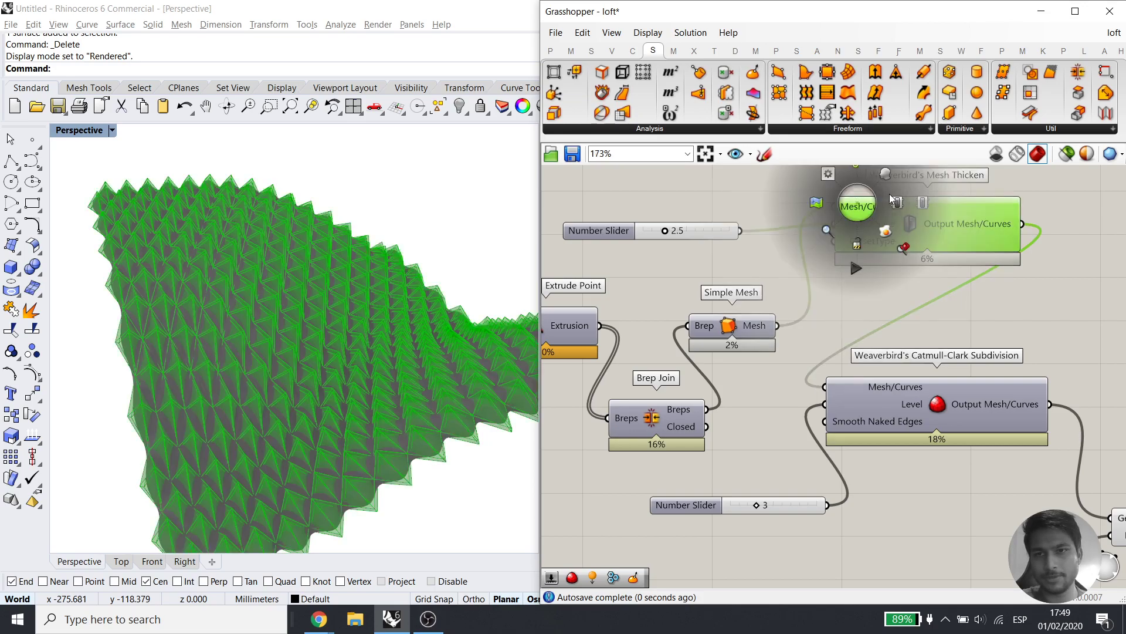
{"action": "left_click", "coordinate": [885, 174]}
{"action": "right_click_drag", "start_coordinate": [1038, 247], "coordinate": [955, 420]}
{"action": "left_click", "coordinate": [930, 317]}
Rearrange the canvas, shifting Catmull-Clark, its slider and Custom Preview right and Mesh Thicken down
{"action": "scroll", "coordinate": [931, 316], "scroll_direction": "down", "scroll_amount": 1}
{"action": "scroll", "coordinate": [931, 320], "scroll_direction": "down", "scroll_amount": 1}
{"action": "left_click_drag", "start_coordinate": [992, 516], "coordinate": [811, 379]}
{"action": "left_click_drag", "start_coordinate": [894, 393], "coordinate": [1060, 393]}
{"action": "left_click", "coordinate": [856, 313]}
{"action": "left_click_drag", "start_coordinate": [857, 290], "coordinate": [824, 351]}
Turn on mesh edge display in the preview
{"action": "left_click", "coordinate": [734, 336]}
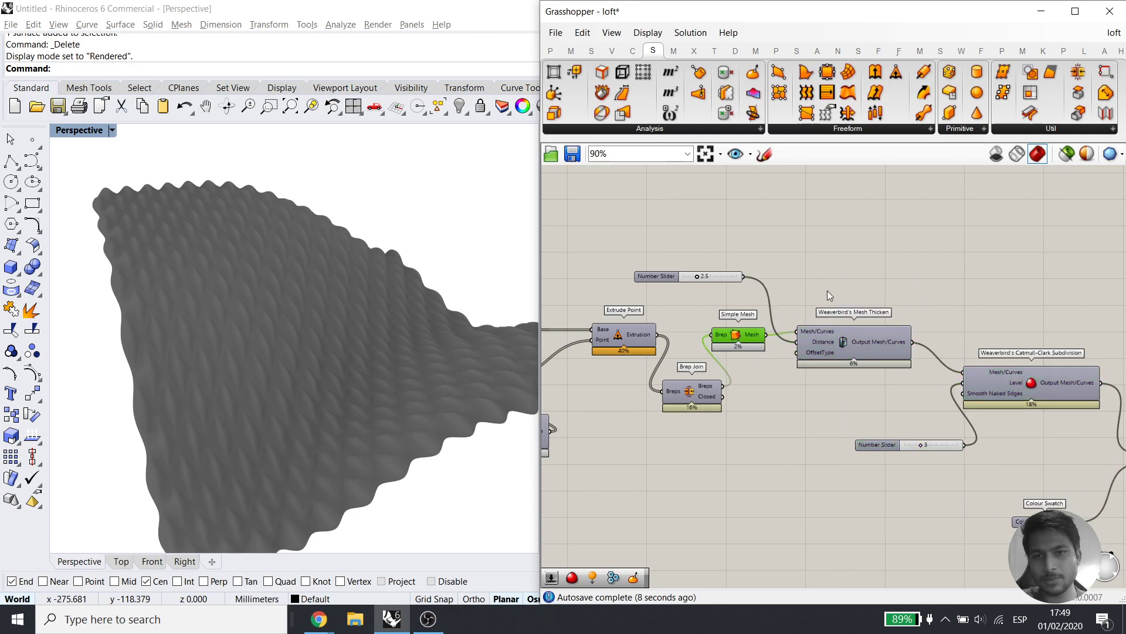
{"action": "left_click", "coordinate": [1065, 156]}
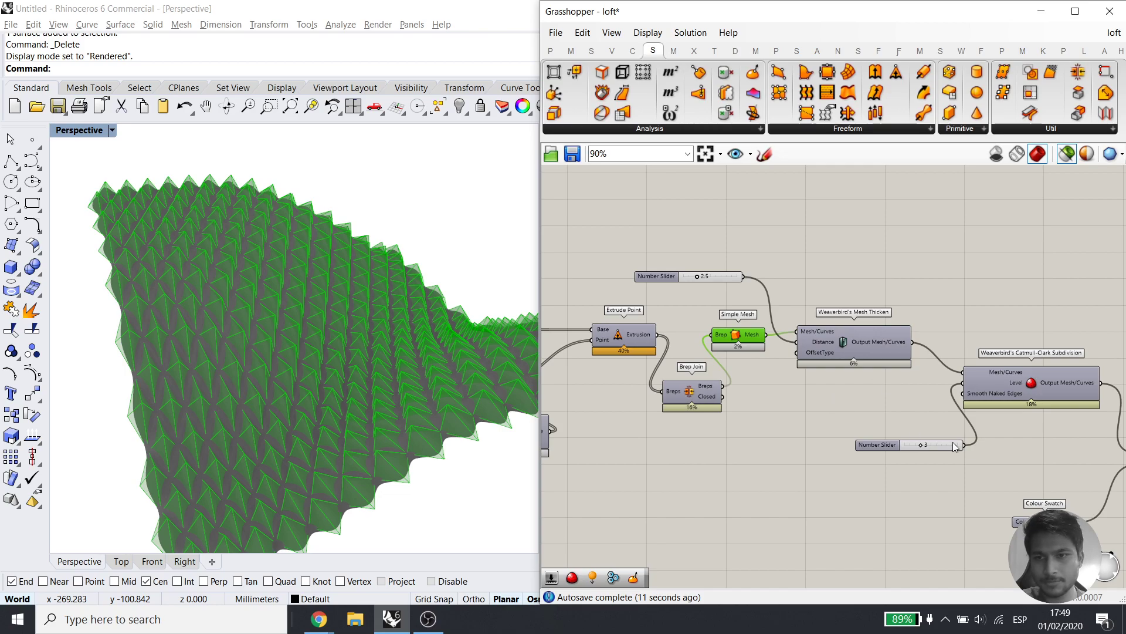
{"action": "right_click_drag", "start_coordinate": [1125, 446], "coordinate": [1012, 411]}
{"action": "left_click", "coordinate": [1040, 425]}
Select the Custom Preview component and open the Perspective viewport's display options
{"action": "right_click_drag", "start_coordinate": [1031, 448], "coordinate": [902, 441]}
{"action": "left_click", "coordinate": [903, 442]}
{"action": "left_click_drag", "start_coordinate": [959, 370], "coordinate": [889, 447]}
{"action": "left_click", "coordinate": [928, 458]}
{"action": "left_click", "coordinate": [931, 478]}
{"action": "left_click", "coordinate": [918, 421]}
{"action": "left_click", "coordinate": [111, 130]}
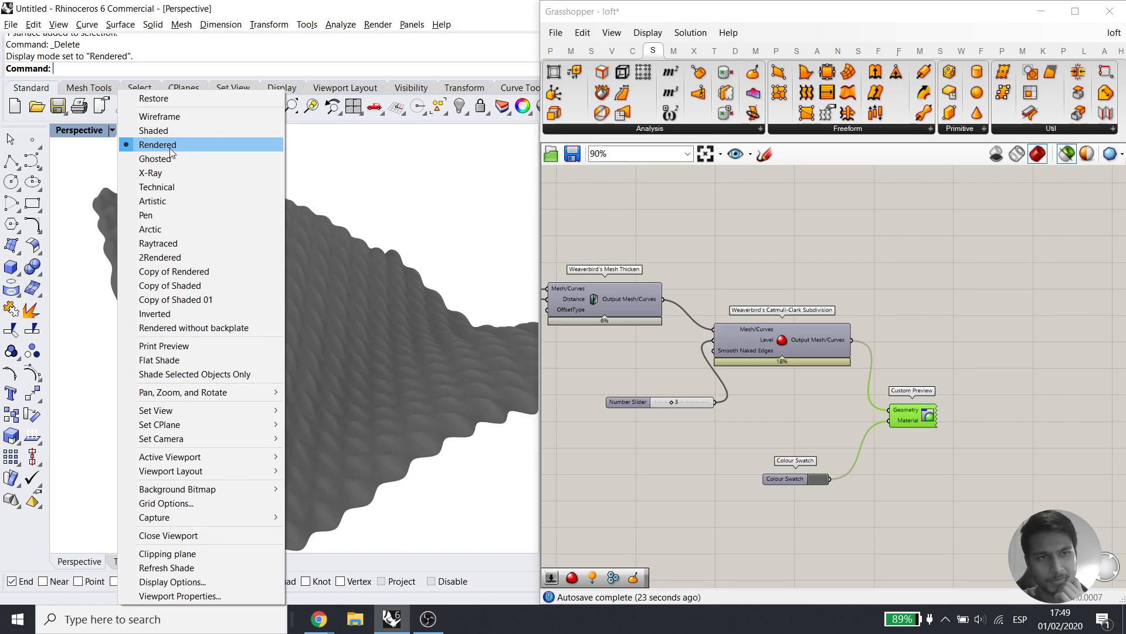
Close the display options and disable Custom Preview and the Colour Swatch together
{"action": "left_click", "coordinate": [523, 219]}
{"action": "left_click", "coordinate": [917, 455]}
{"action": "left_click_drag", "start_coordinate": [969, 392], "coordinate": [833, 496]}
{"action": "middle_click", "coordinate": [927, 434]}
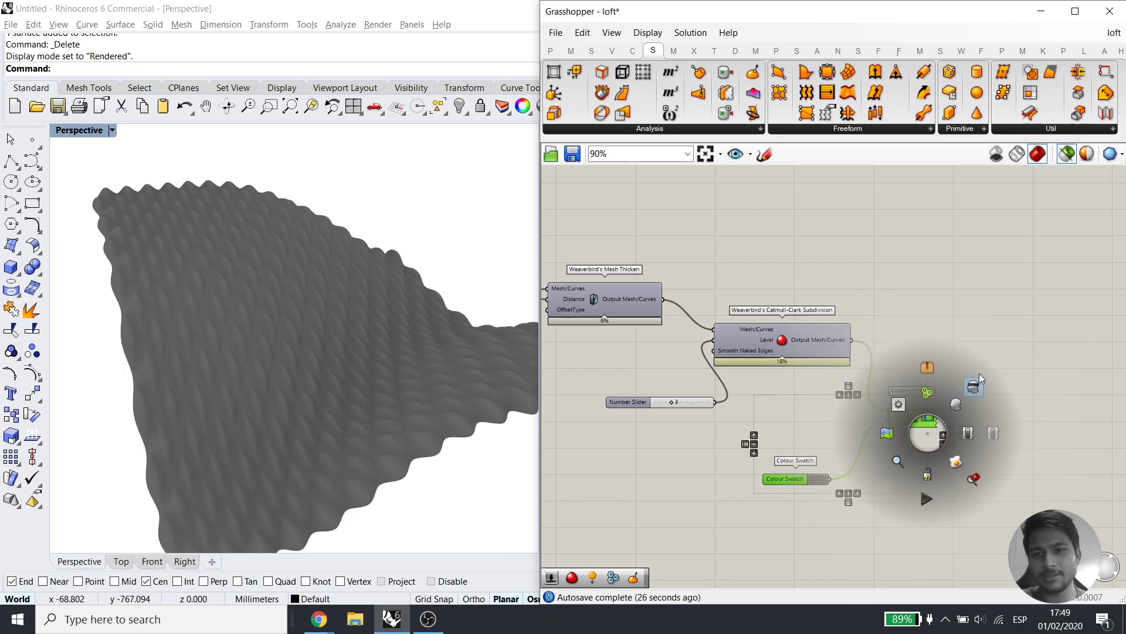
{"action": "right_click_drag", "start_coordinate": [403, 380], "coordinate": [270, 329]}
{"action": "left_click_drag", "start_coordinate": [1039, 404], "coordinate": [824, 520]}
{"action": "middle_click", "coordinate": [933, 441]}
{"action": "left_click", "coordinate": [995, 443]}
{"action": "left_click", "coordinate": [1020, 420]}
Preview in turn the thickened mesh, the plain Surface and the Diamond Panels
{"action": "right_click_drag", "start_coordinate": [846, 401], "coordinate": [979, 420]}
{"action": "right_click_drag", "start_coordinate": [756, 367], "coordinate": [875, 381]}
{"action": "left_click", "coordinate": [878, 330]}
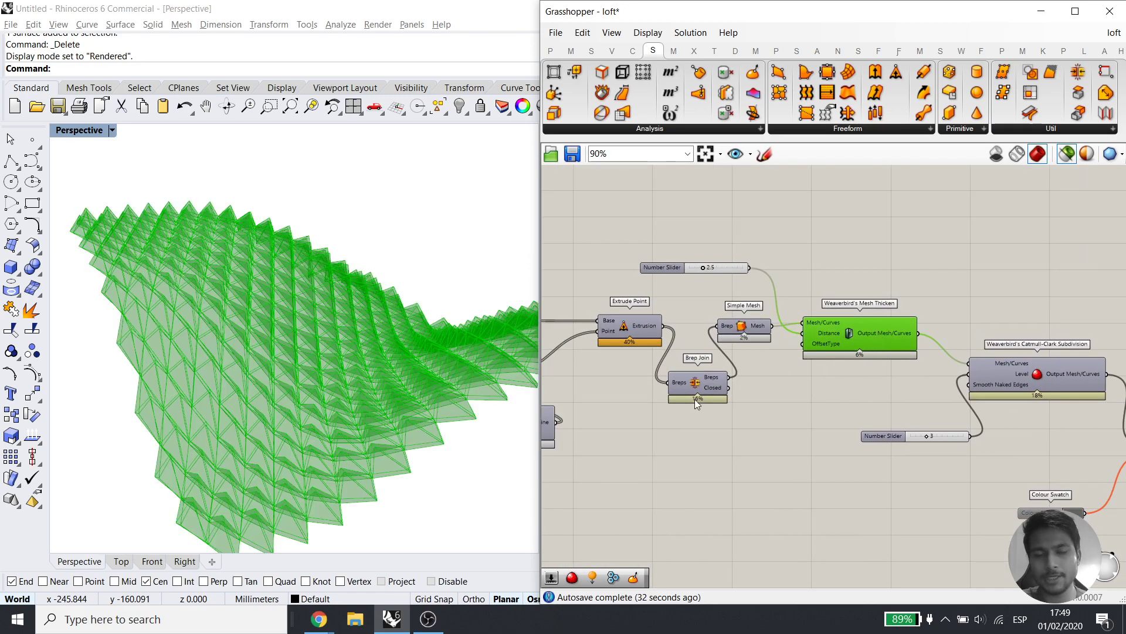
{"action": "right_click_drag", "start_coordinate": [617, 322], "coordinate": [913, 302]}
{"action": "right_click_drag", "start_coordinate": [598, 381], "coordinate": [882, 330]}
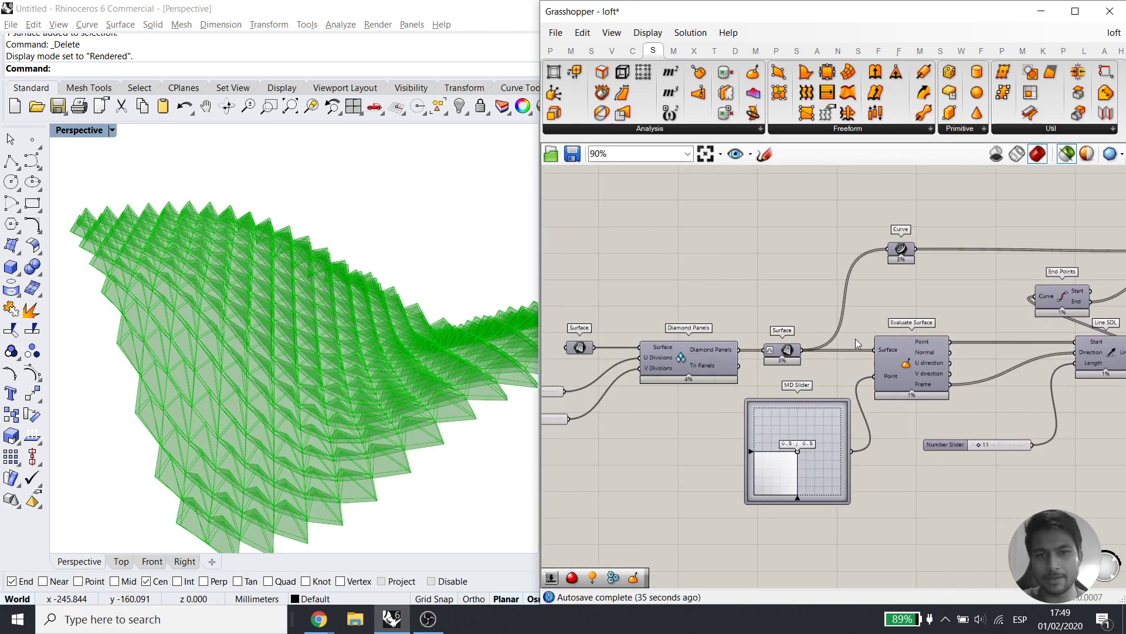
{"action": "right_click_drag", "start_coordinate": [726, 386], "coordinate": [818, 370]}
{"action": "left_click", "coordinate": [667, 333]}
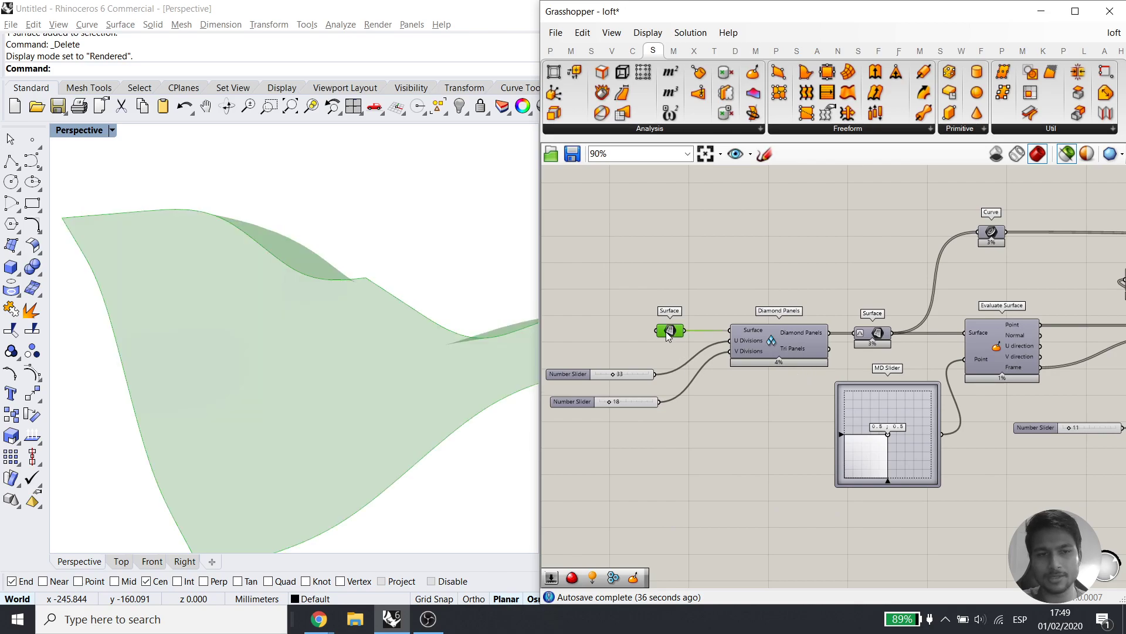
{"action": "left_click", "coordinate": [783, 337]}
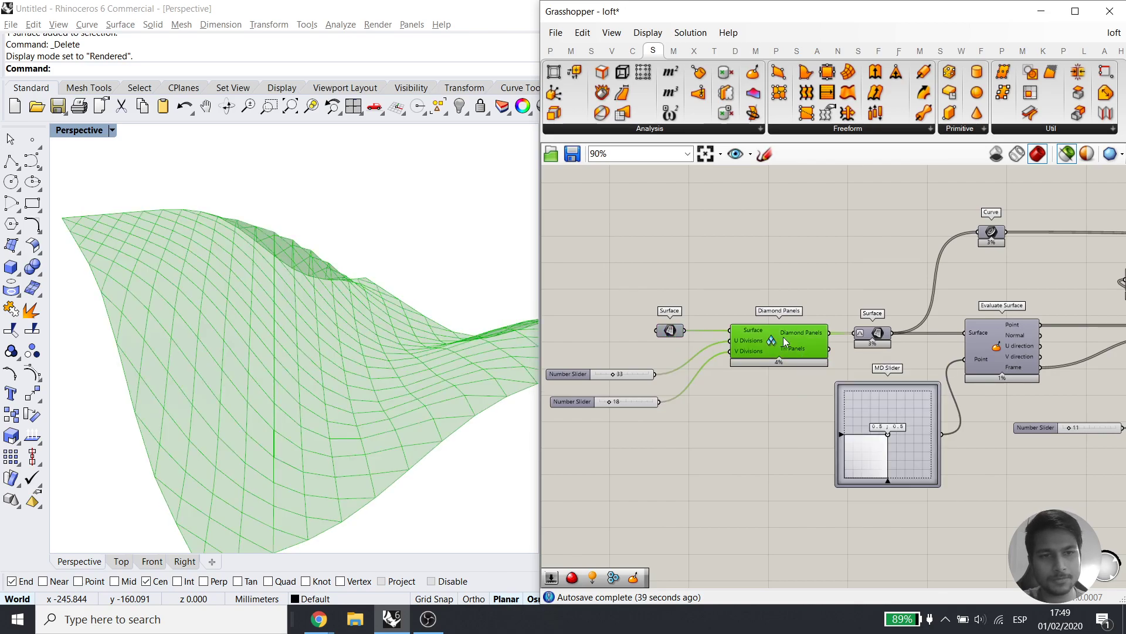
{"action": "right_click_drag", "start_coordinate": [374, 394], "coordinate": [234, 365]}
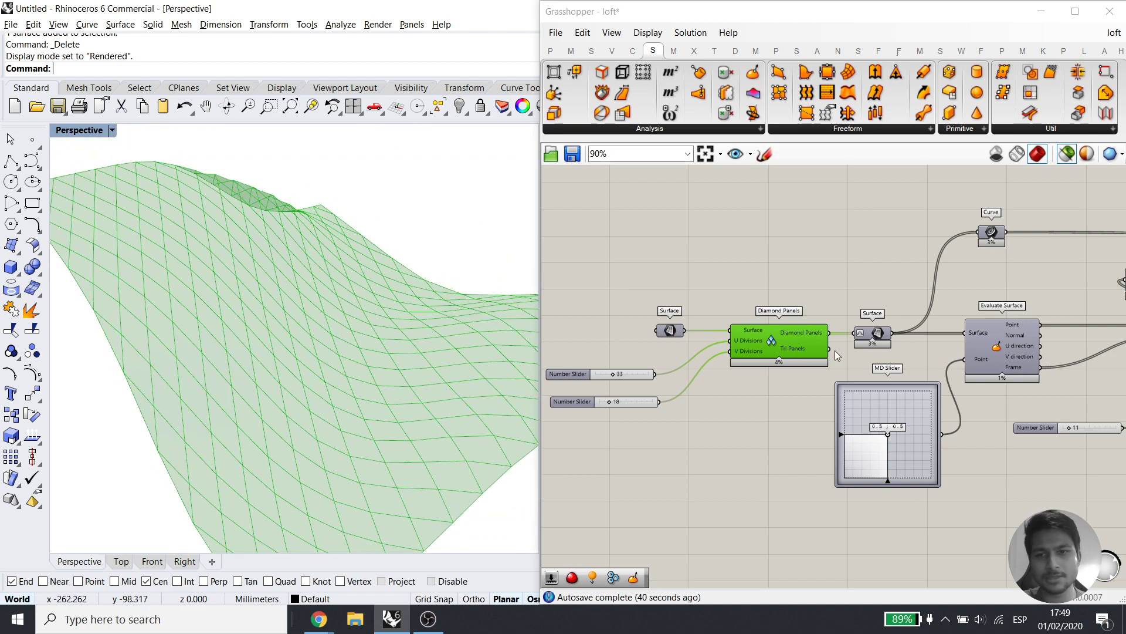
Preview the panel surface with its Evaluate Surface points, then the Curve's 272 panel outlines
{"action": "left_click", "coordinate": [874, 333]}
{"action": "right_click_drag", "start_coordinate": [890, 345], "coordinate": [787, 336]}
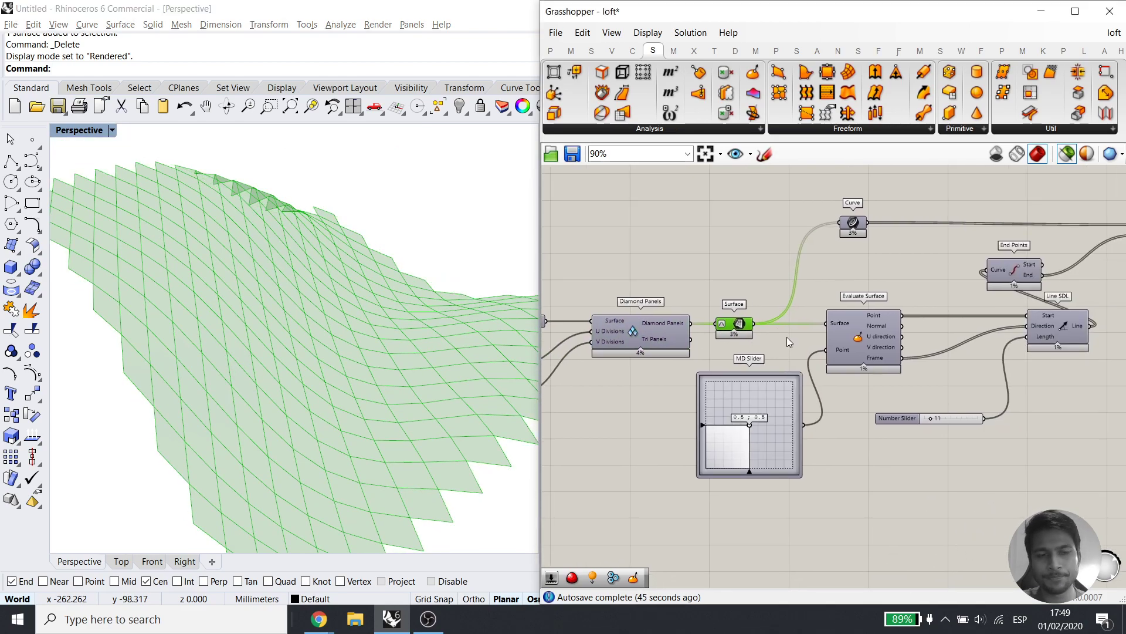
{"action": "left_click", "coordinate": [857, 344], "text": "shift"}
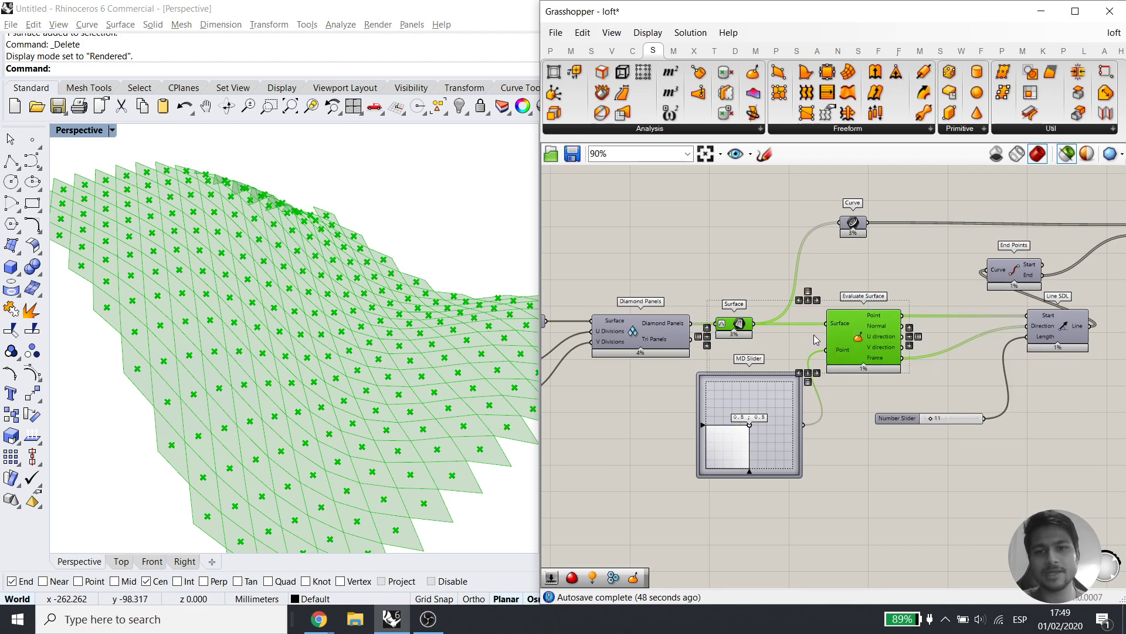
{"action": "scroll", "coordinate": [723, 324], "scroll_direction": "up", "scroll_amount": 3}
{"action": "scroll", "coordinate": [719, 325], "scroll_direction": "down", "scroll_amount": 2}
{"action": "right_click_drag", "start_coordinate": [795, 348], "coordinate": [733, 401]}
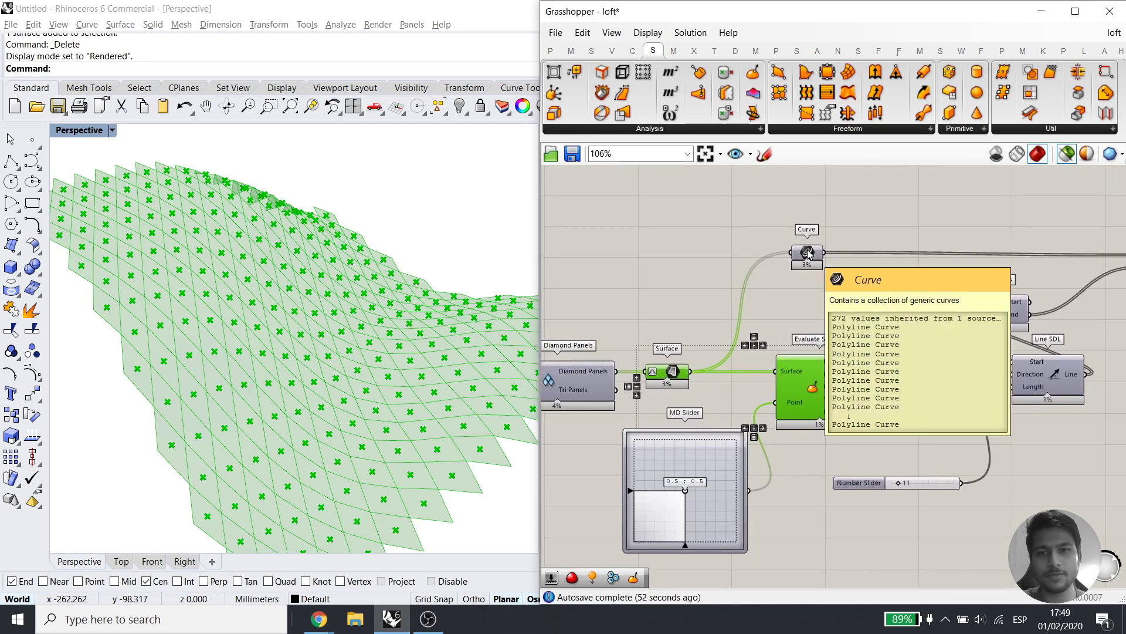
{"action": "left_click", "coordinate": [687, 347]}
{"action": "left_click", "coordinate": [674, 371]}
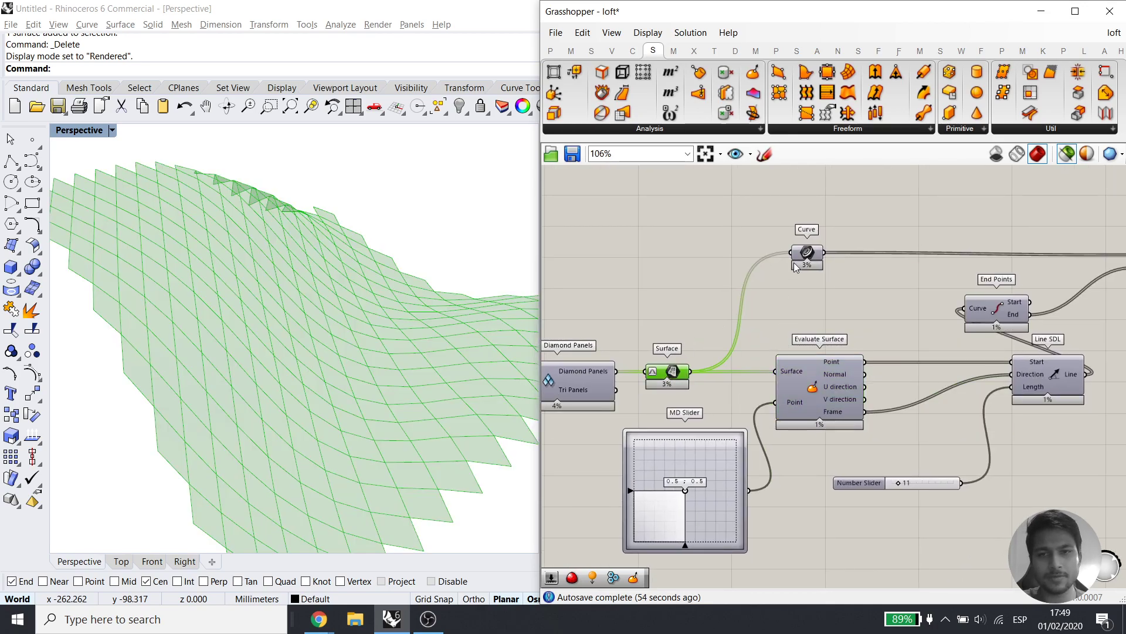
{"action": "left_click", "coordinate": [810, 254]}
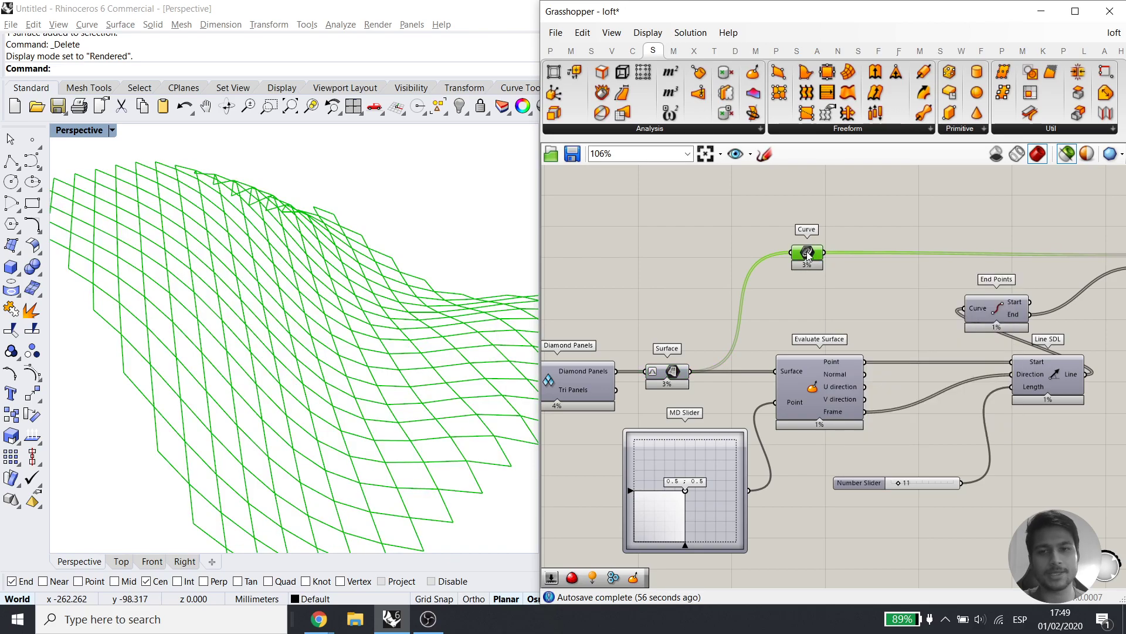
{"action": "right_click_drag", "start_coordinate": [890, 361], "coordinate": [786, 325]}
{"action": "left_click", "coordinate": [735, 354]}
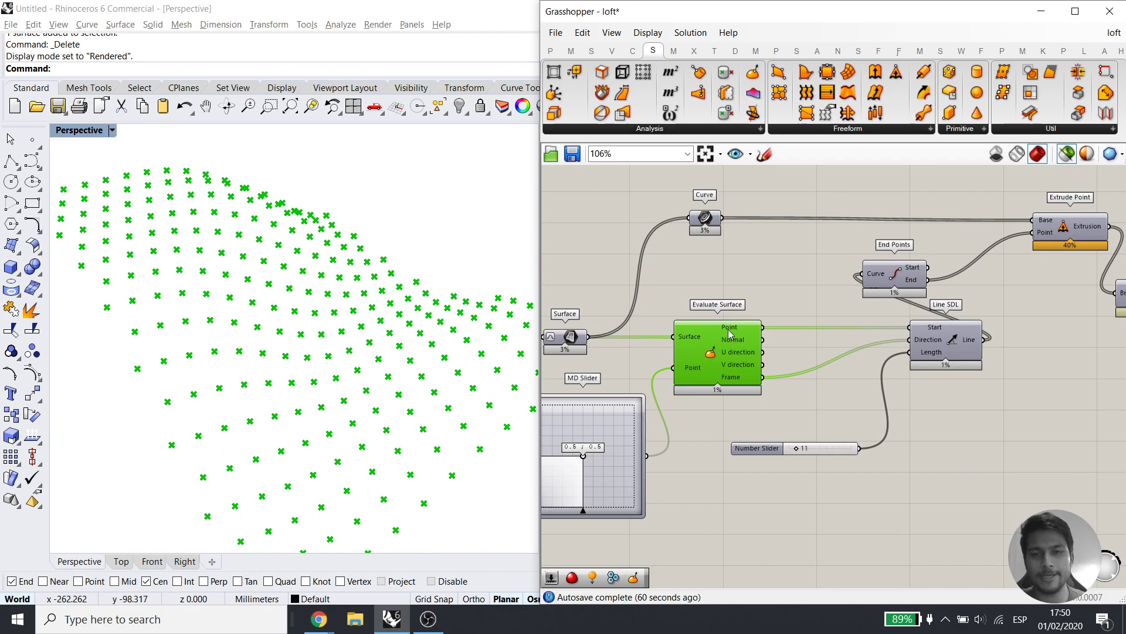
{"action": "left_click", "coordinate": [567, 340]}
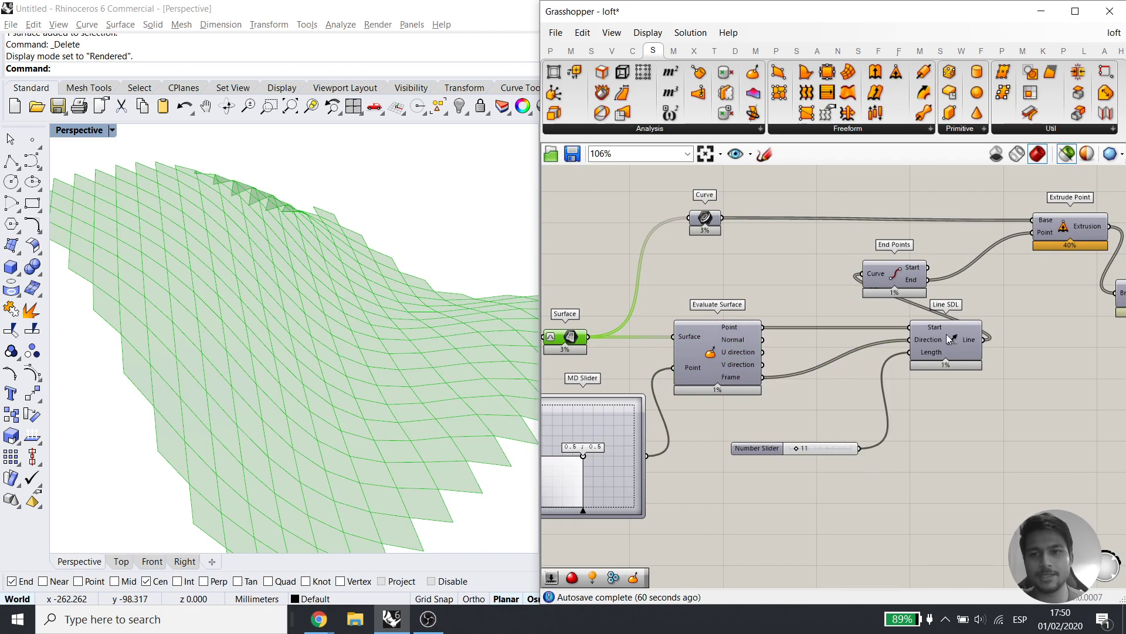
{"action": "left_click", "coordinate": [710, 355], "text": "shift"}
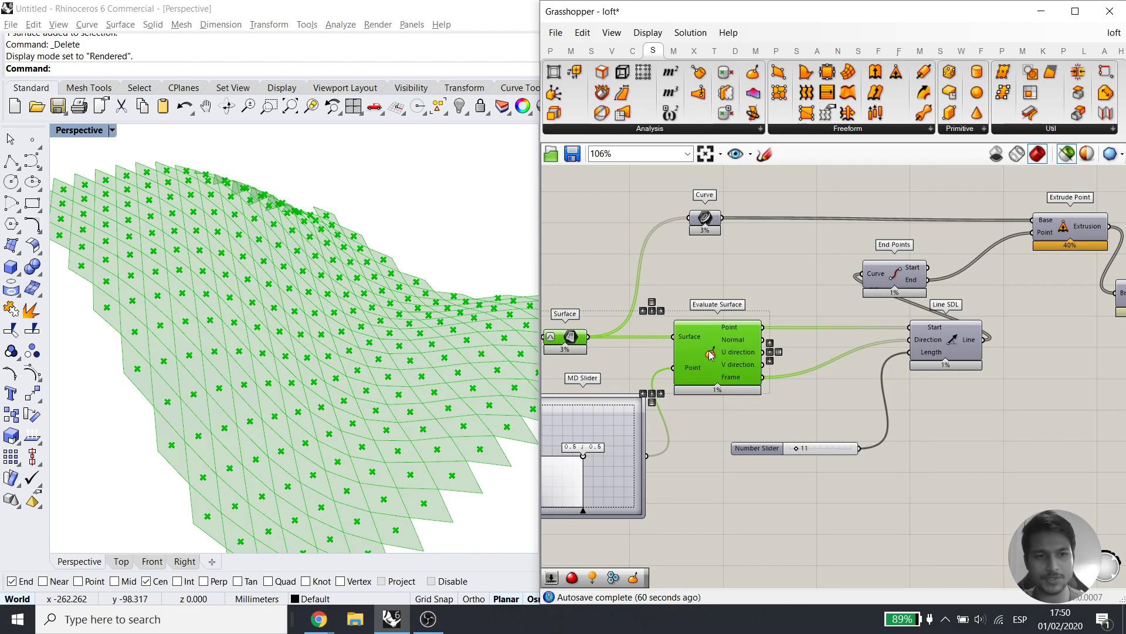
{"action": "left_click", "coordinate": [958, 343], "text": "shift"}
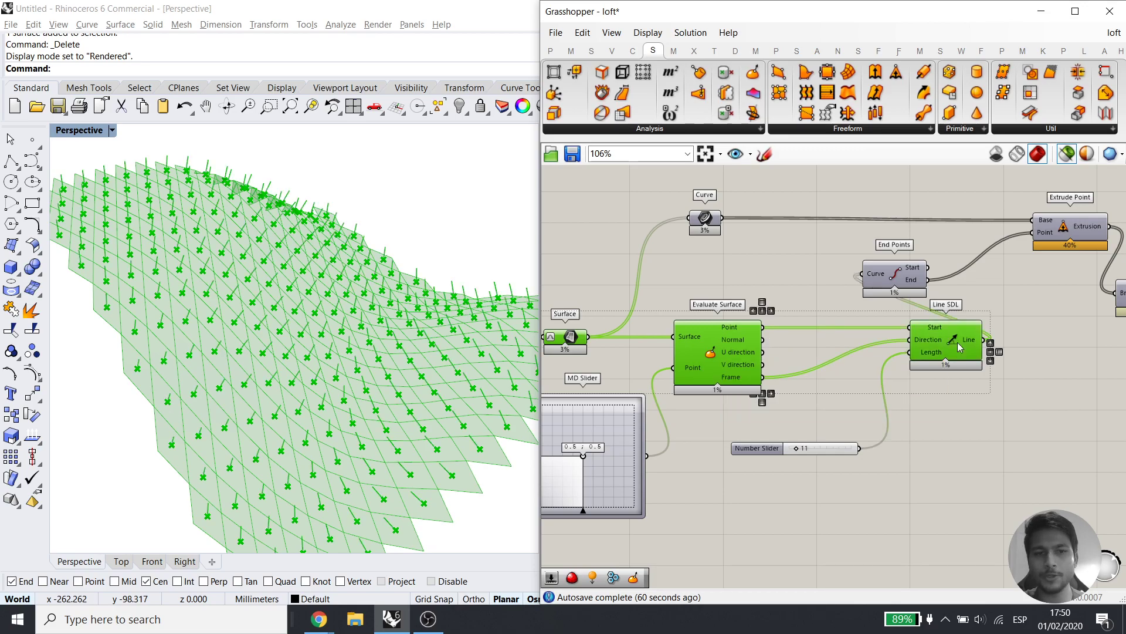
{"action": "right_click_drag", "start_coordinate": [287, 461], "coordinate": [309, 427]}
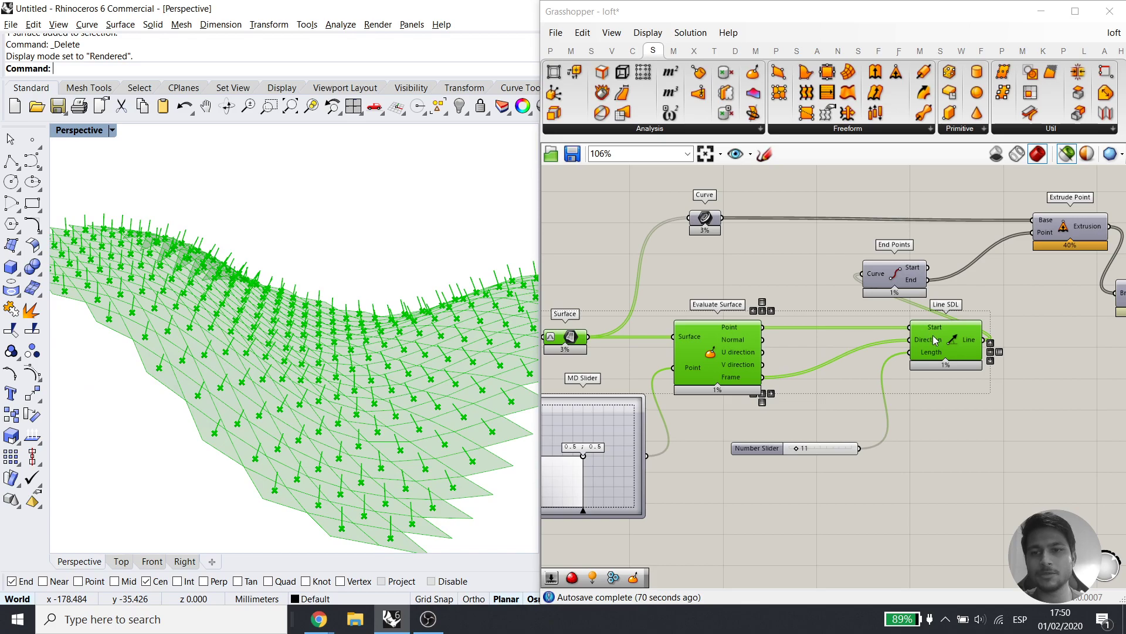
{"action": "right_click_drag", "start_coordinate": [985, 324], "coordinate": [900, 370]}
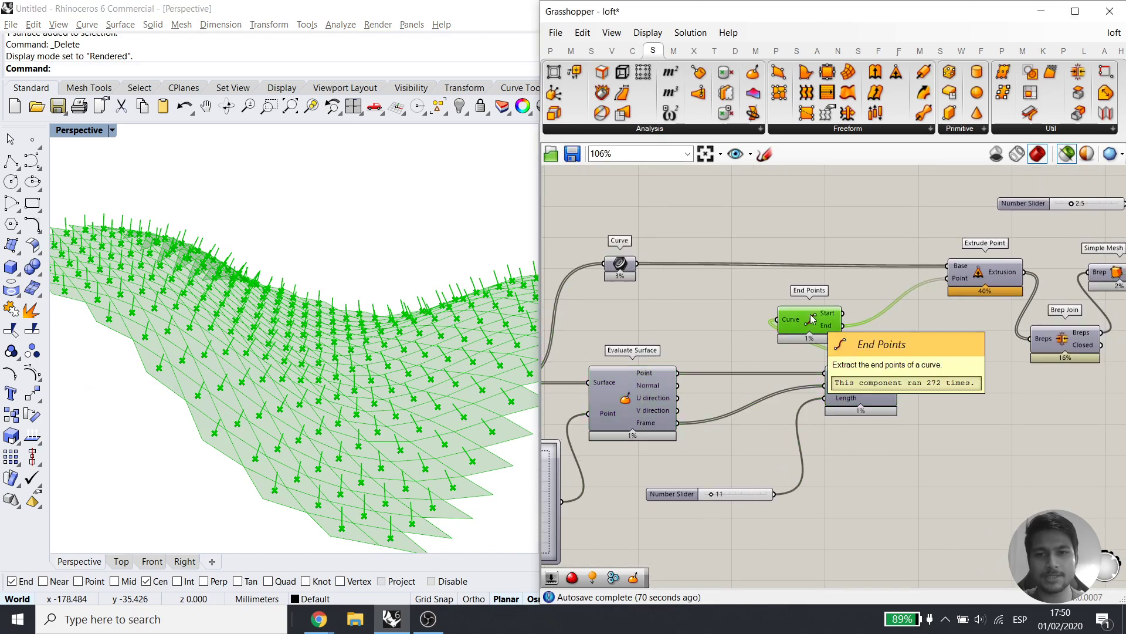
{"action": "left_click", "coordinate": [811, 319]}
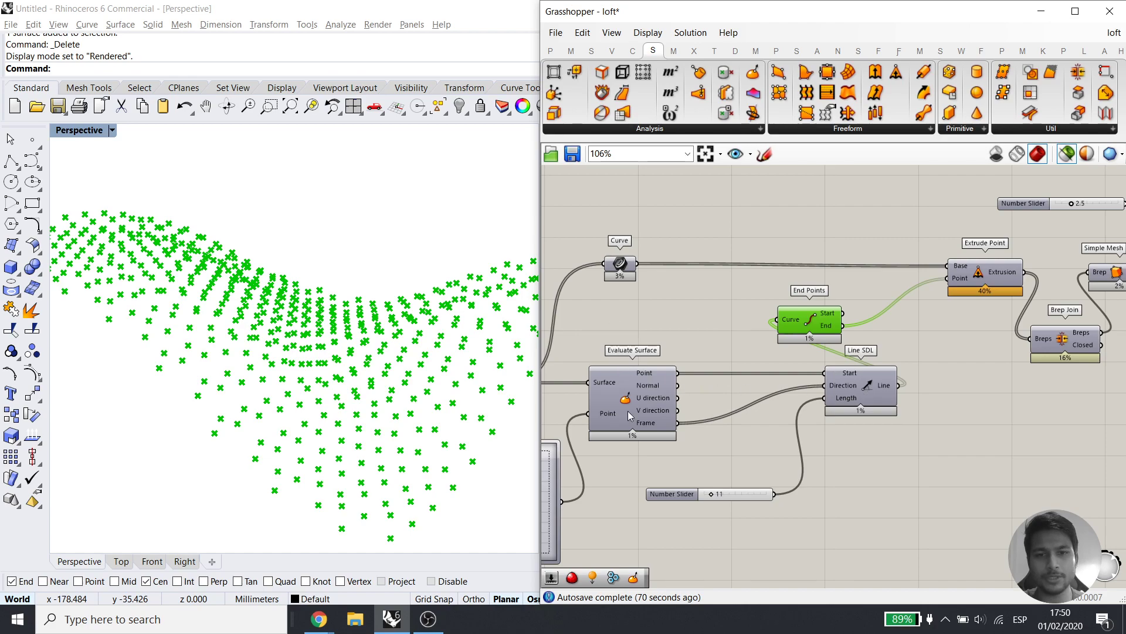
{"action": "left_click", "coordinate": [628, 410]}
{"action": "left_click", "coordinate": [619, 337]}
{"action": "left_click", "coordinate": [877, 386]}
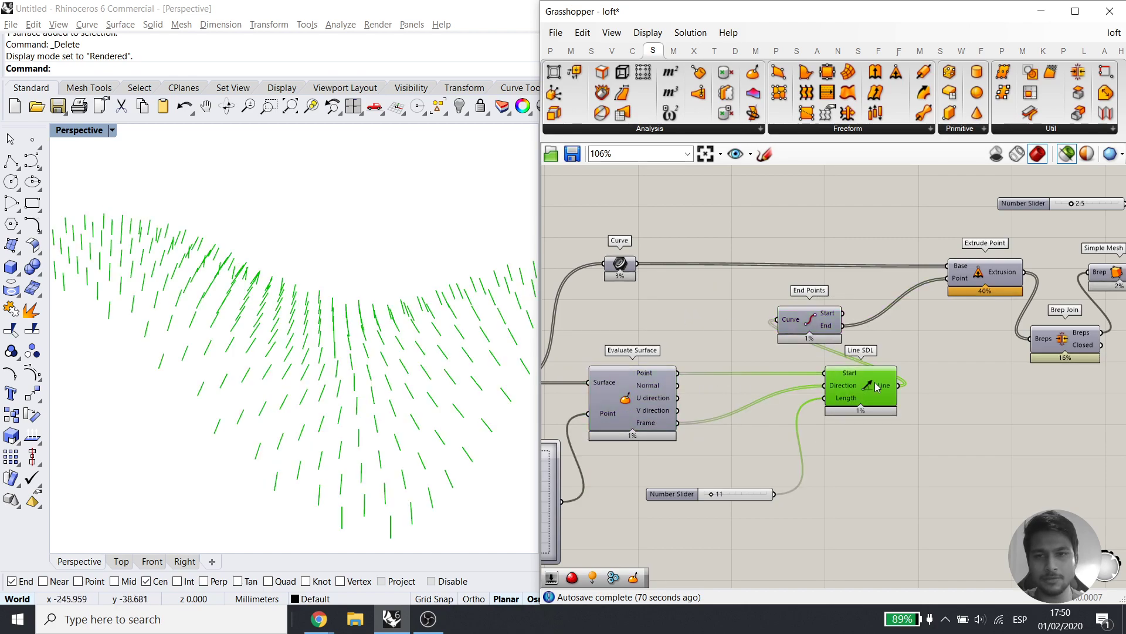
{"action": "left_click", "coordinate": [811, 324], "text": "shift"}
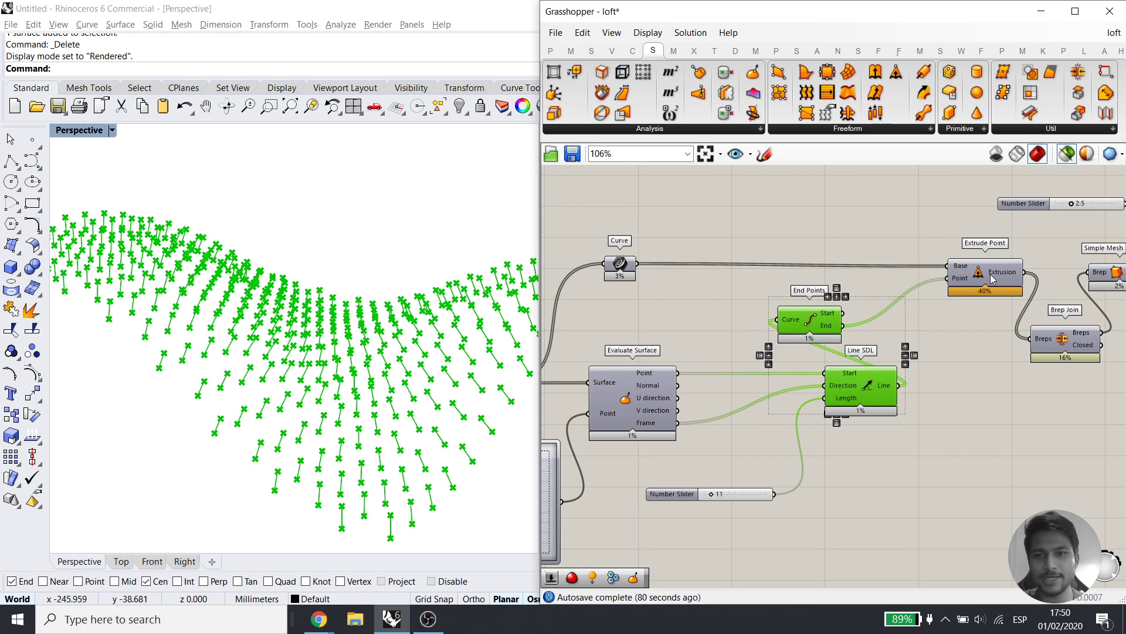
{"action": "left_click", "coordinate": [619, 265]}
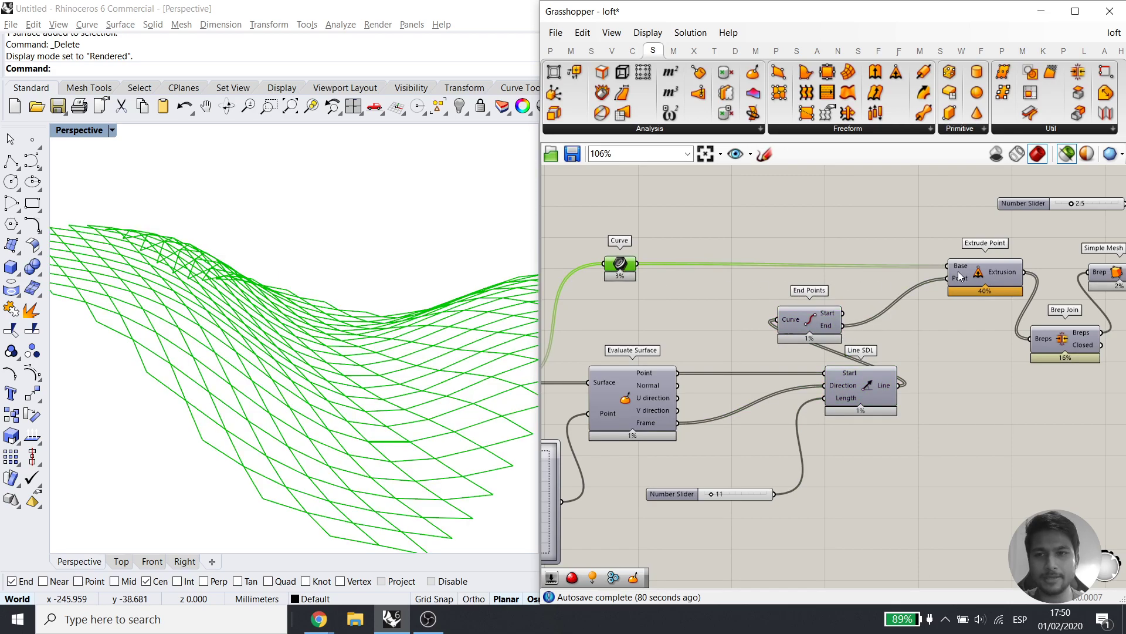
{"action": "left_click", "coordinate": [988, 275]}
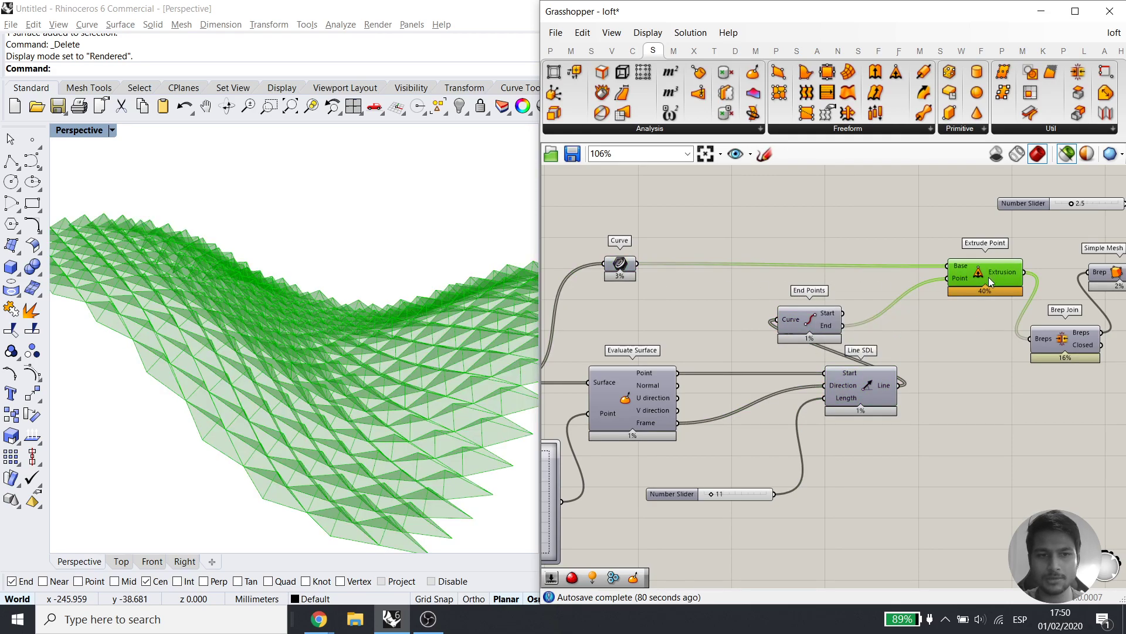
{"action": "right_click_drag", "start_coordinate": [319, 399], "coordinate": [323, 431]}
{"action": "right_click_drag", "start_coordinate": [838, 334], "coordinate": [642, 324]}
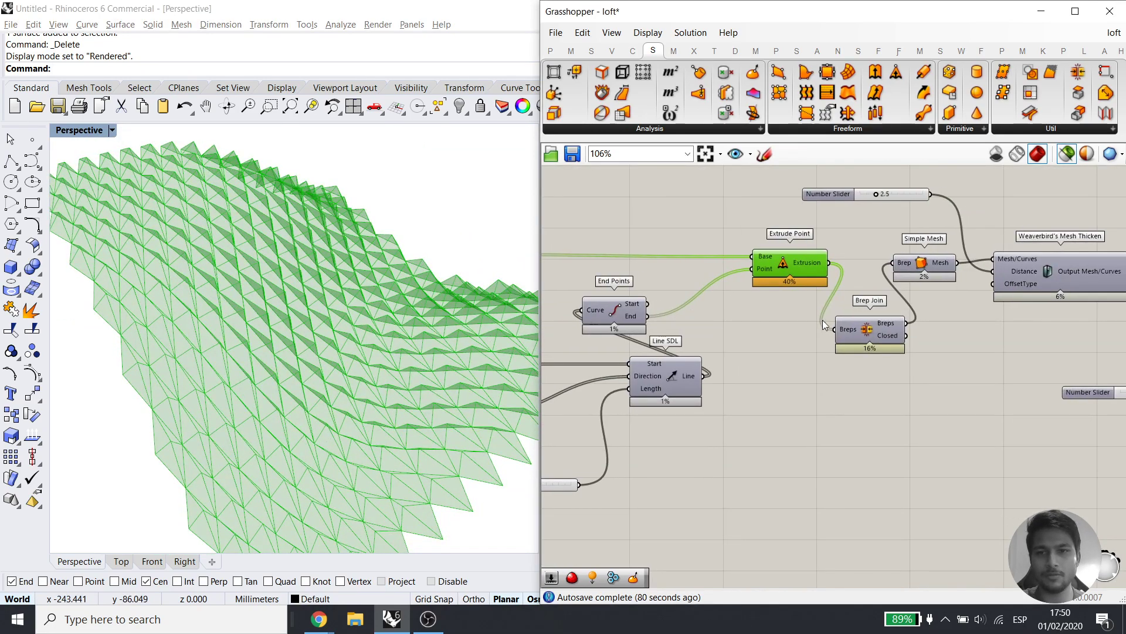
{"action": "left_click", "coordinate": [887, 327]}
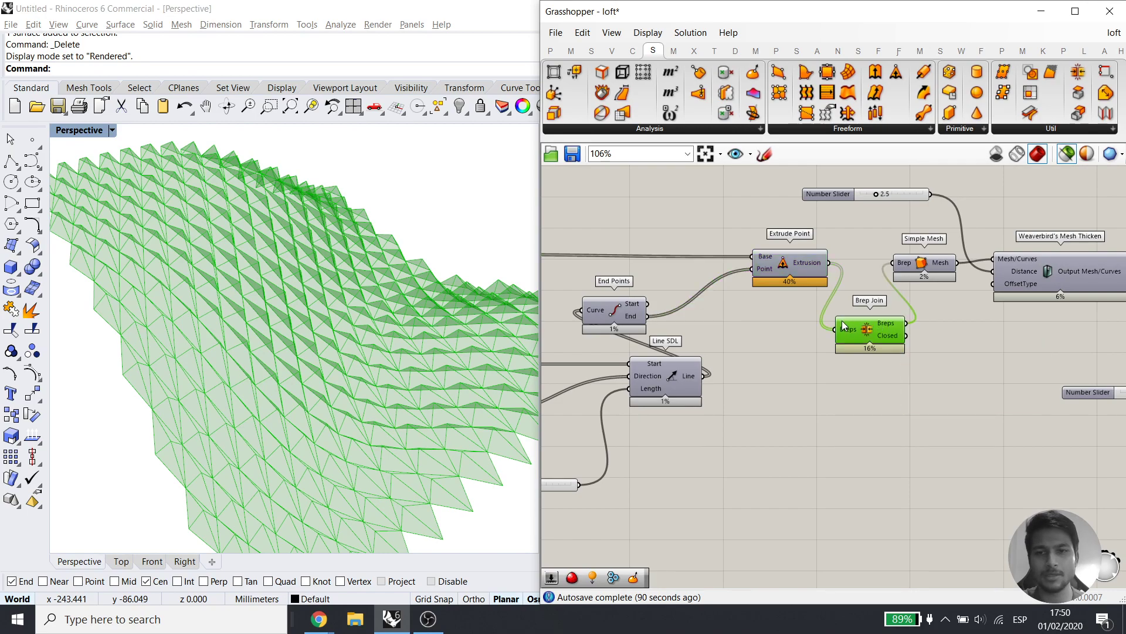
{"action": "scroll", "coordinate": [887, 327], "scroll_direction": "up", "scroll_amount": 3}
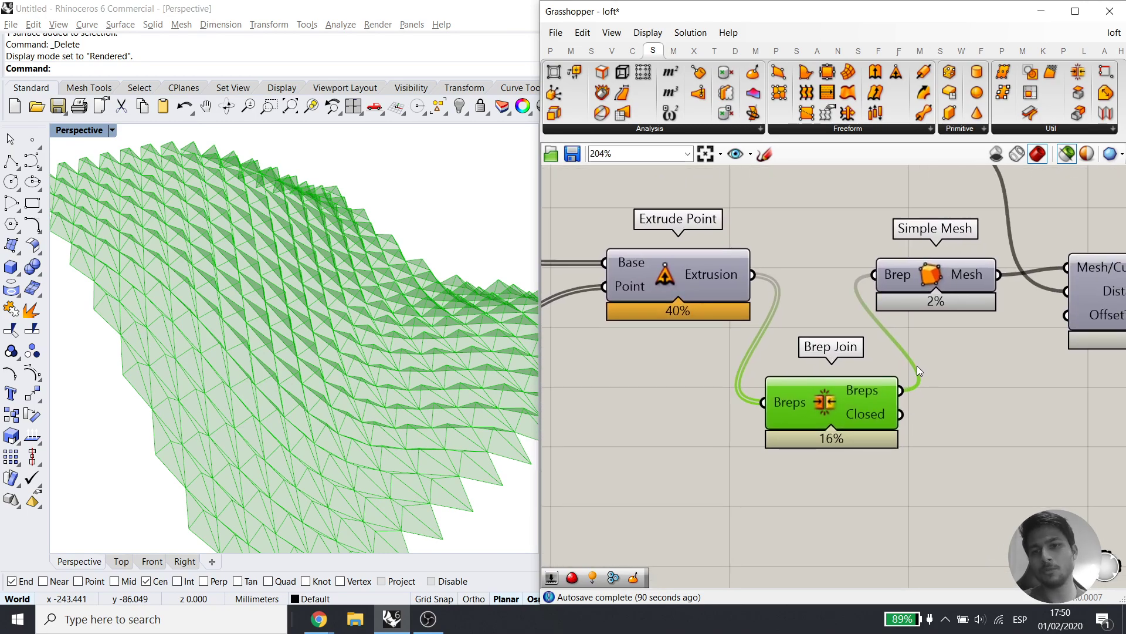
{"action": "scroll", "coordinate": [903, 367], "scroll_direction": "down", "scroll_amount": 1}
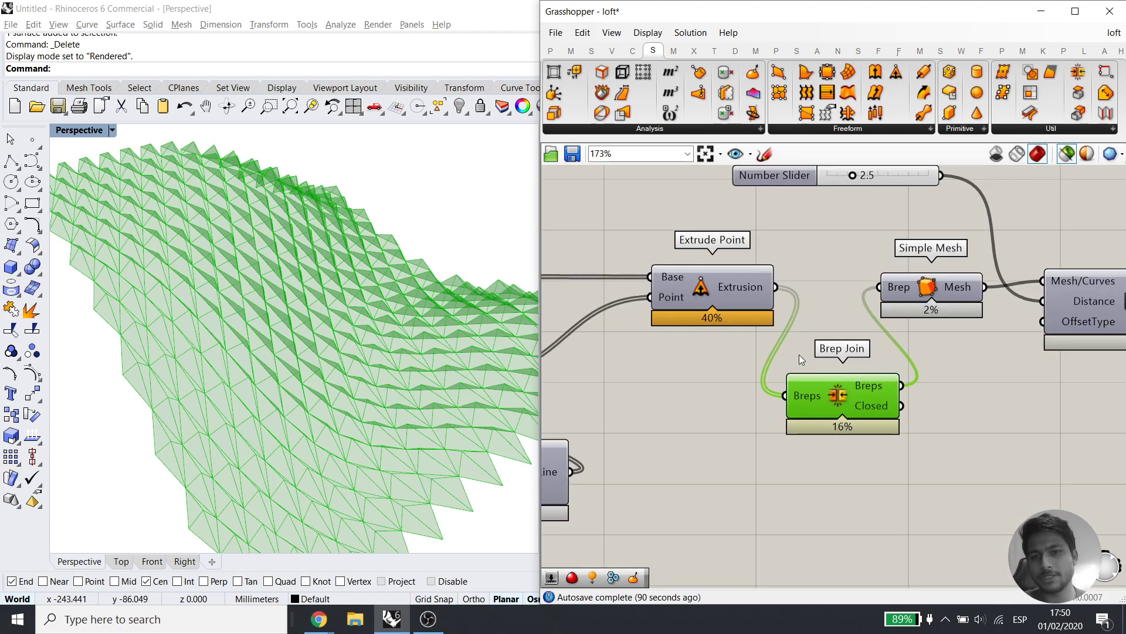
{"action": "left_click", "coordinate": [721, 306]}
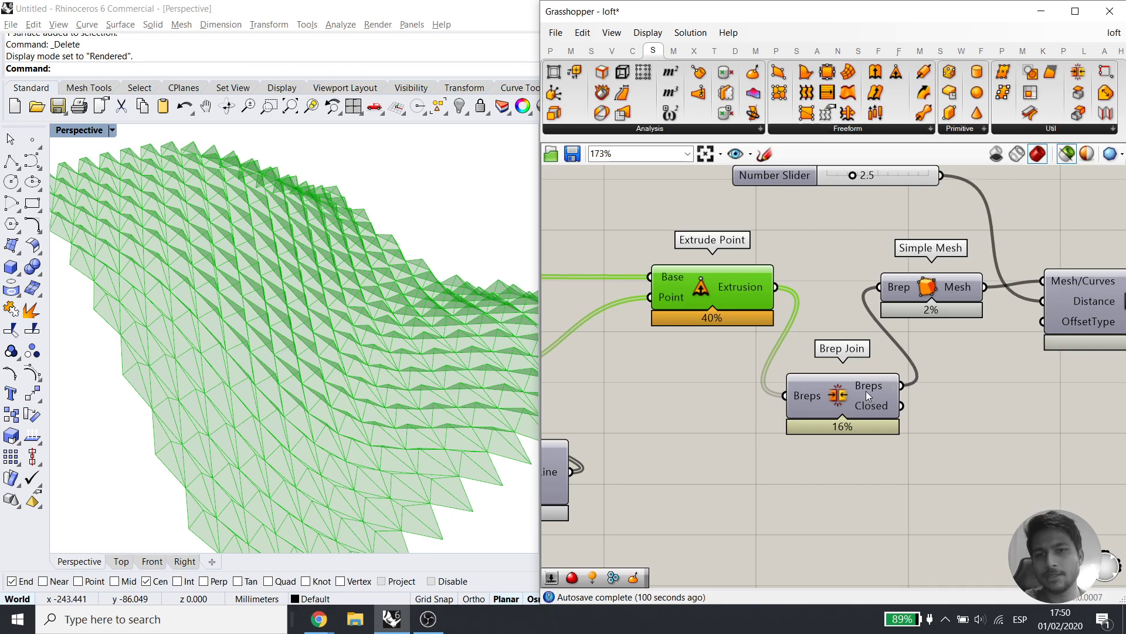
{"action": "scroll", "coordinate": [865, 391], "scroll_direction": "down", "scroll_amount": 3}
{"action": "scroll", "coordinate": [815, 389], "scroll_direction": "up", "scroll_amount": 2}
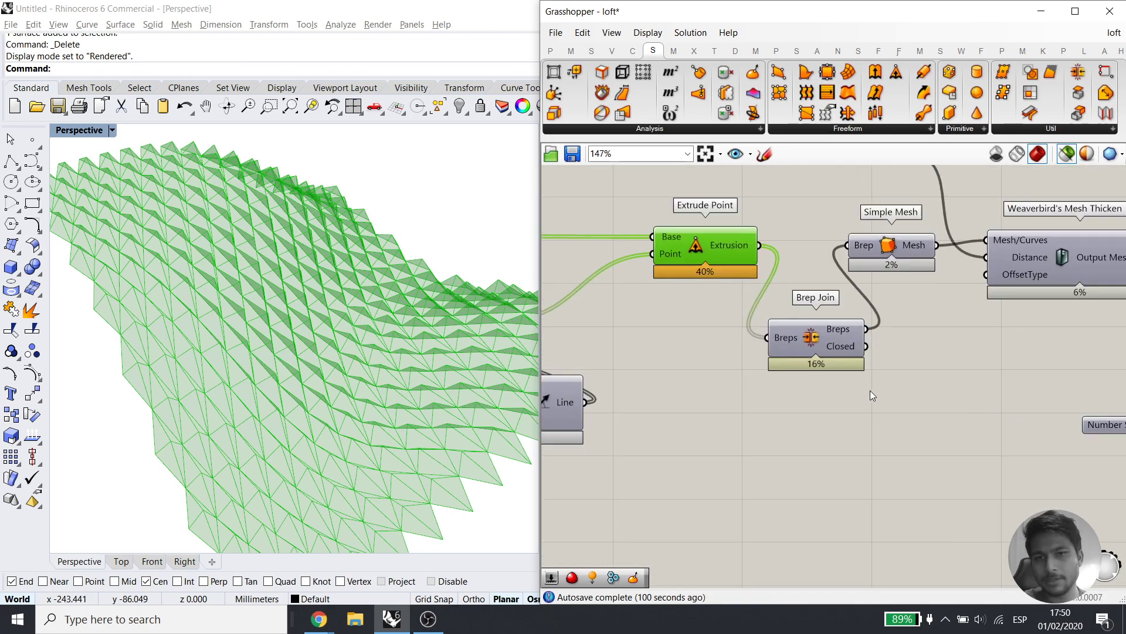
Add a Panel, then undo its move and delete it as unwanted
{"action": "double_click", "coordinate": [773, 432]}
{"action": "type", "text": "panel"}
{"action": "key", "text": "Return"}
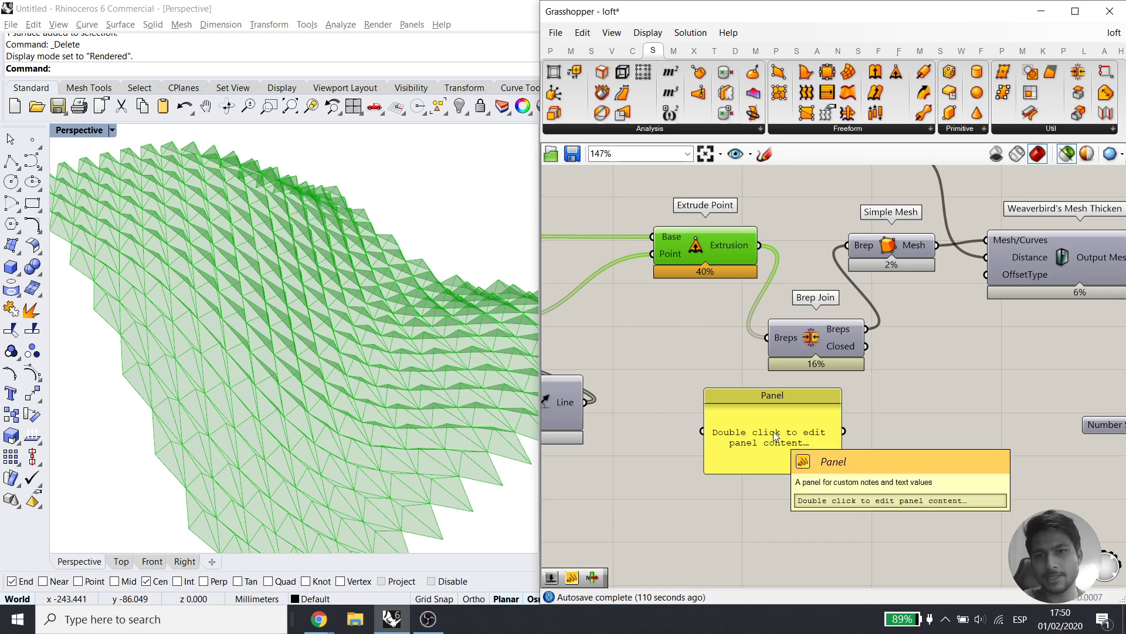
{"action": "left_click_drag", "start_coordinate": [773, 435], "coordinate": [809, 463]}
{"action": "key", "text": "ctrl+z"}
{"action": "left_click", "coordinate": [860, 494]}
{"action": "left_click", "coordinate": [799, 440]}
{"action": "key", "text": "Delete"}
Feed the extrusions into a new Surface parameter and list its contents in a Panel
{"action": "double_click", "coordinate": [797, 436]}
{"action": "type", "text": "sur"}
{"action": "left_click", "coordinate": [786, 365]}
{"action": "left_click_drag", "start_coordinate": [759, 245], "coordinate": [743, 469]}
{"action": "double_click", "coordinate": [874, 463]}
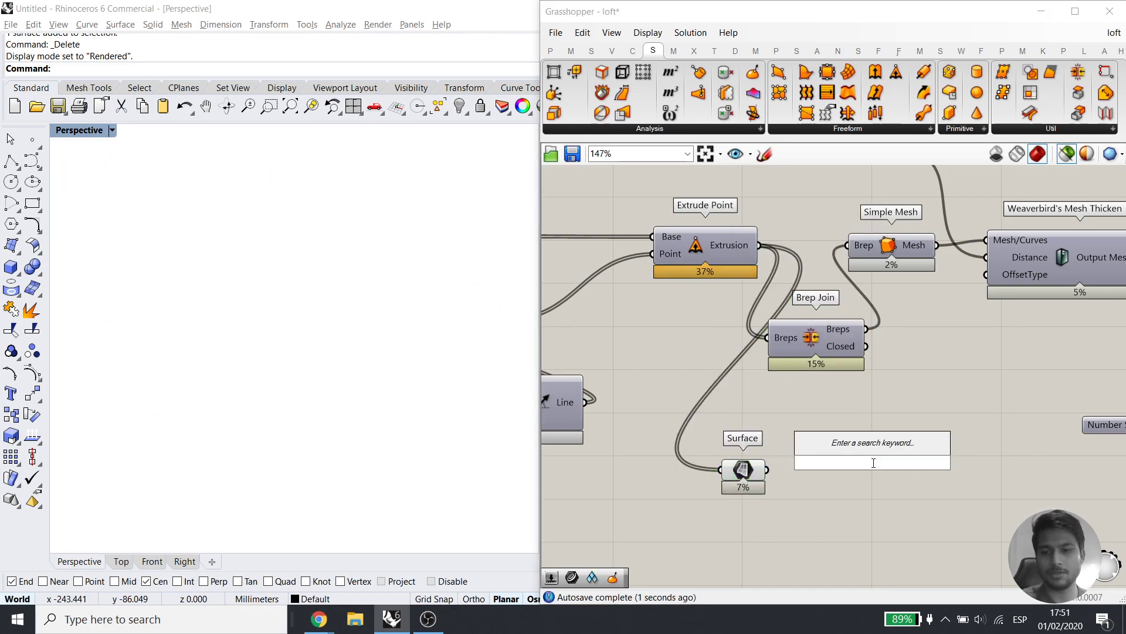
{"action": "type", "text": "panel"}
{"action": "key", "text": "Return"}
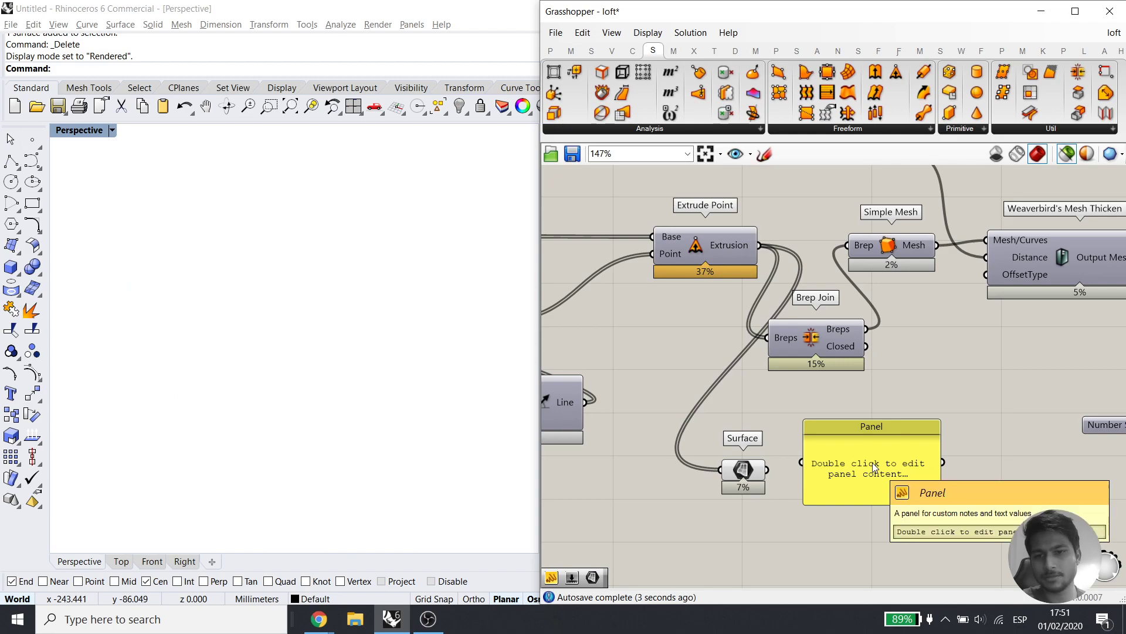
{"action": "left_click_drag", "start_coordinate": [874, 466], "coordinate": [968, 476]}
{"action": "left_click_drag", "start_coordinate": [767, 469], "coordinate": [964, 472]}
{"action": "left_click", "coordinate": [865, 505]}
{"action": "left_click", "coordinate": [695, 246]}
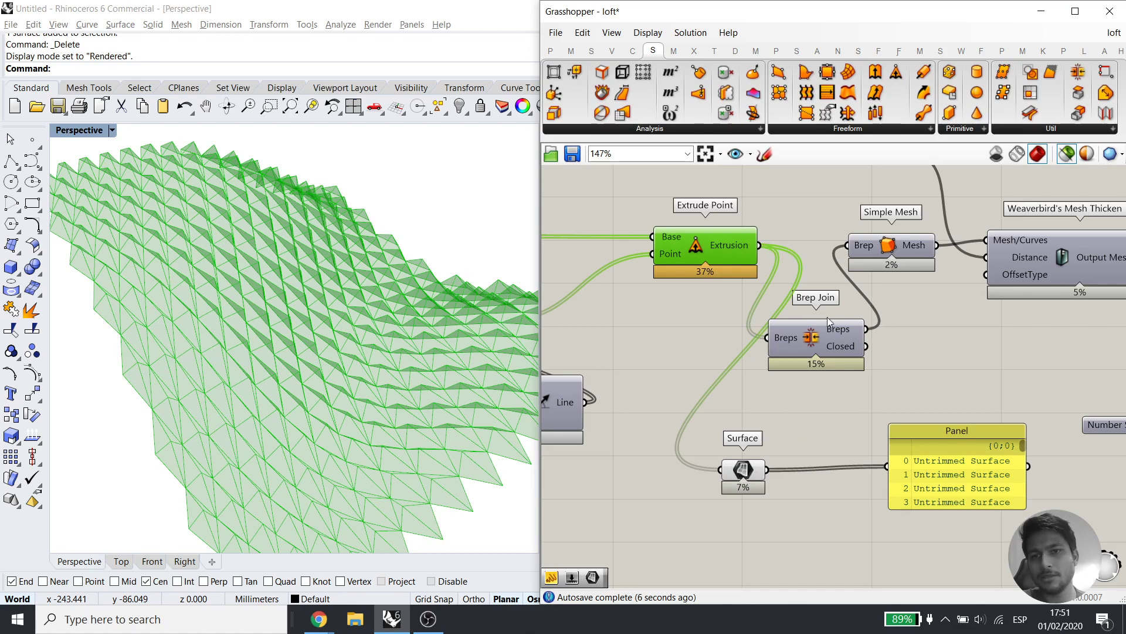
Graft the Surface parameter and preview its 272 untrimmed surfaces
{"action": "right_click", "coordinate": [757, 473]}
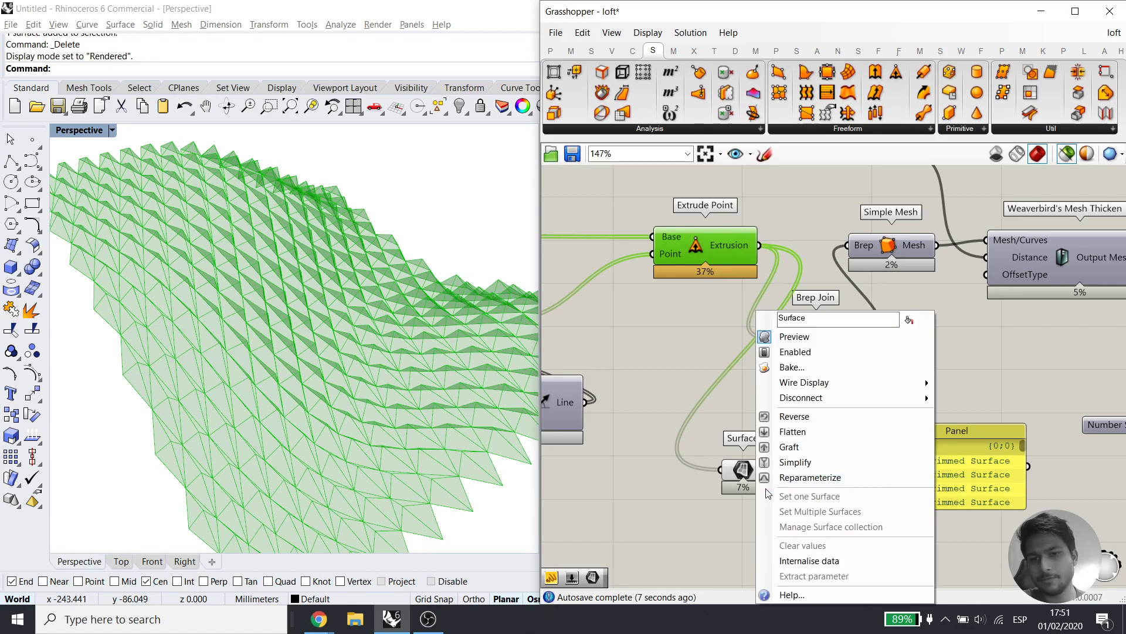
{"action": "left_click", "coordinate": [792, 447]}
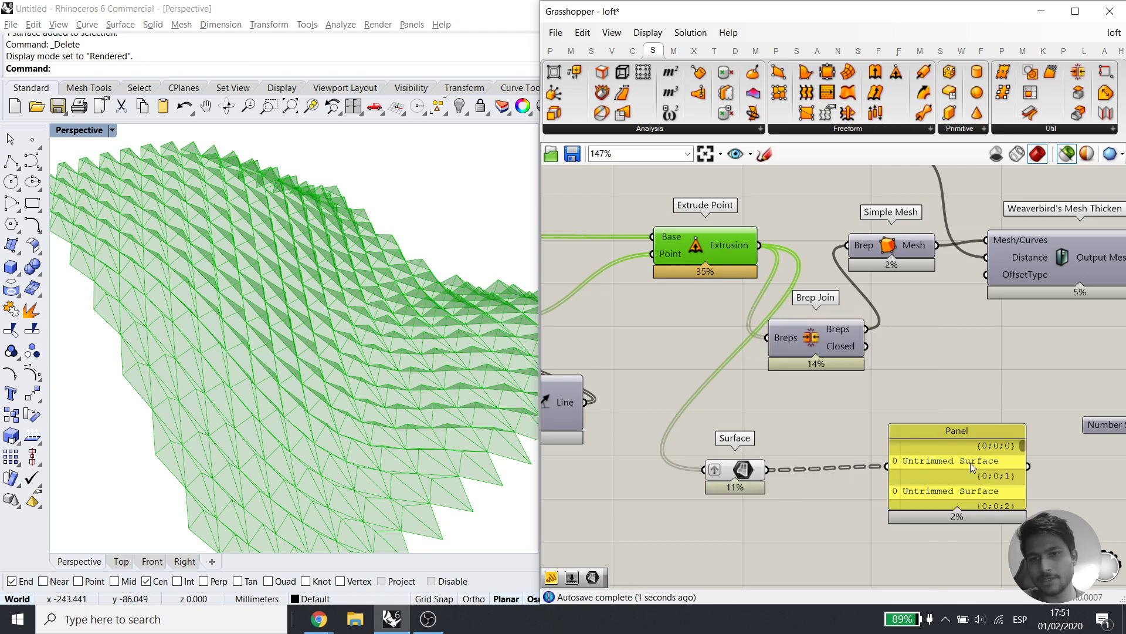
{"action": "left_click_drag", "start_coordinate": [970, 463], "coordinate": [962, 467]}
{"action": "left_click", "coordinate": [739, 473]}
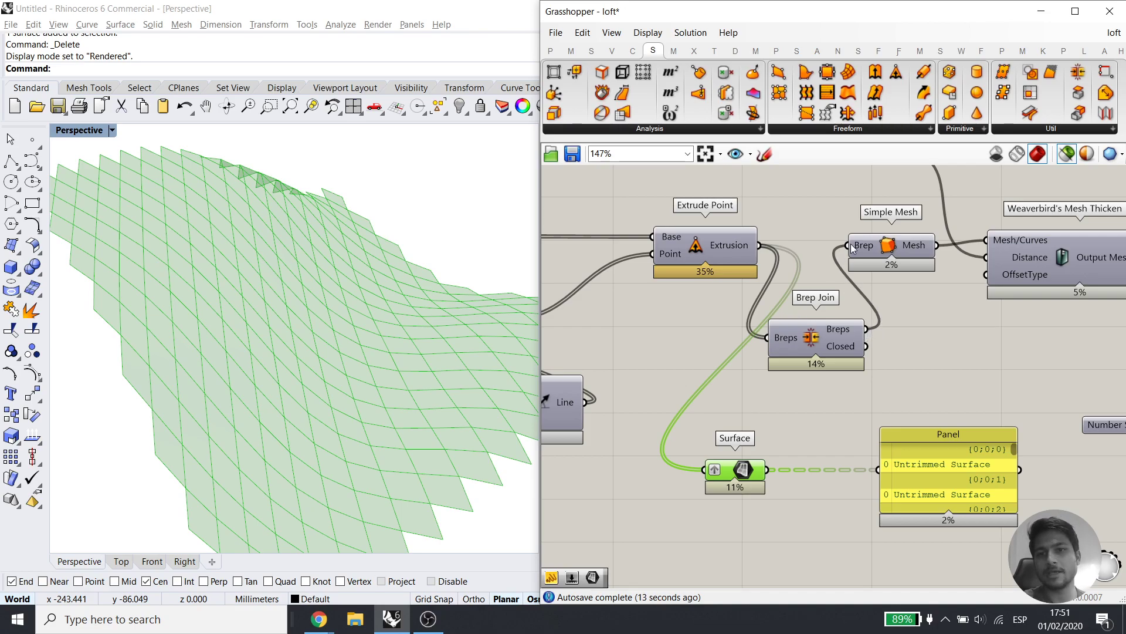
{"action": "mouse_move", "coordinate": [857, 250]}
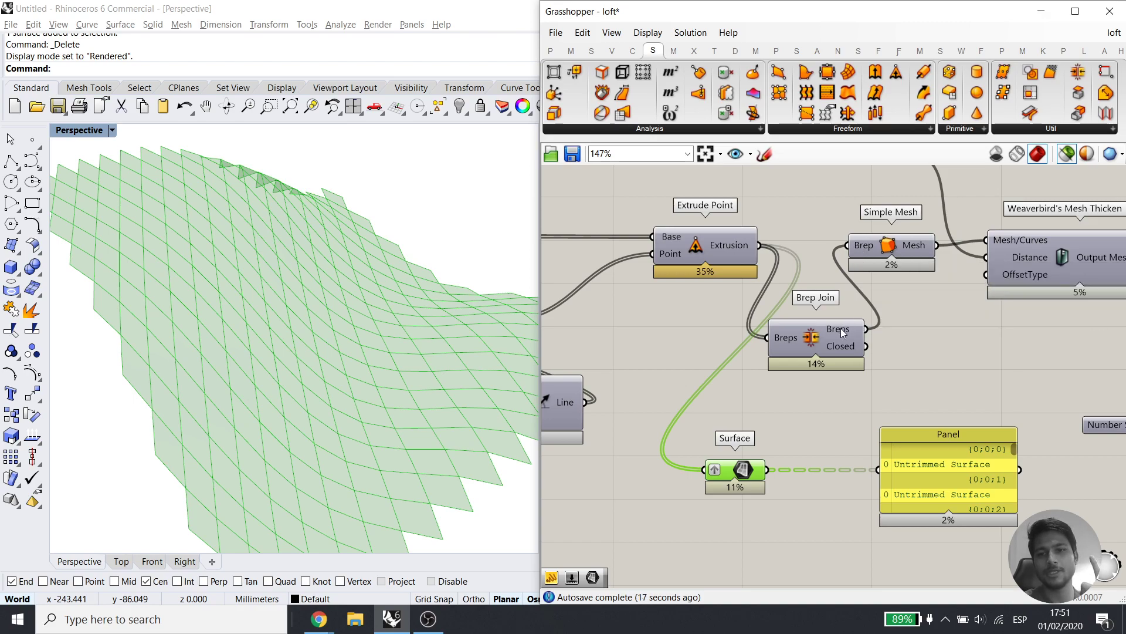
{"action": "mouse_move", "coordinate": [840, 329]}
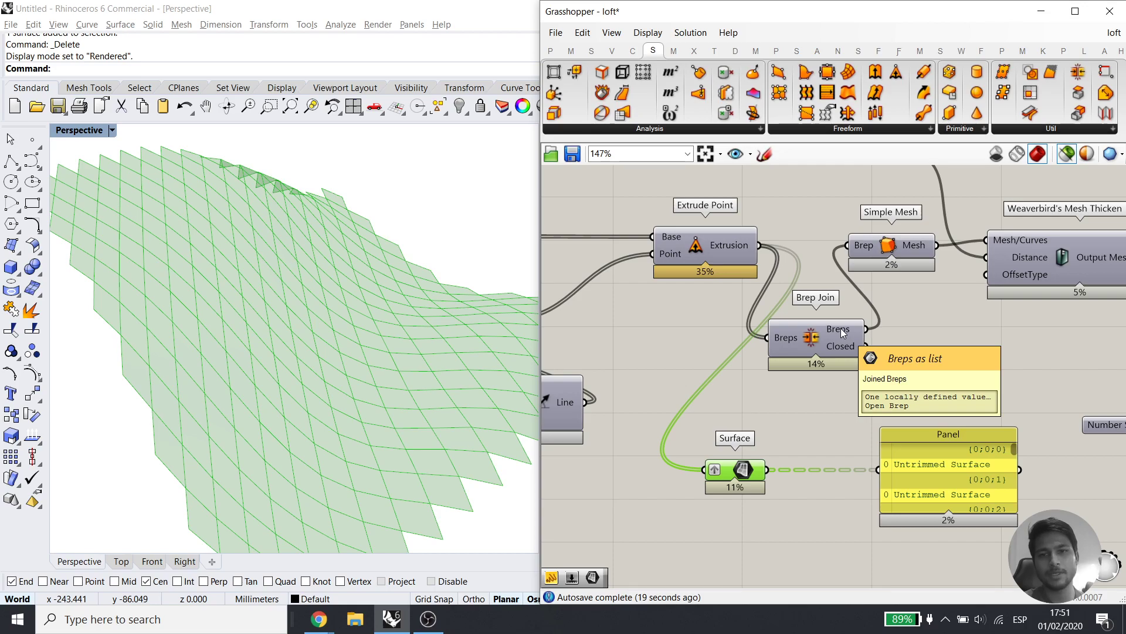
{"action": "mouse_move", "coordinate": [736, 244]}
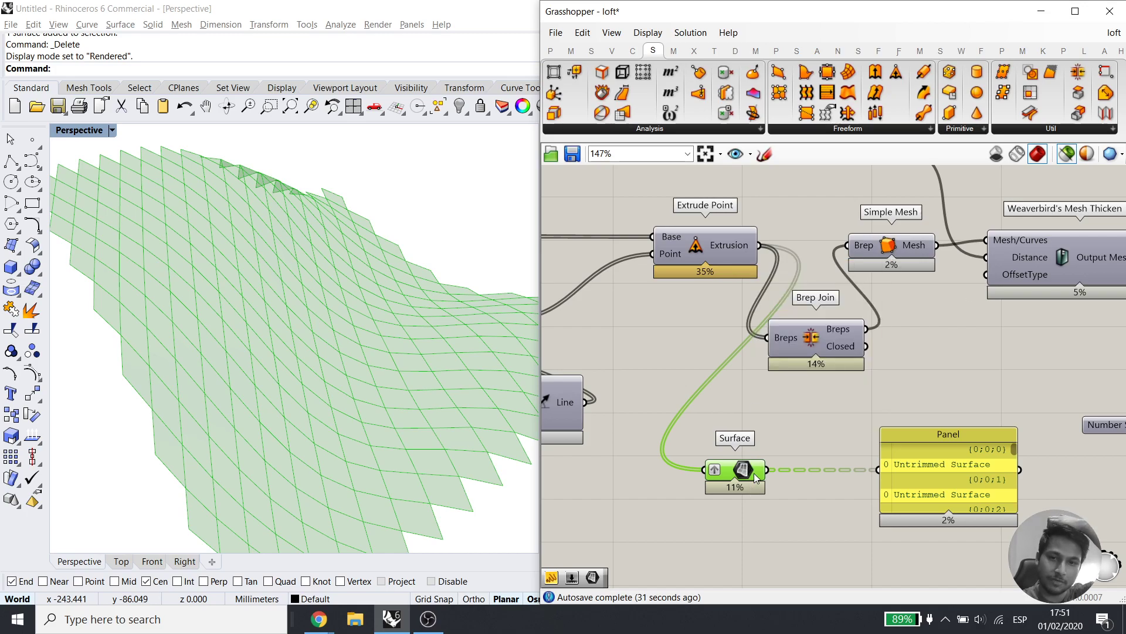
{"action": "mouse_move", "coordinate": [756, 478]}
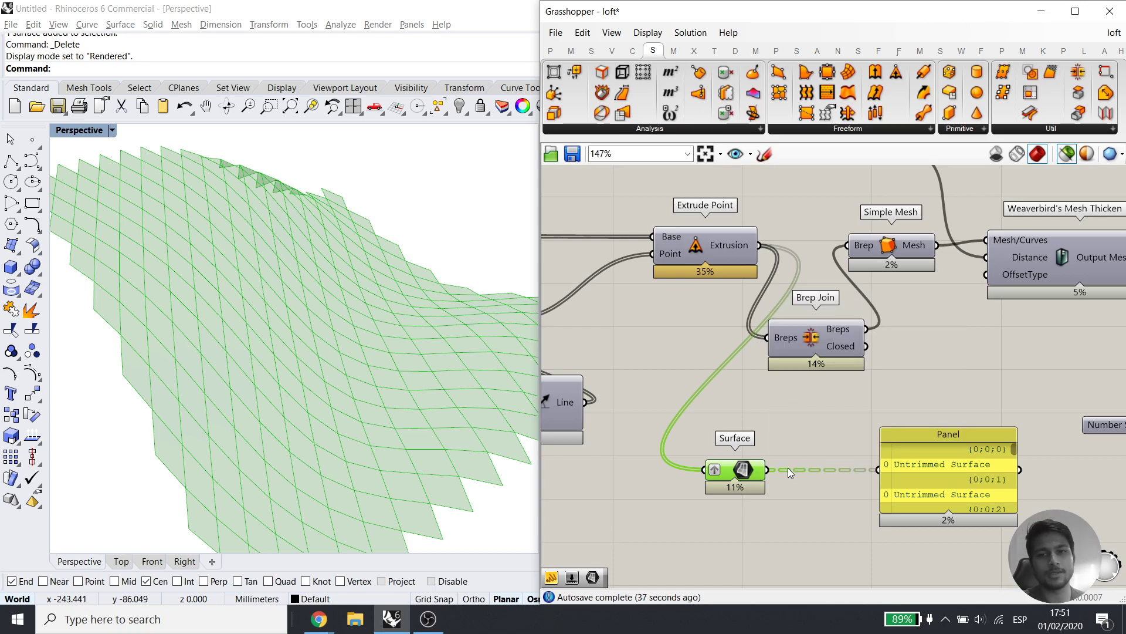
Delete the Surface parameter, leaving the Panel empty
{"action": "left_click_drag", "start_coordinate": [1003, 408], "coordinate": [890, 505]}
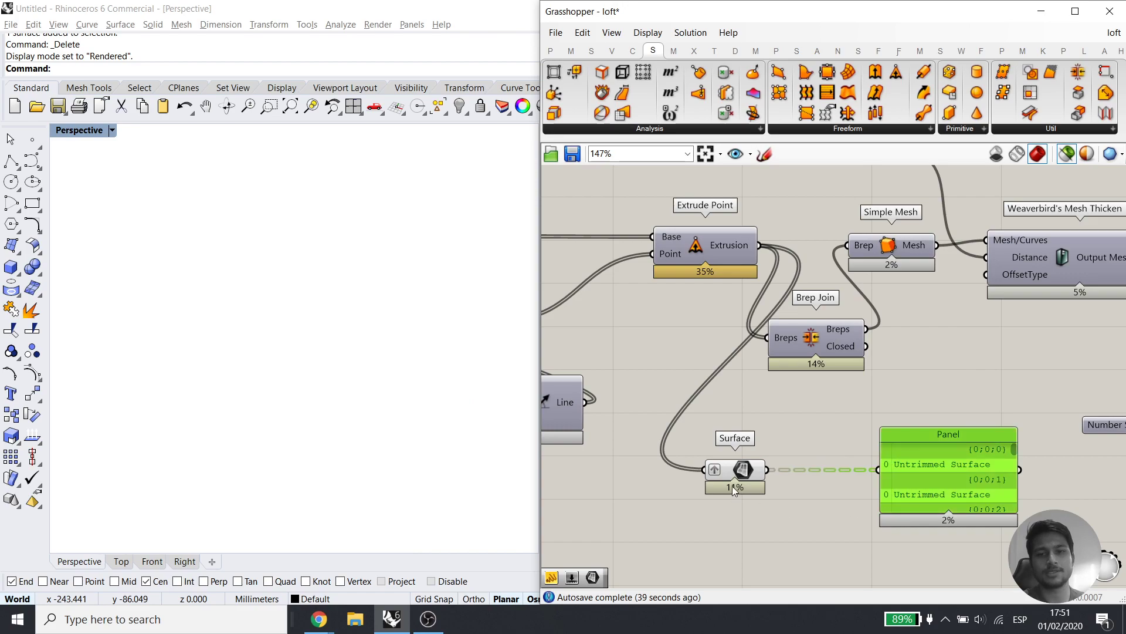
{"action": "left_click", "coordinate": [733, 484]}
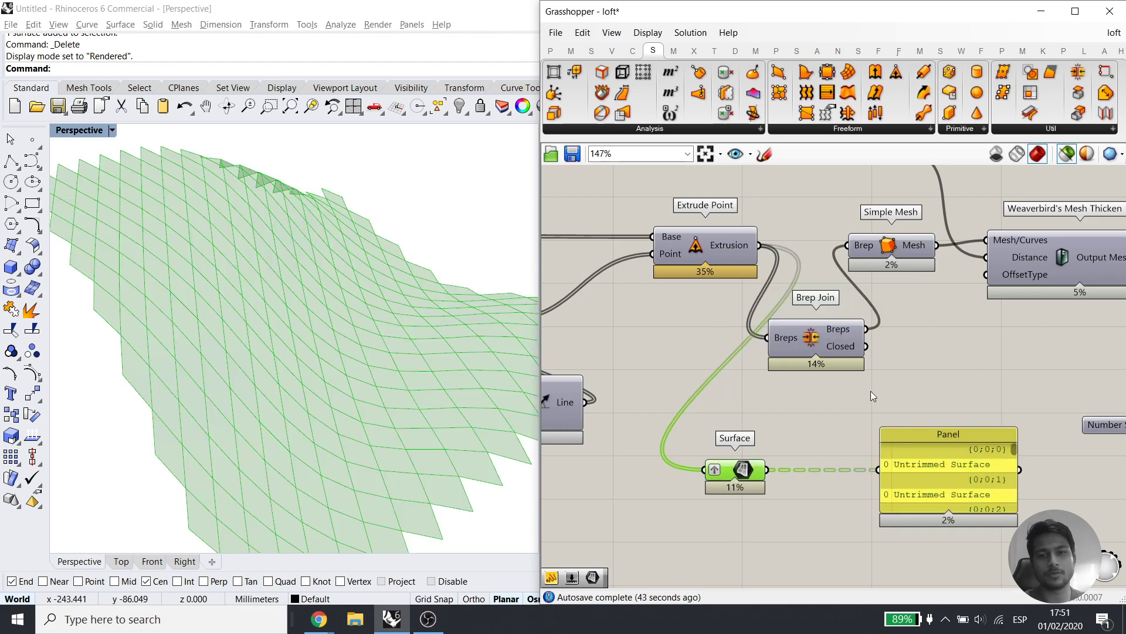
{"action": "key", "text": "Delete"}
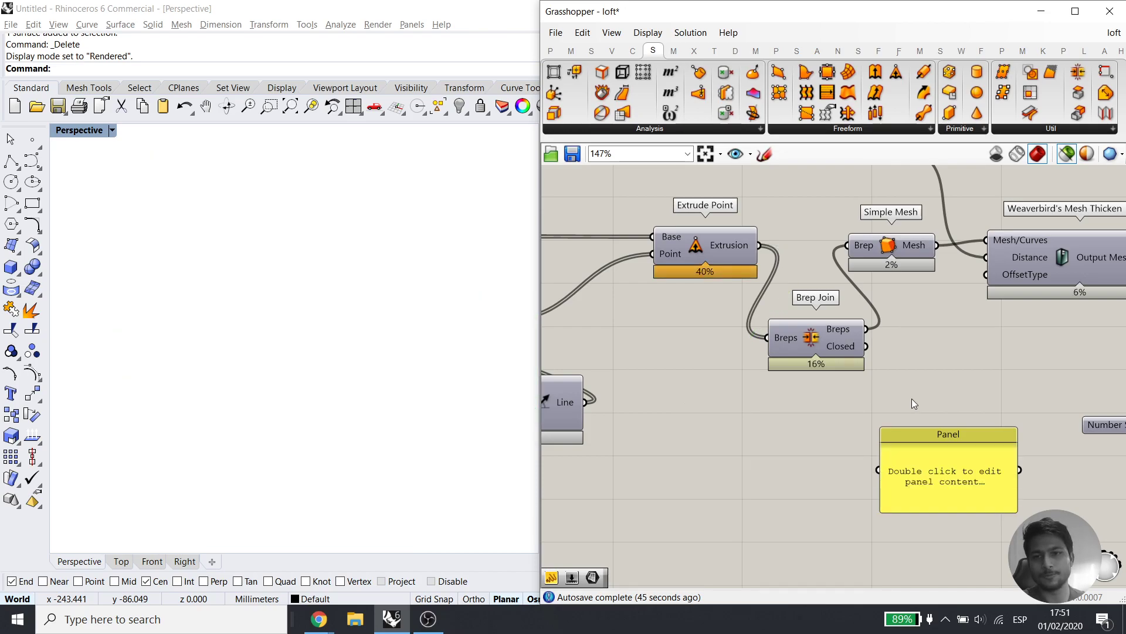
{"action": "left_click", "coordinate": [908, 469]}
{"action": "key", "text": "Delete"}
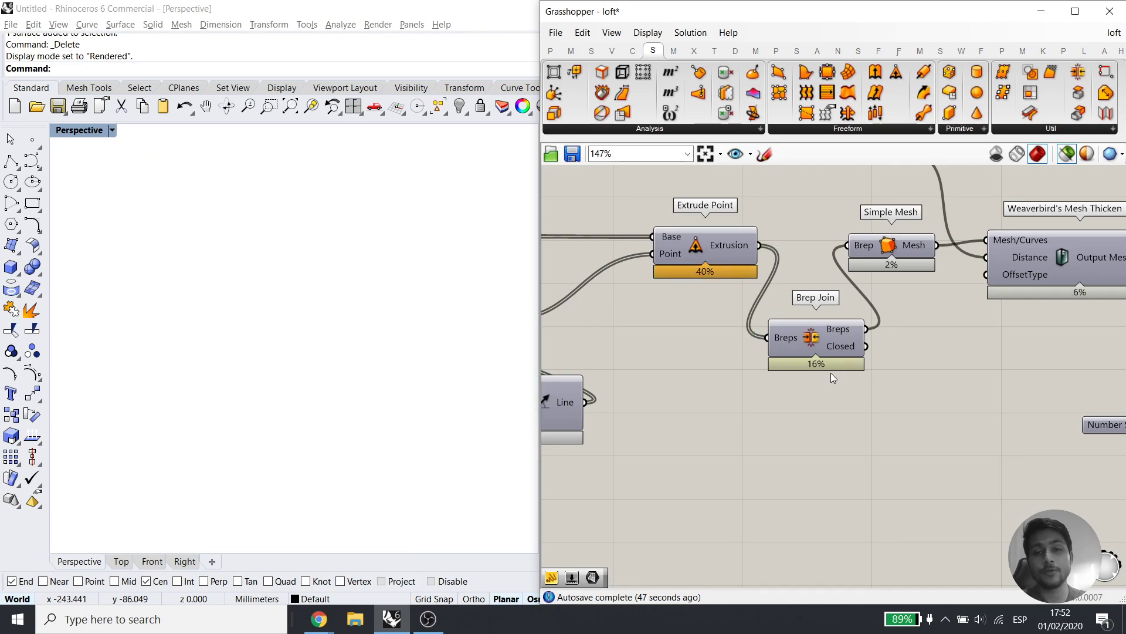
{"action": "left_click", "coordinate": [647, 33]}
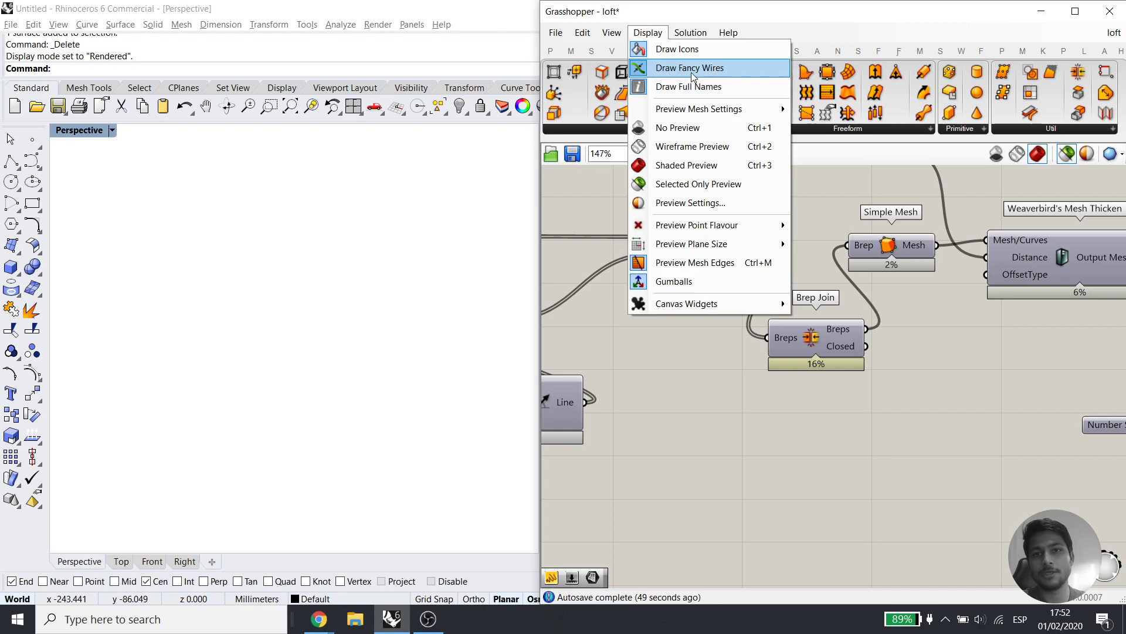
{"action": "left_click", "coordinate": [723, 68]}
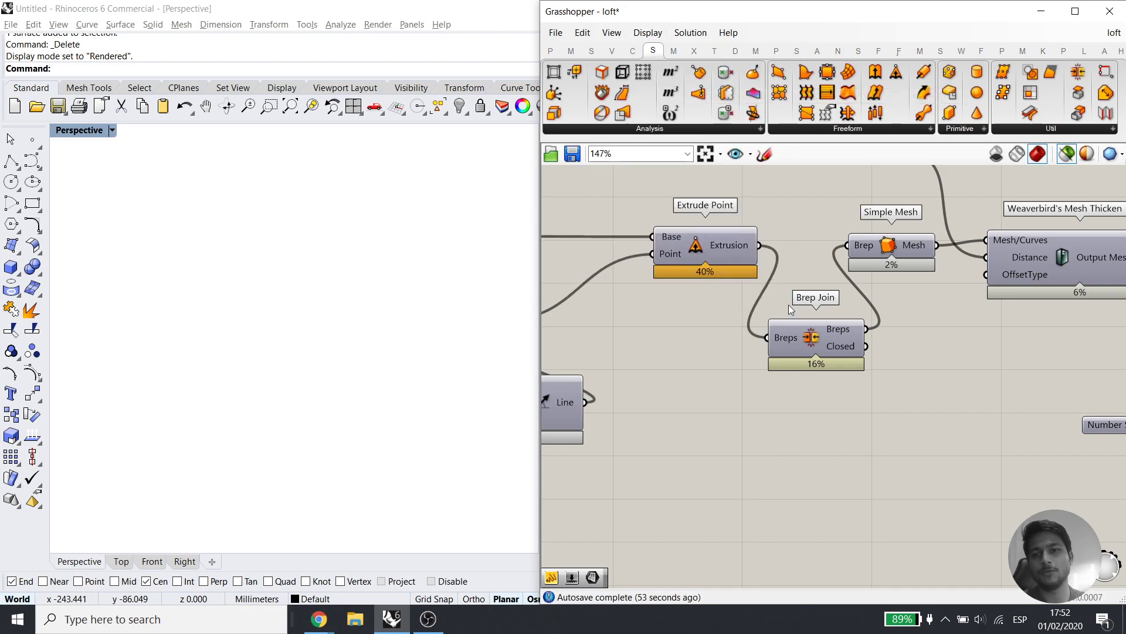
{"action": "scroll", "coordinate": [871, 316], "scroll_direction": "down", "scroll_amount": 4}
{"action": "scroll", "coordinate": [871, 316], "scroll_direction": "up", "scroll_amount": 3}
{"action": "right_click_drag", "start_coordinate": [870, 316], "coordinate": [778, 302]}
{"action": "right_click_drag", "start_coordinate": [1032, 278], "coordinate": [882, 289]}
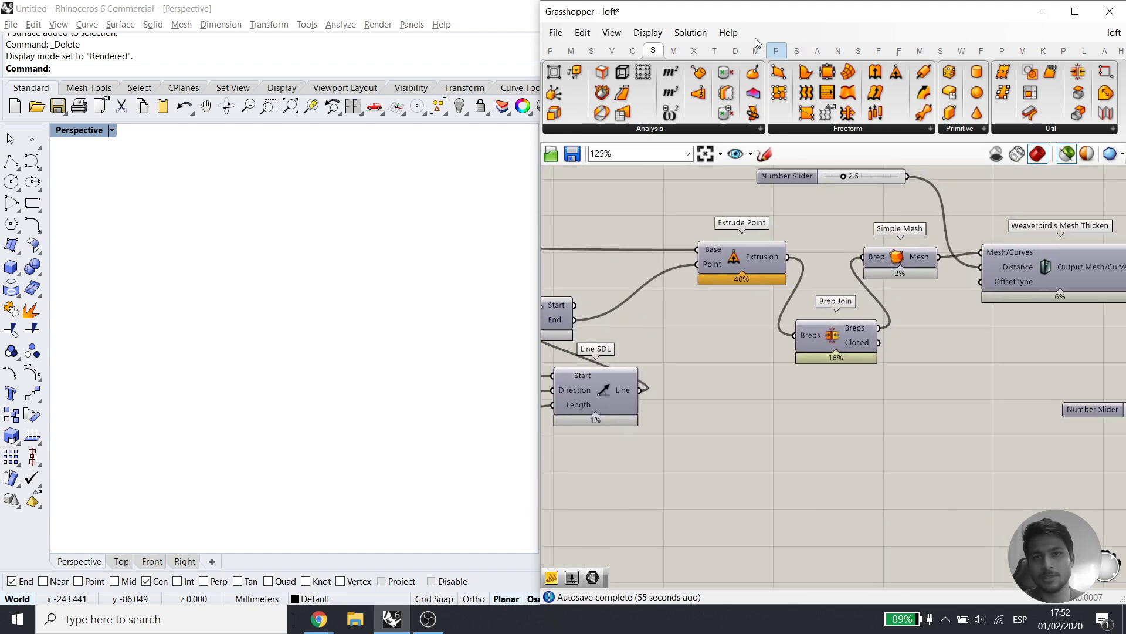
{"action": "left_click", "coordinate": [656, 32]}
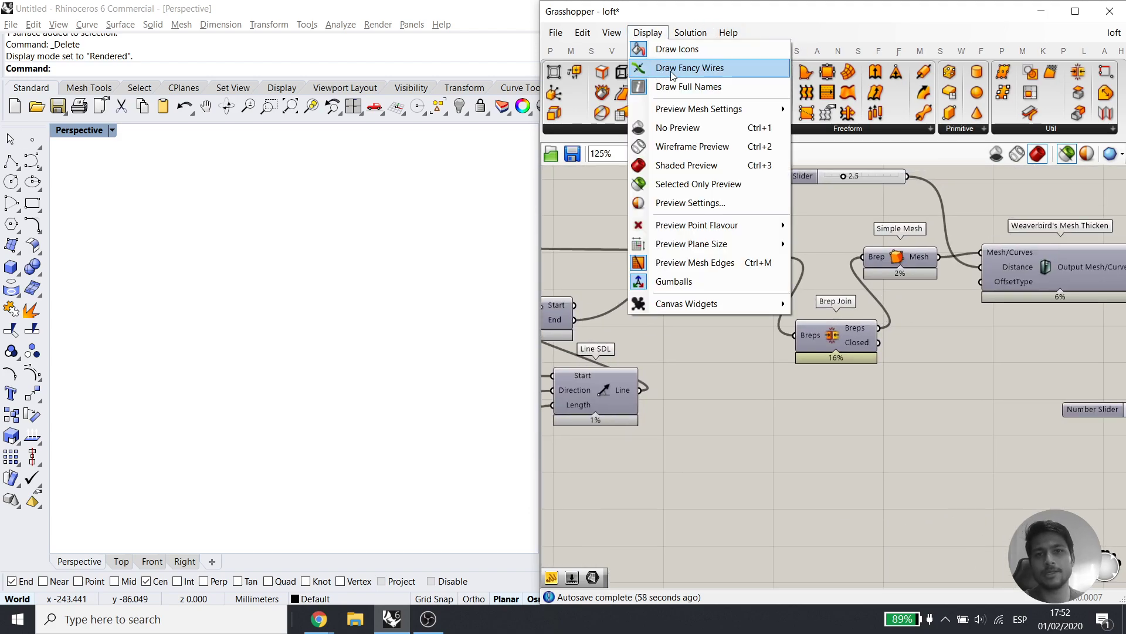
{"action": "left_click", "coordinate": [695, 69]}
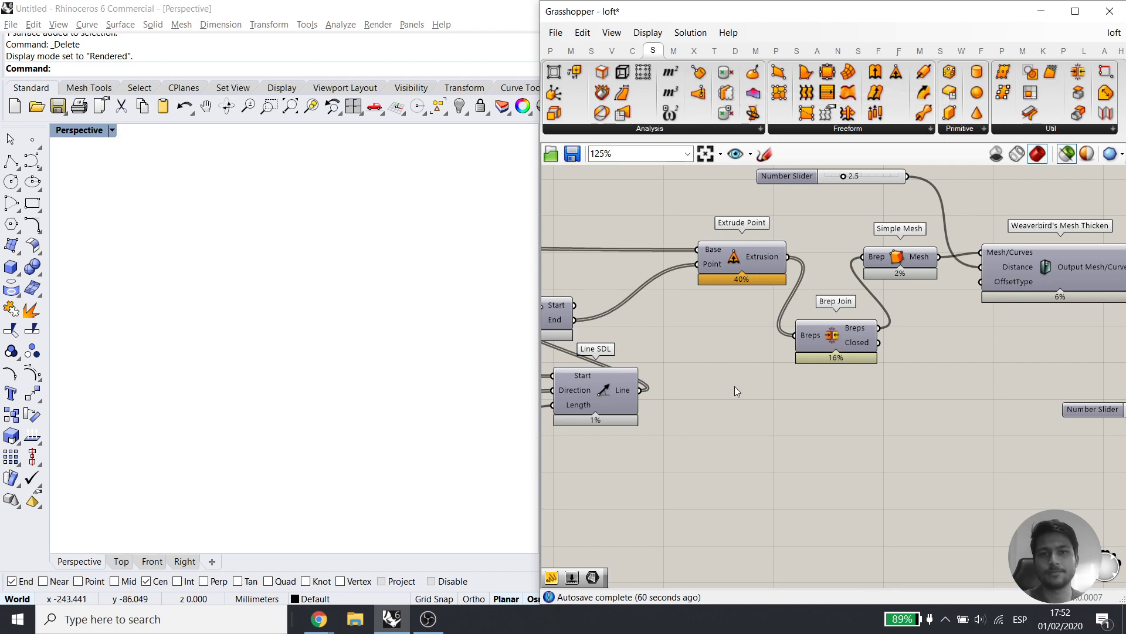
{"action": "scroll", "coordinate": [737, 376], "scroll_direction": "up", "scroll_amount": 3}
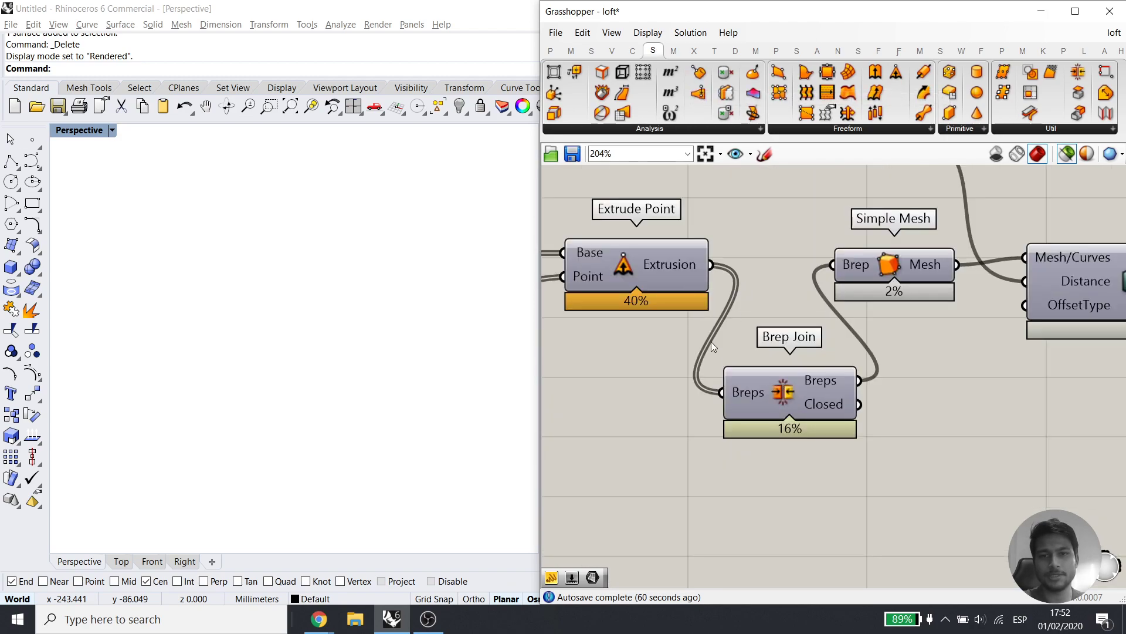
{"action": "right_click_drag", "start_coordinate": [884, 356], "coordinate": [742, 418]}
{"action": "left_click", "coordinate": [748, 330]}
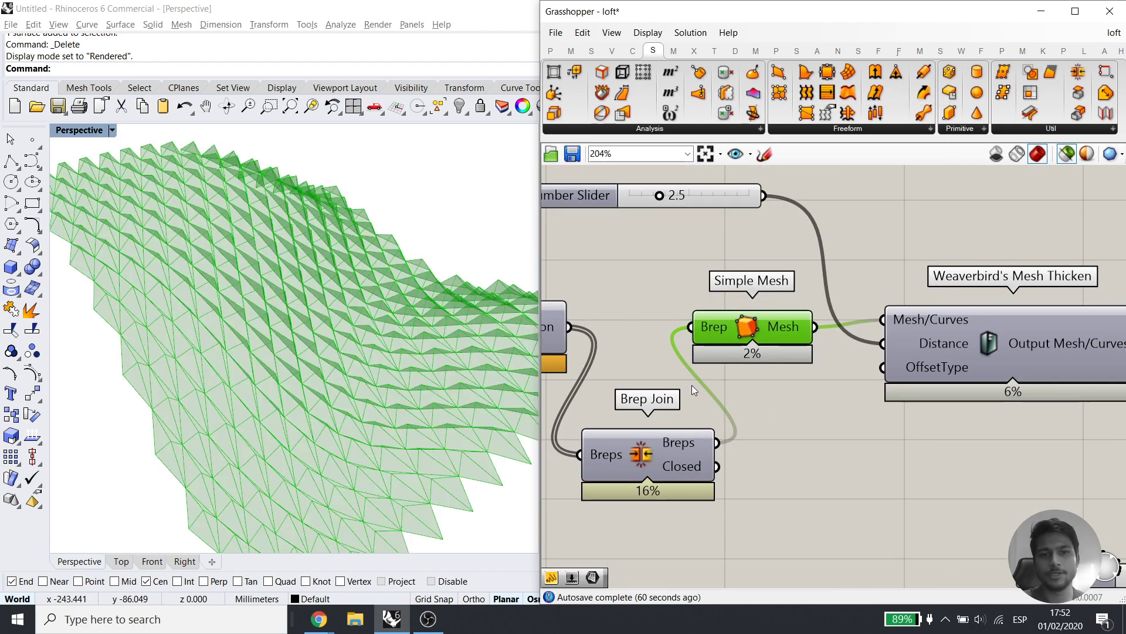
{"action": "left_click", "coordinate": [651, 470]}
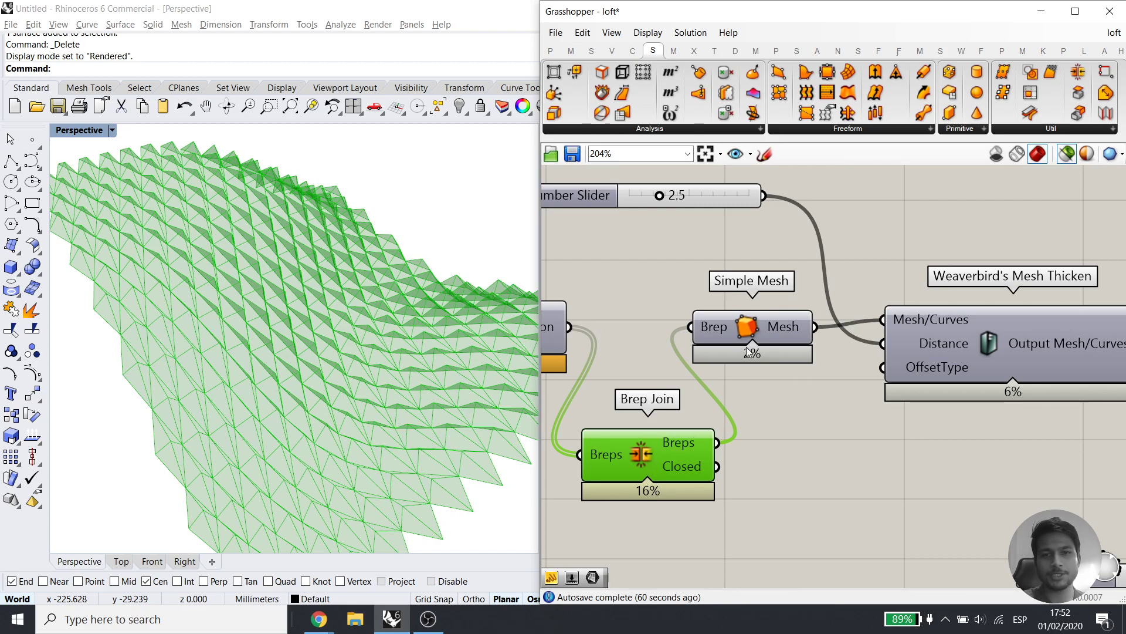
{"action": "left_click", "coordinate": [766, 324]}
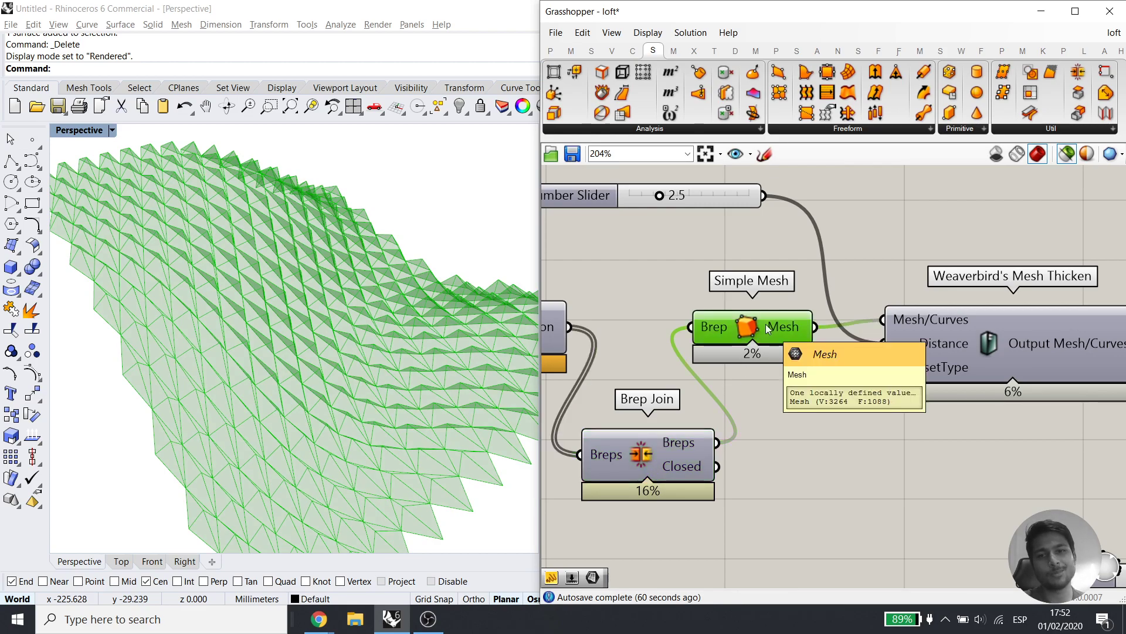
{"action": "right_click_drag", "start_coordinate": [765, 324], "coordinate": [624, 287]}
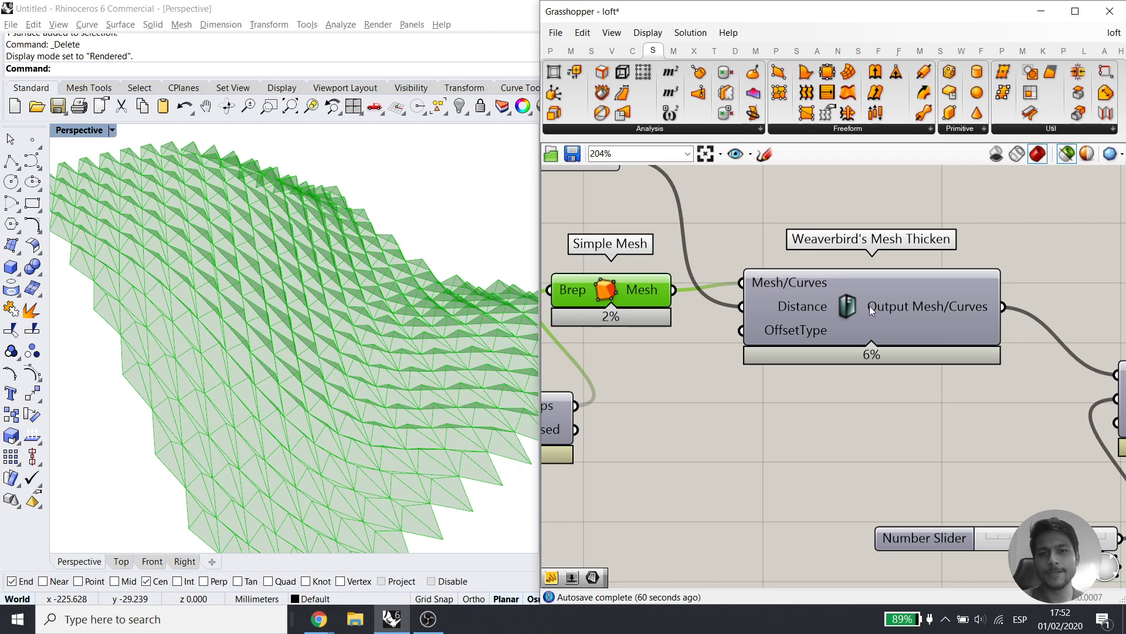
{"action": "scroll", "coordinate": [872, 310], "scroll_direction": "down", "scroll_amount": 1}
{"action": "right_click_drag", "start_coordinate": [676, 249], "coordinate": [813, 218]}
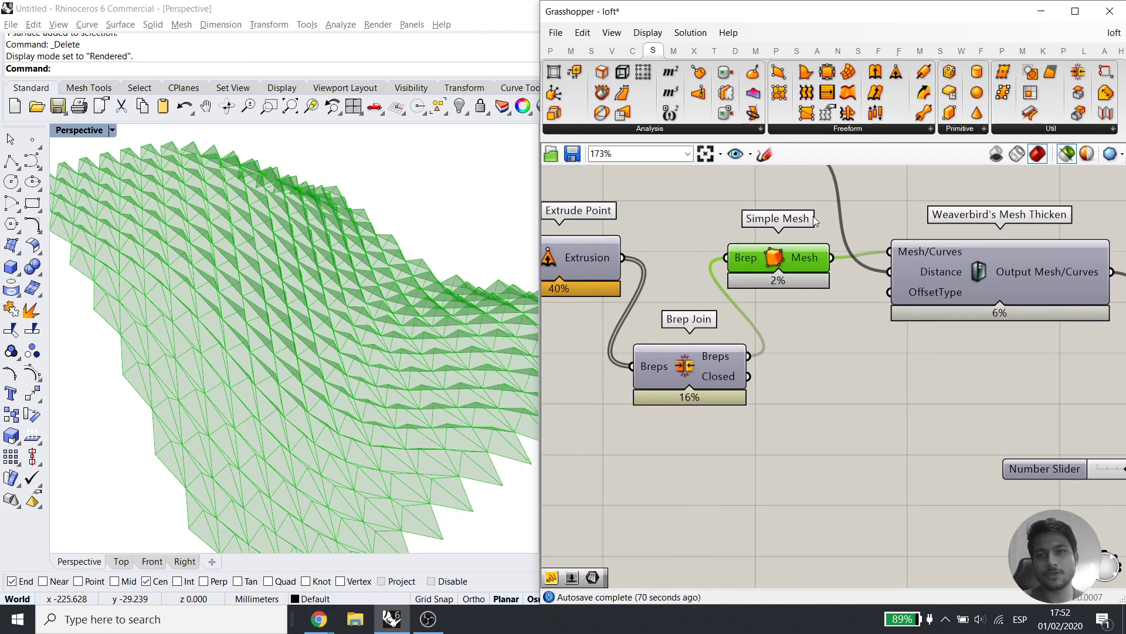
Place Mesh Brep via 'brep me', feed it Brep Join's breps, and orbit the resulting mesh
{"action": "double_click", "coordinate": [819, 469]}
{"action": "type", "text": "brep me"}
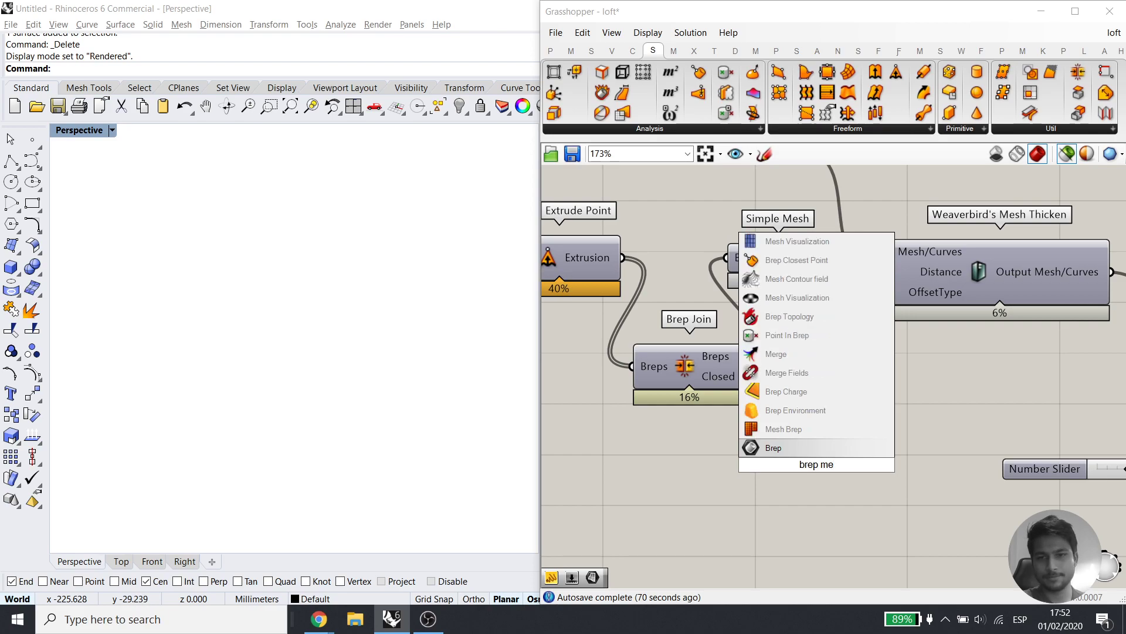
{"action": "left_click", "coordinate": [783, 429]}
{"action": "left_click_drag", "start_coordinate": [749, 356], "coordinate": [778, 483]}
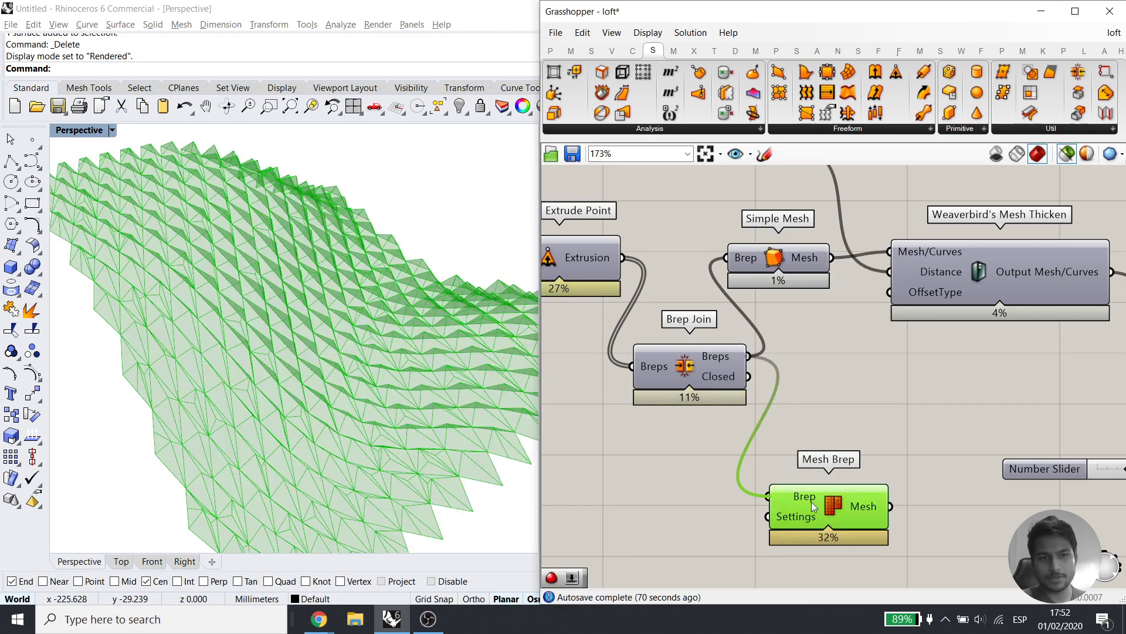
{"action": "scroll", "coordinate": [256, 489], "scroll_direction": "up", "scroll_amount": 3}
{"action": "mouse_move", "coordinate": [227, 484]}
{"action": "right_mouse_down"}
{"action": "mouse_move", "coordinate": [236, 462]}
{"action": "mouse_move", "coordinate": [192, 491]}
{"action": "mouse_move", "coordinate": [274, 418]}
{"action": "mouse_move", "coordinate": [267, 411]}
{"action": "mouse_move", "coordinate": [270, 441]}
{"action": "mouse_move", "coordinate": [242, 481]}
{"action": "right_mouse_up"}
{"action": "scroll", "coordinate": [240, 467], "scroll_direction": "up", "scroll_amount": 5}
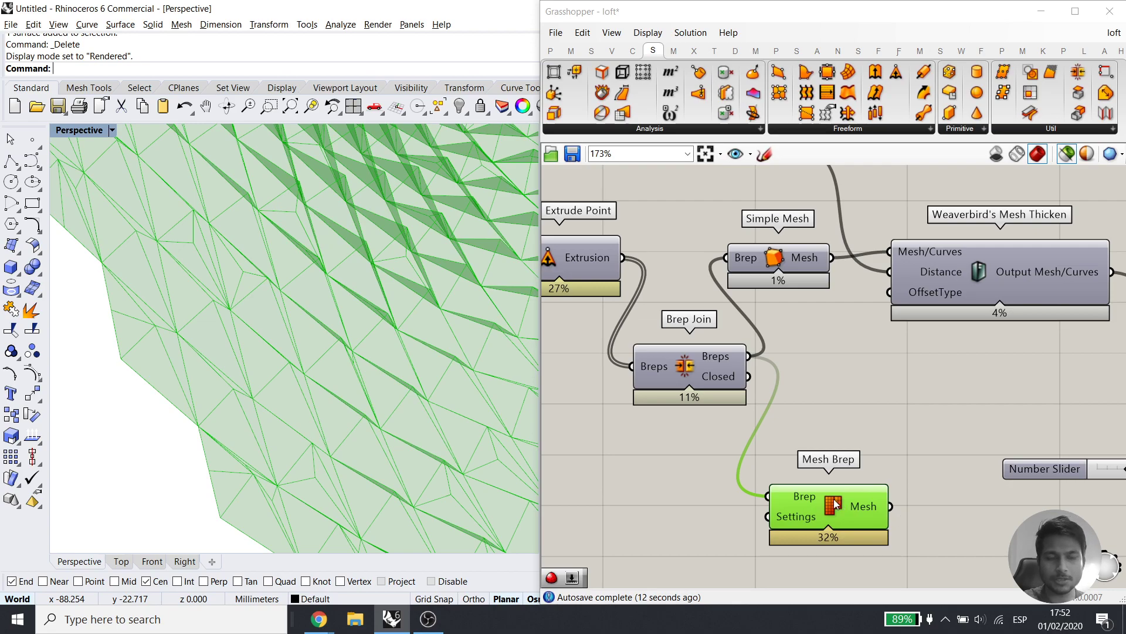
{"action": "right_click_drag", "start_coordinate": [329, 352], "coordinate": [320, 374]}
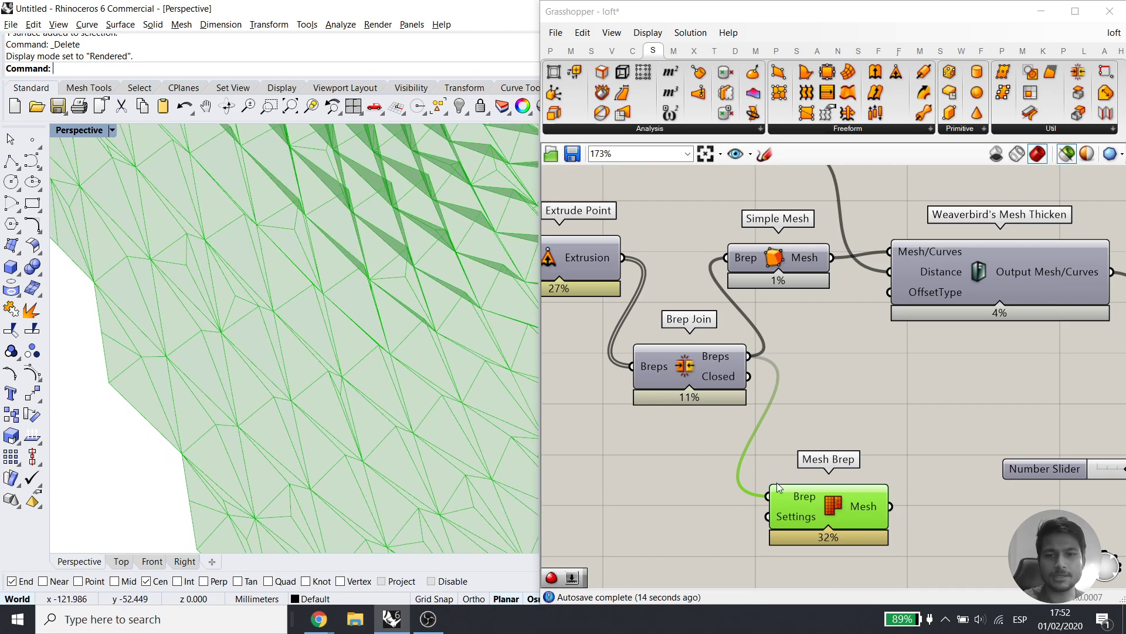
Toggle previews between Simple Mesh and Mesh Brep to compare the two meshes
{"action": "left_click_drag", "start_coordinate": [758, 471], "coordinate": [902, 551]}
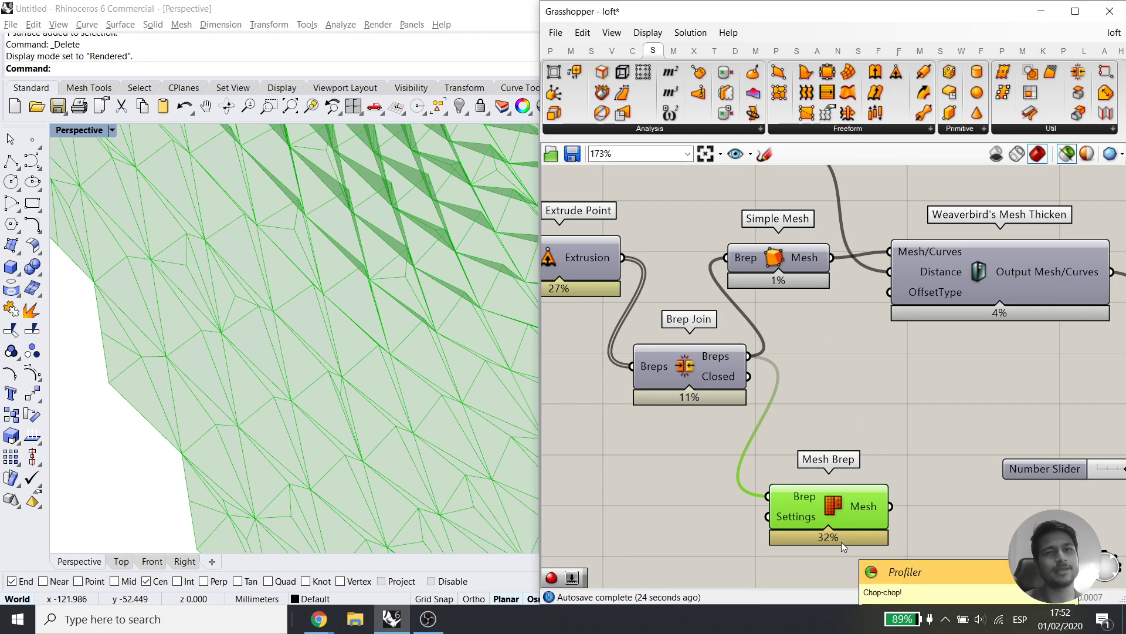
{"action": "left_click", "coordinate": [784, 258]}
{"action": "scroll", "coordinate": [265, 492], "scroll_direction": "up", "scroll_amount": 3}
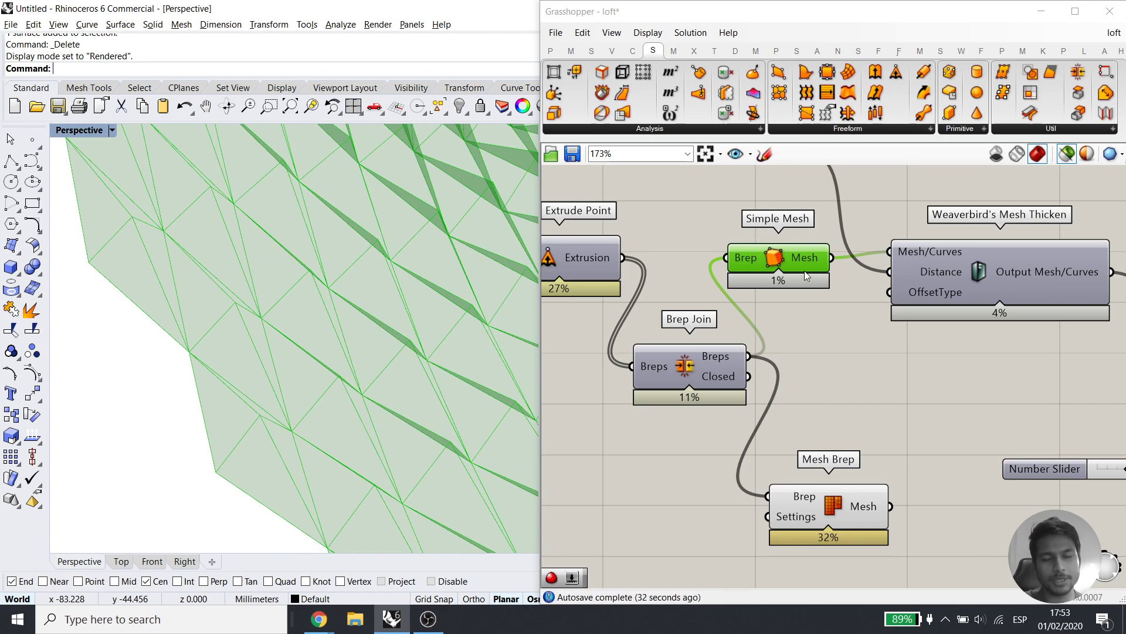
{"action": "left_click", "coordinate": [819, 508]}
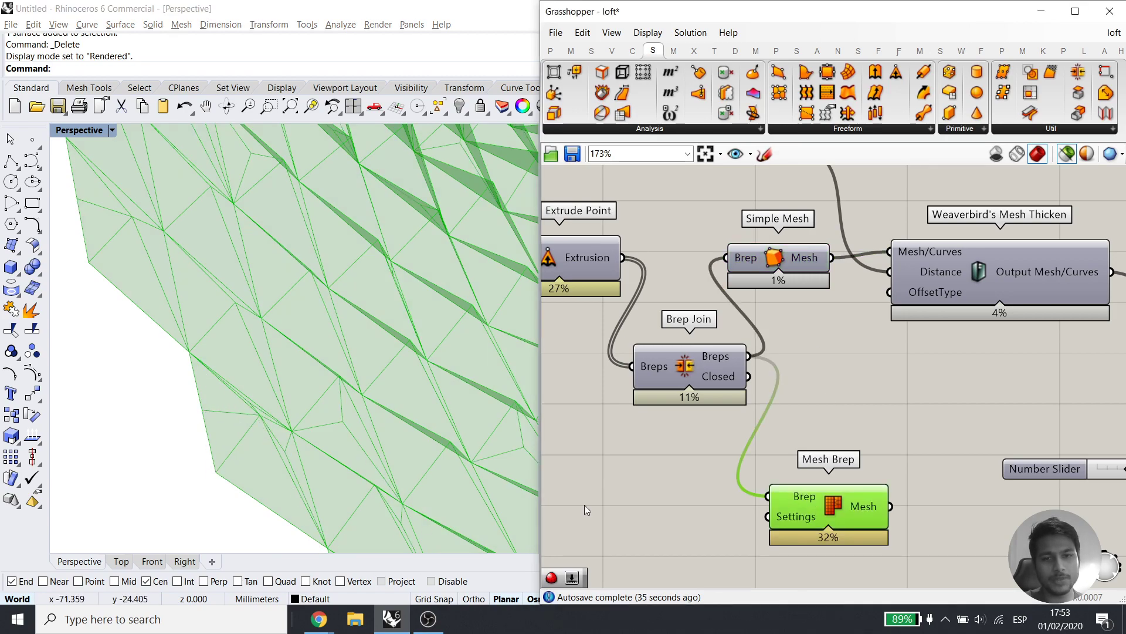
{"action": "left_click", "coordinate": [786, 259]}
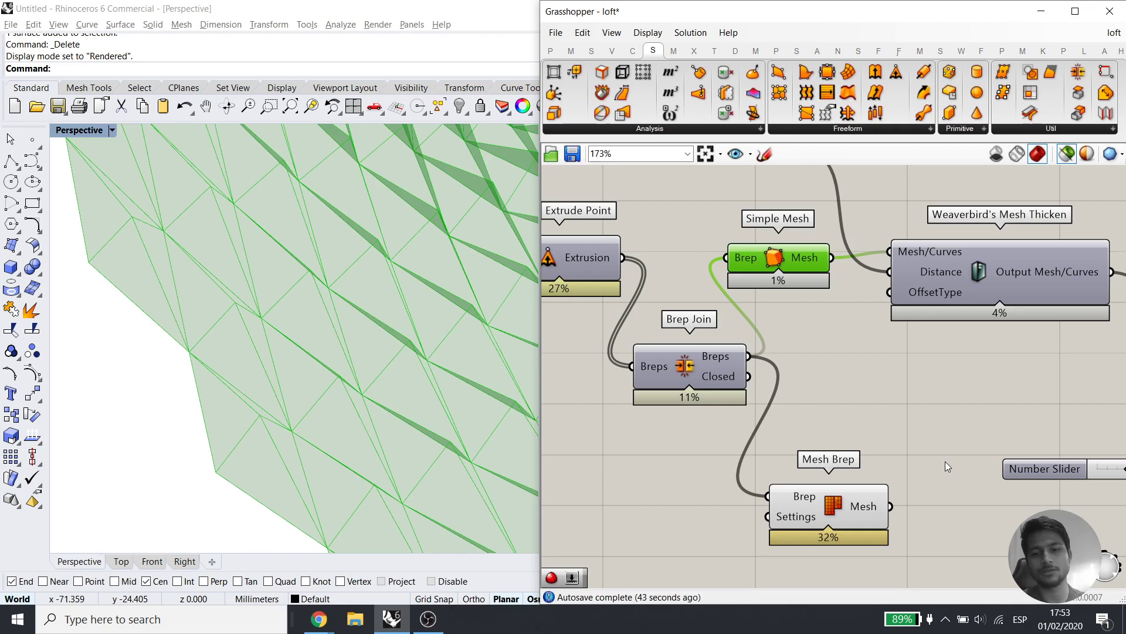
{"action": "left_click_drag", "start_coordinate": [914, 450], "coordinate": [722, 556]}
Delete Mesh Brep, straighten Simple Mesh's wire, and preview the thickened mesh
{"action": "key", "text": "Delete"}
{"action": "left_click", "coordinate": [819, 266]}
{"action": "right_click_drag", "start_coordinate": [799, 365], "coordinate": [683, 425]}
{"action": "left_click_drag", "start_coordinate": [652, 308], "coordinate": [654, 303]}
{"action": "right_click_drag", "start_coordinate": [804, 380], "coordinate": [745, 402]}
{"action": "left_click", "coordinate": [806, 361]}
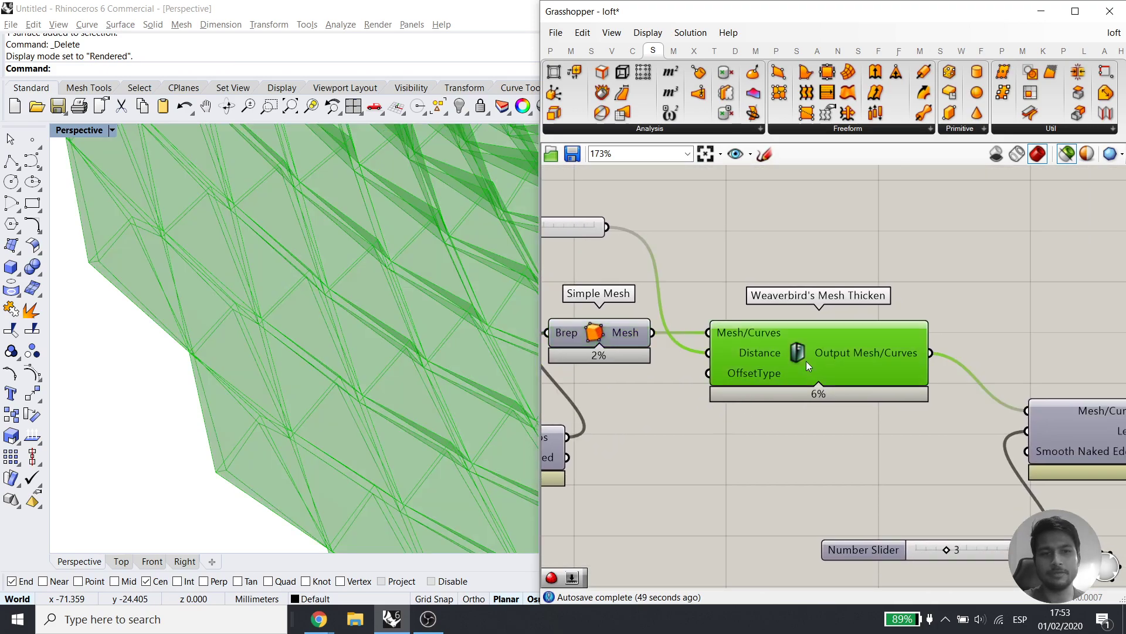
{"action": "right_click_drag", "start_coordinate": [349, 415], "coordinate": [258, 334]}
{"action": "scroll", "coordinate": [346, 480], "scroll_direction": "down", "scroll_amount": 3}
{"action": "scroll", "coordinate": [360, 446], "scroll_direction": "up", "scroll_amount": 5}
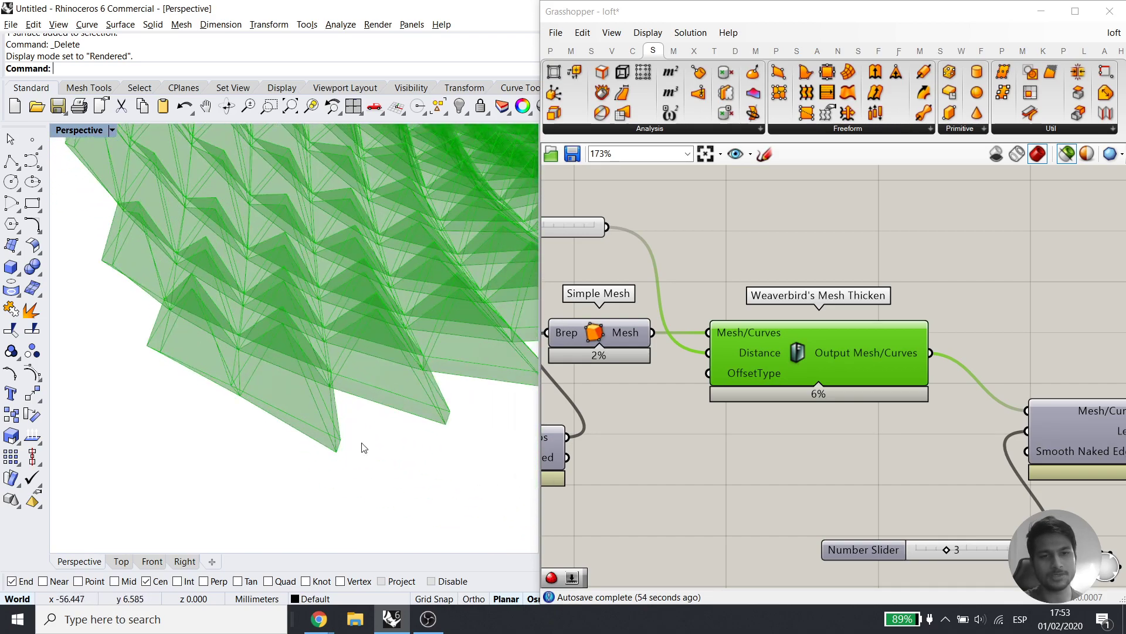
Preview the Catmull-Clark smoothed mesh from a low side angle, then select Custom Preview
{"action": "right_click_drag", "start_coordinate": [670, 424], "coordinate": [852, 446]}
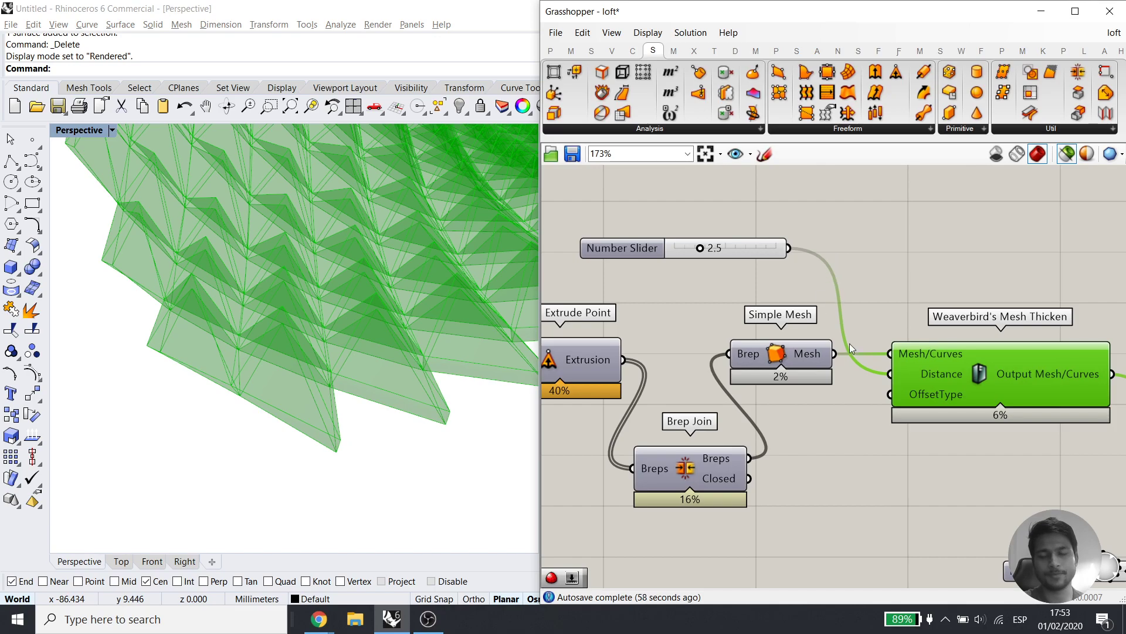
{"action": "right_click_drag", "start_coordinate": [877, 332], "coordinate": [677, 306]}
{"action": "right_click_drag", "start_coordinate": [751, 302], "coordinate": [532, 240]}
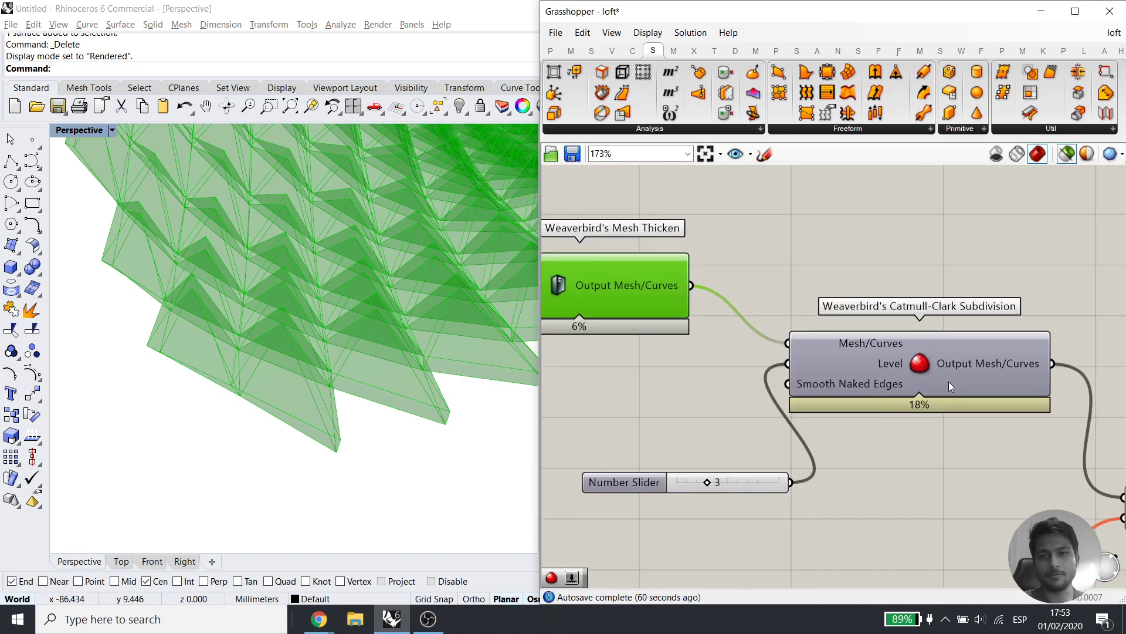
{"action": "left_click", "coordinate": [948, 381]}
{"action": "right_click_drag", "start_coordinate": [440, 329], "coordinate": [153, 415]}
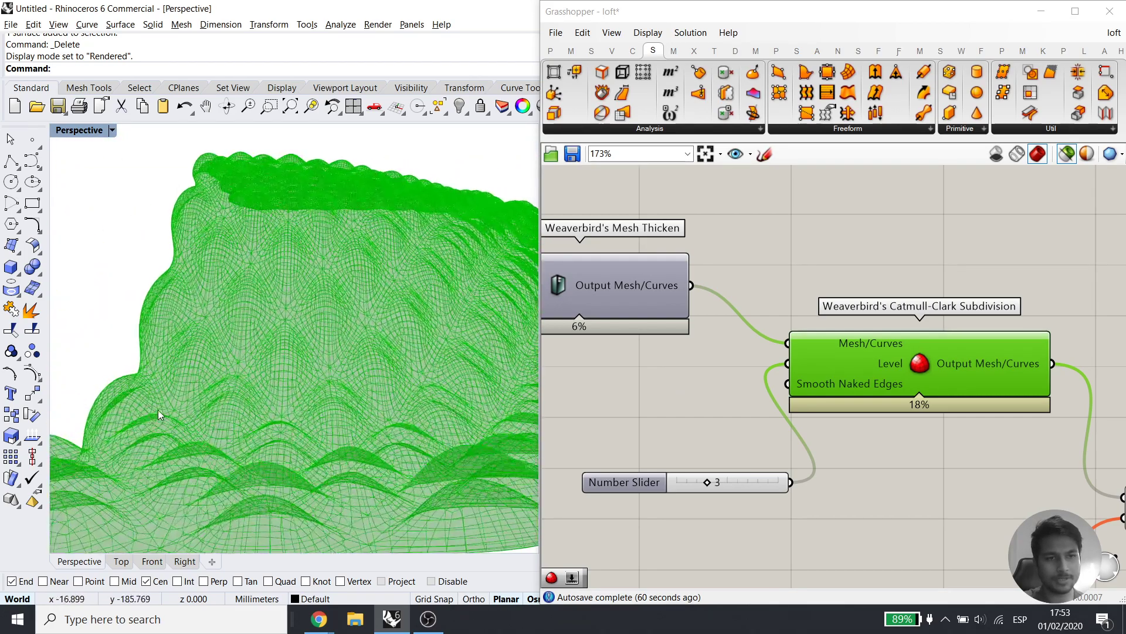
{"action": "right_click_drag", "start_coordinate": [1026, 448], "coordinate": [698, 317]}
{"action": "left_click", "coordinate": [854, 380]}
Re-enable the Colour Swatch component so the smoothed mesh shows in the preview
{"action": "middle_click", "coordinate": [854, 378]}
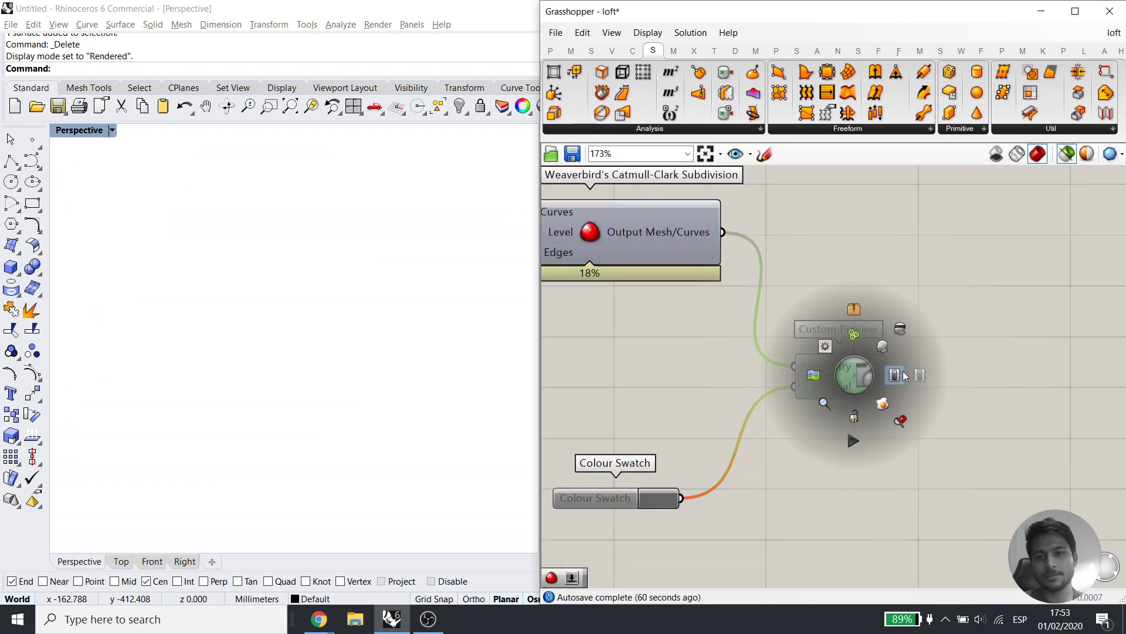
{"action": "left_click", "coordinate": [949, 327]}
{"action": "left_click_drag", "start_coordinate": [946, 329], "coordinate": [663, 504]}
{"action": "middle_click", "coordinate": [726, 491]}
{"action": "left_click", "coordinate": [766, 491]}
{"action": "left_click", "coordinate": [869, 473]}
{"action": "right_click_drag", "start_coordinate": [328, 425], "coordinate": [463, 352]}
Bake the Custom Preview mesh into Rhino with default attributes, then disable Custom Preview
{"action": "right_click", "coordinate": [838, 374]}
{"action": "left_click", "coordinate": [868, 369]}
{"action": "left_click", "coordinate": [879, 585]}
{"action": "left_click_drag", "start_coordinate": [865, 463], "coordinate": [810, 339]}
{"action": "middle_click", "coordinate": [865, 359]}
{"action": "left_click", "coordinate": [929, 355]}
{"action": "left_click", "coordinate": [929, 361]}
Inspect the white baked mesh from several angles and select it in Rhino
{"action": "scroll", "coordinate": [336, 395], "scroll_direction": "down", "scroll_amount": 9}
{"action": "mouse_move", "coordinate": [414, 424]}
{"action": "right_mouse_down"}
{"action": "mouse_move", "coordinate": [458, 431]}
{"action": "mouse_move", "coordinate": [418, 405]}
{"action": "right_mouse_up"}
{"action": "scroll", "coordinate": [414, 301], "scroll_direction": "up", "scroll_amount": 6}
{"action": "right_click_drag", "start_coordinate": [414, 305], "coordinate": [446, 345]}
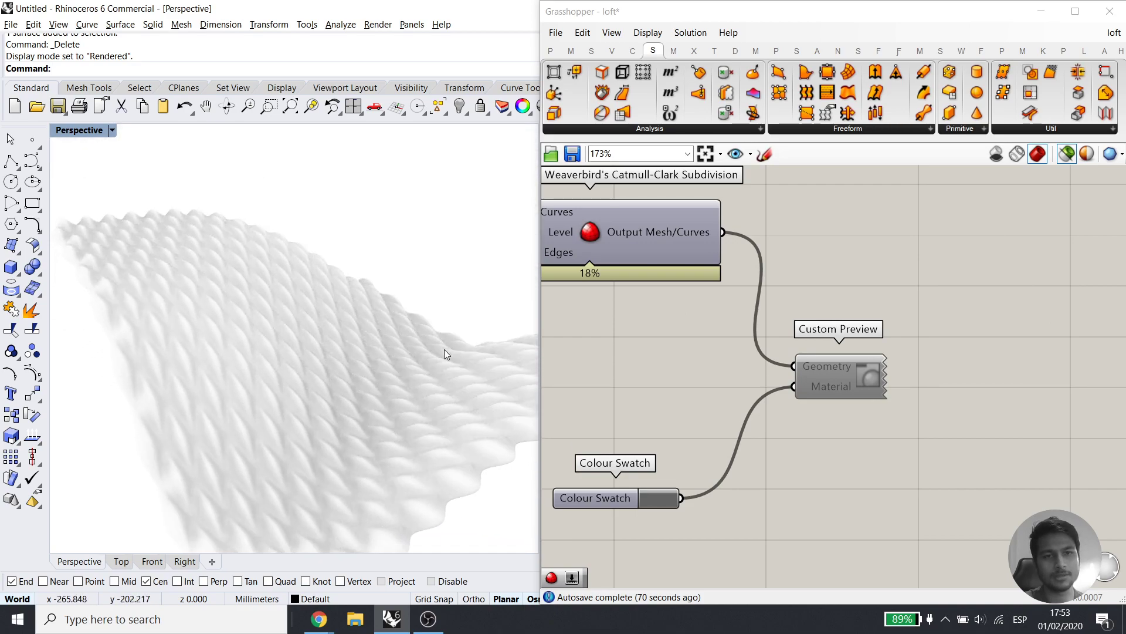
{"action": "scroll", "coordinate": [312, 377], "scroll_direction": "down", "scroll_amount": 4}
{"action": "mouse_move", "coordinate": [312, 378]}
{"action": "right_mouse_down"}
{"action": "mouse_move", "coordinate": [325, 440]}
{"action": "mouse_move", "coordinate": [300, 367]}
{"action": "right_mouse_up"}
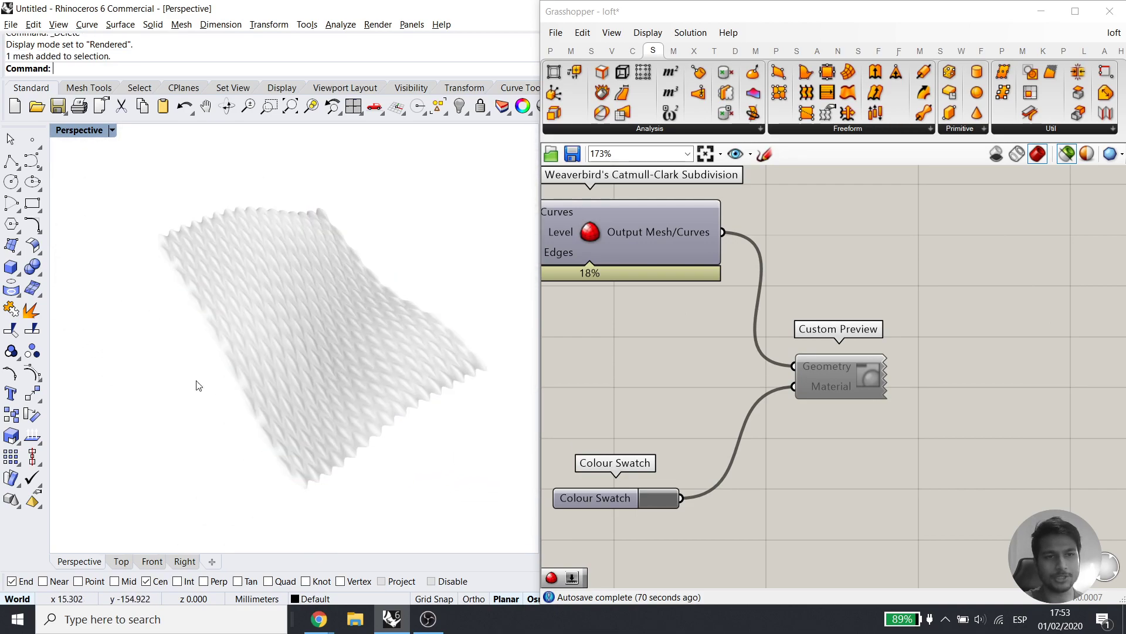
{"action": "scroll", "coordinate": [202, 355], "scroll_direction": "up", "scroll_amount": 5}
{"action": "right_click_drag", "start_coordinate": [227, 411], "coordinate": [260, 401]}
{"action": "left_click", "coordinate": [290, 366]}
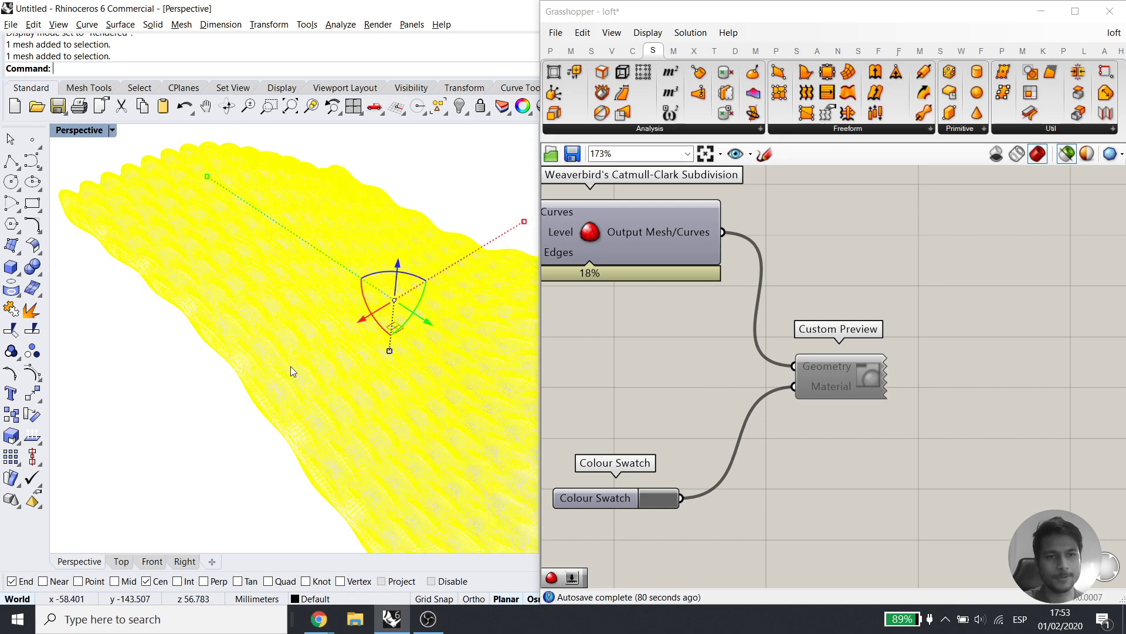
{"action": "scroll", "coordinate": [290, 366], "scroll_direction": "down", "scroll_amount": 3}
{"action": "scroll", "coordinate": [255, 181], "scroll_direction": "down", "scroll_amount": 3}
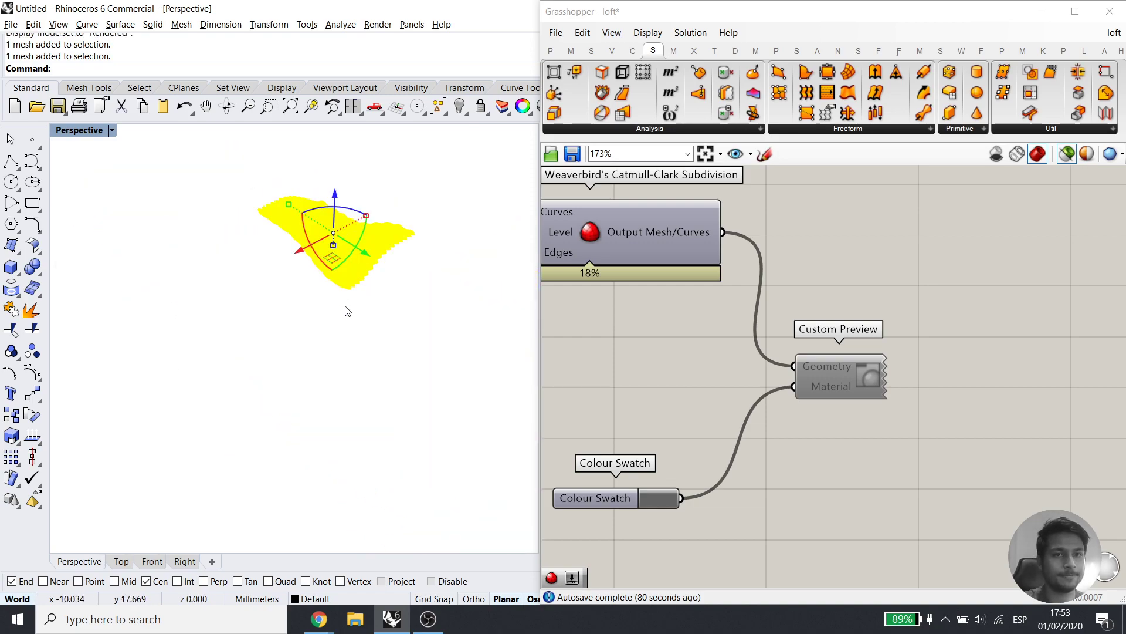
Draw a new box from two base corners and a height
{"action": "left_click", "coordinate": [13, 271]}
{"action": "left_click", "coordinate": [156, 351]}
{"action": "left_click", "coordinate": [387, 383]}
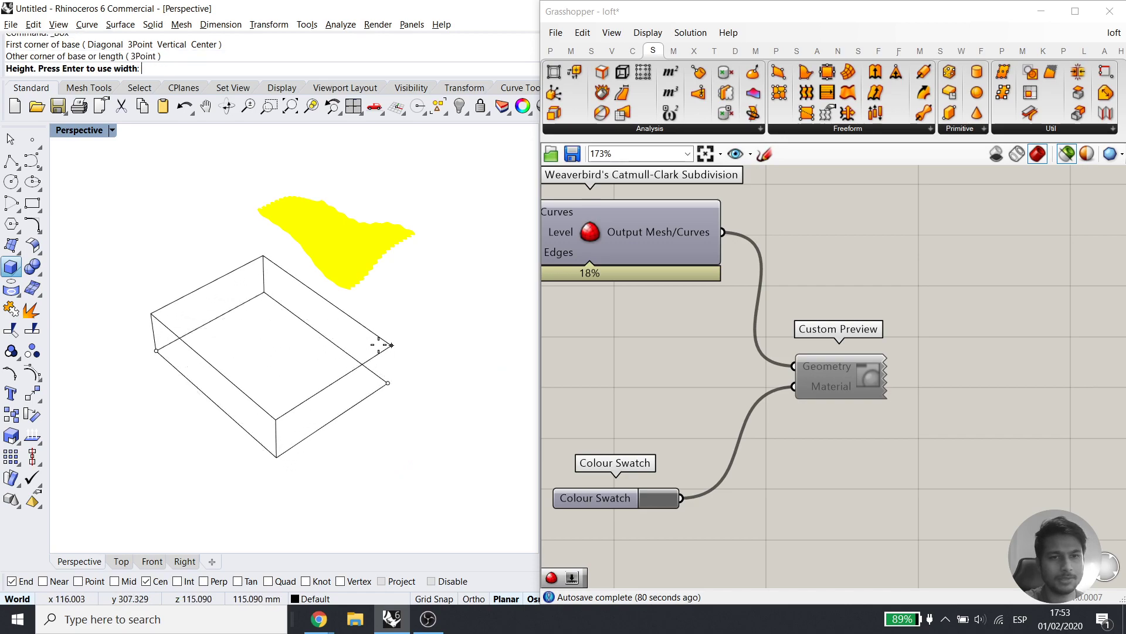
{"action": "left_click", "coordinate": [378, 340]}
Delete the baked mesh and switch the viewport to Shaded display
{"action": "left_click", "coordinate": [347, 245]}
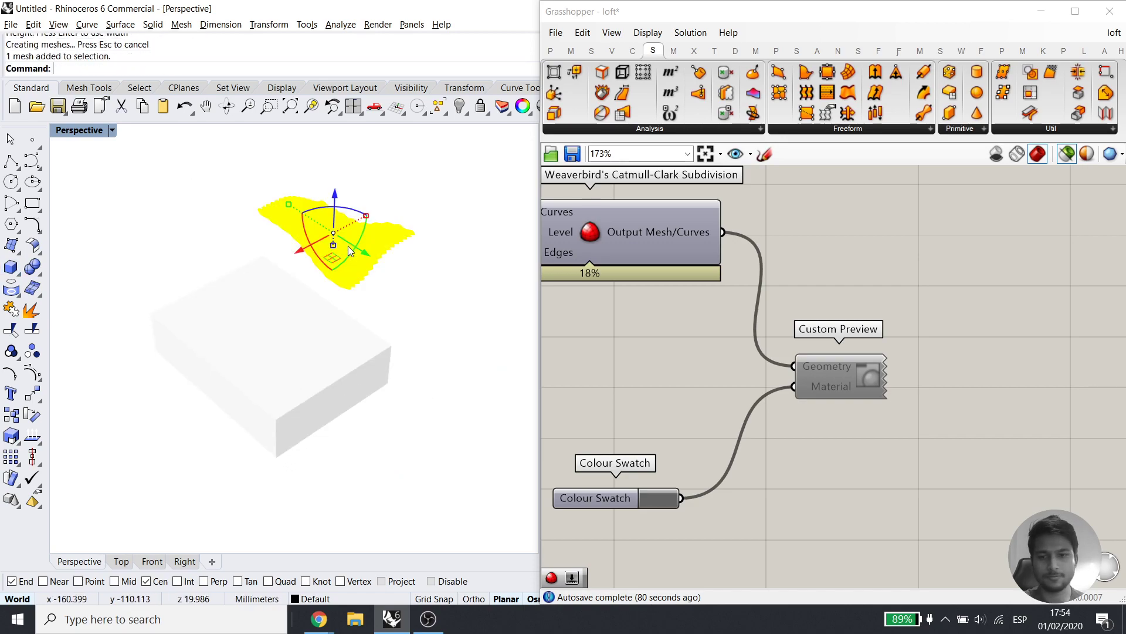
{"action": "key", "text": "Delete"}
{"action": "left_click", "coordinate": [238, 370]}
{"action": "scroll", "coordinate": [238, 370], "scroll_direction": "up", "scroll_amount": 1}
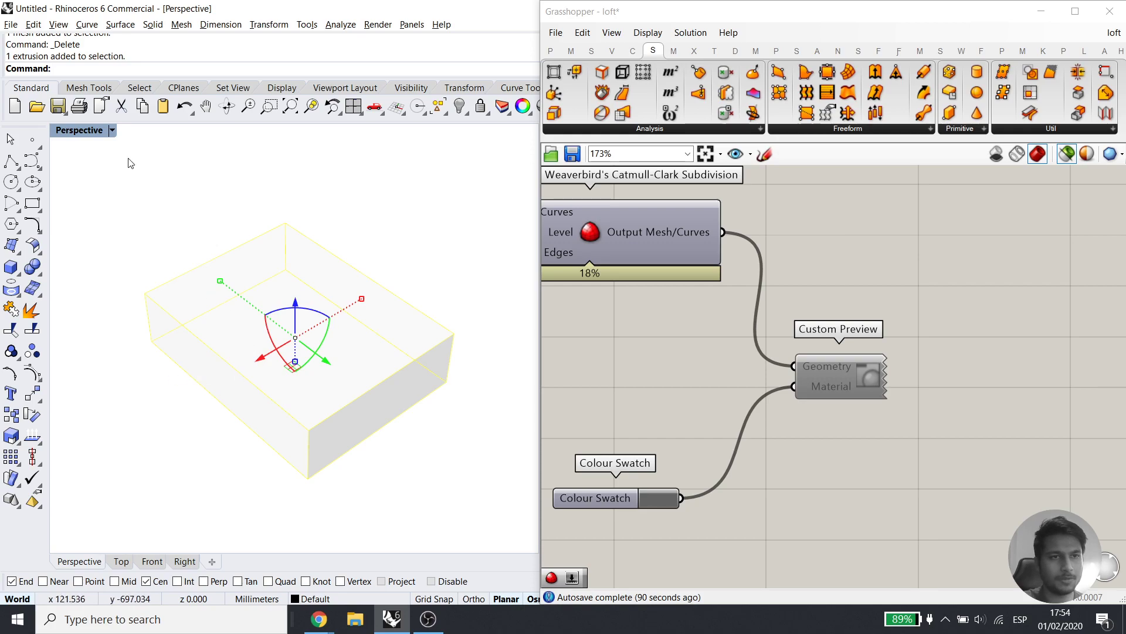
{"action": "left_click", "coordinate": [96, 133]}
{"action": "left_click", "coordinate": [229, 133]}
{"action": "key", "text": "Escape"}
{"action": "left_click", "coordinate": [311, 297]}
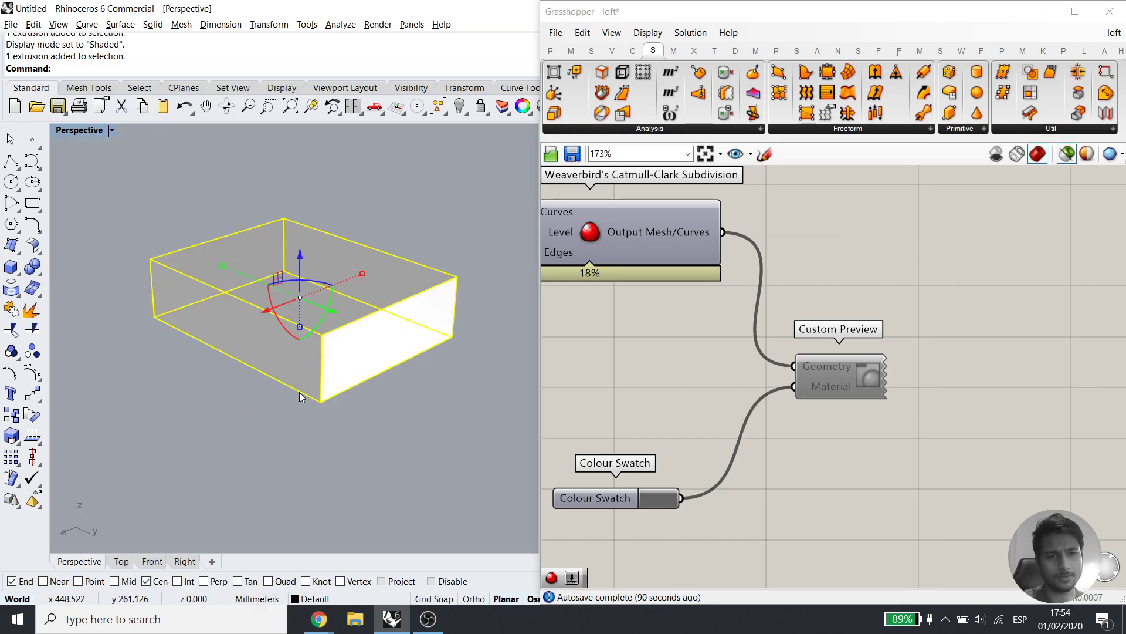
{"action": "left_click", "coordinate": [147, 378]}
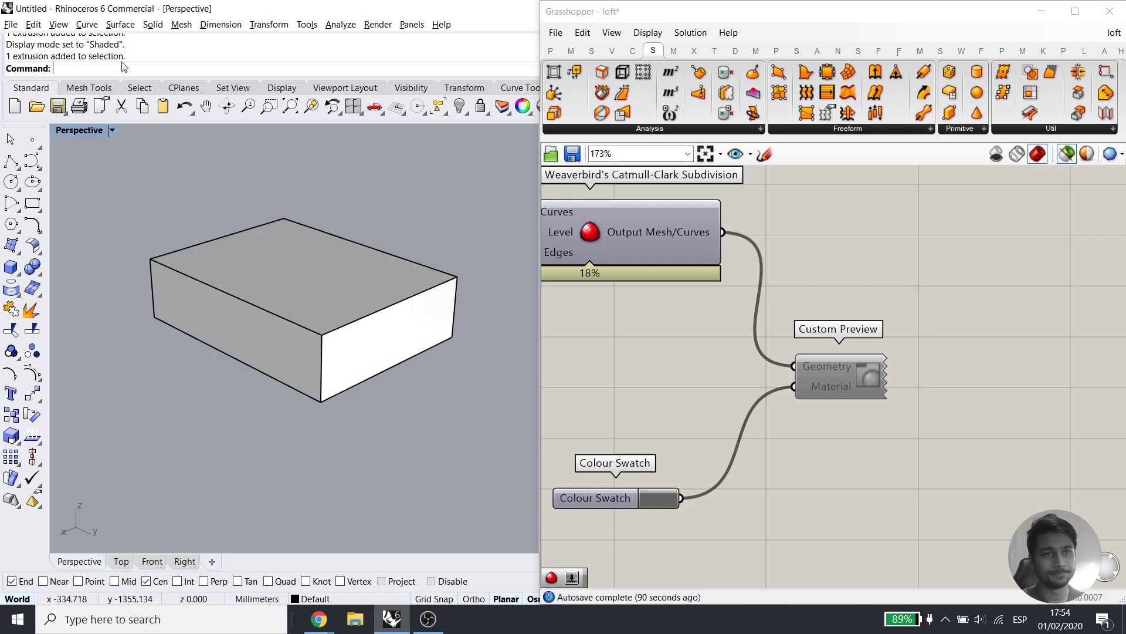
Start FilletEdge from the Solid tools with a fillet radius of 20
{"action": "left_click", "coordinate": [19, 272]}
{"action": "left_click", "coordinate": [180, 27]}
{"action": "left_click", "coordinate": [180, 27]}
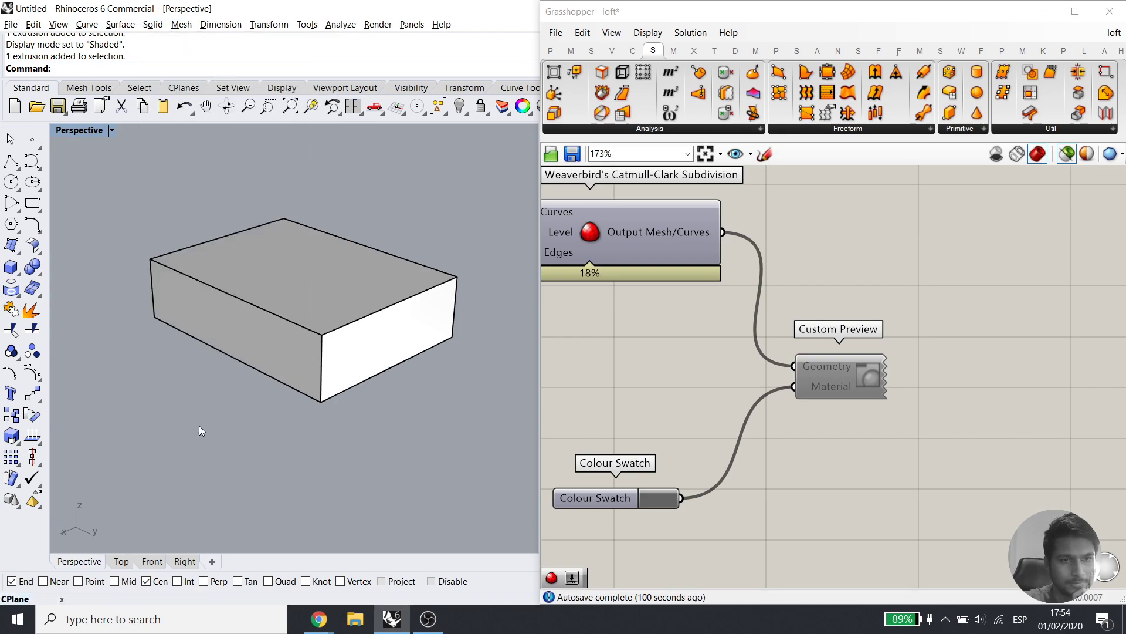
{"action": "left_click", "coordinate": [152, 24]}
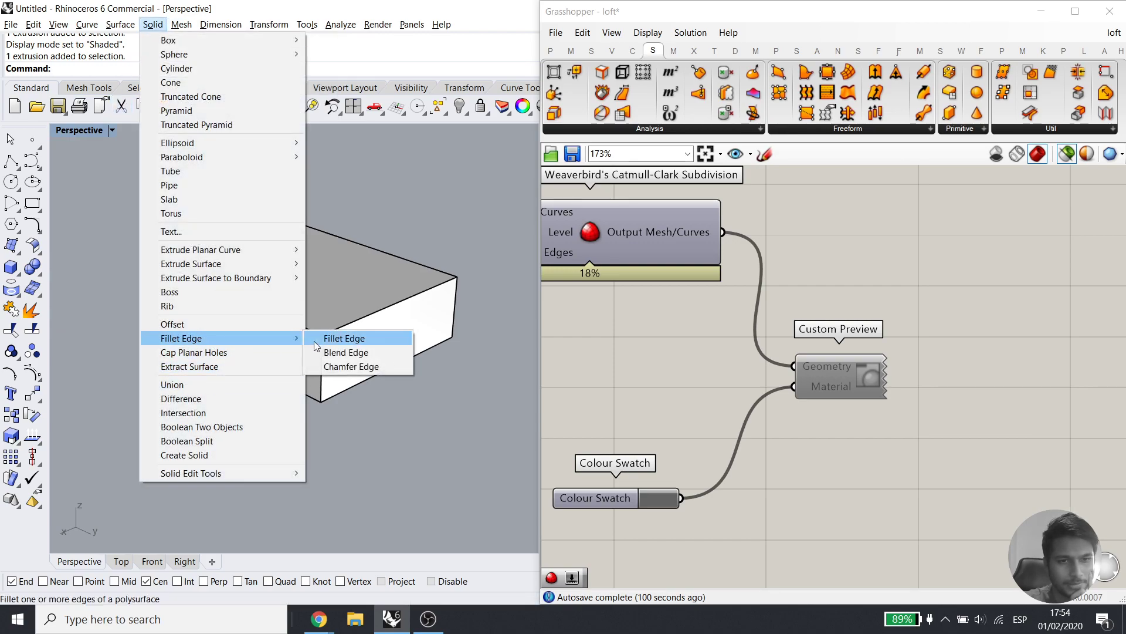
{"action": "left_click", "coordinate": [319, 339]}
{"action": "left_click", "coordinate": [202, 69]}
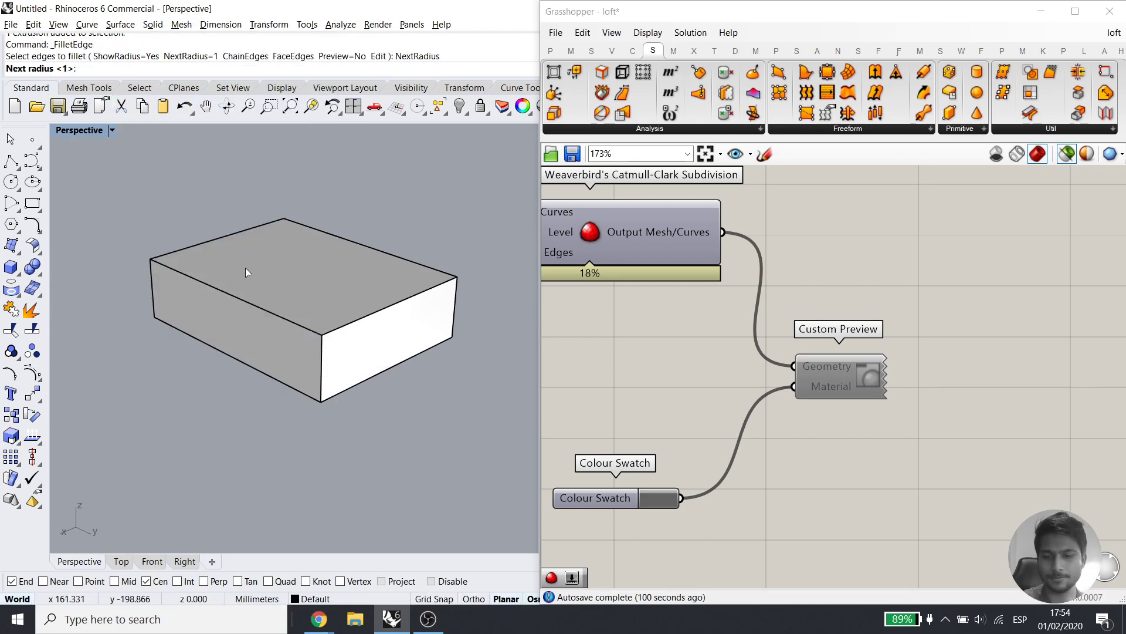
{"action": "type", "text": "20"}
{"action": "key", "text": "Return"}
Fillet the box's top-front and bottom-front edges at radius 20
{"action": "left_click", "coordinate": [241, 301]}
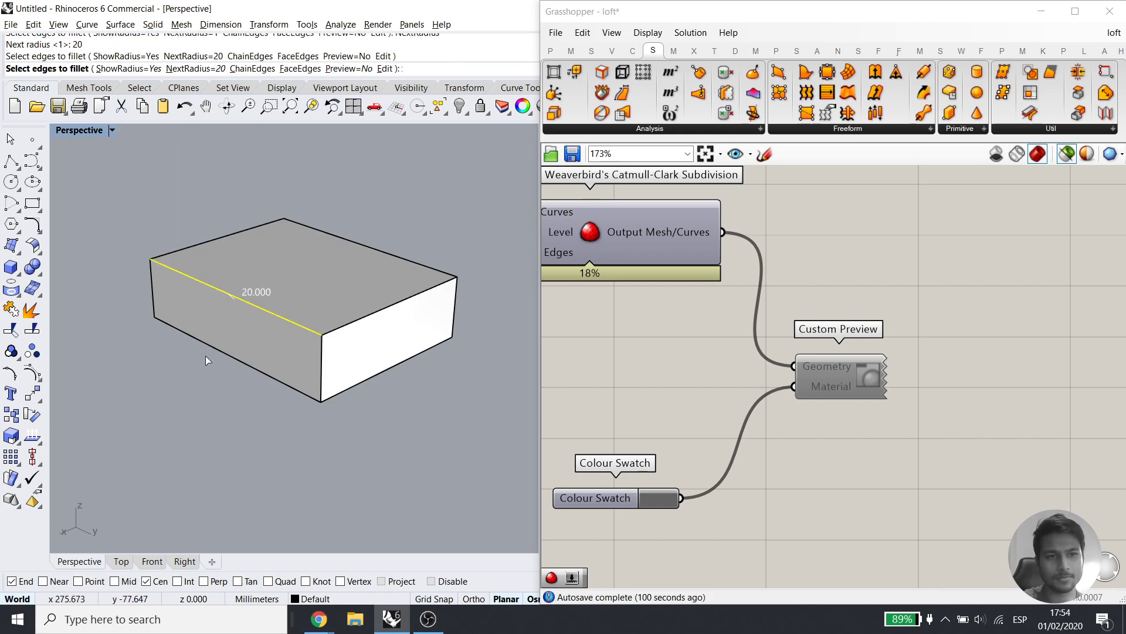
{"action": "left_click", "coordinate": [220, 353]}
{"action": "key", "text": "Return"}
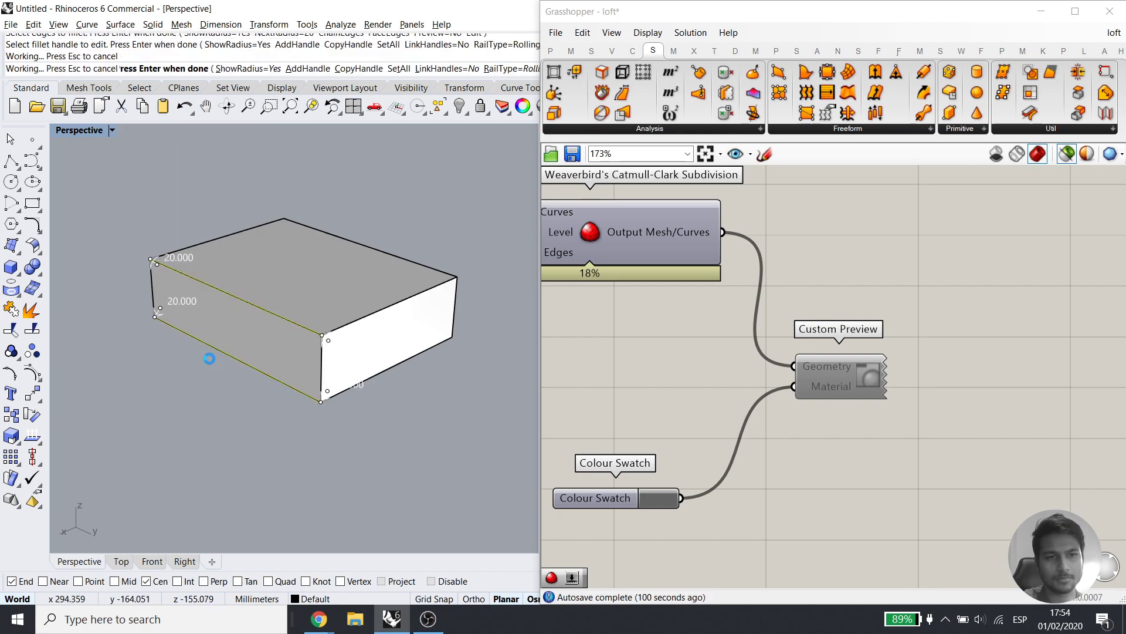
{"action": "key", "text": "Return"}
Repeat the 20 mm fillet on the top and bottom front edges of the other side
{"action": "right_click_drag", "start_coordinate": [510, 240], "coordinate": [264, 269]}
{"action": "key", "text": "Return"}
{"action": "left_click", "coordinate": [297, 257]}
{"action": "left_click", "coordinate": [306, 302]}
{"action": "key", "text": "Return"}
{"action": "key", "text": "Return"}
Explode the filleted box into separate surfaces and select its top face
{"action": "right_click_drag", "start_coordinate": [237, 337], "coordinate": [413, 354]}
{"action": "scroll", "coordinate": [351, 357], "scroll_direction": "up", "scroll_amount": 3}
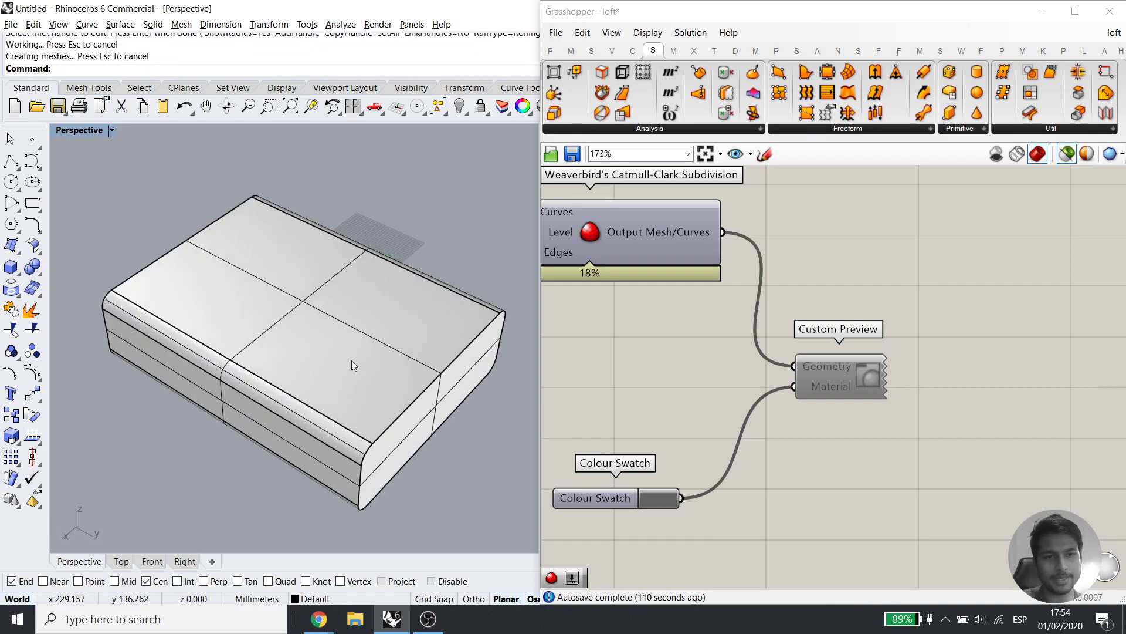
{"action": "left_click", "coordinate": [329, 358]}
{"action": "left_click", "coordinate": [302, 505]}
{"action": "left_click", "coordinate": [351, 399]}
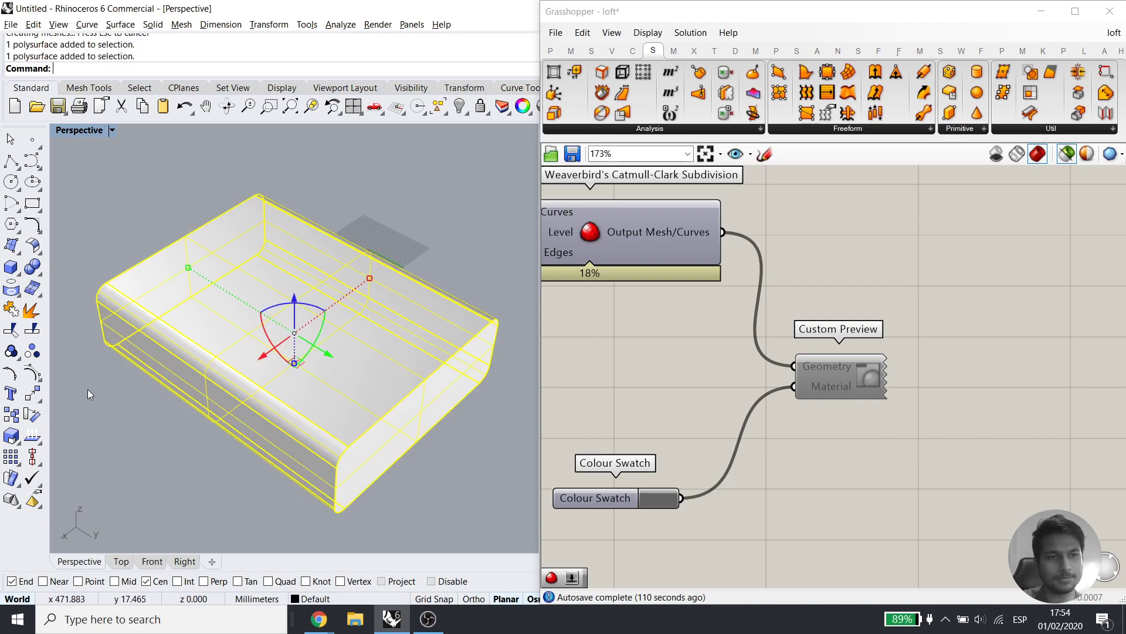
{"action": "left_click", "coordinate": [29, 310]}
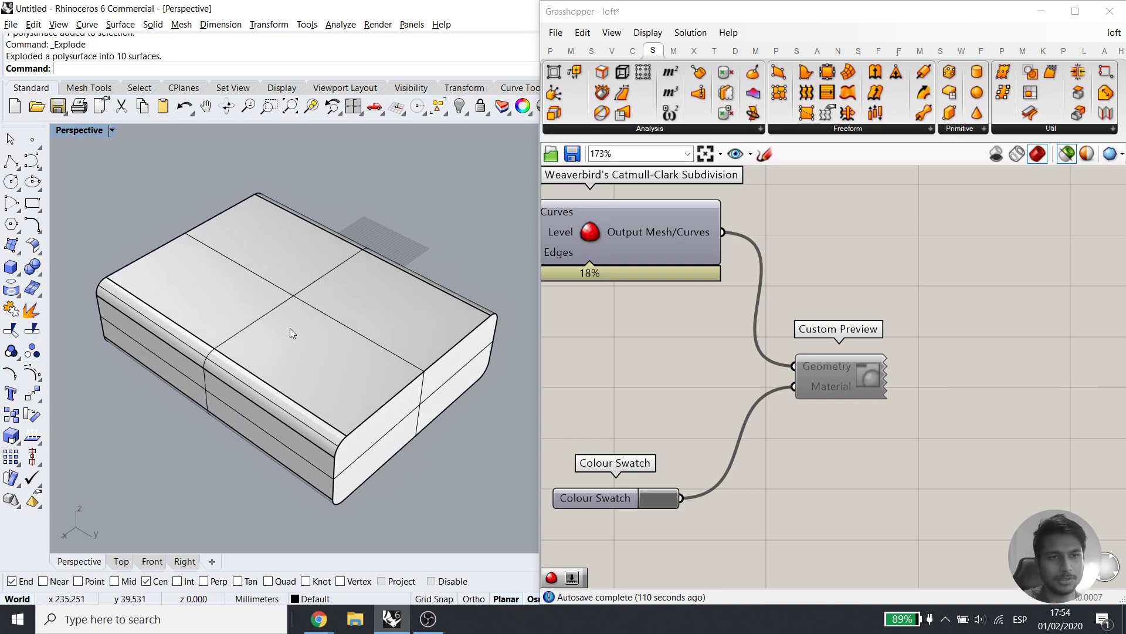
{"action": "left_click", "coordinate": [292, 329]}
Set the Surface parameter to the box's top face, then hide that face
{"action": "scroll", "coordinate": [865, 414], "scroll_direction": "down", "scroll_amount": 2}
{"action": "right_click_drag", "start_coordinate": [737, 429], "coordinate": [1071, 447]}
{"action": "right_click_drag", "start_coordinate": [660, 395], "coordinate": [1106, 439]}
{"action": "right_click_drag", "start_coordinate": [575, 482], "coordinate": [819, 404]}
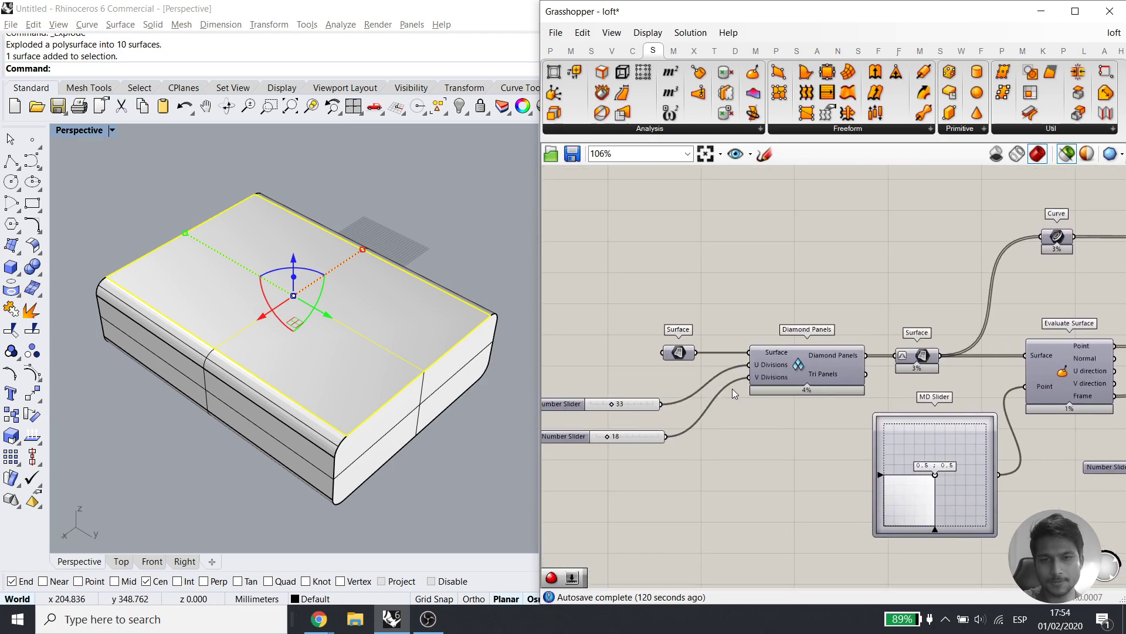
{"action": "left_click", "coordinate": [681, 353]}
{"action": "right_click", "coordinate": [681, 353]}
{"action": "left_click", "coordinate": [748, 495]}
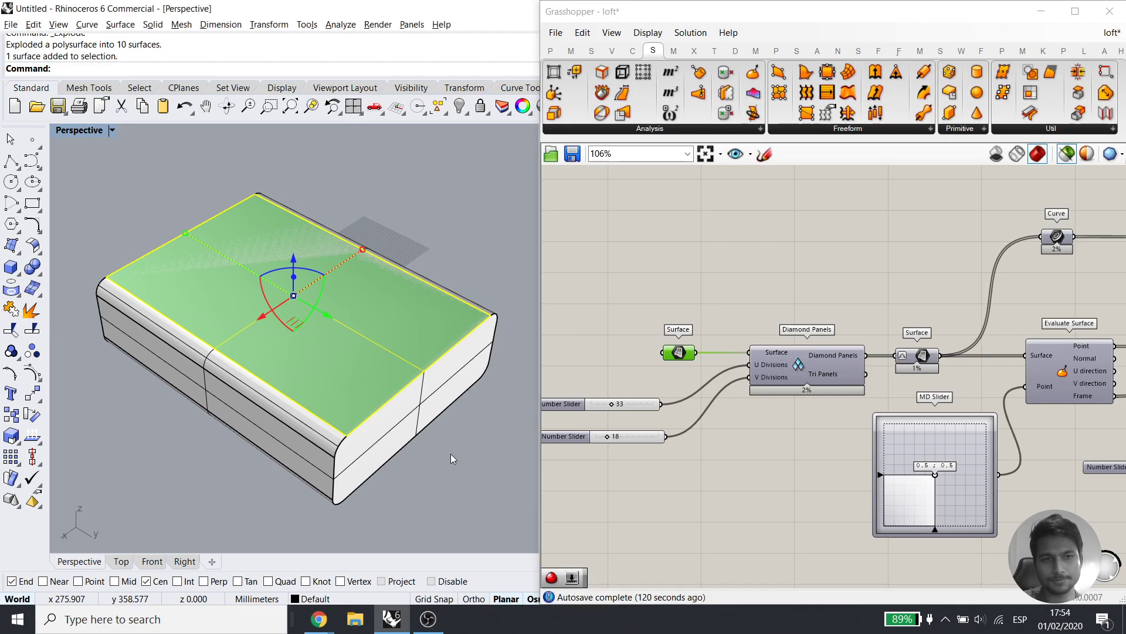
{"action": "left_click", "coordinate": [319, 343]}
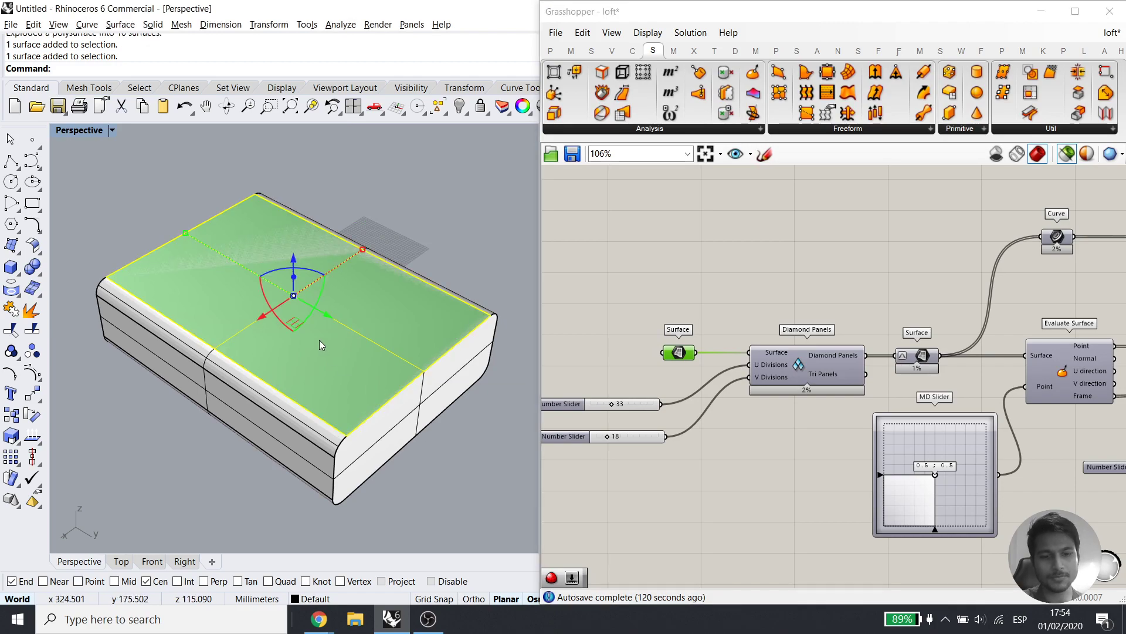
{"action": "key", "text": "ctrl+h"}
Bring the Catmull-Clark component into view and select it
{"action": "scroll", "coordinate": [743, 379], "scroll_direction": "down", "scroll_amount": 3}
{"action": "right_click_drag", "start_coordinate": [962, 404], "coordinate": [753, 376]}
{"action": "right_click_drag", "start_coordinate": [1013, 385], "coordinate": [743, 367]}
{"action": "scroll", "coordinate": [992, 339], "scroll_direction": "up", "scroll_amount": 3}
{"action": "right_click_drag", "start_coordinate": [992, 339], "coordinate": [841, 370]}
{"action": "left_click", "coordinate": [860, 298]}
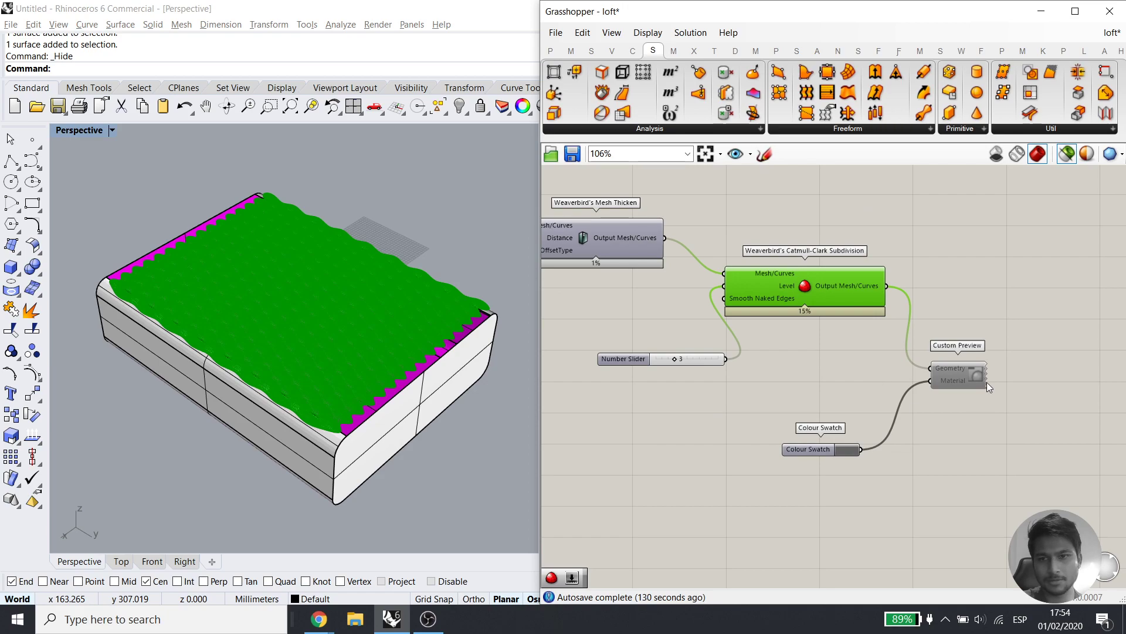
Turn on the Custom Preview display so the wavy mesh appears over the box
{"action": "left_click", "coordinate": [960, 375]}
{"action": "middle_click", "coordinate": [963, 374]}
{"action": "left_click", "coordinate": [996, 357]}
{"action": "left_click", "coordinate": [1019, 314]}
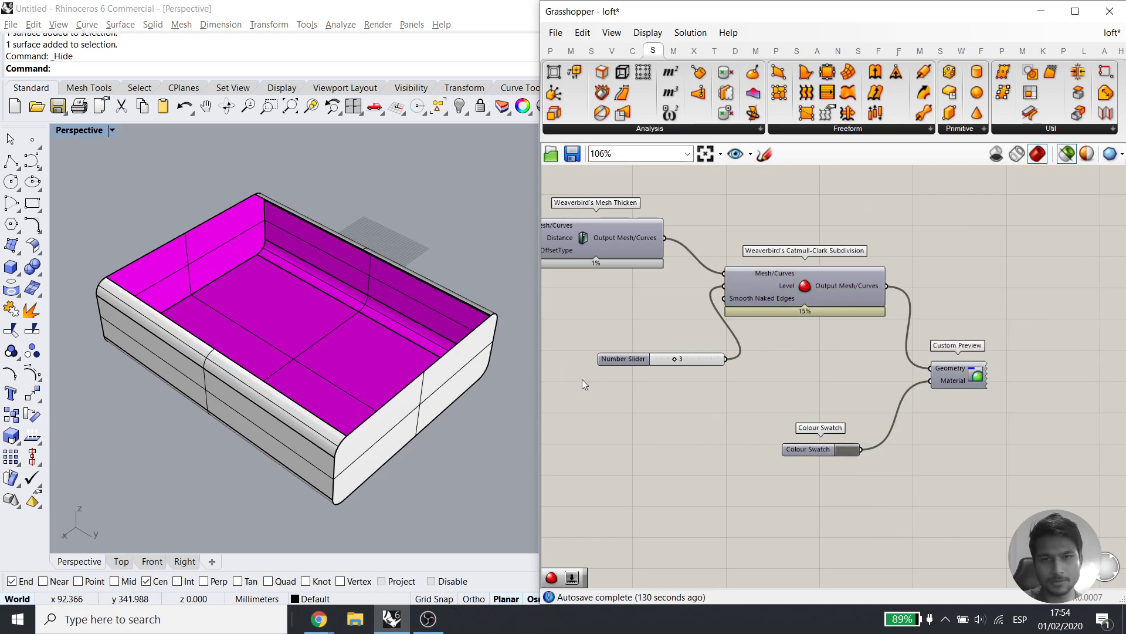
{"action": "left_click", "coordinate": [951, 380]}
{"action": "left_click", "coordinate": [901, 292]}
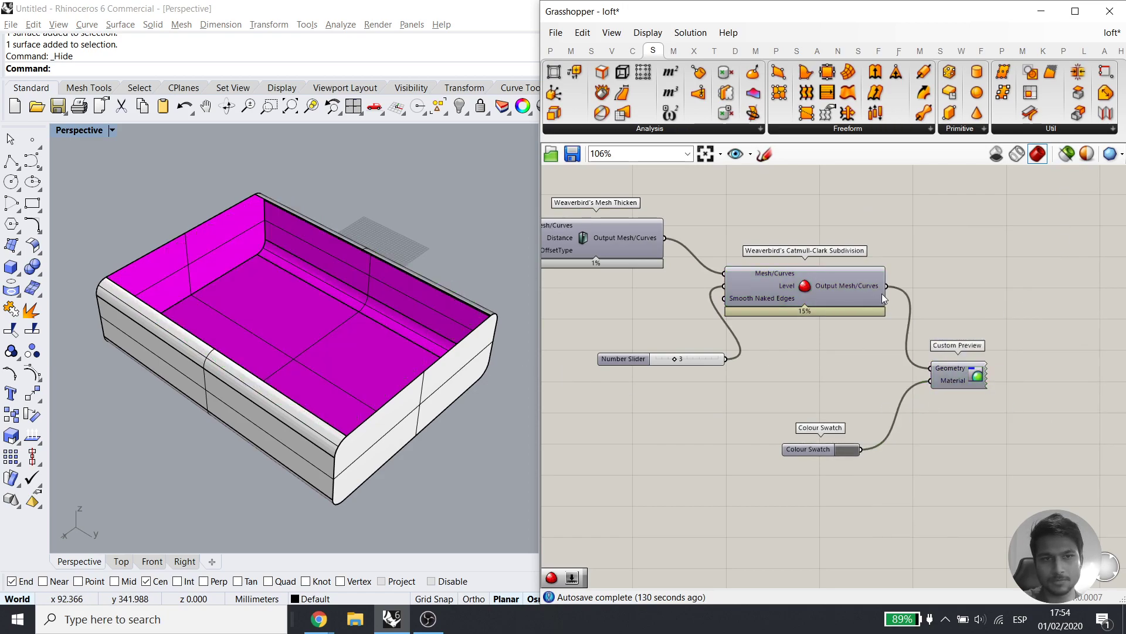
{"action": "left_click", "coordinate": [981, 380]}
{"action": "middle_click", "coordinate": [1008, 346]}
{"action": "left_click", "coordinate": [1040, 319]}
{"action": "left_click", "coordinate": [1055, 281]}
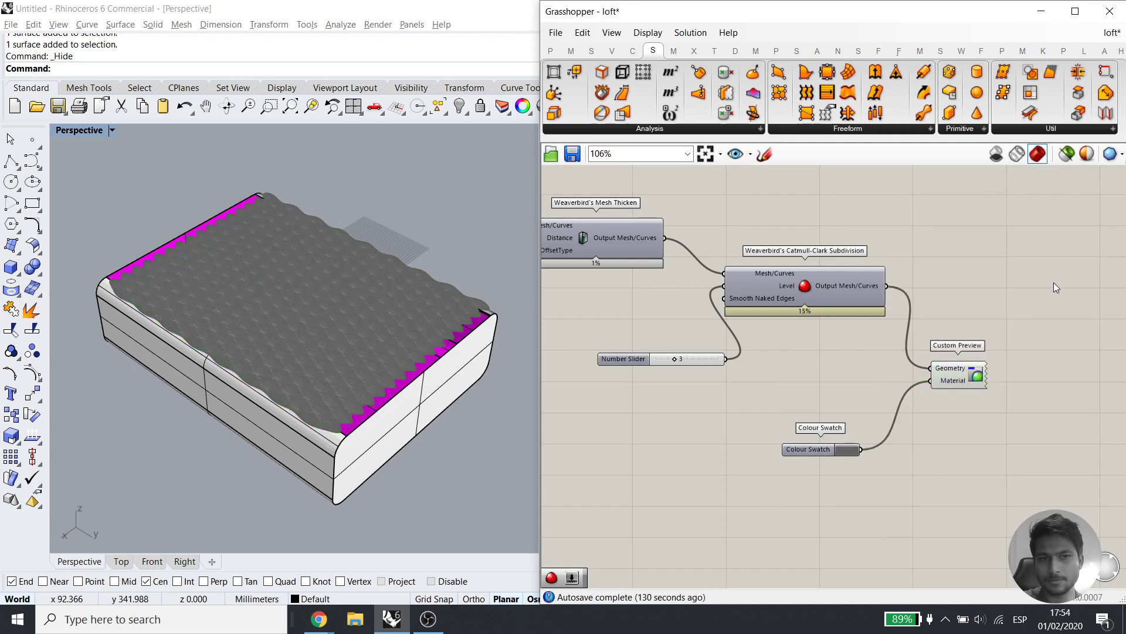
Orbit around the meshed box and switch to the Top view
{"action": "right_click_drag", "start_coordinate": [344, 281], "coordinate": [313, 330]}
{"action": "scroll", "coordinate": [259, 346], "scroll_direction": "up", "scroll_amount": 5}
{"action": "scroll", "coordinate": [192, 422], "scroll_direction": "down", "scroll_amount": 5}
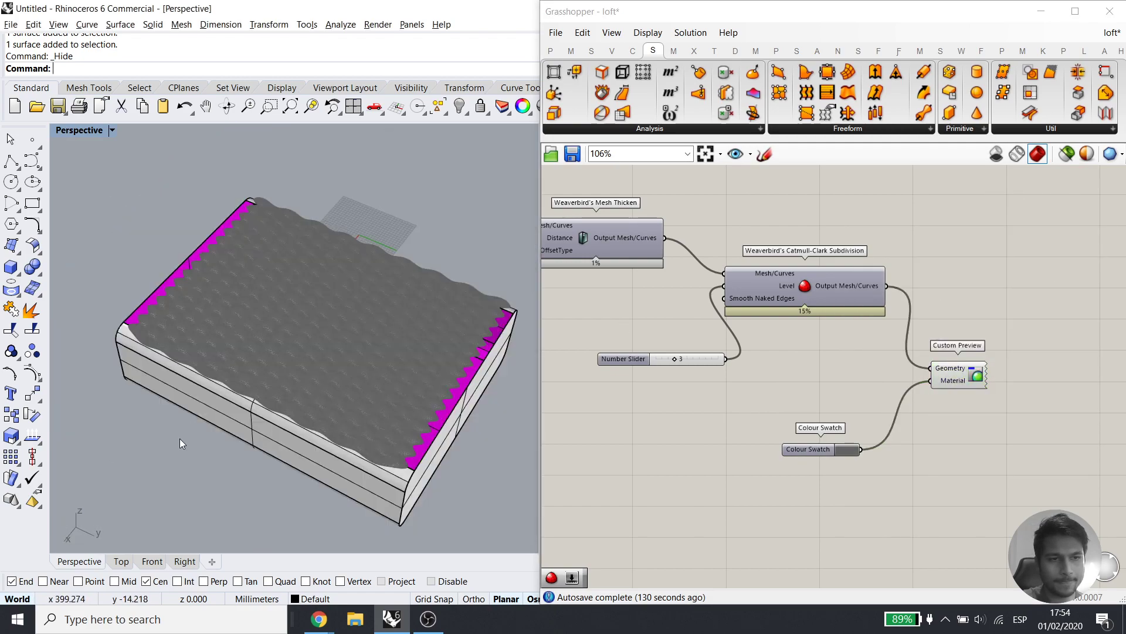
{"action": "left_click", "coordinate": [120, 561]}
Return to the Perspective view and orbit around the block
{"action": "scroll", "coordinate": [334, 335], "scroll_direction": "down", "scroll_amount": 3}
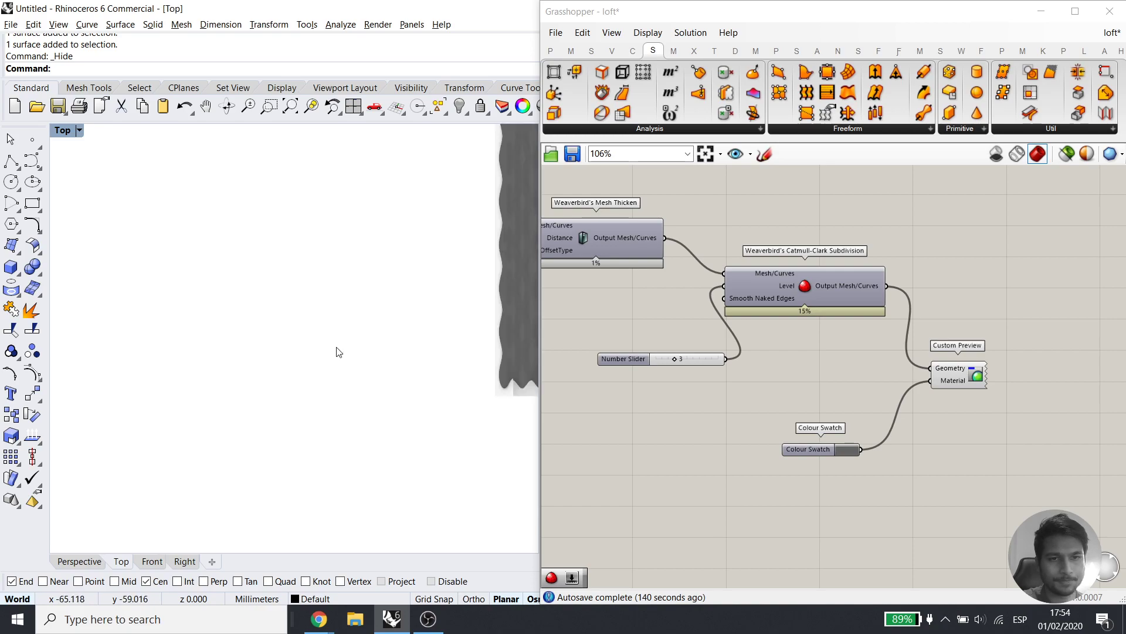
{"action": "left_click", "coordinate": [81, 562]}
{"action": "right_click_drag", "start_coordinate": [249, 409], "coordinate": [202, 361]}
{"action": "scroll", "coordinate": [114, 246], "scroll_direction": "up", "scroll_amount": 5}
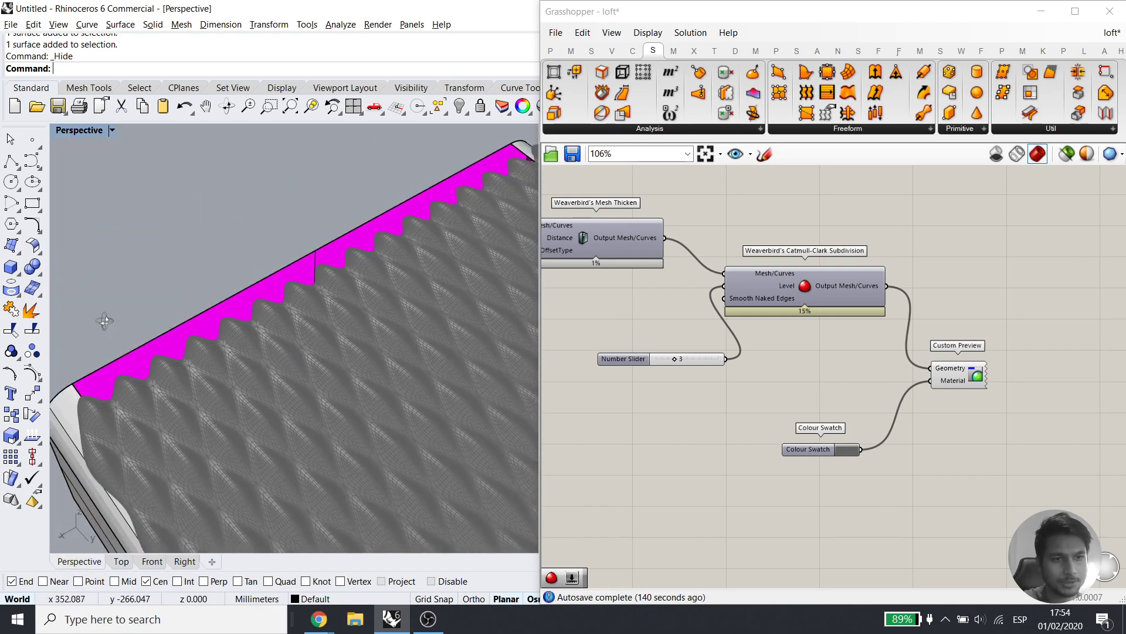
{"action": "scroll", "coordinate": [111, 330], "scroll_direction": "down", "scroll_amount": 5}
{"action": "right_click_drag", "start_coordinate": [388, 354], "coordinate": [378, 310]}
Pan to the Diamond Panels components and enable 'Only draw preview for selected objects'
{"action": "right_click_drag", "start_coordinate": [586, 304], "coordinate": [859, 362]}
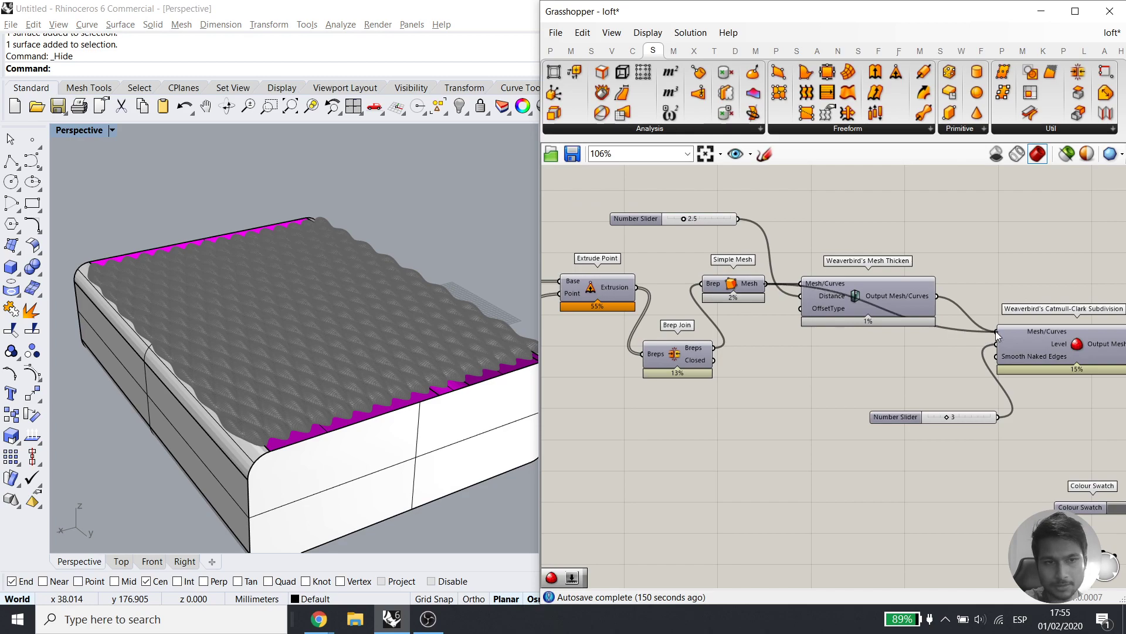
{"action": "right_click_drag", "start_coordinate": [635, 406], "coordinate": [979, 428]}
{"action": "right_click_drag", "start_coordinate": [651, 431], "coordinate": [938, 413]}
{"action": "mouse_move", "coordinate": [714, 420]}
{"action": "right_mouse_down"}
{"action": "mouse_move", "coordinate": [800, 422]}
{"action": "mouse_move", "coordinate": [952, 394]}
{"action": "right_mouse_up"}
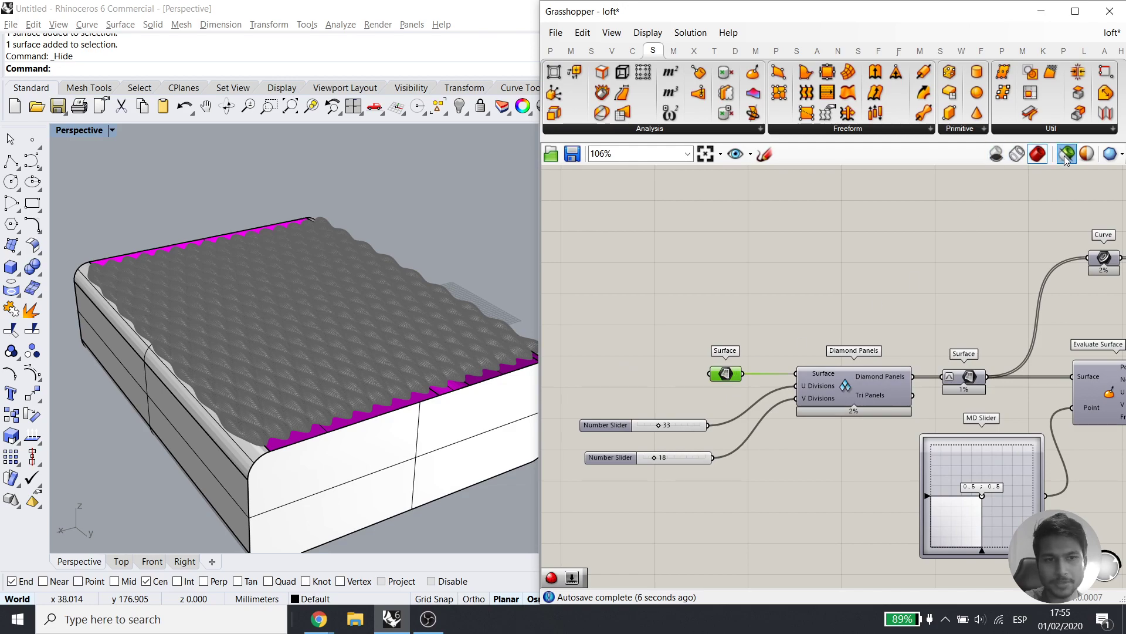
{"action": "left_click", "coordinate": [1066, 155]}
{"action": "right_click_drag", "start_coordinate": [351, 329], "coordinate": [388, 341]}
{"action": "middle_click", "coordinate": [727, 374]}
{"action": "left_click", "coordinate": [755, 343]}
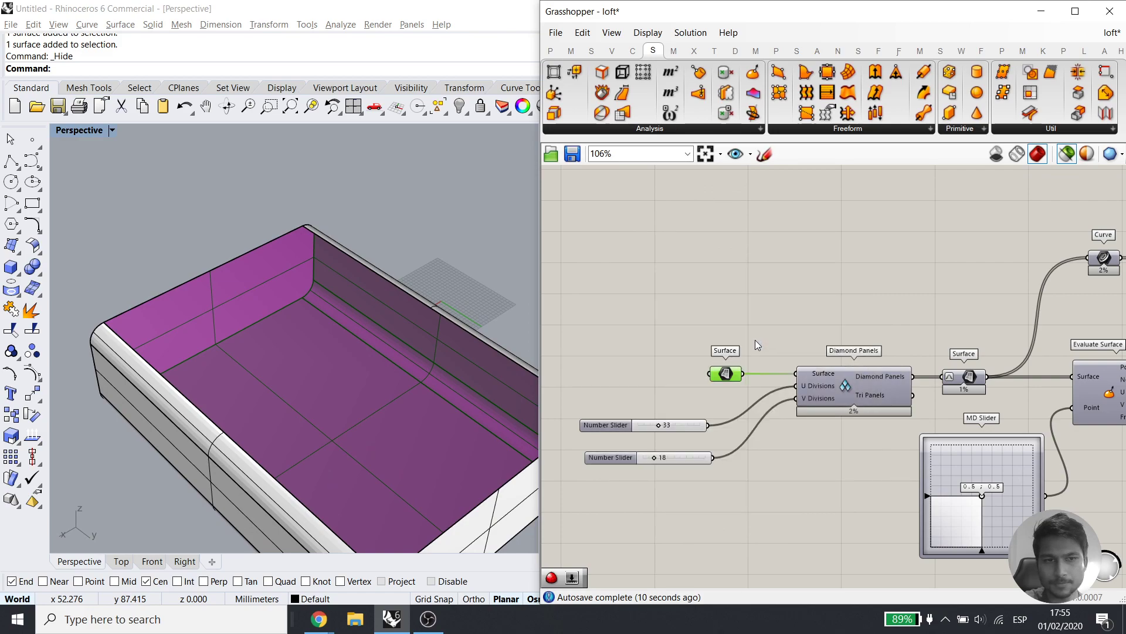
{"action": "left_click", "coordinate": [112, 131]}
Set the Perspective viewport to Rendered display and inspect the wavy surface on the box
{"action": "left_click", "coordinate": [141, 133]}
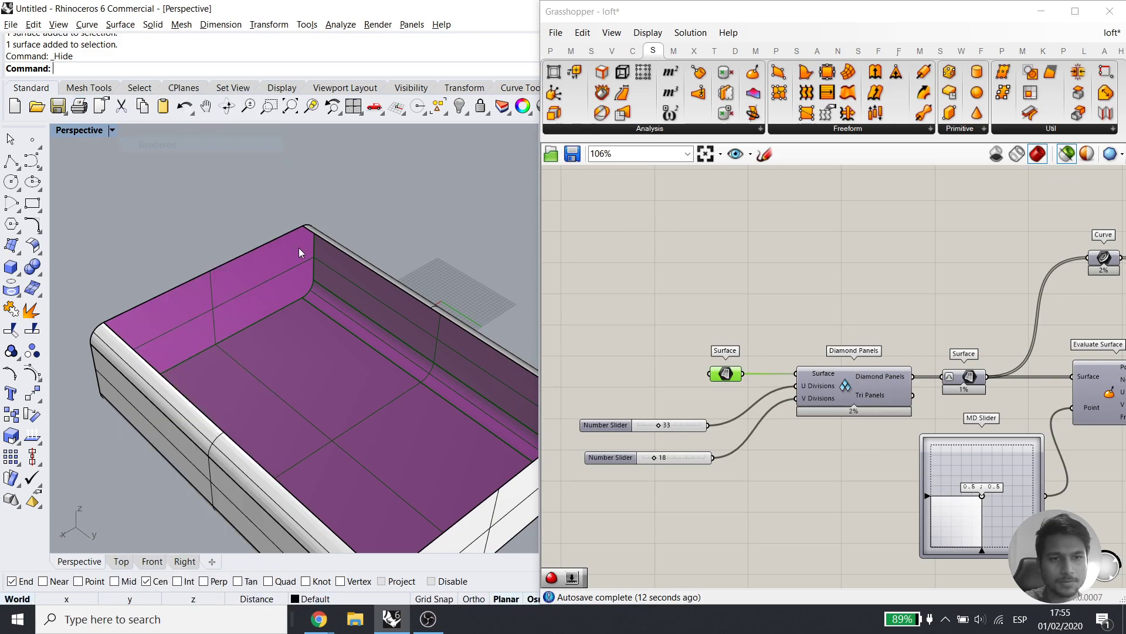
{"action": "mouse_move", "coordinate": [333, 344]}
{"action": "right_mouse_down"}
{"action": "mouse_move", "coordinate": [346, 281]}
{"action": "mouse_move", "coordinate": [322, 346]}
{"action": "right_mouse_up"}
{"action": "scroll", "coordinate": [126, 361], "scroll_direction": "up", "scroll_amount": 5}
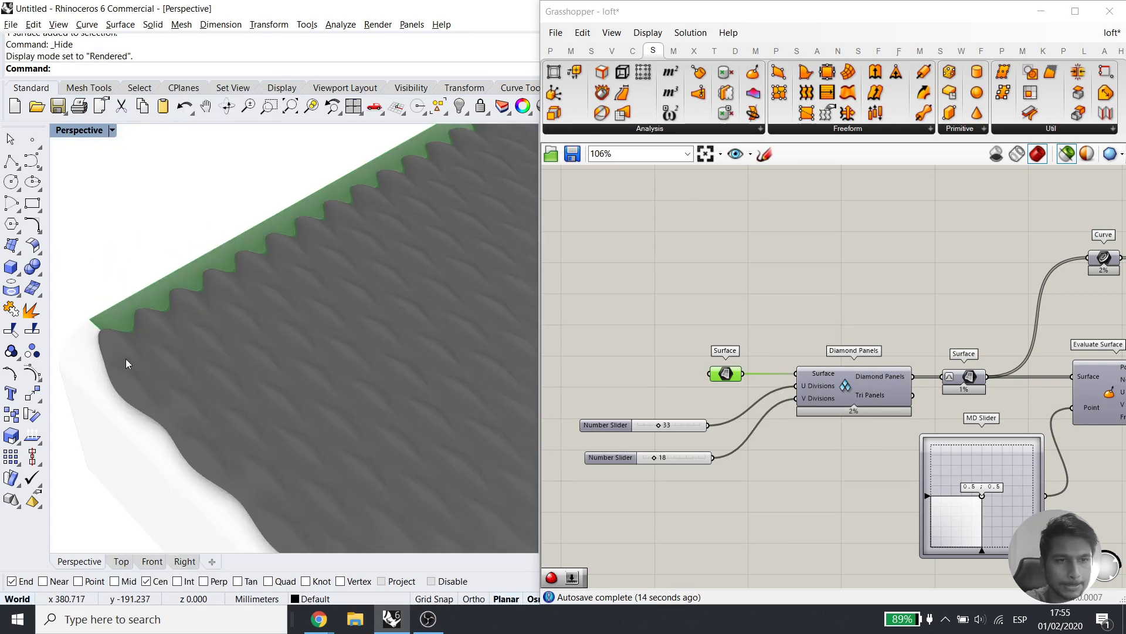
{"action": "scroll", "coordinate": [100, 327], "scroll_direction": "down", "scroll_amount": 3}
{"action": "mouse_move", "coordinate": [143, 335]}
{"action": "right_mouse_down"}
{"action": "mouse_move", "coordinate": [315, 360]}
{"action": "mouse_move", "coordinate": [320, 328]}
{"action": "mouse_move", "coordinate": [269, 327]}
{"action": "mouse_move", "coordinate": [255, 358]}
{"action": "mouse_move", "coordinate": [196, 365]}
{"action": "mouse_move", "coordinate": [191, 340]}
{"action": "right_mouse_up"}
{"action": "left_click", "coordinate": [310, 343]}
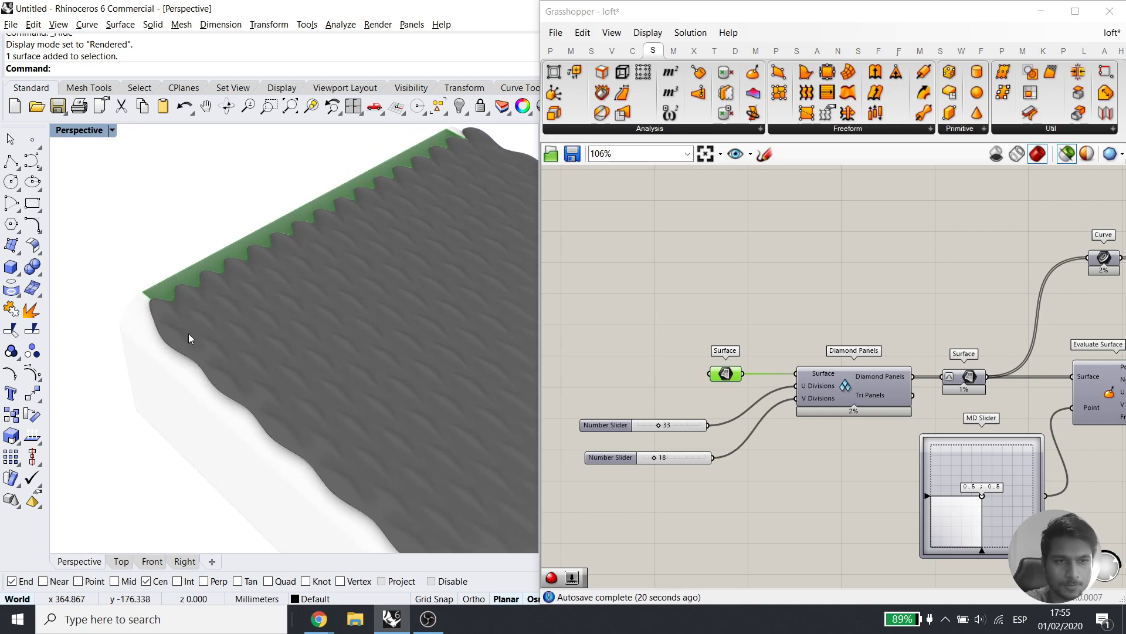
{"action": "left_click", "coordinate": [311, 351]}
Select the Diamond Panels component to preview its green panels over the mesh
{"action": "left_click", "coordinate": [839, 391]}
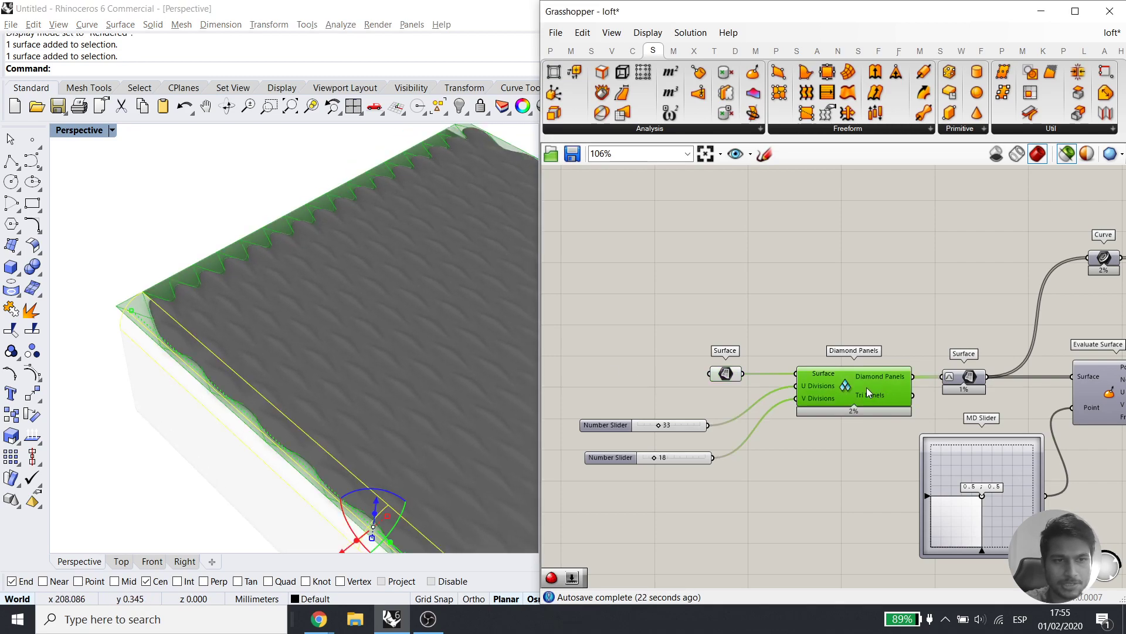
{"action": "left_click", "coordinate": [733, 318]}
{"action": "left_click", "coordinate": [736, 372]}
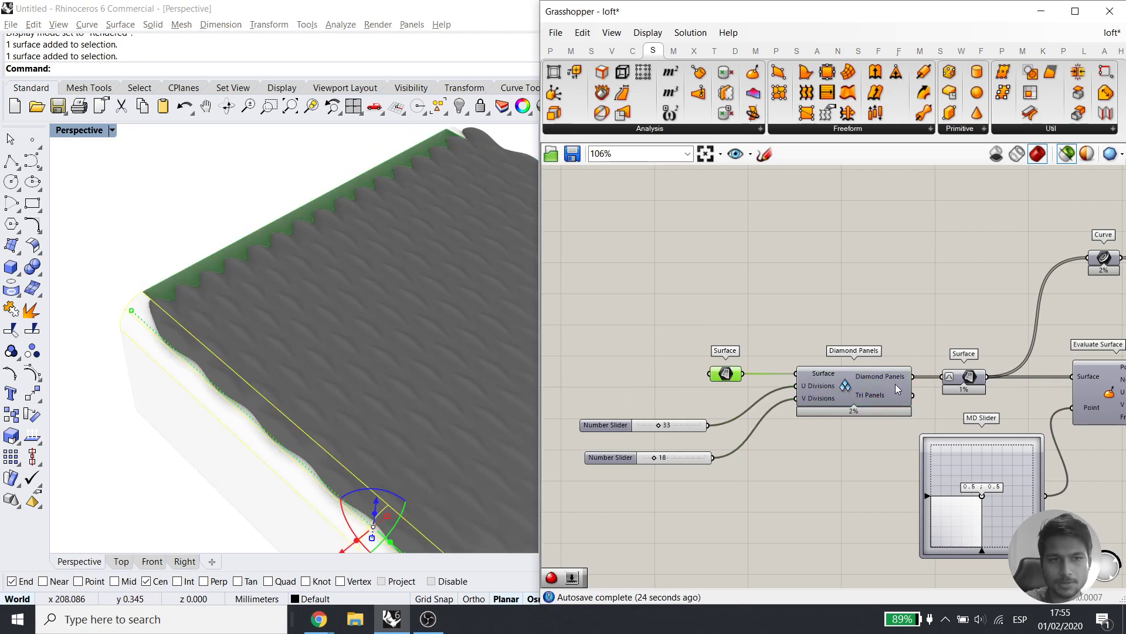
{"action": "left_click", "coordinate": [895, 384]}
{"action": "right_click_drag", "start_coordinate": [919, 329], "coordinate": [796, 314]}
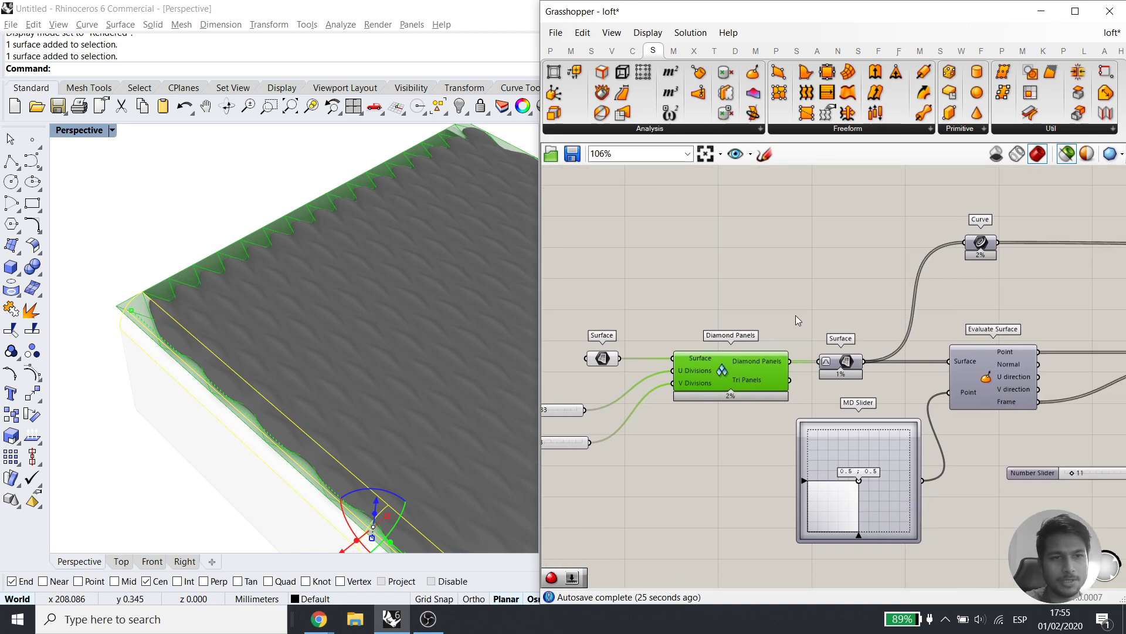
In Top view, window-select the surfaces along the box's left and right edges
{"action": "left_click", "coordinate": [121, 562]}
{"action": "scroll", "coordinate": [231, 335], "scroll_direction": "down", "scroll_amount": 5}
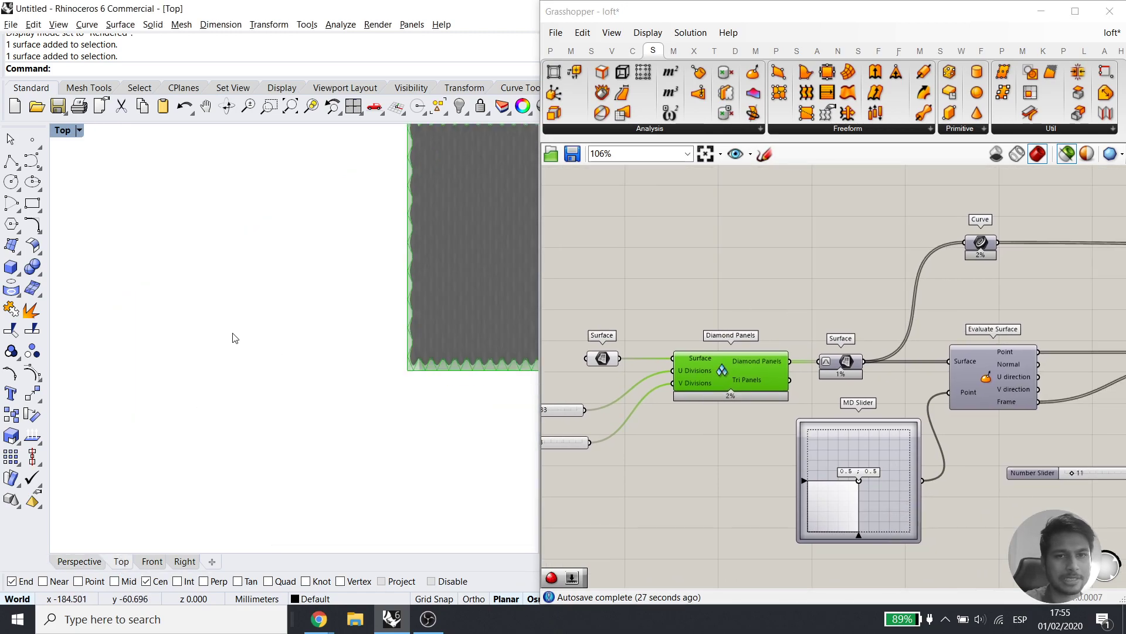
{"action": "scroll", "coordinate": [257, 237], "scroll_direction": "up", "scroll_amount": 5}
{"action": "scroll", "coordinate": [233, 149], "scroll_direction": "down", "scroll_amount": 6}
{"action": "left_click_drag", "start_coordinate": [213, 160], "coordinate": [248, 289]}
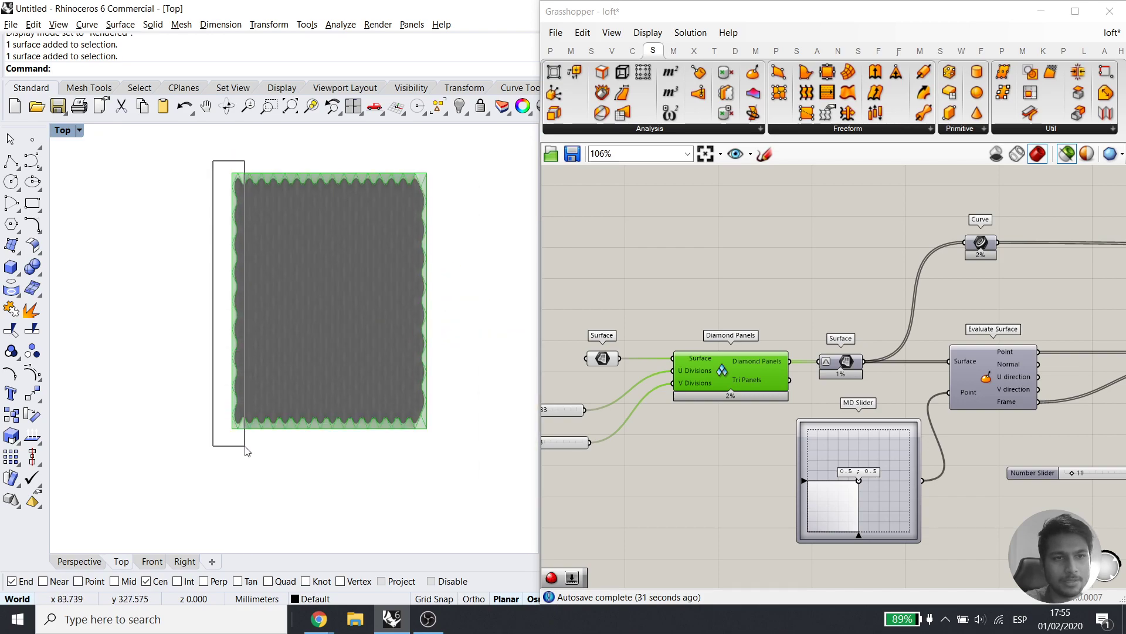
{"action": "left_click_drag", "start_coordinate": [408, 158], "coordinate": [458, 301]}
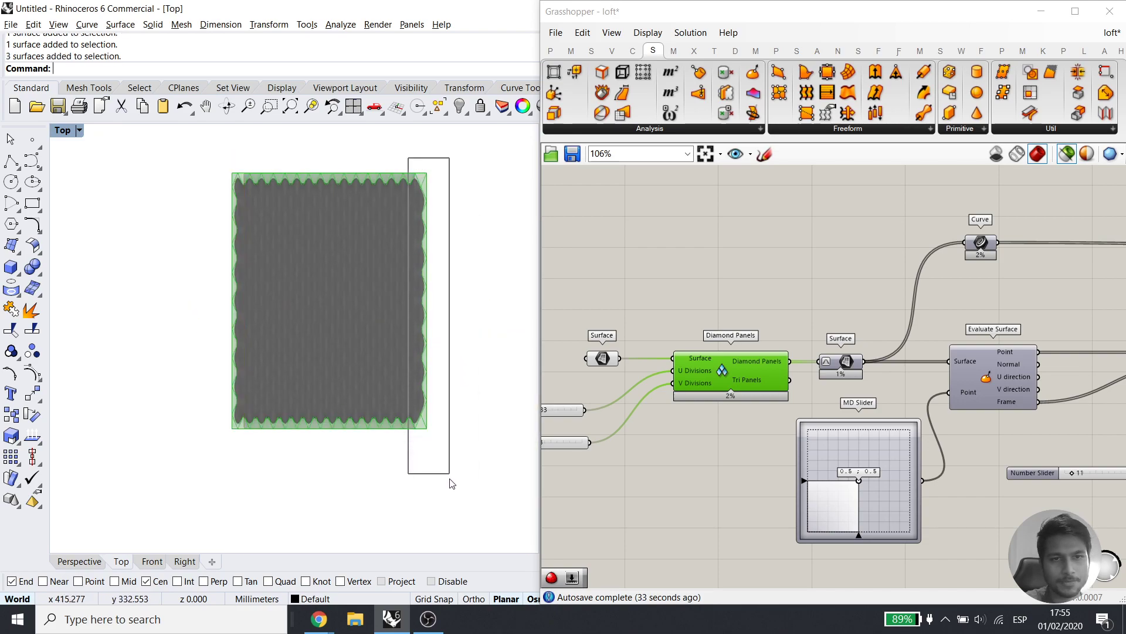
{"action": "left_click_drag", "start_coordinate": [450, 482], "coordinate": [451, 481]}
{"action": "key", "text": "Escape"}
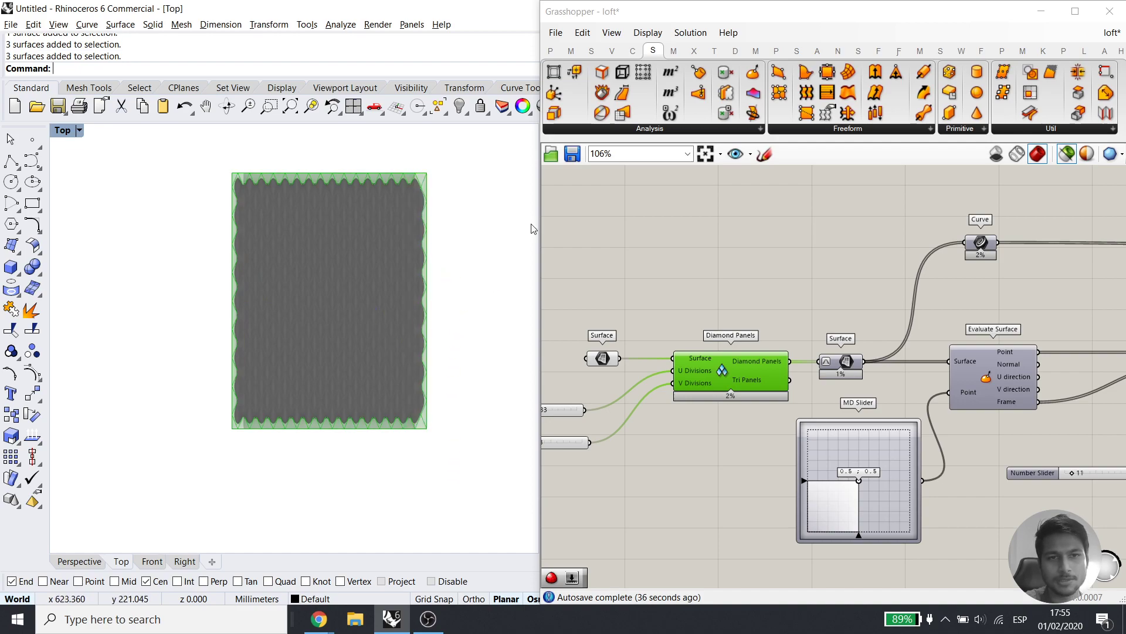
Return to the Perspective view and zoom out over the panelled box
{"action": "left_click", "coordinate": [81, 562]}
{"action": "scroll", "coordinate": [279, 326], "scroll_direction": "down", "scroll_amount": 5}
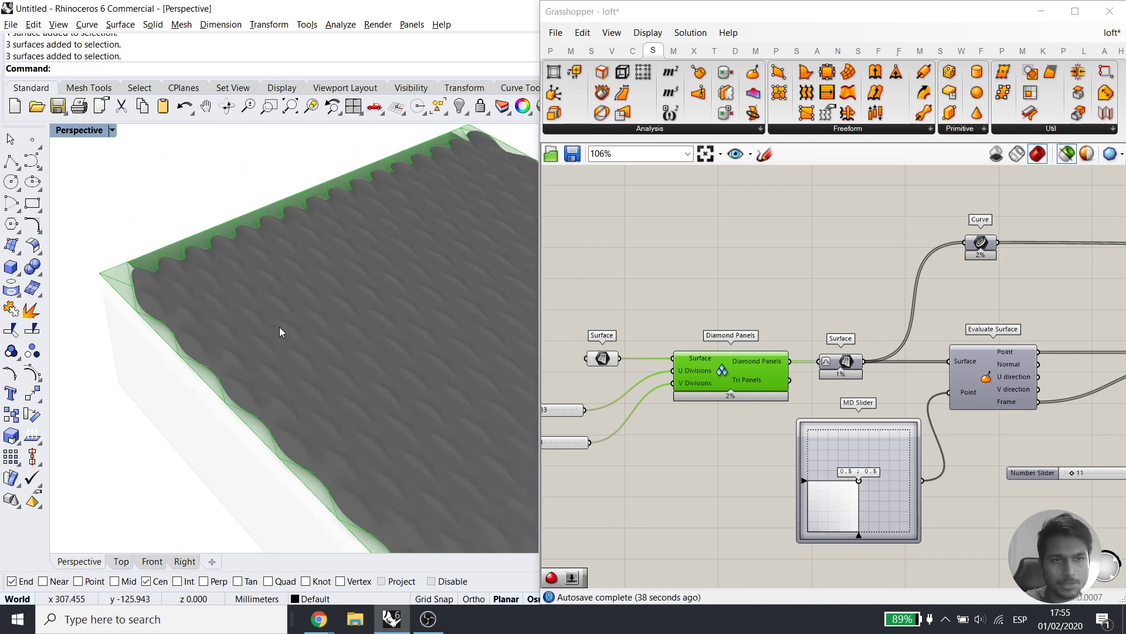
{"action": "right_click_drag", "start_coordinate": [281, 385], "coordinate": [273, 381], "text": "shift"}
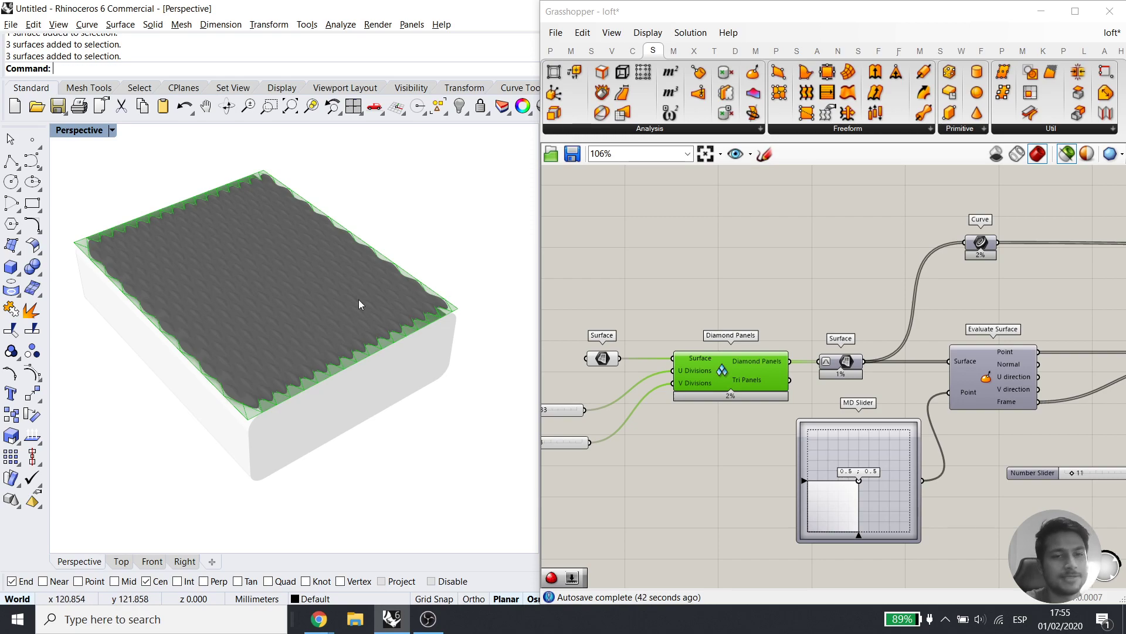
{"action": "scroll", "coordinate": [357, 305], "scroll_direction": "down", "scroll_amount": 3}
Draw a new cylinder in the Rhino viewport
{"action": "left_click", "coordinate": [20, 274]}
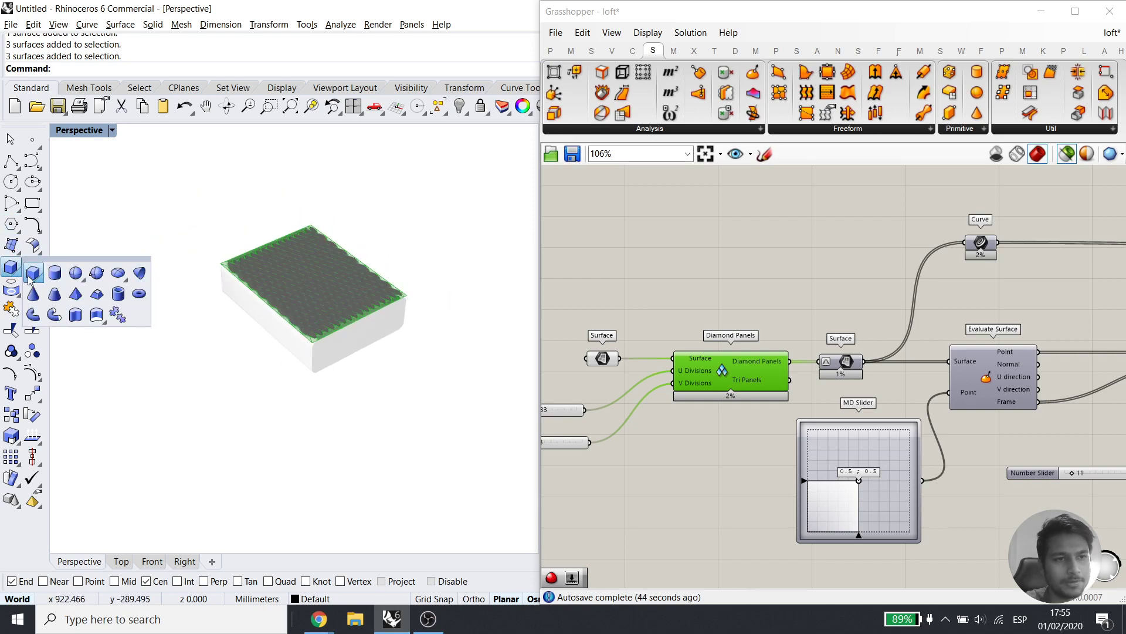
{"action": "left_click", "coordinate": [55, 274]}
{"action": "left_click", "coordinate": [263, 476]}
{"action": "left_click", "coordinate": [289, 448]}
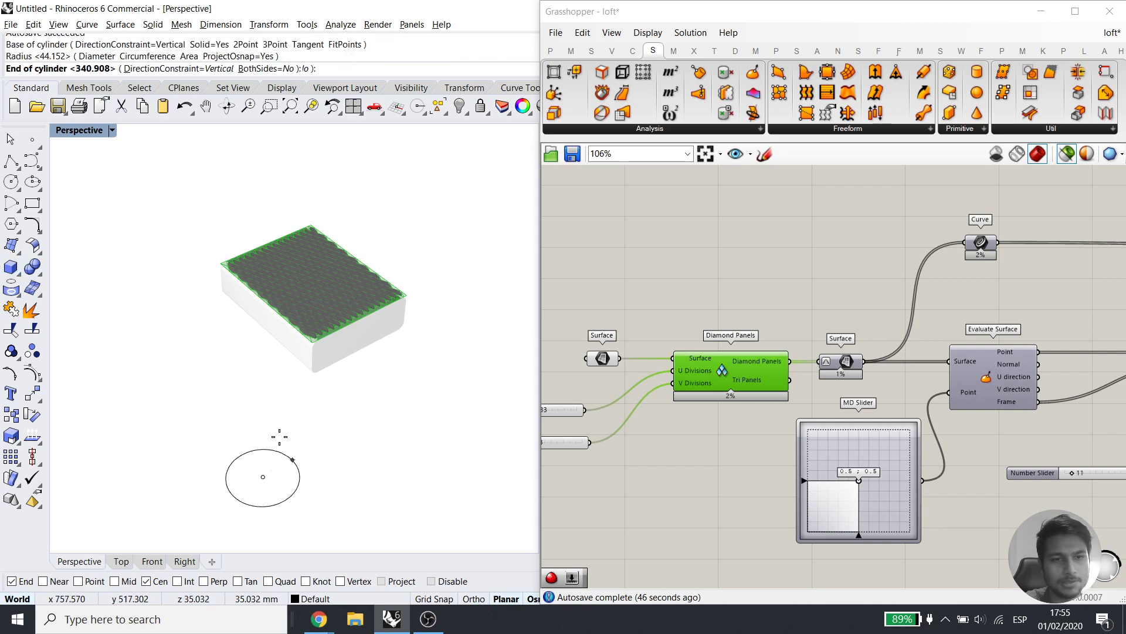
{"action": "left_click", "coordinate": [254, 229]}
Explode the cylinder into separate surfaces and select its side surface
{"action": "left_click", "coordinate": [258, 349]}
{"action": "scroll", "coordinate": [257, 410], "scroll_direction": "down", "scroll_amount": 3}
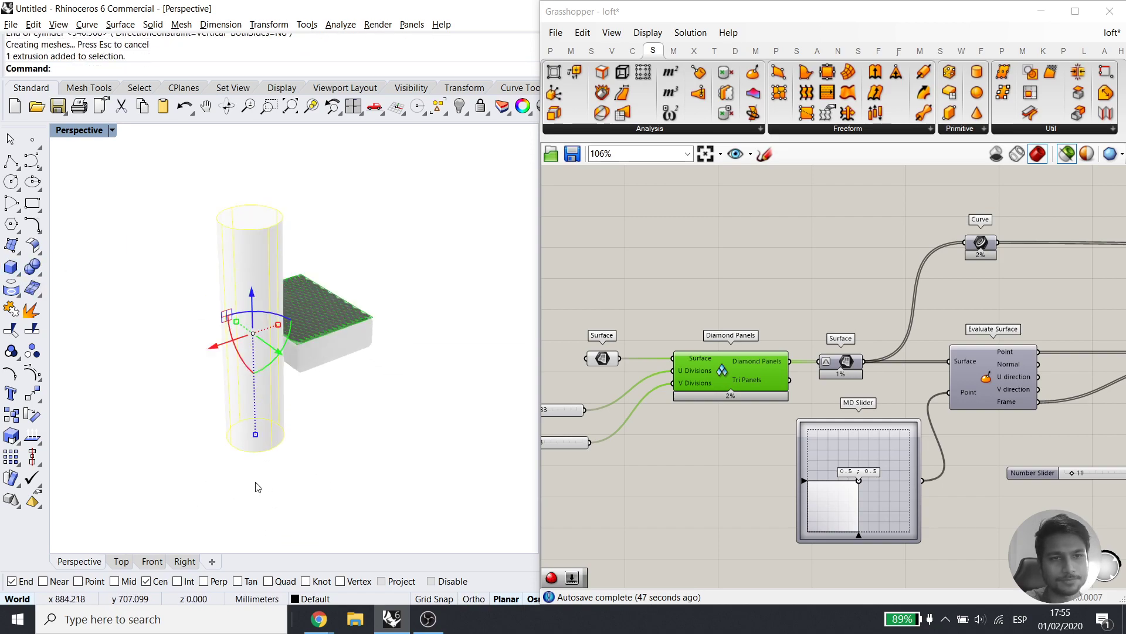
{"action": "left_click", "coordinate": [34, 317]}
{"action": "left_click", "coordinate": [233, 306]}
{"action": "left_click", "coordinate": [171, 317]}
{"action": "left_click", "coordinate": [246, 326]}
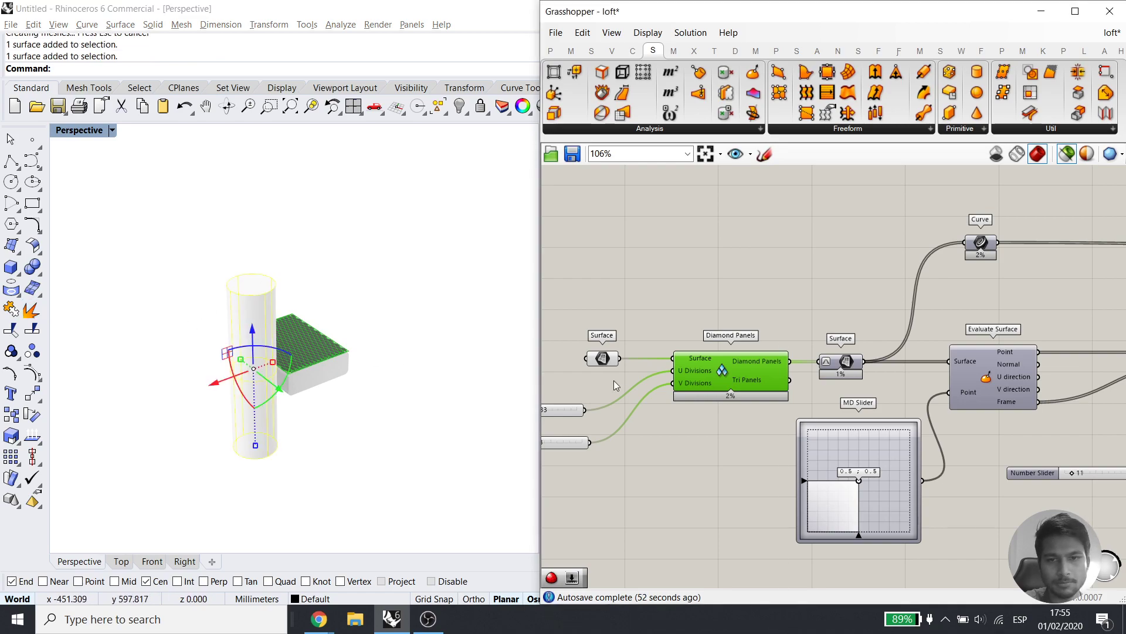
Set multiple surfaces from Rhino as the panelling's Surface input and internalise the data
{"action": "right_click", "coordinate": [602, 358]}
{"action": "left_click", "coordinate": [683, 511]}
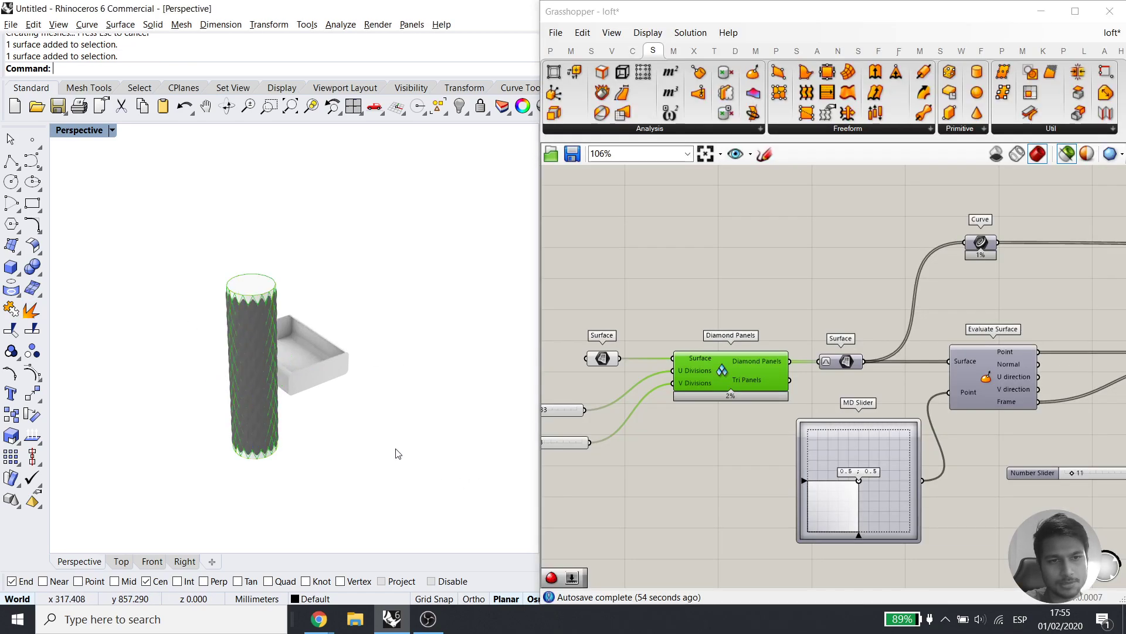
{"action": "left_click_drag", "start_coordinate": [153, 219], "coordinate": [404, 467]}
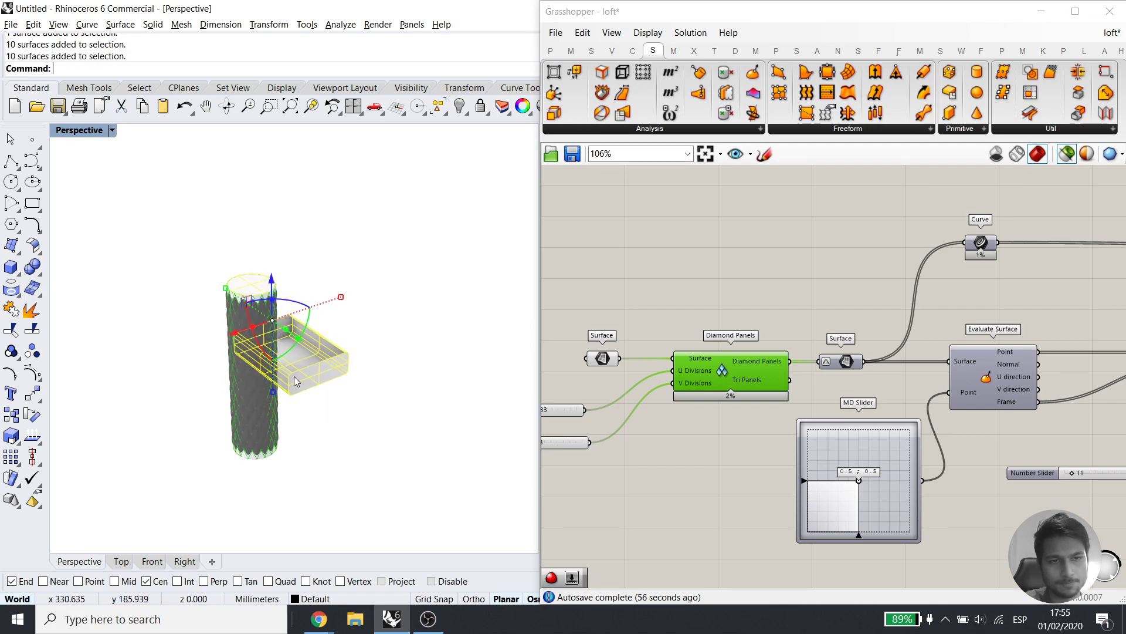
{"action": "left_click", "coordinate": [602, 365]}
{"action": "right_click", "coordinate": [601, 365]}
{"action": "left_click", "coordinate": [653, 558]}
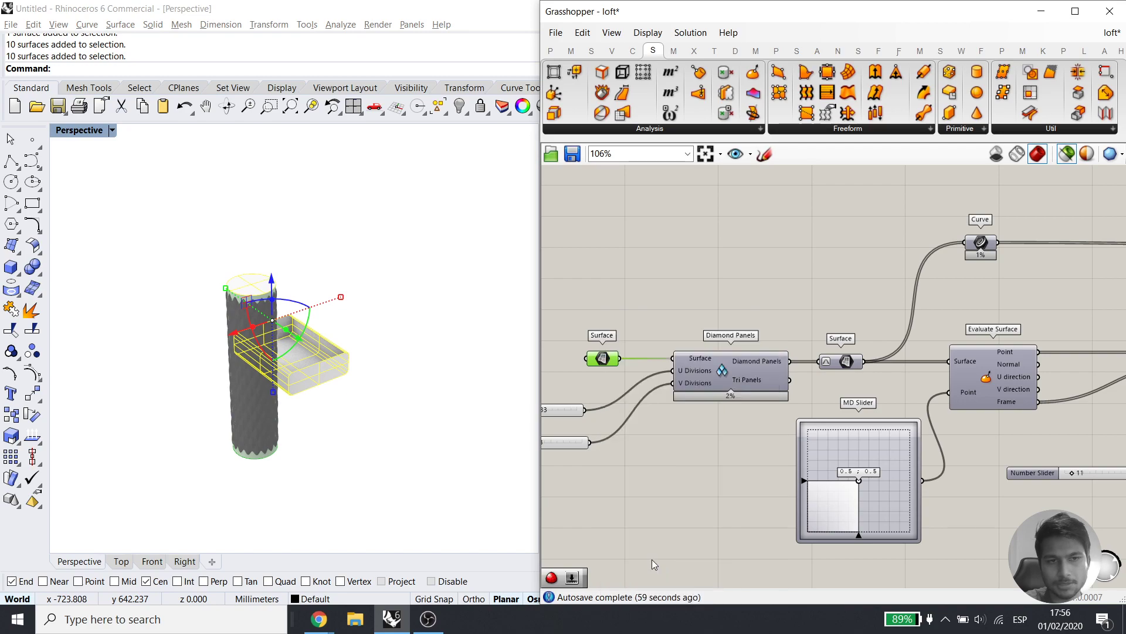
Delete the original box and cylinder from Rhino
{"action": "left_click_drag", "start_coordinate": [414, 449], "coordinate": [145, 266]}
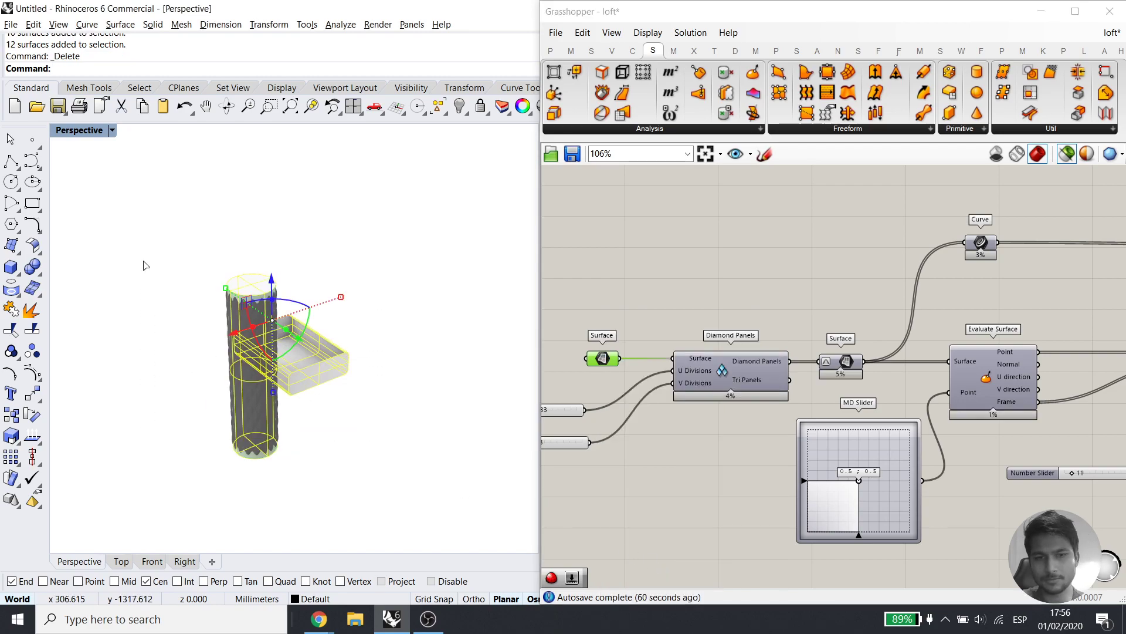
{"action": "key", "text": "Delete"}
{"action": "key", "text": "Delete"}
{"action": "right_click_drag", "start_coordinate": [286, 404], "coordinate": [396, 294]}
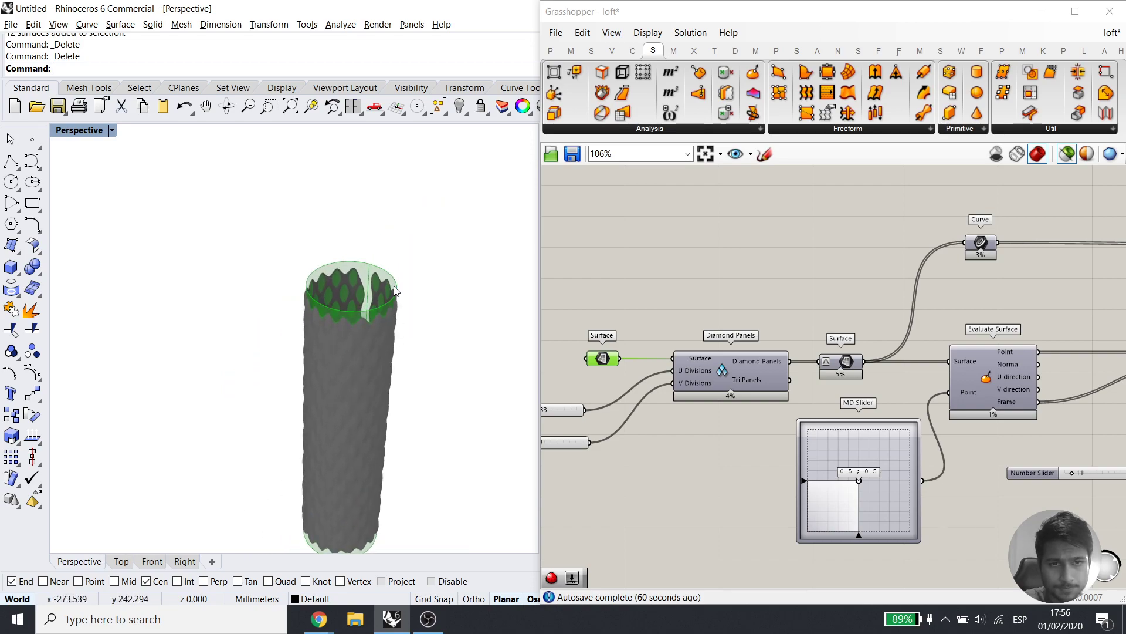
Turn off preview for the Surface parameter and slider, then inspect the panelled tube
{"action": "scroll", "coordinate": [397, 294], "scroll_direction": "up", "scroll_amount": 5}
{"action": "left_click_drag", "start_coordinate": [645, 315], "coordinate": [556, 432]}
{"action": "middle_click", "coordinate": [622, 364]}
{"action": "left_click", "coordinate": [659, 327]}
{"action": "right_click_drag", "start_coordinate": [327, 314], "coordinate": [294, 347]}
{"action": "scroll", "coordinate": [312, 297], "scroll_direction": "down", "scroll_amount": 8}
{"action": "scroll", "coordinate": [294, 346], "scroll_direction": "up", "scroll_amount": 9}
{"action": "right_click_drag", "start_coordinate": [350, 395], "coordinate": [199, 379]}
{"action": "mouse_move", "coordinate": [171, 324]}
{"action": "right_mouse_down"}
{"action": "mouse_move", "coordinate": [508, 322]}
{"action": "mouse_move", "coordinate": [322, 438]}
{"action": "mouse_move", "coordinate": [255, 295]}
{"action": "mouse_move", "coordinate": [309, 377]}
{"action": "mouse_move", "coordinate": [329, 364]}
{"action": "right_mouse_up"}
Copy the Surface parameter, wire it to Tri Panels, and place it below Diamond Panels
{"action": "left_click_drag", "start_coordinate": [837, 363], "coordinate": [836, 399], "text": "alt"}
{"action": "left_click_drag", "start_coordinate": [818, 395], "coordinate": [790, 381]}
{"action": "left_click", "coordinate": [785, 407]}
{"action": "right_click_drag", "start_coordinate": [824, 403], "coordinate": [775, 390]}
{"action": "left_click", "coordinate": [769, 391]}
{"action": "left_click_drag", "start_coordinate": [748, 405], "coordinate": [688, 441]}
{"action": "left_click", "coordinate": [804, 512]}
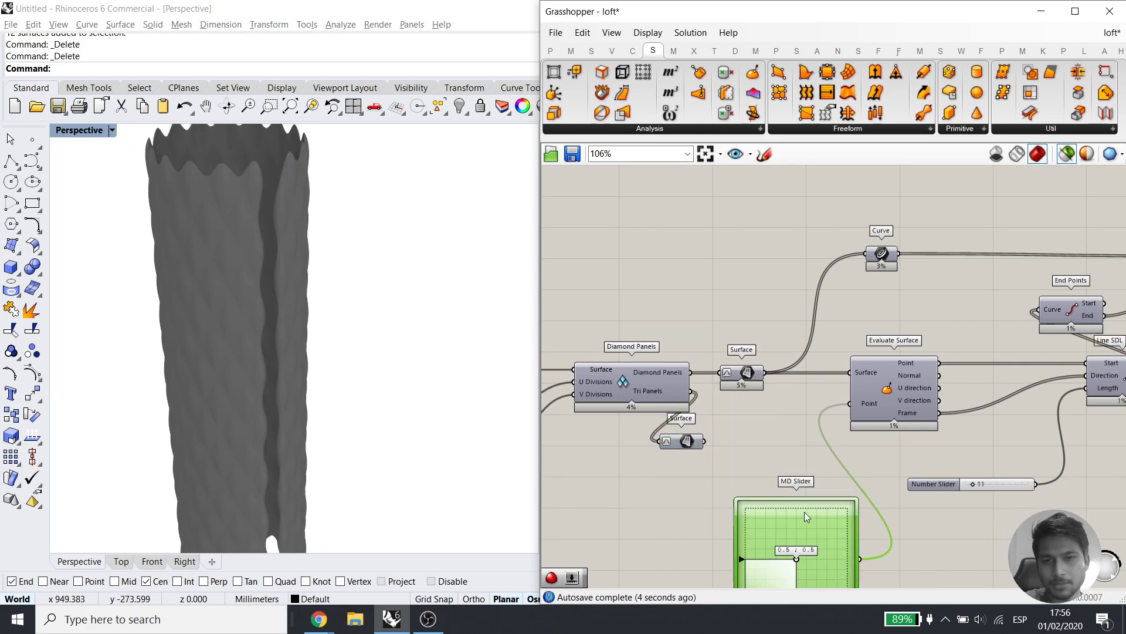
Flatten the upper Surface parameter's panel surfaces into one list, after trying and undoing Graft
{"action": "right_click", "coordinate": [742, 373]}
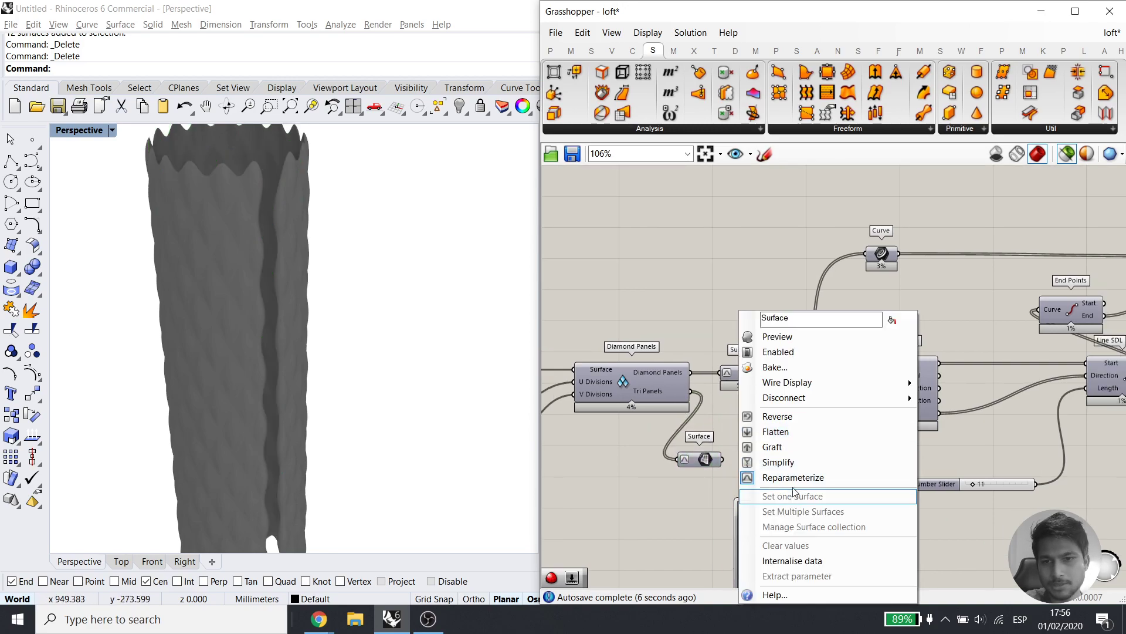
{"action": "left_click", "coordinate": [781, 445]}
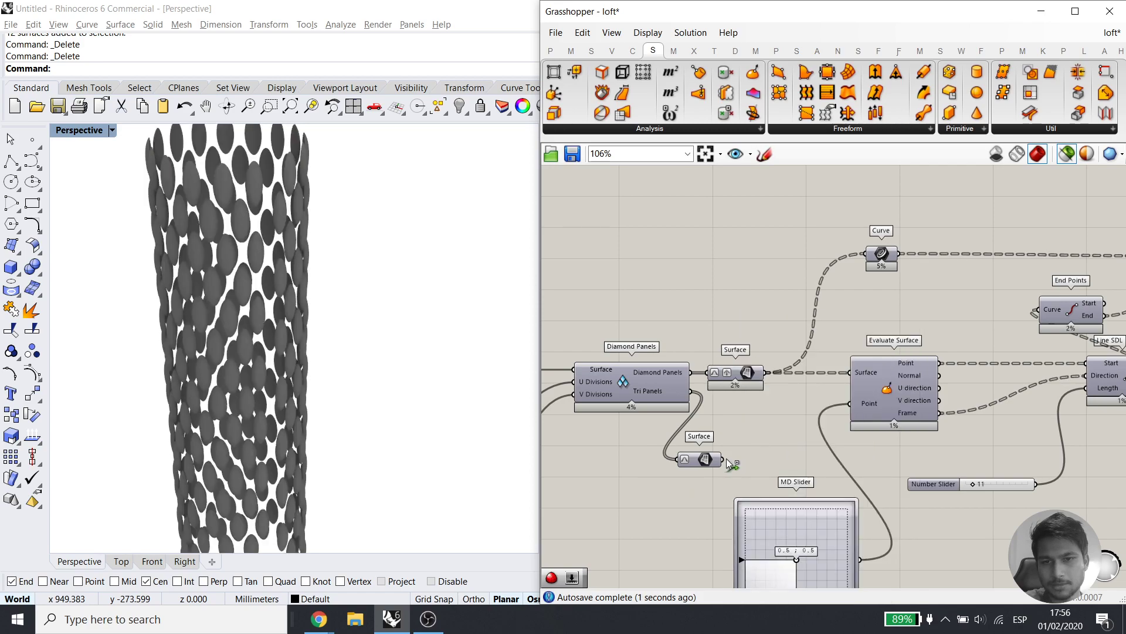
{"action": "key", "text": "ctrl+z"}
{"action": "right_click", "coordinate": [730, 375]}
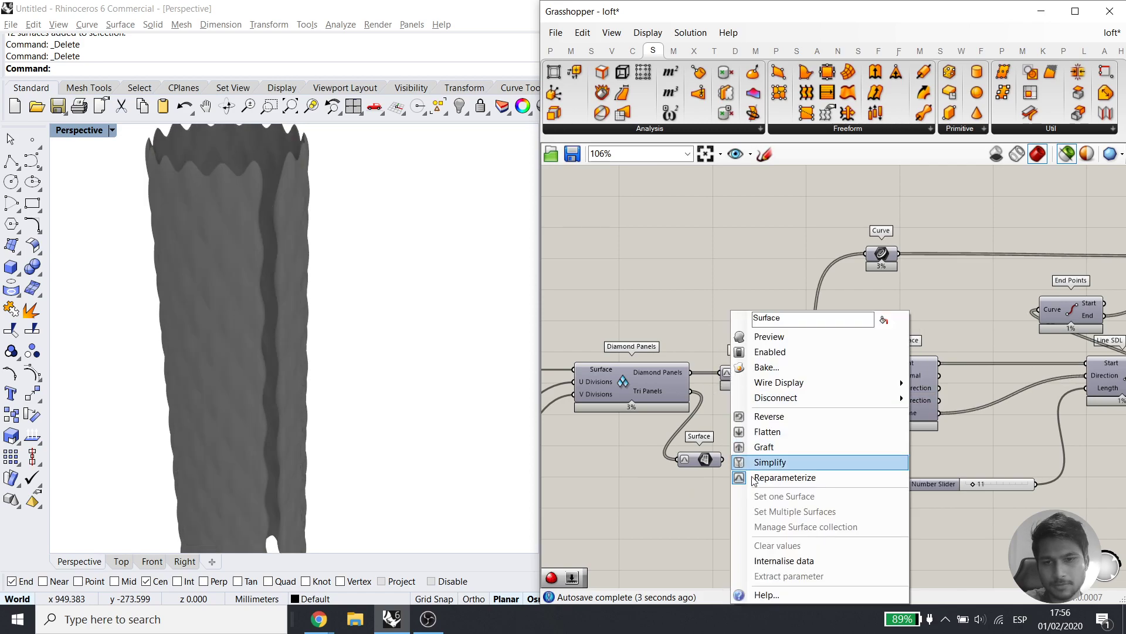
{"action": "left_click", "coordinate": [769, 431]}
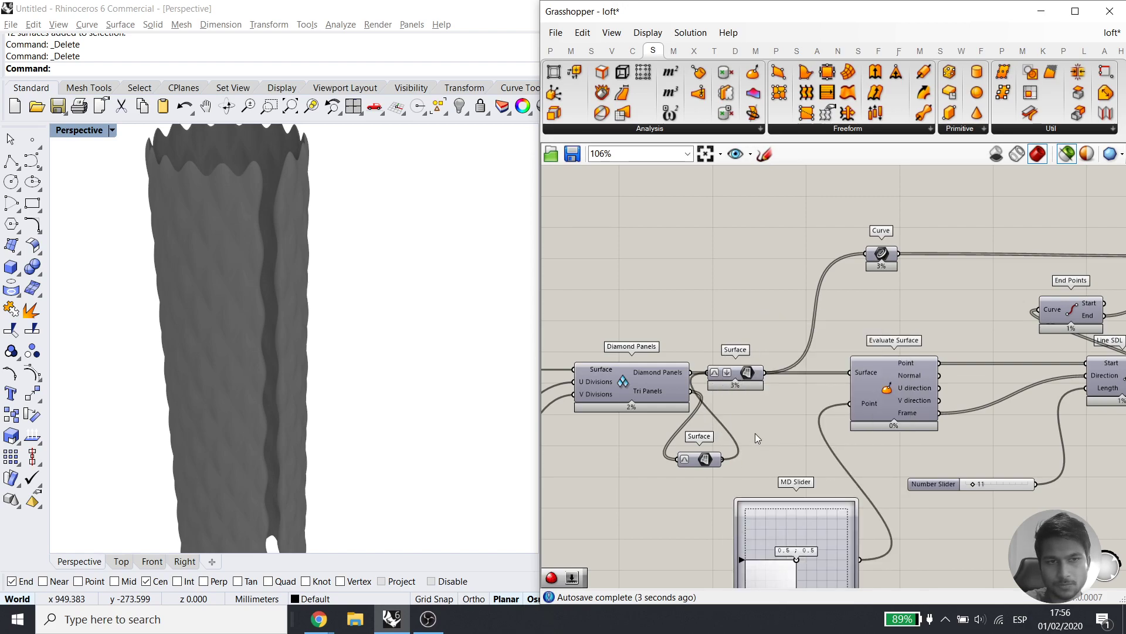
Adjust the Line SDL length slider so the tube grows spikes
{"action": "scroll", "coordinate": [269, 226], "scroll_direction": "down", "scroll_amount": 4}
{"action": "right_click_drag", "start_coordinate": [268, 225], "coordinate": [392, 277]}
{"action": "scroll", "coordinate": [345, 282], "scroll_direction": "up", "scroll_amount": 6}
{"action": "scroll", "coordinate": [289, 357], "scroll_direction": "down", "scroll_amount": 5}
{"action": "scroll", "coordinate": [263, 382], "scroll_direction": "up", "scroll_amount": 2}
{"action": "scroll", "coordinate": [264, 383], "scroll_direction": "down", "scroll_amount": 4}
{"action": "mouse_move", "coordinate": [323, 306]}
{"action": "right_mouse_down"}
{"action": "mouse_move", "coordinate": [395, 279]}
{"action": "mouse_move", "coordinate": [452, 282]}
{"action": "mouse_move", "coordinate": [329, 284]}
{"action": "mouse_move", "coordinate": [477, 338]}
{"action": "right_mouse_up"}
{"action": "scroll", "coordinate": [755, 372], "scroll_direction": "down", "scroll_amount": 1}
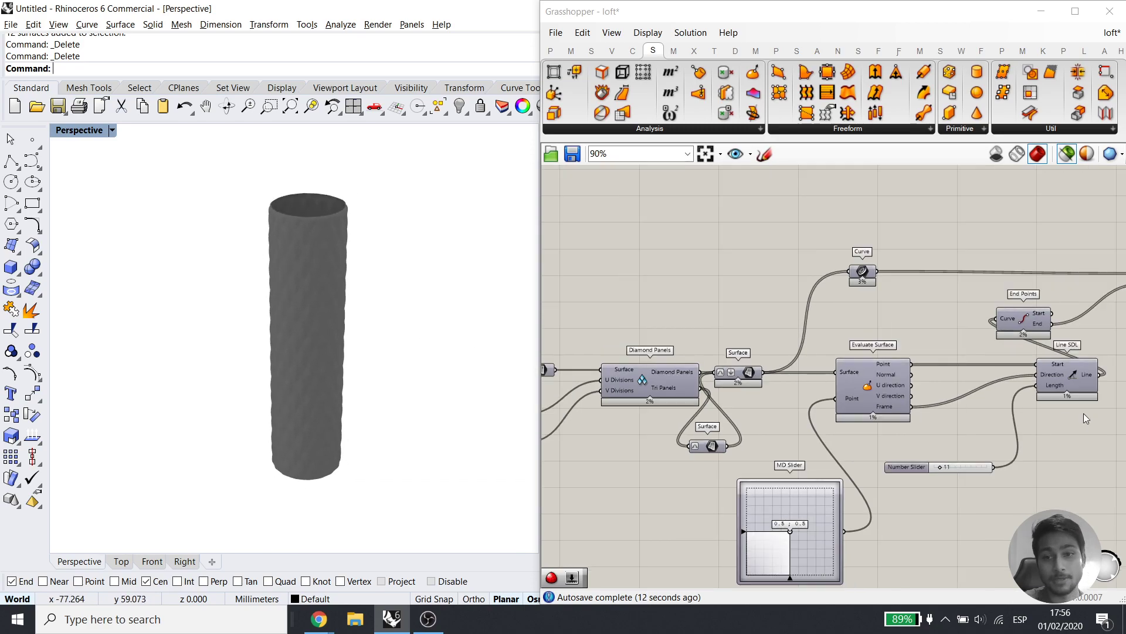
{"action": "right_click_drag", "start_coordinate": [993, 434], "coordinate": [832, 371]}
{"action": "scroll", "coordinate": [779, 406], "scroll_direction": "up", "scroll_amount": 1}
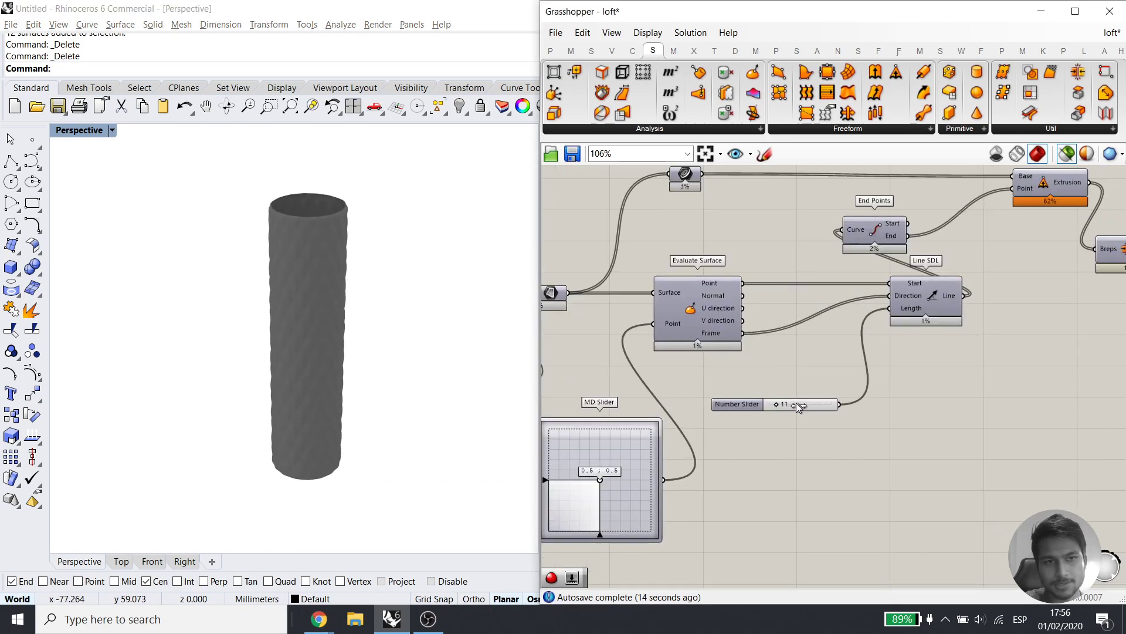
{"action": "left_click_drag", "start_coordinate": [809, 405], "coordinate": [798, 406]}
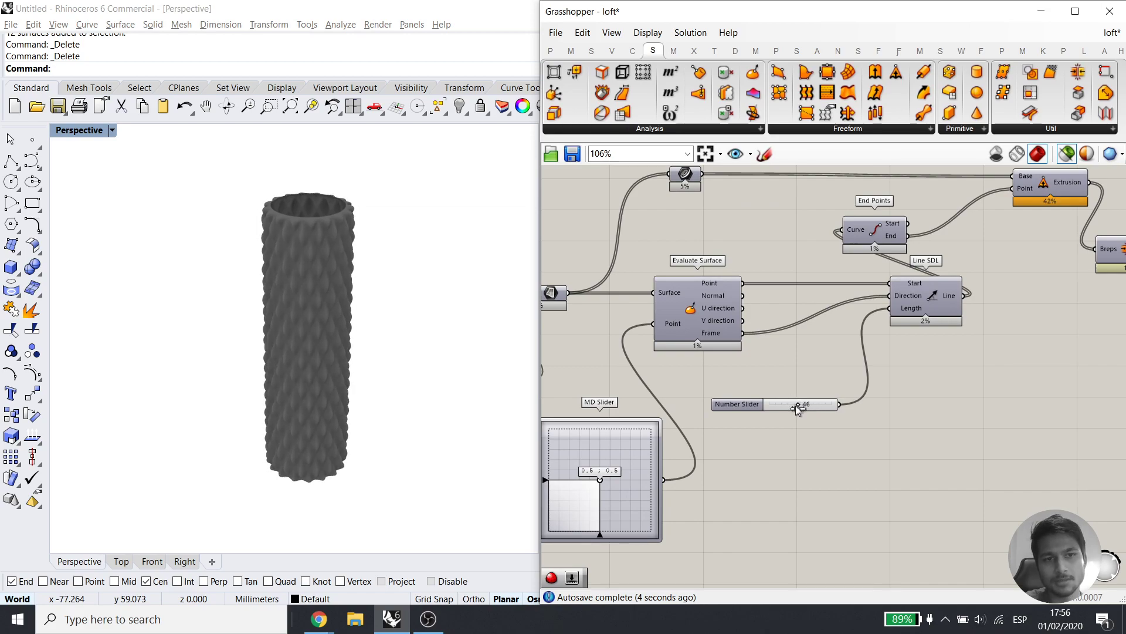
Adjust the extrude value and set the Mesh Thicken distance to 10.0
{"action": "right_click_drag", "start_coordinate": [395, 261], "coordinate": [379, 343]}
{"action": "right_click_drag", "start_coordinate": [1053, 382], "coordinate": [677, 497]}
{"action": "left_click_drag", "start_coordinate": [758, 230], "coordinate": [782, 231]}
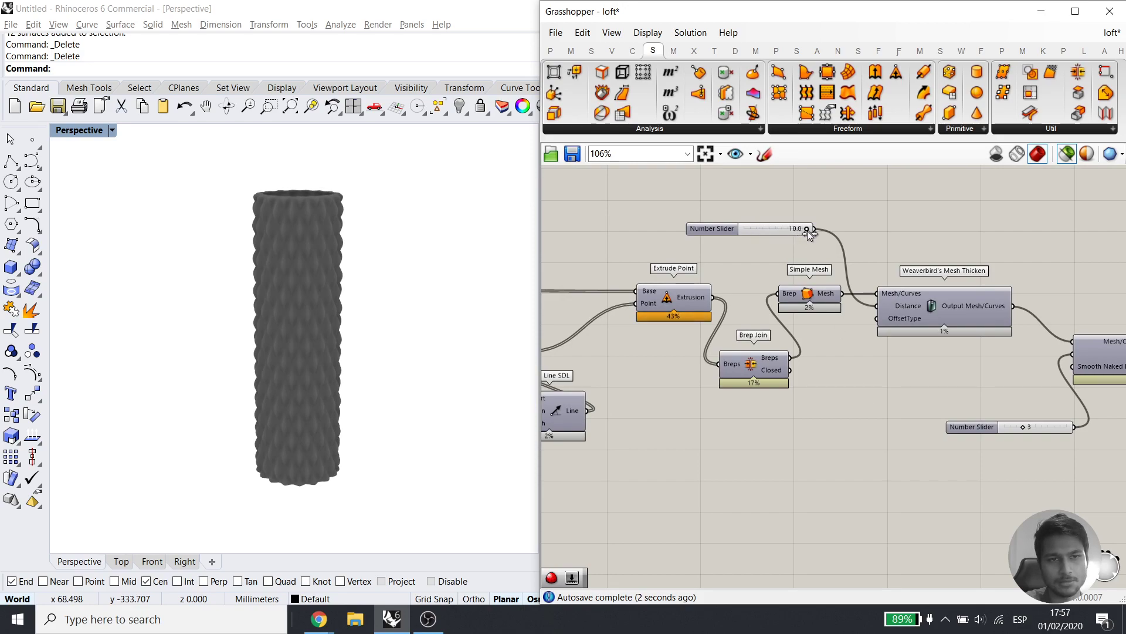
{"action": "right_click_drag", "start_coordinate": [365, 191], "coordinate": [254, 245]}
{"action": "scroll", "coordinate": [304, 214], "scroll_direction": "up", "scroll_amount": 5}
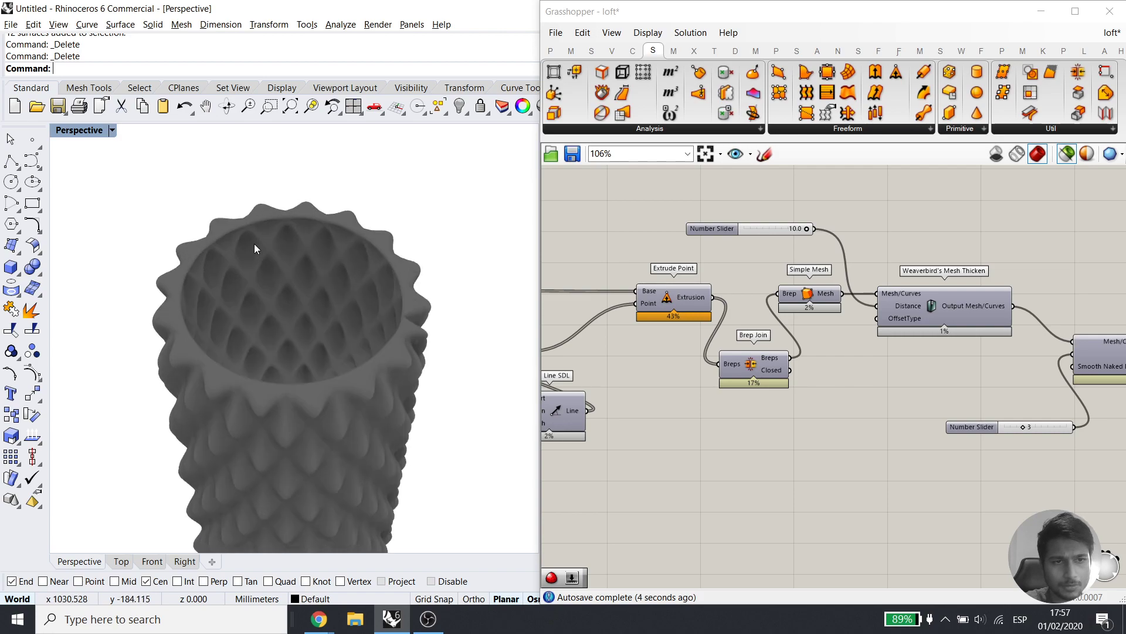
{"action": "scroll", "coordinate": [254, 245], "scroll_direction": "up", "scroll_amount": 4}
{"action": "left_click_drag", "start_coordinate": [804, 227], "coordinate": [851, 242]}
Check the Simple Mesh preview from several angles, then bring Catmull-Clark and Custom Preview into view
{"action": "right_click_drag", "start_coordinate": [200, 346], "coordinate": [265, 242]}
{"action": "scroll", "coordinate": [265, 242], "scroll_direction": "down", "scroll_amount": 8}
{"action": "right_click_drag", "start_coordinate": [235, 176], "coordinate": [295, 273]}
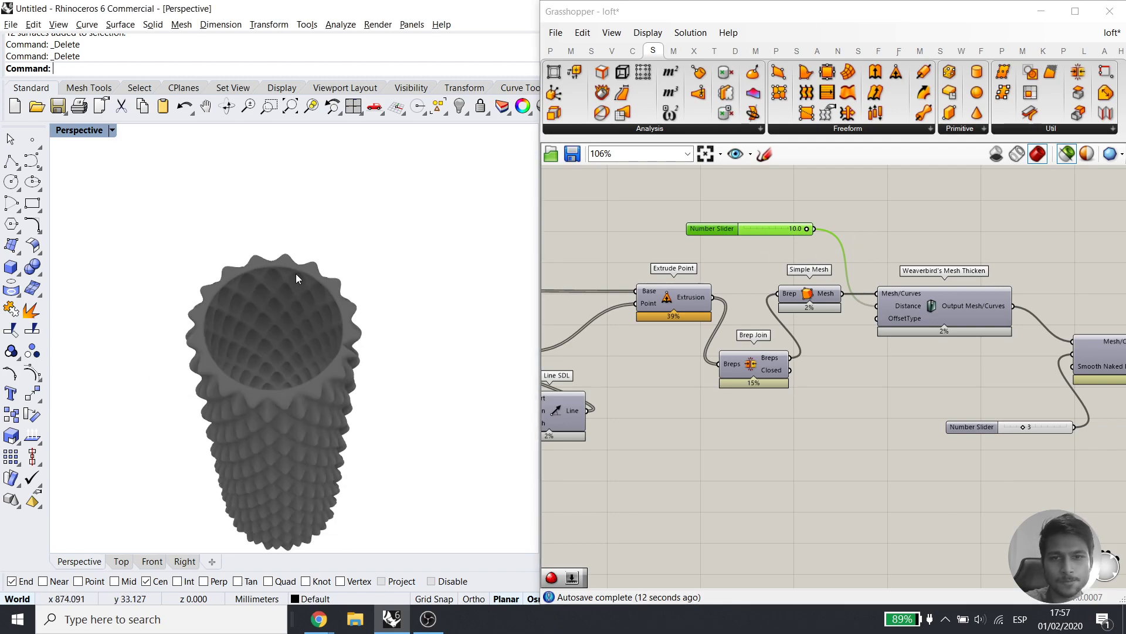
{"action": "right_click_drag", "start_coordinate": [800, 343], "coordinate": [875, 344]}
{"action": "left_click", "coordinate": [862, 296]}
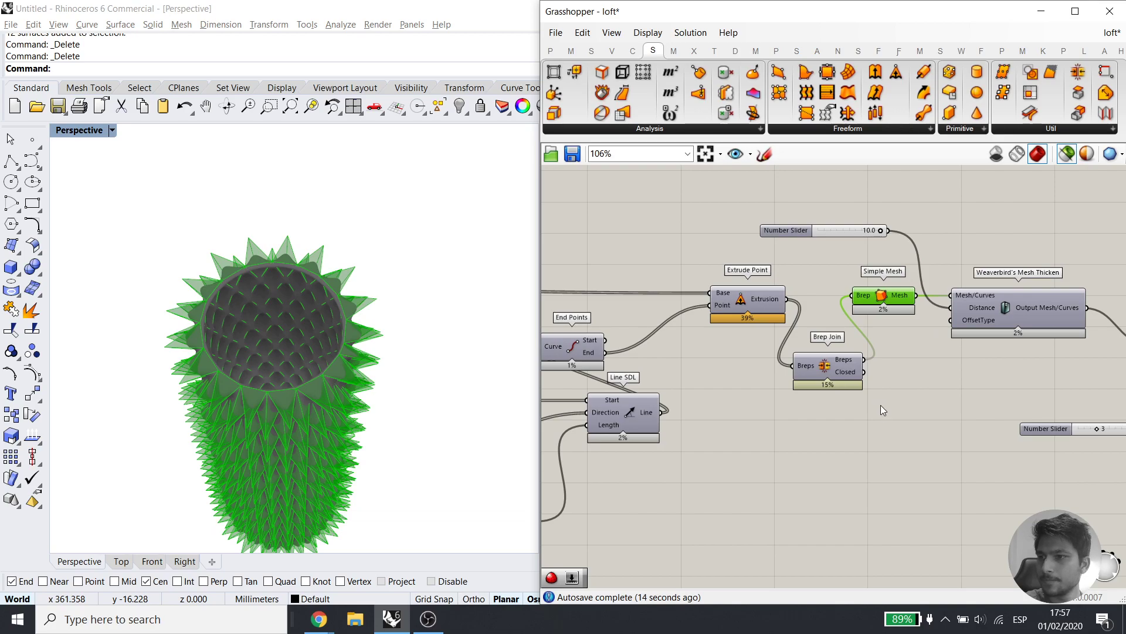
{"action": "left_click", "coordinate": [881, 405]}
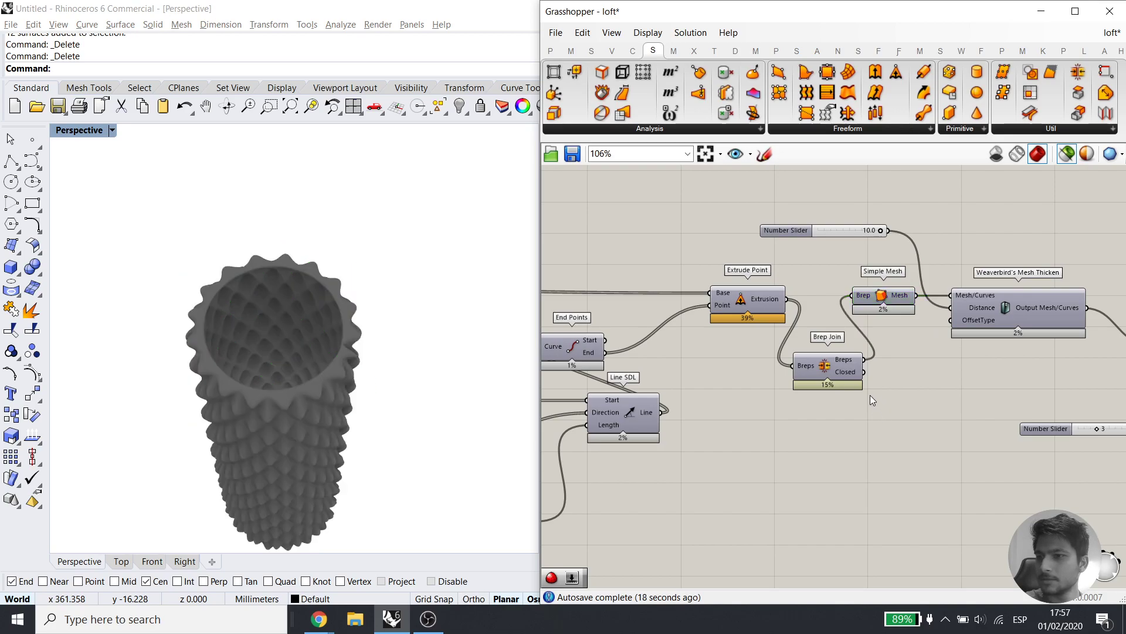
{"action": "right_click_drag", "start_coordinate": [467, 385], "coordinate": [376, 411]}
{"action": "right_click_drag", "start_coordinate": [1104, 361], "coordinate": [763, 358]}
{"action": "right_click_drag", "start_coordinate": [913, 397], "coordinate": [667, 316]}
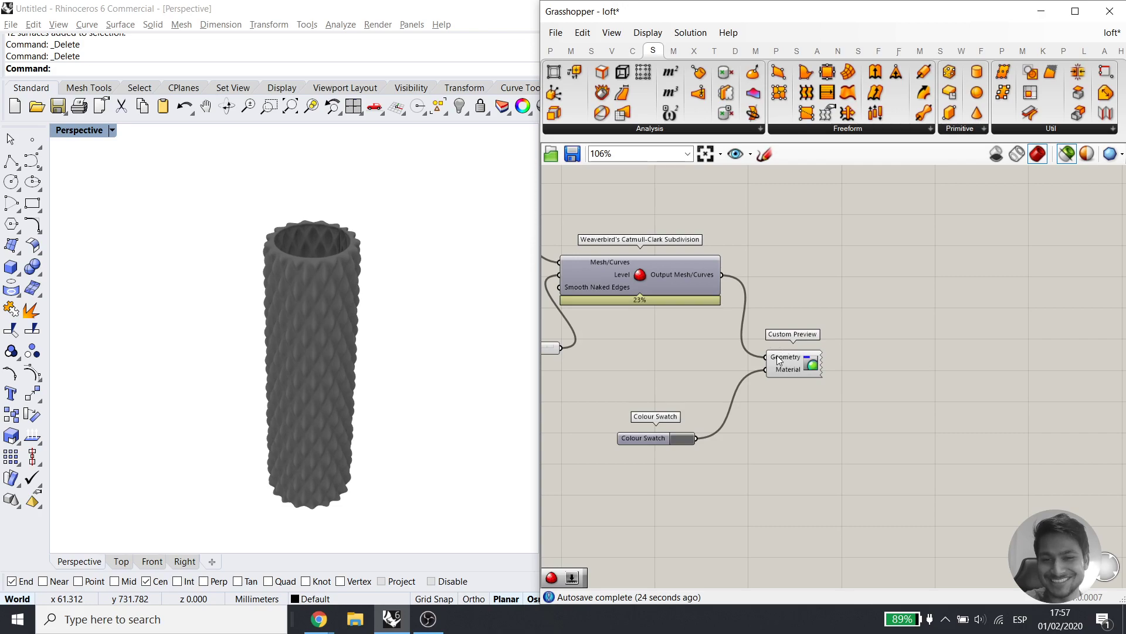
Bake the smoothed vase mesh from Custom Preview and move the copy aside
{"action": "right_click", "coordinate": [777, 359]}
{"action": "left_click", "coordinate": [815, 367]}
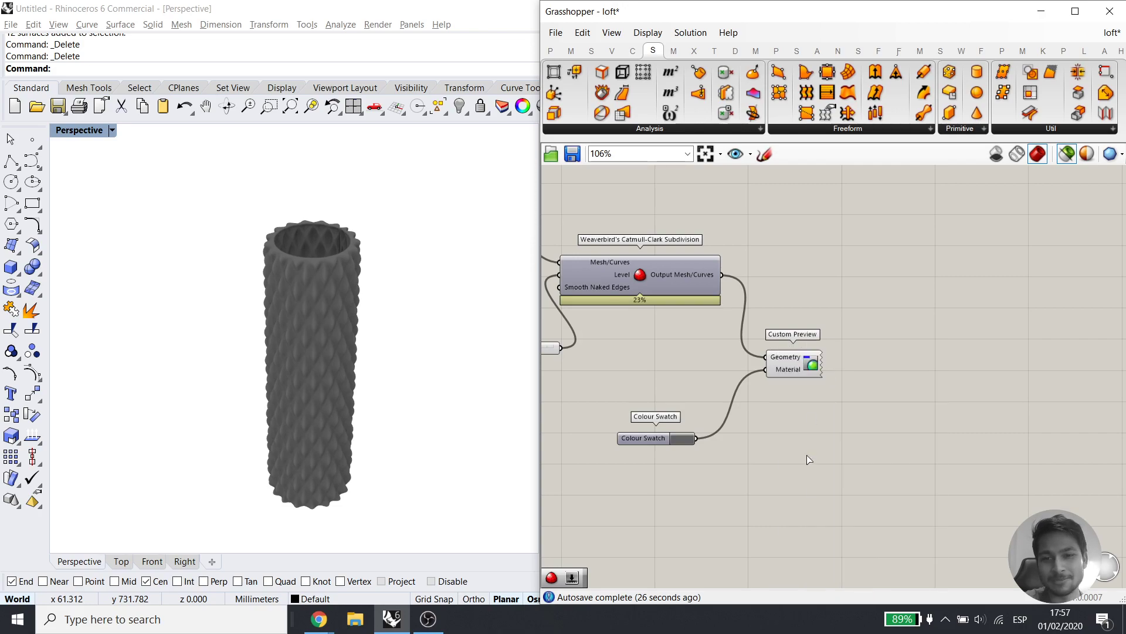
{"action": "left_click", "coordinate": [836, 507]}
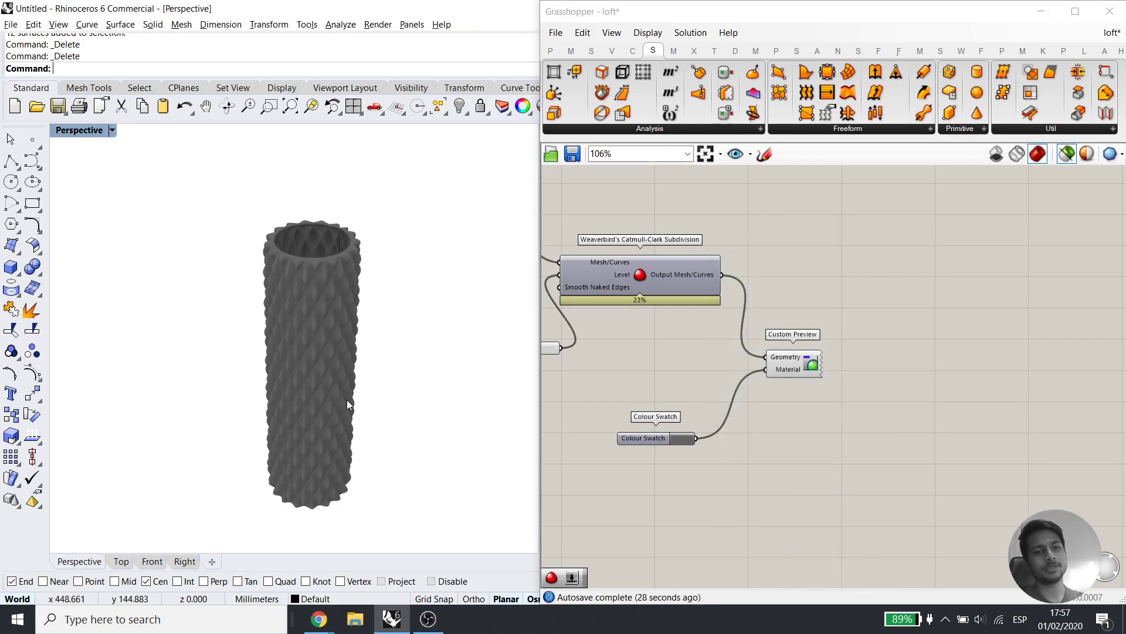
{"action": "left_click_drag", "start_coordinate": [348, 403], "coordinate": [413, 414]}
{"action": "left_click_drag", "start_coordinate": [391, 333], "coordinate": [186, 262]}
{"action": "left_click", "coordinate": [239, 311]}
Select the baked white mesh and delete it from Rhino
{"action": "right_click_drag", "start_coordinate": [354, 386], "coordinate": [342, 345]}
{"action": "scroll", "coordinate": [414, 291], "scroll_direction": "down", "scroll_amount": 1}
{"action": "left_click_drag", "start_coordinate": [422, 244], "coordinate": [166, 470]}
{"action": "scroll", "coordinate": [384, 417], "scroll_direction": "down", "scroll_amount": 1}
{"action": "right_click_drag", "start_coordinate": [383, 412], "coordinate": [368, 466]}
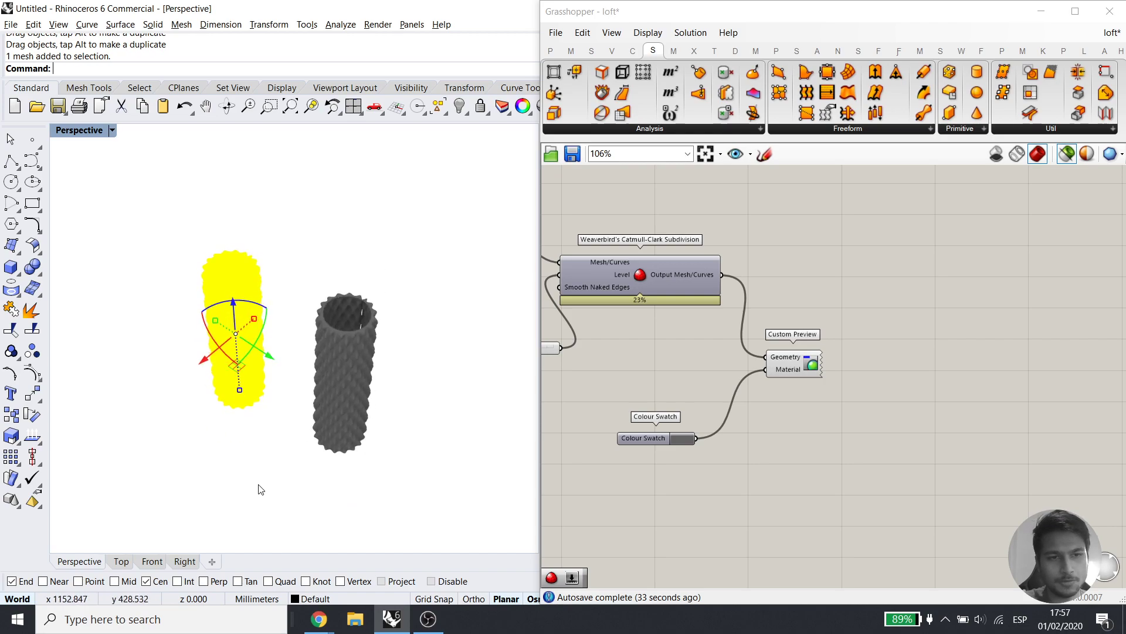
{"action": "left_click", "coordinate": [258, 488]}
{"action": "left_click", "coordinate": [227, 384]}
{"action": "left_click", "coordinate": [216, 476]}
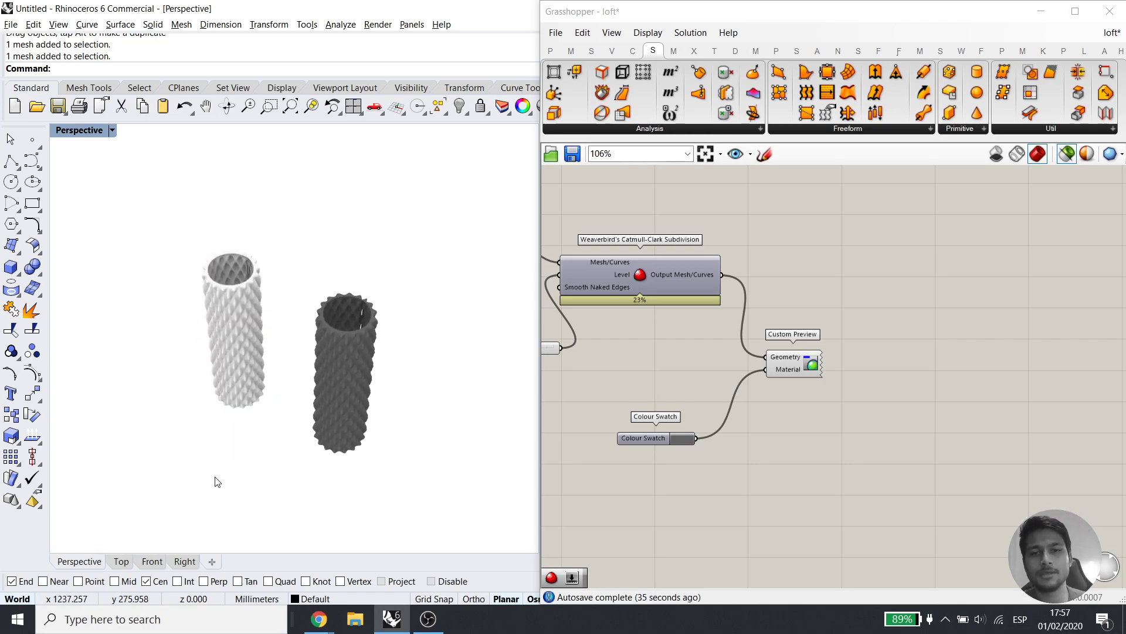
{"action": "left_click_drag", "start_coordinate": [403, 196], "coordinate": [142, 468]}
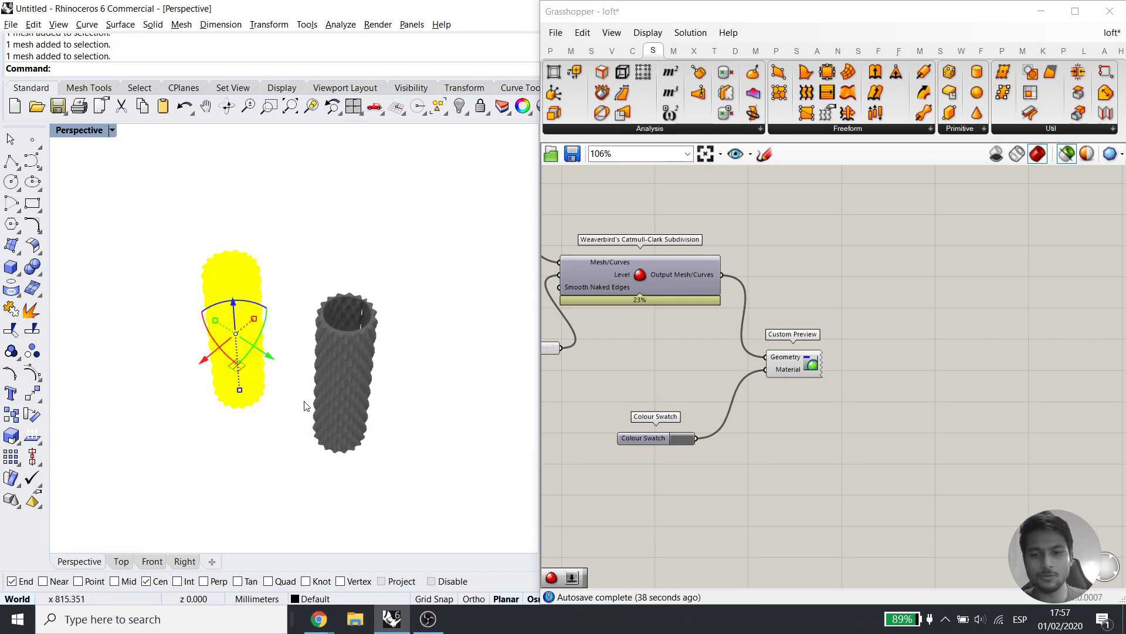
{"action": "key", "text": "Delete"}
{"action": "right_click_drag", "start_coordinate": [336, 382], "coordinate": [350, 333]}
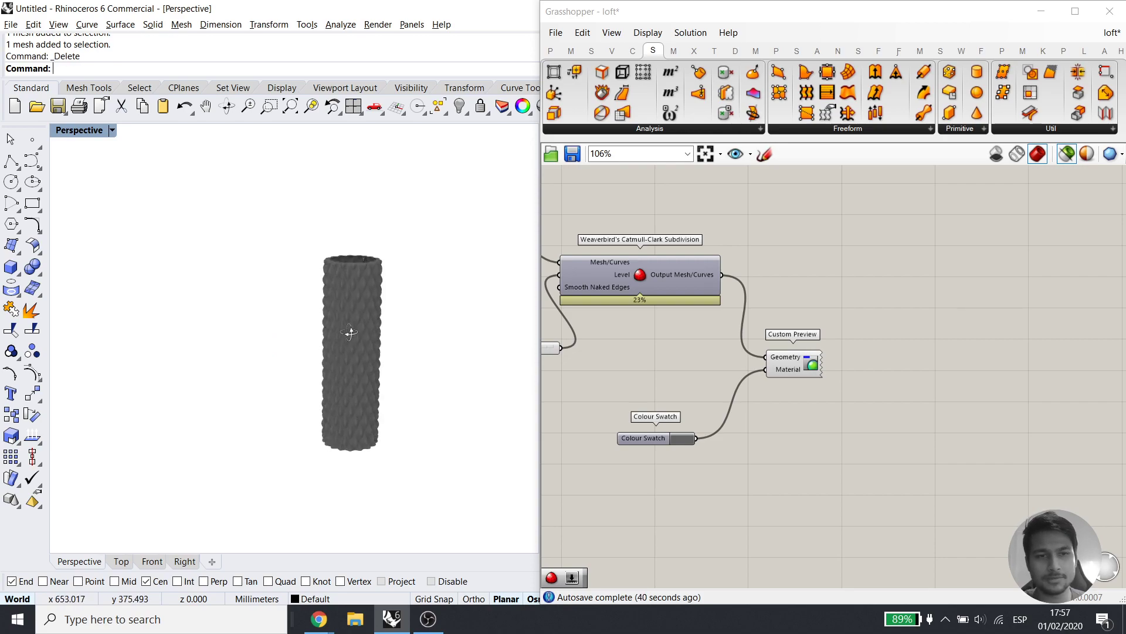
Delete the Custom Preview and Colour Swatch components from the canvas
{"action": "left_click", "coordinate": [802, 358]}
{"action": "left_click_drag", "start_coordinate": [847, 324], "coordinate": [785, 420]}
{"action": "key", "text": "Delete"}
{"action": "left_click", "coordinate": [660, 437]}
{"action": "key", "text": "Delete"}
{"action": "right_click_drag", "start_coordinate": [630, 393], "coordinate": [849, 422]}
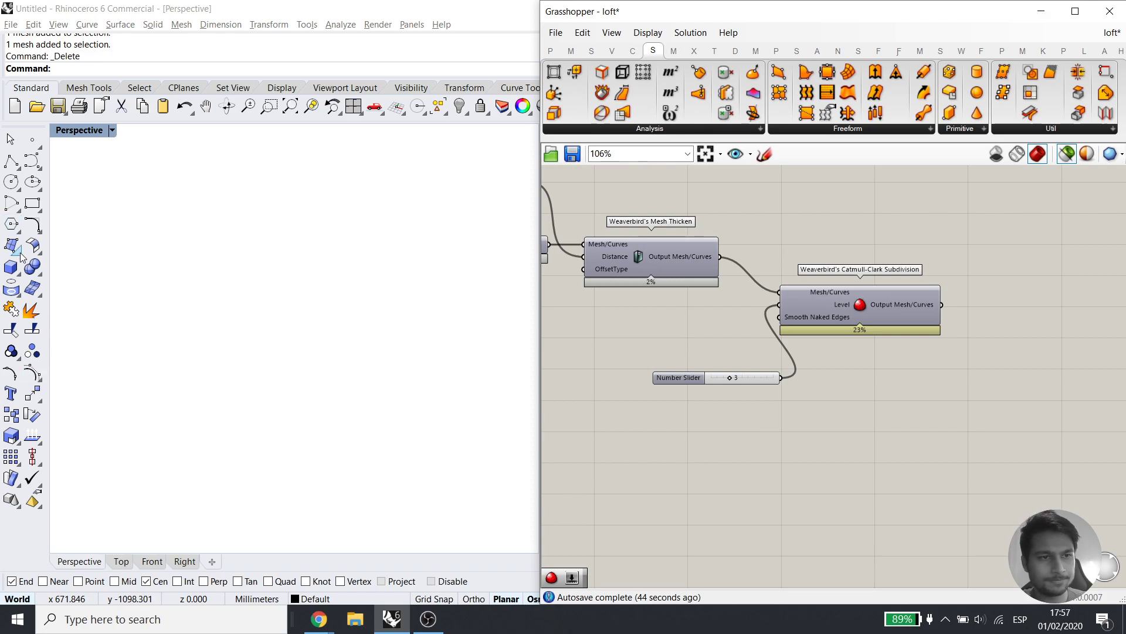
{"action": "right_click_drag", "start_coordinate": [491, 310], "coordinate": [793, 414]}
Undo back past the box and bake, then redo to restore the wavy surface
{"action": "right_click", "coordinate": [441, 108]}
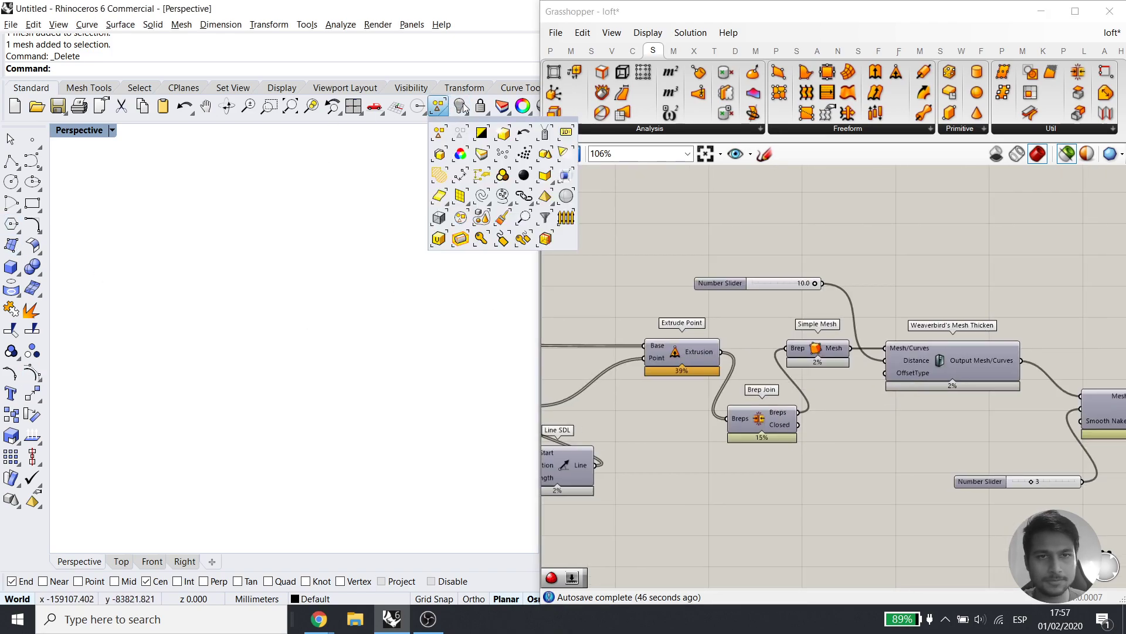
{"action": "right_click", "coordinate": [458, 107]}
{"action": "key", "text": "ctrl+z"}
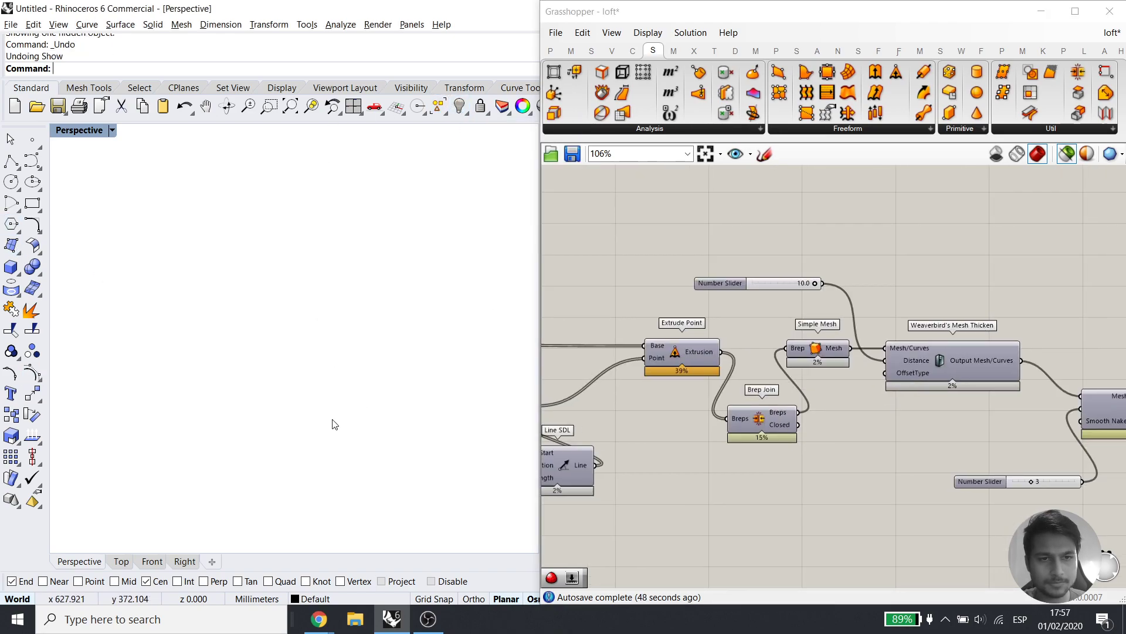
{"action": "key", "text": "ctrl+z"}
{"action": "key", "text": "ctrl+z"}
{"action": "key", "text": "ctrl+z"}
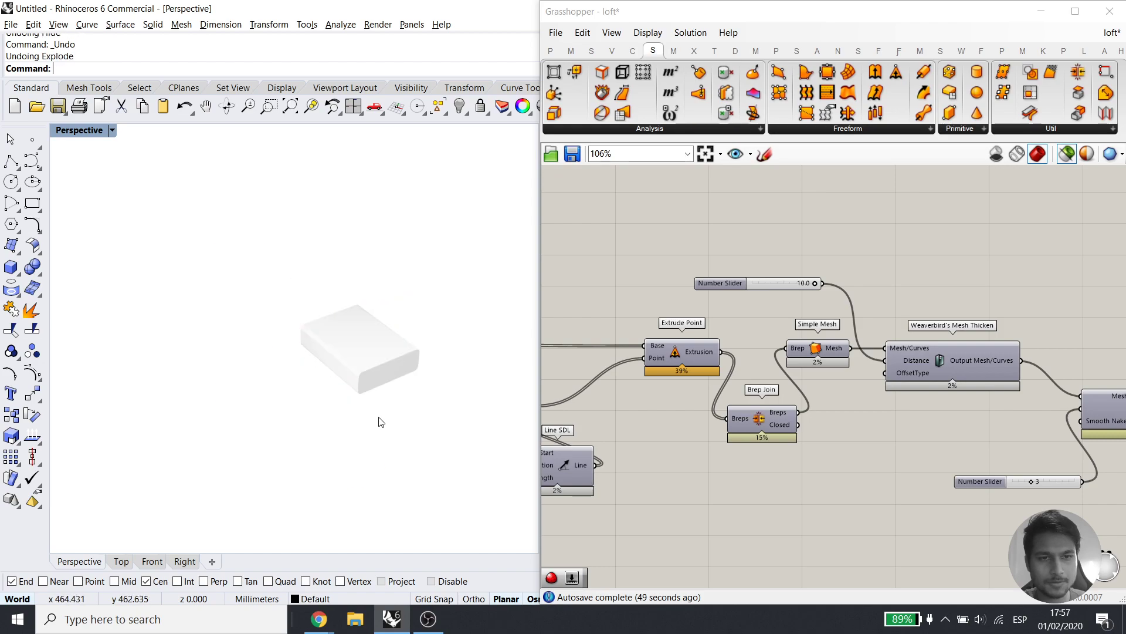
{"action": "key", "text": "ctrl+z"}
{"action": "key", "text": "ctrl+z"}
{"action": "key", "text": "ctrl+y"}
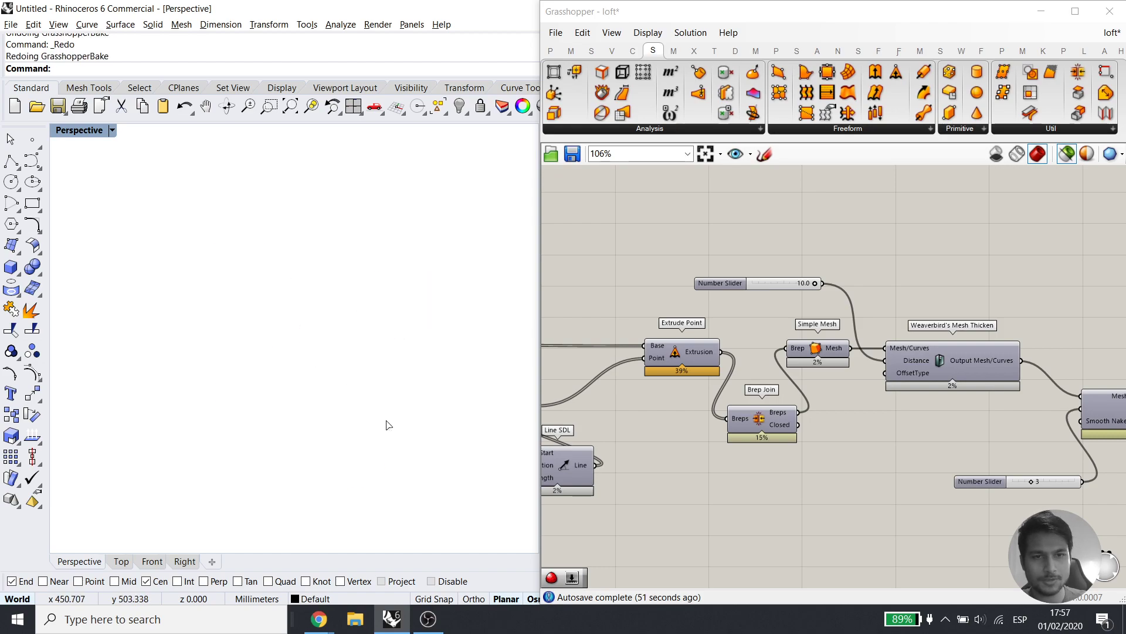
Use Set one Surface on the Surface parameter to reference the wavy surface, retrying after undoing the baked mesh
{"action": "scroll", "coordinate": [1044, 357], "scroll_direction": "down", "scroll_amount": 3}
{"action": "right_click_drag", "start_coordinate": [725, 382], "coordinate": [874, 371]}
{"action": "right_click_drag", "start_coordinate": [575, 399], "coordinate": [810, 384]}
{"action": "scroll", "coordinate": [812, 383], "scroll_direction": "up", "scroll_amount": 3}
{"action": "right_click", "coordinate": [880, 407]}
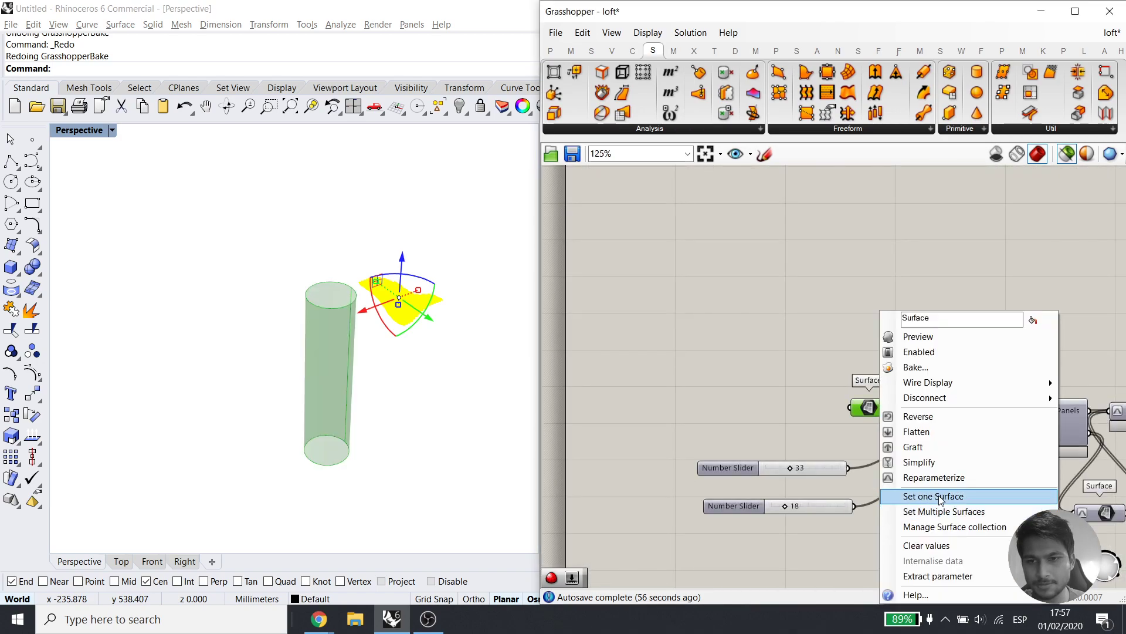
{"action": "left_click", "coordinate": [927, 496]}
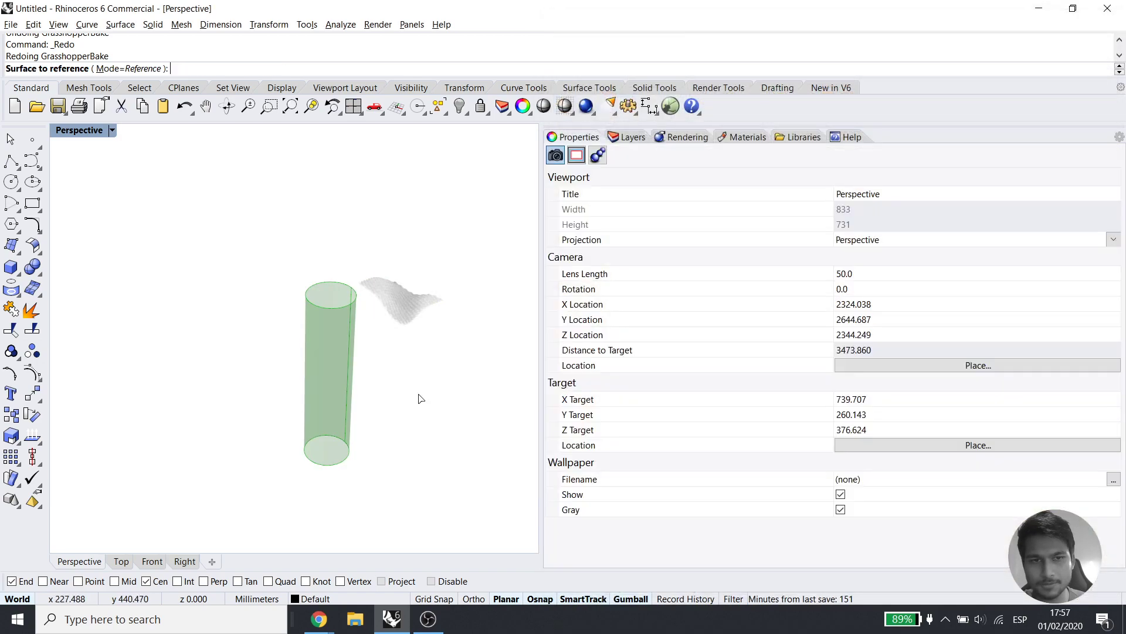
{"action": "scroll", "coordinate": [395, 300], "scroll_direction": "up", "scroll_amount": 9}
{"action": "key", "text": "Escape"}
{"action": "left_click", "coordinate": [395, 300]}
{"action": "key", "text": "ctrl+z"}
{"action": "key", "text": "ctrl+z"}
{"action": "key", "text": "ctrl+z"}
{"action": "right_click", "coordinate": [866, 409]}
{"action": "left_click", "coordinate": [919, 495]}
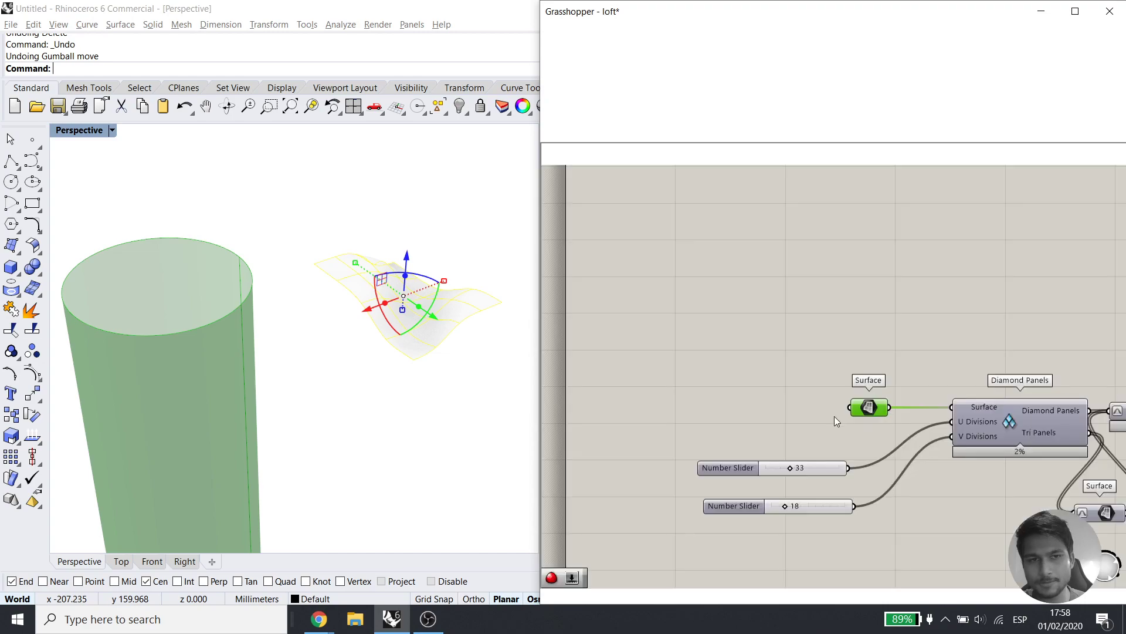
Locate the Weaverbird Catmull-Clark component on the Grasshopper canvas
{"action": "scroll", "coordinate": [259, 420], "scroll_direction": "down", "scroll_amount": 6}
{"action": "scroll", "coordinate": [359, 359], "scroll_direction": "up", "scroll_amount": 7}
{"action": "left_click", "coordinate": [923, 398]}
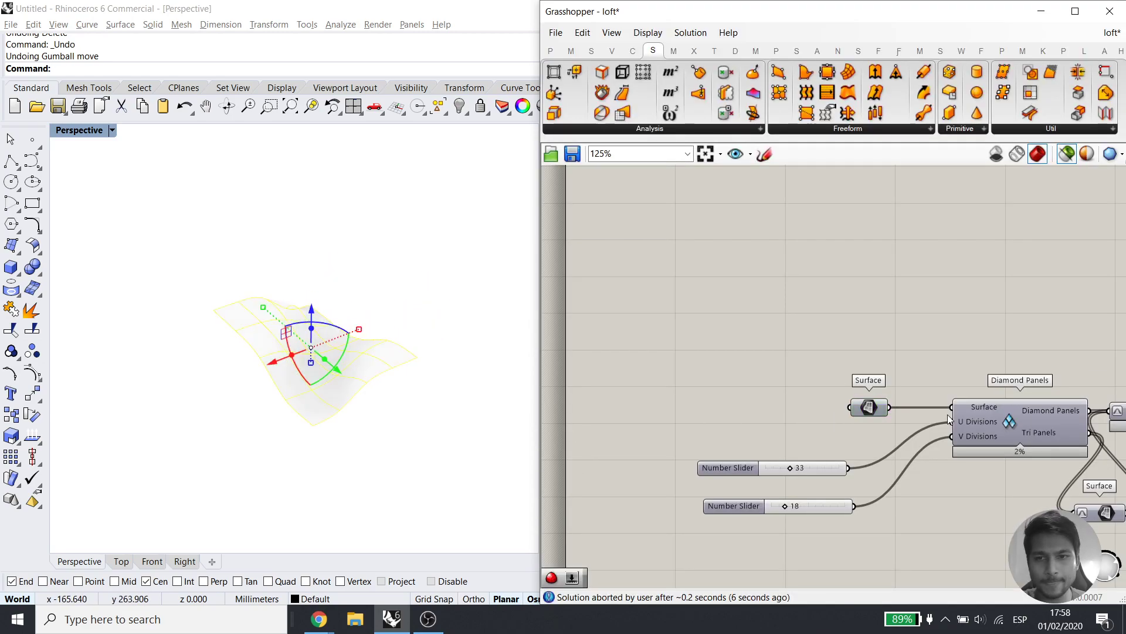
{"action": "right_click_drag", "start_coordinate": [1031, 441], "coordinate": [765, 360]}
{"action": "scroll", "coordinate": [765, 360], "scroll_direction": "down", "scroll_amount": 3}
{"action": "right_click_drag", "start_coordinate": [984, 412], "coordinate": [835, 333]}
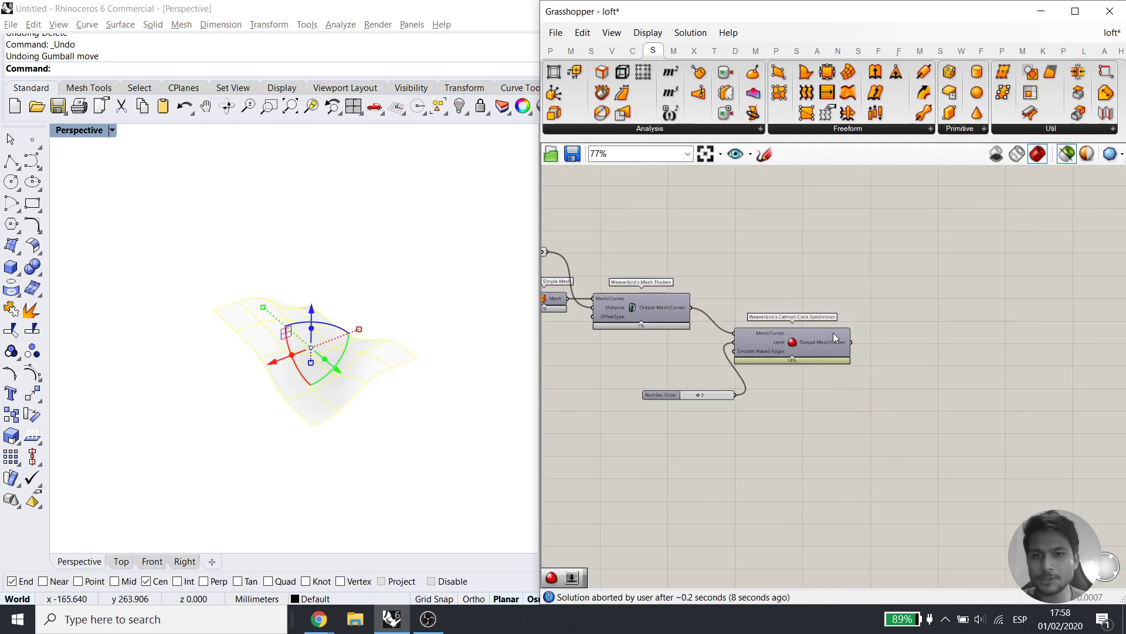
{"action": "left_click", "coordinate": [835, 336]}
{"action": "left_click", "coordinate": [429, 439]}
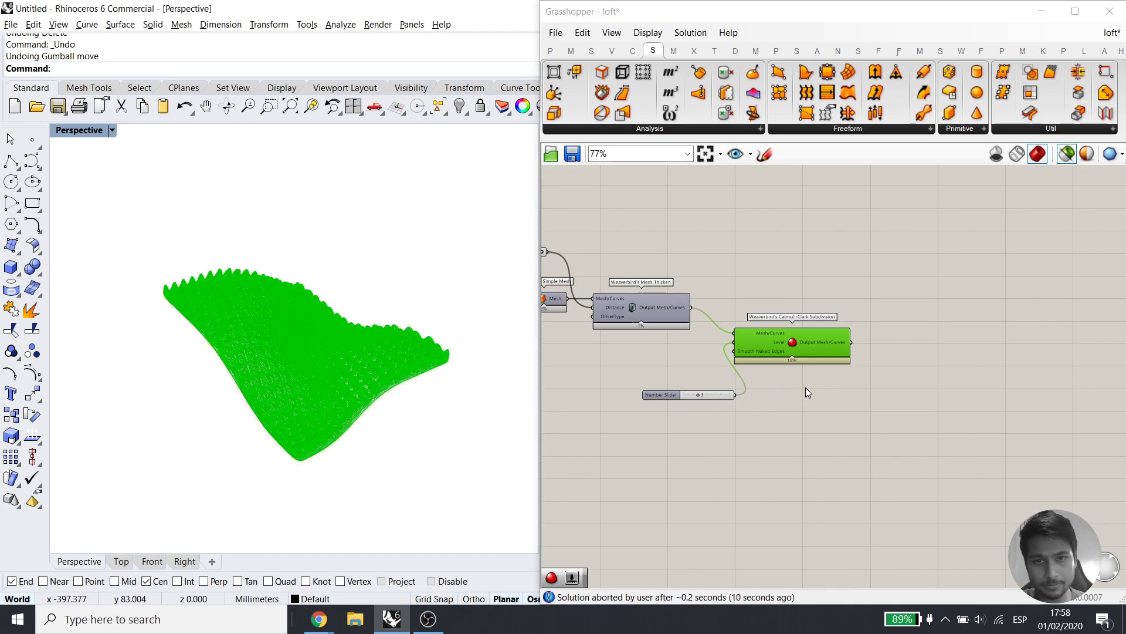
{"action": "left_click", "coordinate": [746, 414]}
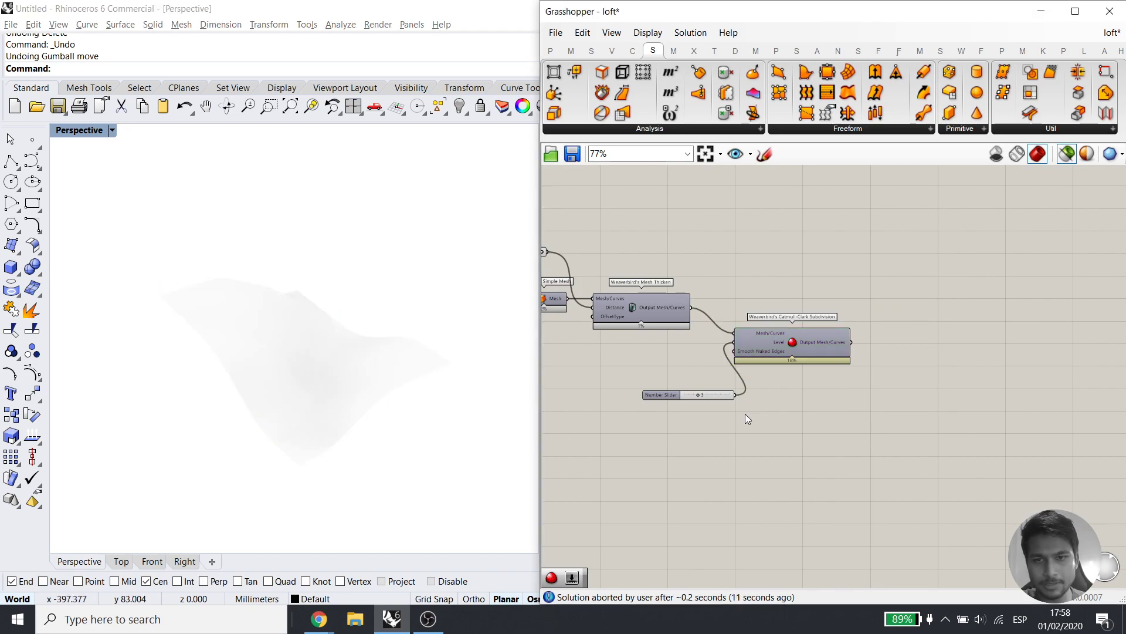
Enable the Catmull-Clark component's preview and inspect the dense smoothed mesh
{"action": "middle_click", "coordinate": [855, 307]}
{"action": "left_click", "coordinate": [884, 278]}
{"action": "right_click_drag", "start_coordinate": [176, 392], "coordinate": [284, 396]}
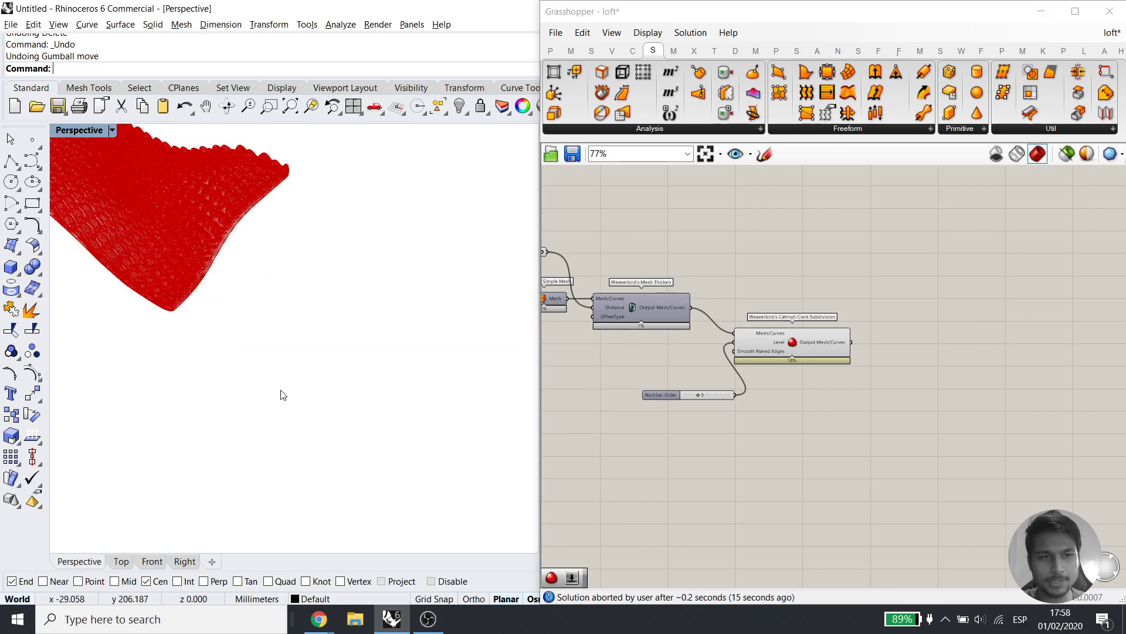
{"action": "right_click_drag", "start_coordinate": [216, 295], "coordinate": [279, 360], "text": "shift"}
{"action": "left_click_drag", "start_coordinate": [756, 451], "coordinate": [721, 350]}
{"action": "middle_click", "coordinate": [804, 311]}
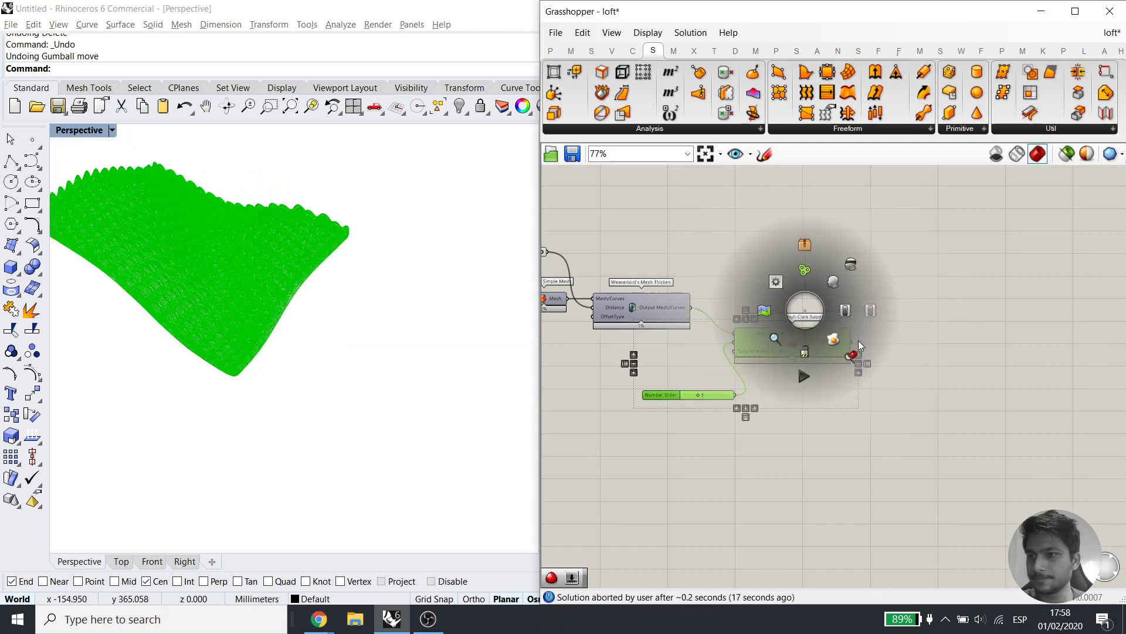
{"action": "left_click", "coordinate": [855, 359]}
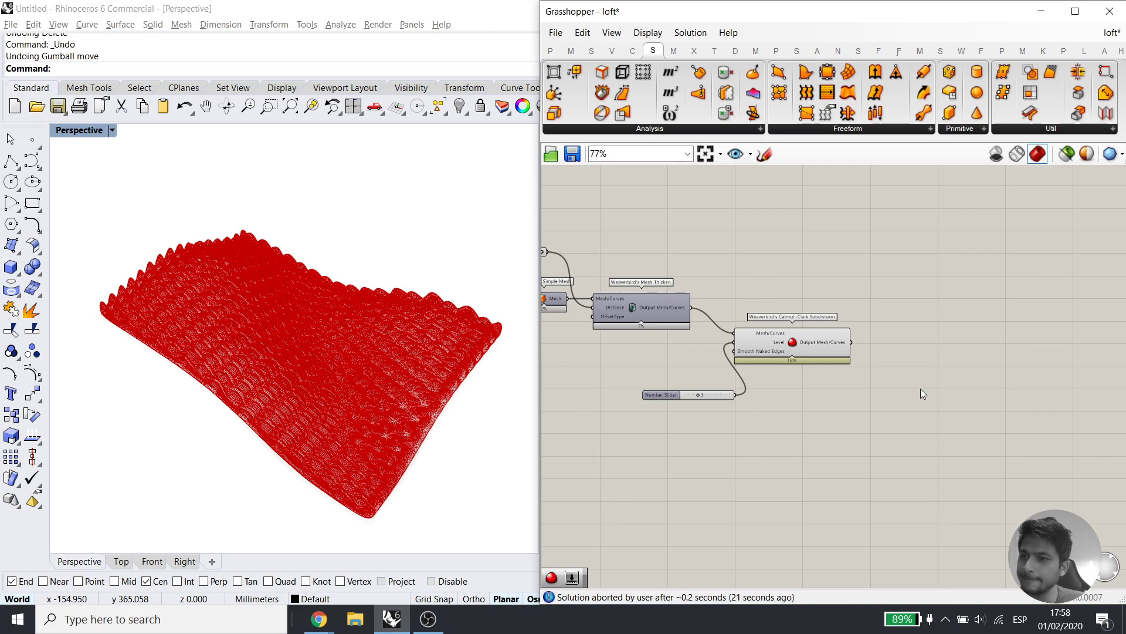
{"action": "right_click_drag", "start_coordinate": [622, 355], "coordinate": [912, 344]}
{"action": "right_click_drag", "start_coordinate": [739, 414], "coordinate": [791, 384]}
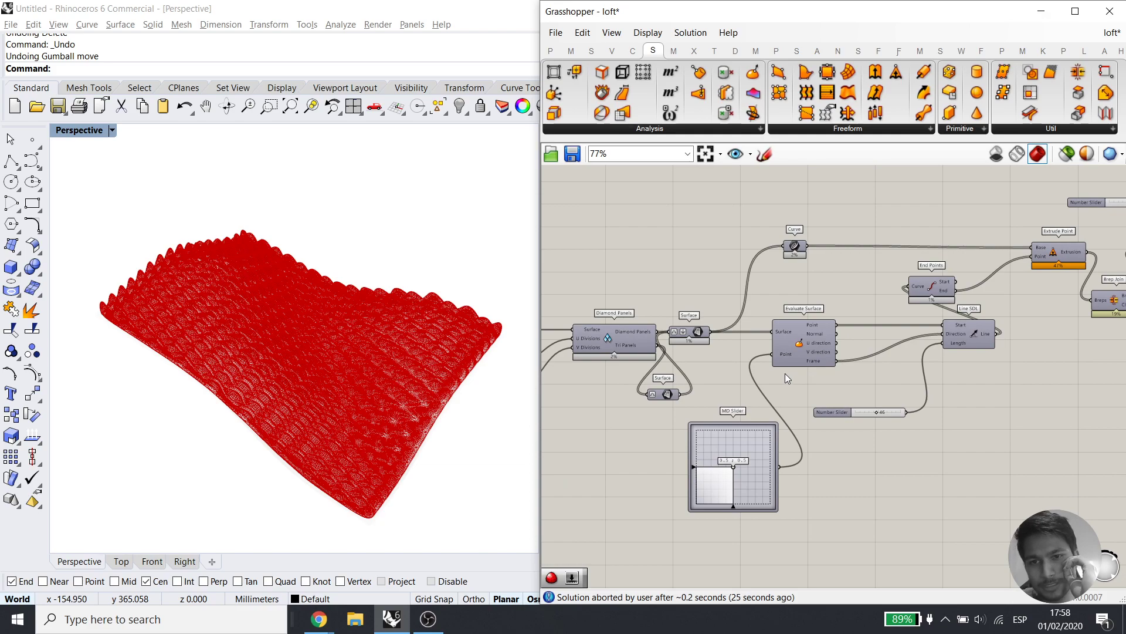
Add a Brep Join component via 'join' search and feed it the panel surfaces
{"action": "scroll", "coordinate": [723, 365], "scroll_direction": "up", "scroll_amount": 4}
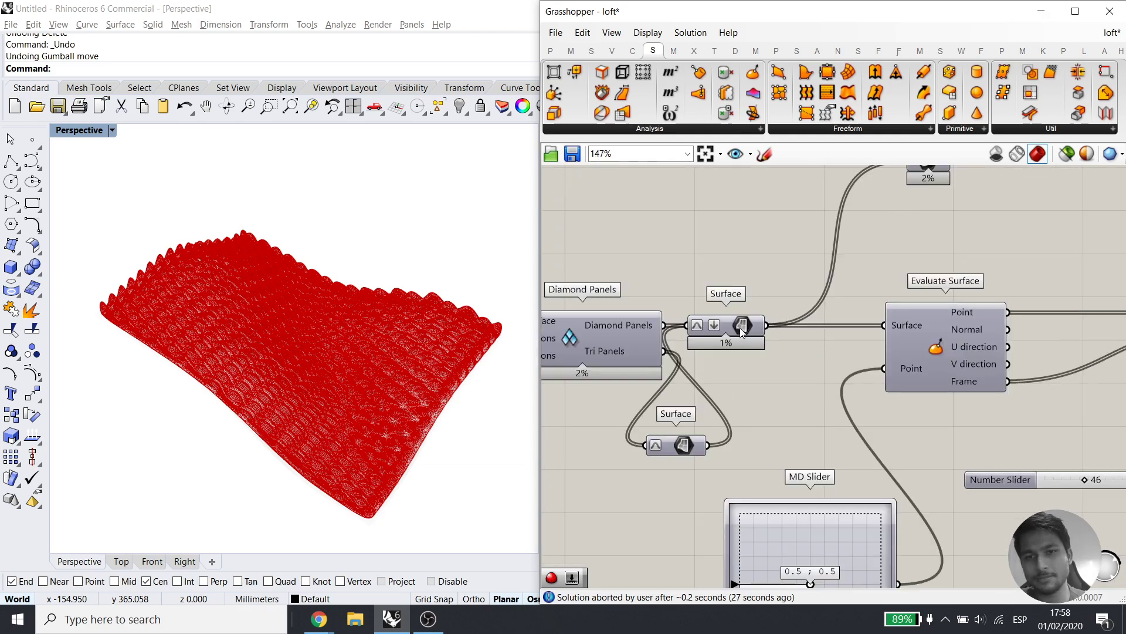
{"action": "left_click_drag", "start_coordinate": [742, 341], "coordinate": [757, 341]}
{"action": "left_click", "coordinate": [755, 270]}
{"action": "double_click", "coordinate": [754, 270]}
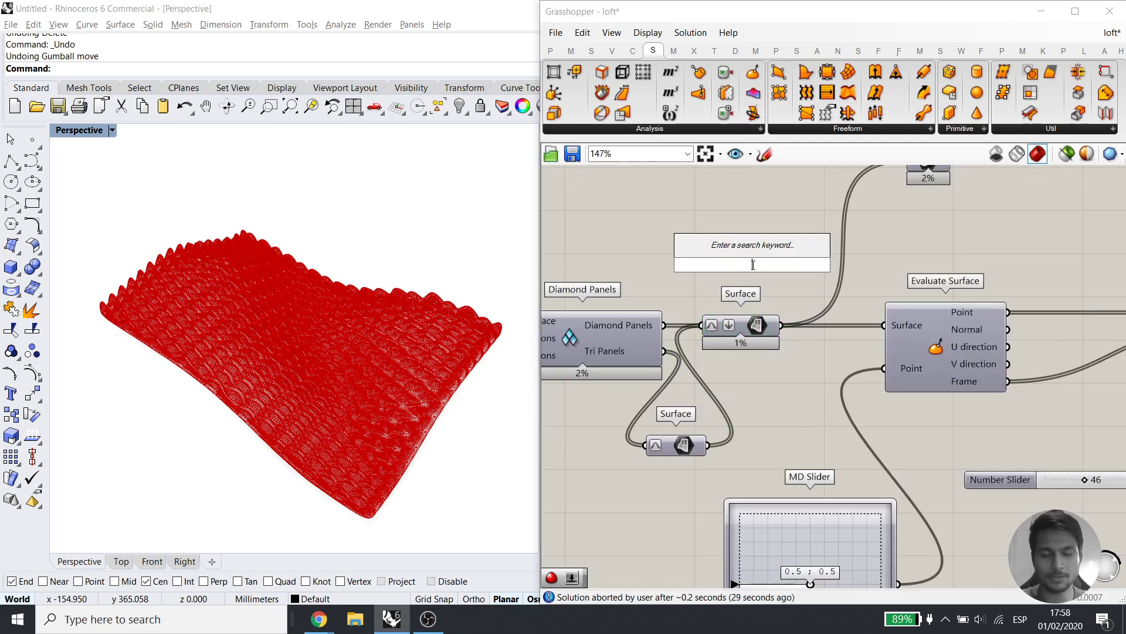
{"action": "type", "text": "join"}
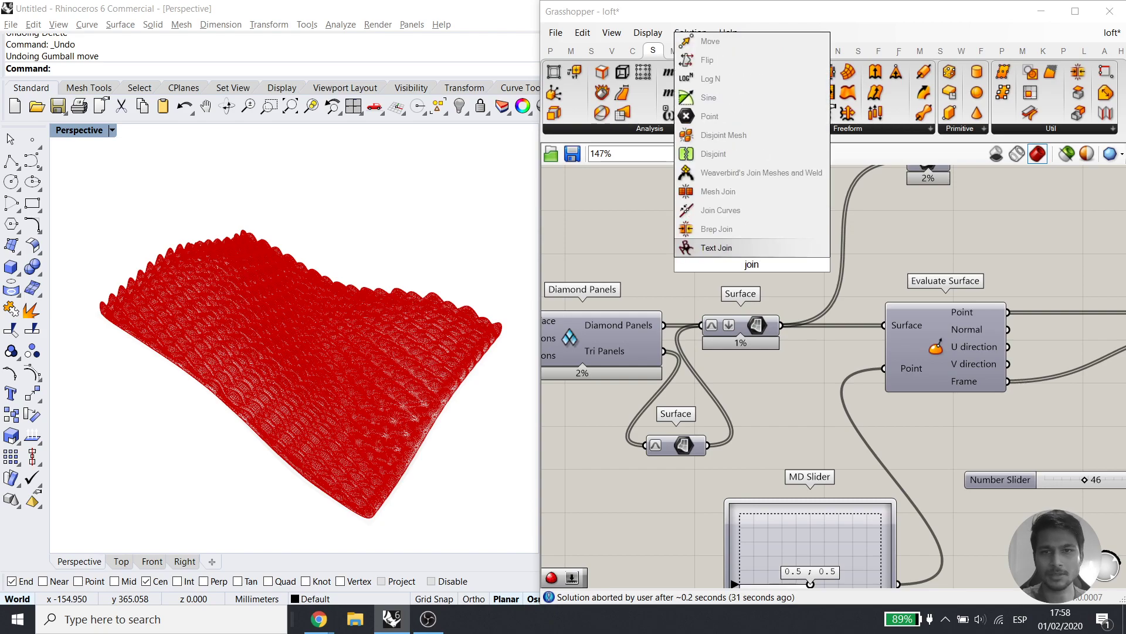
{"action": "left_click", "coordinate": [755, 229]}
{"action": "left_click_drag", "start_coordinate": [781, 326], "coordinate": [786, 260]}
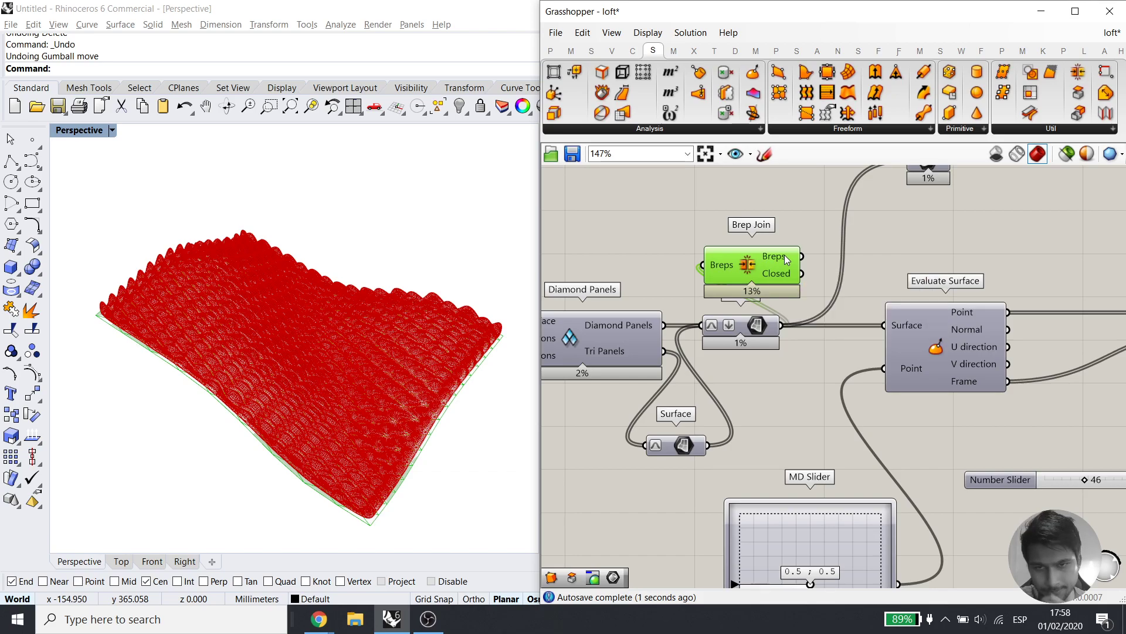
Try the joined result on Evaluate Surface, then reconnect the panel surfaces directly to it
{"action": "left_click_drag", "start_coordinate": [898, 330], "coordinate": [898, 330]}
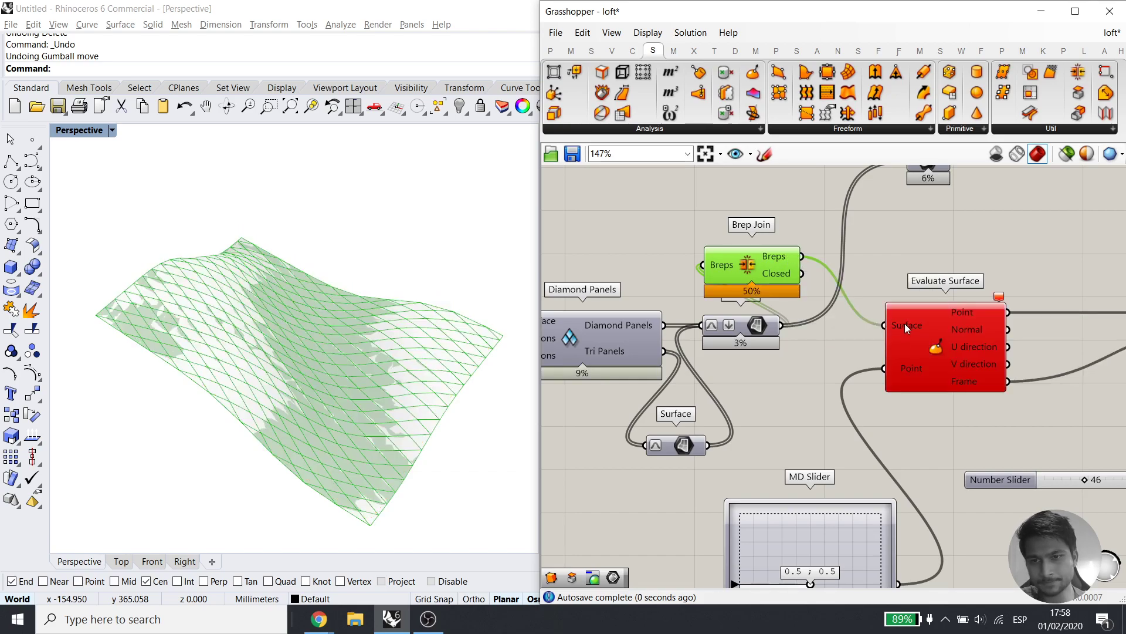
{"action": "left_click", "coordinate": [953, 349]}
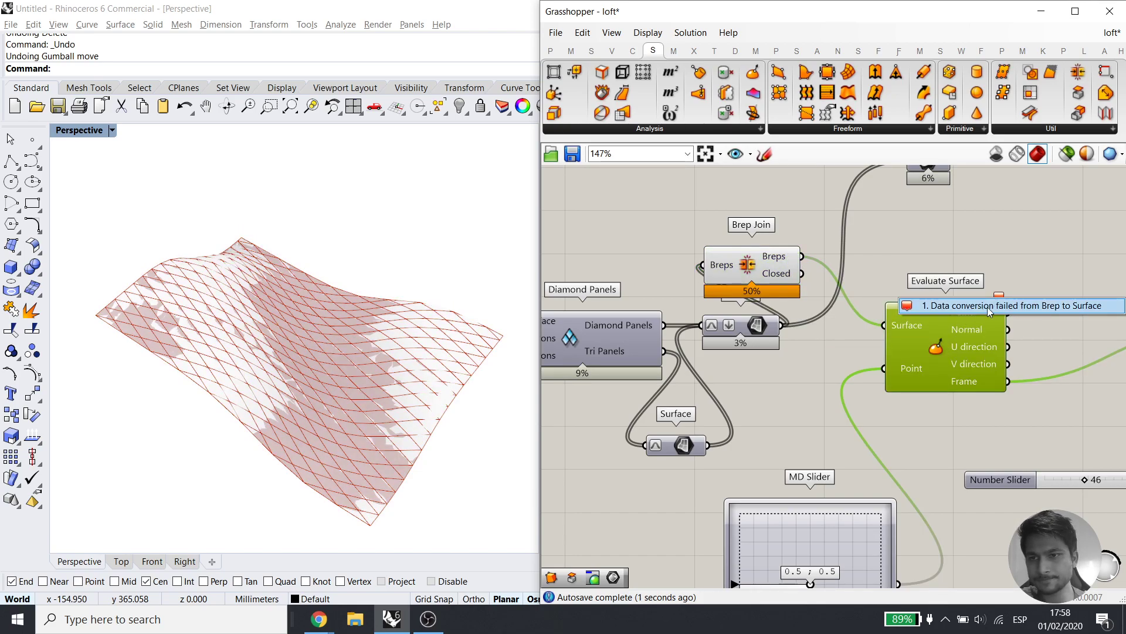
{"action": "left_click", "coordinate": [850, 336]}
{"action": "left_click_drag", "start_coordinate": [777, 331], "coordinate": [883, 326]}
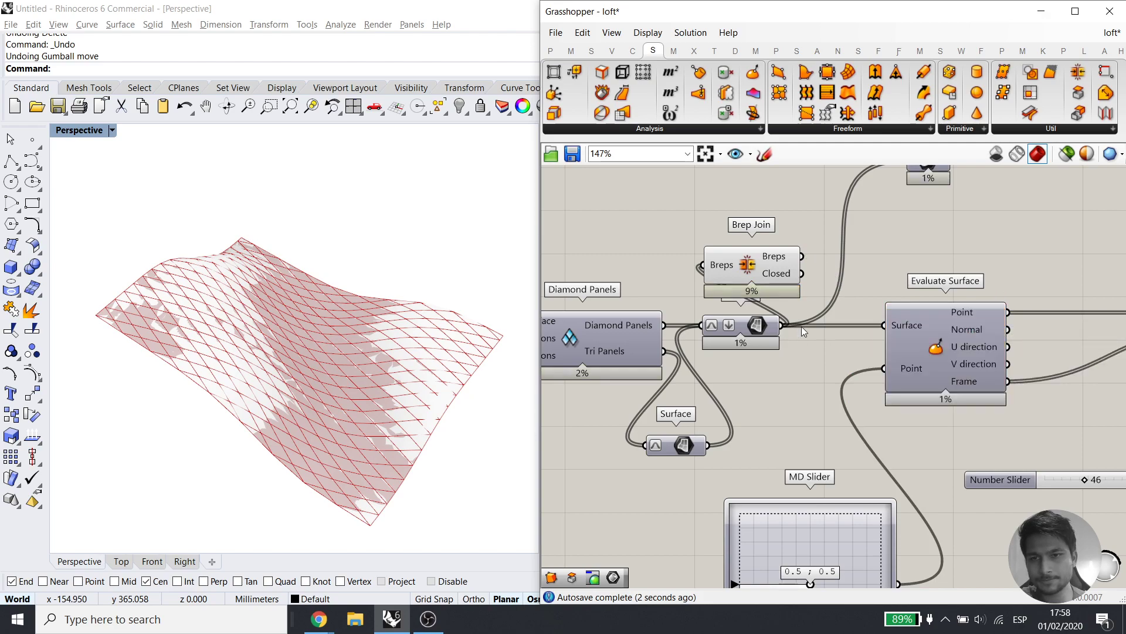
{"action": "left_click", "coordinate": [741, 270]}
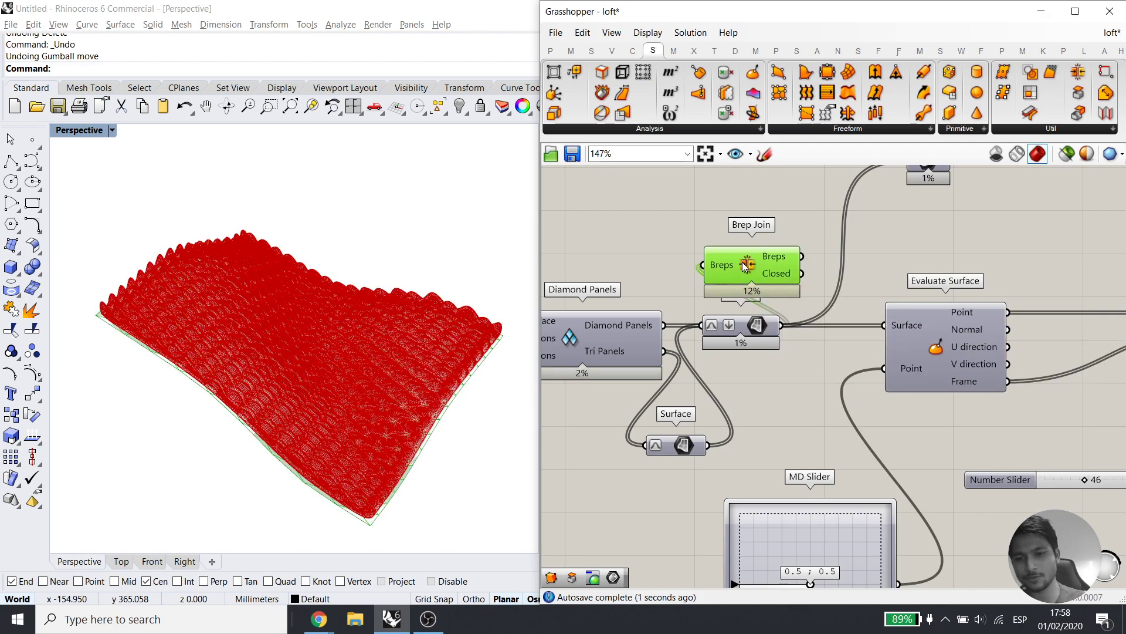
Delete the trial Brep Join, then briefly select Catmull-Clark to highlight its mesh
{"action": "key", "text": "Delete"}
{"action": "right_click_drag", "start_coordinate": [954, 326], "coordinate": [949, 350]}
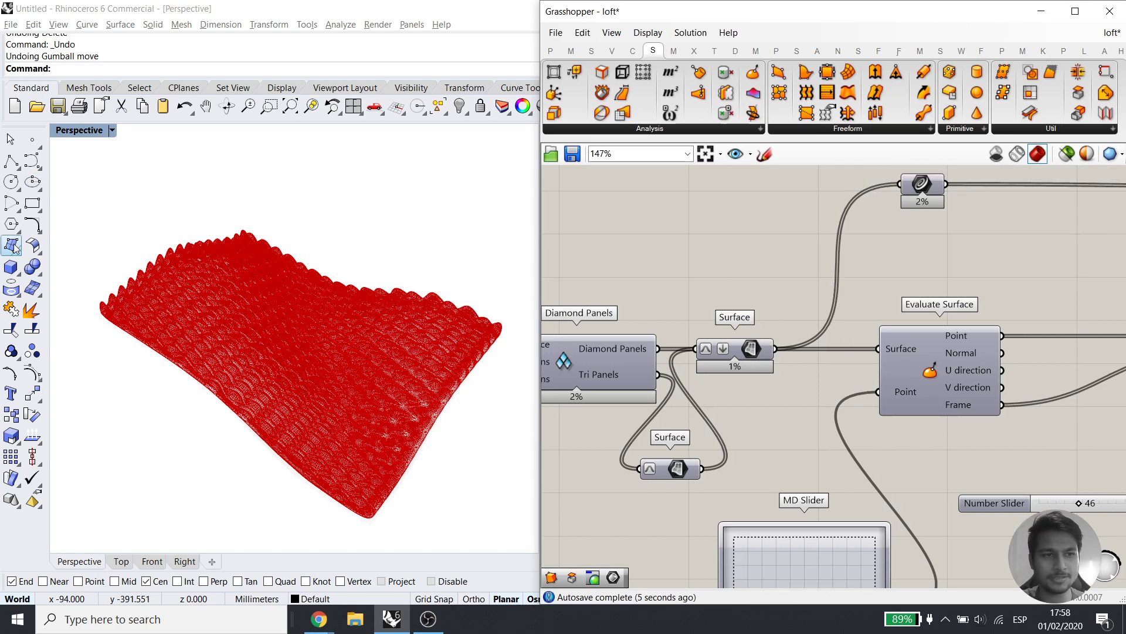
{"action": "right_click_drag", "start_coordinate": [401, 380], "coordinate": [427, 389]}
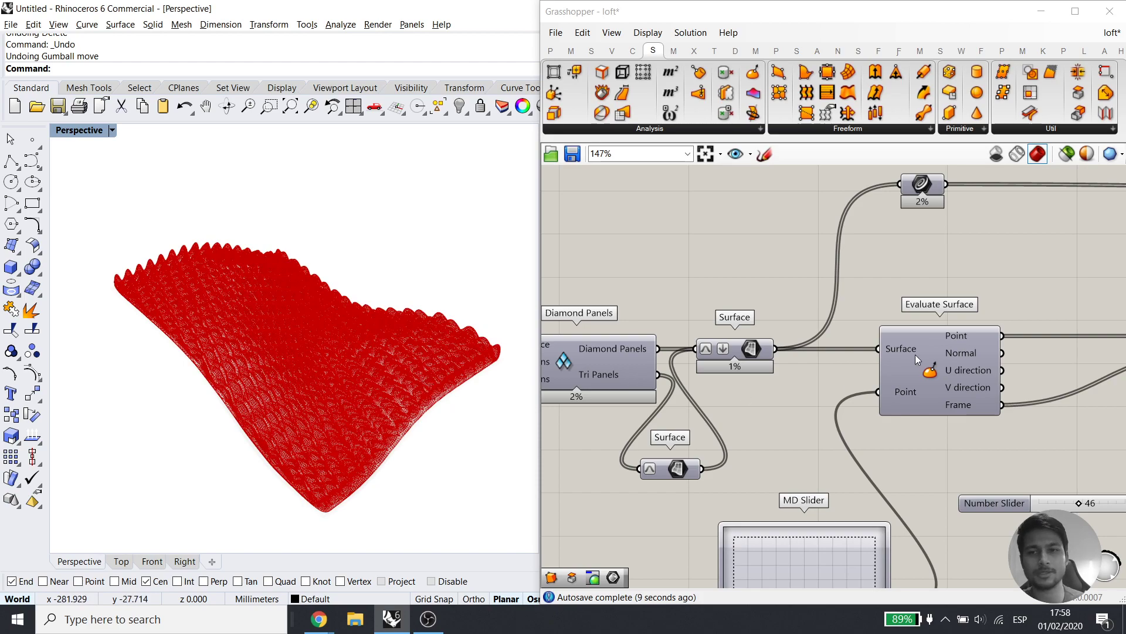
{"action": "mouse_move", "coordinate": [1085, 468]}
{"action": "right_mouse_down"}
{"action": "mouse_move", "coordinate": [987, 417]}
{"action": "mouse_move", "coordinate": [646, 454]}
{"action": "right_mouse_up"}
{"action": "mouse_move", "coordinate": [1057, 298]}
{"action": "right_mouse_down"}
{"action": "mouse_move", "coordinate": [902, 377]}
{"action": "mouse_move", "coordinate": [583, 465]}
{"action": "right_mouse_up"}
{"action": "right_click_drag", "start_coordinate": [1062, 428], "coordinate": [795, 388]}
{"action": "left_click", "coordinate": [961, 415]}
{"action": "left_click", "coordinate": [973, 462]}
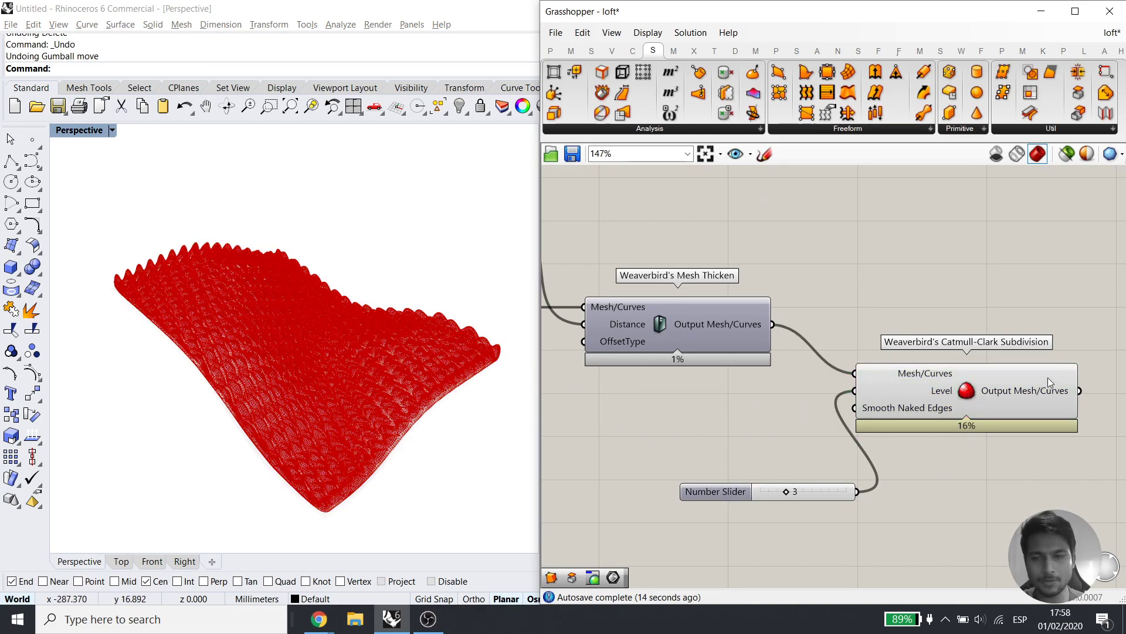
Pan the canvas back to the Diamond Panels and Evaluate Surface components
{"action": "scroll", "coordinate": [979, 351], "scroll_direction": "down", "scroll_amount": 2}
{"action": "right_click_drag", "start_coordinate": [669, 352], "coordinate": [1114, 276]}
{"action": "right_click_drag", "start_coordinate": [549, 341], "coordinate": [853, 310]}
{"action": "right_click_drag", "start_coordinate": [690, 301], "coordinate": [765, 291]}
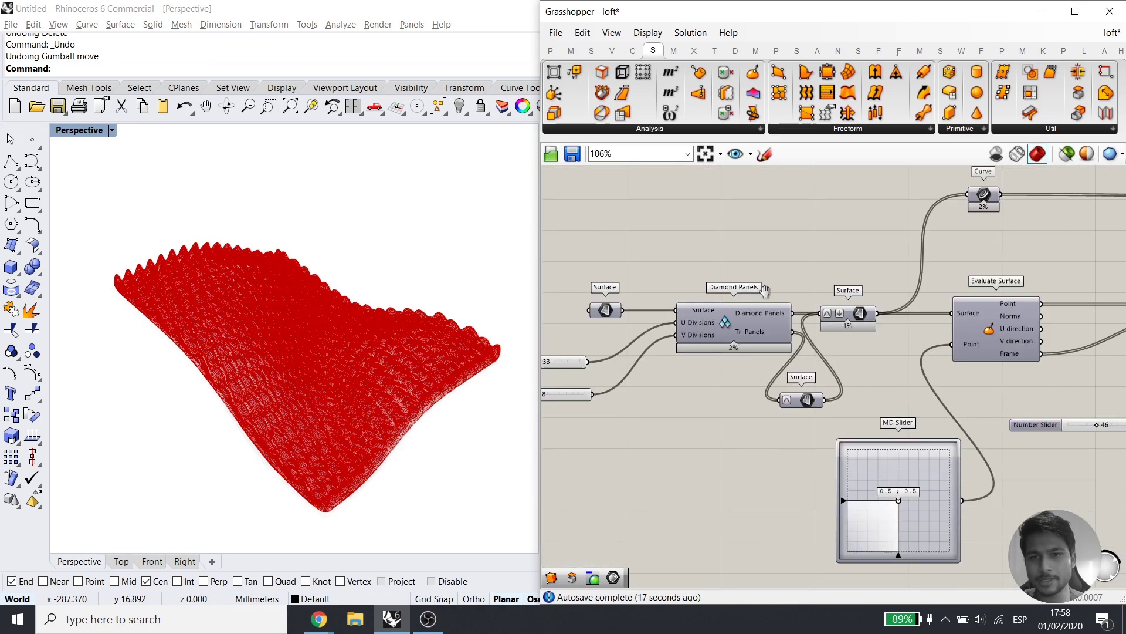
{"action": "scroll", "coordinate": [765, 291], "scroll_direction": "down", "scroll_amount": 1}
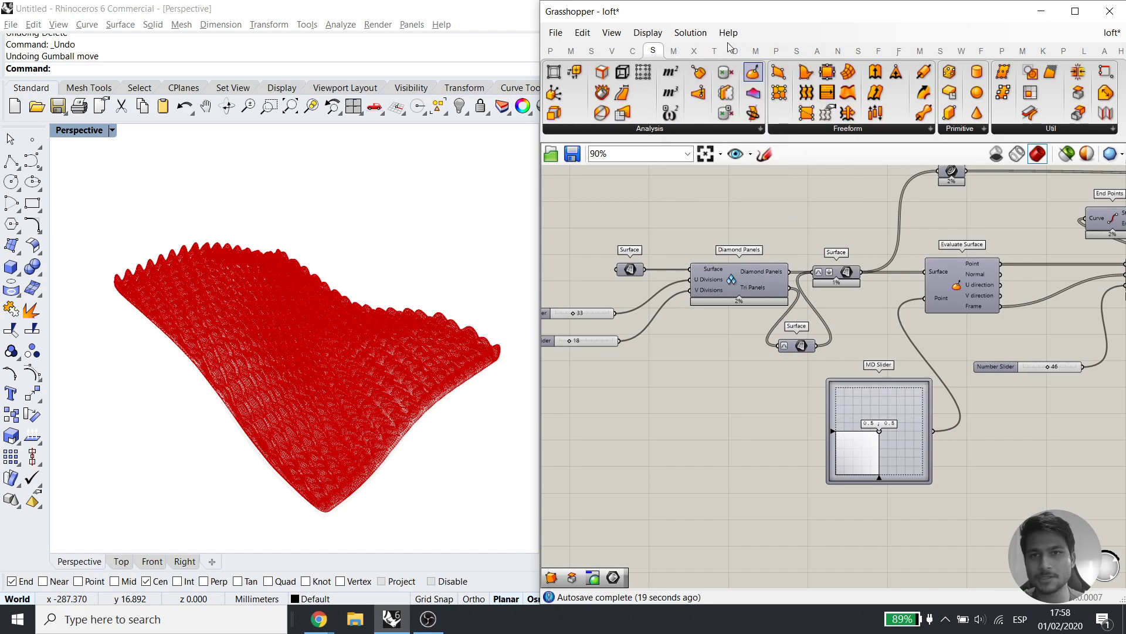
Add a Hexagon Cells panelling component and place it below the MD Slider
{"action": "left_click", "coordinate": [1084, 51]}
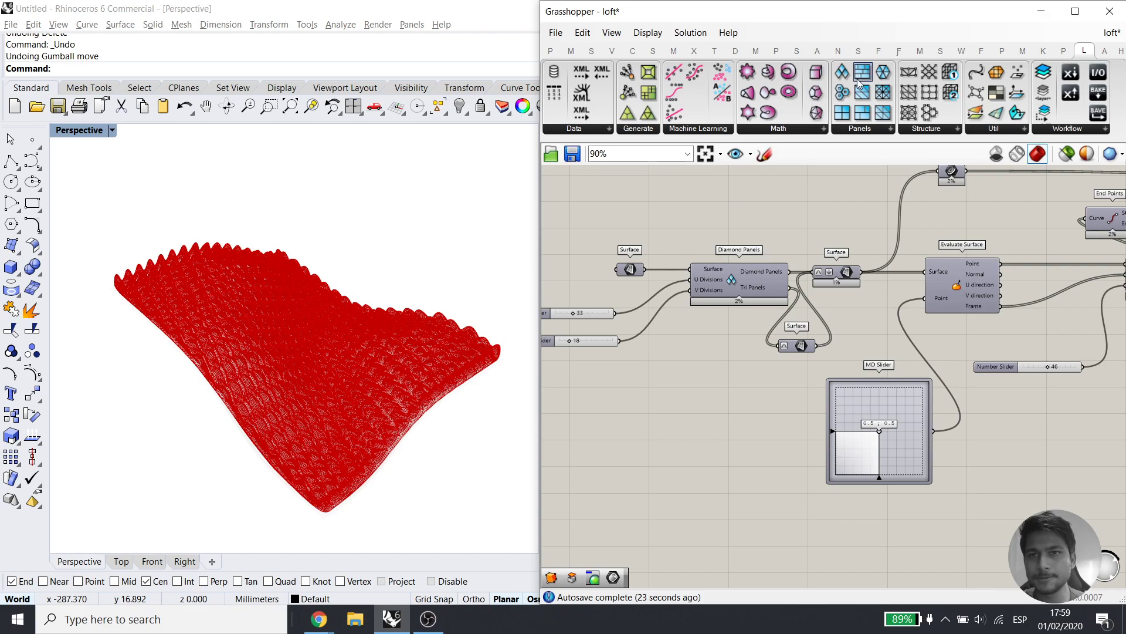
{"action": "left_click", "coordinate": [846, 541]}
{"action": "right_click_drag", "start_coordinate": [873, 506], "coordinate": [869, 350]}
{"action": "left_click_drag", "start_coordinate": [847, 383], "coordinate": [854, 426]}
{"action": "right_click_drag", "start_coordinate": [884, 355], "coordinate": [875, 433]}
{"action": "left_click", "coordinate": [878, 437]}
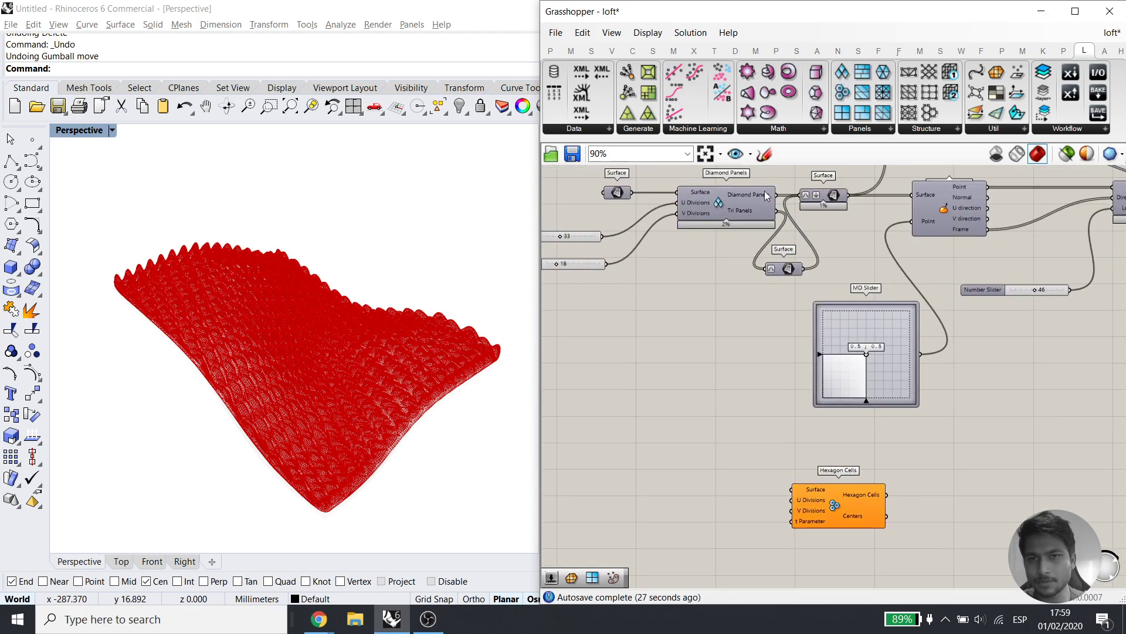
Feed the surface into Hexagon Cells as a trial, then delete the component
{"action": "left_click_drag", "start_coordinate": [633, 195], "coordinate": [792, 489]}
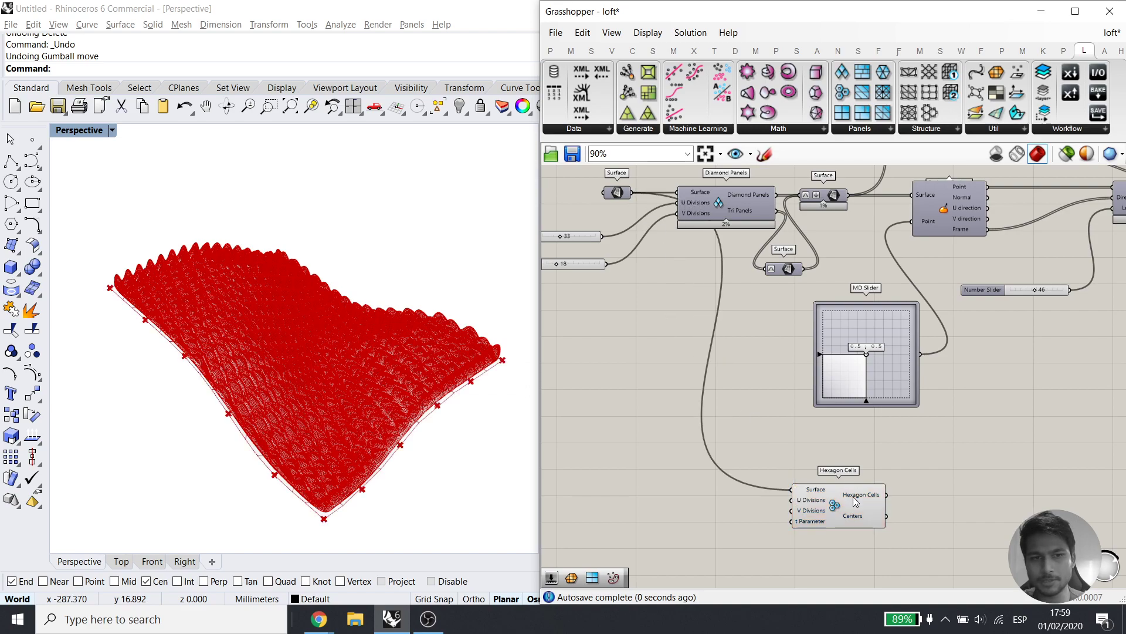
{"action": "left_click", "coordinate": [851, 506]}
{"action": "right_click_drag", "start_coordinate": [851, 516], "coordinate": [835, 413]}
{"action": "left_click_drag", "start_coordinate": [835, 413], "coordinate": [725, 508]}
{"action": "left_click", "coordinate": [863, 425]}
{"action": "scroll", "coordinate": [758, 477], "scroll_direction": "down", "scroll_amount": 4}
{"action": "key", "text": "Delete"}
Turn off the preview of the thickened green mesh components
{"action": "right_click_drag", "start_coordinate": [932, 386], "coordinate": [709, 454]}
{"action": "left_click_drag", "start_coordinate": [1056, 392], "coordinate": [761, 222]}
{"action": "middle_click", "coordinate": [888, 279]}
{"action": "left_click_drag", "start_coordinate": [1048, 228], "coordinate": [949, 366]}
{"action": "middle_click", "coordinate": [991, 340]}
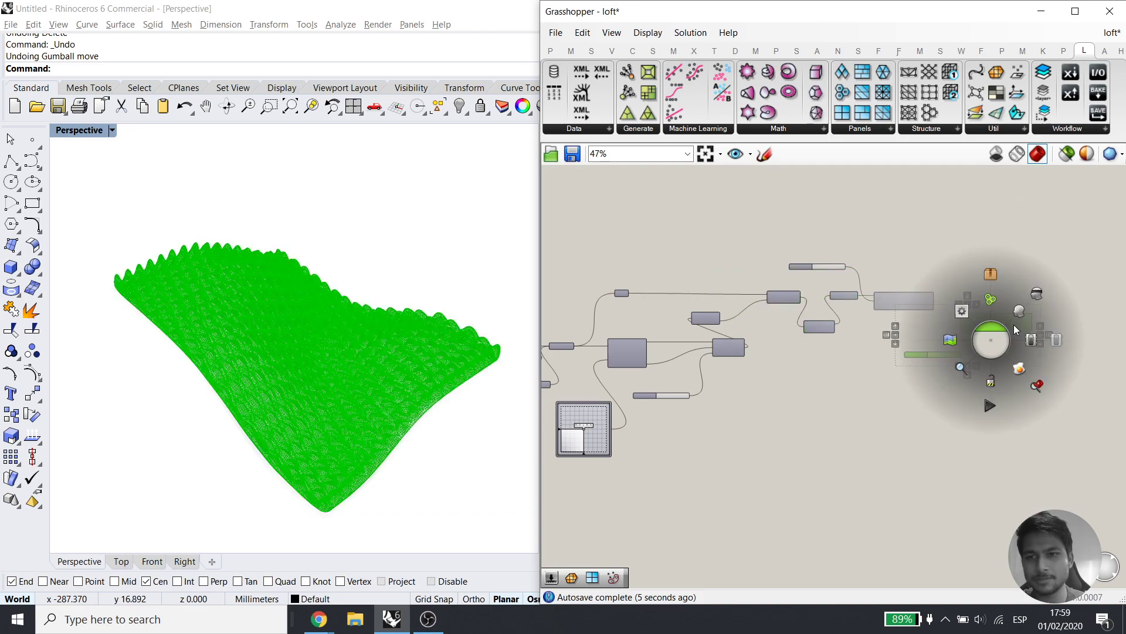
{"action": "left_click", "coordinate": [1054, 340]}
Hide the reference wavy surface in Rhino and bring up the Math surface generators list
{"action": "right_click_drag", "start_coordinate": [787, 408], "coordinate": [867, 327]}
{"action": "left_click_drag", "start_coordinate": [352, 231], "coordinate": [258, 376]}
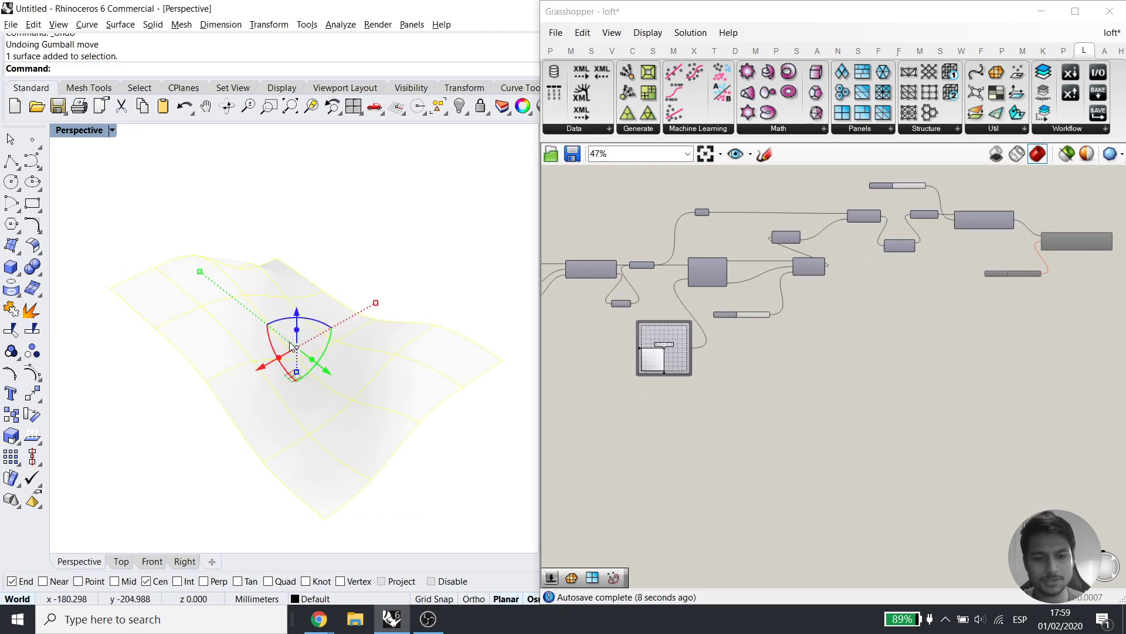
{"action": "key", "text": "ctrl+h"}
{"action": "left_click", "coordinate": [795, 128]}
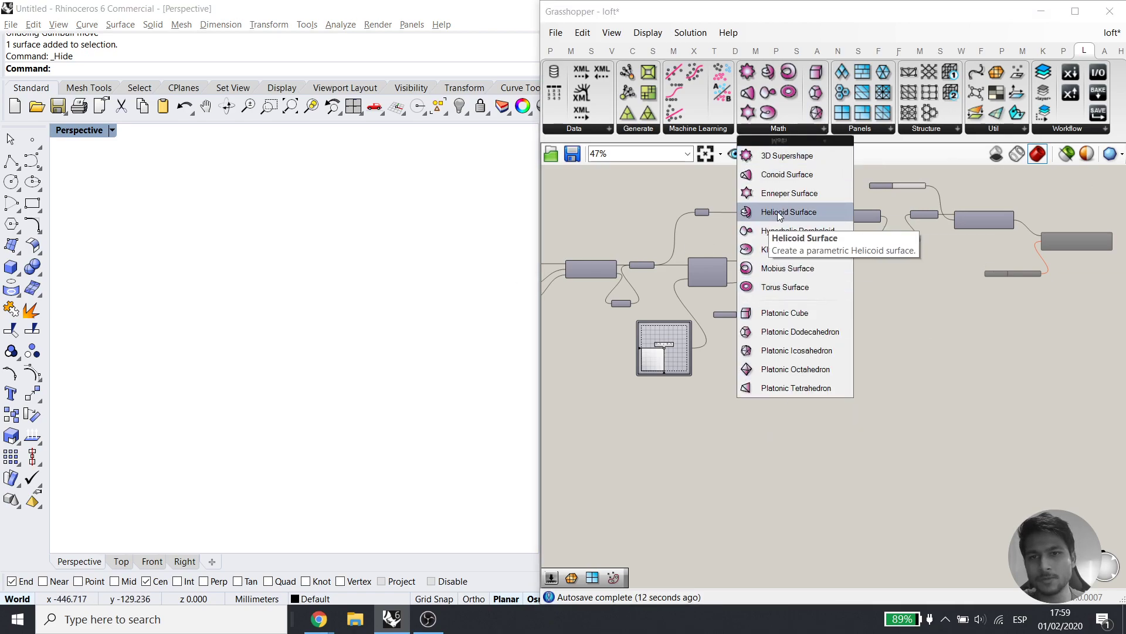
Place a Klein Surface component on the canvas
{"action": "left_click", "coordinate": [790, 256]}
{"action": "left_click", "coordinate": [758, 458]}
{"action": "right_click_drag", "start_coordinate": [746, 473], "coordinate": [847, 363]}
{"action": "scroll", "coordinate": [847, 362], "scroll_direction": "up", "scroll_amount": 4}
{"action": "left_click_drag", "start_coordinate": [884, 305], "coordinate": [855, 330]}
{"action": "scroll", "coordinate": [836, 343], "scroll_direction": "up", "scroll_amount": 2}
{"action": "middle_click", "coordinate": [833, 340]}
{"action": "left_click", "coordinate": [880, 390]}
Orbit around the Klein bottle and shift the Klein component to the left
{"action": "right_click_drag", "start_coordinate": [297, 348], "coordinate": [310, 326]}
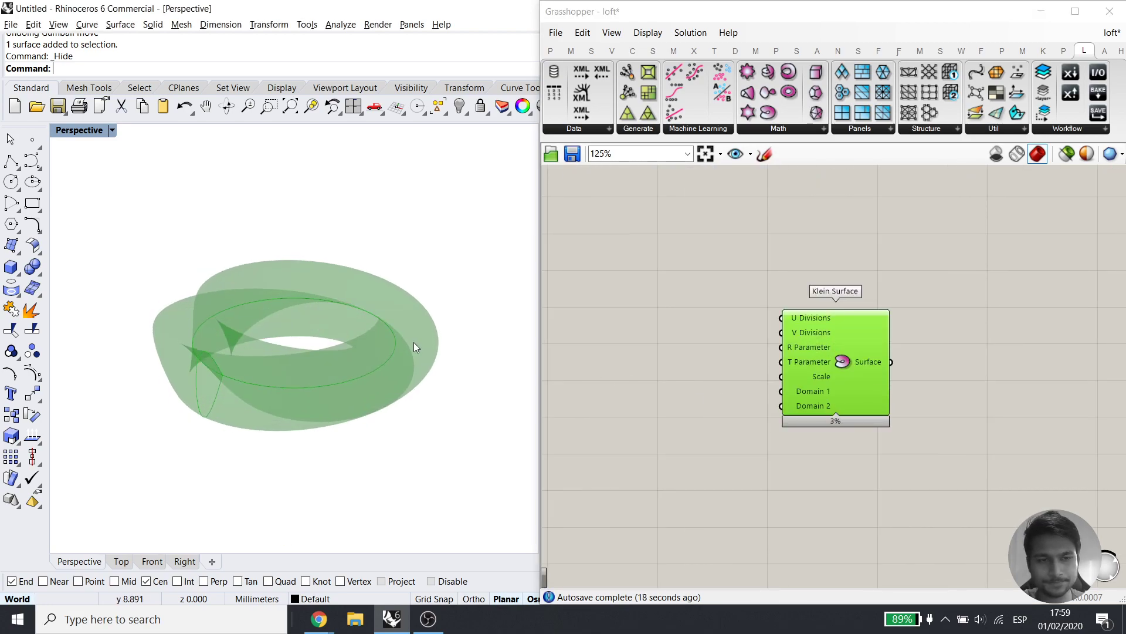
{"action": "left_click", "coordinate": [734, 359]}
{"action": "left_click_drag", "start_coordinate": [827, 369], "coordinate": [757, 370]}
{"action": "left_click", "coordinate": [890, 350]}
{"action": "right_click_drag", "start_coordinate": [268, 354], "coordinate": [252, 370]}
{"action": "left_click", "coordinate": [790, 381]}
{"action": "right_click_drag", "start_coordinate": [597, 373], "coordinate": [675, 356]}
Add a Quad Panels component and feed the Klein surface into its Surface input
{"action": "double_click", "coordinate": [654, 357]}
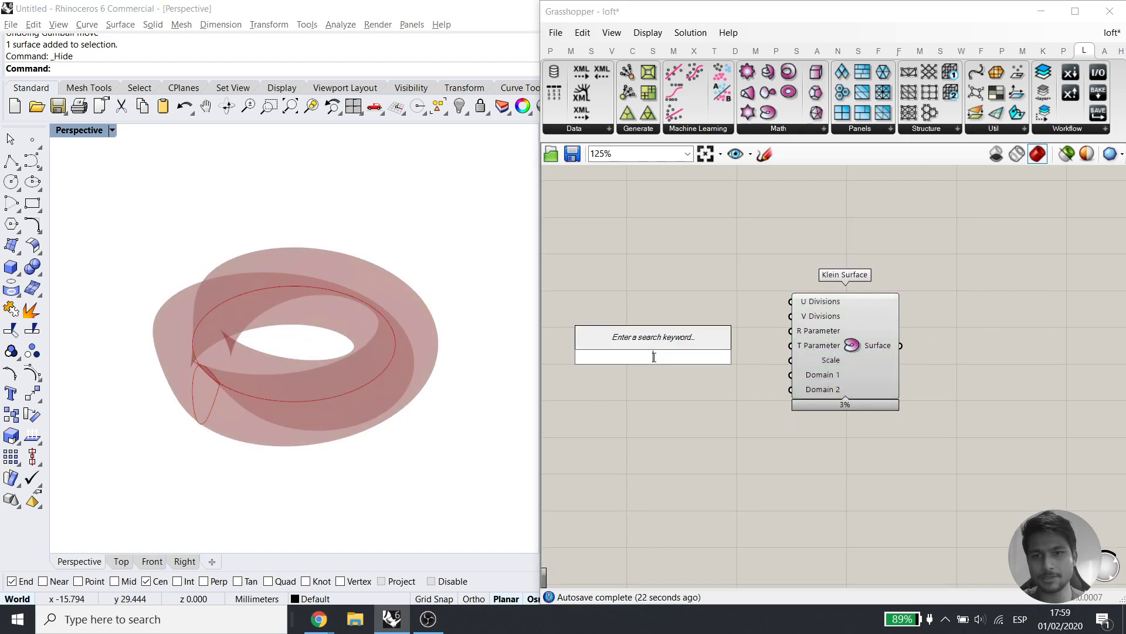
{"action": "left_click", "coordinate": [857, 232]}
{"action": "scroll", "coordinate": [857, 233], "scroll_direction": "down", "scroll_amount": 1}
{"action": "right_click_drag", "start_coordinate": [963, 320], "coordinate": [780, 317]}
{"action": "scroll", "coordinate": [779, 317], "scroll_direction": "up", "scroll_amount": 3}
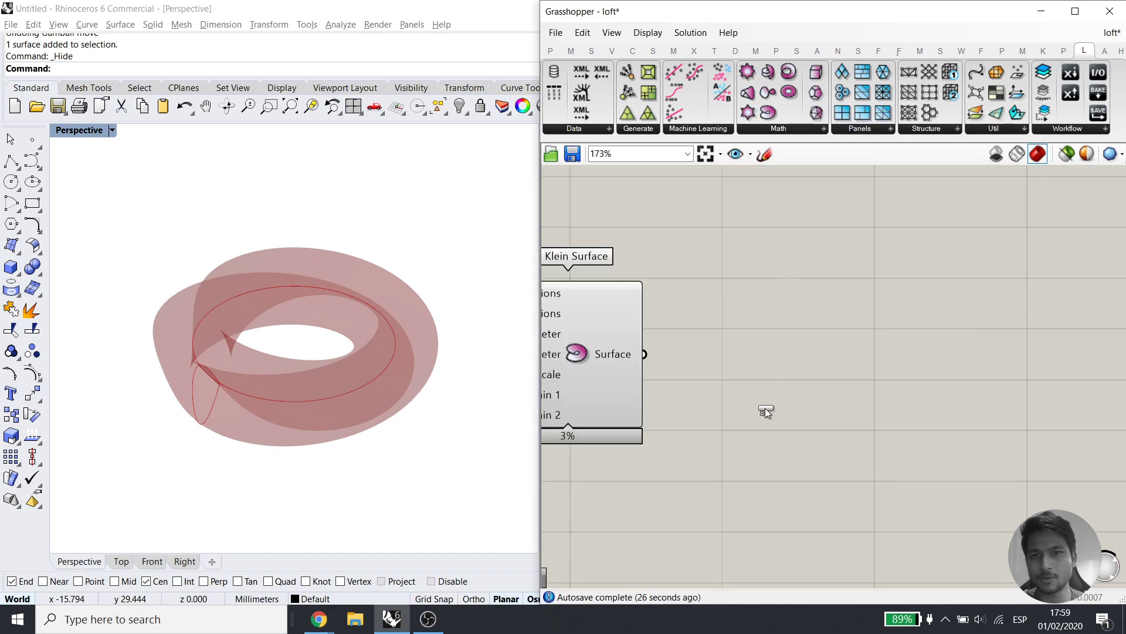
{"action": "left_click_drag", "start_coordinate": [765, 409], "coordinate": [763, 411]}
{"action": "left_click_drag", "start_coordinate": [644, 354], "coordinate": [696, 387]}
{"action": "right_click_drag", "start_coordinate": [574, 516], "coordinate": [712, 492]}
Turn off the Klein Surface preview
{"action": "left_click", "coordinate": [775, 263]}
{"action": "middle_click", "coordinate": [748, 275]}
{"action": "left_click", "coordinate": [800, 233]}
Create a number slider set to 5 and wire it into V Divisions
{"action": "double_click", "coordinate": [653, 476]}
{"action": "type", "text": "5"}
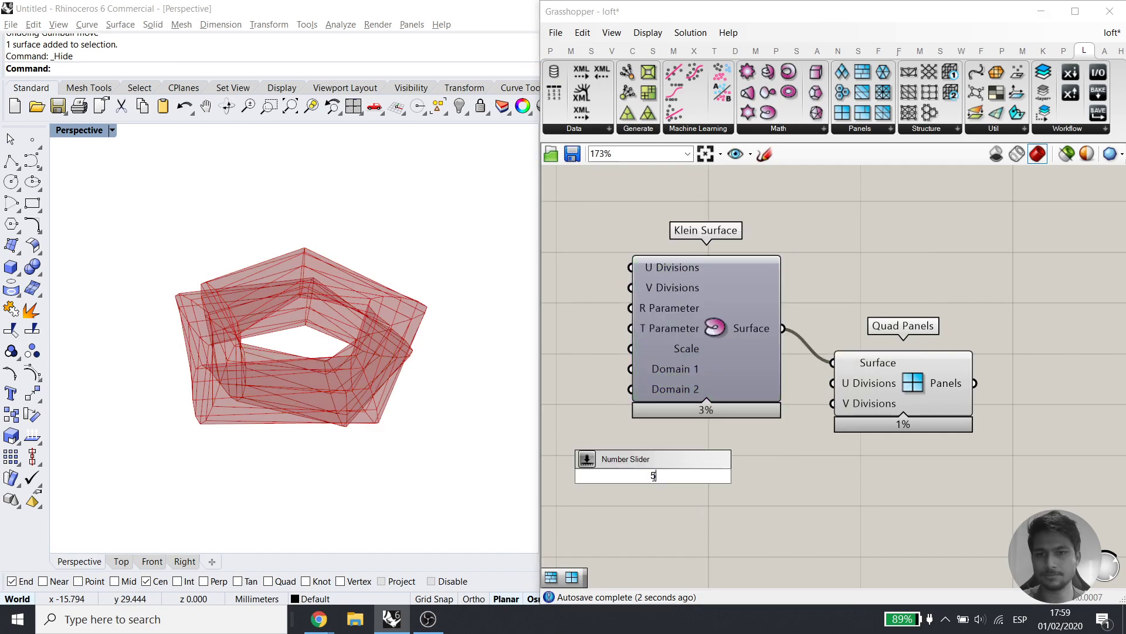
{"action": "key", "text": "Return"}
{"action": "left_click_drag", "start_coordinate": [885, 392], "coordinate": [923, 422]}
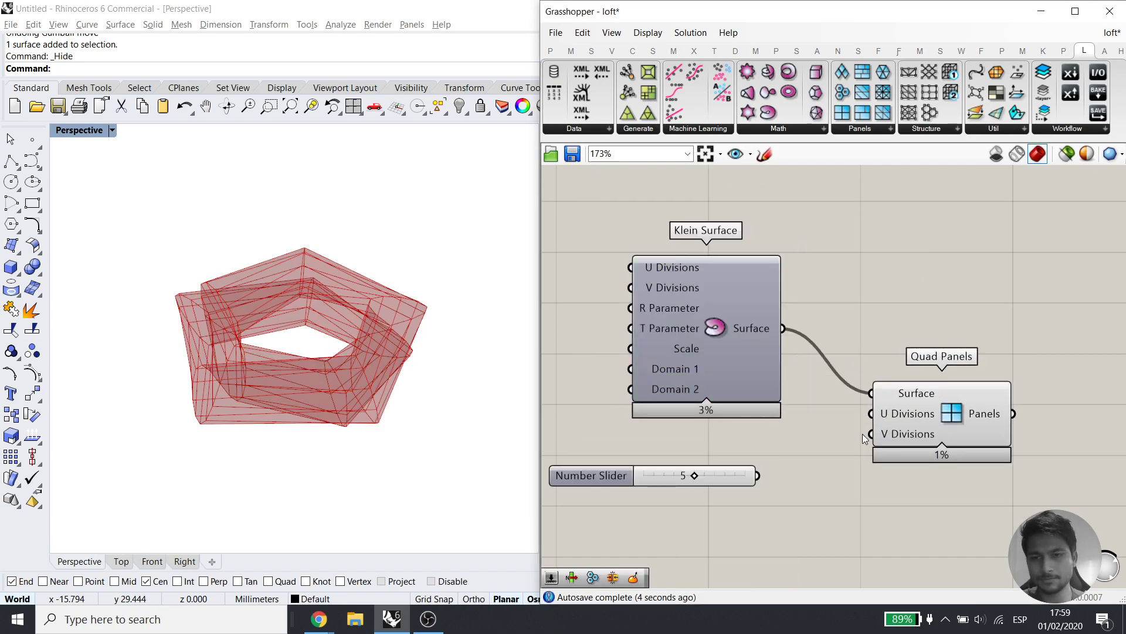
{"action": "left_click_drag", "start_coordinate": [769, 475], "coordinate": [773, 467]}
{"action": "left_click_drag", "start_coordinate": [591, 475], "coordinate": [607, 535]}
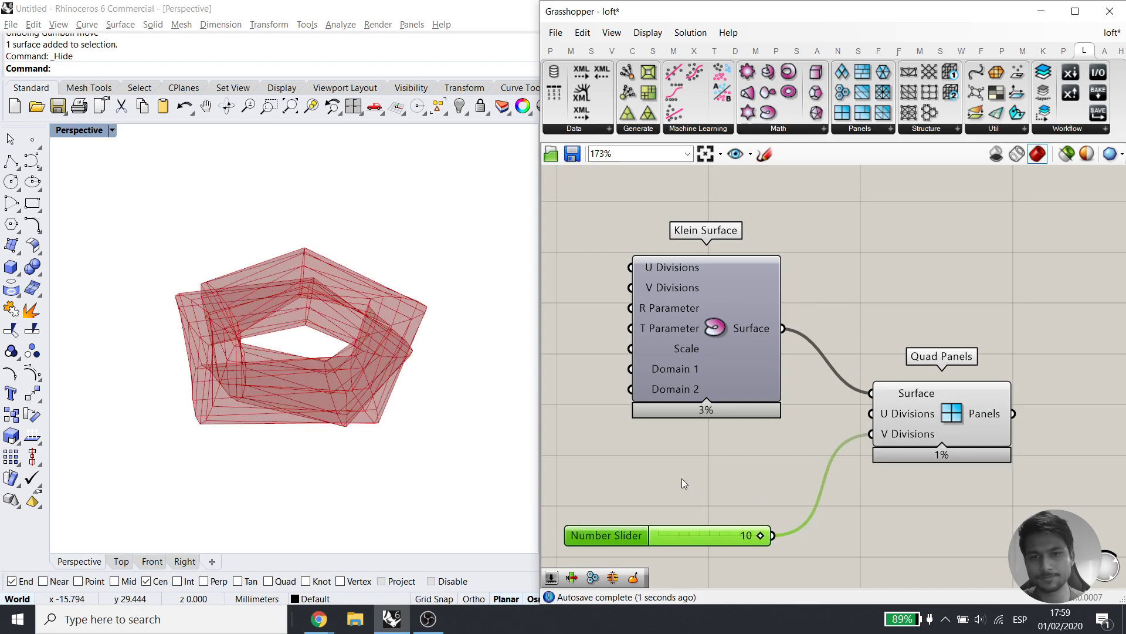
Create a second slider set to 50 and wire it into U Divisions
{"action": "double_click", "coordinate": [683, 473]}
{"action": "type", "text": "5"}
{"action": "key", "text": "Return"}
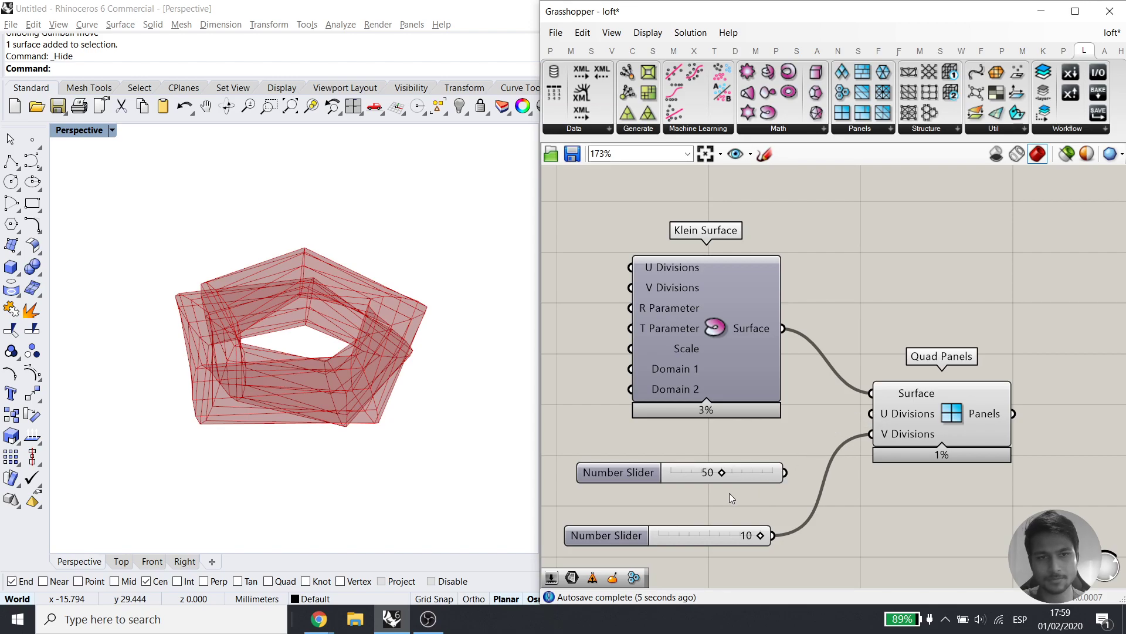
{"action": "left_click_drag", "start_coordinate": [782, 472], "coordinate": [872, 414]}
Raise U Divisions to 70 and set V Divisions to 10
{"action": "right_click_drag", "start_coordinate": [276, 411], "coordinate": [255, 405]}
{"action": "scroll", "coordinate": [416, 346], "scroll_direction": "up", "scroll_amount": 6}
{"action": "right_click_drag", "start_coordinate": [419, 332], "coordinate": [404, 305]}
{"action": "left_click_drag", "start_coordinate": [722, 474], "coordinate": [740, 469]}
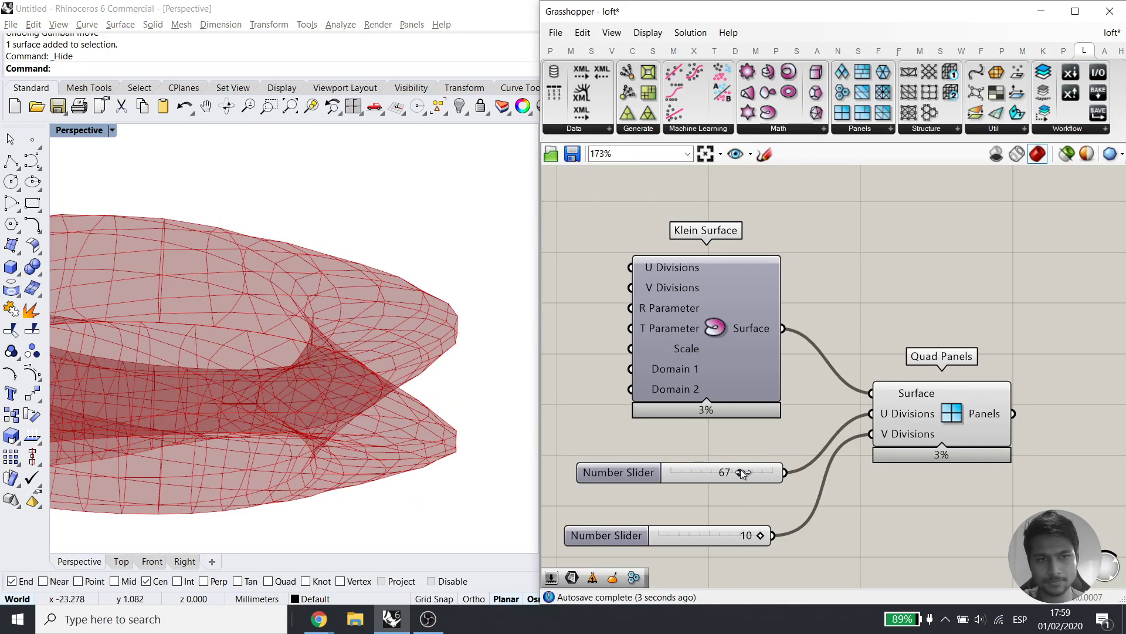
{"action": "mouse_move", "coordinate": [748, 535]}
{"action": "left_mouse_down"}
{"action": "mouse_move", "coordinate": [737, 536]}
{"action": "mouse_move", "coordinate": [761, 534]}
{"action": "left_mouse_up"}
Settle V Divisions at 8 and U Divisions at 100, then move Quad Panels up
{"action": "right_click_drag", "start_coordinate": [286, 391], "coordinate": [379, 435]}
{"action": "left_click_drag", "start_coordinate": [754, 535], "coordinate": [738, 540]}
{"action": "right_click_drag", "start_coordinate": [356, 363], "coordinate": [300, 433]}
{"action": "left_click_drag", "start_coordinate": [740, 472], "coordinate": [828, 470]}
{"action": "right_click_drag", "start_coordinate": [223, 305], "coordinate": [311, 368]}
{"action": "right_click_drag", "start_coordinate": [984, 430], "coordinate": [794, 422]}
{"action": "left_click_drag", "start_coordinate": [793, 420], "coordinate": [818, 347]}
{"action": "left_click", "coordinate": [854, 410]}
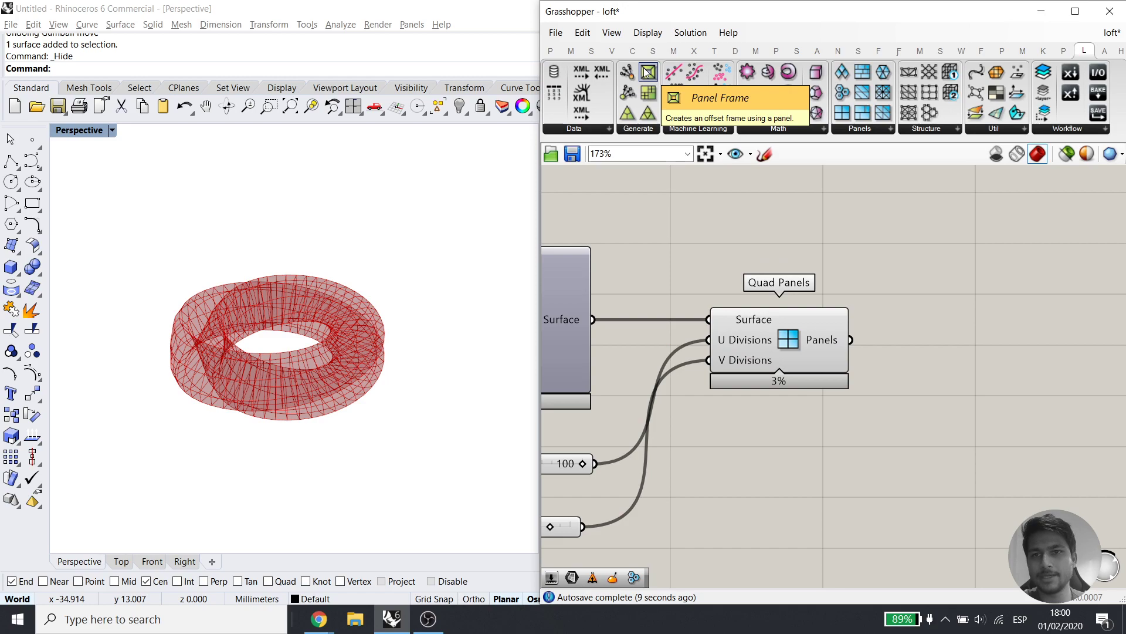
Add a Panel Frame component and turn off the Quad Panels preview
{"action": "left_click_drag", "start_coordinate": [647, 71], "coordinate": [1002, 343]}
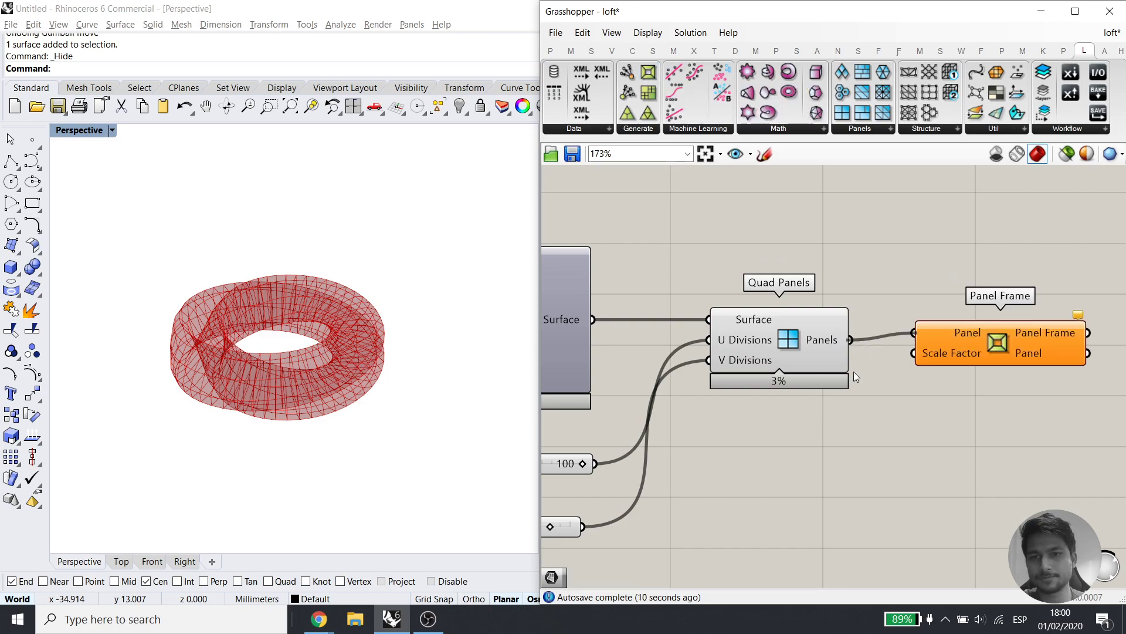
{"action": "left_click", "coordinate": [822, 323]}
{"action": "middle_click", "coordinate": [823, 276]}
{"action": "left_click", "coordinate": [854, 247]}
{"action": "left_click", "coordinate": [872, 235]}
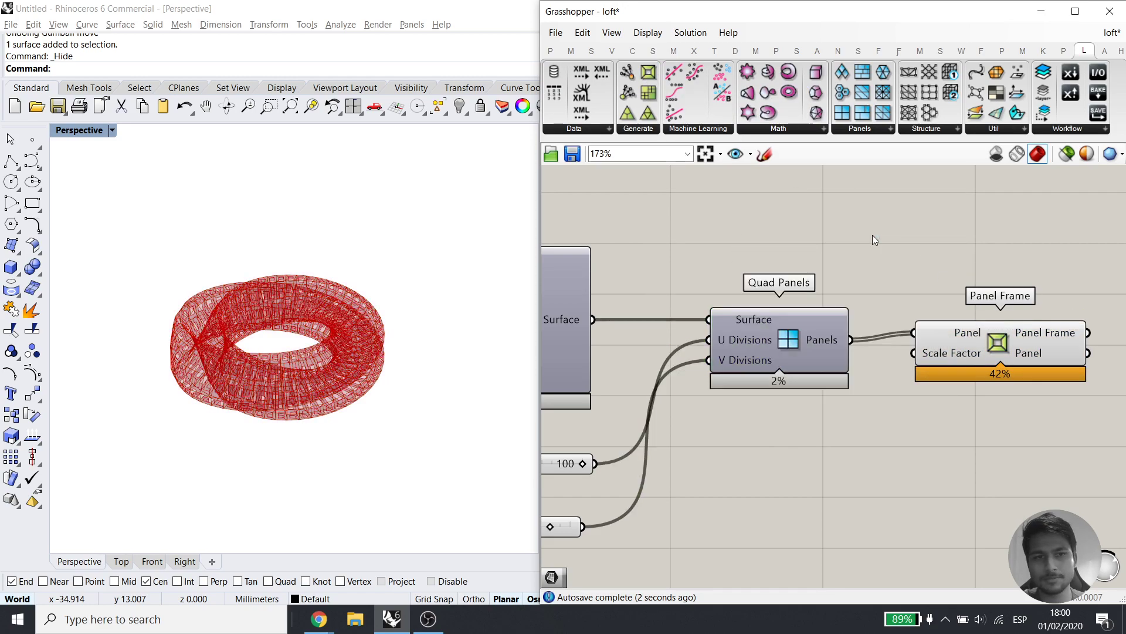
{"action": "scroll", "coordinate": [194, 368], "scroll_direction": "up", "scroll_amount": 9}
{"action": "right_click_drag", "start_coordinate": [246, 354], "coordinate": [234, 429]}
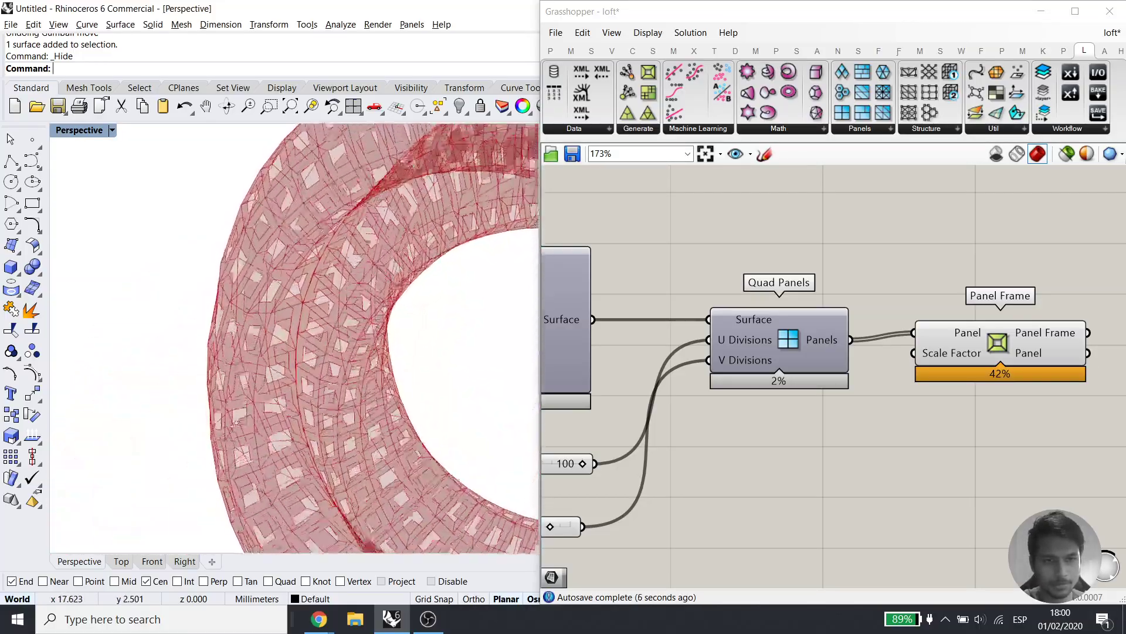
Add a Surface parameter via 'surf' search and feed the Panel Frame output into it
{"action": "right_click_drag", "start_coordinate": [1030, 344], "coordinate": [935, 346]}
{"action": "left_click_drag", "start_coordinate": [935, 346], "coordinate": [927, 353]}
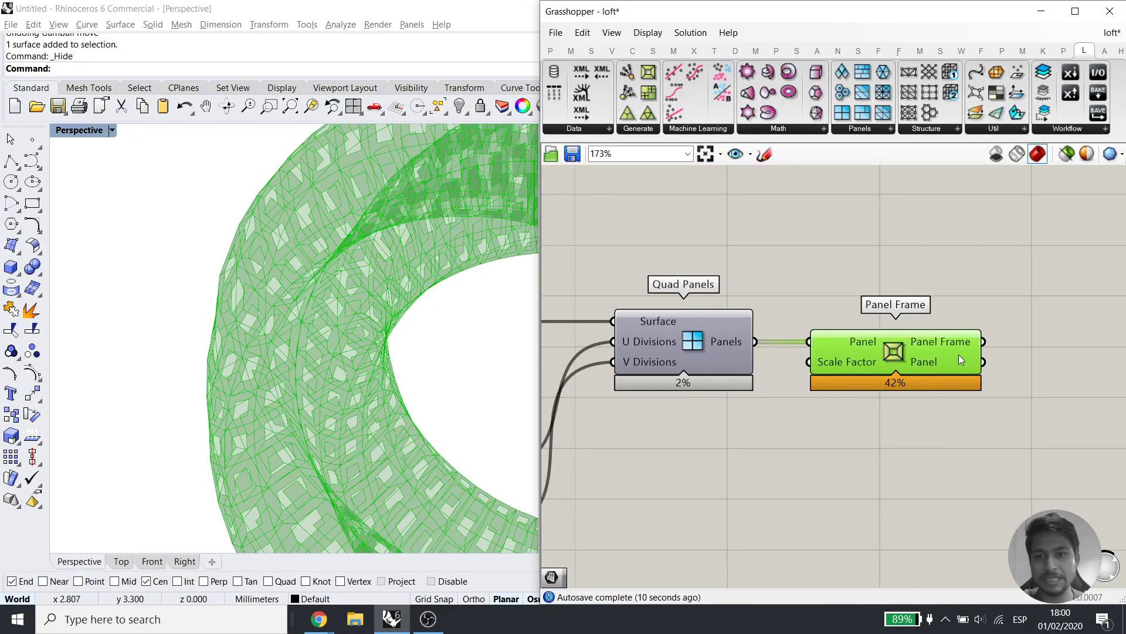
{"action": "double_click", "coordinate": [960, 480]}
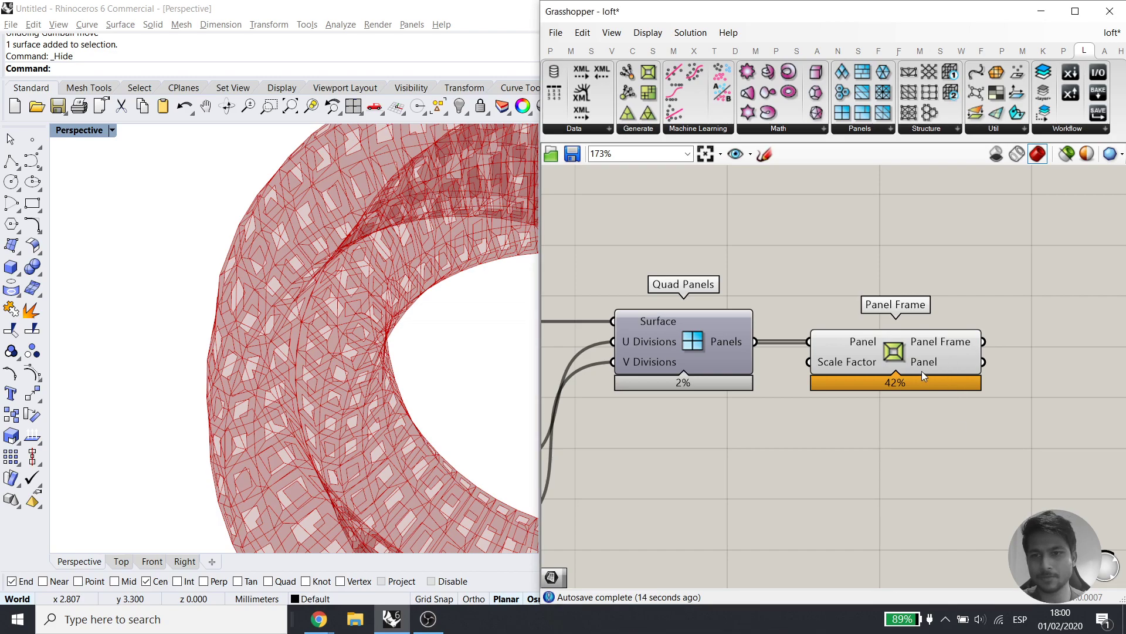
{"action": "right_click_drag", "start_coordinate": [1039, 318], "coordinate": [936, 333]}
{"action": "double_click", "coordinate": [936, 334]}
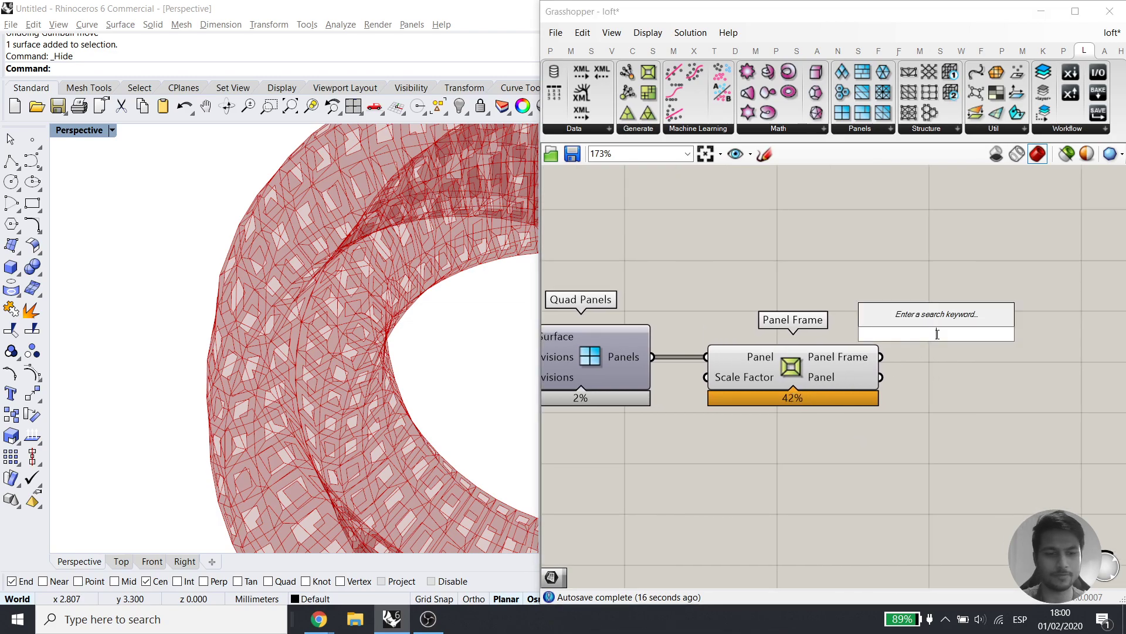
{"action": "type", "text": "surf"}
{"action": "left_click", "coordinate": [903, 261]}
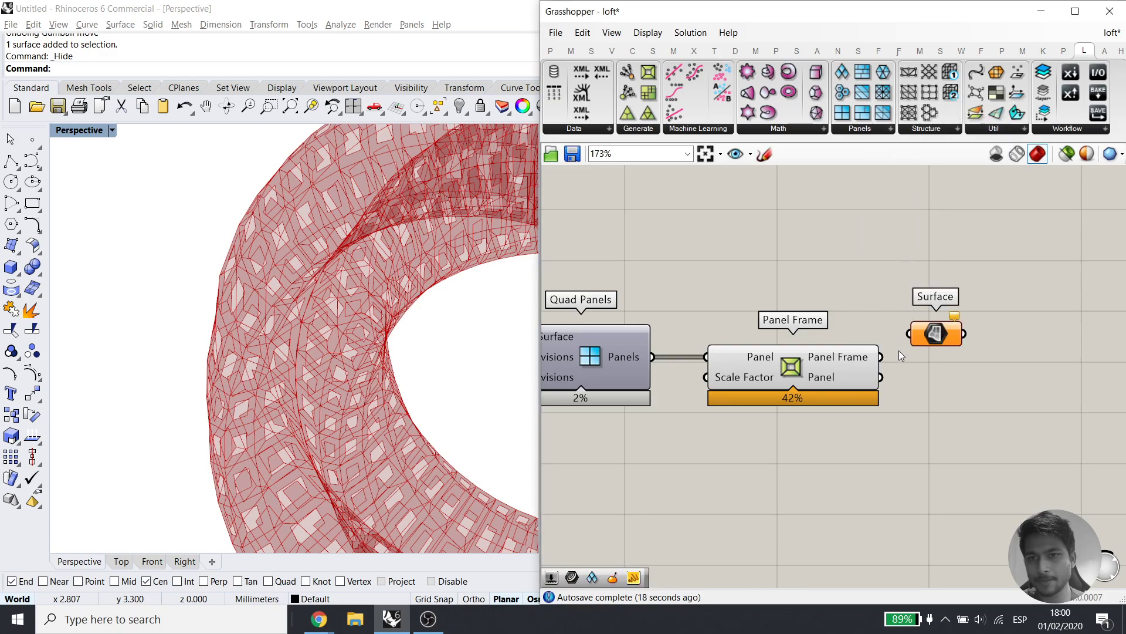
{"action": "left_click_drag", "start_coordinate": [904, 346], "coordinate": [906, 340]}
Turn off the Panel Frame preview and wire the Panel output into the Surface
{"action": "left_click_drag", "start_coordinate": [871, 427], "coordinate": [804, 340]}
{"action": "middle_click", "coordinate": [862, 297]}
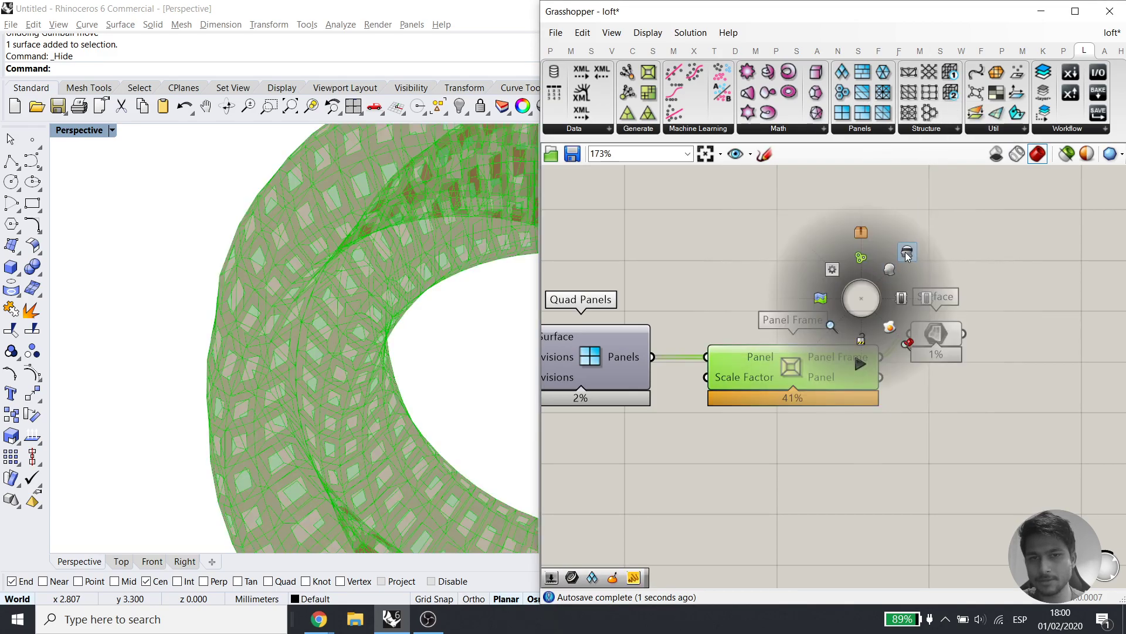
{"action": "left_click", "coordinate": [905, 256]}
{"action": "right_click_drag", "start_coordinate": [259, 380], "coordinate": [235, 388]}
{"action": "scroll", "coordinate": [246, 305], "scroll_direction": "up", "scroll_amount": 4}
{"action": "scroll", "coordinate": [227, 418], "scroll_direction": "up", "scroll_amount": 3}
{"action": "left_click_drag", "start_coordinate": [880, 378], "coordinate": [931, 335]}
Duplicate the Surface parameter and feed the Panel Frame output into the copy
{"action": "scroll", "coordinate": [339, 402], "scroll_direction": "down", "scroll_amount": 5}
{"action": "right_click_drag", "start_coordinate": [409, 409], "coordinate": [464, 346]}
{"action": "mouse_move", "coordinate": [937, 337]}
{"action": "left_mouse_down"}
{"action": "mouse_move", "coordinate": [919, 500]}
{"action": "mouse_move", "coordinate": [947, 327]}
{"action": "left_mouse_up"}
{"action": "key", "text": "ctrl+c"}
{"action": "key", "text": "ctrl+v"}
{"action": "left_click_drag", "start_coordinate": [882, 356], "coordinate": [947, 292]}
Align both Surface parameters on the right
{"action": "left_click_drag", "start_coordinate": [989, 401], "coordinate": [918, 531]}
{"action": "left_click_drag", "start_coordinate": [932, 491], "coordinate": [993, 465]}
{"action": "left_click_drag", "start_coordinate": [988, 534], "coordinate": [932, 241]}
{"action": "left_click", "coordinate": [971, 268]}
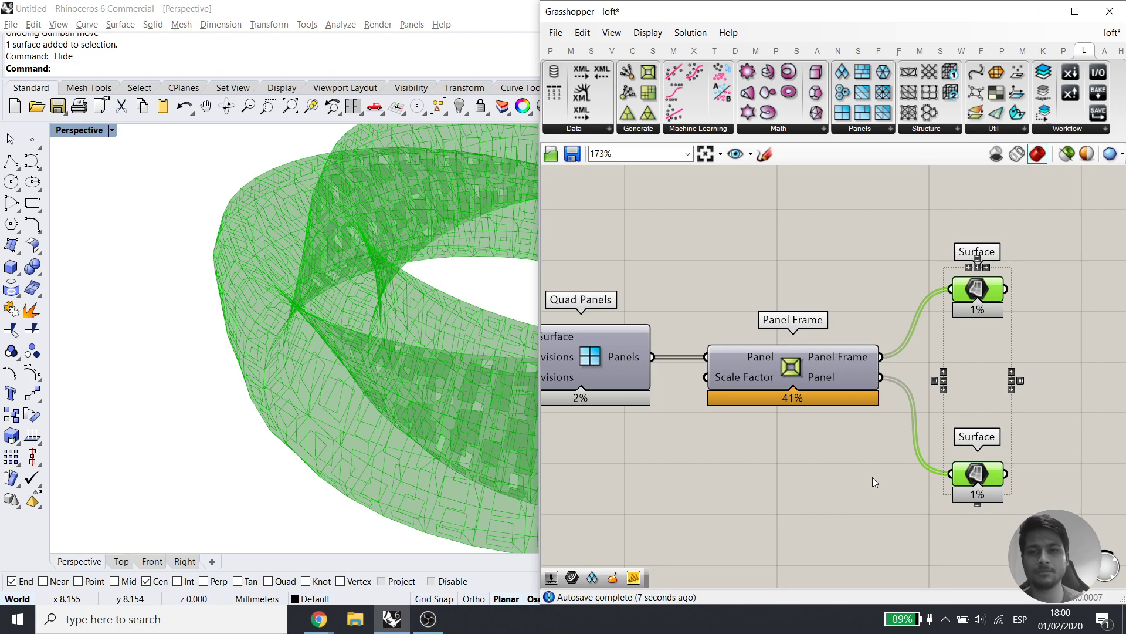
{"action": "left_click", "coordinate": [842, 245]}
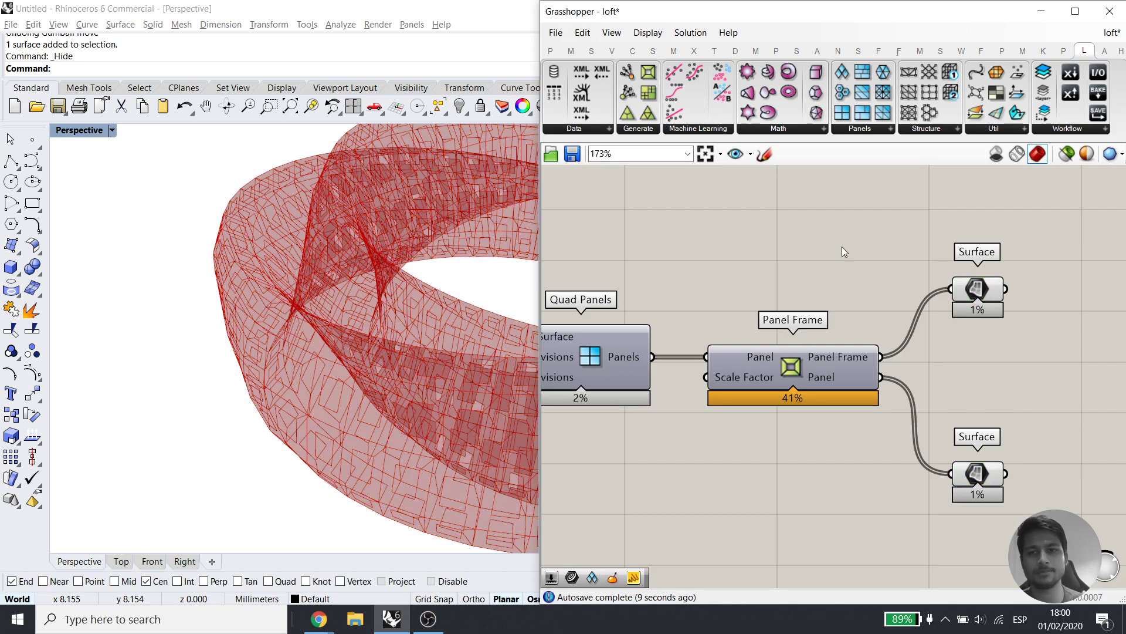
Select each Surface parameter in turn to preview its panels
{"action": "right_click_drag", "start_coordinate": [962, 336], "coordinate": [875, 345]}
{"action": "left_click_drag", "start_coordinate": [967, 265], "coordinate": [907, 410]}
{"action": "left_click", "coordinate": [899, 421]}
{"action": "left_click", "coordinate": [903, 490]}
Delete the lower Surface parameter and add Weaverbird's Mesh Thicken fed by the remaining Surface
{"action": "key", "text": "Delete"}
{"action": "left_click_drag", "start_coordinate": [885, 311], "coordinate": [863, 379]}
{"action": "left_click", "coordinate": [992, 431]}
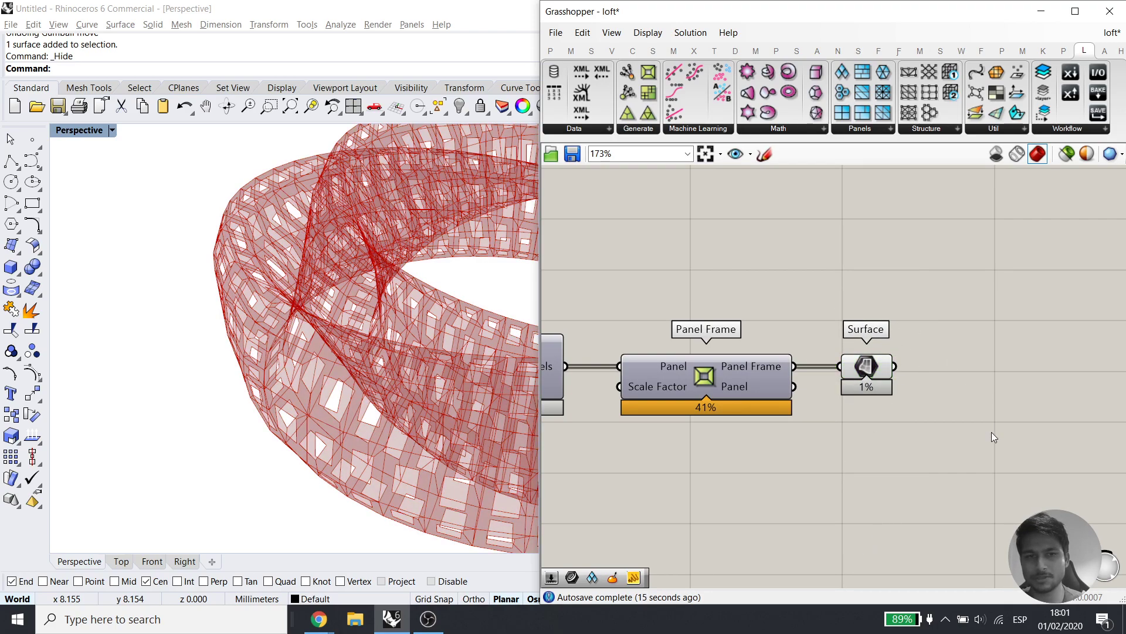
{"action": "double_click", "coordinate": [991, 431]}
{"action": "type", "text": "thic"}
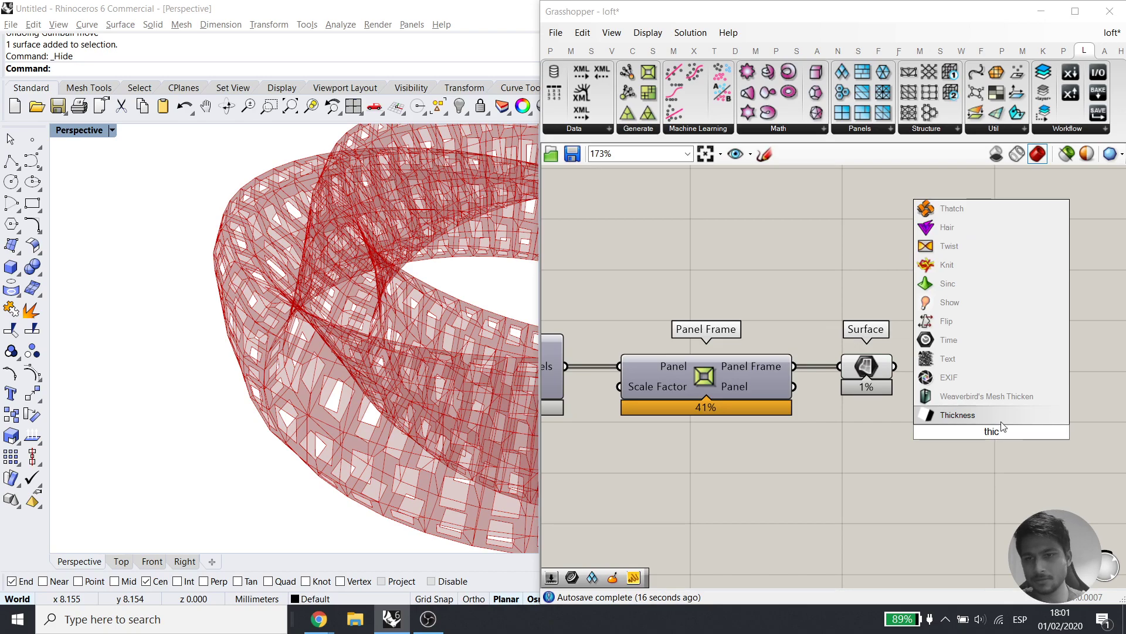
{"action": "left_click", "coordinate": [977, 396]}
{"action": "left_click_drag", "start_coordinate": [900, 373], "coordinate": [989, 363]}
{"action": "right_click_drag", "start_coordinate": [1031, 376], "coordinate": [913, 385]}
{"action": "left_click_drag", "start_coordinate": [913, 385], "coordinate": [936, 391]}
Insert a Simple Mesh between the Surface and Mesh Thicken's Mesh/Curves input
{"action": "left_click", "coordinate": [760, 375]}
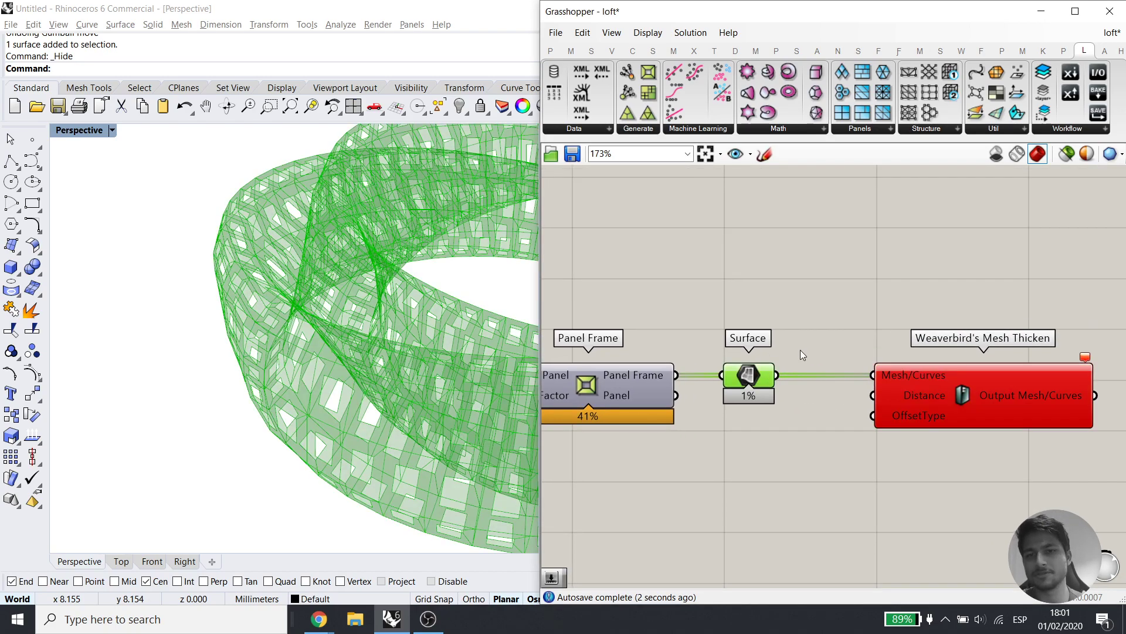
{"action": "double_click", "coordinate": [809, 345]}
{"action": "type", "text": "simple me"}
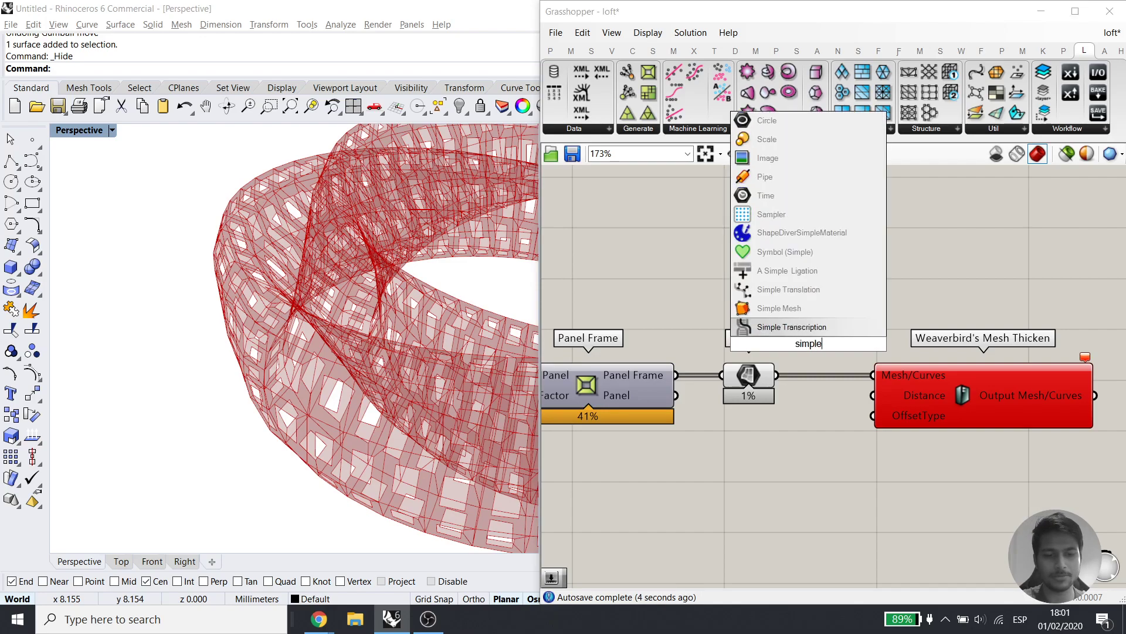
{"action": "left_click", "coordinate": [766, 324]}
{"action": "left_click_drag", "start_coordinate": [794, 357], "coordinate": [829, 303]}
{"action": "left_click_drag", "start_coordinate": [923, 385], "coordinate": [1002, 371]}
{"action": "left_click_drag", "start_coordinate": [938, 304], "coordinate": [953, 362]}
{"action": "left_click", "coordinate": [981, 380]}
{"action": "left_click_drag", "start_coordinate": [1036, 404], "coordinate": [1036, 411]}
{"action": "left_click_drag", "start_coordinate": [902, 303], "coordinate": [902, 369]}
{"action": "right_click_drag", "start_coordinate": [964, 366], "coordinate": [685, 375]}
{"action": "scroll", "coordinate": [880, 369], "scroll_direction": "up", "scroll_amount": 2}
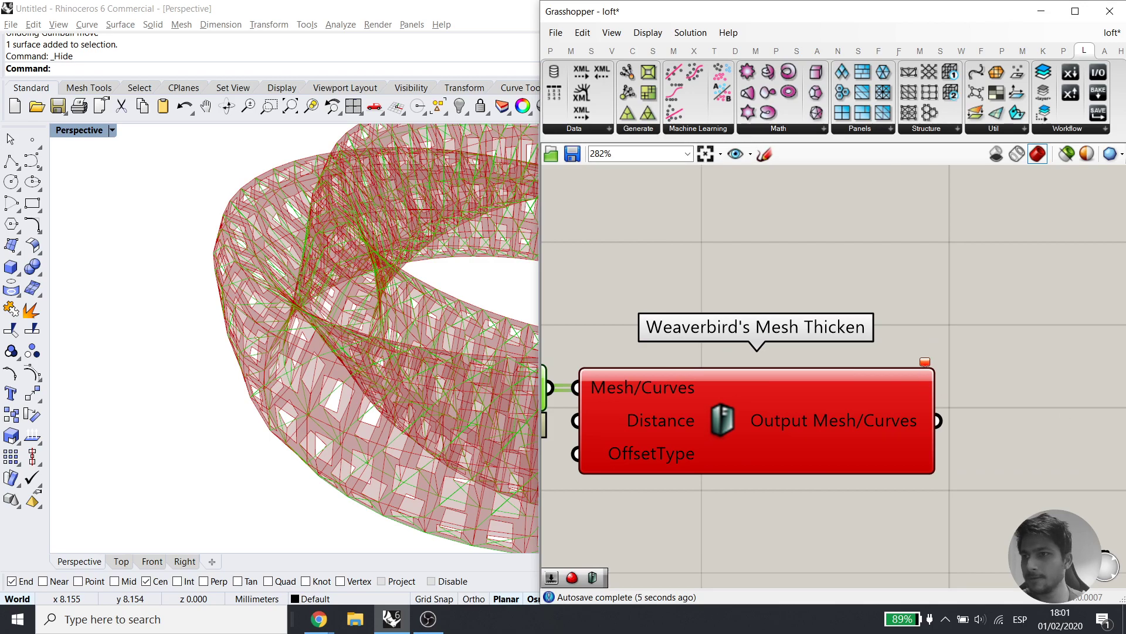
Delete Simple Mesh and feed Mesh Thicken from a new Brep Join of the Surface
{"action": "left_click", "coordinate": [965, 411]}
{"action": "right_click_drag", "start_coordinate": [650, 389], "coordinate": [990, 368]}
{"action": "left_click", "coordinate": [796, 362]}
{"action": "key", "text": "Delete"}
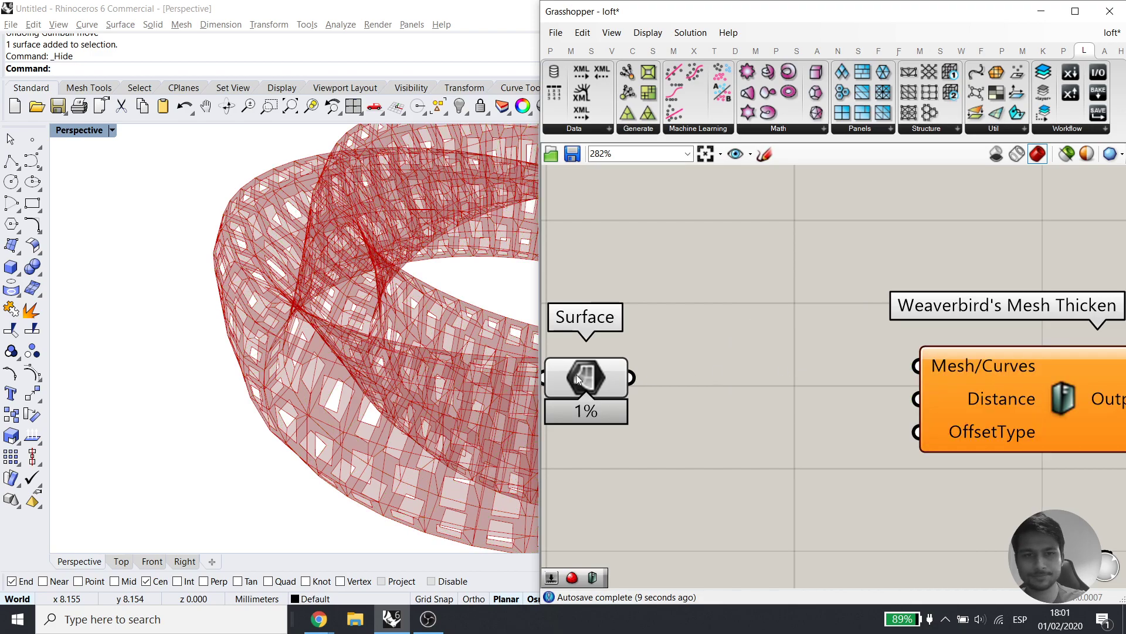
{"action": "left_click", "coordinate": [602, 382]}
{"action": "double_click", "coordinate": [649, 399]}
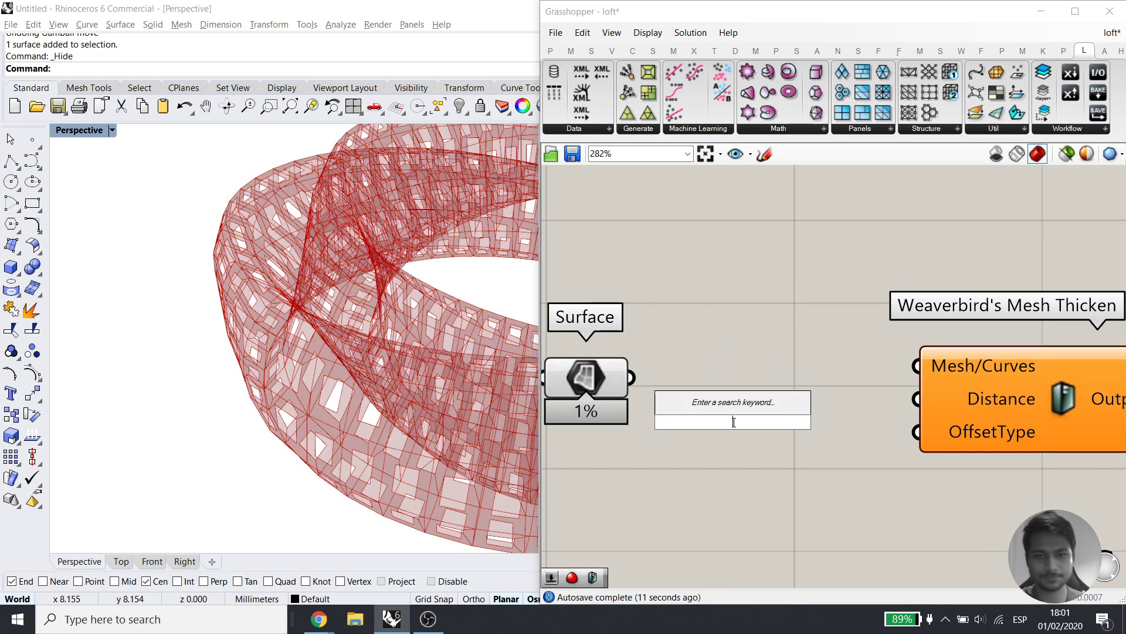
{"action": "type", "text": "join"}
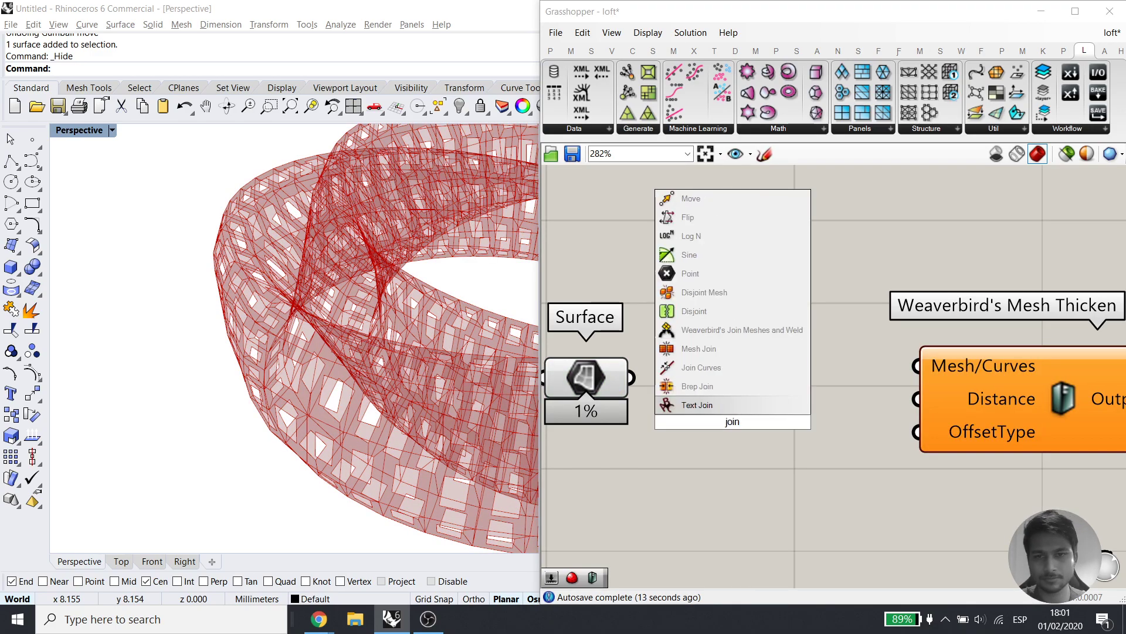
{"action": "left_click", "coordinate": [717, 388]}
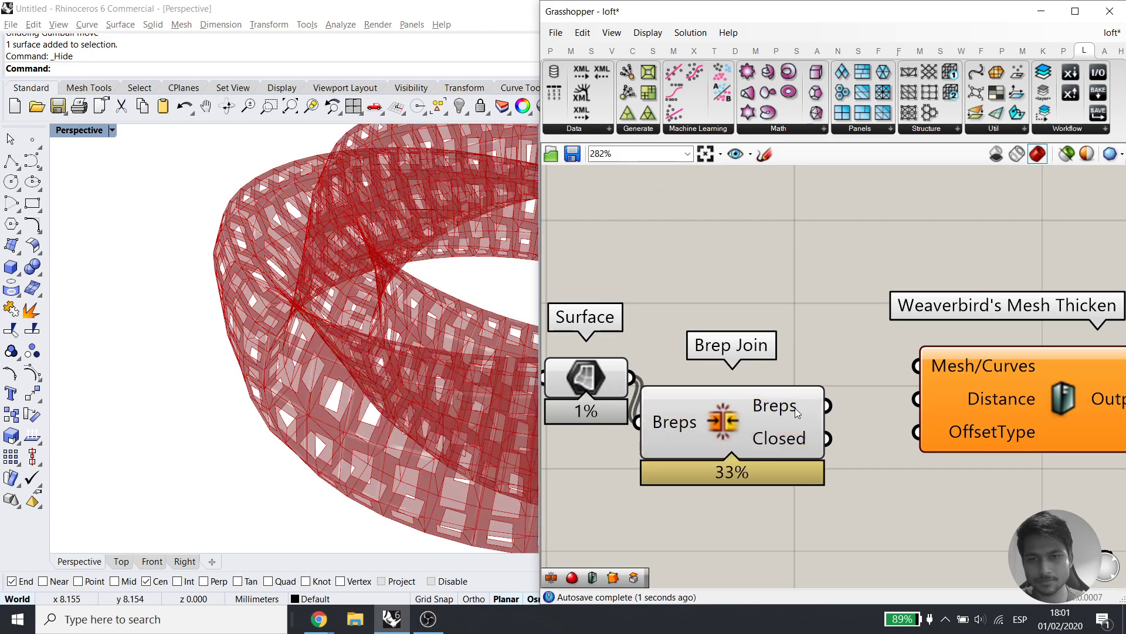
{"action": "left_click_drag", "start_coordinate": [826, 405], "coordinate": [916, 366]}
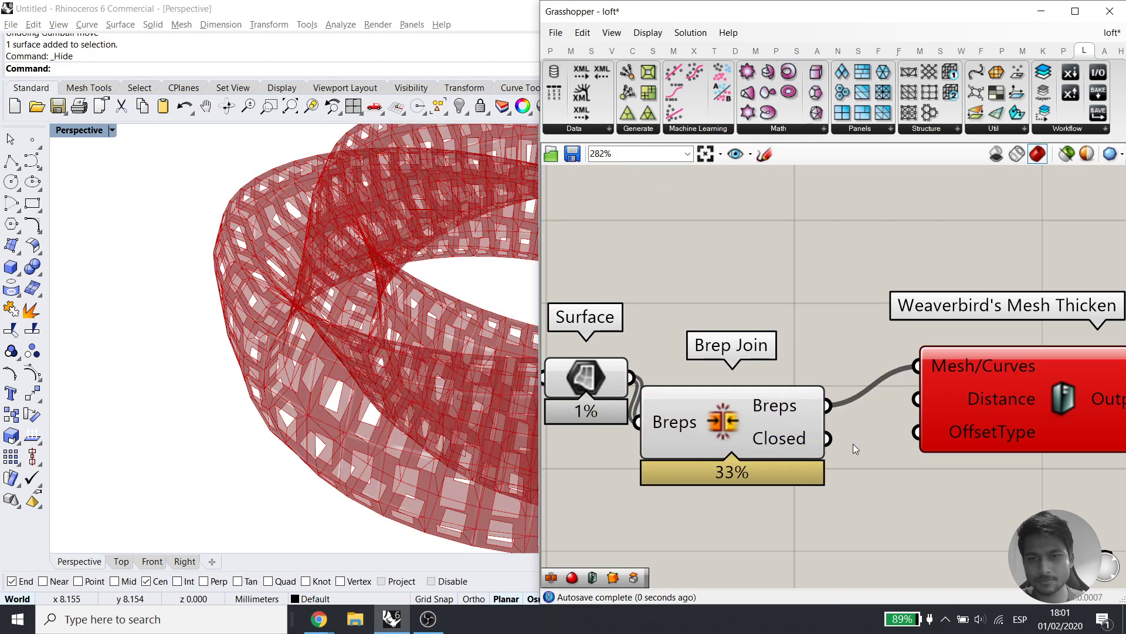
Add a Mesh Brep component fed by the joined breps
{"action": "double_click", "coordinate": [843, 320]}
{"action": "type", "text": "mesh"}
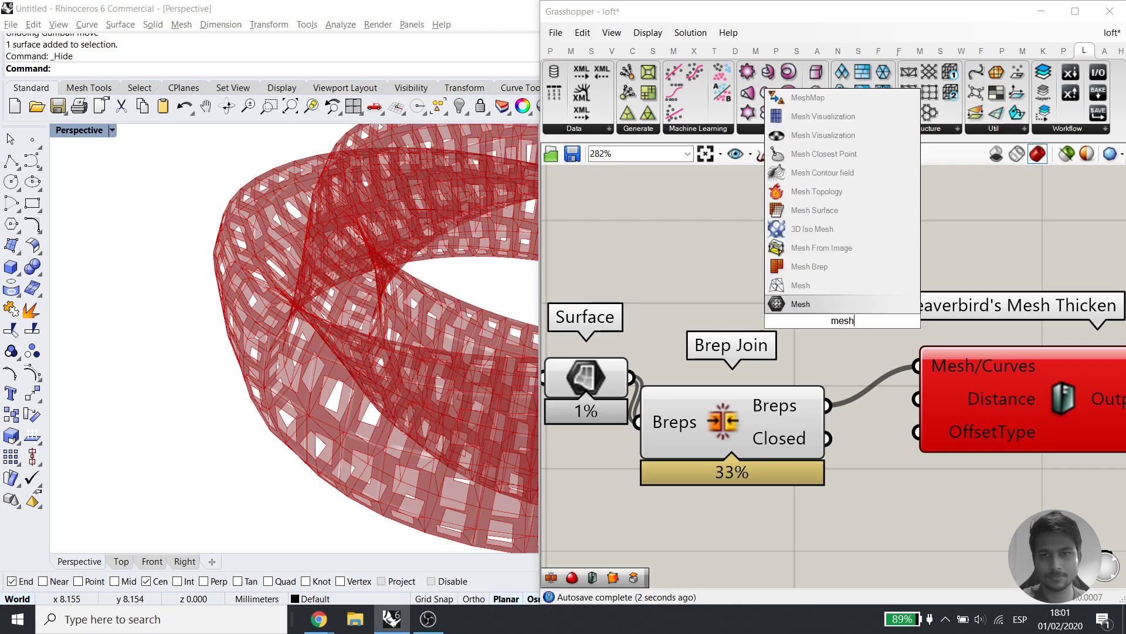
{"action": "left_click", "coordinate": [809, 266]}
{"action": "left_click_drag", "start_coordinate": [826, 405], "coordinate": [742, 305]}
{"action": "right_click_drag", "start_coordinate": [967, 418], "coordinate": [791, 405]}
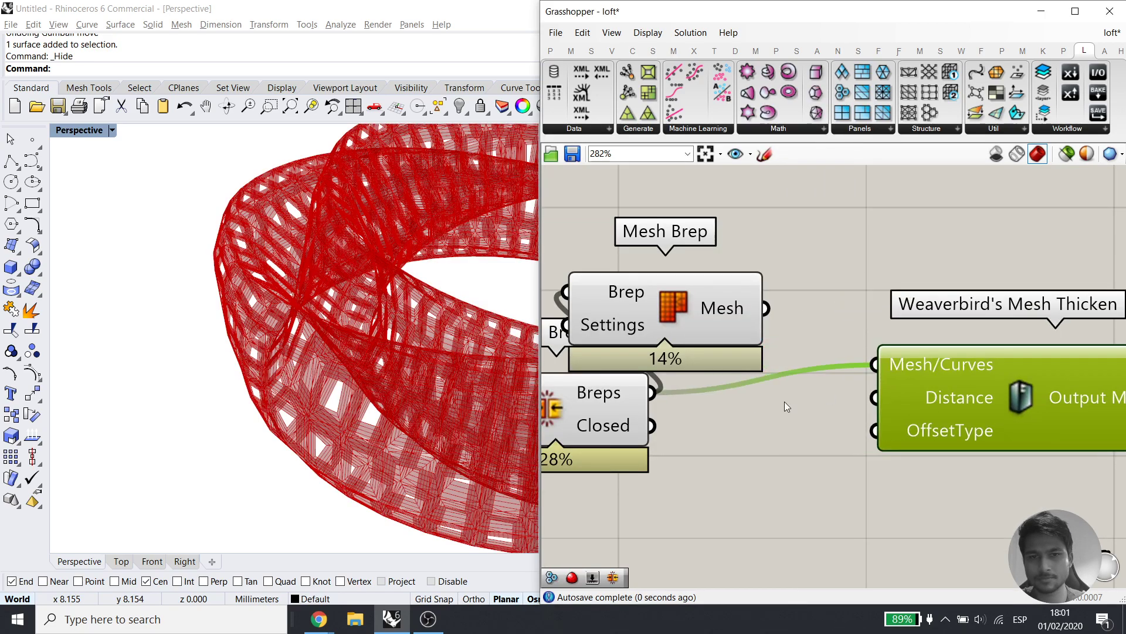
{"action": "left_click", "coordinate": [637, 418]}
{"action": "middle_click", "coordinate": [640, 419]}
{"action": "left_click", "coordinate": [688, 376]}
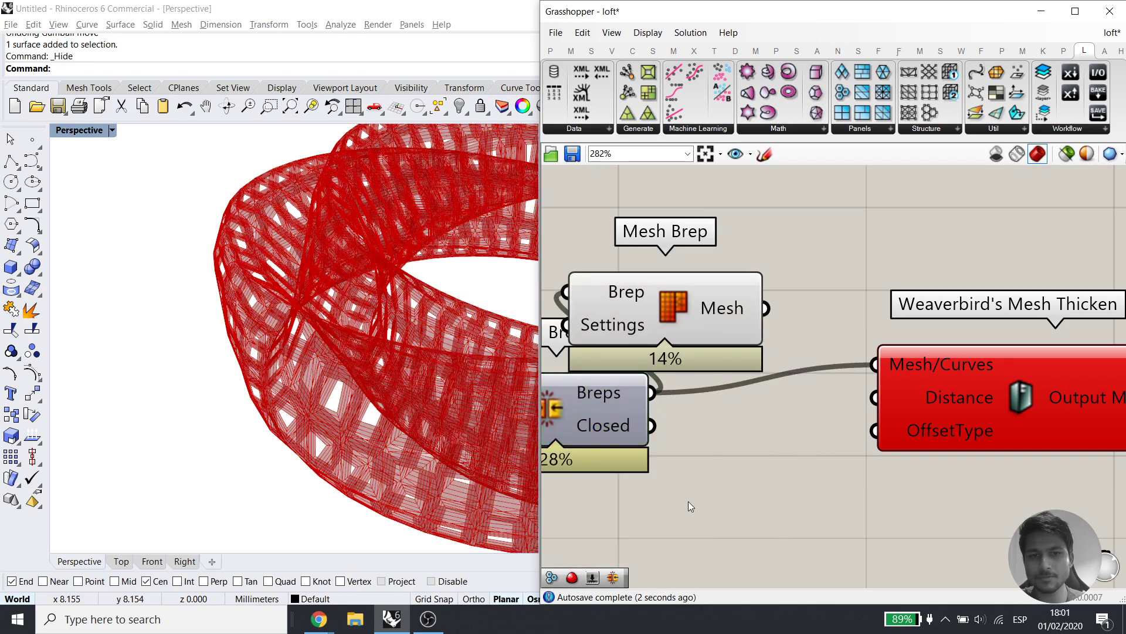
Add a trial Simple Mesh component also fed by the joined breps
{"action": "double_click", "coordinate": [688, 501]}
{"action": "type", "text": "simple me"}
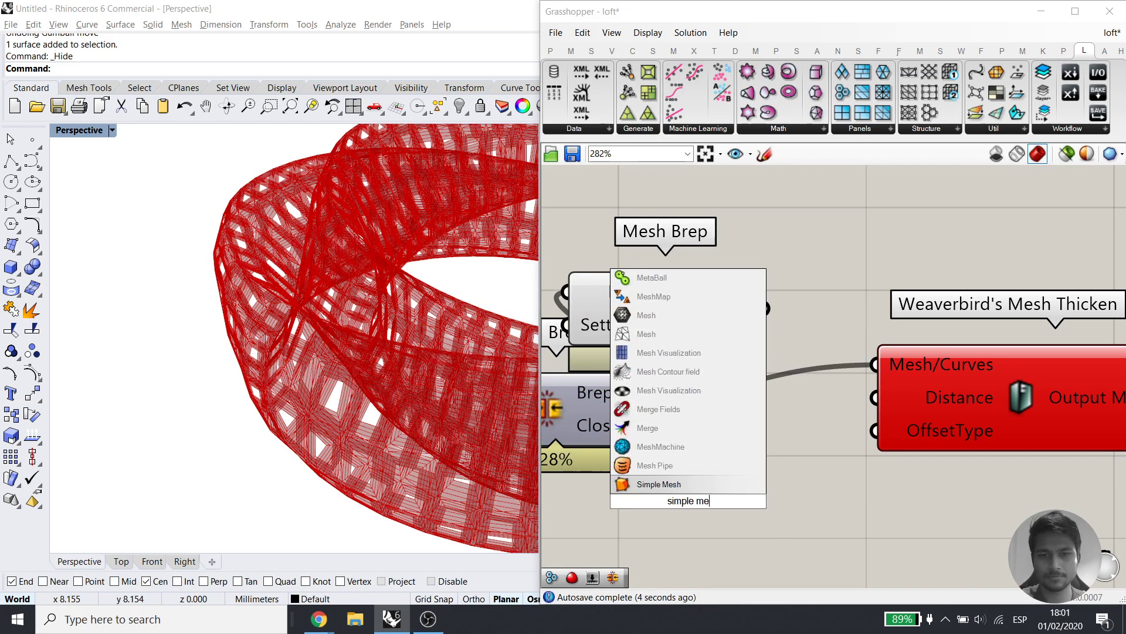
{"action": "left_click", "coordinate": [676, 484]}
{"action": "left_click_drag", "start_coordinate": [628, 478], "coordinate": [609, 500]}
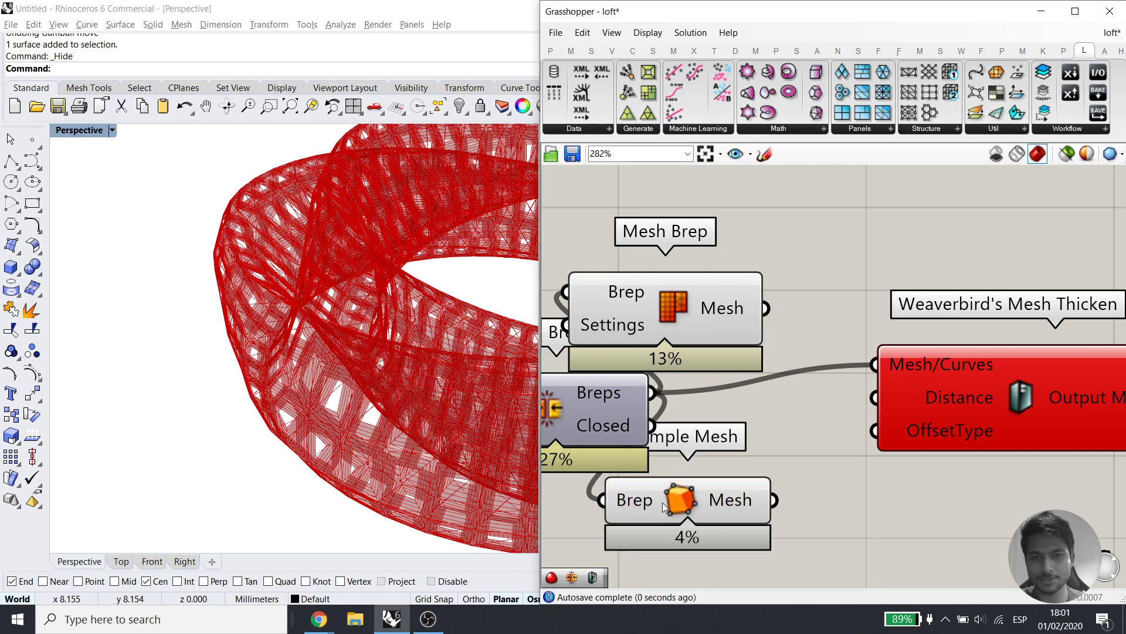
{"action": "left_click_drag", "start_coordinate": [681, 508], "coordinate": [748, 554]}
{"action": "right_click_drag", "start_coordinate": [758, 564], "coordinate": [666, 438]}
Compare the Brep Join, Surface and Mesh Brep previews in the viewport
{"action": "left_click", "coordinate": [295, 383]}
{"action": "scroll", "coordinate": [294, 383], "scroll_direction": "up", "scroll_amount": 8}
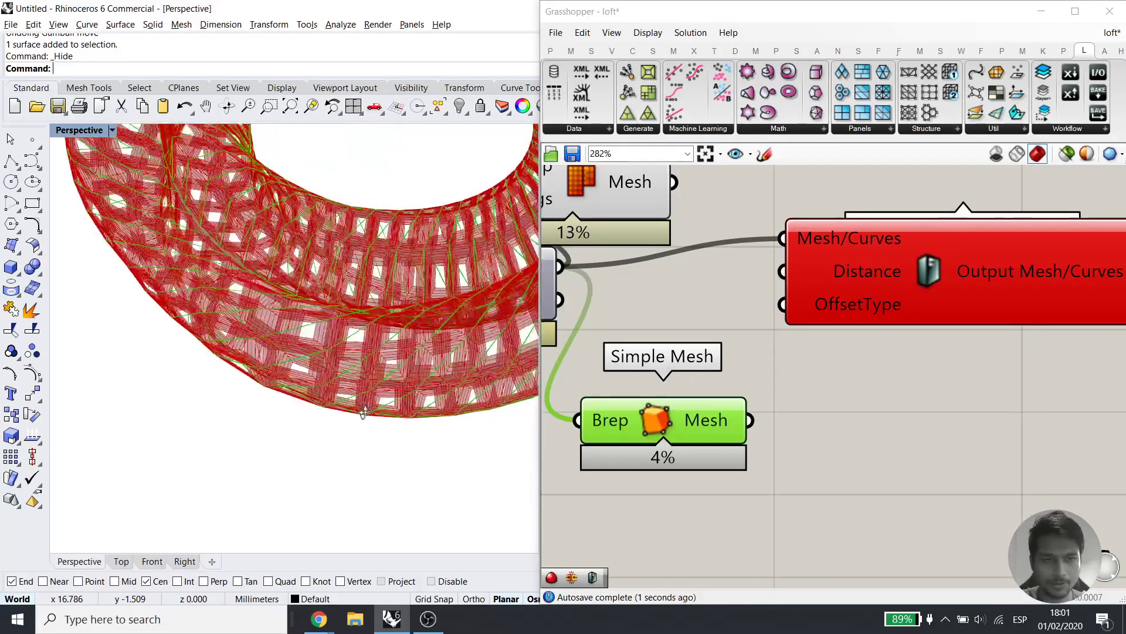
{"action": "right_click_drag", "start_coordinate": [788, 417], "coordinate": [938, 450]}
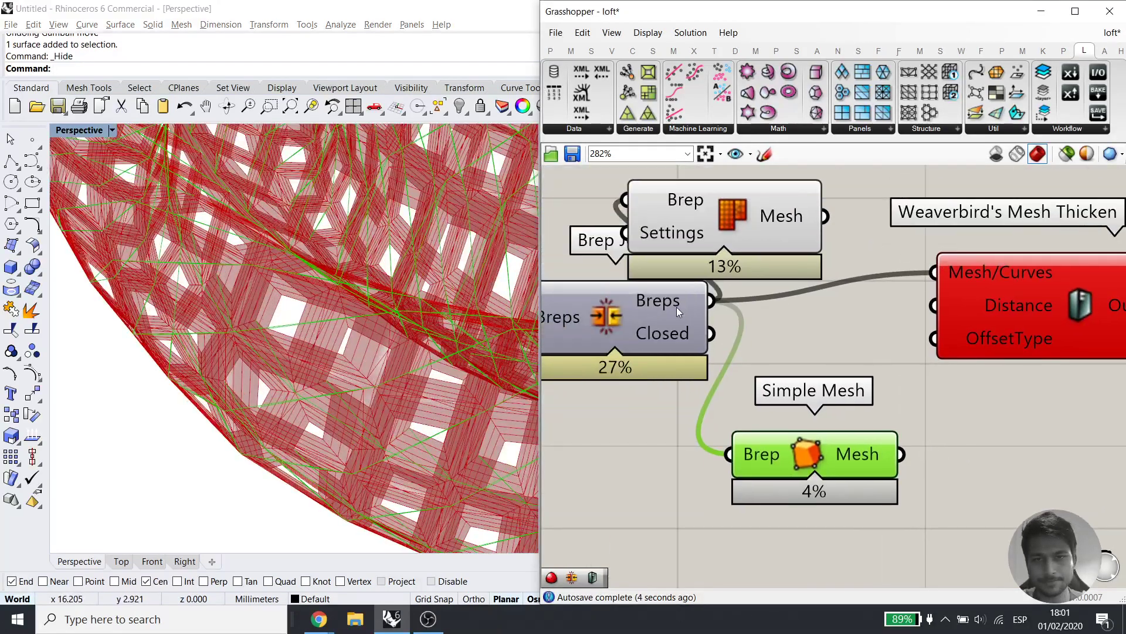
{"action": "left_click", "coordinate": [677, 308]}
{"action": "right_click_drag", "start_coordinate": [653, 368], "coordinate": [787, 449]}
{"action": "left_click", "coordinate": [609, 377]}
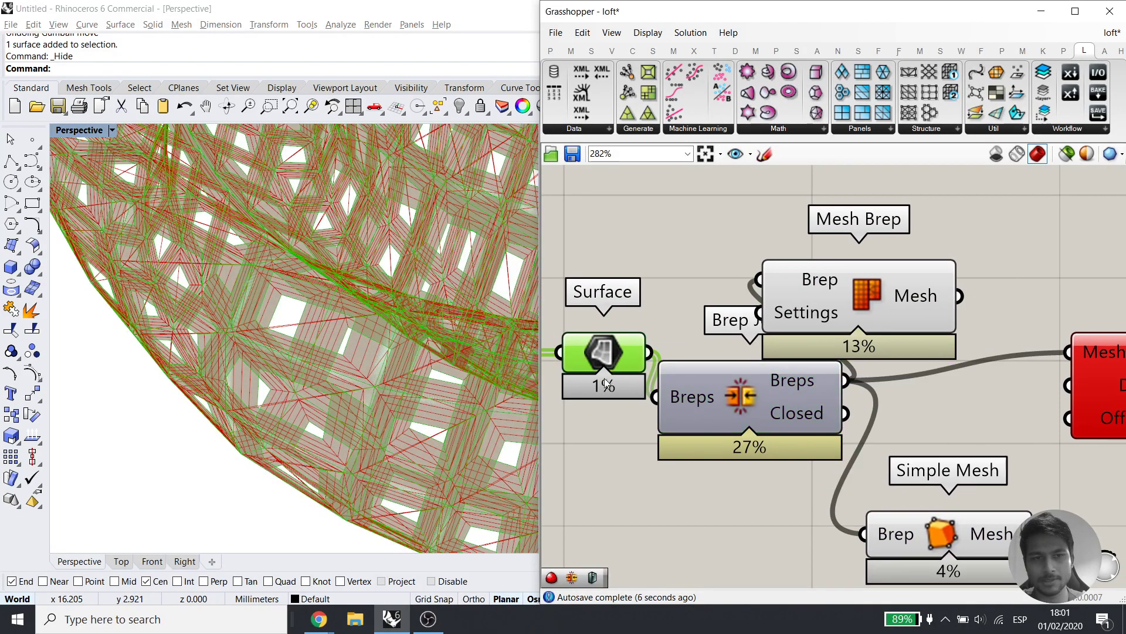
{"action": "right_click_drag", "start_coordinate": [875, 469], "coordinate": [777, 501]}
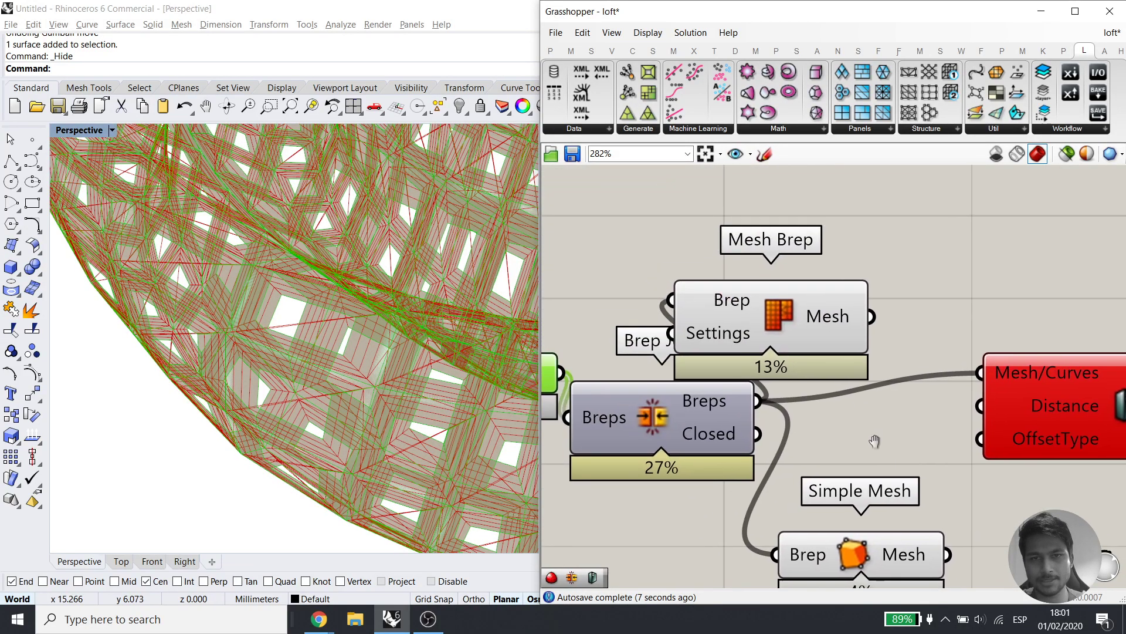
{"action": "left_click", "coordinate": [810, 308]}
{"action": "left_click_drag", "start_coordinate": [809, 309], "coordinate": [870, 264]}
{"action": "left_click", "coordinate": [858, 527]}
Delete the trial Simple Mesh and wire Mesh Brep's output into Mesh Thicken
{"action": "left_click", "coordinate": [850, 548]}
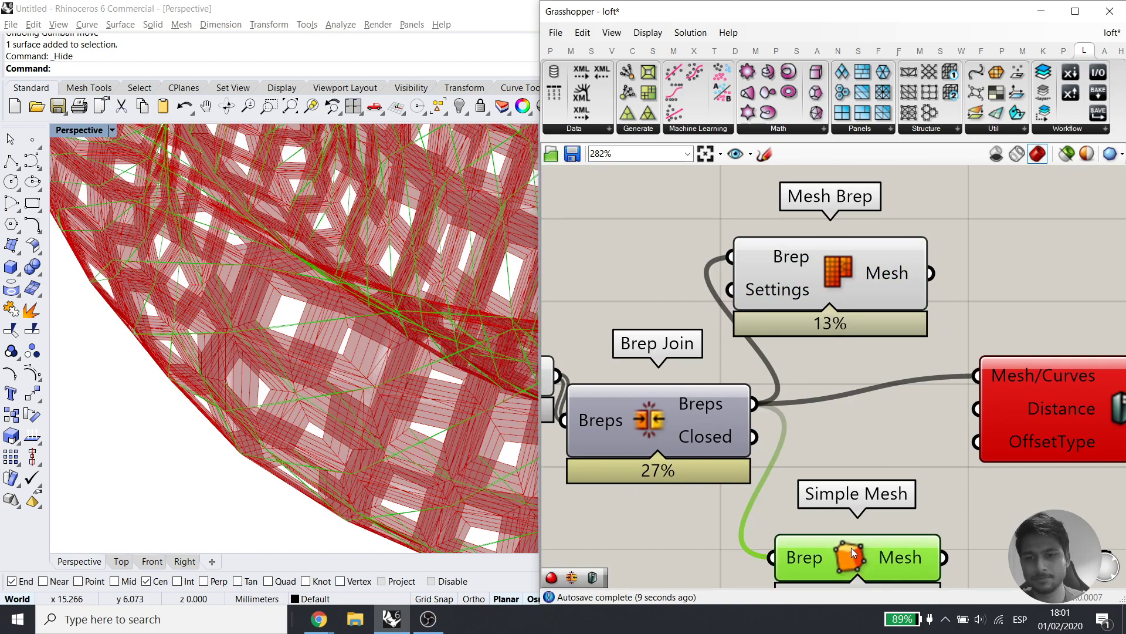
{"action": "key", "text": "Delete"}
{"action": "right_click_drag", "start_coordinate": [931, 447], "coordinate": [862, 471]}
{"action": "left_click_drag", "start_coordinate": [860, 296], "coordinate": [905, 388]}
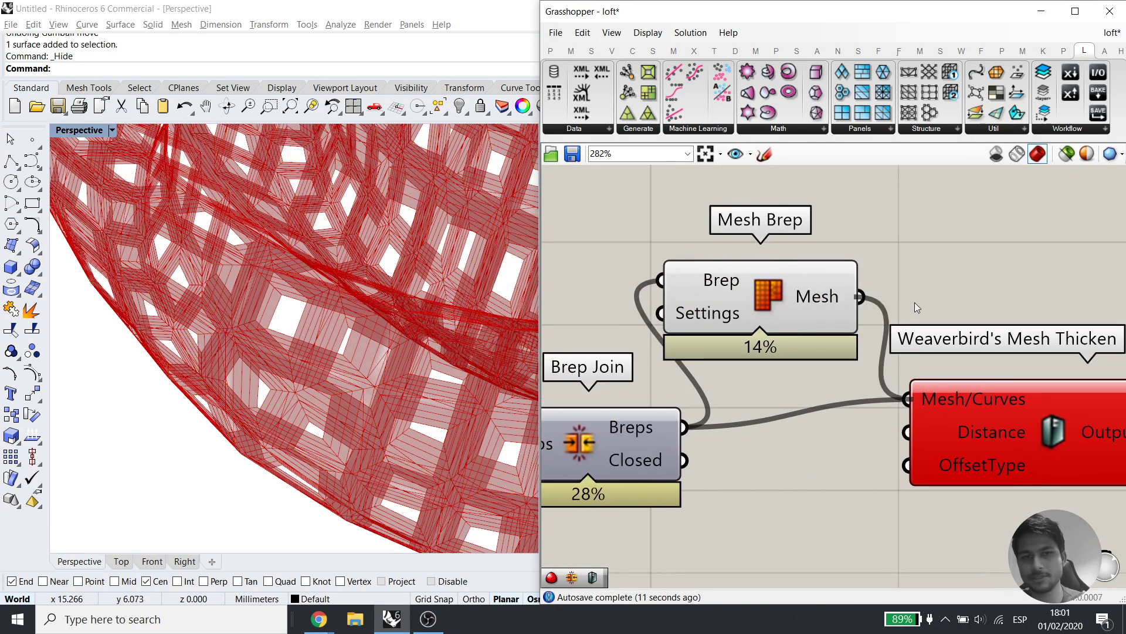
{"action": "left_click", "coordinate": [940, 439]}
{"action": "right_click_drag", "start_coordinate": [801, 541], "coordinate": [790, 382]}
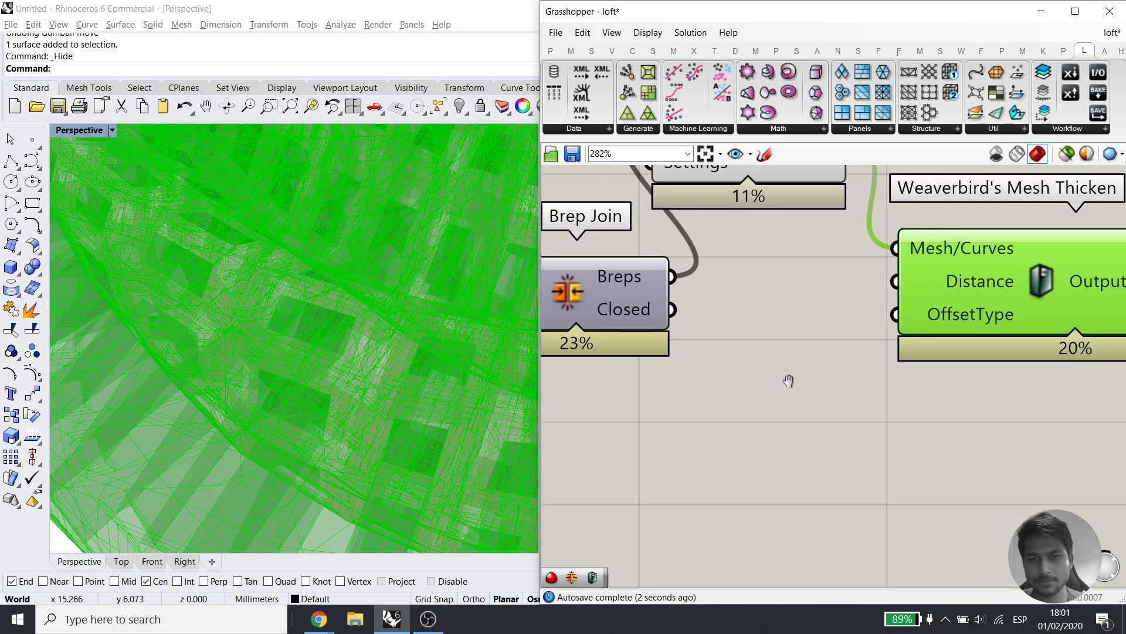
{"action": "scroll", "coordinate": [767, 469], "scroll_direction": "down", "scroll_amount": 3}
{"action": "left_click_drag", "start_coordinate": [765, 464], "coordinate": [698, 302]}
{"action": "right_click_drag", "start_coordinate": [715, 491], "coordinate": [817, 487]}
{"action": "left_click", "coordinate": [818, 487]}
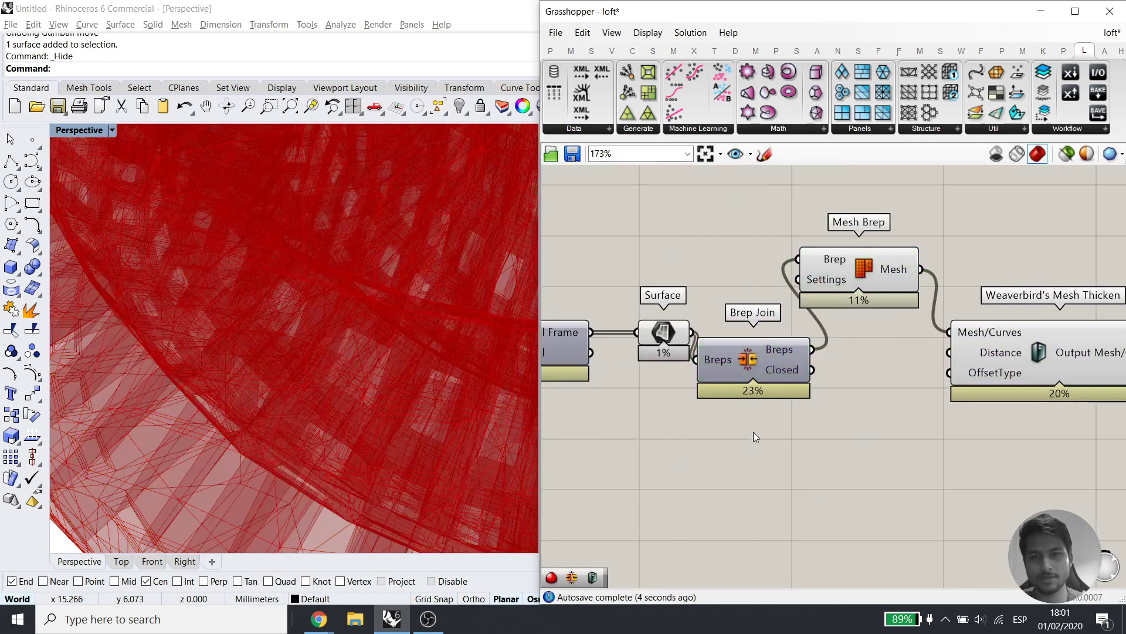
{"action": "double_click", "coordinate": [848, 507]}
Create a 0.25 number slider driving Mesh Thicken's Distance
{"action": "type", "text": "0.25"}
{"action": "key", "text": "Return"}
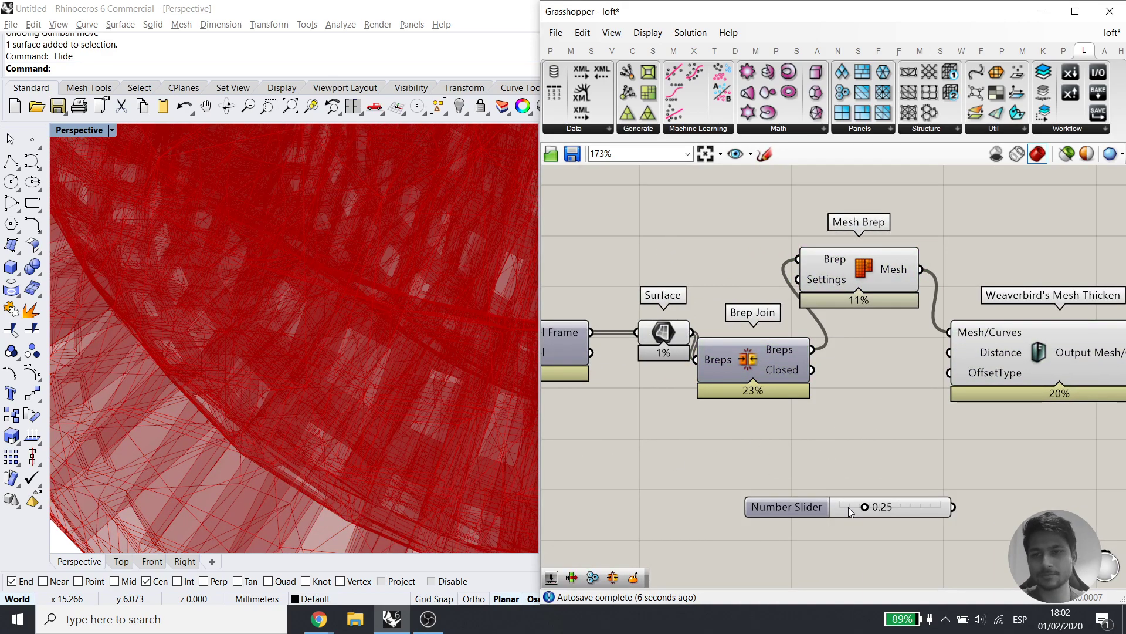
{"action": "left_click_drag", "start_coordinate": [949, 352], "coordinate": [953, 507]}
{"action": "left_click_drag", "start_coordinate": [787, 507], "coordinate": [755, 479]}
{"action": "scroll", "coordinate": [350, 427], "scroll_direction": "down", "scroll_amount": 3}
{"action": "scroll", "coordinate": [350, 427], "scroll_direction": "up", "scroll_amount": 5}
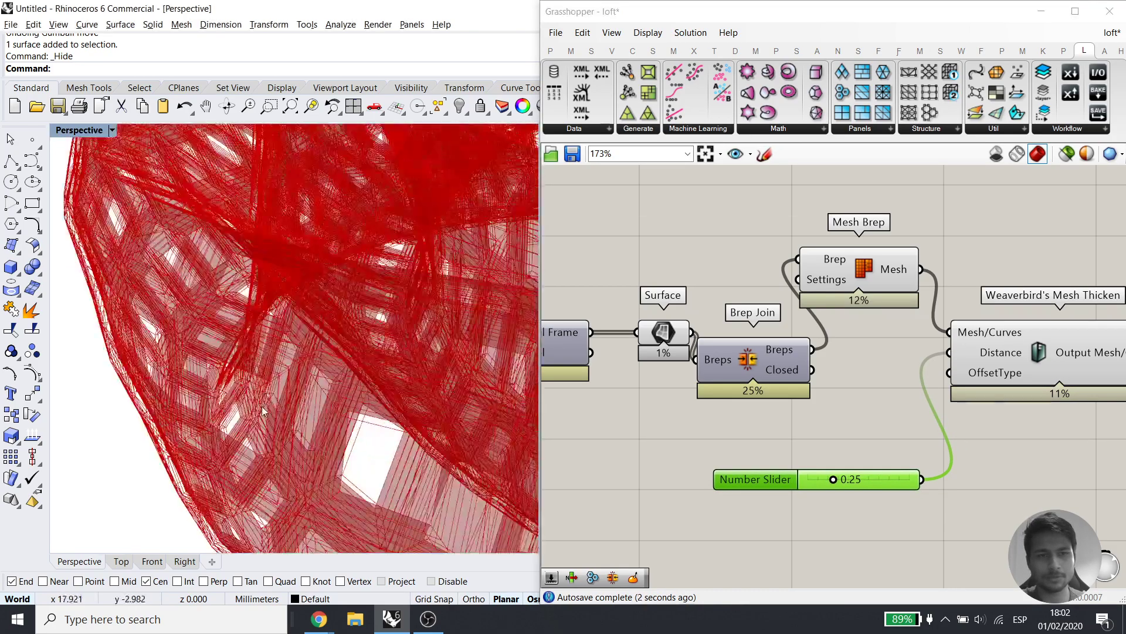
Hide the Mesh Brep preview and inspect the thickened mesh edges
{"action": "left_click", "coordinate": [906, 267]}
{"action": "middle_click", "coordinate": [907, 264]}
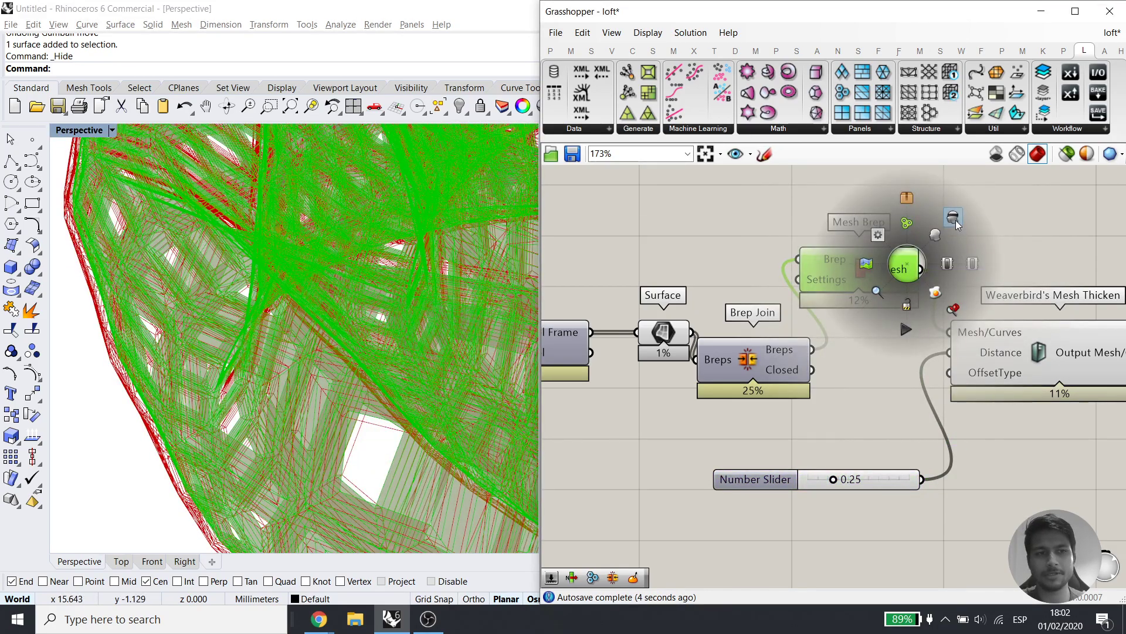
{"action": "left_click", "coordinate": [954, 220]}
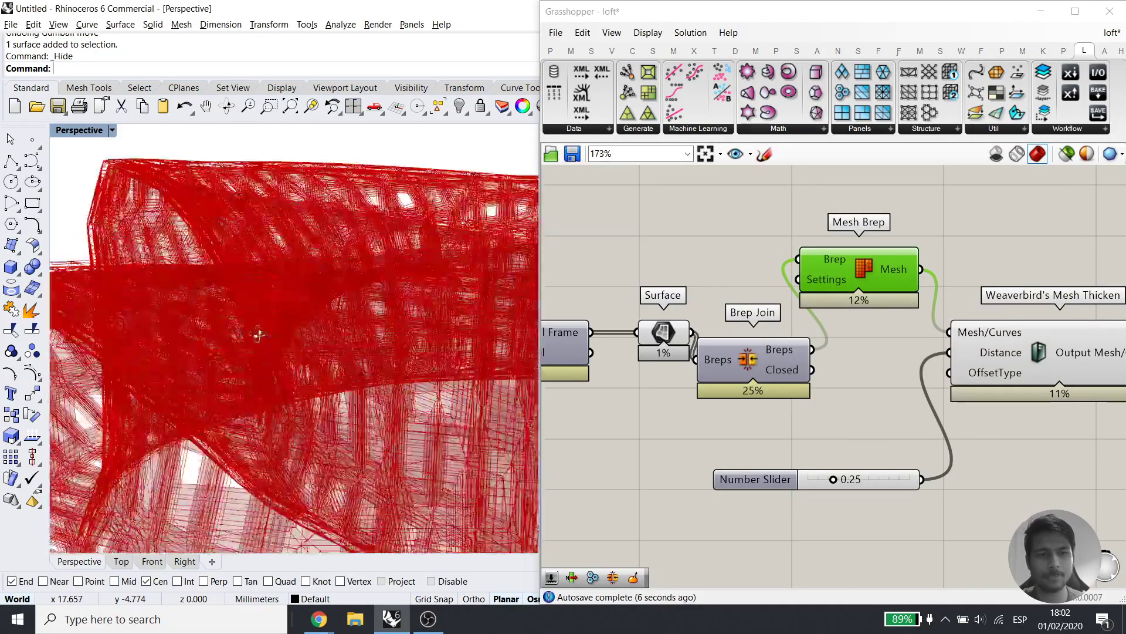
{"action": "scroll", "coordinate": [218, 366], "scroll_direction": "down", "scroll_amount": 4}
{"action": "right_click_drag", "start_coordinate": [218, 365], "coordinate": [147, 350]}
{"action": "scroll", "coordinate": [352, 405], "scroll_direction": "up", "scroll_amount": 8}
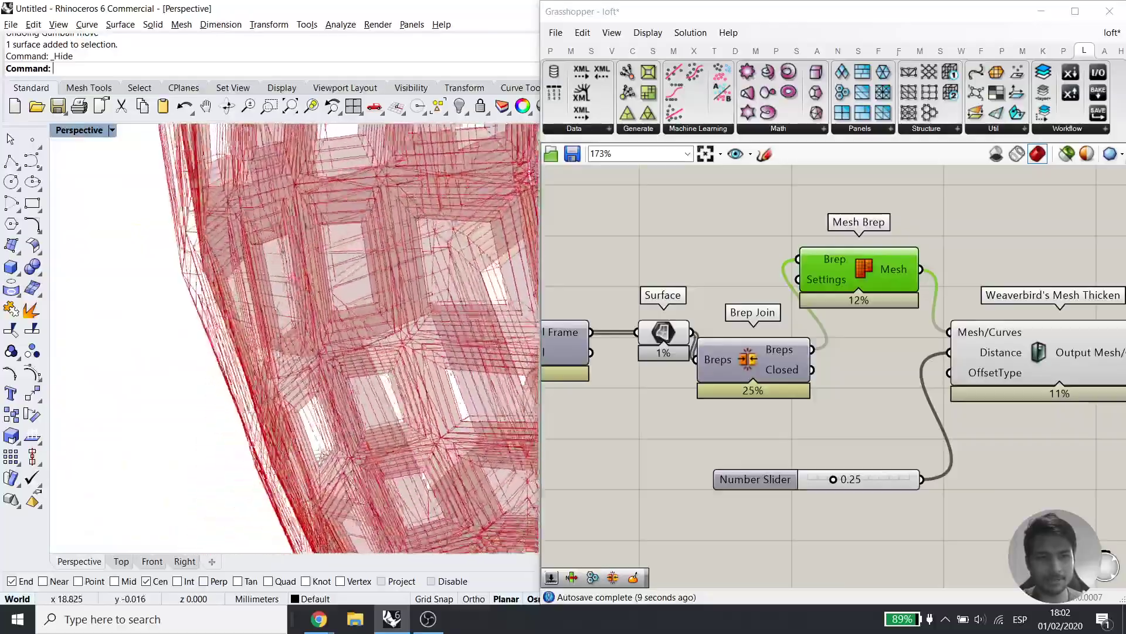
{"action": "right_click_drag", "start_coordinate": [357, 410], "coordinate": [399, 346]}
Raise the thickening distance slider from 0.25 to 1.00
{"action": "left_click_drag", "start_coordinate": [833, 479], "coordinate": [915, 479]}
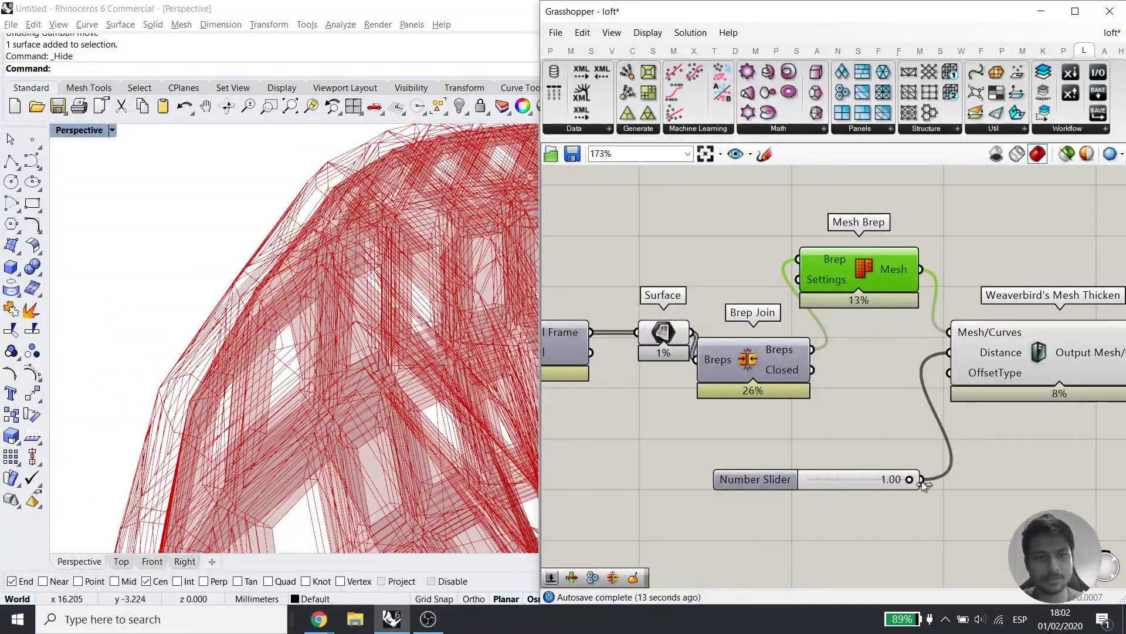
{"action": "scroll", "coordinate": [801, 472], "scroll_direction": "down", "scroll_amount": 2}
{"action": "right_click_drag", "start_coordinate": [776, 459], "coordinate": [612, 460]}
Add Weaverbird's Catmull-Clark Subdivision fed by Mesh Thicken's output
{"action": "double_click", "coordinate": [1036, 337]}
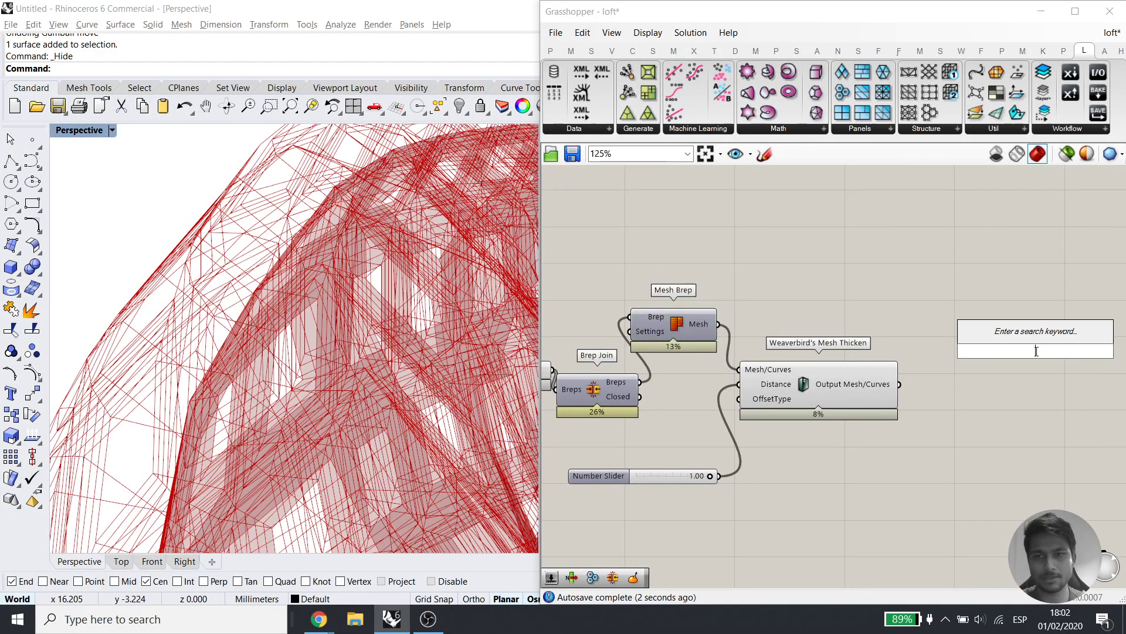
{"action": "type", "text": "vat"}
{"action": "double_click", "coordinate": [988, 410]}
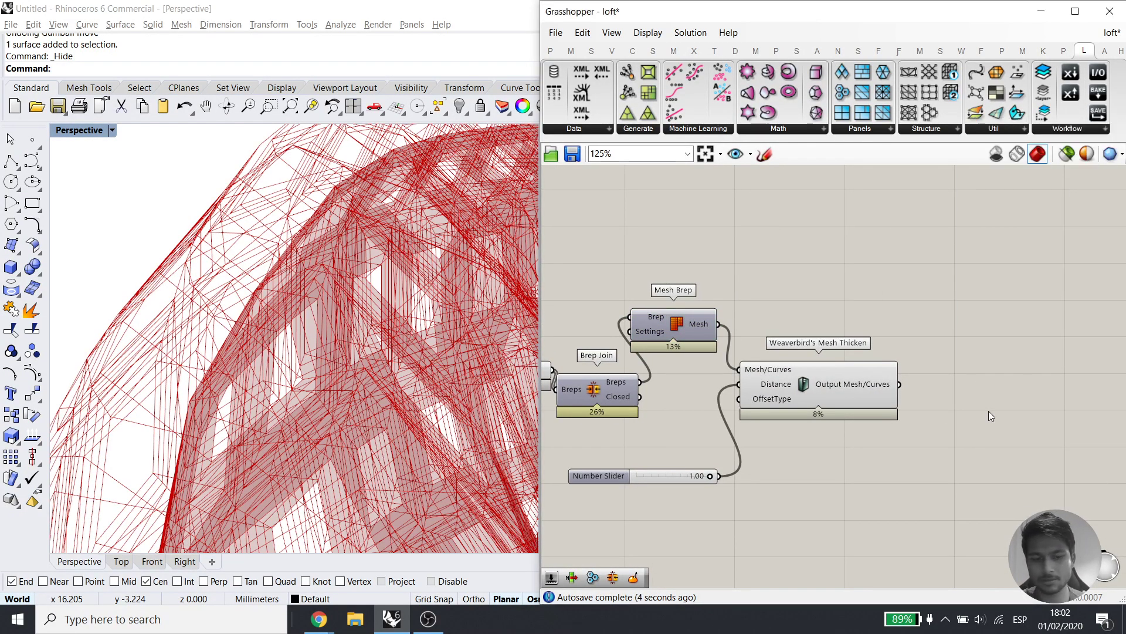
{"action": "type", "text": "cat"}
{"action": "left_click", "coordinate": [965, 318]}
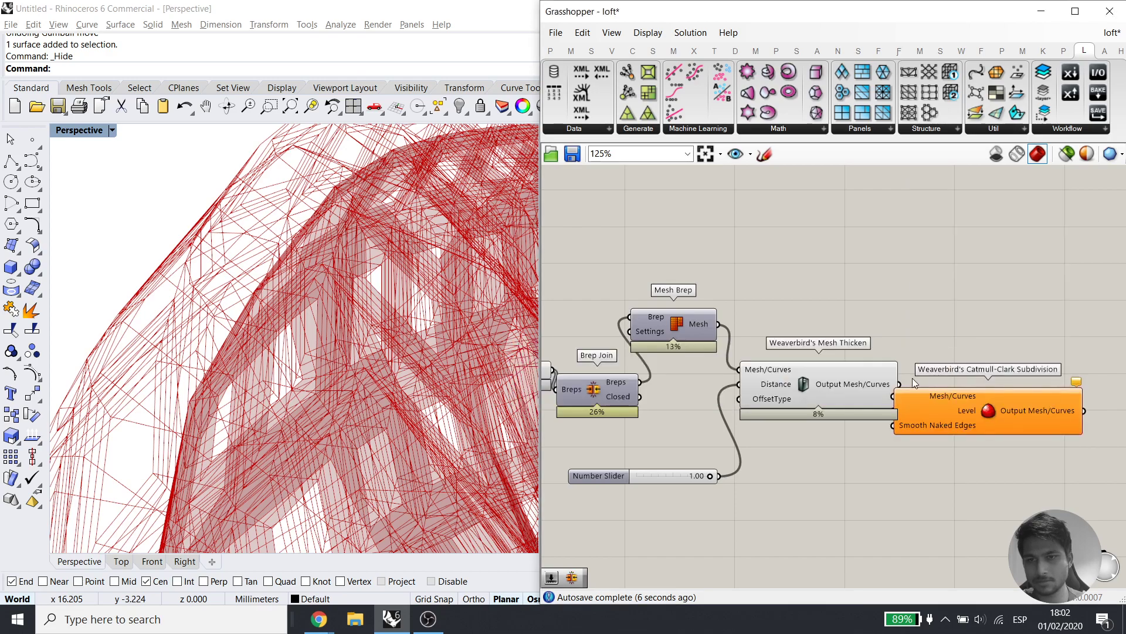
{"action": "left_click_drag", "start_coordinate": [962, 406], "coordinate": [1021, 399]}
Hide Mesh Thicken's preview and inspect the smoothed Klein ring
{"action": "left_click", "coordinate": [857, 400]}
{"action": "middle_click", "coordinate": [859, 314]}
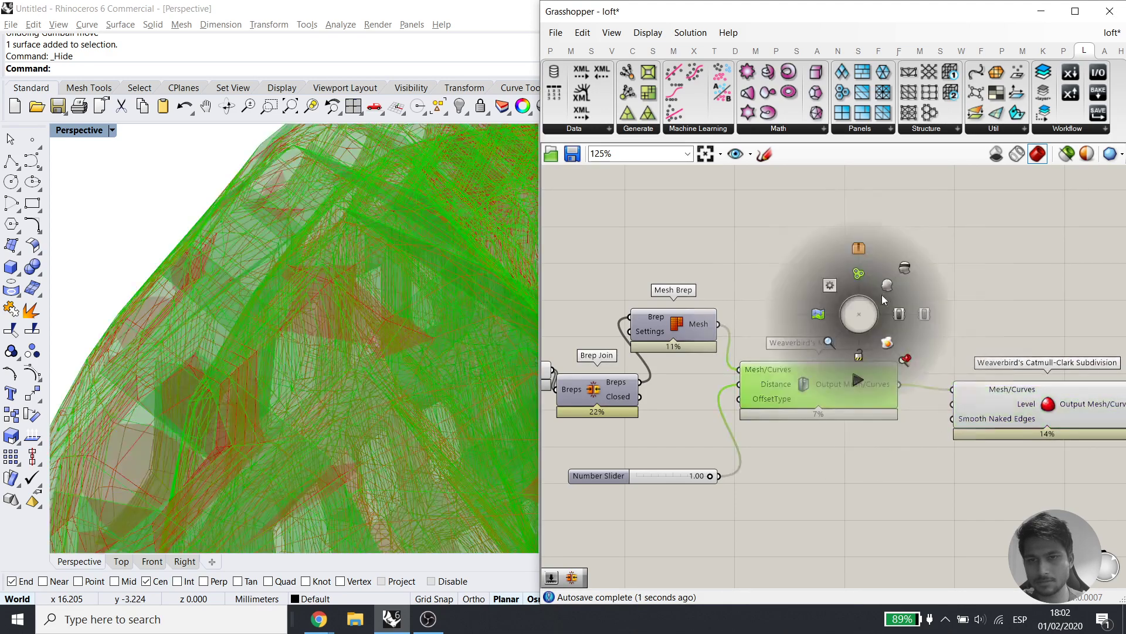
{"action": "left_click", "coordinate": [904, 271]}
{"action": "right_click_drag", "start_coordinate": [246, 329], "coordinate": [333, 424]}
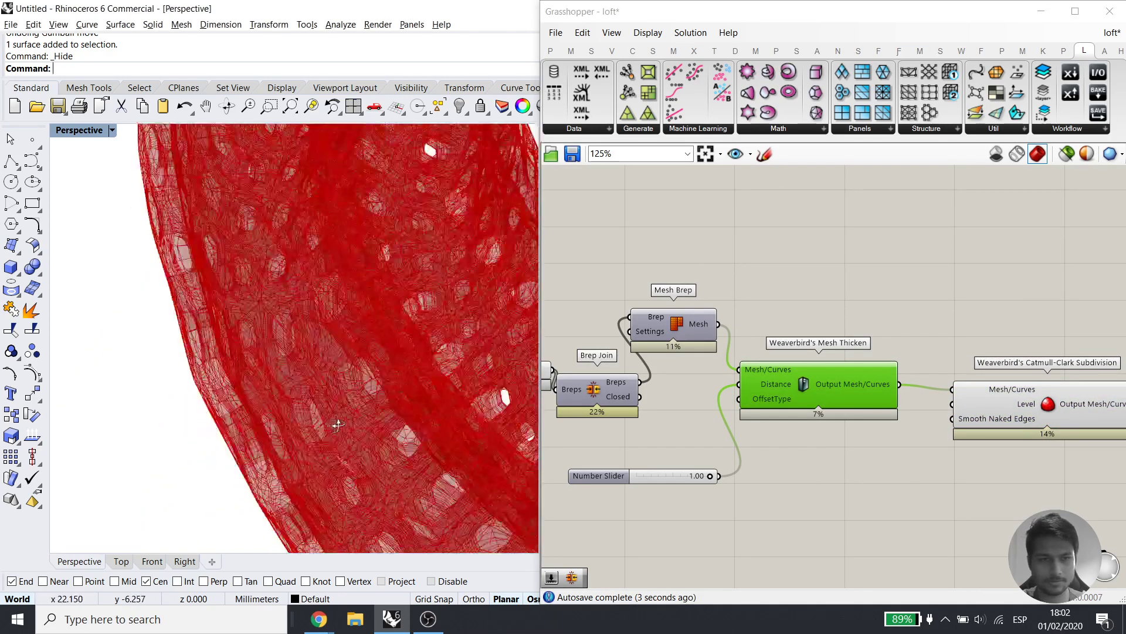
{"action": "scroll", "coordinate": [365, 363], "scroll_direction": "down", "scroll_amount": 6}
{"action": "right_click_drag", "start_coordinate": [366, 364], "coordinate": [416, 375]}
Drive the subdivision Level with a new slider set to 3
{"action": "double_click", "coordinate": [851, 498]}
{"action": "type", "text": "3"}
{"action": "key", "text": "Return"}
{"action": "left_click_drag", "start_coordinate": [952, 405], "coordinate": [927, 498]}
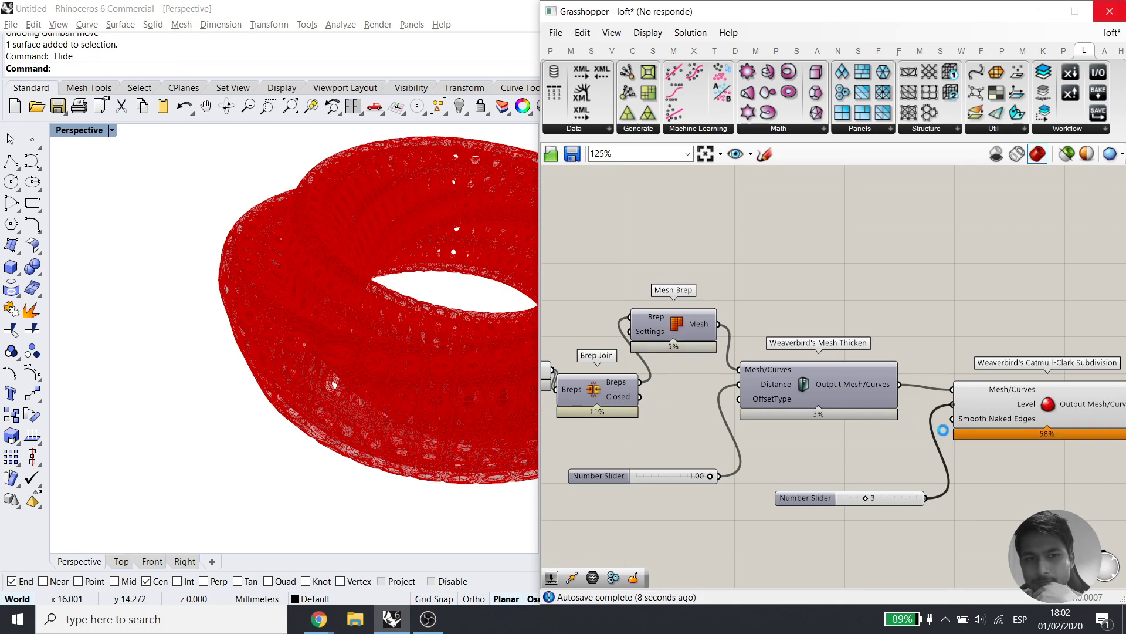
{"action": "scroll", "coordinate": [256, 400], "scroll_direction": "up", "scroll_amount": 10}
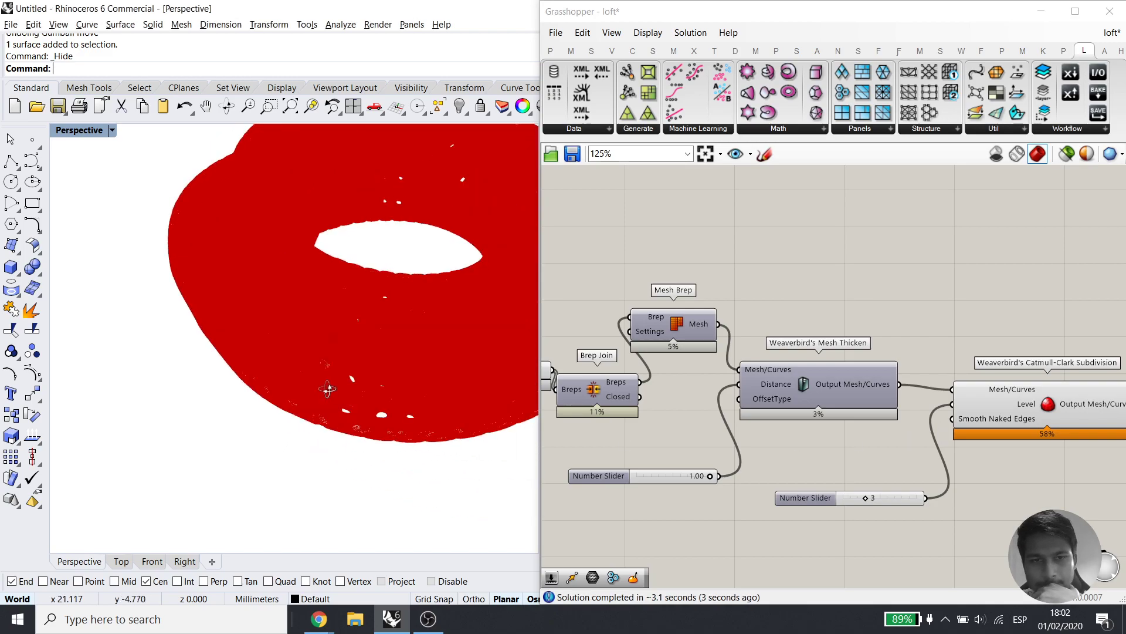
Bake the smoothed Catmull-Clark mesh into Rhino as a test copy
{"action": "right_click_drag", "start_coordinate": [931, 466], "coordinate": [739, 454]}
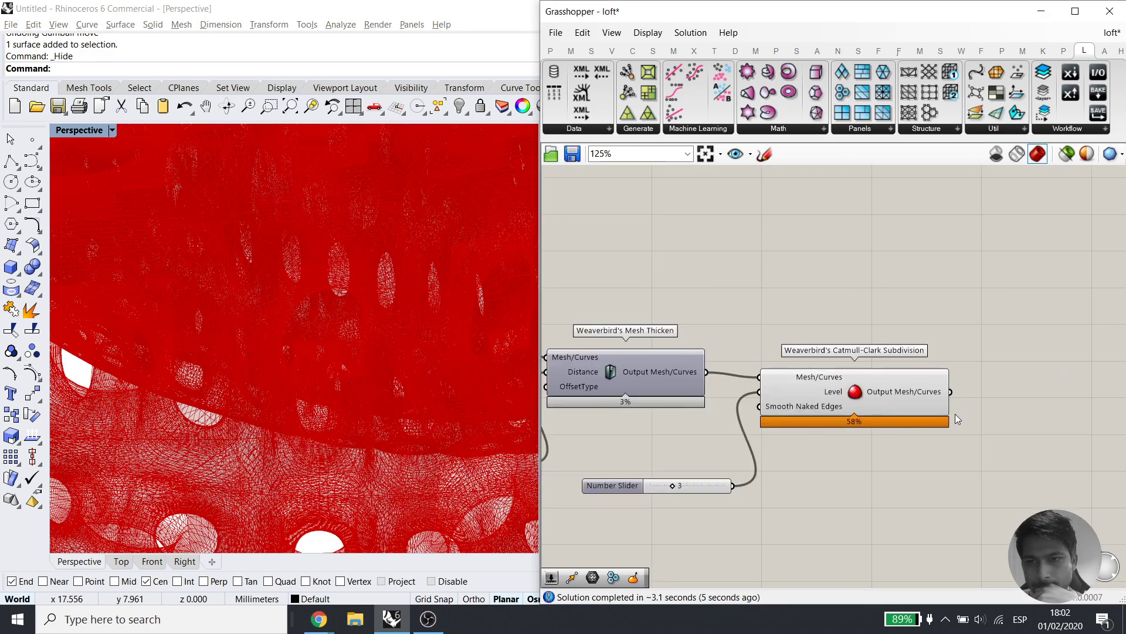
{"action": "right_click", "coordinate": [923, 393]}
{"action": "left_click", "coordinate": [936, 417]}
{"action": "left_click", "coordinate": [944, 550]}
{"action": "scroll", "coordinate": [362, 370], "scroll_direction": "down", "scroll_amount": 10}
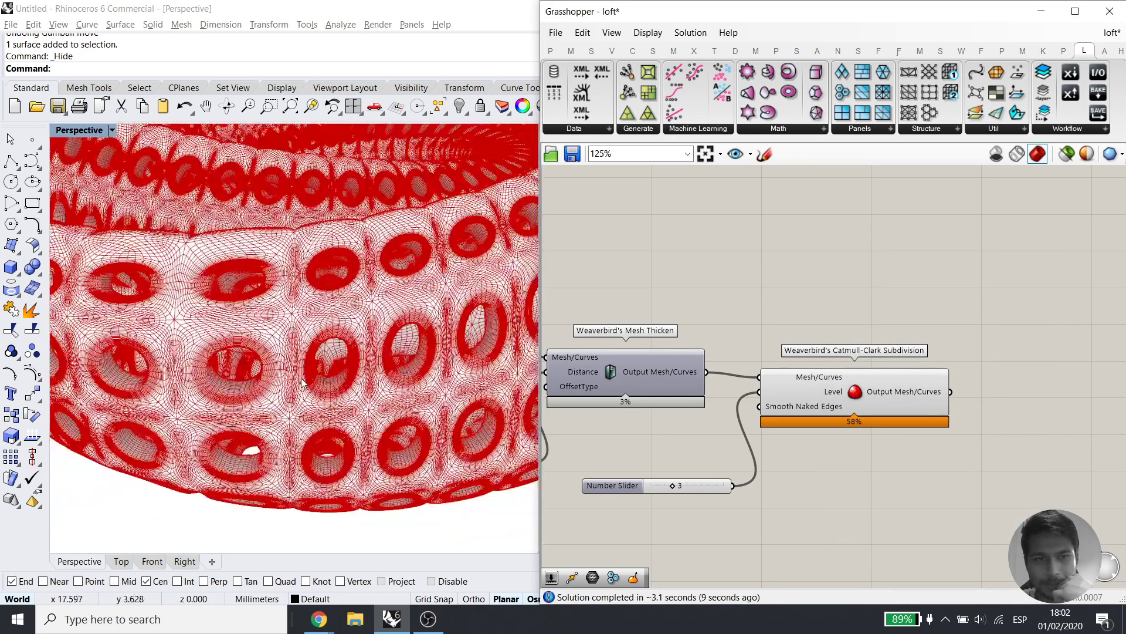
Disable the Catmull-Clark subdivision component
{"action": "left_click", "coordinate": [904, 402]}
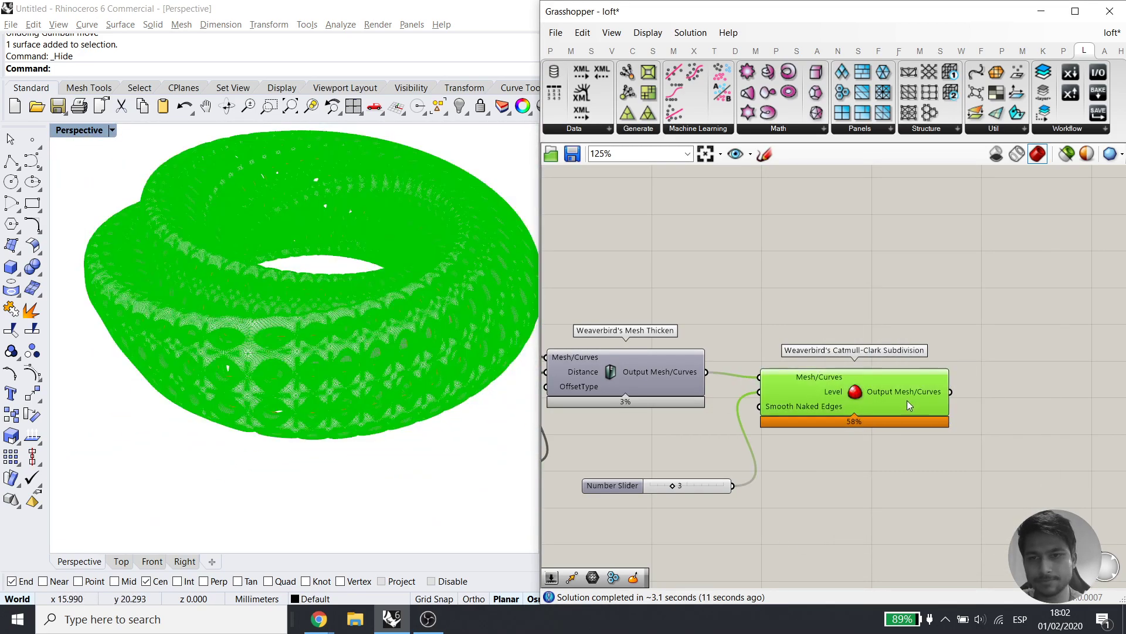
{"action": "middle_click", "coordinate": [914, 395]}
{"action": "left_click", "coordinate": [988, 396]}
{"action": "scroll", "coordinate": [287, 346], "scroll_direction": "down", "scroll_amount": 6}
{"action": "right_click_drag", "start_coordinate": [287, 336], "coordinate": [300, 425]}
{"action": "scroll", "coordinate": [287, 335], "scroll_direction": "up", "scroll_amount": 7}
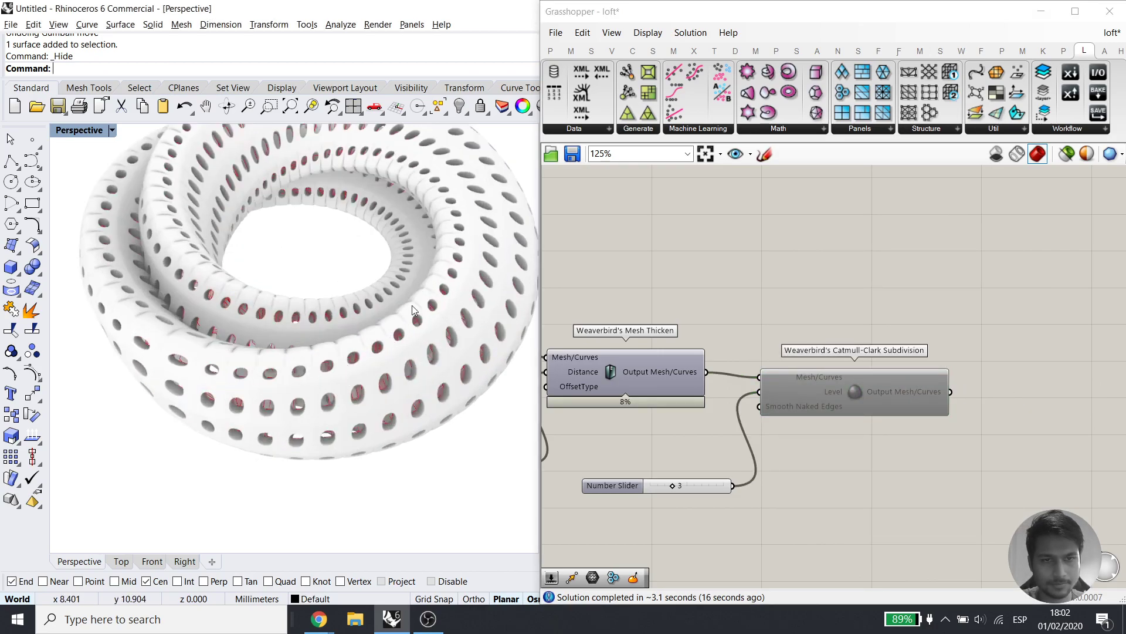
Delete the baked perforated torus mesh, then the subdivision component and its slider
{"action": "left_click", "coordinate": [412, 305]}
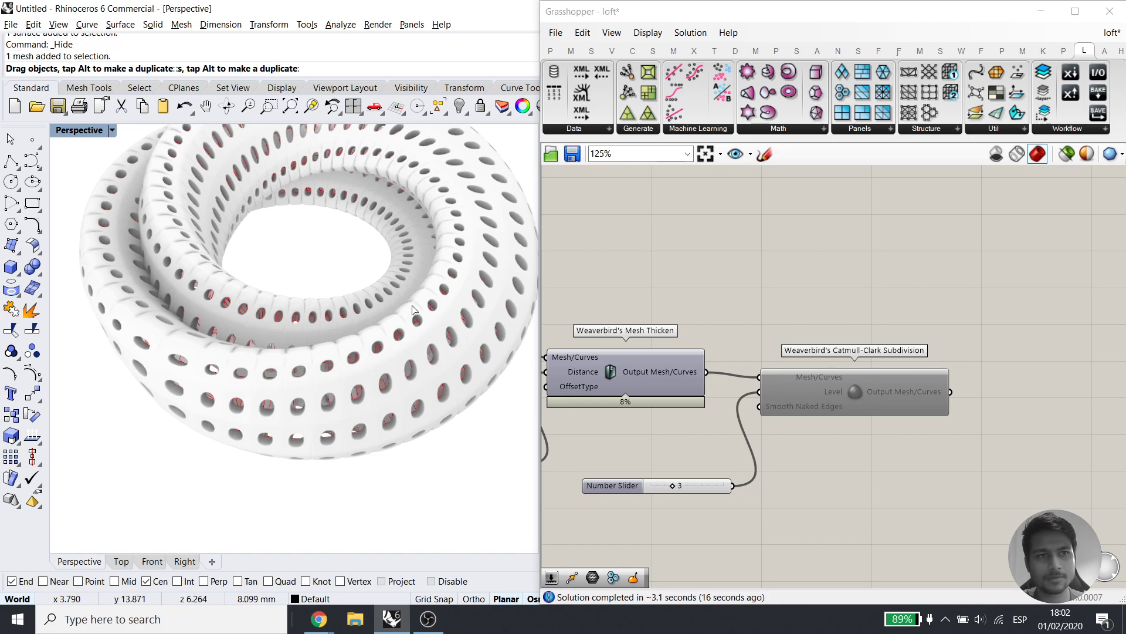
{"action": "left_click_drag", "start_coordinate": [412, 305], "coordinate": [413, 305]}
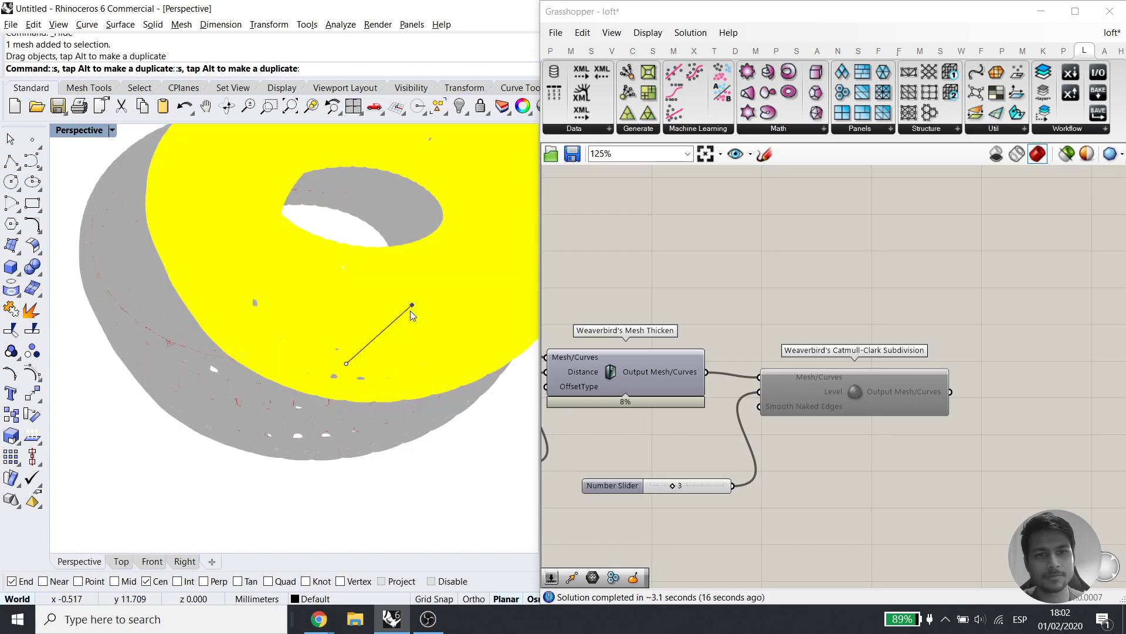
{"action": "scroll", "coordinate": [369, 392], "scroll_direction": "down", "scroll_amount": 6}
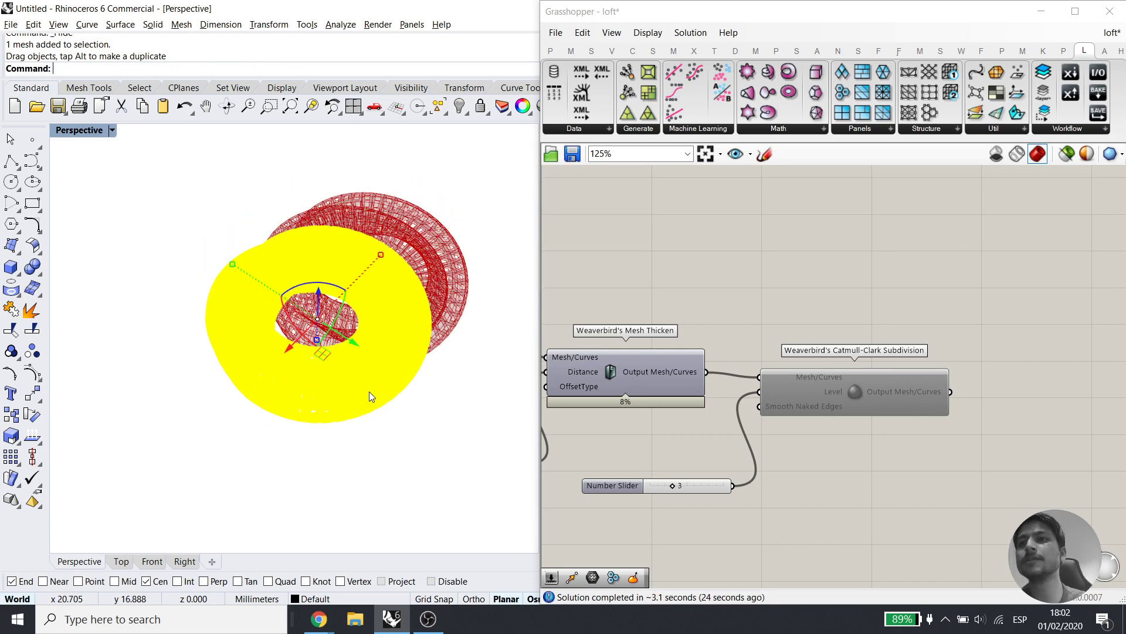
{"action": "key", "text": "Escape"}
{"action": "scroll", "coordinate": [361, 390], "scroll_direction": "up", "scroll_amount": 5}
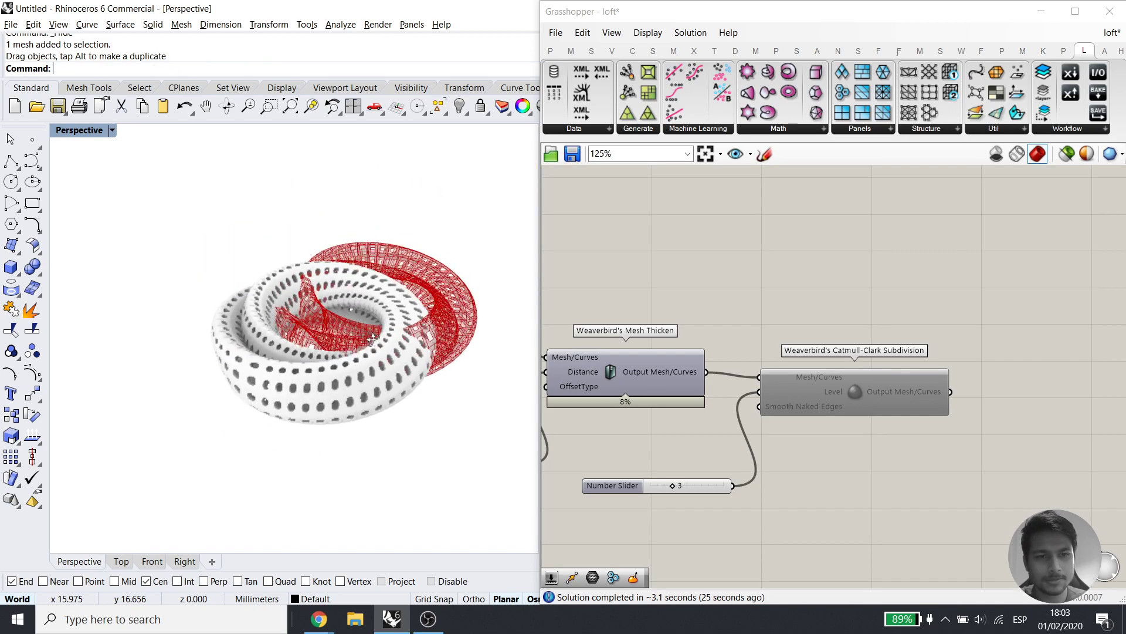
{"action": "left_click", "coordinate": [353, 388]}
{"action": "right_click_drag", "start_coordinate": [360, 473], "coordinate": [268, 387]}
{"action": "scroll", "coordinate": [266, 392], "scroll_direction": "up", "scroll_amount": 5}
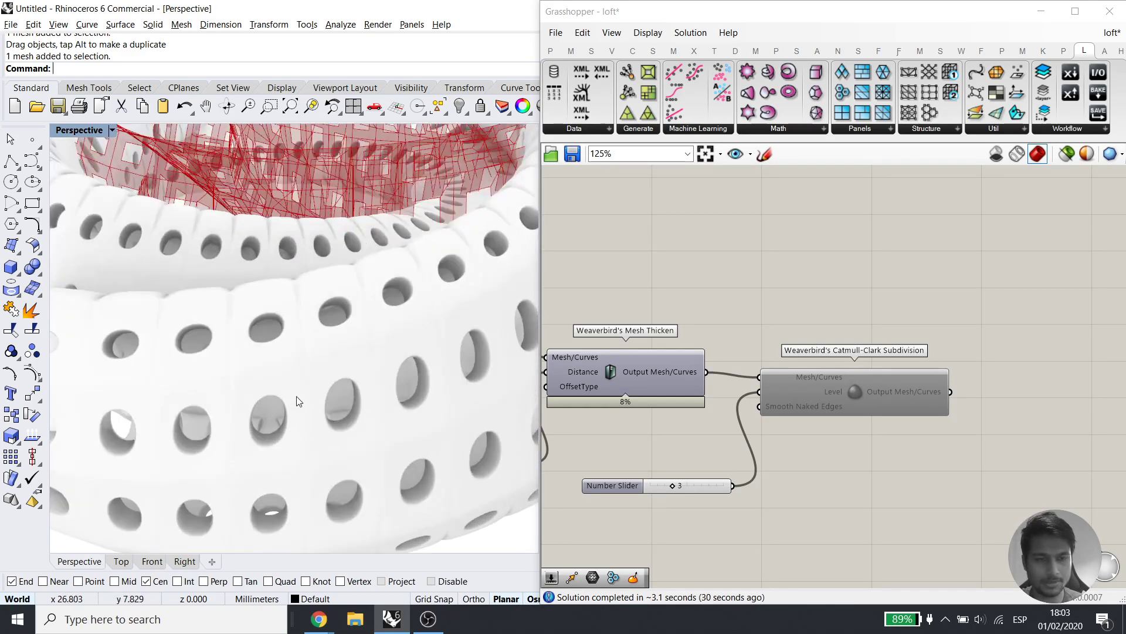
{"action": "key", "text": "Delete"}
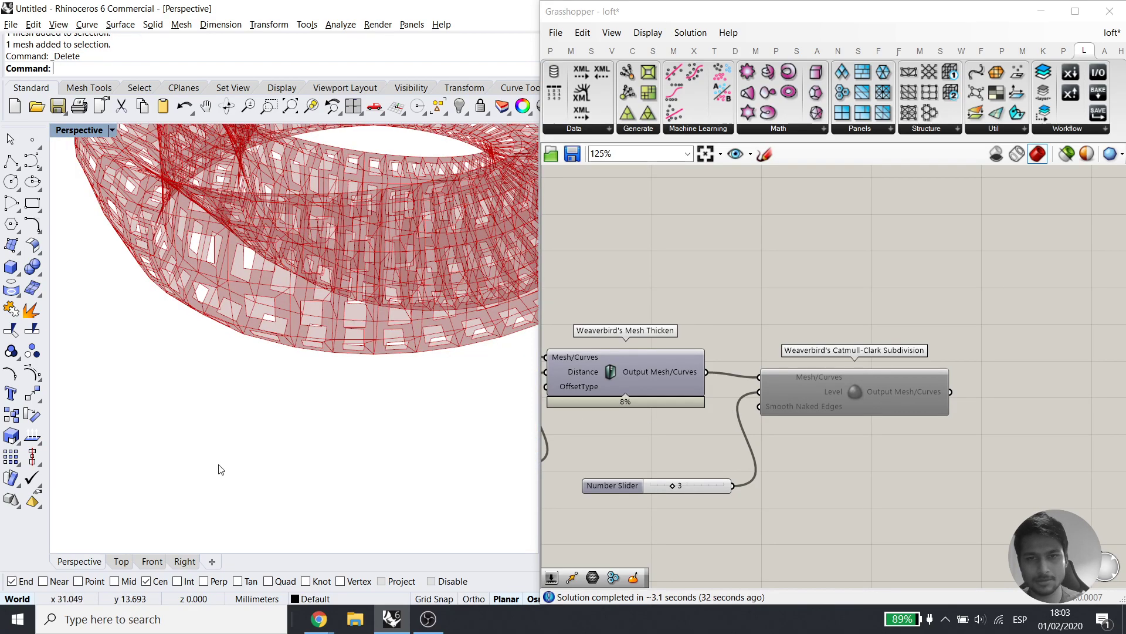
{"action": "left_click_drag", "start_coordinate": [950, 322], "coordinate": [737, 505]}
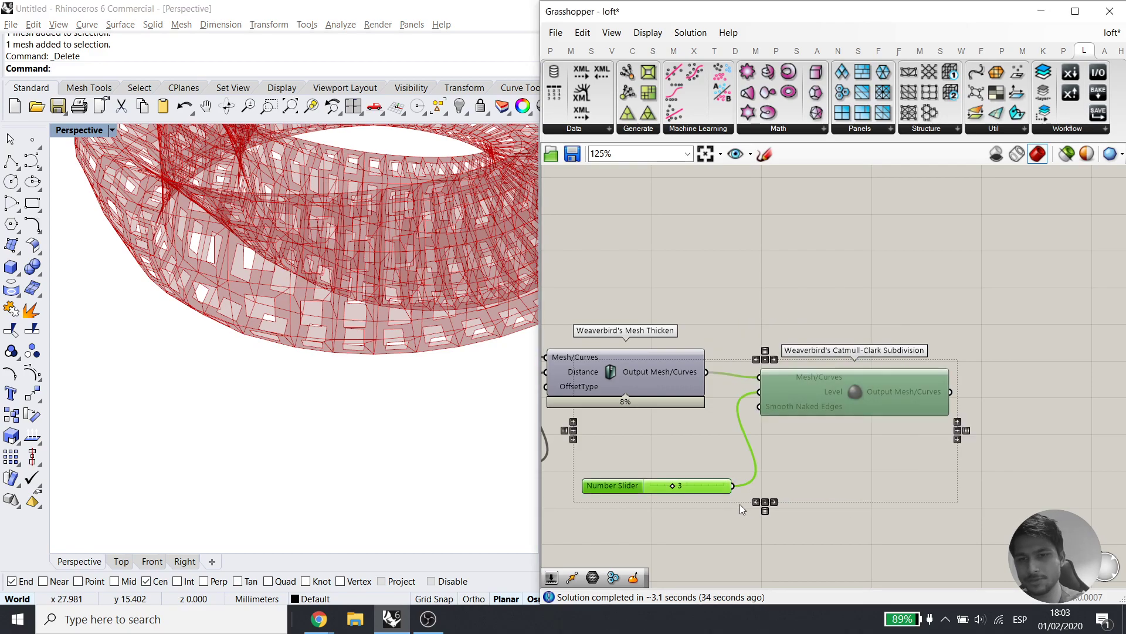
{"action": "key", "text": "Delete"}
Turn on the Mesh Brep preview to view the triangulated frame mesh
{"action": "right_click_drag", "start_coordinate": [680, 421], "coordinate": [896, 419]}
{"action": "right_click_drag", "start_coordinate": [576, 421], "coordinate": [759, 418]}
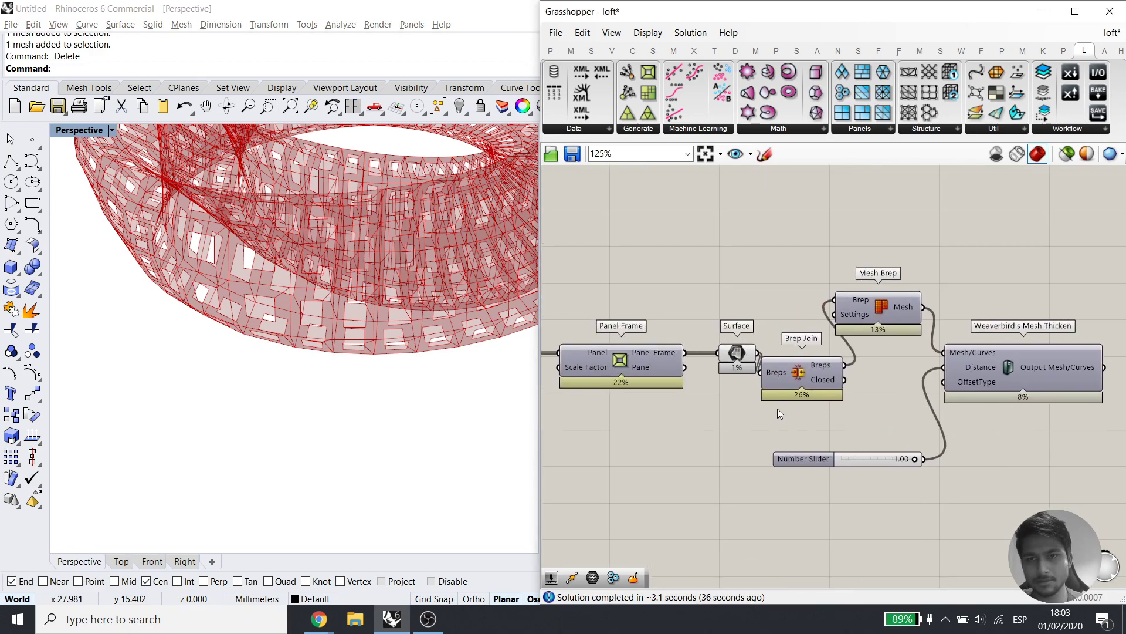
{"action": "left_click", "coordinate": [911, 310]}
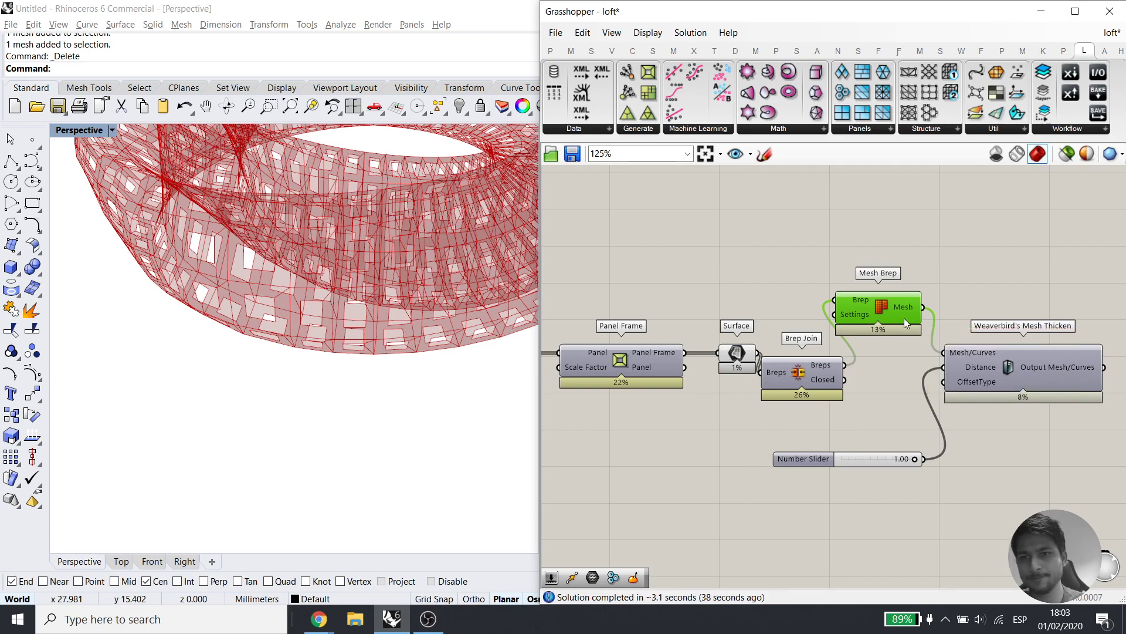
{"action": "left_click_drag", "start_coordinate": [815, 270], "coordinate": [934, 342]}
{"action": "mouse_move", "coordinate": [881, 308]}
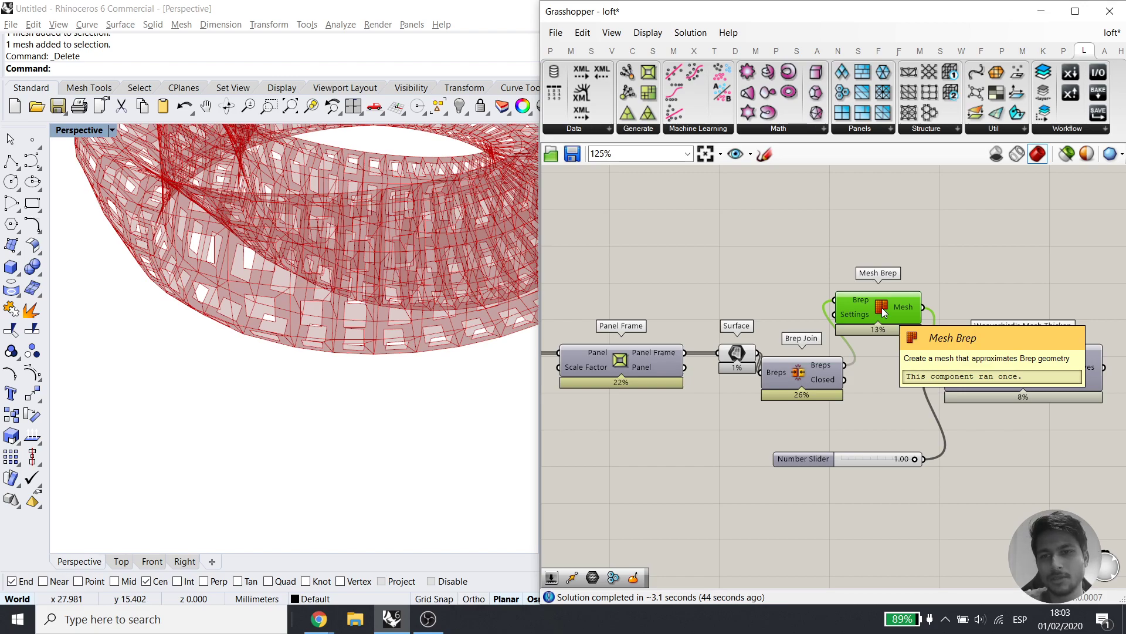
{"action": "middle_click", "coordinate": [885, 306]}
{"action": "left_click", "coordinate": [913, 279]}
{"action": "scroll", "coordinate": [434, 328], "scroll_direction": "up", "scroll_amount": 7}
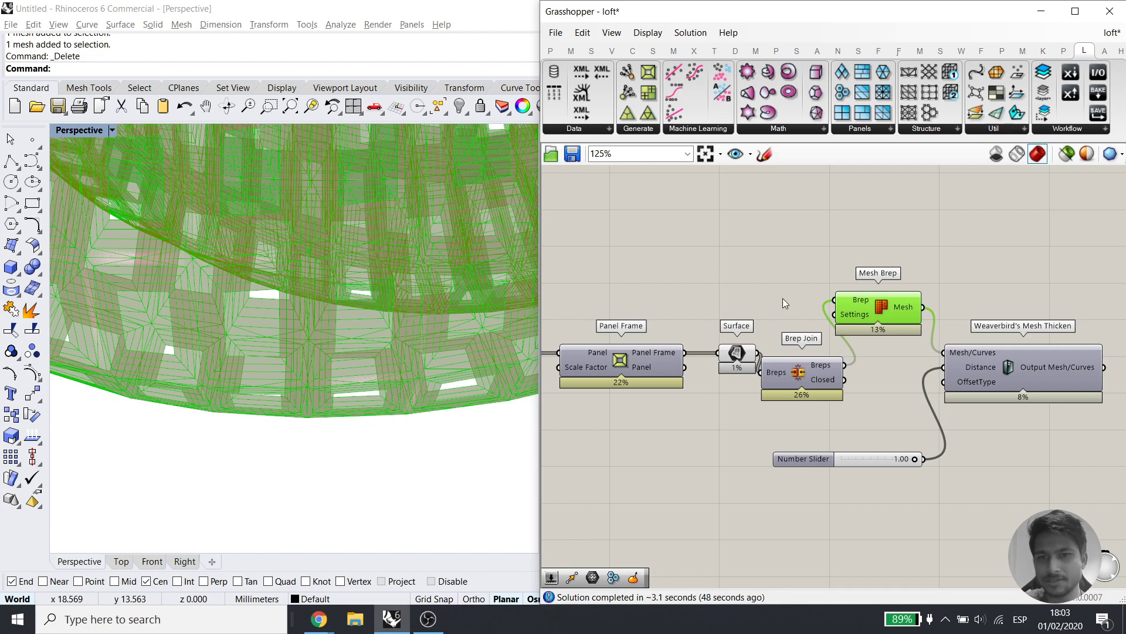
Untick Enable on the Mesh Brep component so it stops computing
{"action": "middle_click", "coordinate": [892, 304]}
{"action": "scroll", "coordinate": [948, 302], "scroll_direction": "up", "scroll_amount": 1}
{"action": "scroll", "coordinate": [948, 332], "scroll_direction": "down", "scroll_amount": 1}
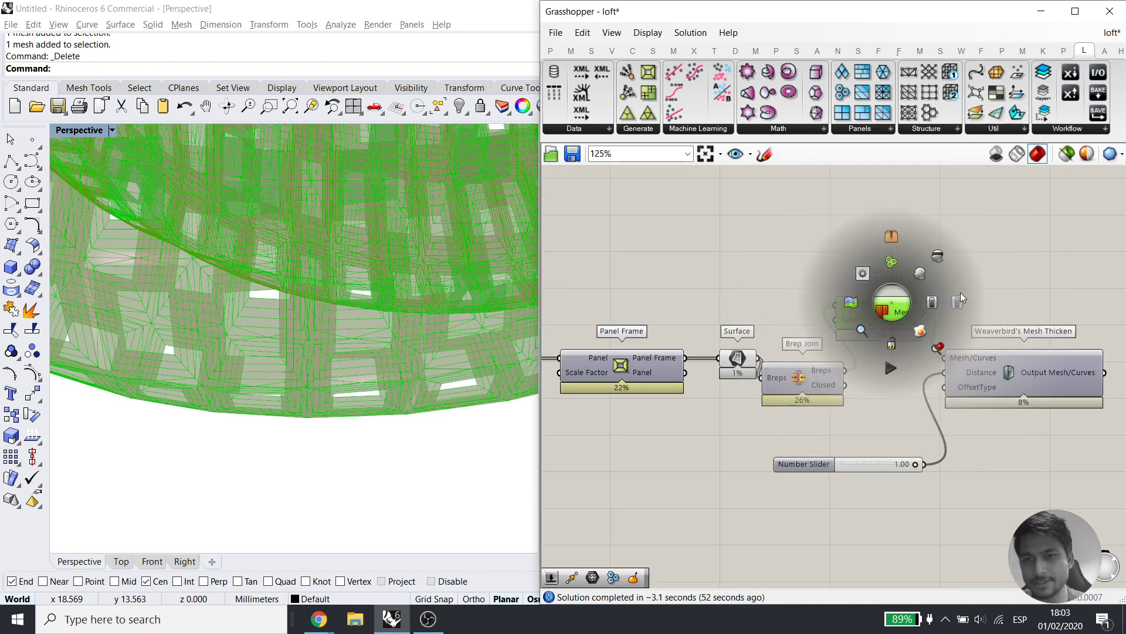
{"action": "left_click", "coordinate": [960, 294]}
{"action": "left_click", "coordinate": [847, 333]}
{"action": "right_click_drag", "start_coordinate": [811, 280], "coordinate": [1042, 237]}
Add a Curve parameter below Panel Frame and feed the Quad Panels outlines into it
{"action": "double_click", "coordinate": [805, 450]}
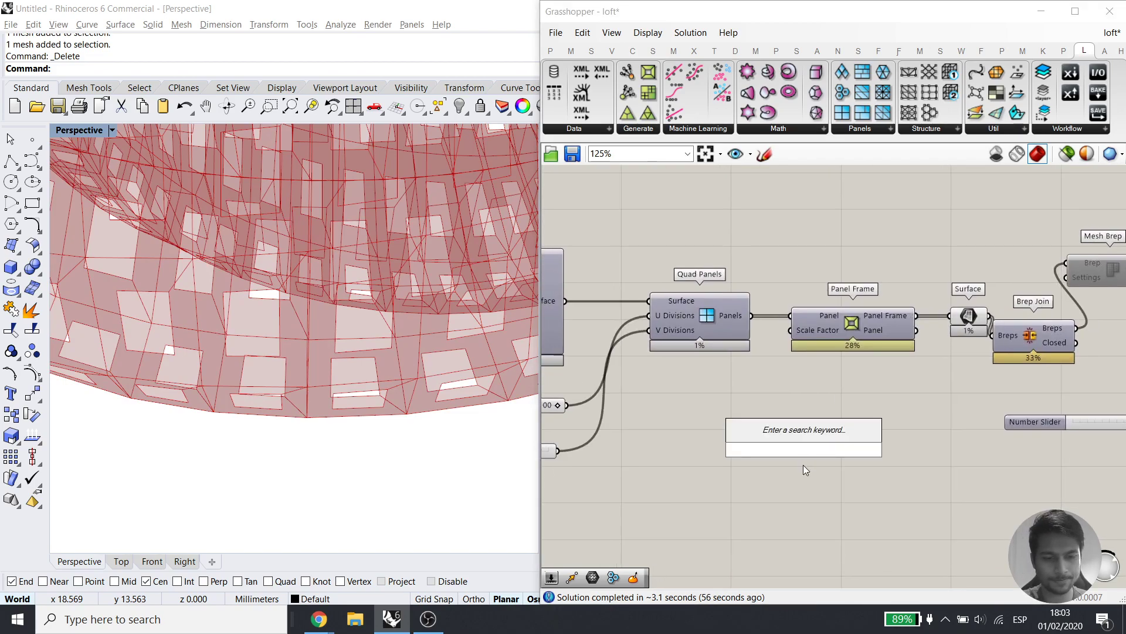
{"action": "type", "text": "curve"}
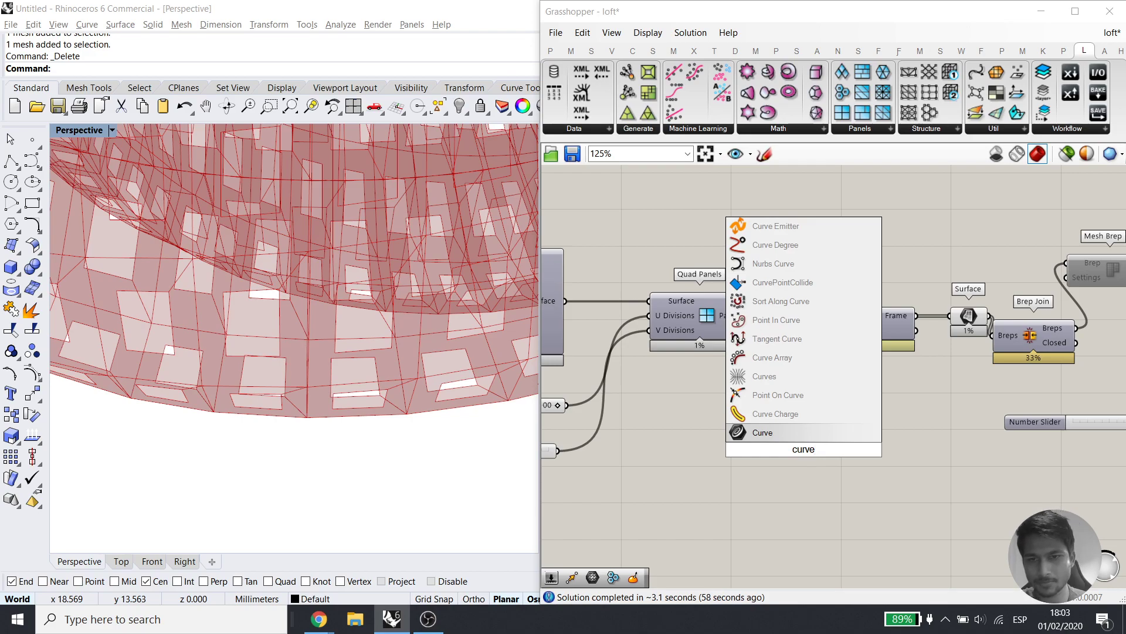
{"action": "left_click", "coordinate": [794, 437]}
{"action": "left_click_drag", "start_coordinate": [798, 447], "coordinate": [917, 465]}
{"action": "left_click_drag", "start_coordinate": [917, 315], "coordinate": [914, 469]}
{"action": "left_click", "coordinate": [932, 468]}
{"action": "left_click", "coordinate": [952, 419]}
{"action": "key", "text": "ctrl+z"}
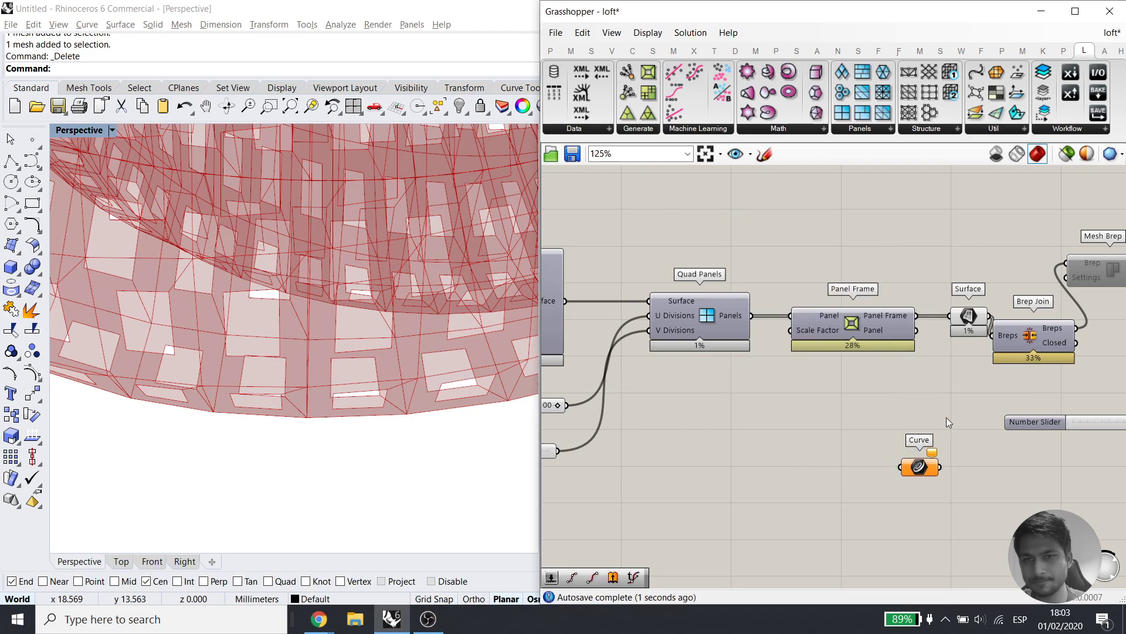
{"action": "left_click_drag", "start_coordinate": [752, 315], "coordinate": [810, 494]}
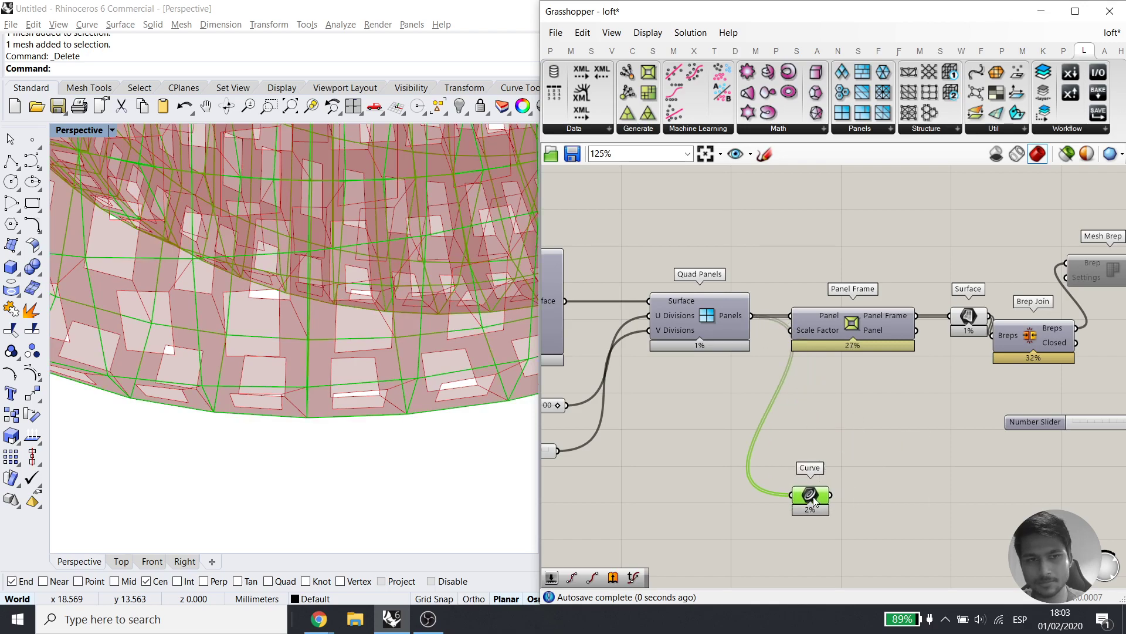
Wire the Curve parameter into Panel Frame's Panel input and move it down-left
{"action": "right_click_drag", "start_coordinate": [249, 485], "coordinate": [321, 419]}
{"action": "left_click_drag", "start_coordinate": [790, 315], "coordinate": [833, 495]}
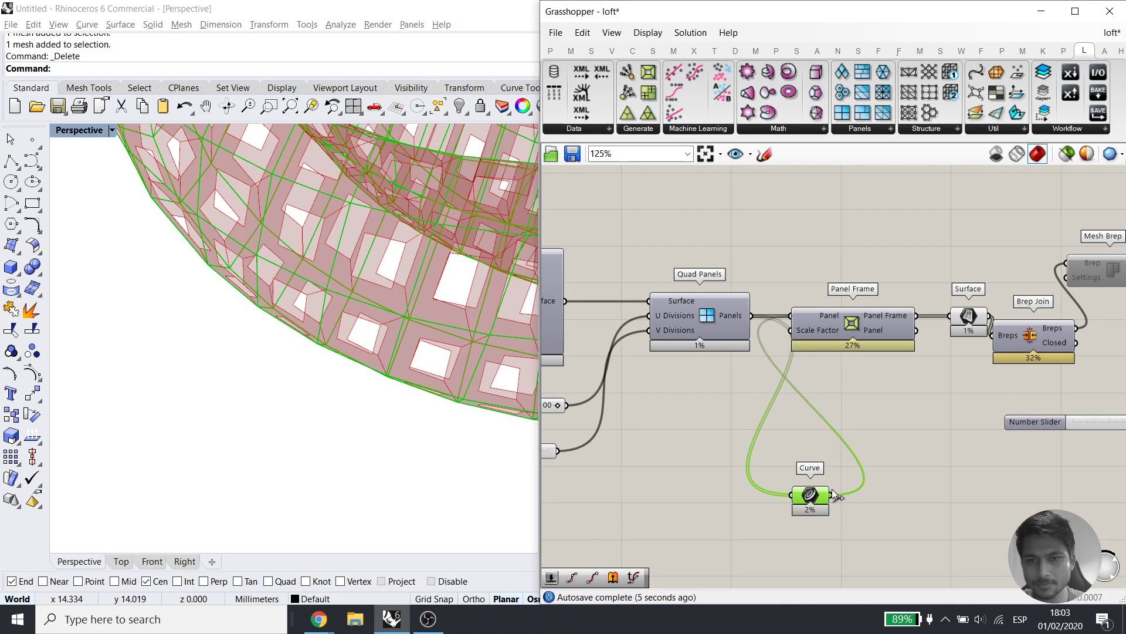
{"action": "left_click", "coordinate": [865, 333]}
{"action": "left_click", "coordinate": [867, 406]}
{"action": "left_click", "coordinate": [872, 334]}
{"action": "left_click", "coordinate": [864, 444]}
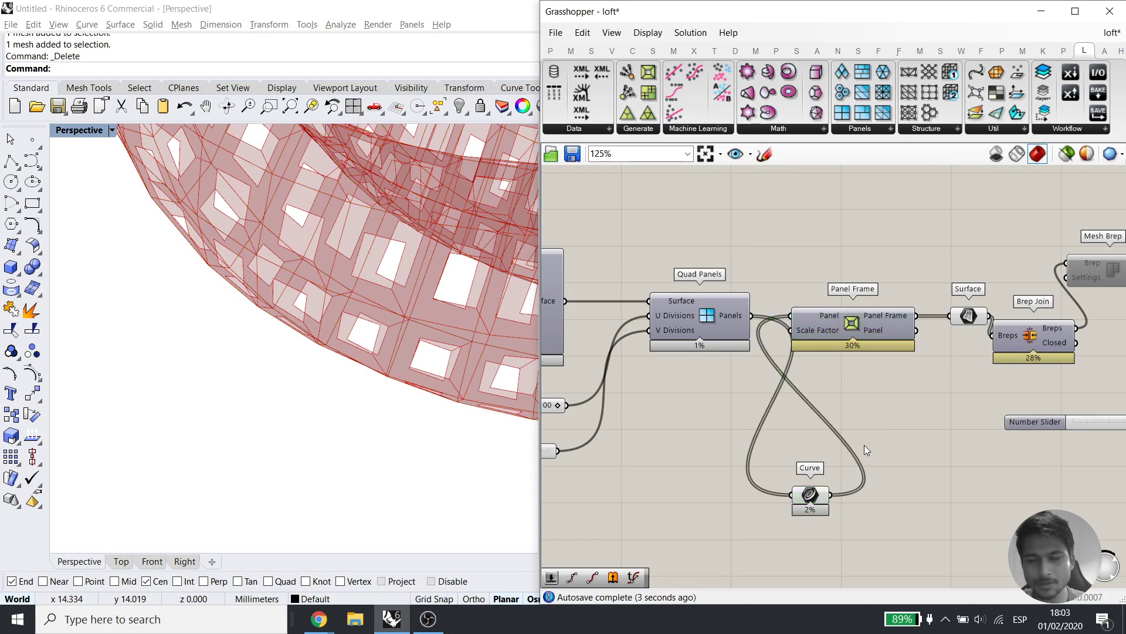
{"action": "left_click_drag", "start_coordinate": [810, 494], "coordinate": [743, 516]}
{"action": "left_click", "coordinate": [782, 516]}
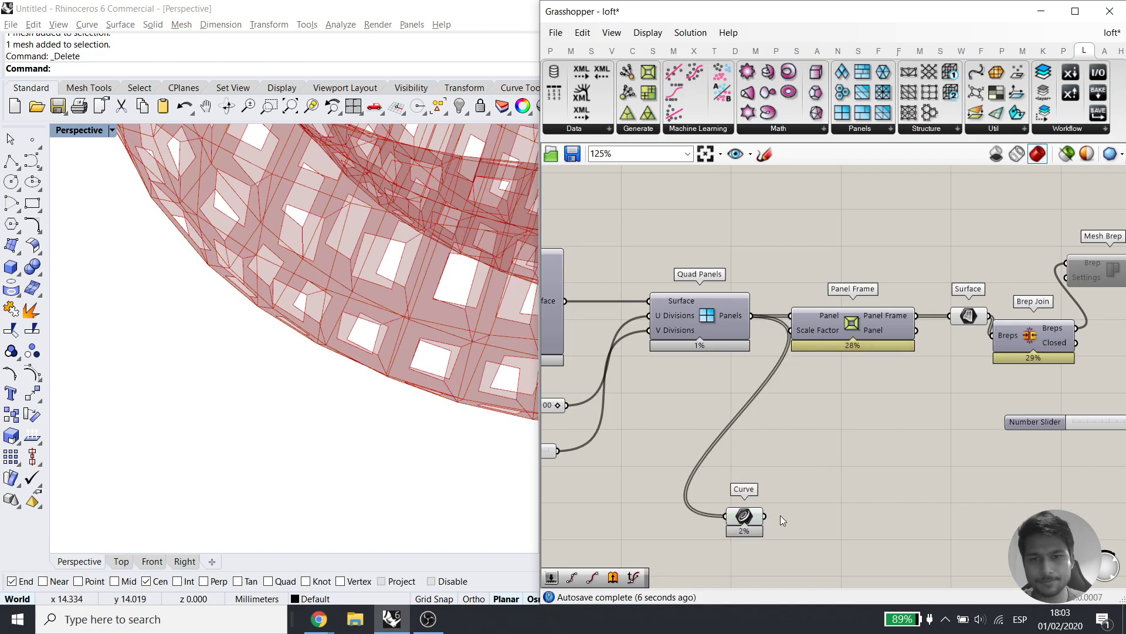
{"action": "left_click", "coordinate": [745, 513]}
Duplicate the Curve parameter and feed Panel Frame's inner panels into the new copy
{"action": "scroll", "coordinate": [284, 458], "scroll_direction": "down", "scroll_amount": 4}
{"action": "right_click_drag", "start_coordinate": [284, 452], "coordinate": [378, 329]}
{"action": "scroll", "coordinate": [301, 282], "scroll_direction": "up", "scroll_amount": 4}
{"action": "key", "text": "ctrl+c"}
{"action": "key", "text": "ctrl+v"}
{"action": "left_click_drag", "start_coordinate": [752, 521], "coordinate": [893, 433]}
{"action": "key", "text": "ctrl+c"}
{"action": "key", "text": "ctrl+v"}
{"action": "left_click_drag", "start_coordinate": [917, 331], "coordinate": [876, 436]}
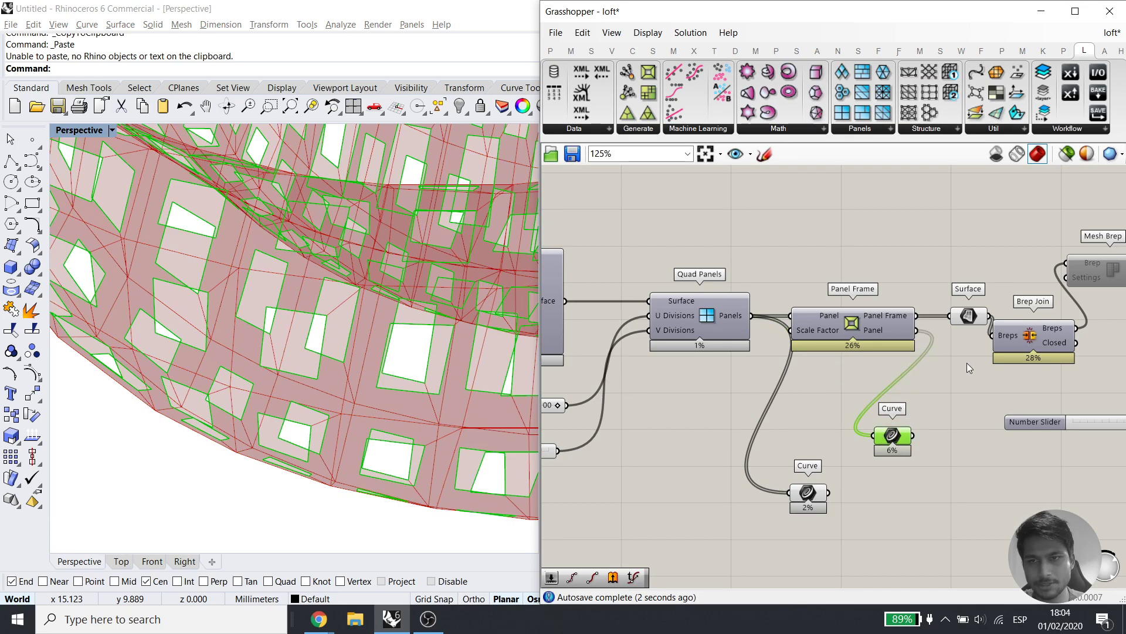
Delete Brep Join, the Surface parameter, Mesh Brep, the Weaverbird thicken component and its slider
{"action": "right_click_drag", "start_coordinate": [966, 362], "coordinate": [825, 384]}
{"action": "left_click", "coordinate": [905, 391]}
{"action": "left_click", "coordinate": [886, 354]}
{"action": "key", "text": "Delete"}
{"action": "left_click", "coordinate": [829, 338]}
{"action": "key", "text": "Delete"}
{"action": "right_click_drag", "start_coordinate": [996, 421], "coordinate": [853, 402]}
{"action": "left_click_drag", "start_coordinate": [1001, 464], "coordinate": [776, 244]}
{"action": "key", "text": "Delete"}
Rearrange Panel Frame and the lower Curve parameter to make room for a new component
{"action": "right_click_drag", "start_coordinate": [545, 381], "coordinate": [792, 359]}
{"action": "left_click", "coordinate": [850, 298]}
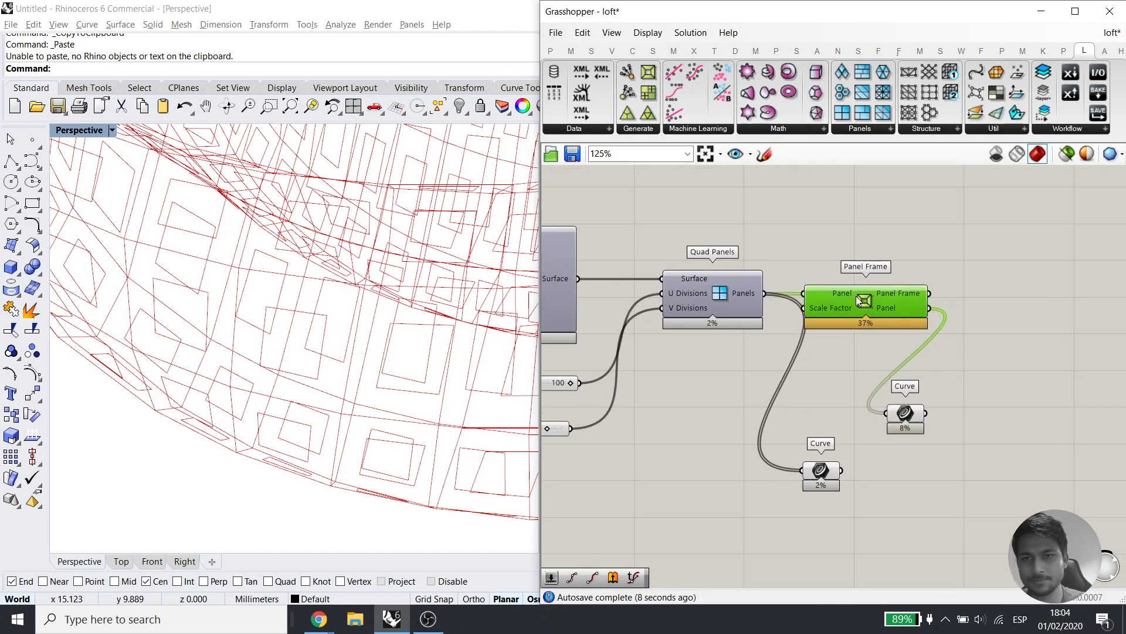
{"action": "left_click_drag", "start_coordinate": [850, 298], "coordinate": [880, 257]}
{"action": "left_click_drag", "start_coordinate": [894, 411], "coordinate": [979, 356]}
{"action": "left_click", "coordinate": [938, 431]}
{"action": "right_click_drag", "start_coordinate": [938, 432], "coordinate": [855, 405]}
{"action": "left_click_drag", "start_coordinate": [754, 446], "coordinate": [880, 450]}
{"action": "left_click", "coordinate": [945, 417]}
{"action": "right_click_drag", "start_coordinate": [993, 397], "coordinate": [868, 425]}
Place a Loft component and use the upper Curve parameter's framed-panel curves as its sections
{"action": "double_click", "coordinate": [869, 425]}
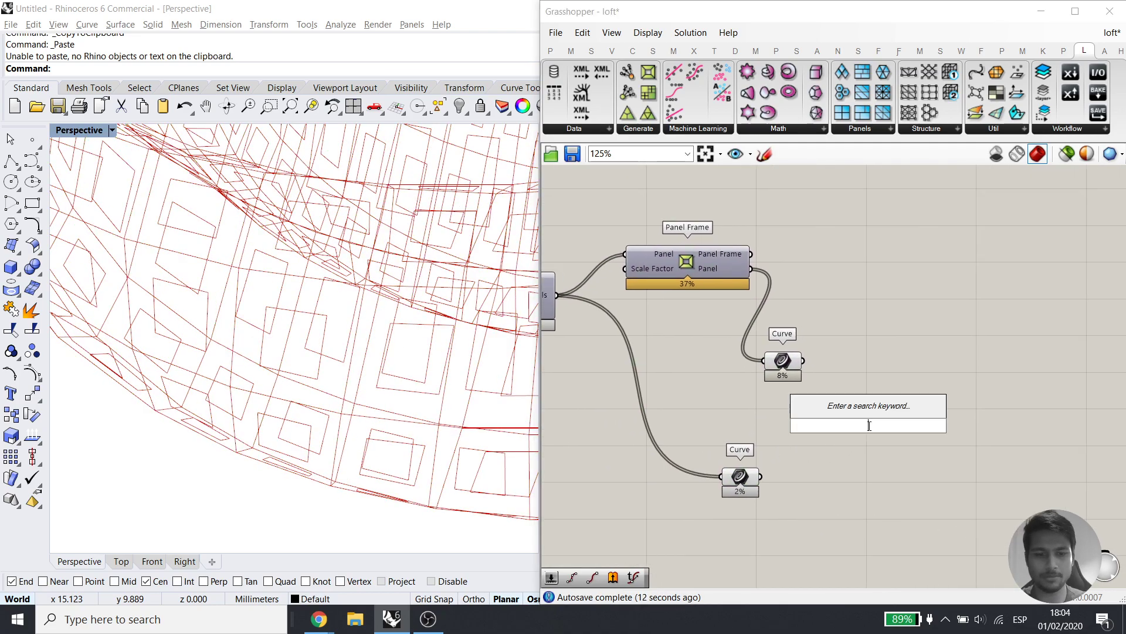
{"action": "type", "text": "loft"}
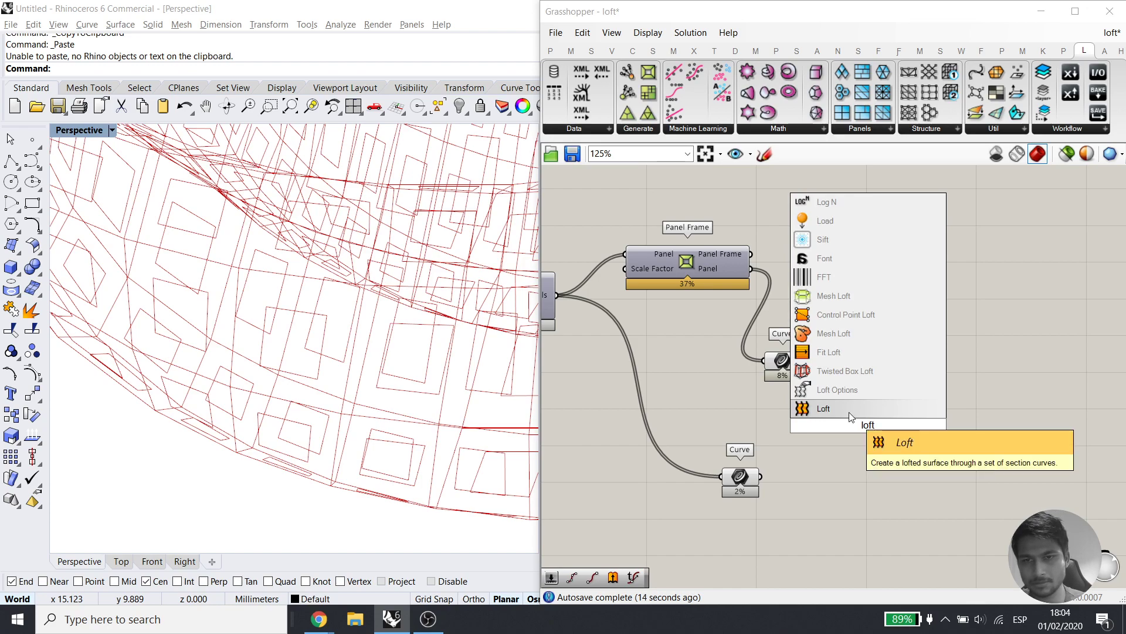
{"action": "key", "text": "Return"}
{"action": "left_click_drag", "start_coordinate": [802, 361], "coordinate": [875, 413]}
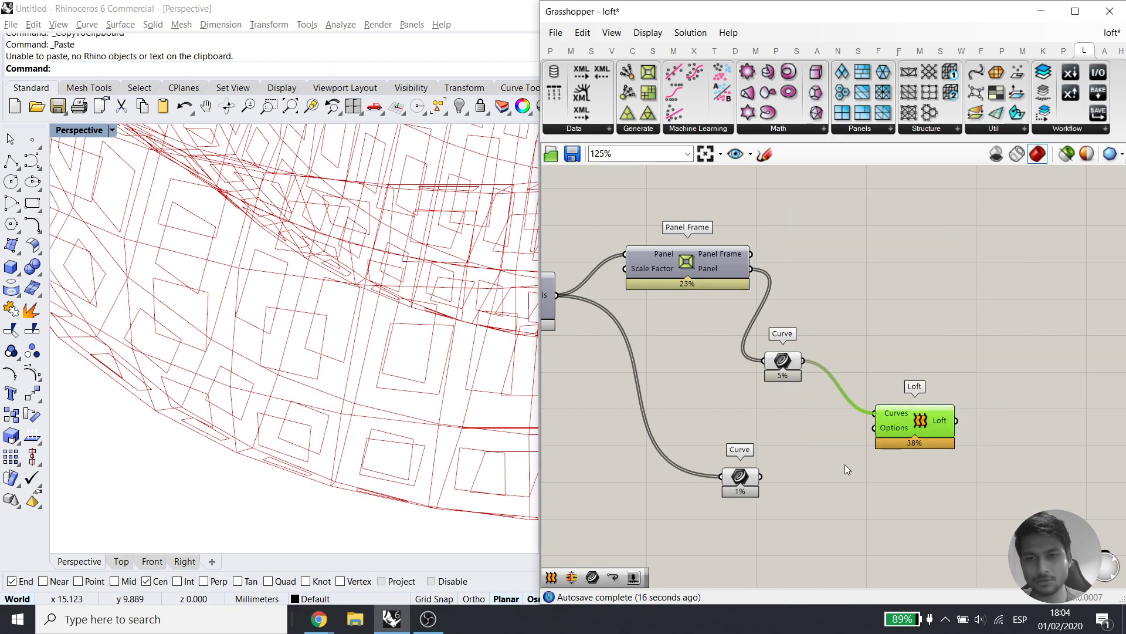
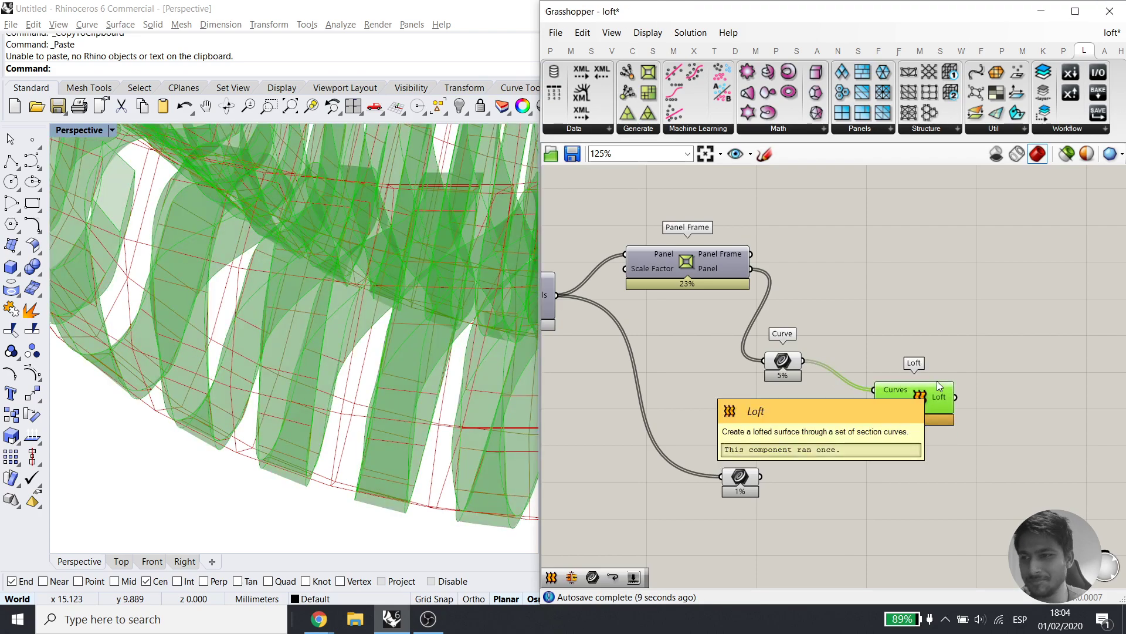
Delete the Loft component from the definition
{"action": "left_click", "coordinate": [942, 340]}
{"action": "scroll", "coordinate": [844, 399], "scroll_direction": "down", "scroll_amount": 5}
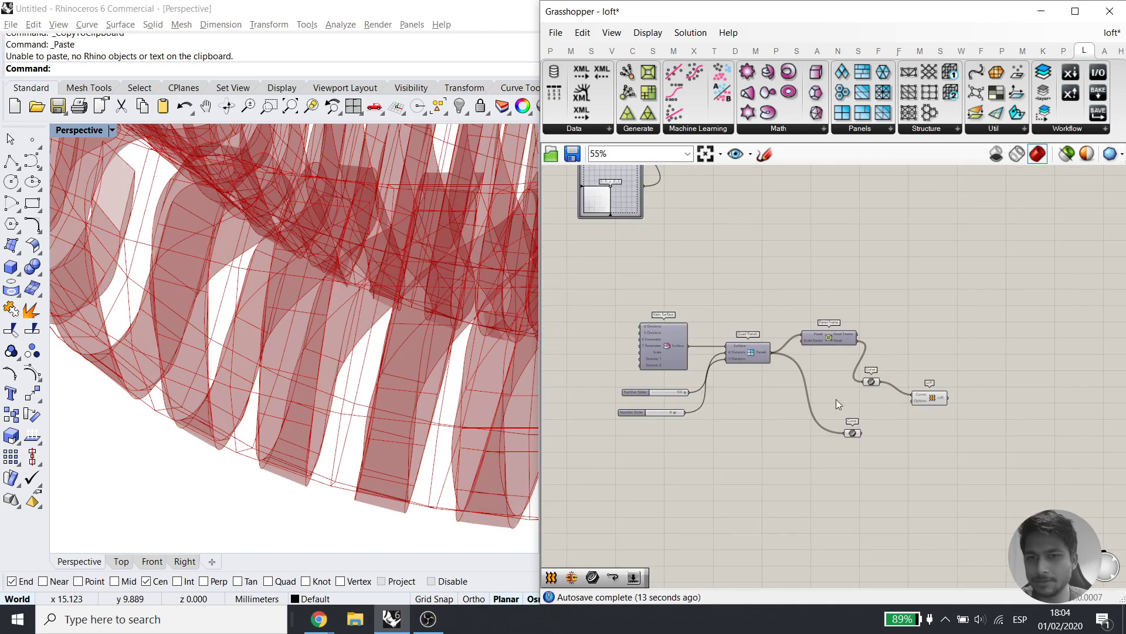
{"action": "scroll", "coordinate": [880, 399], "scroll_direction": "up", "scroll_amount": 3}
{"action": "scroll", "coordinate": [659, 317], "scroll_direction": "up", "scroll_amount": 2}
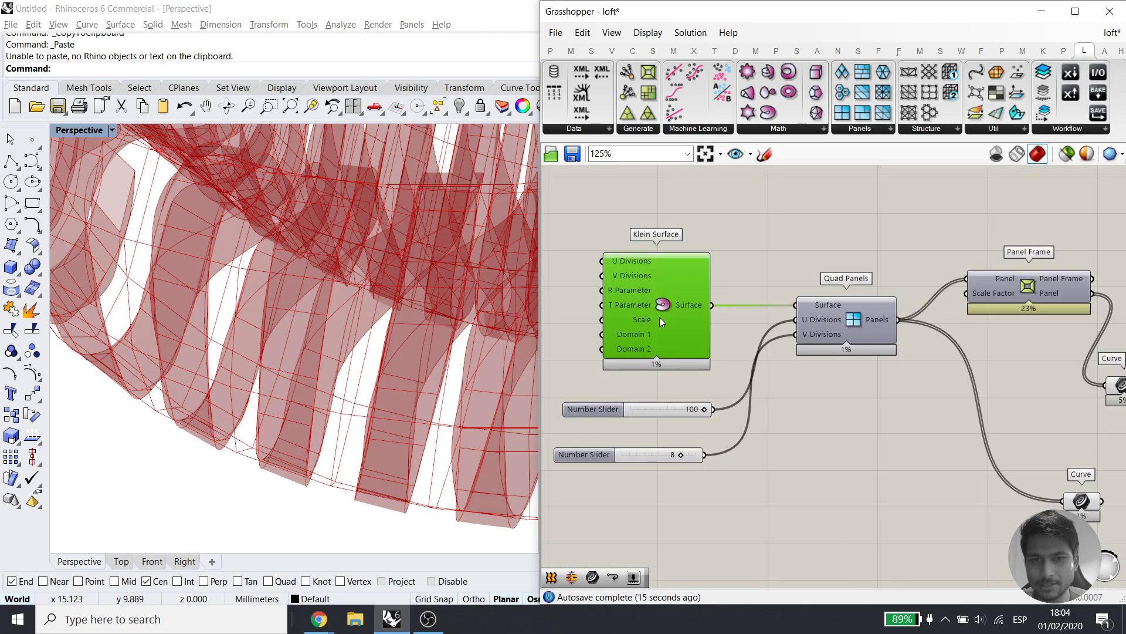
{"action": "scroll", "coordinate": [890, 390], "scroll_direction": "down", "scroll_amount": 1}
{"action": "right_click_drag", "start_coordinate": [891, 391], "coordinate": [745, 366]}
{"action": "right_click_drag", "start_coordinate": [1040, 418], "coordinate": [941, 395]}
{"action": "left_click", "coordinate": [963, 374]}
{"action": "key", "text": "Delete"}
Preview only the selected Klein Surface and orbit the torus to a flatter angle
{"action": "right_click_drag", "start_coordinate": [787, 379], "coordinate": [1120, 417]}
{"action": "left_click", "coordinate": [814, 339]}
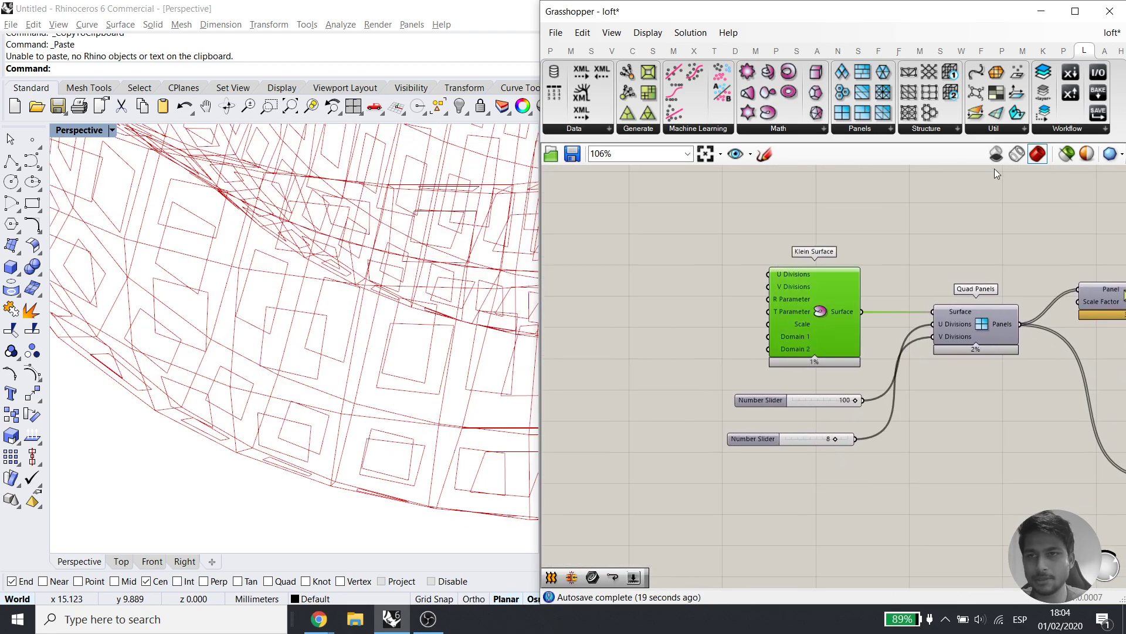
{"action": "left_click", "coordinate": [1067, 154]}
{"action": "scroll", "coordinate": [282, 431], "scroll_direction": "down", "scroll_amount": 5}
{"action": "right_click_drag", "start_coordinate": [334, 415], "coordinate": [376, 329]}
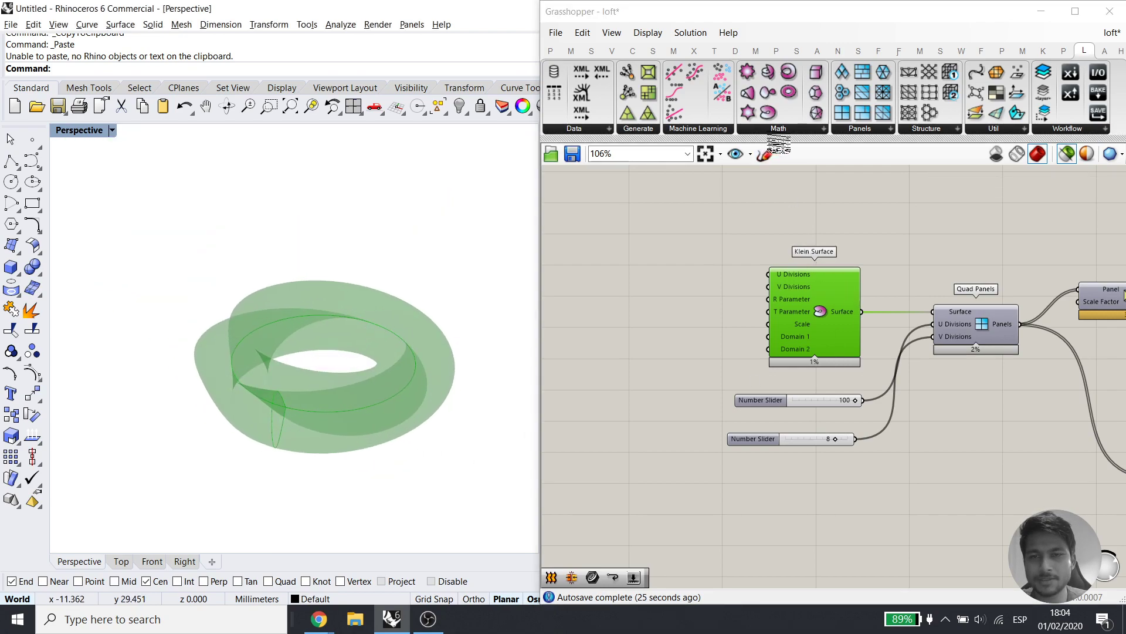
Browse the Math surface components and preview Klein Surface and Quad Panels
{"action": "left_click", "coordinate": [793, 129]}
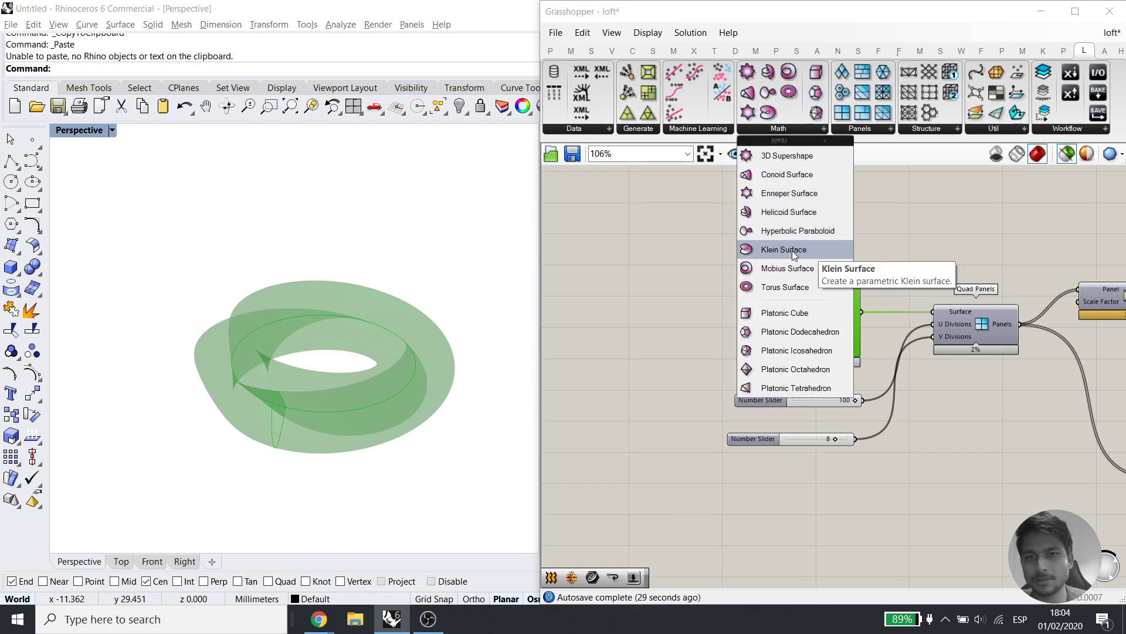
{"action": "left_click", "coordinate": [1027, 299]}
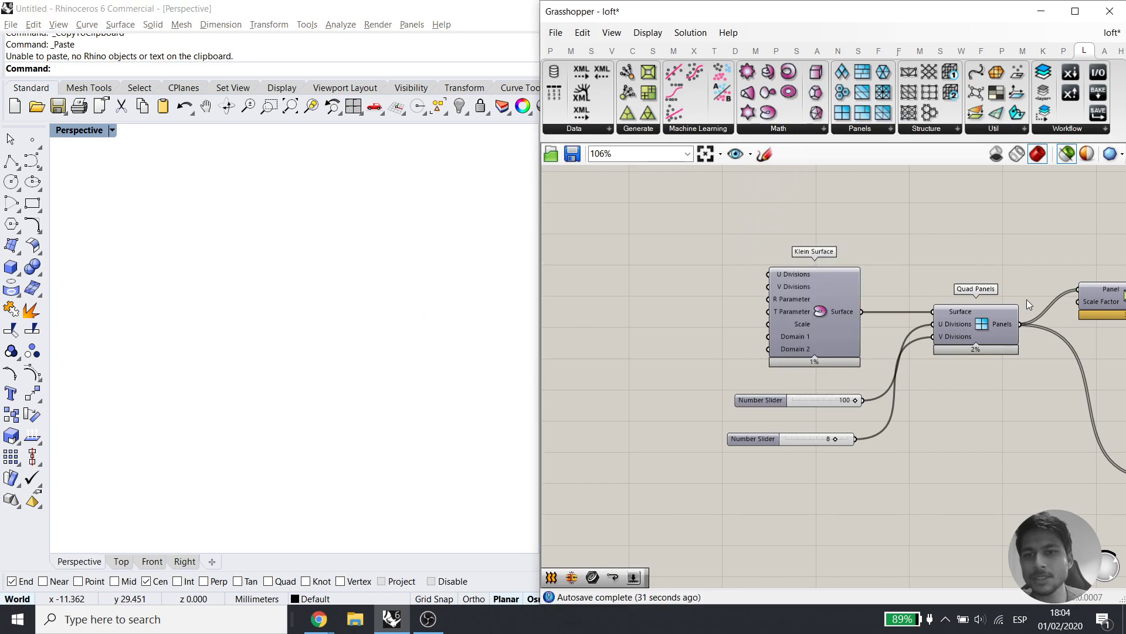
{"action": "right_click_drag", "start_coordinate": [1026, 299], "coordinate": [946, 268]}
{"action": "left_click", "coordinate": [730, 278]}
{"action": "left_click", "coordinate": [889, 300]}
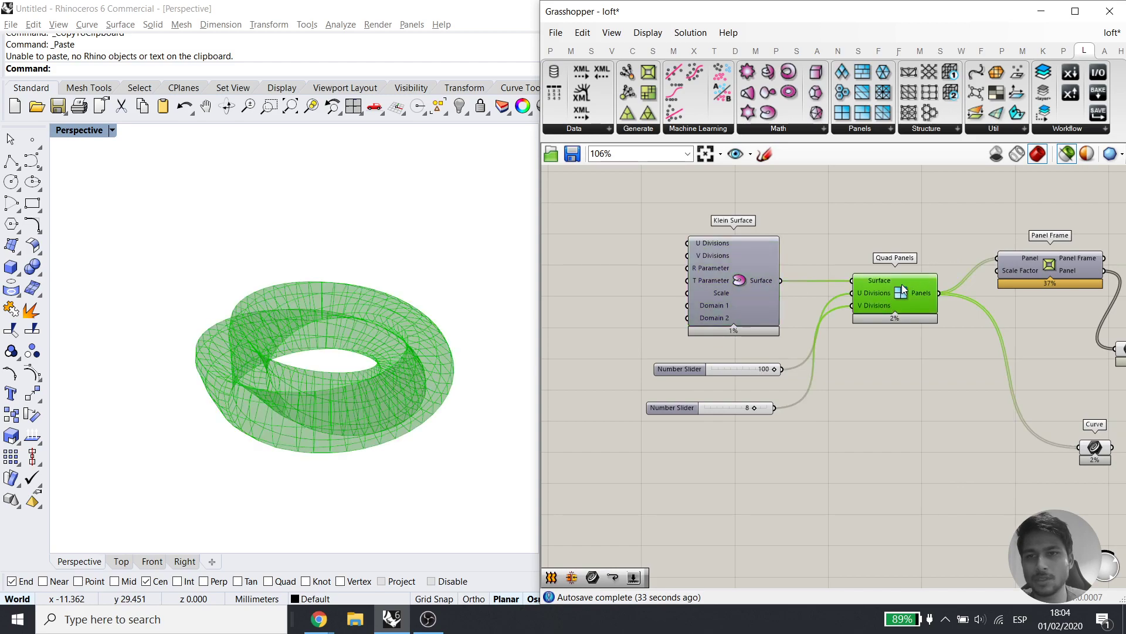
Browse the Panels and Generate component lists while previewing Quad Panels and Panel Frame
{"action": "left_click", "coordinate": [861, 129]}
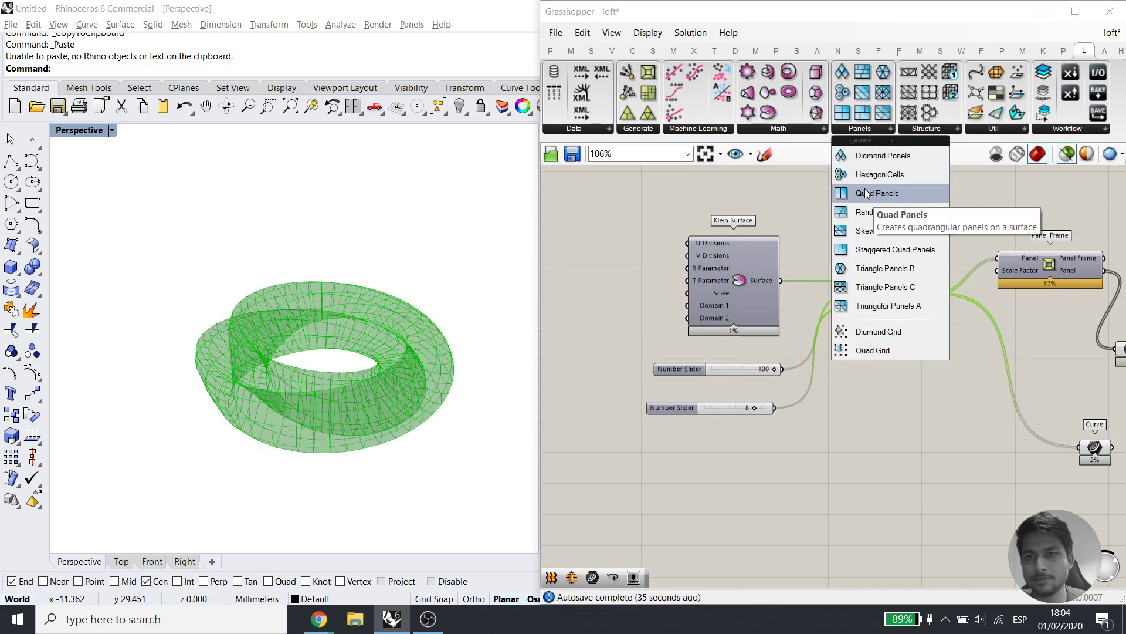
{"action": "right_click_drag", "start_coordinate": [1014, 386], "coordinate": [915, 376]}
{"action": "left_click", "coordinate": [891, 374]}
{"action": "left_click", "coordinate": [808, 281]}
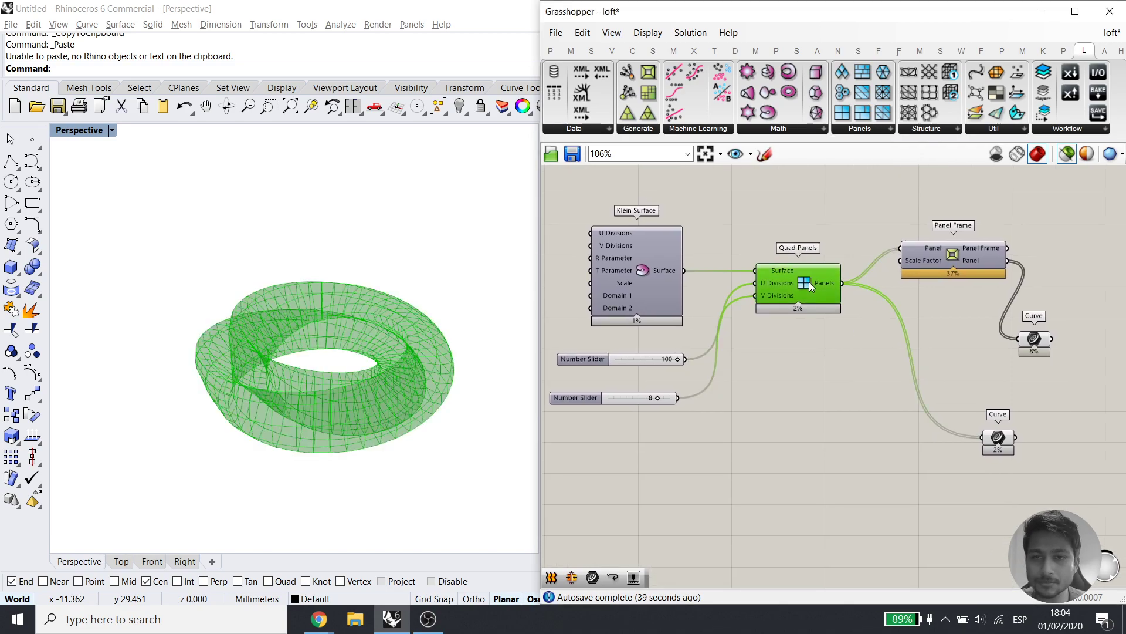
{"action": "right_click_drag", "start_coordinate": [942, 252], "coordinate": [918, 266]}
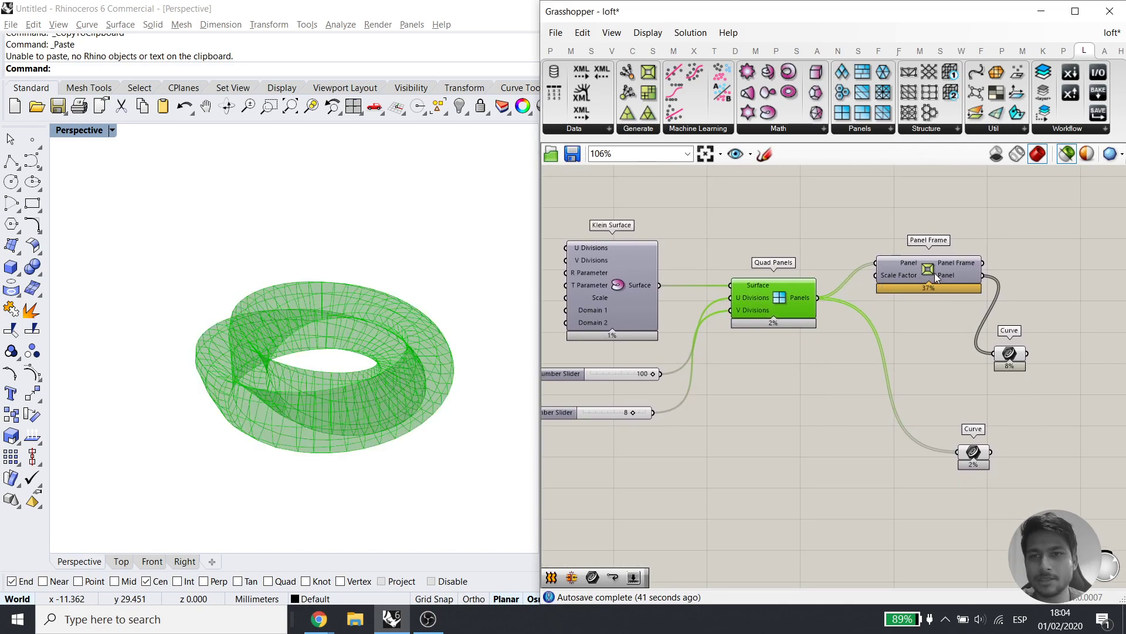
{"action": "left_click", "coordinate": [934, 271]}
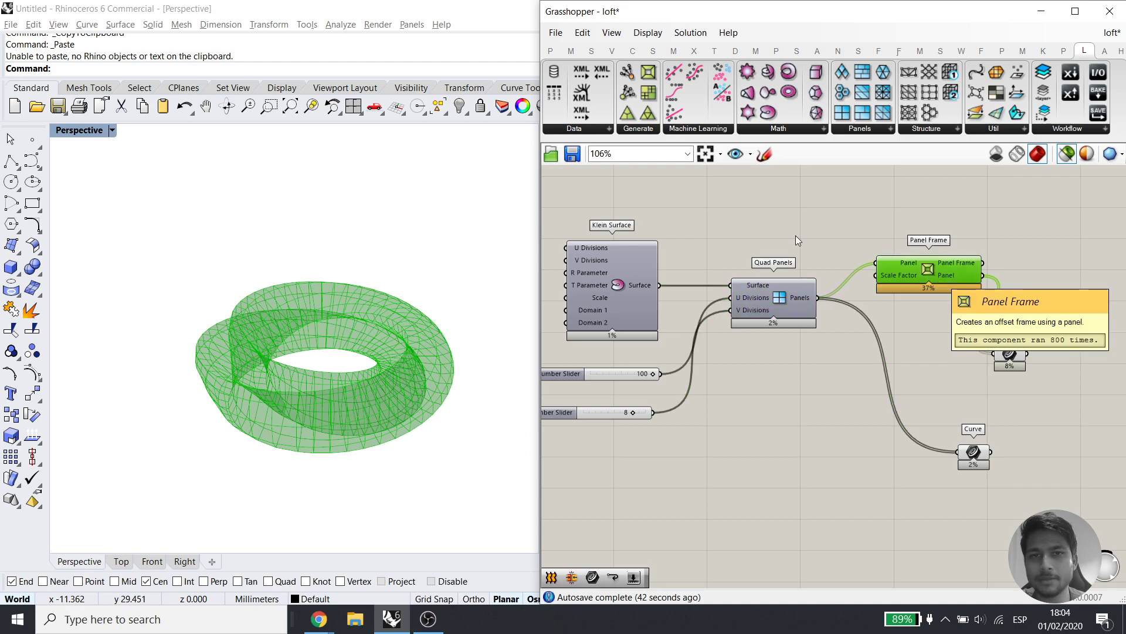
{"action": "left_click", "coordinate": [636, 129]}
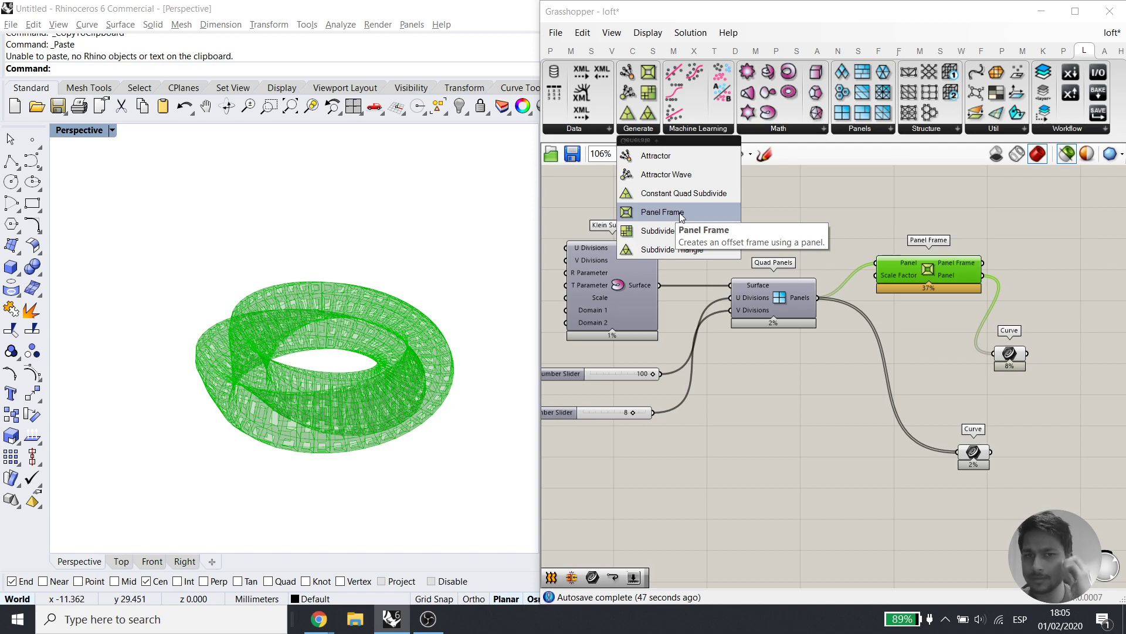
{"action": "left_click", "coordinate": [940, 364]}
{"action": "left_click", "coordinate": [796, 301]}
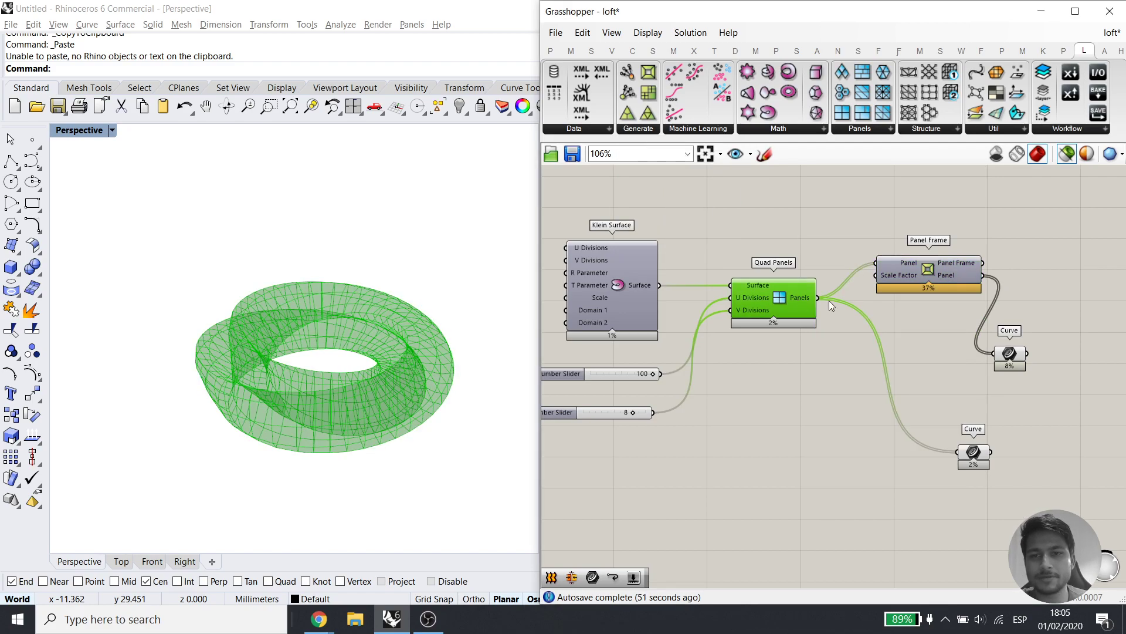
Move the lower Curve parameter left and Panel Frame down, previewing the upper Curve
{"action": "left_click_drag", "start_coordinate": [983, 453], "coordinate": [918, 453]}
{"action": "scroll", "coordinate": [918, 459], "scroll_direction": "up", "scroll_amount": 4}
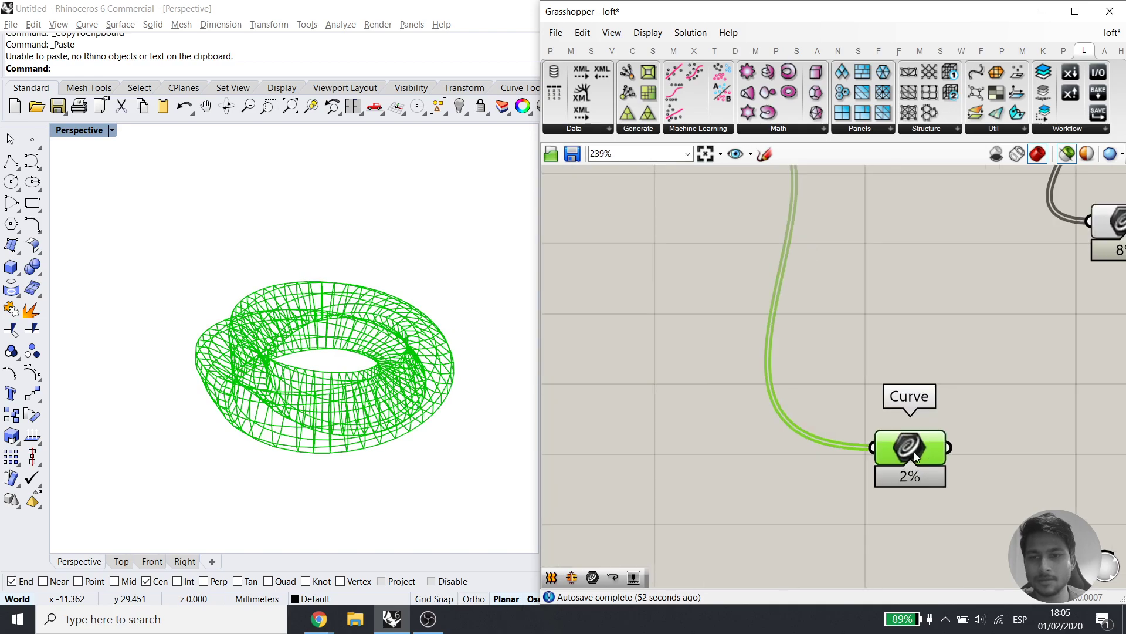
{"action": "scroll", "coordinate": [396, 396], "scroll_direction": "up", "scroll_amount": 6}
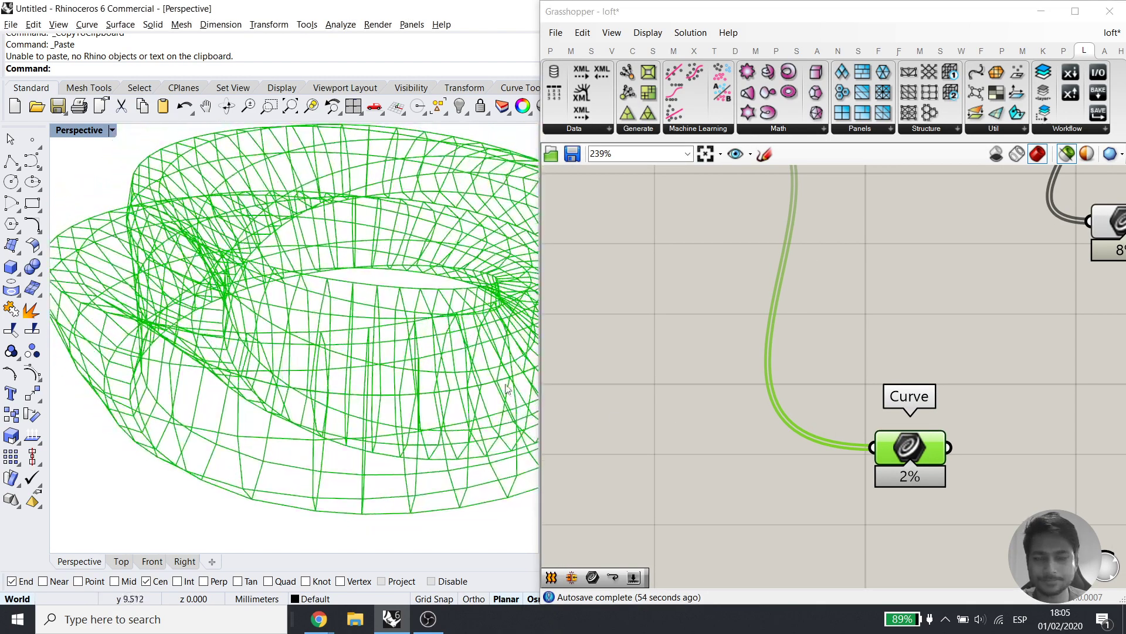
{"action": "scroll", "coordinate": [821, 370], "scroll_direction": "down", "scroll_amount": 3}
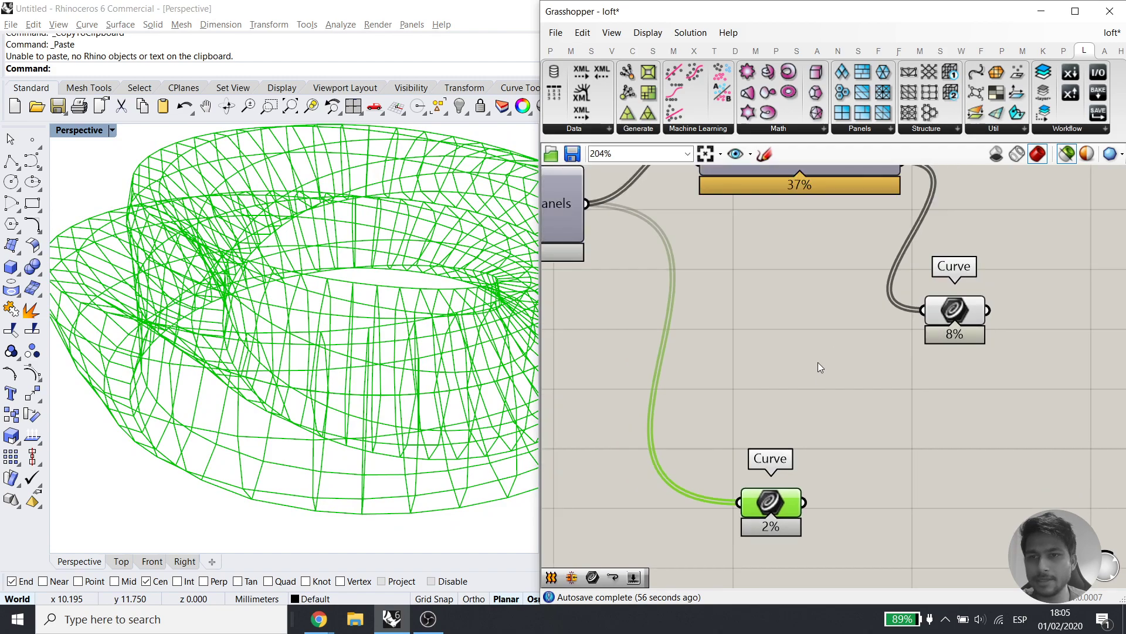
{"action": "left_click_drag", "start_coordinate": [808, 239], "coordinate": [804, 297]}
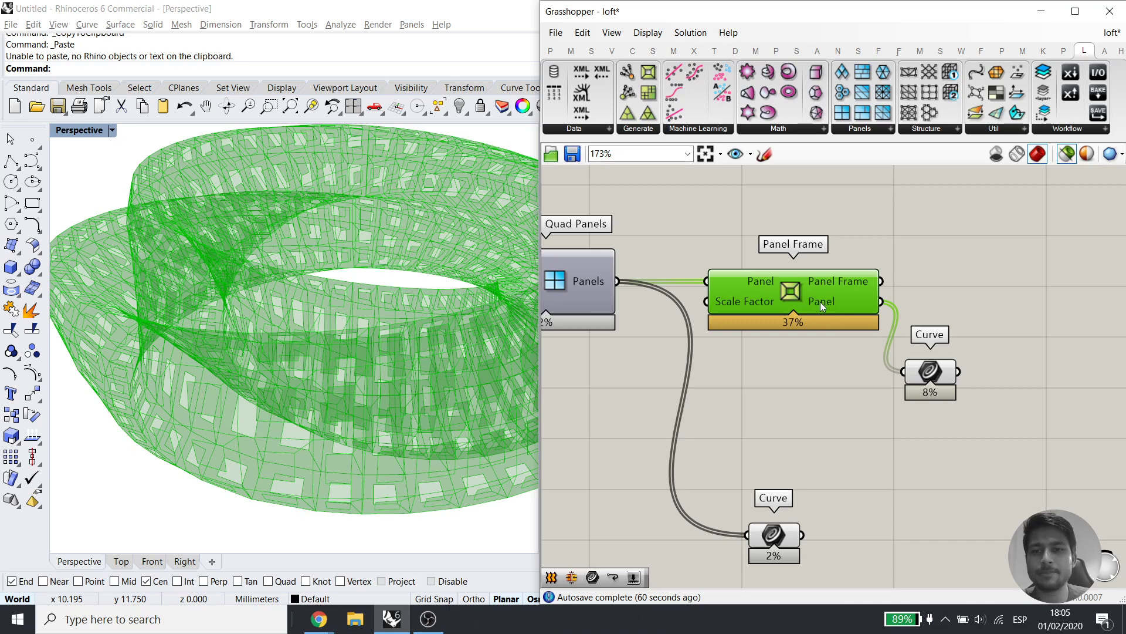
{"action": "left_click", "coordinate": [933, 376]}
{"action": "right_click_drag", "start_coordinate": [326, 452], "coordinate": [345, 474]}
Stack the lower Curve parameter beneath the upper Curve, previewing both curve sets
{"action": "left_click_drag", "start_coordinate": [774, 535], "coordinate": [878, 527]}
{"action": "left_click", "coordinate": [999, 423]}
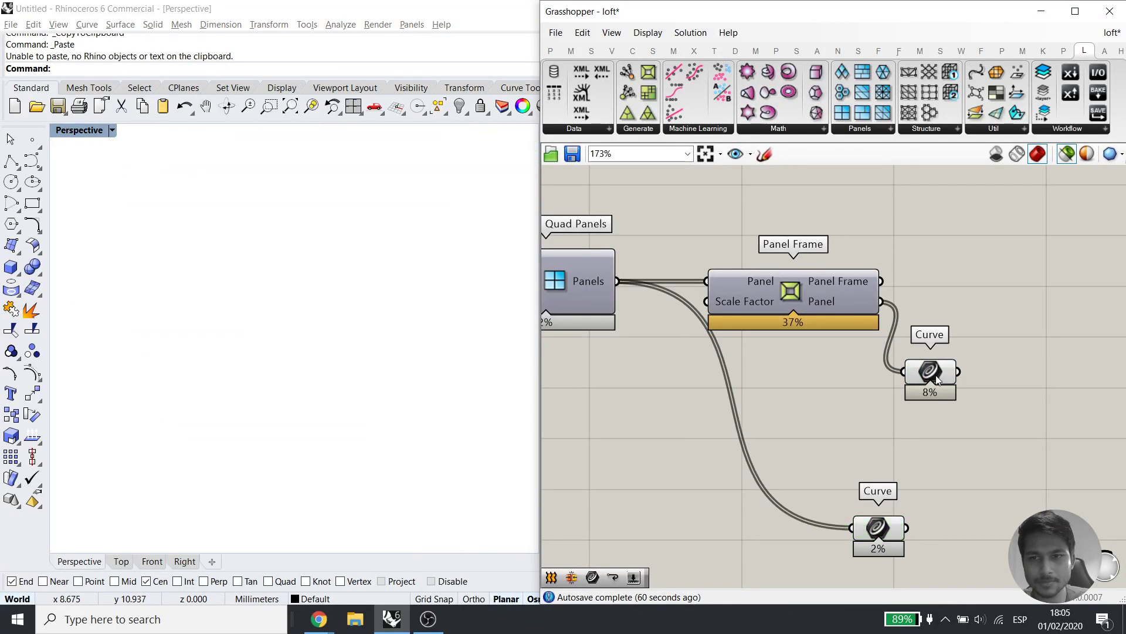
{"action": "left_click", "coordinate": [934, 396]}
{"action": "left_click", "coordinate": [888, 531], "text": "shift"}
{"action": "right_click_drag", "start_coordinate": [944, 447], "coordinate": [846, 438]}
{"action": "left_click", "coordinate": [939, 441]}
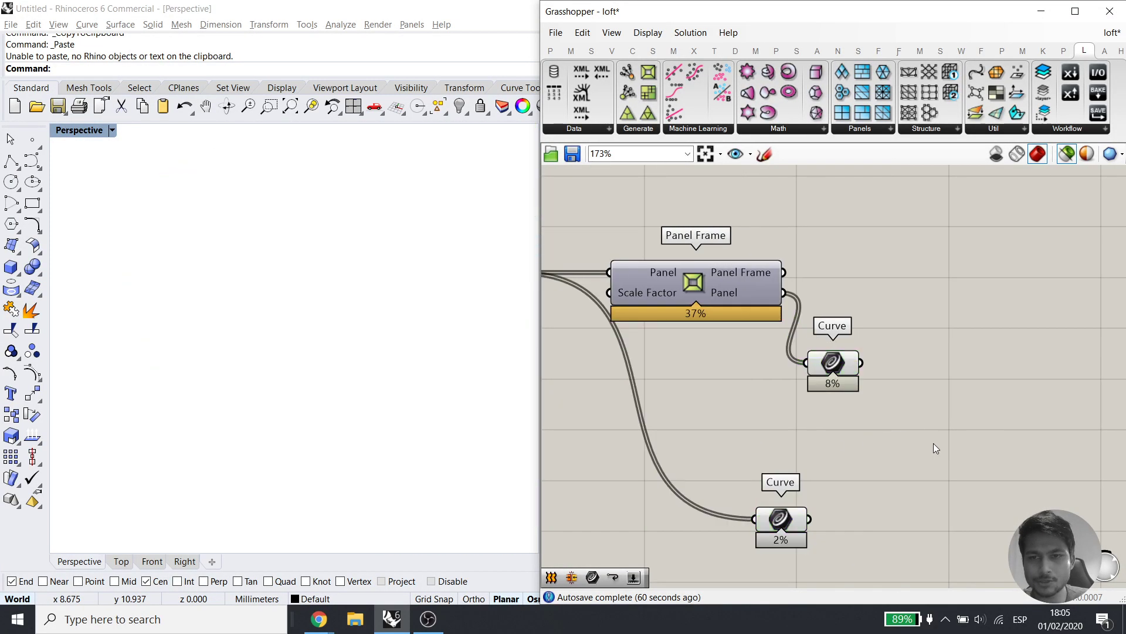
{"action": "left_click_drag", "start_coordinate": [781, 529], "coordinate": [846, 354]}
Graft the data of both Curve parameters
{"action": "left_click", "coordinate": [903, 351]}
{"action": "right_click", "coordinate": [855, 365]}
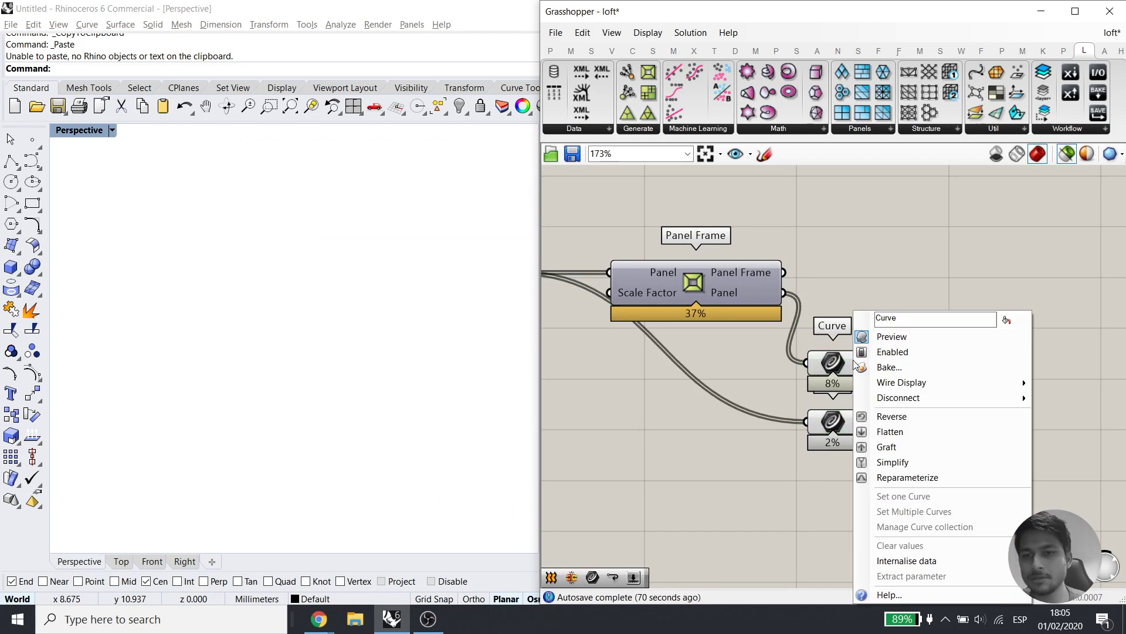
{"action": "left_click", "coordinate": [886, 446]}
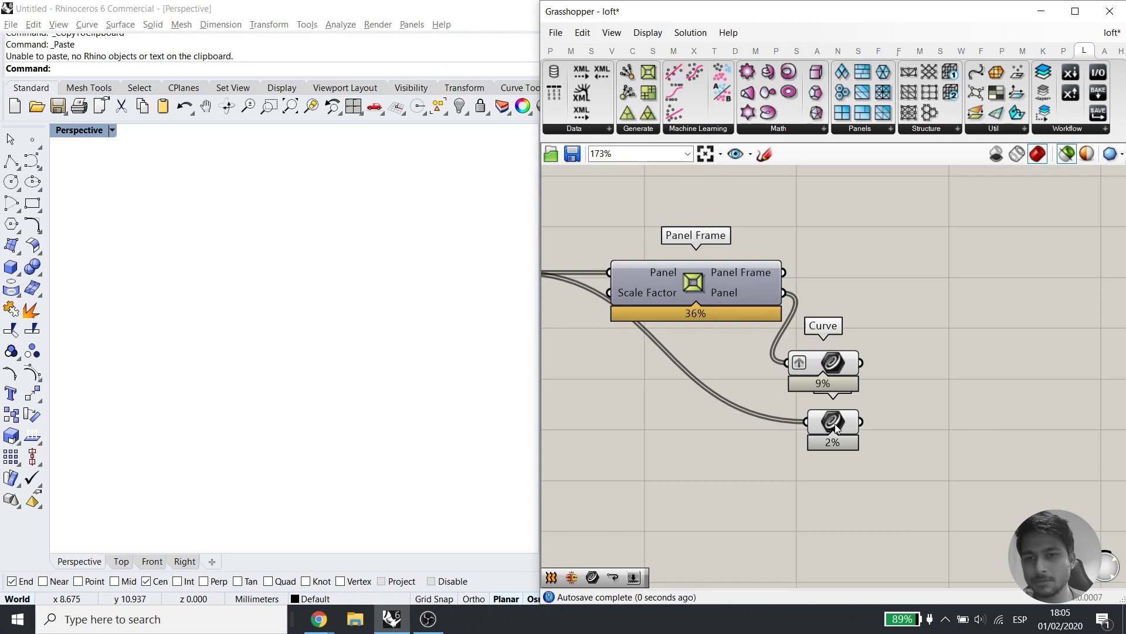
{"action": "right_click", "coordinate": [838, 363]}
{"action": "left_click", "coordinate": [870, 447]}
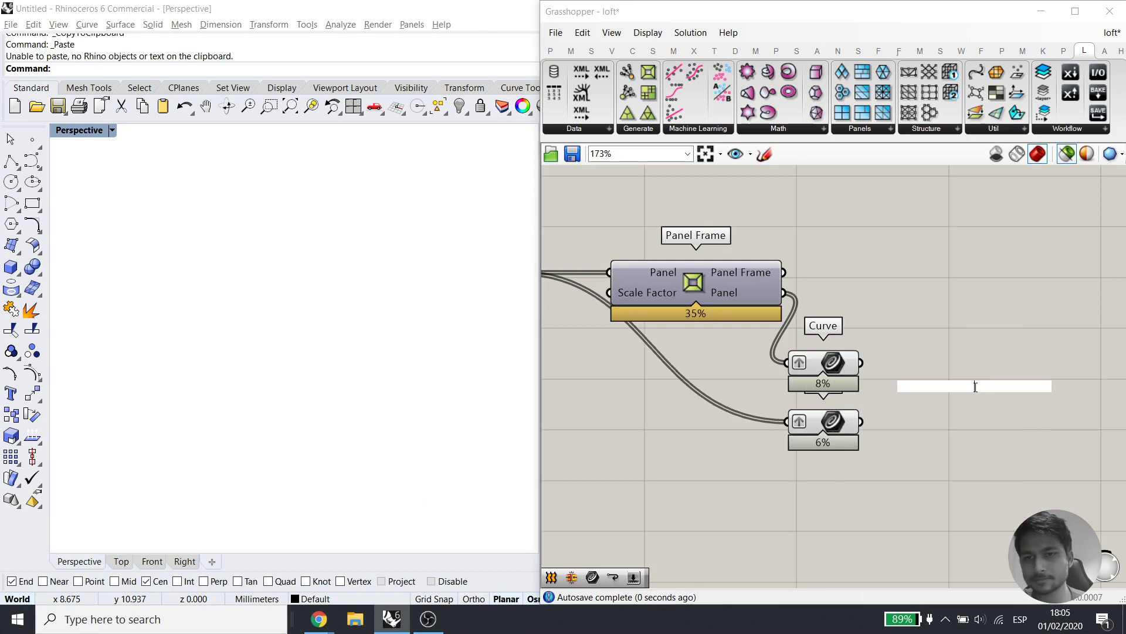
Add a Loft component fed by both Curves and preview the lofted panel walls
{"action": "double_click", "coordinate": [942, 381]}
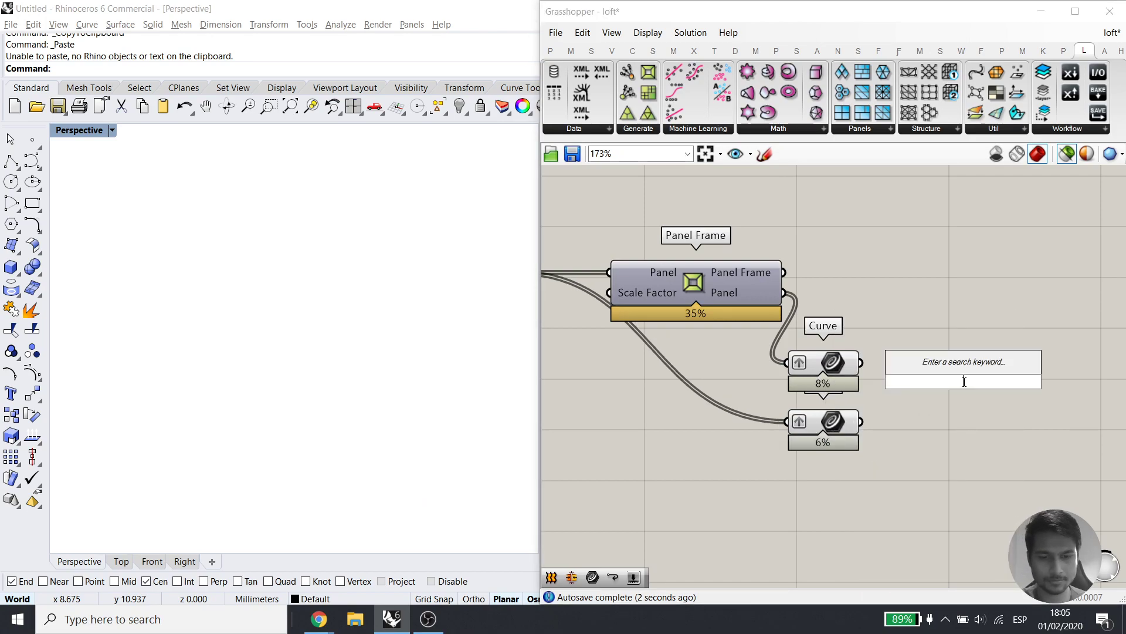
{"action": "type", "text": "loft"}
{"action": "left_click", "coordinate": [916, 365]}
{"action": "left_click_drag", "start_coordinate": [860, 362], "coordinate": [908, 372]}
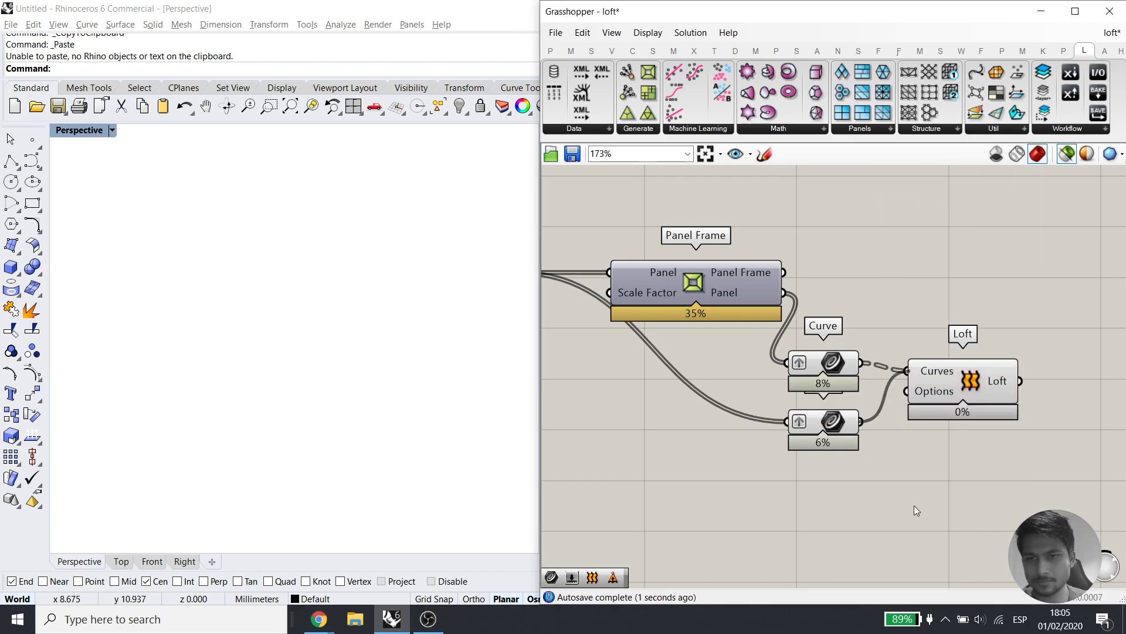
{"action": "left_click", "coordinate": [972, 390]}
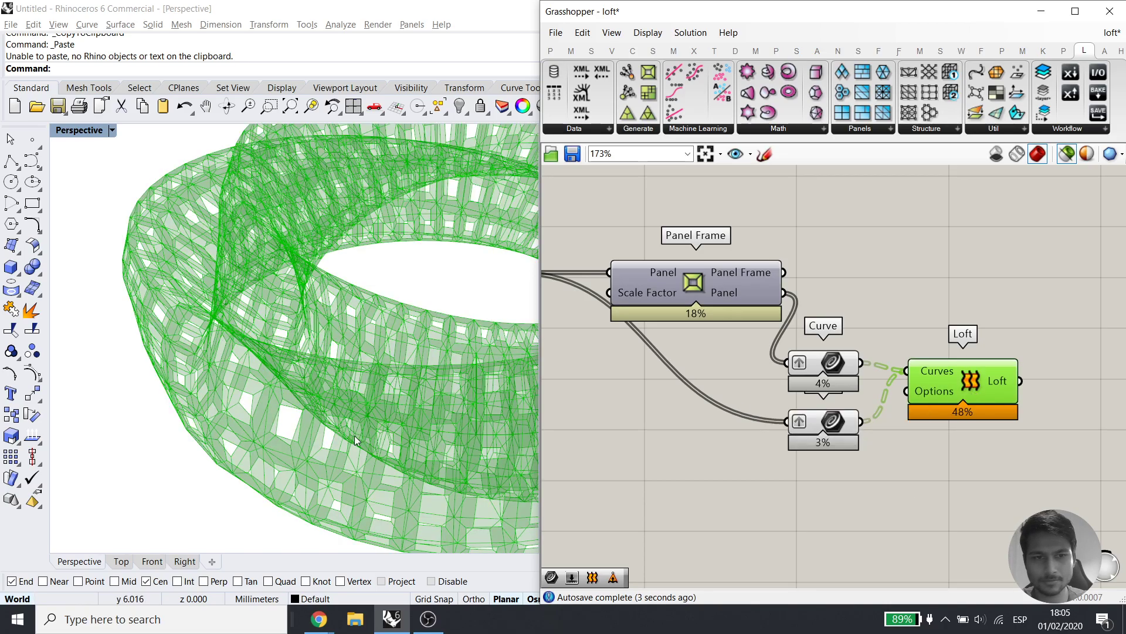
{"action": "scroll", "coordinate": [280, 469], "scroll_direction": "up", "scroll_amount": 3}
{"action": "right_click_drag", "start_coordinate": [280, 469], "coordinate": [203, 465]}
{"action": "right_click_drag", "start_coordinate": [1008, 378], "coordinate": [884, 362]}
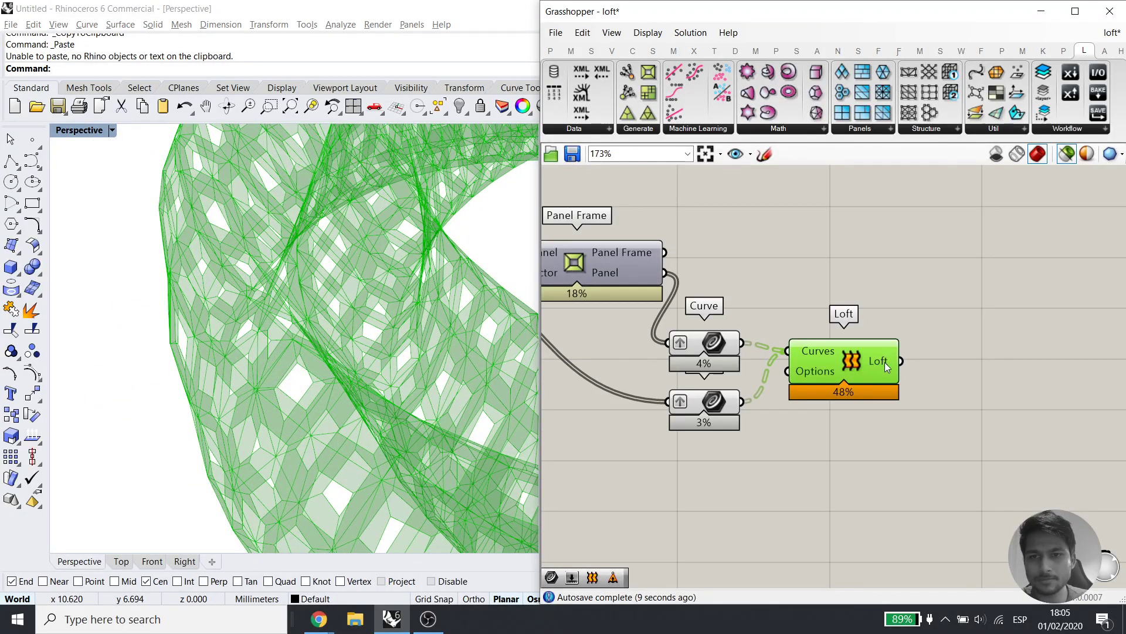
{"action": "right_click_drag", "start_coordinate": [930, 416], "coordinate": [874, 411]}
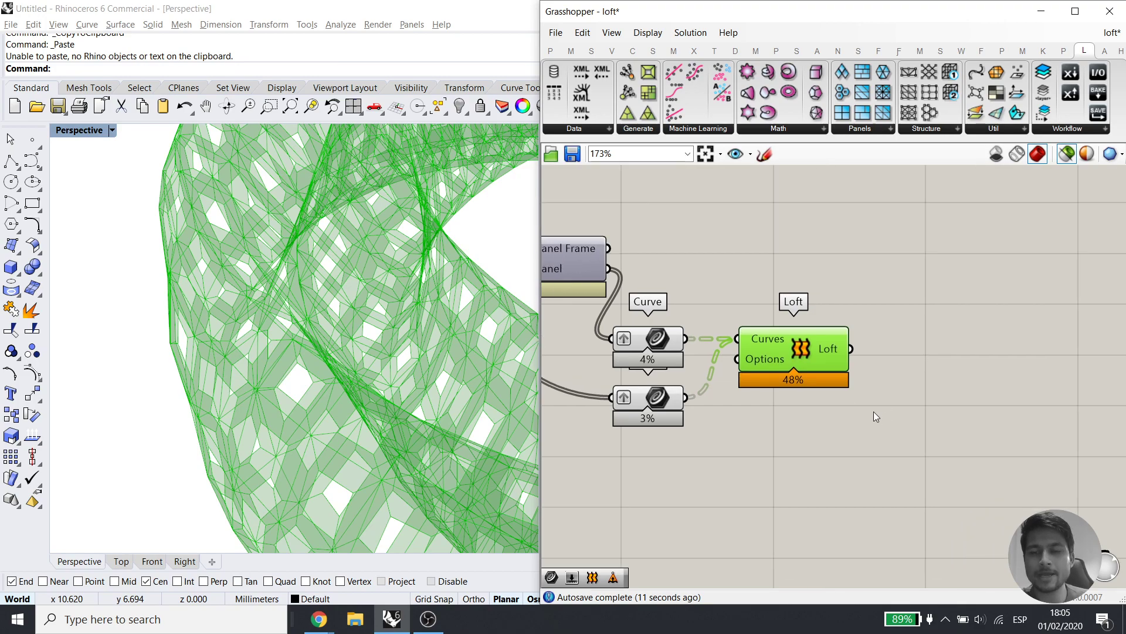
Add a Brep Join component right of Loft and wire Loft's output into it
{"action": "double_click", "coordinate": [904, 379]}
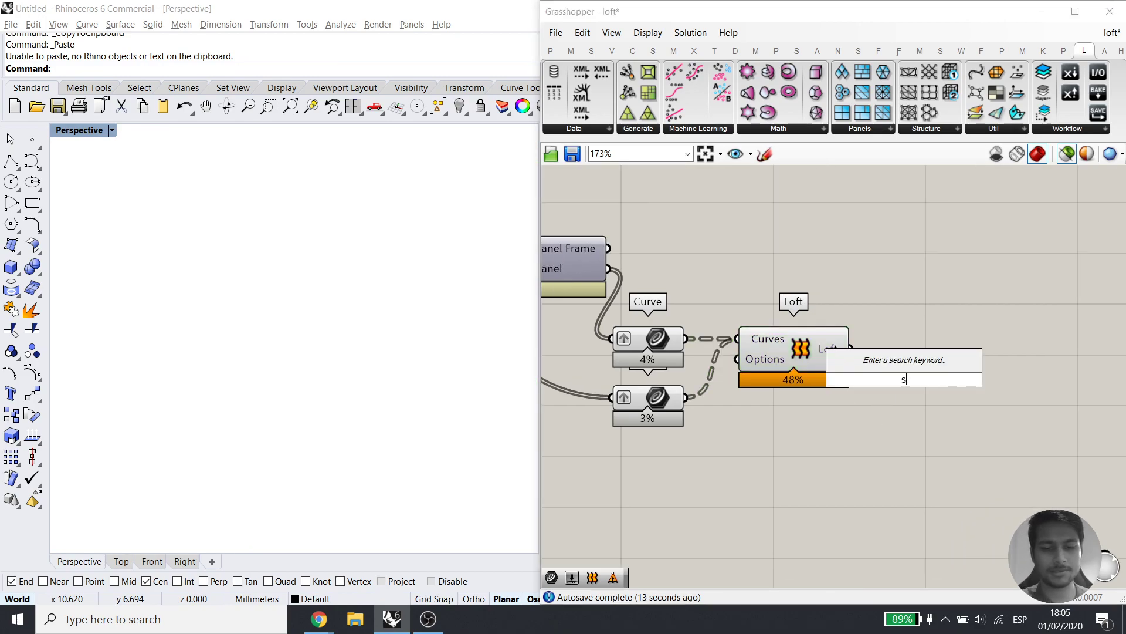
{"action": "type", "text": "simple"}
{"action": "left_click", "coordinate": [889, 389]}
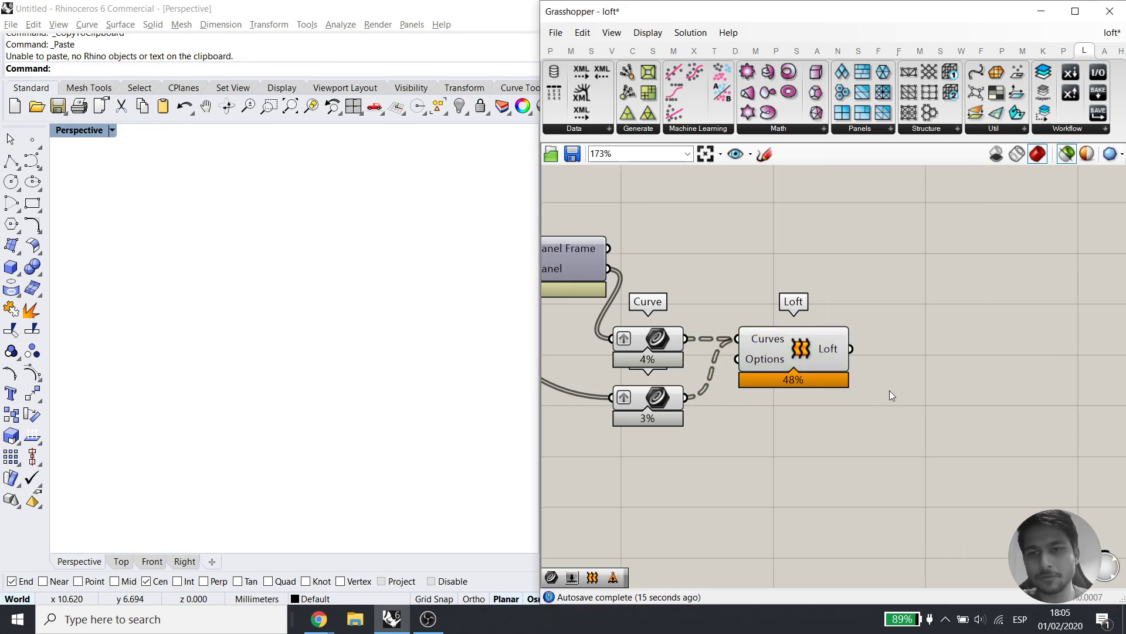
{"action": "double_click", "coordinate": [889, 390]}
{"action": "type", "text": "j"}
{"action": "key", "text": "BackSpace"}
{"action": "type", "text": "join"}
{"action": "left_click", "coordinate": [854, 354]}
{"action": "left_click_drag", "start_coordinate": [892, 359], "coordinate": [920, 374]}
{"action": "left_click_drag", "start_coordinate": [851, 349], "coordinate": [951, 350]}
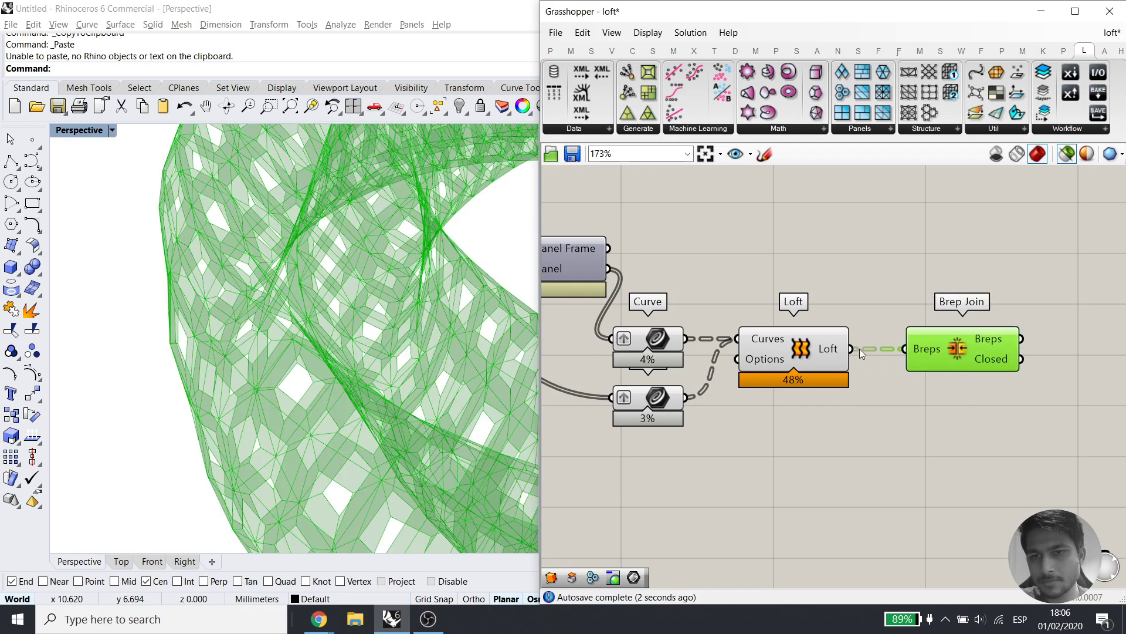
Flatten the Loft output and preview the joined breps, orbiting to inspect the panels
{"action": "right_click", "coordinate": [834, 359]}
{"action": "left_click", "coordinate": [867, 425]}
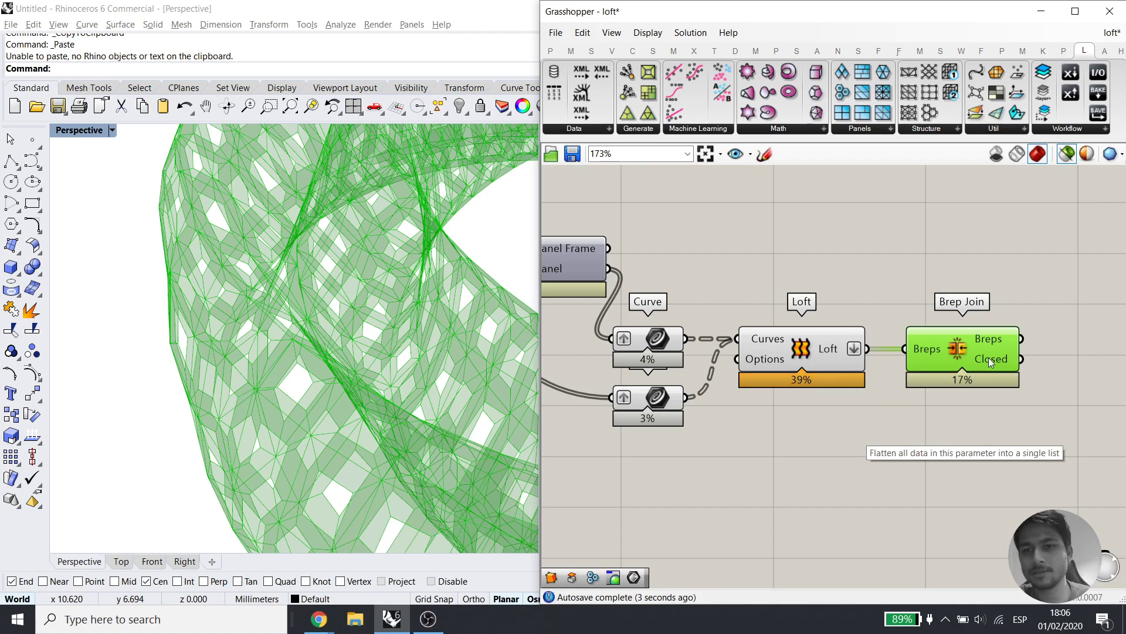
{"action": "left_click", "coordinate": [995, 343]}
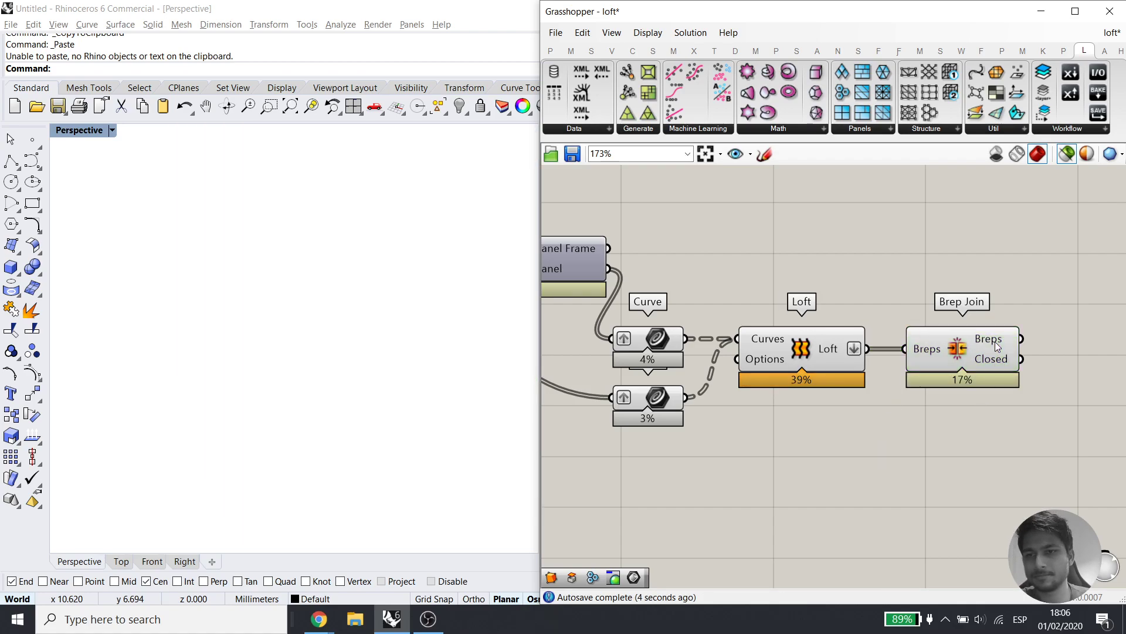
{"action": "right_click_drag", "start_coordinate": [974, 342], "coordinate": [915, 343]}
{"action": "left_click", "coordinate": [941, 345]}
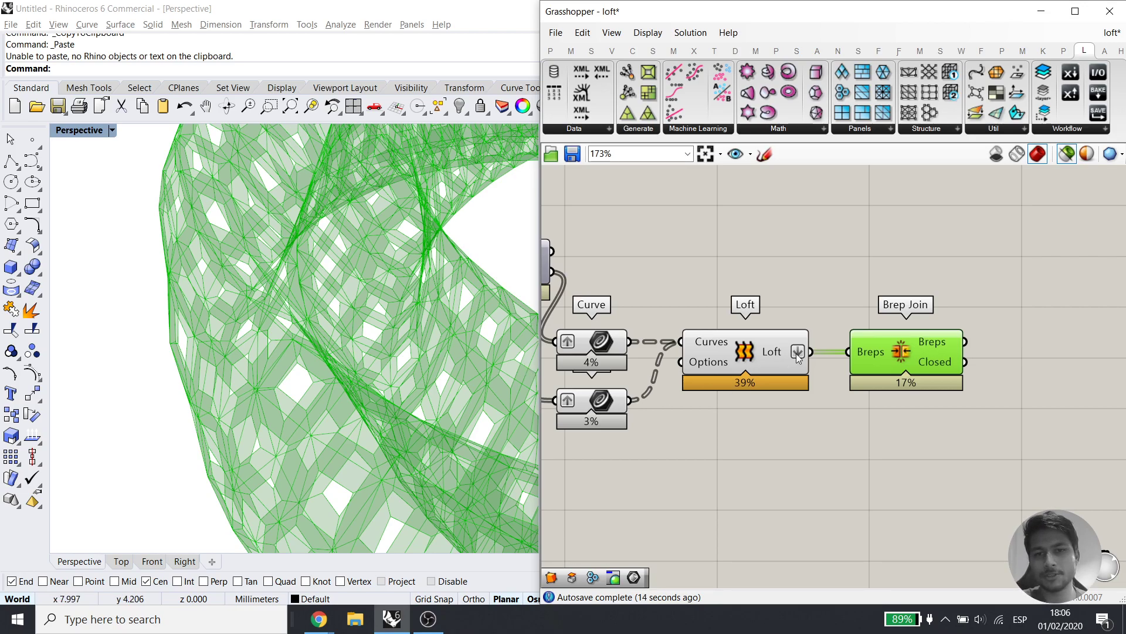
{"action": "right_click_drag", "start_coordinate": [876, 355], "coordinate": [830, 349]}
{"action": "right_click_drag", "start_coordinate": [912, 359], "coordinate": [830, 358]}
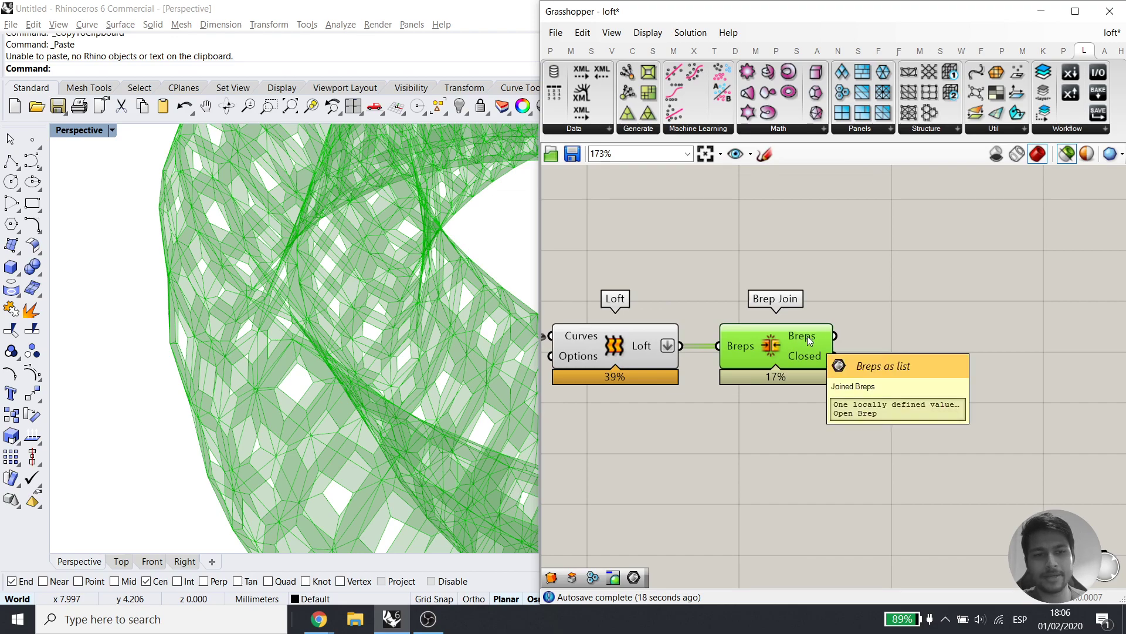
{"action": "scroll", "coordinate": [268, 407], "scroll_direction": "up", "scroll_amount": 2}
{"action": "scroll", "coordinate": [269, 406], "scroll_direction": "down", "scroll_amount": 3}
{"action": "right_click_drag", "start_coordinate": [268, 405], "coordinate": [262, 338]}
{"action": "scroll", "coordinate": [254, 353], "scroll_direction": "up", "scroll_amount": 3}
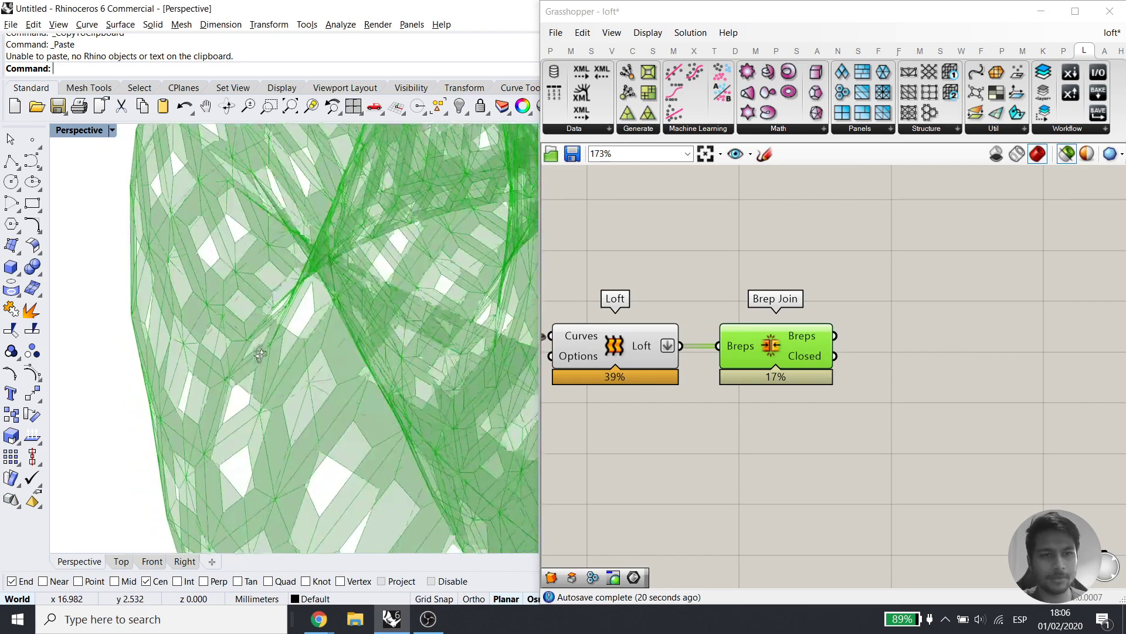
{"action": "right_click_drag", "start_coordinate": [305, 376], "coordinate": [234, 221]}
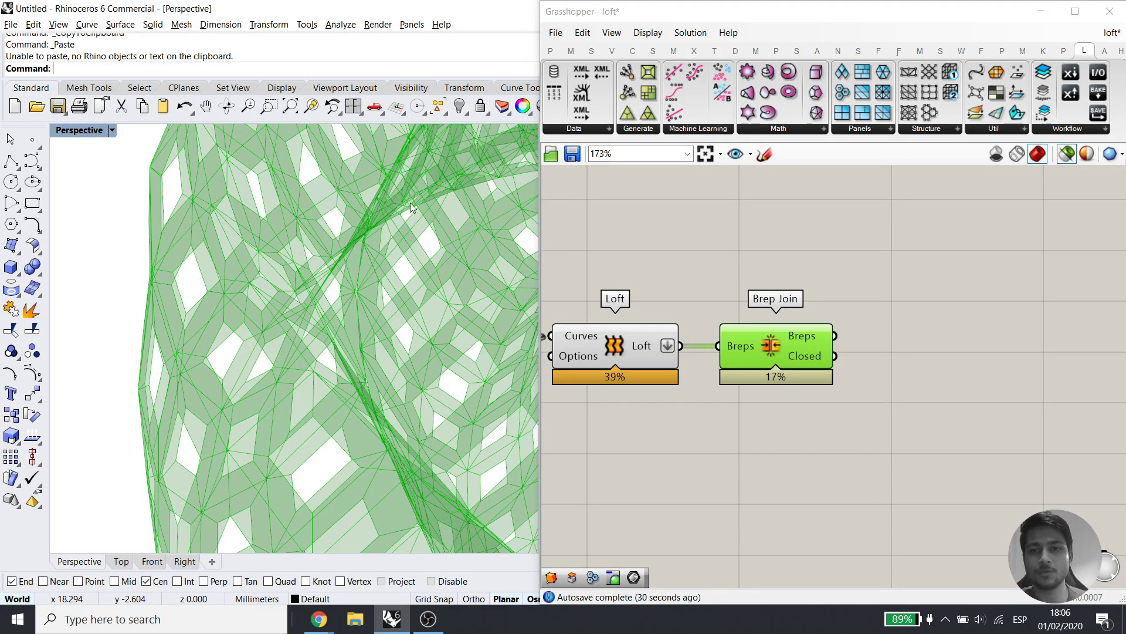
Add a Simple Mesh component fed by Brep Join's Breps
{"action": "double_click", "coordinate": [846, 330]}
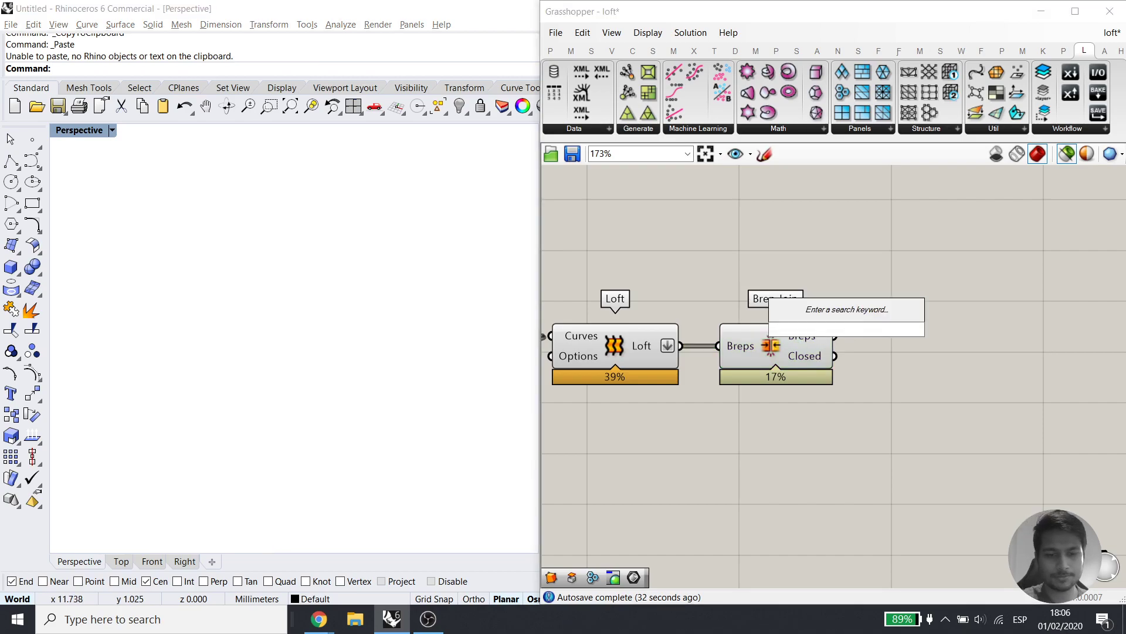
{"action": "type", "text": "simple"}
{"action": "left_click", "coordinate": [846, 295]}
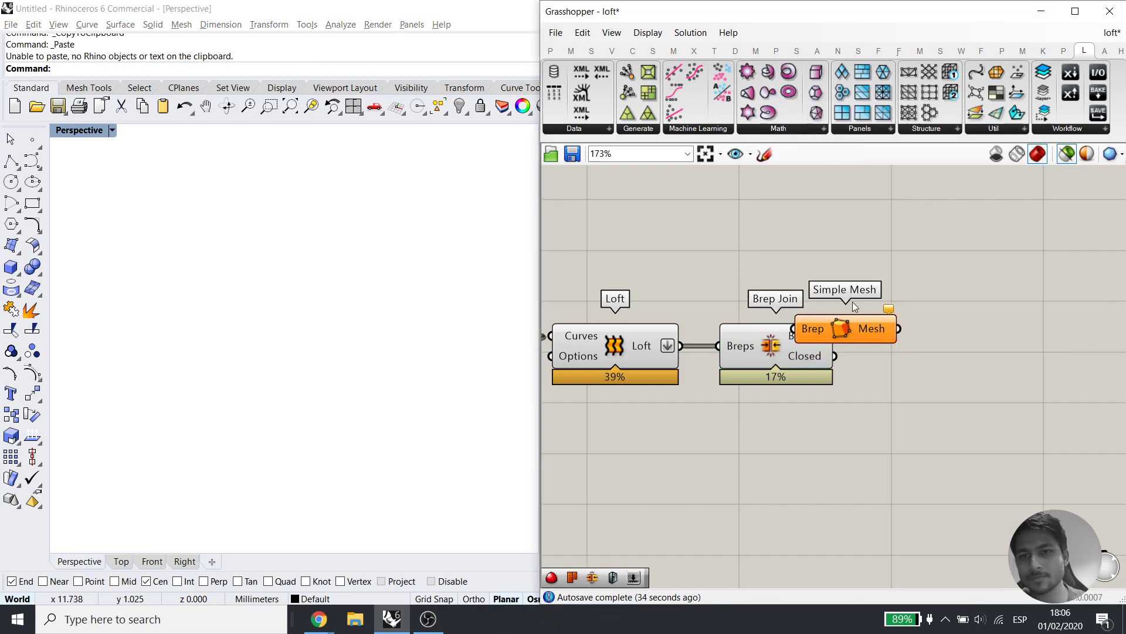
{"action": "left_click_drag", "start_coordinate": [910, 323], "coordinate": [984, 298]}
{"action": "left_click_drag", "start_coordinate": [891, 305], "coordinate": [834, 338]}
{"action": "left_click_drag", "start_coordinate": [838, 412], "coordinate": [731, 319]}
Turn off the Loft and Brep Join previews and preview only Simple Mesh
{"action": "left_click", "coordinate": [792, 458]}
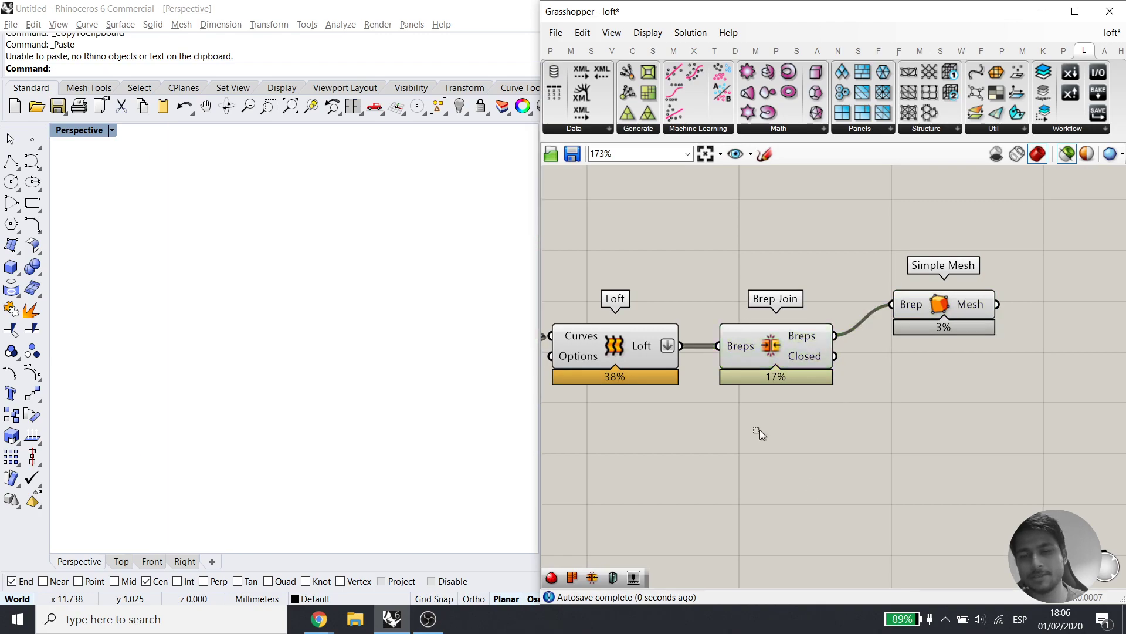
{"action": "left_click_drag", "start_coordinate": [812, 486], "coordinate": [745, 300]}
{"action": "middle_click", "coordinate": [725, 322]}
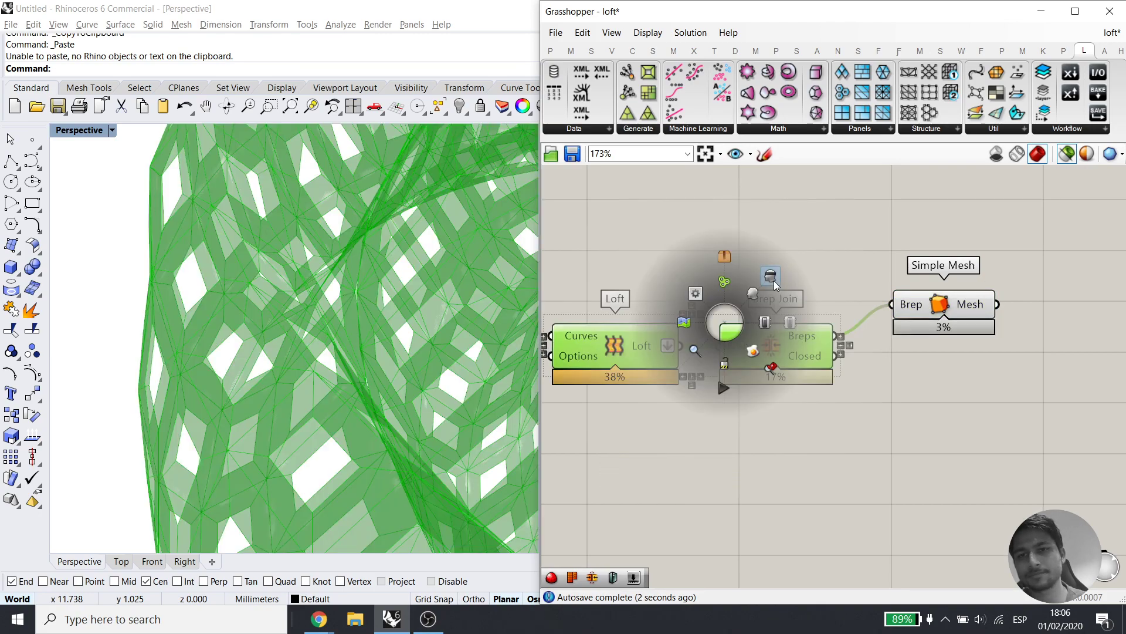
{"action": "left_click", "coordinate": [776, 280]}
{"action": "left_click", "coordinate": [938, 312]}
{"action": "right_click_drag", "start_coordinate": [1025, 336], "coordinate": [735, 368]}
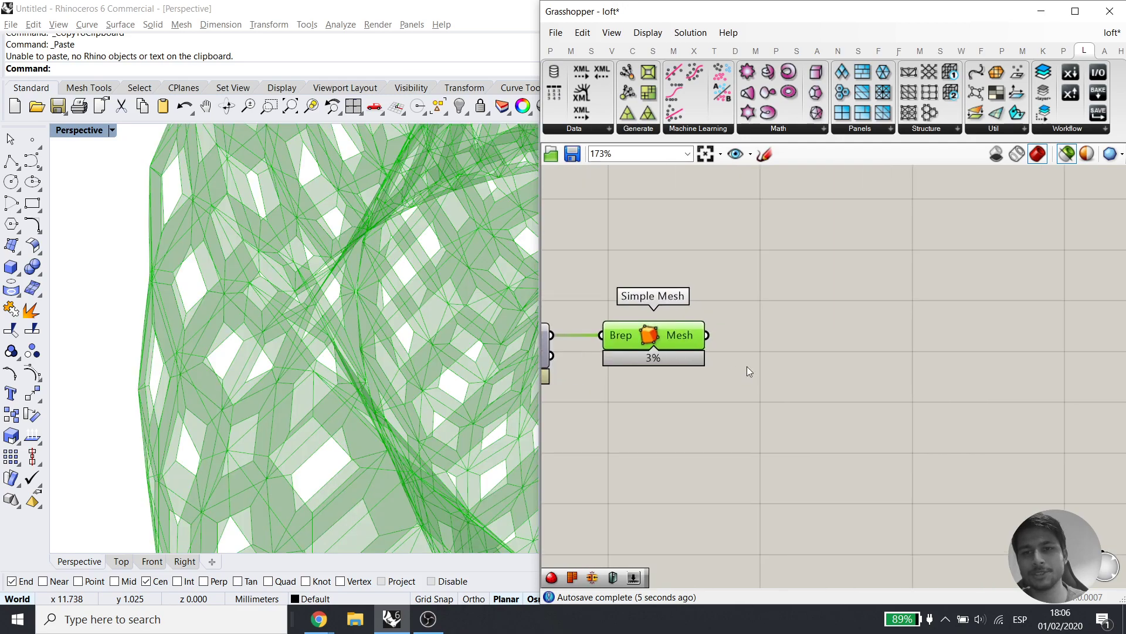
{"action": "double_click", "coordinate": [762, 322]}
Add Weaverbird's Mesh Thicken with a number slider on Distance, trying values down to 0.13
{"action": "type", "text": "thic"}
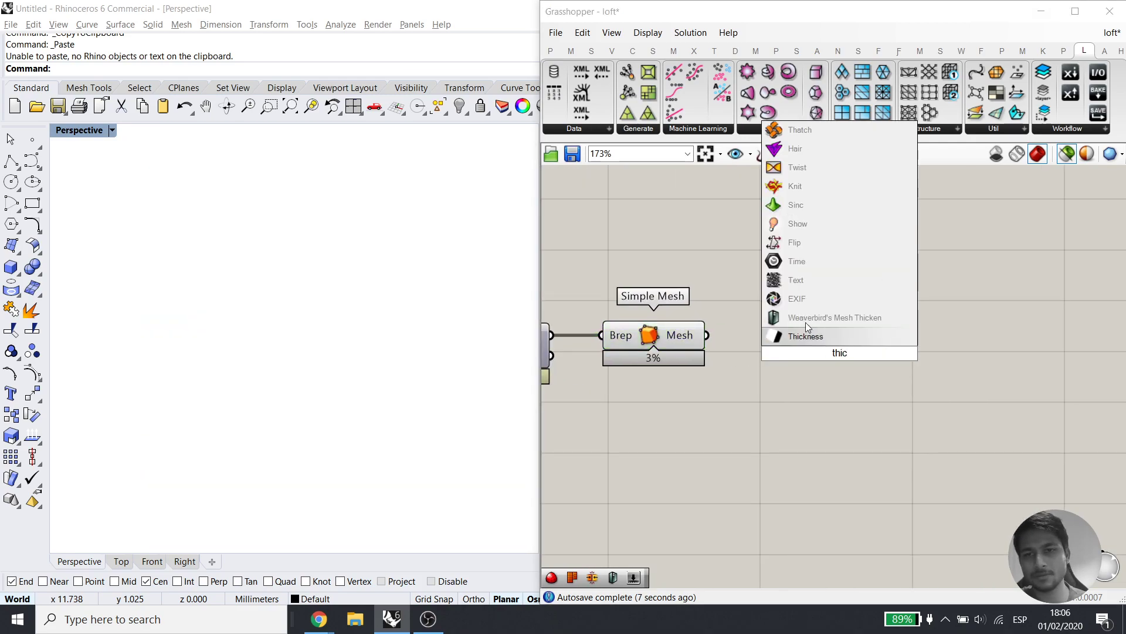
{"action": "left_click", "coordinate": [807, 320]}
{"action": "left_click_drag", "start_coordinate": [808, 348], "coordinate": [758, 426]}
{"action": "double_click", "coordinate": [714, 424]}
{"action": "type", "text": "0.25"}
{"action": "key", "text": "Return"}
{"action": "left_click", "coordinate": [857, 360]}
{"action": "scroll", "coordinate": [376, 341], "scroll_direction": "down", "scroll_amount": 4}
{"action": "right_click_drag", "start_coordinate": [375, 352], "coordinate": [387, 288]}
{"action": "left_click_drag", "start_coordinate": [679, 431], "coordinate": [714, 438]}
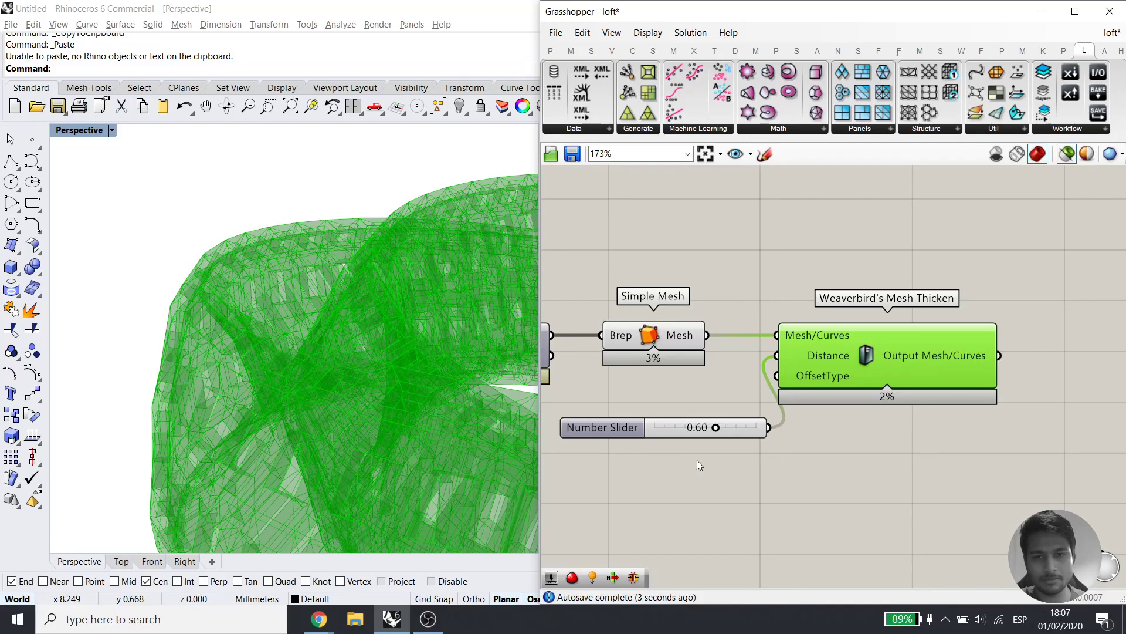
Route the slider through a Negative component into Distance and set the thickness to 0.92
{"action": "double_click", "coordinate": [697, 463]}
{"action": "type", "text": "neg"}
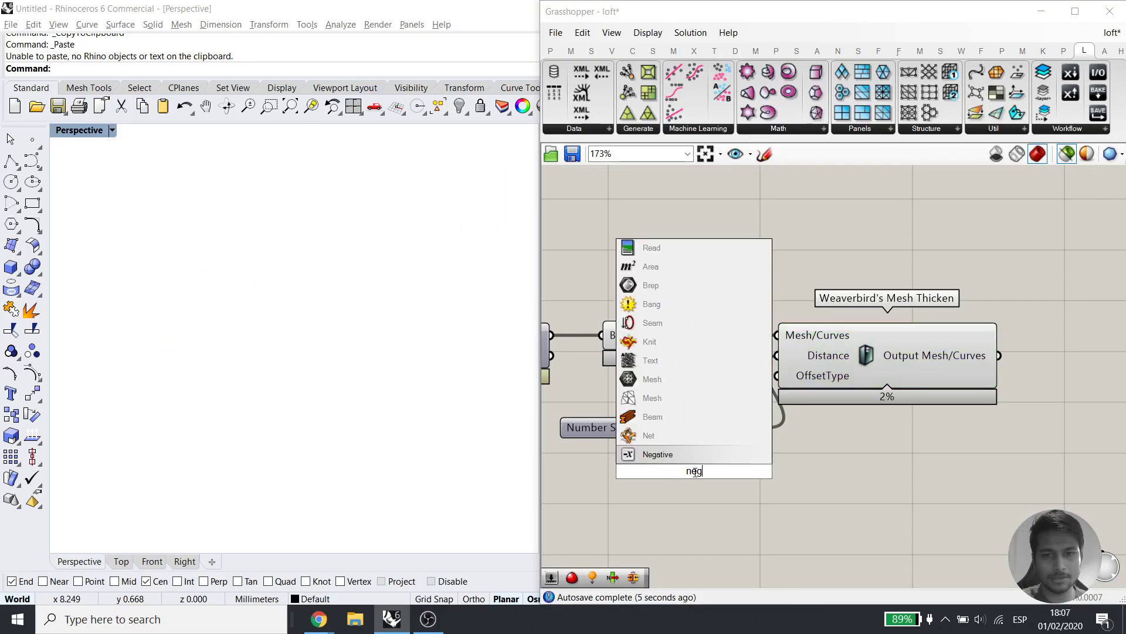
{"action": "left_click", "coordinate": [683, 460]}
{"action": "left_click_drag", "start_coordinate": [681, 469], "coordinate": [793, 492]}
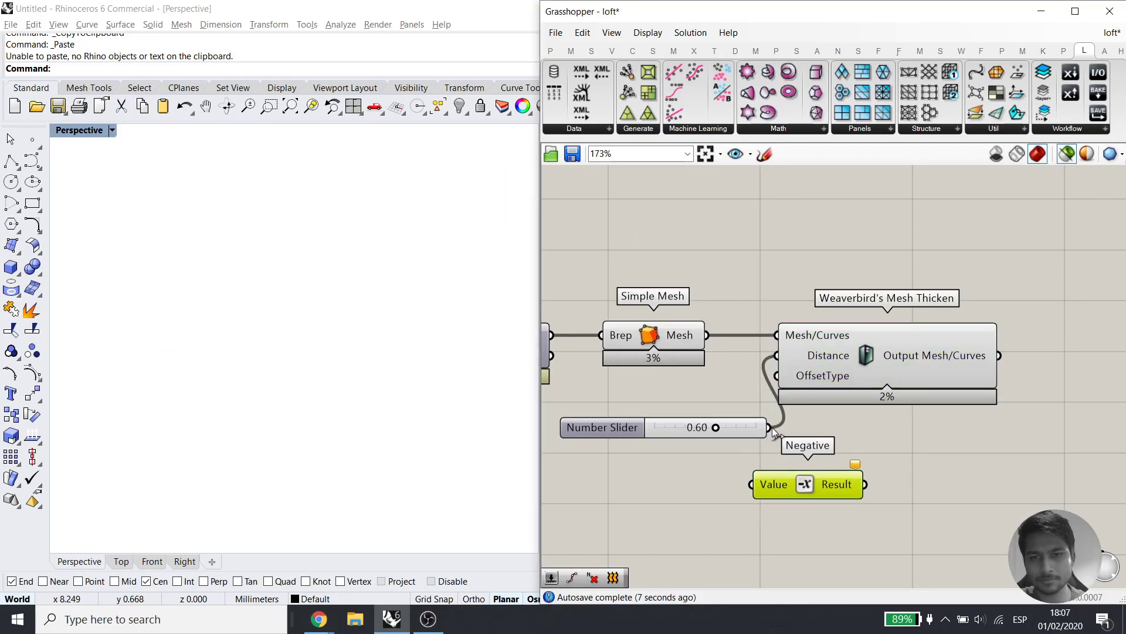
{"action": "left_click_drag", "start_coordinate": [683, 432], "coordinate": [619, 454]}
{"action": "left_click_drag", "start_coordinate": [778, 376], "coordinate": [777, 355]}
{"action": "left_click", "coordinate": [927, 363]}
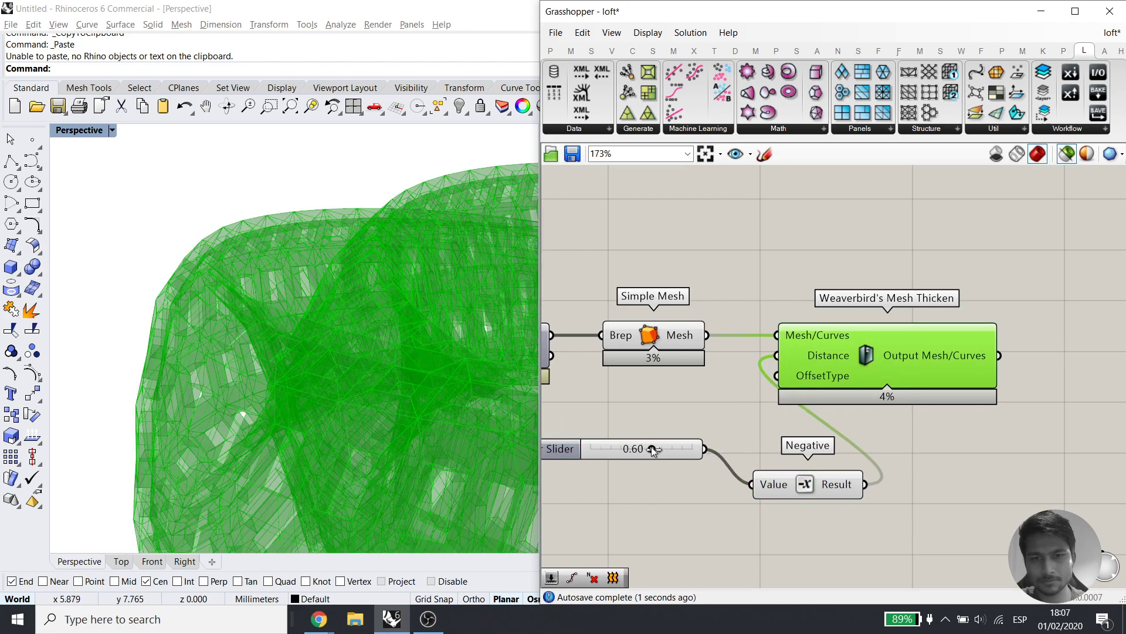
{"action": "mouse_move", "coordinate": [684, 451]}
{"action": "left_mouse_down"}
{"action": "mouse_move", "coordinate": [734, 446]}
{"action": "mouse_move", "coordinate": [612, 451]}
{"action": "mouse_move", "coordinate": [697, 450]}
{"action": "left_mouse_up"}
{"action": "right_click_drag", "start_coordinate": [356, 418], "coordinate": [411, 430]}
{"action": "right_click_drag", "start_coordinate": [967, 413], "coordinate": [813, 401]}
{"action": "double_click", "coordinate": [956, 364]}
Add Weaverbird's Catmull-Clark Subdivision on Mesh Thicken's output and preview the smoothed mesh
{"action": "type", "text": "ca"}
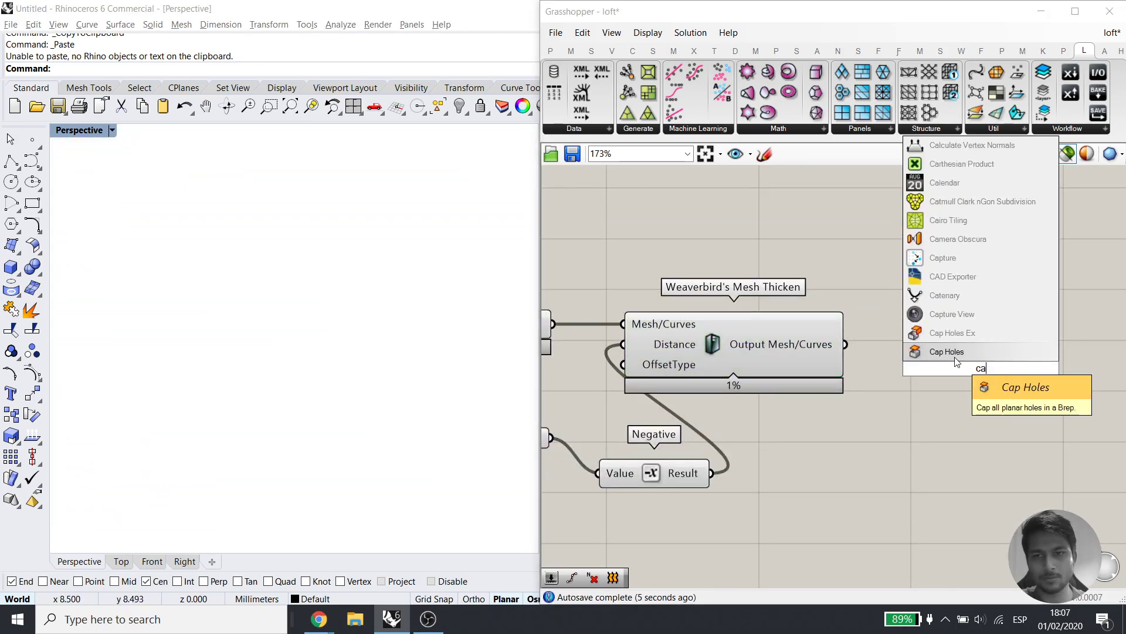
{"action": "type", "text": "tm"}
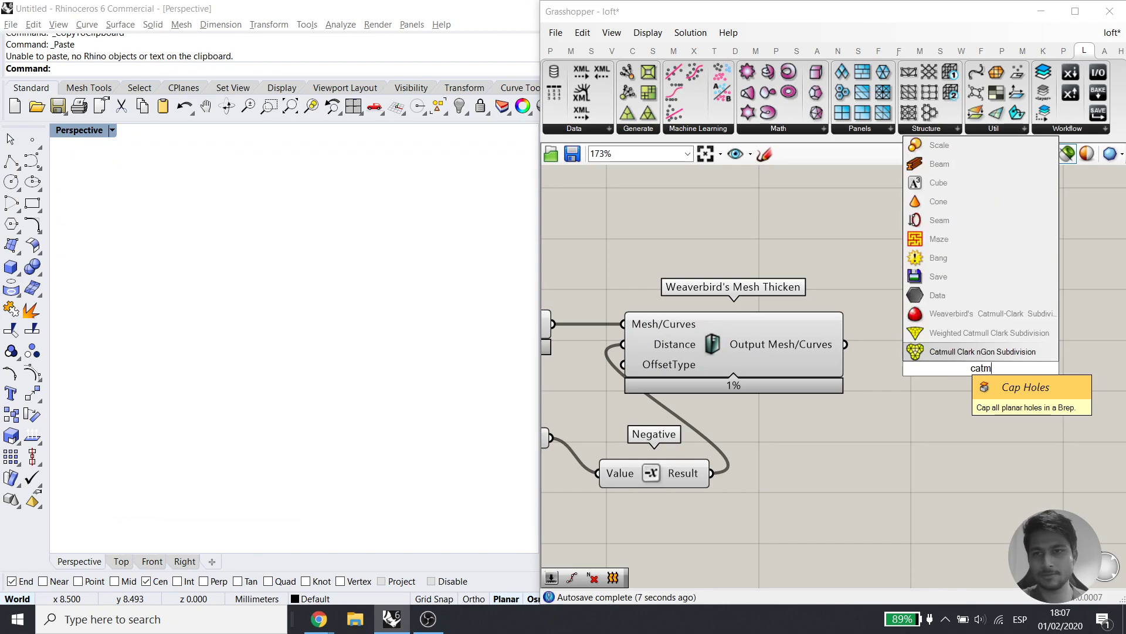
{"action": "left_click", "coordinate": [938, 317]}
{"action": "left_click_drag", "start_coordinate": [853, 347], "coordinate": [882, 337]}
{"action": "scroll", "coordinate": [802, 399], "scroll_direction": "down", "scroll_amount": 2}
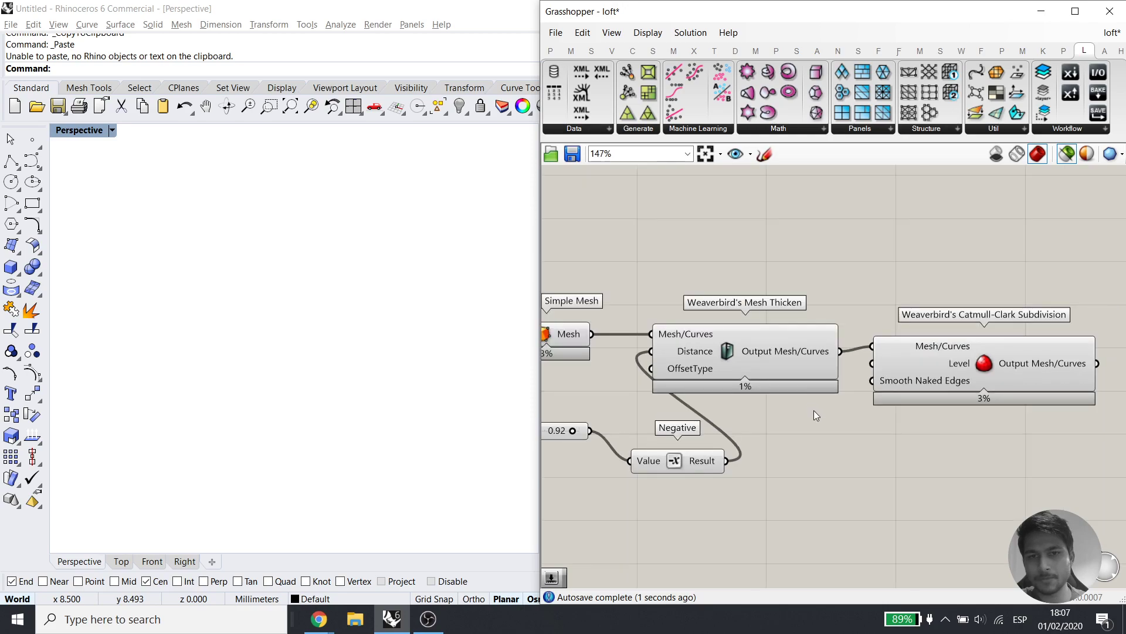
{"action": "right_click_drag", "start_coordinate": [821, 390], "coordinate": [877, 392]}
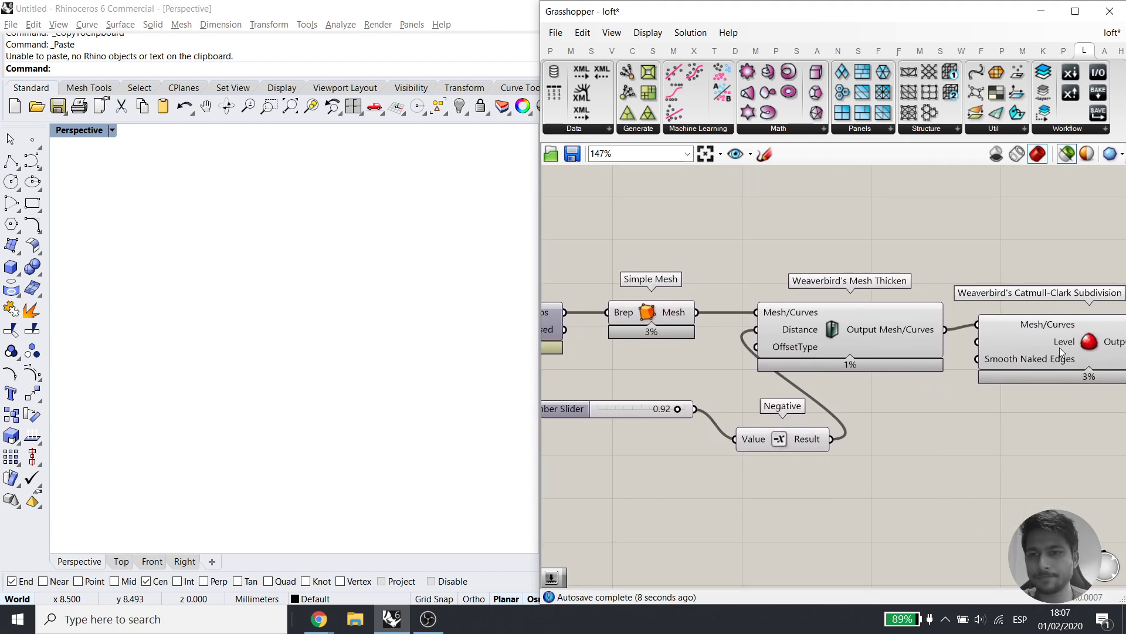
{"action": "right_click_drag", "start_coordinate": [1060, 347], "coordinate": [969, 355]}
{"action": "left_click", "coordinate": [970, 356]}
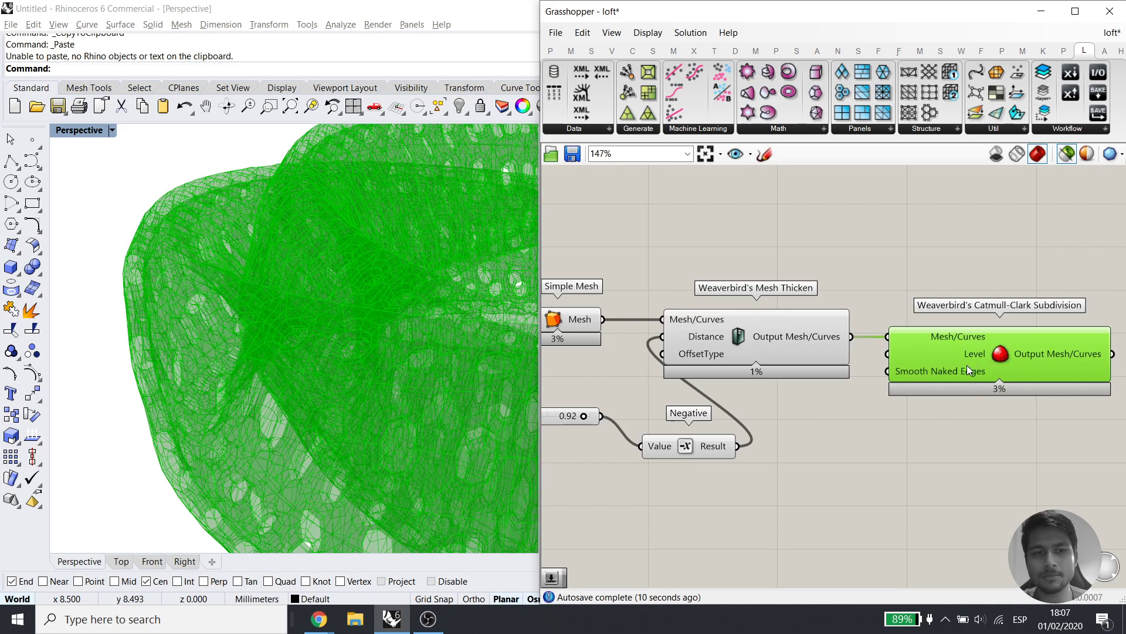
{"action": "right_click_drag", "start_coordinate": [555, 361], "coordinate": [747, 343]}
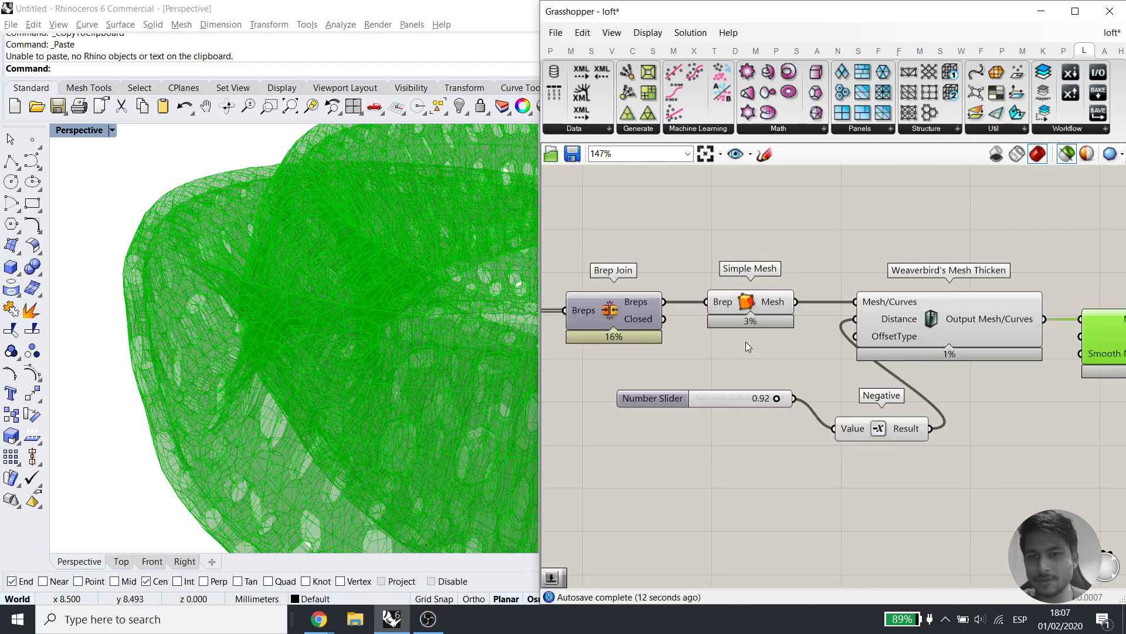
{"action": "scroll", "coordinate": [748, 344], "scroll_direction": "up", "scroll_amount": 4}
{"action": "left_click_drag", "start_coordinate": [635, 291], "coordinate": [898, 370]}
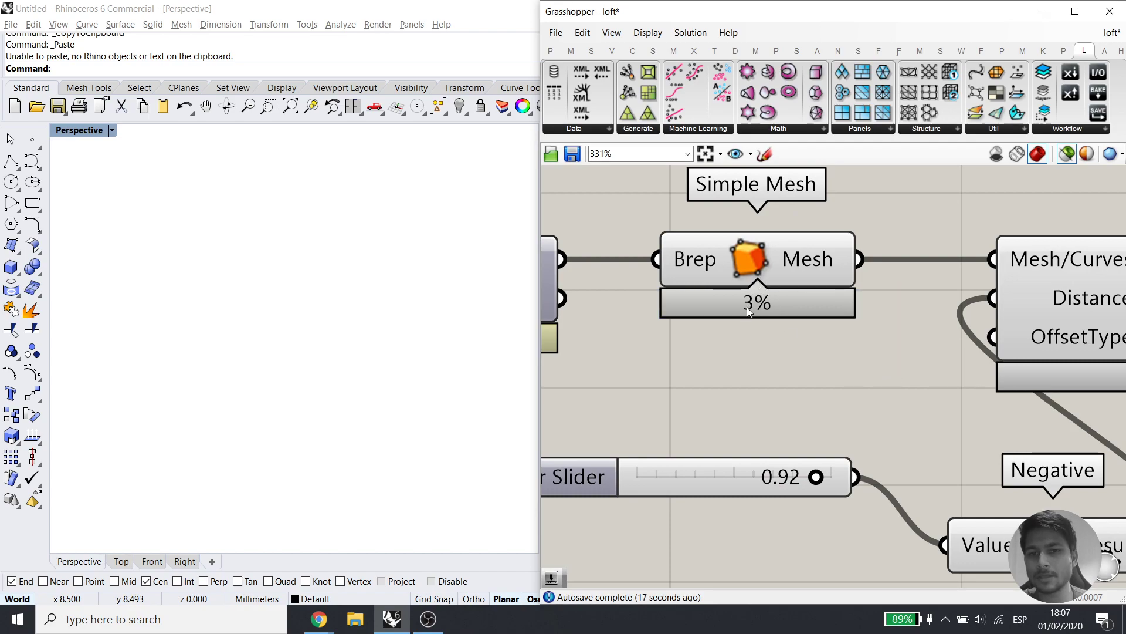
{"action": "scroll", "coordinate": [752, 303], "scroll_direction": "down", "scroll_amount": 2}
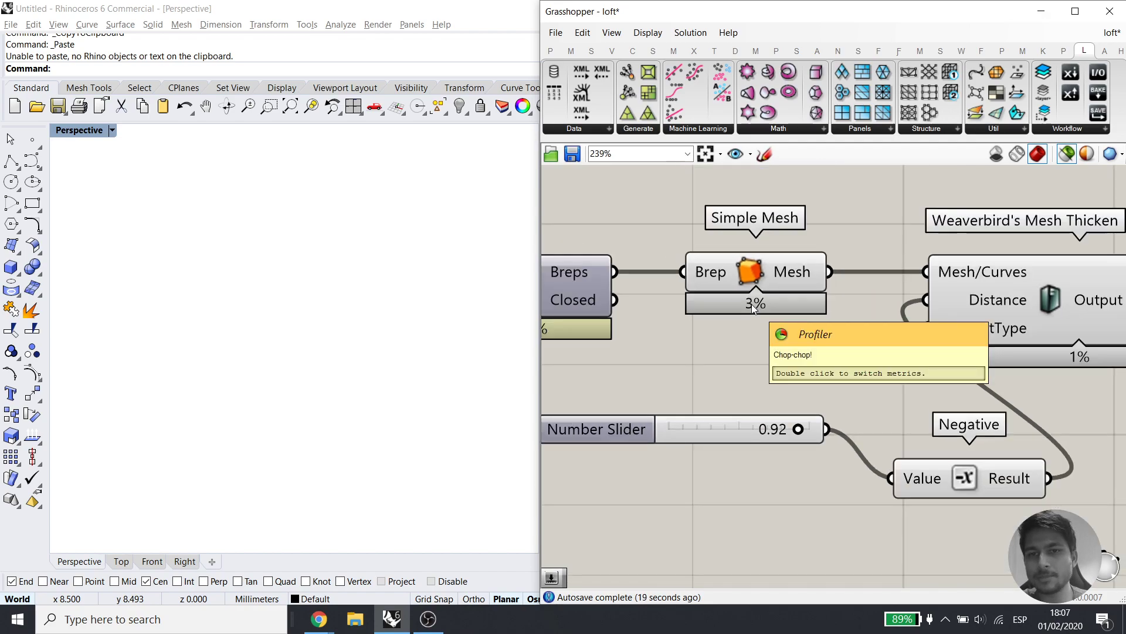
{"action": "right_click_drag", "start_coordinate": [629, 348], "coordinate": [761, 369]}
Toggle the canvas profiler percentage bars off and back on
{"action": "left_click", "coordinate": [648, 33]}
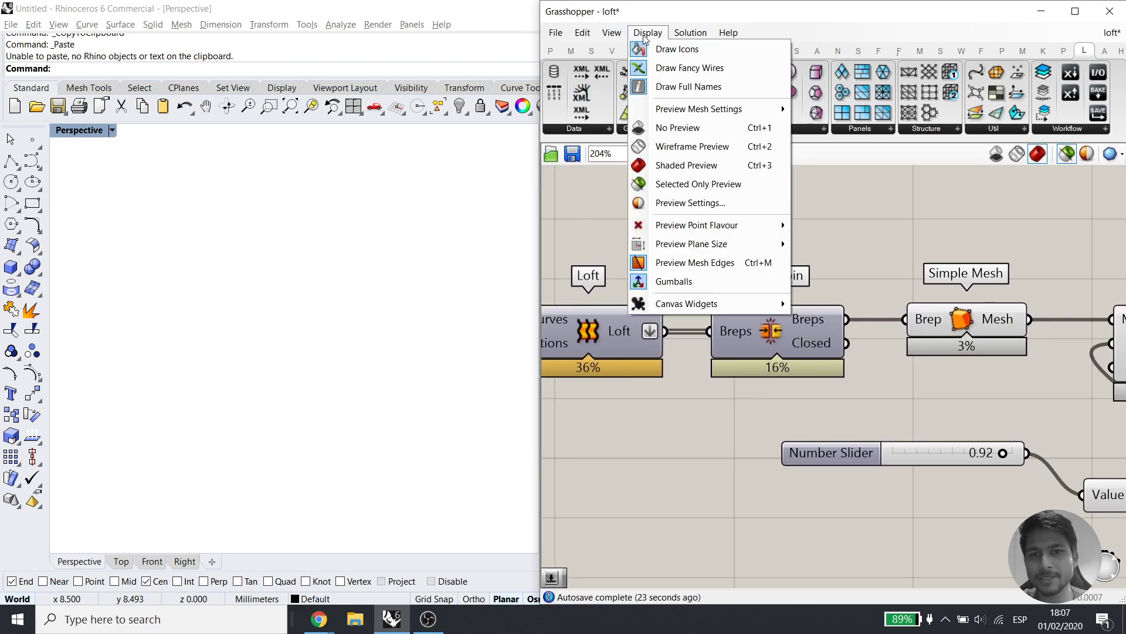
{"action": "mouse_move", "coordinate": [665, 310]}
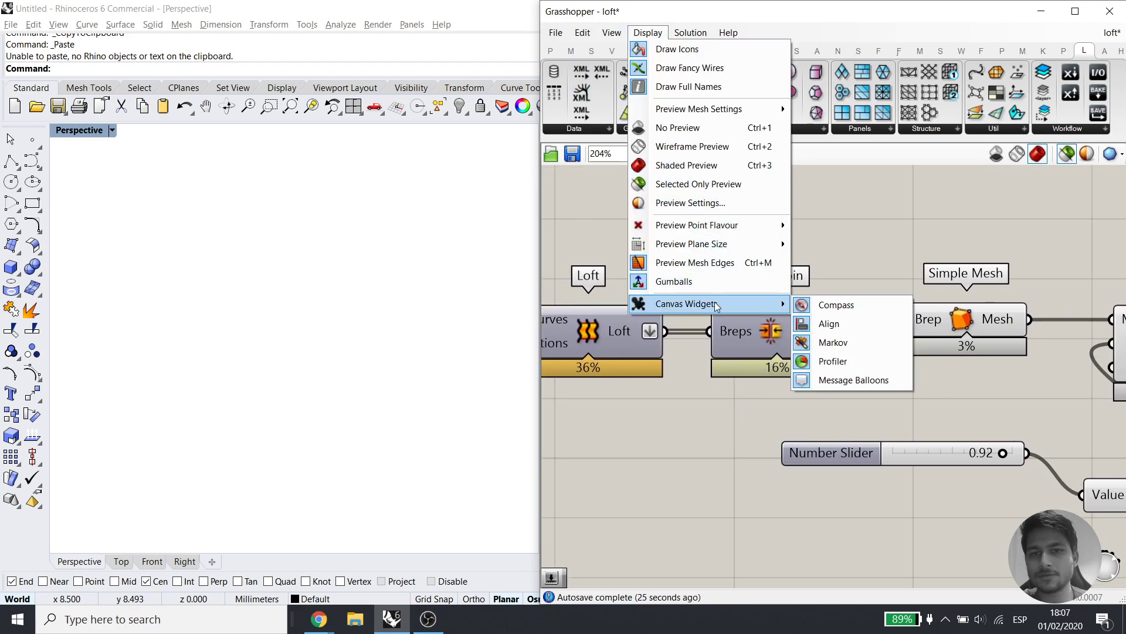
{"action": "left_click", "coordinate": [851, 363]}
{"action": "left_click", "coordinate": [646, 35]}
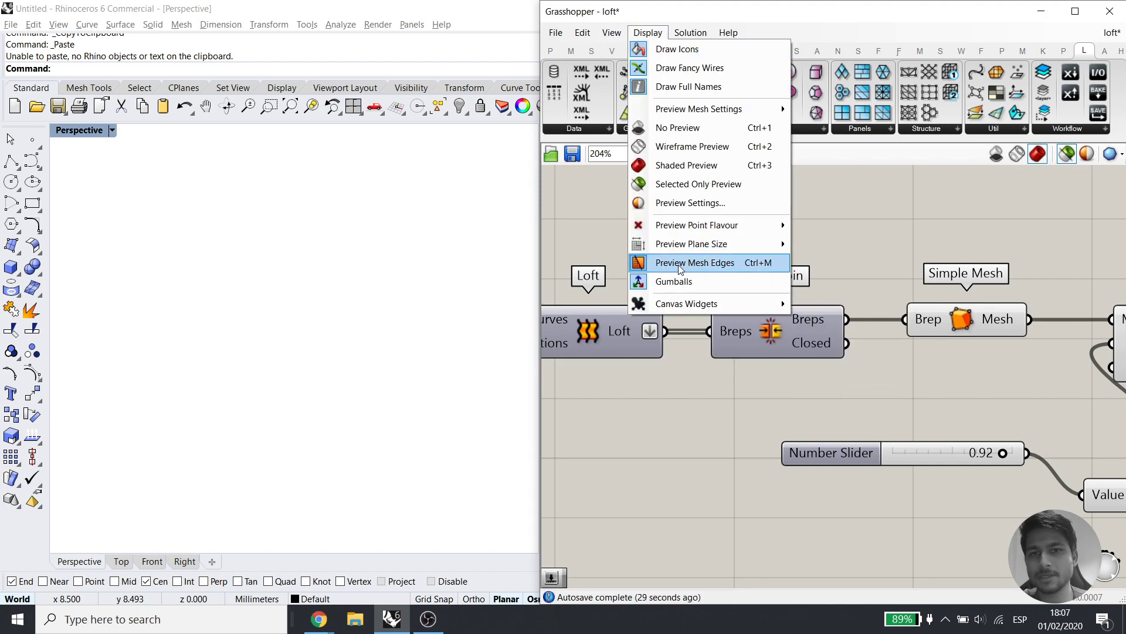
{"action": "mouse_move", "coordinate": [781, 302]}
{"action": "left_click", "coordinate": [834, 362]}
Disable the two older definition clusters at the top of the canvas
{"action": "scroll", "coordinate": [830, 359], "scroll_direction": "down", "scroll_amount": 5}
{"action": "scroll", "coordinate": [830, 360], "scroll_direction": "down", "scroll_amount": 8}
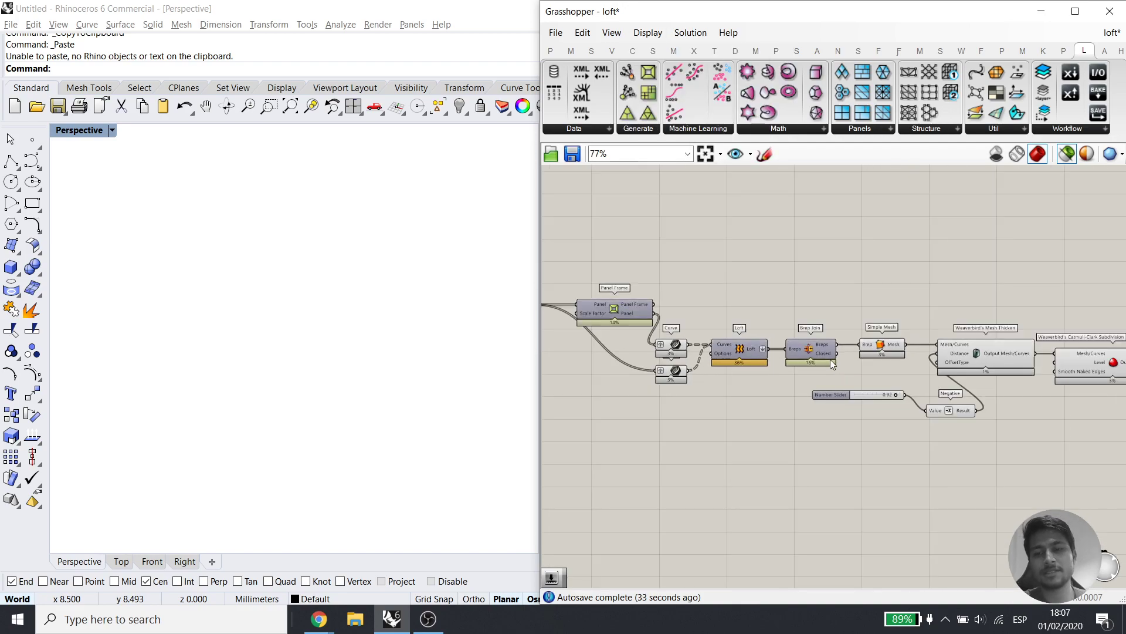
{"action": "left_click_drag", "start_coordinate": [758, 252], "coordinate": [661, 219]}
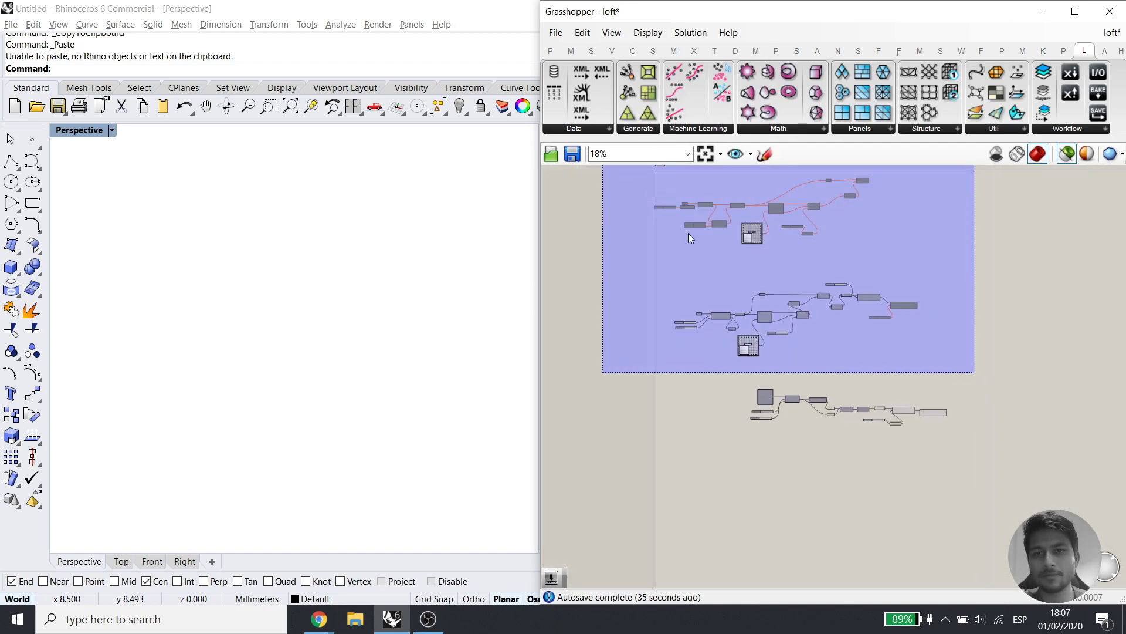
{"action": "middle_click", "coordinate": [830, 260]}
{"action": "left_click", "coordinate": [916, 257]}
{"action": "left_click", "coordinate": [946, 262]}
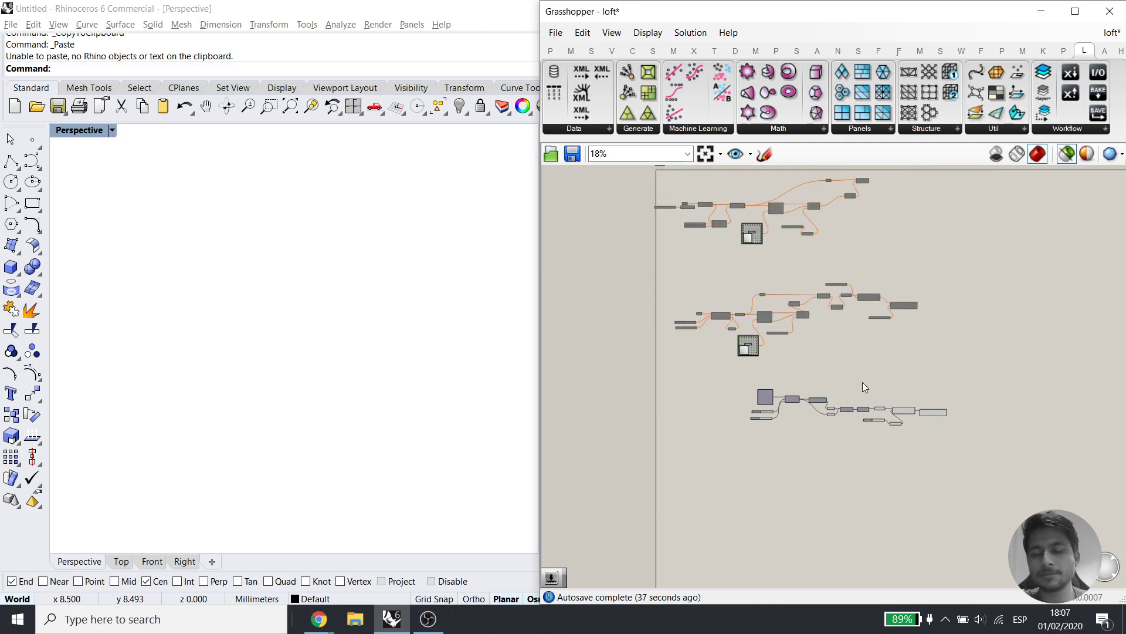
Preview the Loft output and undo an accidental move of Brep Join
{"action": "scroll", "coordinate": [873, 434], "scroll_direction": "up", "scroll_amount": 5}
{"action": "scroll", "coordinate": [847, 401], "scroll_direction": "up", "scroll_amount": 4}
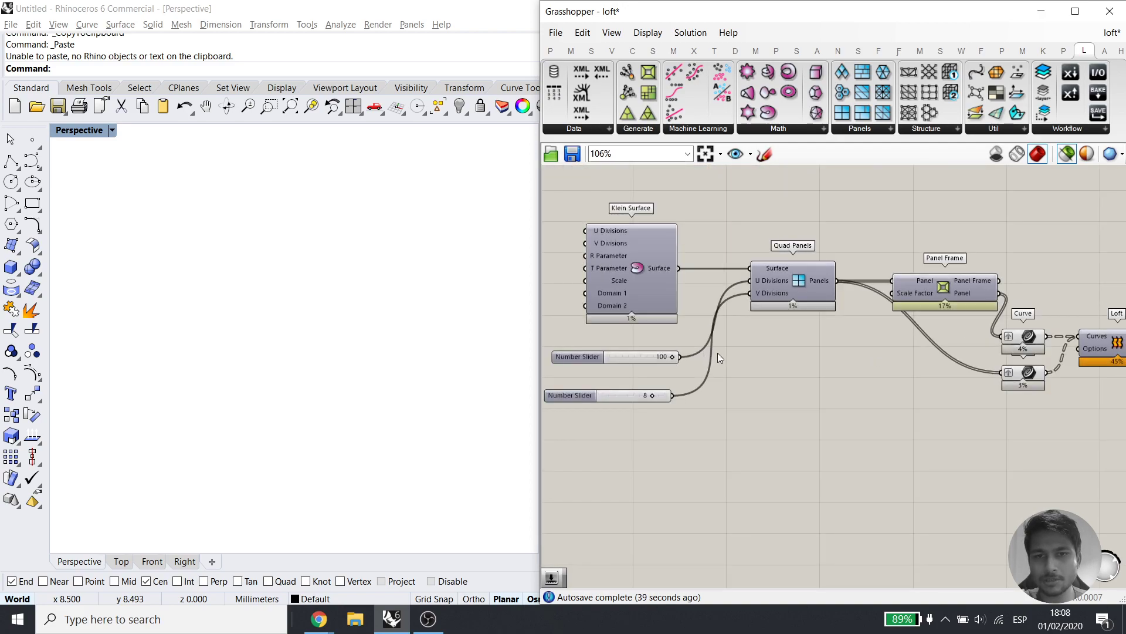
{"action": "right_click_drag", "start_coordinate": [835, 369], "coordinate": [624, 364]}
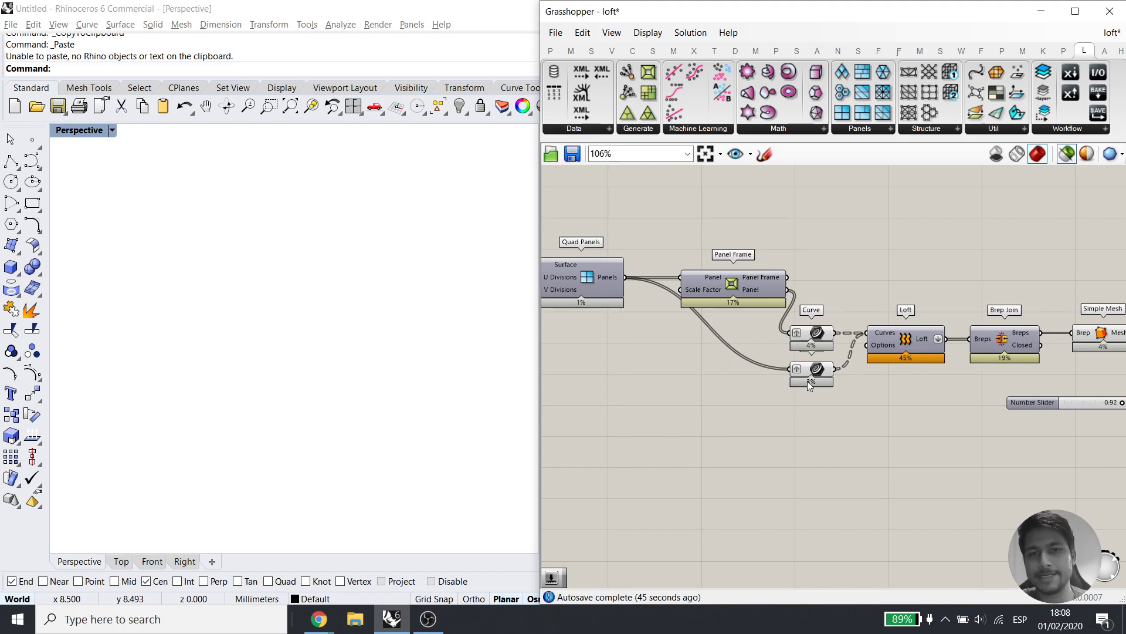
{"action": "right_click_drag", "start_coordinate": [788, 337], "coordinate": [705, 330]}
{"action": "scroll", "coordinate": [819, 326], "scroll_direction": "up", "scroll_amount": 4}
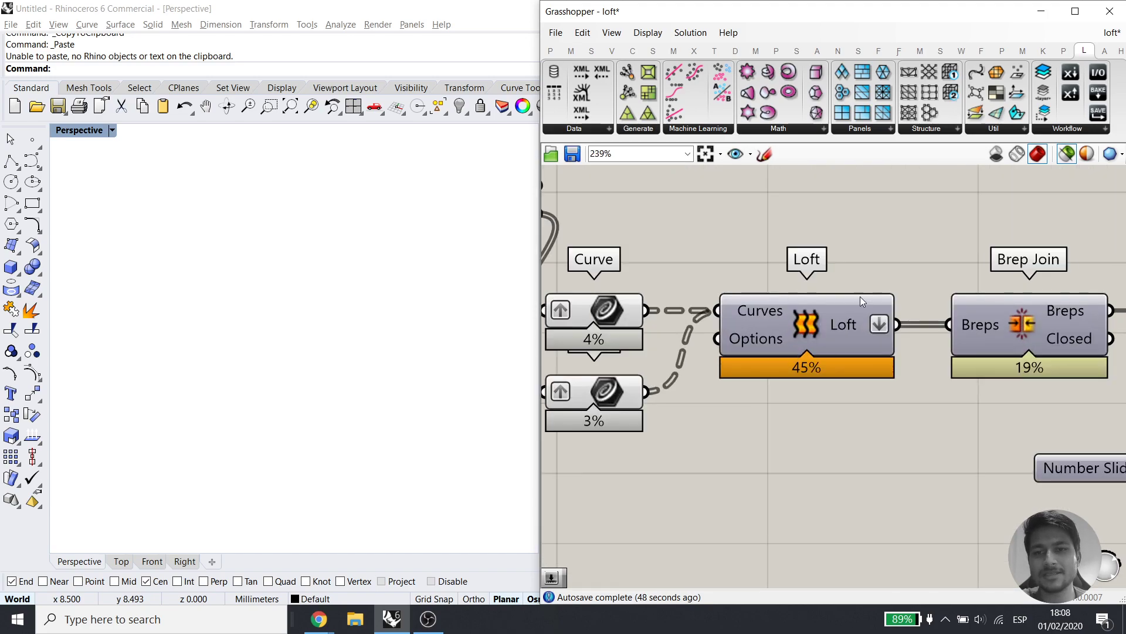
{"action": "left_click_drag", "start_coordinate": [698, 269], "coordinate": [935, 384]}
{"action": "right_click_drag", "start_coordinate": [922, 388], "coordinate": [717, 393]}
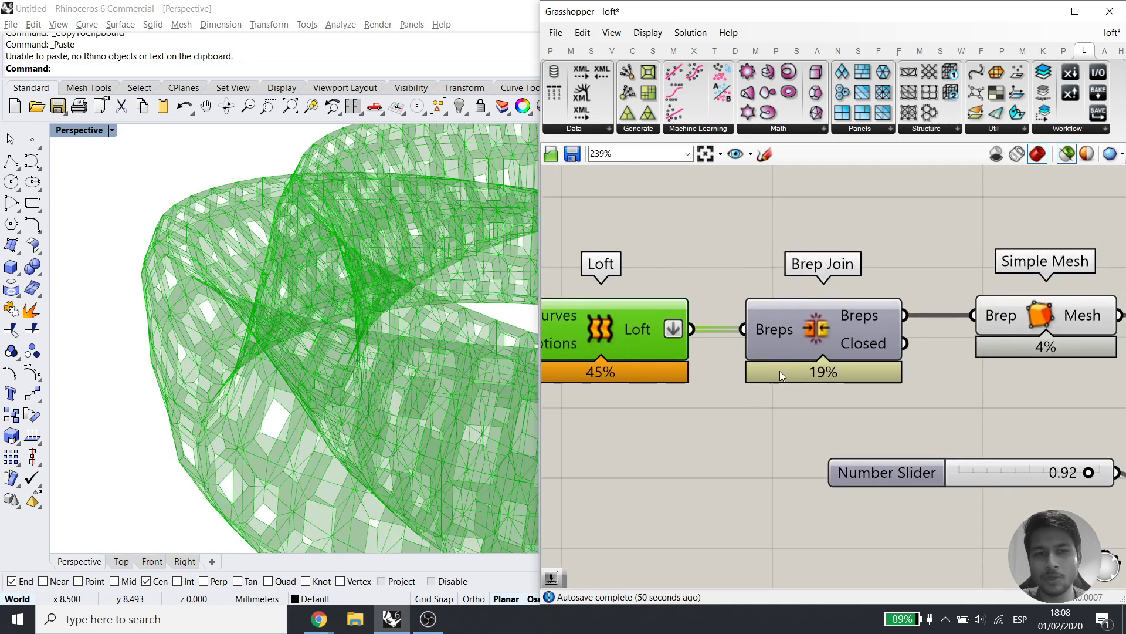
{"action": "left_click", "coordinate": [774, 378]}
{"action": "left_click_drag", "start_coordinate": [816, 351], "coordinate": [546, 282]}
{"action": "key", "text": "ctrl+z"}
Select both panel Curve parameters to preview them
{"action": "scroll", "coordinate": [762, 307], "scroll_direction": "down", "scroll_amount": 2}
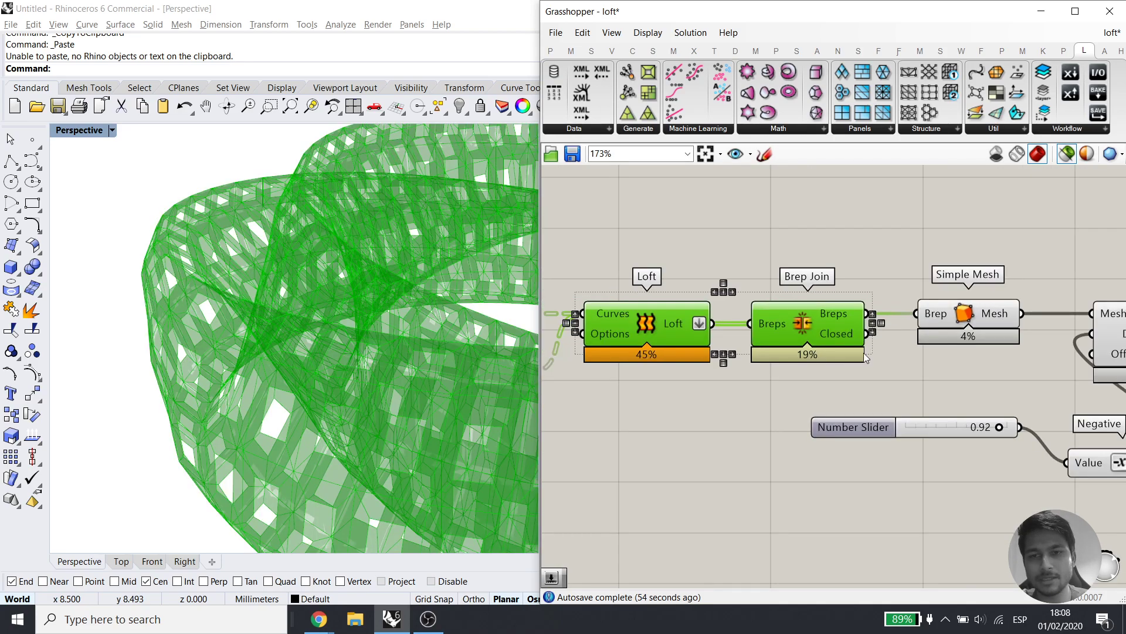
{"action": "left_click", "coordinate": [904, 370]}
{"action": "right_click_drag", "start_coordinate": [829, 359], "coordinate": [1034, 354]}
{"action": "right_click_drag", "start_coordinate": [706, 329], "coordinate": [837, 361]}
{"action": "left_click_drag", "start_coordinate": [876, 440], "coordinate": [780, 330]}
{"action": "mouse_move", "coordinate": [714, 368]}
{"action": "right_mouse_down"}
{"action": "mouse_move", "coordinate": [1084, 389]}
{"action": "mouse_move", "coordinate": [819, 396]}
{"action": "right_mouse_up"}
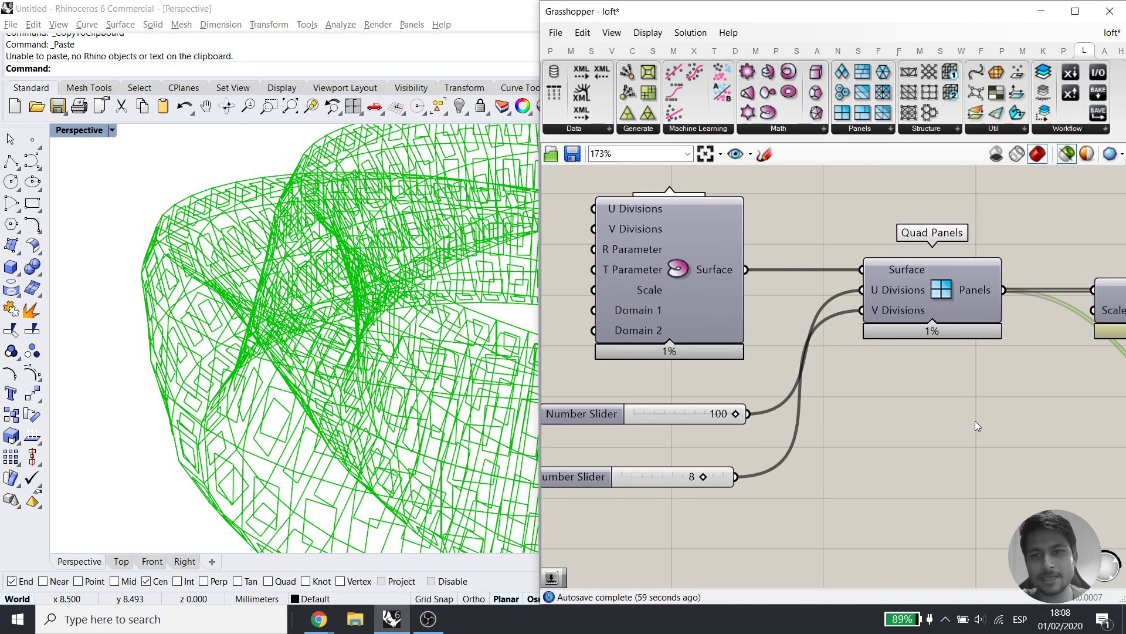
Preview Simple Mesh and Mesh Thicken output and orbit around the thickened green mesh
{"action": "right_click_drag", "start_coordinate": [1056, 420], "coordinate": [618, 418]}
{"action": "mouse_move", "coordinate": [992, 437]}
{"action": "right_mouse_down"}
{"action": "mouse_move", "coordinate": [654, 409]}
{"action": "mouse_move", "coordinate": [867, 399]}
{"action": "right_mouse_up"}
{"action": "right_click_drag", "start_coordinate": [935, 385], "coordinate": [796, 377]}
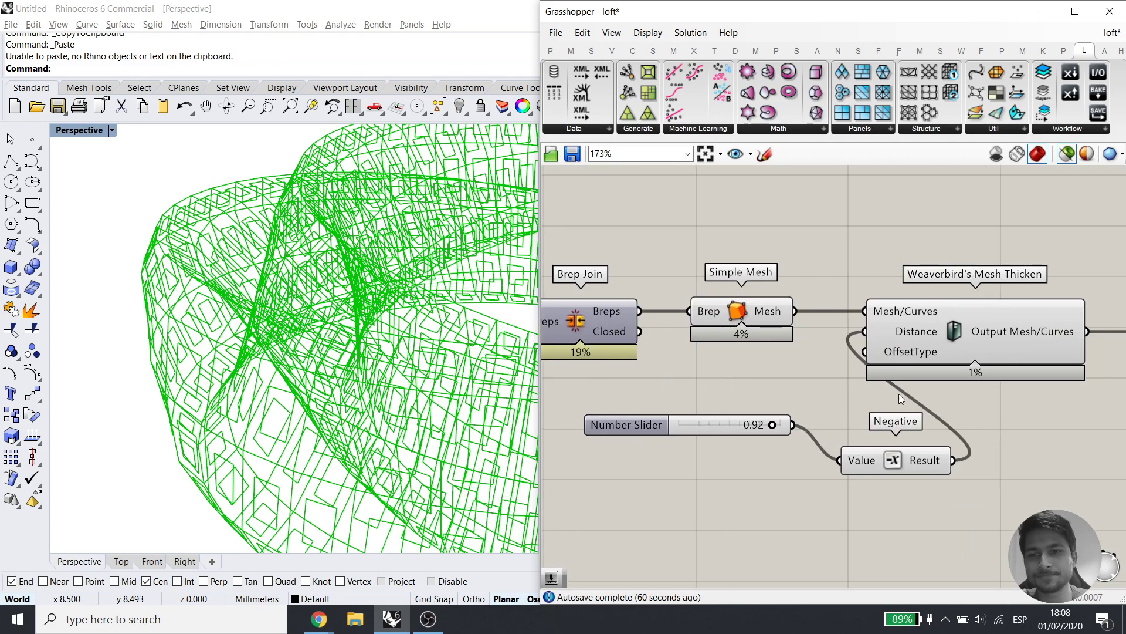
{"action": "right_click_drag", "start_coordinate": [1023, 413], "coordinate": [899, 402]}
{"action": "left_click", "coordinate": [899, 402]}
{"action": "left_click_drag", "start_coordinate": [679, 368], "coordinate": [590, 302]}
{"action": "left_click_drag", "start_coordinate": [889, 412], "coordinate": [827, 328], "text": "shift"}
{"action": "right_click_drag", "start_coordinate": [977, 397], "coordinate": [766, 319]}
{"action": "right_click_drag", "start_coordinate": [263, 365], "coordinate": [157, 329]}
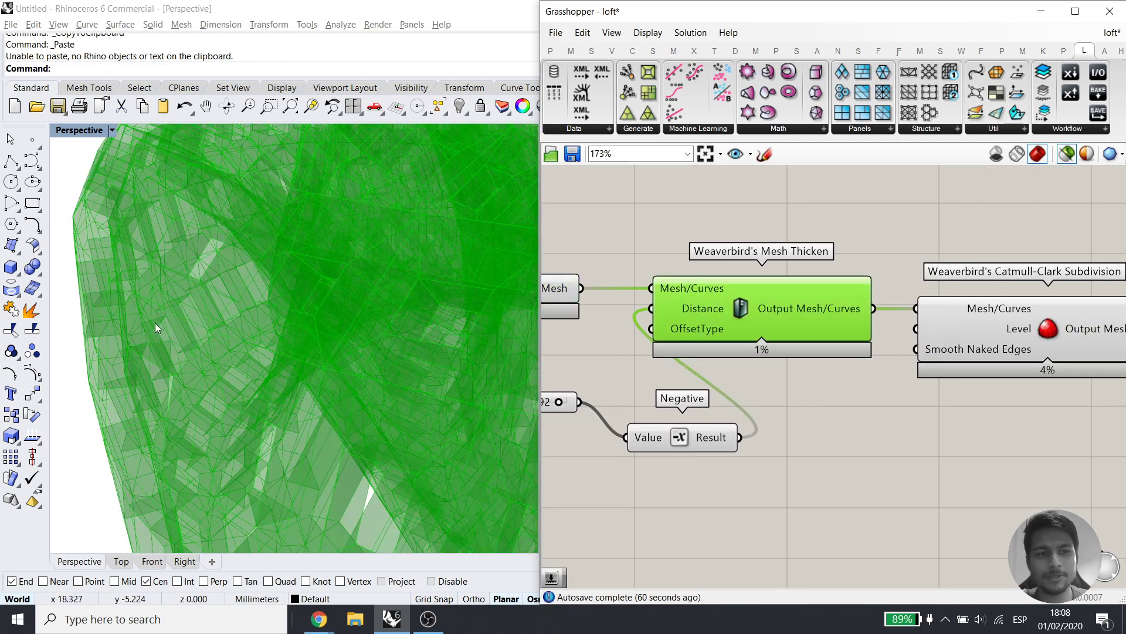
{"action": "right_click_drag", "start_coordinate": [168, 289], "coordinate": [217, 311]}
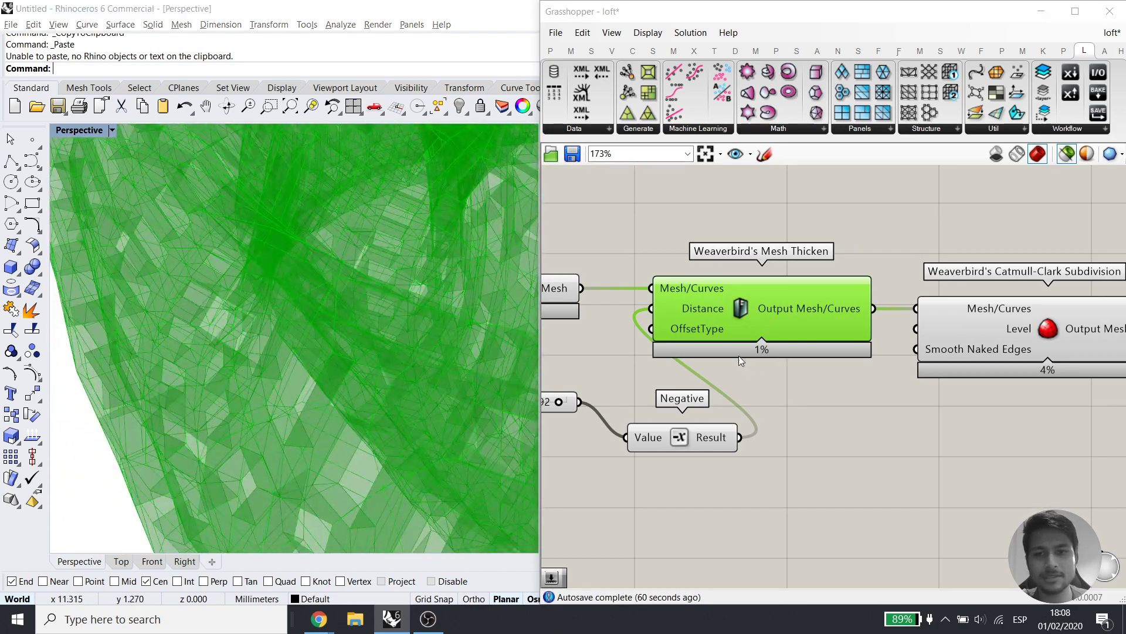
{"action": "right_click_drag", "start_coordinate": [745, 321], "coordinate": [860, 313]}
{"action": "right_click_drag", "start_coordinate": [714, 371], "coordinate": [944, 348]}
{"action": "double_click", "coordinate": [684, 478]}
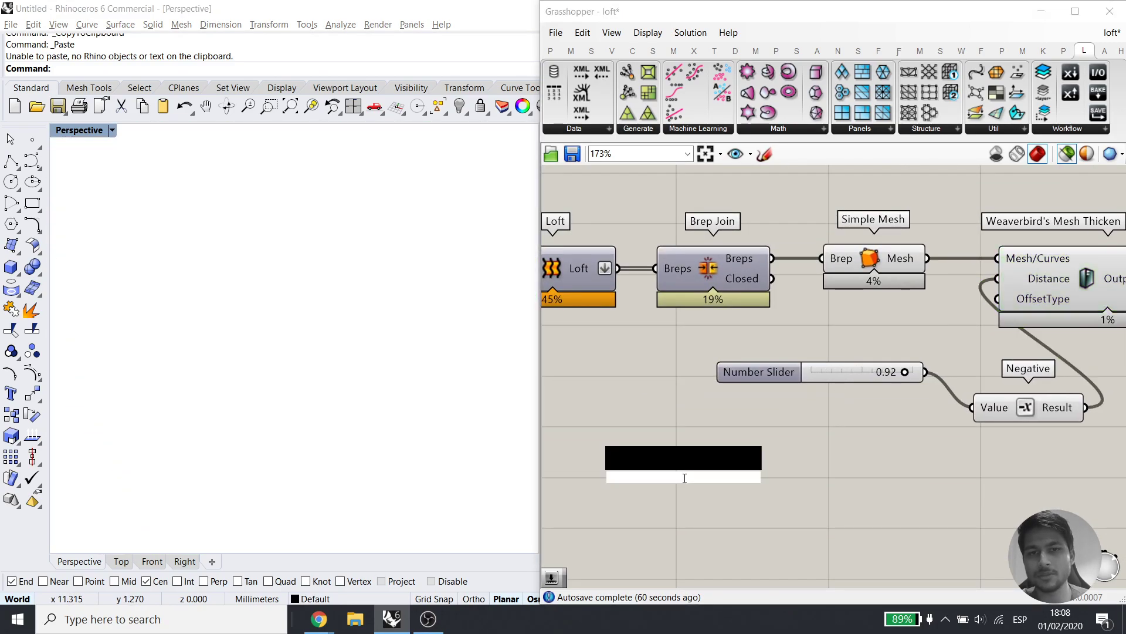
{"action": "type", "text": "off"}
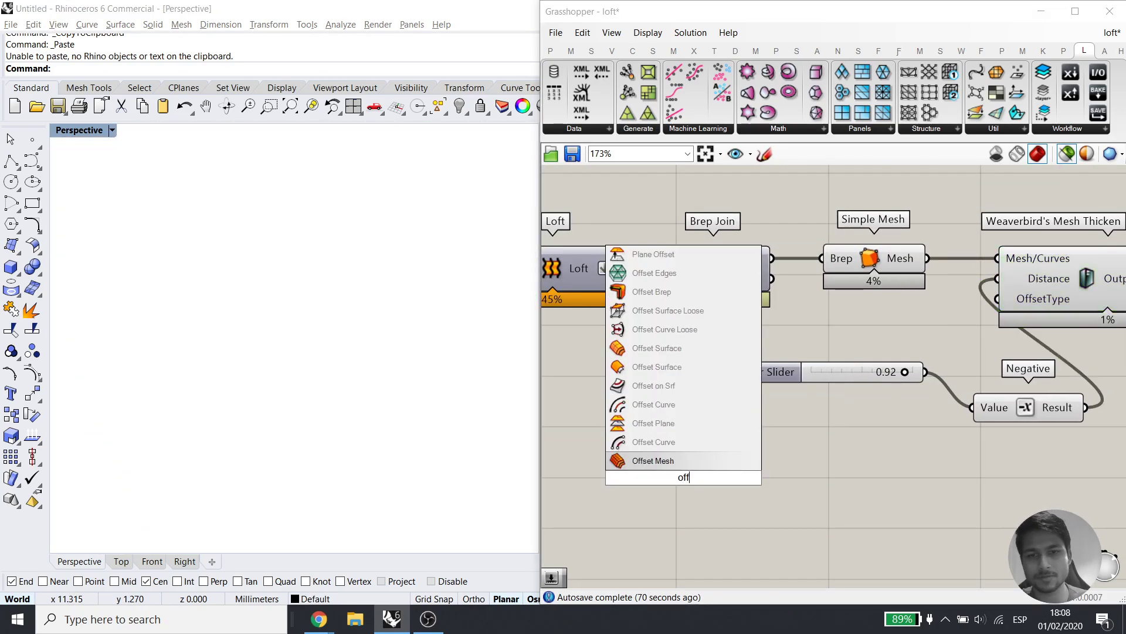
{"action": "left_click", "coordinate": [671, 368]}
{"action": "right_click_drag", "start_coordinate": [775, 385], "coordinate": [887, 368]}
{"action": "left_click", "coordinate": [886, 360]}
{"action": "left_click", "coordinate": [830, 459]}
{"action": "left_click", "coordinate": [751, 379]}
{"action": "left_click_drag", "start_coordinate": [883, 242], "coordinate": [835, 426]}
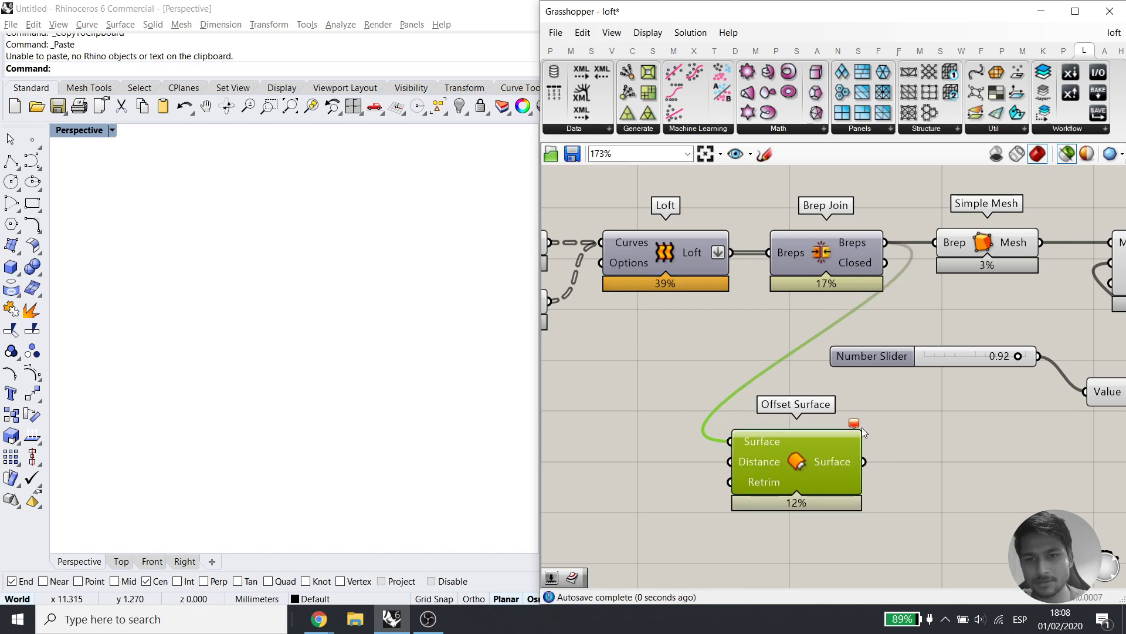
{"action": "left_click", "coordinate": [689, 369]}
{"action": "key", "text": "ctrl+z"}
{"action": "left_click_drag", "start_coordinate": [730, 253], "coordinate": [737, 450]}
{"action": "key", "text": "ctrl+z"}
{"action": "left_click_drag", "start_coordinate": [738, 376], "coordinate": [732, 441]}
{"action": "mouse_move", "coordinate": [861, 430]}
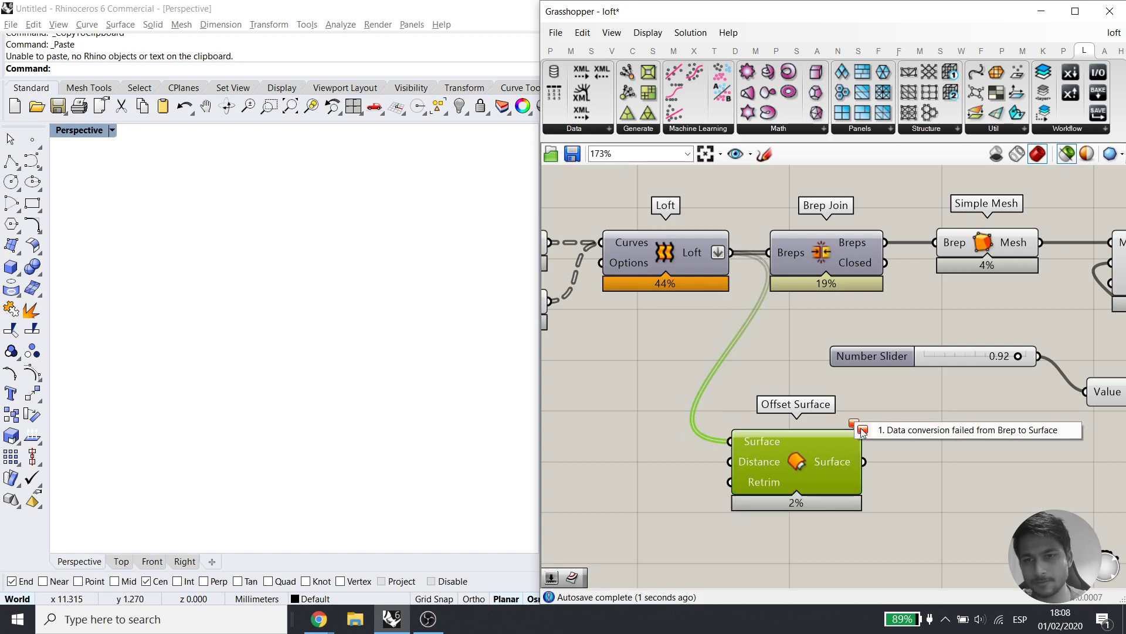
{"action": "left_click", "coordinate": [880, 448]}
{"action": "right_click_drag", "start_coordinate": [779, 460], "coordinate": [854, 450]}
{"action": "left_click", "coordinate": [854, 450]}
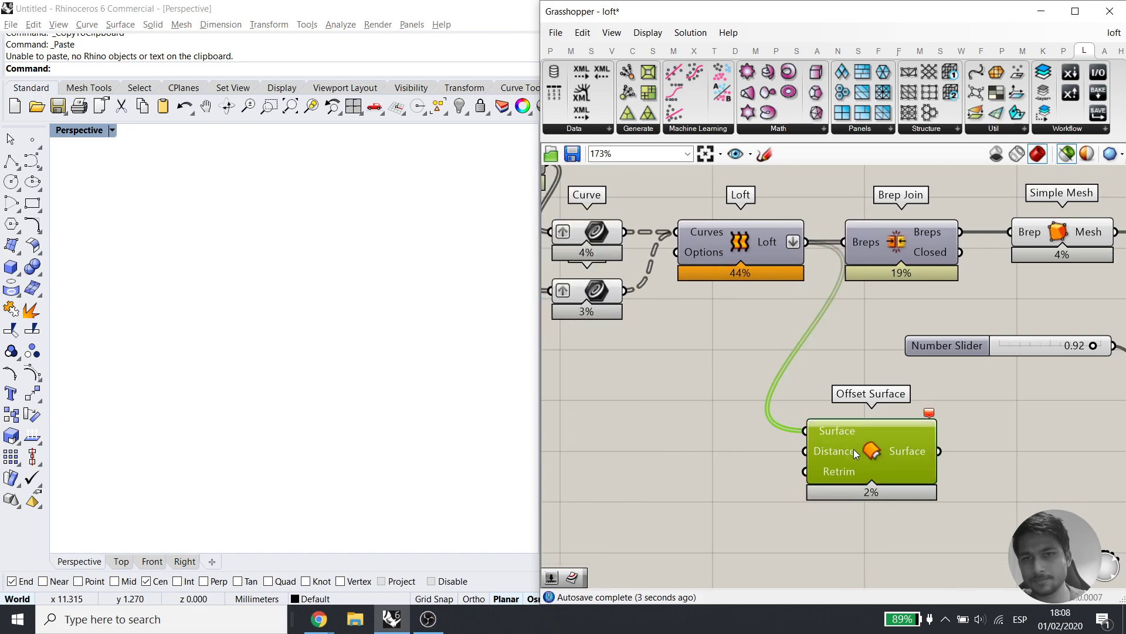
{"action": "right_click_drag", "start_coordinate": [759, 400], "coordinate": [787, 412]}
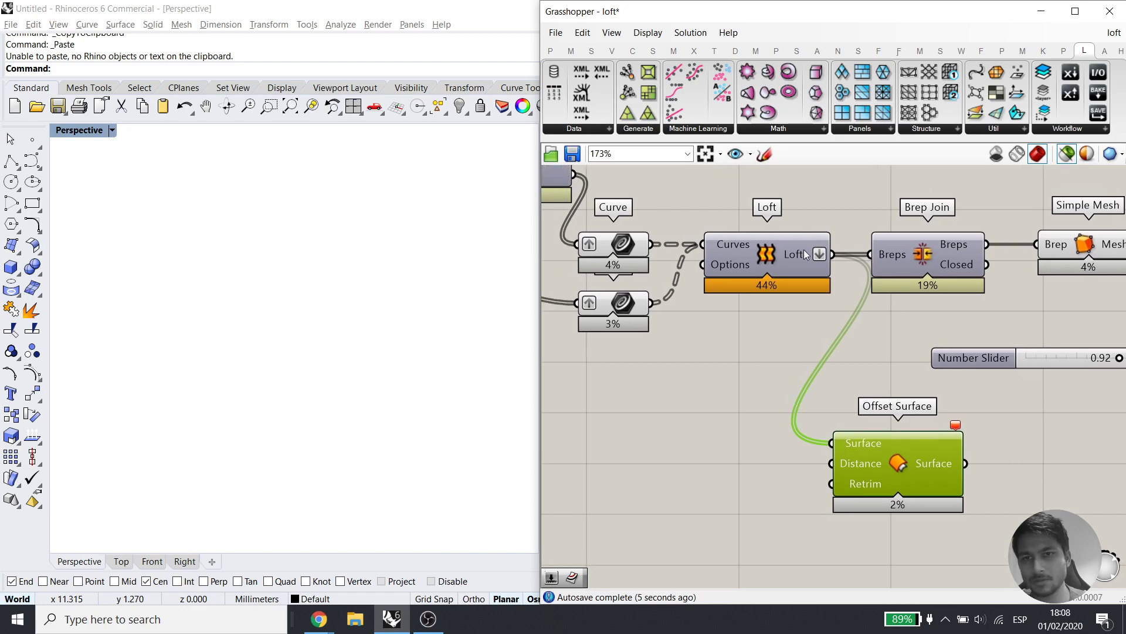
{"action": "mouse_move", "coordinate": [797, 256]}
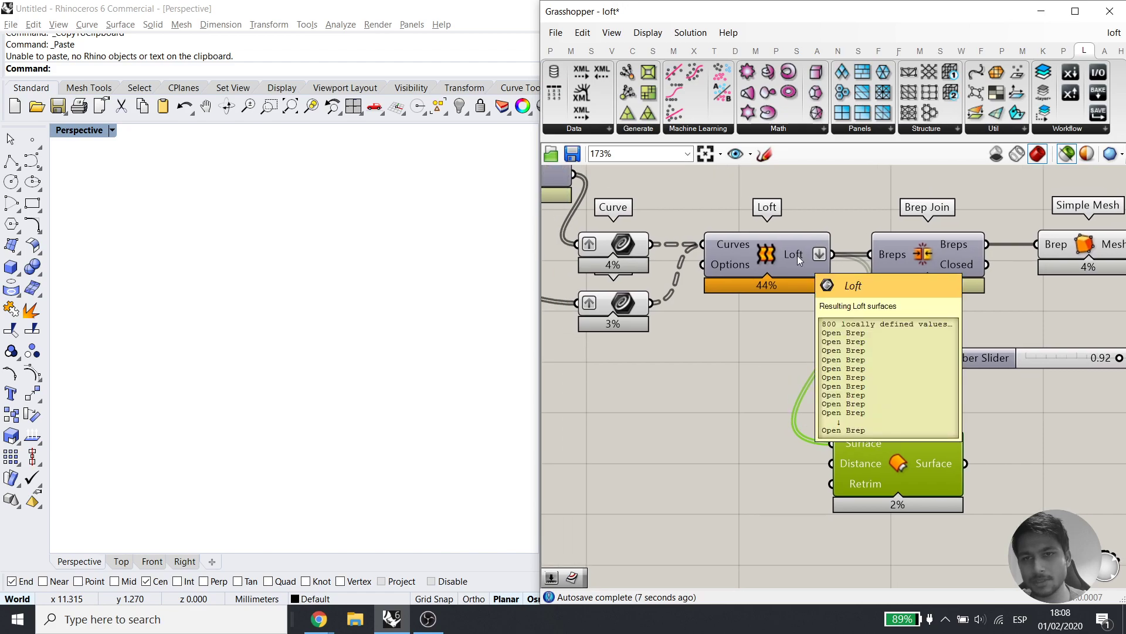
{"action": "right_click_drag", "start_coordinate": [701, 362], "coordinate": [815, 430]}
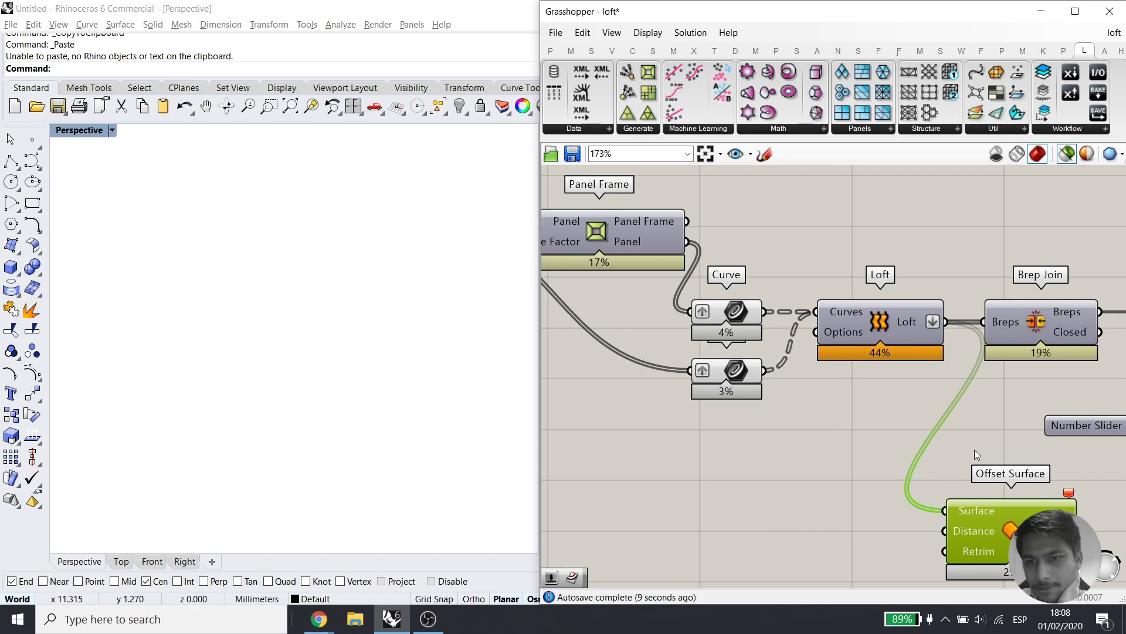
{"action": "right_click_drag", "start_coordinate": [979, 457], "coordinate": [954, 372]}
{"action": "left_click_drag", "start_coordinate": [939, 449], "coordinate": [699, 469]}
{"action": "right_click_drag", "start_coordinate": [905, 433], "coordinate": [1060, 433]}
{"action": "scroll", "coordinate": [1059, 433], "scroll_direction": "down", "scroll_amount": 2}
{"action": "left_click", "coordinate": [721, 260]}
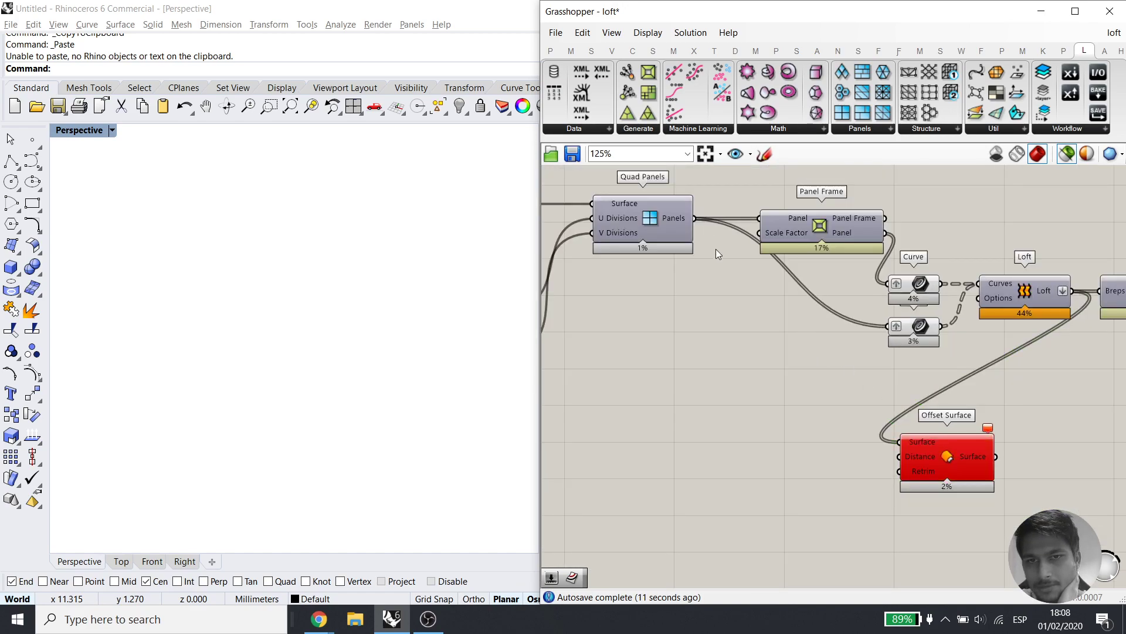
{"action": "left_click_drag", "start_coordinate": [695, 218], "coordinate": [899, 441]}
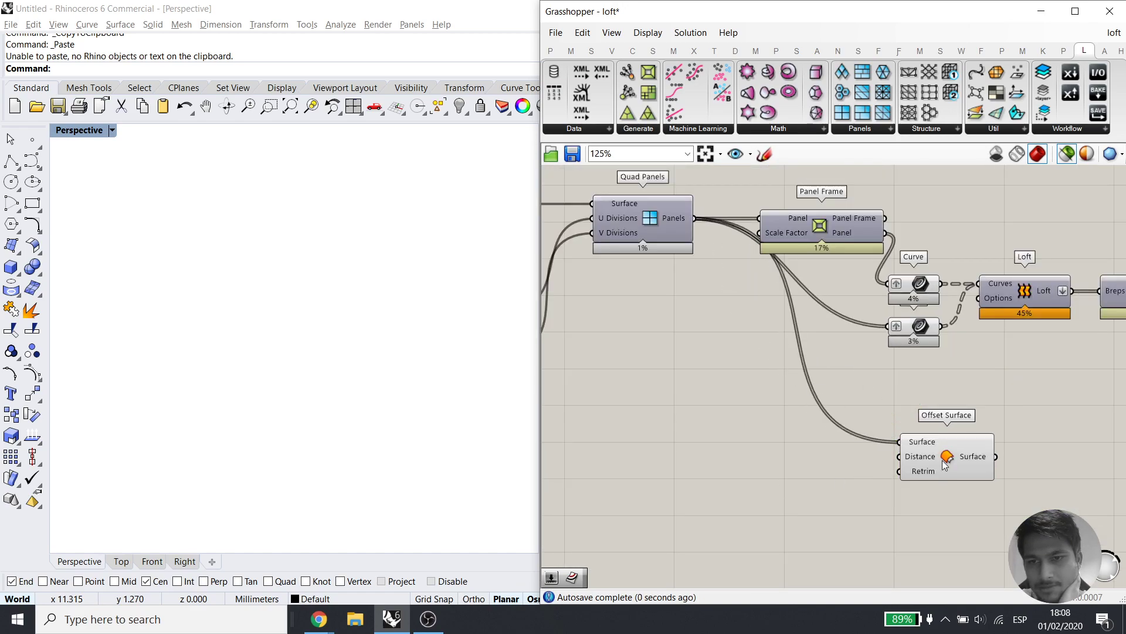
{"action": "scroll", "coordinate": [929, 453], "scroll_direction": "up", "scroll_amount": 4}
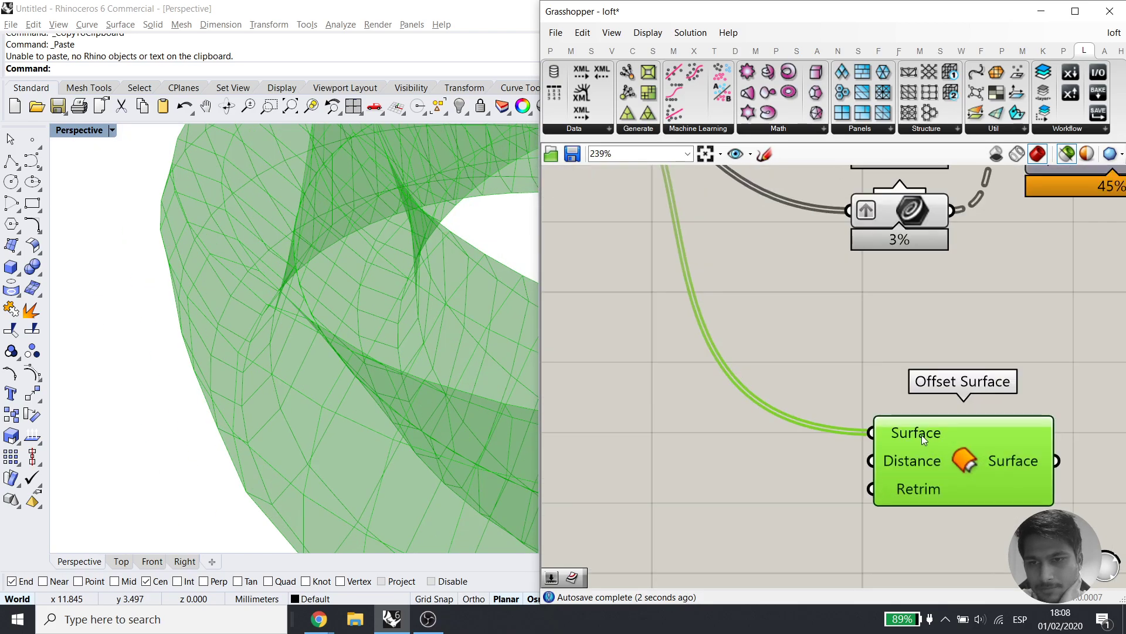
{"action": "scroll", "coordinate": [920, 434], "scroll_direction": "down", "scroll_amount": 2}
{"action": "right_click_drag", "start_coordinate": [977, 453], "coordinate": [862, 453]}
{"action": "left_click", "coordinate": [773, 483]}
{"action": "left_click_drag", "start_coordinate": [773, 483], "coordinate": [759, 474]}
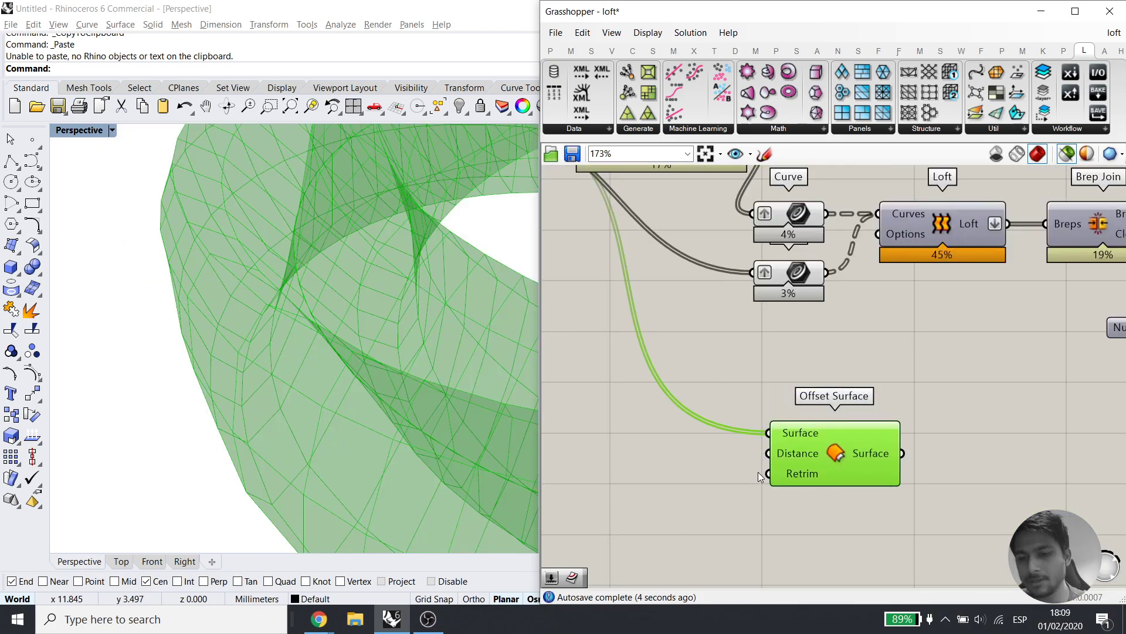
{"action": "key", "text": "Delete"}
{"action": "right_click_drag", "start_coordinate": [915, 393], "coordinate": [831, 454]}
{"action": "left_click_drag", "start_coordinate": [727, 402], "coordinate": [678, 278]}
{"action": "right_click_drag", "start_coordinate": [851, 343], "coordinate": [558, 393]}
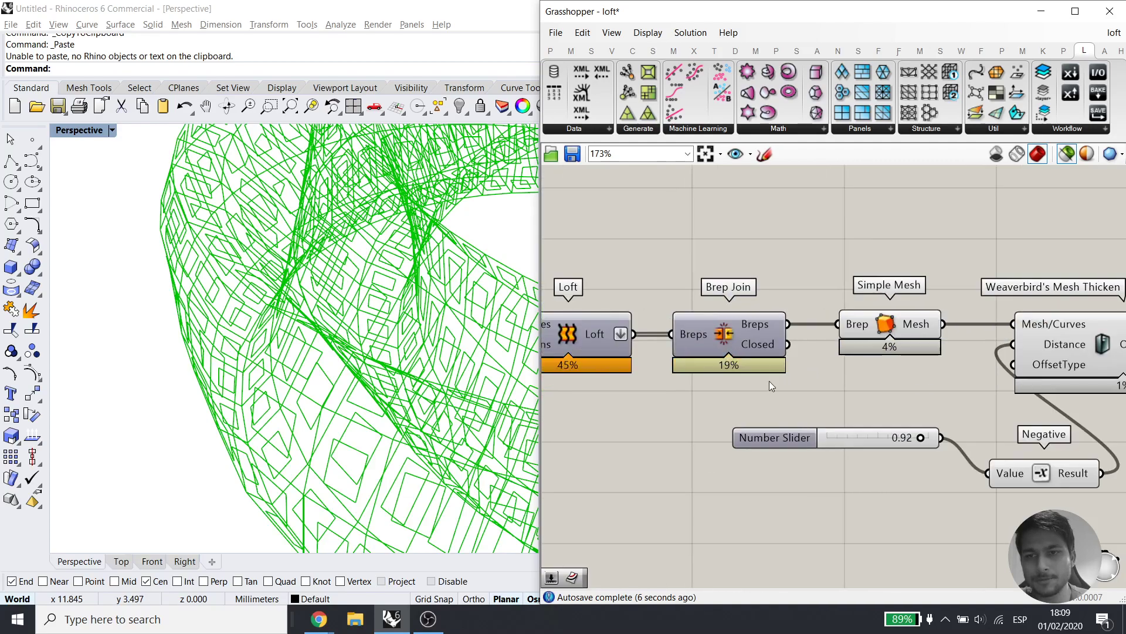
{"action": "right_click_drag", "start_coordinate": [994, 373], "coordinate": [856, 363]}
{"action": "right_click_drag", "start_coordinate": [672, 339], "coordinate": [763, 340]}
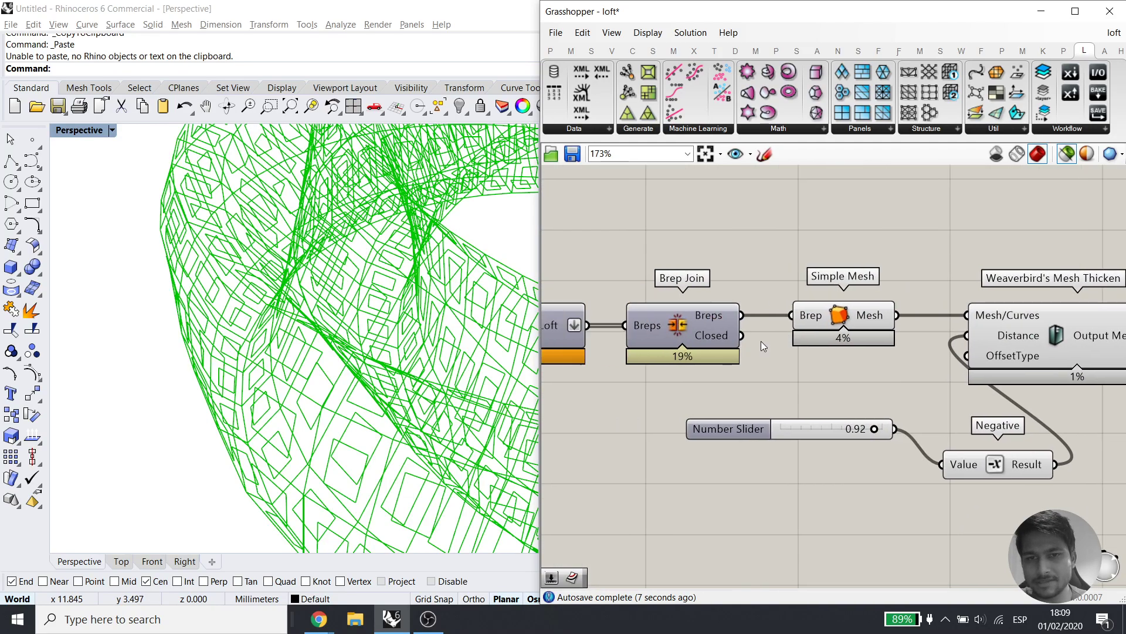
{"action": "left_click", "coordinate": [682, 340]}
{"action": "right_click_drag", "start_coordinate": [671, 348], "coordinate": [732, 351]}
{"action": "left_click_drag", "start_coordinate": [876, 375], "coordinate": [721, 288]}
{"action": "right_click_drag", "start_coordinate": [886, 370], "coordinate": [786, 374]}
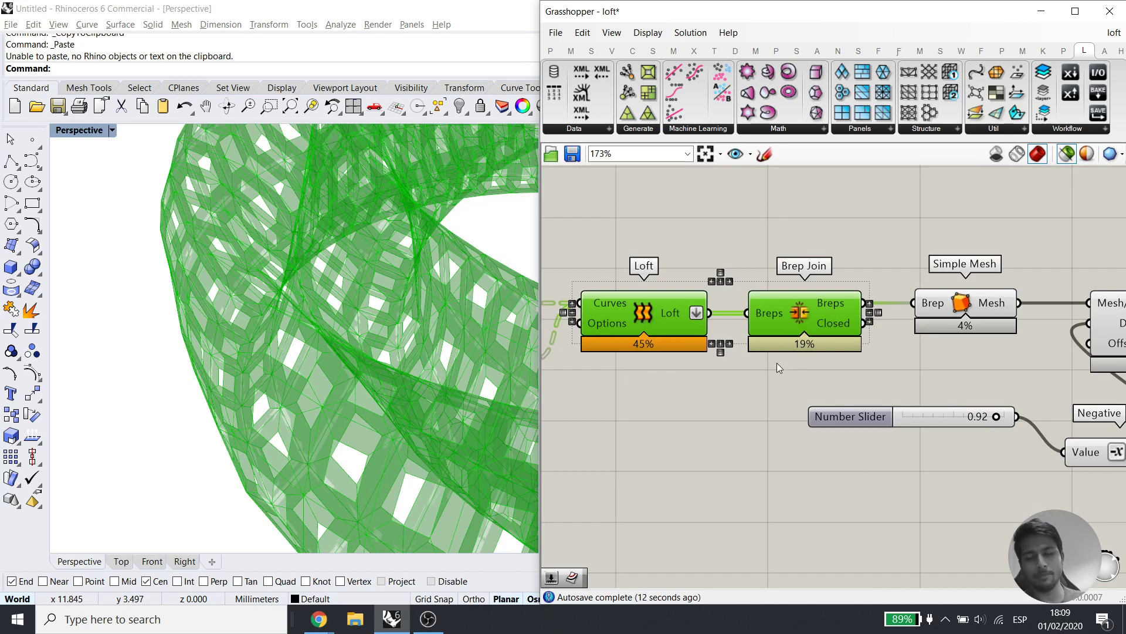
Add a number slider set to 3 and wire it to the Catmull-Clark subdivision Level
{"action": "right_click_drag", "start_coordinate": [941, 372], "coordinate": [721, 384]}
{"action": "left_click_drag", "start_coordinate": [1052, 472], "coordinate": [722, 287]}
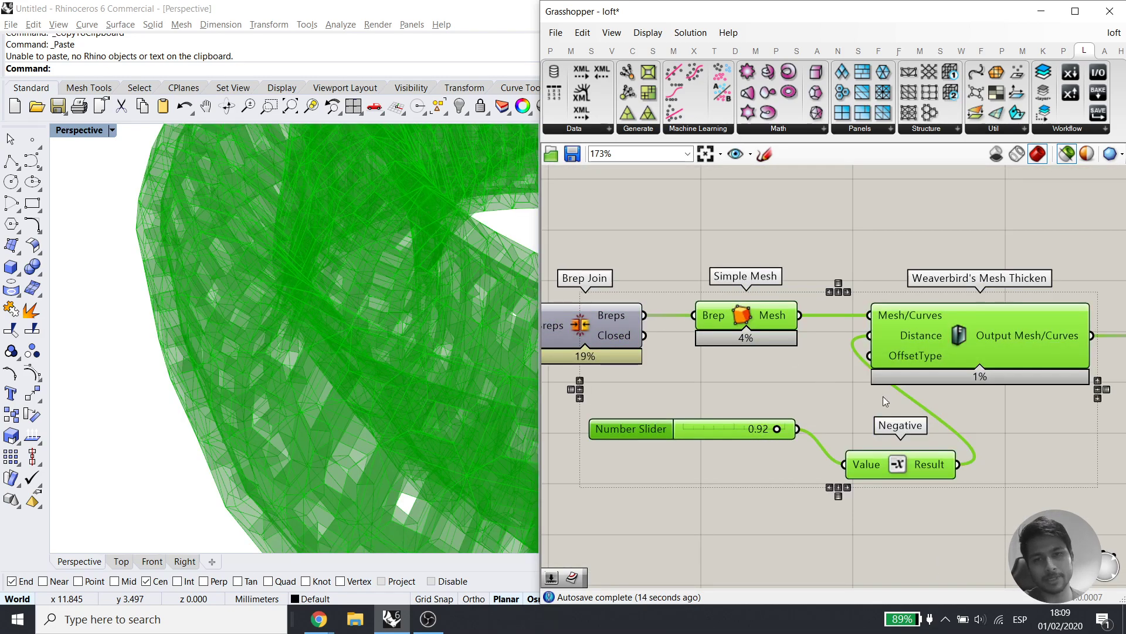
{"action": "right_click_drag", "start_coordinate": [882, 394], "coordinate": [785, 400]}
{"action": "right_click_drag", "start_coordinate": [1117, 425], "coordinate": [957, 414]}
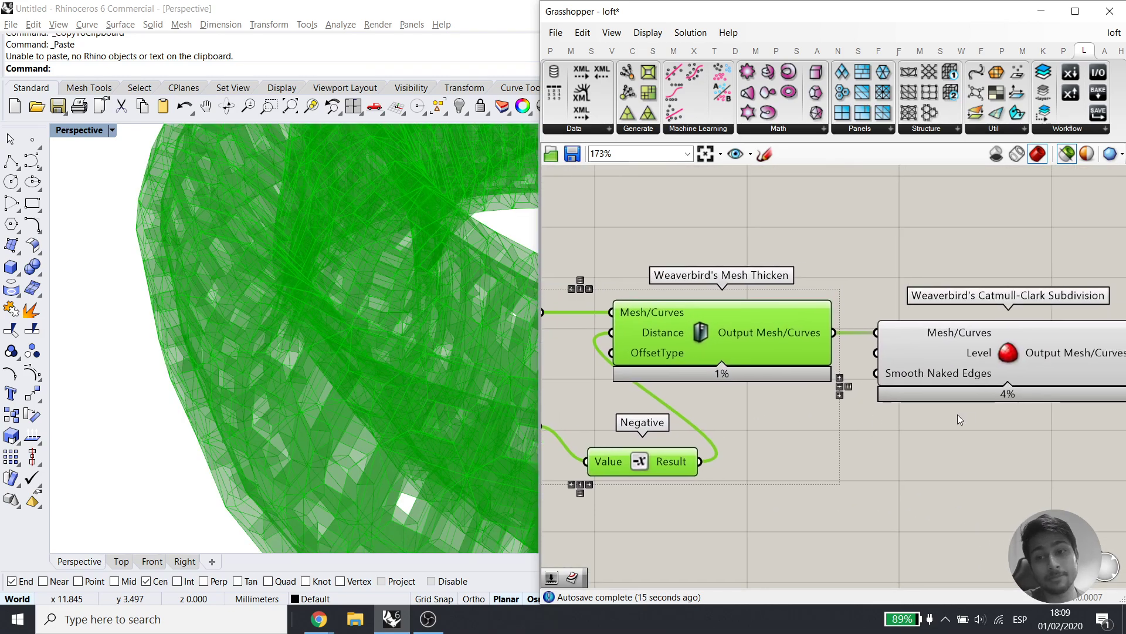
{"action": "double_click", "coordinate": [843, 515]}
{"action": "type", "text": "3"}
{"action": "key", "text": "Return"}
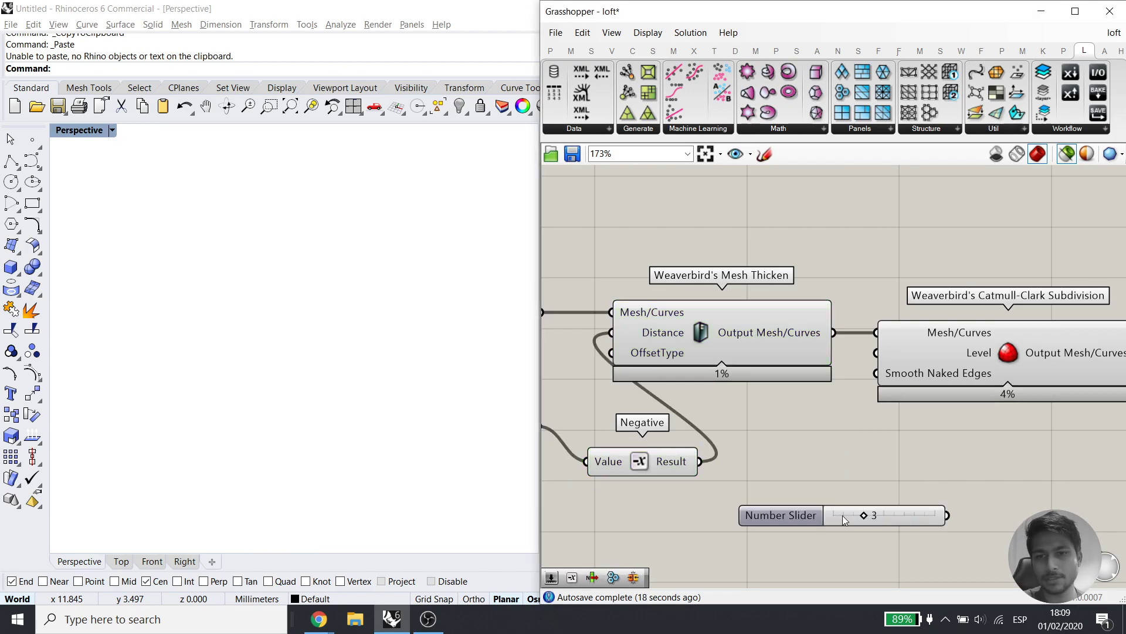
{"action": "left_click_drag", "start_coordinate": [878, 356], "coordinate": [936, 508]}
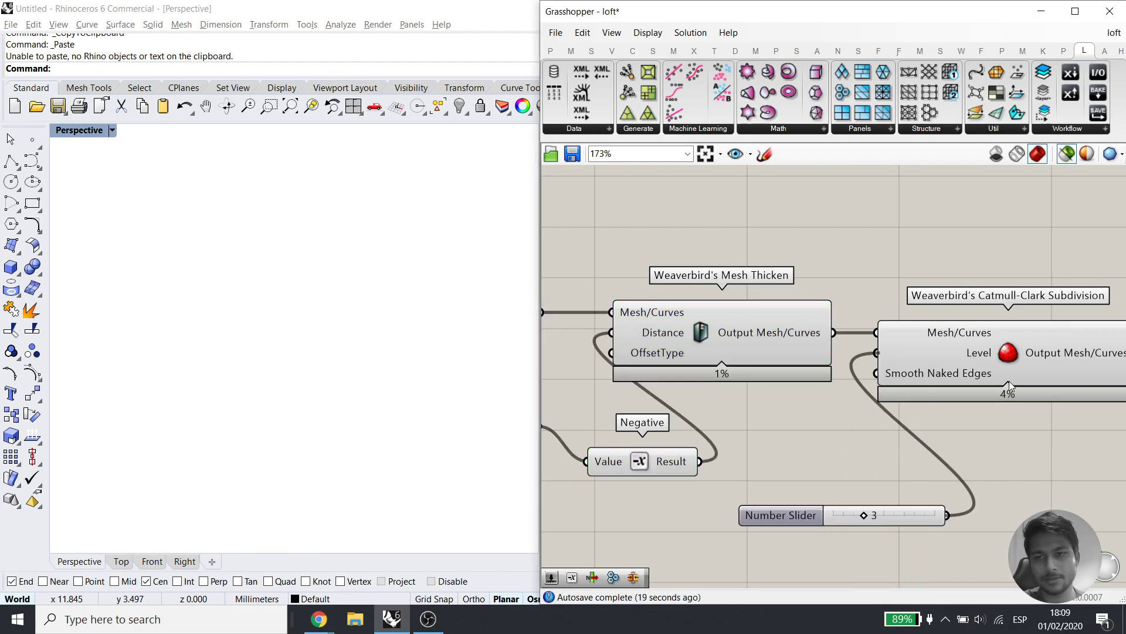
Add a second number slider set to 0.75
{"action": "right_click_drag", "start_coordinate": [304, 384], "coordinate": [375, 414]}
{"action": "right_click_drag", "start_coordinate": [670, 444], "coordinate": [1055, 443]}
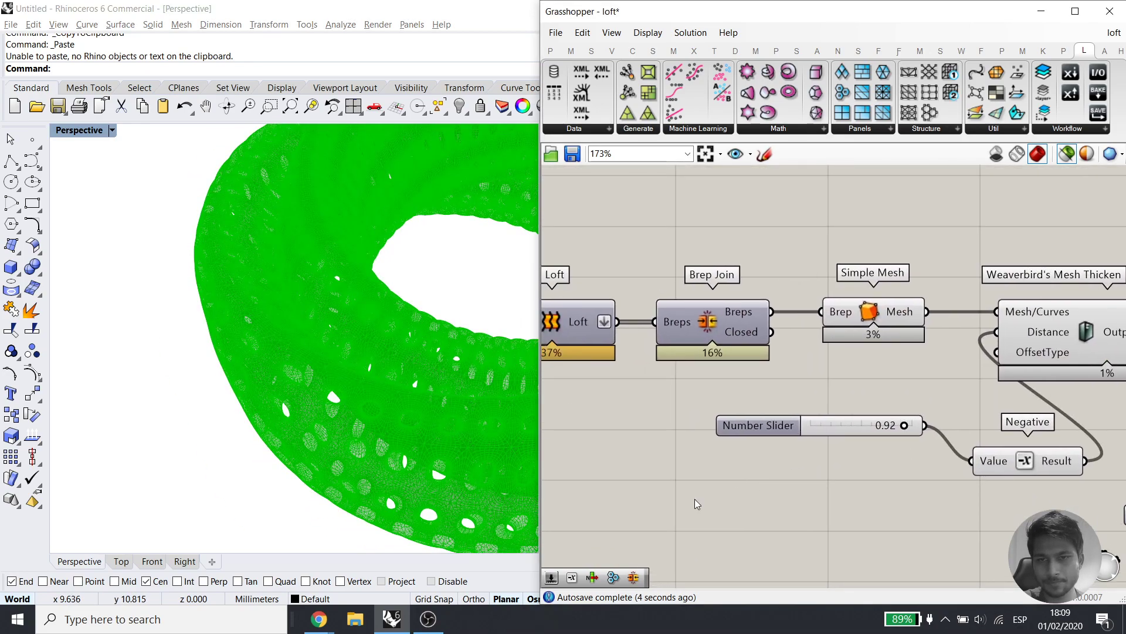
{"action": "double_click", "coordinate": [694, 499]}
{"action": "type", "text": "0."}
{"action": "key", "text": "Return"}
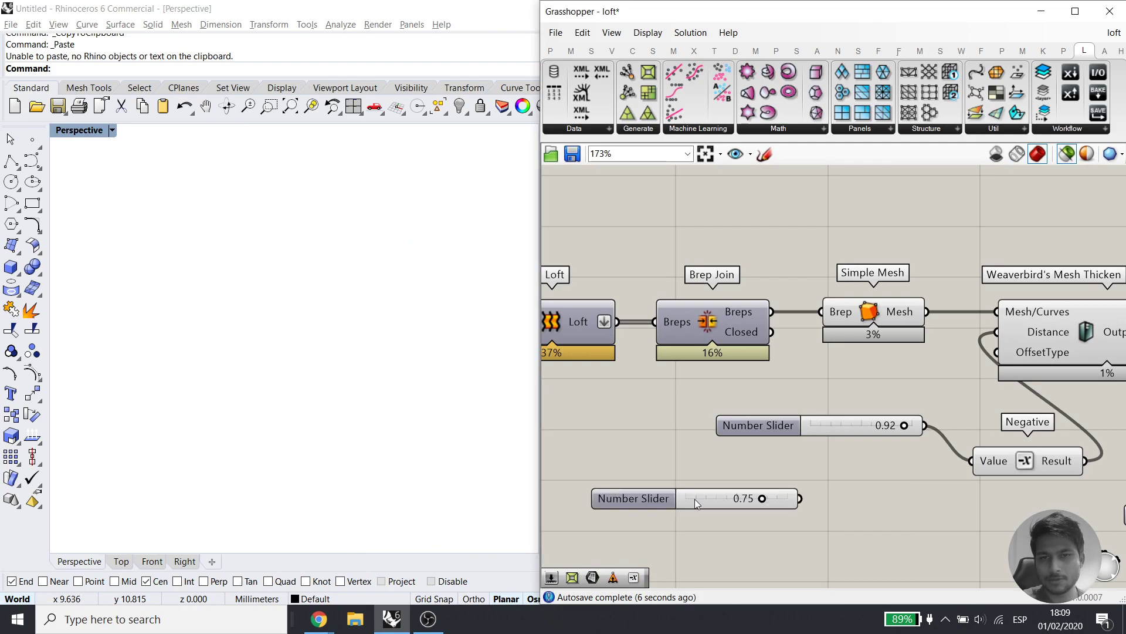
Show previews of all components again and search for 'custom'
{"action": "scroll", "coordinate": [694, 499], "scroll_direction": "down", "scroll_amount": 2}
{"action": "left_click", "coordinate": [1069, 154]}
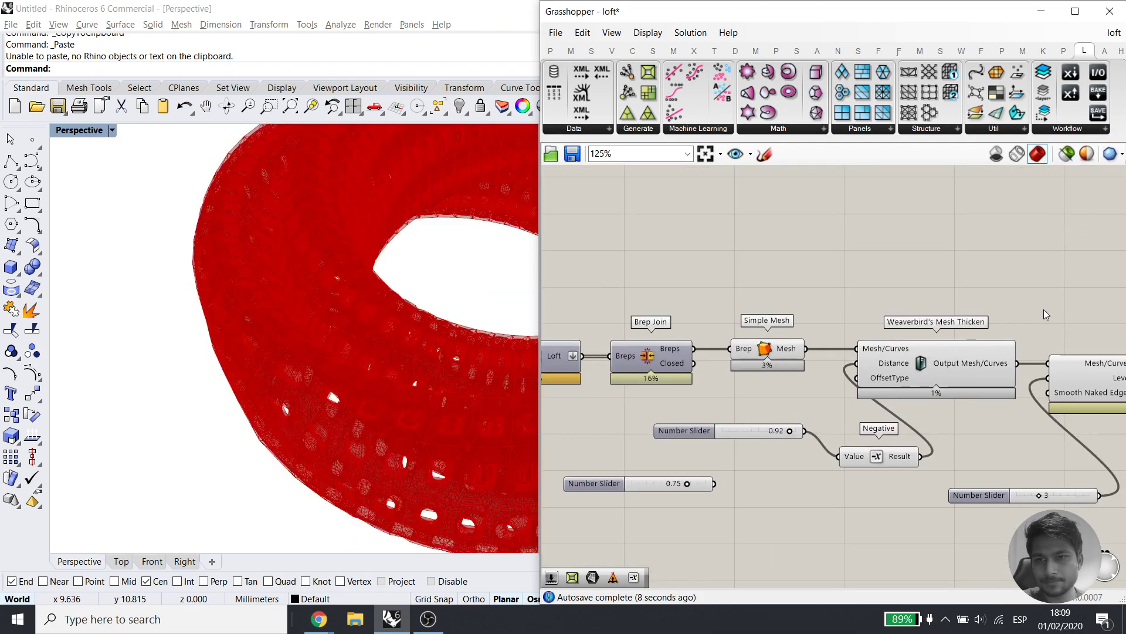
{"action": "right_click_drag", "start_coordinate": [1045, 311], "coordinate": [790, 308]}
{"action": "double_click", "coordinate": [1011, 397]}
{"action": "type", "text": "custom"}
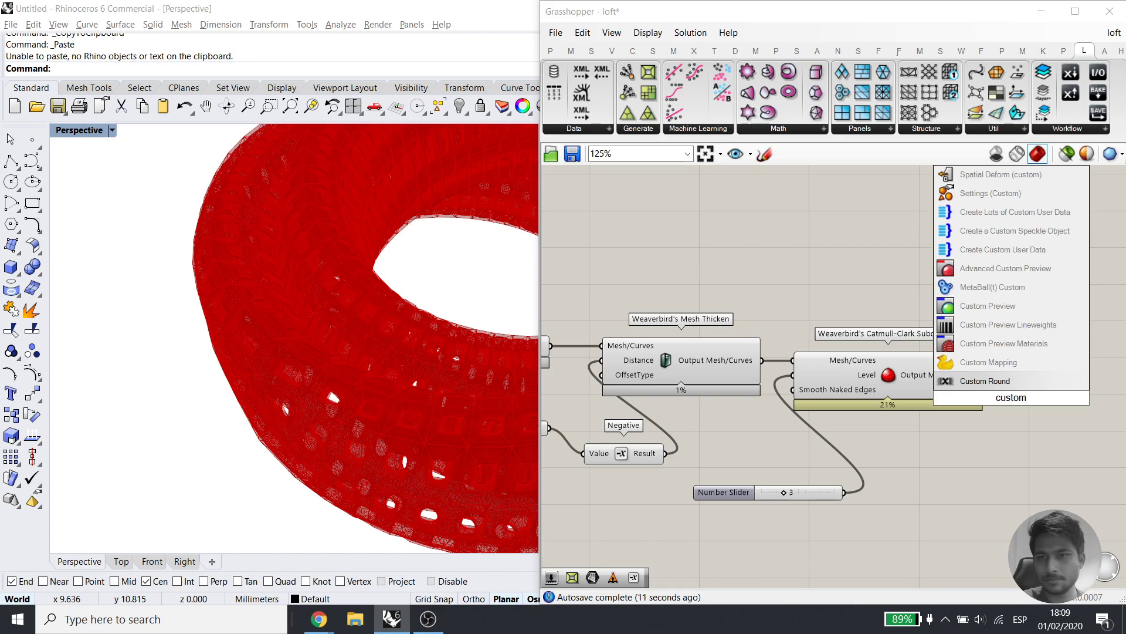
Add a Custom Preview fed by the subdivided mesh, plus a Colour Swatch component
{"action": "left_click", "coordinate": [1039, 305]}
{"action": "left_click_drag", "start_coordinate": [995, 394], "coordinate": [1023, 397]}
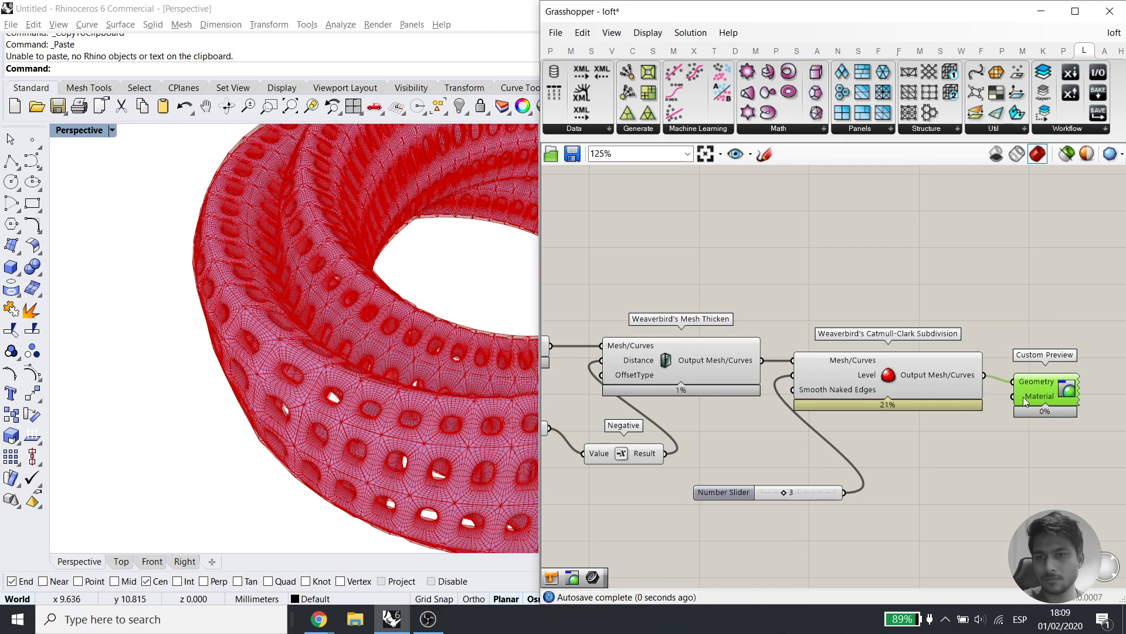
{"action": "double_click", "coordinate": [961, 474]}
{"action": "type", "text": "o"}
{"action": "key", "text": "BackSpace"}
{"action": "type", "text": "c"}
{"action": "key", "text": "BackSpace"}
{"action": "type", "text": "colour"}
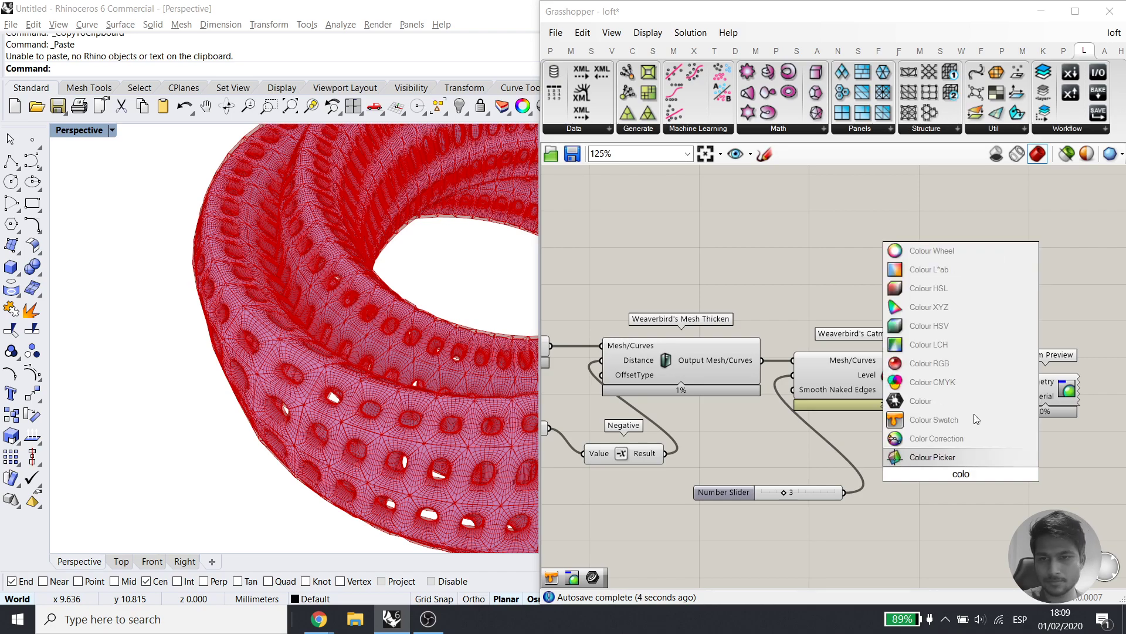
{"action": "left_click", "coordinate": [956, 418]}
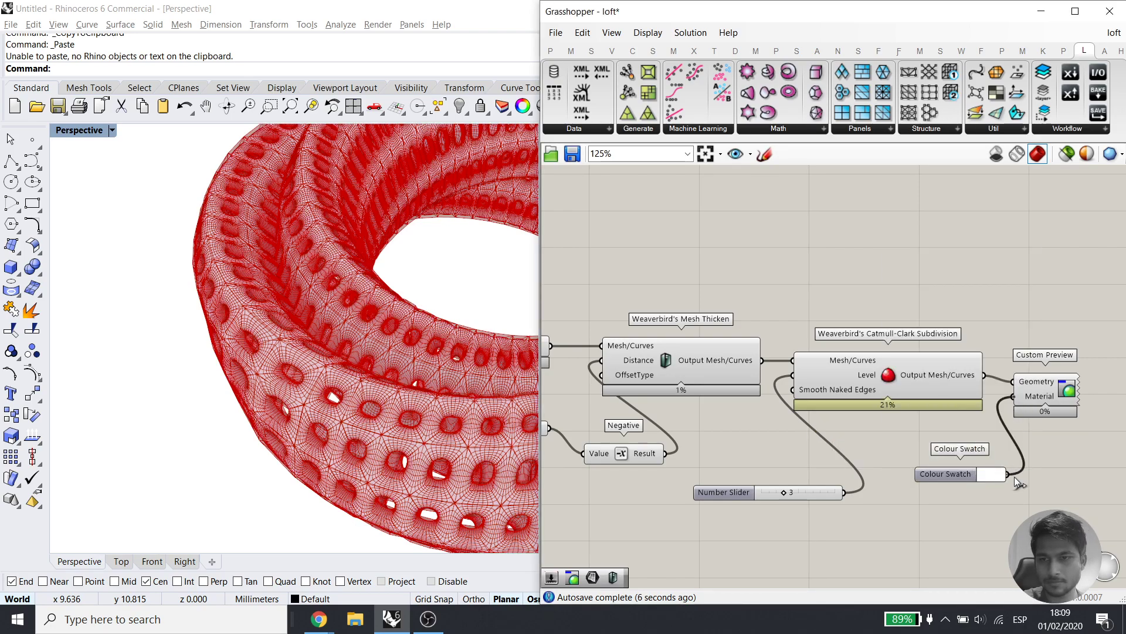
Set the Colour Swatch to teal
{"action": "left_click", "coordinate": [1000, 475]}
{"action": "left_click", "coordinate": [1010, 415]}
{"action": "left_click", "coordinate": [1024, 515]}
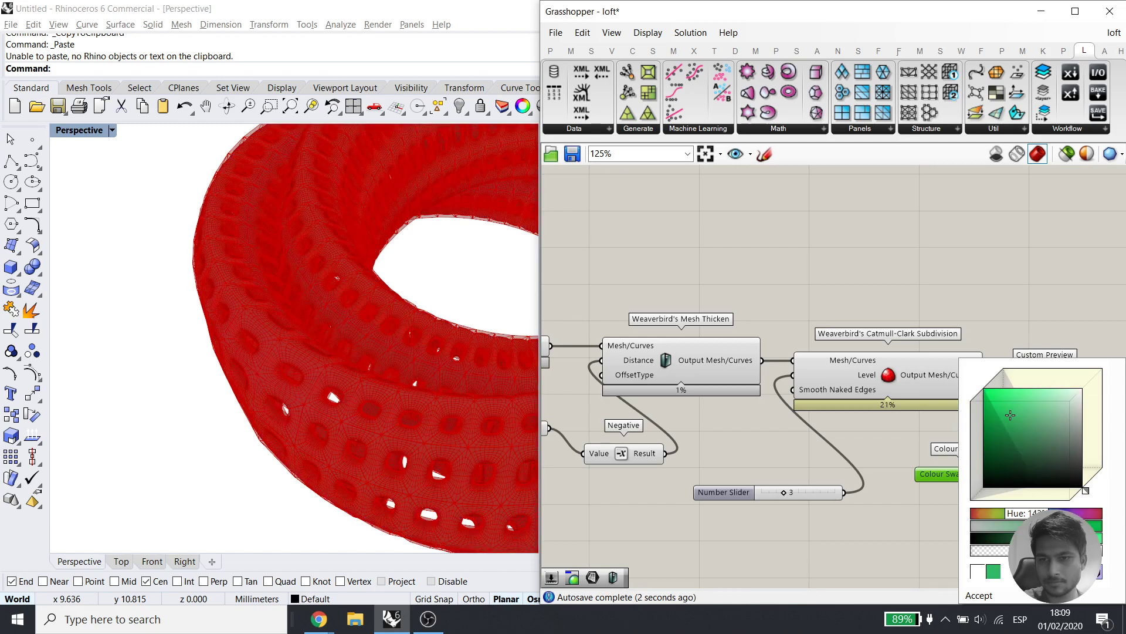
{"action": "left_click_drag", "start_coordinate": [1023, 514], "coordinate": [1036, 514]}
{"action": "left_click", "coordinate": [776, 511]}
Hide the previews of the upstream components
{"action": "right_click_drag", "start_coordinate": [776, 514], "coordinate": [924, 508]}
{"action": "left_click_drag", "start_coordinate": [990, 547], "coordinate": [544, 300]}
{"action": "middle_click", "coordinate": [757, 304]}
{"action": "left_click", "coordinate": [806, 259]}
{"action": "left_click", "coordinate": [841, 433]}
{"action": "scroll", "coordinate": [841, 435], "scroll_direction": "down", "scroll_amount": 1}
{"action": "right_click_drag", "start_coordinate": [674, 481], "coordinate": [890, 412]}
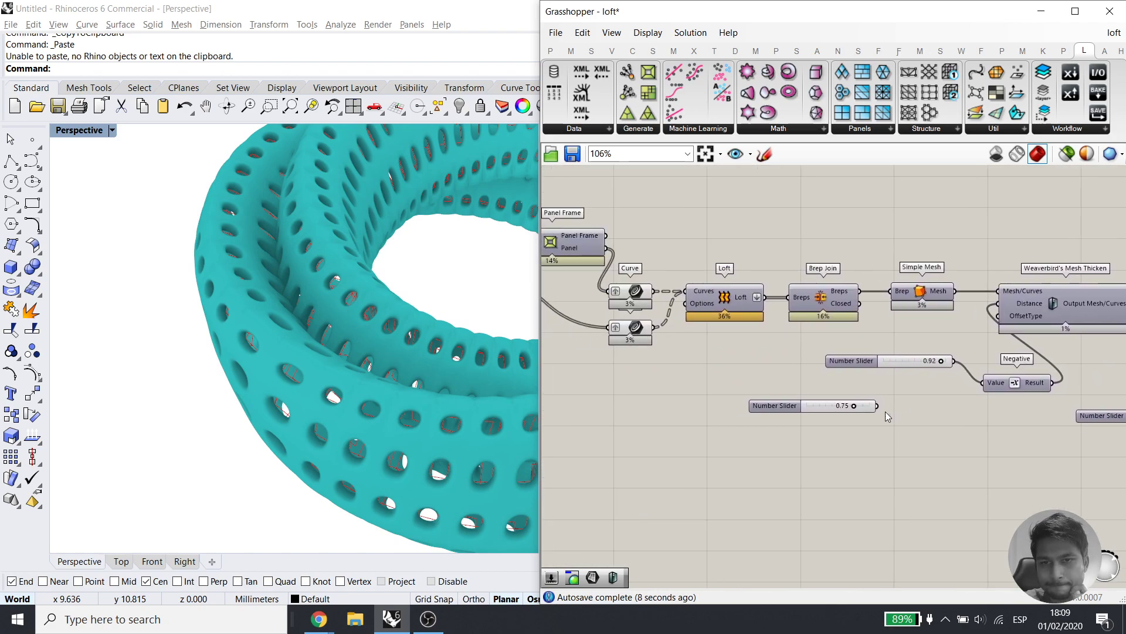
Place the 0.75 slider near Panel Frame and hide the panelling components' previews
{"action": "left_click_drag", "start_coordinate": [786, 404], "coordinate": [625, 412]}
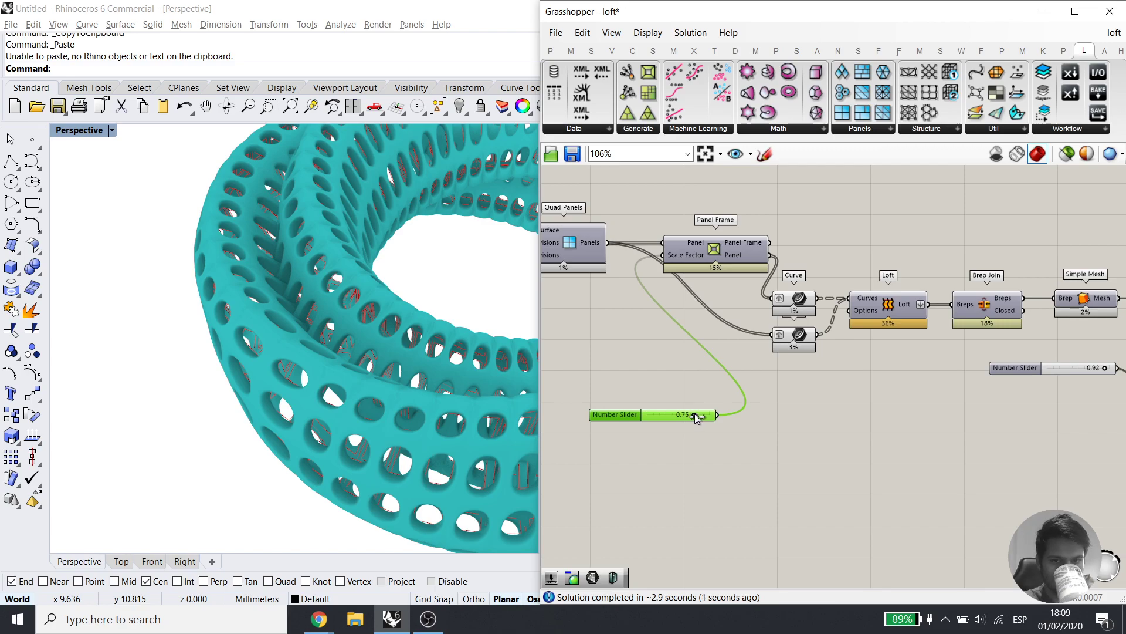
{"action": "scroll", "coordinate": [745, 412], "scroll_direction": "down", "scroll_amount": 3}
{"action": "left_click_drag", "start_coordinate": [836, 431], "coordinate": [738, 278]}
{"action": "middle_click", "coordinate": [783, 302]}
{"action": "left_click", "coordinate": [828, 256]}
{"action": "right_click_drag", "start_coordinate": [371, 419], "coordinate": [419, 384]}
{"action": "scroll", "coordinate": [379, 393], "scroll_direction": "down", "scroll_amount": 4}
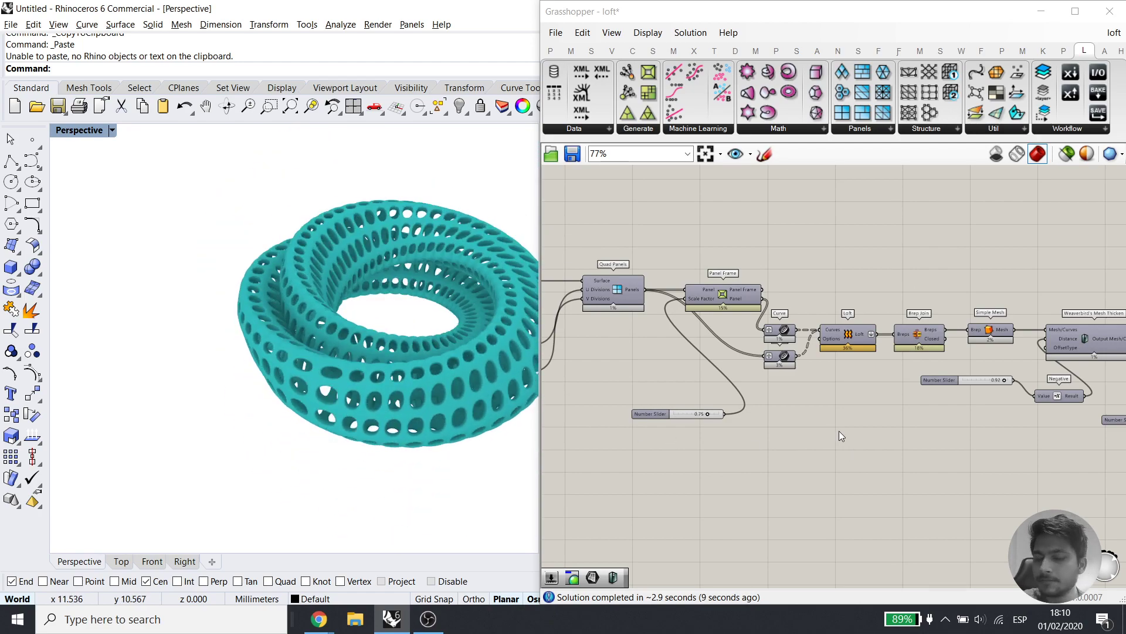
Review the definition from Custom Preview back to the Klein Surface and its two sliders
{"action": "right_click_drag", "start_coordinate": [819, 392], "coordinate": [606, 381]}
{"action": "right_click_drag", "start_coordinate": [1104, 389], "coordinate": [928, 395]}
{"action": "right_click_drag", "start_coordinate": [630, 451], "coordinate": [1099, 459]}
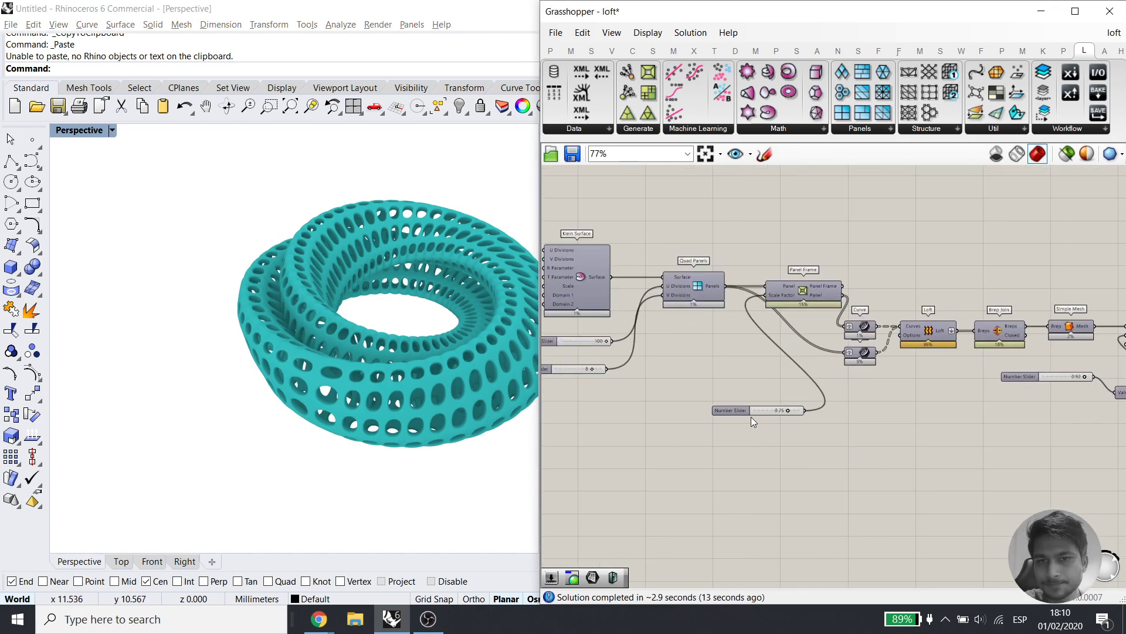
{"action": "right_click_drag", "start_coordinate": [543, 390], "coordinate": [759, 434]}
{"action": "left_click_drag", "start_coordinate": [742, 437], "coordinate": [780, 318]}
{"action": "left_click", "coordinate": [819, 446]}
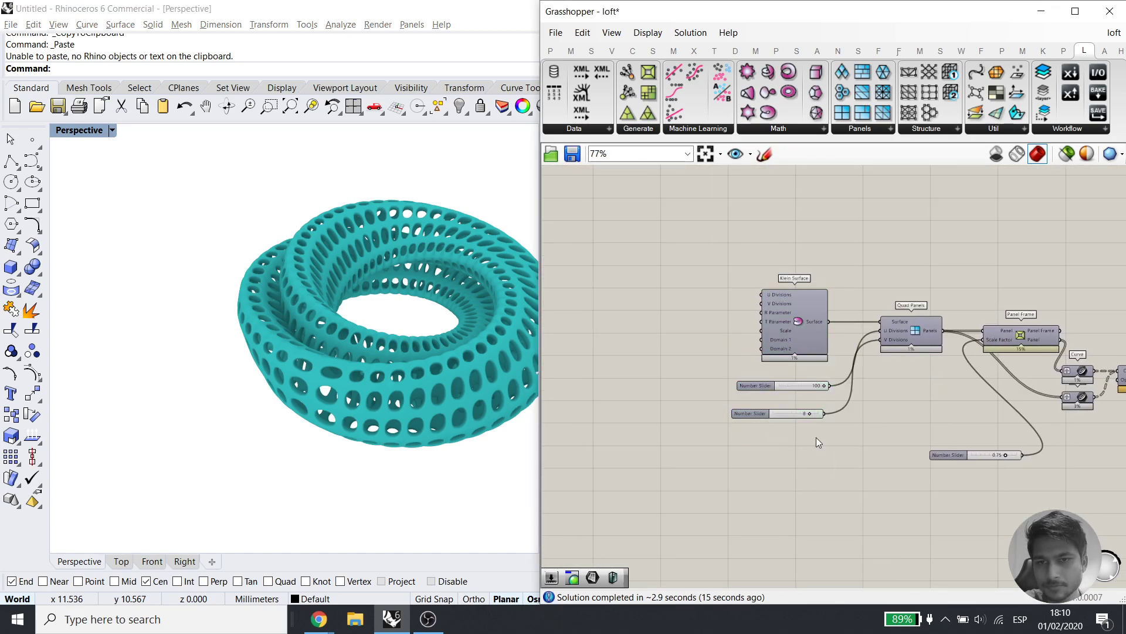
{"action": "left_click_drag", "start_coordinate": [782, 376], "coordinate": [780, 376]}
{"action": "left_click_drag", "start_coordinate": [856, 461], "coordinate": [794, 285]}
{"action": "right_click_drag", "start_coordinate": [994, 380], "coordinate": [860, 382]}
{"action": "left_click", "coordinate": [861, 382]}
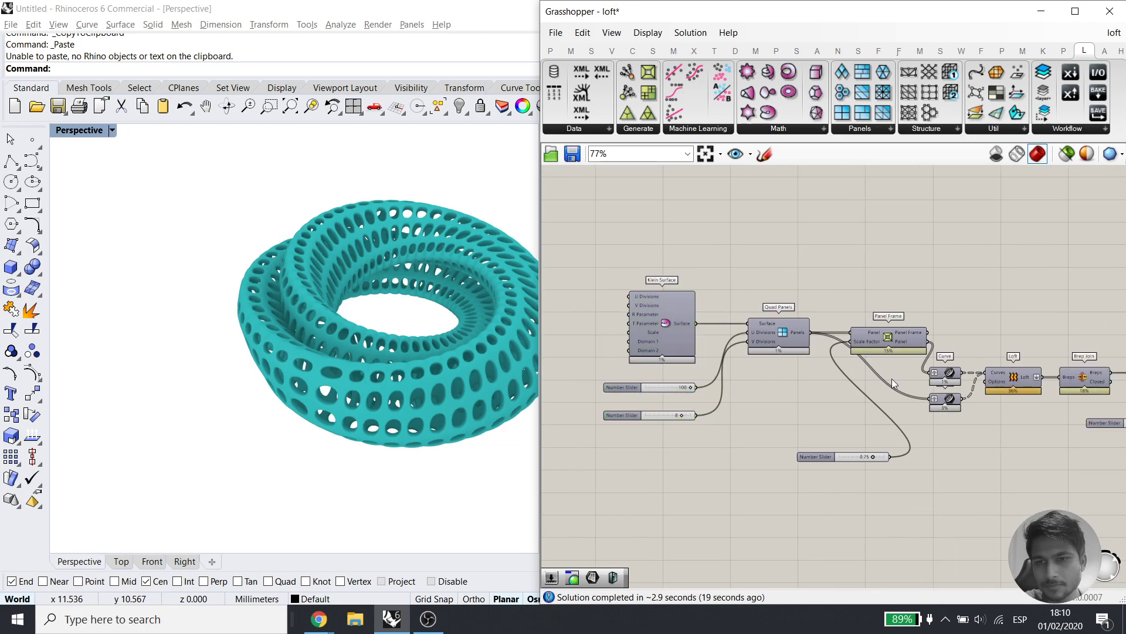
Move the 0.92 slider and Negative component left to tidy the layout
{"action": "right_click_drag", "start_coordinate": [984, 434], "coordinate": [878, 420]}
{"action": "right_click_drag", "start_coordinate": [1097, 426], "coordinate": [962, 420]}
{"action": "left_click_drag", "start_coordinate": [977, 439], "coordinate": [829, 414]}
{"action": "left_click", "coordinate": [955, 467]}
{"action": "right_click_drag", "start_coordinate": [955, 467], "coordinate": [853, 464]}
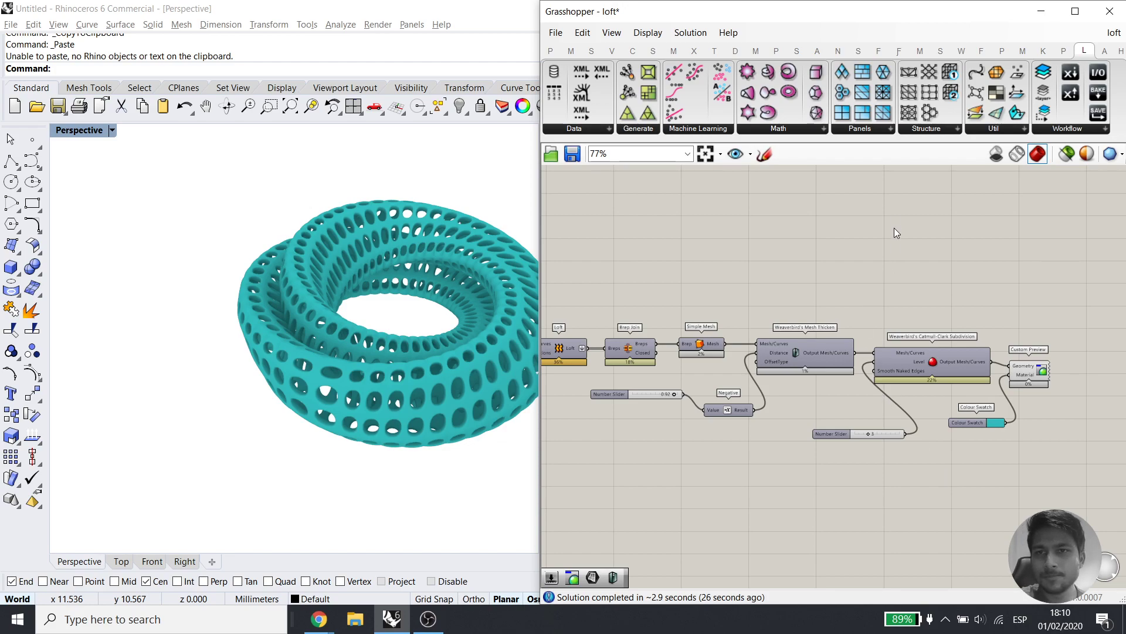
{"action": "left_click", "coordinate": [940, 130]}
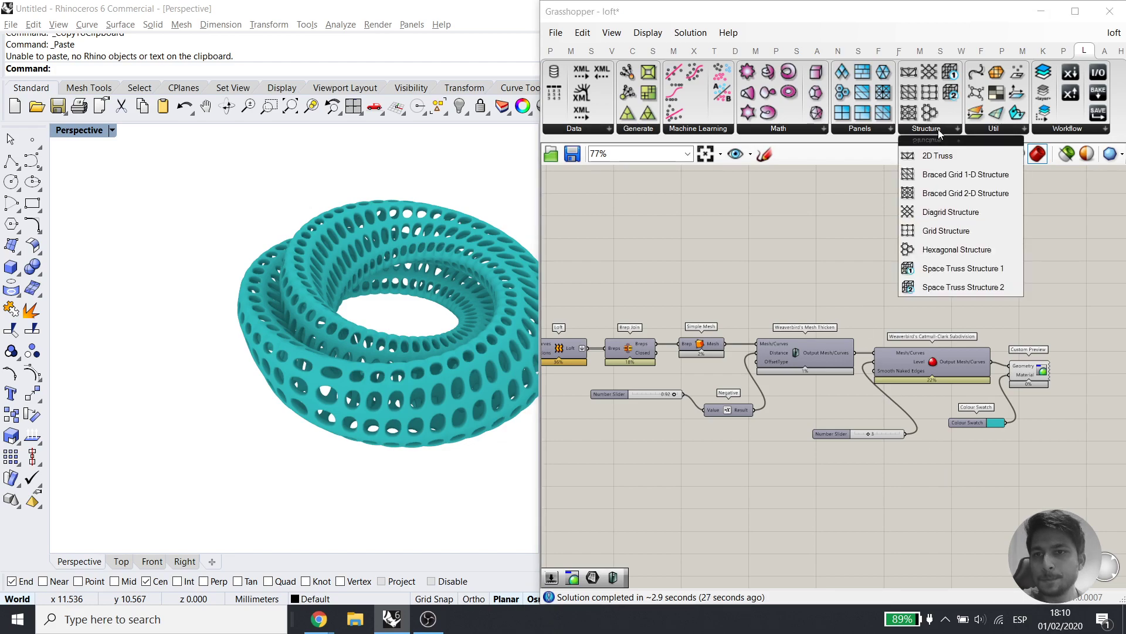
Add a Hexagon Cells component from the panelling list and place it below the definition
{"action": "left_click", "coordinate": [860, 129]}
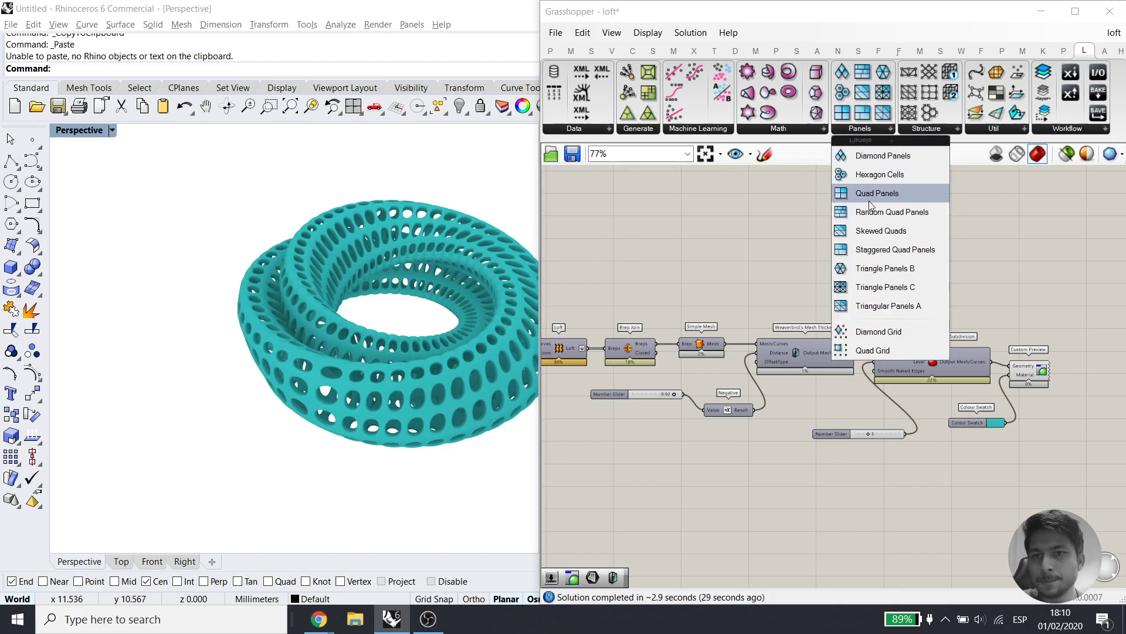
{"action": "left_click", "coordinate": [893, 176]}
{"action": "left_click", "coordinate": [660, 496]}
{"action": "right_click_drag", "start_coordinate": [627, 544], "coordinate": [800, 410]}
{"action": "left_click_drag", "start_coordinate": [834, 360], "coordinate": [690, 491]}
{"action": "right_click_drag", "start_coordinate": [783, 442], "coordinate": [697, 457]}
{"action": "left_click", "coordinate": [853, 379]}
{"action": "scroll", "coordinate": [854, 379], "scroll_direction": "down", "scroll_amount": 3}
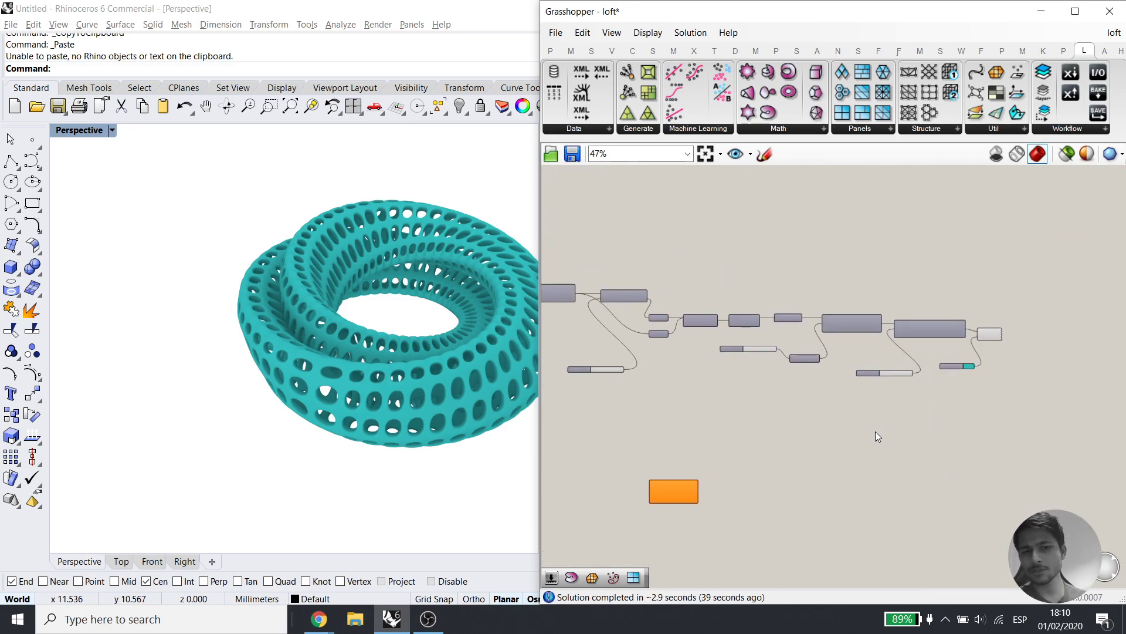
Check the reference model on slide 7 in the browser, then return to Rhino
{"action": "mouse_move", "coordinate": [318, 619]}
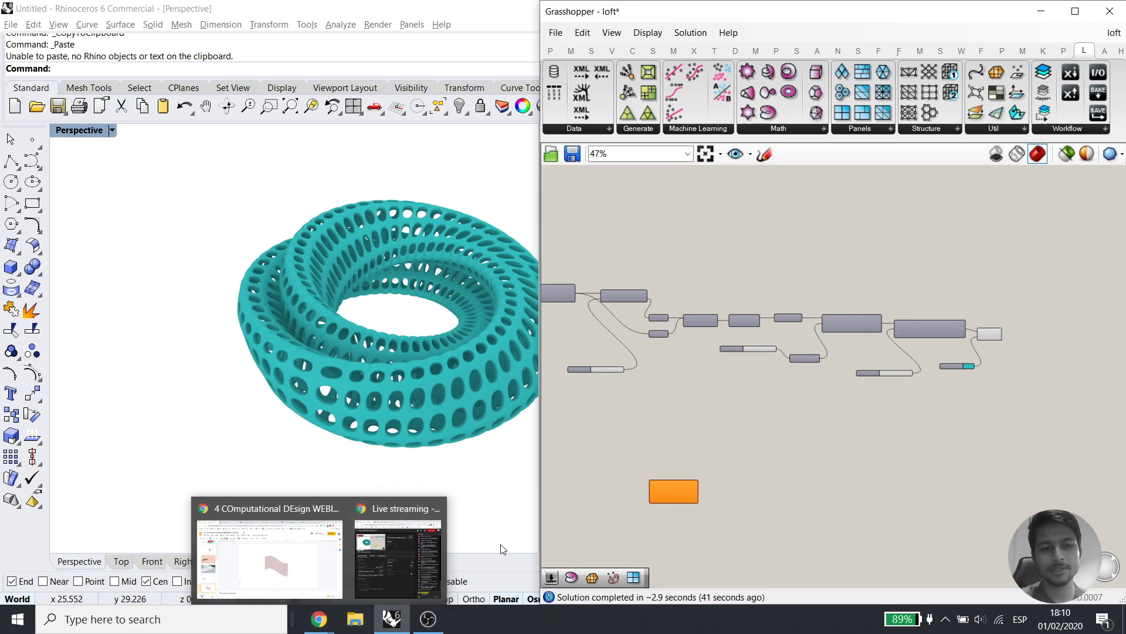
{"action": "left_click", "coordinate": [253, 569]}
{"action": "scroll", "coordinate": [111, 484], "scroll_direction": "down", "scroll_amount": 2}
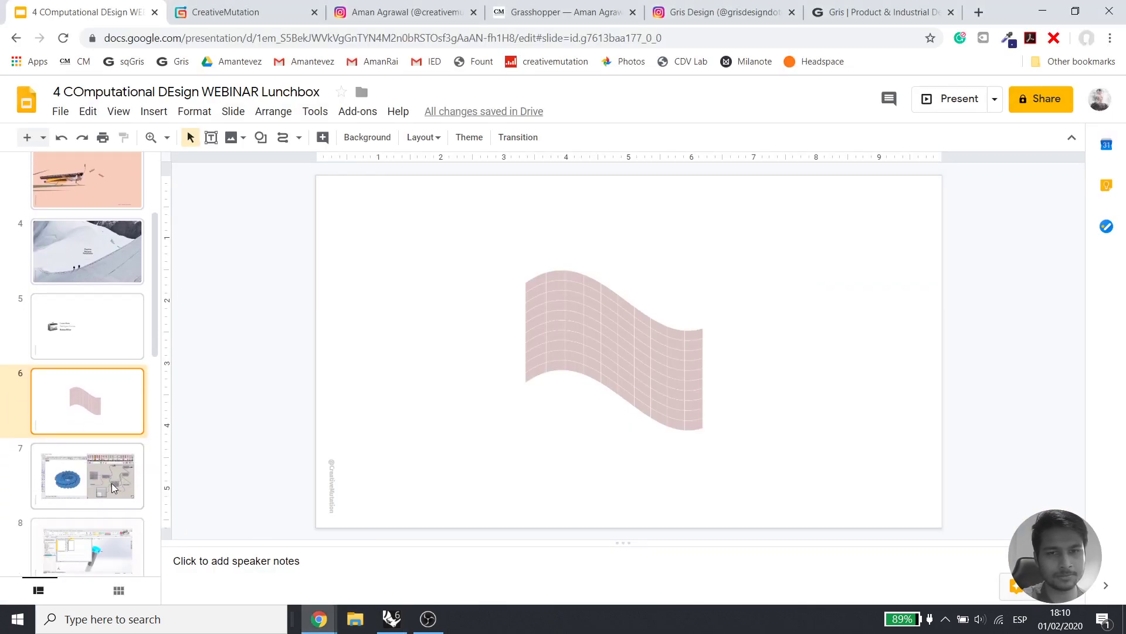
{"action": "left_click", "coordinate": [112, 484]}
{"action": "scroll", "coordinate": [112, 487], "scroll_direction": "down", "scroll_amount": 1}
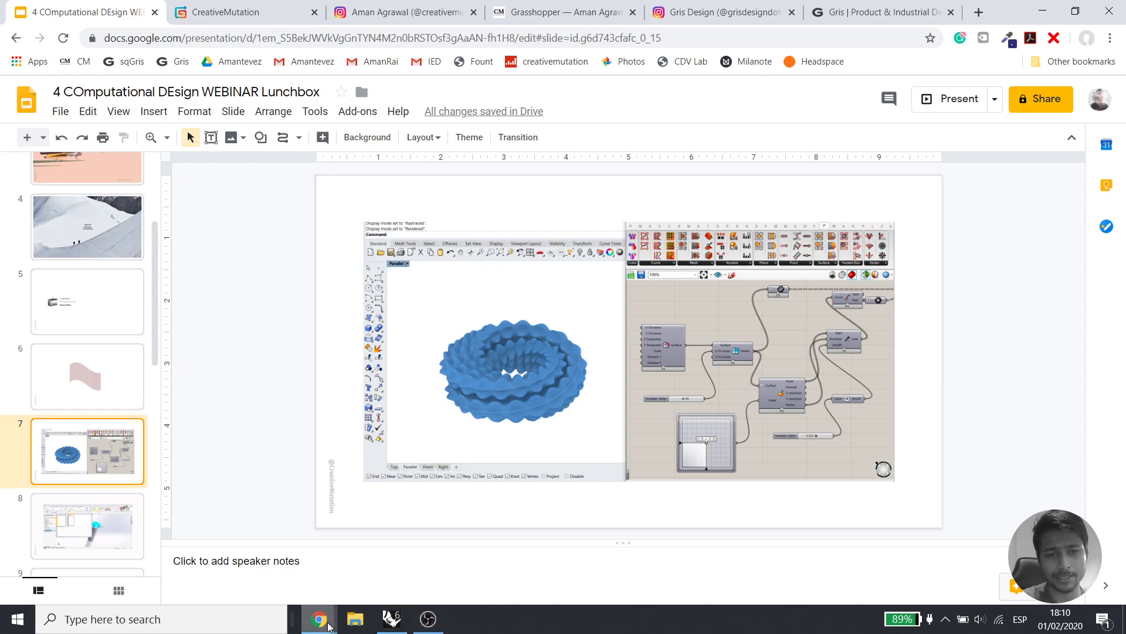
{"action": "mouse_move", "coordinate": [318, 619]}
{"action": "left_click", "coordinate": [392, 619]}
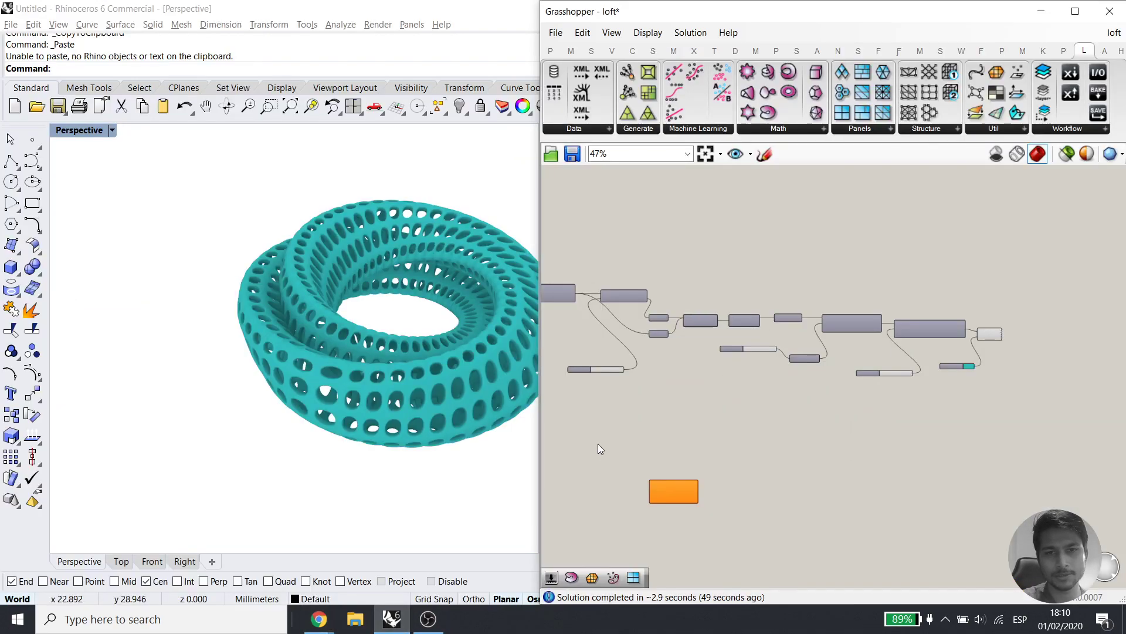
Reposition the Hexagon Cells component and delete the selected geometry in the Rhino viewport
{"action": "right_click_drag", "start_coordinate": [758, 396], "coordinate": [780, 389]}
{"action": "left_click", "coordinate": [1081, 130]}
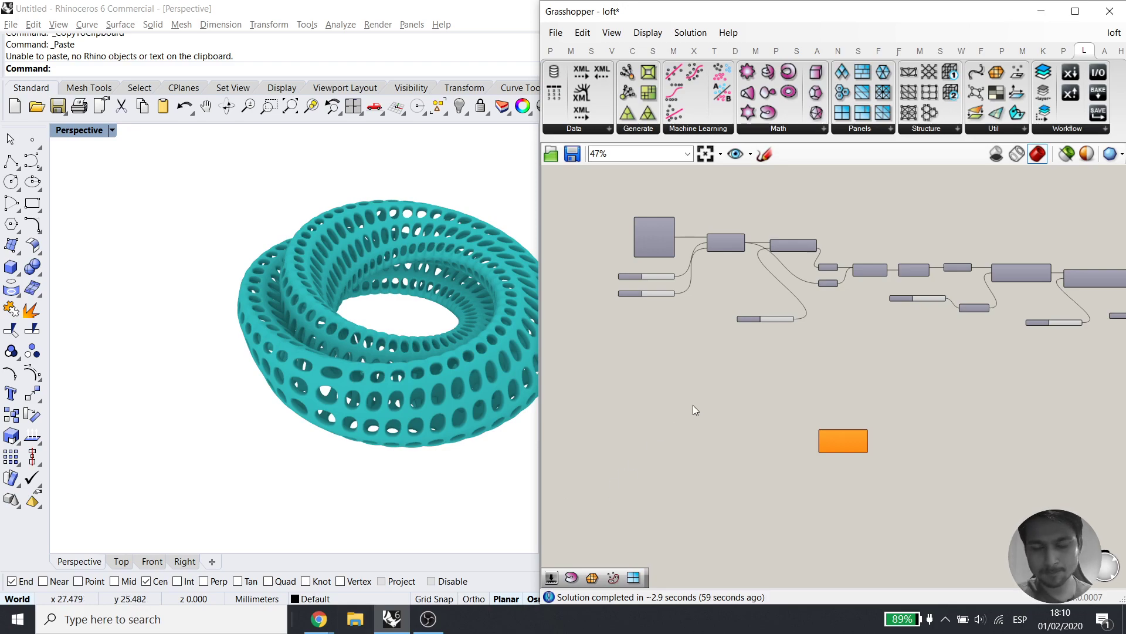
{"action": "scroll", "coordinate": [788, 405], "scroll_direction": "up", "scroll_amount": 4}
{"action": "left_click_drag", "start_coordinate": [936, 412], "coordinate": [754, 429]}
{"action": "right_click_drag", "start_coordinate": [753, 419], "coordinate": [891, 361]}
{"action": "left_click_drag", "start_coordinate": [405, 472], "coordinate": [313, 354]}
{"action": "key", "text": "Delete"}
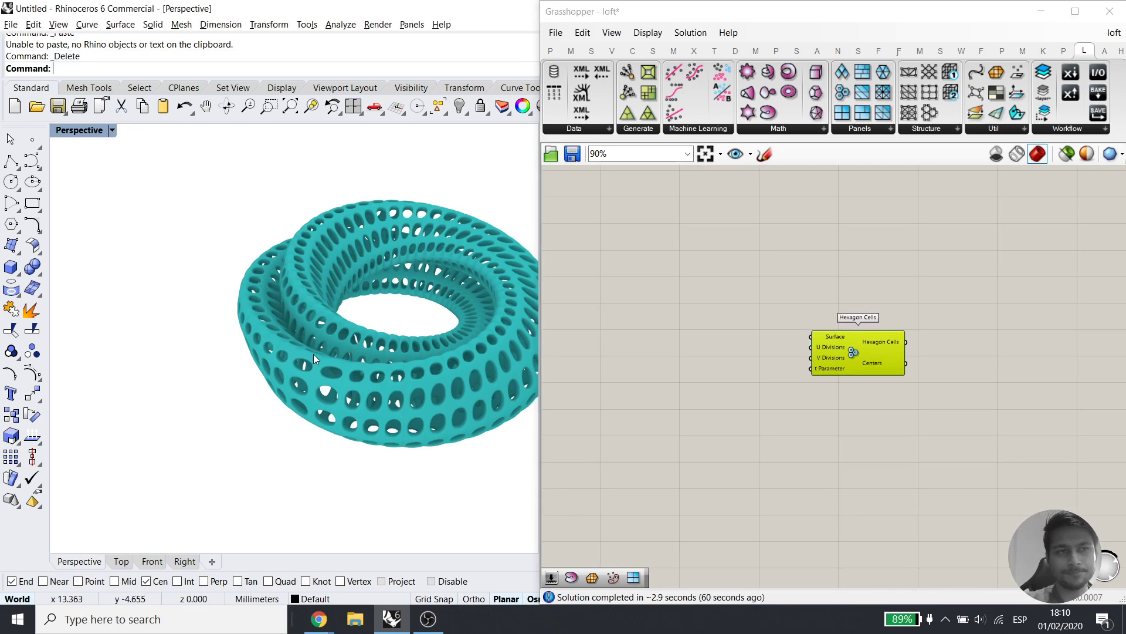
Disable the Catmull-Clark Subdivision, Colour Swatch and Custom Preview components
{"action": "right_click_drag", "start_coordinate": [985, 255], "coordinate": [801, 412]}
{"action": "mouse_move", "coordinate": [1091, 279]}
{"action": "right_mouse_down"}
{"action": "mouse_move", "coordinate": [890, 420]}
{"action": "mouse_move", "coordinate": [783, 418]}
{"action": "right_mouse_up"}
{"action": "right_click_drag", "start_coordinate": [1109, 423], "coordinate": [906, 410]}
{"action": "left_click_drag", "start_coordinate": [971, 401], "coordinate": [665, 277]}
{"action": "middle_click", "coordinate": [886, 299]}
{"action": "left_click", "coordinate": [952, 300]}
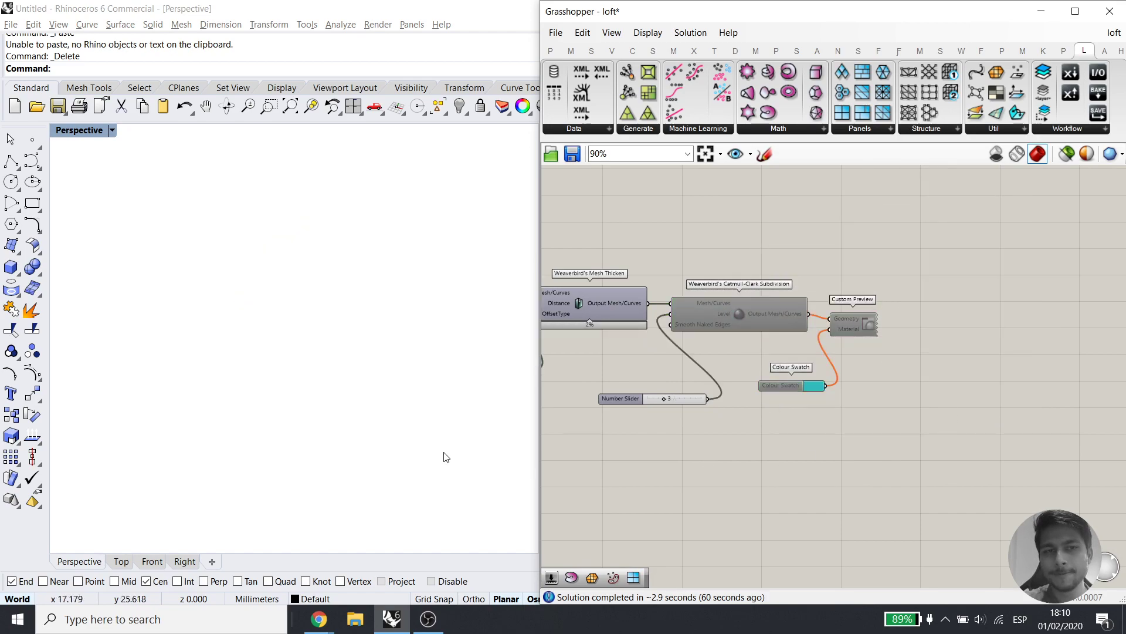
Draw a rectangular plane surface from two corners and select it
{"action": "left_click", "coordinate": [18, 253]}
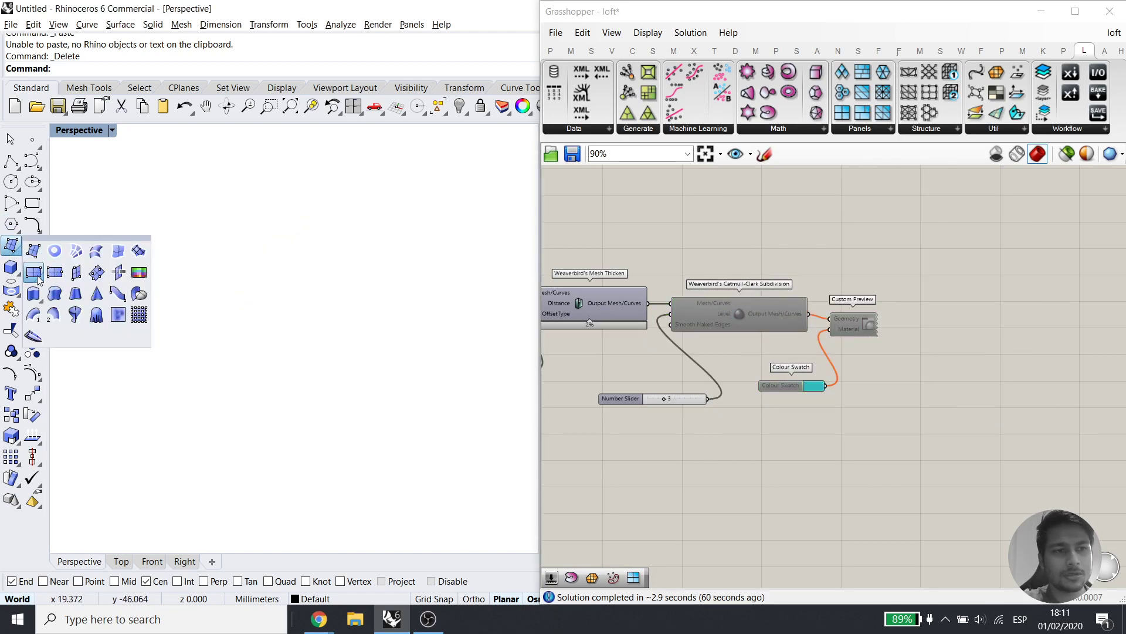
{"action": "left_click", "coordinate": [34, 273]}
{"action": "left_click", "coordinate": [147, 307]}
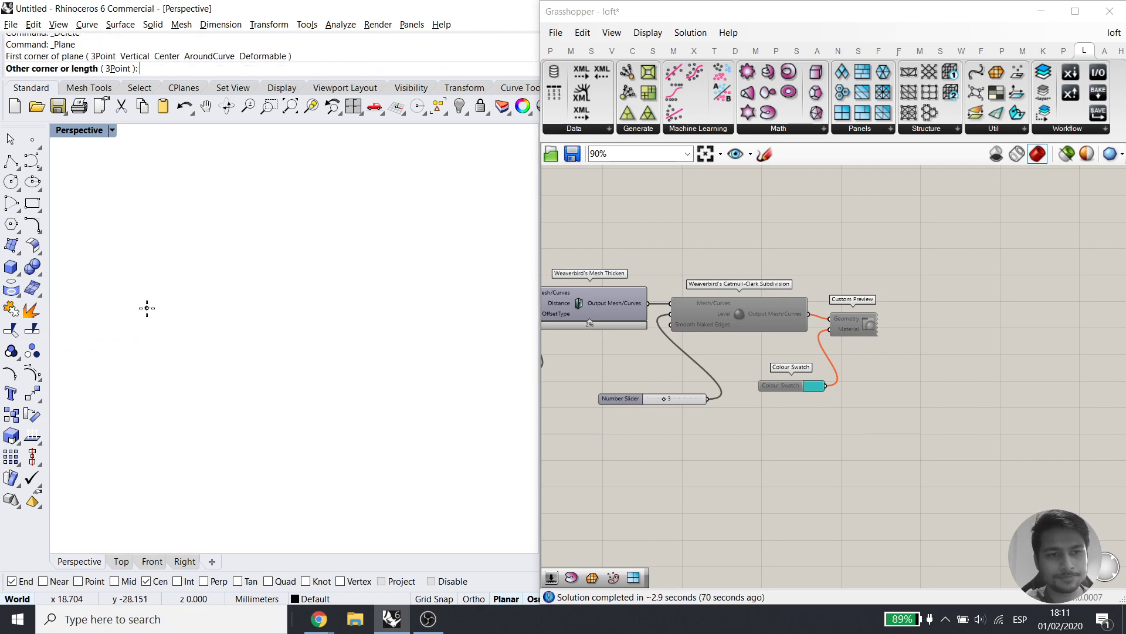
{"action": "left_click", "coordinate": [422, 326]}
{"action": "left_click", "coordinate": [402, 347]}
Rebuild the plane at 7×7 control points with the degree lowered to 3
{"action": "left_click", "coordinate": [310, 111]}
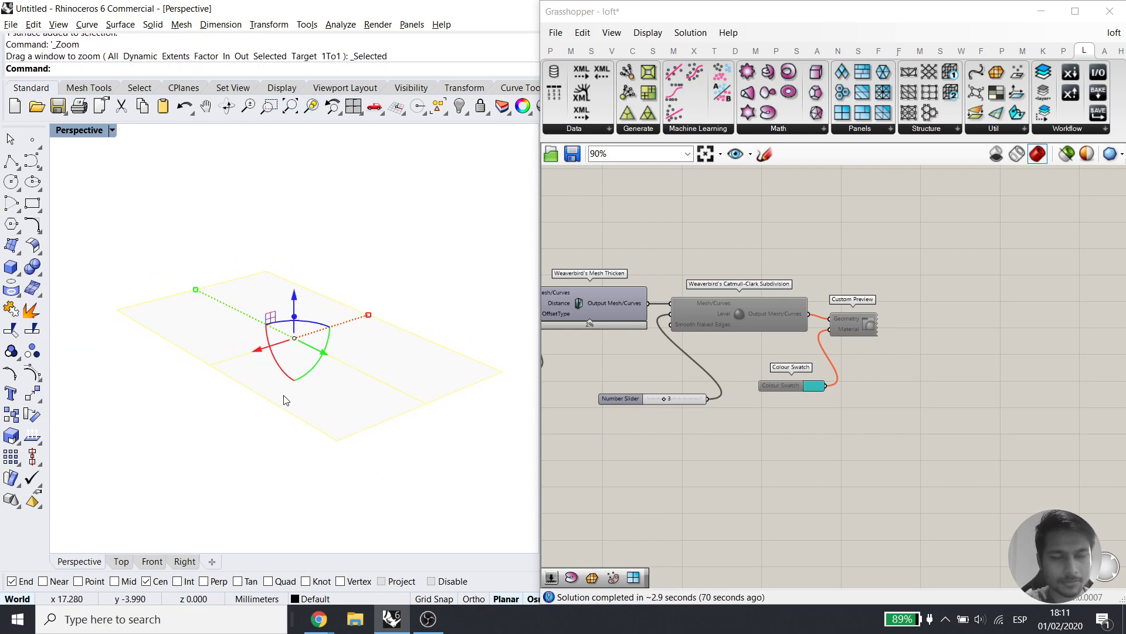
{"action": "key", "text": "Return"}
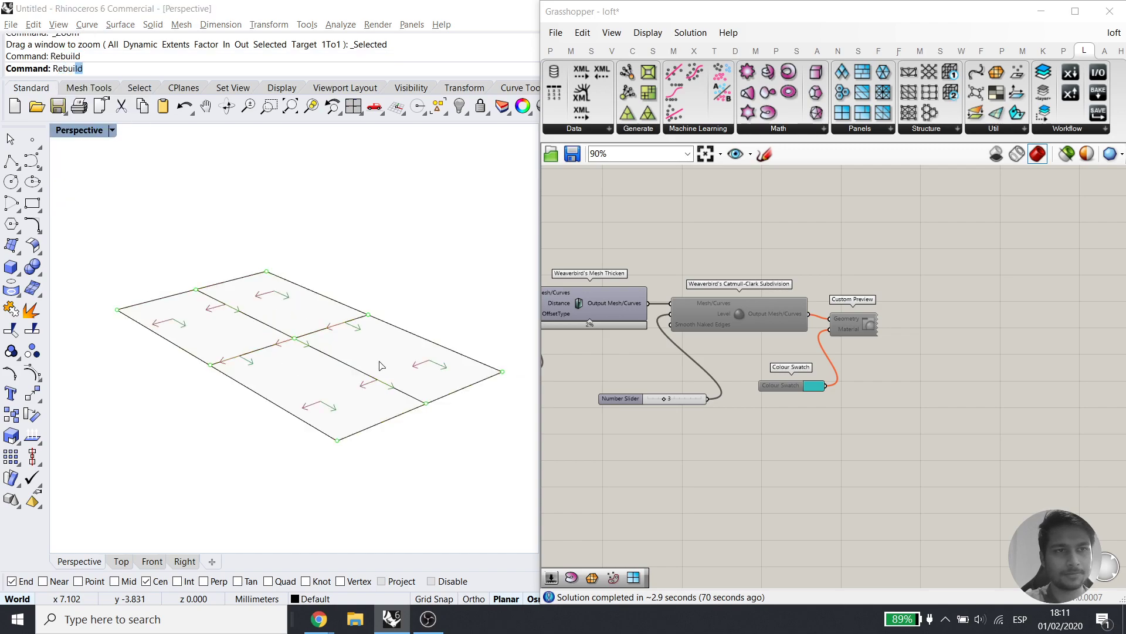
{"action": "left_click", "coordinate": [827, 254]}
{"action": "left_click", "coordinate": [827, 254]}
{"action": "left_click", "coordinate": [828, 254]}
{"action": "left_click", "coordinate": [827, 232]}
{"action": "left_click", "coordinate": [828, 232]}
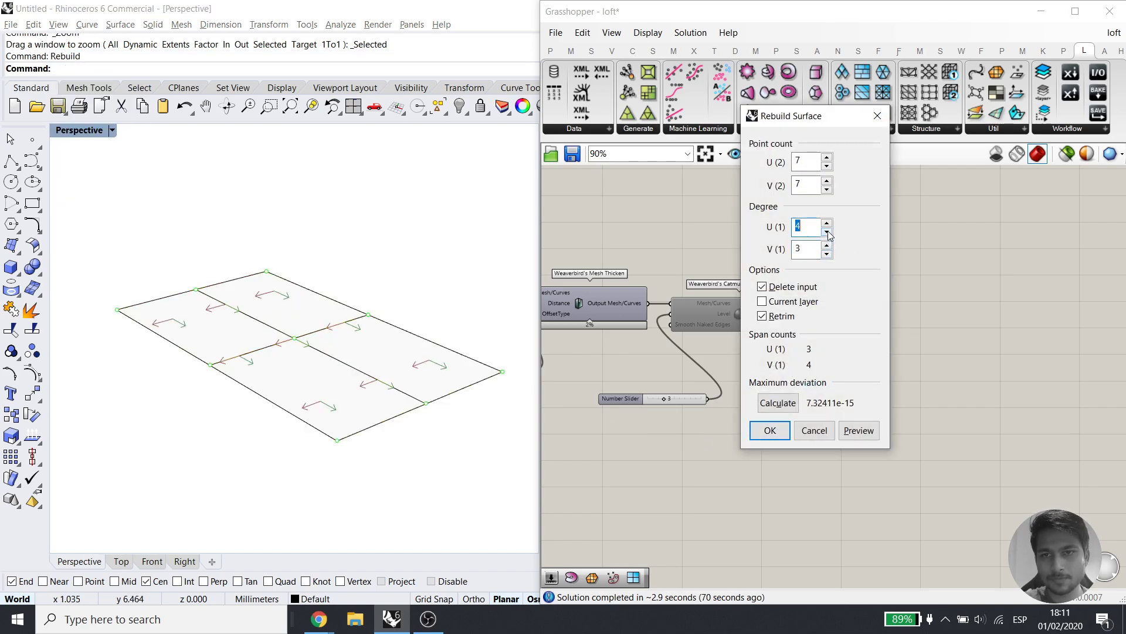
{"action": "left_click", "coordinate": [753, 430]}
Raise the left and right edge control points to bend the plane into a wavy surface
{"action": "key", "text": "F10"}
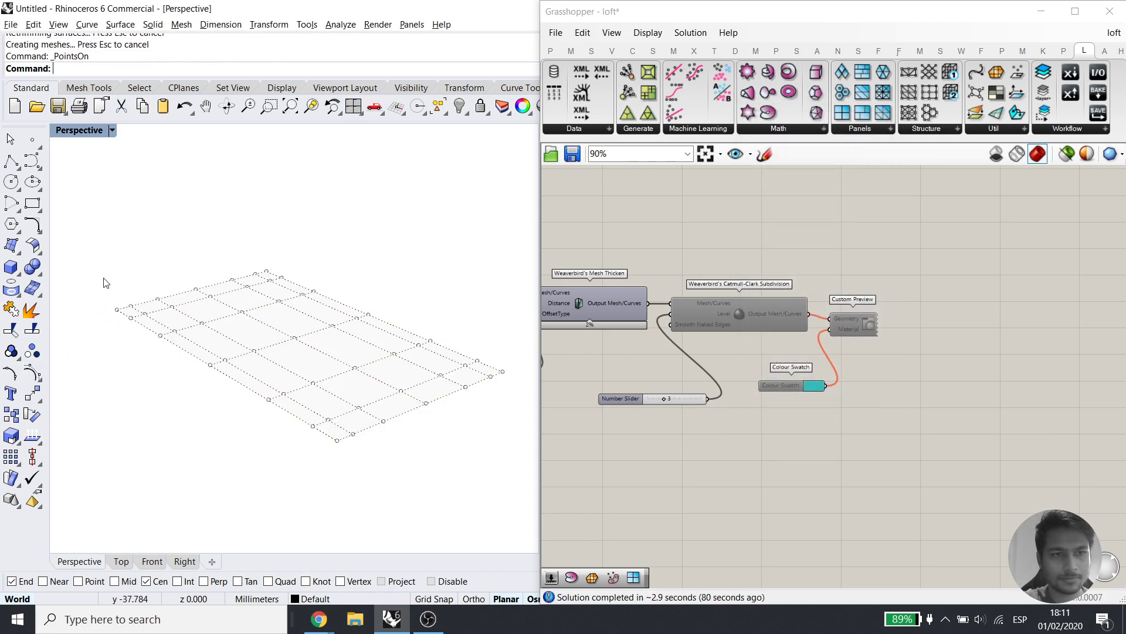
{"action": "left_click_drag", "start_coordinate": [104, 276], "coordinate": [222, 381]}
{"action": "left_click_drag", "start_coordinate": [201, 284], "coordinate": [198, 228]}
{"action": "left_click_drag", "start_coordinate": [377, 269], "coordinate": [514, 424]}
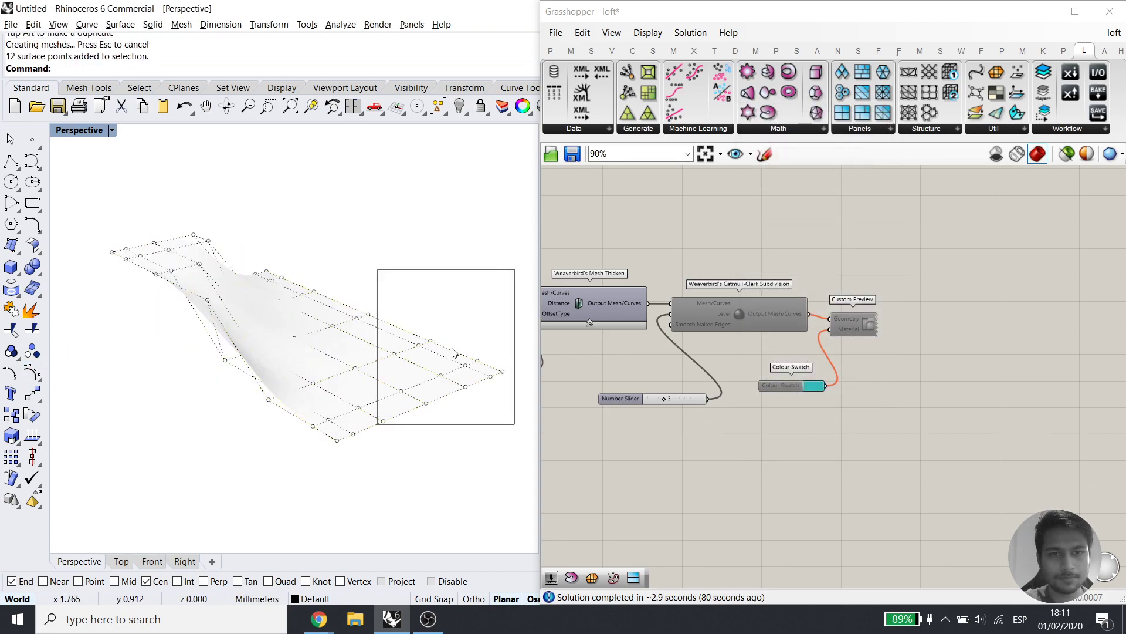
{"action": "left_click_drag", "start_coordinate": [411, 346], "coordinate": [422, 302]}
{"action": "key", "text": "Escape"}
{"action": "key", "text": "Escape"}
{"action": "right_click_drag", "start_coordinate": [286, 382], "coordinate": [335, 431]}
{"action": "right_click_drag", "start_coordinate": [693, 442], "coordinate": [838, 350]}
{"action": "right_click_drag", "start_coordinate": [655, 467], "coordinate": [783, 401]}
{"action": "right_click_drag", "start_coordinate": [654, 398], "coordinate": [809, 434]}
{"action": "right_click_drag", "start_coordinate": [607, 391], "coordinate": [759, 370]}
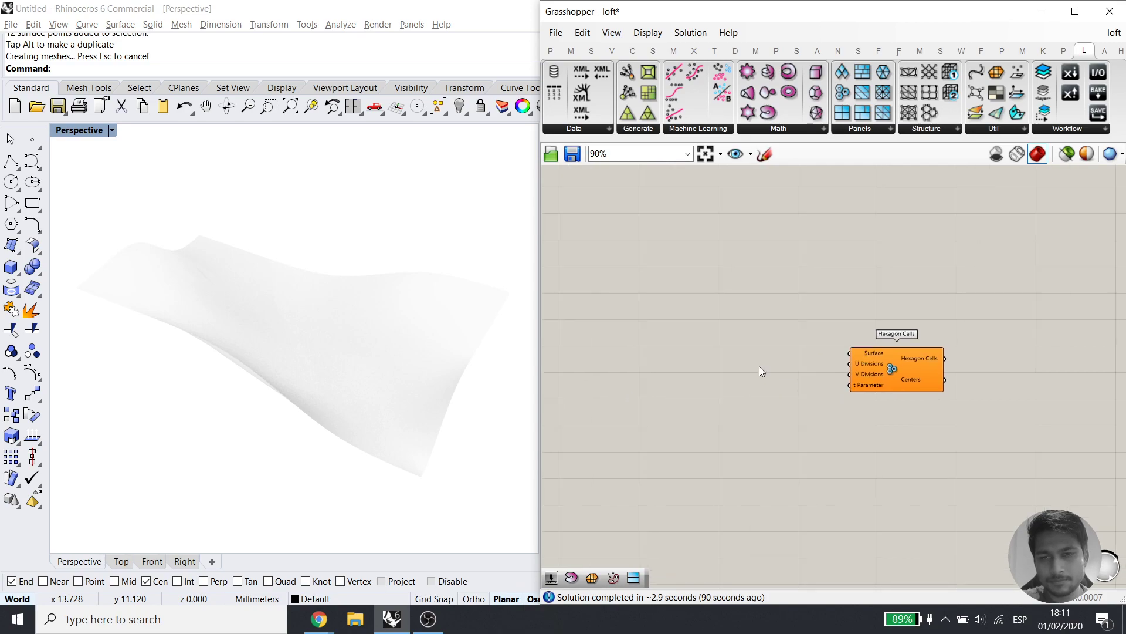
{"action": "scroll", "coordinate": [759, 370], "scroll_direction": "up", "scroll_amount": 2}
Add a Surface parameter that references the wavy freeform Rhino surface
{"action": "double_click", "coordinate": [752, 365]}
{"action": "type", "text": "surf"}
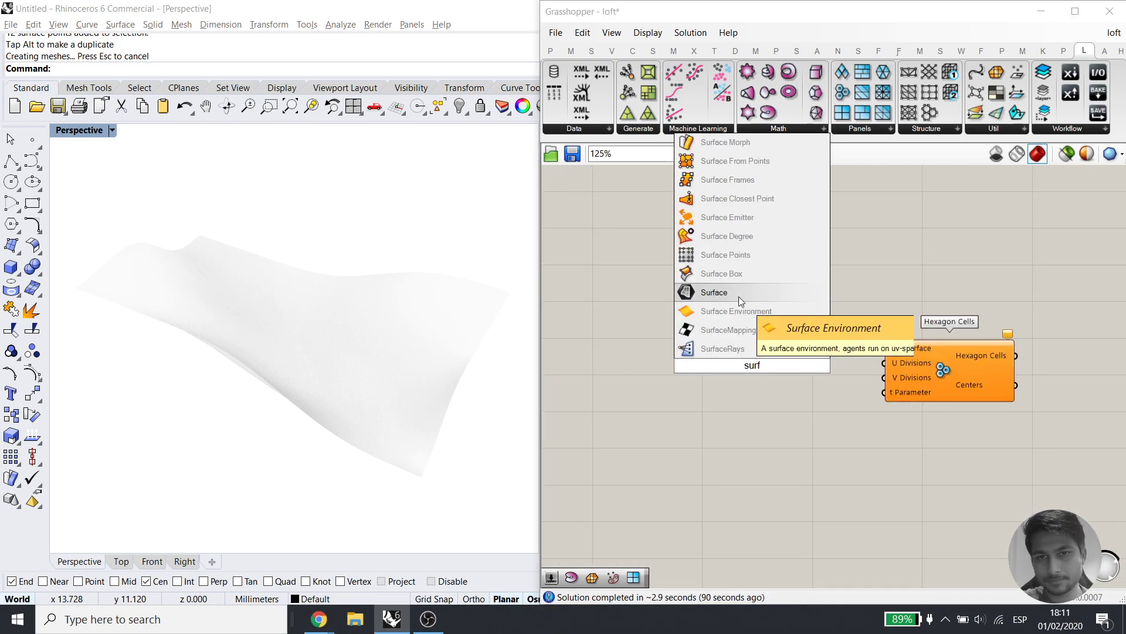
{"action": "left_click", "coordinate": [738, 297]}
{"action": "right_click", "coordinate": [754, 357]}
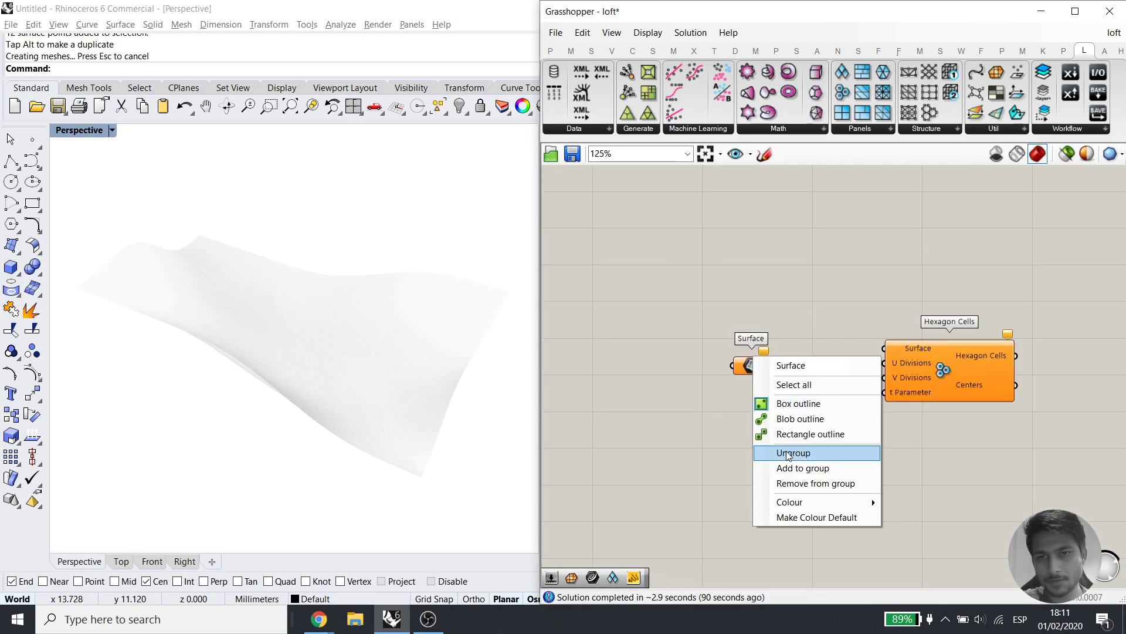
{"action": "left_click", "coordinate": [720, 370]}
{"action": "left_click", "coordinate": [748, 369]}
{"action": "right_click", "coordinate": [751, 372]}
{"action": "left_click", "coordinate": [777, 497]}
{"action": "left_click", "coordinate": [329, 327]}
Wire the surface into Hexagon Cells' Surface input and hide the Rhino surface
{"action": "left_click_drag", "start_coordinate": [772, 366], "coordinate": [885, 349]}
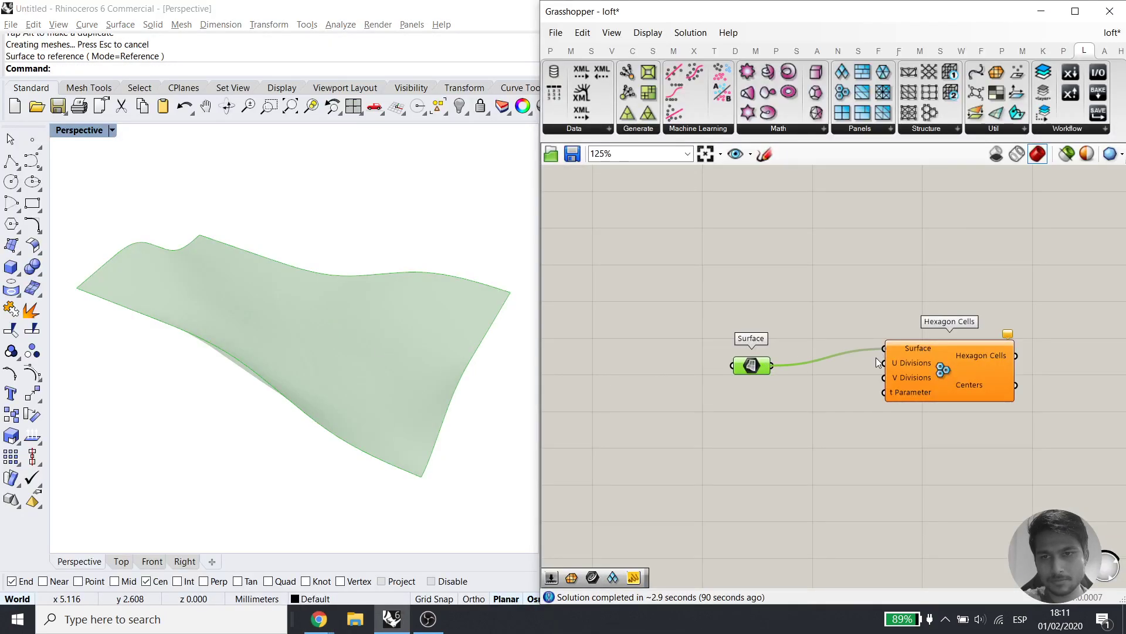
{"action": "middle_click", "coordinate": [786, 320]}
{"action": "left_click", "coordinate": [382, 333]}
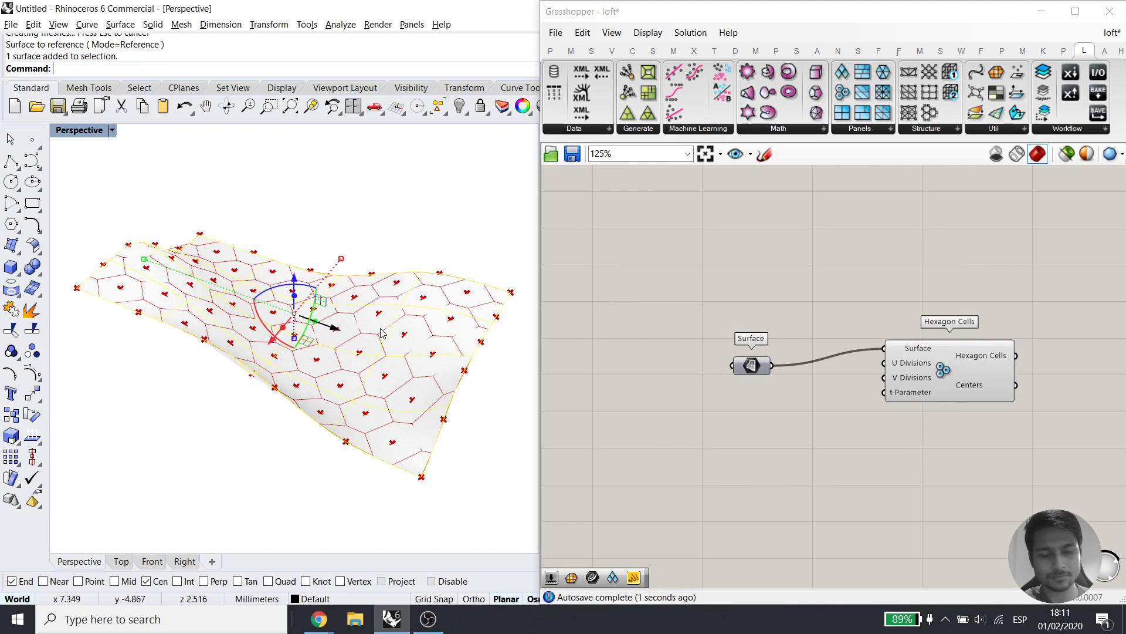
{"action": "key", "text": "ctrl+h"}
{"action": "right_click_drag", "start_coordinate": [381, 333], "coordinate": [280, 381]}
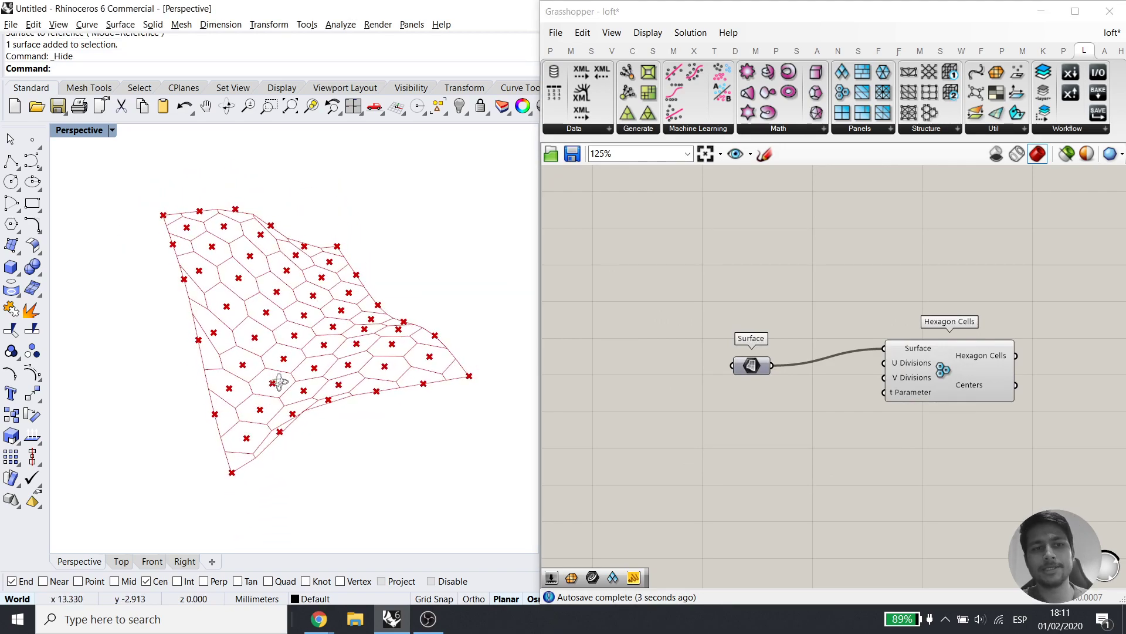
Reposition the Surface parameter to straighten its wire and orbit around the hexagon grid
{"action": "left_click", "coordinate": [793, 332]}
{"action": "left_click_drag", "start_coordinate": [756, 368], "coordinate": [788, 353]}
{"action": "right_click_drag", "start_coordinate": [381, 380], "coordinate": [318, 398]}
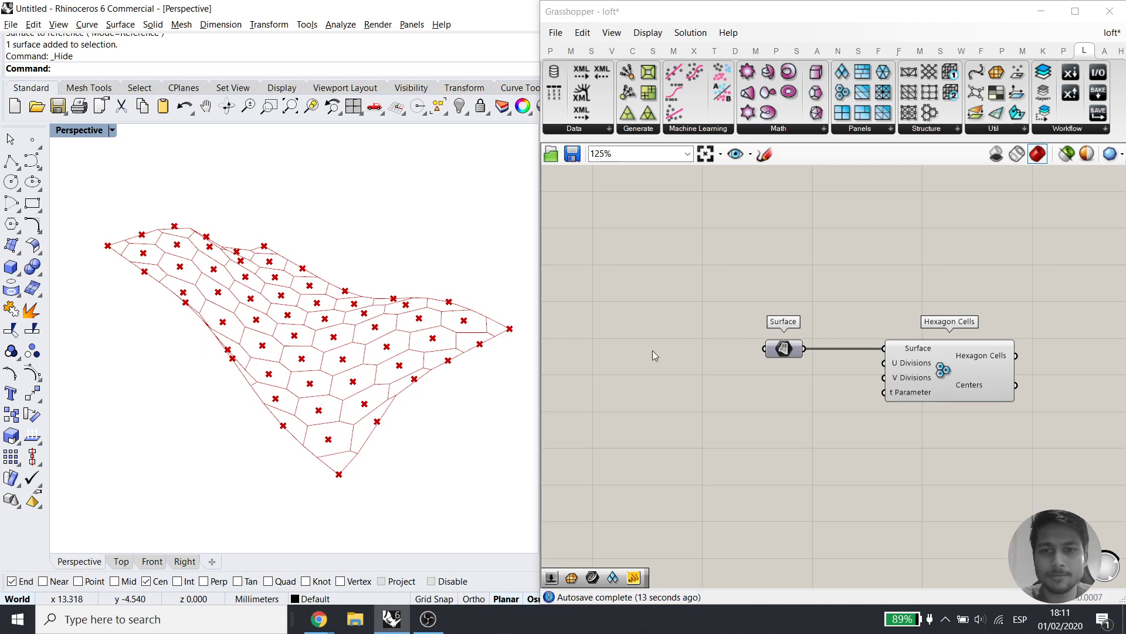
{"action": "right_click_drag", "start_coordinate": [883, 386], "coordinate": [762, 375]}
{"action": "mouse_move", "coordinate": [889, 344]}
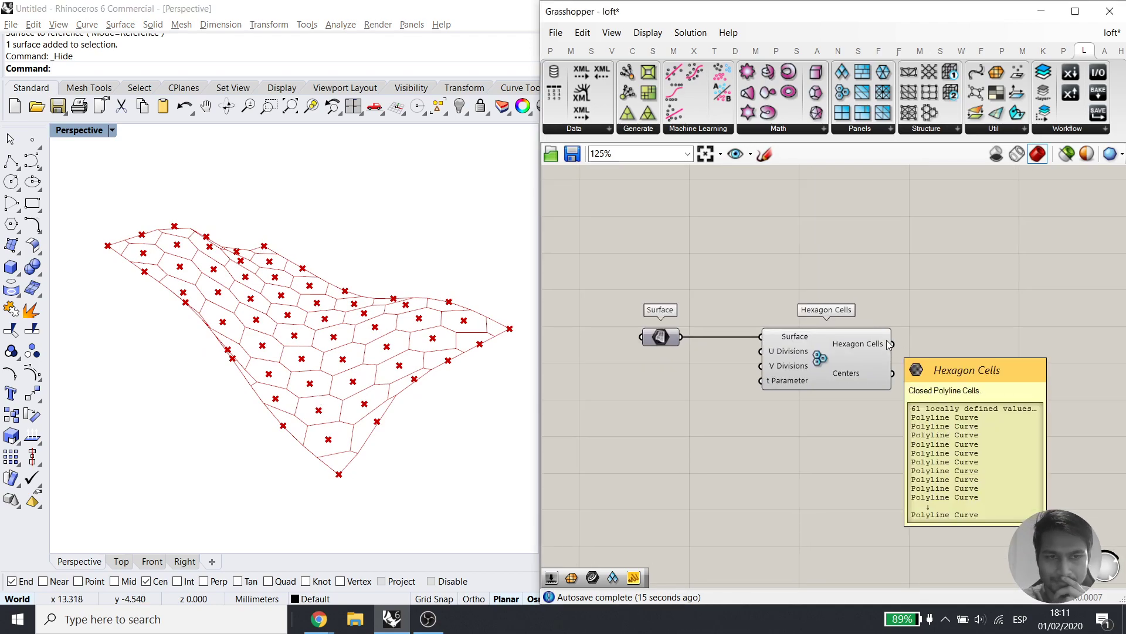
{"action": "mouse_move", "coordinate": [351, 329]}
{"action": "right_mouse_down"}
{"action": "mouse_move", "coordinate": [319, 370]}
{"action": "mouse_move", "coordinate": [332, 322]}
{"action": "right_mouse_up"}
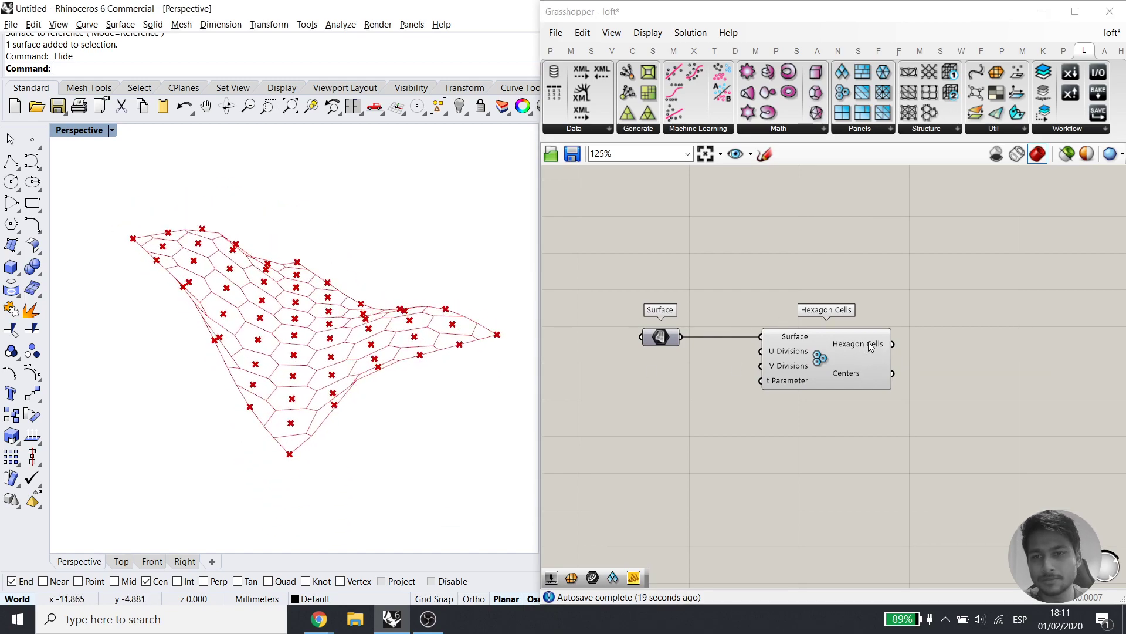
{"action": "mouse_move", "coordinate": [871, 346]}
{"action": "right_click_drag", "start_coordinate": [206, 344], "coordinate": [274, 365]}
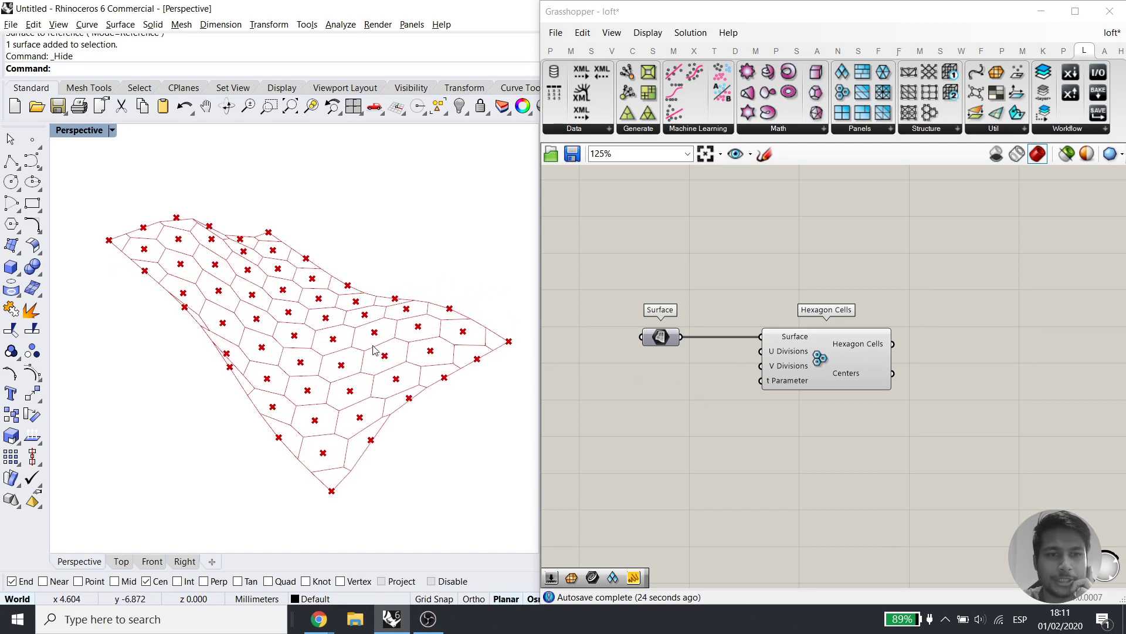
{"action": "mouse_move", "coordinate": [338, 339]}
{"action": "right_mouse_down"}
{"action": "mouse_move", "coordinate": [344, 300]}
{"action": "mouse_move", "coordinate": [341, 332]}
{"action": "right_mouse_up"}
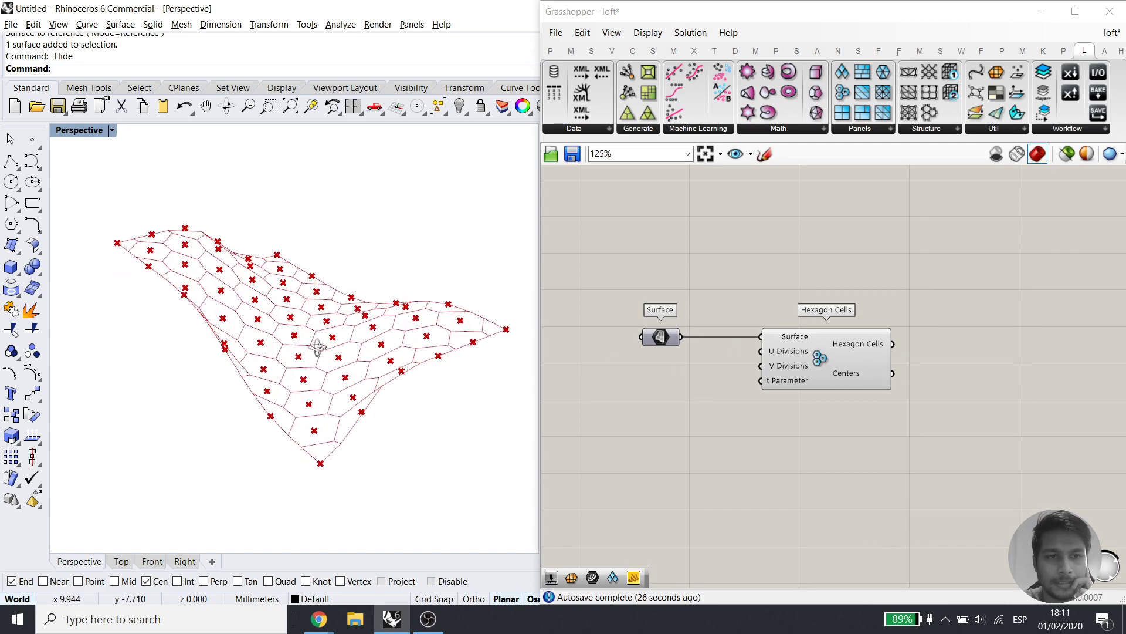
Look over the End Points, Line SDL and Extrude Point components, then return to Hexagon Cells
{"action": "scroll", "coordinate": [852, 431], "scroll_direction": "down", "scroll_amount": 5}
{"action": "right_click_drag", "start_coordinate": [997, 229], "coordinate": [738, 457]}
{"action": "scroll", "coordinate": [848, 404], "scroll_direction": "up", "scroll_amount": 3}
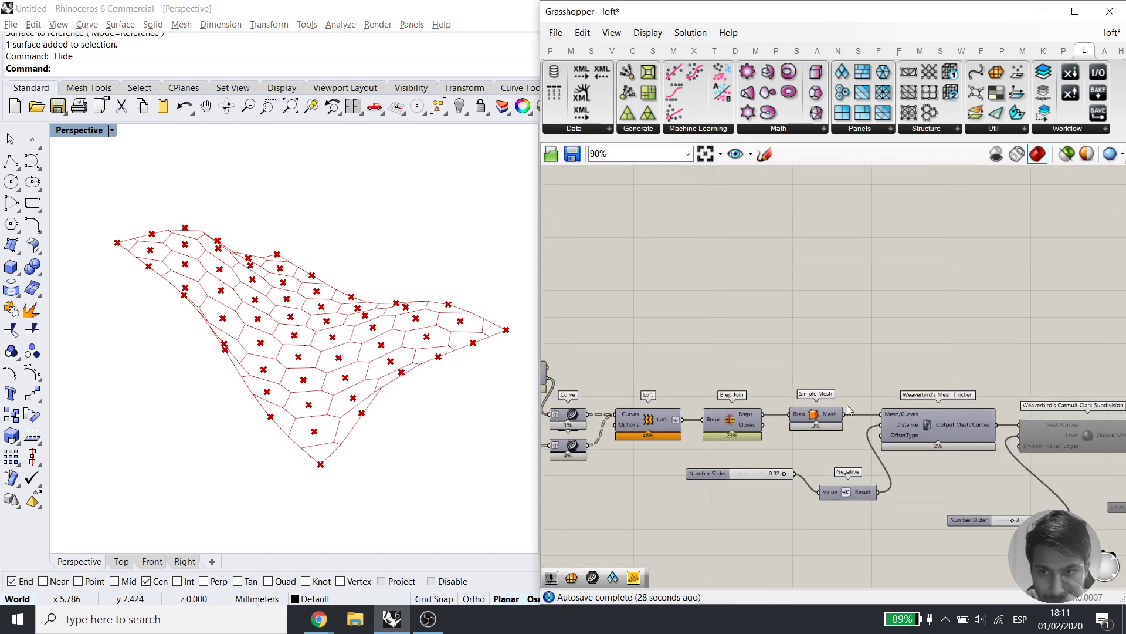
{"action": "scroll", "coordinate": [847, 404], "scroll_direction": "down", "scroll_amount": 4}
{"action": "right_click_drag", "start_coordinate": [829, 309], "coordinate": [861, 542]}
{"action": "scroll", "coordinate": [858, 365], "scroll_direction": "up", "scroll_amount": 6}
{"action": "right_click_drag", "start_coordinate": [722, 337], "coordinate": [931, 327]}
{"action": "right_click_drag", "start_coordinate": [611, 382], "coordinate": [864, 318]}
{"action": "left_click_drag", "start_coordinate": [915, 192], "coordinate": [1044, 299]}
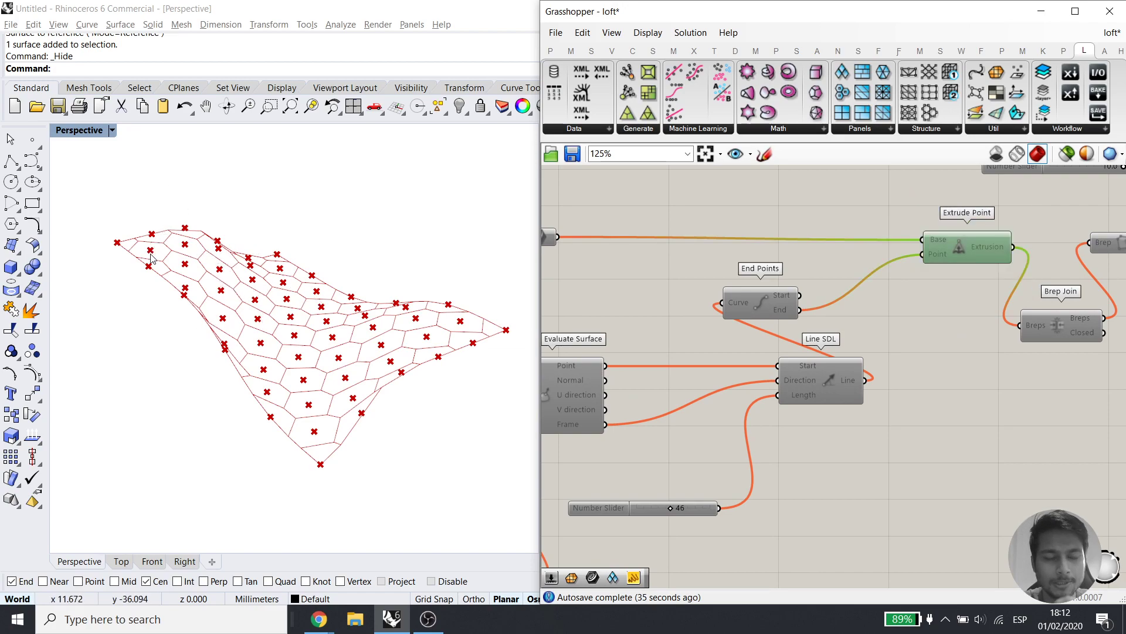
{"action": "right_click_drag", "start_coordinate": [214, 324], "coordinate": [340, 370]}
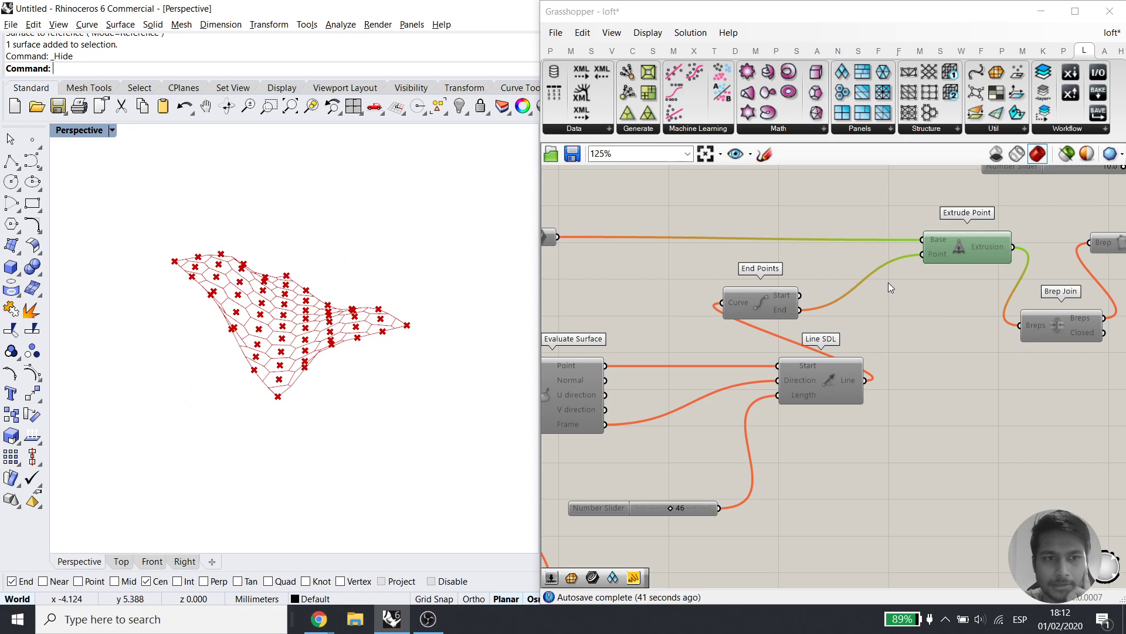
{"action": "scroll", "coordinate": [873, 294], "scroll_direction": "down", "scroll_amount": 6}
{"action": "right_click_drag", "start_coordinate": [785, 572], "coordinate": [793, 207]}
{"action": "scroll", "coordinate": [827, 375], "scroll_direction": "up", "scroll_amount": 6}
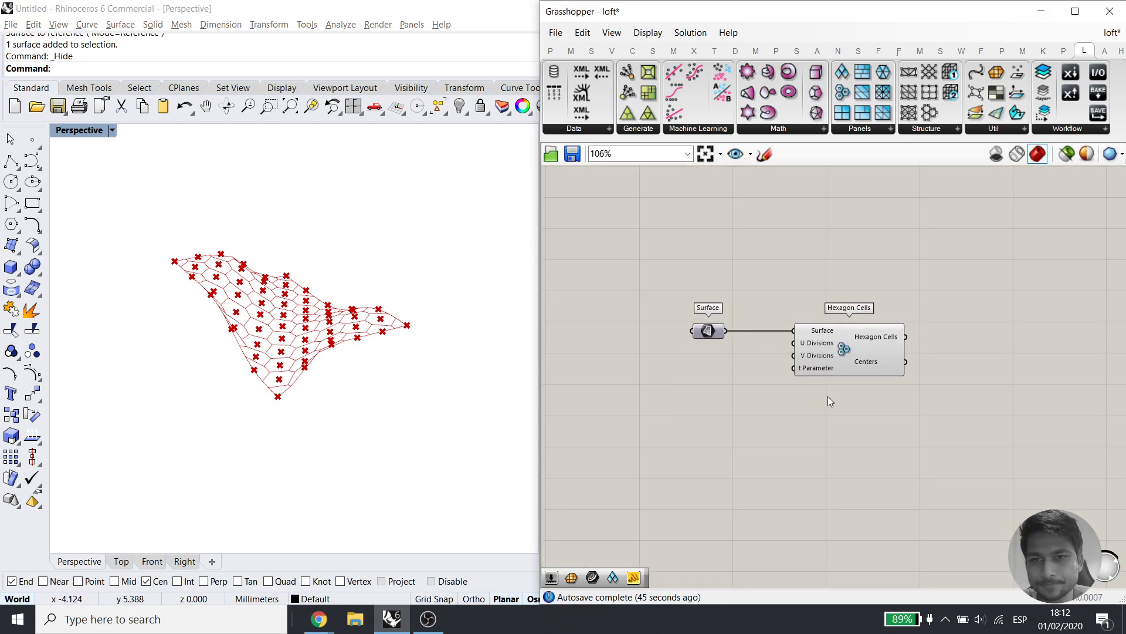
Add two number sliders and wire them into Hexagon Cells' U and V Divisions
{"action": "right_click_drag", "start_coordinate": [684, 464], "coordinate": [726, 466]}
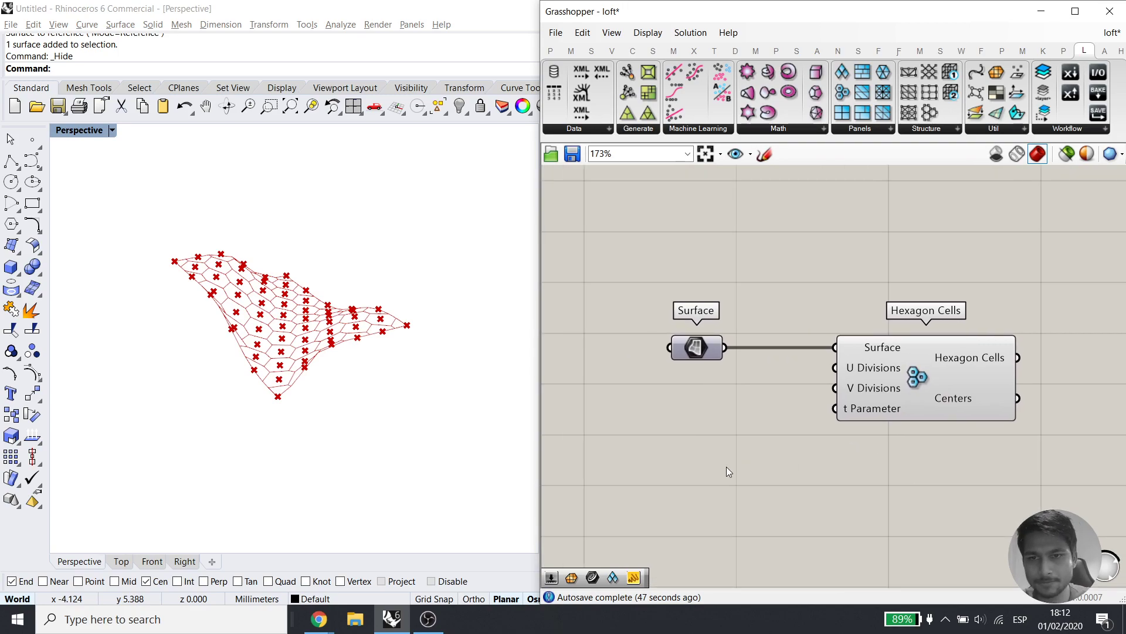
{"action": "double_click", "coordinate": [726, 464]}
{"action": "type", "text": "25"}
{"action": "key", "text": "Return"}
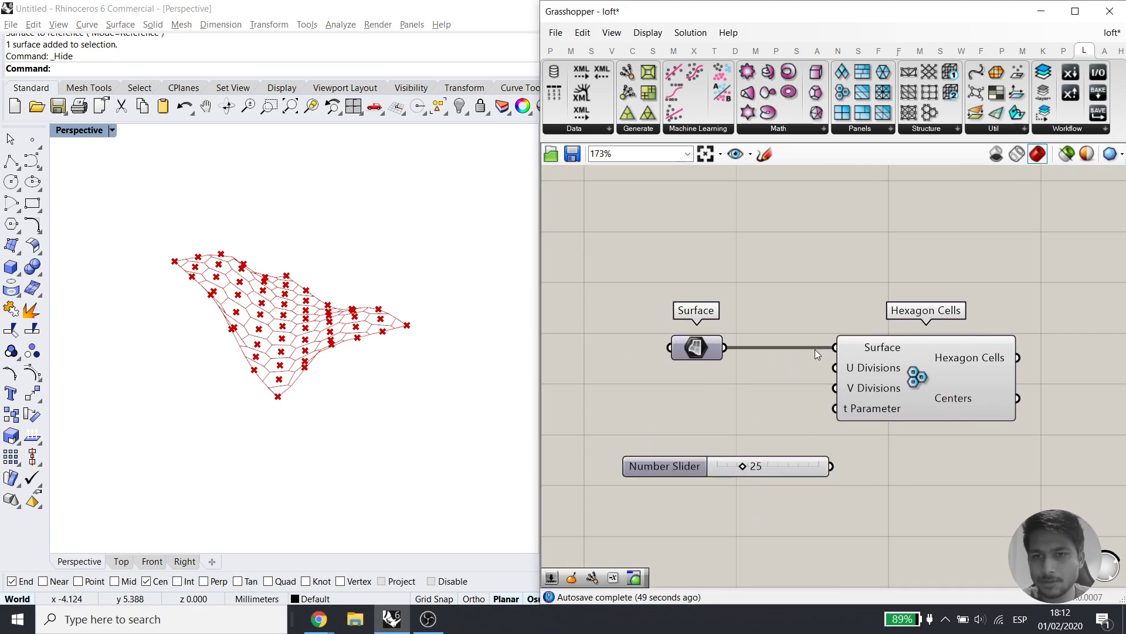
{"action": "left_click_drag", "start_coordinate": [828, 427], "coordinate": [829, 466]}
{"action": "left_click_drag", "start_coordinate": [815, 464], "coordinate": [725, 447]}
{"action": "left_click_drag", "start_coordinate": [837, 389], "coordinate": [722, 457]}
Set both division sliders to 14 and align the two sliders
{"action": "scroll", "coordinate": [242, 319], "scroll_direction": "up", "scroll_amount": 5}
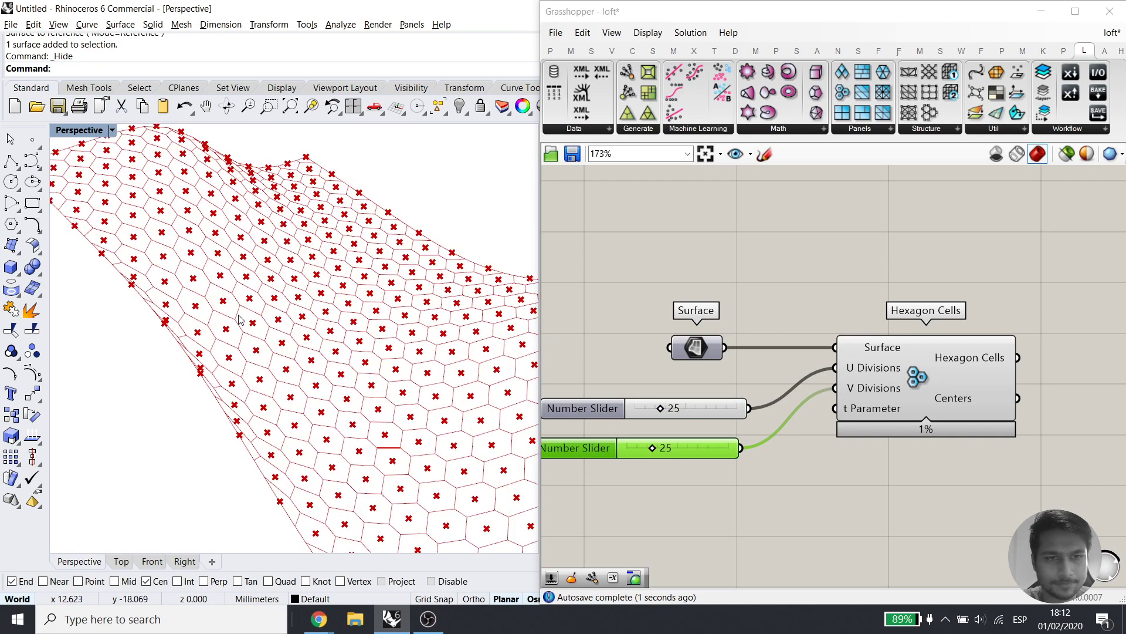
{"action": "left_click_drag", "start_coordinate": [661, 413], "coordinate": [650, 412]}
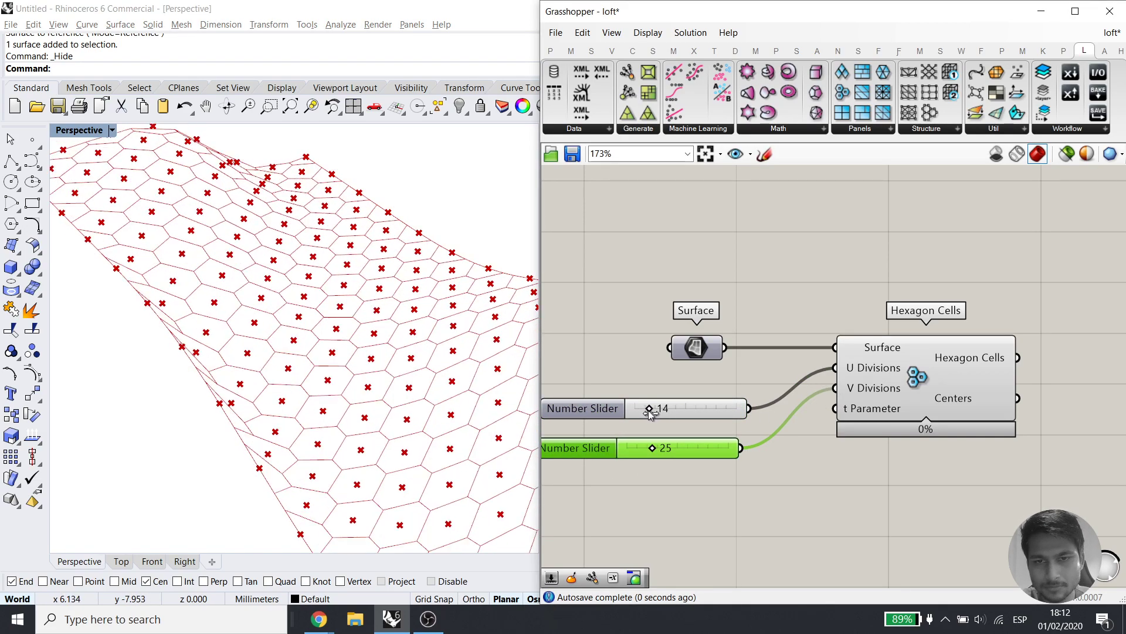
{"action": "left_click_drag", "start_coordinate": [651, 459], "coordinate": [642, 451]}
{"action": "scroll", "coordinate": [296, 466], "scroll_direction": "down", "scroll_amount": 5}
{"action": "right_click_drag", "start_coordinate": [296, 464], "coordinate": [222, 406]}
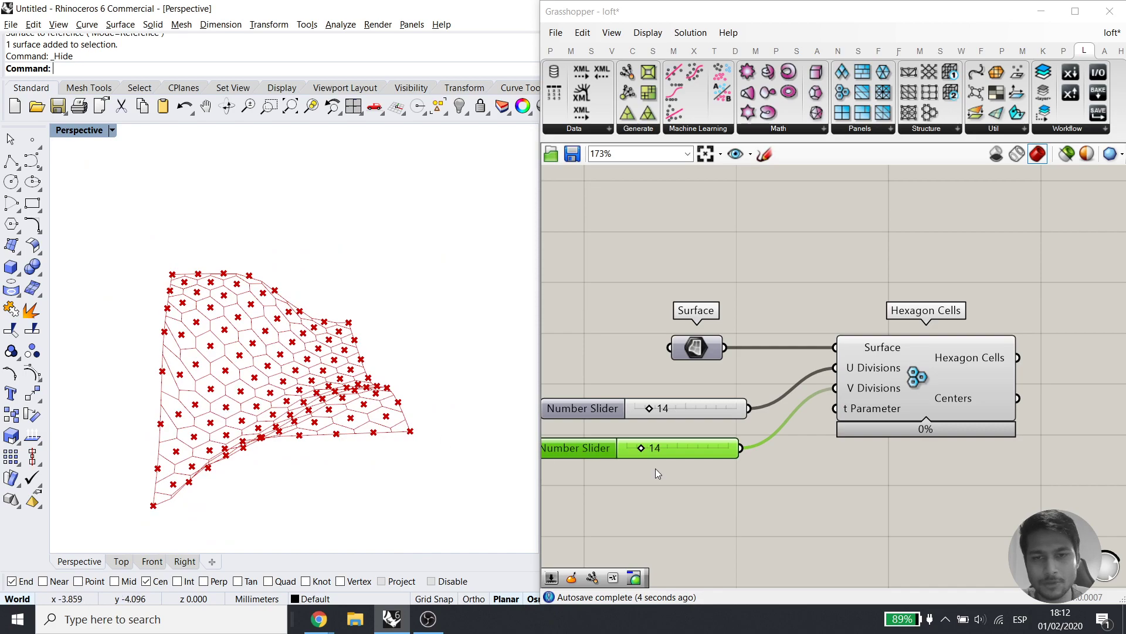
{"action": "left_click_drag", "start_coordinate": [655, 469], "coordinate": [646, 415]}
{"action": "left_click", "coordinate": [648, 390]}
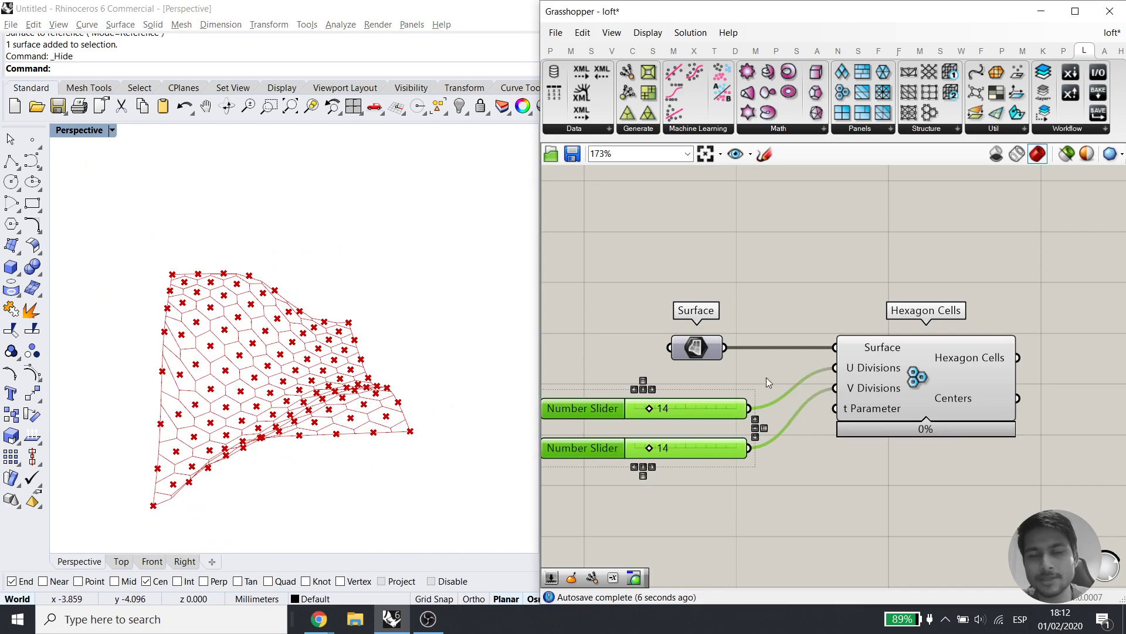
{"action": "left_click", "coordinate": [769, 382]}
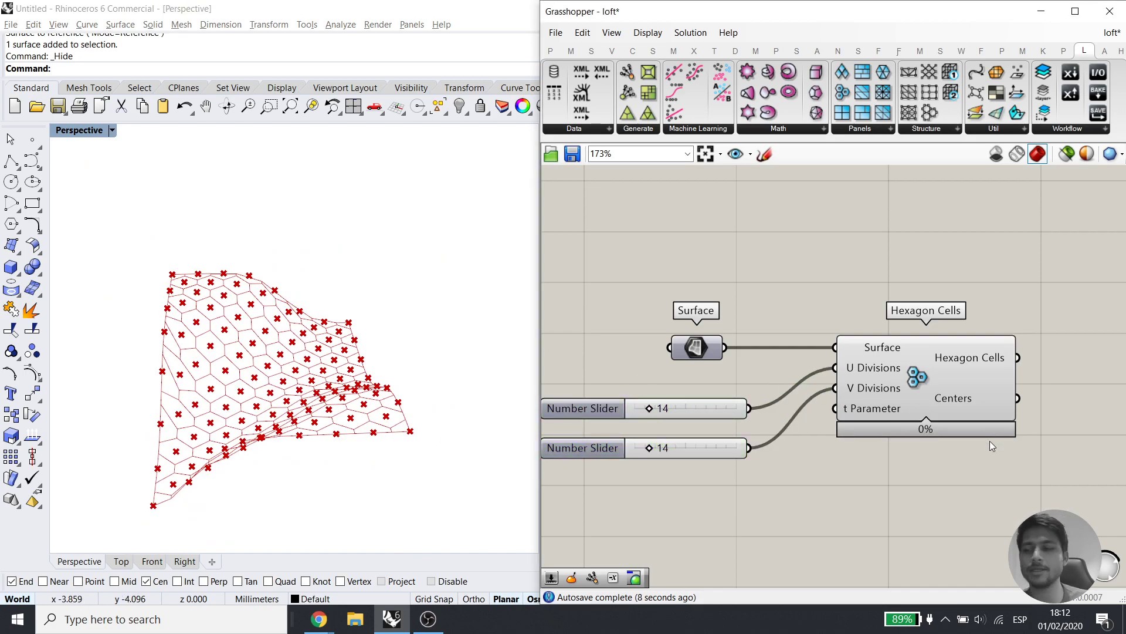
Move the Surface parameter up above the sliders and recentre the canvas on Hexagon Cells
{"action": "right_click_drag", "start_coordinate": [990, 442], "coordinate": [695, 208]}
{"action": "right_click_drag", "start_coordinate": [730, 258], "coordinate": [731, 301]}
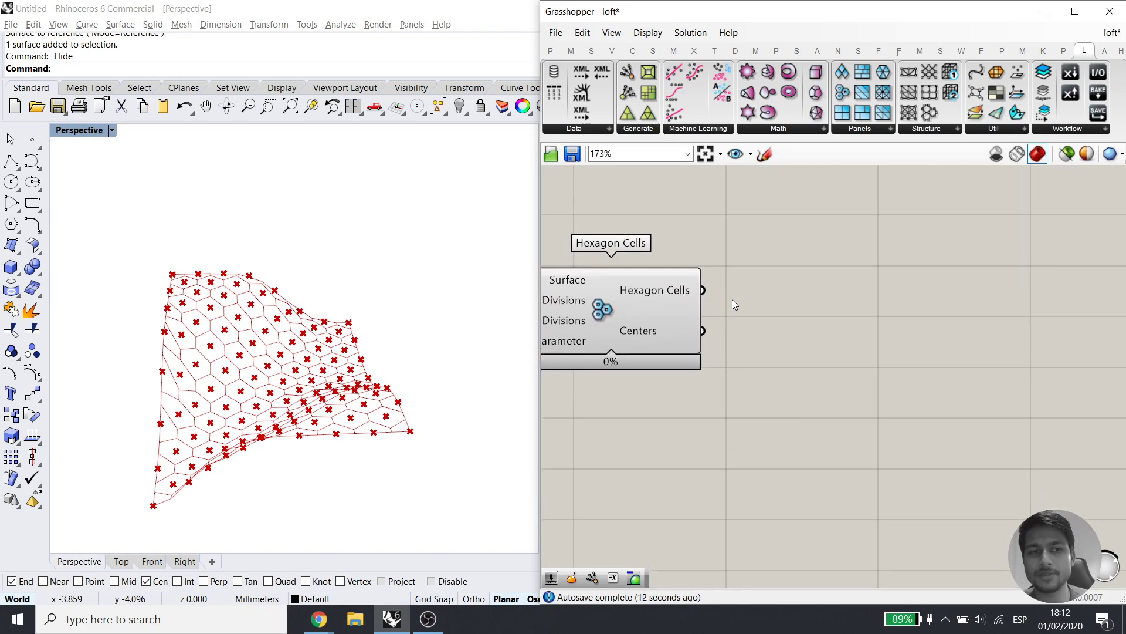
{"action": "right_click_drag", "start_coordinate": [723, 261], "coordinate": [762, 311]}
{"action": "right_click_drag", "start_coordinate": [647, 348], "coordinate": [903, 383]}
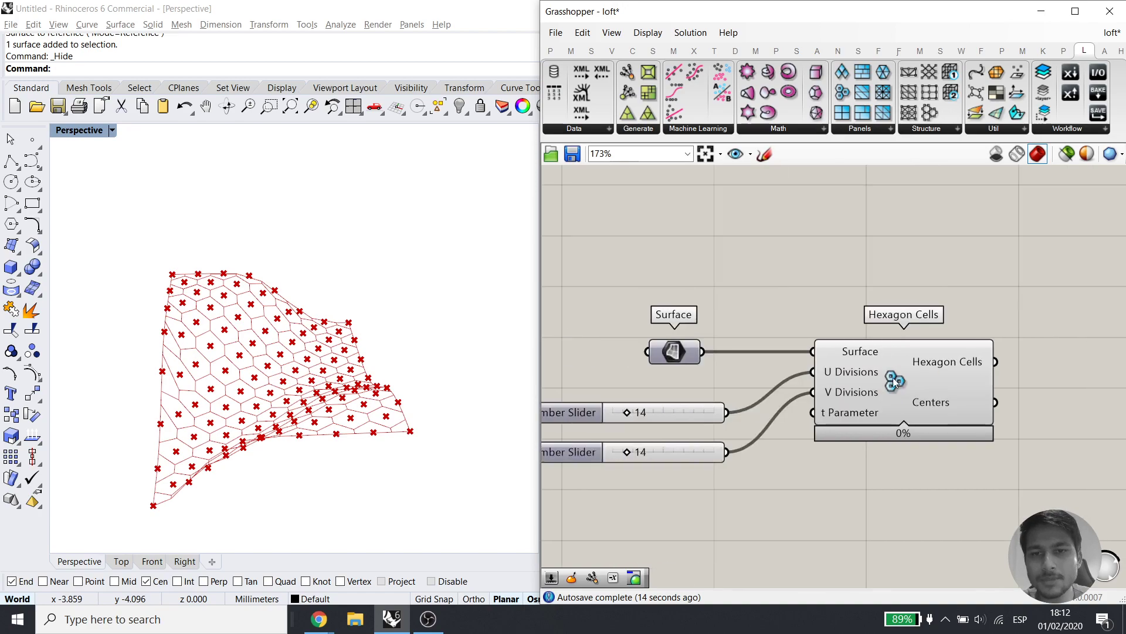
{"action": "left_click_drag", "start_coordinate": [676, 359], "coordinate": [680, 251]}
{"action": "right_click_drag", "start_coordinate": [1009, 302], "coordinate": [766, 317]}
{"action": "left_click", "coordinate": [900, 323]}
Preview the 14×14 hexagon cells on the surface, viewing them from below
{"action": "left_click", "coordinate": [740, 373]}
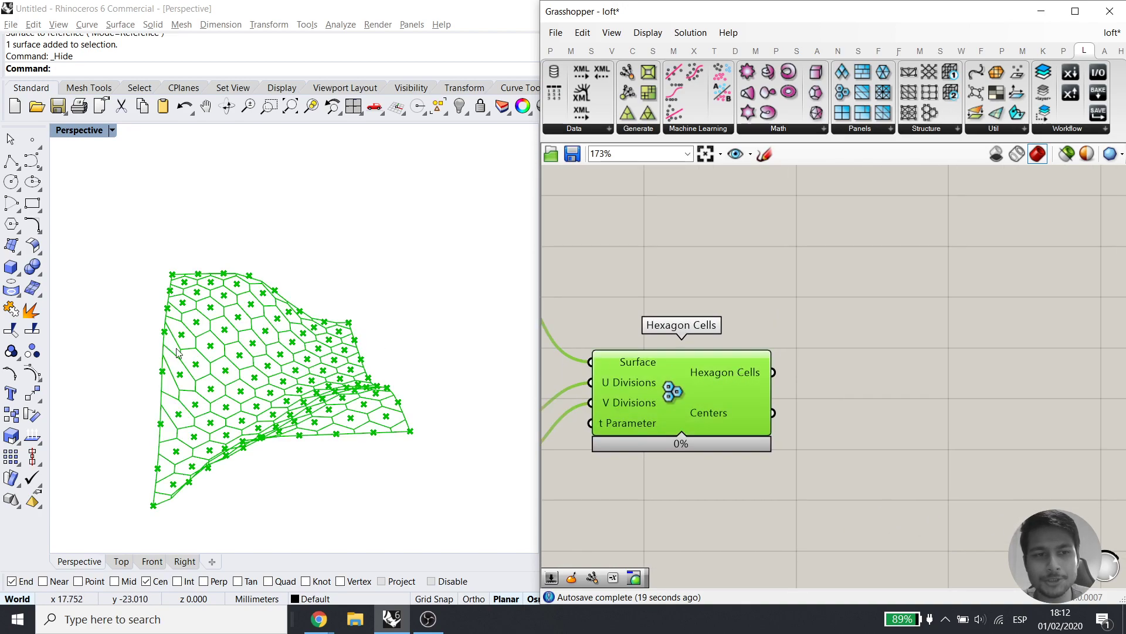
{"action": "scroll", "coordinate": [256, 361], "scroll_direction": "up", "scroll_amount": 5}
{"action": "mouse_move", "coordinate": [255, 361]}
{"action": "right_mouse_down"}
{"action": "mouse_move", "coordinate": [346, 314]}
{"action": "mouse_move", "coordinate": [310, 287]}
{"action": "mouse_move", "coordinate": [252, 395]}
{"action": "mouse_move", "coordinate": [272, 346]}
{"action": "right_mouse_up"}
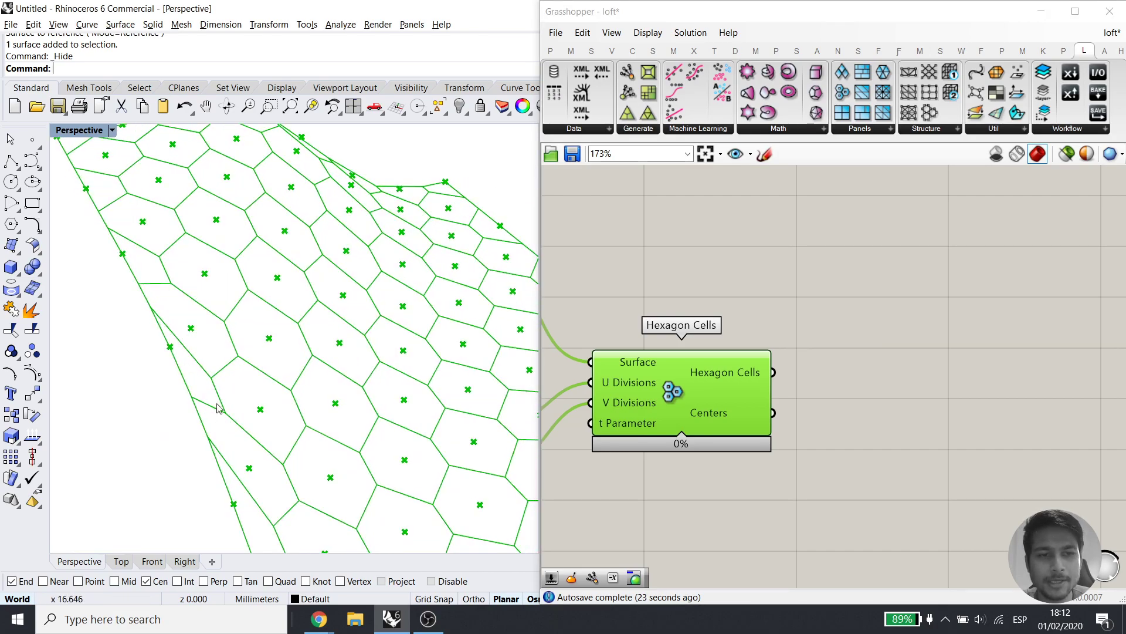
{"action": "scroll", "coordinate": [895, 347], "scroll_direction": "down", "scroll_amount": 1}
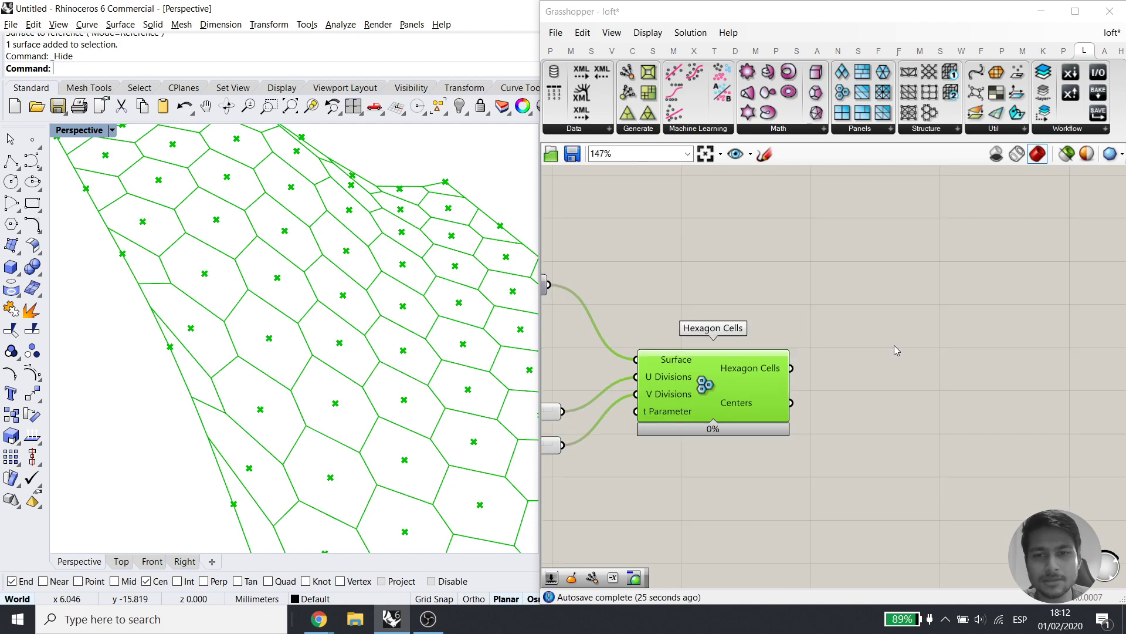
{"action": "right_click_drag", "start_coordinate": [585, 317], "coordinate": [748, 323]}
{"action": "left_click", "coordinate": [694, 288]}
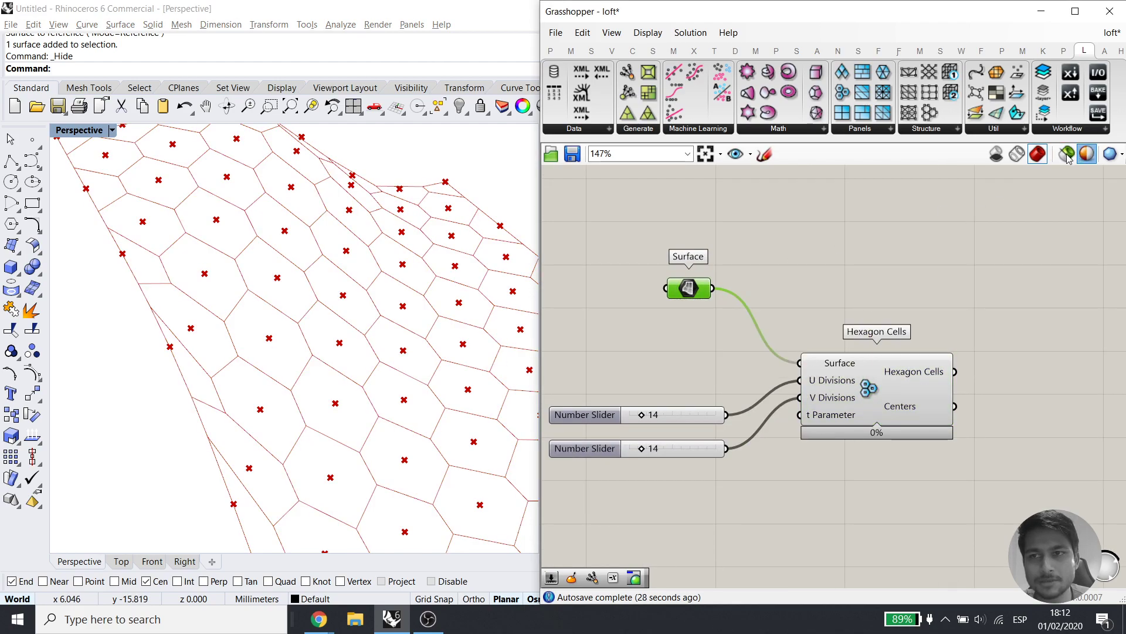
Turn on the Surface parameter's preview and orbit around the shaded surface
{"action": "left_click", "coordinate": [1068, 154]}
{"action": "left_click", "coordinate": [1086, 371]}
{"action": "middle_click", "coordinate": [687, 286]}
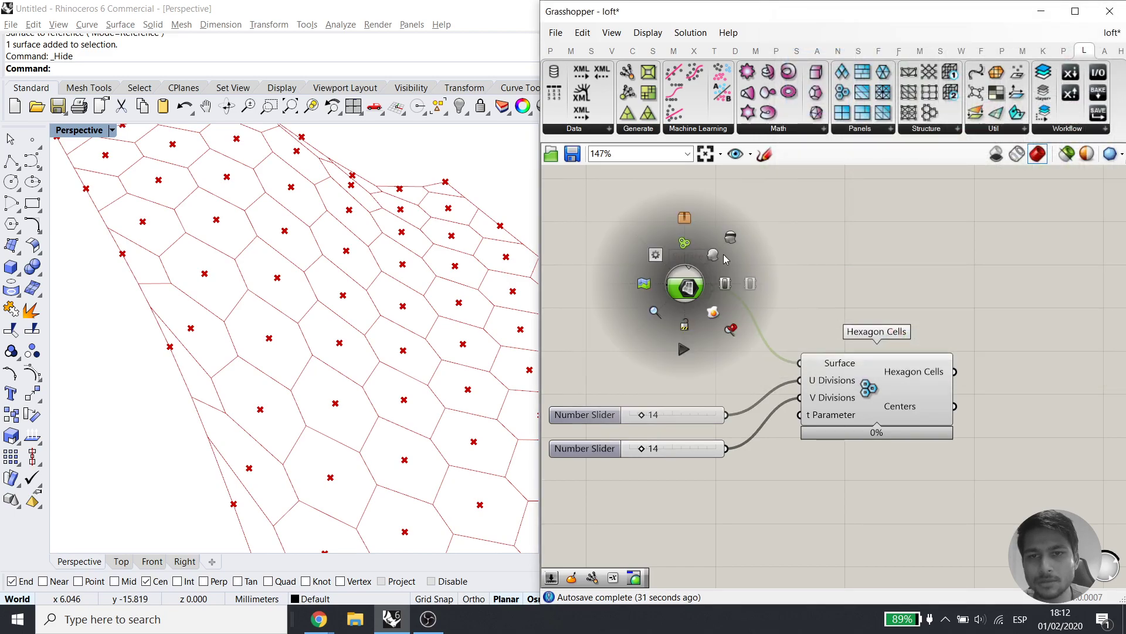
{"action": "left_click", "coordinate": [716, 256]}
{"action": "left_click", "coordinate": [780, 258]}
{"action": "right_click_drag", "start_coordinate": [376, 350], "coordinate": [417, 274]}
{"action": "scroll", "coordinate": [398, 322], "scroll_direction": "up", "scroll_amount": 10}
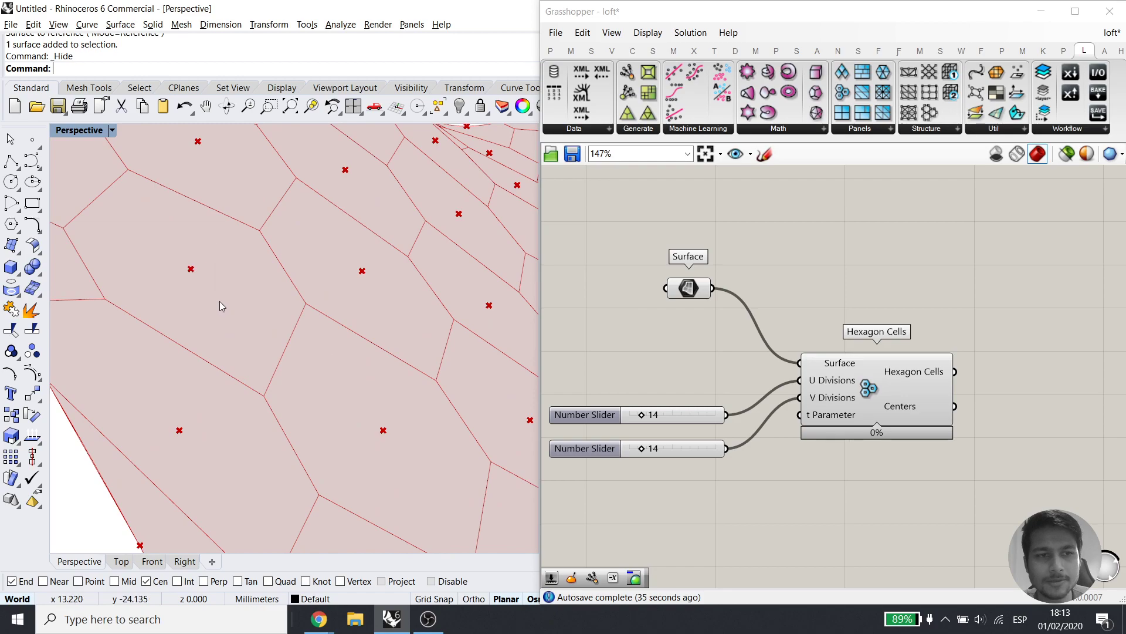
{"action": "scroll", "coordinate": [266, 332], "scroll_direction": "down", "scroll_amount": 8}
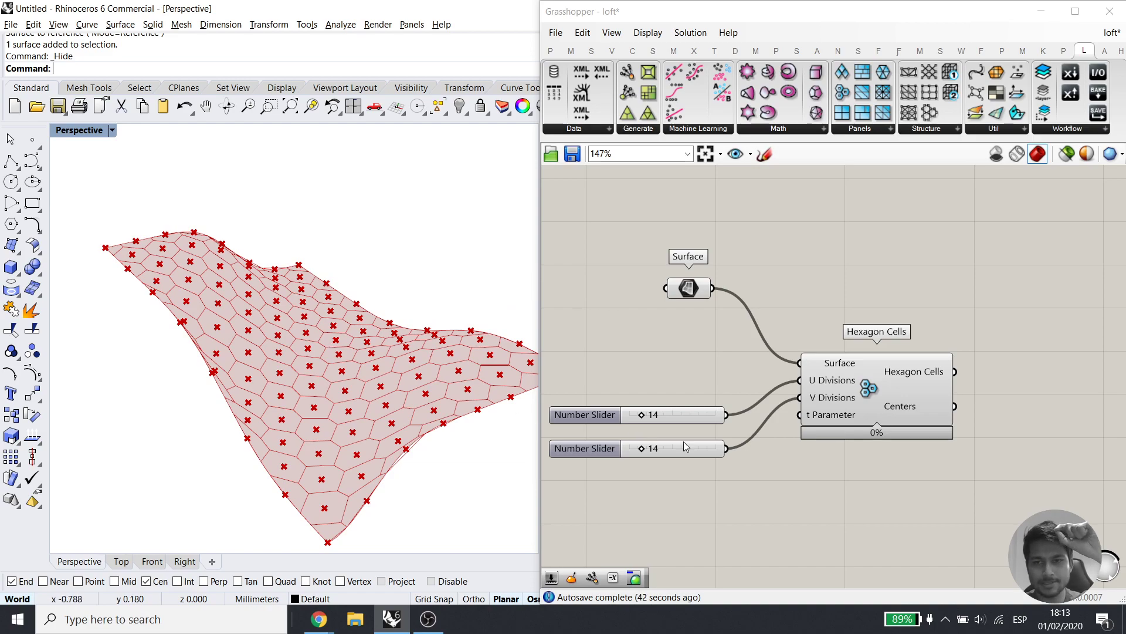
Enable 'Only draw preview of selected objects' and confirm Hexagon Cells shows only when selected
{"action": "left_click", "coordinate": [887, 369]}
{"action": "left_click", "coordinate": [1067, 153]}
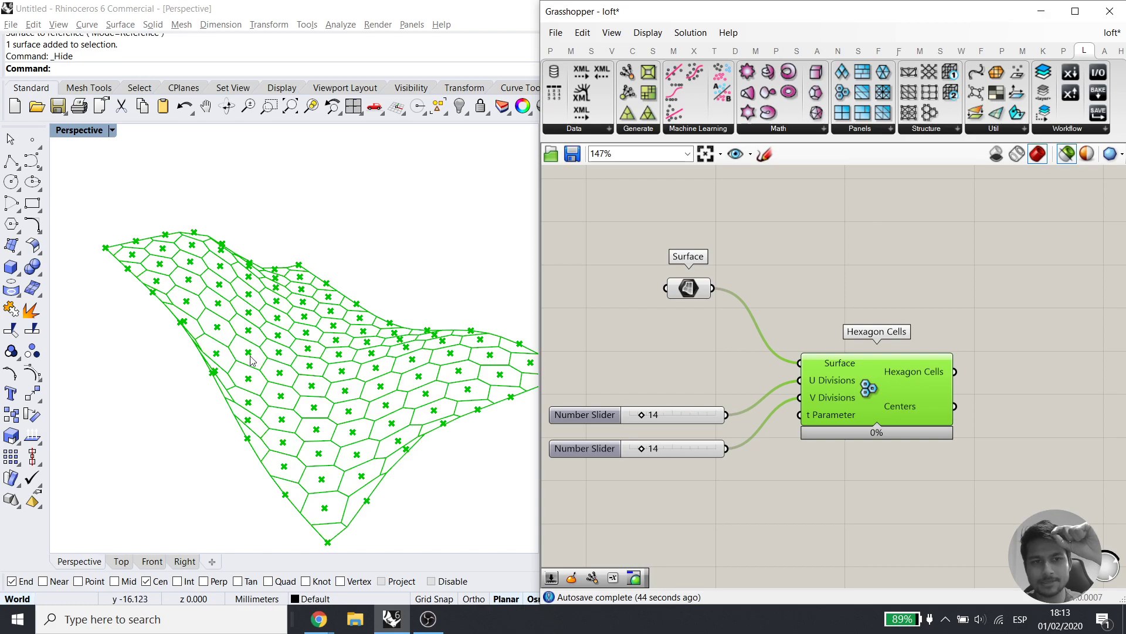
{"action": "scroll", "coordinate": [251, 369], "scroll_direction": "up", "scroll_amount": 5}
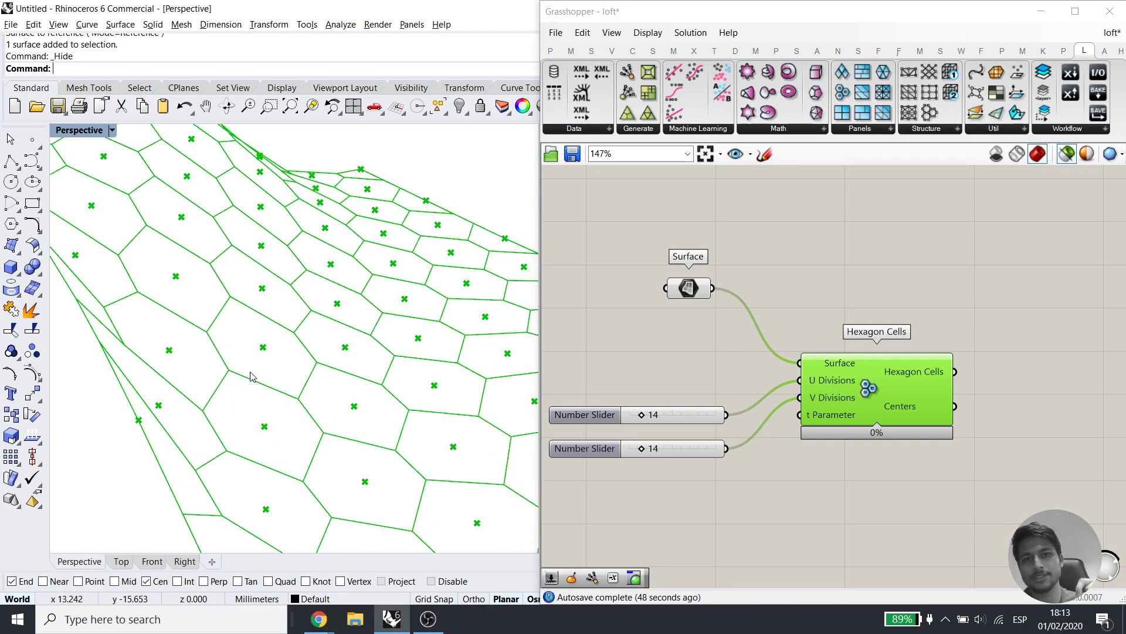
{"action": "left_click", "coordinate": [969, 293]}
{"action": "left_click", "coordinate": [826, 424]}
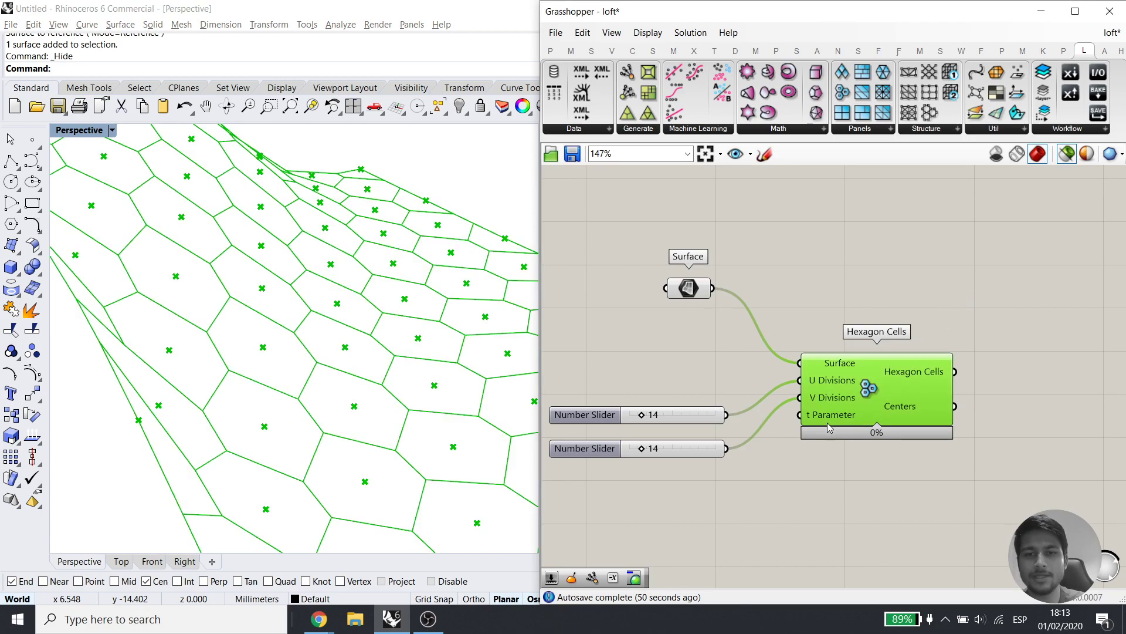
{"action": "mouse_move", "coordinate": [826, 422]}
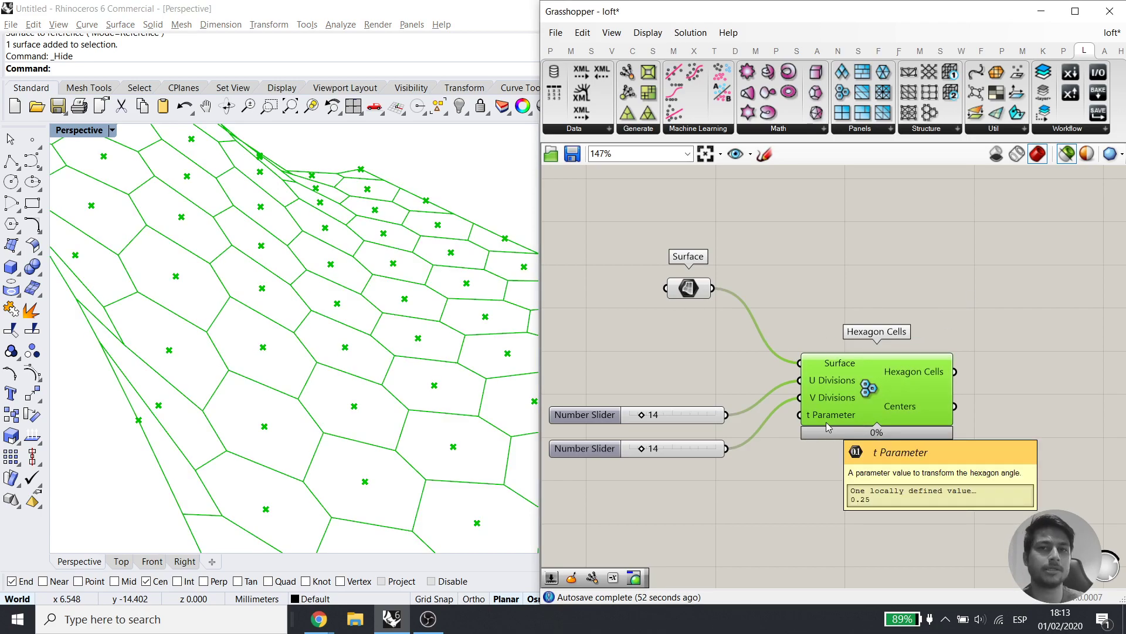
{"action": "middle_click", "coordinate": [896, 372]}
Add a Pull Point component from a 'pull' search and place it to the right
{"action": "double_click", "coordinate": [910, 245]}
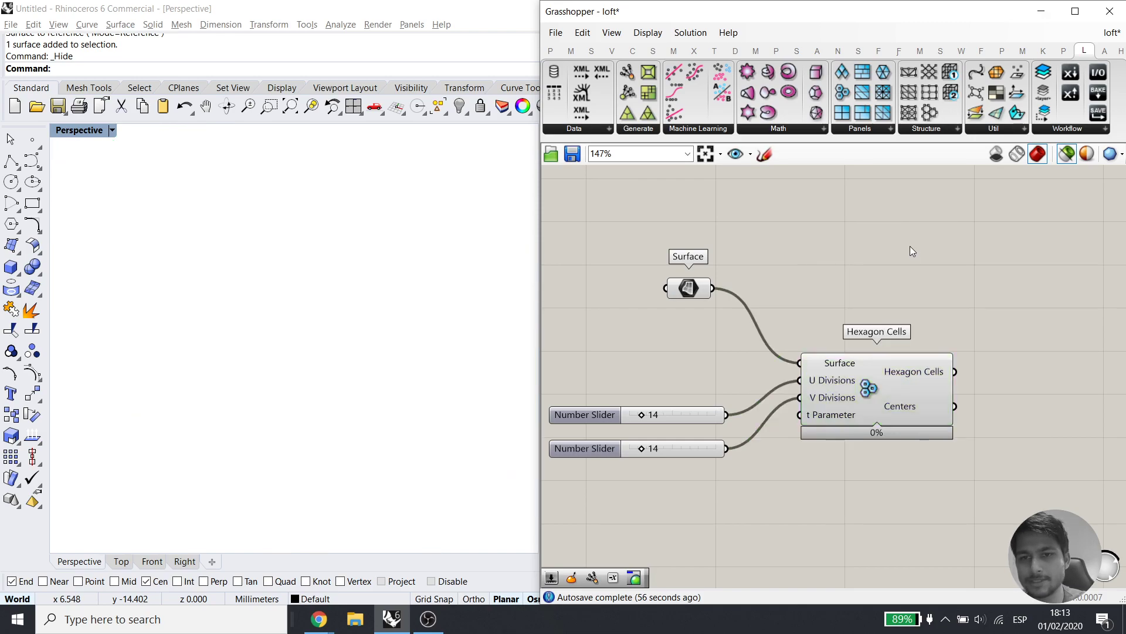
{"action": "type", "text": "p"}
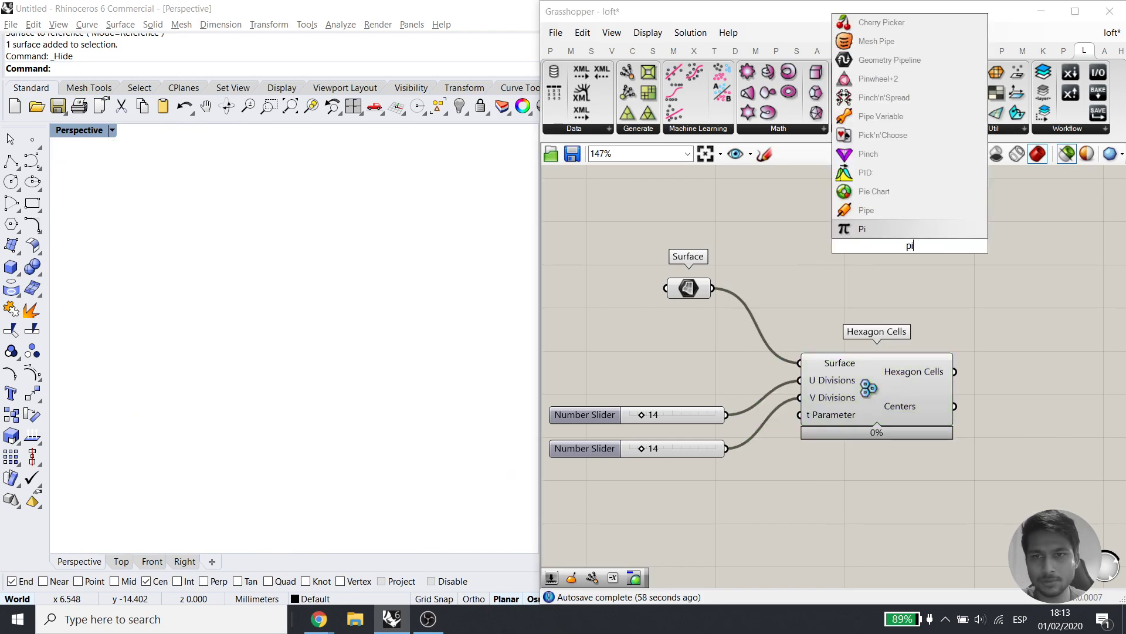
{"action": "type", "text": "u,"}
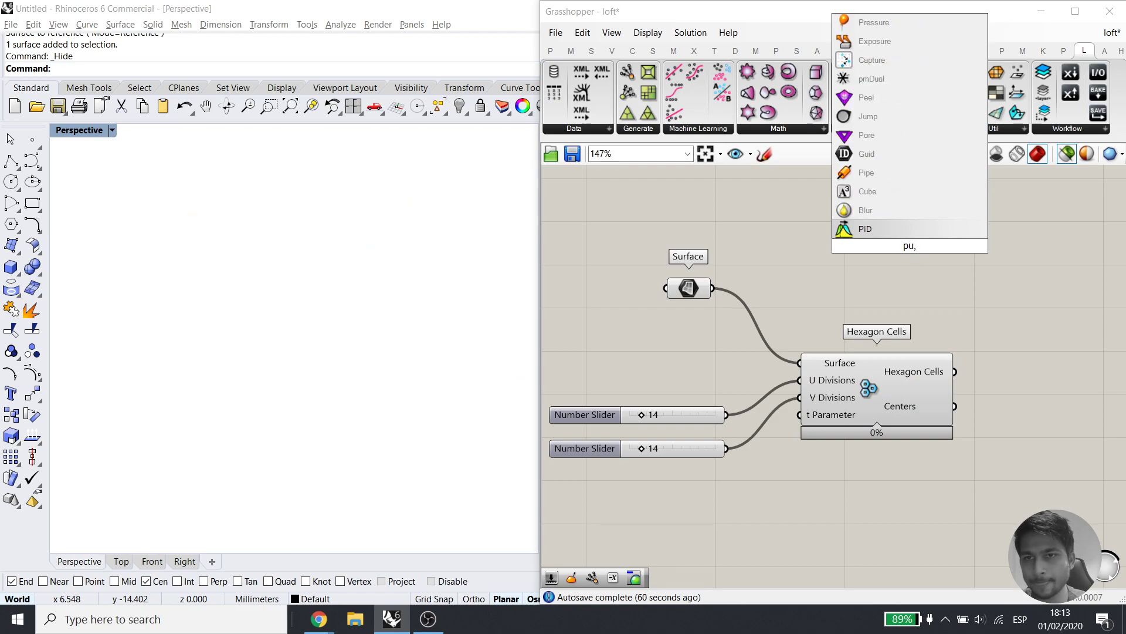
{"action": "type", "text": "ll"}
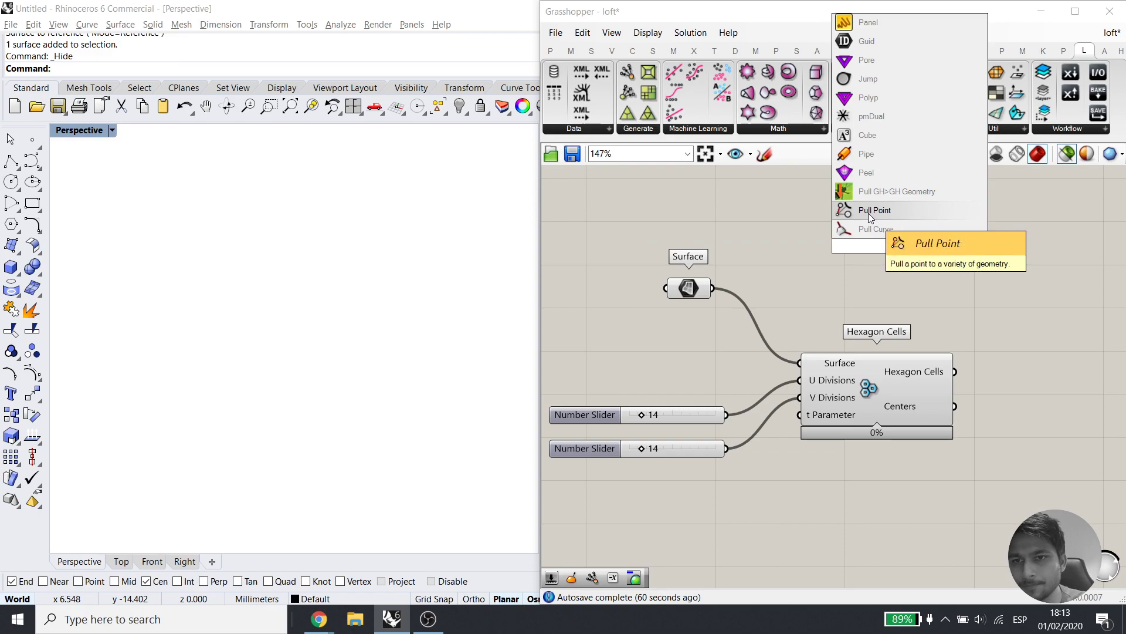
{"action": "left_click", "coordinate": [868, 212]}
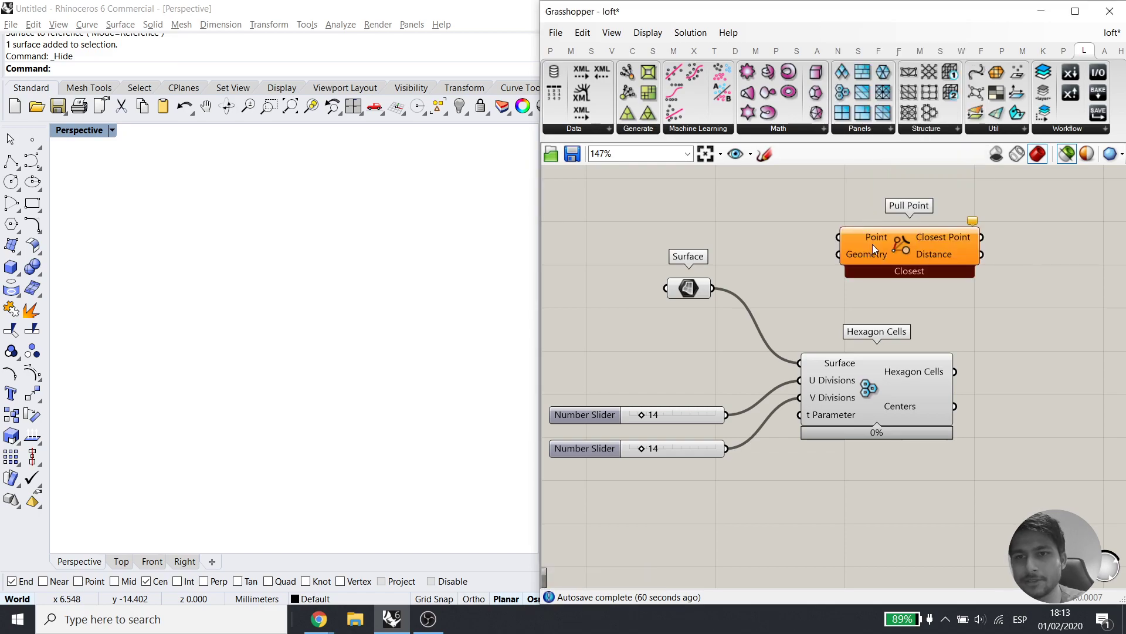
{"action": "left_click_drag", "start_coordinate": [871, 244], "coordinate": [981, 242]}
{"action": "left_click", "coordinate": [690, 290]}
Feed Hexagon Cells' Centers into Pull Point's Point input and the surface into Geometry
{"action": "left_click_drag", "start_coordinate": [953, 365], "coordinate": [896, 269]}
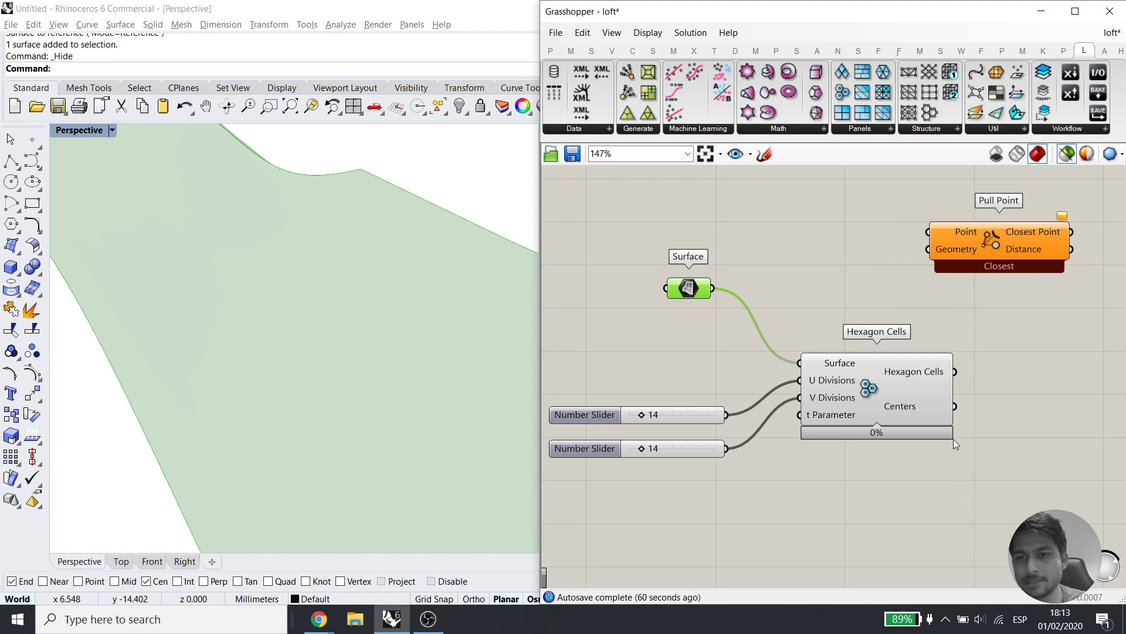
{"action": "left_click", "coordinate": [914, 406]}
{"action": "left_click_drag", "start_coordinate": [955, 406], "coordinate": [928, 232]}
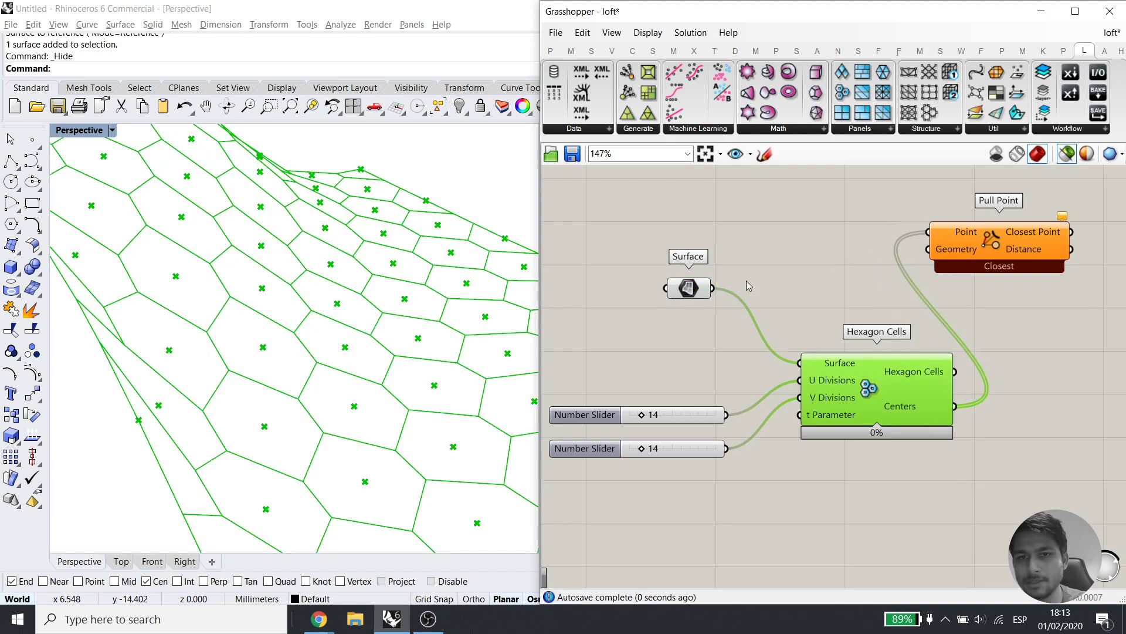
{"action": "left_click_drag", "start_coordinate": [715, 289], "coordinate": [928, 248]}
Preview Pull Point together with Hexagon Cells and the surface, orbiting to inspect the cells
{"action": "left_click", "coordinate": [1008, 245]}
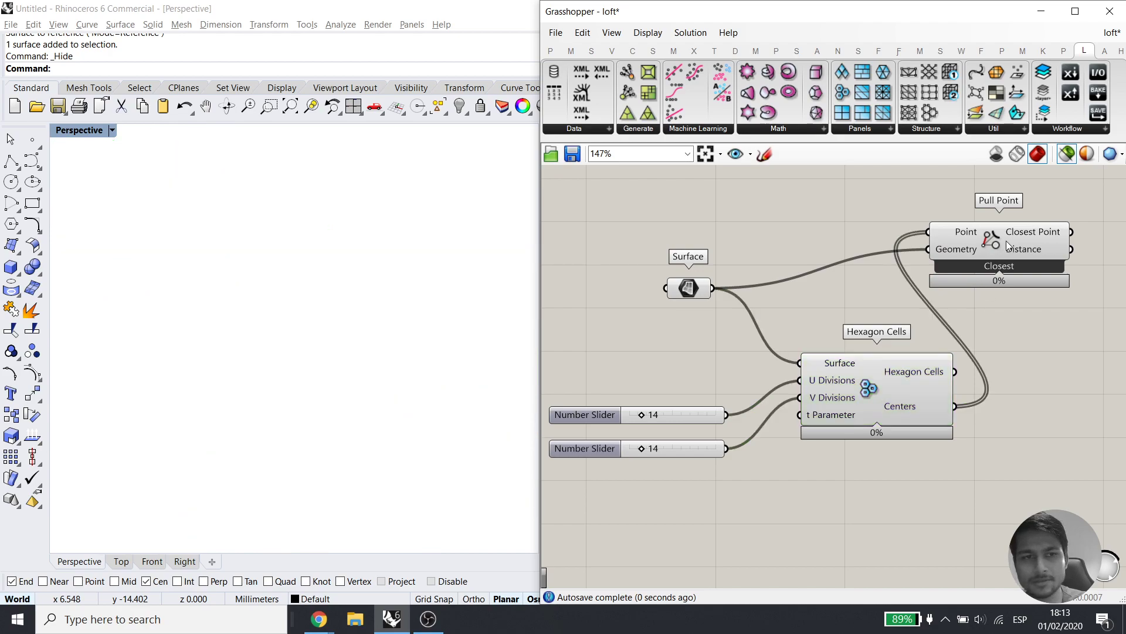
{"action": "left_click", "coordinate": [897, 403], "text": "shift"}
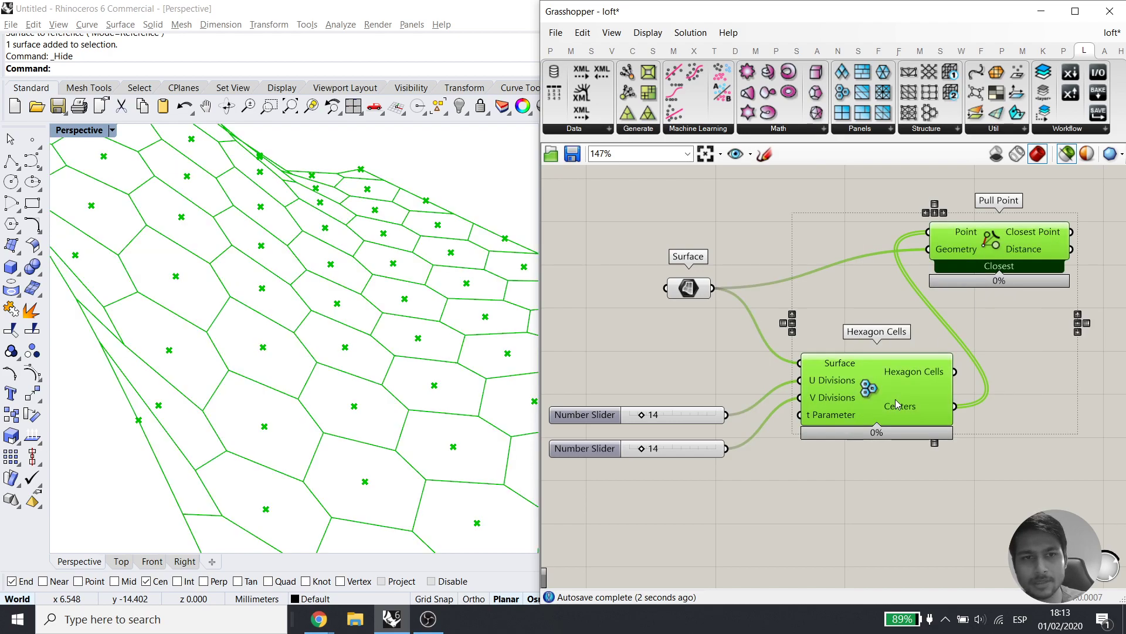
{"action": "scroll", "coordinate": [337, 304], "scroll_direction": "up", "scroll_amount": 5}
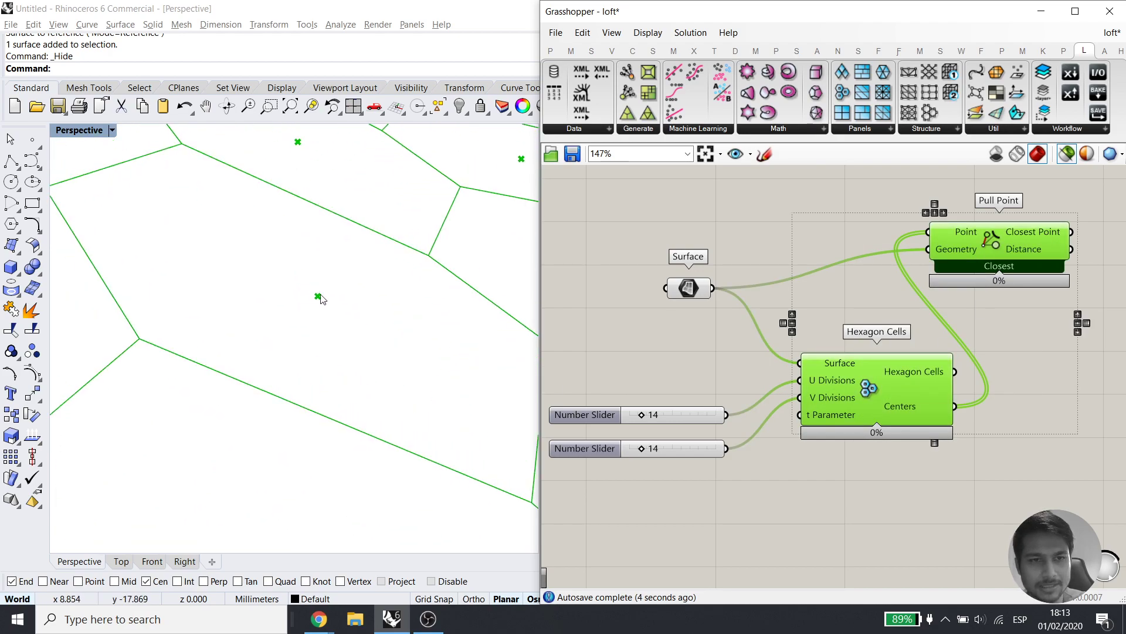
{"action": "scroll", "coordinate": [322, 302], "scroll_direction": "down", "scroll_amount": 8}
{"action": "right_click_drag", "start_coordinate": [199, 361], "coordinate": [137, 324]}
{"action": "scroll", "coordinate": [304, 332], "scroll_direction": "down", "scroll_amount": 3}
{"action": "scroll", "coordinate": [223, 339], "scroll_direction": "up", "scroll_amount": 5}
{"action": "right_click_drag", "start_coordinate": [259, 367], "coordinate": [338, 327]}
{"action": "scroll", "coordinate": [268, 348], "scroll_direction": "up", "scroll_amount": 6}
{"action": "right_click_drag", "start_coordinate": [212, 362], "coordinate": [318, 392]}
{"action": "left_click", "coordinate": [671, 292], "text": "shift"}
{"action": "scroll", "coordinate": [310, 356], "scroll_direction": "up", "scroll_amount": 6}
{"action": "scroll", "coordinate": [272, 359], "scroll_direction": "down", "scroll_amount": 6}
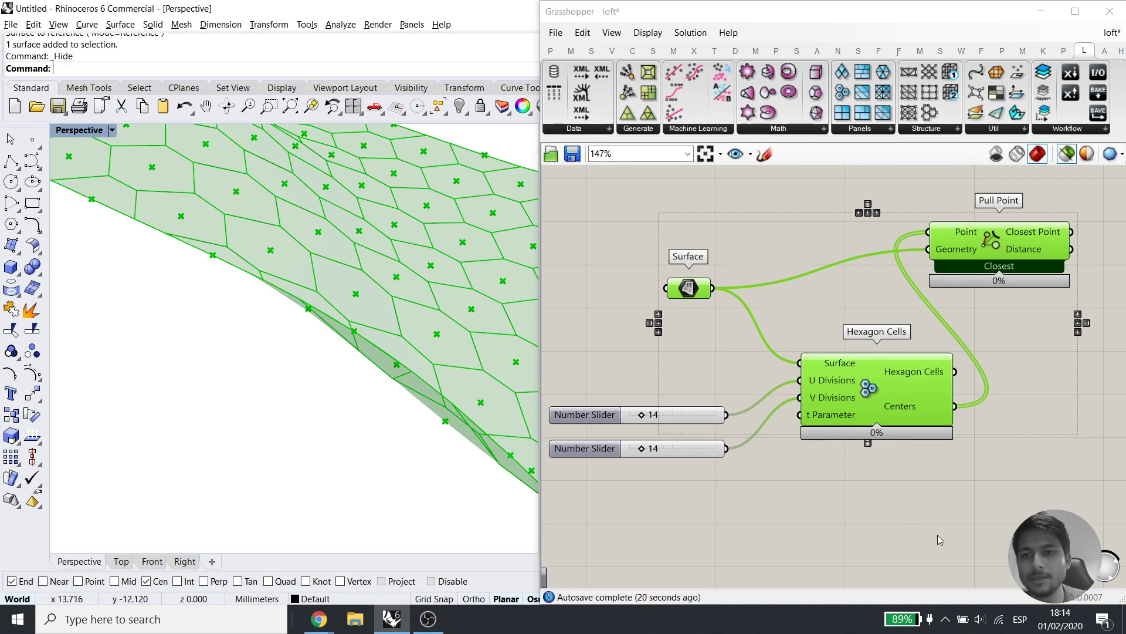
Tidy the canvas layout, lining Pull Point up level with the Surface parameter
{"action": "left_click", "coordinate": [919, 466]}
{"action": "right_click_drag", "start_coordinate": [1007, 373], "coordinate": [881, 397]}
{"action": "left_click_drag", "start_coordinate": [897, 280], "coordinate": [942, 311]}
{"action": "right_click_drag", "start_coordinate": [932, 373], "coordinate": [893, 373]}
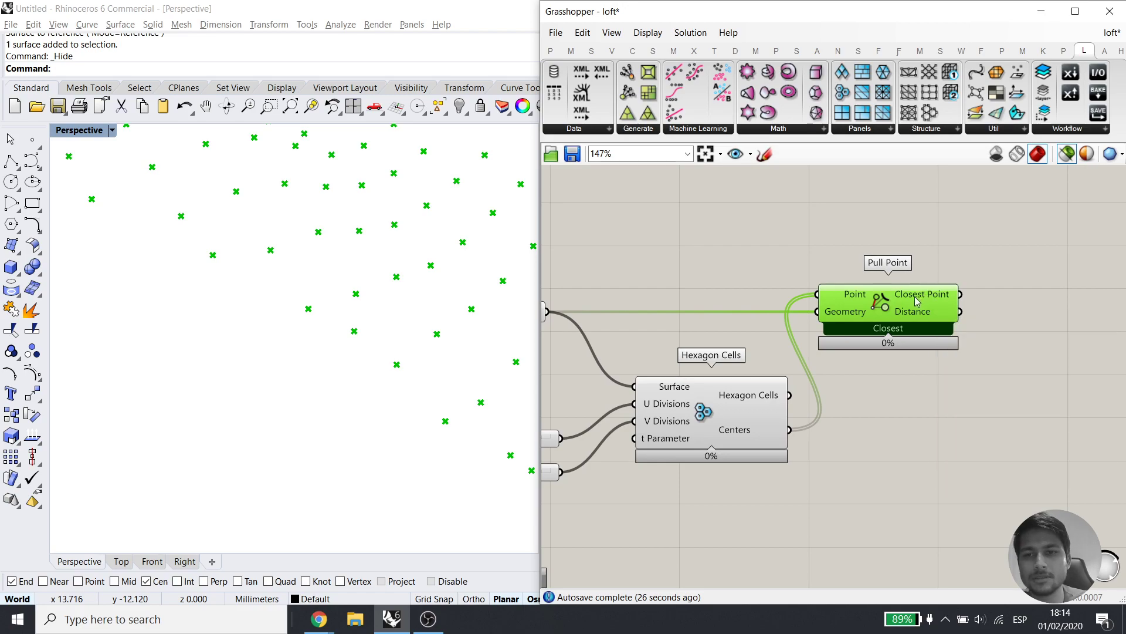
{"action": "right_click_drag", "start_coordinate": [710, 344], "coordinate": [852, 335]}
{"action": "left_click", "coordinate": [824, 399], "text": "shift"}
{"action": "right_click_drag", "start_coordinate": [349, 402], "coordinate": [347, 338]}
{"action": "scroll", "coordinate": [347, 338], "scroll_direction": "up", "scroll_amount": 8}
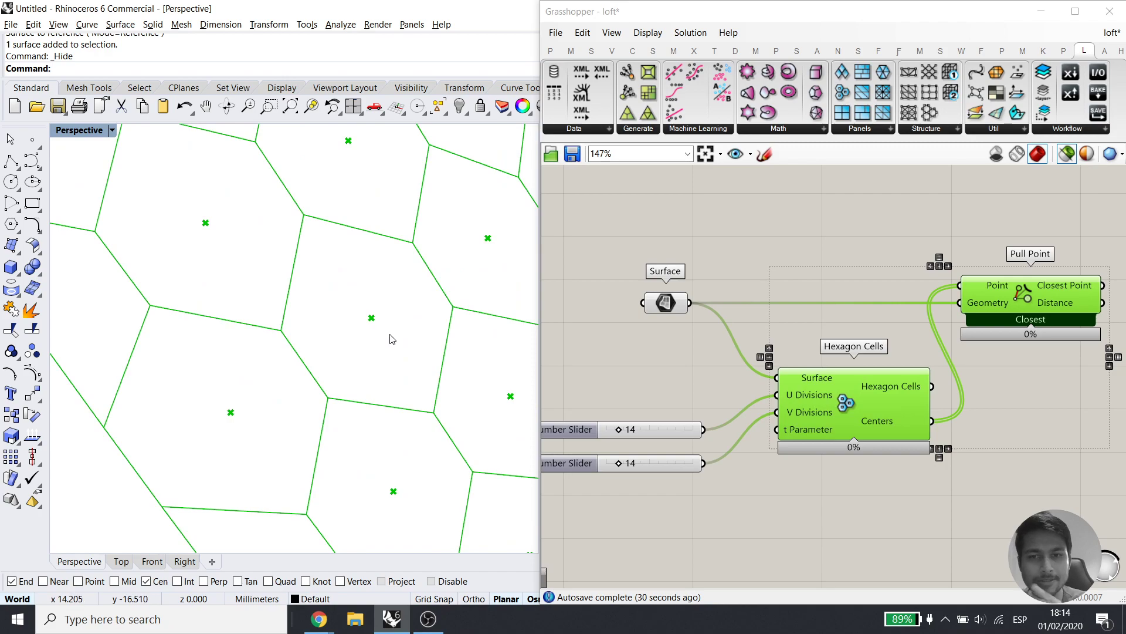
{"action": "right_click_drag", "start_coordinate": [1029, 393], "coordinate": [892, 400]}
{"action": "right_click_drag", "start_coordinate": [935, 463], "coordinate": [987, 455]}
Add an Evaluate Surface component through the 'eval' search and feed it the referenced surface
{"action": "left_click", "coordinate": [879, 492]}
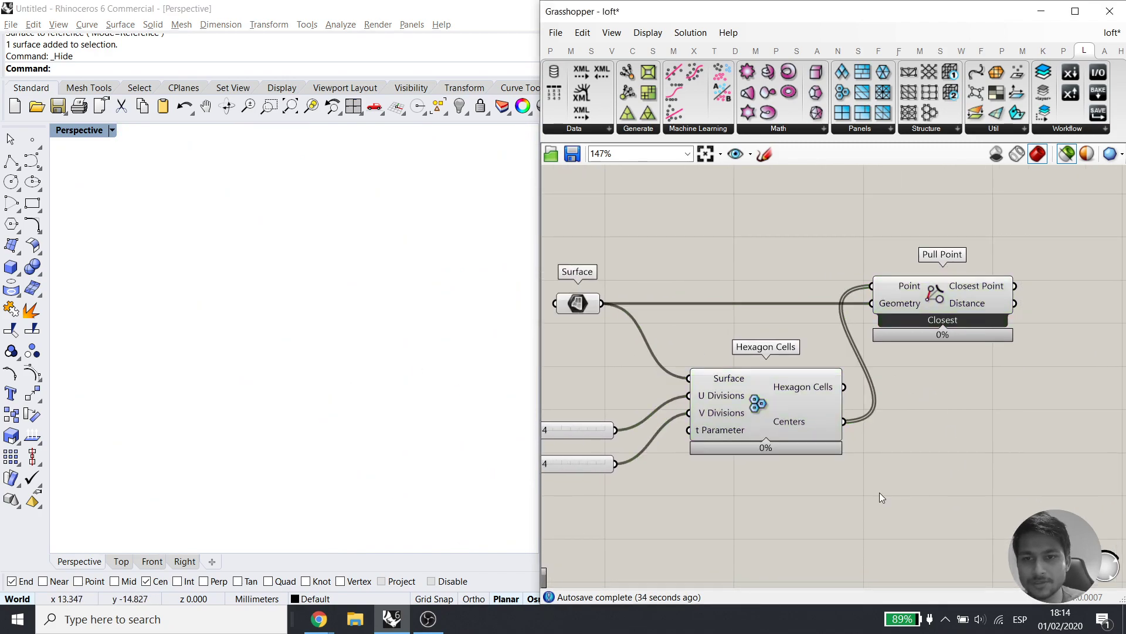
{"action": "double_click", "coordinate": [880, 494]}
{"action": "type", "text": "eval"}
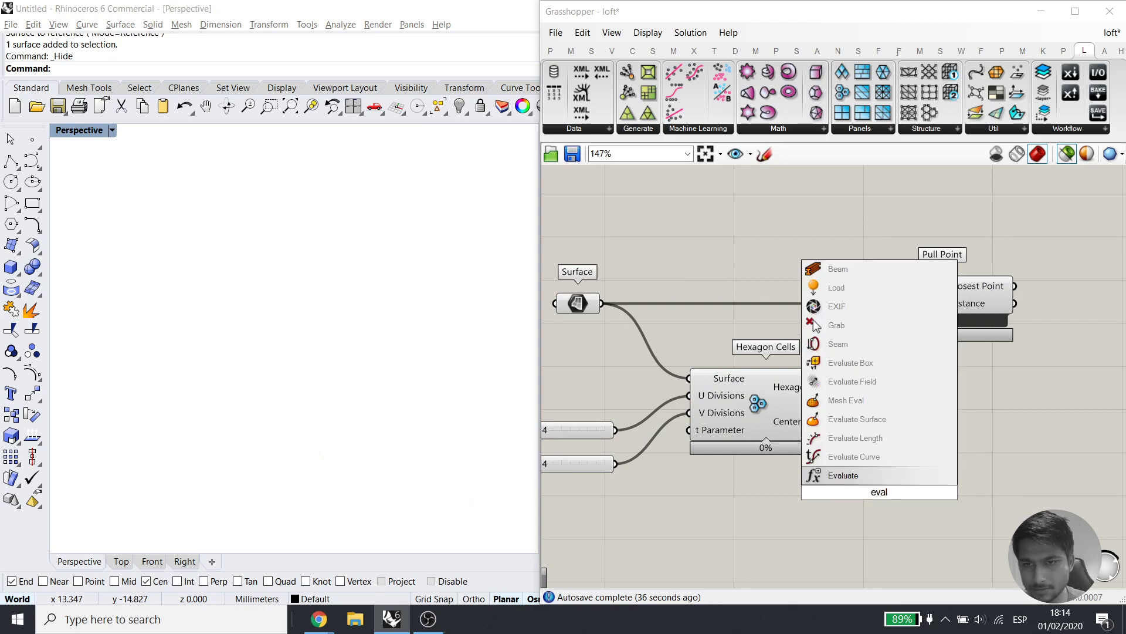
{"action": "left_click", "coordinate": [864, 419]}
{"action": "right_click_drag", "start_coordinate": [974, 378], "coordinate": [939, 300]}
{"action": "left_click_drag", "start_coordinate": [930, 389], "coordinate": [923, 424]}
{"action": "right_click_drag", "start_coordinate": [924, 424], "coordinate": [936, 437]}
{"action": "left_click_drag", "start_coordinate": [583, 238], "coordinate": [896, 410]}
{"action": "left_click_drag", "start_coordinate": [969, 426], "coordinate": [1019, 172]}
{"action": "right_click_drag", "start_coordinate": [1013, 227], "coordinate": [944, 424]}
{"action": "left_click_drag", "start_coordinate": [944, 425], "coordinate": [995, 357]}
{"action": "left_click", "coordinate": [954, 419]}
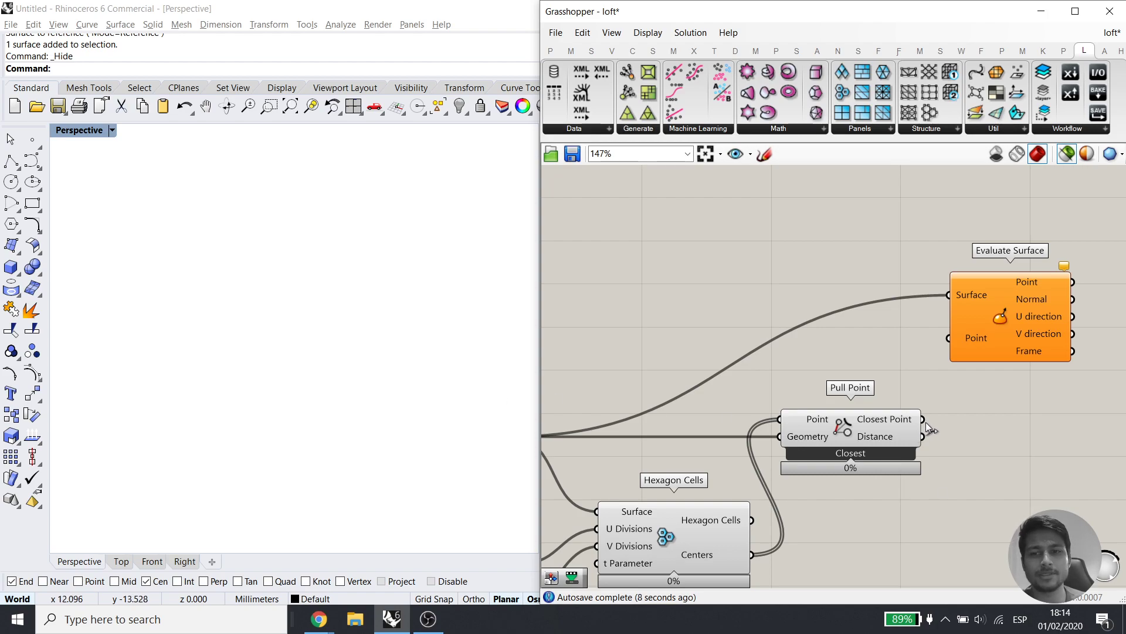
Wire the pulled closest points into Evaluate Surface's Point input and preview the point grid
{"action": "left_click_drag", "start_coordinate": [927, 405], "coordinate": [948, 337]}
{"action": "left_click", "coordinate": [1014, 337]}
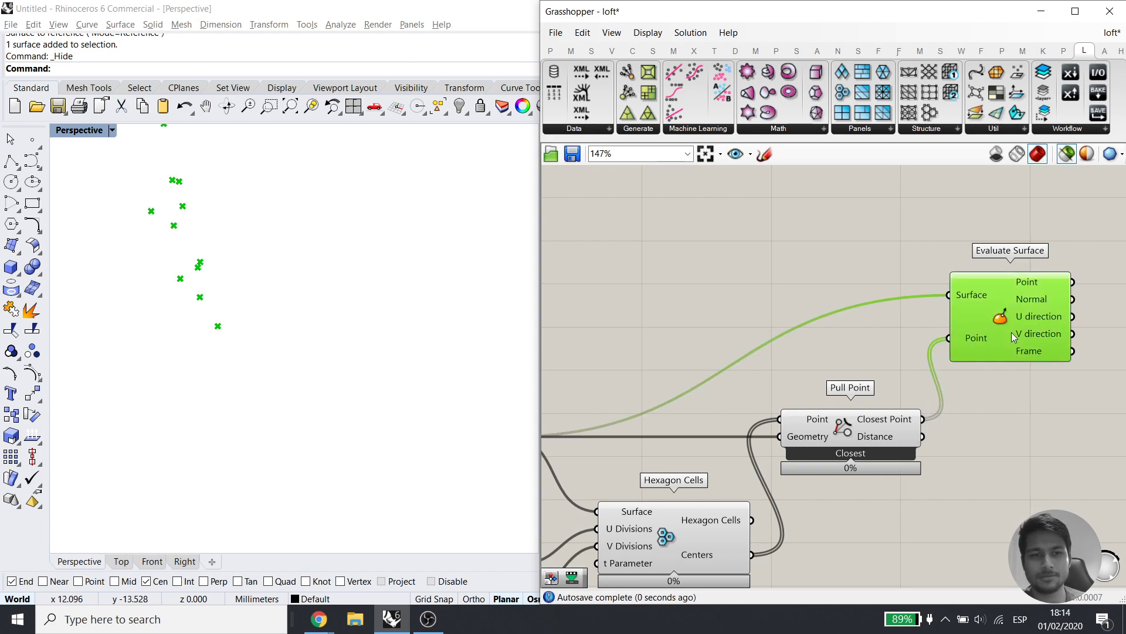
{"action": "right_click_drag", "start_coordinate": [357, 465], "coordinate": [352, 385]}
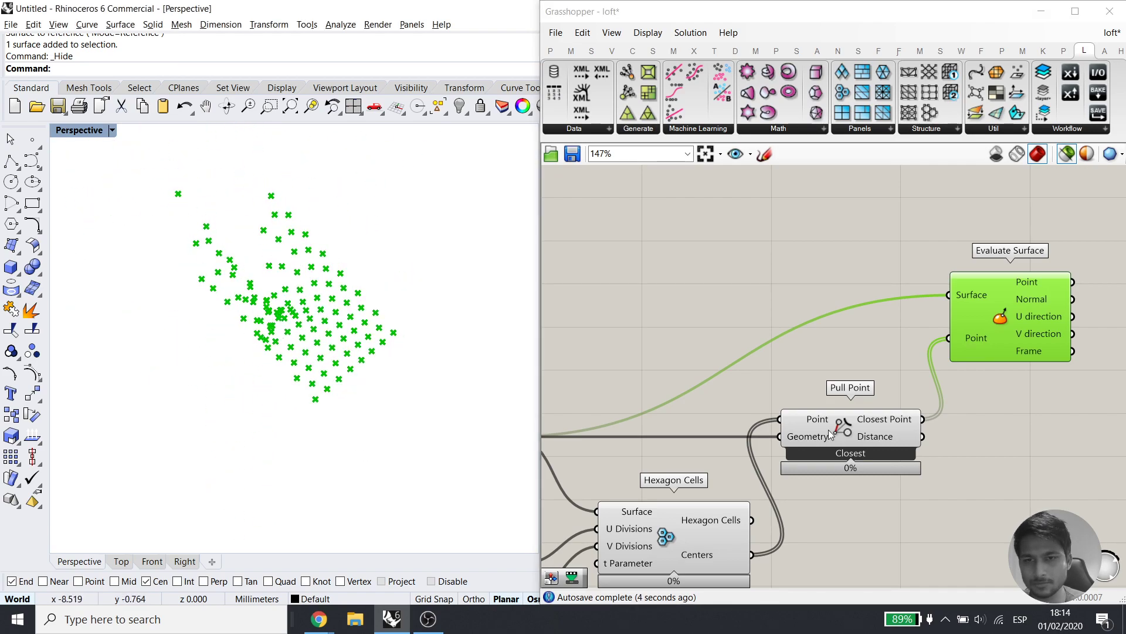
{"action": "right_click_drag", "start_coordinate": [607, 450], "coordinate": [712, 411]}
{"action": "left_click", "coordinate": [585, 396], "text": "shift"}
{"action": "right_click_drag", "start_coordinate": [1055, 346], "coordinate": [885, 355]}
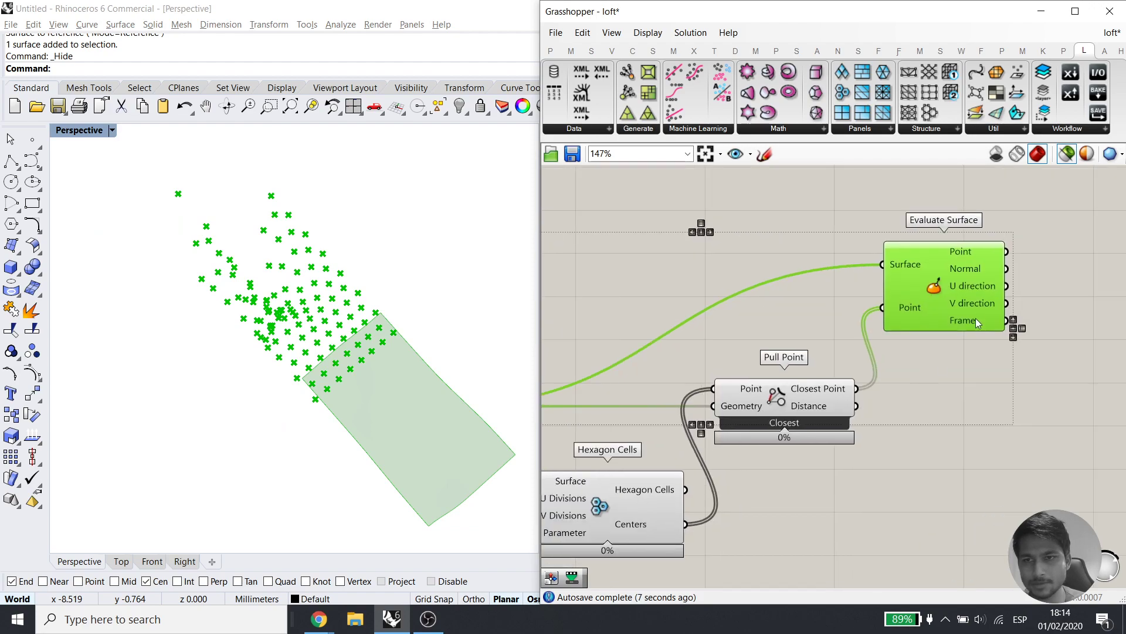
{"action": "left_click", "coordinate": [939, 302]}
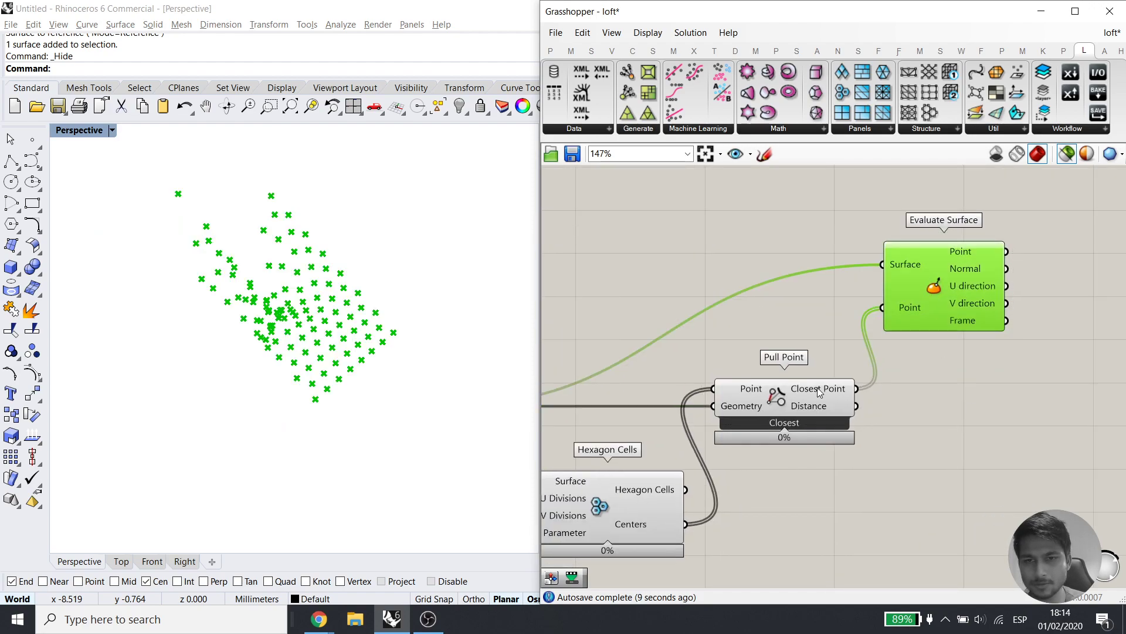
Wire the hexagon centres into Evaluate Surface's Point input and place it below Pull Point
{"action": "left_click_drag", "start_coordinate": [685, 524], "coordinate": [883, 309]}
{"action": "right_click_drag", "start_coordinate": [882, 369], "coordinate": [924, 413]}
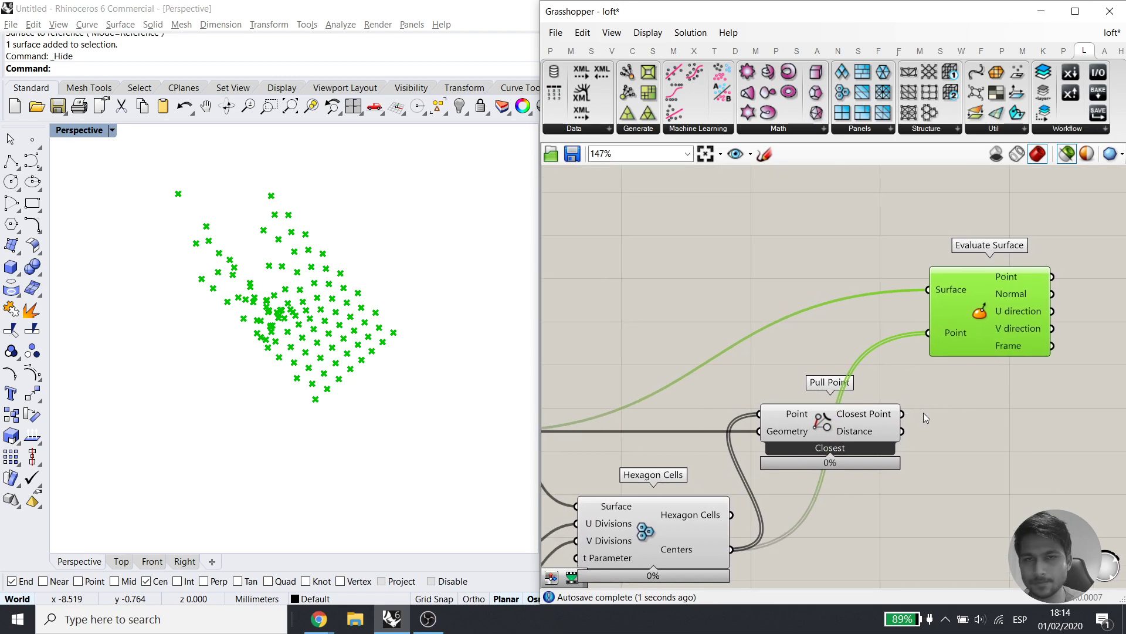
{"action": "left_click", "coordinate": [962, 374]}
{"action": "right_click_drag", "start_coordinate": [767, 444], "coordinate": [885, 327]}
{"action": "left_click", "coordinate": [582, 313]}
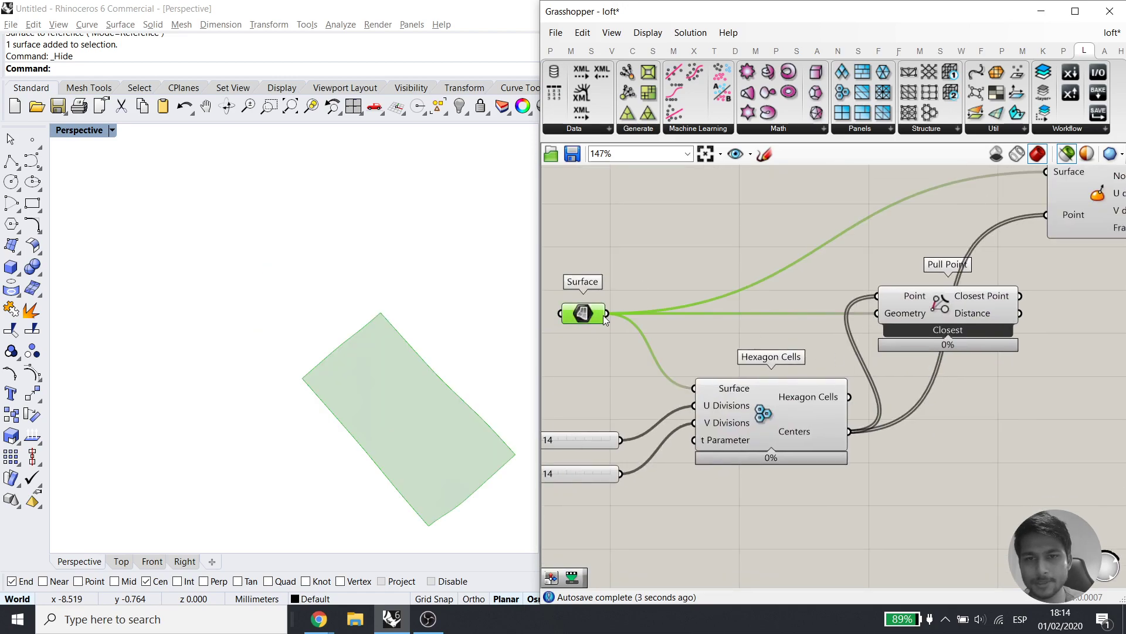
{"action": "left_click", "coordinate": [776, 409], "text": "shift"}
{"action": "right_click_drag", "start_coordinate": [957, 316], "coordinate": [863, 326]}
{"action": "left_click", "coordinate": [864, 326]}
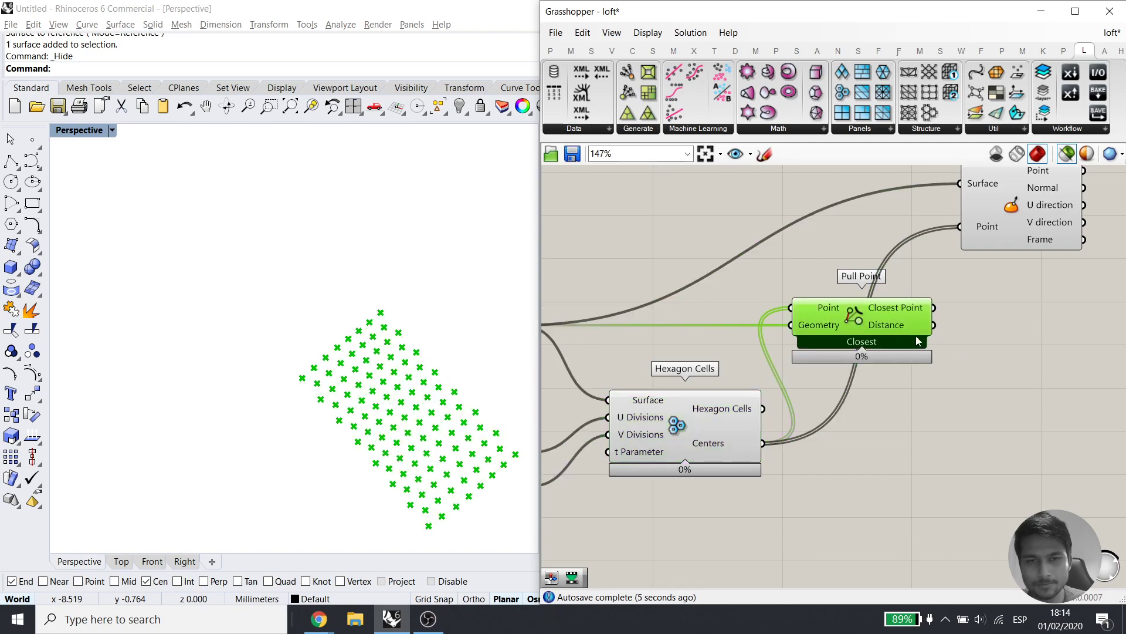
{"action": "left_click_drag", "start_coordinate": [1007, 191], "coordinate": [957, 474]}
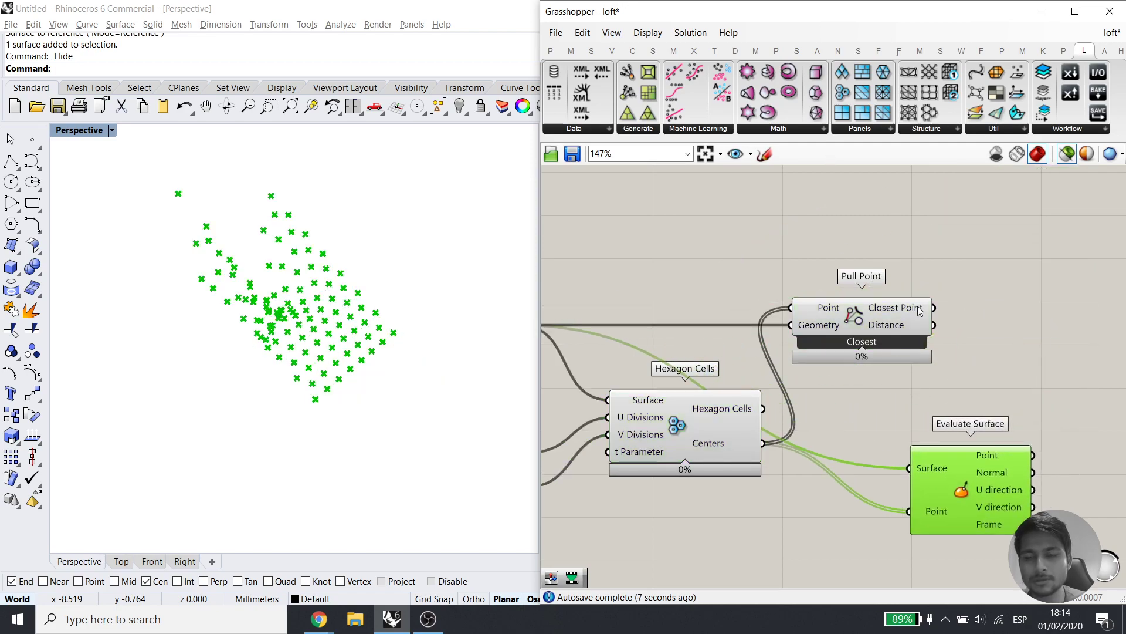
{"action": "right_click_drag", "start_coordinate": [917, 369], "coordinate": [892, 298]}
Place a Brep Closest Point component from the Surface Analysis panel
{"action": "left_click", "coordinate": [652, 51]}
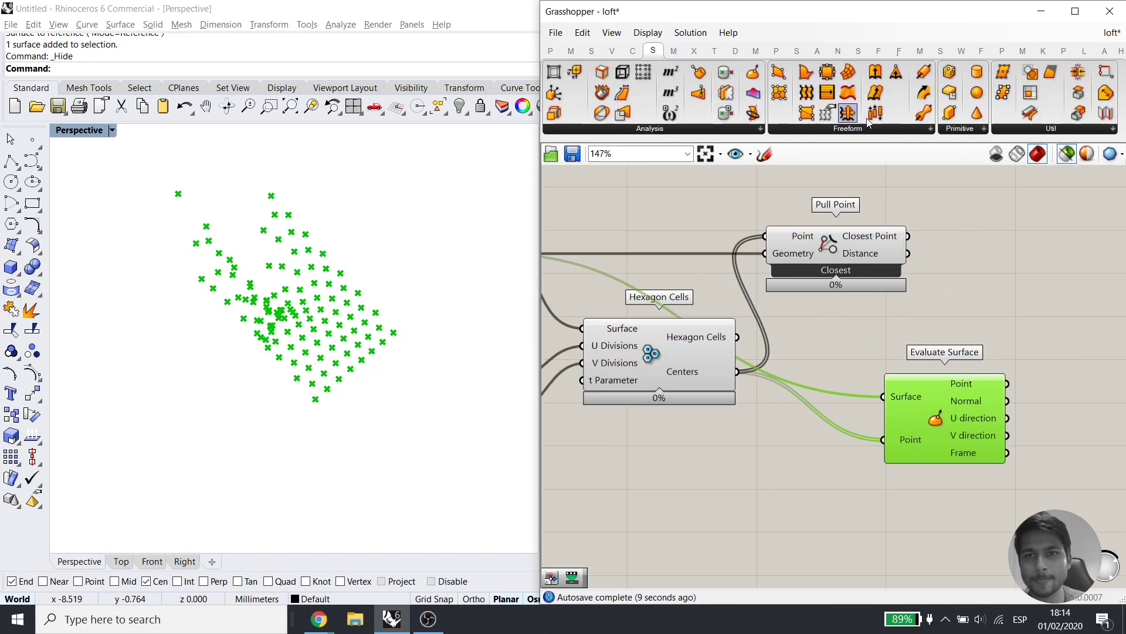
{"action": "left_click", "coordinate": [891, 129]}
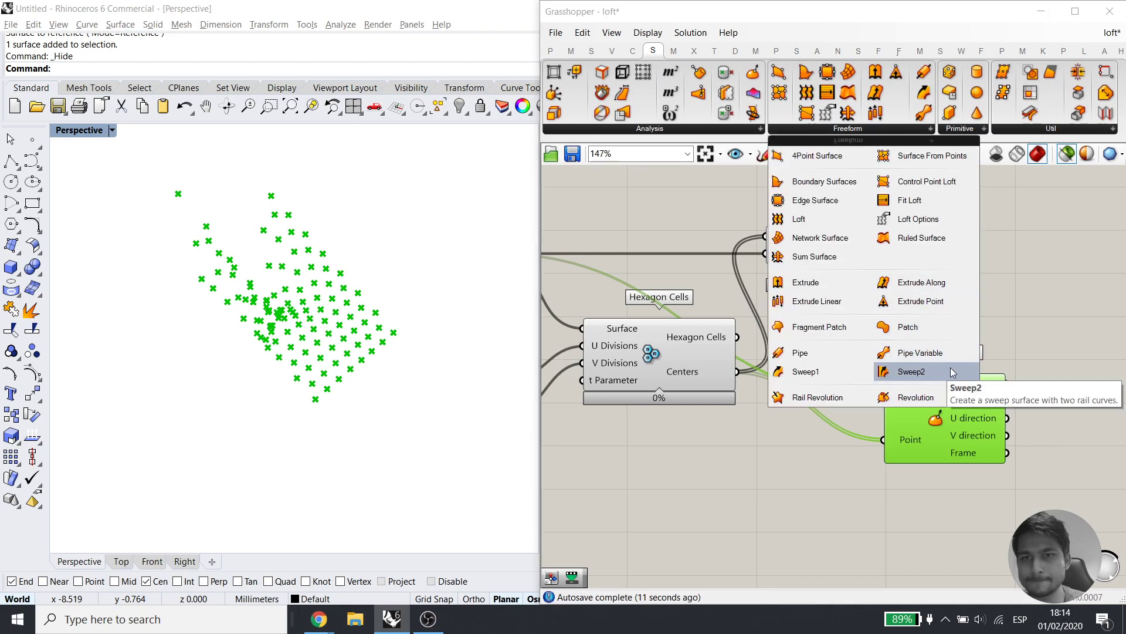
{"action": "left_click", "coordinate": [1009, 329]}
{"action": "left_click", "coordinate": [920, 423], "text": "ctrl+alt"}
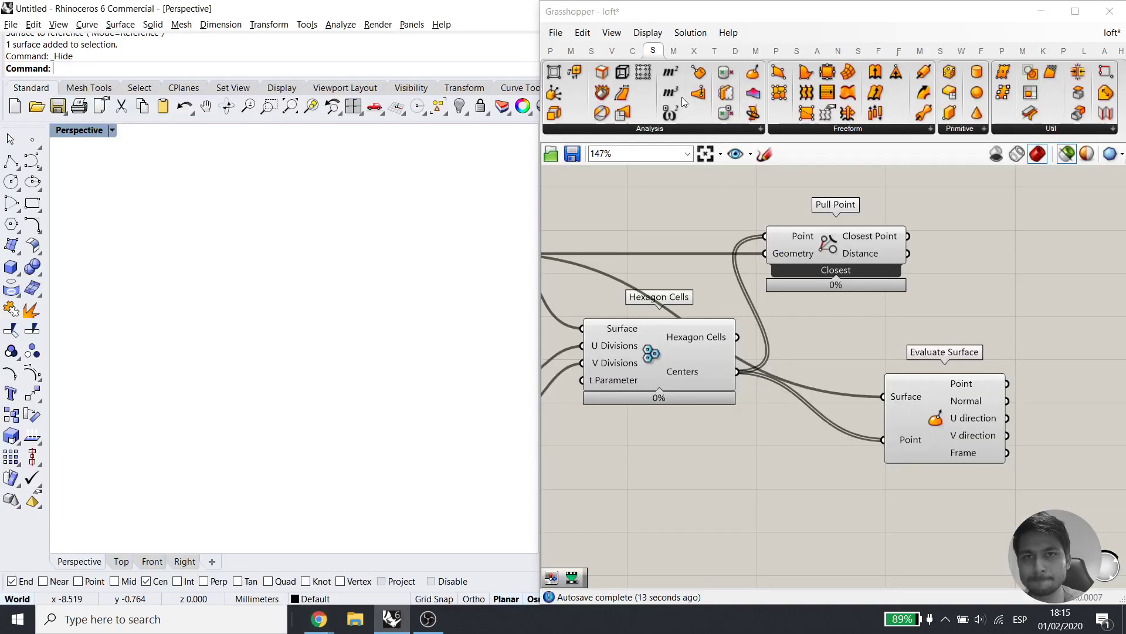
{"action": "left_click", "coordinate": [726, 128]}
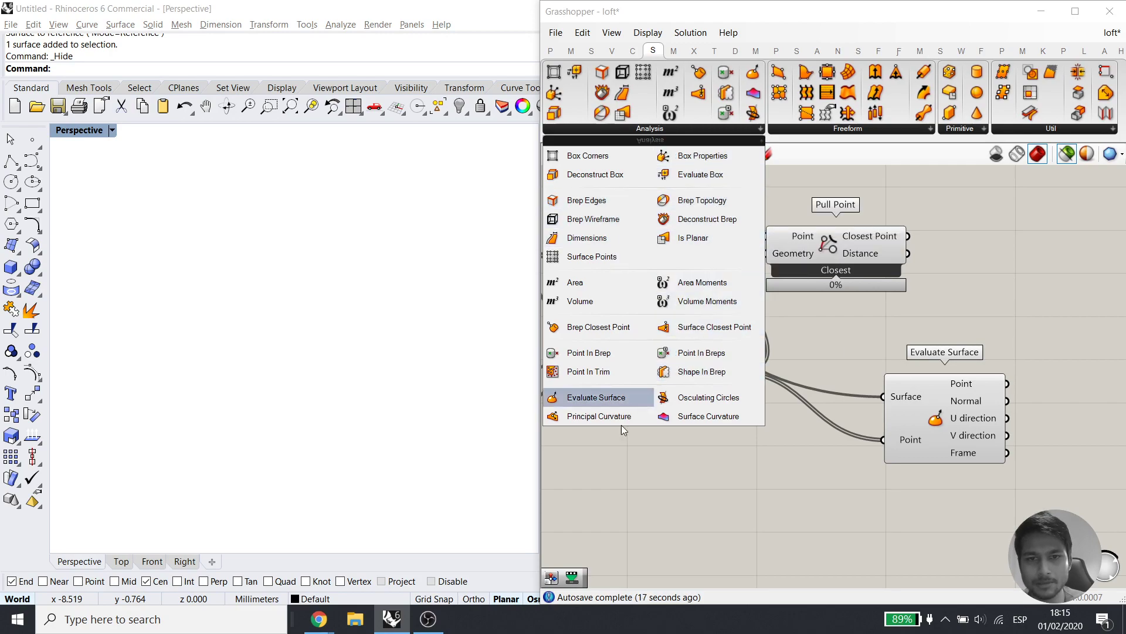
{"action": "left_click", "coordinate": [594, 329]}
Delete Evaluate Surface, then wire the surface to Brep and the hexagon centres to Point
{"action": "left_click", "coordinate": [873, 355]}
{"action": "left_click", "coordinate": [931, 433]}
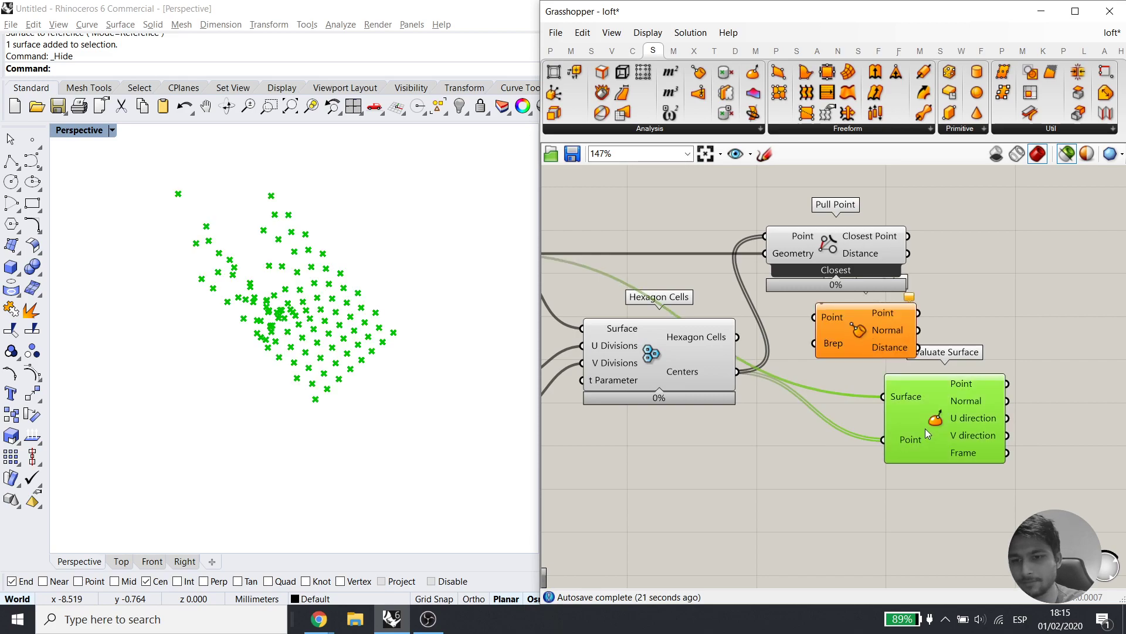
{"action": "key", "text": "Delete"}
{"action": "left_click_drag", "start_coordinate": [858, 336], "coordinate": [864, 380]}
{"action": "right_click_drag", "start_coordinate": [785, 408], "coordinate": [926, 422]}
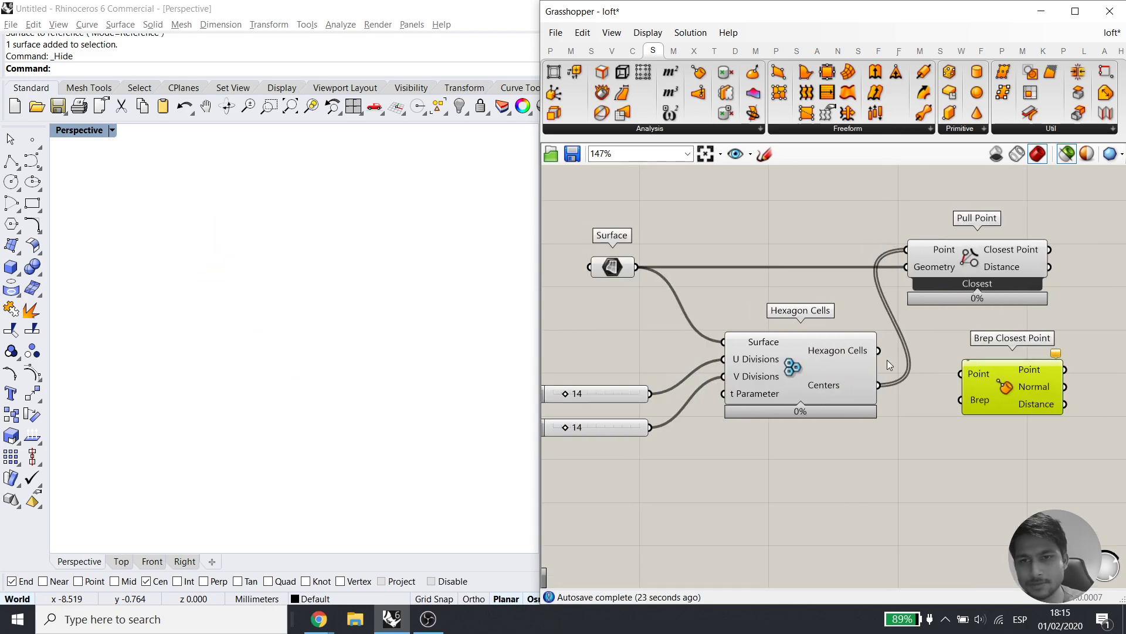
{"action": "left_click_drag", "start_coordinate": [961, 400], "coordinate": [637, 267]}
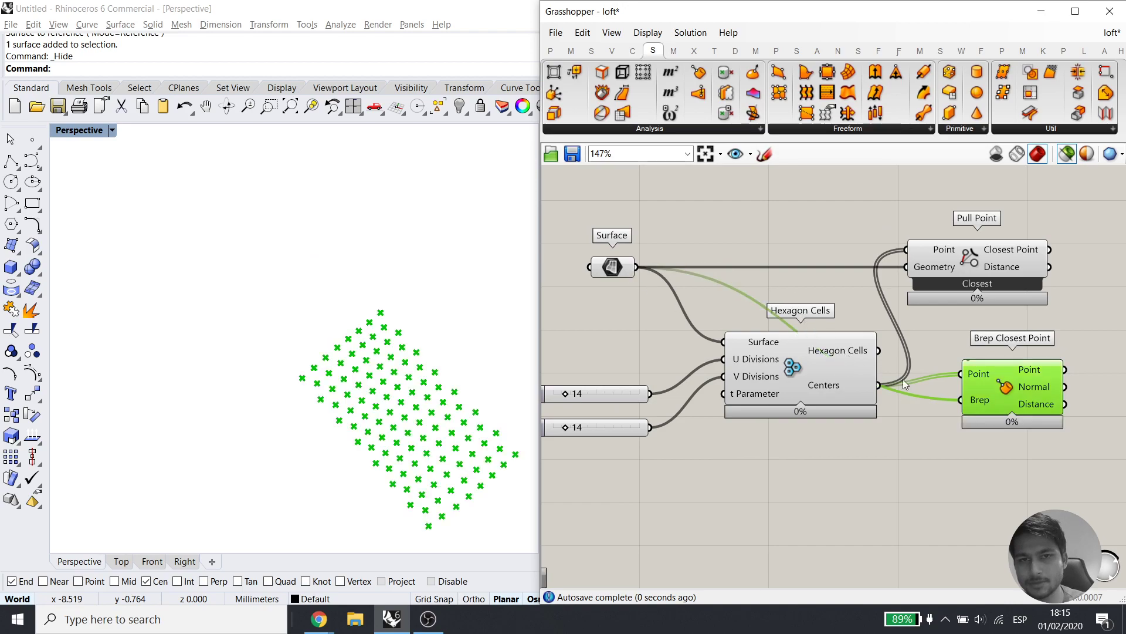
{"action": "right_click_drag", "start_coordinate": [1098, 403], "coordinate": [929, 414]}
Delete Pull Point and move Brep Closest Point into its old place
{"action": "left_click", "coordinate": [811, 283]}
{"action": "key", "text": "Delete"}
{"action": "left_click_drag", "start_coordinate": [829, 389], "coordinate": [795, 256]}
{"action": "left_click", "coordinate": [871, 316]}
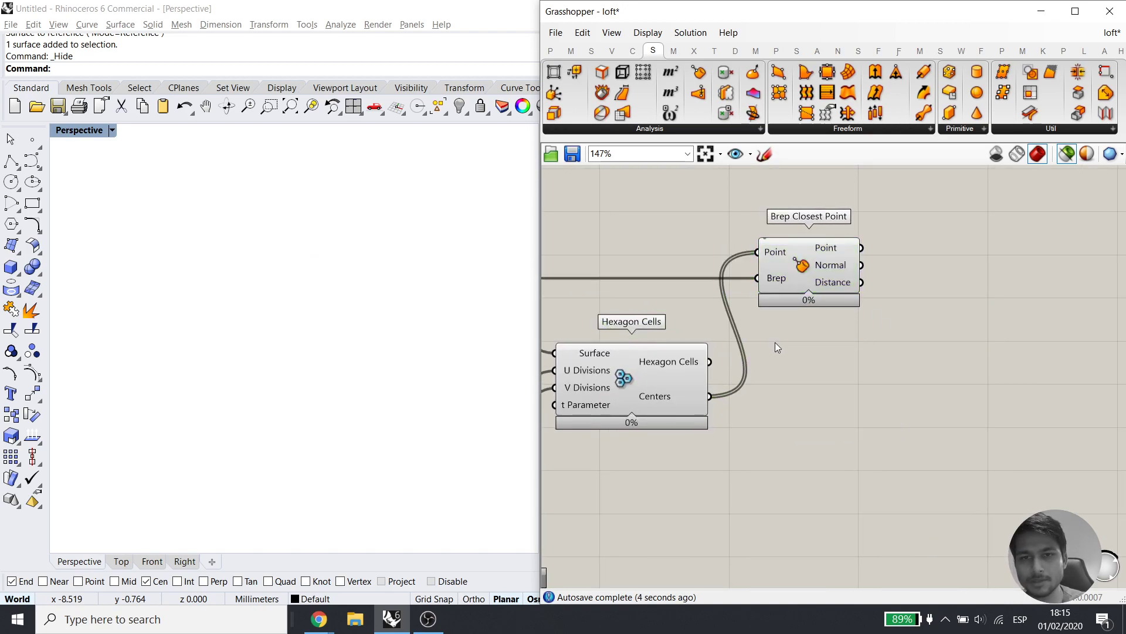
{"action": "left_click", "coordinate": [691, 373]}
{"action": "left_click", "coordinate": [817, 290], "text": "shift"}
{"action": "scroll", "coordinate": [830, 276], "scroll_direction": "up", "scroll_amount": 3}
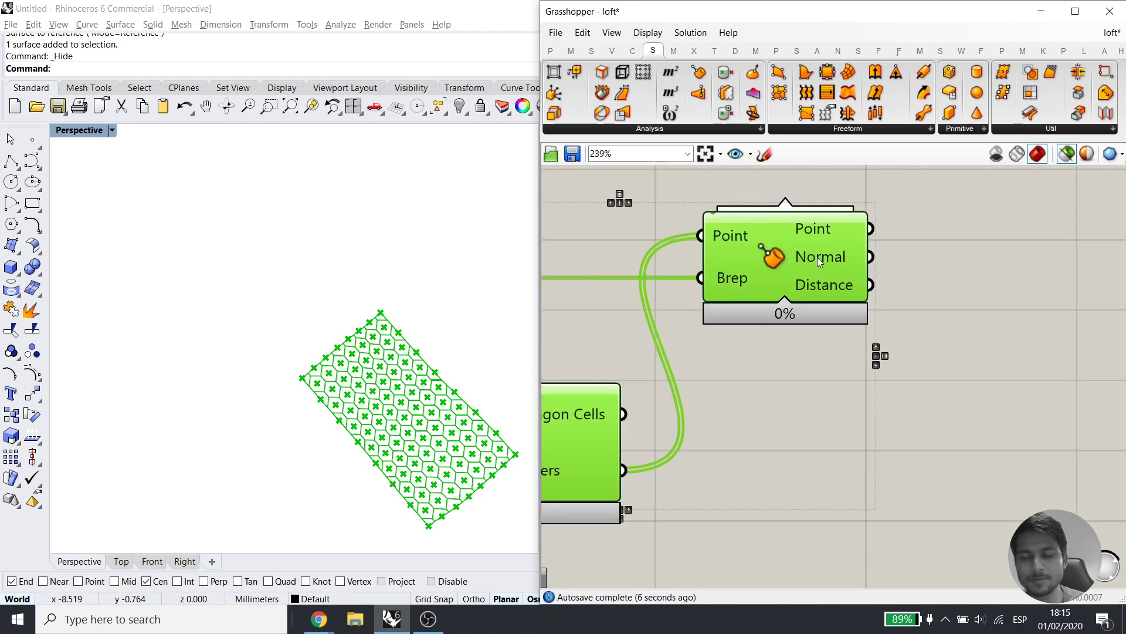
Add a Line SDL with closest points as Start and surface normals as Direction
{"action": "left_click", "coordinate": [960, 394]}
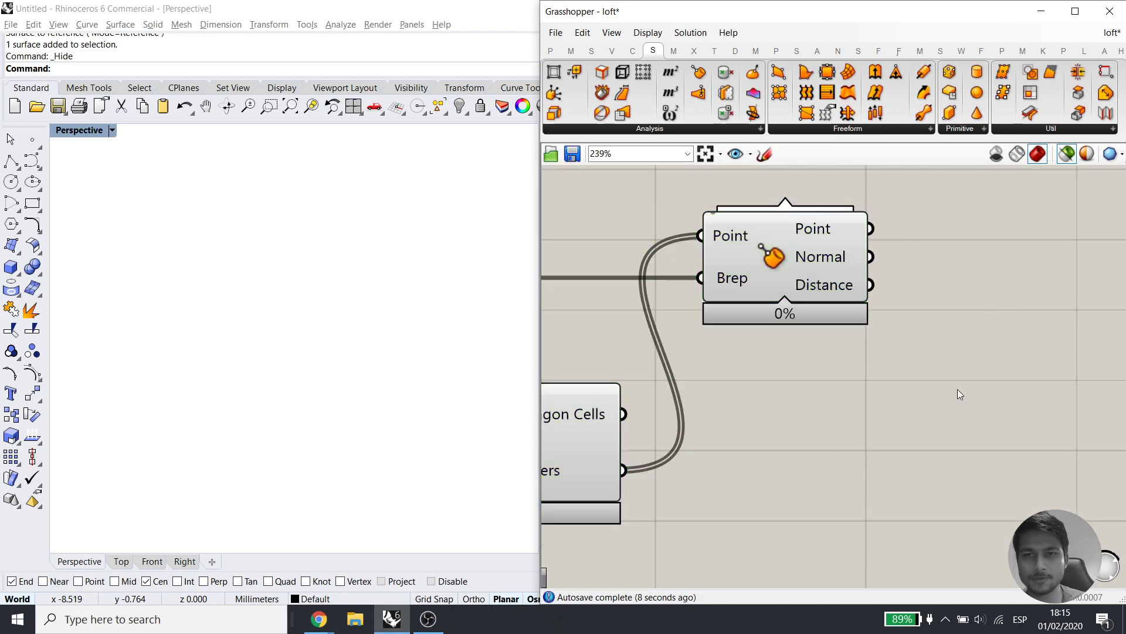
{"action": "double_click", "coordinate": [960, 394]}
{"action": "type", "text": "sdl"}
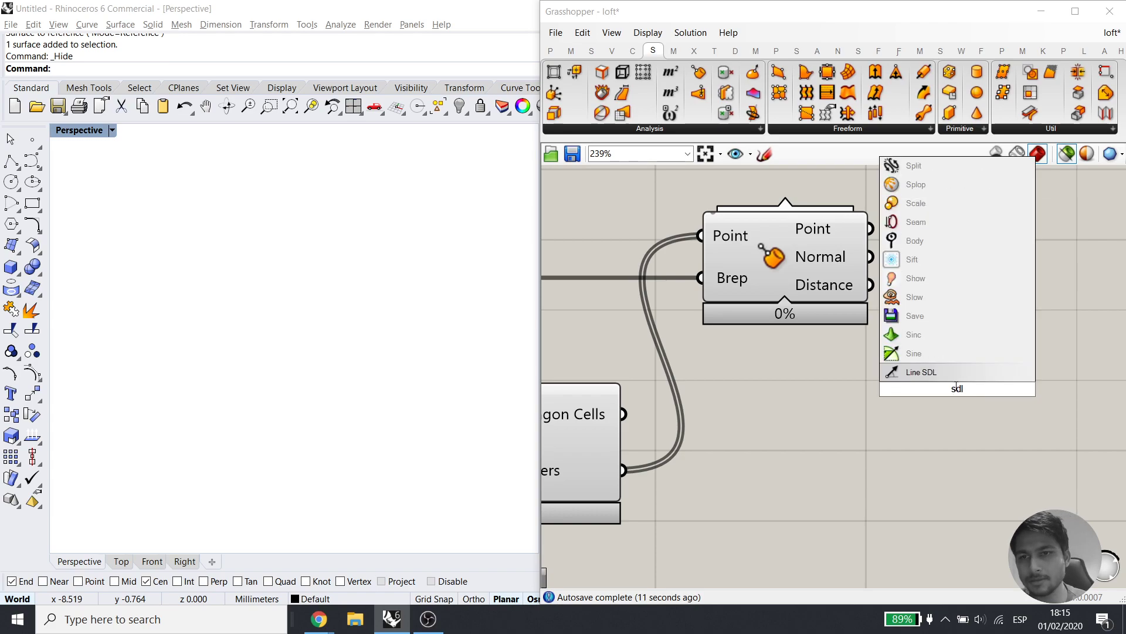
{"action": "key", "text": "Return"}
{"action": "scroll", "coordinate": [955, 381], "scroll_direction": "down", "scroll_amount": 3}
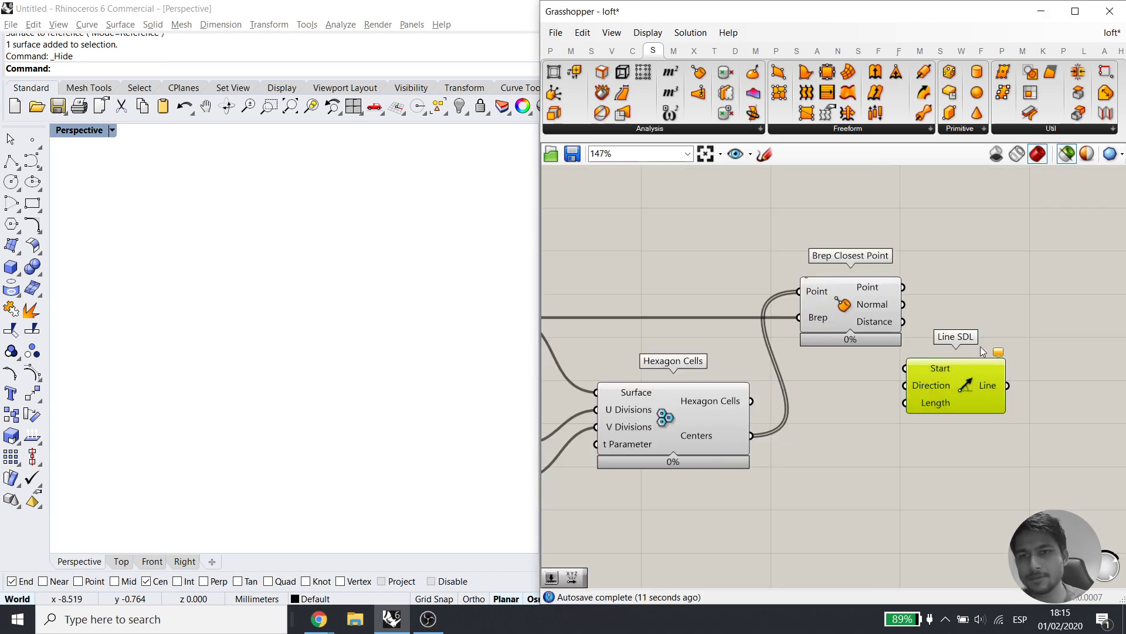
{"action": "left_click_drag", "start_coordinate": [978, 281], "coordinate": [977, 283]}
{"action": "left_click_drag", "start_coordinate": [972, 301], "coordinate": [900, 304]}
{"action": "left_click_drag", "start_coordinate": [1005, 309], "coordinate": [1041, 398]}
Add a number slider of 5 for the line Length and preview the normal lines
{"action": "double_click", "coordinate": [952, 400]}
{"action": "type", "text": "5"}
{"action": "key", "text": "Return"}
{"action": "left_click", "coordinate": [1041, 326]}
{"action": "right_click_drag", "start_coordinate": [317, 394], "coordinate": [296, 384]}
{"action": "scroll", "coordinate": [458, 387], "scroll_direction": "up", "scroll_amount": 5}
{"action": "right_click_drag", "start_coordinate": [458, 387], "coordinate": [329, 396]}
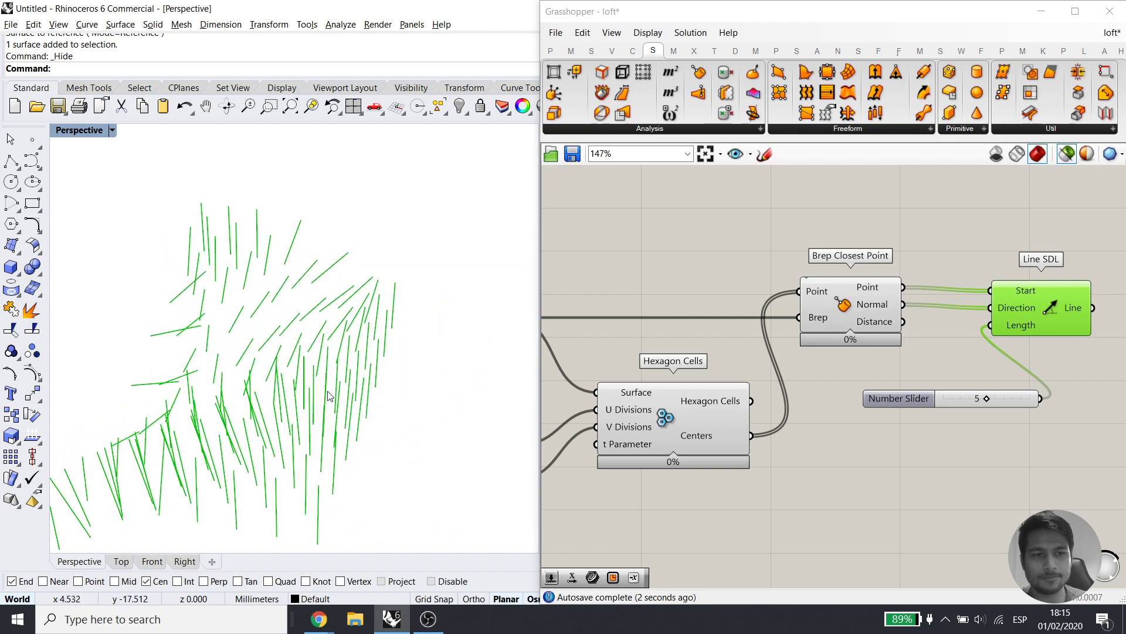
{"action": "left_click", "coordinate": [842, 288]}
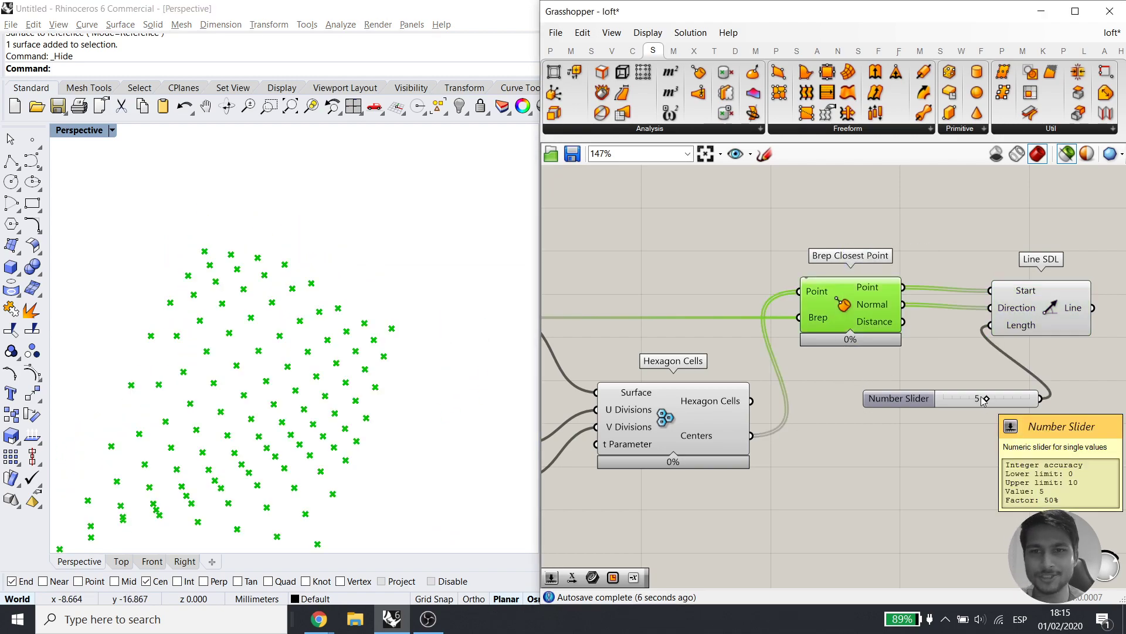
{"action": "left_click_drag", "start_coordinate": [1058, 298], "coordinate": [1059, 294]}
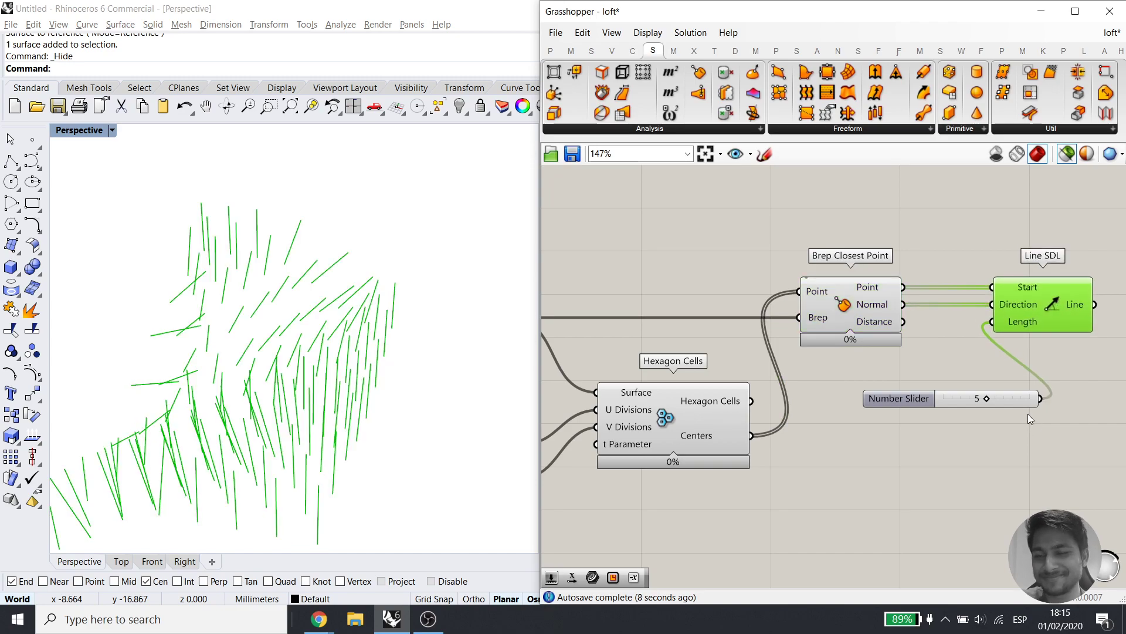
Delete Brep Closest Point, Line SDL and the slider, keeping Surface and Hexagon Cells
{"action": "left_click_drag", "start_coordinate": [1108, 422], "coordinate": [850, 270]}
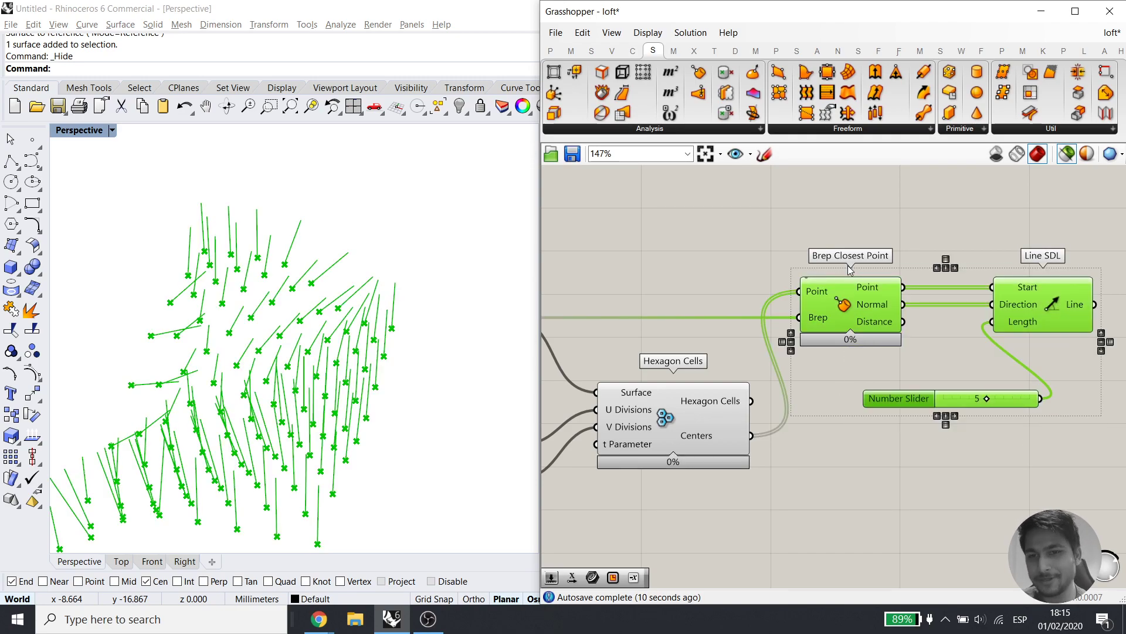
{"action": "key", "text": "Delete"}
{"action": "right_click_drag", "start_coordinate": [794, 356], "coordinate": [947, 342]}
{"action": "left_click_drag", "start_coordinate": [640, 311], "coordinate": [645, 334]}
{"action": "left_click", "coordinate": [856, 416], "text": "shift"}
{"action": "right_click_drag", "start_coordinate": [300, 428], "coordinate": [351, 393]}
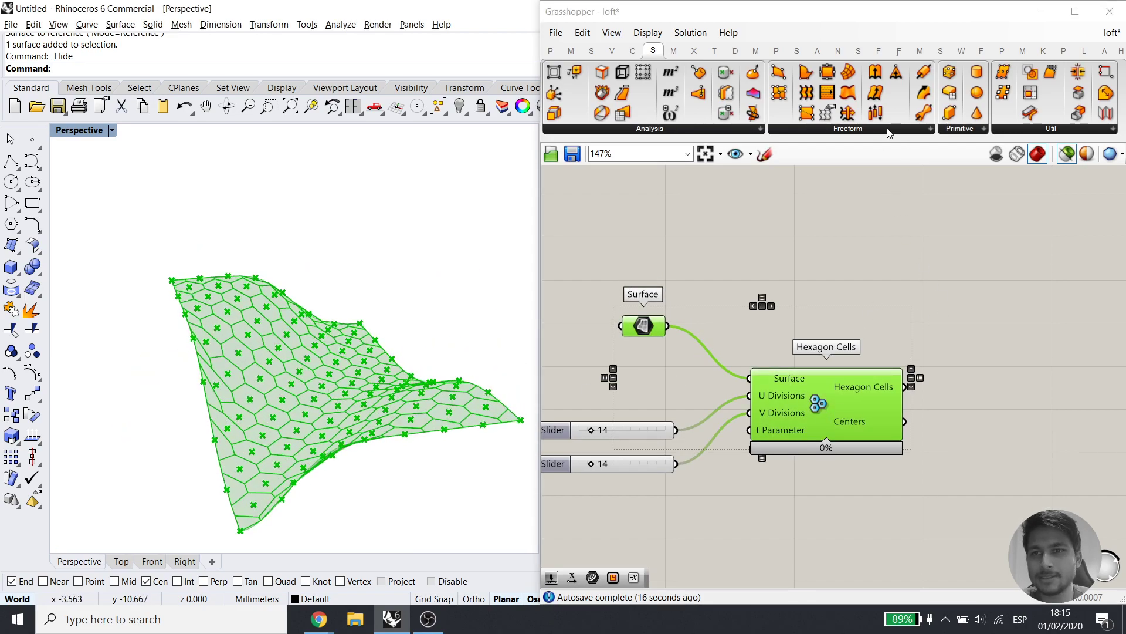
Place a Brep Closest Point via 'brep clo', wiring the surface to Brep and hexagon centres to Point
{"action": "double_click", "coordinate": [966, 298]}
{"action": "type", "text": "b"}
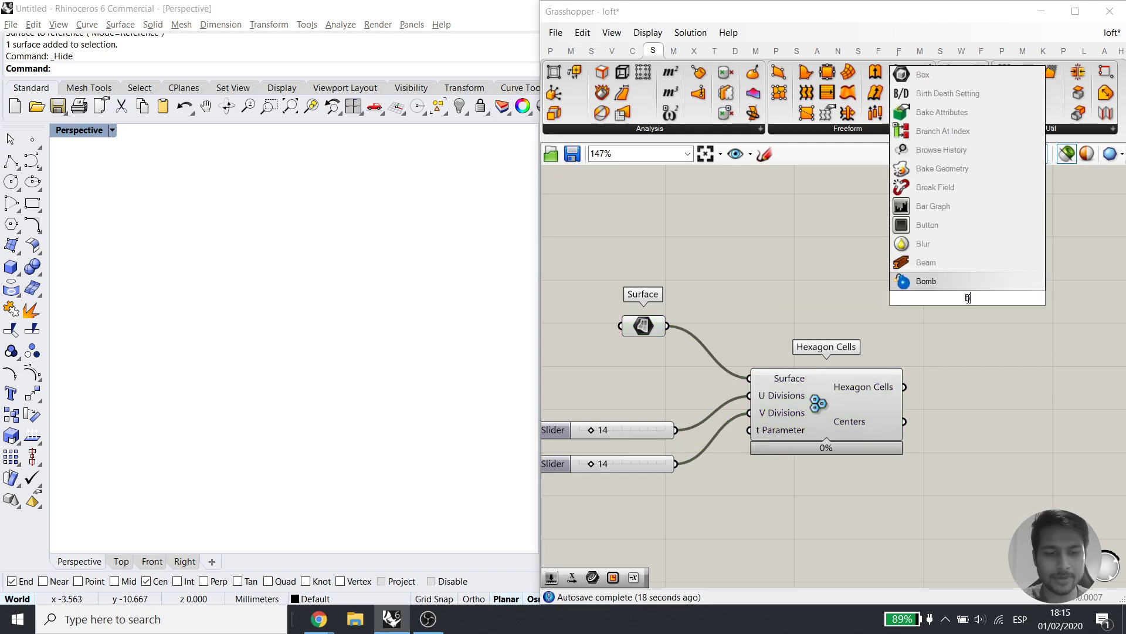
{"action": "type", "text": "rep clo"}
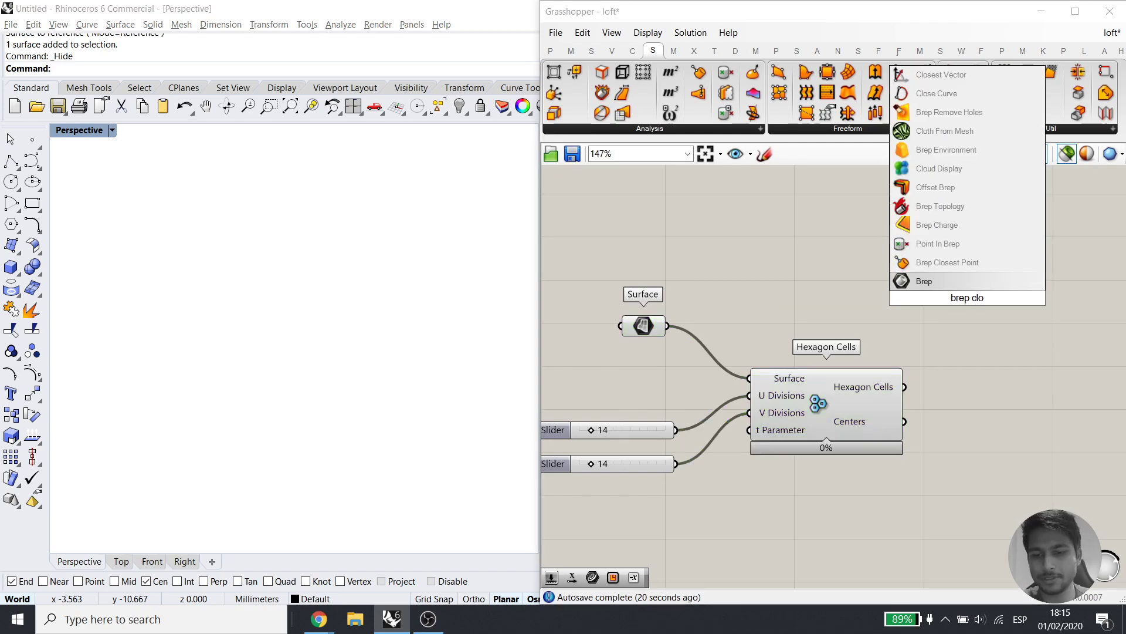
{"action": "key", "text": "Up"}
{"action": "key", "text": "Return"}
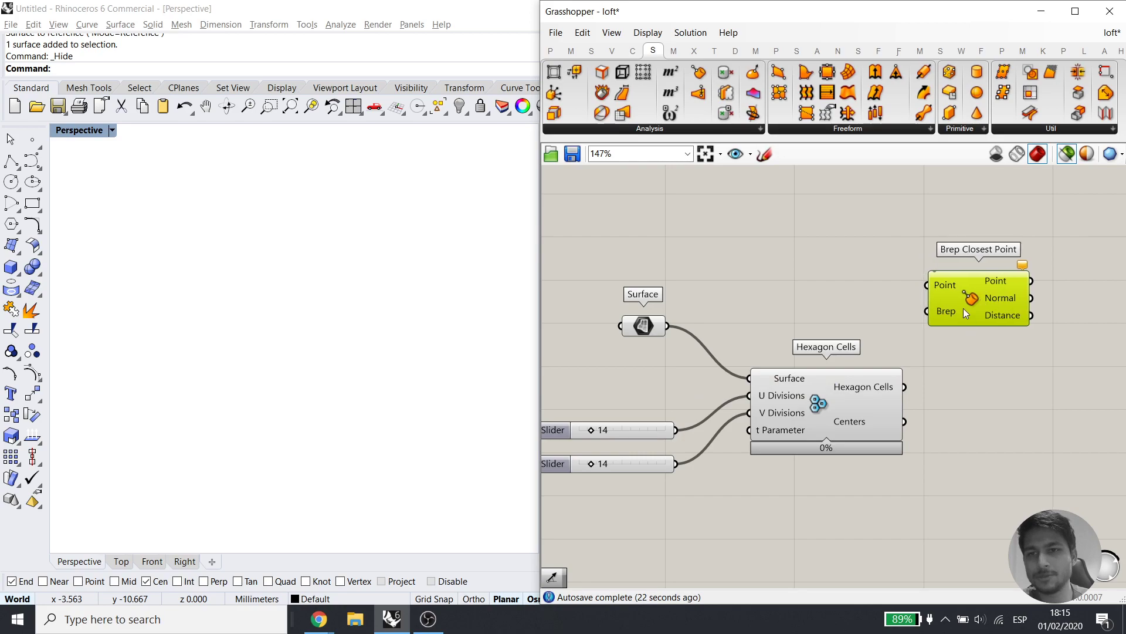
{"action": "left_click_drag", "start_coordinate": [667, 326], "coordinate": [927, 311]}
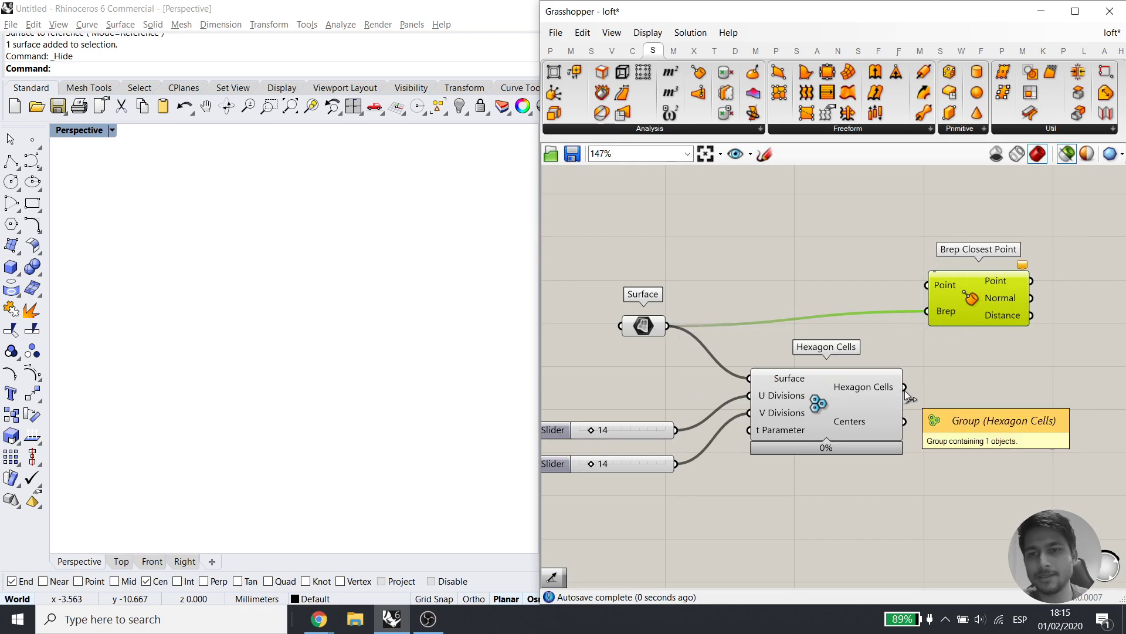
{"action": "left_click_drag", "start_coordinate": [904, 421], "coordinate": [916, 280]}
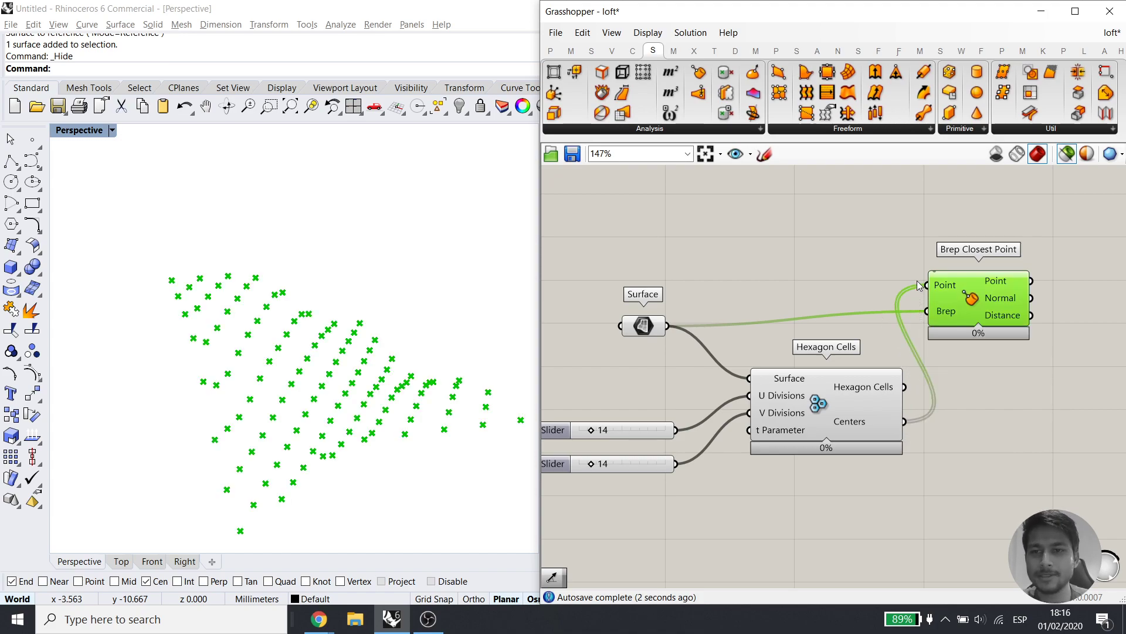
{"action": "right_click_drag", "start_coordinate": [917, 280], "coordinate": [786, 322]}
{"action": "left_click_drag", "start_coordinate": [786, 322], "coordinate": [819, 318]}
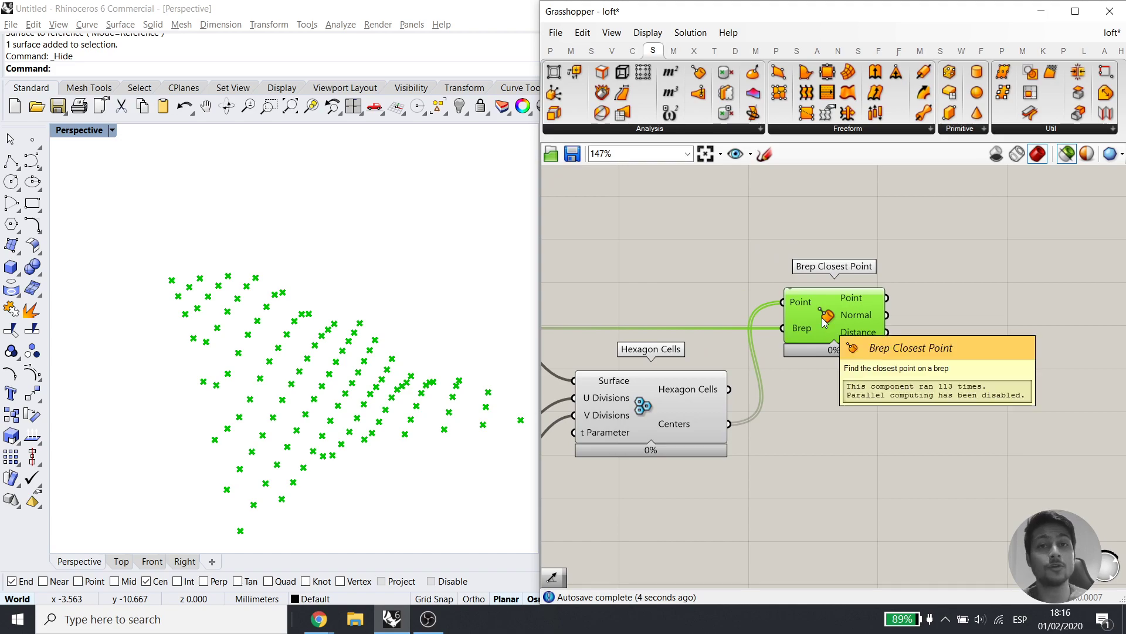
{"action": "right_click_drag", "start_coordinate": [761, 361], "coordinate": [860, 325]}
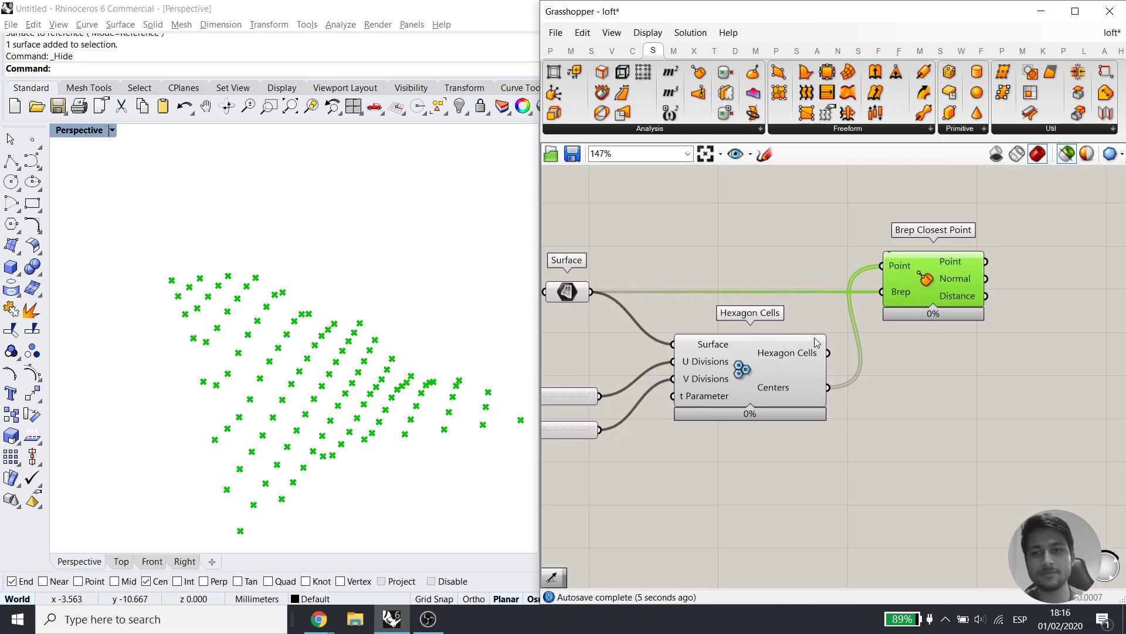
{"action": "right_click_drag", "start_coordinate": [949, 280], "coordinate": [868, 316]}
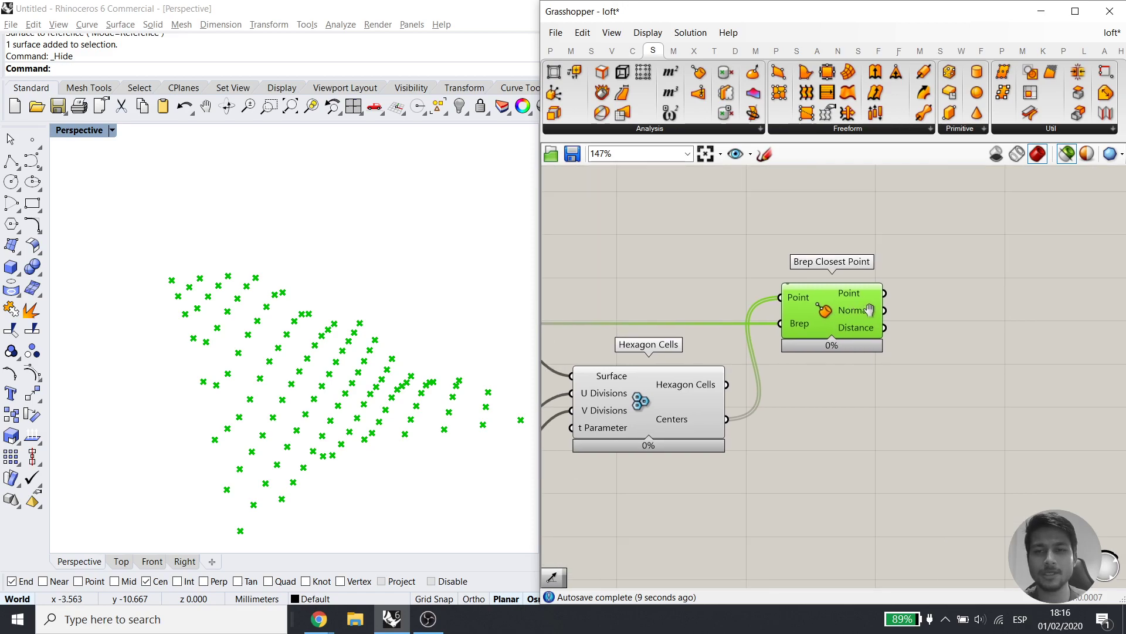
Place a Line SDL with closest points as Start and turn on preview of all geometry
{"action": "left_click", "coordinate": [997, 316]}
{"action": "double_click", "coordinate": [998, 316]}
{"action": "type", "text": "sdl"}
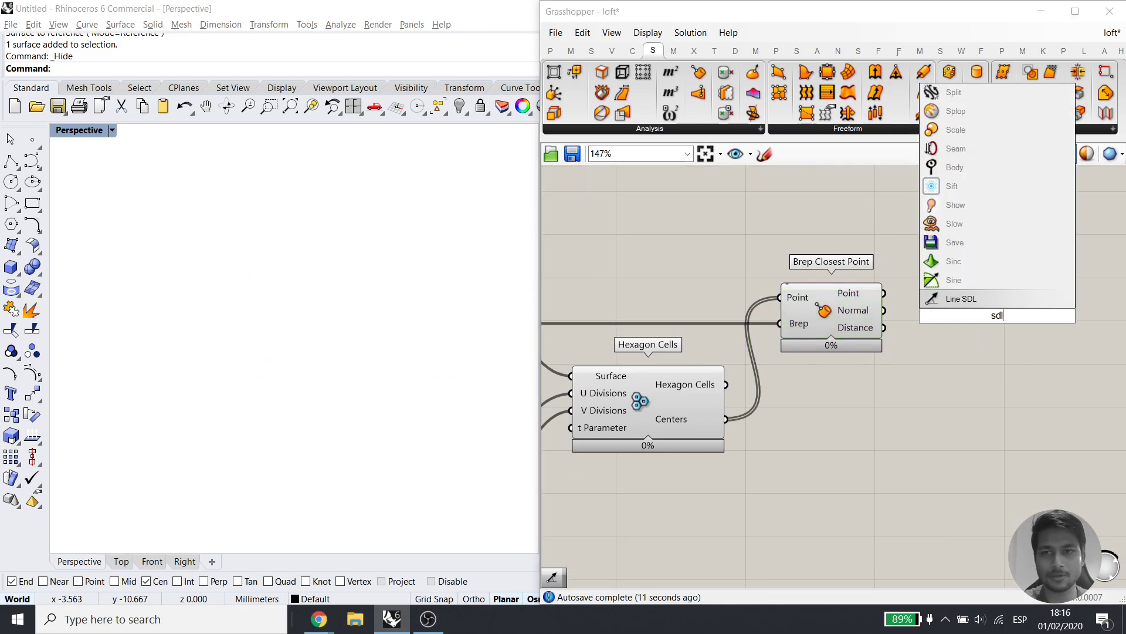
{"action": "left_click", "coordinate": [989, 300]}
{"action": "left_click_drag", "start_coordinate": [937, 297], "coordinate": [885, 293]}
{"action": "left_click", "coordinate": [966, 314]}
{"action": "left_click", "coordinate": [1066, 155]}
{"action": "left_click", "coordinate": [1027, 238]}
{"action": "left_click_drag", "start_coordinate": [962, 292], "coordinate": [945, 286]}
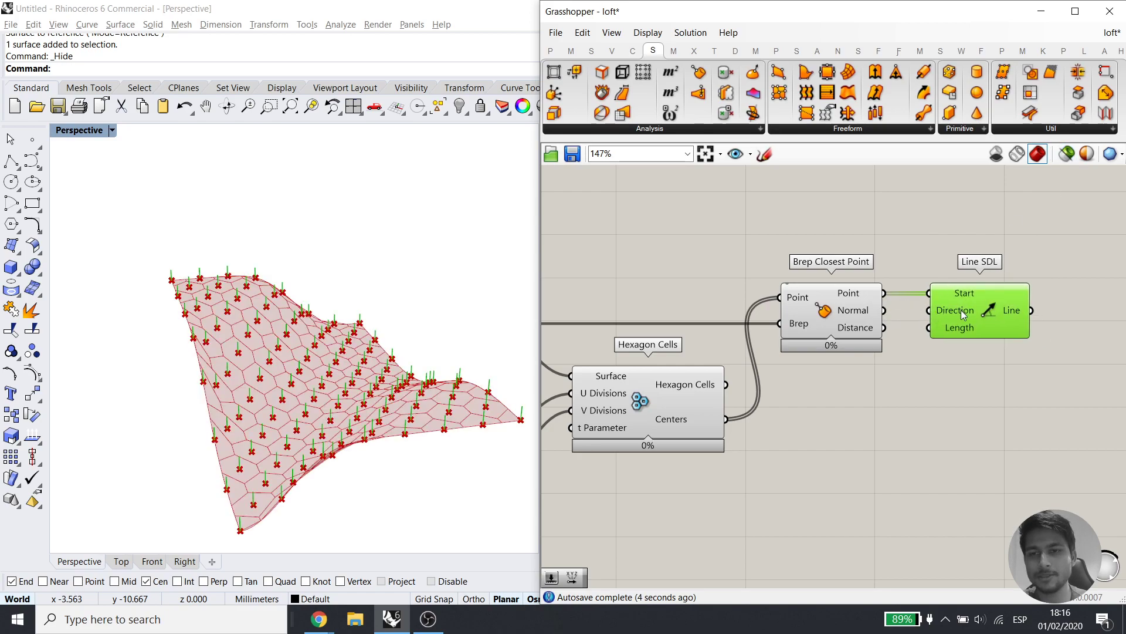
Use the surface normals as the line directions and inspect the normal lines from above
{"action": "scroll", "coordinate": [335, 372], "scroll_direction": "up", "scroll_amount": 3}
{"action": "right_click_drag", "start_coordinate": [335, 371], "coordinate": [313, 348]}
{"action": "scroll", "coordinate": [309, 351], "scroll_direction": "down", "scroll_amount": 4}
{"action": "left_click_drag", "start_coordinate": [883, 311], "coordinate": [928, 310]}
{"action": "right_click_drag", "start_coordinate": [269, 360], "coordinate": [176, 397]}
{"action": "scroll", "coordinate": [234, 389], "scroll_direction": "up", "scroll_amount": 5}
{"action": "scroll", "coordinate": [269, 353], "scroll_direction": "down", "scroll_amount": 5}
{"action": "scroll", "coordinate": [176, 397], "scroll_direction": "up", "scroll_amount": 3}
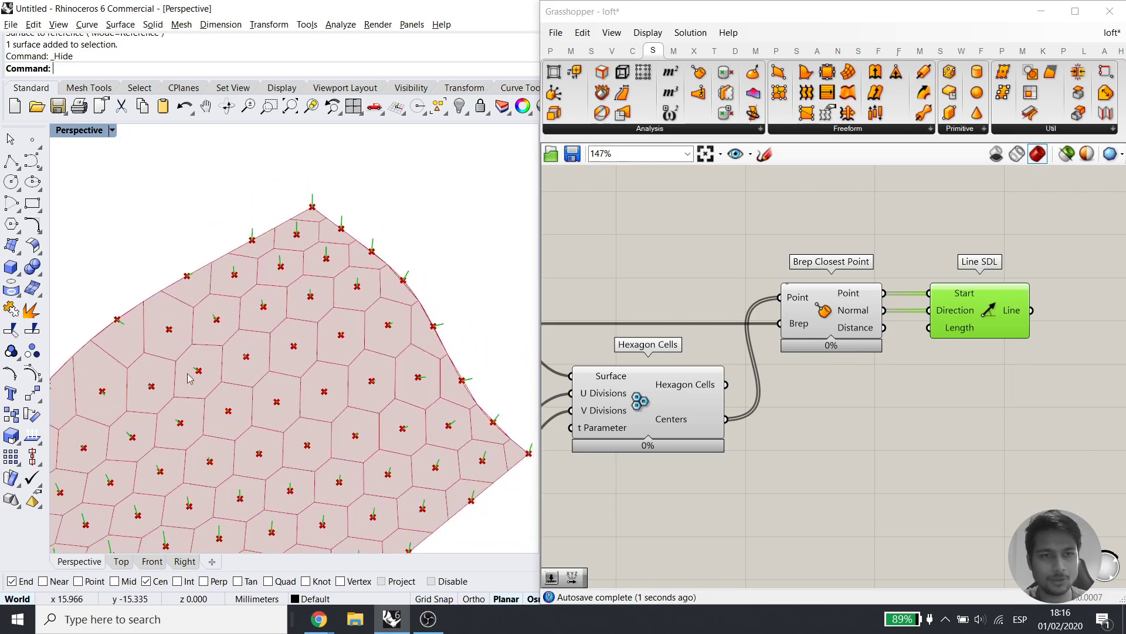
{"action": "scroll", "coordinate": [301, 247], "scroll_direction": "up", "scroll_amount": 5}
{"action": "right_click_drag", "start_coordinate": [291, 232], "coordinate": [499, 340]}
Drive Line SDL's Length with a number slider, trying 25 and then 6
{"action": "double_click", "coordinate": [873, 481]}
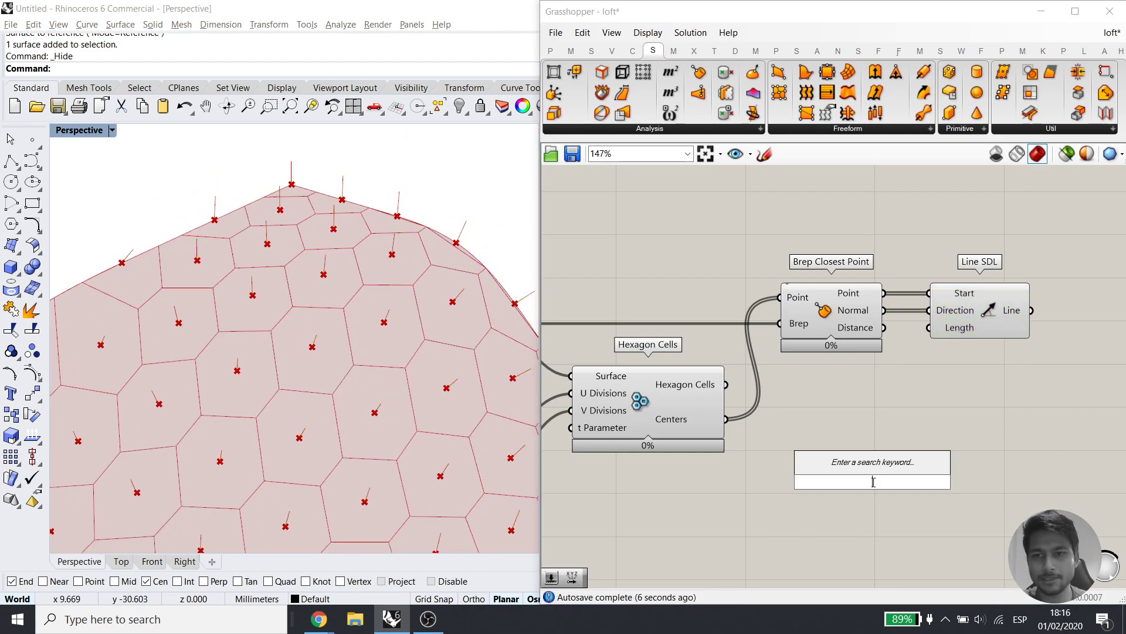
{"action": "type", "text": "25"}
{"action": "key", "text": "Return"}
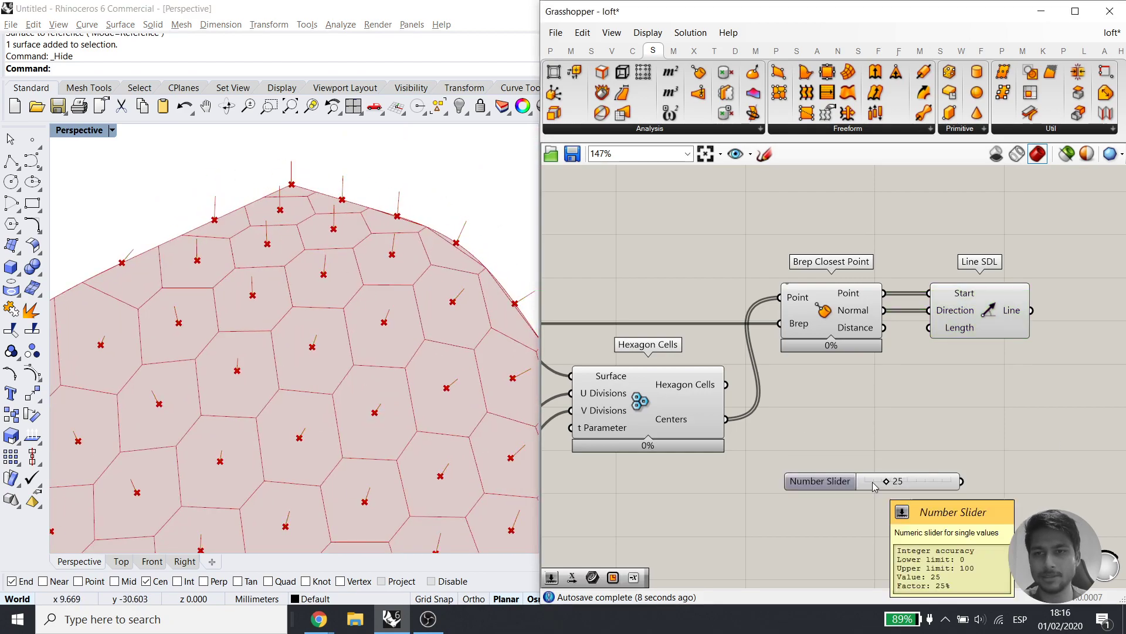
{"action": "left_click_drag", "start_coordinate": [928, 329], "coordinate": [961, 481]}
{"action": "left_click_drag", "start_coordinate": [887, 482], "coordinate": [870, 483]}
{"action": "scroll", "coordinate": [343, 367], "scroll_direction": "down", "scroll_amount": 3}
{"action": "scroll", "coordinate": [344, 368], "scroll_direction": "down", "scroll_amount": 2}
{"action": "right_click_drag", "start_coordinate": [344, 367], "coordinate": [253, 320]}
Replace the length slider with a new one set to 2.5 and delete the old one
{"action": "double_click", "coordinate": [831, 523]}
{"action": "type", "text": "2.5"}
{"action": "key", "text": "Return"}
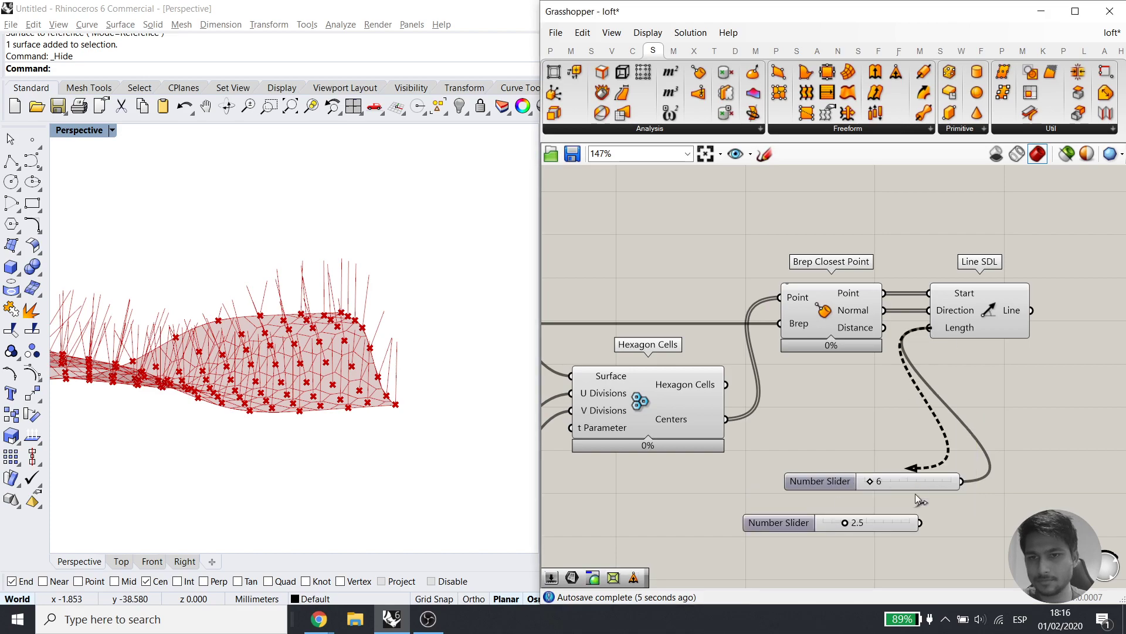
{"action": "left_click", "coordinate": [915, 482]}
{"action": "key", "text": "Delete"}
{"action": "left_click_drag", "start_coordinate": [887, 517], "coordinate": [909, 467]}
{"action": "right_click_drag", "start_coordinate": [411, 352], "coordinate": [347, 316]}
{"action": "scroll", "coordinate": [329, 352], "scroll_direction": "up", "scroll_amount": 5}
{"action": "right_click_drag", "start_coordinate": [316, 363], "coordinate": [234, 470]}
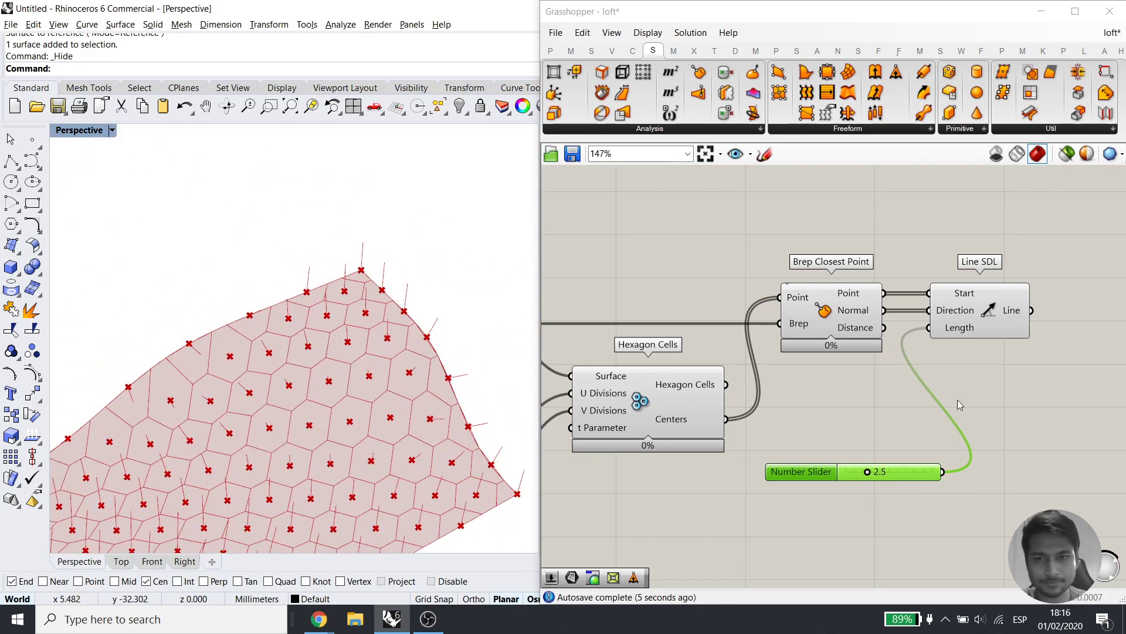
{"action": "scroll", "coordinate": [923, 405], "scroll_direction": "down", "scroll_amount": 2}
{"action": "left_click", "coordinate": [867, 304]}
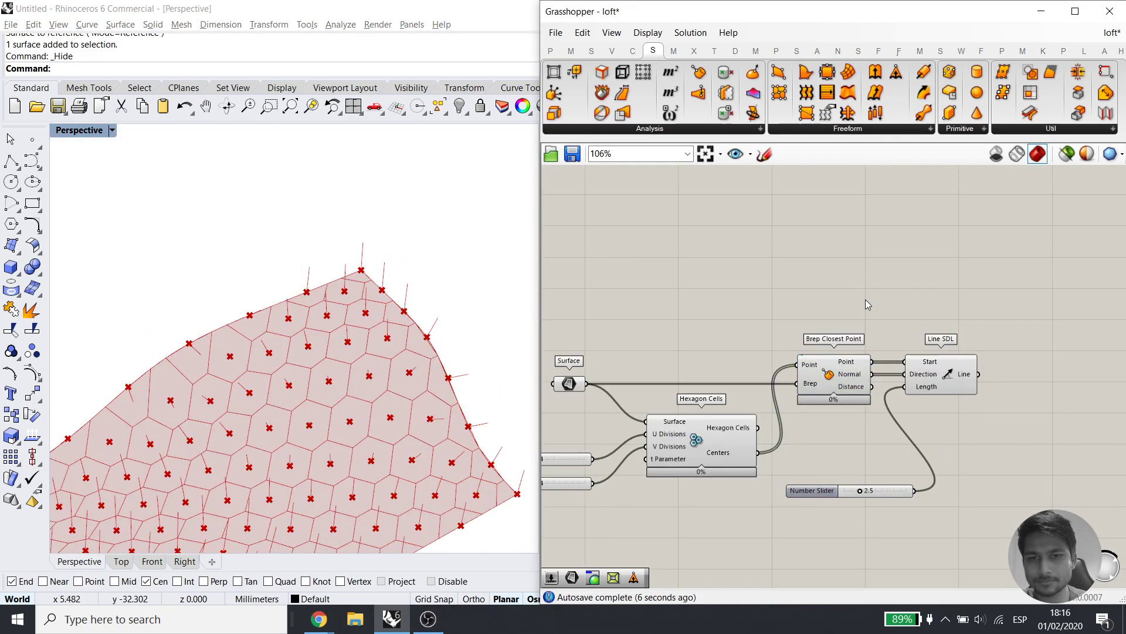
Place a Scale component fed with the hexagon cells as Geometry, positioned below the slider
{"action": "double_click", "coordinate": [833, 274]}
{"action": "type", "text": "scale"}
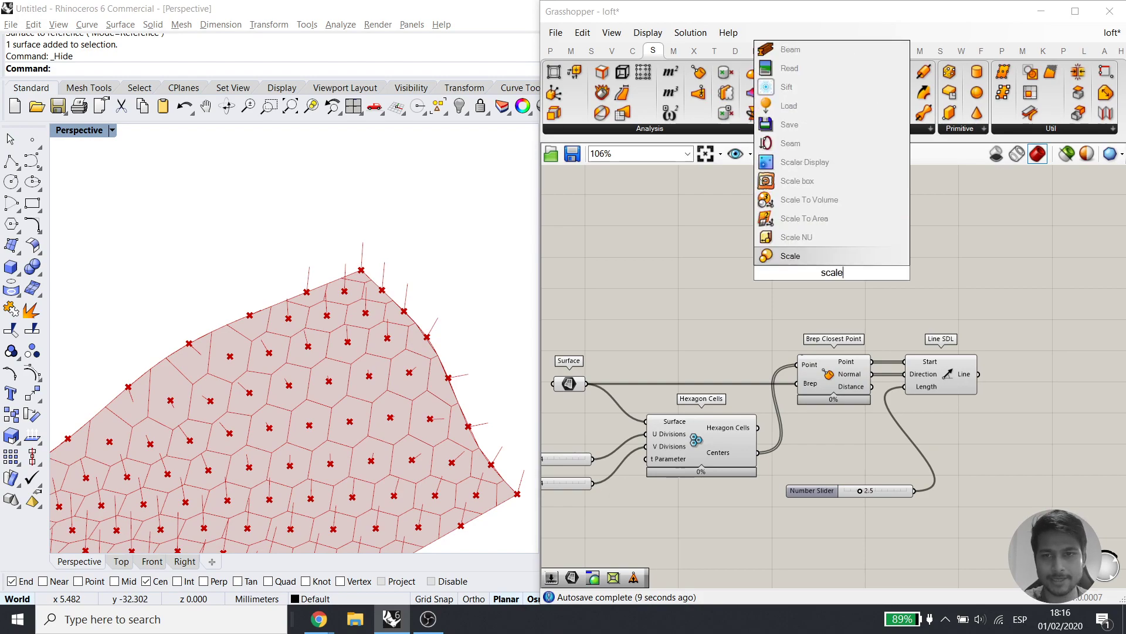
{"action": "key", "text": "Return"}
{"action": "left_click_drag", "start_coordinate": [758, 428], "coordinate": [778, 262]}
{"action": "left_click", "coordinate": [879, 319]}
{"action": "left_click_drag", "start_coordinate": [874, 239], "coordinate": [846, 513]}
{"action": "right_click_drag", "start_coordinate": [847, 512], "coordinate": [842, 387]}
{"action": "left_click", "coordinate": [857, 426]}
{"action": "left_click_drag", "start_coordinate": [855, 402], "coordinate": [857, 494]}
{"action": "right_click_drag", "start_coordinate": [854, 439], "coordinate": [855, 393]}
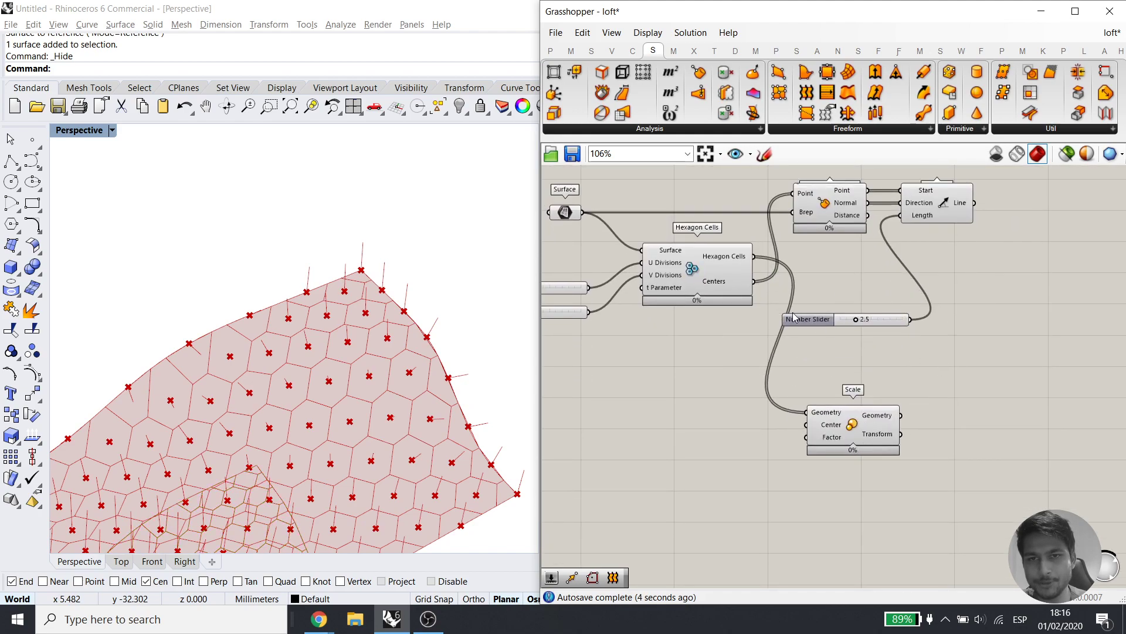
Wire the hexagon centres into Scale's Center so each cell shrinks about its own centre
{"action": "left_click", "coordinate": [728, 258]}
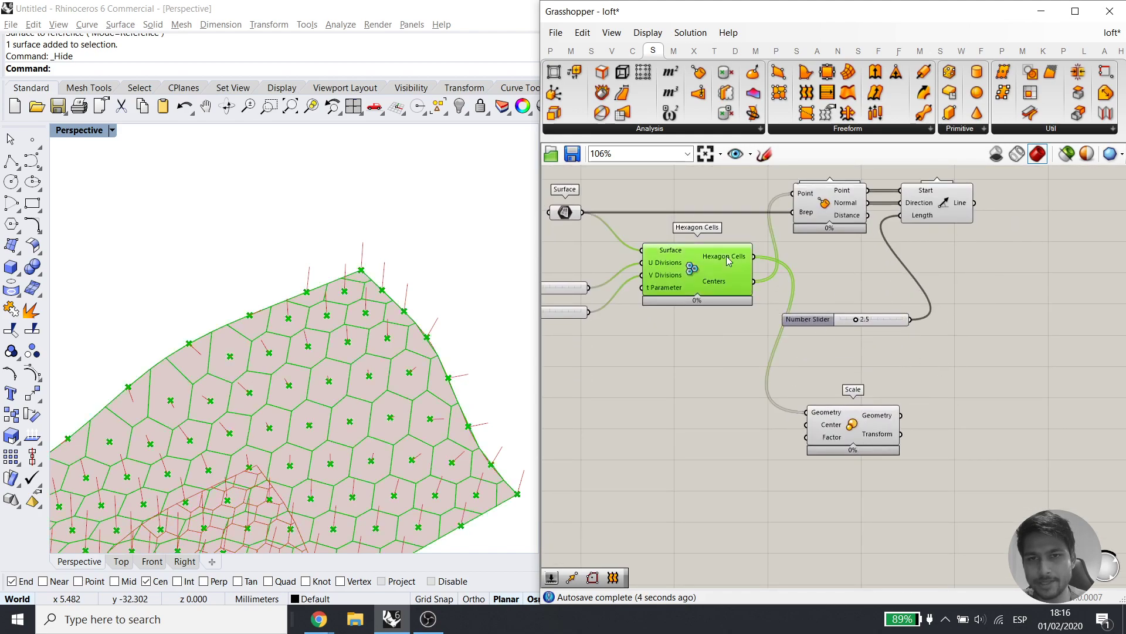
{"action": "left_click", "coordinate": [834, 438]}
{"action": "right_click_drag", "start_coordinate": [271, 352], "coordinate": [554, 366]}
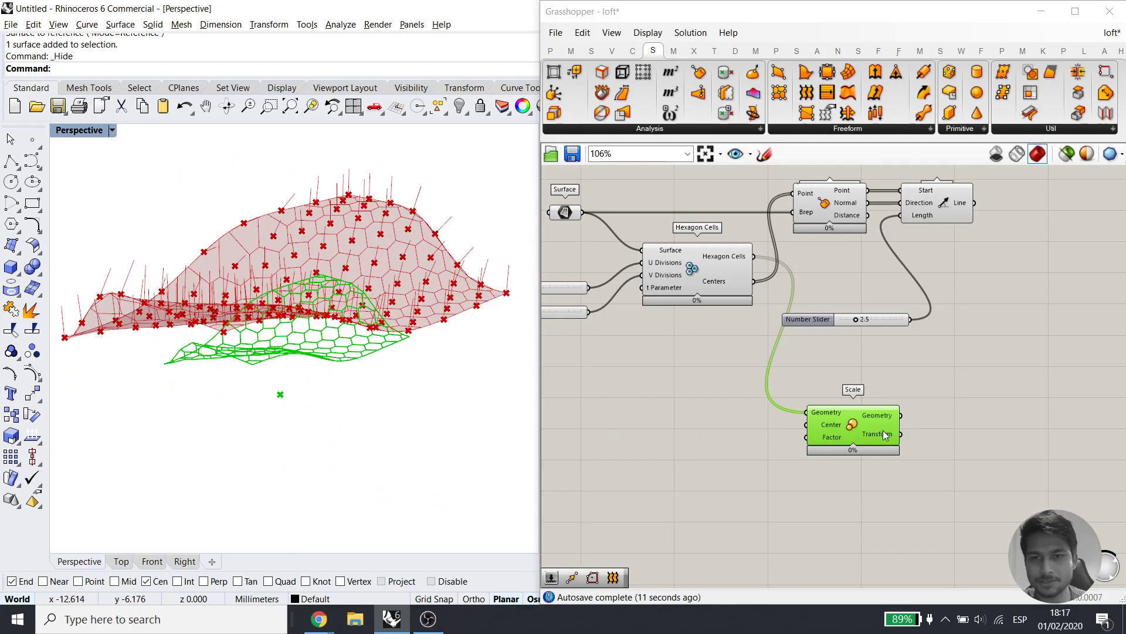
{"action": "mouse_move", "coordinate": [827, 430]}
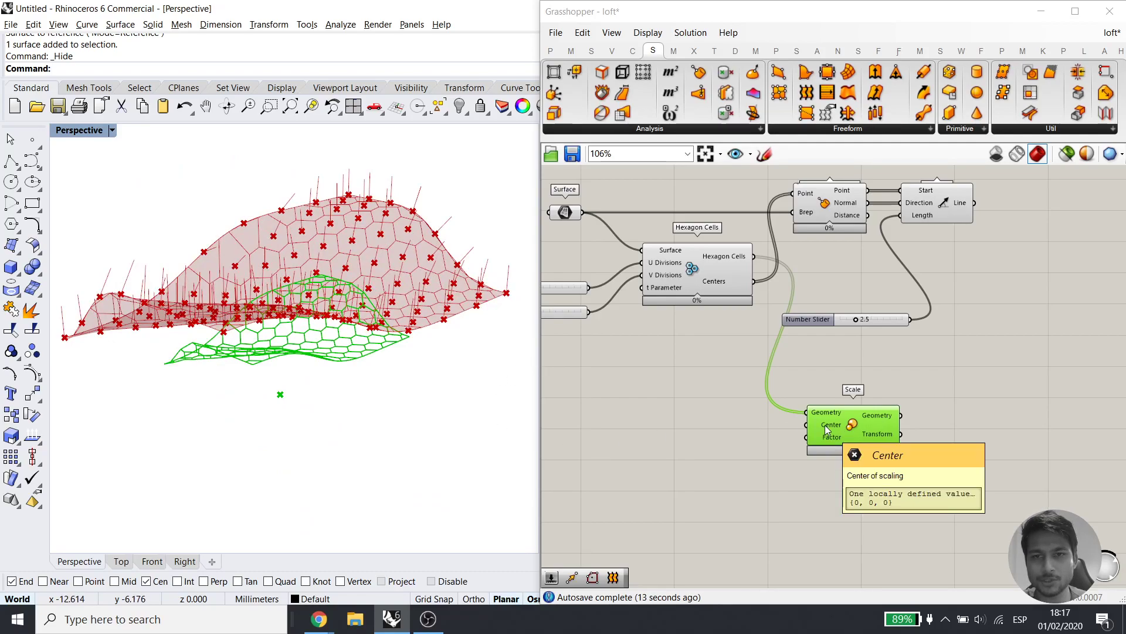
{"action": "left_click_drag", "start_coordinate": [754, 281], "coordinate": [782, 440]}
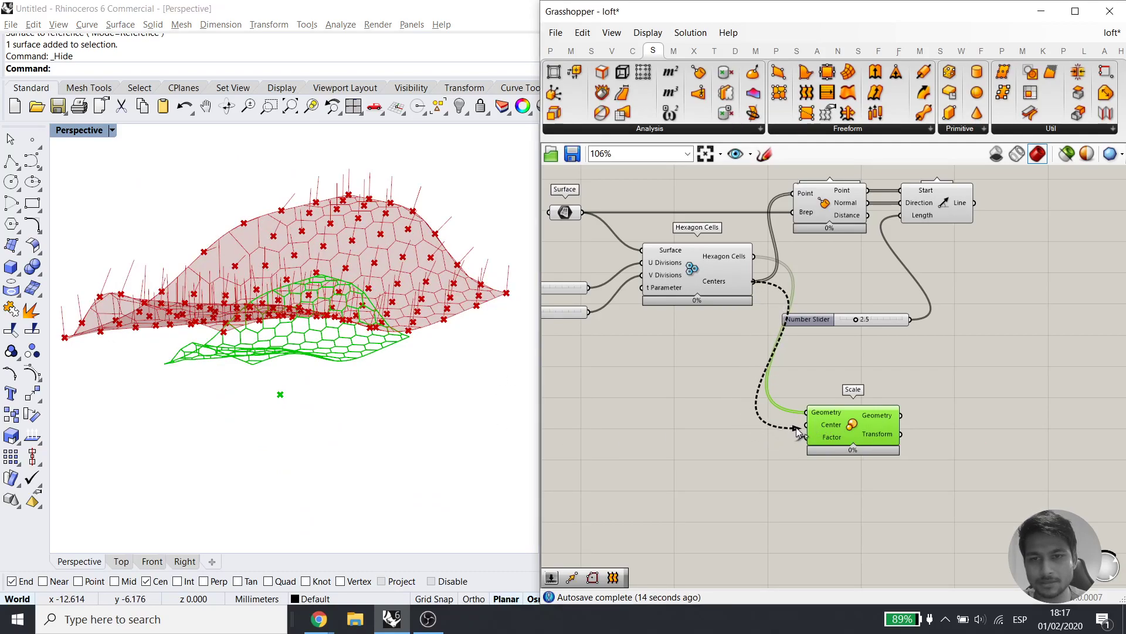
{"action": "right_click_drag", "start_coordinate": [352, 282], "coordinate": [347, 364]}
{"action": "scroll", "coordinate": [270, 250], "scroll_direction": "up", "scroll_amount": 13}
{"action": "right_click_drag", "start_coordinate": [266, 251], "coordinate": [352, 311]}
{"action": "scroll", "coordinate": [297, 273], "scroll_direction": "down", "scroll_amount": 13}
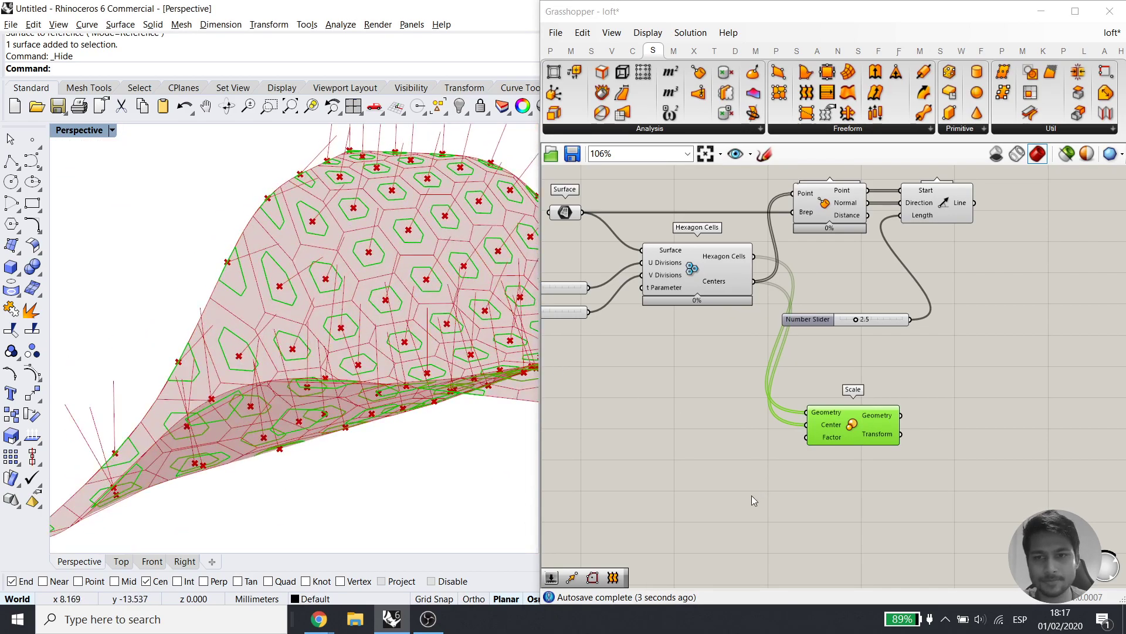
Create a 0.75 number slider and wire it into the Scale component's Factor input
{"action": "double_click", "coordinate": [752, 495]}
{"action": "type", "text": "0.75"}
{"action": "key", "text": "Return"}
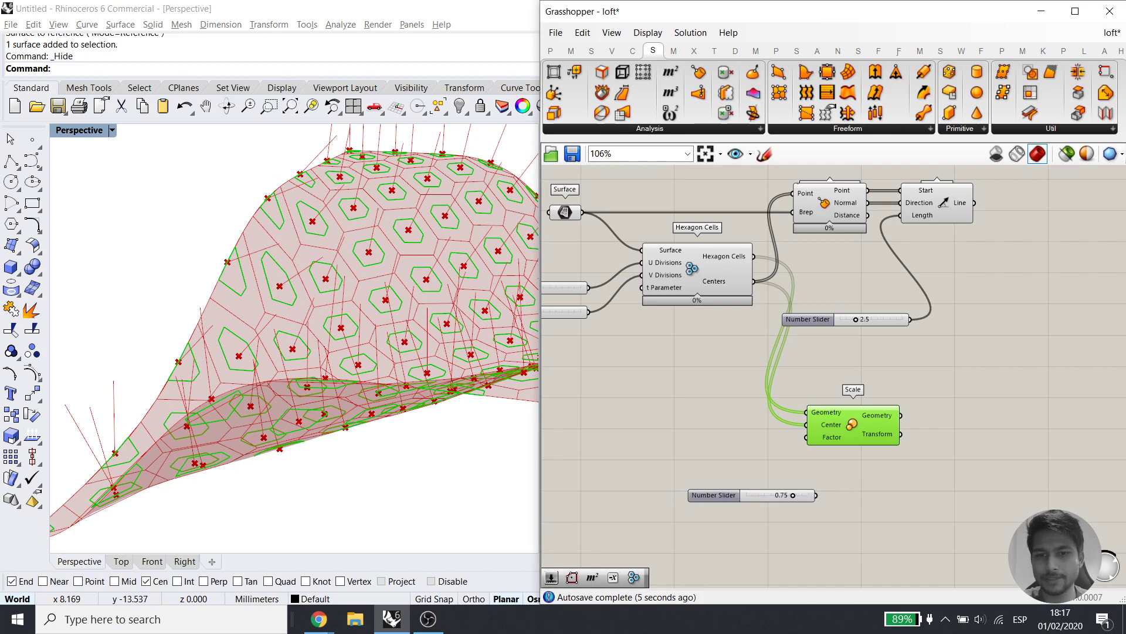
{"action": "left_click_drag", "start_coordinate": [814, 496], "coordinate": [791, 508]}
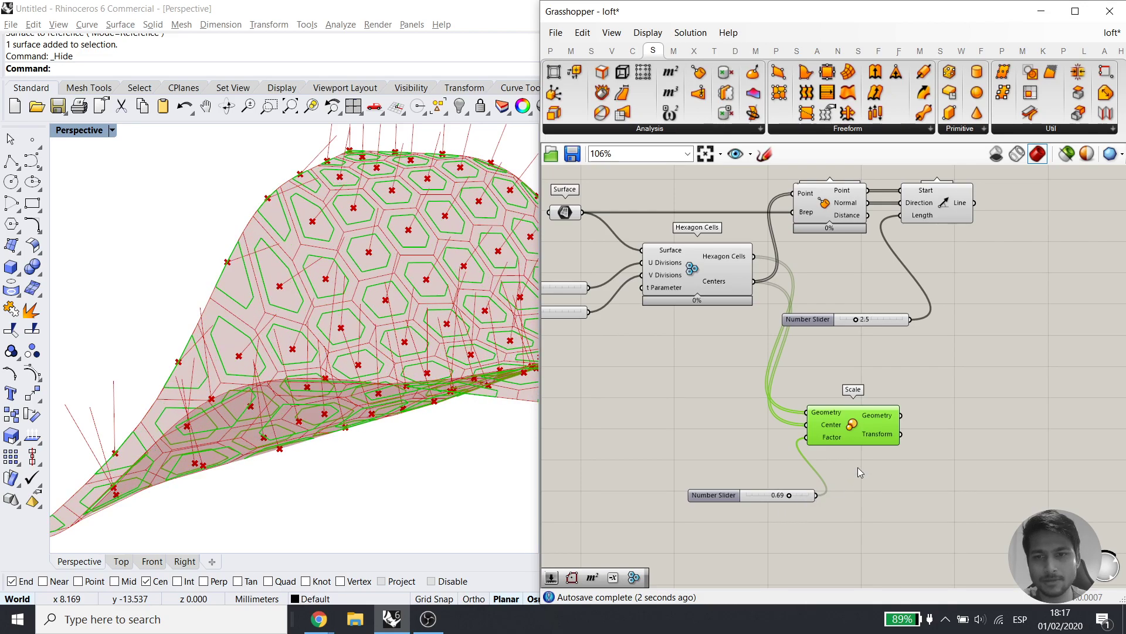
Search the canvas for the Move component
{"action": "right_click_drag", "start_coordinate": [931, 407], "coordinate": [874, 444]}
{"action": "left_click", "coordinate": [910, 407]}
{"action": "double_click", "coordinate": [875, 445]}
{"action": "type", "text": "move"}
Place a Move component that lifts the scaled hexagons along the Line SDL normal lines
{"action": "left_click", "coordinate": [850, 430]}
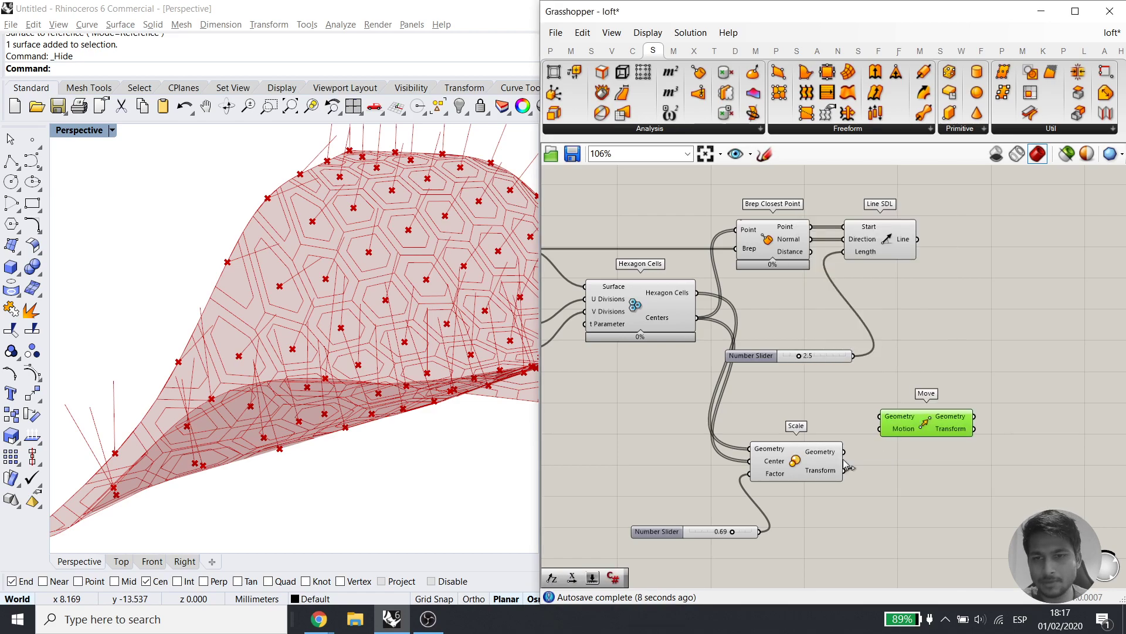
{"action": "left_click", "coordinate": [809, 474]}
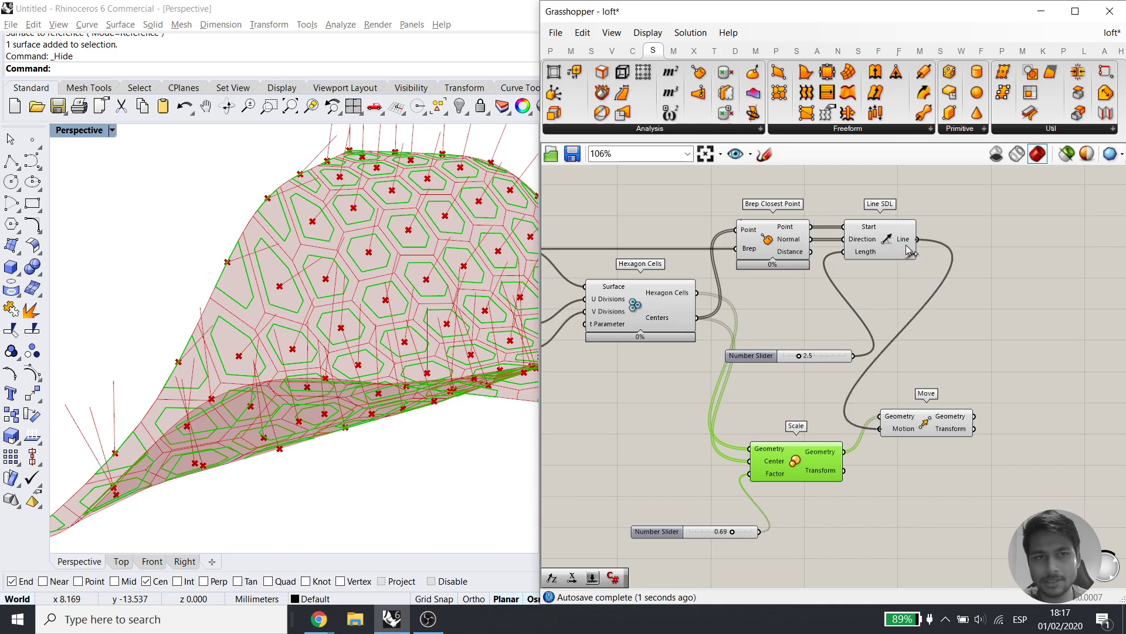
{"action": "left_click_drag", "start_coordinate": [909, 251], "coordinate": [909, 250]}
{"action": "right_click_drag", "start_coordinate": [279, 435], "coordinate": [347, 412]}
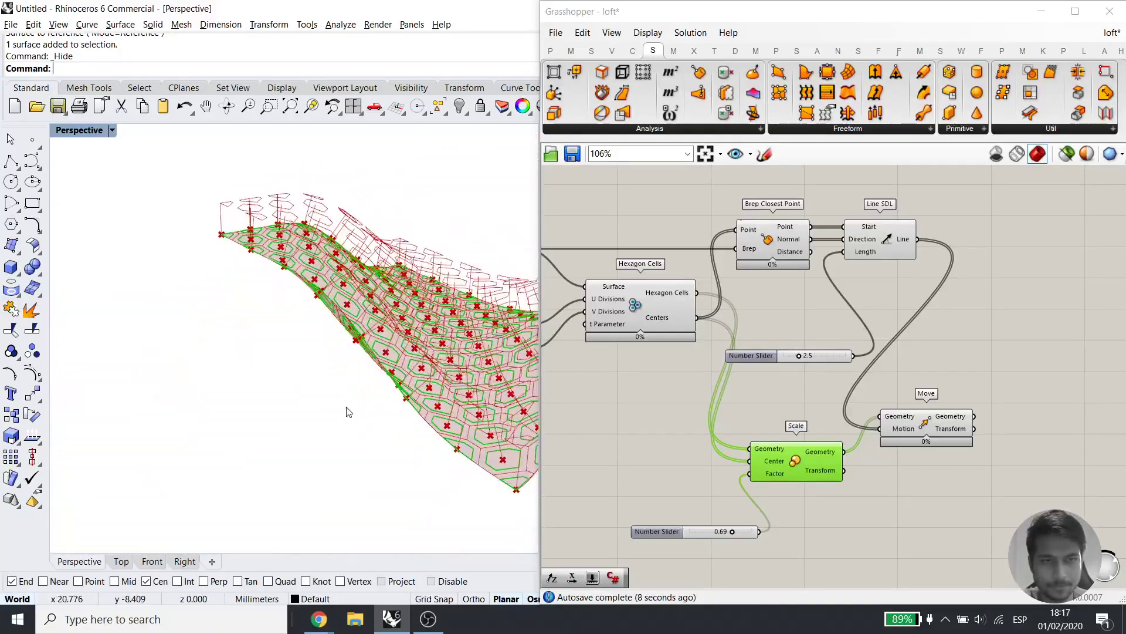
Drag the scale factor slider down to 0.25 to shrink the inner hexagons
{"action": "left_click_drag", "start_coordinate": [731, 531], "coordinate": [708, 533]}
{"action": "scroll", "coordinate": [264, 332], "scroll_direction": "up", "scroll_amount": 8}
{"action": "right_click_drag", "start_coordinate": [806, 382], "coordinate": [745, 439]}
{"action": "left_click", "coordinate": [885, 482]}
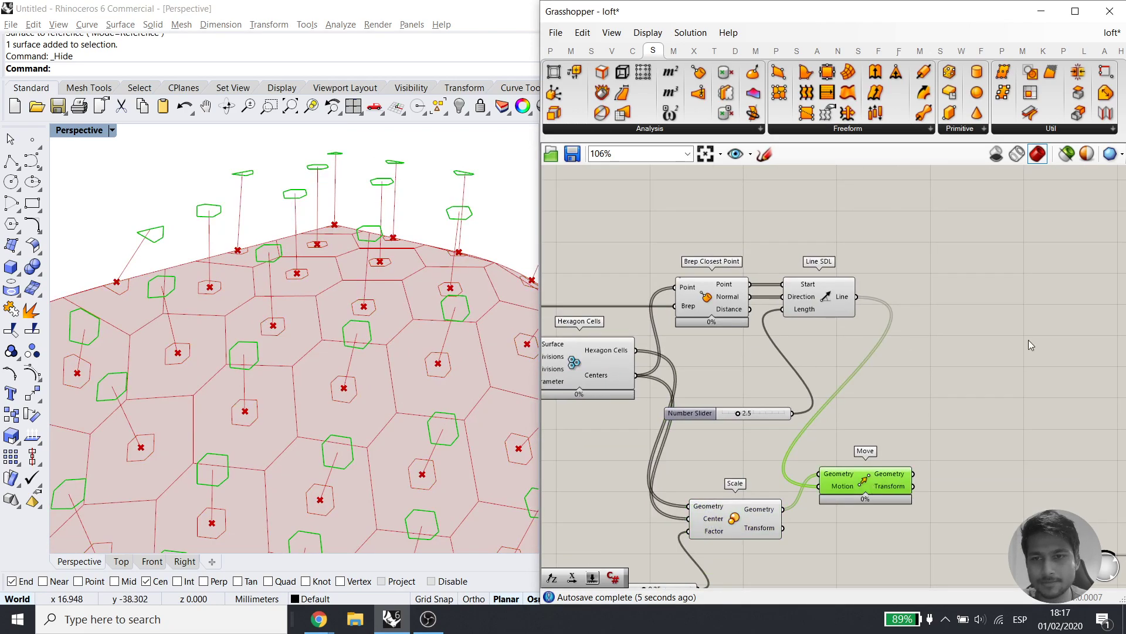
Place a Curve parameter holding the Hexagon Cells outlines
{"action": "double_click", "coordinate": [950, 371]}
{"action": "type", "text": "curve"}
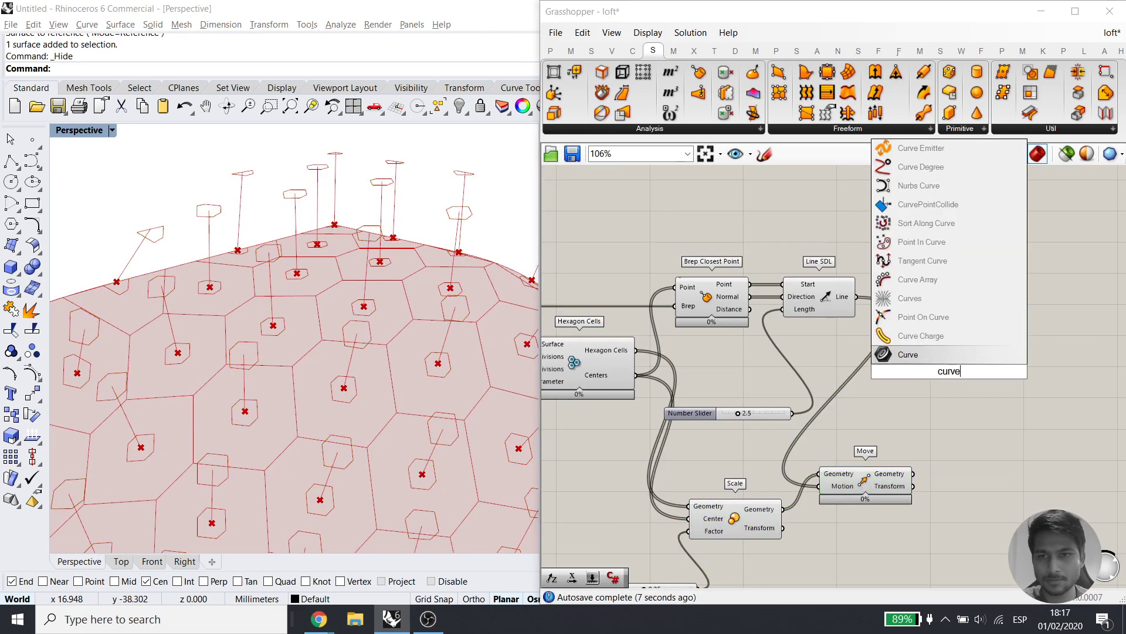
{"action": "key", "text": "Return"}
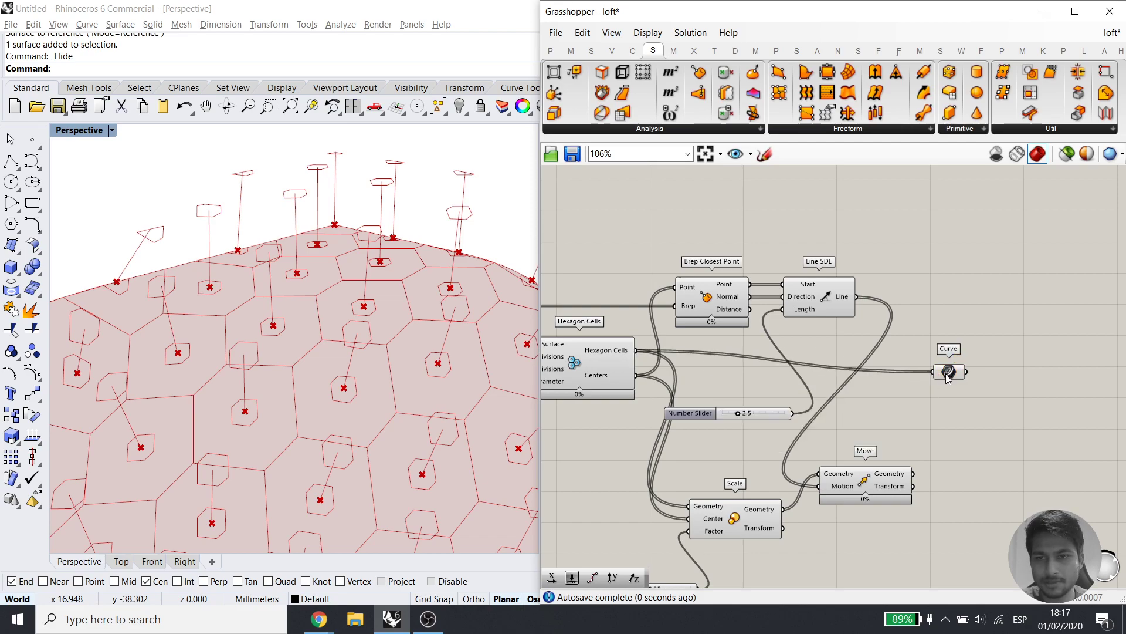
{"action": "left_click_drag", "start_coordinate": [953, 373], "coordinate": [969, 335]}
Duplicate it into a second Curve parameter fed by Move's lifted hexagons
{"action": "left_click_drag", "start_coordinate": [975, 426], "coordinate": [960, 425], "text": "alt"}
{"action": "left_click_drag", "start_coordinate": [965, 430], "coordinate": [973, 467]}
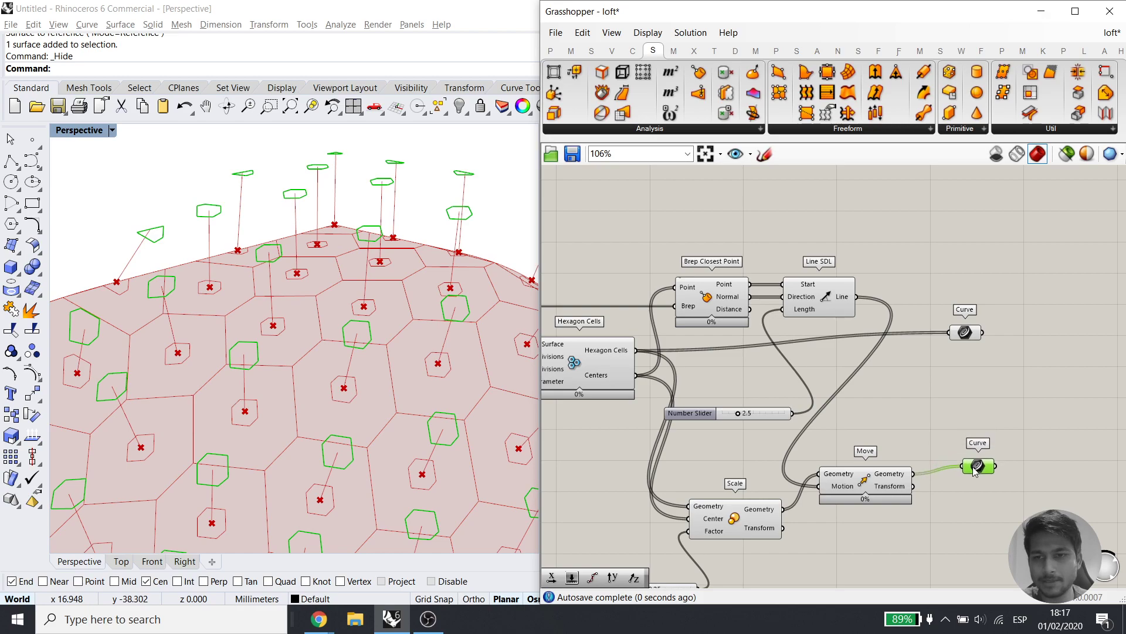
{"action": "left_click_drag", "start_coordinate": [979, 511], "coordinate": [974, 352]}
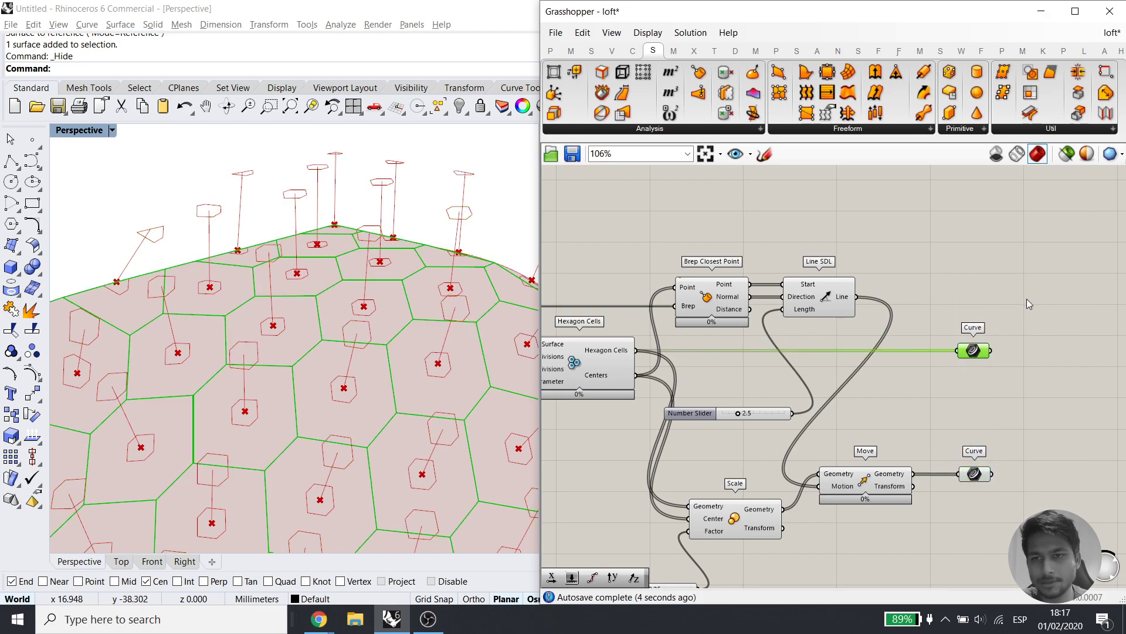
{"action": "left_click_drag", "start_coordinate": [1029, 303], "coordinate": [960, 504]}
{"action": "left_click", "coordinate": [1036, 405]}
{"action": "right_click_drag", "start_coordinate": [1044, 407], "coordinate": [830, 392]}
{"action": "double_click", "coordinate": [859, 394]}
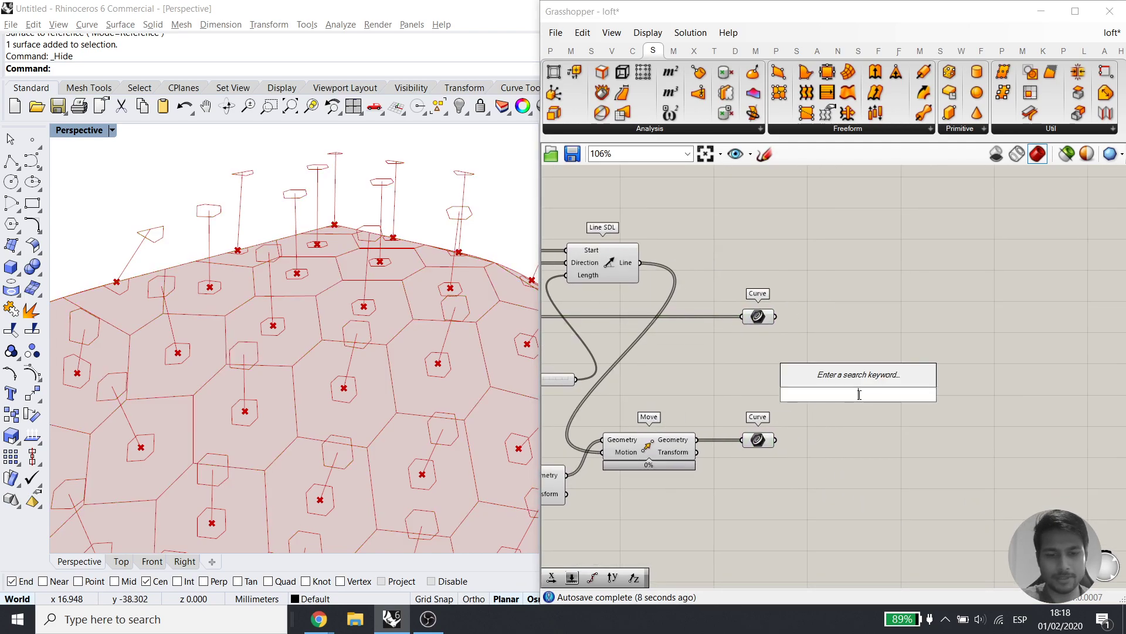
Place a Loft component and graft both Curve parameters
{"action": "type", "text": "loft"}
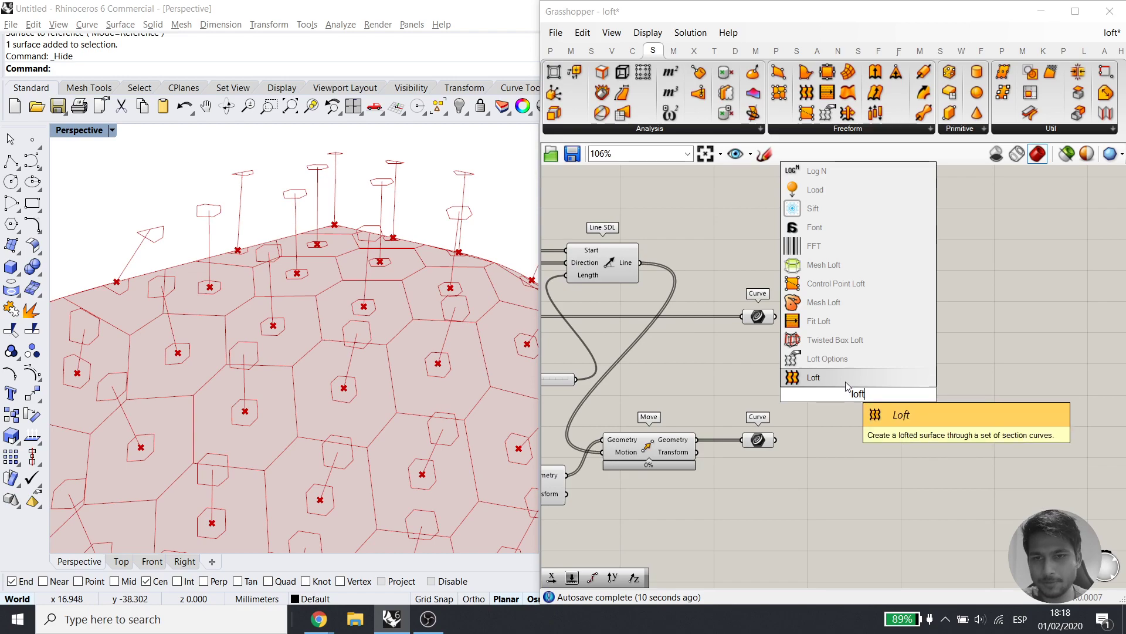
{"action": "key", "text": "Return"}
{"action": "right_click", "coordinate": [764, 319]}
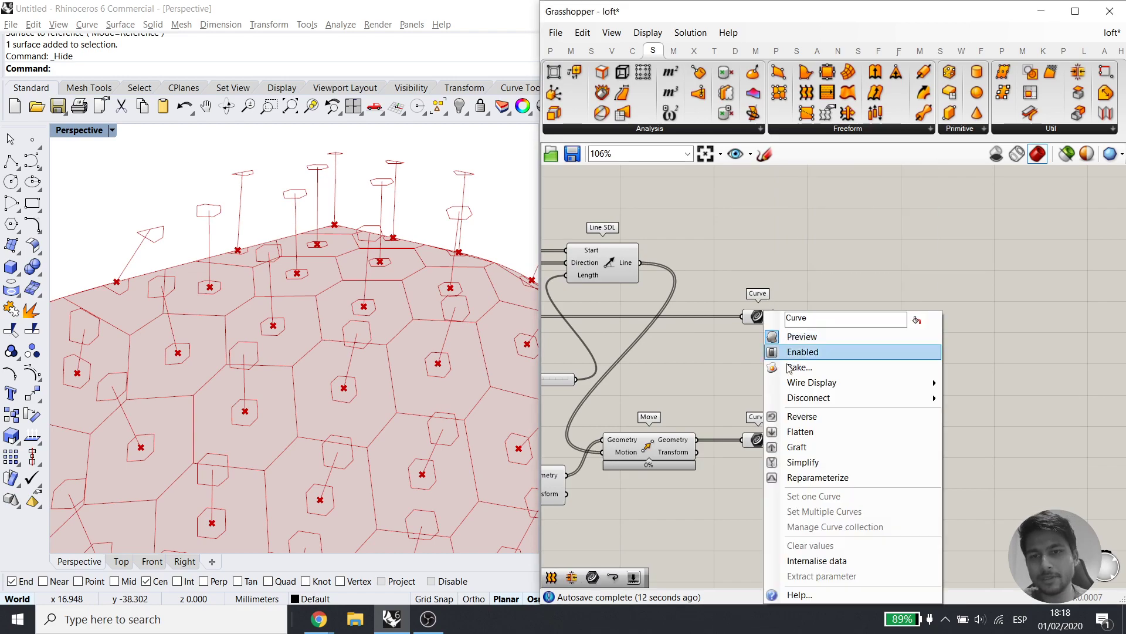
{"action": "left_click", "coordinate": [777, 444]}
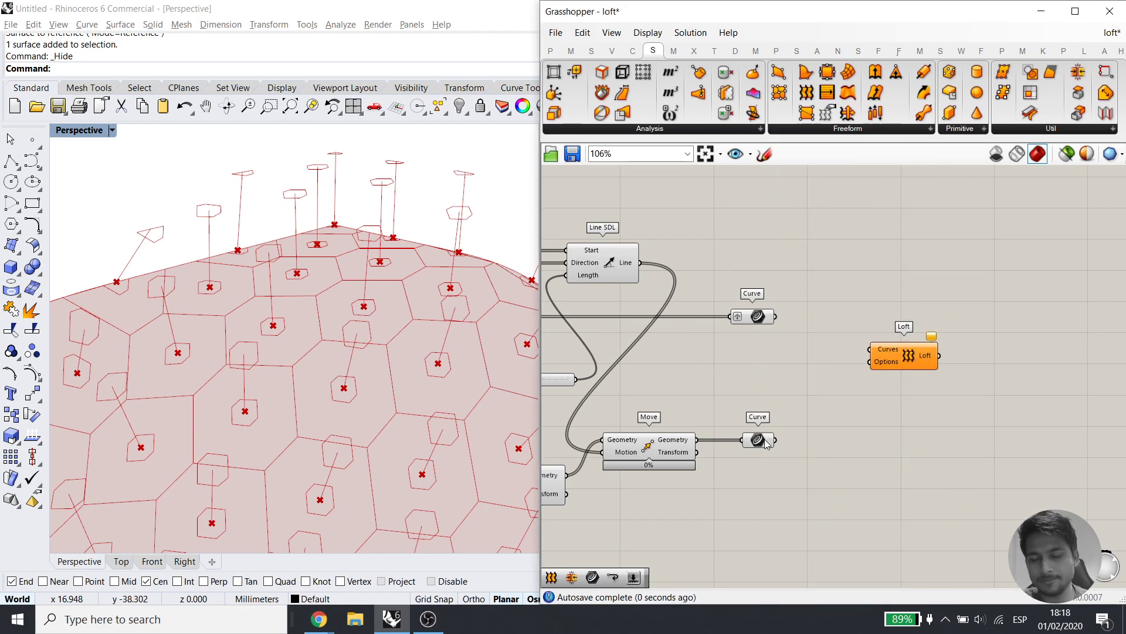
{"action": "right_click", "coordinate": [764, 443]}
{"action": "left_click", "coordinate": [789, 446]}
Connect the upper Curve parameter into Loft's Curves input
{"action": "scroll", "coordinate": [280, 286], "scroll_direction": "down", "scroll_amount": 4}
{"action": "right_click_drag", "start_coordinate": [279, 285], "coordinate": [422, 317]}
{"action": "scroll", "coordinate": [237, 265], "scroll_direction": "up", "scroll_amount": 6}
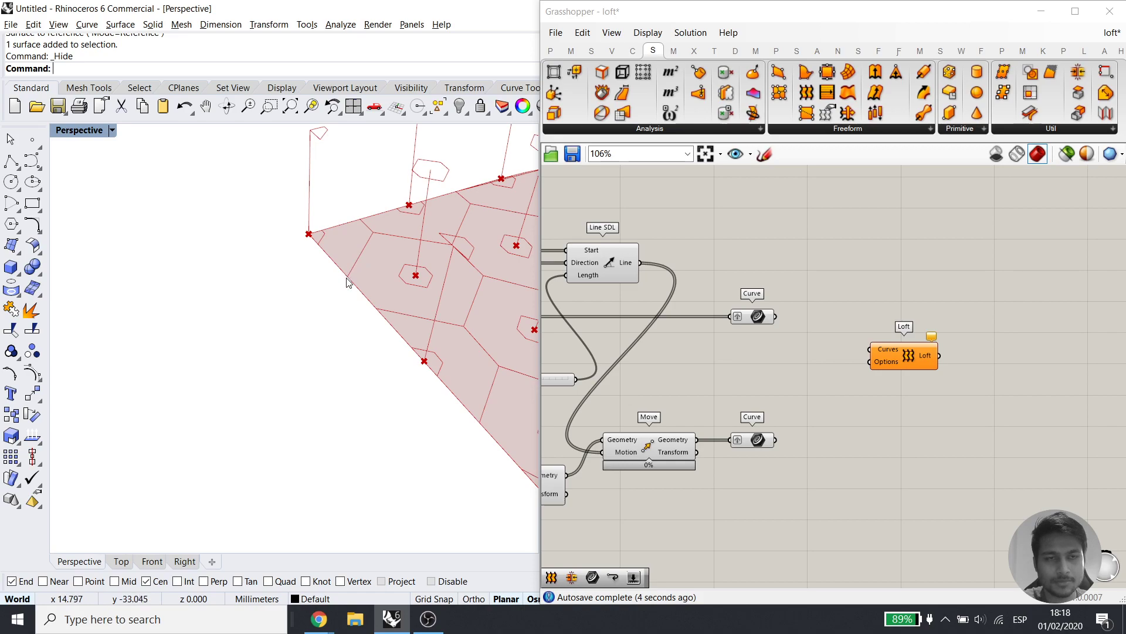
{"action": "right_click_drag", "start_coordinate": [342, 283], "coordinate": [315, 214]}
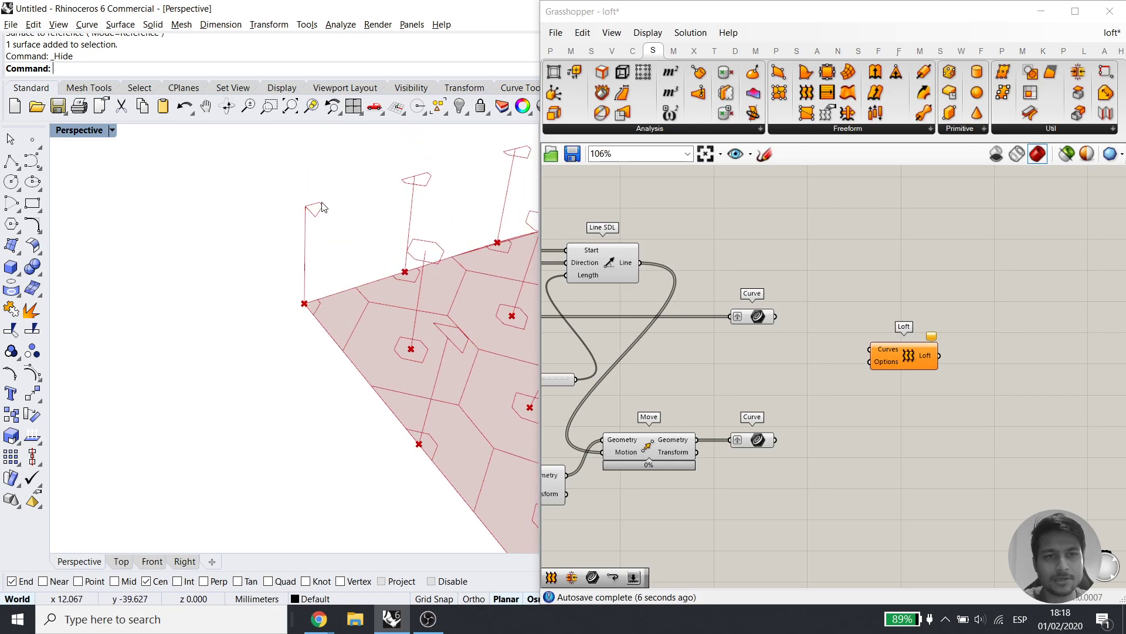
{"action": "scroll", "coordinate": [252, 273], "scroll_direction": "down", "scroll_amount": 4}
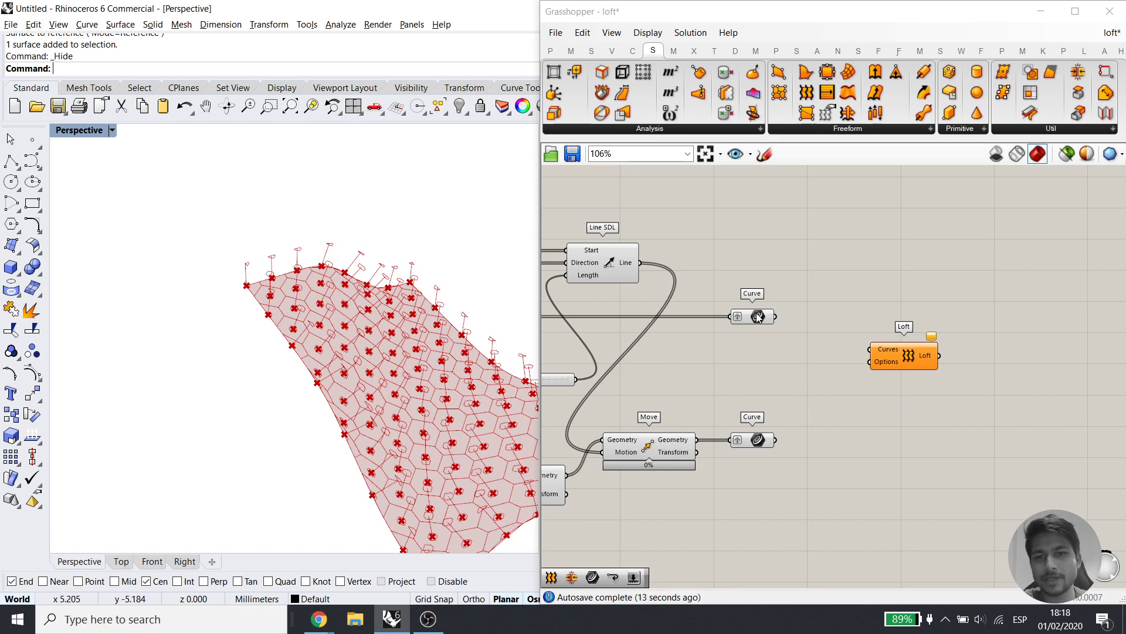
{"action": "left_click_drag", "start_coordinate": [777, 317], "coordinate": [856, 345]}
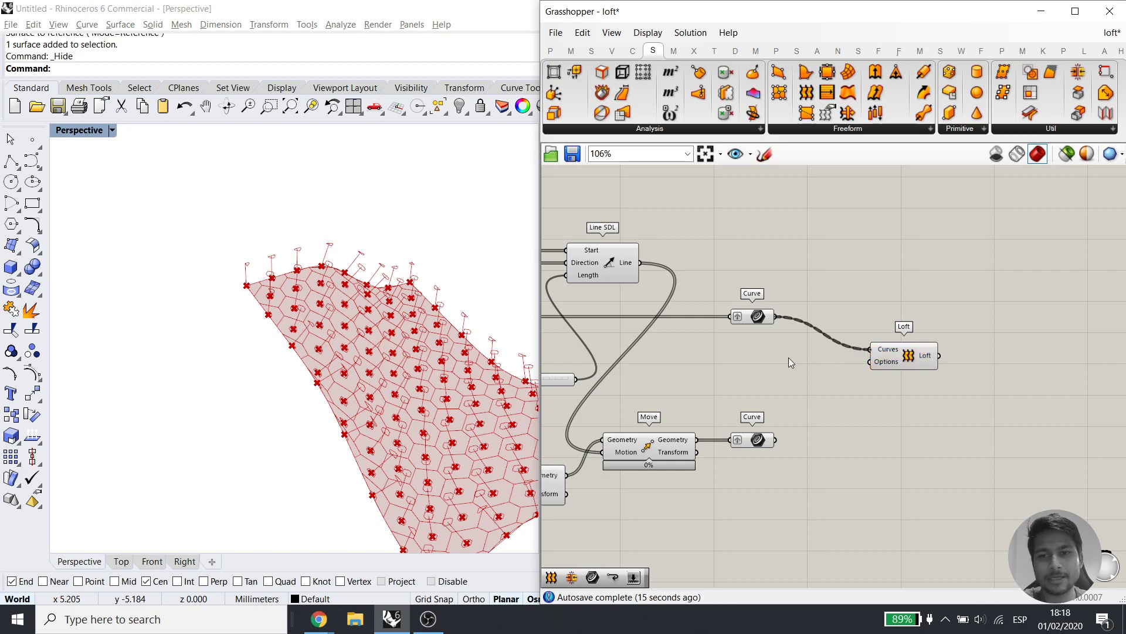
{"action": "left_click_drag", "start_coordinate": [239, 257], "coordinate": [249, 269]}
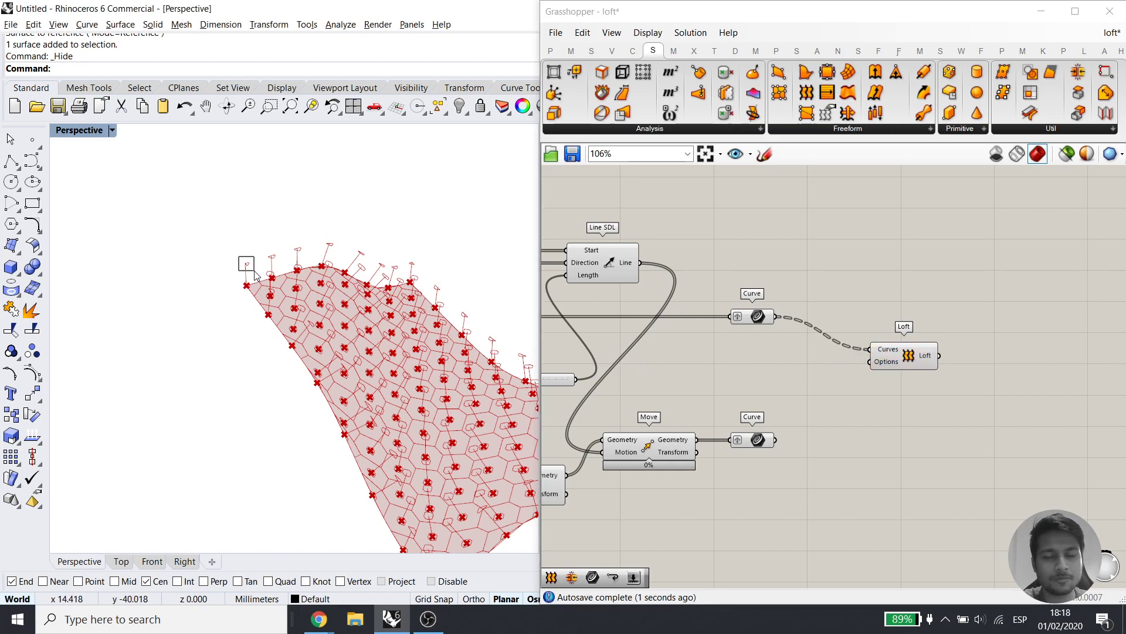
{"action": "left_click", "coordinate": [761, 317]}
{"action": "left_click", "coordinate": [713, 379]}
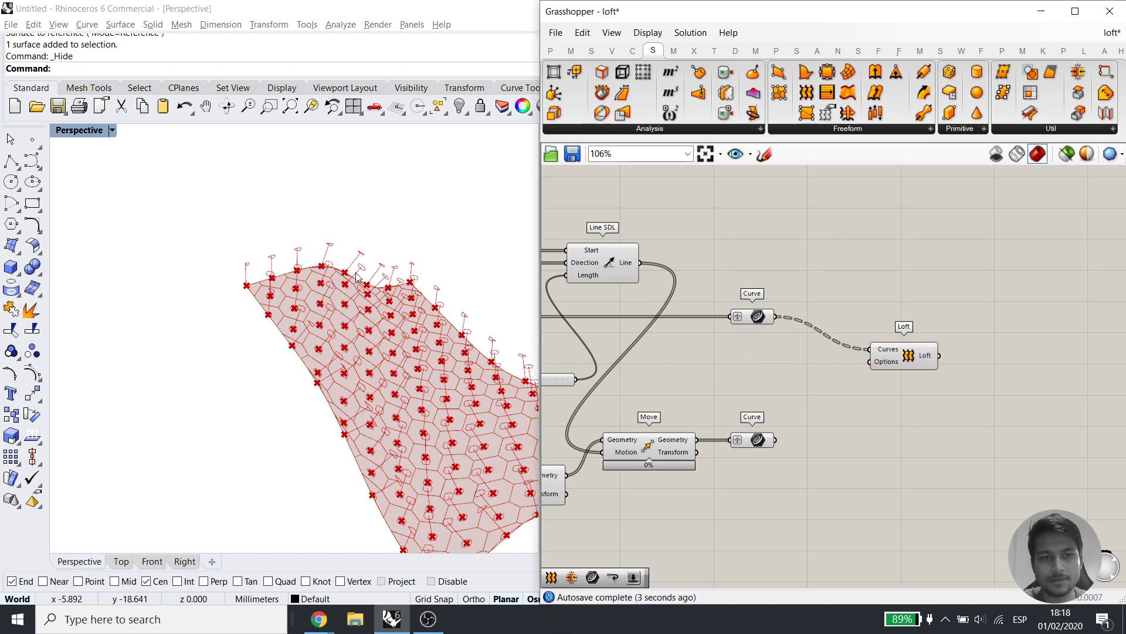
Connect the lower Curve parameter into Loft too, lofting the hexagon pyramid cells
{"action": "left_click_drag", "start_coordinate": [227, 278], "coordinate": [270, 299]}
{"action": "left_click", "coordinate": [757, 441]}
{"action": "left_click_drag", "start_coordinate": [227, 254], "coordinate": [256, 273]}
{"action": "left_click_drag", "start_coordinate": [774, 440], "coordinate": [869, 349]}
{"action": "left_click", "coordinate": [850, 417]}
{"action": "left_click", "coordinate": [927, 361]}
Turn off the preview of both Curve parameters
{"action": "right_click_drag", "start_coordinate": [258, 329], "coordinate": [346, 361]}
{"action": "right_click_drag", "start_coordinate": [852, 490], "coordinate": [939, 478]}
{"action": "scroll", "coordinate": [895, 471], "scroll_direction": "down", "scroll_amount": 3}
{"action": "right_click_drag", "start_coordinate": [854, 521], "coordinate": [932, 498]}
{"action": "left_click_drag", "start_coordinate": [920, 512], "coordinate": [631, 270]}
{"action": "left_click_drag", "start_coordinate": [965, 496], "coordinate": [875, 305], "text": "shift"}
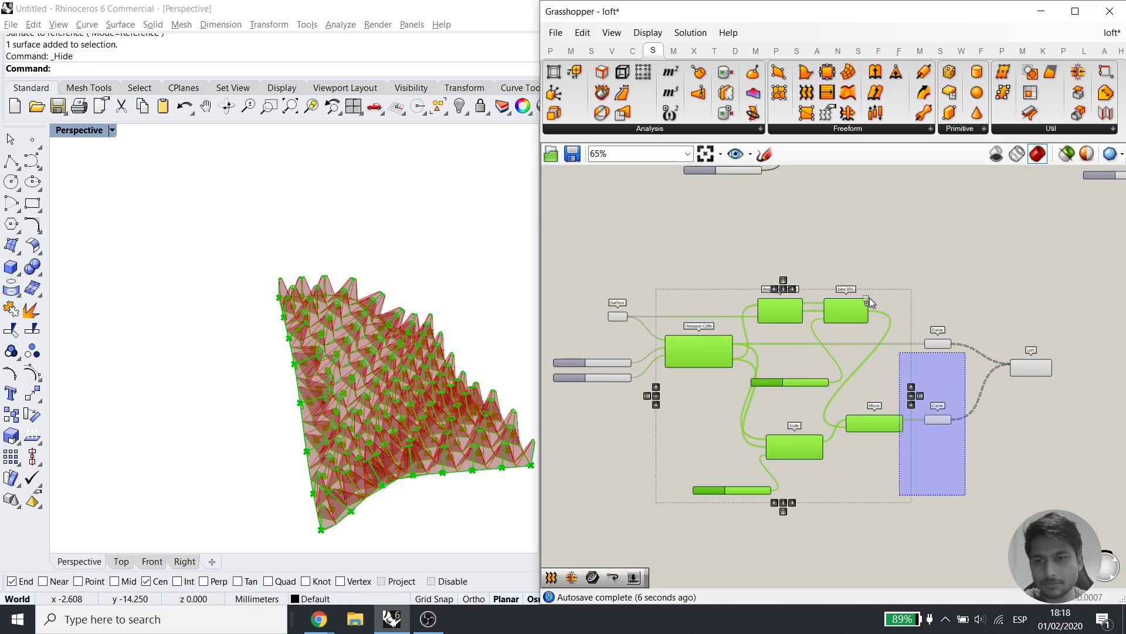
{"action": "middle_click", "coordinate": [910, 325]}
{"action": "left_click", "coordinate": [946, 289]}
{"action": "left_click", "coordinate": [955, 280]}
{"action": "scroll", "coordinate": [617, 331], "scroll_direction": "up", "scroll_amount": 4}
Turn off the Surface component's preview and view the lofted cells from above
{"action": "left_click_drag", "start_coordinate": [651, 260], "coordinate": [594, 332]}
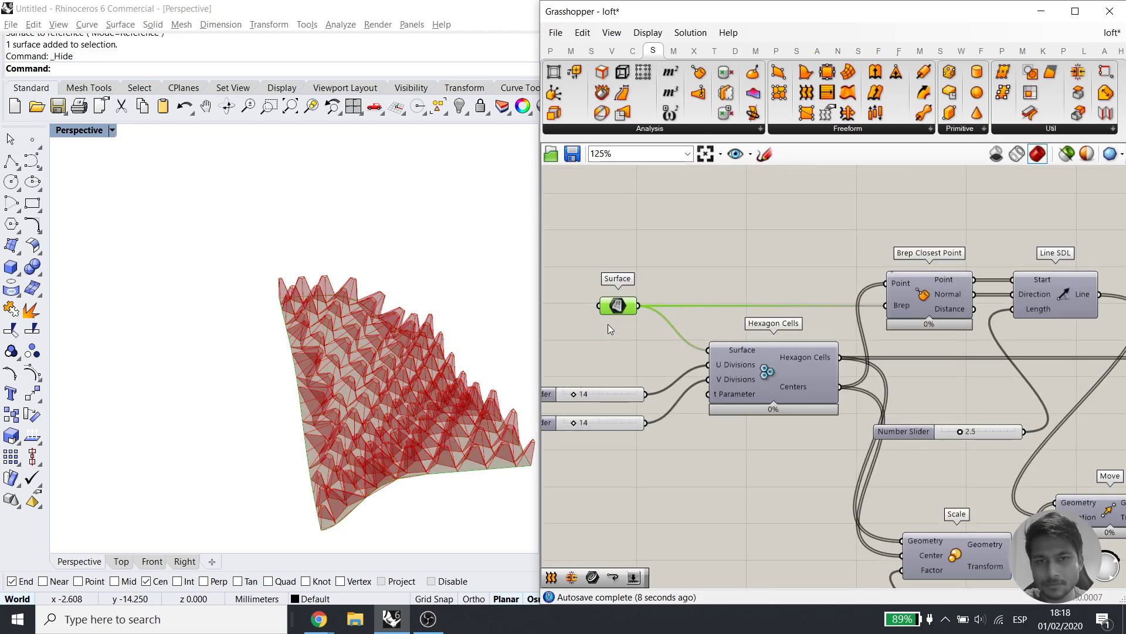
{"action": "middle_click", "coordinate": [641, 301]}
{"action": "left_click", "coordinate": [673, 269]}
{"action": "left_click", "coordinate": [675, 258]}
{"action": "right_click_drag", "start_coordinate": [341, 328], "coordinate": [340, 301]}
{"action": "scroll", "coordinate": [339, 302], "scroll_direction": "up", "scroll_amount": 5}
{"action": "scroll", "coordinate": [234, 322], "scroll_direction": "down", "scroll_amount": 6}
{"action": "right_click_drag", "start_coordinate": [1012, 400], "coordinate": [763, 381]}
{"action": "right_click_drag", "start_coordinate": [1008, 401], "coordinate": [565, 357]}
{"action": "scroll", "coordinate": [722, 354], "scroll_direction": "up", "scroll_amount": 4}
{"action": "left_click", "coordinate": [741, 341]}
{"action": "left_click", "coordinate": [769, 400]}
Add a Brep Join component after Loft and flatten Loft's output
{"action": "double_click", "coordinate": [852, 370]}
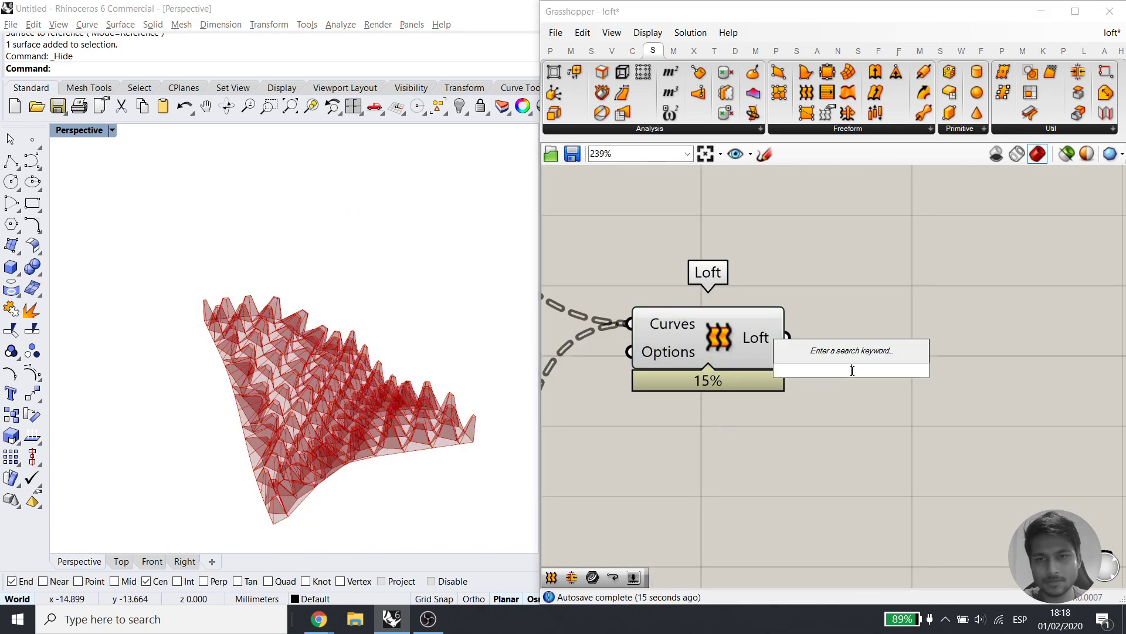
{"action": "type", "text": "join"}
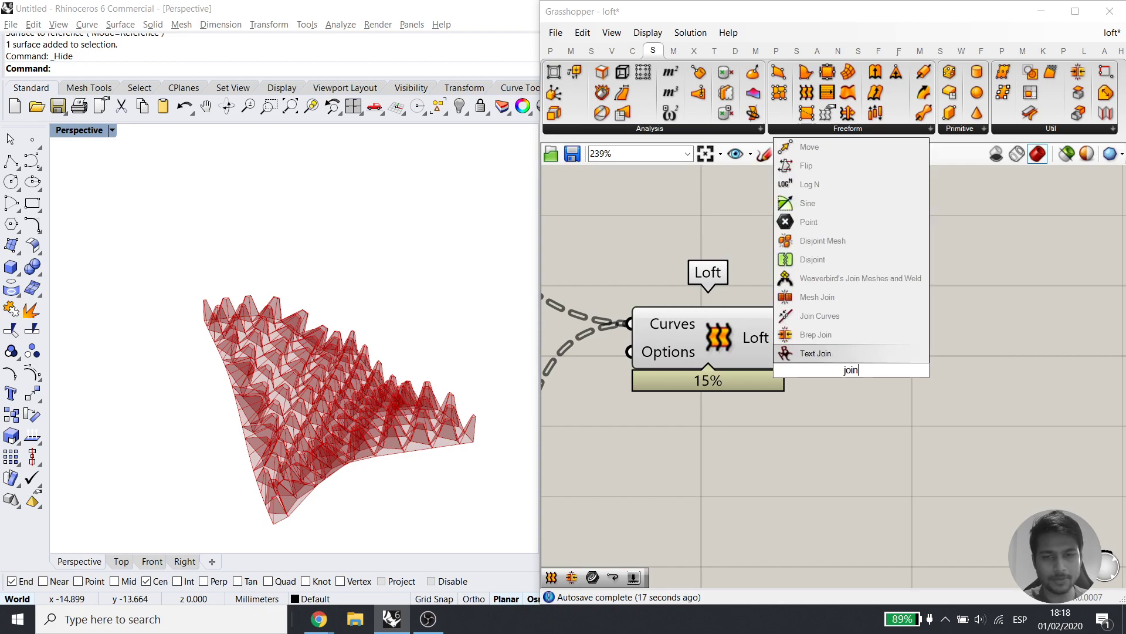
{"action": "left_click", "coordinate": [846, 334]}
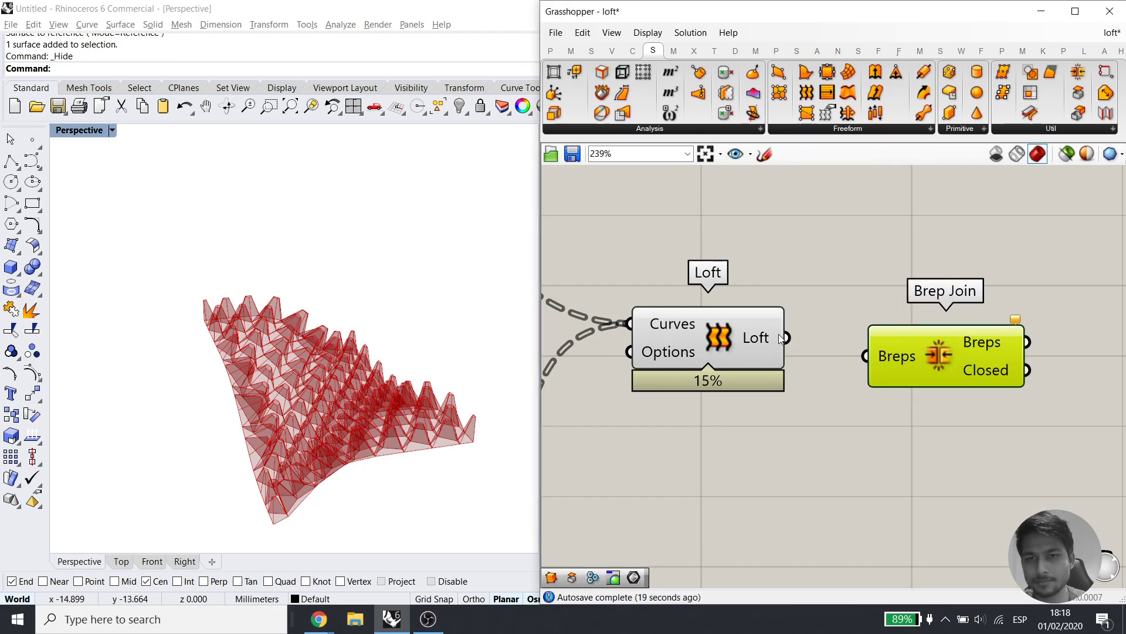
{"action": "left_click_drag", "start_coordinate": [930, 338], "coordinate": [944, 328]}
{"action": "left_click", "coordinate": [839, 367]}
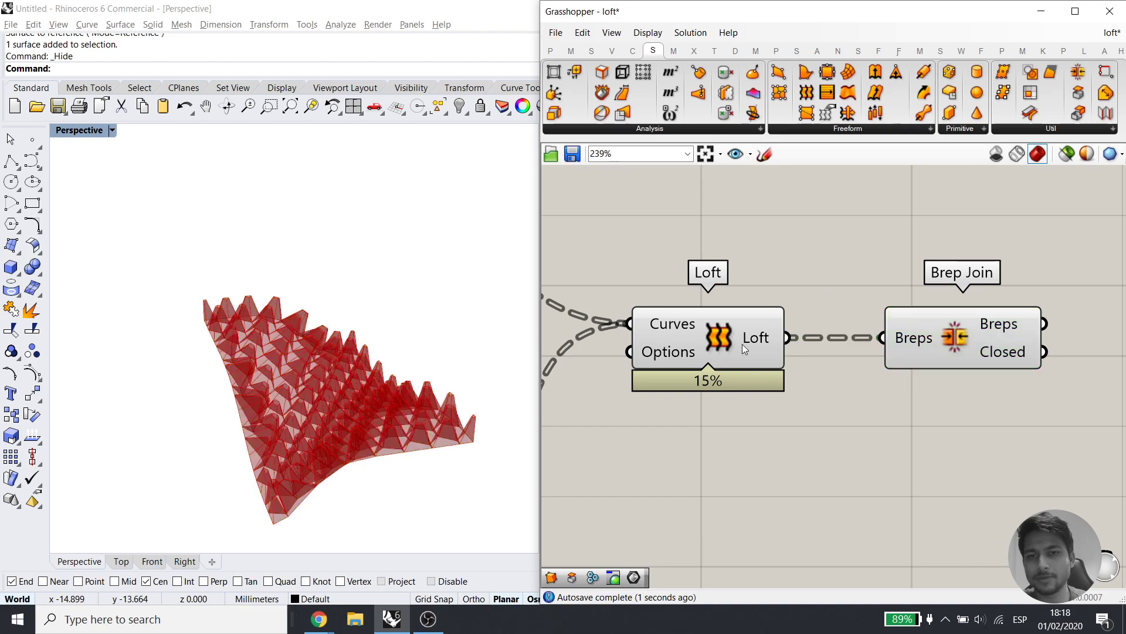
{"action": "right_click", "coordinate": [760, 335]}
{"action": "left_click", "coordinate": [793, 413]}
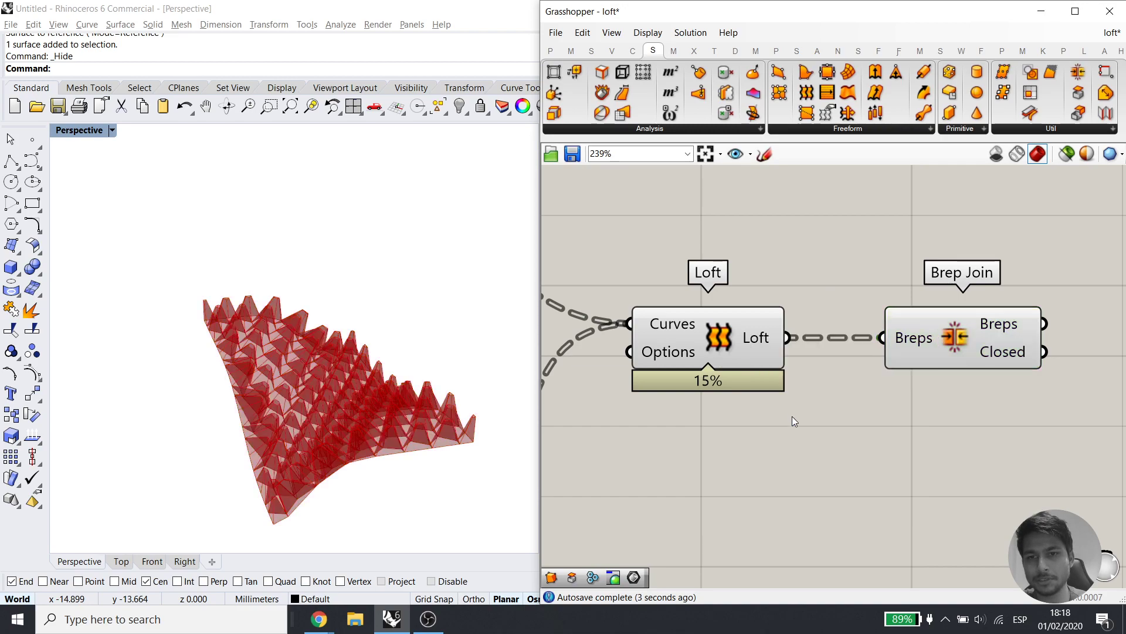
Turn off the Loft preview so only the joined breps show
{"action": "left_click", "coordinate": [949, 318]}
{"action": "right_click_drag", "start_coordinate": [978, 398], "coordinate": [914, 421]}
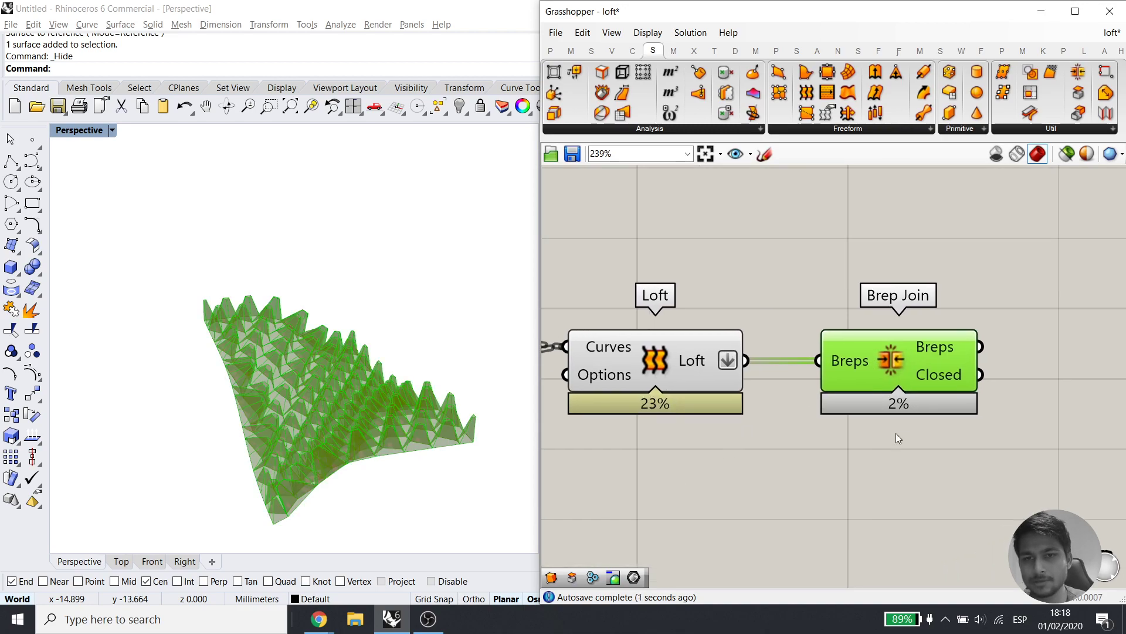
{"action": "left_click", "coordinate": [910, 431]}
{"action": "left_click", "coordinate": [715, 342]}
{"action": "middle_click", "coordinate": [759, 281]}
{"action": "left_click", "coordinate": [804, 236]}
{"action": "left_click", "coordinate": [804, 237]}
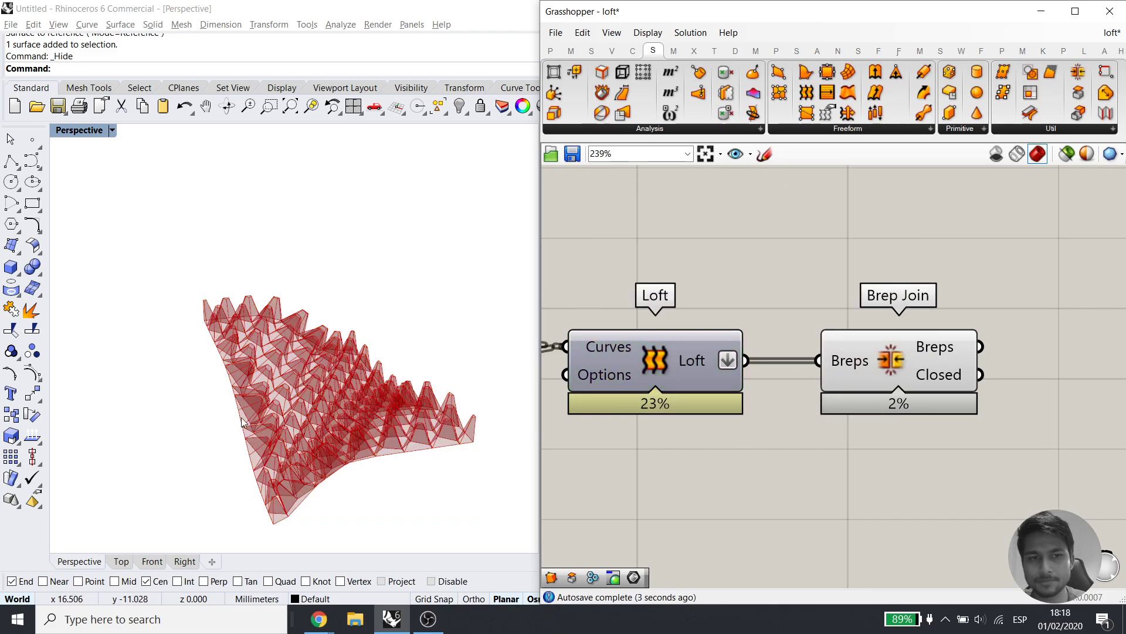
{"action": "right_click_drag", "start_coordinate": [268, 350], "coordinate": [265, 405]}
{"action": "right_click_drag", "start_coordinate": [996, 400], "coordinate": [793, 411]}
Add a Simple Mesh component fed by Brep Join's Breps output
{"action": "double_click", "coordinate": [914, 333]}
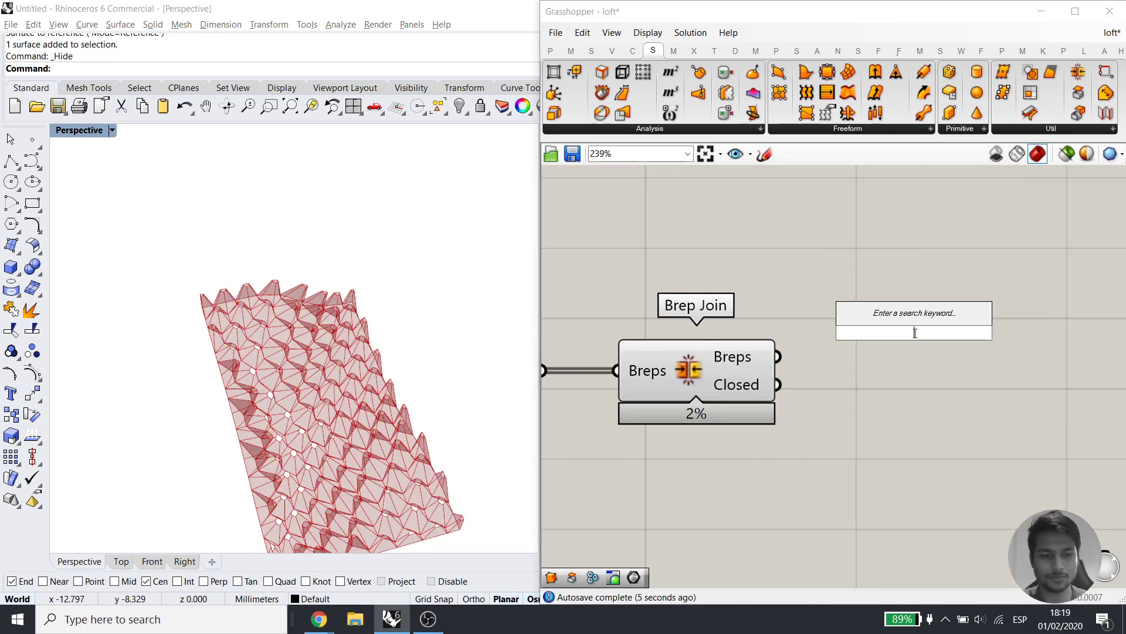
{"action": "type", "text": "simp"}
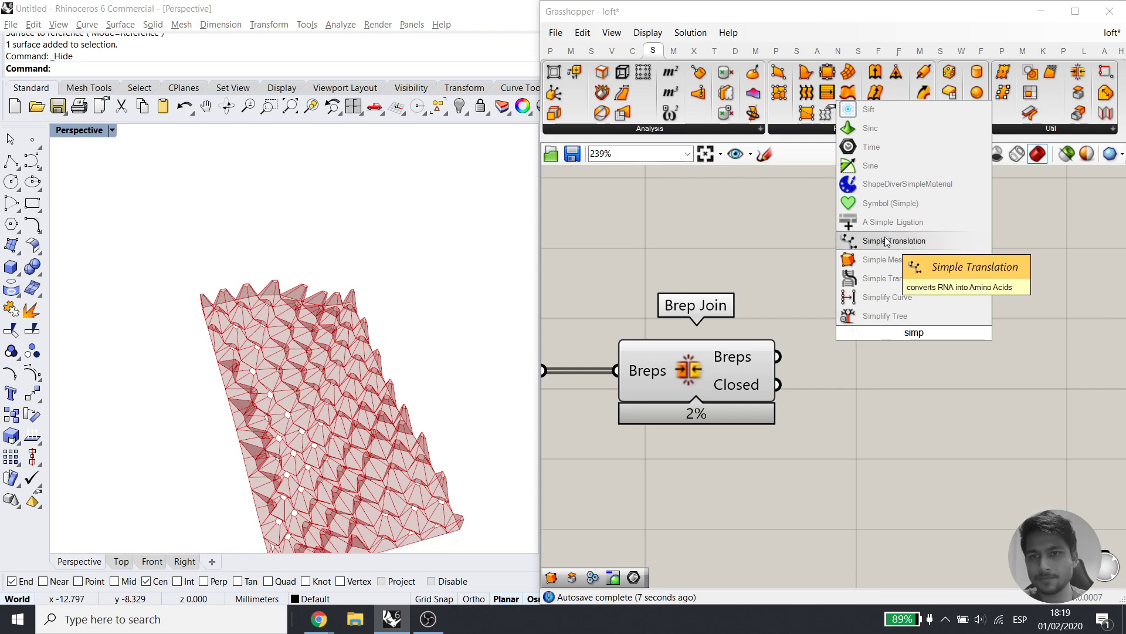
{"action": "left_click", "coordinate": [886, 263]}
{"action": "left_click_drag", "start_coordinate": [785, 353], "coordinate": [841, 332]}
{"action": "left_click_drag", "start_coordinate": [885, 341], "coordinate": [908, 364]}
Turn off the Brep Join preview and check the mesh in the viewport
{"action": "left_click", "coordinate": [753, 373]}
{"action": "middle_click", "coordinate": [778, 295]}
{"action": "left_click", "coordinate": [831, 251]}
{"action": "left_click", "coordinate": [832, 252]}
{"action": "right_click_drag", "start_coordinate": [346, 358], "coordinate": [405, 305]}
{"action": "right_click_drag", "start_coordinate": [997, 429], "coordinate": [813, 427]}
{"action": "double_click", "coordinate": [893, 433]}
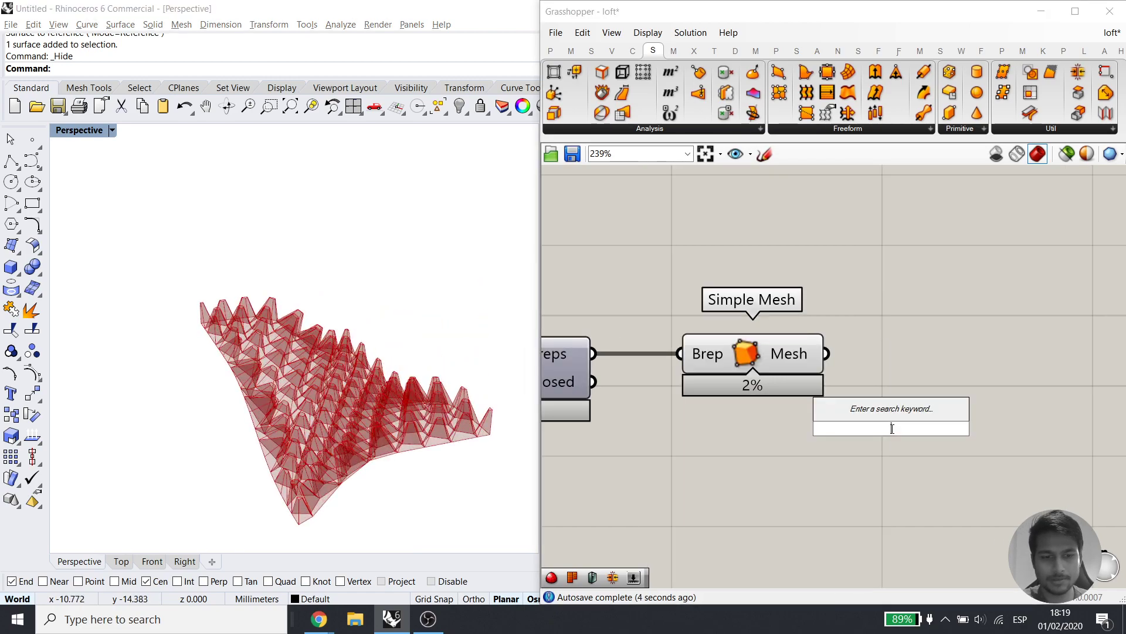
Feed the Simple Mesh into Weaverbird's Mesh Thicken and hide the Simple Mesh preview
{"action": "type", "text": "thick"}
{"action": "left_click", "coordinate": [885, 393]}
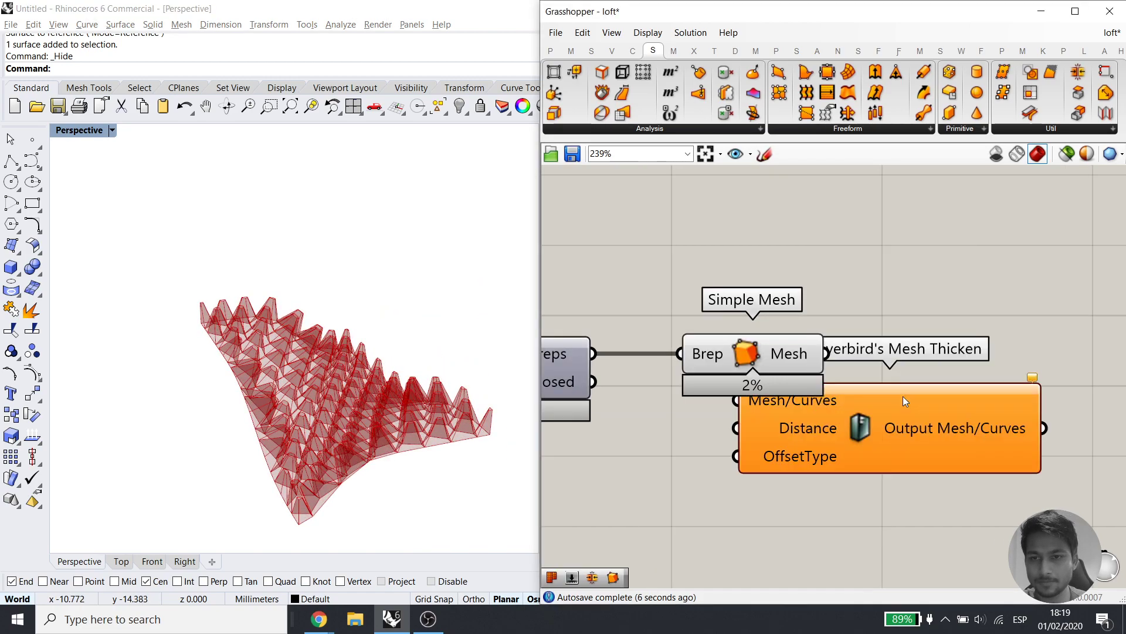
{"action": "left_click_drag", "start_coordinate": [826, 353], "coordinate": [891, 390]}
{"action": "left_click_drag", "start_coordinate": [954, 412], "coordinate": [989, 376]}
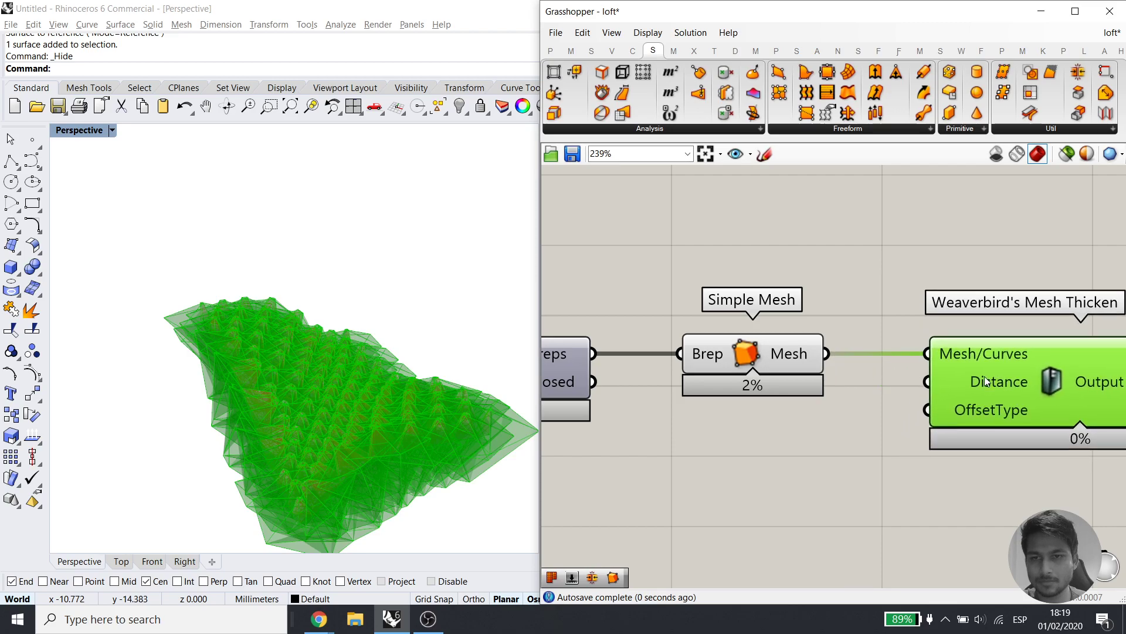
{"action": "left_click", "coordinate": [717, 345]}
{"action": "middle_click", "coordinate": [744, 296]}
{"action": "left_click", "coordinate": [790, 251]}
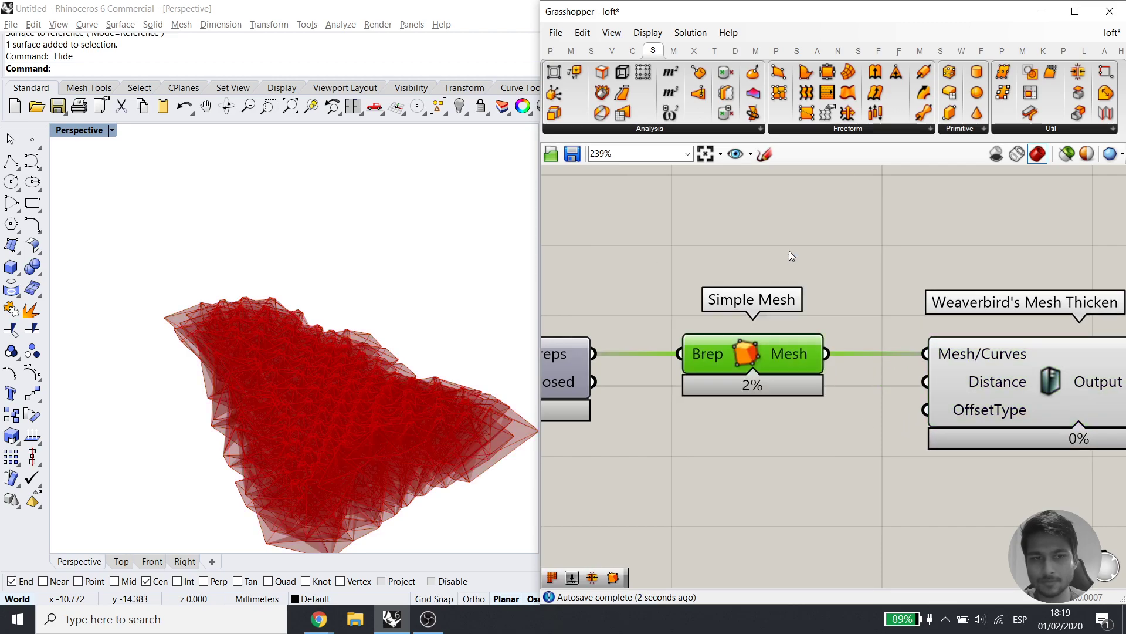
Create a thickness number slider at 0.25, then set it to 0.10
{"action": "double_click", "coordinate": [702, 501]}
{"action": "type", "text": "0.25"}
{"action": "key", "text": "Return"}
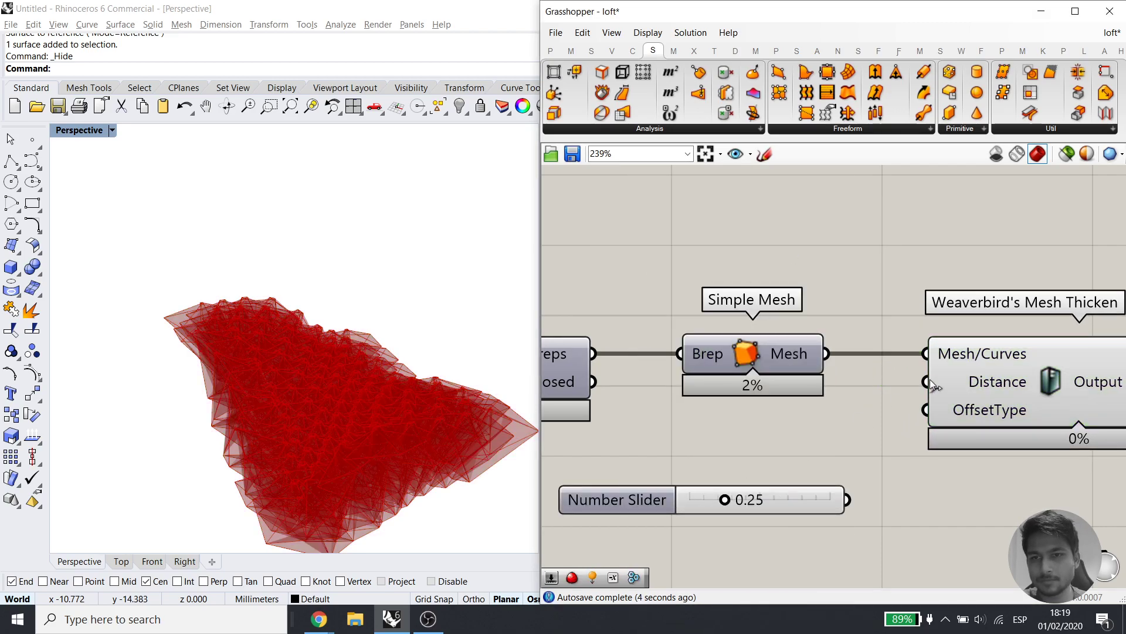
{"action": "scroll", "coordinate": [270, 333], "scroll_direction": "up", "scroll_amount": 5}
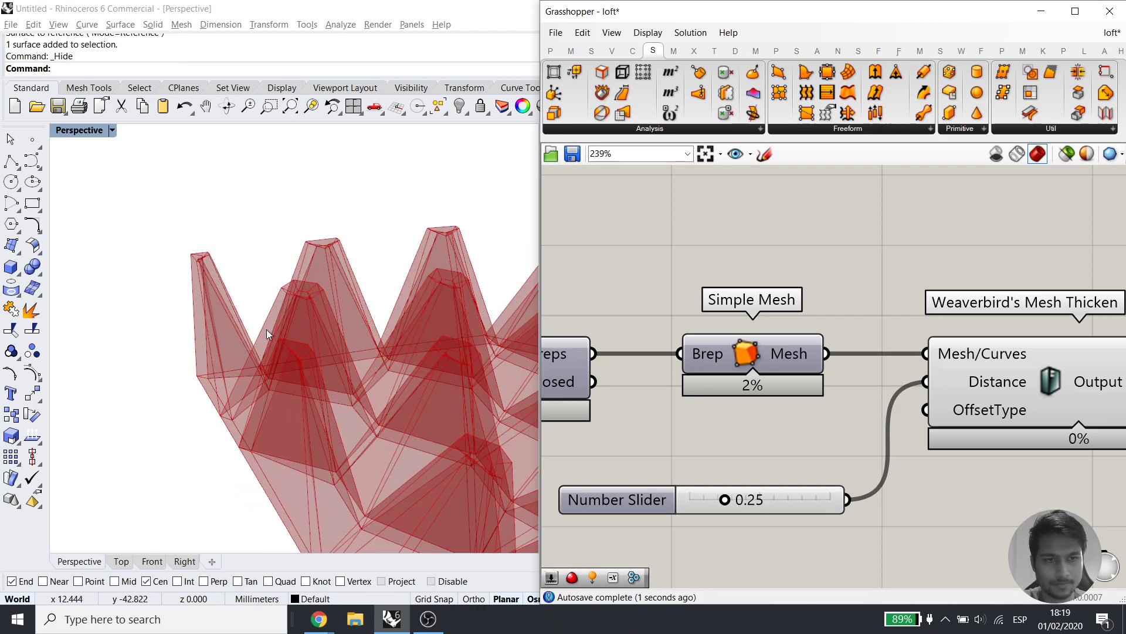
{"action": "mouse_move", "coordinate": [725, 503]}
{"action": "left_mouse_down"}
{"action": "mouse_move", "coordinate": [693, 500]}
{"action": "mouse_move", "coordinate": [708, 502]}
{"action": "left_mouse_up"}
{"action": "scroll", "coordinate": [196, 337], "scroll_direction": "down", "scroll_amount": 6}
{"action": "right_click_drag", "start_coordinate": [276, 357], "coordinate": [319, 398]}
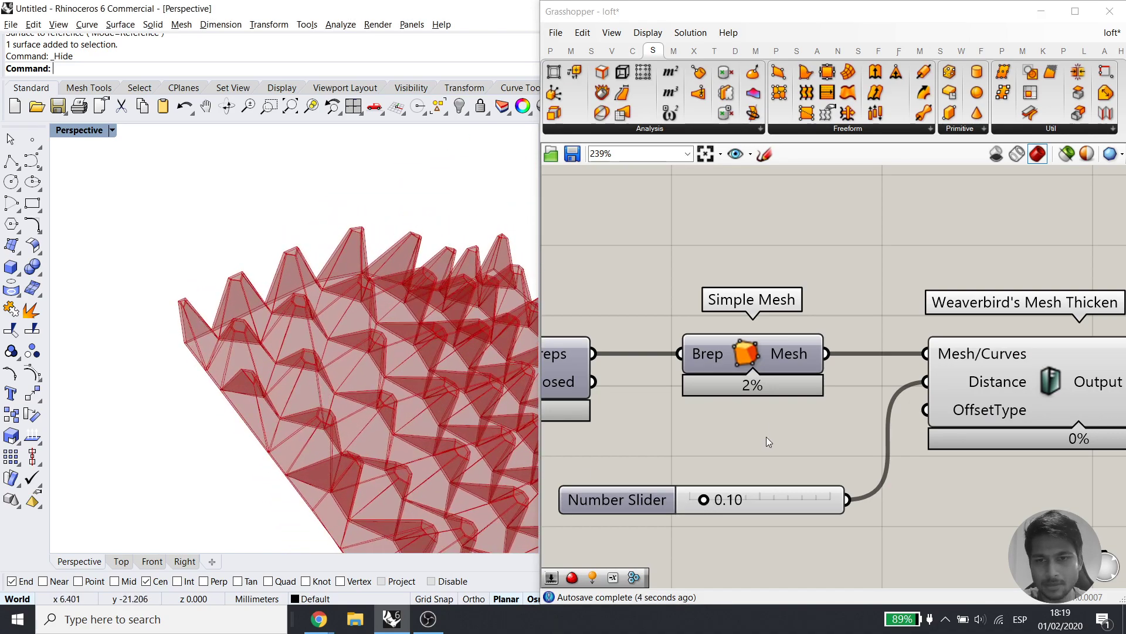
{"action": "left_click_drag", "start_coordinate": [776, 501], "coordinate": [678, 540]}
Route the slider through a Negative component into Mesh Thicken's Distance, set to 0.43
{"action": "double_click", "coordinate": [777, 558]}
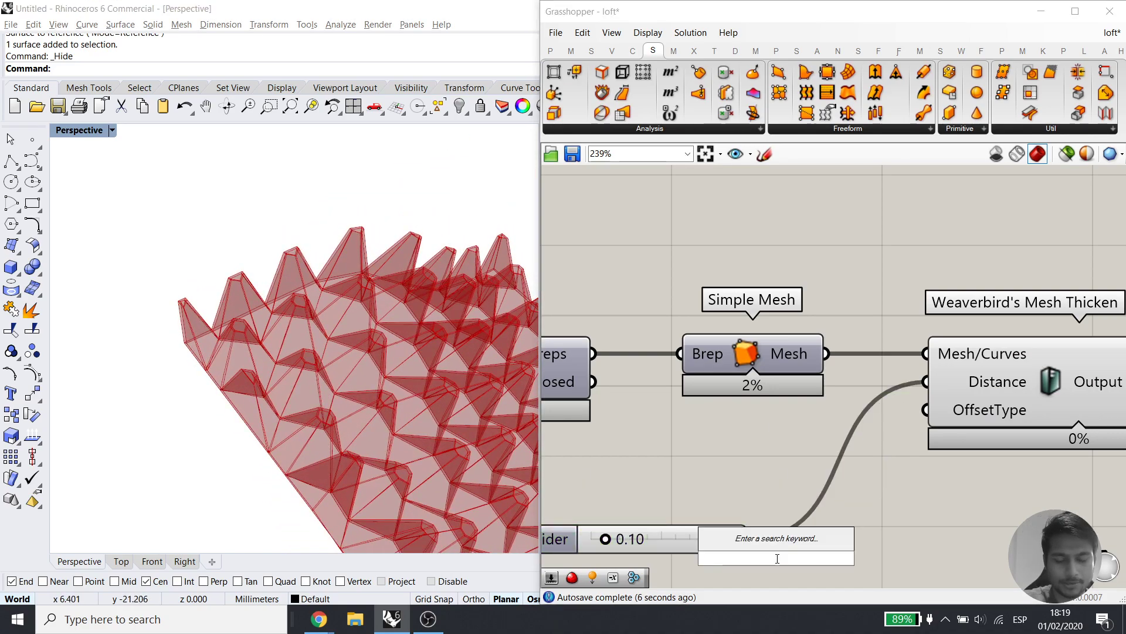
{"action": "type", "text": "nega"}
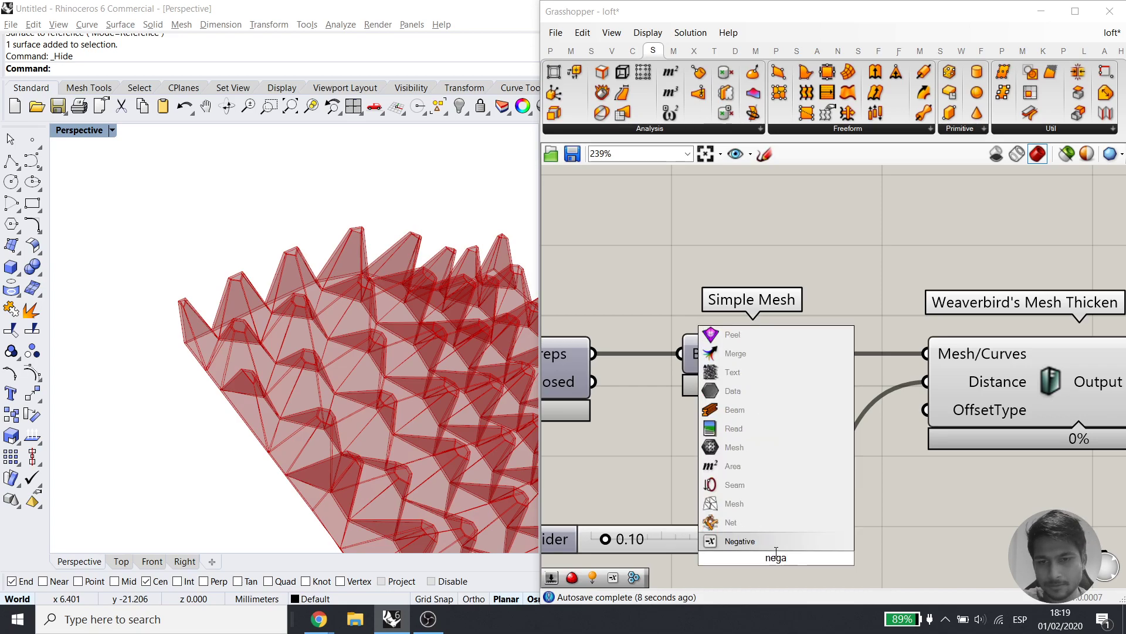
{"action": "key", "text": "Return"}
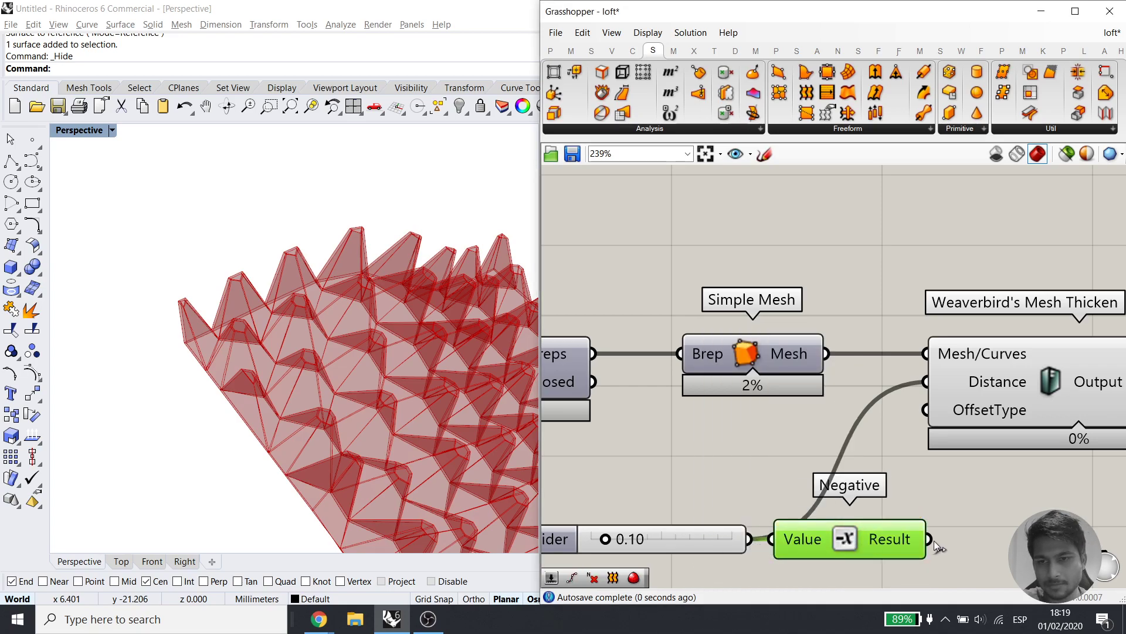
{"action": "left_click_drag", "start_coordinate": [928, 388], "coordinate": [926, 383]}
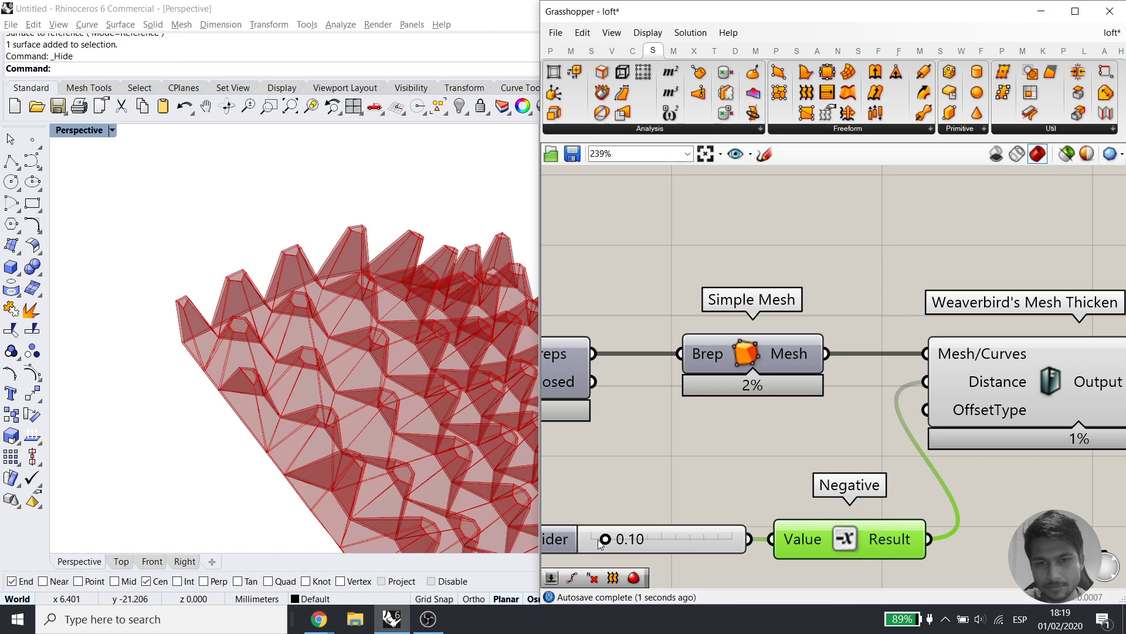
{"action": "left_click_drag", "start_coordinate": [606, 539], "coordinate": [653, 539]}
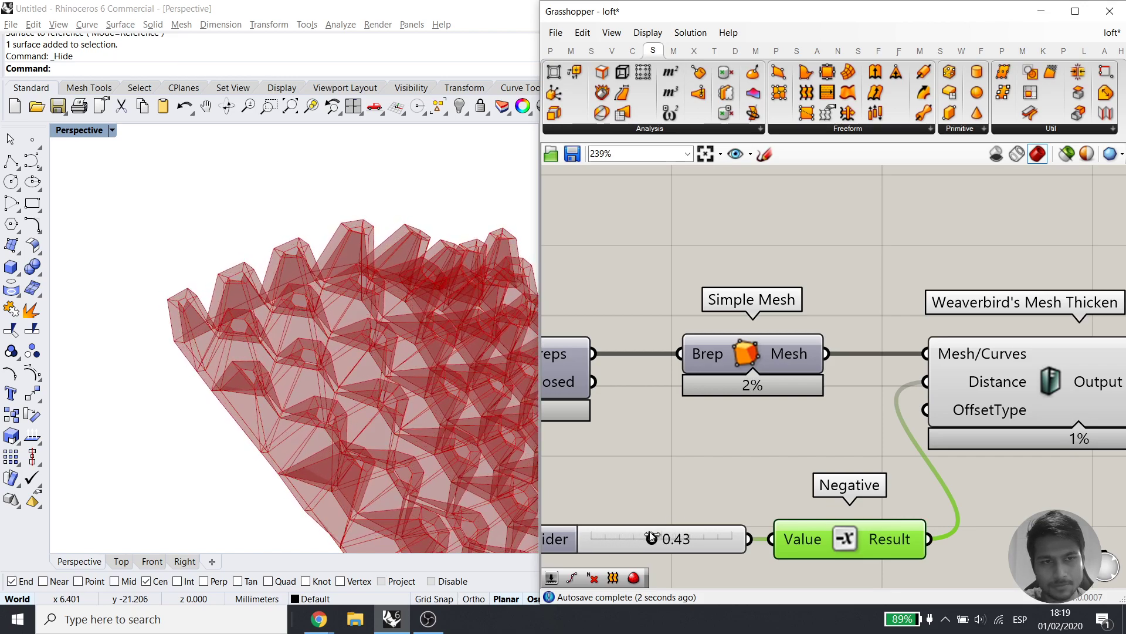
{"action": "scroll", "coordinate": [655, 454], "scroll_direction": "down", "scroll_amount": 3}
{"action": "right_click_drag", "start_coordinate": [778, 448], "coordinate": [560, 459]}
Add Weaverbird's Catmull-Clark Subdivision fed by the thickened mesh, and hide Mesh Thicken's preview
{"action": "double_click", "coordinate": [832, 477]}
{"action": "type", "text": "ca"}
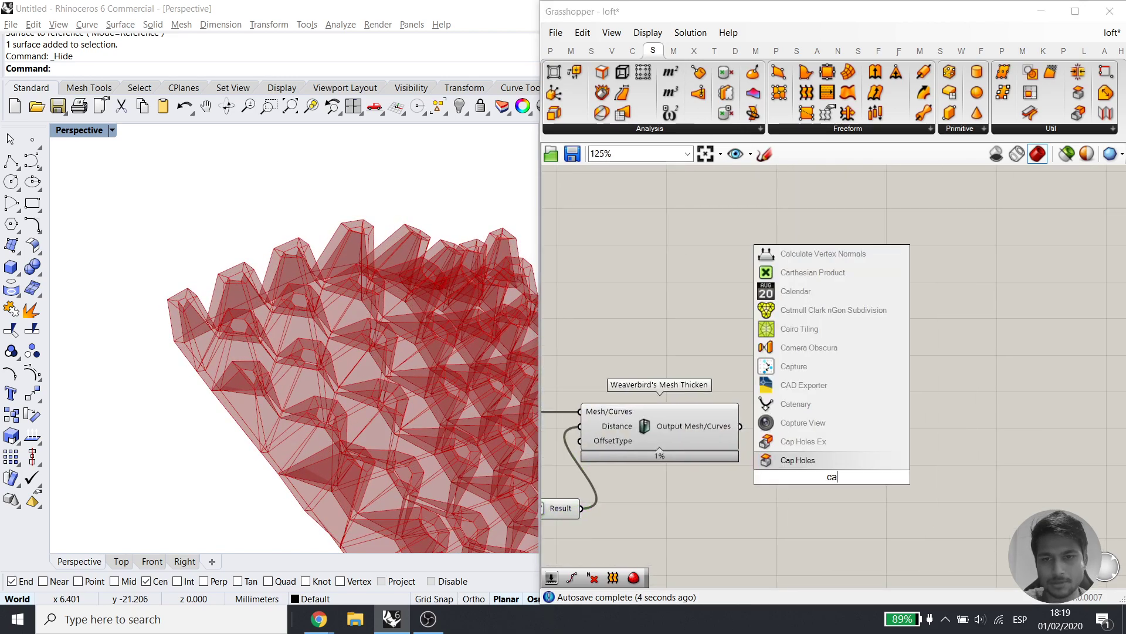
{"action": "type", "text": "t"}
{"action": "left_click", "coordinate": [805, 391]}
{"action": "left_click_drag", "start_coordinate": [741, 427], "coordinate": [882, 440]}
{"action": "left_click_drag", "start_coordinate": [720, 519], "coordinate": [587, 356]}
{"action": "middle_click", "coordinate": [716, 320]}
{"action": "left_click", "coordinate": [751, 291]}
{"action": "left_click", "coordinate": [763, 278]}
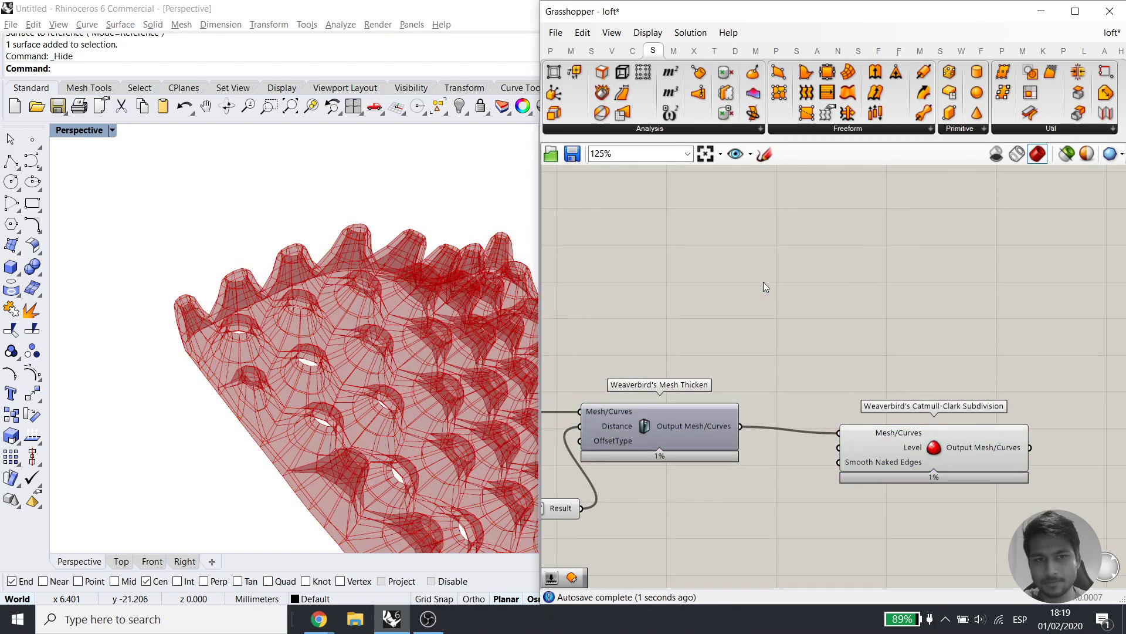
Drive the subdivision Level with a number slider set to 3 and hide the selected previews
{"action": "double_click", "coordinate": [696, 491]}
{"action": "type", "text": "3"}
{"action": "key", "text": "Return"}
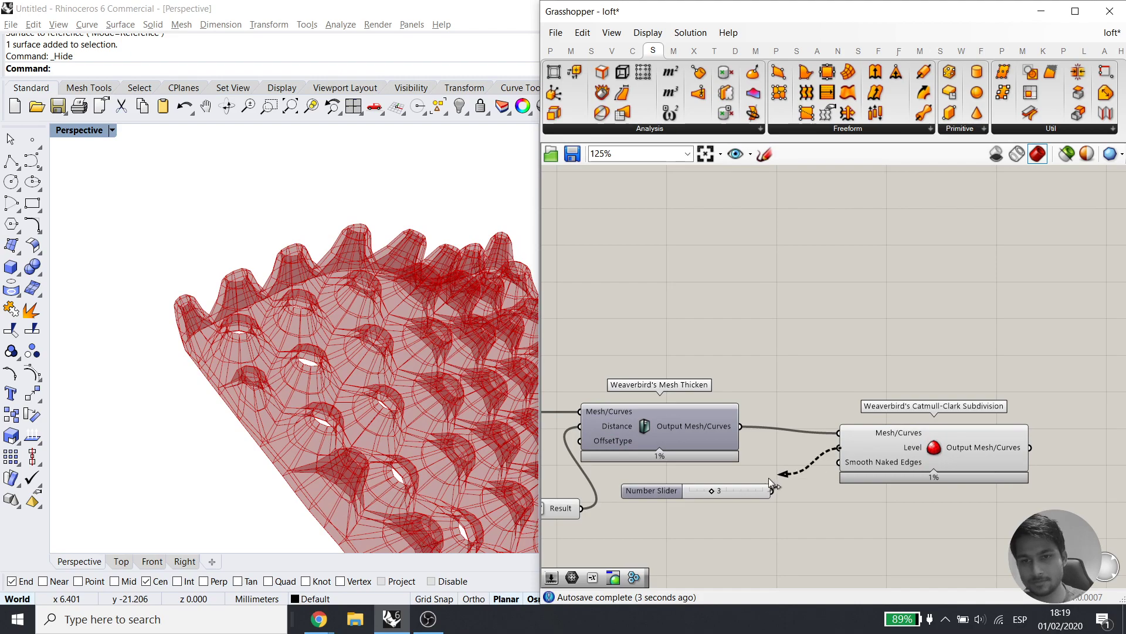
{"action": "left_click_drag", "start_coordinate": [789, 533], "coordinate": [692, 406]}
{"action": "middle_click", "coordinate": [744, 374]}
{"action": "left_click", "coordinate": [795, 332]}
{"action": "left_click", "coordinate": [757, 356]}
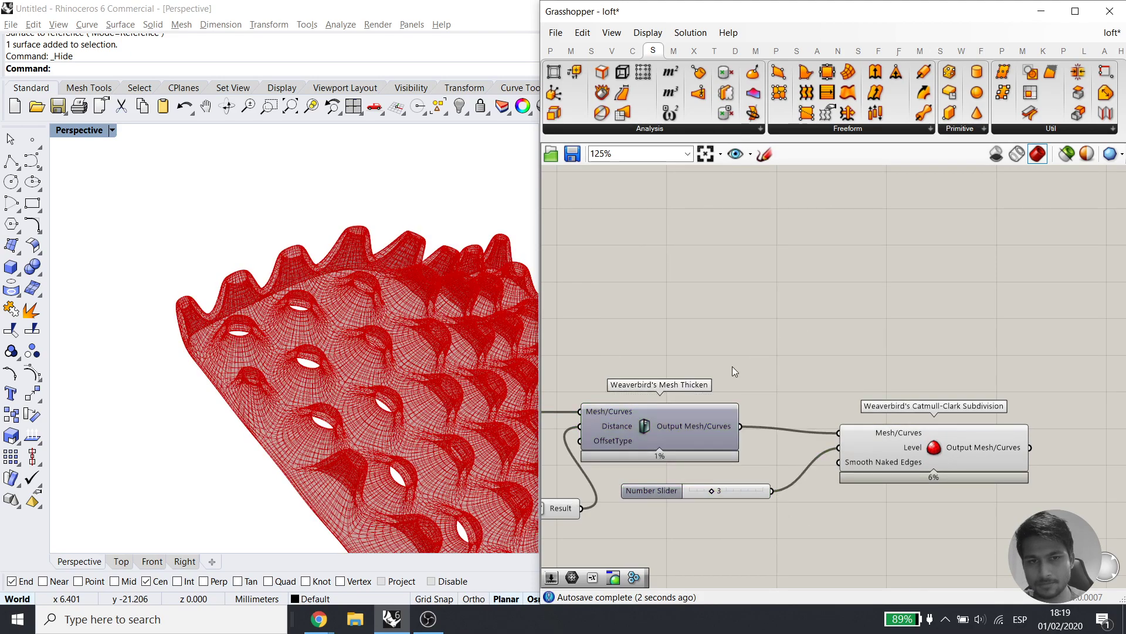
{"action": "scroll", "coordinate": [333, 403], "scroll_direction": "down", "scroll_amount": 5}
{"action": "scroll", "coordinate": [335, 402], "scroll_direction": "down", "scroll_amount": 2}
{"action": "scroll", "coordinate": [1008, 460], "scroll_direction": "up", "scroll_amount": 3}
Add a Custom Preview beside the subdivision component to display the smoothed mesh in pink
{"action": "left_click", "coordinate": [1007, 459]}
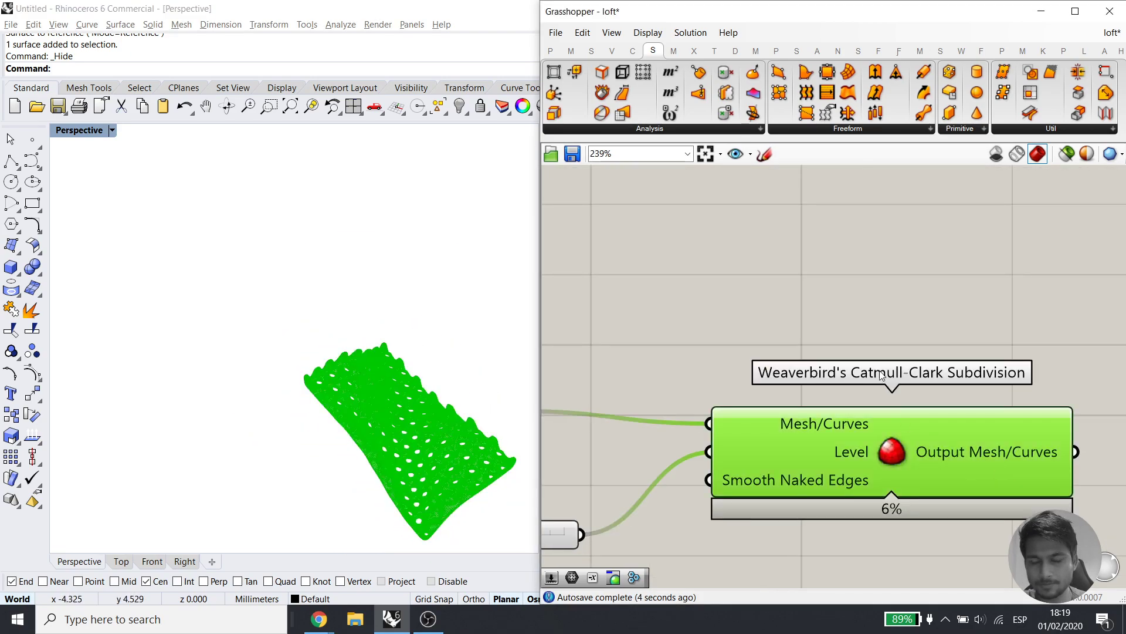
{"action": "double_click", "coordinate": [885, 352]}
{"action": "type", "text": "custom pr"}
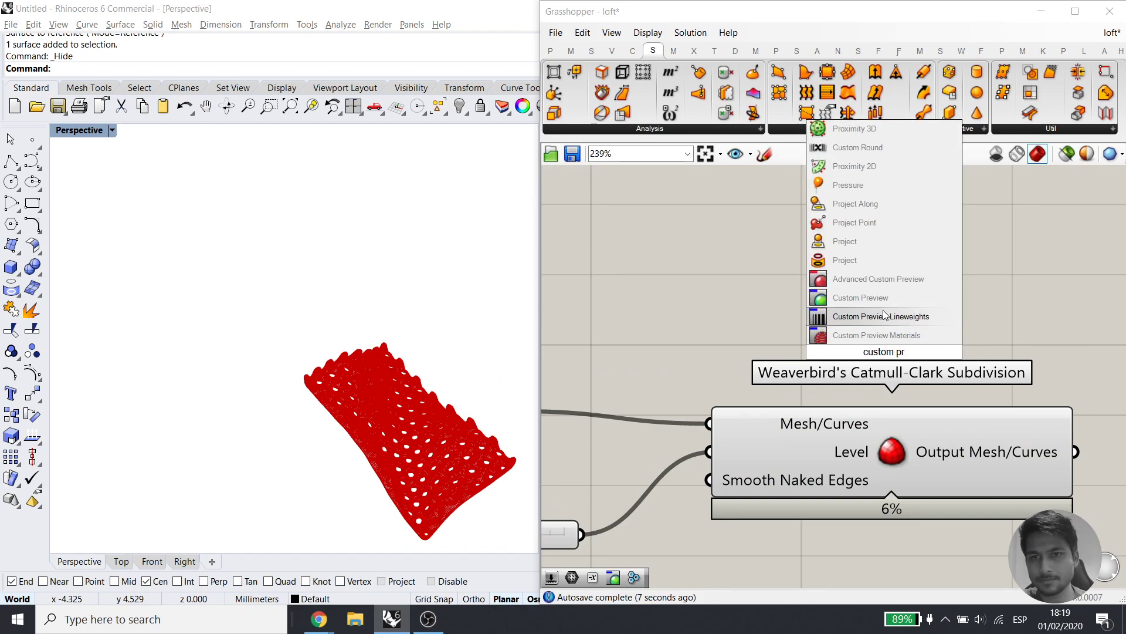
{"action": "left_click", "coordinate": [880, 299]}
{"action": "right_click_drag", "start_coordinate": [872, 346], "coordinate": [565, 319]}
{"action": "left_click_drag", "start_coordinate": [564, 319], "coordinate": [762, 309]}
{"action": "middle_click", "coordinate": [692, 339]}
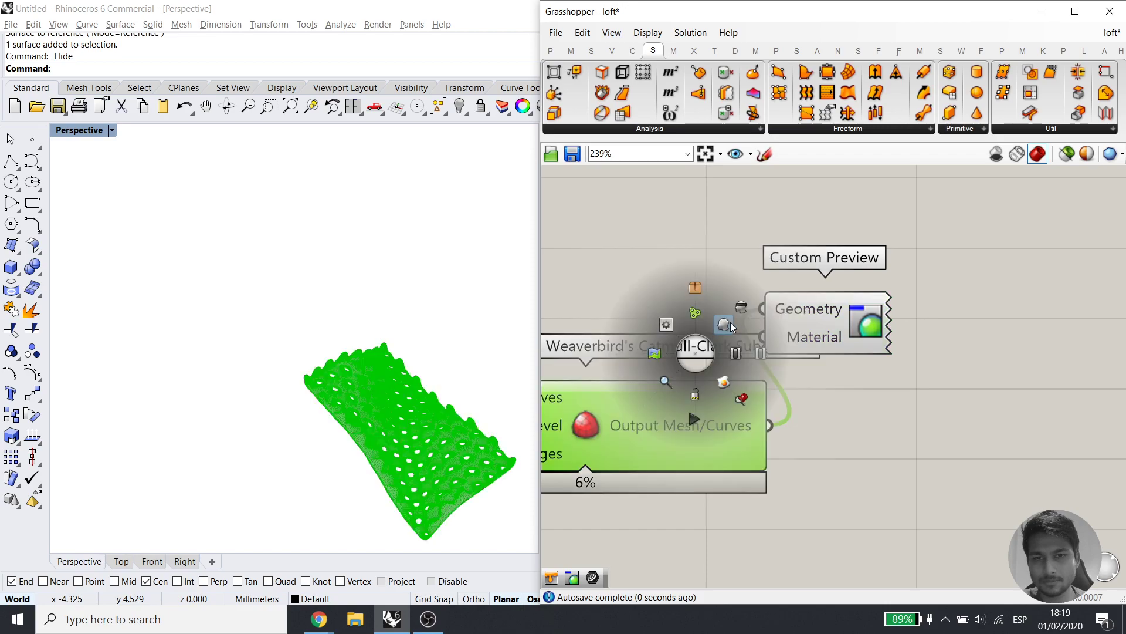
Orbit the pink panel for an overall view and pan to Mesh Thicken and the thickness slider
{"action": "scroll", "coordinate": [392, 464], "scroll_direction": "up", "scroll_amount": 6}
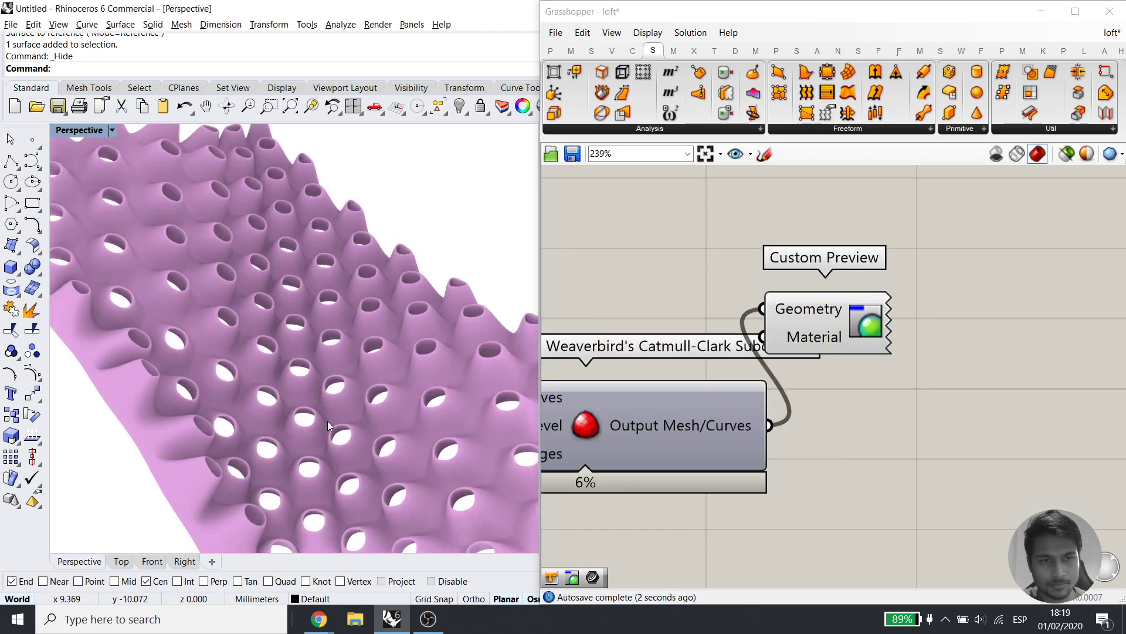
{"action": "scroll", "coordinate": [307, 383], "scroll_direction": "down", "scroll_amount": 5}
{"action": "right_click_drag", "start_coordinate": [306, 384], "coordinate": [264, 426]}
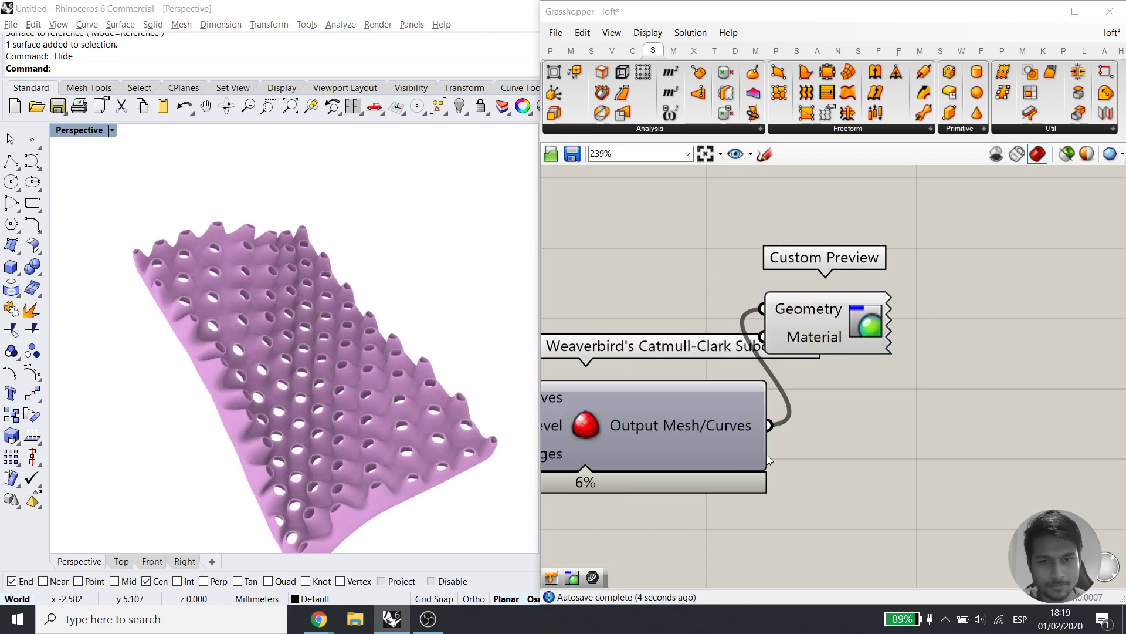
{"action": "scroll", "coordinate": [749, 458], "scroll_direction": "down", "scroll_amount": 2}
{"action": "right_click_drag", "start_coordinate": [748, 459], "coordinate": [971, 426]}
{"action": "right_click_drag", "start_coordinate": [689, 438], "coordinate": [1037, 427]}
{"action": "right_click_drag", "start_coordinate": [562, 465], "coordinate": [790, 462]}
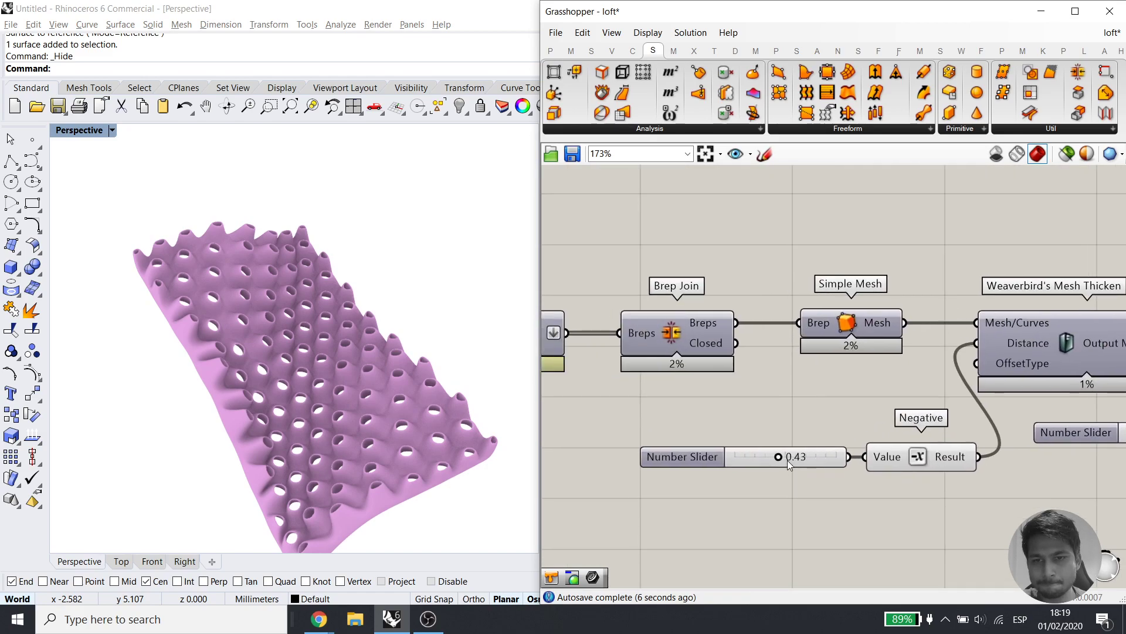
Raise the mesh thickness slider to 1.00
{"action": "left_click_drag", "start_coordinate": [806, 457], "coordinate": [863, 455]}
{"action": "right_click_drag", "start_coordinate": [619, 376], "coordinate": [1114, 379]}
{"action": "scroll", "coordinate": [817, 414], "scroll_direction": "down", "scroll_amount": 3}
{"action": "scroll", "coordinate": [818, 414], "scroll_direction": "up", "scroll_amount": 3}
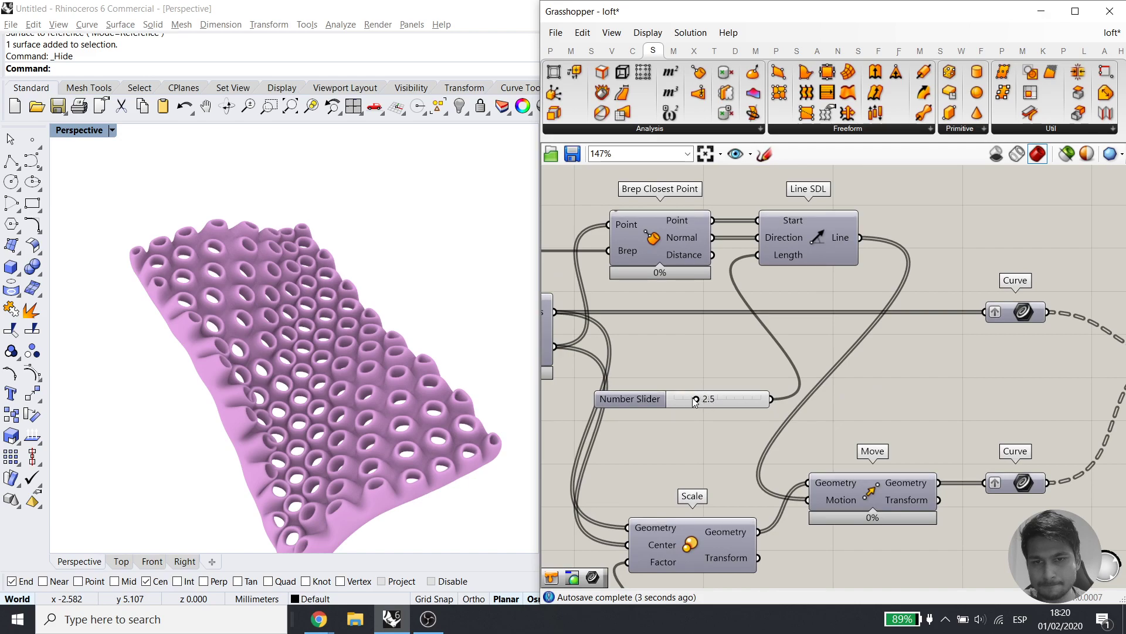
Lower the pyramidal cell height on the Line SDL length slider to 2.1, testing the scale factor
{"action": "left_click_drag", "start_coordinate": [688, 399], "coordinate": [709, 399]}
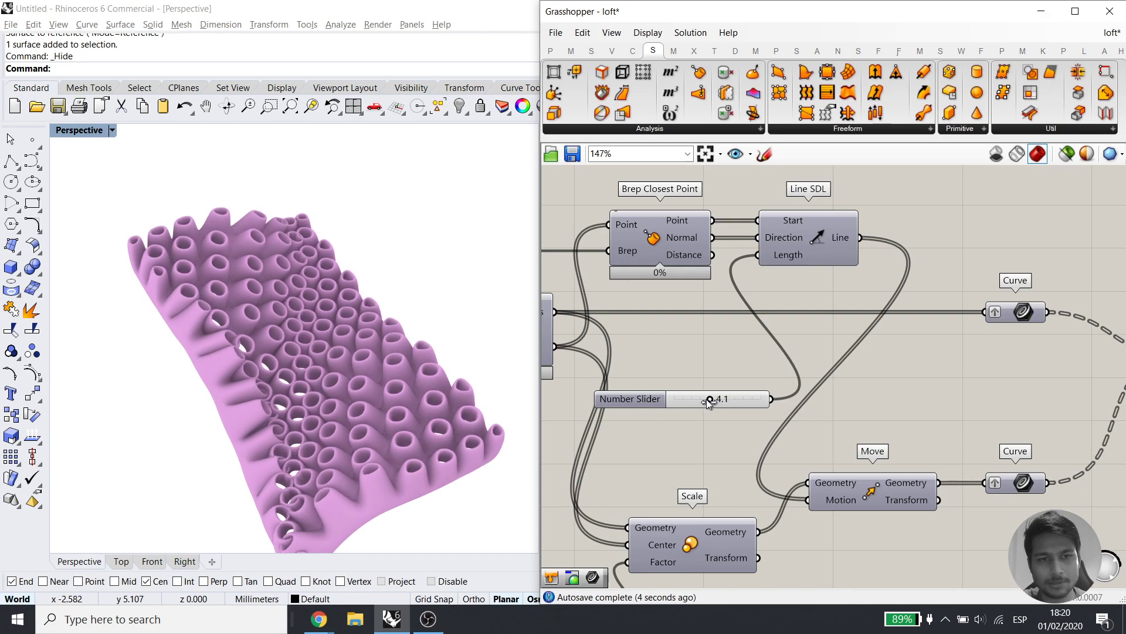
{"action": "scroll", "coordinate": [759, 225], "scroll_direction": "down", "scroll_amount": 3}
{"action": "scroll", "coordinate": [759, 420], "scroll_direction": "up", "scroll_amount": 3}
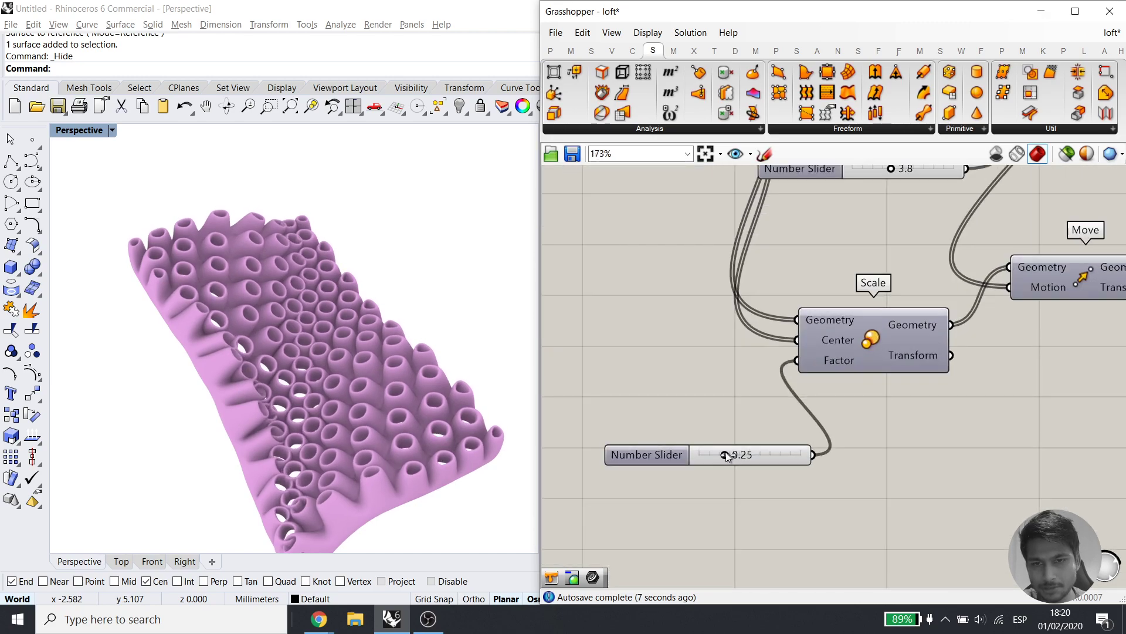
{"action": "left_click_drag", "start_coordinate": [759, 454], "coordinate": [705, 453]}
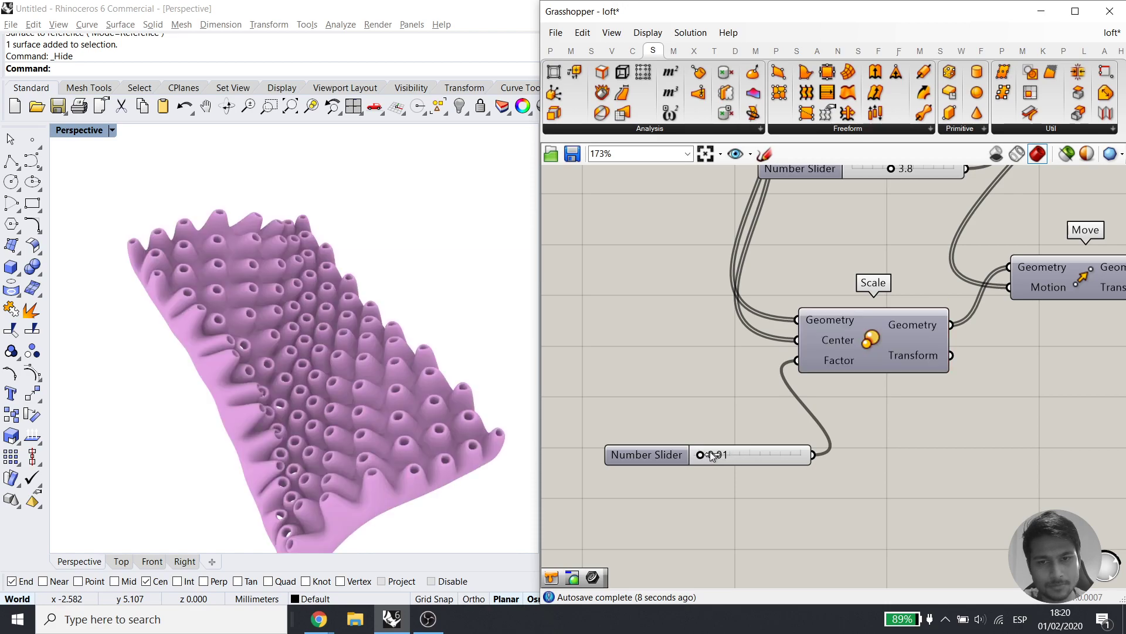
{"action": "right_click_drag", "start_coordinate": [300, 350], "coordinate": [227, 357]}
{"action": "scroll", "coordinate": [395, 431], "scroll_direction": "up", "scroll_amount": 6}
{"action": "scroll", "coordinate": [229, 413], "scroll_direction": "down", "scroll_amount": 6}
{"action": "scroll", "coordinate": [226, 358], "scroll_direction": "up", "scroll_amount": 6}
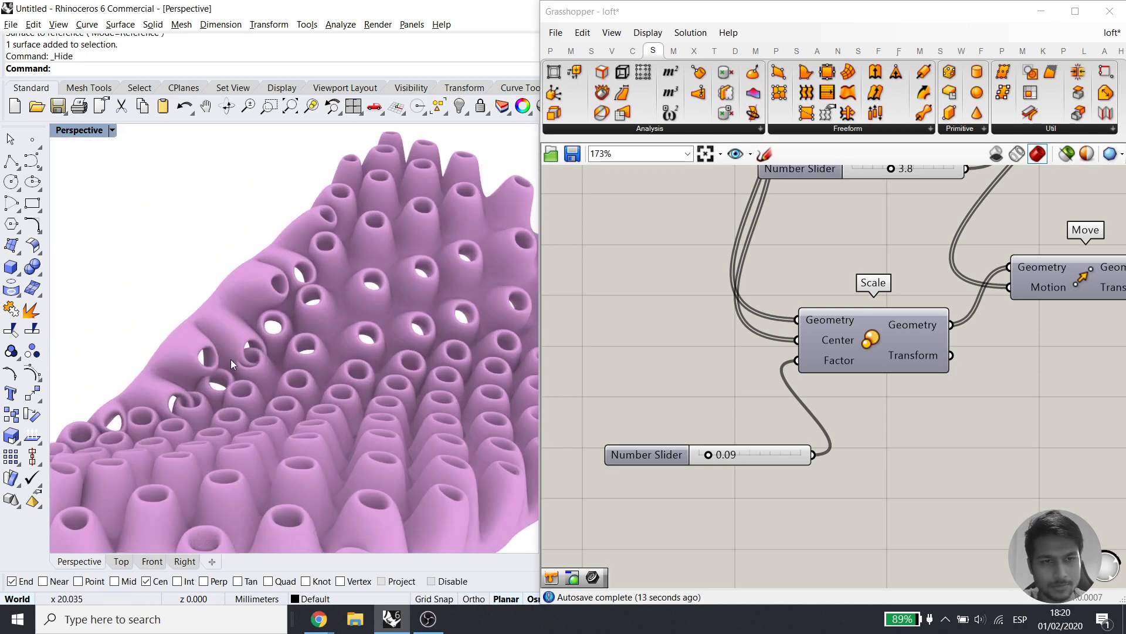
{"action": "scroll", "coordinate": [818, 435], "scroll_direction": "down", "scroll_amount": 3}
{"action": "right_click_drag", "start_coordinate": [859, 328], "coordinate": [841, 429]}
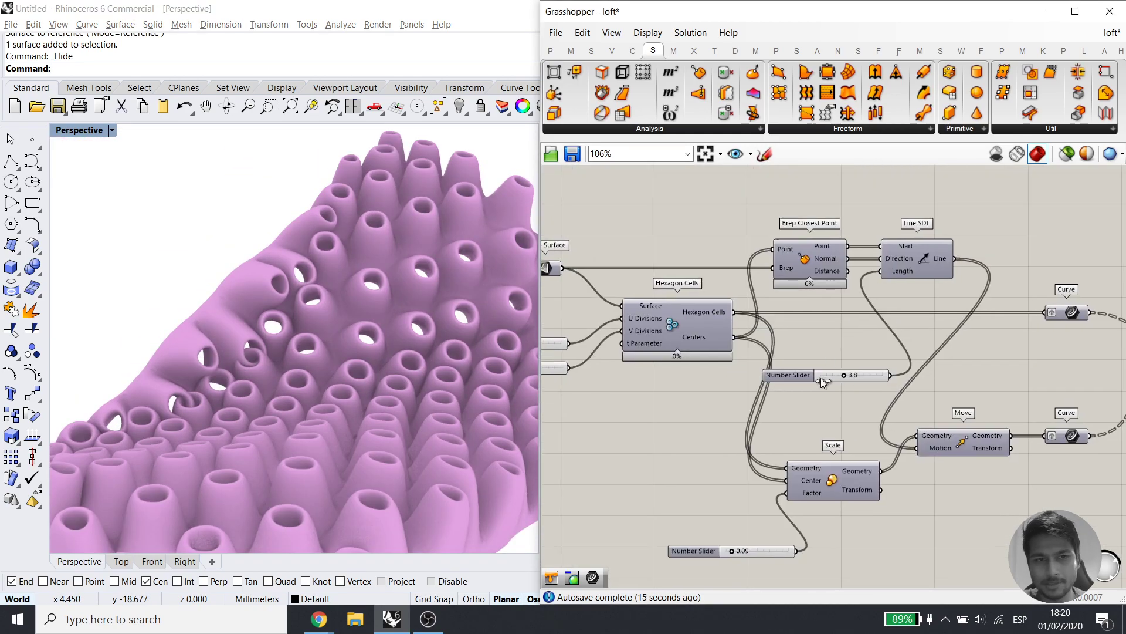
{"action": "mouse_move", "coordinate": [843, 375]}
{"action": "left_mouse_down"}
{"action": "mouse_move", "coordinate": [821, 377]}
{"action": "mouse_move", "coordinate": [832, 379]}
{"action": "left_mouse_up"}
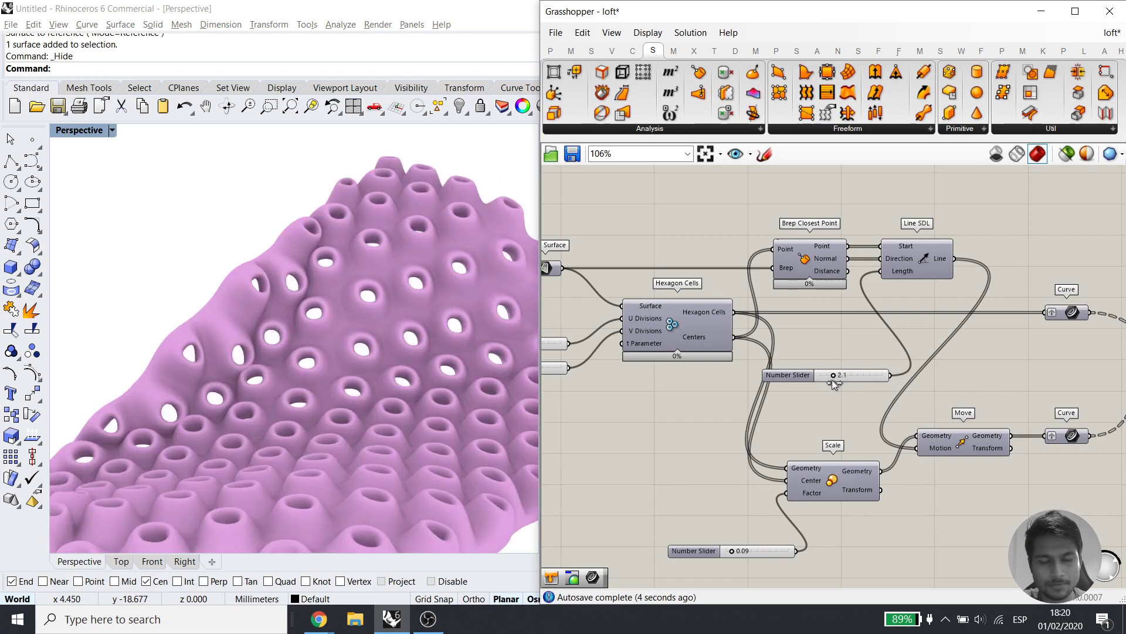
{"action": "scroll", "coordinate": [293, 347], "scroll_direction": "down", "scroll_amount": 5}
Set the opening Scale factor to 0.16 and orbit around the pink panel to check it
{"action": "right_click_drag", "start_coordinate": [293, 346], "coordinate": [455, 423]}
{"action": "mouse_move", "coordinate": [539, 428]}
{"action": "left_mouse_down"}
{"action": "mouse_move", "coordinate": [575, 426]}
{"action": "mouse_move", "coordinate": [539, 428]}
{"action": "left_mouse_up"}
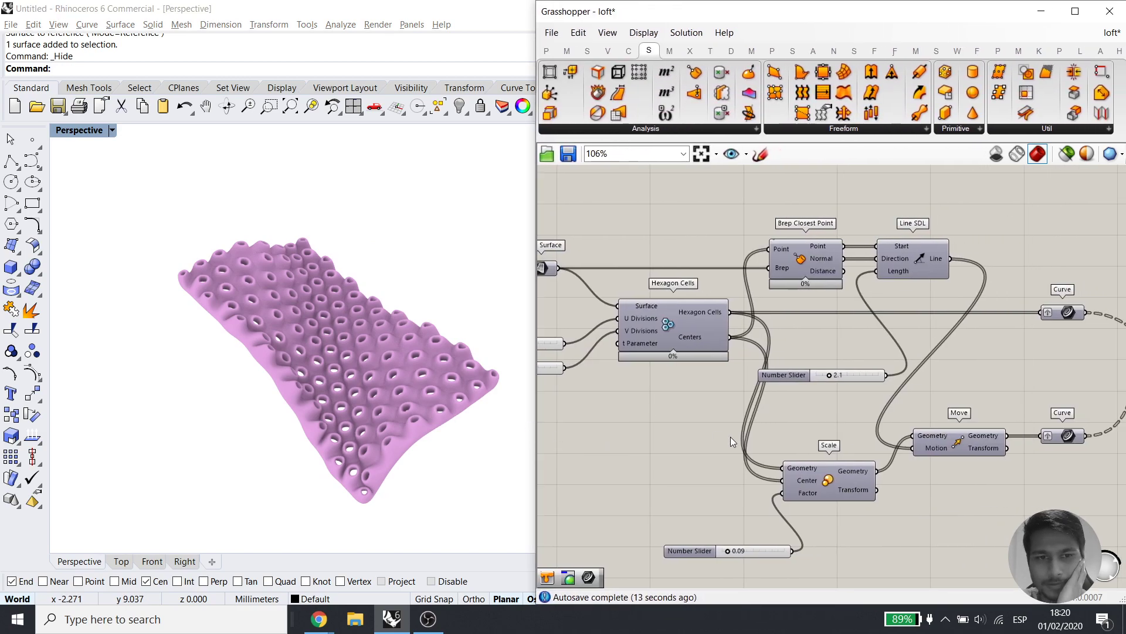
{"action": "right_click_drag", "start_coordinate": [414, 356], "coordinate": [410, 264]}
{"action": "right_click_drag", "start_coordinate": [840, 395], "coordinate": [720, 373]}
{"action": "right_click_drag", "start_coordinate": [885, 404], "coordinate": [843, 333]}
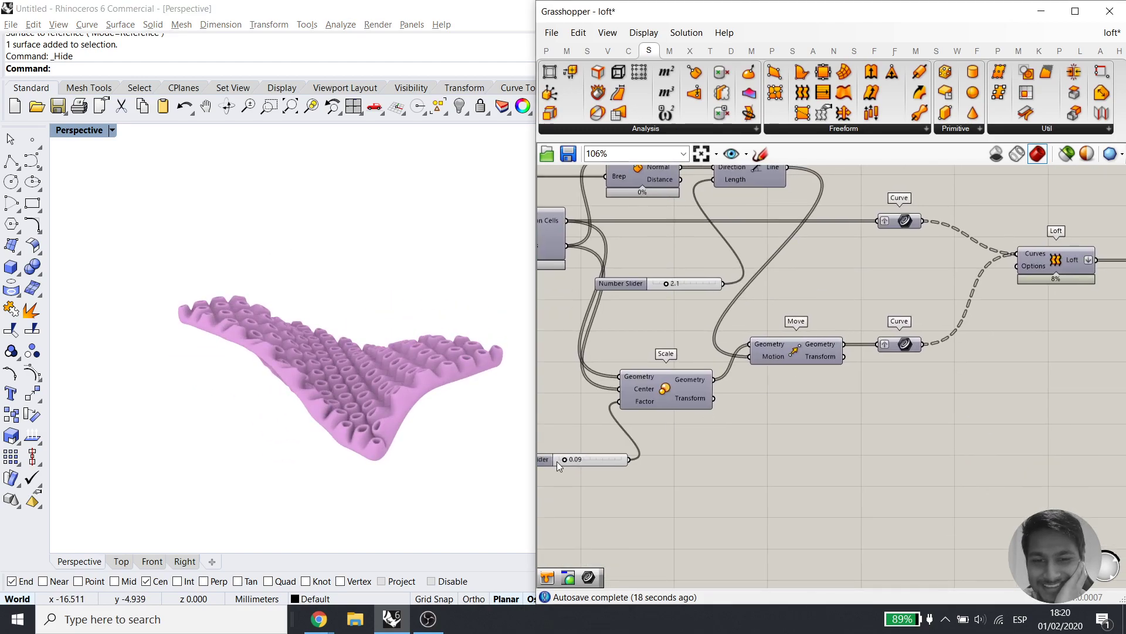
{"action": "left_click_drag", "start_coordinate": [569, 460], "coordinate": [564, 460]}
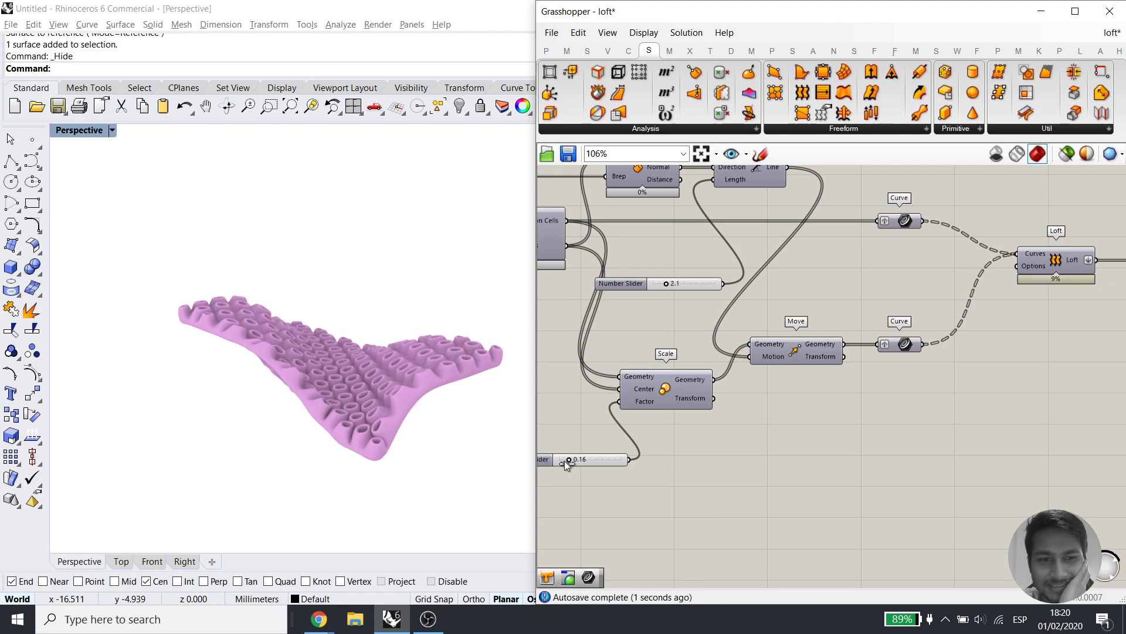
{"action": "right_click_drag", "start_coordinate": [763, 415], "coordinate": [580, 464]}
{"action": "right_click_drag", "start_coordinate": [1044, 402], "coordinate": [854, 421]}
{"action": "right_click_drag", "start_coordinate": [280, 348], "coordinate": [404, 405]}
Save the Grasshopper definition with Ctrl+S
{"action": "left_click", "coordinate": [752, 227]}
{"action": "key", "text": "ctrl+s"}
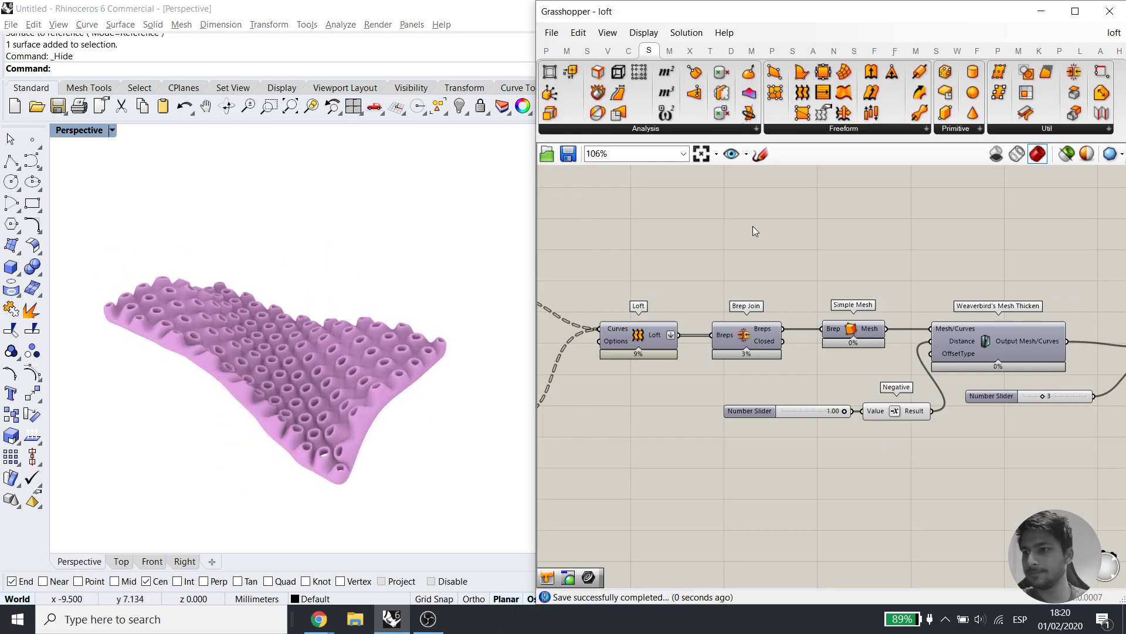
{"action": "right_click_drag", "start_coordinate": [472, 269], "coordinate": [496, 299]}
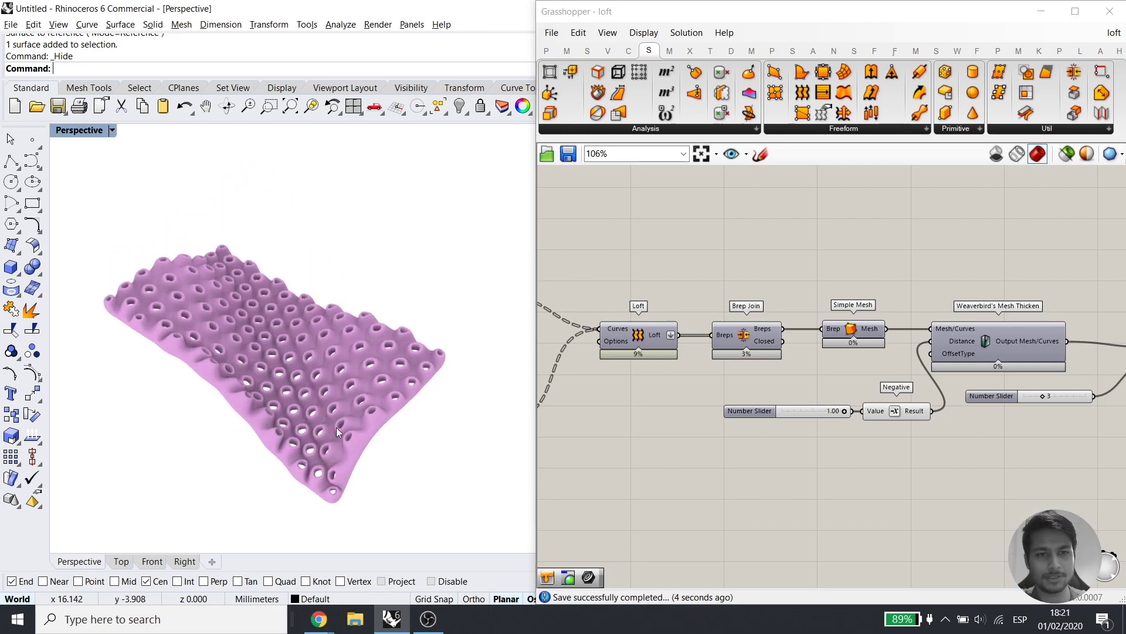
{"action": "scroll", "coordinate": [972, 280], "scroll_direction": "down", "scroll_amount": 5}
Disable preview of the hexagon-panel components and list the L tab's Workflow components
{"action": "left_click_drag", "start_coordinate": [1089, 266], "coordinate": [651, 376]}
{"action": "middle_click", "coordinate": [796, 323]}
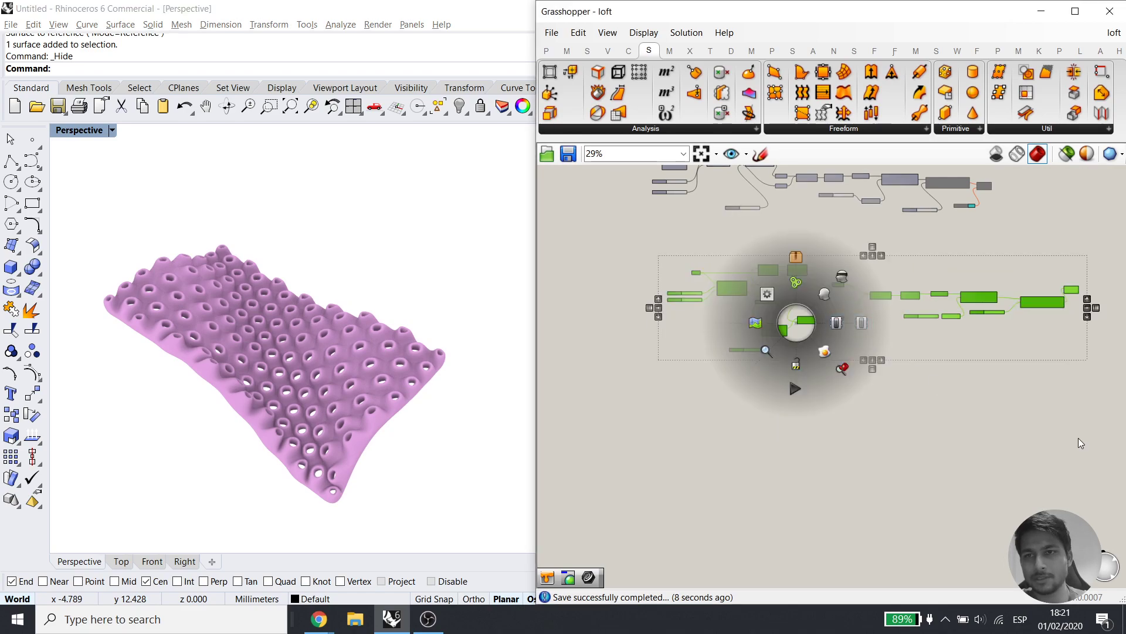
{"action": "right_click_drag", "start_coordinate": [1084, 399], "coordinate": [921, 424]}
{"action": "left_click_drag", "start_coordinate": [984, 295], "coordinate": [844, 380]}
{"action": "middle_click", "coordinate": [905, 368]}
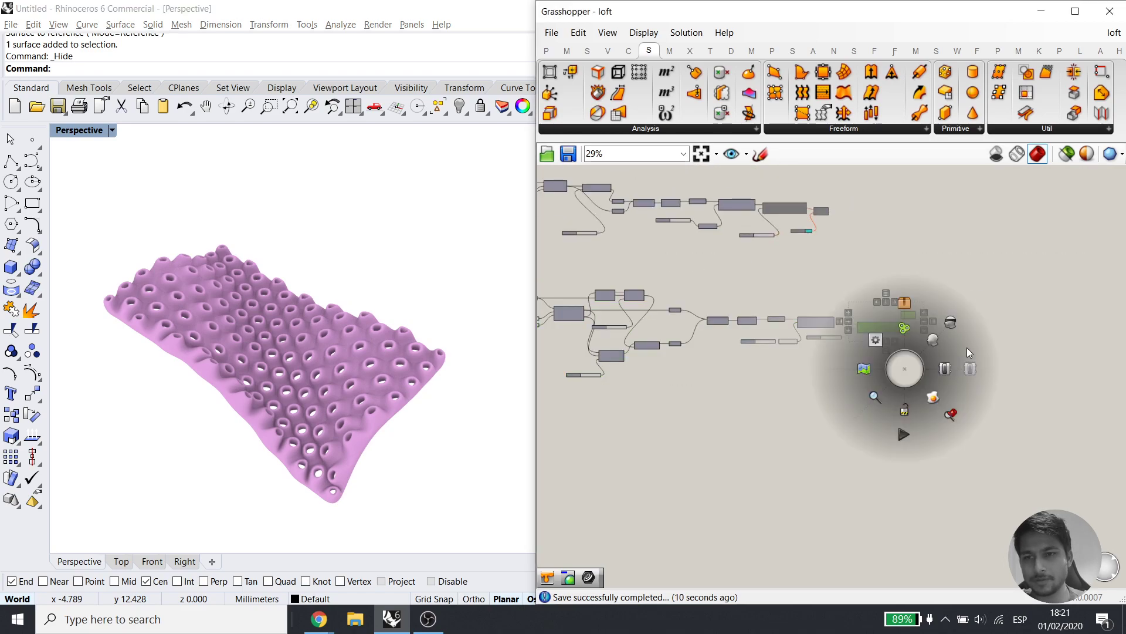
{"action": "left_click", "coordinate": [971, 368]}
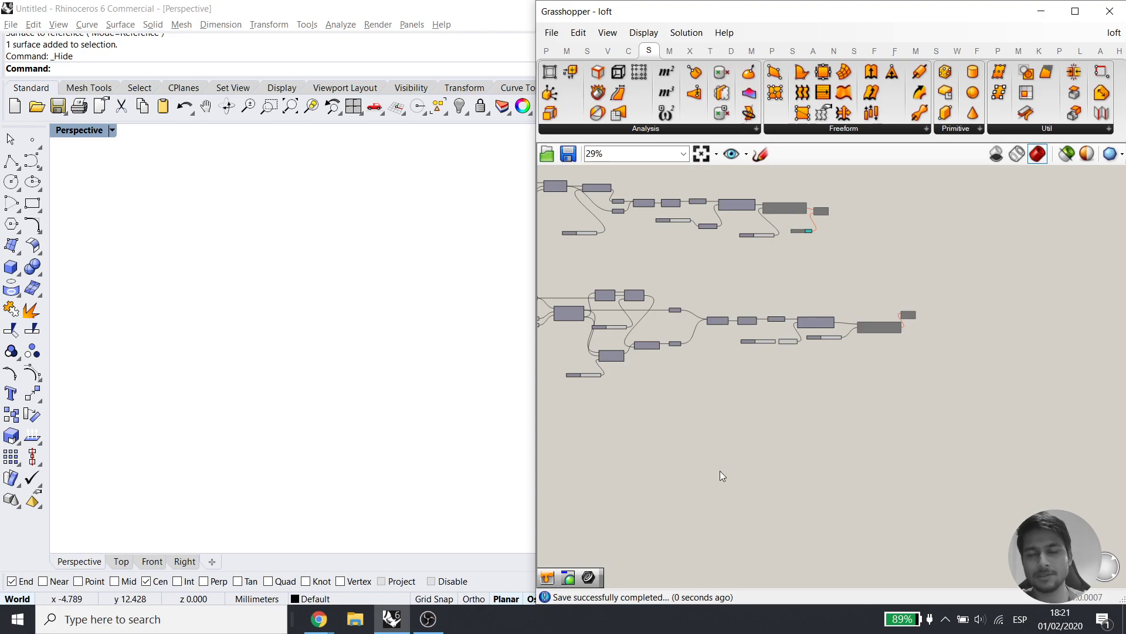
{"action": "left_click", "coordinate": [1081, 51]}
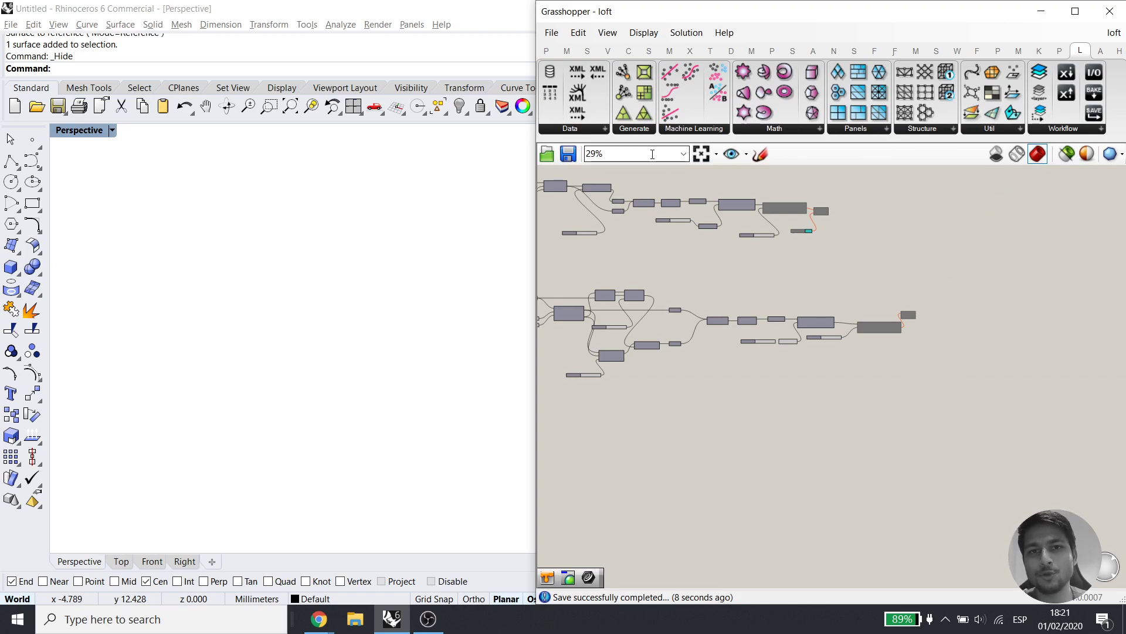
{"action": "left_click", "coordinate": [1057, 129]}
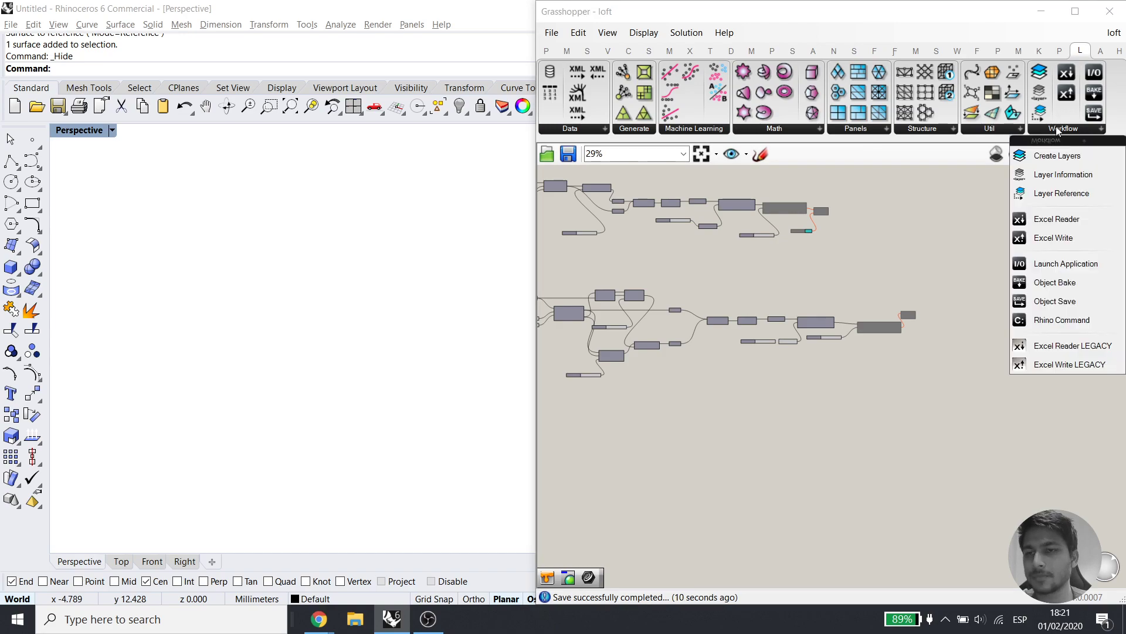
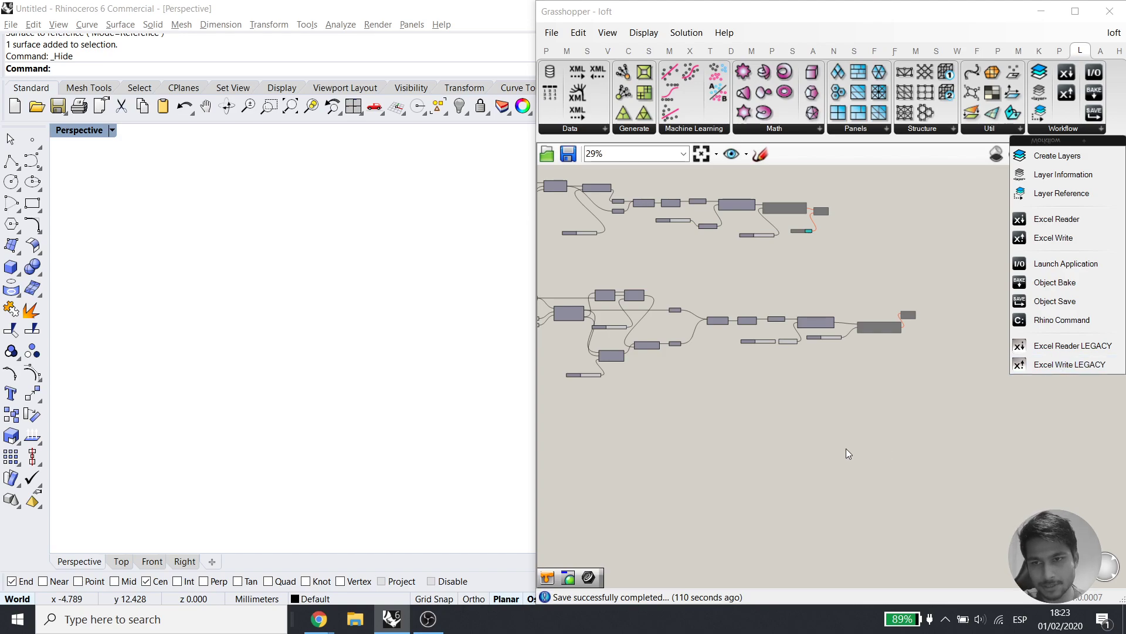
Place an Excel Write LEGACY component from the Lunchbox Workflow panel onto the canvas
{"action": "left_click", "coordinate": [1056, 364]}
{"action": "left_click", "coordinate": [719, 473]}
{"action": "right_click_drag", "start_coordinate": [772, 425], "coordinate": [807, 378]}
{"action": "scroll", "coordinate": [789, 423], "scroll_direction": "up", "scroll_amount": 5}
{"action": "left_click", "coordinate": [857, 371]}
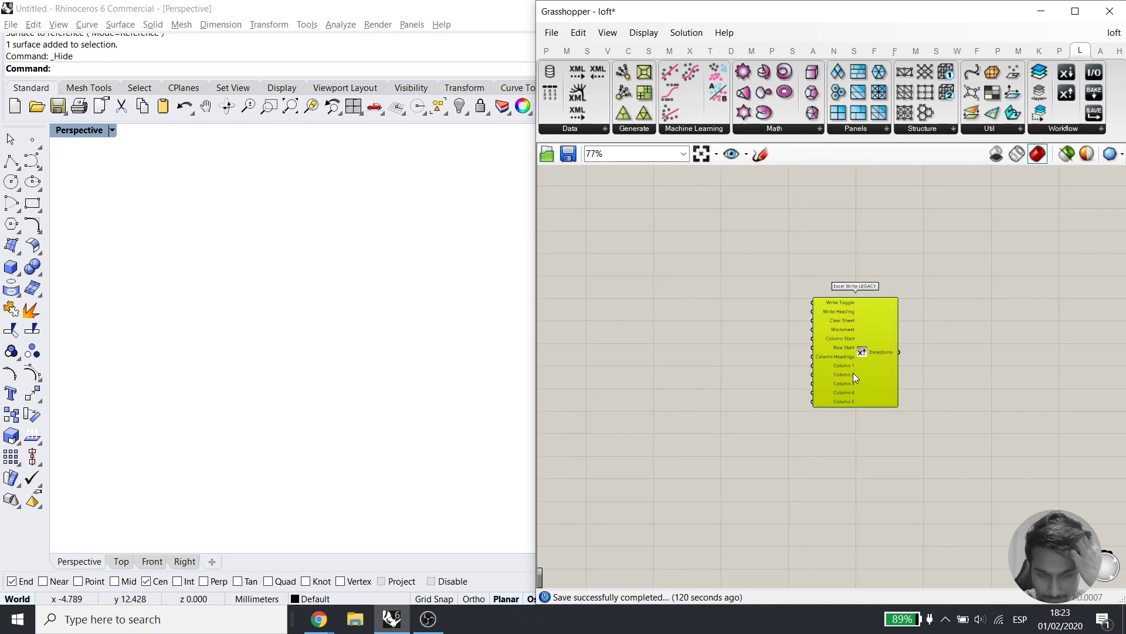
{"action": "left_click", "coordinate": [668, 473]}
{"action": "scroll", "coordinate": [807, 358], "scroll_direction": "up", "scroll_amount": 2}
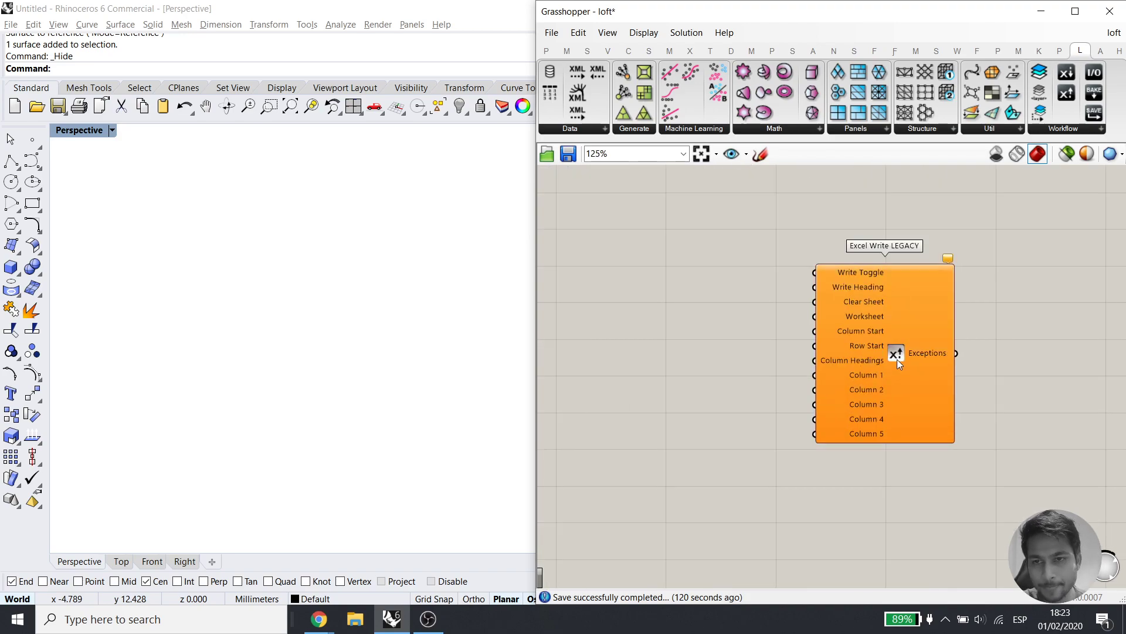
{"action": "left_click_drag", "start_coordinate": [896, 359], "coordinate": [857, 378]}
{"action": "left_click", "coordinate": [1066, 130]}
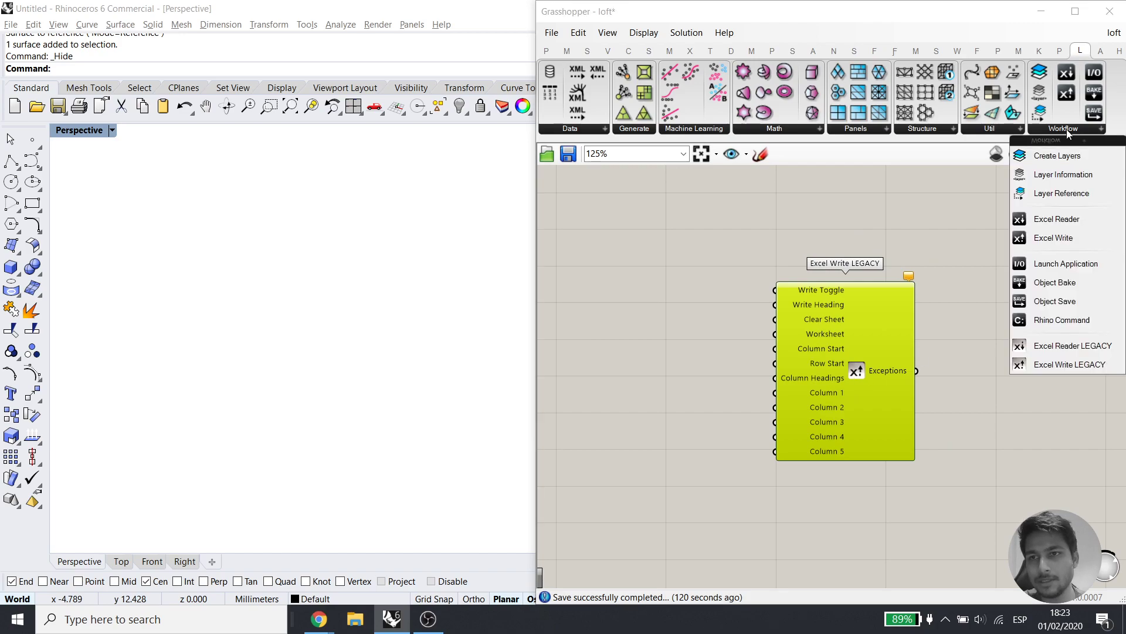
{"action": "left_click", "coordinate": [1002, 403]}
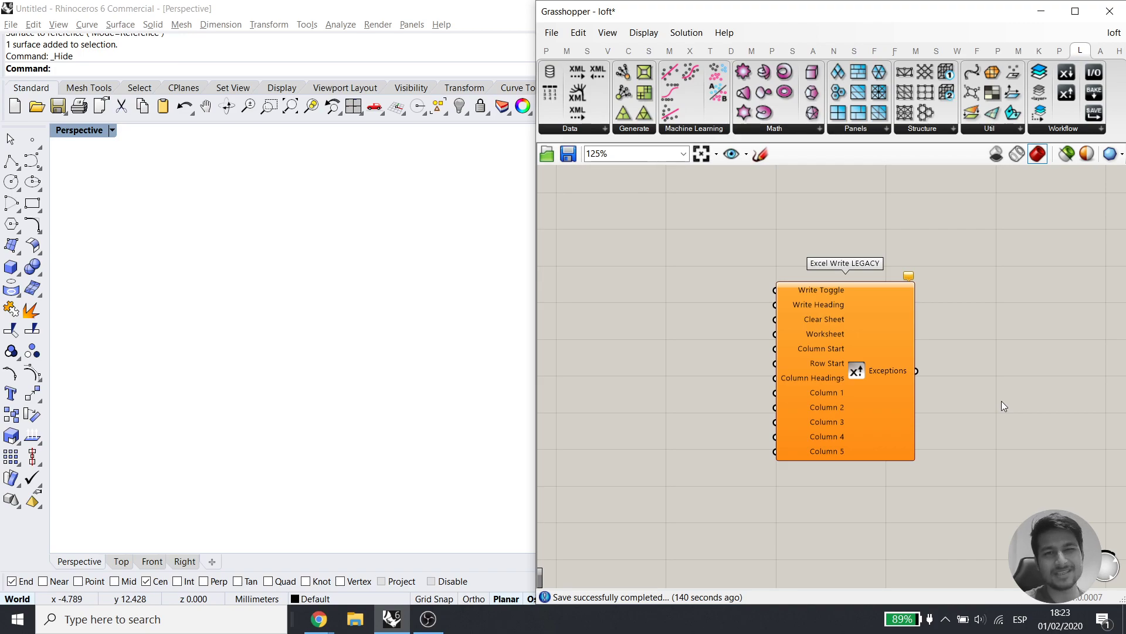
Reposition the Excel Write LEGACY component on the canvas
{"action": "left_click_drag", "start_coordinate": [902, 365], "coordinate": [882, 354]}
{"action": "left_click", "coordinate": [937, 335]}
{"action": "left_click_drag", "start_coordinate": [807, 346], "coordinate": [871, 334]}
{"action": "left_click", "coordinate": [738, 415]}
{"action": "right_click_drag", "start_coordinate": [771, 401], "coordinate": [859, 376]}
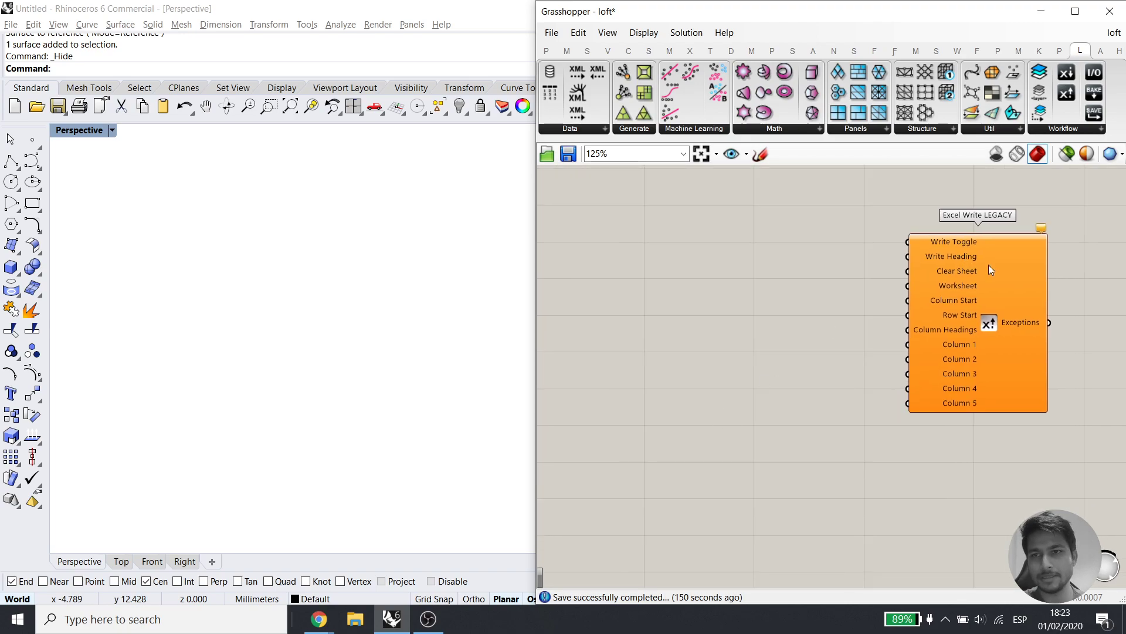
{"action": "left_click", "coordinate": [989, 333]}
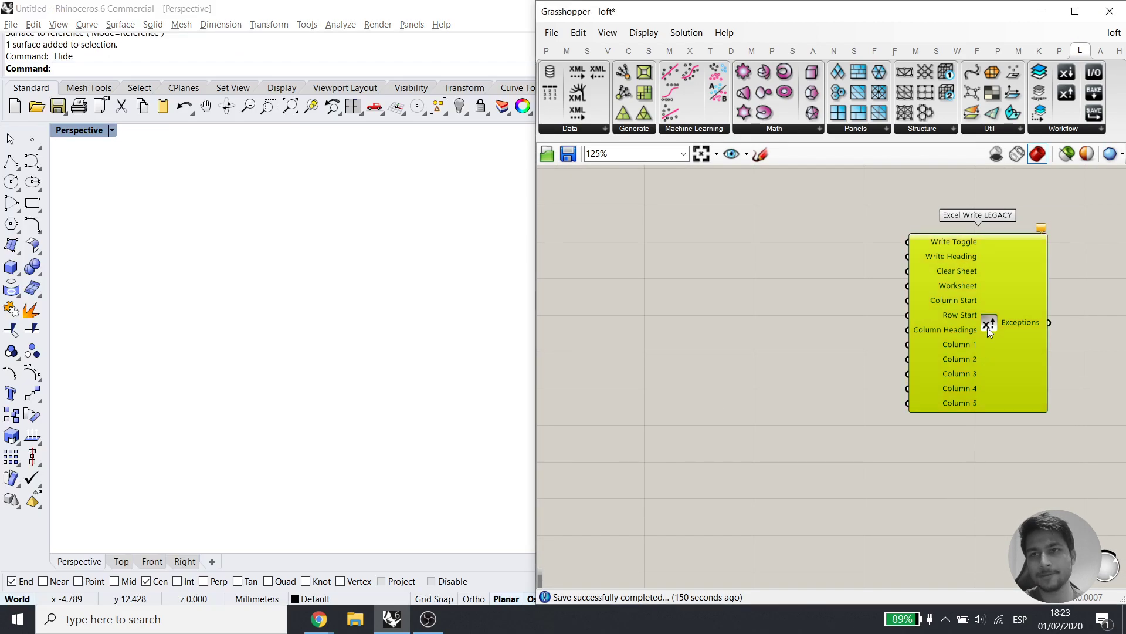
Add a Launch Application component and set it below Excel Write LEGACY
{"action": "left_click", "coordinate": [1085, 130]}
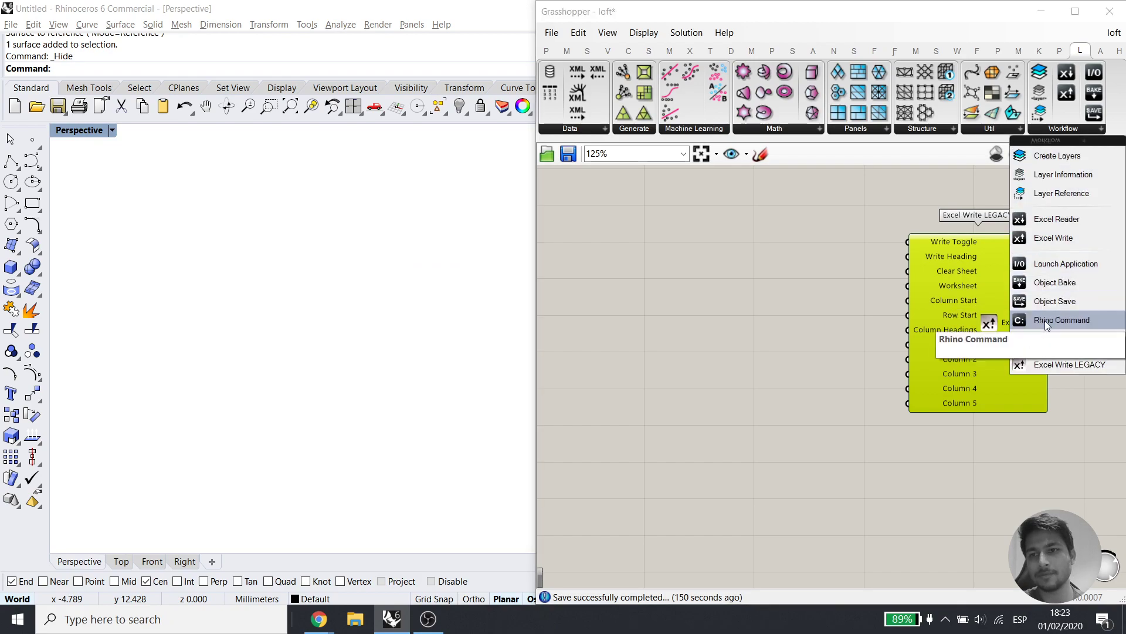
{"action": "left_click", "coordinate": [1062, 262]}
{"action": "left_click", "coordinate": [894, 481]}
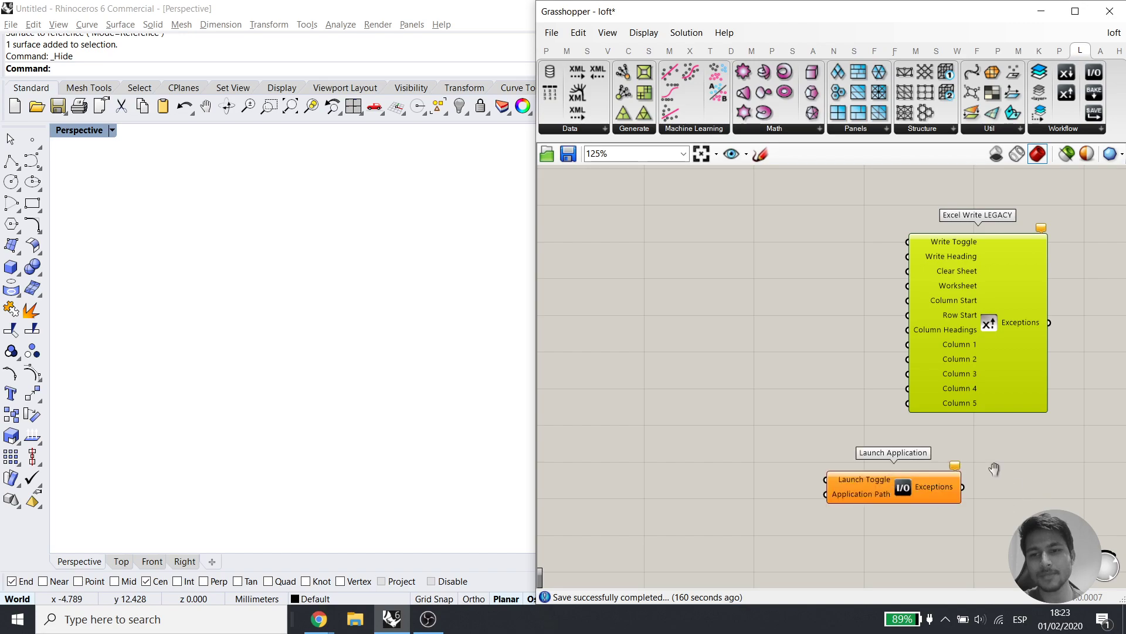
{"action": "right_click_drag", "start_coordinate": [1006, 473], "coordinate": [963, 389]}
{"action": "left_click_drag", "start_coordinate": [846, 398], "coordinate": [861, 456]}
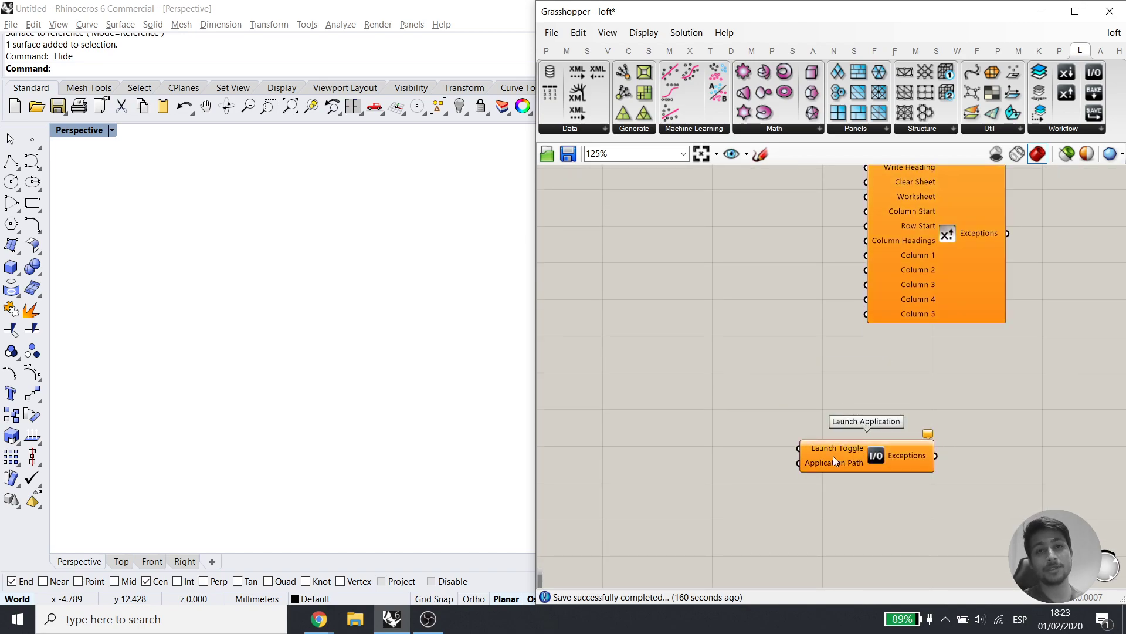
Add a Button component and wire it into Launch Application's Launch Toggle
{"action": "double_click", "coordinate": [685, 472]}
{"action": "key", "text": "Escape"}
{"action": "double_click", "coordinate": [618, 452]}
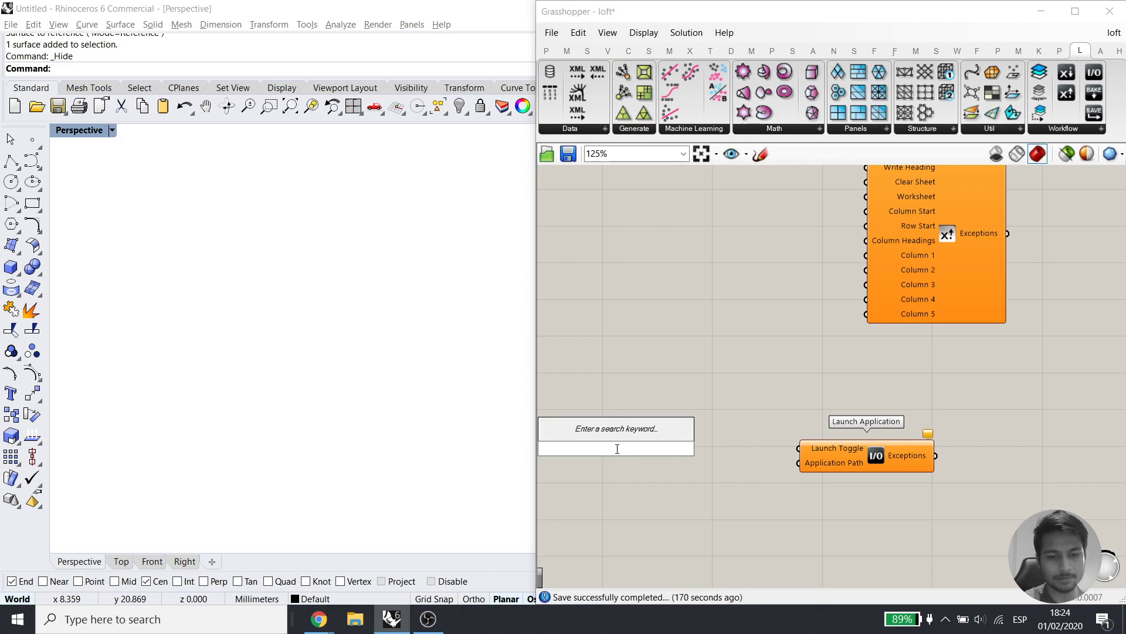
{"action": "type", "text": "butt"}
{"action": "key", "text": "Return"}
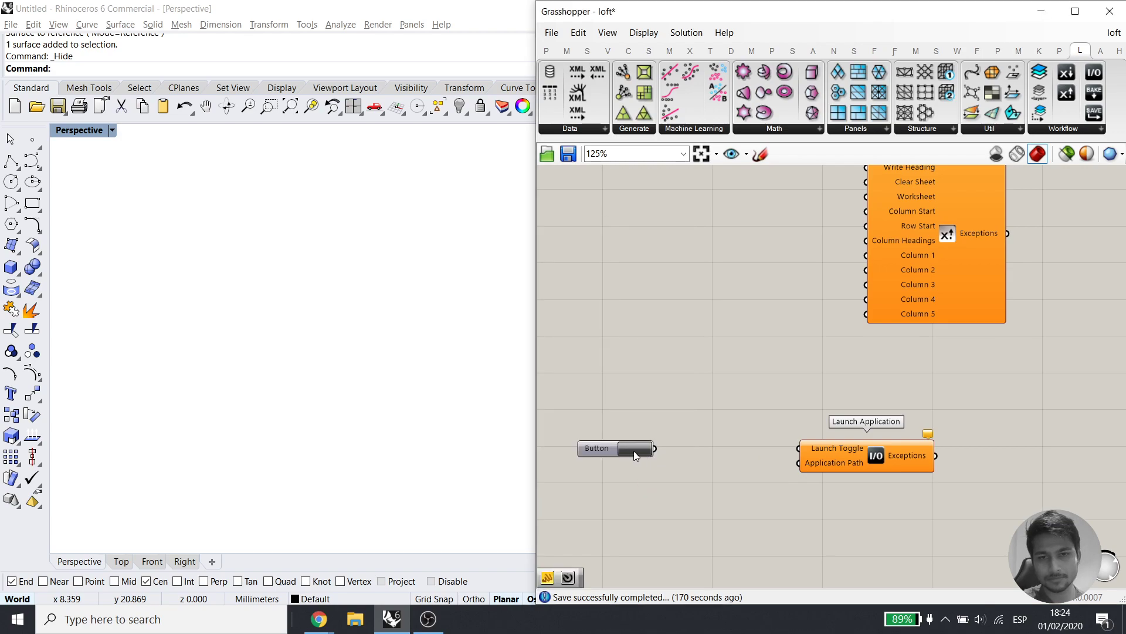
{"action": "left_click_drag", "start_coordinate": [642, 456], "coordinate": [695, 452]}
{"action": "left_click_drag", "start_coordinate": [802, 455], "coordinate": [744, 446]}
{"action": "left_click", "coordinate": [741, 481]}
Add a File Path set to the Desktop GhExcelWorksflow workbook and wire it to Application Path
{"action": "double_click", "coordinate": [715, 492]}
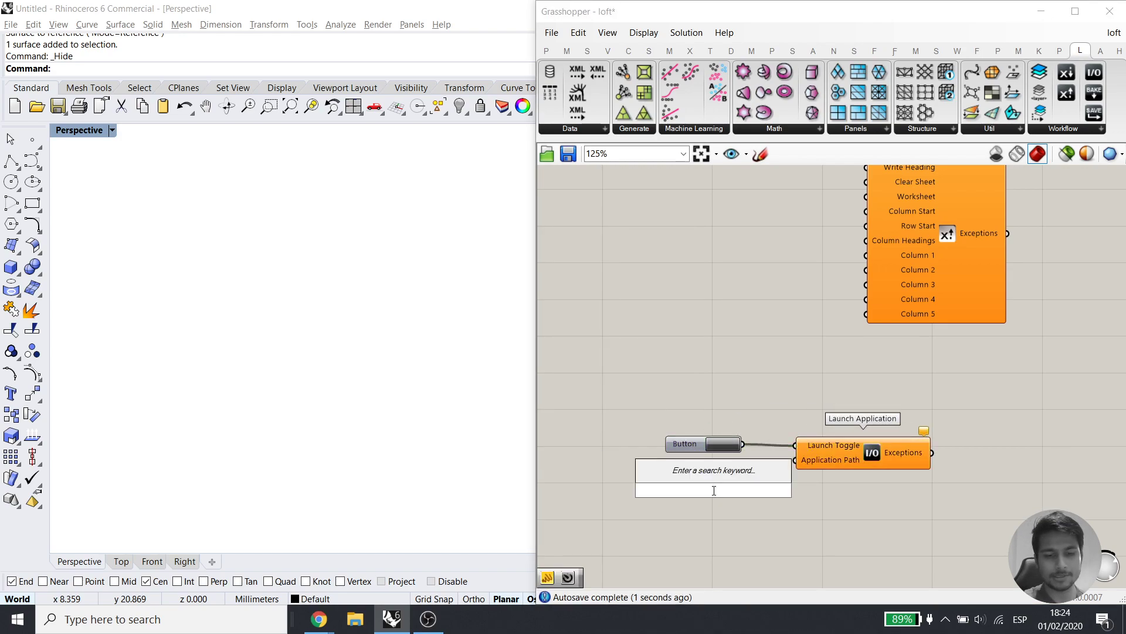
{"action": "type", "text": "file pa"}
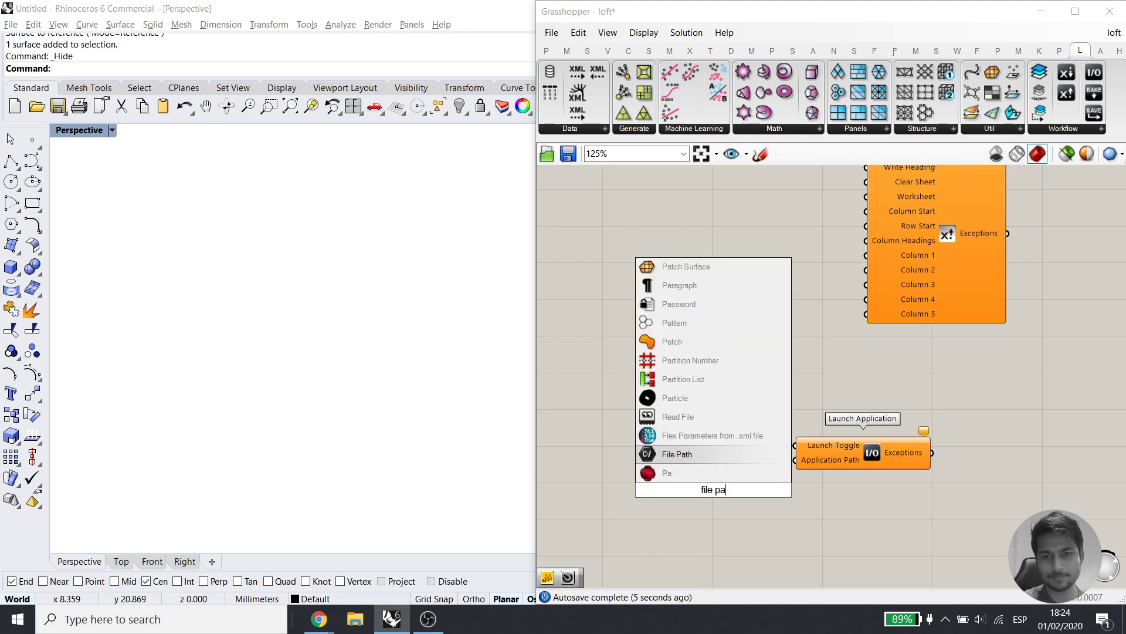
{"action": "left_click", "coordinate": [678, 454]}
{"action": "right_click", "coordinate": [711, 491]}
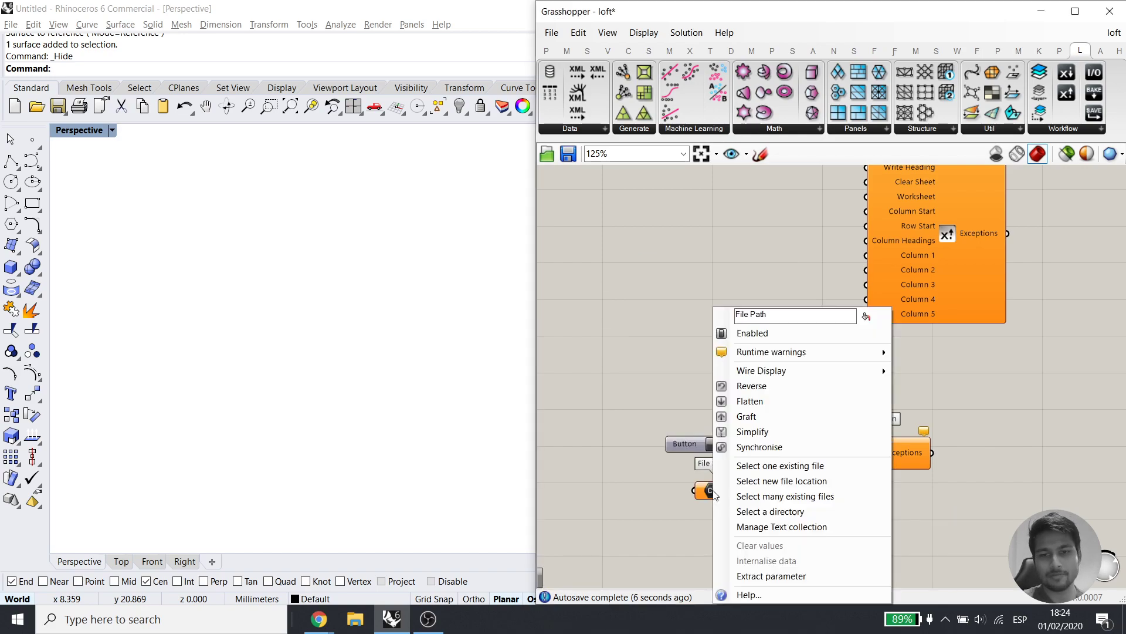
{"action": "left_click", "coordinate": [768, 466]}
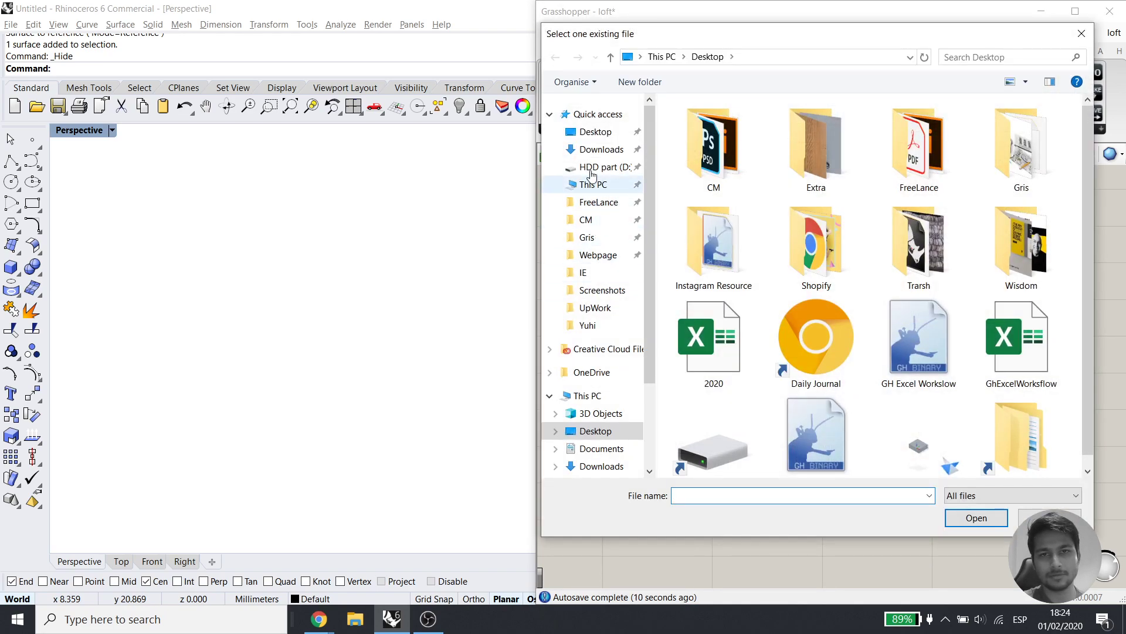
{"action": "left_click", "coordinate": [595, 131]}
{"action": "left_click", "coordinate": [1021, 343]}
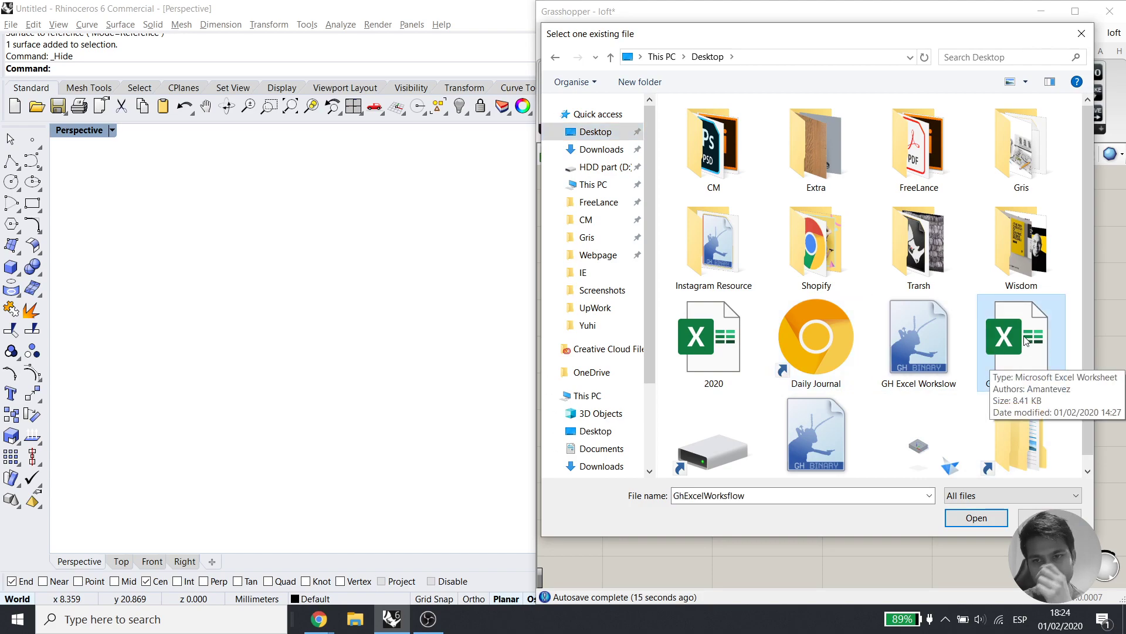
{"action": "left_click", "coordinate": [976, 519]}
{"action": "left_click_drag", "start_coordinate": [736, 490], "coordinate": [796, 460]}
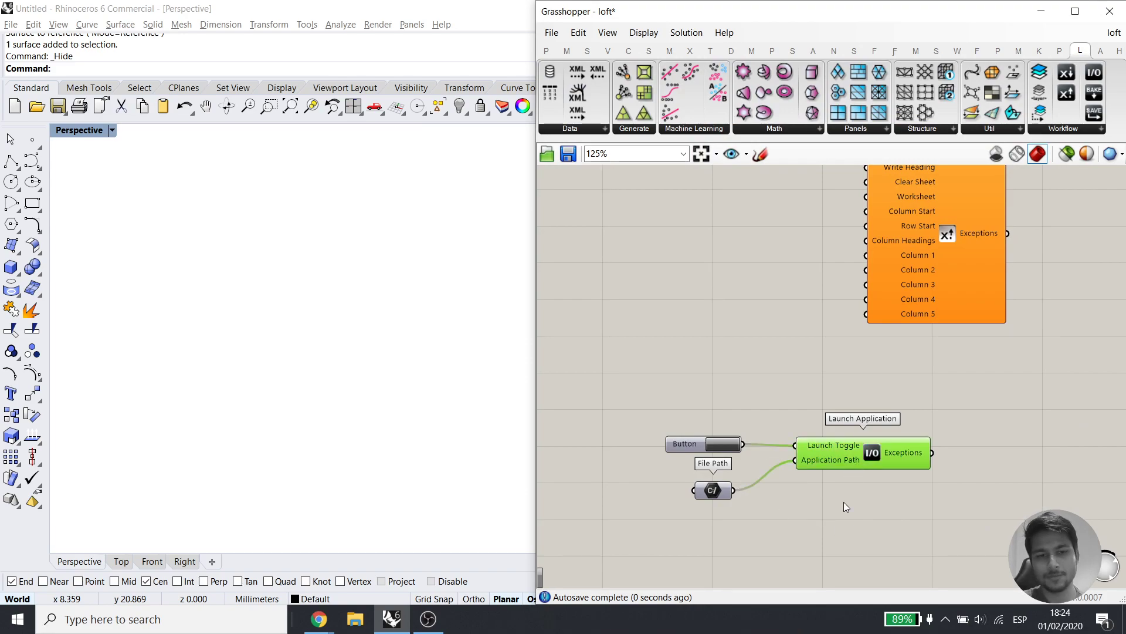
Fire the Button to open the GhExcelWorksflow workbook in Excel
{"action": "left_click_drag", "start_coordinate": [687, 447], "coordinate": [684, 453]}
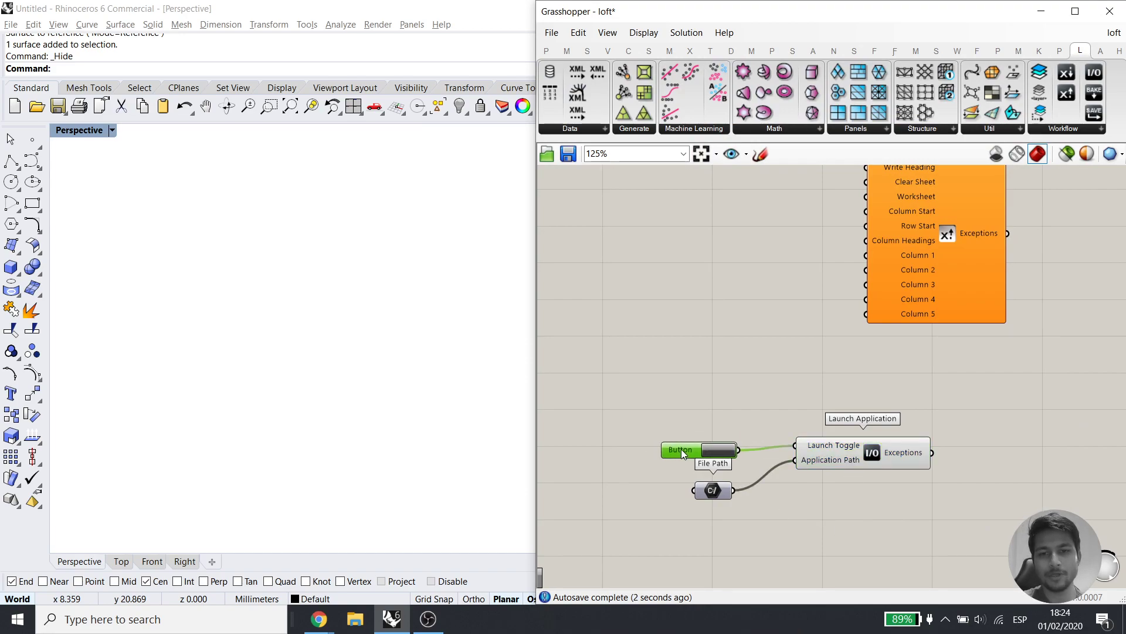
{"action": "left_click", "coordinate": [728, 452]}
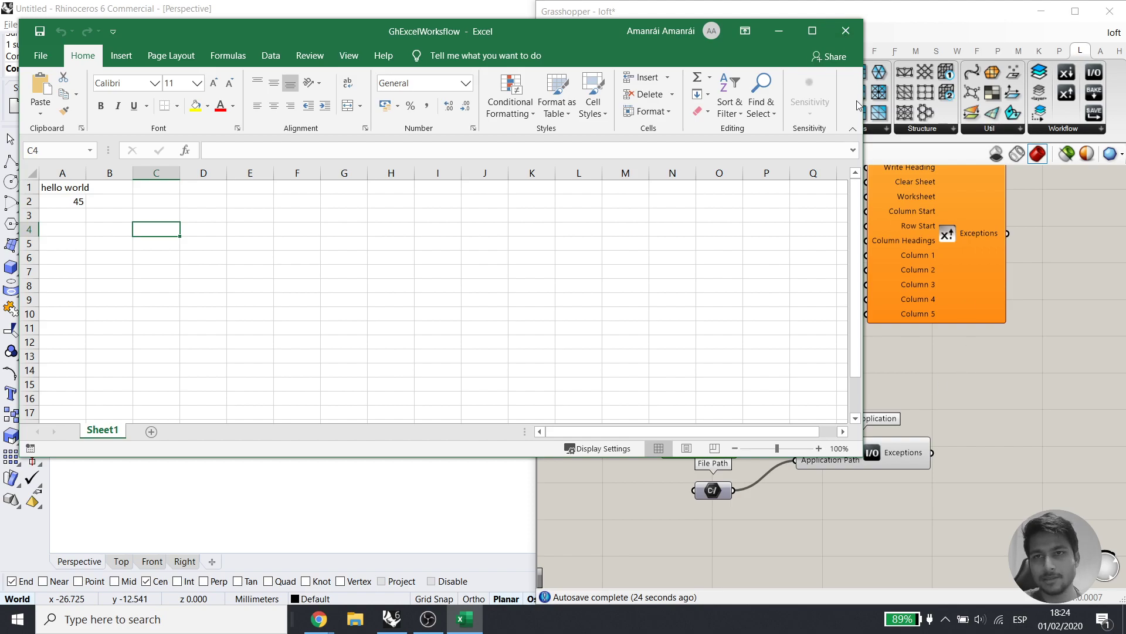
{"action": "left_click", "coordinate": [920, 361]}
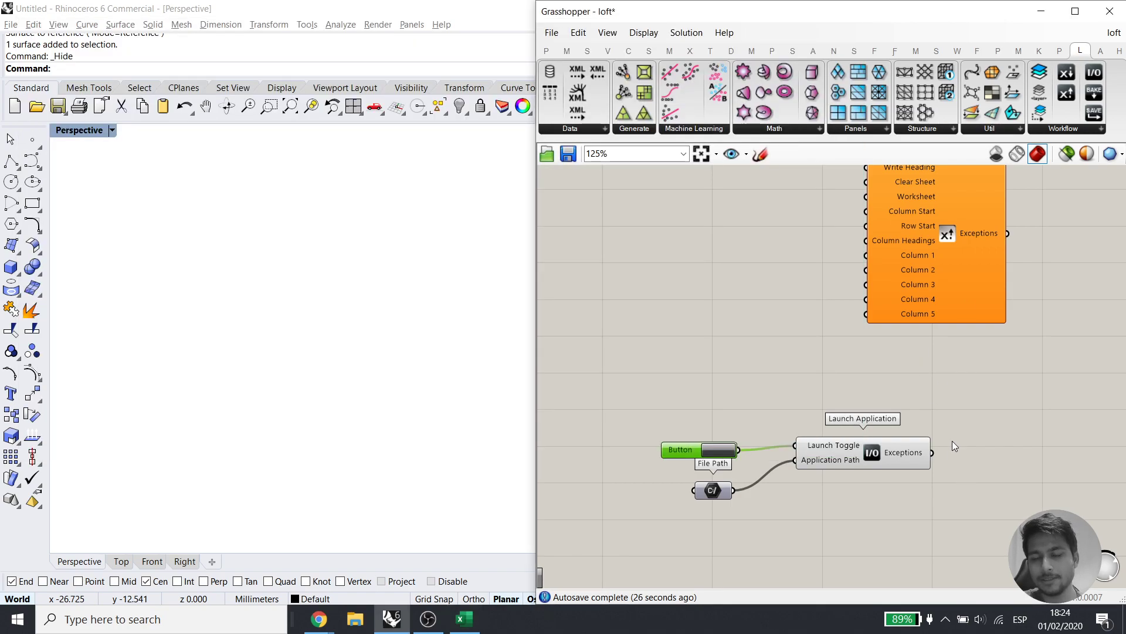
{"action": "left_click", "coordinate": [720, 451]}
Create a Number Slider at 50 and wire it into Excel Write's Column 1
{"action": "right_click_drag", "start_coordinate": [943, 493], "coordinate": [792, 395]}
{"action": "left_click", "coordinate": [466, 619]}
{"action": "right_click_drag", "start_coordinate": [999, 412], "coordinate": [969, 463]}
{"action": "mouse_move", "coordinate": [824, 441]}
{"action": "right_mouse_down"}
{"action": "mouse_move", "coordinate": [873, 431]}
{"action": "mouse_move", "coordinate": [845, 438]}
{"action": "right_mouse_up"}
{"action": "left_click_drag", "start_coordinate": [948, 333], "coordinate": [928, 359]}
{"action": "right_click_drag", "start_coordinate": [939, 444], "coordinate": [943, 424]}
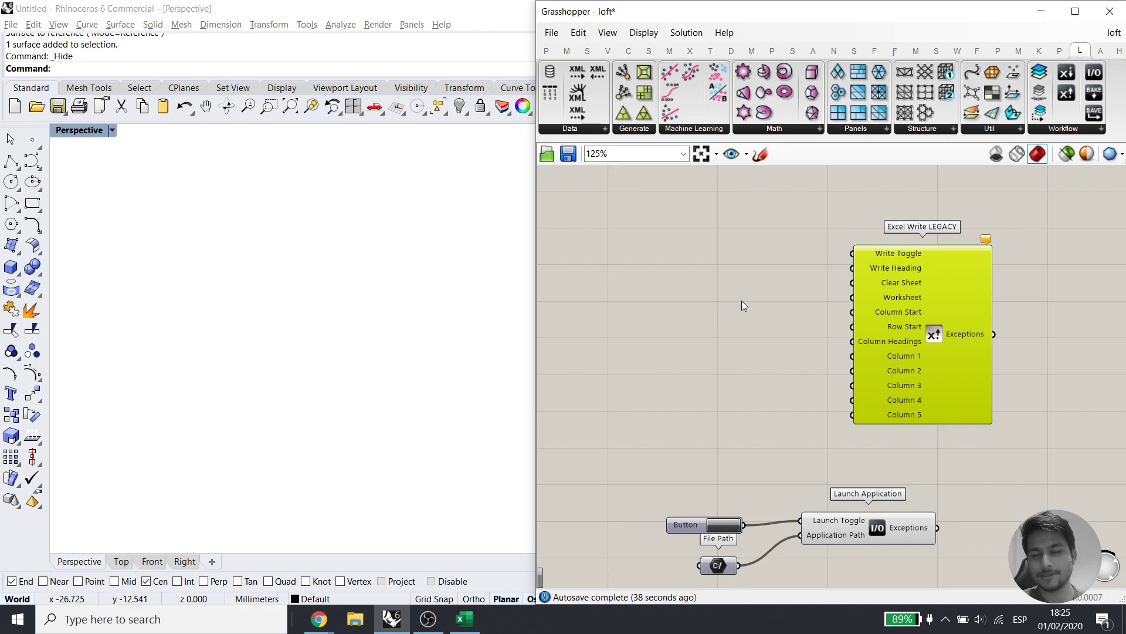
{"action": "double_click", "coordinate": [681, 277]}
{"action": "type", "text": "50"}
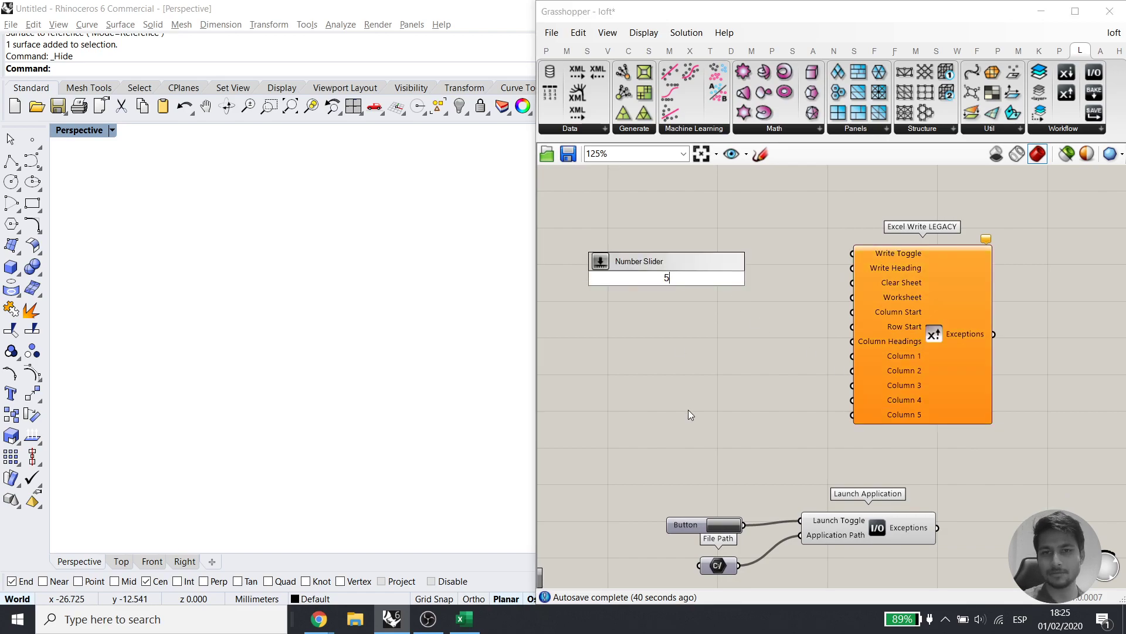
{"action": "key", "text": "Return"}
{"action": "left_click_drag", "start_coordinate": [702, 277], "coordinate": [719, 343]}
{"action": "left_click_drag", "start_coordinate": [853, 356], "coordinate": [755, 357]}
Add a 'Hello world' Panel and connect it to Column Headings
{"action": "double_click", "coordinate": [642, 291]}
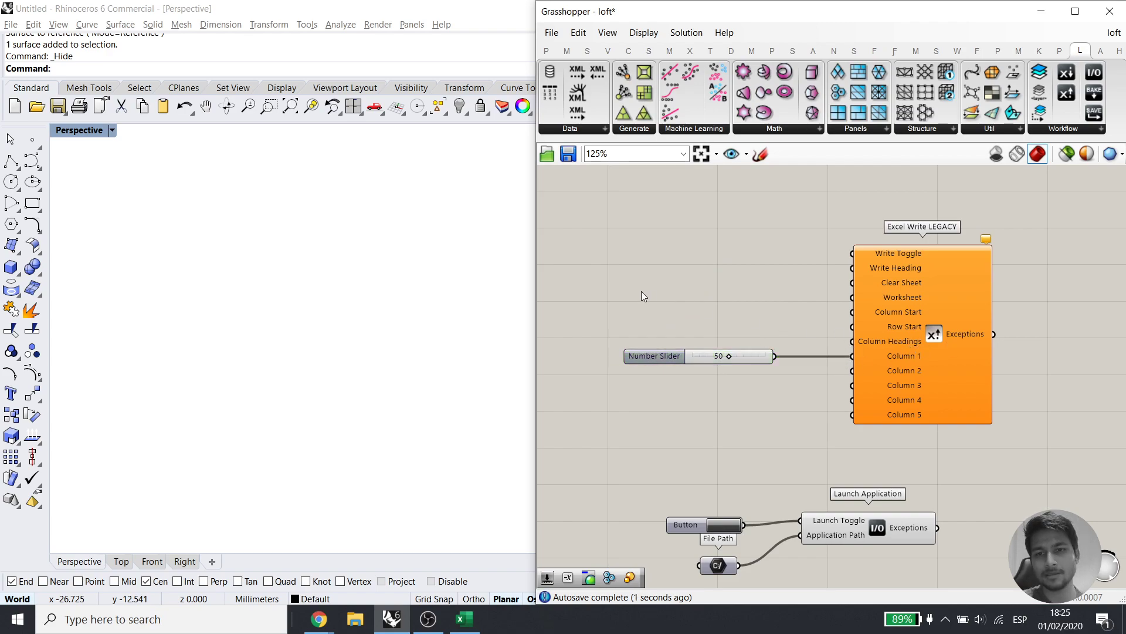
{"action": "type", "text": "//"}
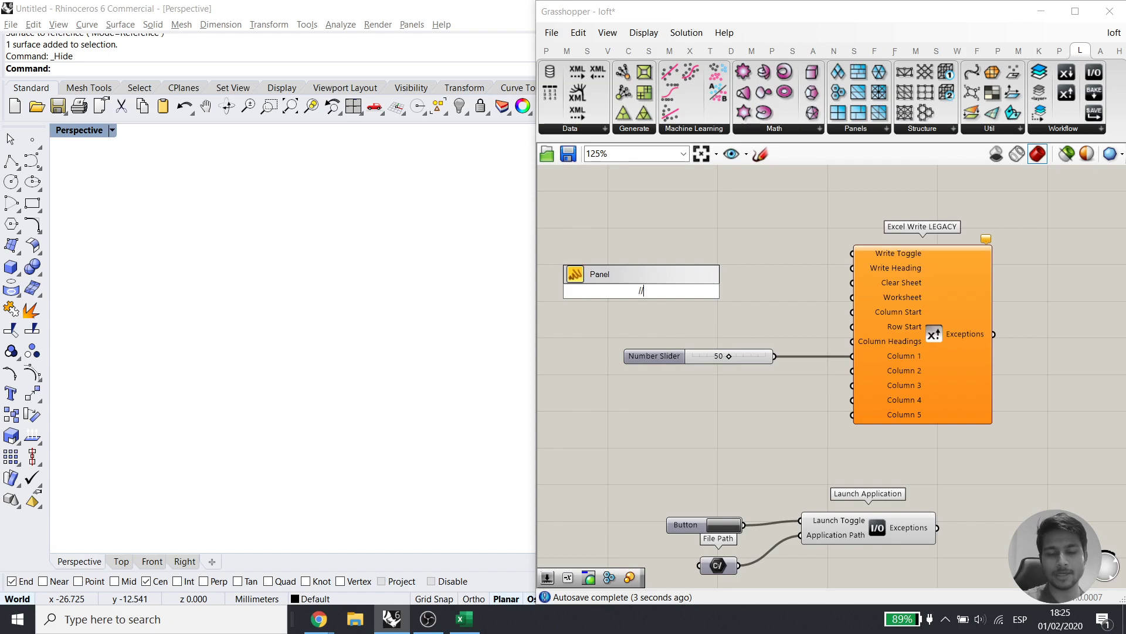
{"action": "type", "text": "Hello w"}
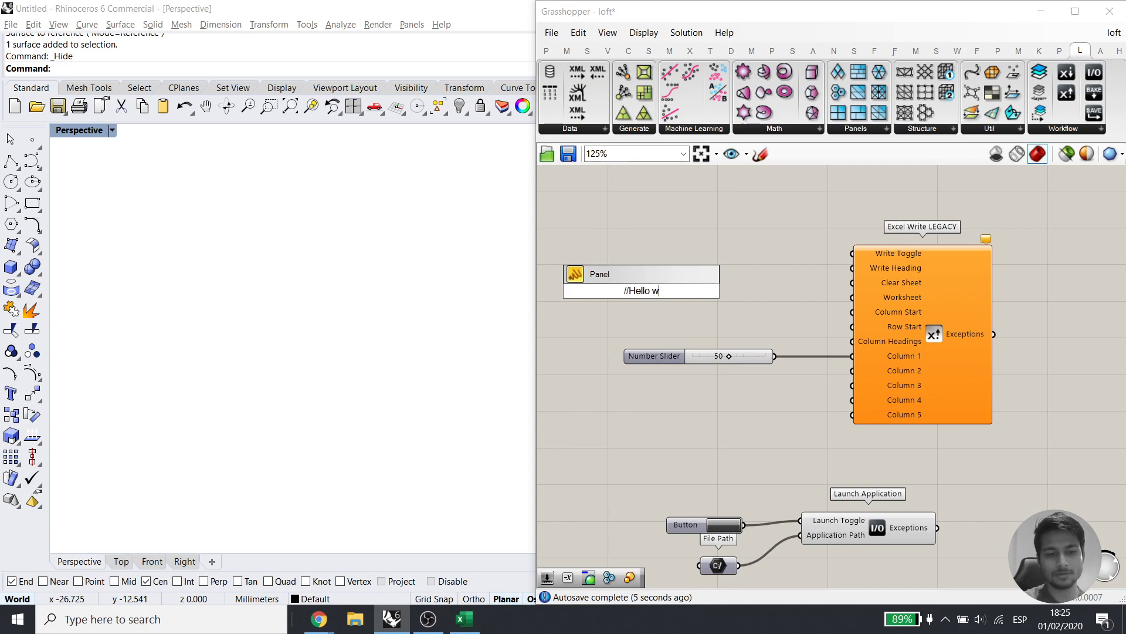
{"action": "type", "text": "orld"}
{"action": "key", "text": "Return"}
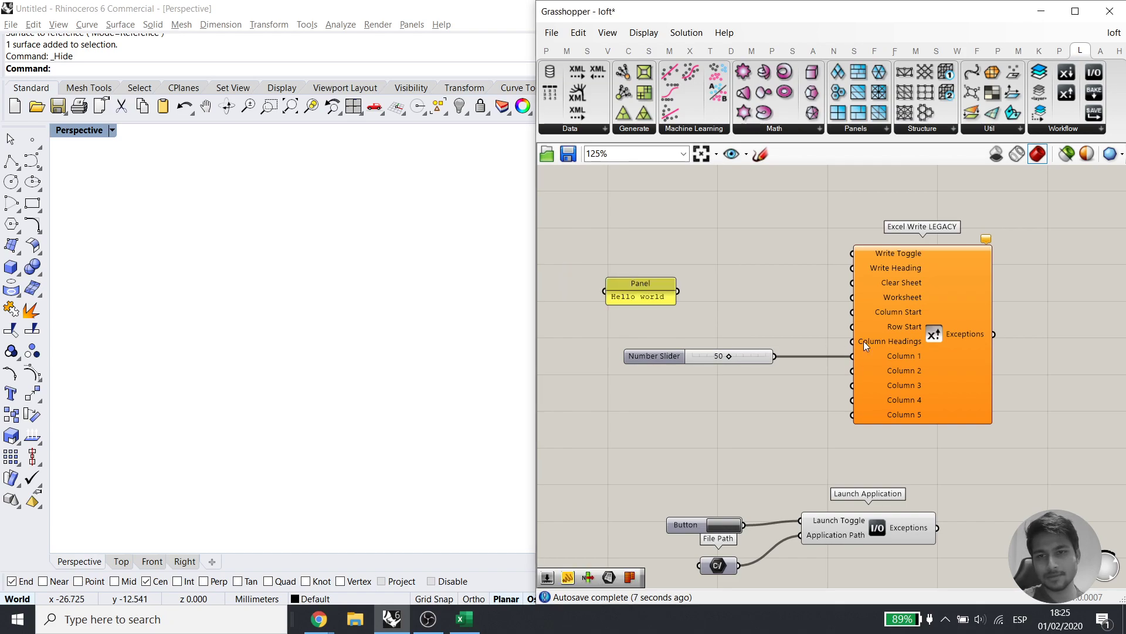
{"action": "left_click_drag", "start_coordinate": [818, 331], "coordinate": [720, 336]}
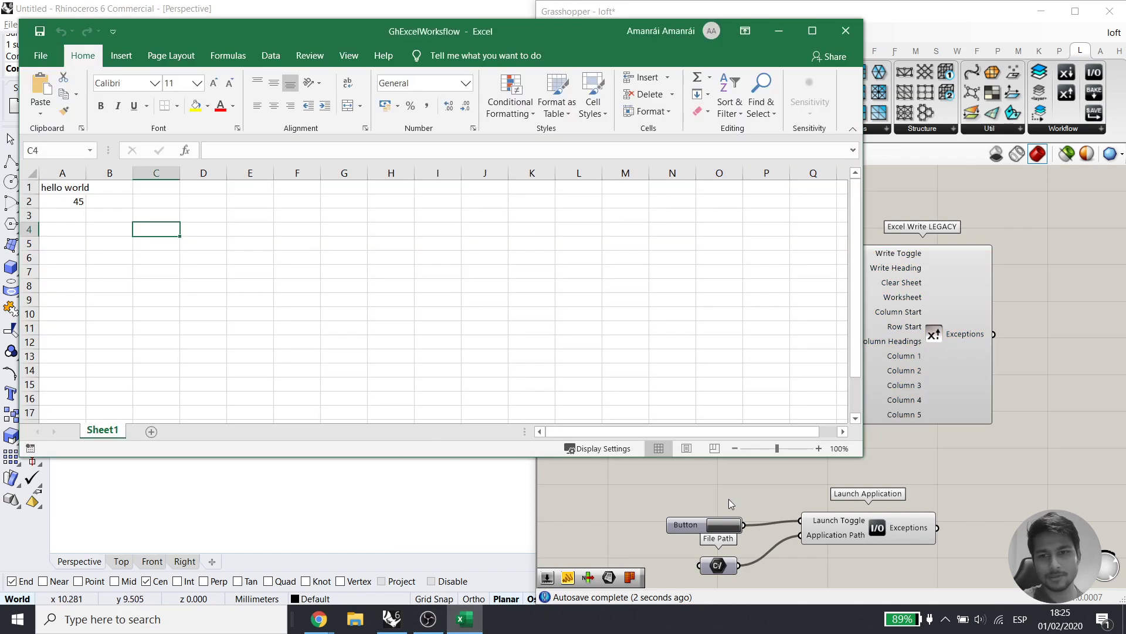
Snap the Excel workbook to the left half of the screen
{"action": "left_click", "coordinate": [733, 502]}
{"action": "left_click", "coordinate": [464, 618]}
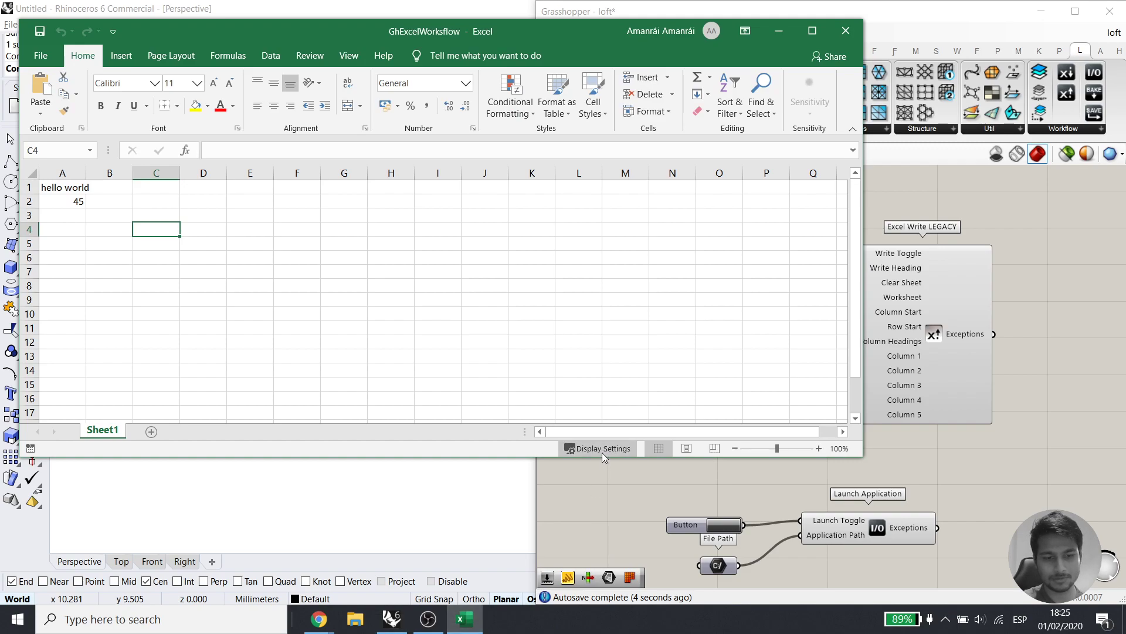
{"action": "key", "text": "super+Left"}
{"action": "left_click", "coordinate": [977, 228]}
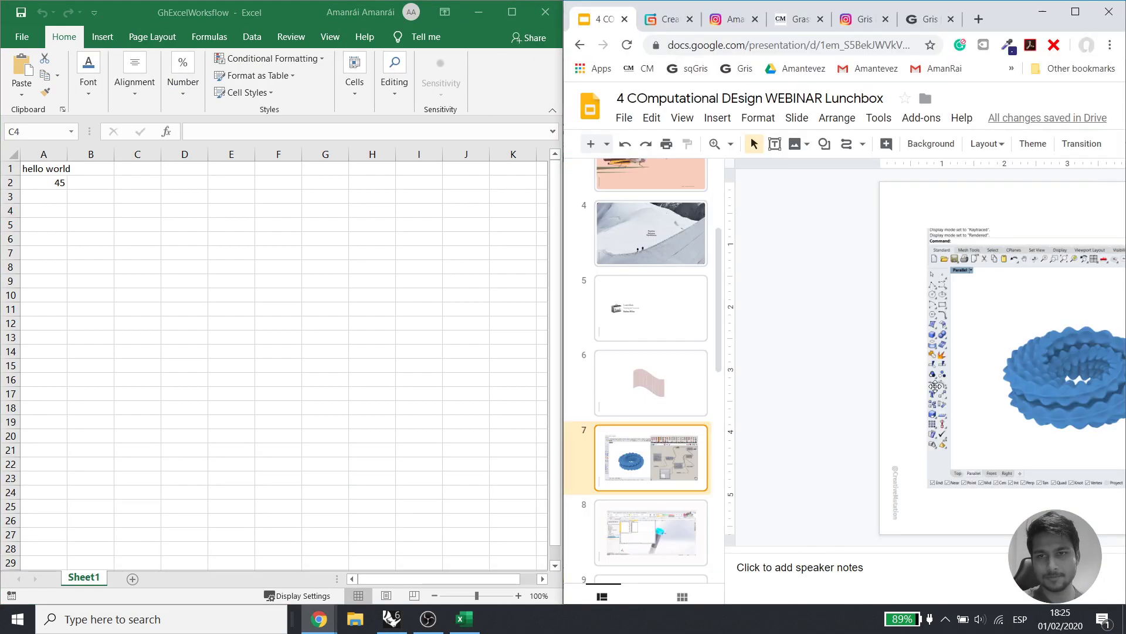
{"action": "left_click", "coordinate": [1042, 13]}
{"action": "left_click", "coordinate": [779, 292]}
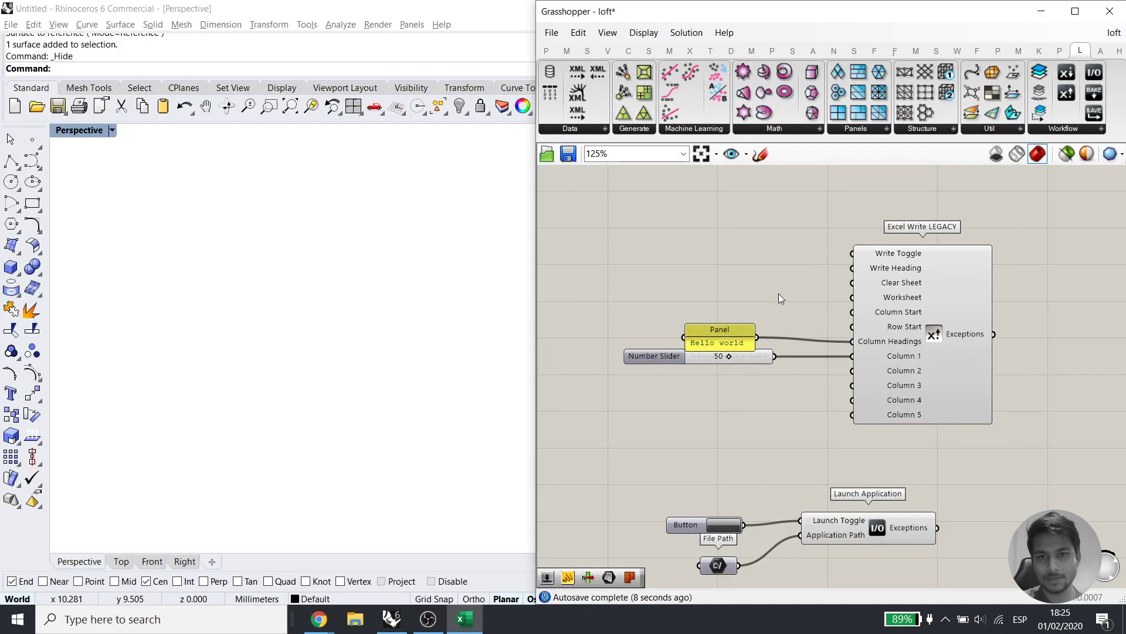
Tile Excel left and Rhino/Grasshopper right, then adjust the divider between them
{"action": "left_click", "coordinate": [478, 627]}
{"action": "left_click", "coordinate": [477, 624]}
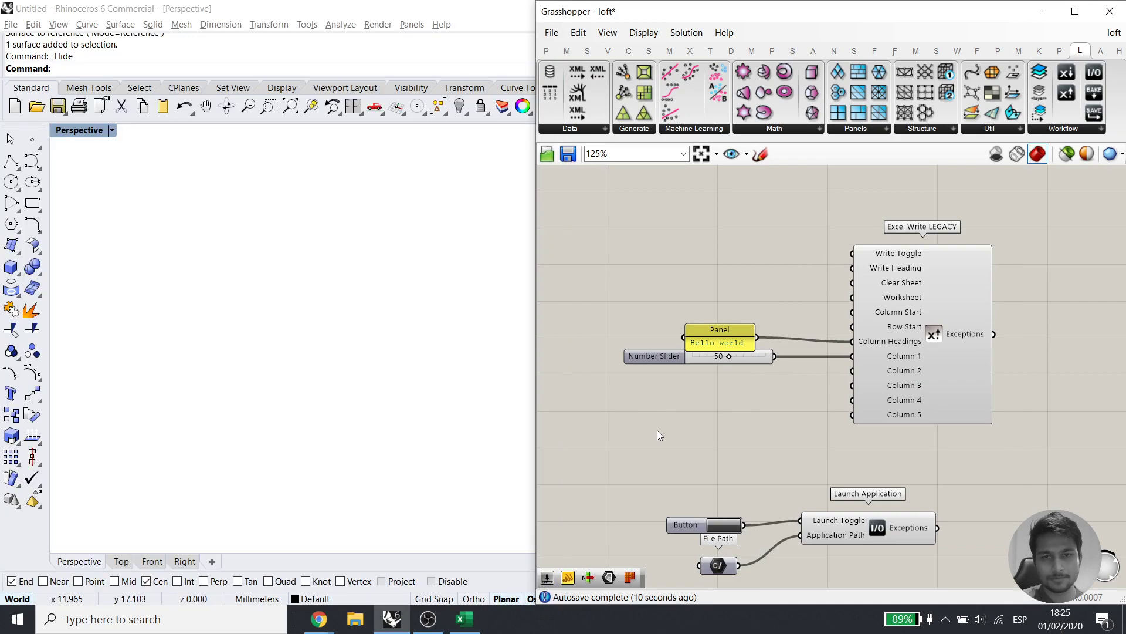
{"action": "left_click", "coordinate": [474, 623]}
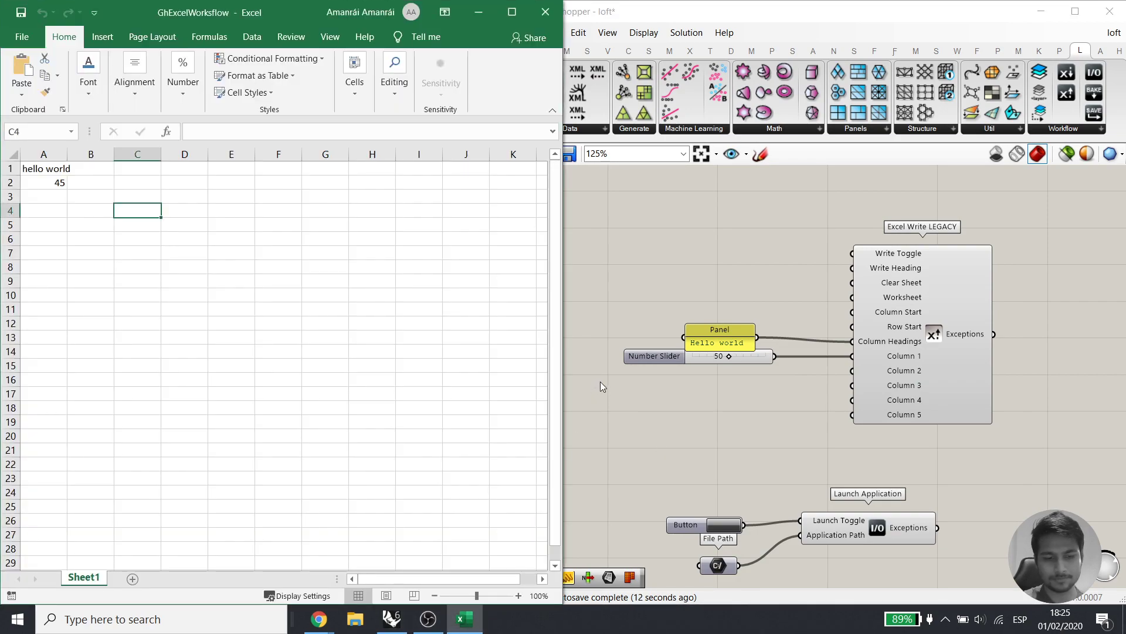
{"action": "left_click", "coordinate": [600, 386]}
{"action": "key", "text": "super+Left"}
{"action": "key", "text": "super+Left"}
{"action": "key", "text": "super+Left"}
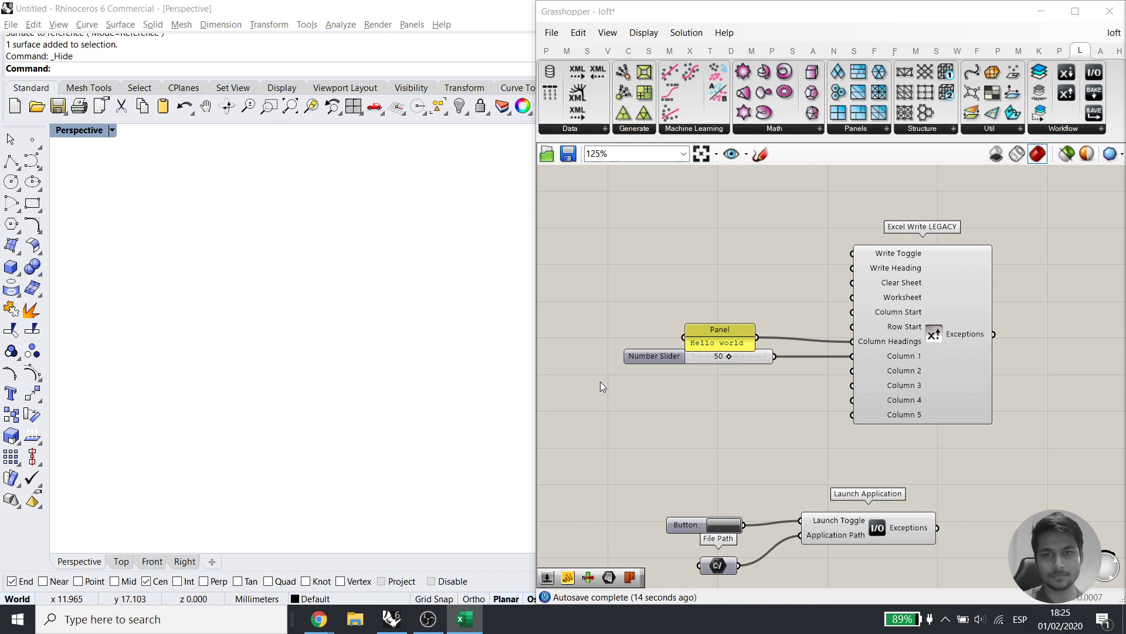
{"action": "key", "text": "super+Left"}
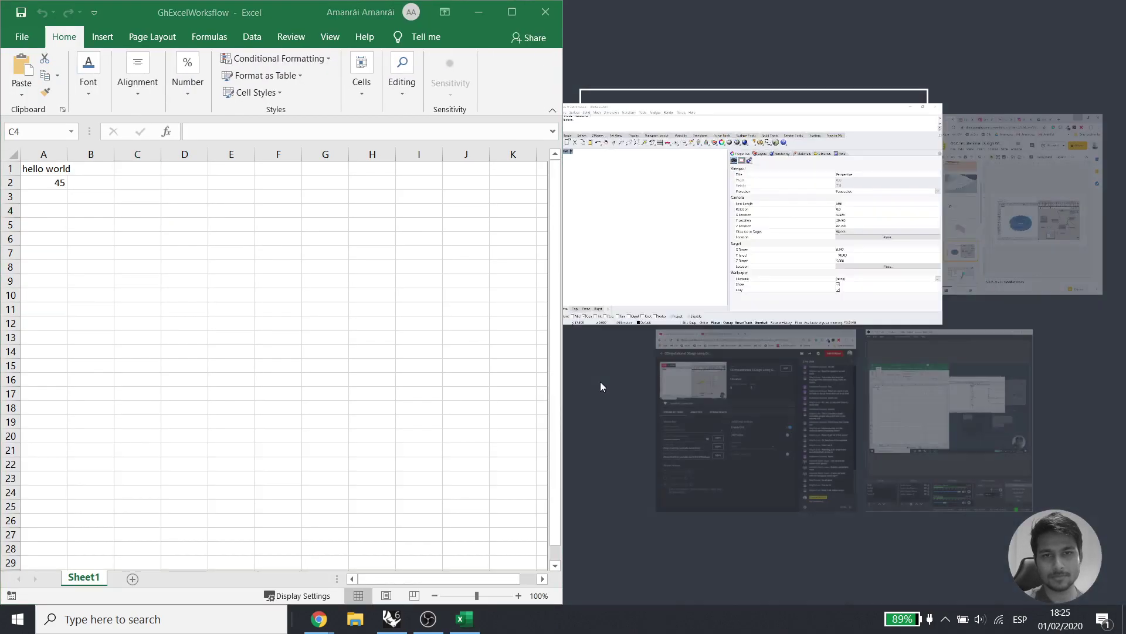
{"action": "left_click", "coordinate": [815, 234]}
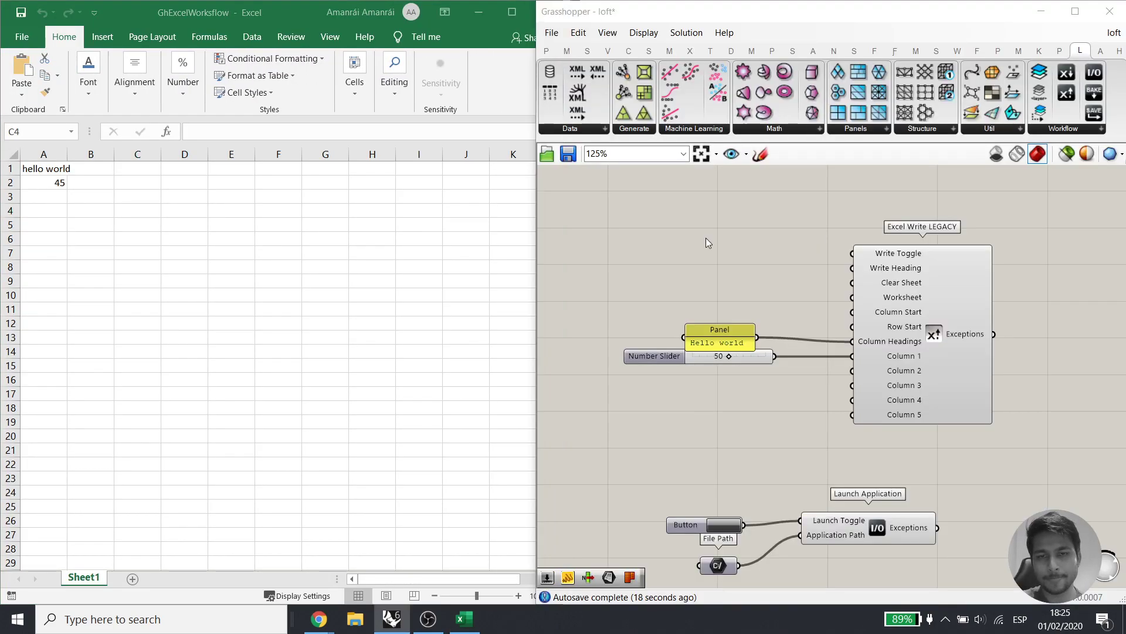
{"action": "right_click_drag", "start_coordinate": [663, 338], "coordinate": [720, 327]}
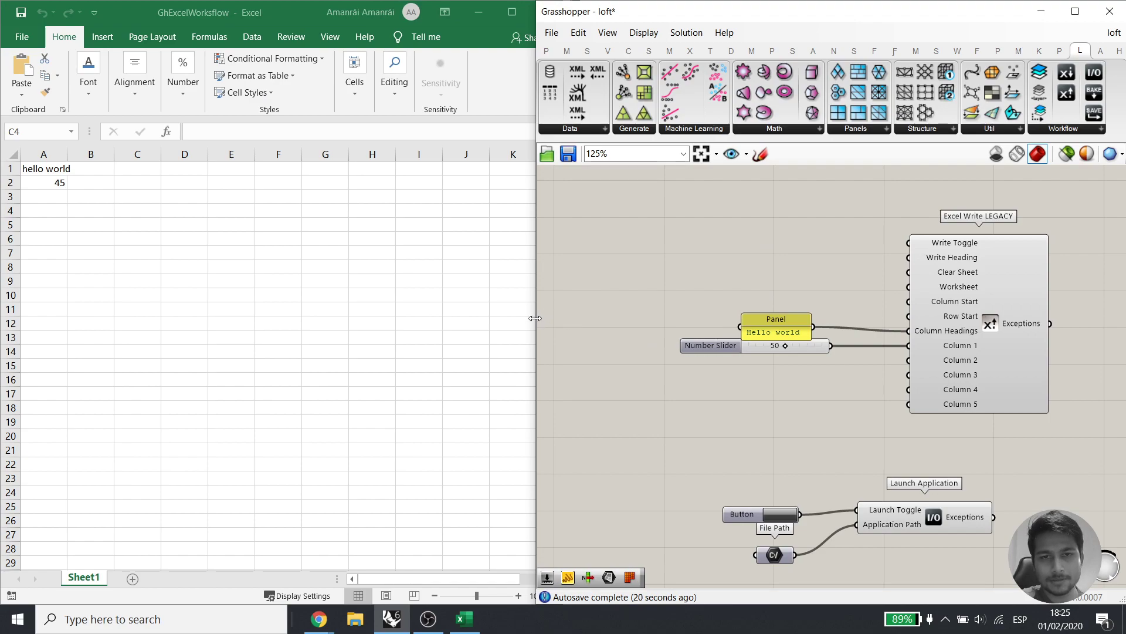
{"action": "left_click_drag", "start_coordinate": [536, 316], "coordinate": [564, 319]}
{"action": "right_click_drag", "start_coordinate": [813, 382], "coordinate": [795, 346]}
Wire the Number Slider to Write Toggle and slide it so Excel cell A2 updates to 47
{"action": "left_click_drag", "start_coordinate": [805, 311], "coordinate": [931, 207]}
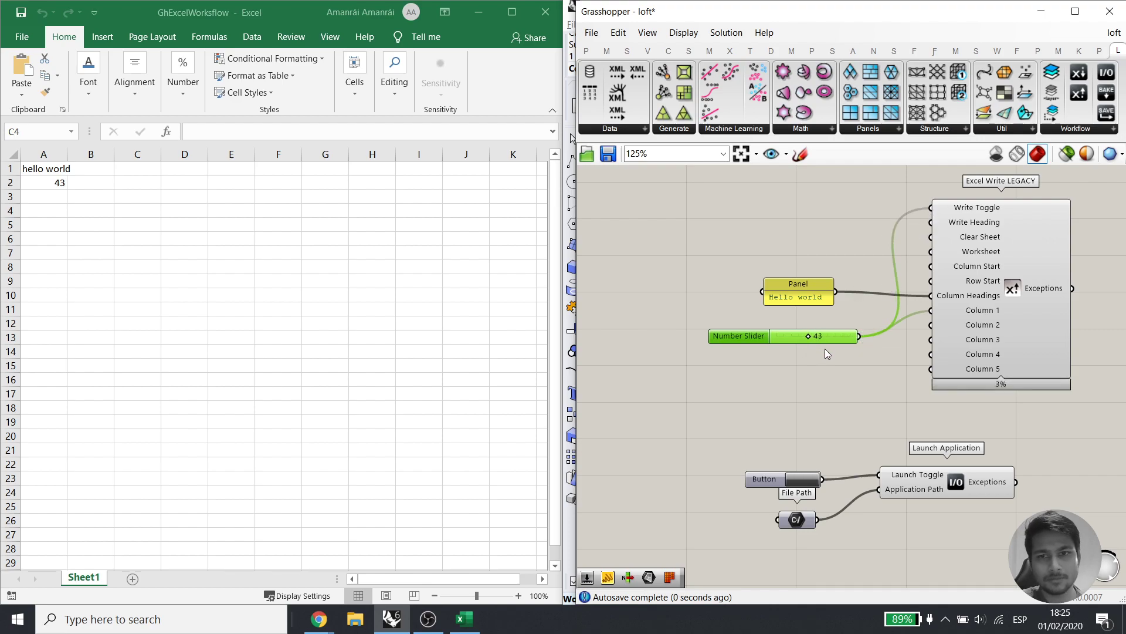
{"action": "left_click_drag", "start_coordinate": [803, 339], "coordinate": [814, 336]}
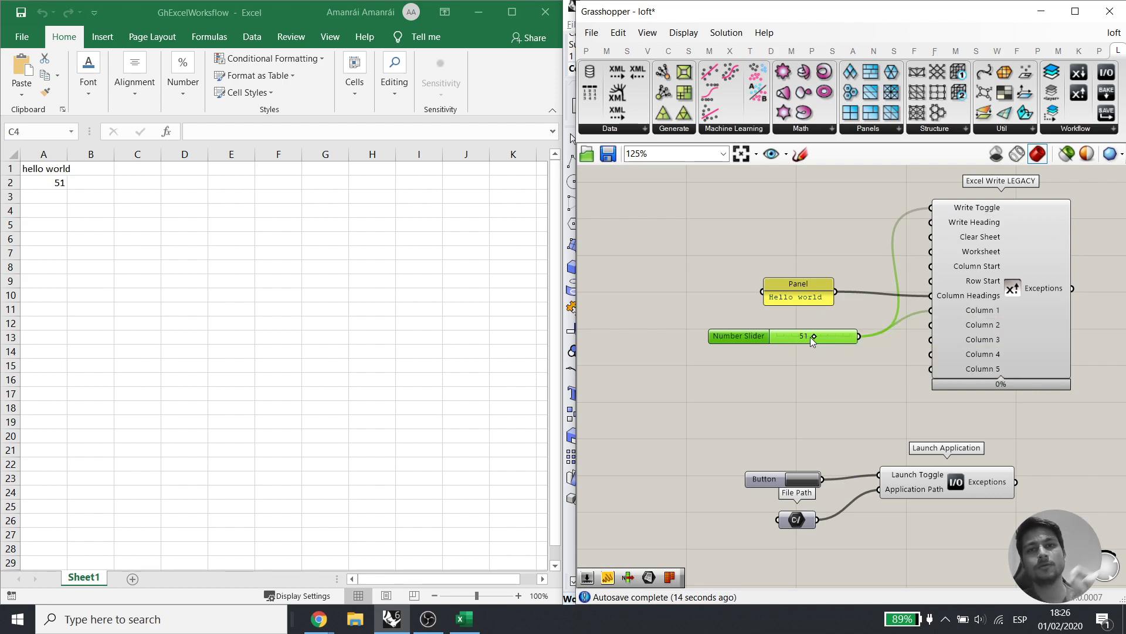
{"action": "left_click_drag", "start_coordinate": [931, 207], "coordinate": [849, 205]}
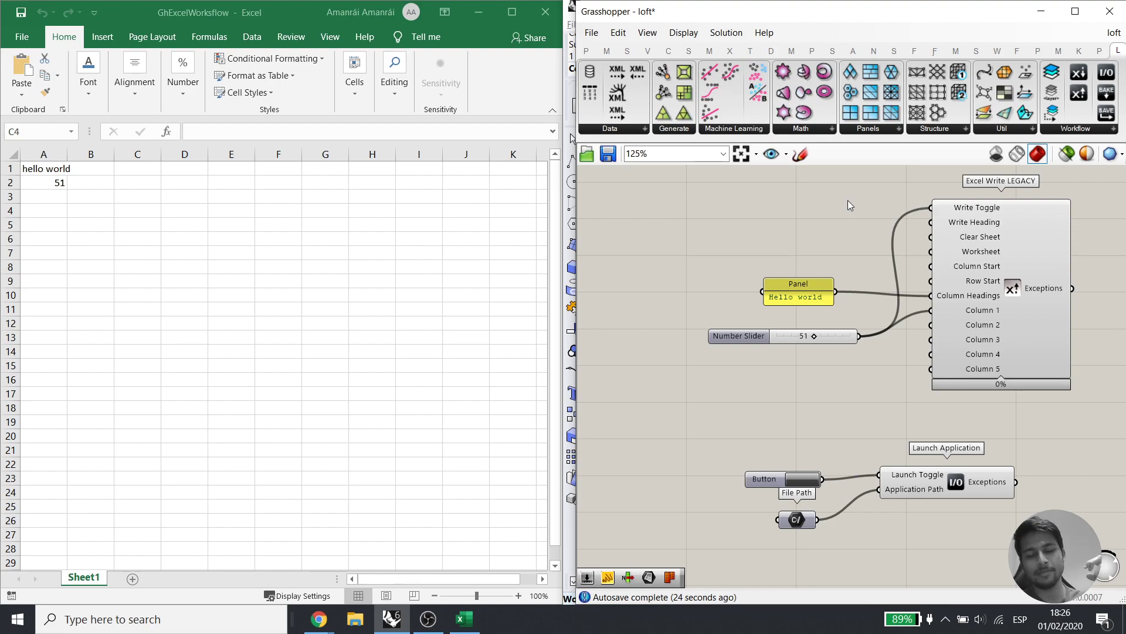
{"action": "mouse_move", "coordinate": [815, 336]}
{"action": "left_mouse_down"}
{"action": "mouse_move", "coordinate": [795, 345]}
{"action": "mouse_move", "coordinate": [816, 342]}
{"action": "left_mouse_up"}
{"action": "left_click", "coordinate": [1010, 318]}
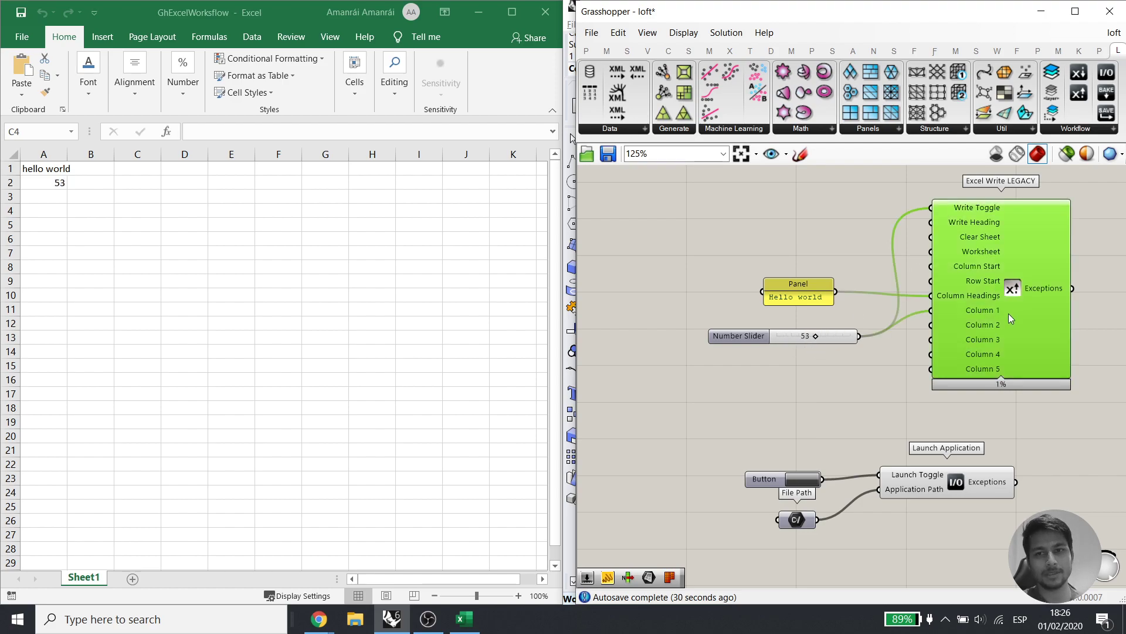
{"action": "right_click_drag", "start_coordinate": [1026, 357], "coordinate": [921, 398]}
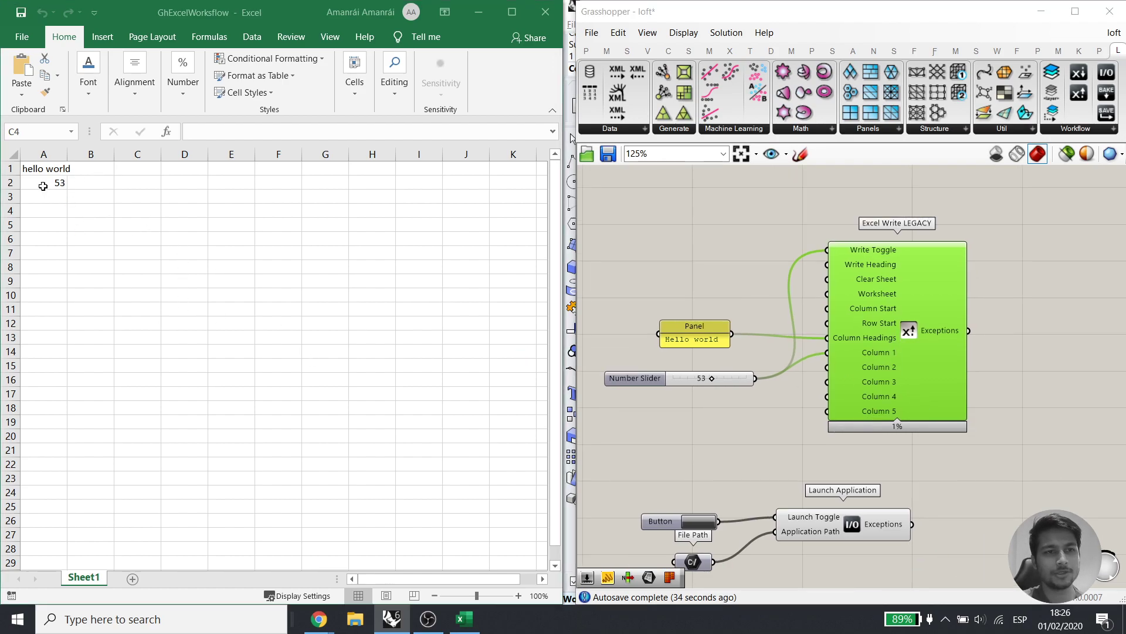
{"action": "left_click", "coordinate": [93, 309]}
{"action": "left_click_drag", "start_coordinate": [711, 378], "coordinate": [773, 379]}
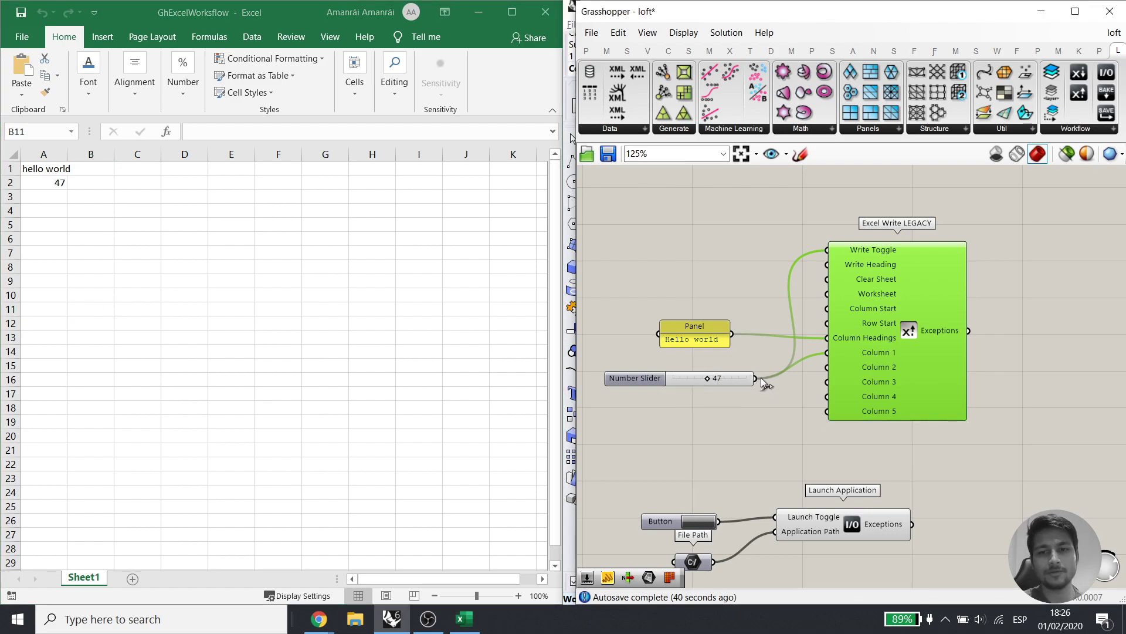
{"action": "left_click", "coordinate": [772, 430]}
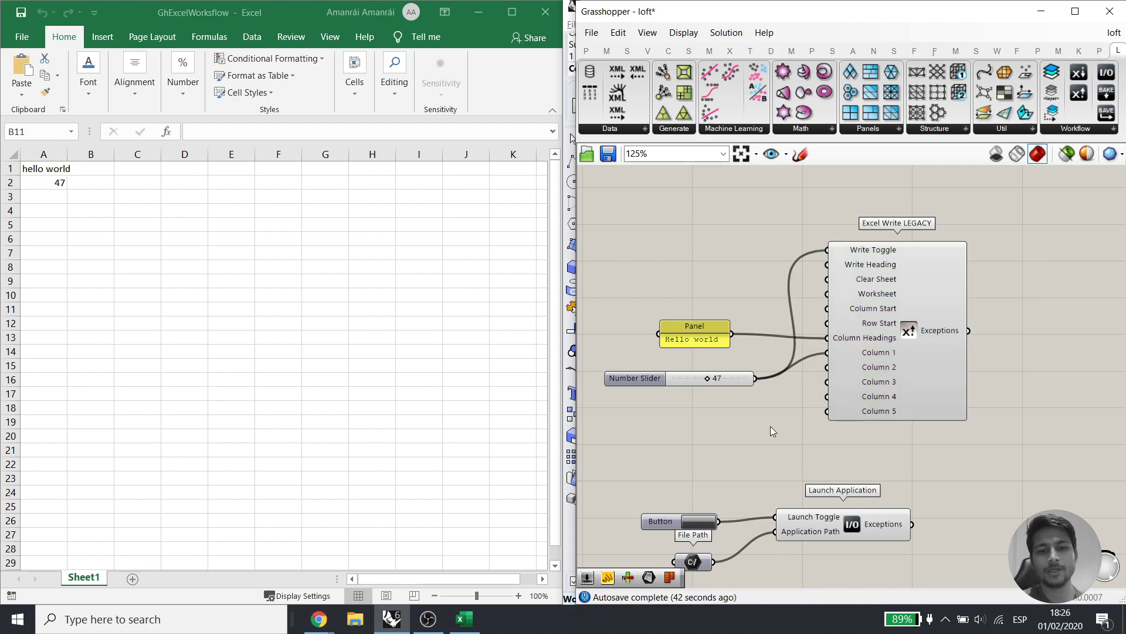
Launch Solid Edge ST10 from the Start menu search
{"action": "key", "text": "super"}
{"action": "type", "text": "soli"}
{"action": "key", "text": "Return"}
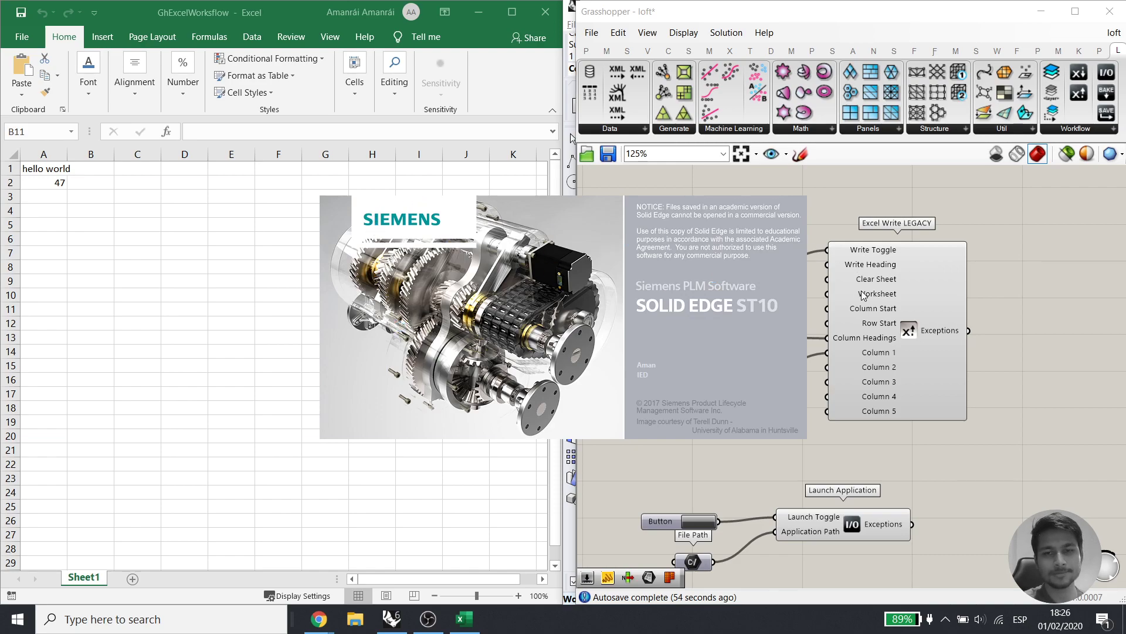
Create a new part document from the ISO Metric 'iso metric part.par' template
{"action": "mouse_move", "coordinate": [861, 278]}
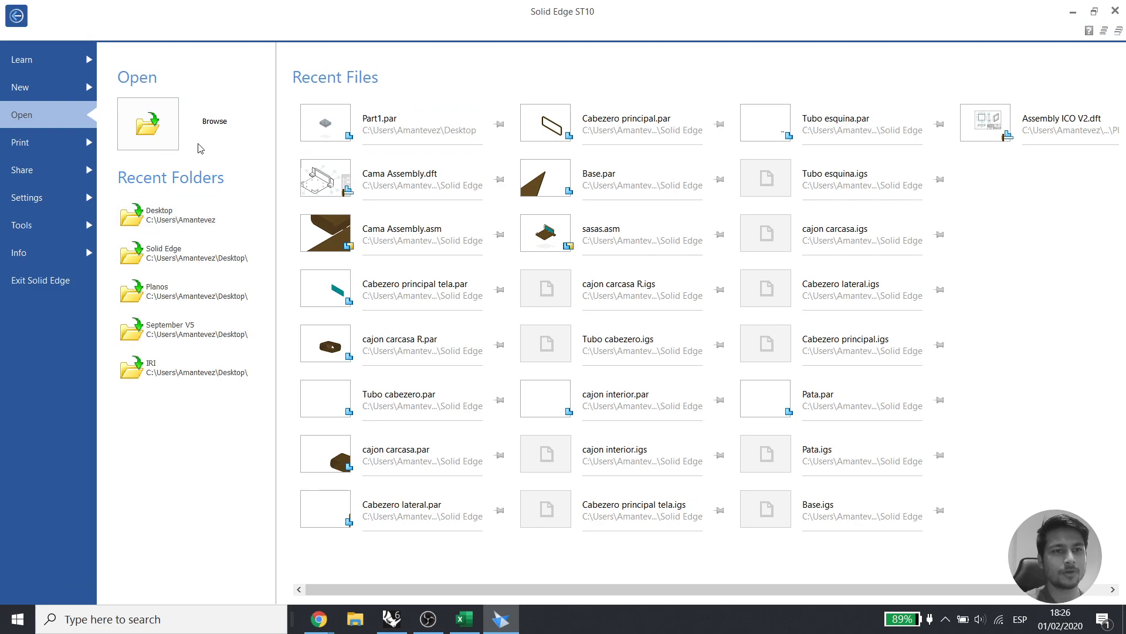
{"action": "left_click", "coordinate": [72, 89]}
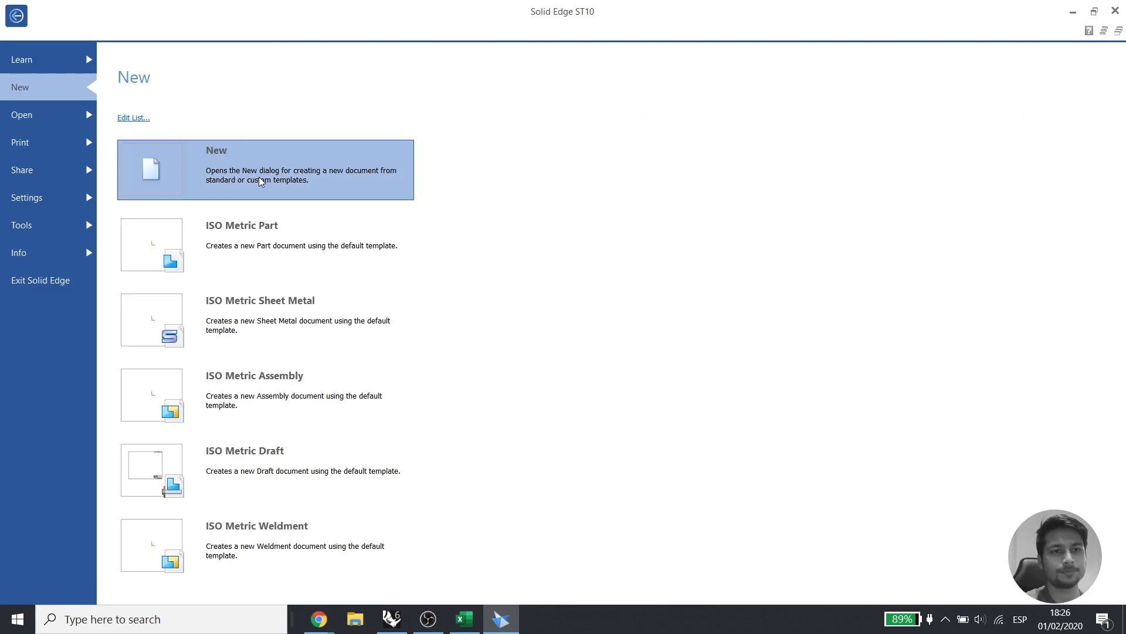
{"action": "left_click", "coordinate": [352, 188]}
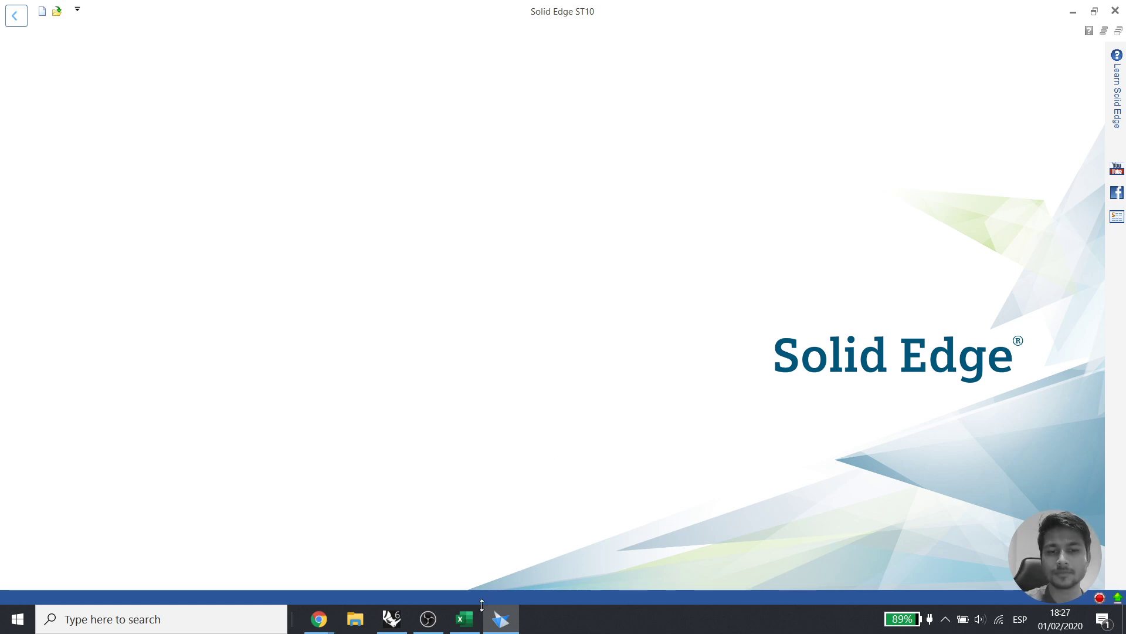
{"action": "left_click", "coordinate": [617, 253]}
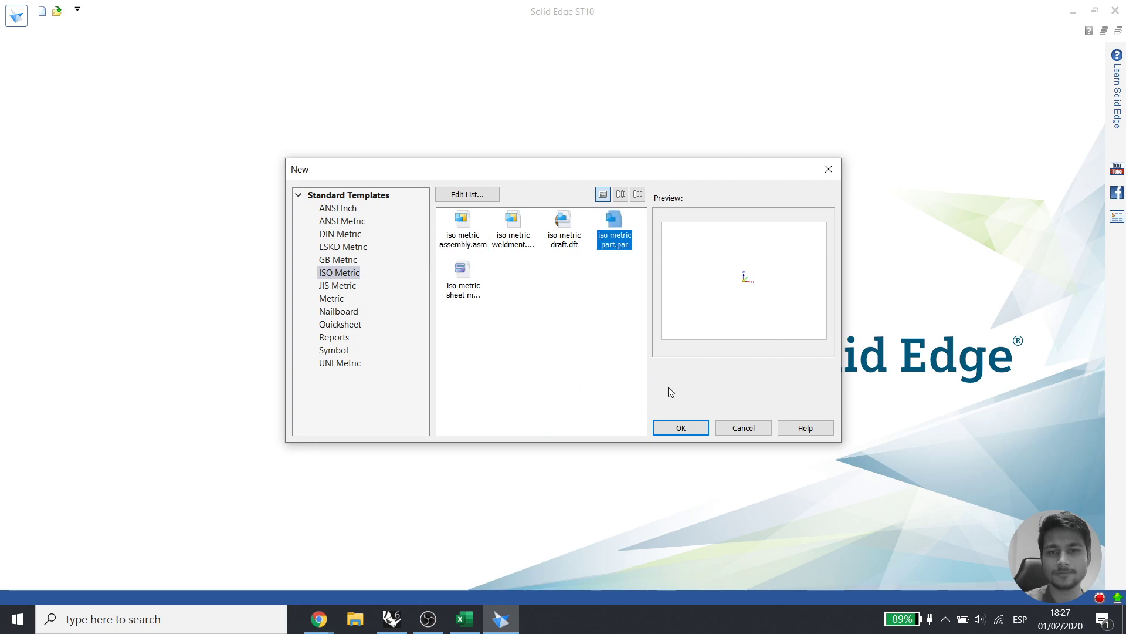
{"action": "left_click", "coordinate": [675, 429]}
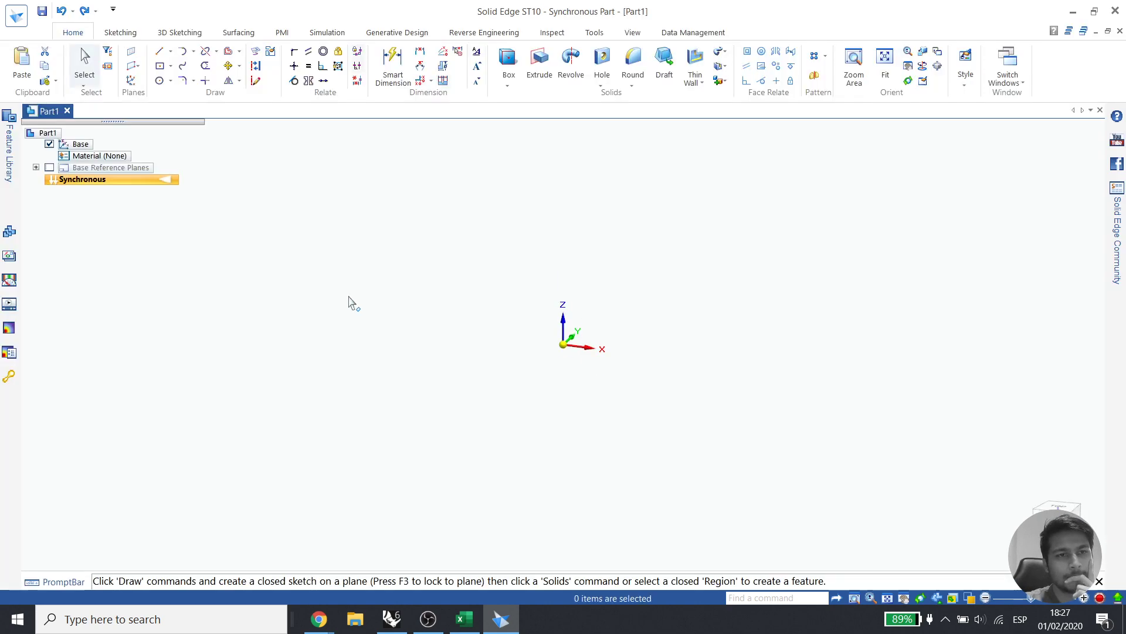
Draw a box centred on the origin
{"action": "left_click", "coordinate": [507, 58]}
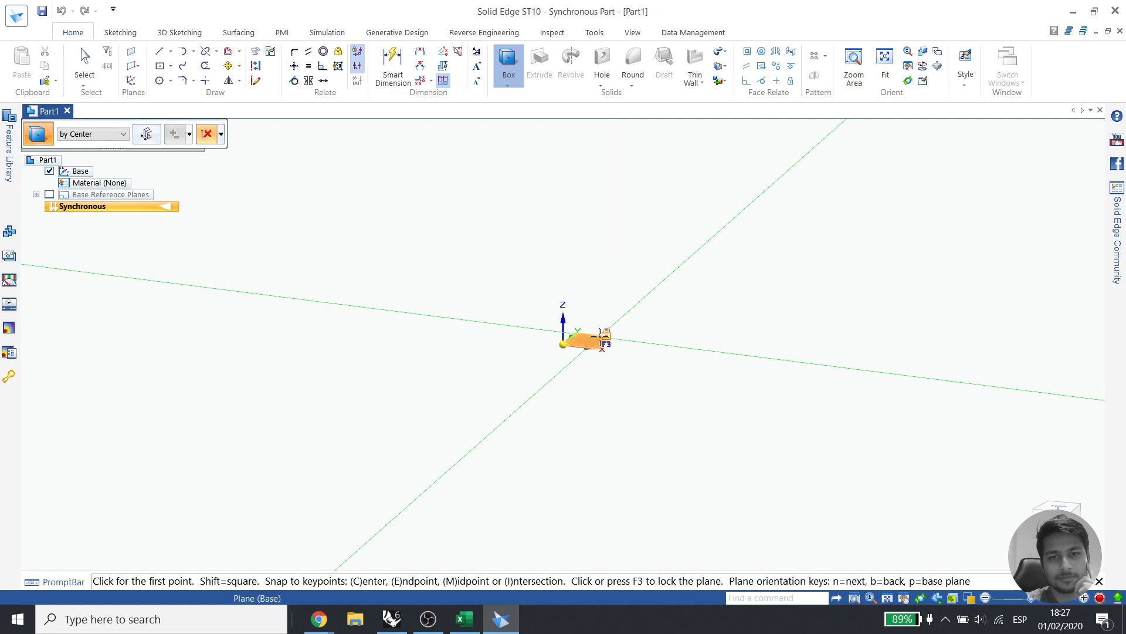
{"action": "left_click", "coordinate": [564, 345]}
{"action": "left_click", "coordinate": [678, 386]}
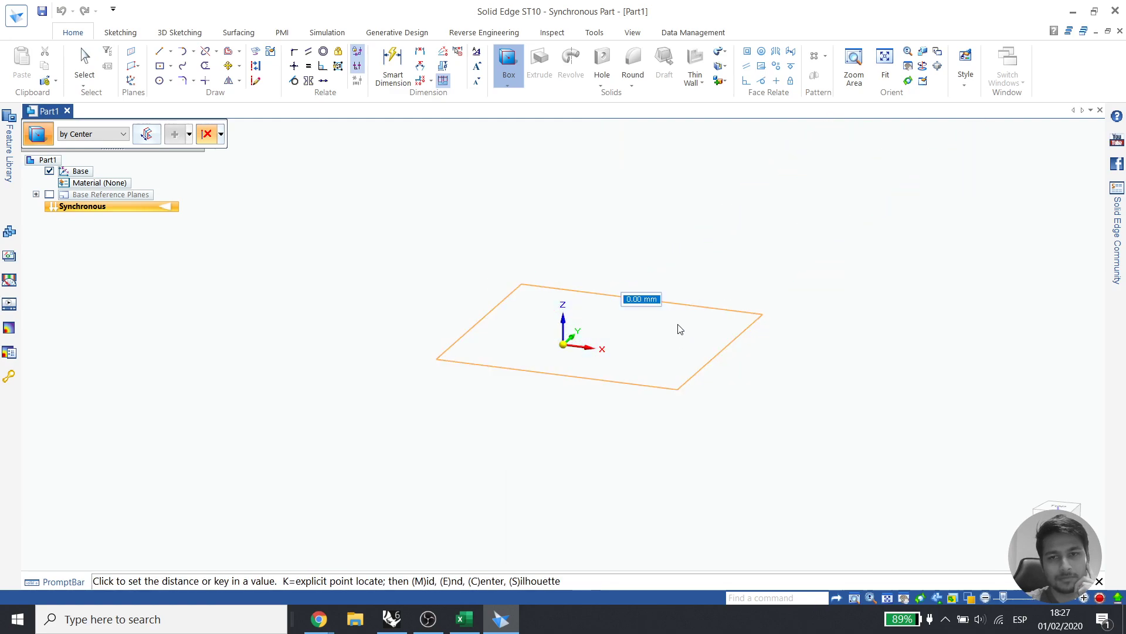
{"action": "left_click", "coordinate": [670, 244]}
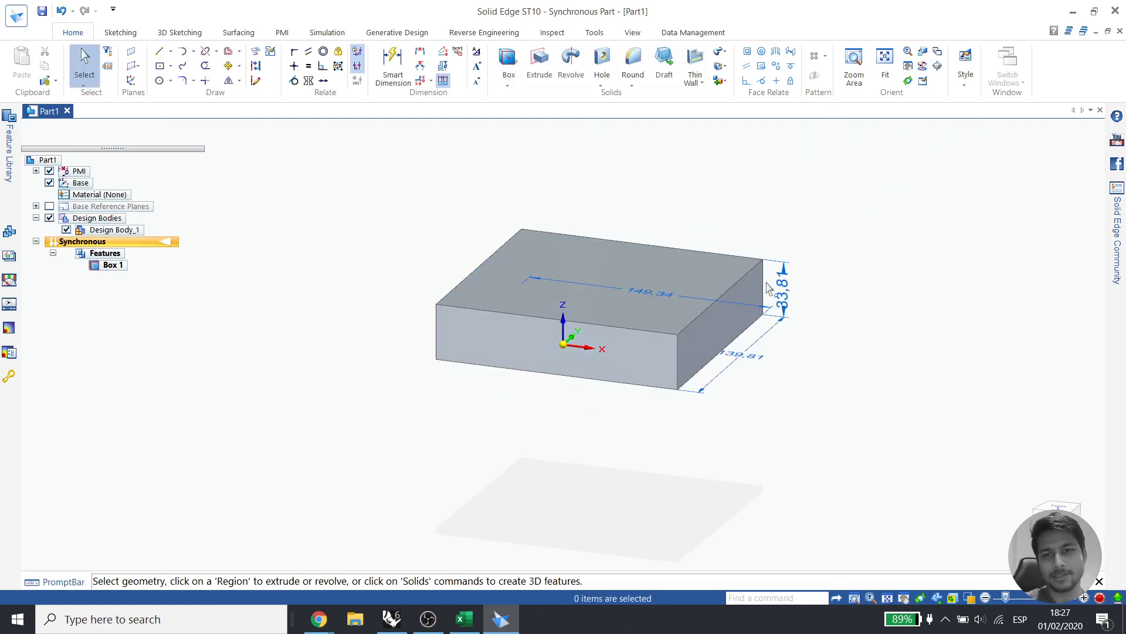
Edit the box dimensions to height 50, depth 140 and length 160 mm
{"action": "left_click", "coordinate": [817, 292]}
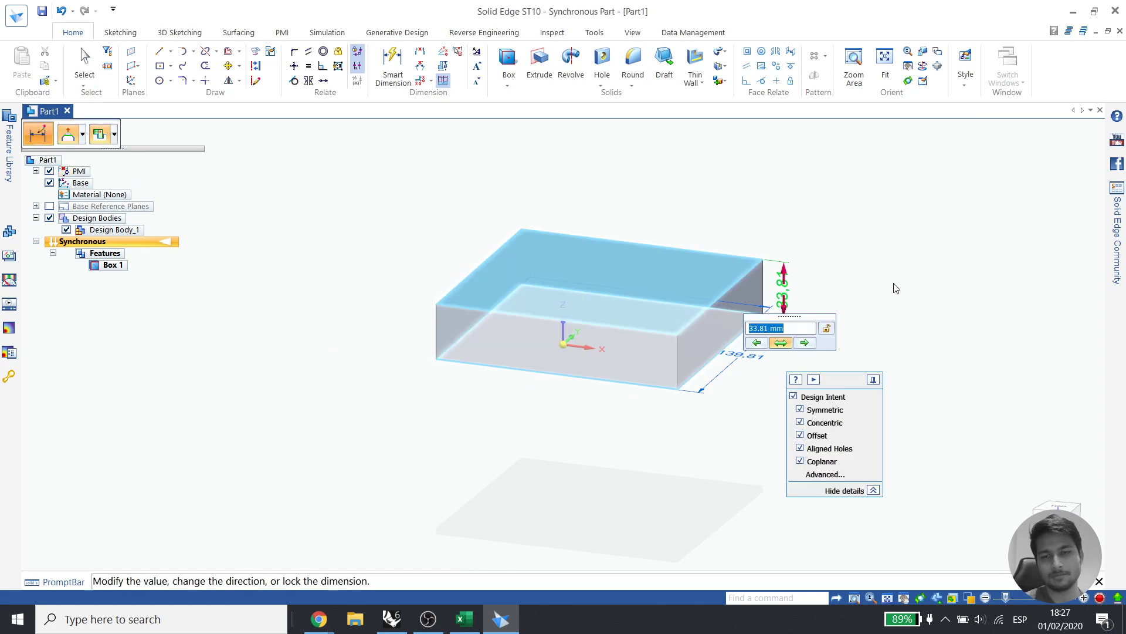
{"action": "type", "text": "50"}
{"action": "key", "text": "Return"}
{"action": "left_click", "coordinate": [780, 384]}
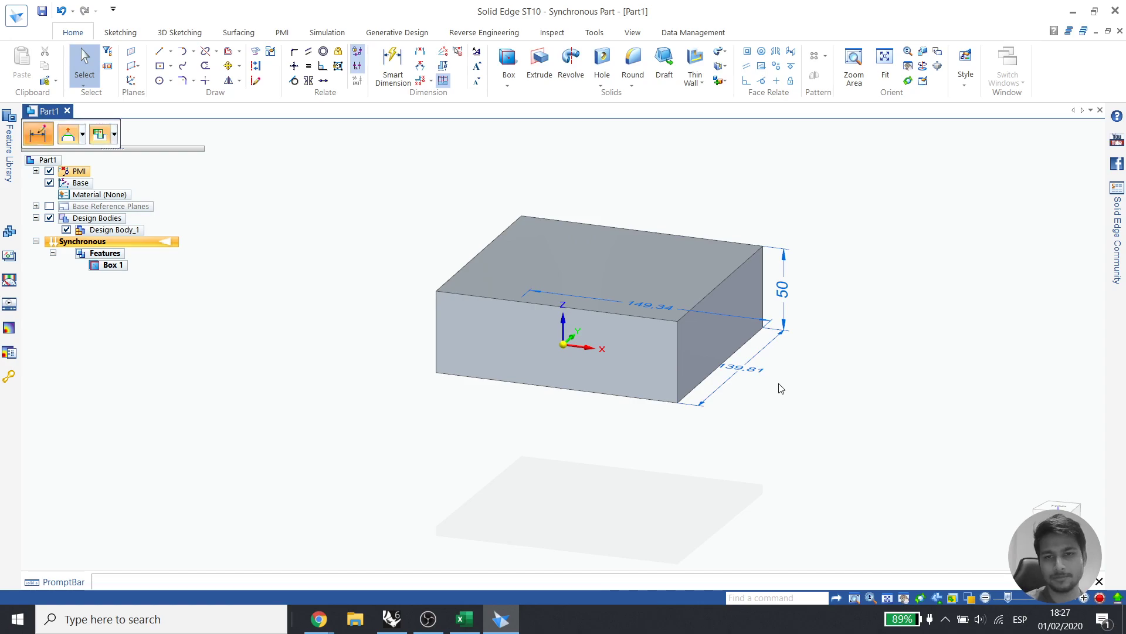
{"action": "type", "text": "140"}
{"action": "key", "text": "Return"}
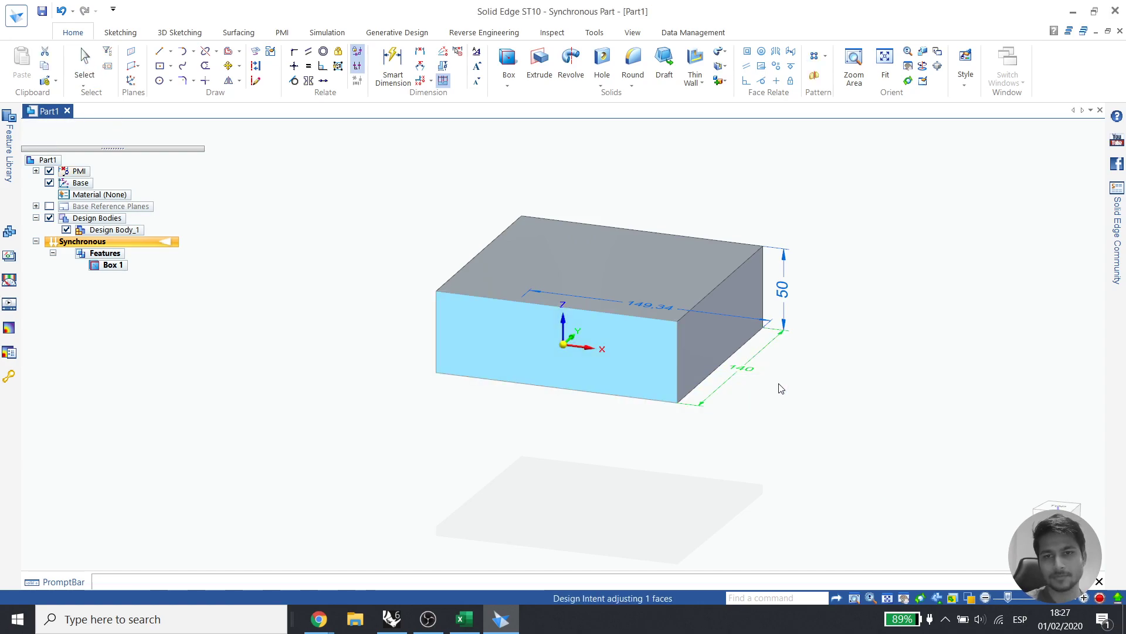
{"action": "left_click", "coordinate": [649, 304]}
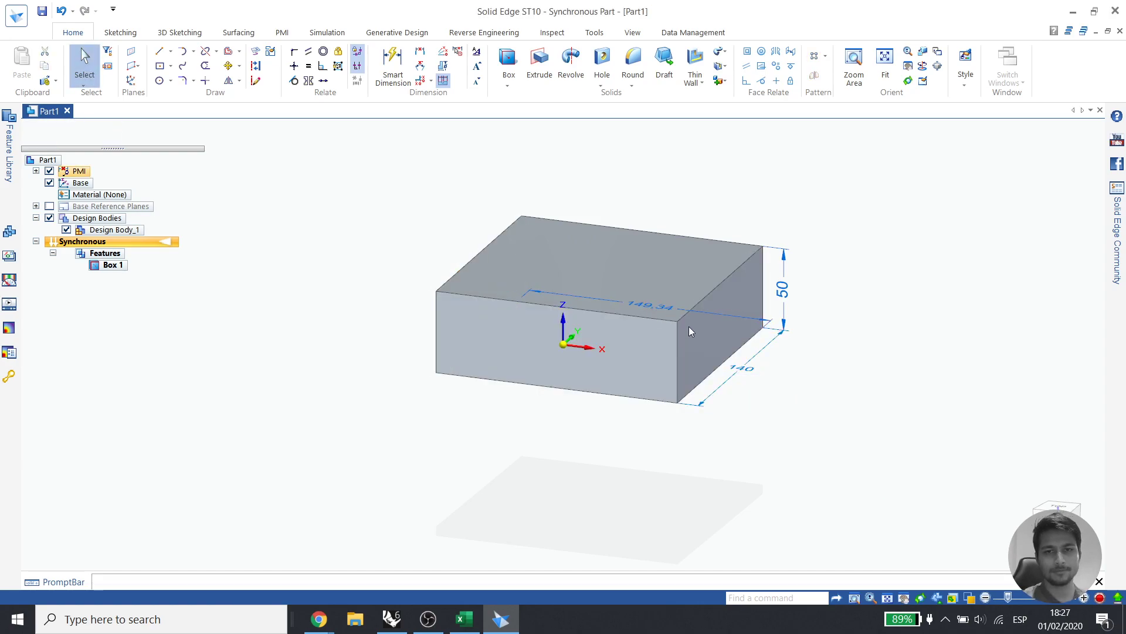
{"action": "type", "text": "160"}
{"action": "key", "text": "Return"}
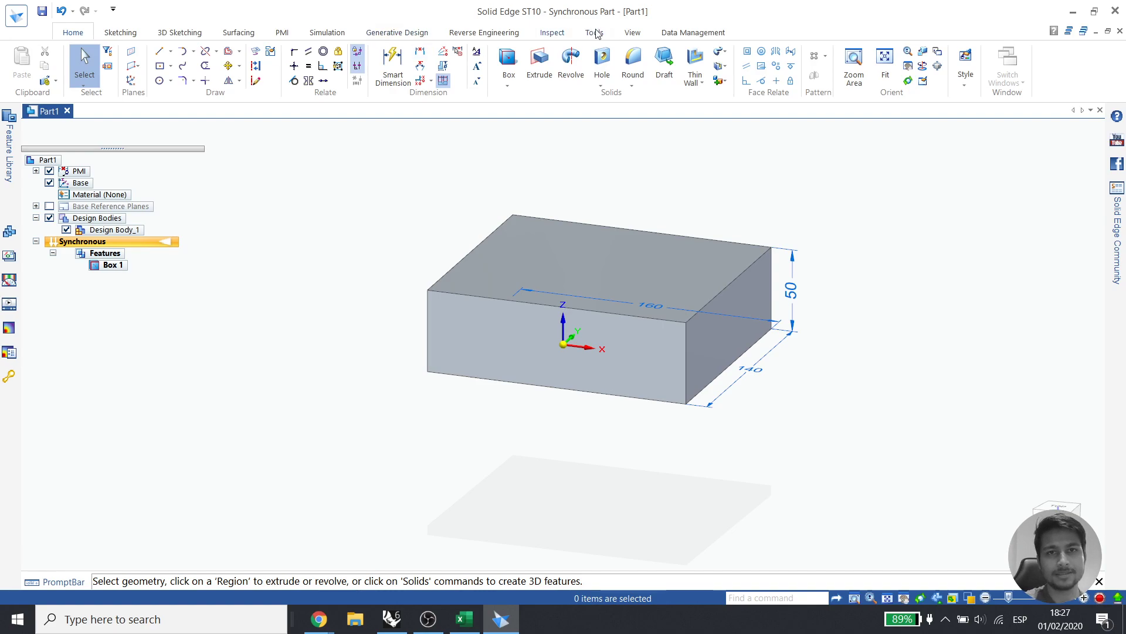
{"action": "middle_click_drag", "start_coordinate": [747, 333], "coordinate": [633, 322]}
{"action": "left_click", "coordinate": [602, 55]}
{"action": "key", "text": "ctrl+f"}
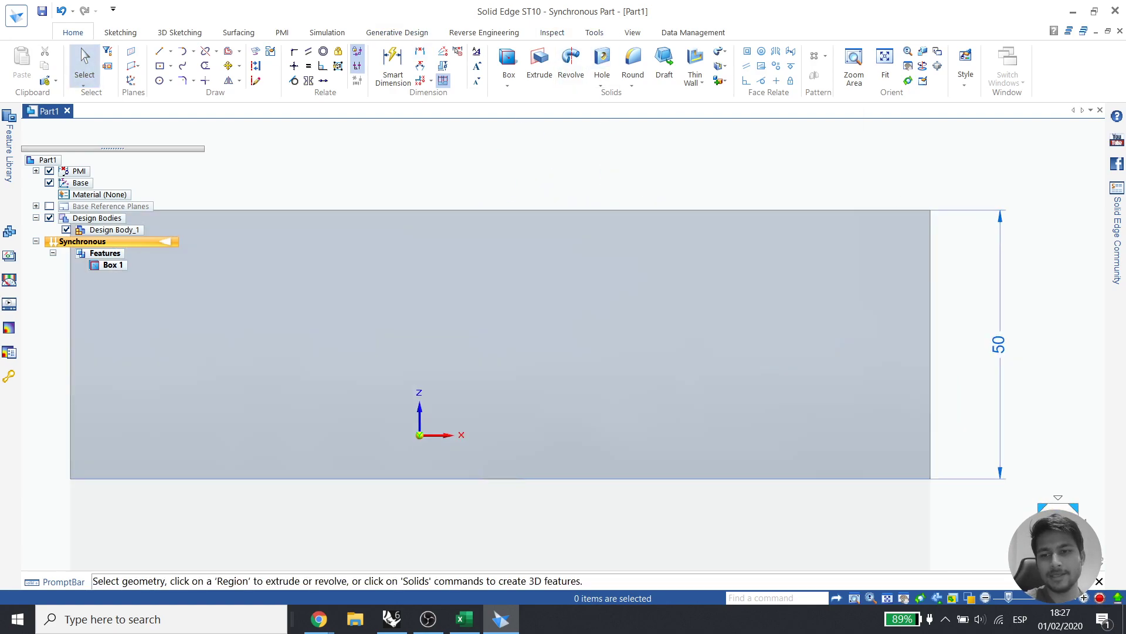
{"action": "key", "text": "ctrl+i"}
Open the Variable Table and change Linear_1 from 50 to 60 mm
{"action": "left_click", "coordinate": [594, 33]}
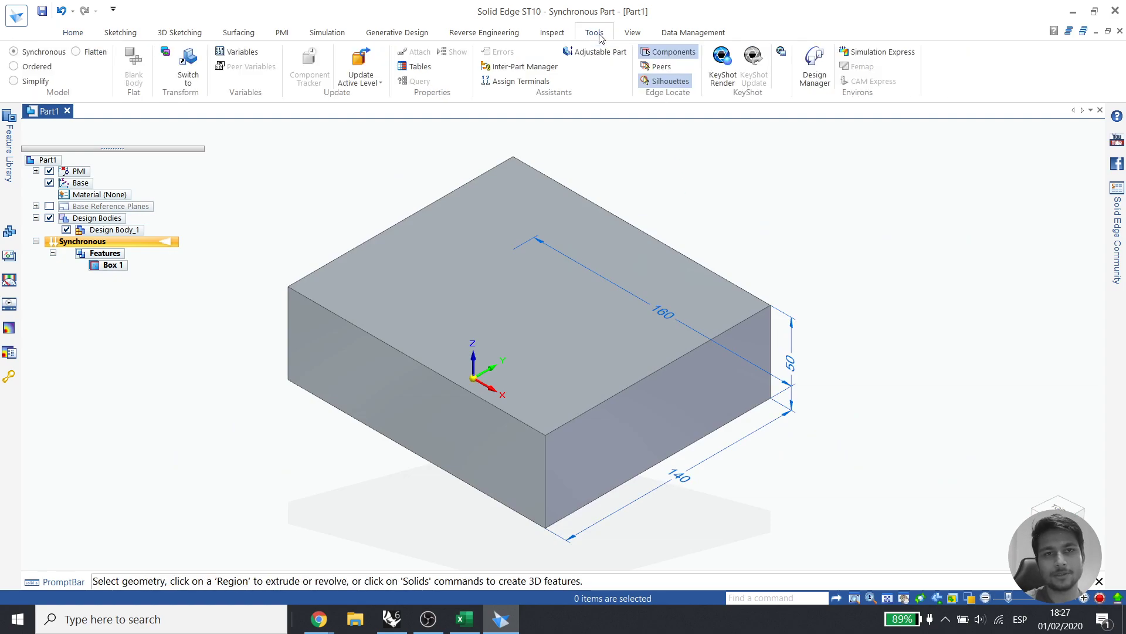
{"action": "left_click", "coordinate": [238, 53]}
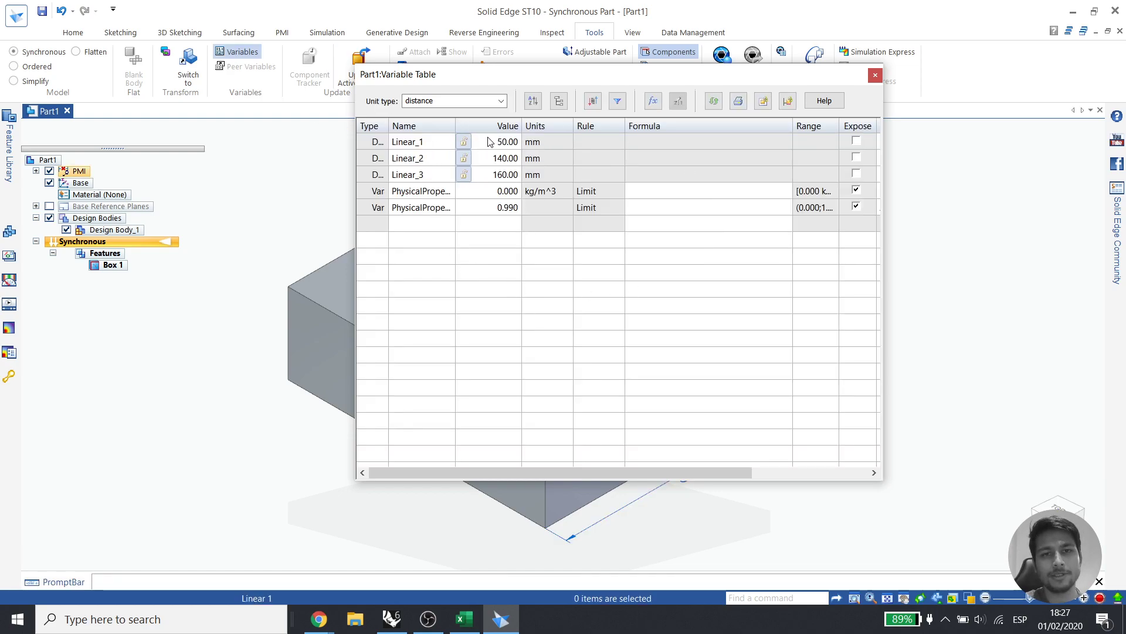
{"action": "left_click_drag", "start_coordinate": [567, 100], "coordinate": [892, 100]}
{"action": "left_click", "coordinate": [830, 166]}
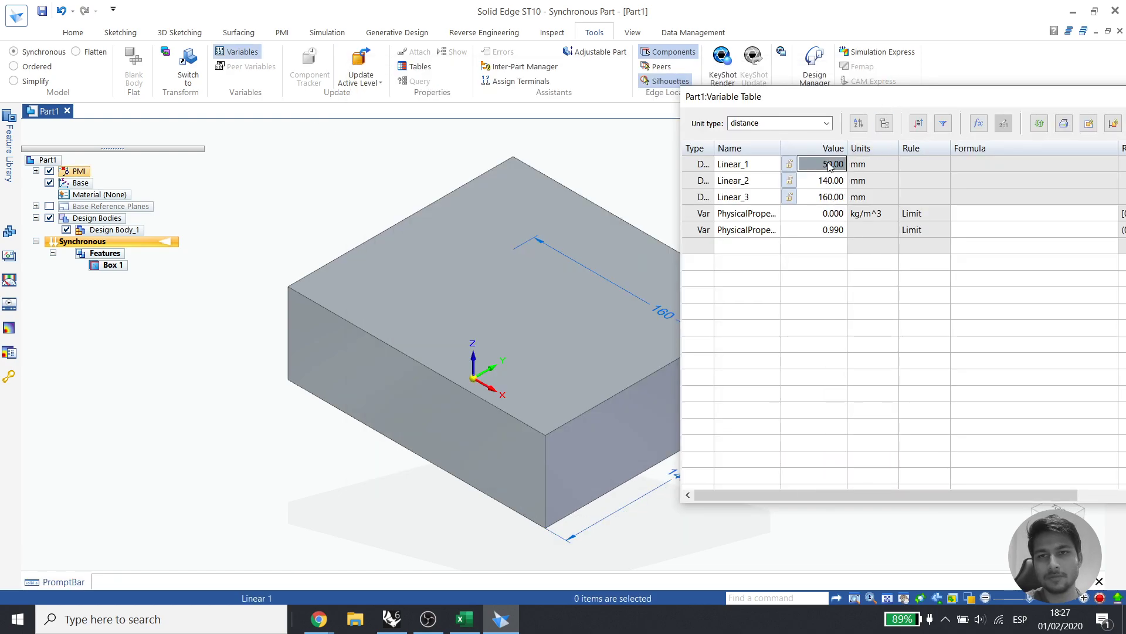
{"action": "left_click", "coordinate": [829, 167]}
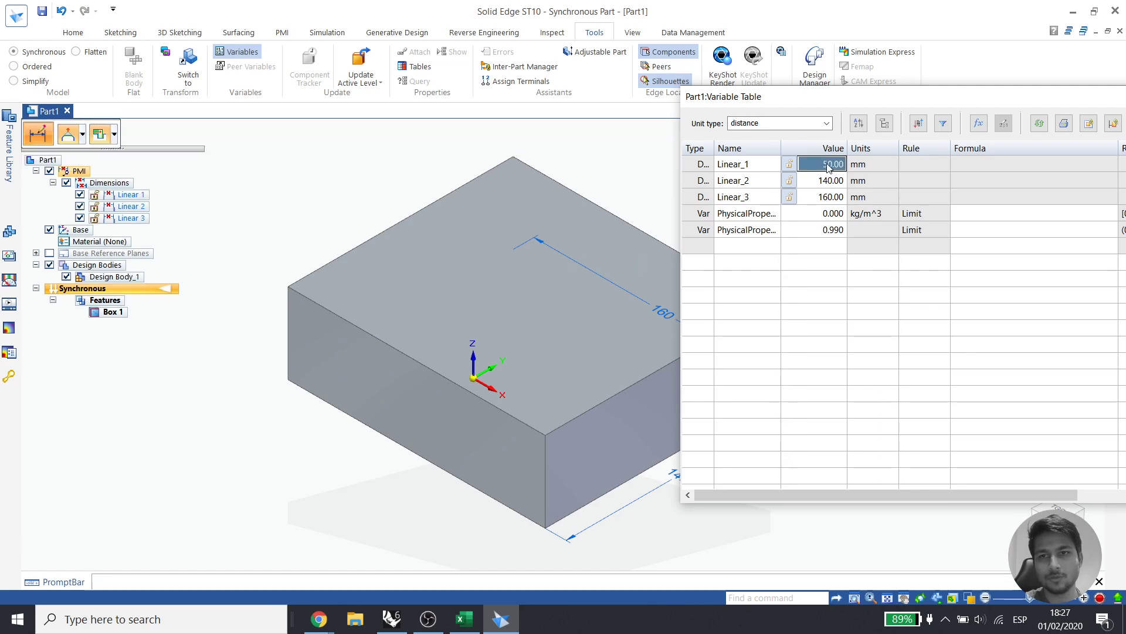
{"action": "left_click", "coordinate": [789, 167]}
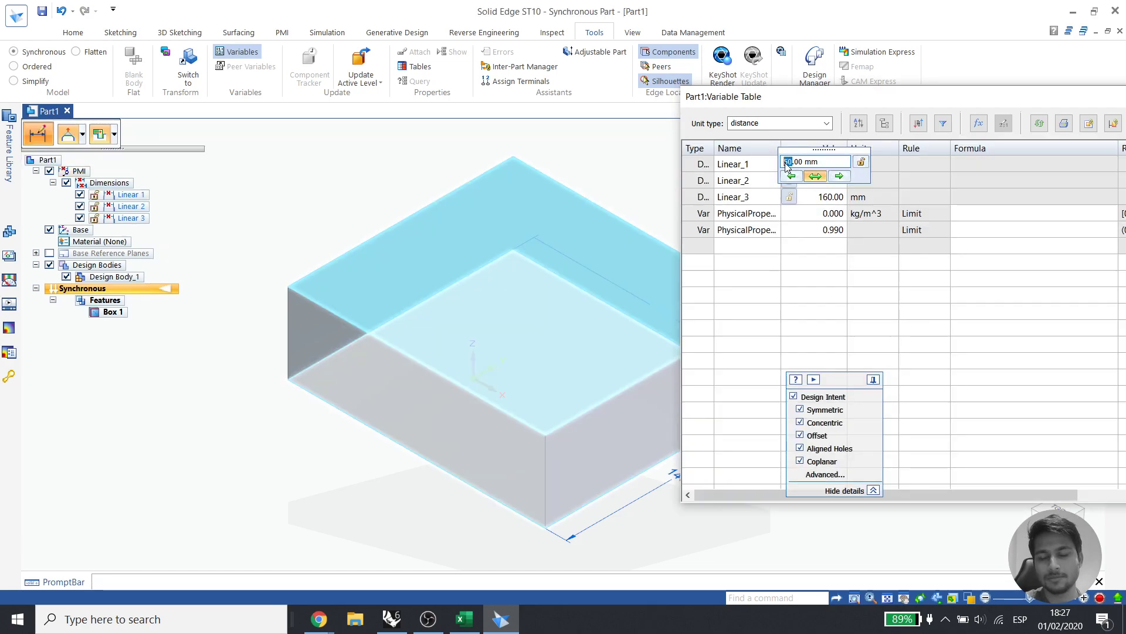
{"action": "key", "text": "Return"}
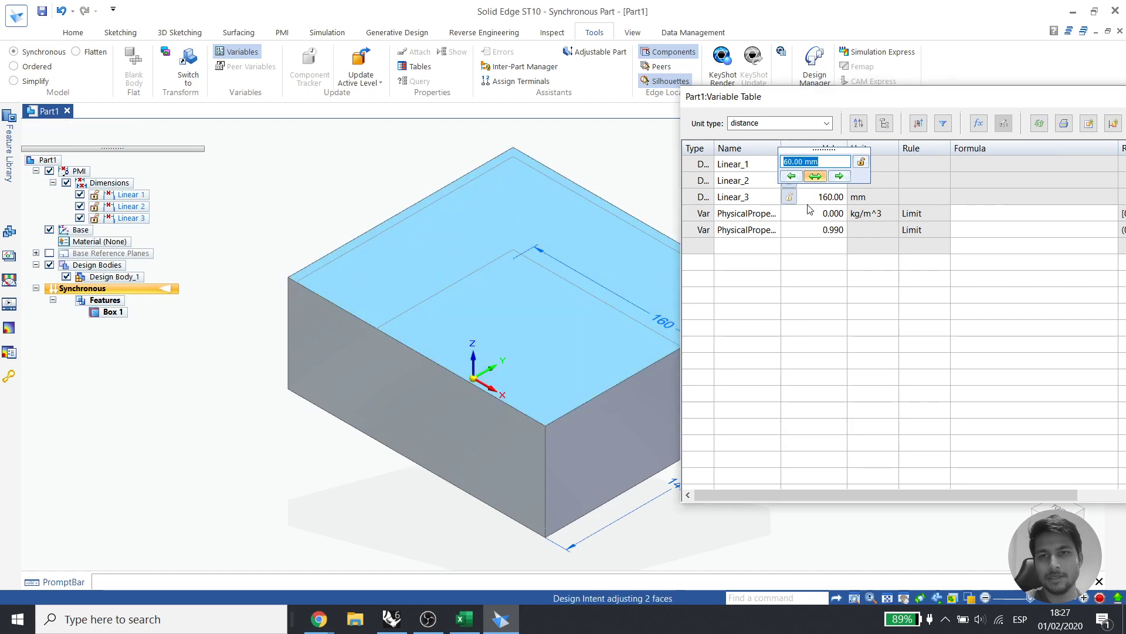
{"action": "left_click", "coordinate": [824, 165]}
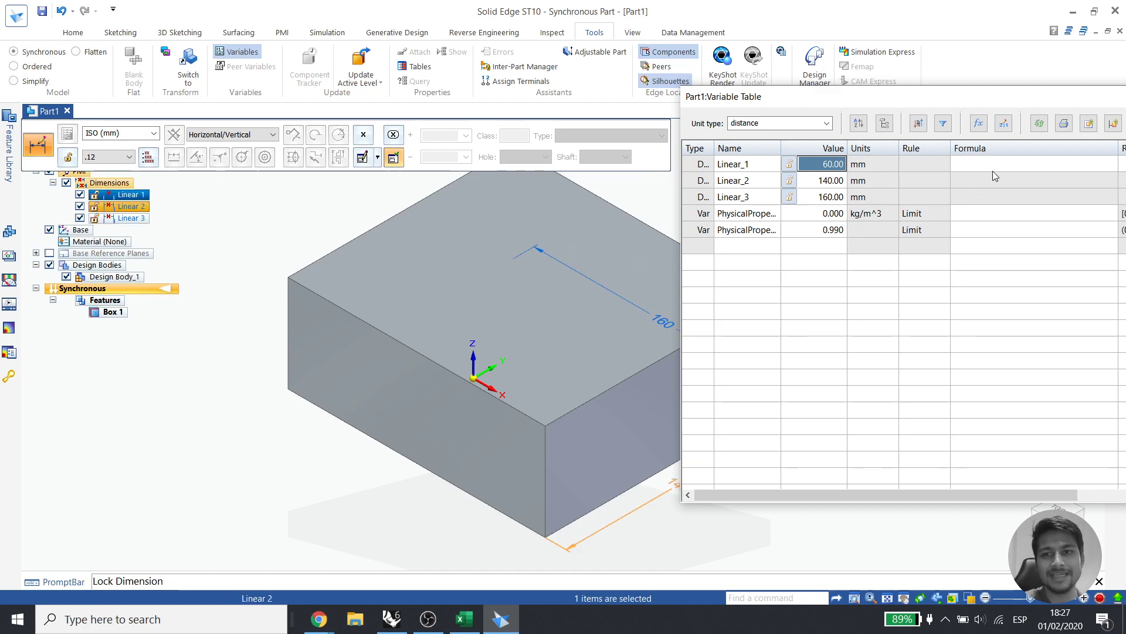
{"action": "left_click_drag", "start_coordinate": [914, 96], "coordinate": [854, 130]}
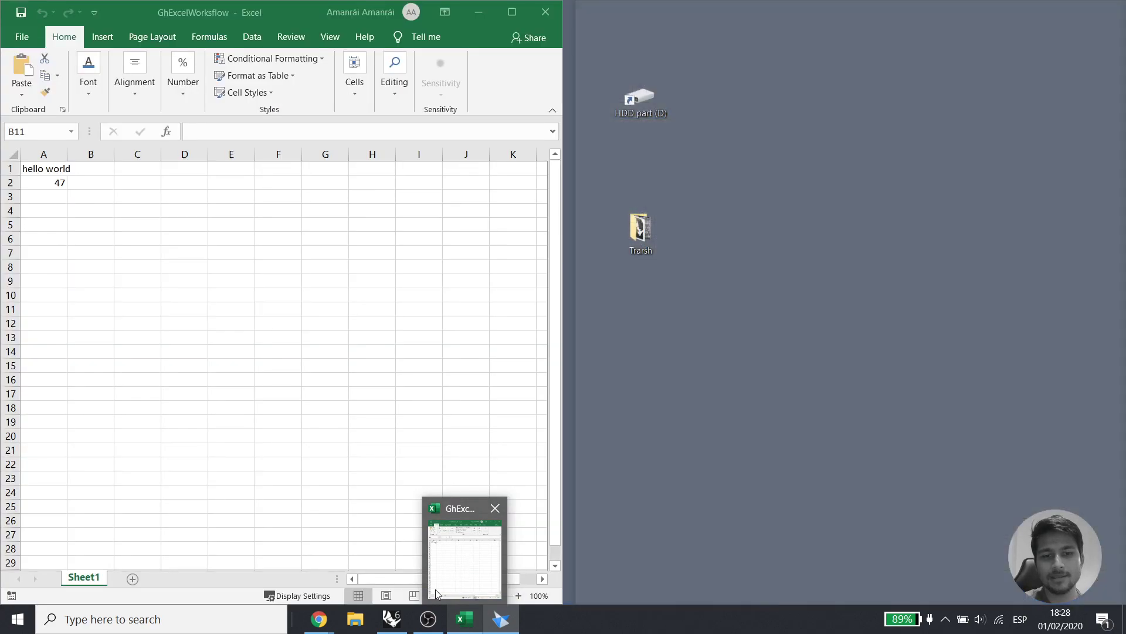
Lock the Linear_1 dimension and switch to the Excel workbook
{"action": "mouse_move", "coordinate": [409, 629]}
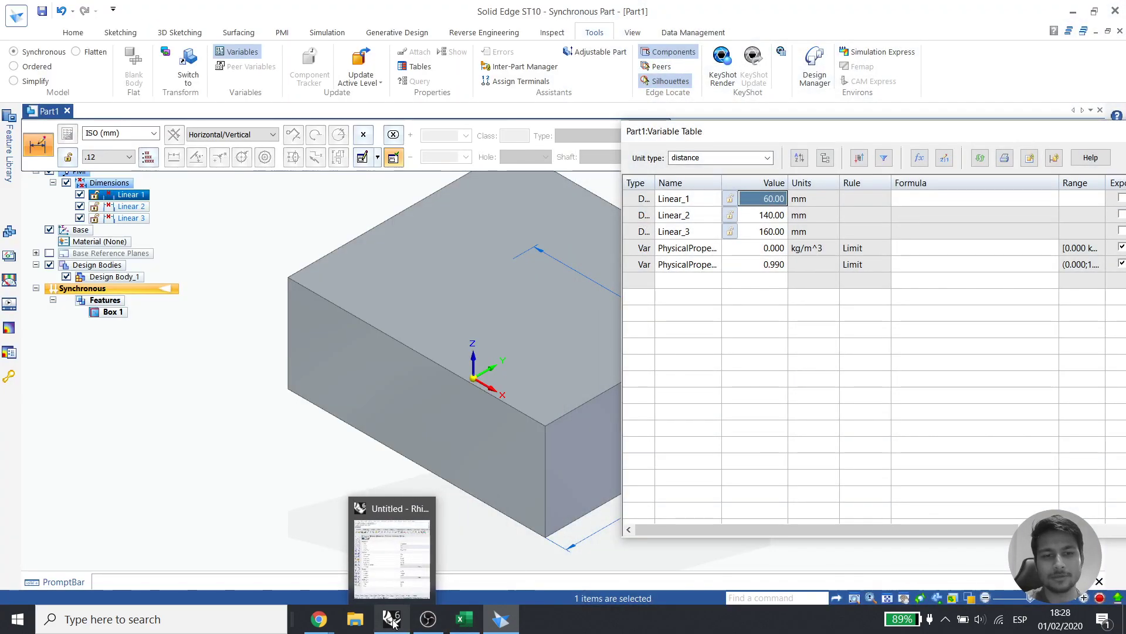
{"action": "left_click", "coordinate": [931, 325]}
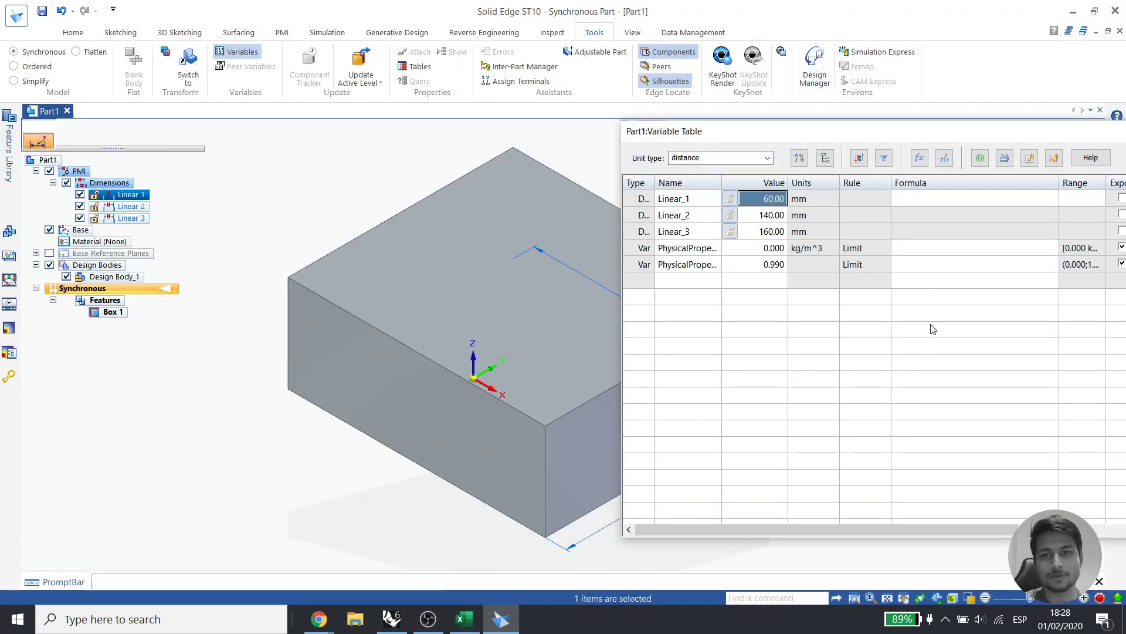
{"action": "left_click", "coordinate": [730, 199]}
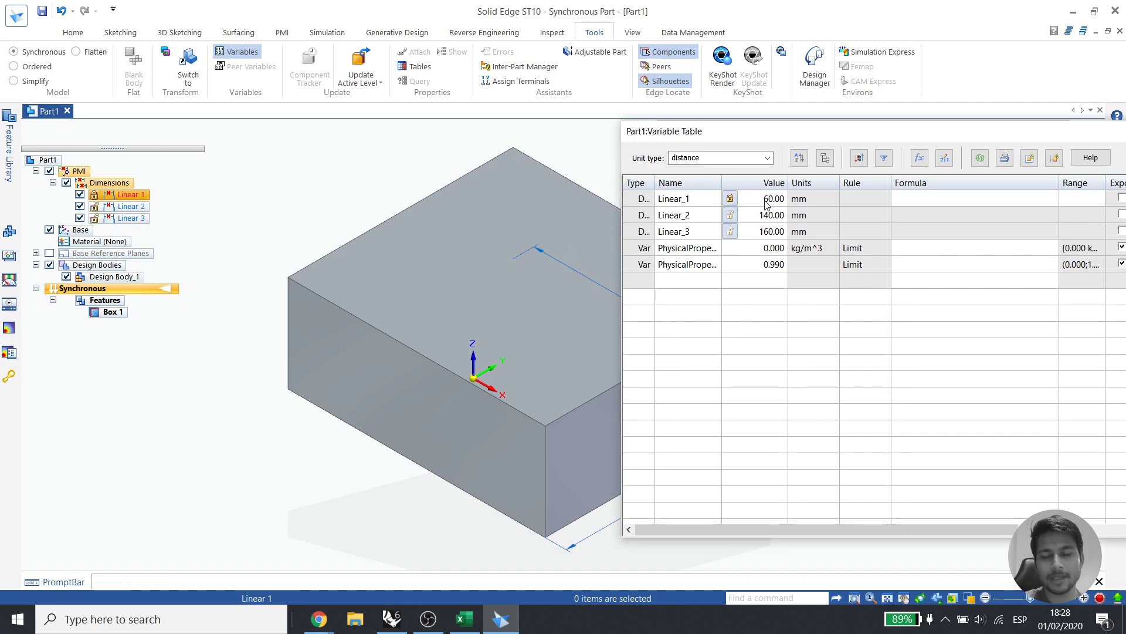
{"action": "left_click", "coordinate": [464, 618]}
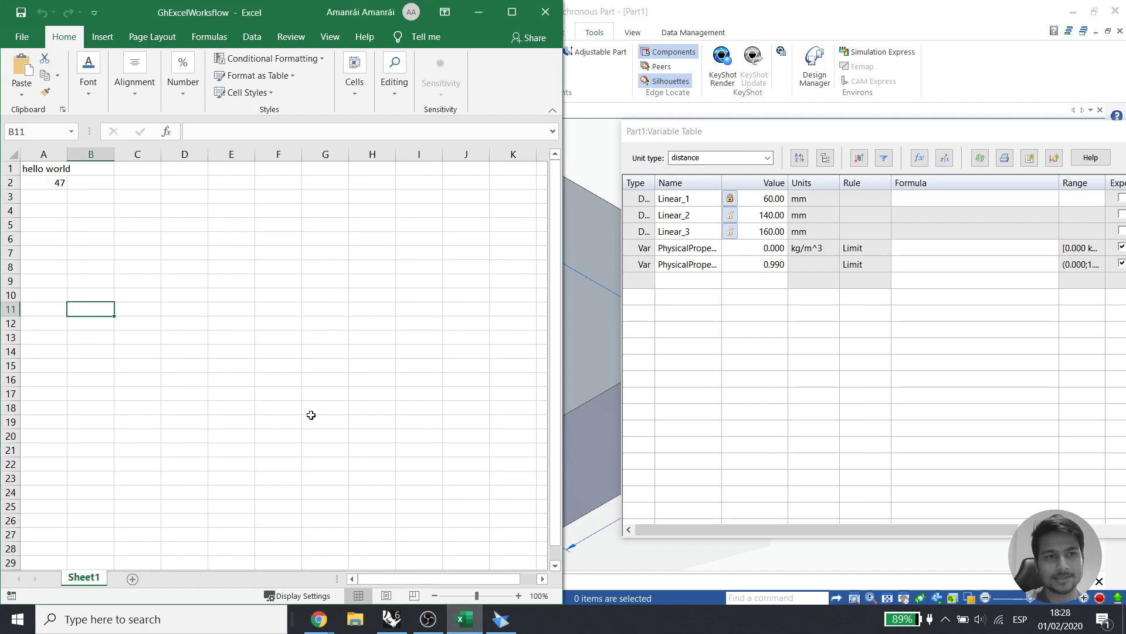
Copy Excel cell A2 (47) and paste-link it into Linear_1's formula
{"action": "right_click", "coordinate": [49, 182]}
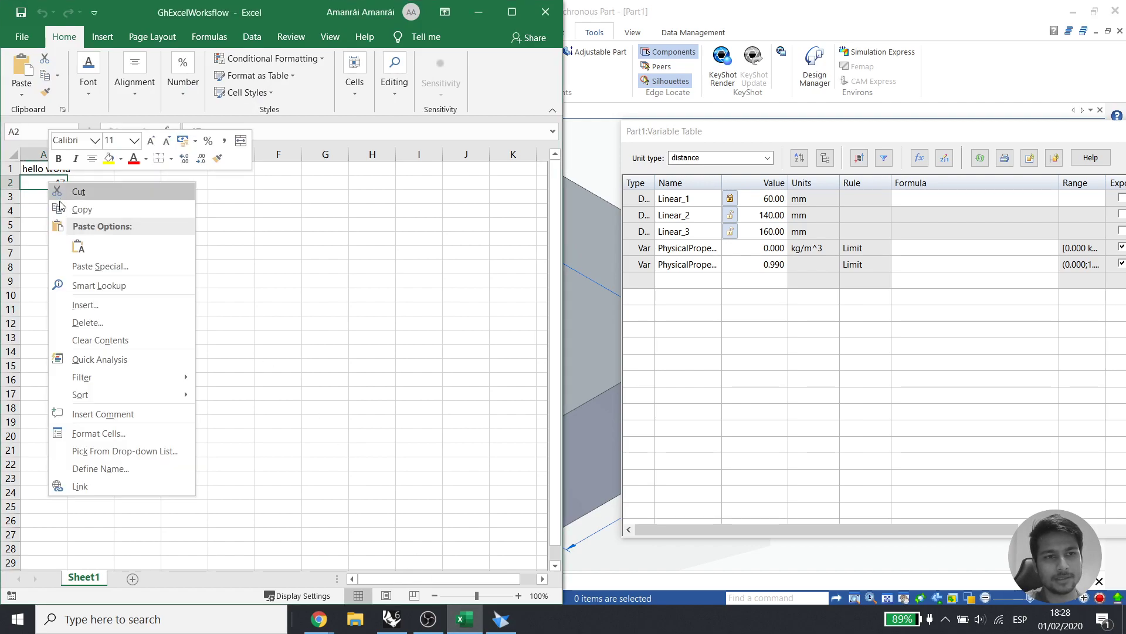
{"action": "left_click", "coordinate": [79, 210]}
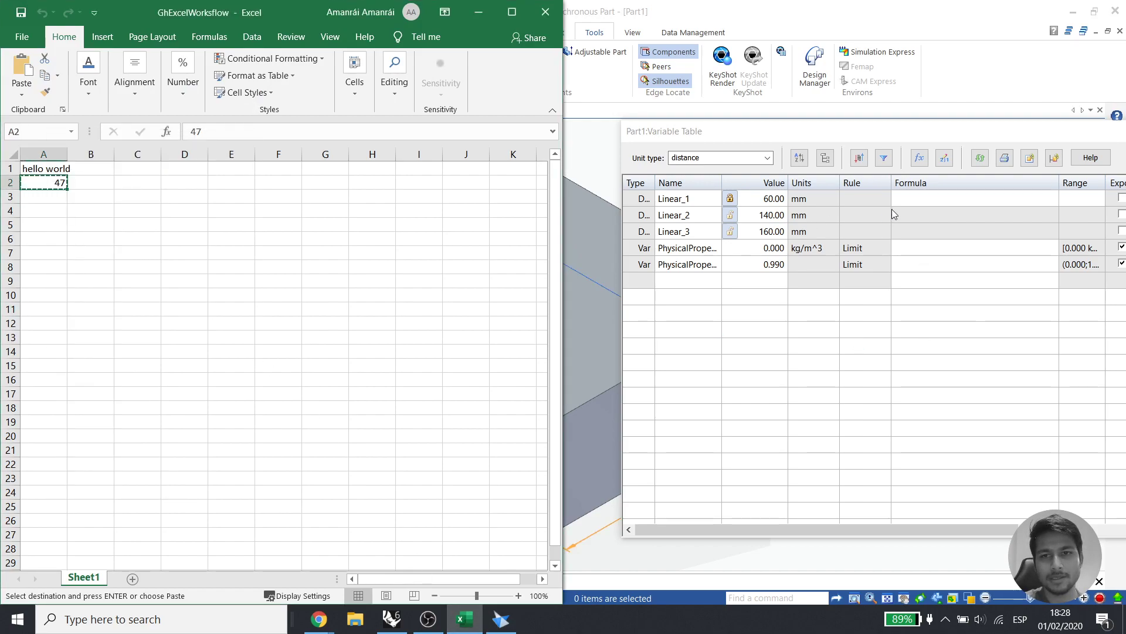
{"action": "left_click", "coordinate": [921, 201]}
{"action": "left_click", "coordinate": [922, 199]}
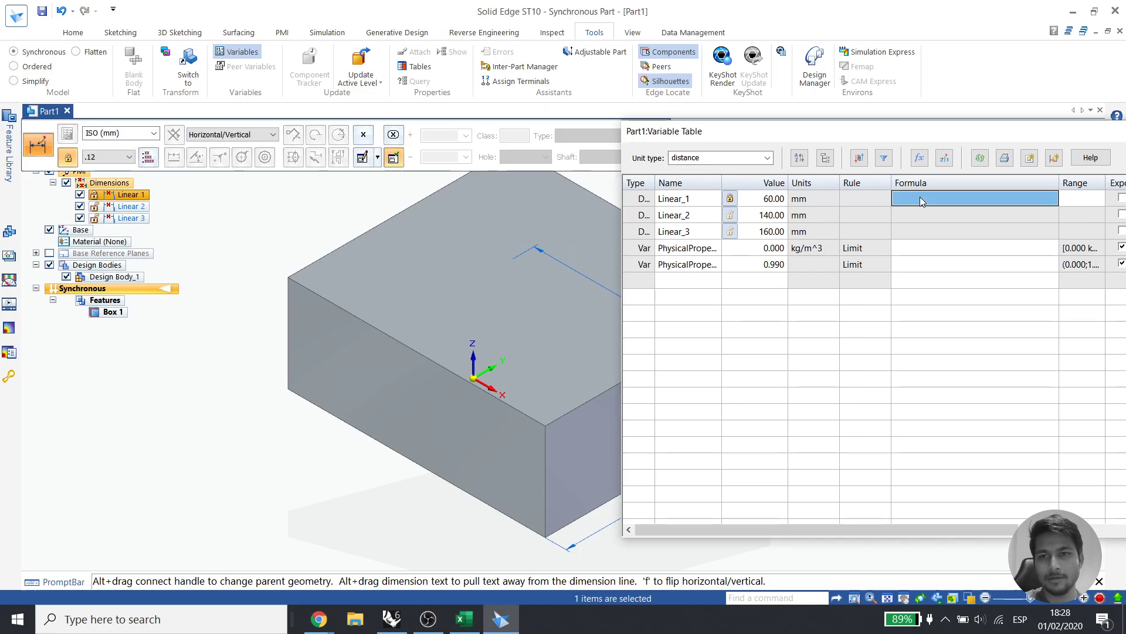
{"action": "right_click", "coordinate": [921, 199]}
{"action": "left_click", "coordinate": [969, 377]}
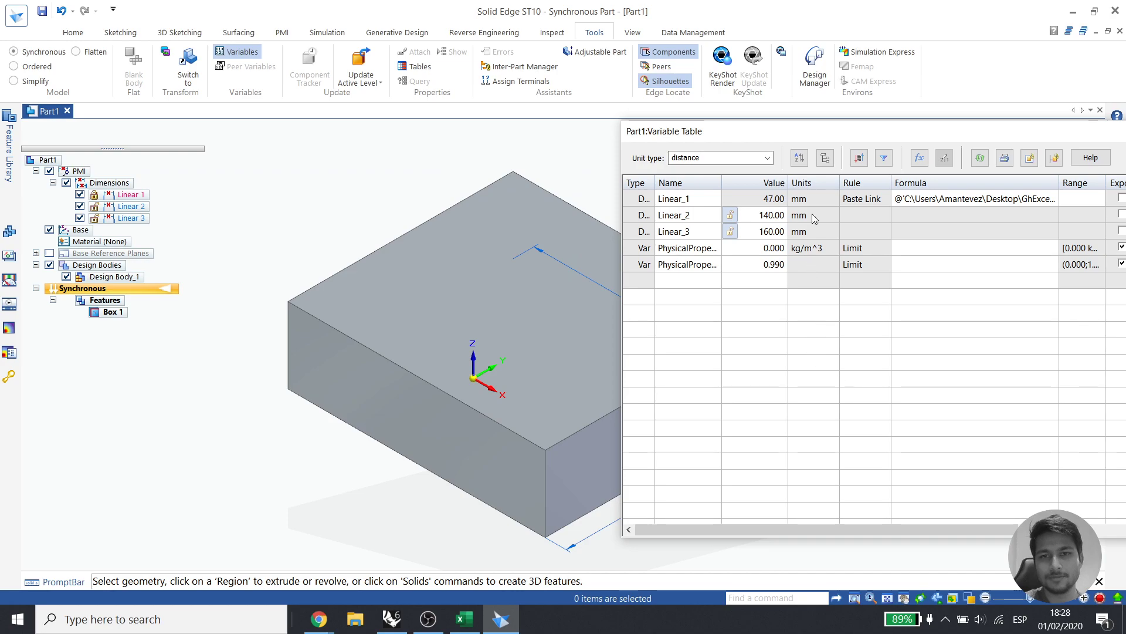
Move the Variable Table aside to view the updated box, then close it
{"action": "left_click_drag", "start_coordinate": [918, 140], "coordinate": [990, 143]}
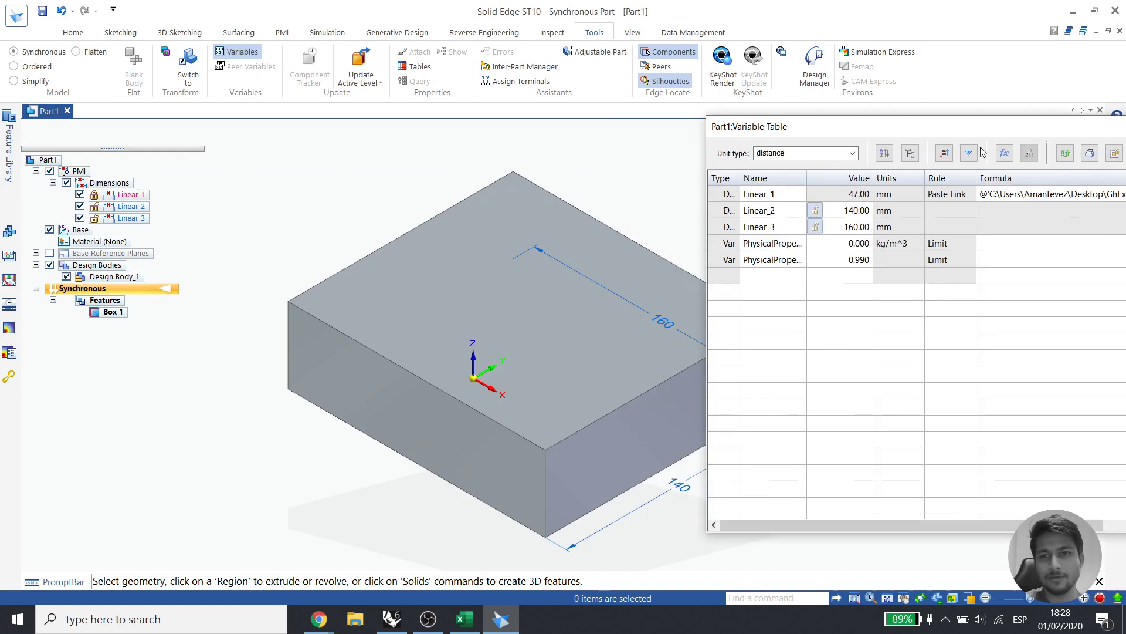
{"action": "scroll", "coordinate": [358, 471], "scroll_direction": "up", "scroll_amount": 2}
{"action": "scroll", "coordinate": [366, 470], "scroll_direction": "down", "scroll_amount": 4}
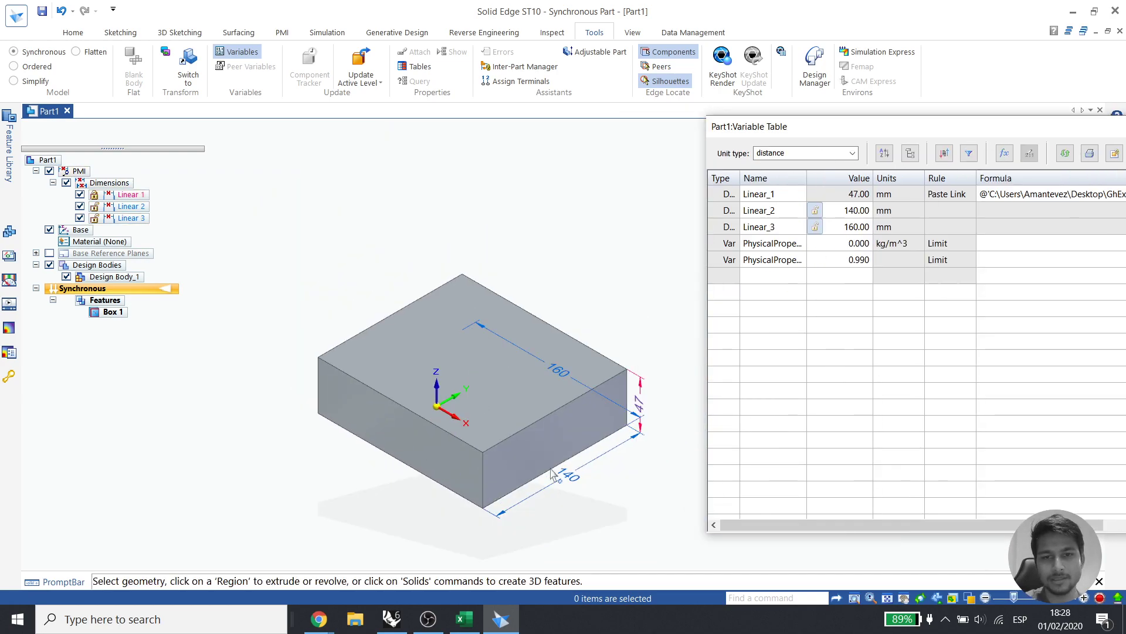
{"action": "scroll", "coordinate": [595, 472], "scroll_direction": "up", "scroll_amount": 1}
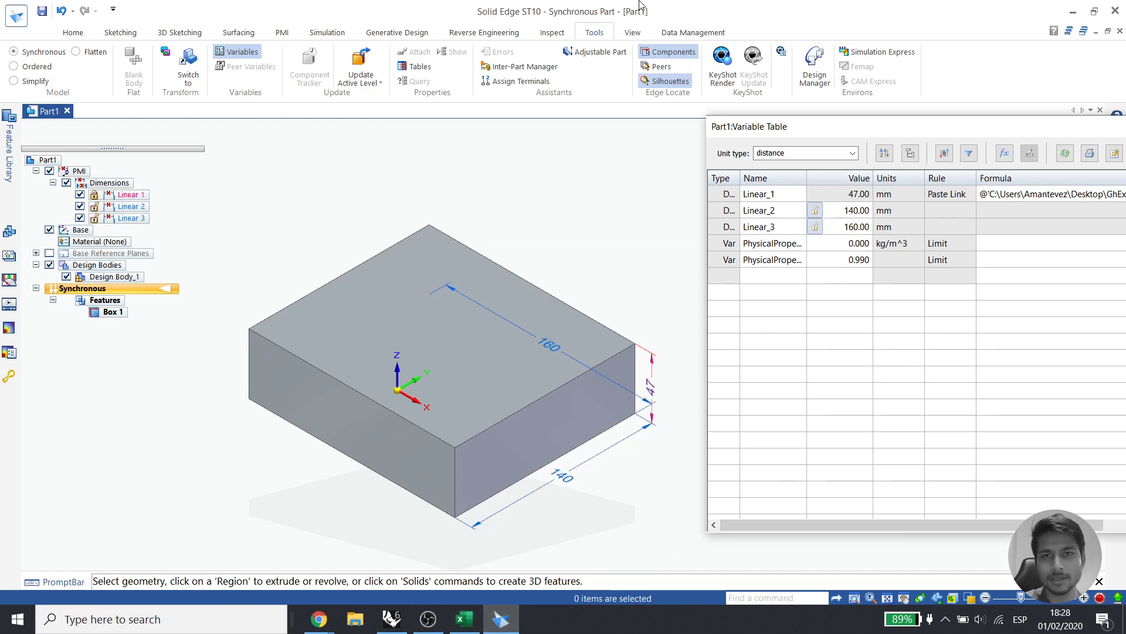
{"action": "left_click_drag", "start_coordinate": [979, 128], "coordinate": [954, 134]}
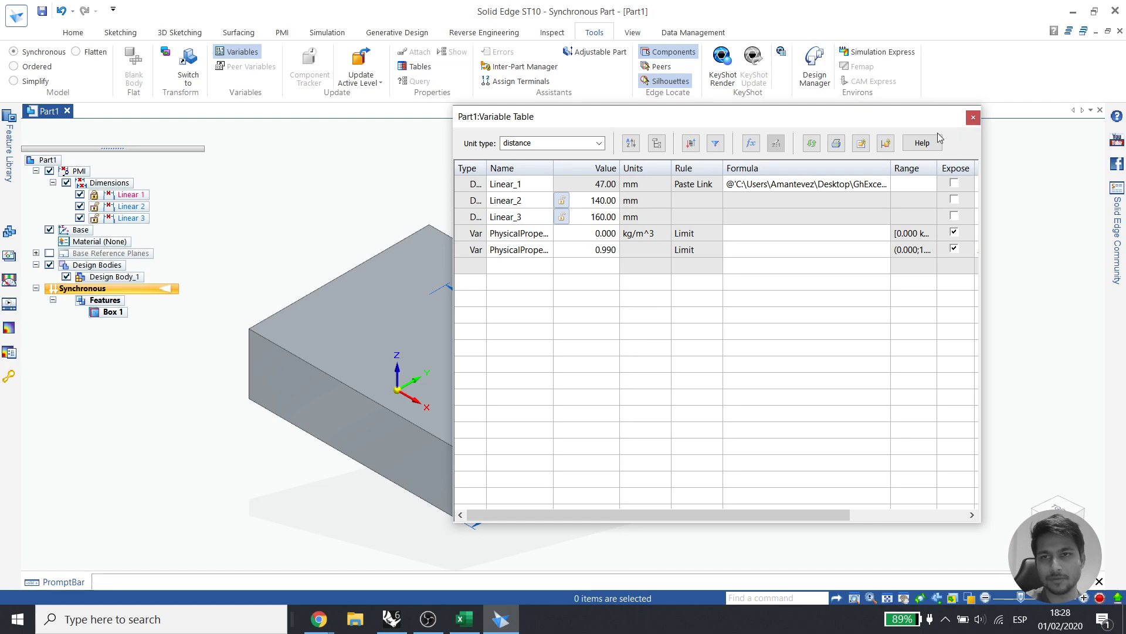
{"action": "left_click", "coordinate": [973, 118]}
Tile Solid Edge on the right half of the screen and Rhino with Grasshopper on the left half
{"action": "key", "text": "super+Right"}
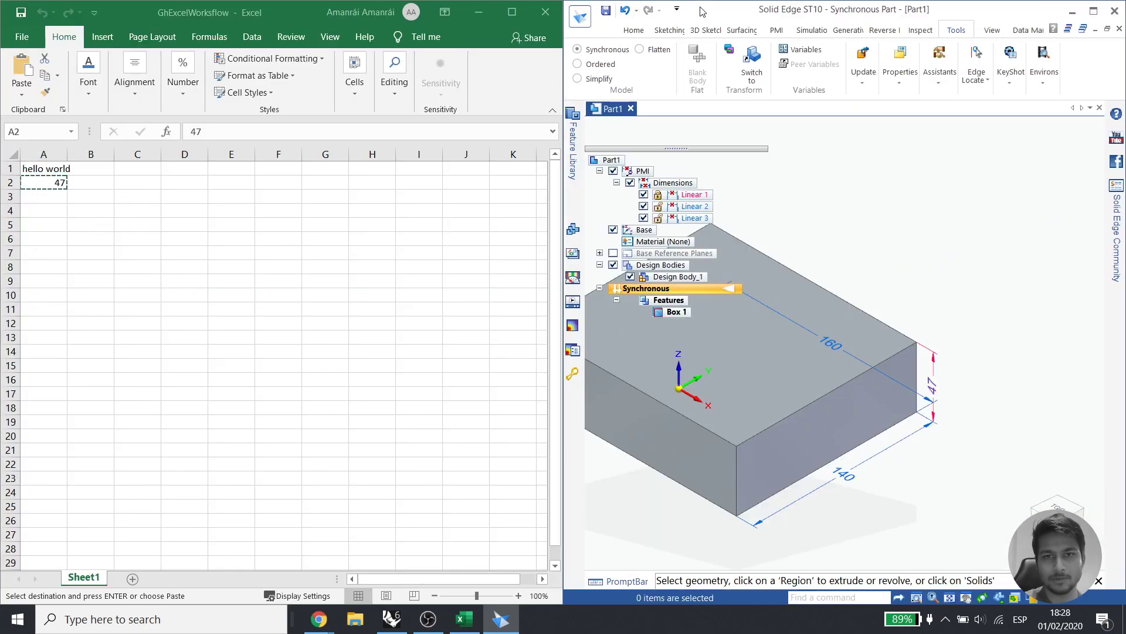
{"action": "left_click", "coordinate": [480, 13]}
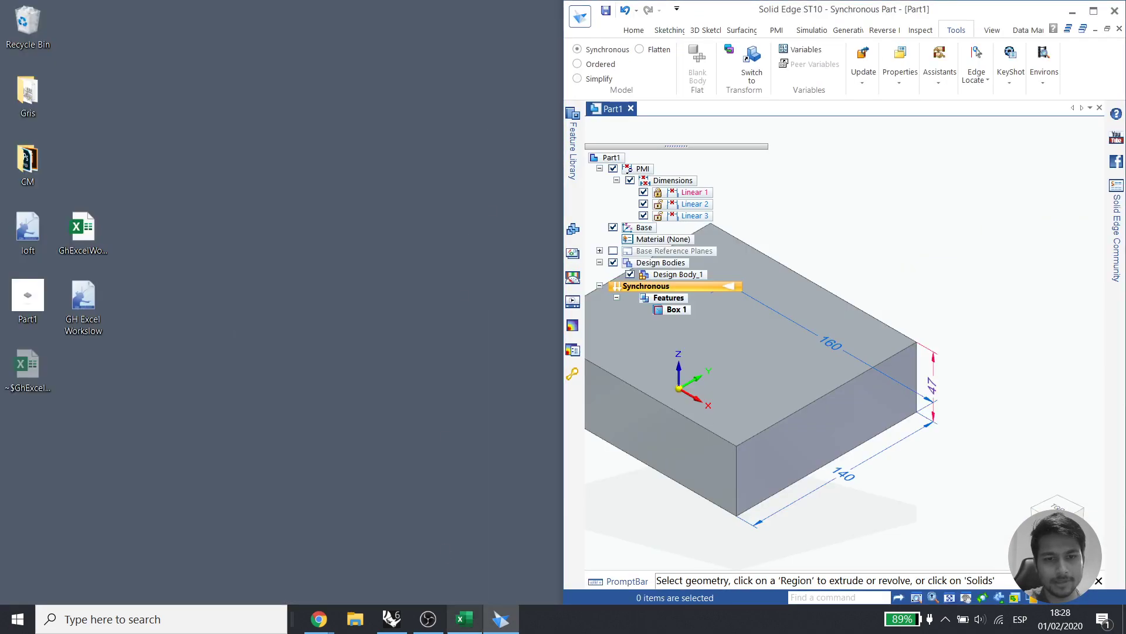
{"action": "left_click", "coordinate": [392, 619]}
{"action": "key", "text": "super+Left"}
{"action": "left_click", "coordinate": [991, 12]}
{"action": "key", "text": "super+Left"}
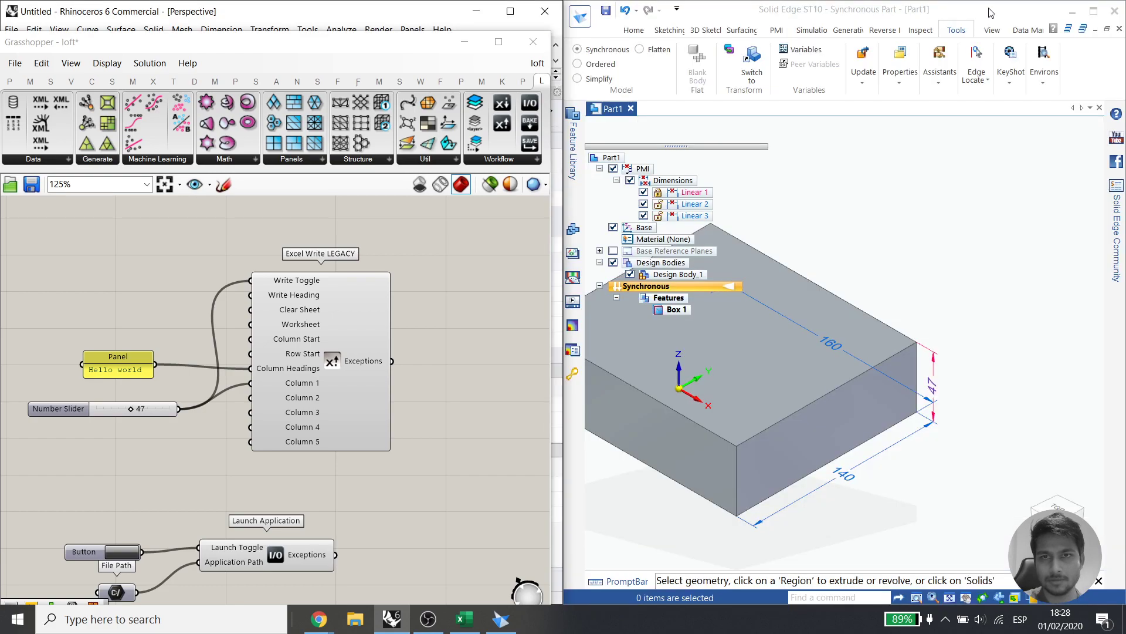
Drag the Number Slider from 47 to 89 so the Solid Edge box height follows
{"action": "left_click_drag", "start_coordinate": [361, 51], "coordinate": [386, 52]}
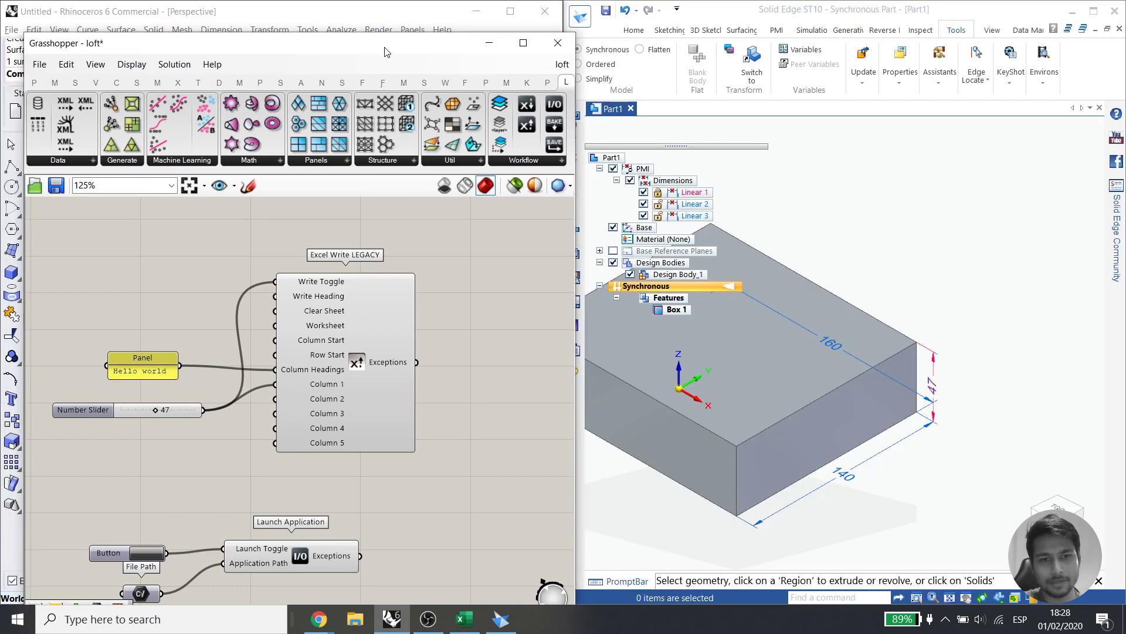
{"action": "left_click_drag", "start_coordinate": [156, 413], "coordinate": [181, 435]}
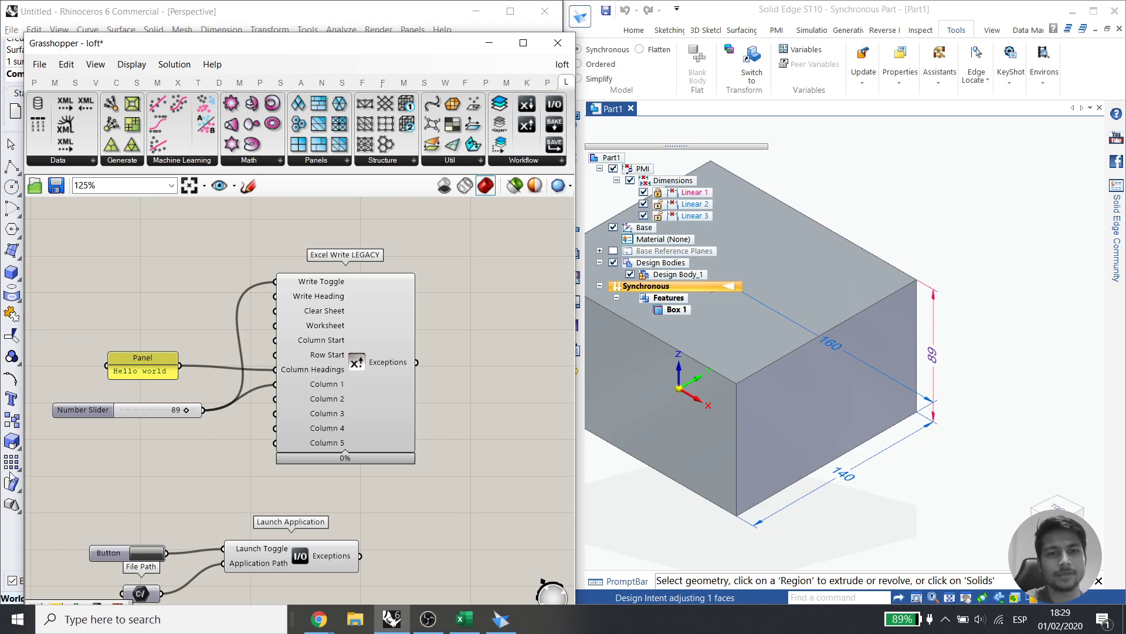
{"action": "left_click", "coordinate": [489, 45]}
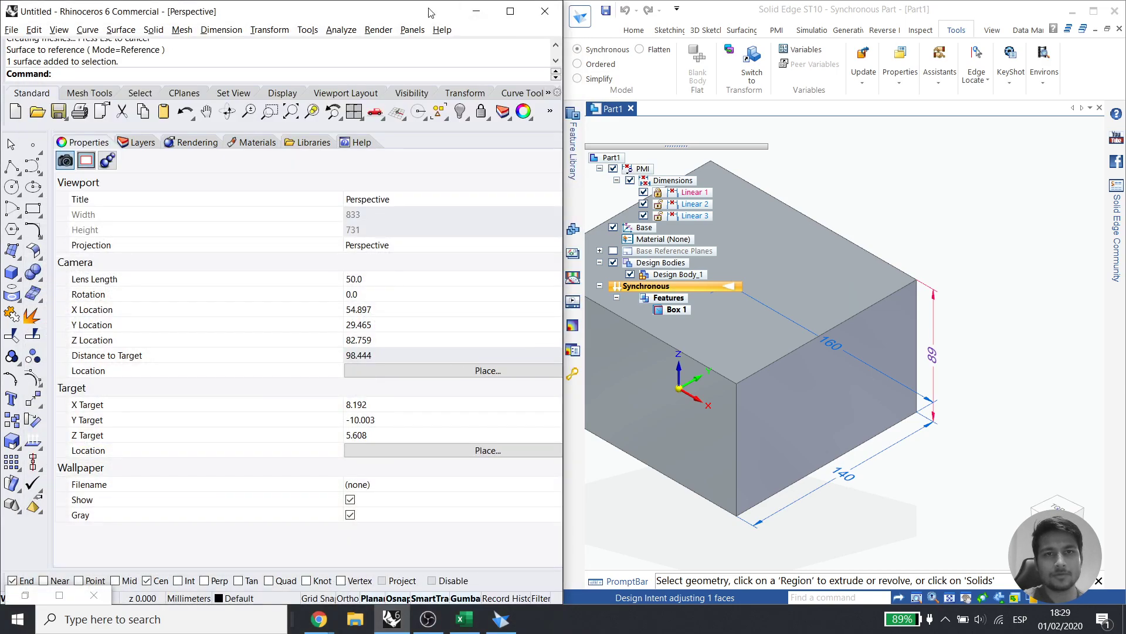
Maximize Rhino, dock Grasshopper on the right half, and turn on the pink Catmull-Clark mesh preview
{"action": "double_click", "coordinate": [521, 16]}
{"action": "left_click", "coordinate": [670, 106]}
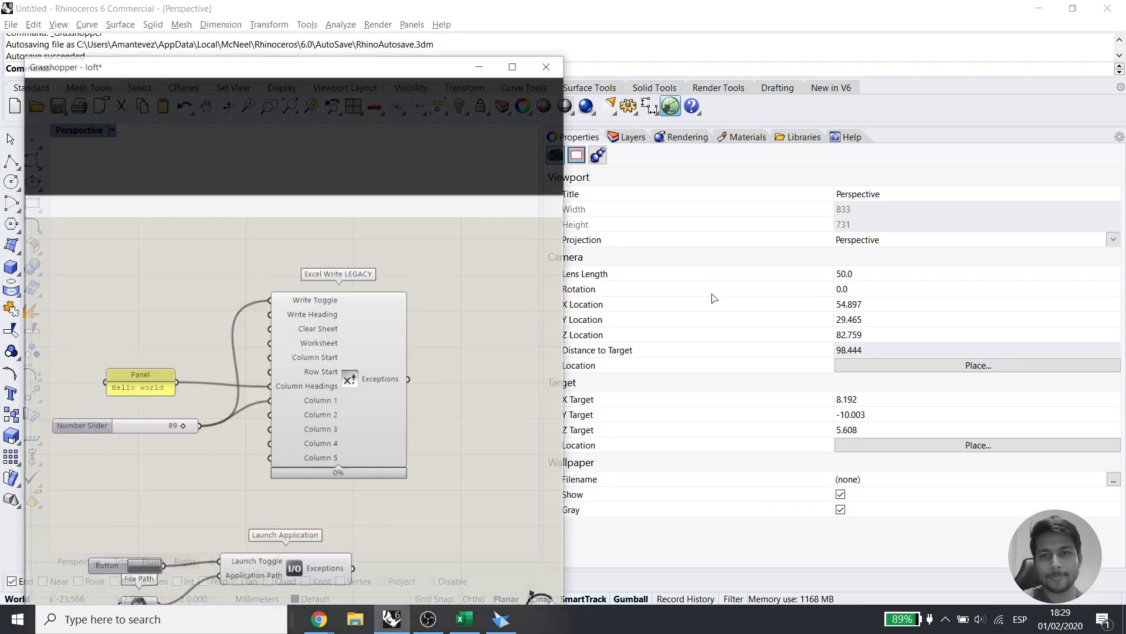
{"action": "left_click_drag", "start_coordinate": [330, 46], "coordinate": [900, 55]}
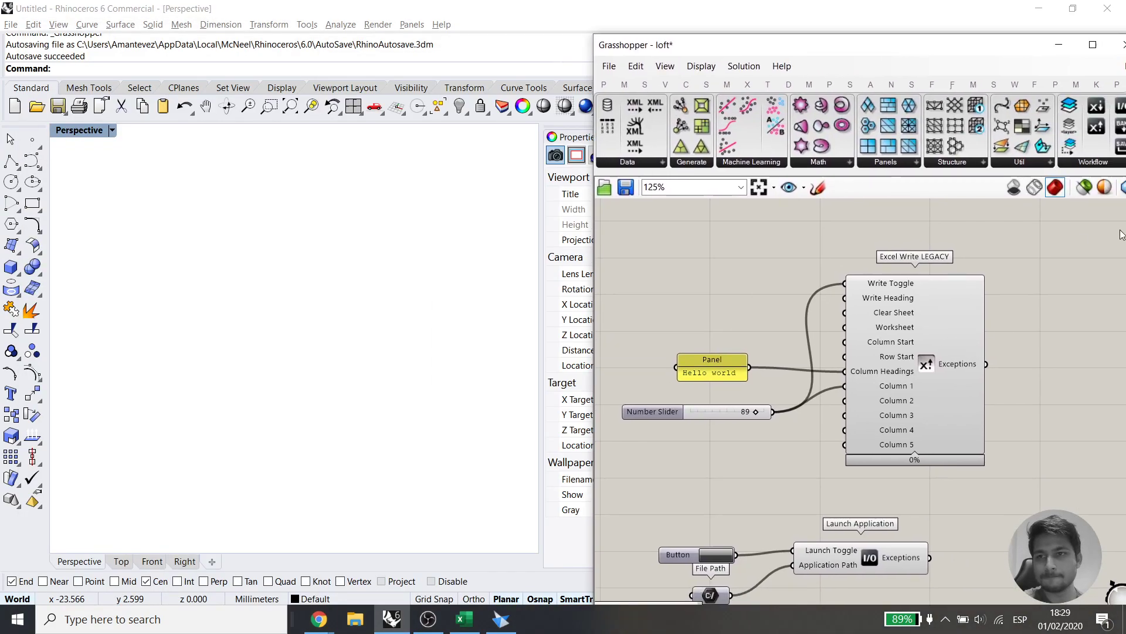
{"action": "right_click_drag", "start_coordinate": [1043, 251], "coordinate": [922, 403]}
{"action": "scroll", "coordinate": [921, 401], "scroll_direction": "down", "scroll_amount": 8}
{"action": "right_click_drag", "start_coordinate": [1111, 290], "coordinate": [990, 358]}
{"action": "scroll", "coordinate": [991, 357], "scroll_direction": "up", "scroll_amount": 3}
{"action": "left_click_drag", "start_coordinate": [993, 356], "coordinate": [941, 252]}
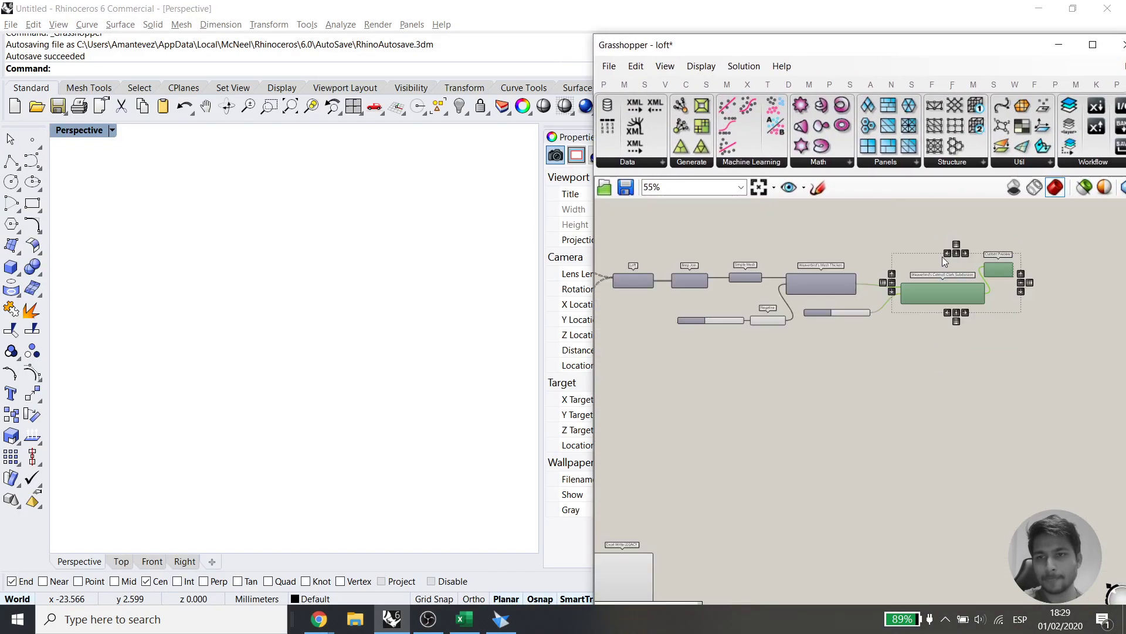
{"action": "key", "text": "space"}
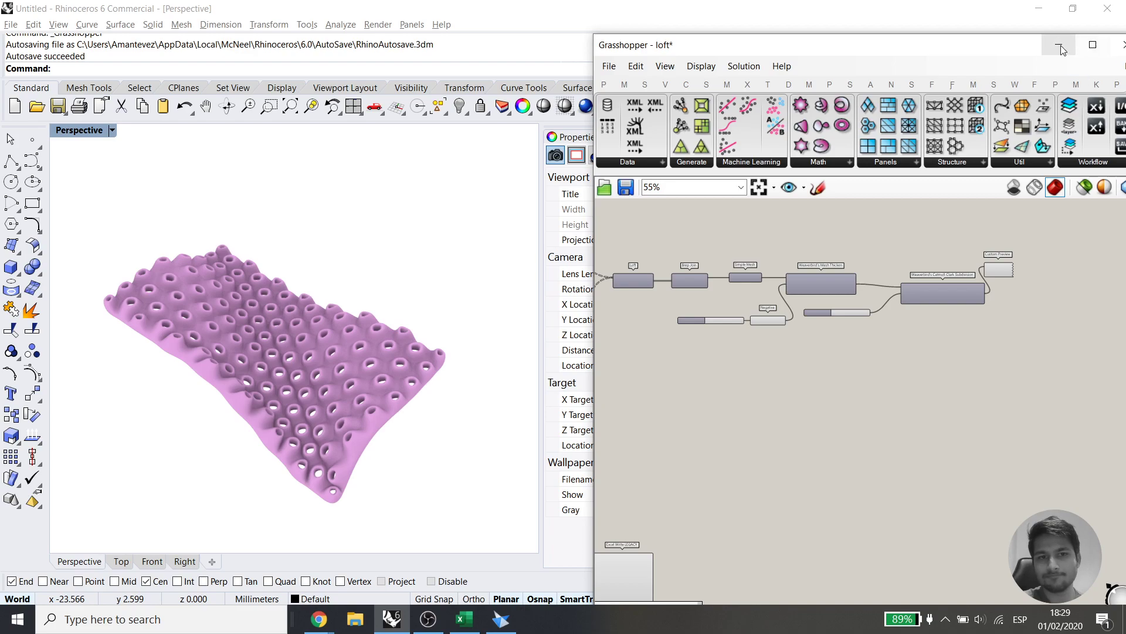
{"action": "left_click", "coordinate": [1059, 44]}
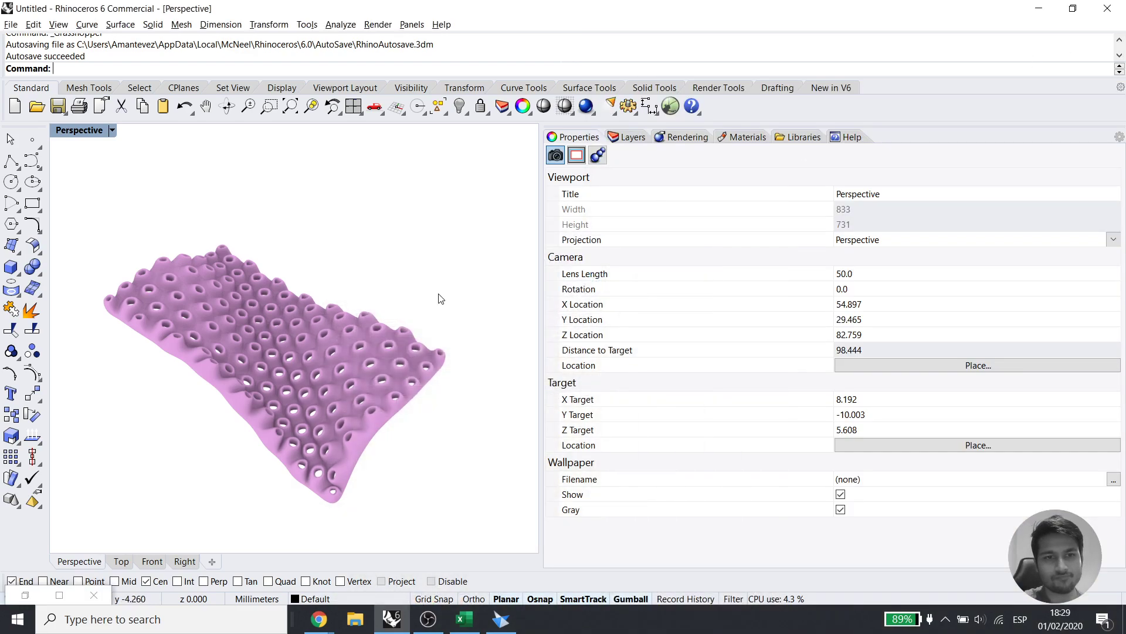
Put away the Google Slides presentation, check the GhExcelWorksflow workbook, and reopen Grasshopper over Rhino
{"action": "left_click", "coordinate": [319, 619]}
{"action": "left_click", "coordinate": [281, 567]}
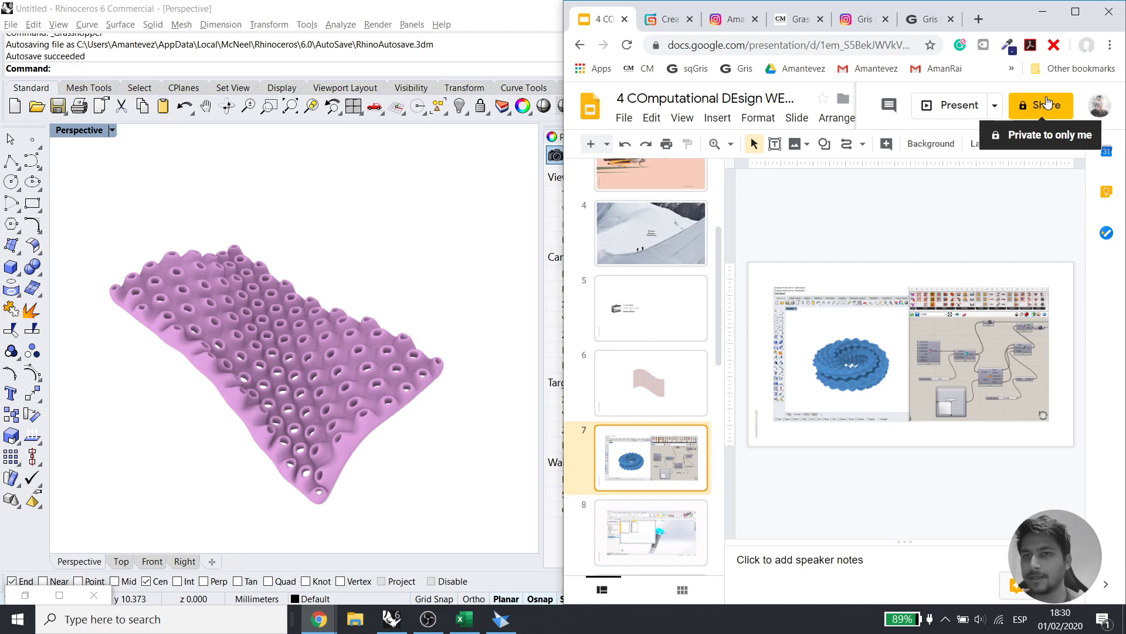
{"action": "left_click", "coordinate": [1042, 12]}
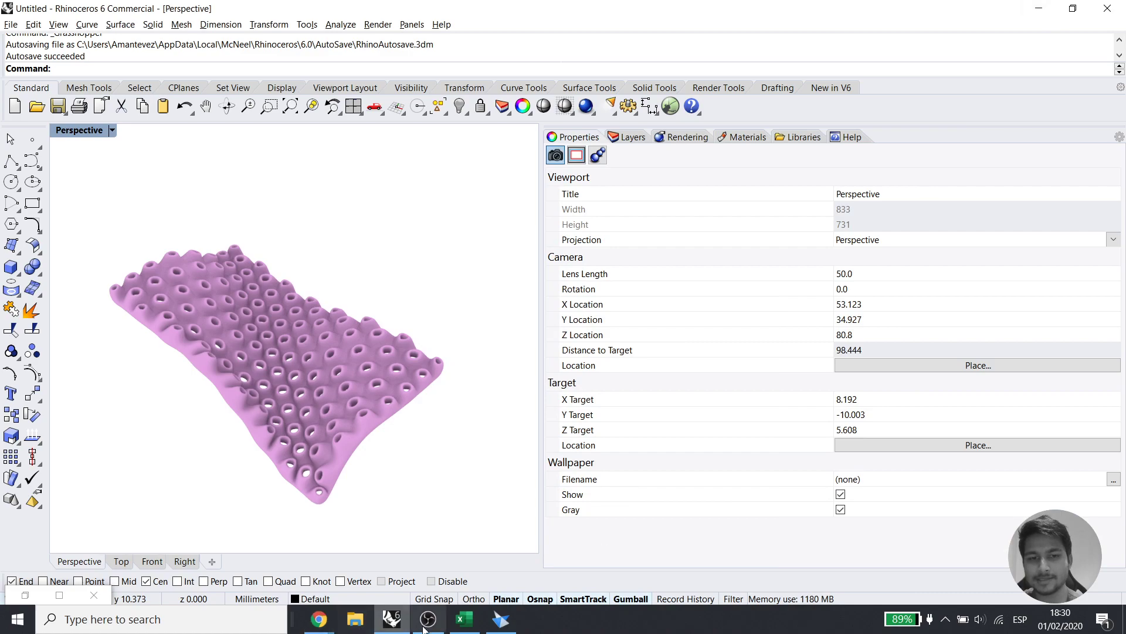
{"action": "left_click", "coordinate": [464, 622]}
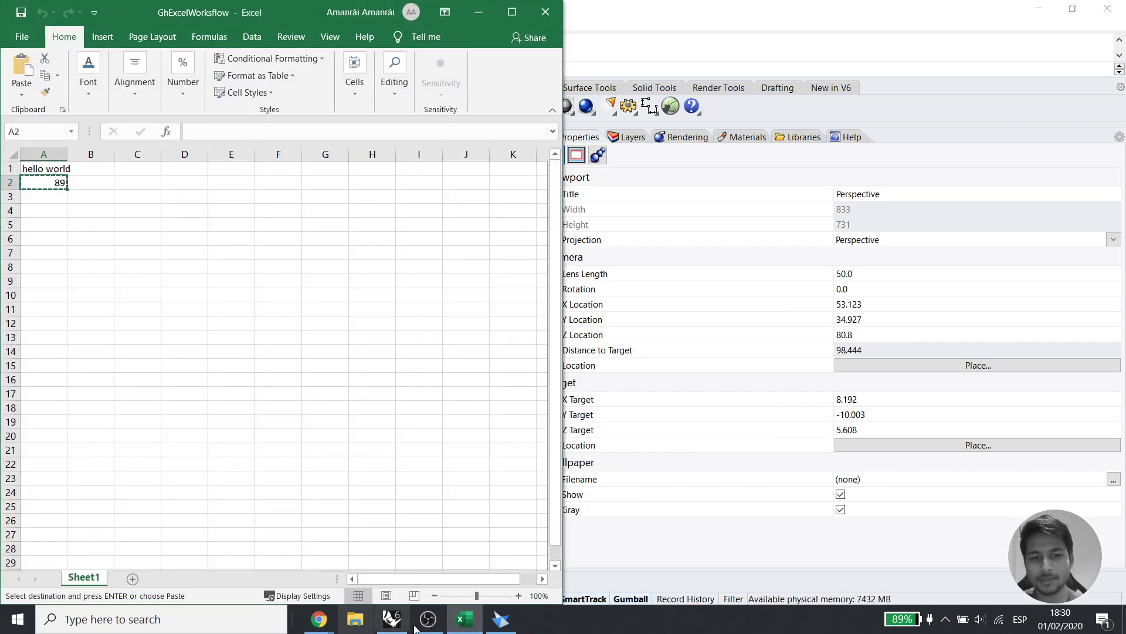
{"action": "left_click", "coordinate": [409, 626]}
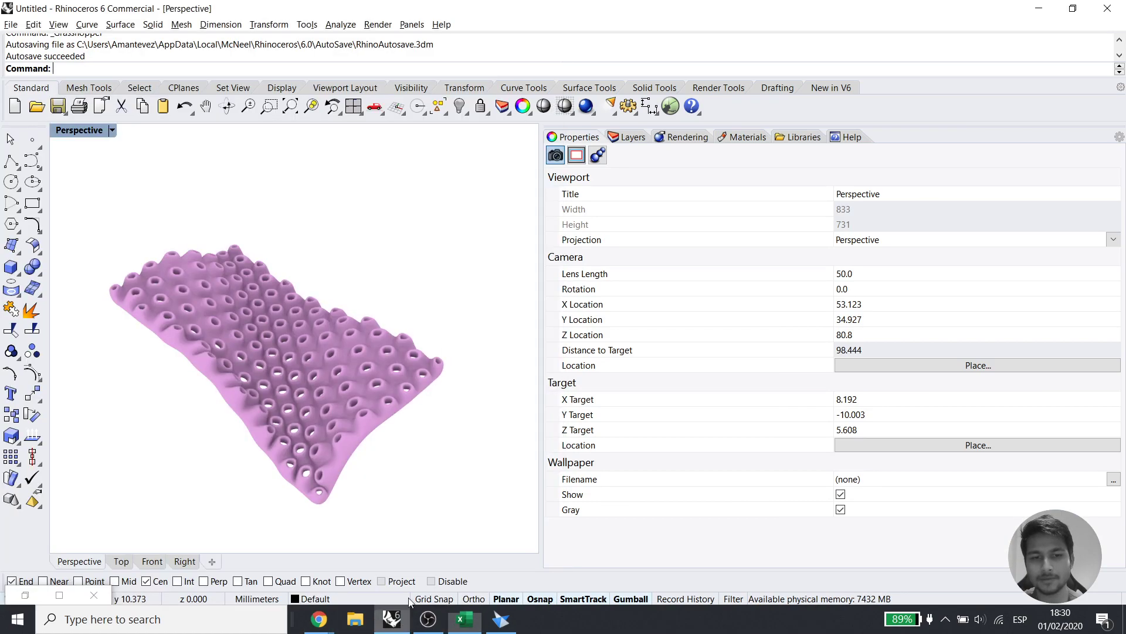
{"action": "left_click", "coordinate": [663, 113]}
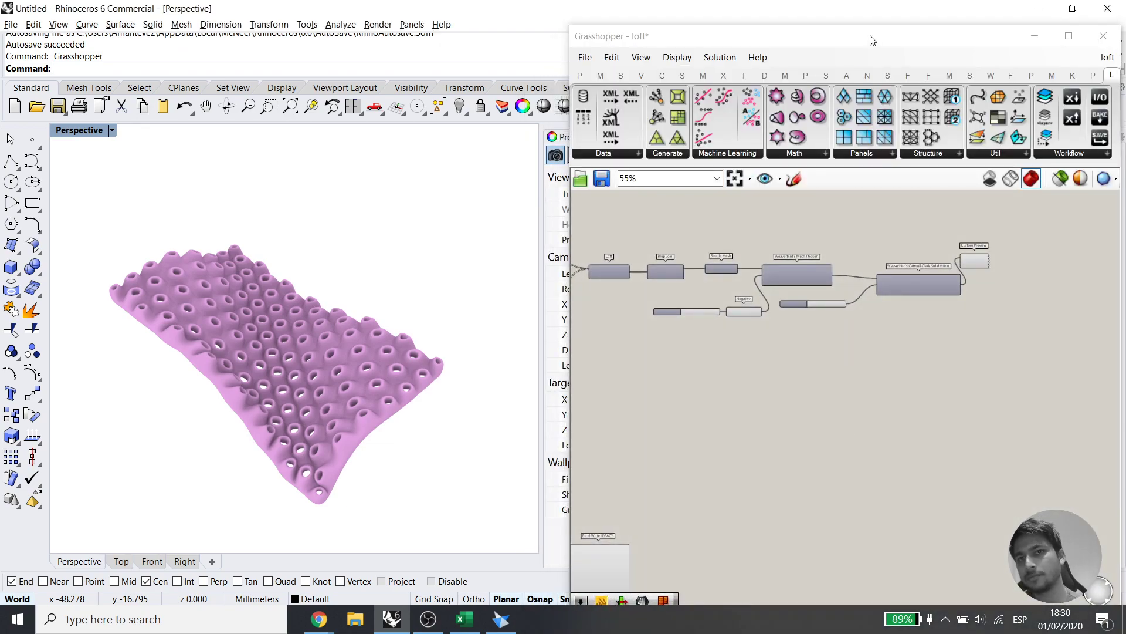
Enlarge the Grasshopper window to full height and zoom to the Excel Write and Launch Application group
{"action": "double_click", "coordinate": [873, 26]}
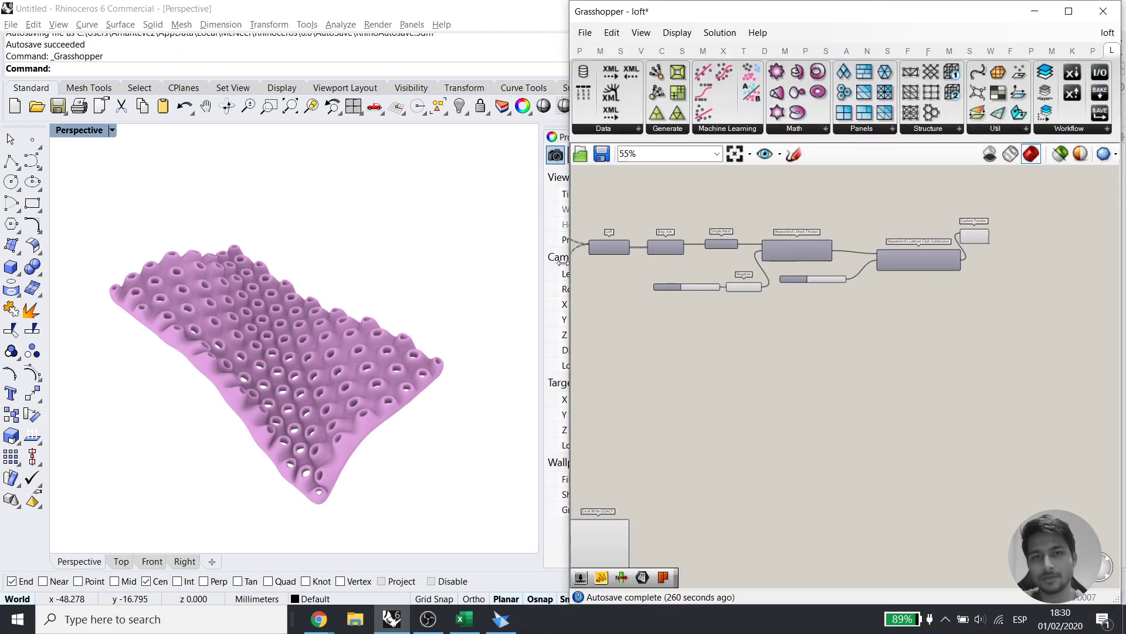
{"action": "left_click_drag", "start_coordinate": [565, 264], "coordinate": [510, 261]}
{"action": "right_click_drag", "start_coordinate": [713, 402], "coordinate": [808, 278]}
{"action": "left_click_drag", "start_coordinate": [896, 268], "coordinate": [696, 518]}
{"action": "scroll", "coordinate": [785, 381], "scroll_direction": "up", "scroll_amount": 5}
{"action": "left_click", "coordinate": [794, 393]}
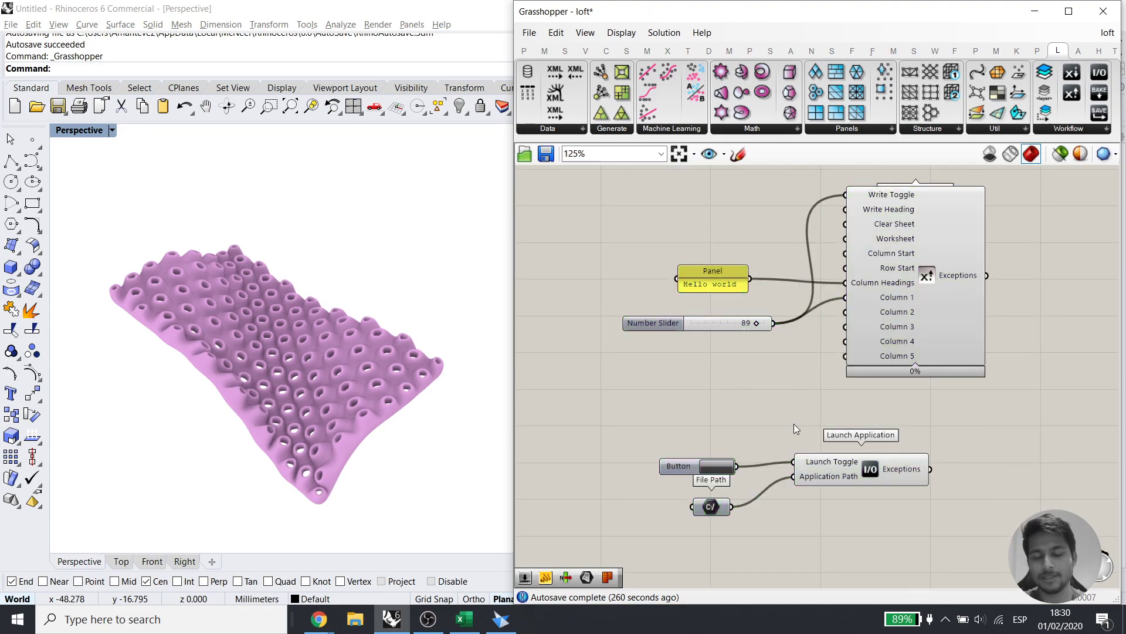
{"action": "scroll", "coordinate": [798, 429], "scroll_direction": "up", "scroll_amount": 2}
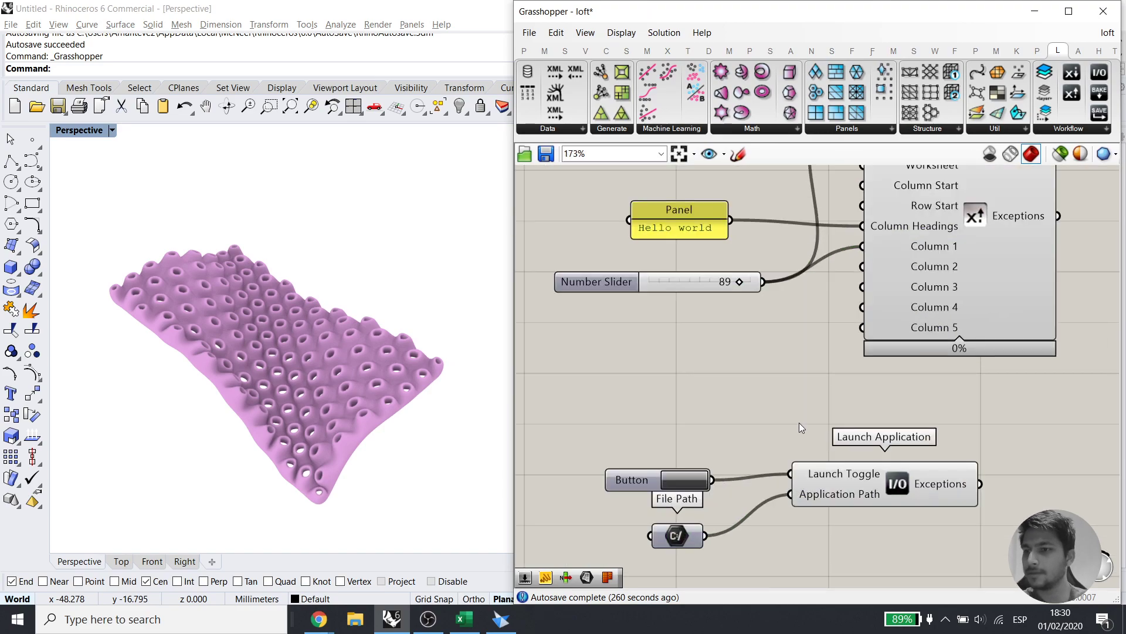
{"action": "scroll", "coordinate": [799, 424], "scroll_direction": "up", "scroll_amount": 1}
{"action": "scroll", "coordinate": [796, 405], "scroll_direction": "down", "scroll_amount": 2}
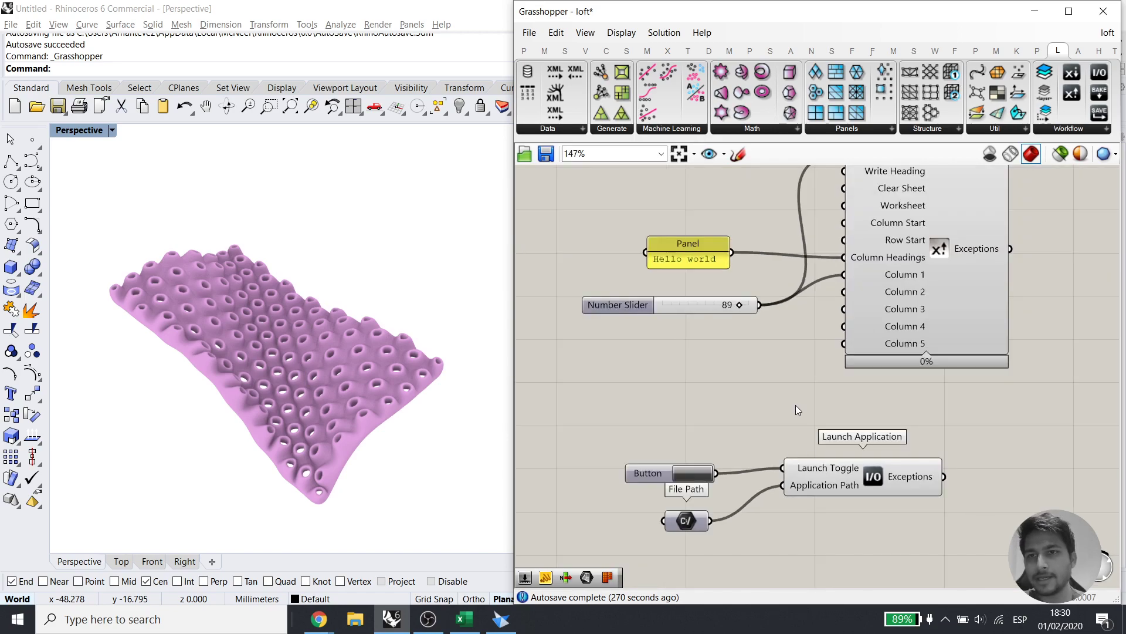
{"action": "right_click_drag", "start_coordinate": [796, 404], "coordinate": [797, 431]}
Pick Excel Write LEGACY from the Workflow component list and drag it onto the canvas
{"action": "left_click", "coordinate": [1066, 130]}
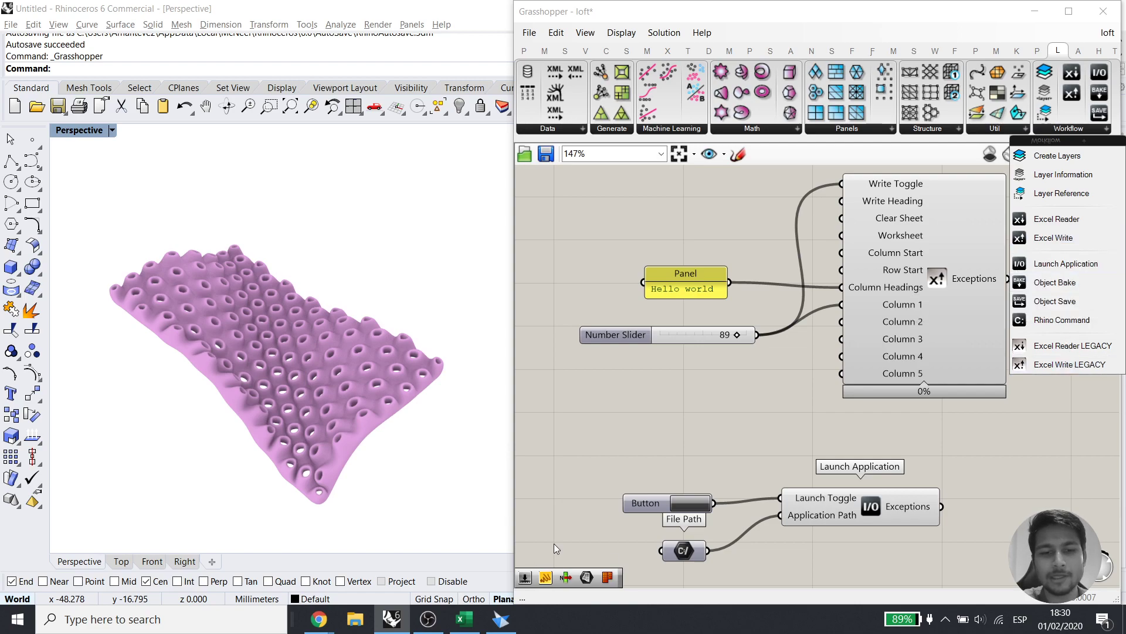
{"action": "left_click", "coordinate": [465, 619]}
{"action": "left_click", "coordinate": [475, 19]}
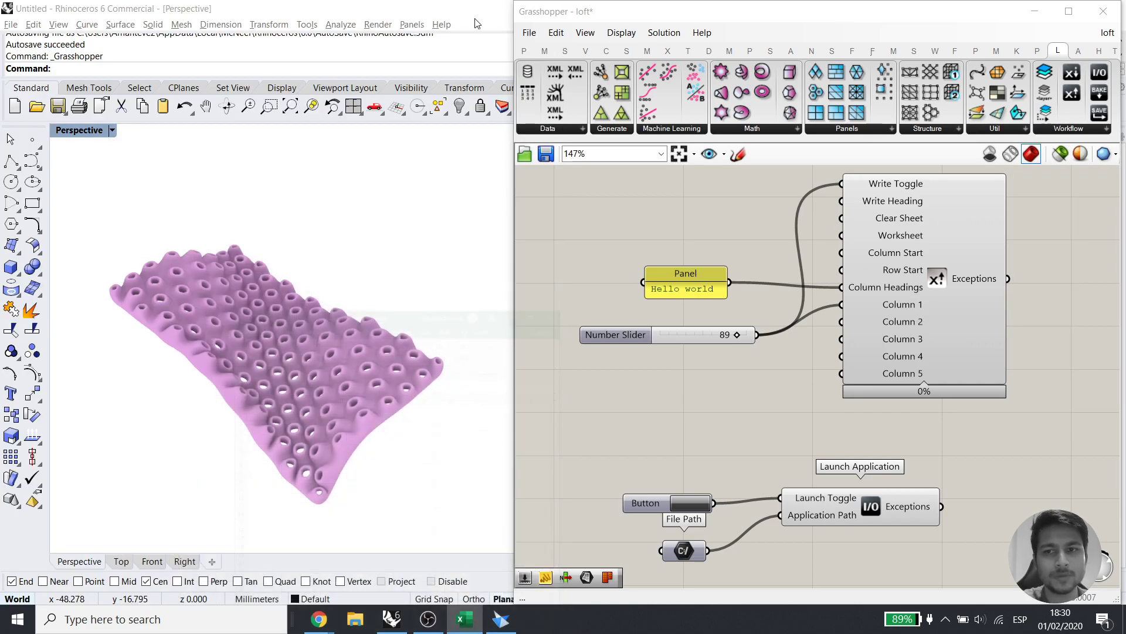
{"action": "left_click", "coordinate": [1068, 129]}
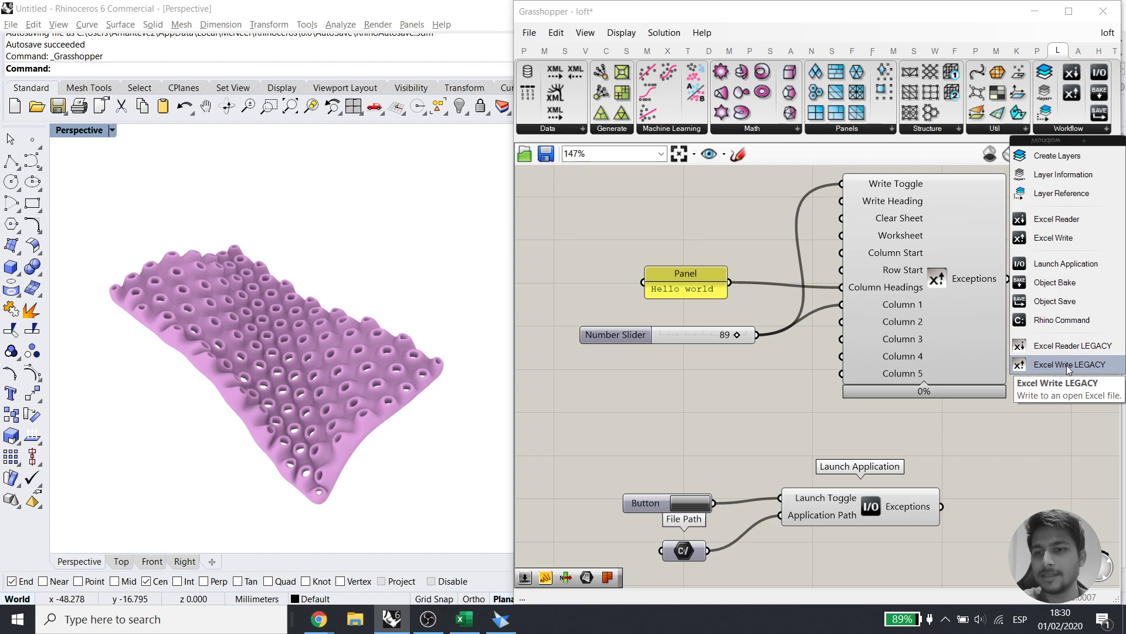
{"action": "left_click_drag", "start_coordinate": [1073, 368], "coordinate": [934, 462]}
Place the Excel Write LEGACY component on the canvas beside the Launch Application components
{"action": "scroll", "coordinate": [881, 345], "scroll_direction": "down", "scroll_amount": 4}
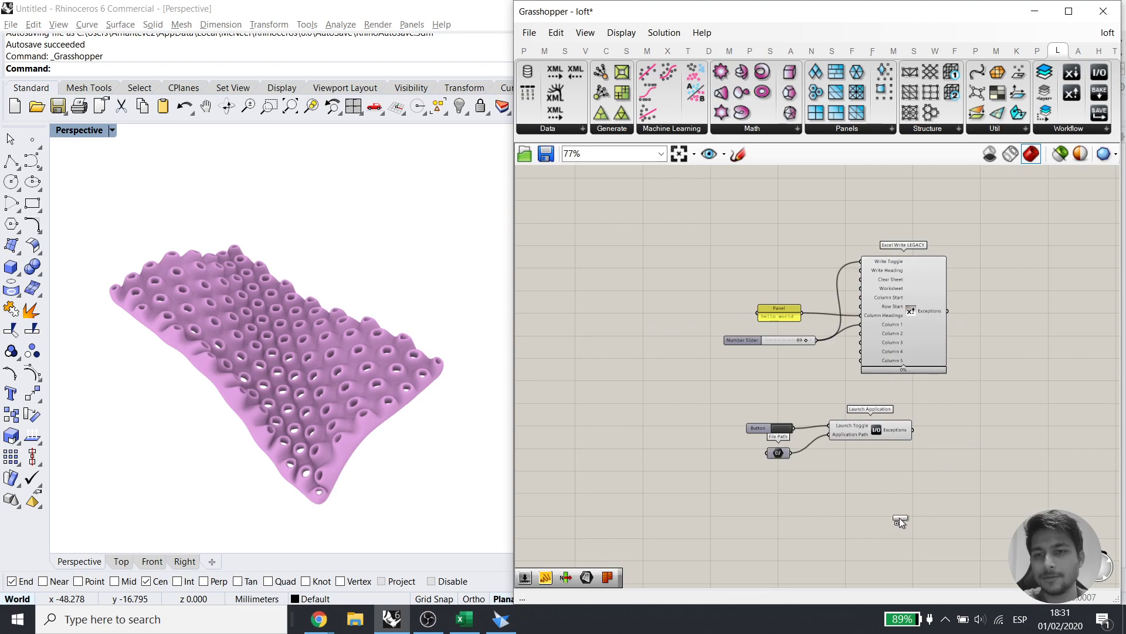
{"action": "left_click", "coordinate": [907, 510]}
{"action": "right_click_drag", "start_coordinate": [993, 465], "coordinate": [976, 297]}
{"action": "scroll", "coordinate": [892, 346], "scroll_direction": "up", "scroll_amount": 4}
{"action": "left_click", "coordinate": [875, 350]}
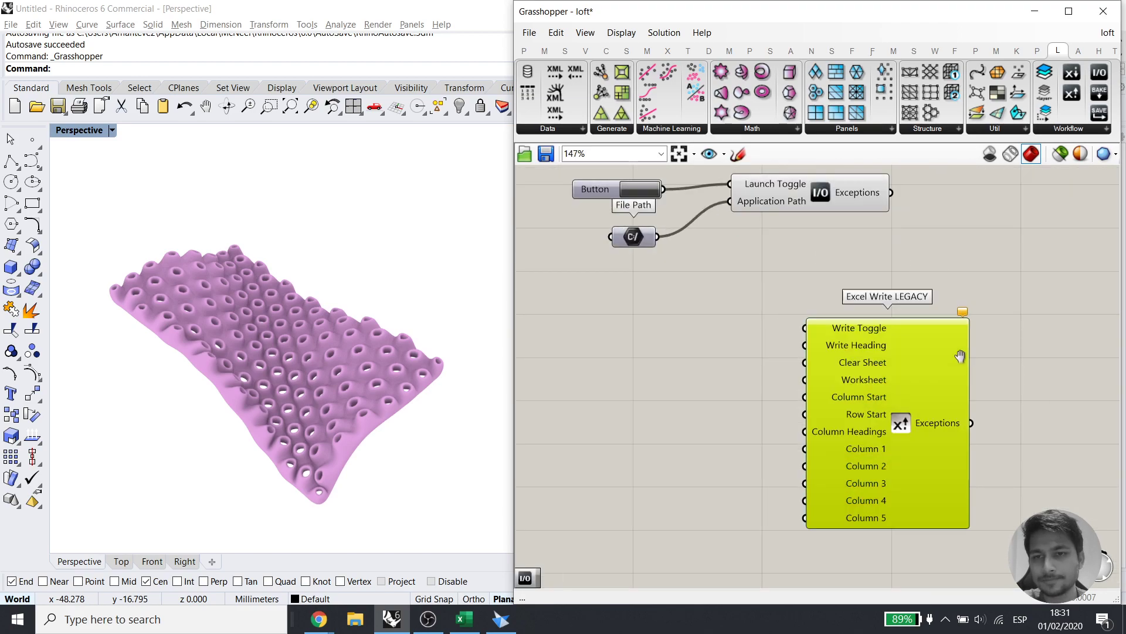
{"action": "scroll", "coordinate": [921, 346], "scroll_direction": "up", "scroll_amount": 2}
{"action": "scroll", "coordinate": [893, 317], "scroll_direction": "down", "scroll_amount": 4}
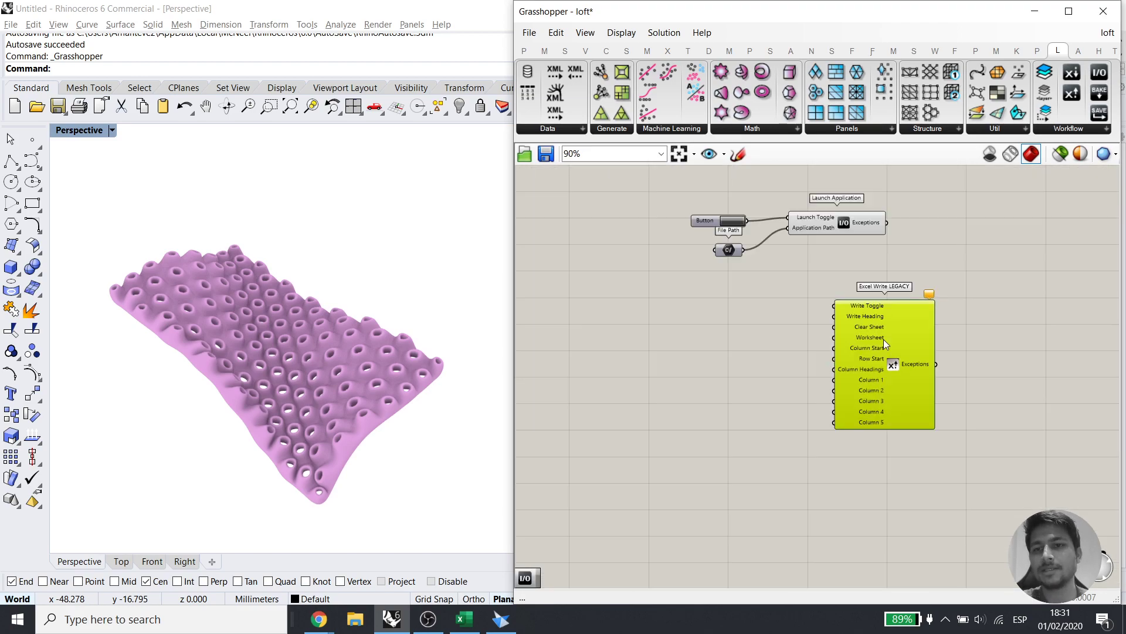
{"action": "right_click_drag", "start_coordinate": [882, 346], "coordinate": [878, 383]}
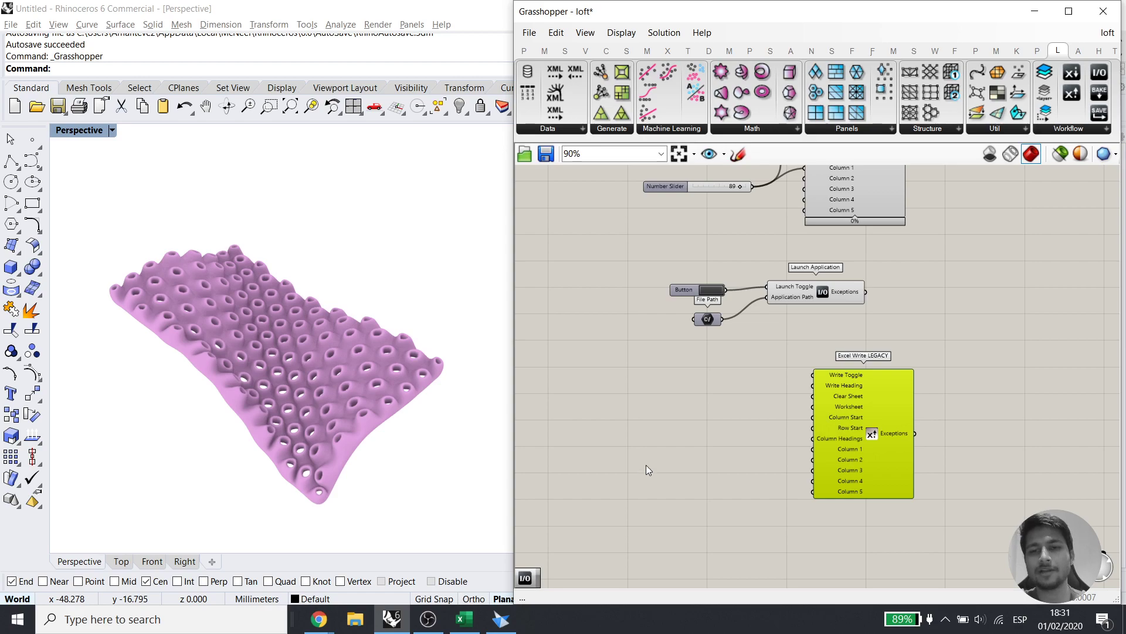
Disable the older Excel Write component together with its Panel and slider
{"action": "right_click_drag", "start_coordinate": [738, 326], "coordinate": [720, 424]}
{"action": "left_click_drag", "start_coordinate": [838, 333], "coordinate": [686, 213]}
{"action": "middle_click", "coordinate": [813, 255]}
{"action": "left_click", "coordinate": [852, 257]}
Show the Column Headings warning on the new Excel Write LEGACY component
{"action": "right_click_drag", "start_coordinate": [764, 506], "coordinate": [797, 373]}
{"action": "scroll", "coordinate": [798, 373], "scroll_direction": "up", "scroll_amount": 3}
{"action": "right_click_drag", "start_coordinate": [1039, 253], "coordinate": [985, 270]}
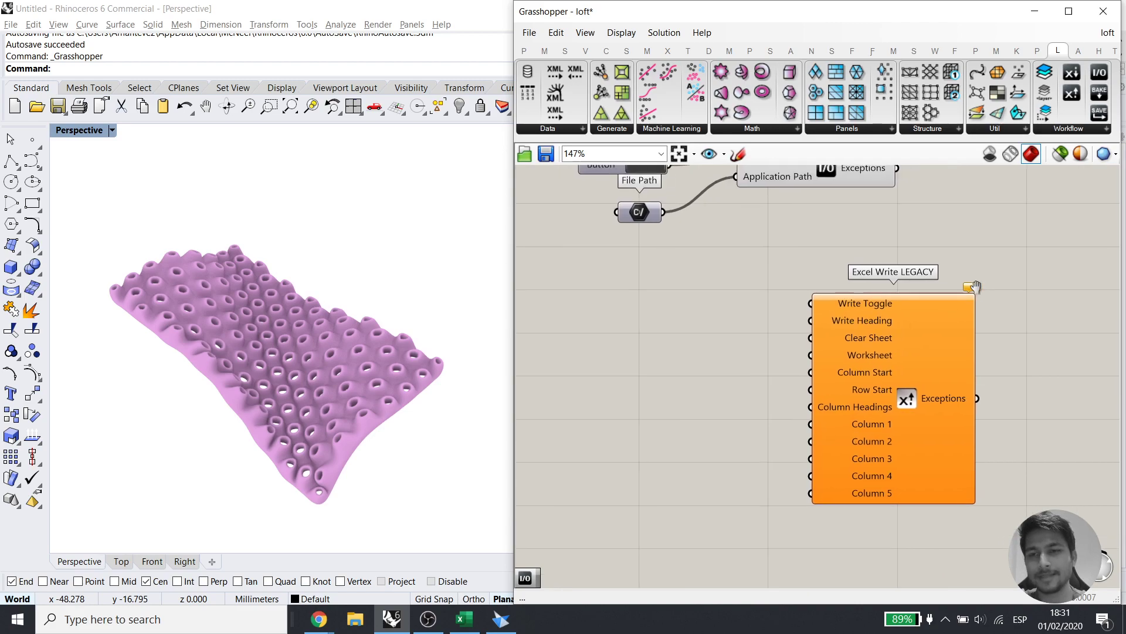
{"action": "scroll", "coordinate": [959, 305], "scroll_direction": "up", "scroll_amount": 1}
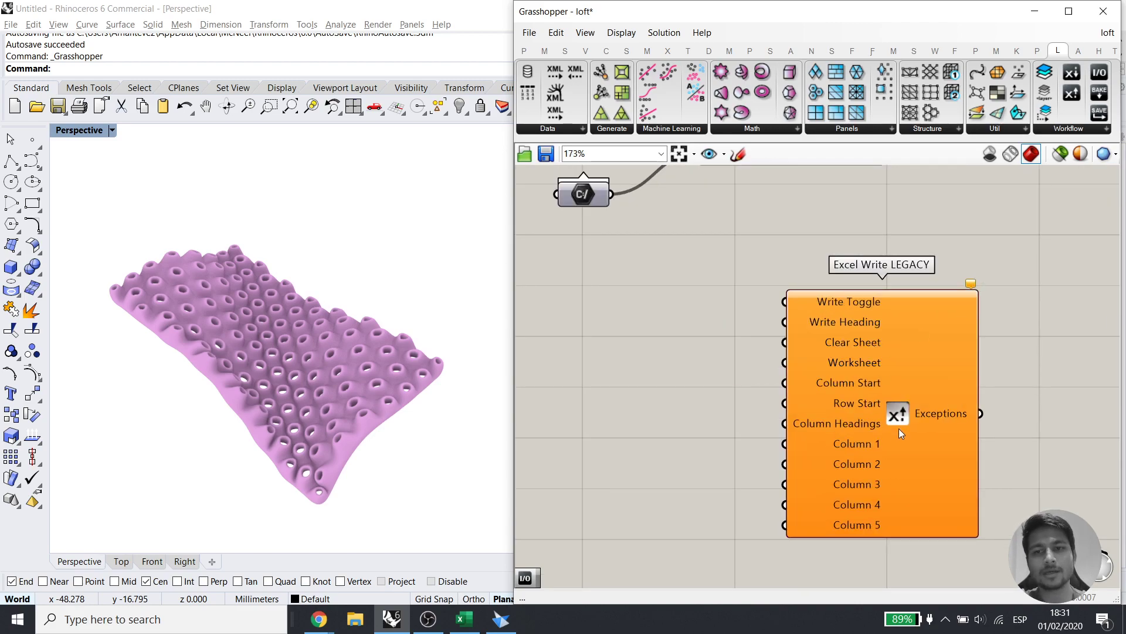
{"action": "left_click", "coordinate": [972, 284]}
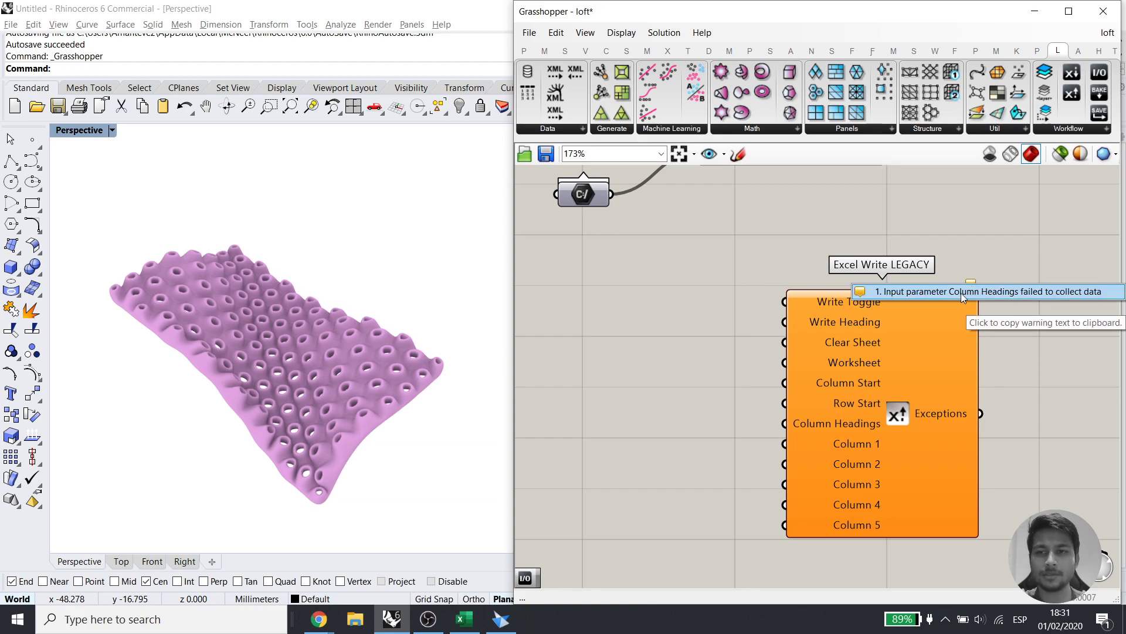
Add a Panel reading 'SolidEdge' and wire it into Column Headings of Excel Write LEGACY
{"action": "double_click", "coordinate": [622, 417]}
{"action": "type", "text": "panel"}
{"action": "key", "text": "Return"}
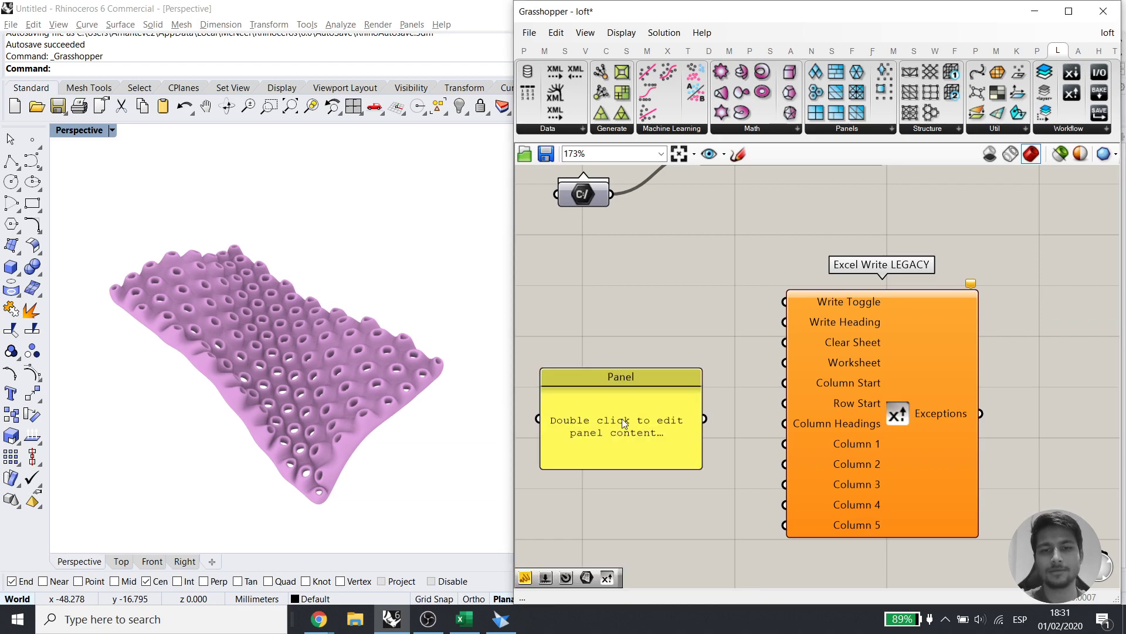
{"action": "double_click", "coordinate": [623, 418]}
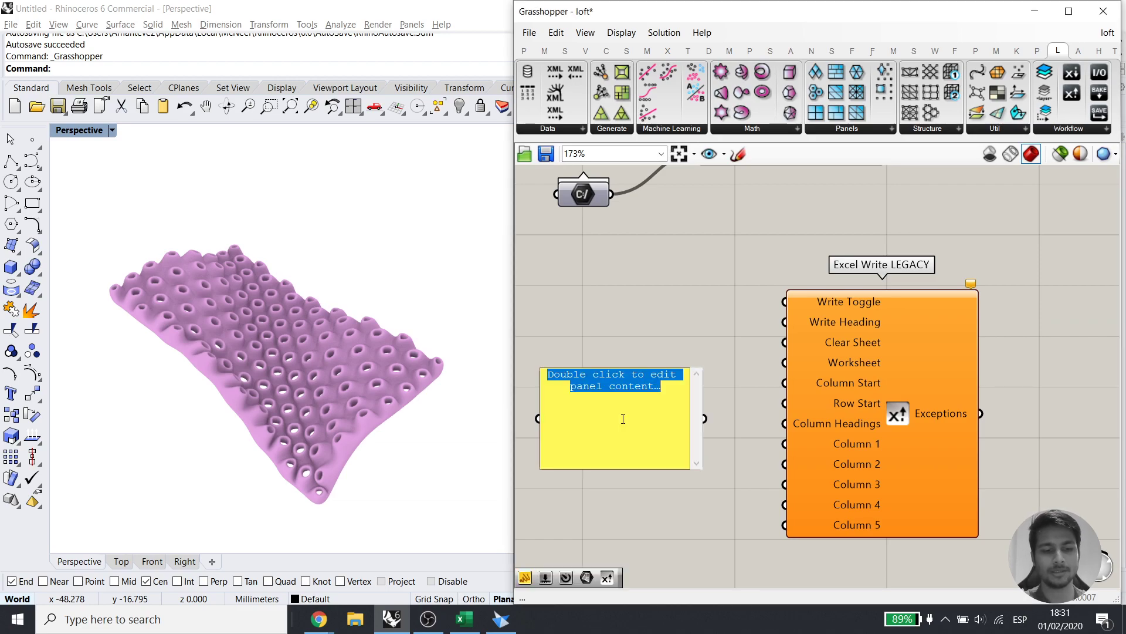
{"action": "type", "text": "SolidE"}
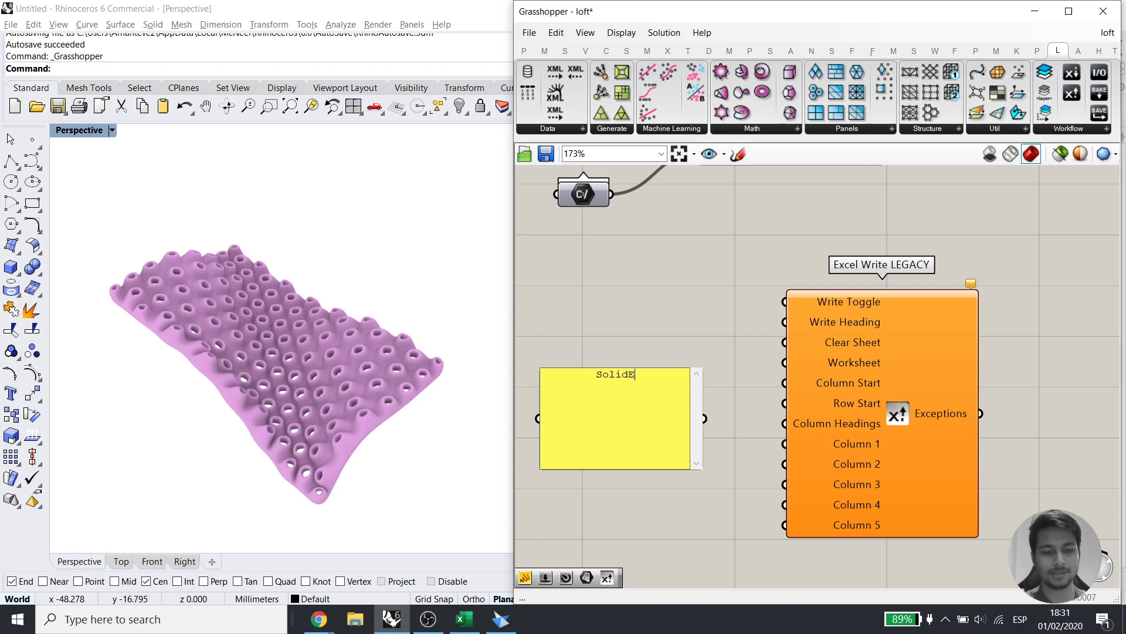
{"action": "type", "text": "dge"}
{"action": "key", "text": "Return"}
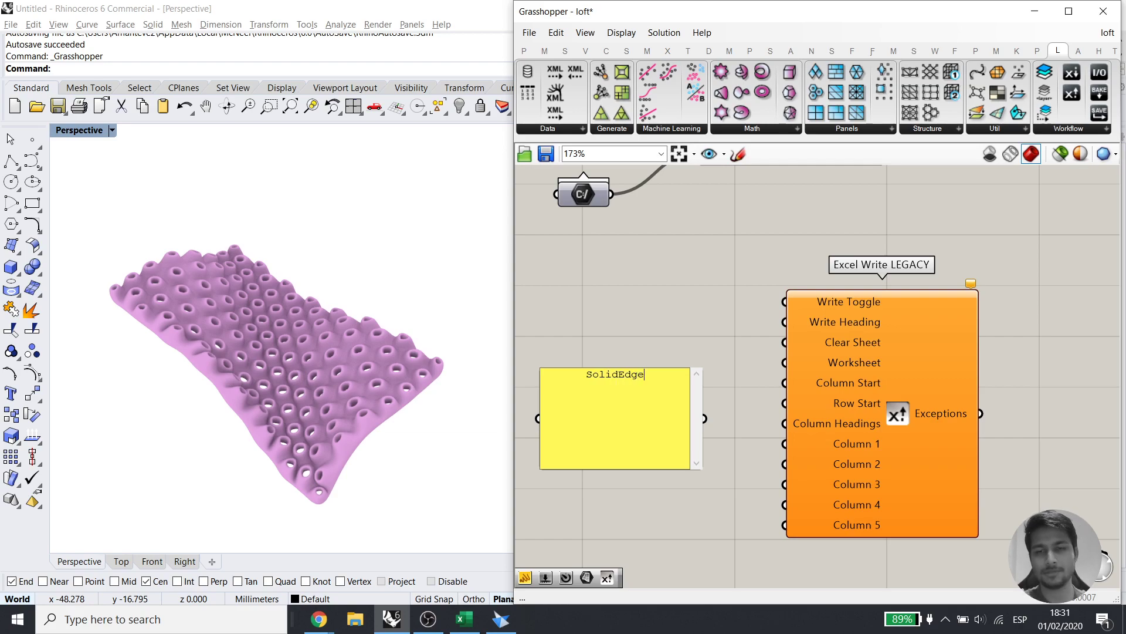
{"action": "left_click", "coordinate": [694, 301]}
{"action": "left_click_drag", "start_coordinate": [785, 423], "coordinate": [705, 419]}
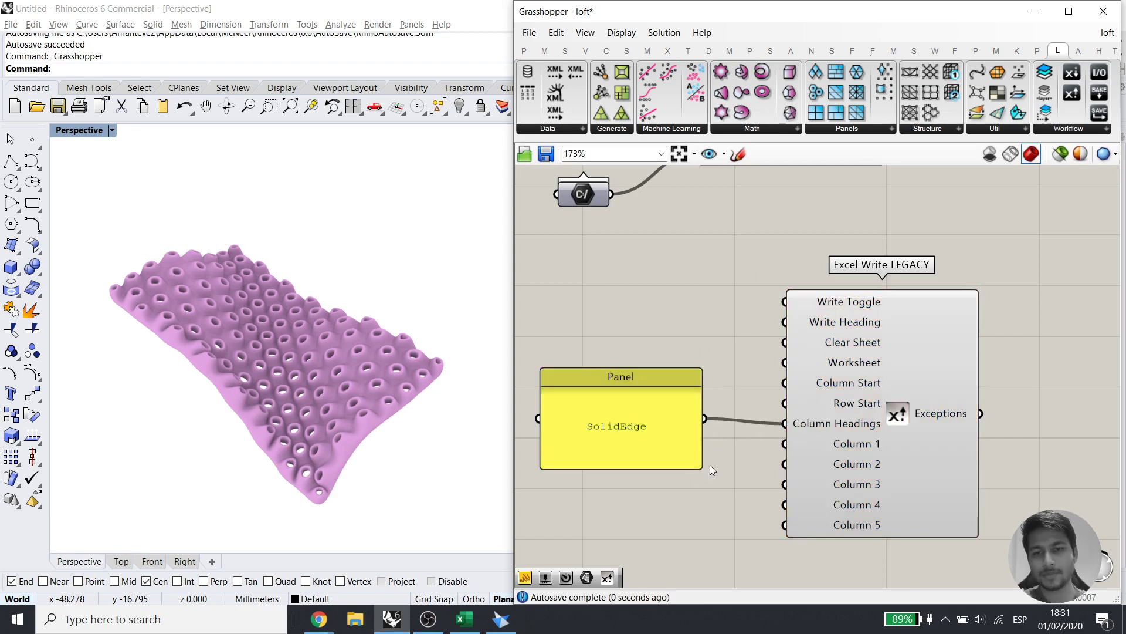
{"action": "scroll", "coordinate": [969, 288], "scroll_direction": "up", "scroll_amount": 2}
{"action": "scroll", "coordinate": [969, 288], "scroll_direction": "down", "scroll_amount": 2}
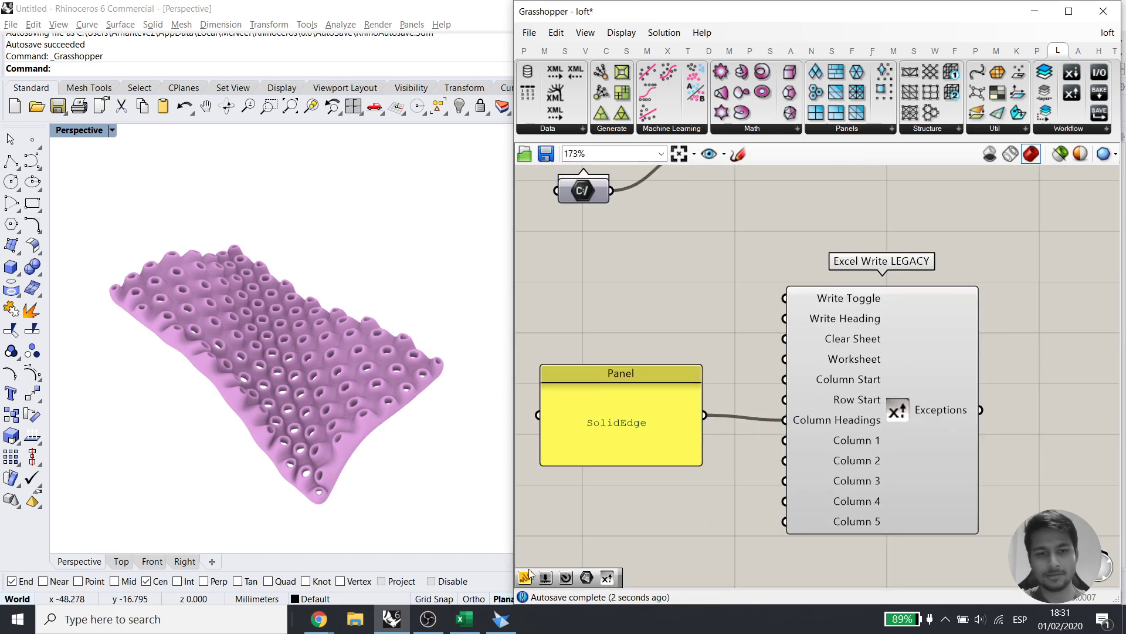
Check the Excel workbook cells, cancelling the pending copy of A2, then return to the component
{"action": "left_click", "coordinate": [464, 620]}
{"action": "left_click", "coordinate": [784, 439]}
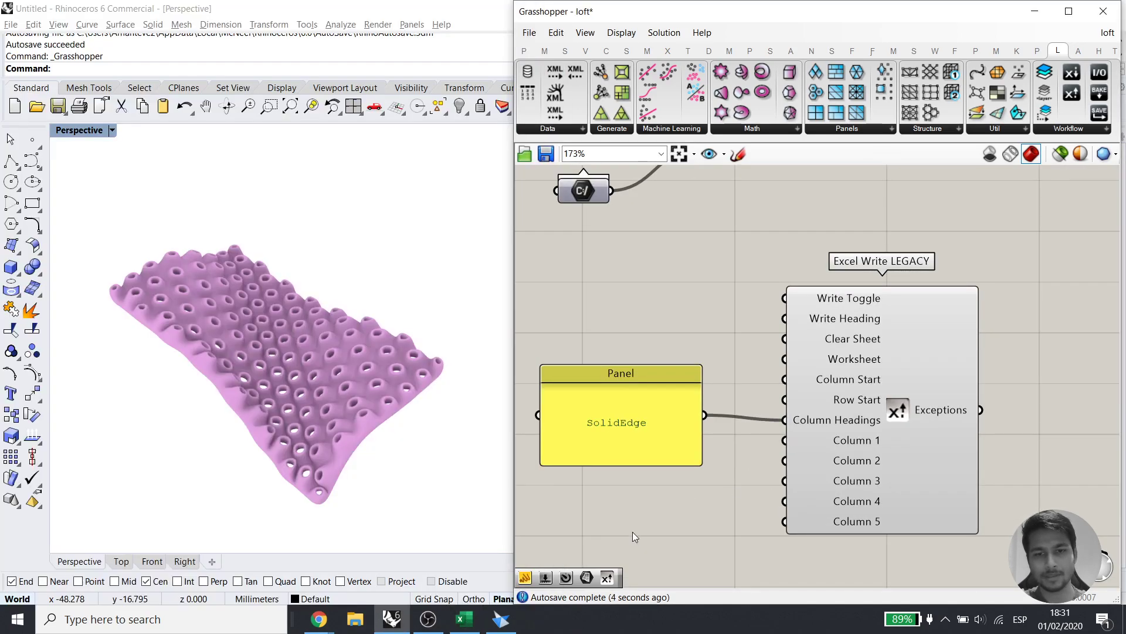
{"action": "left_click", "coordinate": [460, 617]}
{"action": "left_click", "coordinate": [432, 366]}
{"action": "left_click", "coordinate": [199, 241]}
{"action": "left_click", "coordinate": [143, 217]}
{"action": "key", "text": "Escape"}
{"action": "left_click_drag", "start_coordinate": [61, 199], "coordinate": [51, 173]}
{"action": "left_click", "coordinate": [340, 309]}
{"action": "right_click_drag", "start_coordinate": [855, 332], "coordinate": [909, 339]}
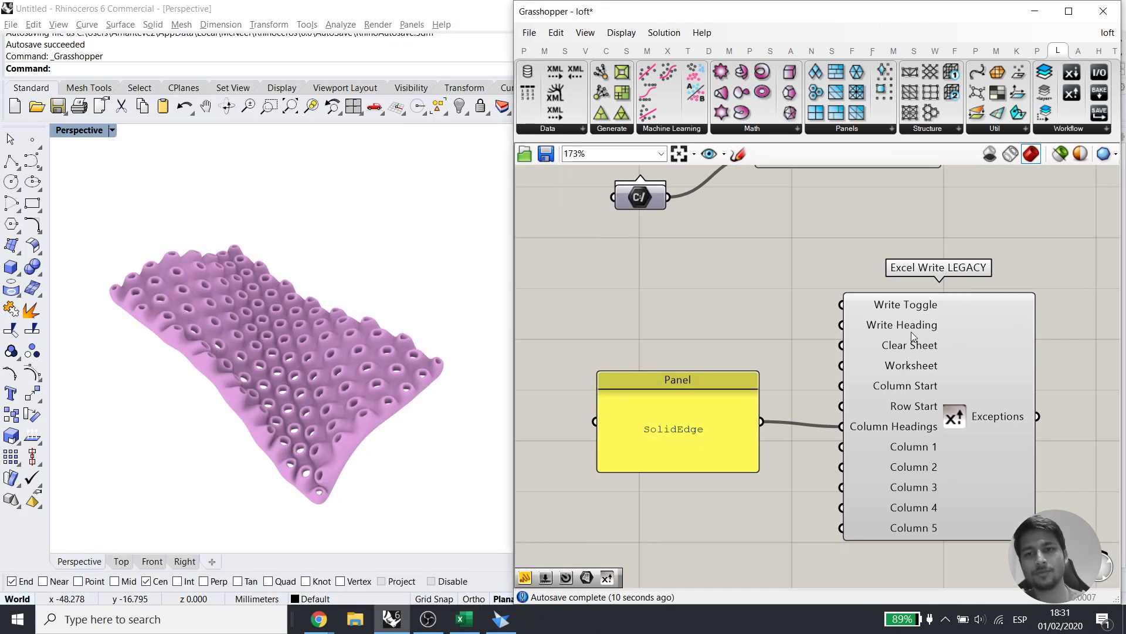
{"action": "mouse_move", "coordinate": [897, 308]}
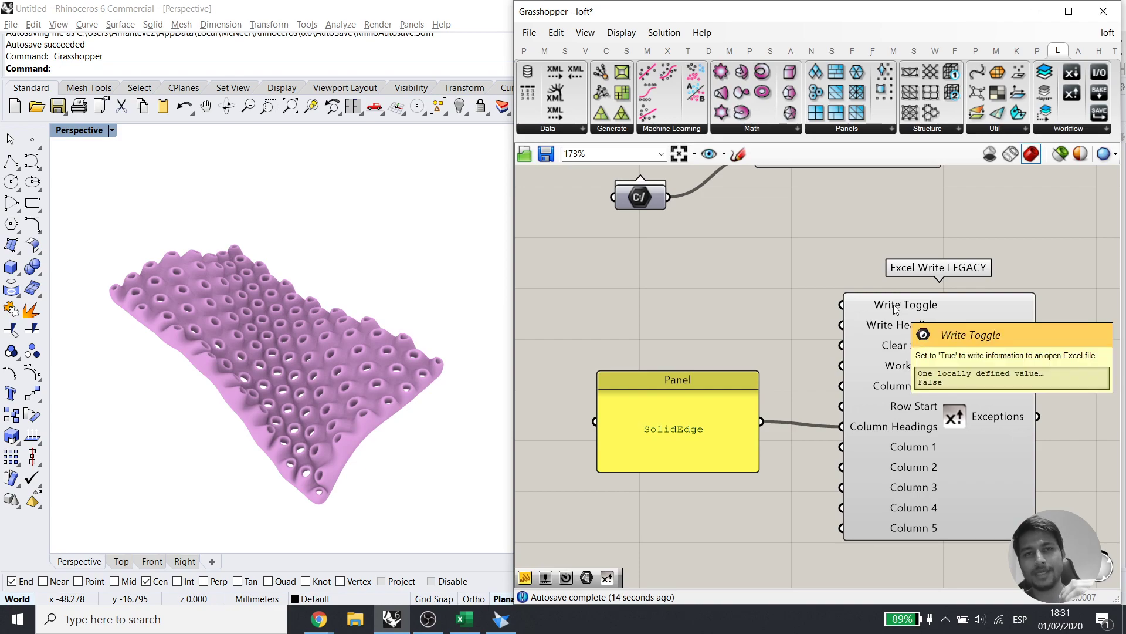
Add a Button component and wire it to Excel Write LEGACY's Write Toggle
{"action": "double_click", "coordinate": [708, 317]}
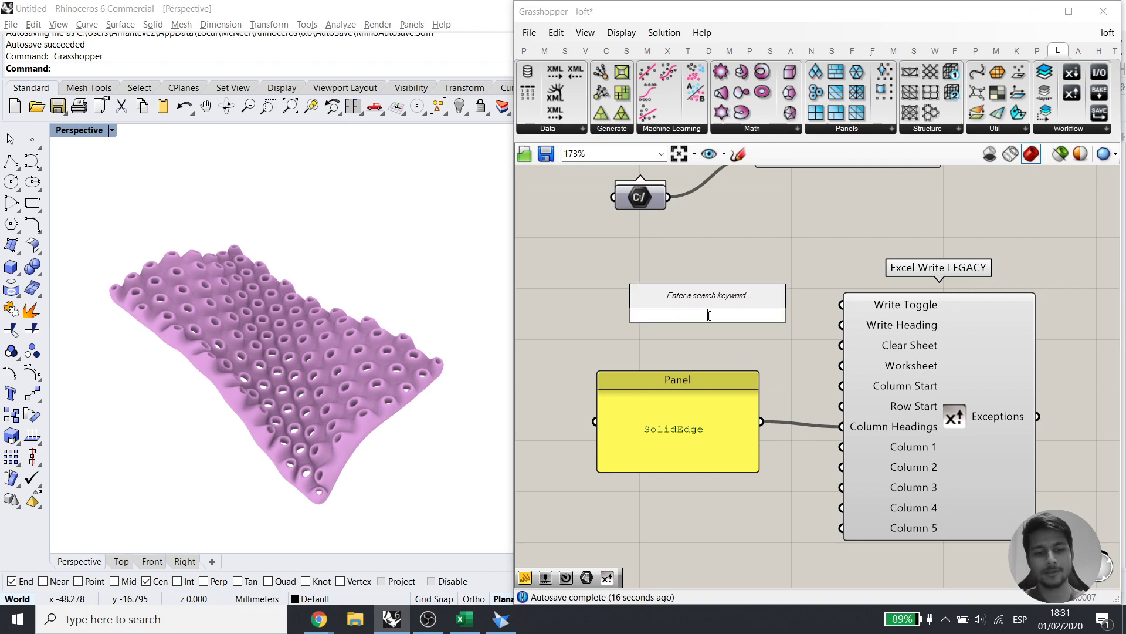
{"action": "type", "text": "bool"}
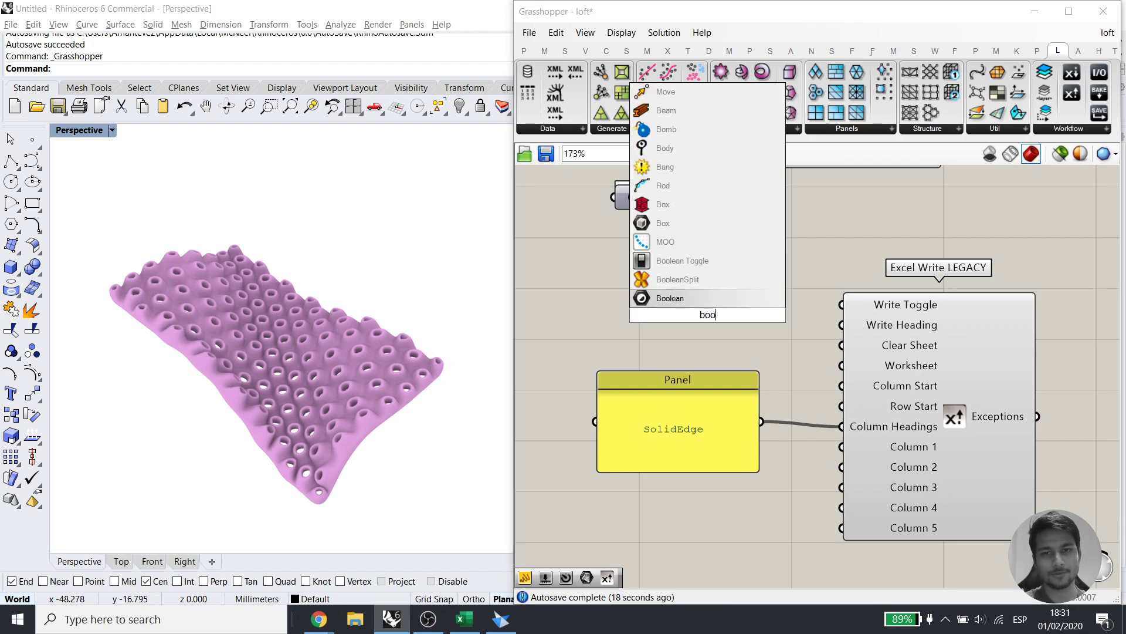
{"action": "key", "text": "BackSpace"}
{"action": "key", "text": "BackSpace"}
{"action": "key", "text": "BackSpace"}
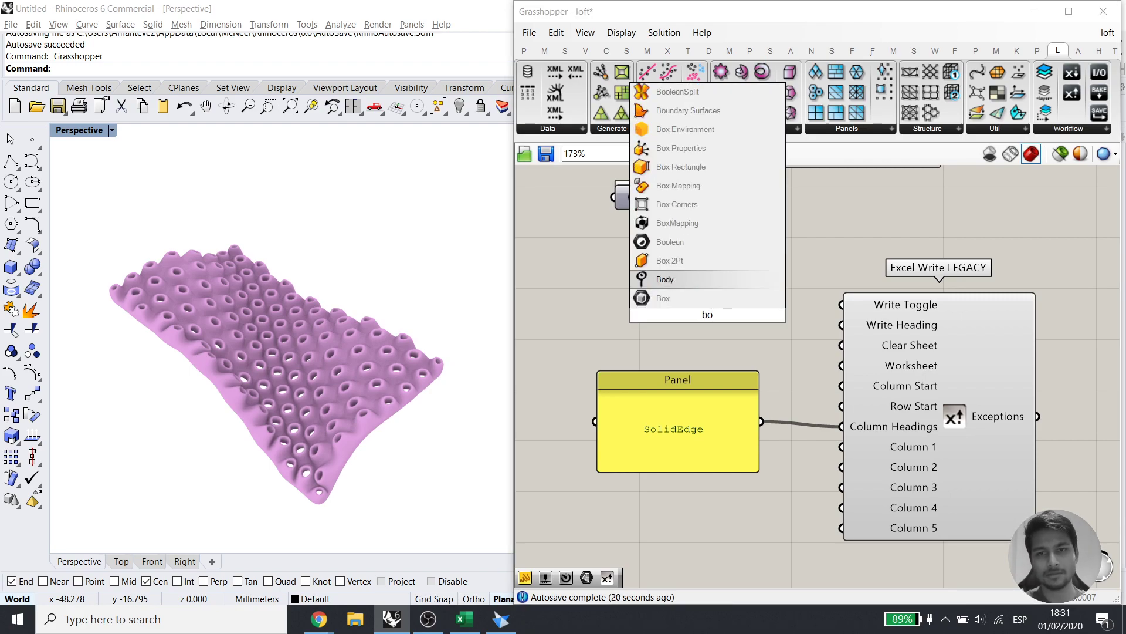
{"action": "type", "text": "utt"}
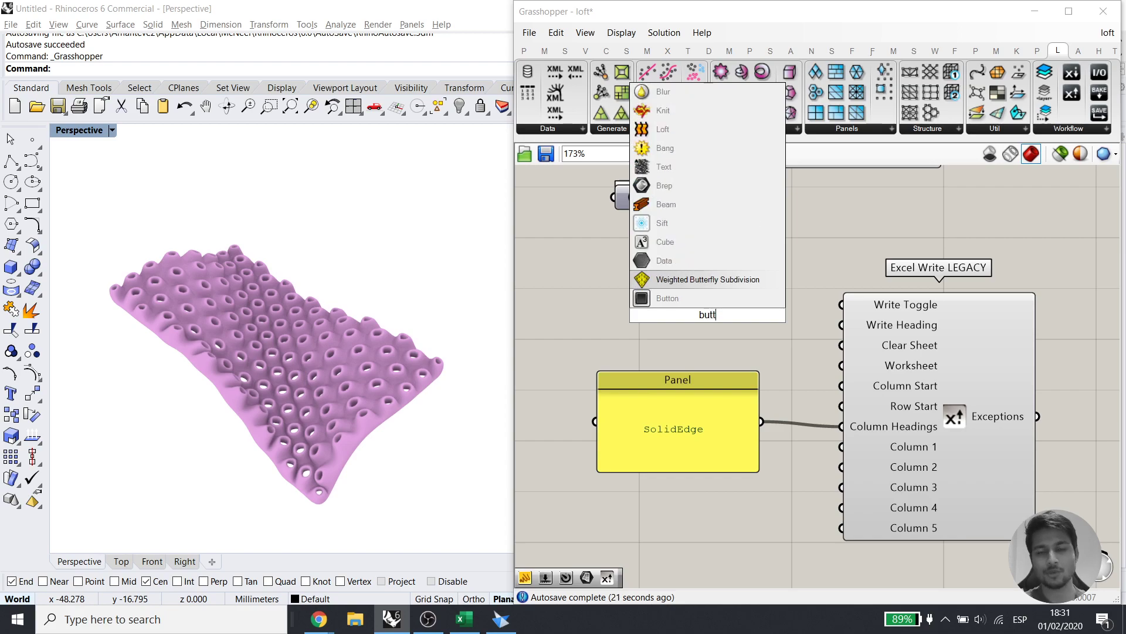
{"action": "left_click", "coordinate": [702, 301]}
{"action": "left_click_drag", "start_coordinate": [843, 305], "coordinate": [762, 315]}
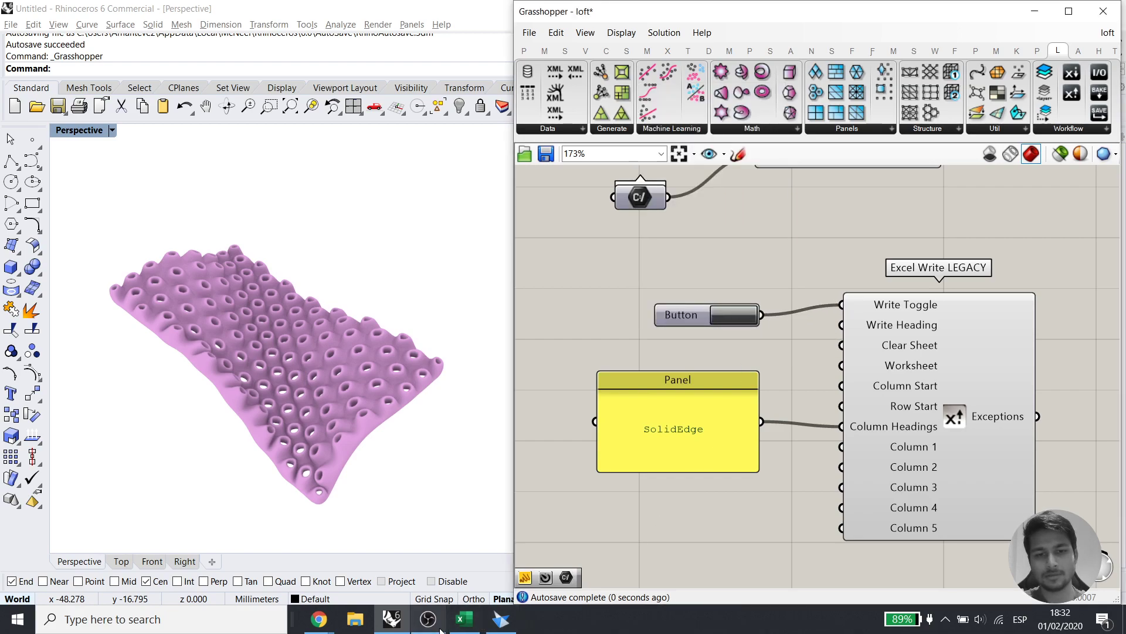
Bring Excel and Solid Edge alongside Grasshopper and move the SolidEdge panel down slightly
{"action": "left_click", "coordinate": [463, 619]}
{"action": "left_click", "coordinate": [502, 621]}
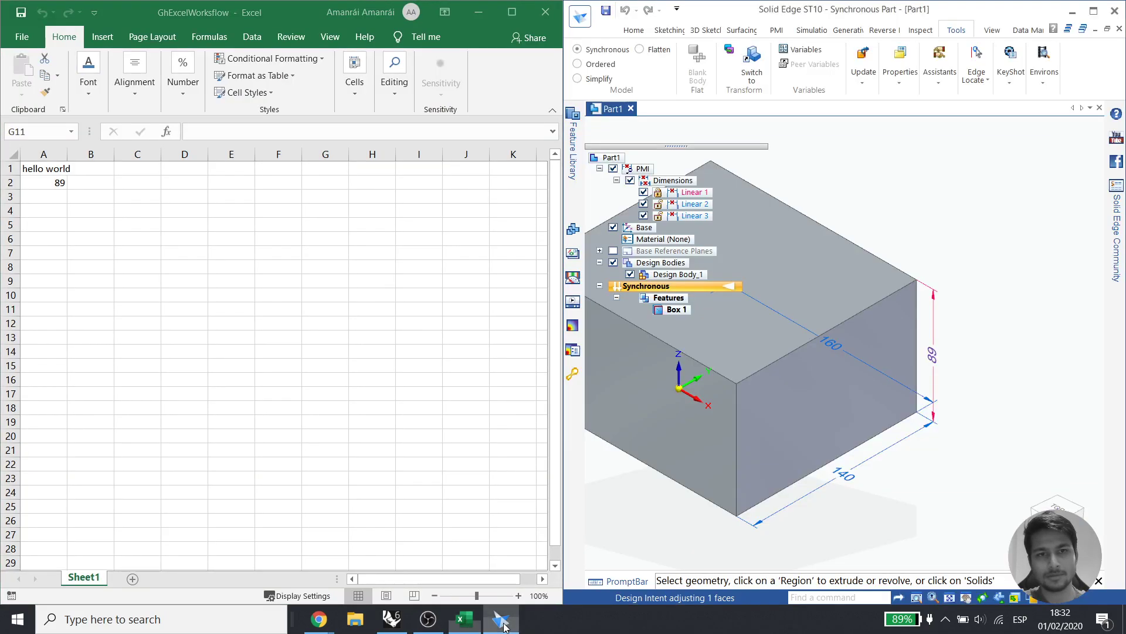
{"action": "left_click", "coordinate": [463, 619]}
{"action": "left_click", "coordinate": [390, 623]}
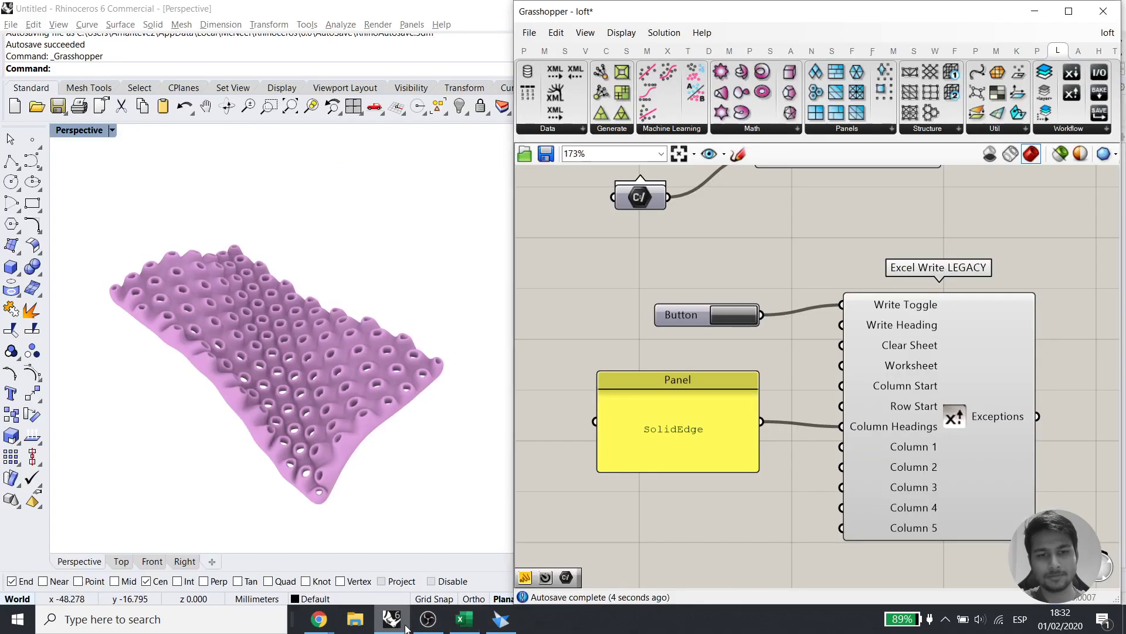
{"action": "left_click", "coordinate": [464, 618]}
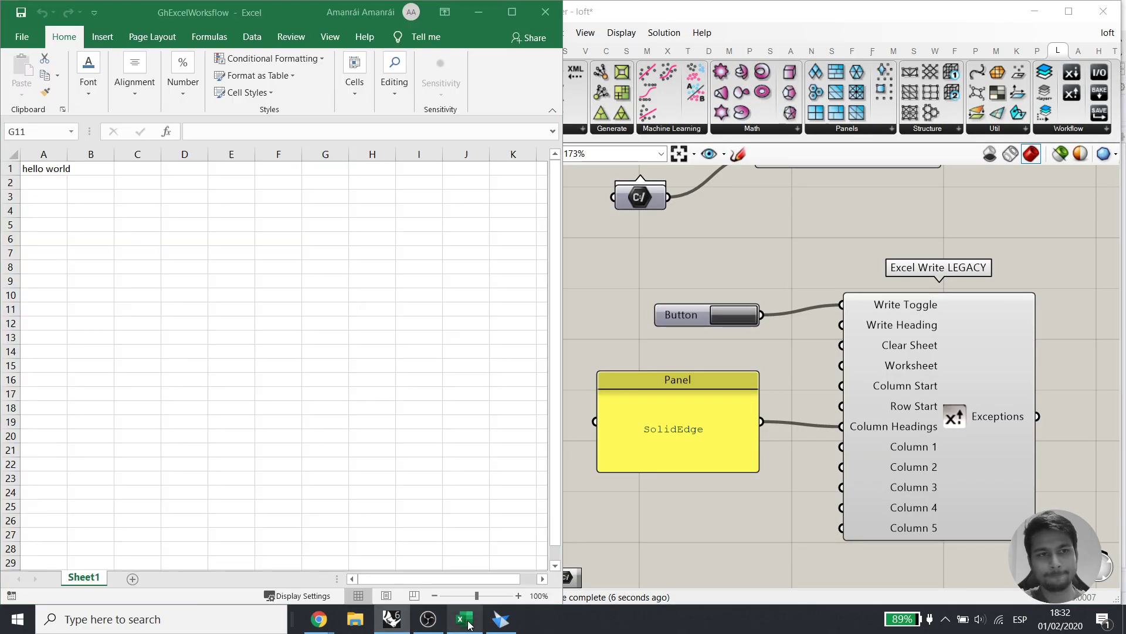
{"action": "left_click", "coordinate": [747, 321]}
{"action": "left_click_drag", "start_coordinate": [696, 455], "coordinate": [692, 477]}
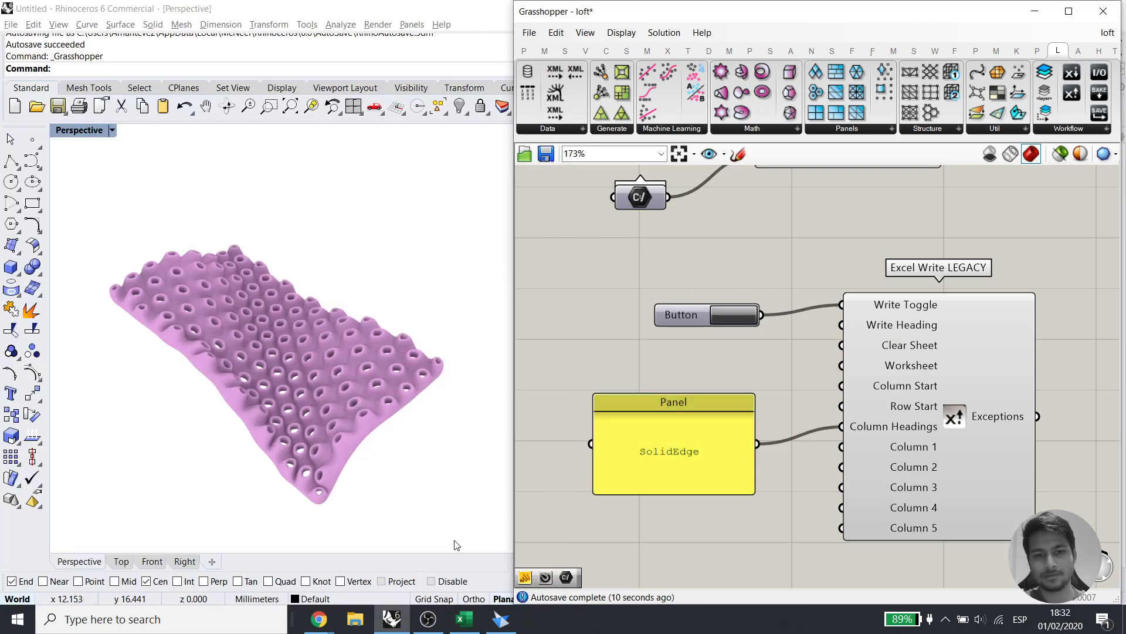
{"action": "left_click", "coordinate": [464, 619]}
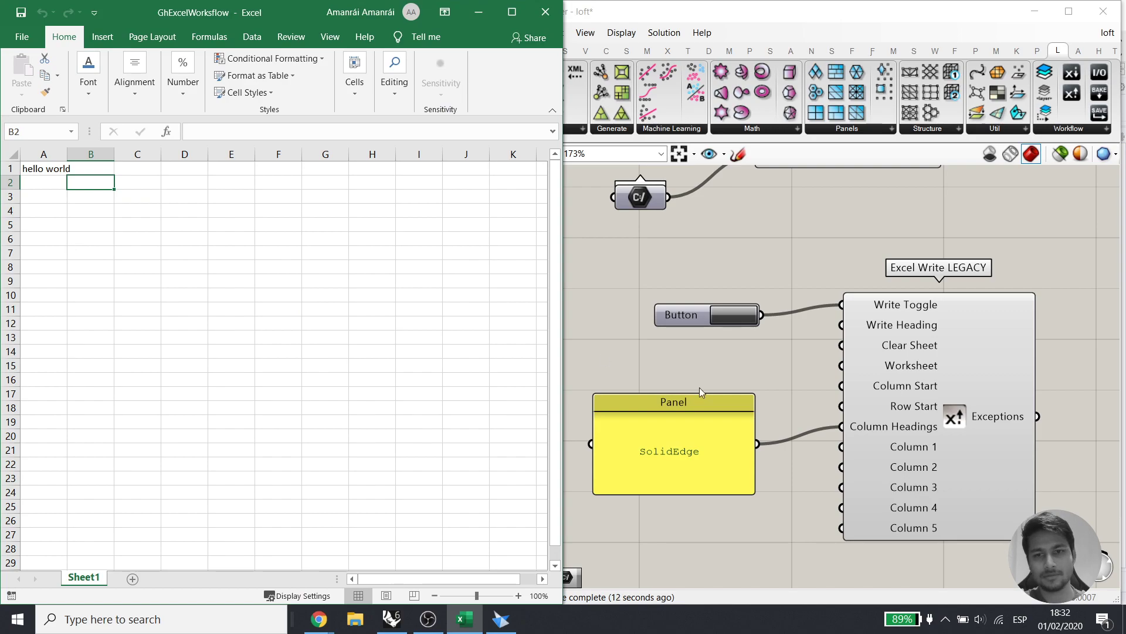
Wire the SolidEdge panel to Column 1 and press the Button, writing SolidEdge into cell A2
{"action": "left_click_drag", "start_coordinate": [758, 443], "coordinate": [842, 447]}
{"action": "left_click", "coordinate": [742, 316]}
{"action": "left_click", "coordinate": [464, 619]}
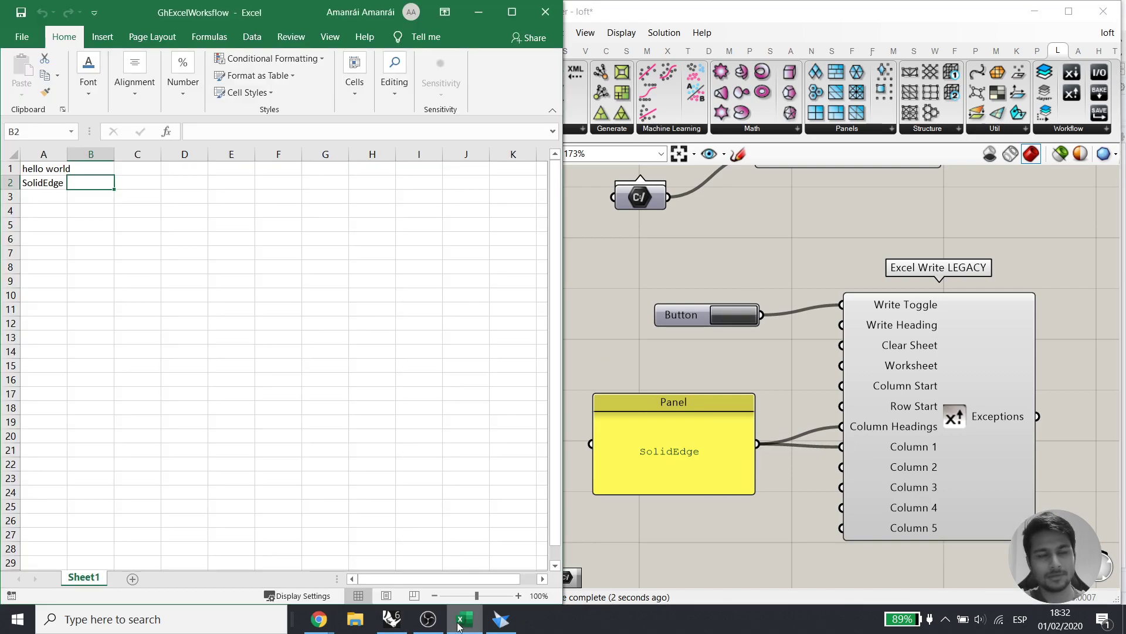
{"action": "left_click", "coordinate": [43, 183]}
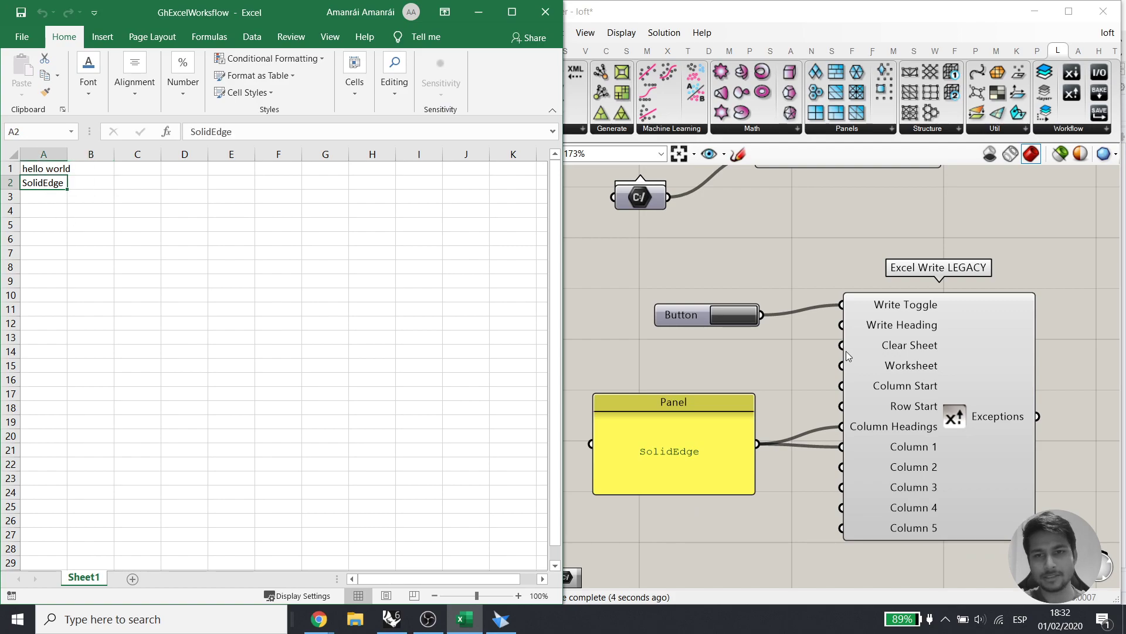
{"action": "scroll", "coordinate": [804, 318], "scroll_direction": "down", "scroll_amount": 2}
{"action": "right_click_drag", "start_coordinate": [800, 232], "coordinate": [777, 461]}
{"action": "scroll", "coordinate": [690, 245], "scroll_direction": "up", "scroll_amount": 4}
{"action": "scroll", "coordinate": [821, 265], "scroll_direction": "down", "scroll_amount": 4}
{"action": "right_click_drag", "start_coordinate": [856, 449], "coordinate": [849, 301]}
{"action": "scroll", "coordinate": [854, 470], "scroll_direction": "up", "scroll_amount": 2}
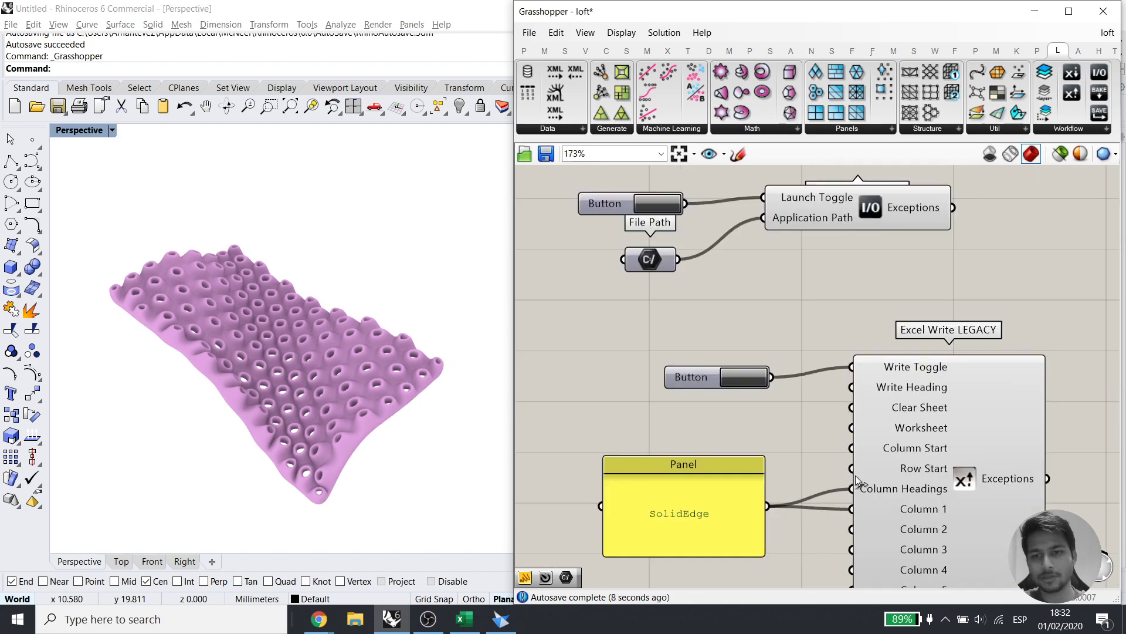
{"action": "scroll", "coordinate": [855, 471], "scroll_direction": "up", "scroll_amount": 1}
Clear cells A1 to A4 in Excel with Delete and write the panel value again
{"action": "left_click", "coordinate": [464, 619]}
{"action": "left_click_drag", "start_coordinate": [23, 210], "coordinate": [24, 154]}
{"action": "key", "text": "Delete"}
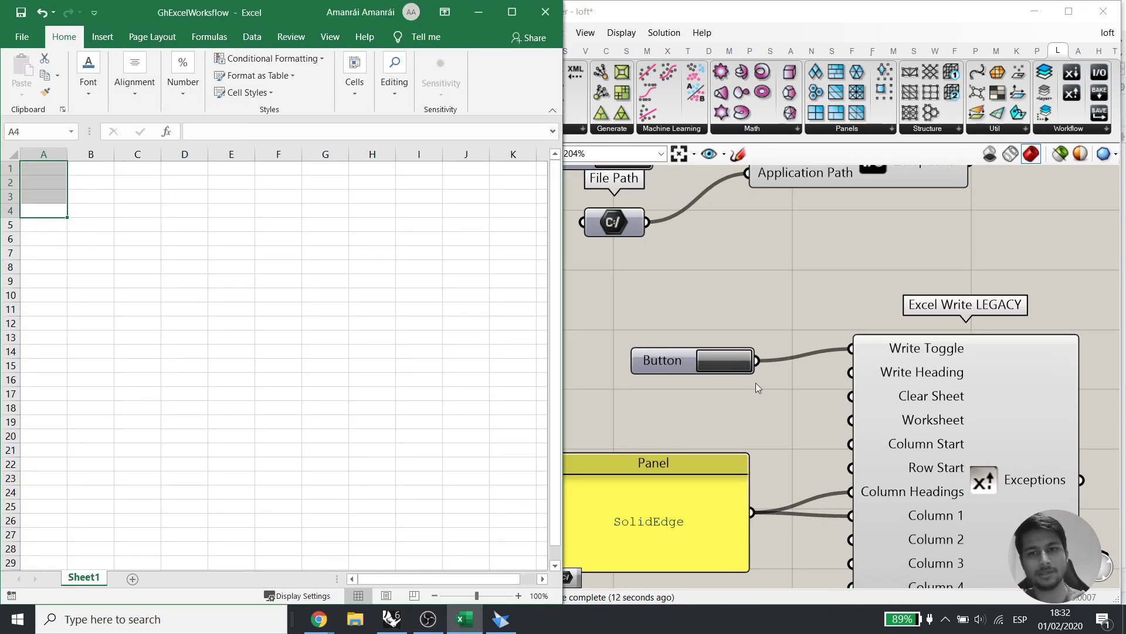
{"action": "left_click", "coordinate": [751, 375]}
{"action": "left_click", "coordinate": [464, 619]}
{"action": "left_click", "coordinate": [242, 266]}
{"action": "left_click", "coordinate": [44, 174]}
{"action": "scroll", "coordinate": [36, 183], "scroll_direction": "right", "scroll_amount": 1}
{"action": "scroll", "coordinate": [36, 183], "scroll_direction": "left", "scroll_amount": 1}
{"action": "left_click", "coordinate": [87, 207]}
{"action": "right_click_drag", "start_coordinate": [858, 527], "coordinate": [888, 413]}
Replace the panel text with 53 and confirm Excel cell A2 now reads 53
{"action": "double_click", "coordinate": [694, 424]}
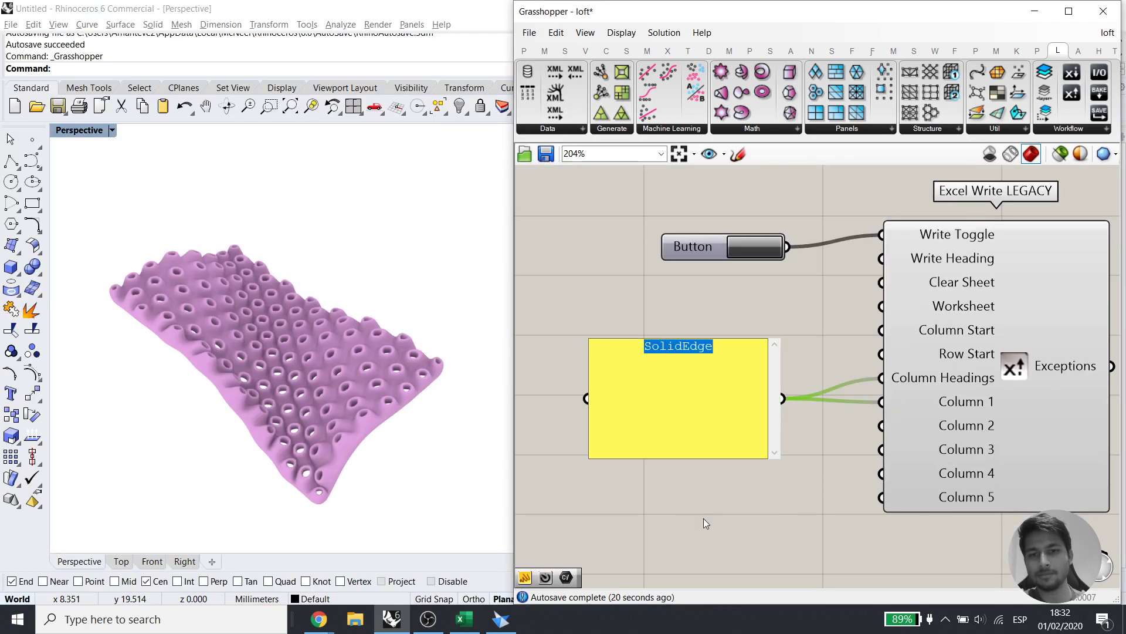
{"action": "type", "text": "53"}
{"action": "left_click", "coordinate": [713, 530]}
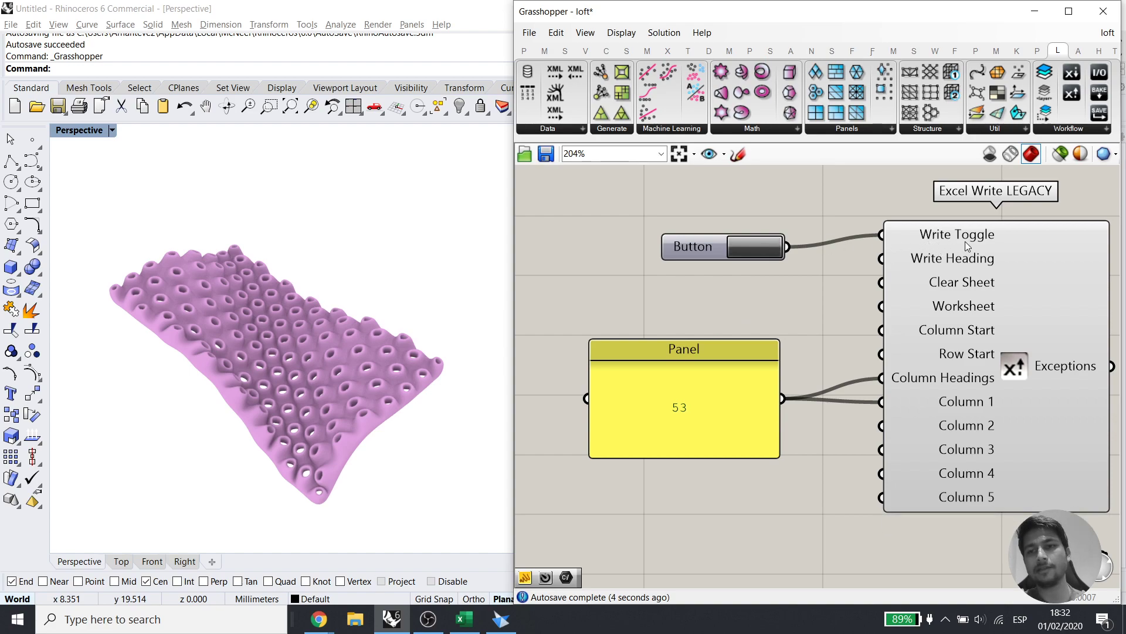
{"action": "left_click", "coordinate": [464, 619]}
Snap Excel to the left half and Rhino with Grasshopper to the right half
{"action": "key", "text": "alt+Tab"}
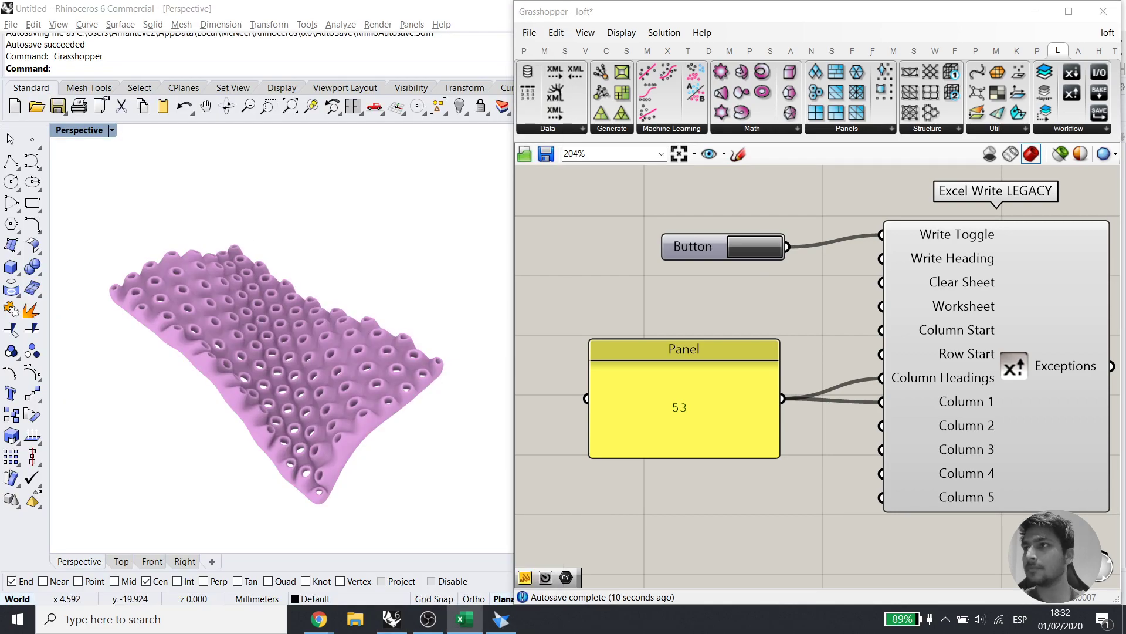
{"action": "left_click_drag", "start_coordinate": [1125, 226], "coordinate": [362, 119]}
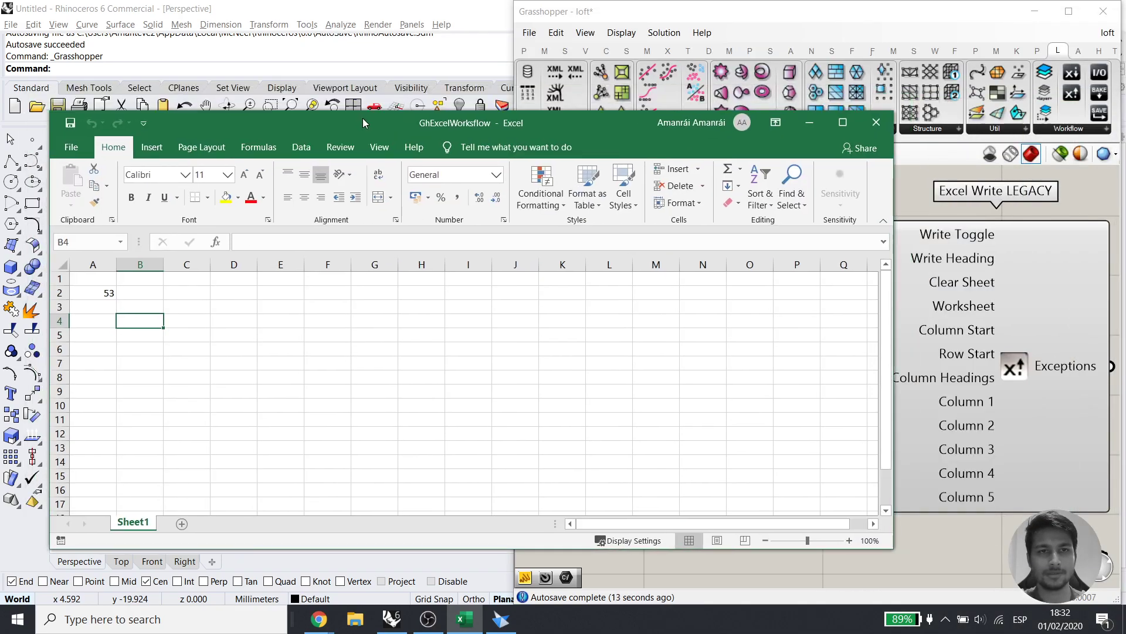
{"action": "key", "text": "super+Left"}
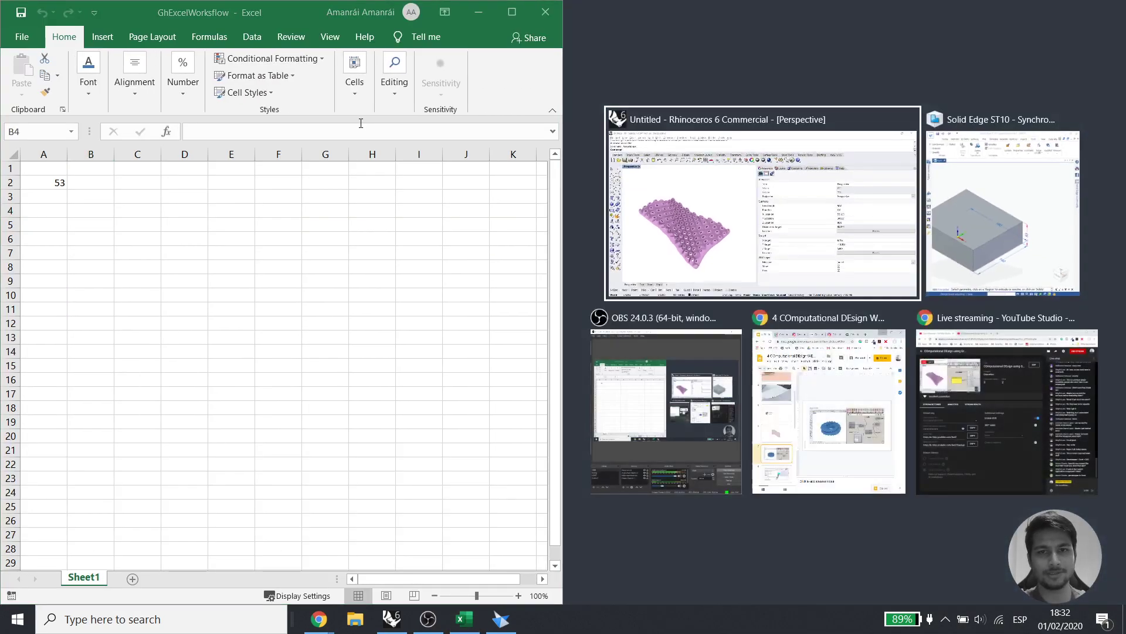
{"action": "left_click", "coordinate": [856, 193]}
{"action": "left_click", "coordinate": [857, 192]}
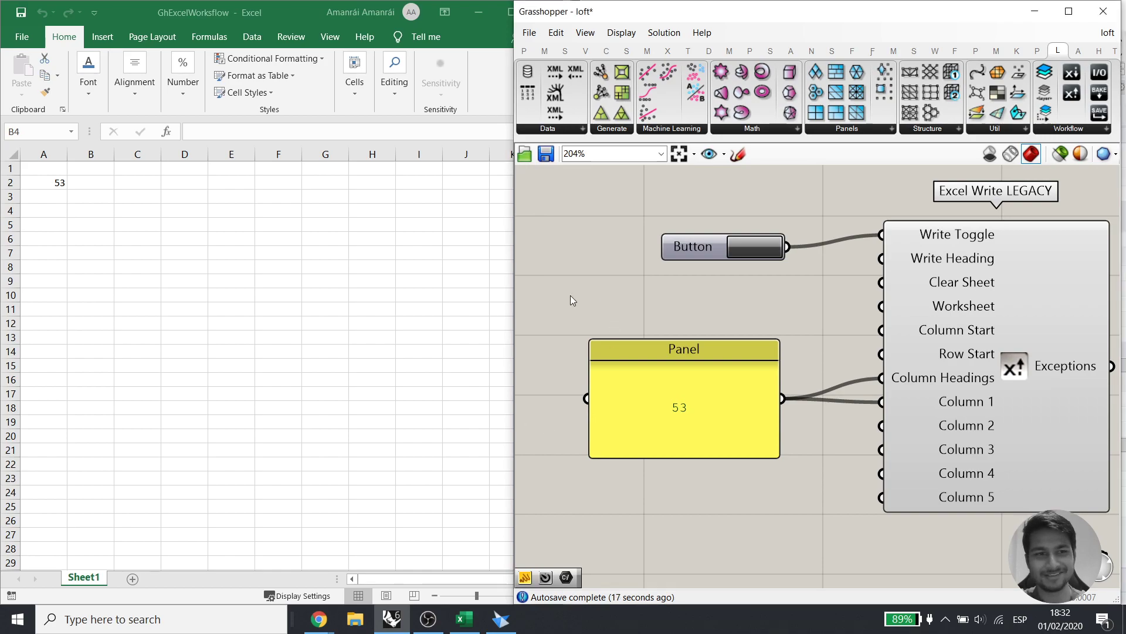
{"action": "left_click", "coordinate": [405, 374]}
{"action": "left_click", "coordinate": [760, 253]}
Add a Number Slider at 52 wired into Columns 2 and 3, then set it to 31
{"action": "right_click_drag", "start_coordinate": [747, 319], "coordinate": [807, 277]}
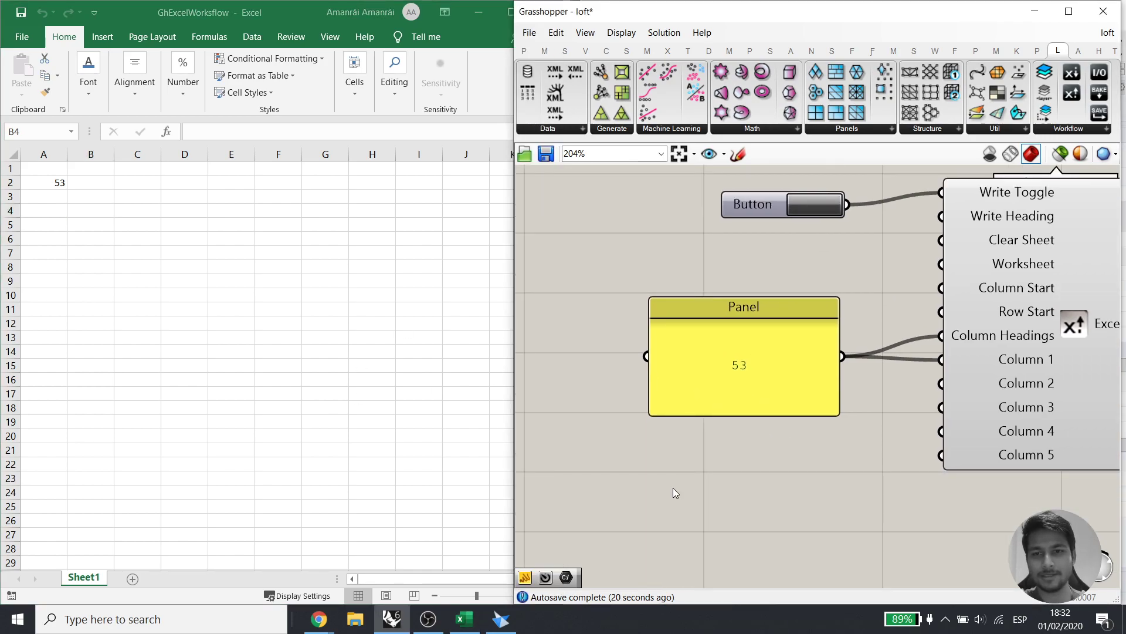
{"action": "double_click", "coordinate": [674, 488]}
{"action": "type", "text": "52"}
{"action": "key", "text": "Return"}
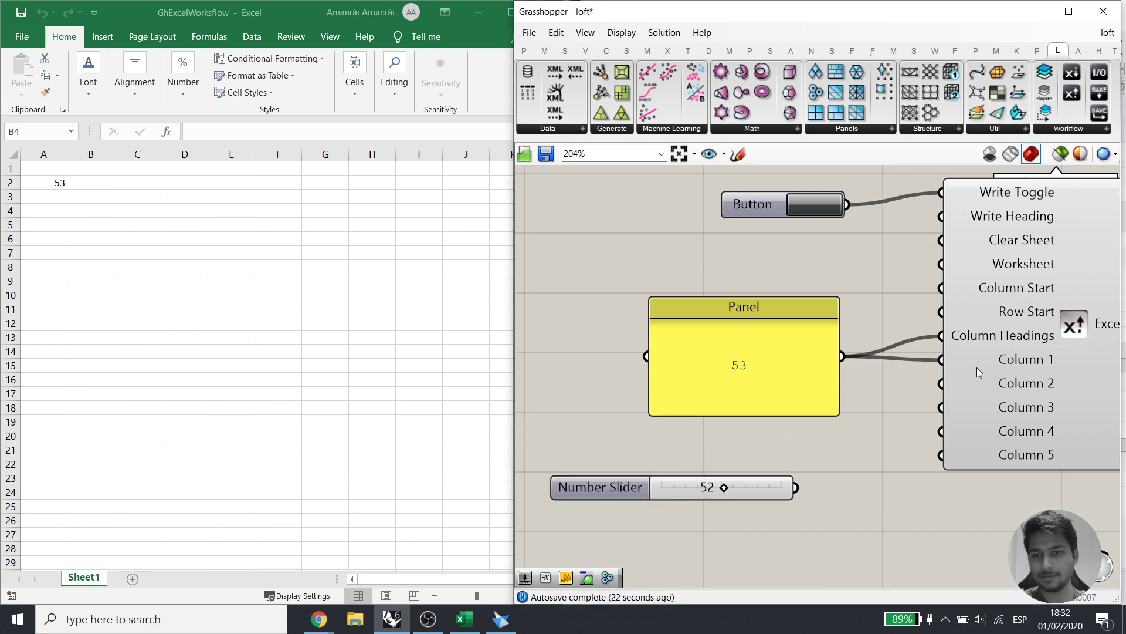
{"action": "left_click_drag", "start_coordinate": [936, 390], "coordinate": [945, 419]}
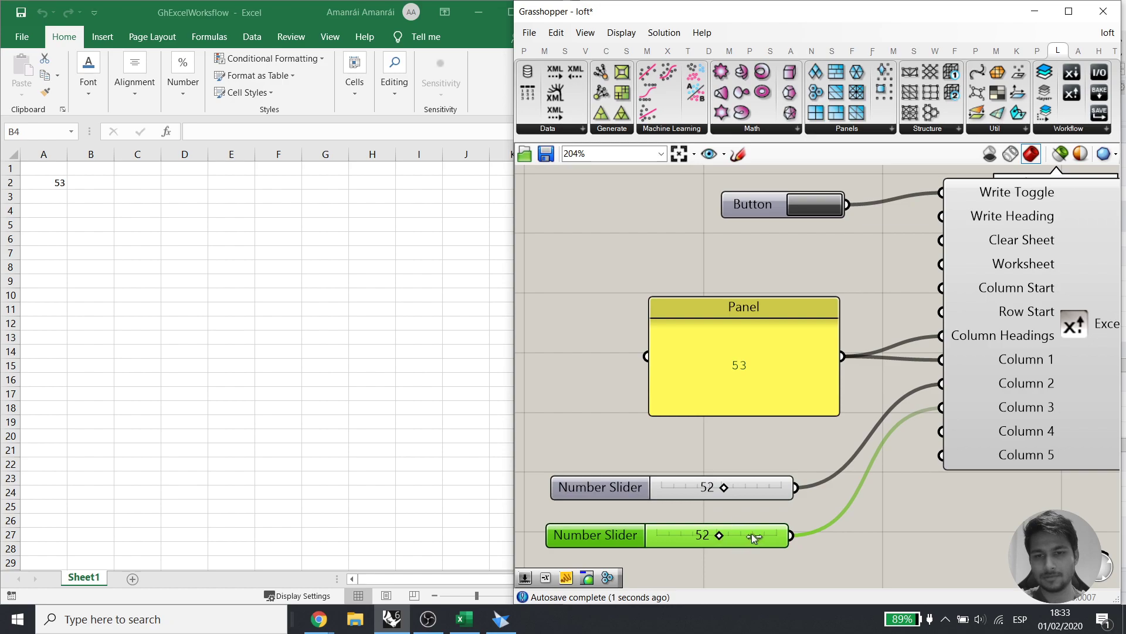
{"action": "left_click_drag", "start_coordinate": [723, 494], "coordinate": [697, 494]}
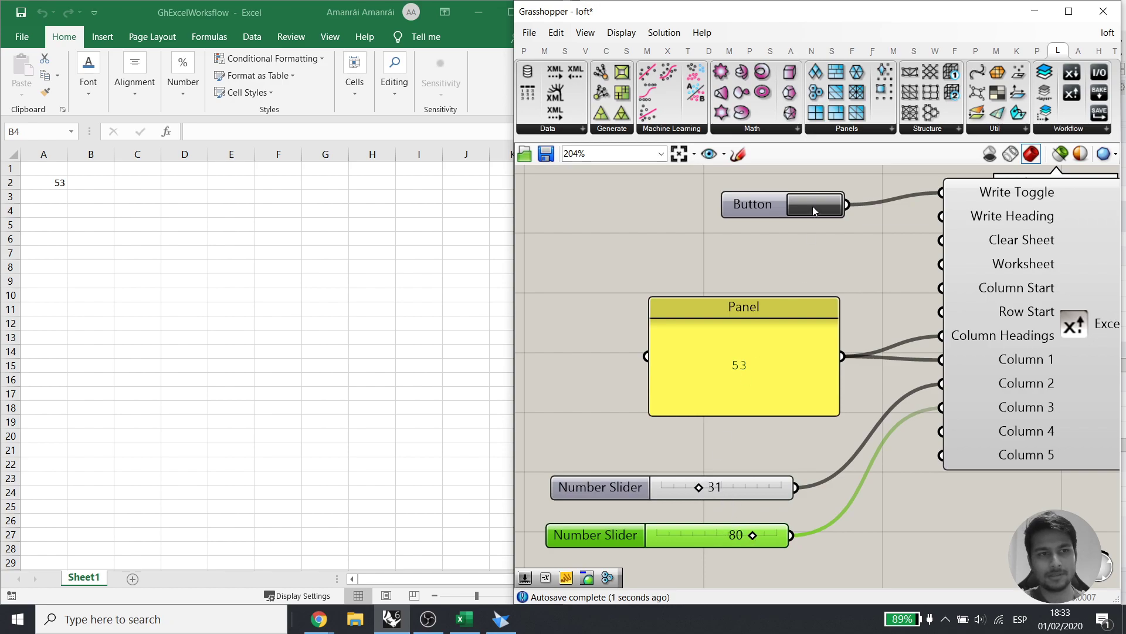
{"action": "scroll", "coordinate": [785, 343], "scroll_direction": "down", "scroll_amount": 2}
Add a slider at 5 driving Row Start and write 53 into Excel rows 6, 7 and 11
{"action": "left_click", "coordinate": [778, 362]}
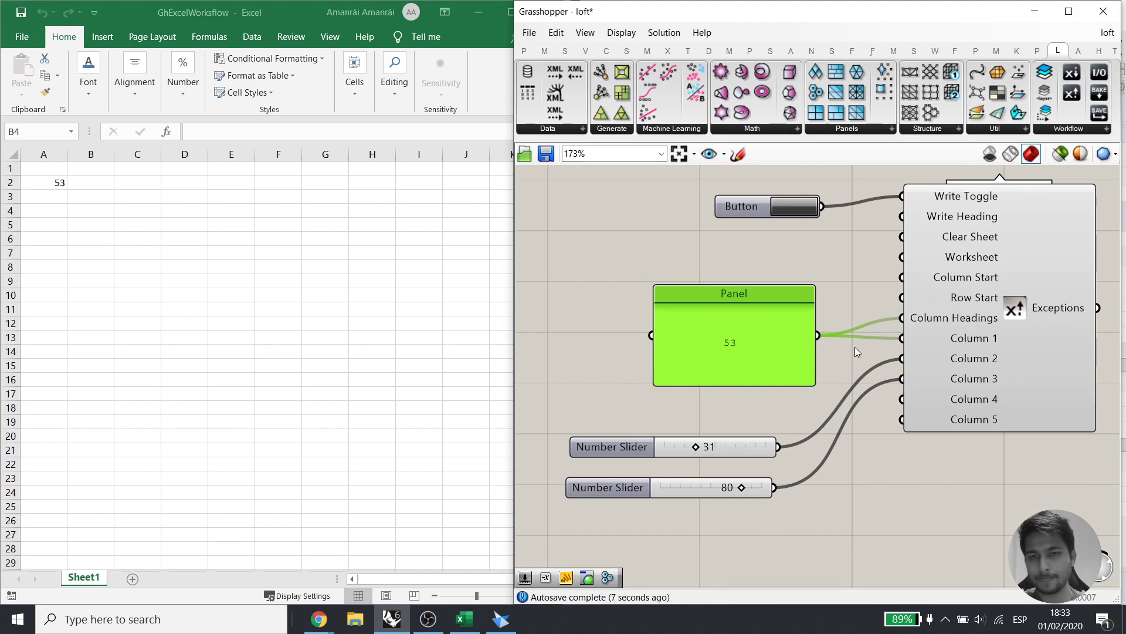
{"action": "double_click", "coordinate": [640, 243]}
{"action": "type", "text": "5"}
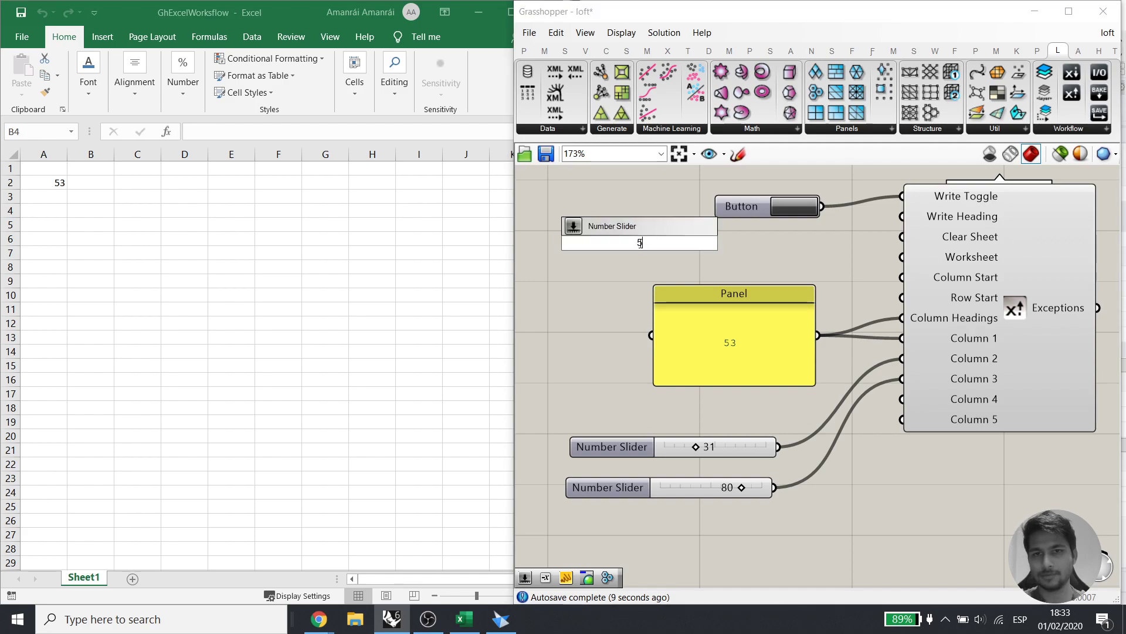
{"action": "key", "text": "Return"}
{"action": "left_click_drag", "start_coordinate": [900, 301], "coordinate": [745, 242]}
{"action": "left_click_drag", "start_coordinate": [587, 243], "coordinate": [591, 413]}
{"action": "left_click", "coordinate": [783, 204]}
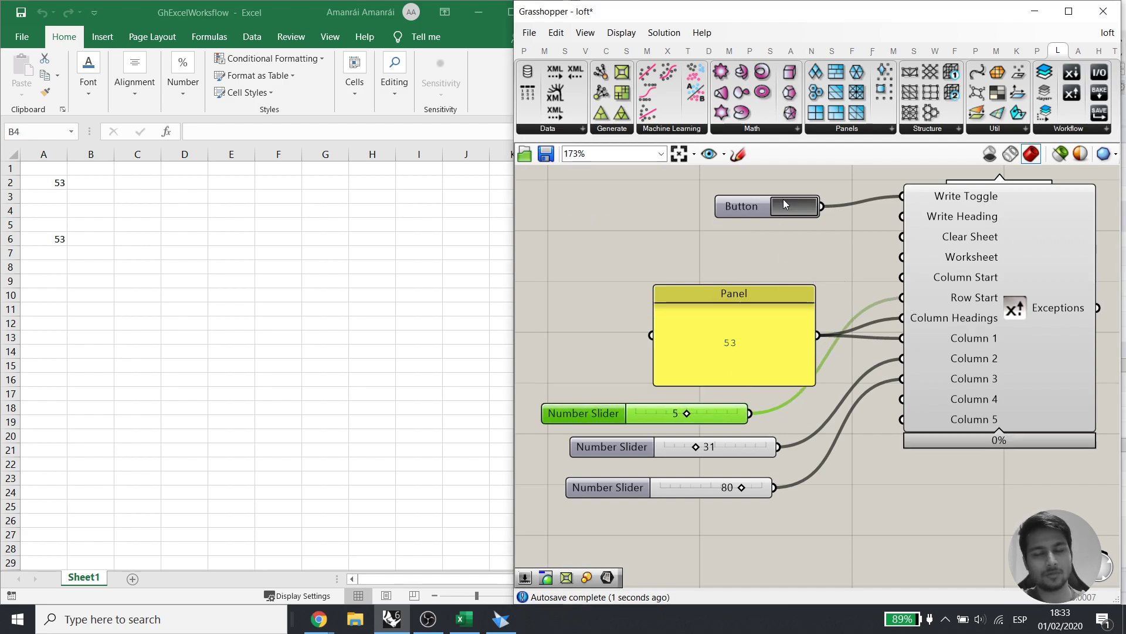
{"action": "left_click_drag", "start_coordinate": [686, 415], "coordinate": [752, 415]}
{"action": "left_click", "coordinate": [787, 208]}
{"action": "left_click", "coordinate": [790, 213]}
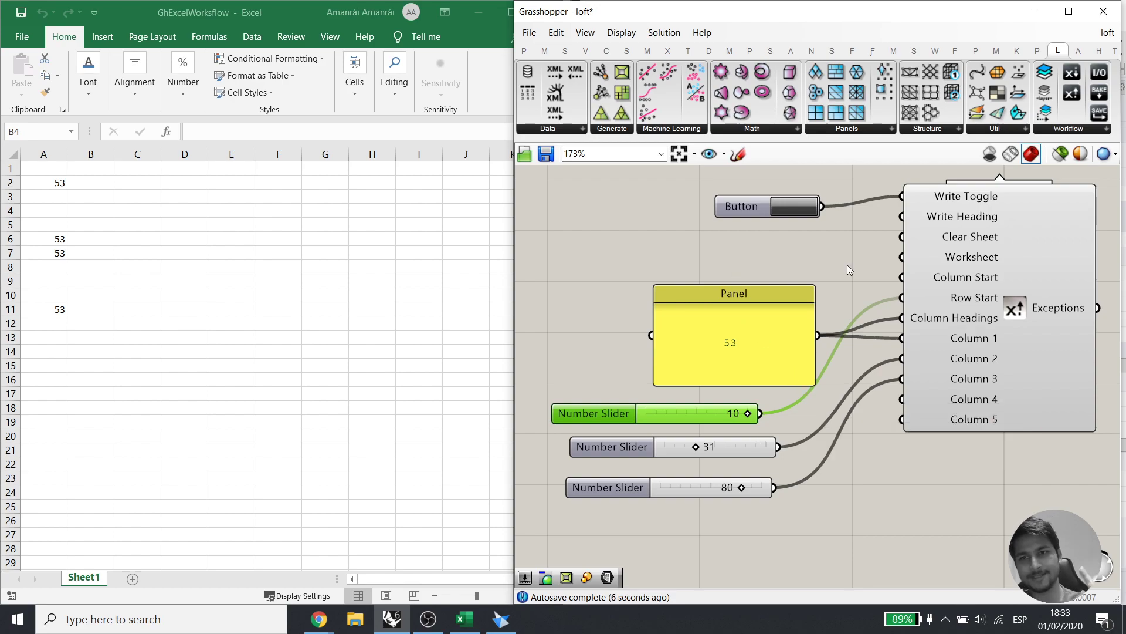
{"action": "mouse_move", "coordinate": [958, 237]}
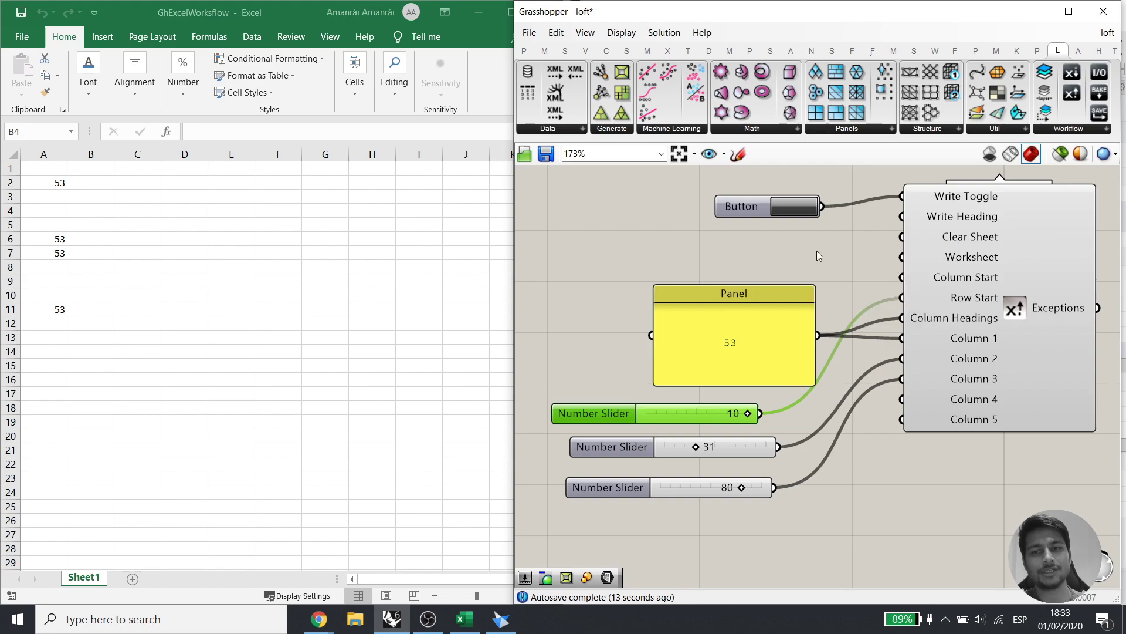
Add a Boolean Toggle to Clear Sheet and switch it on to wipe the written cells
{"action": "double_click", "coordinate": [754, 252]}
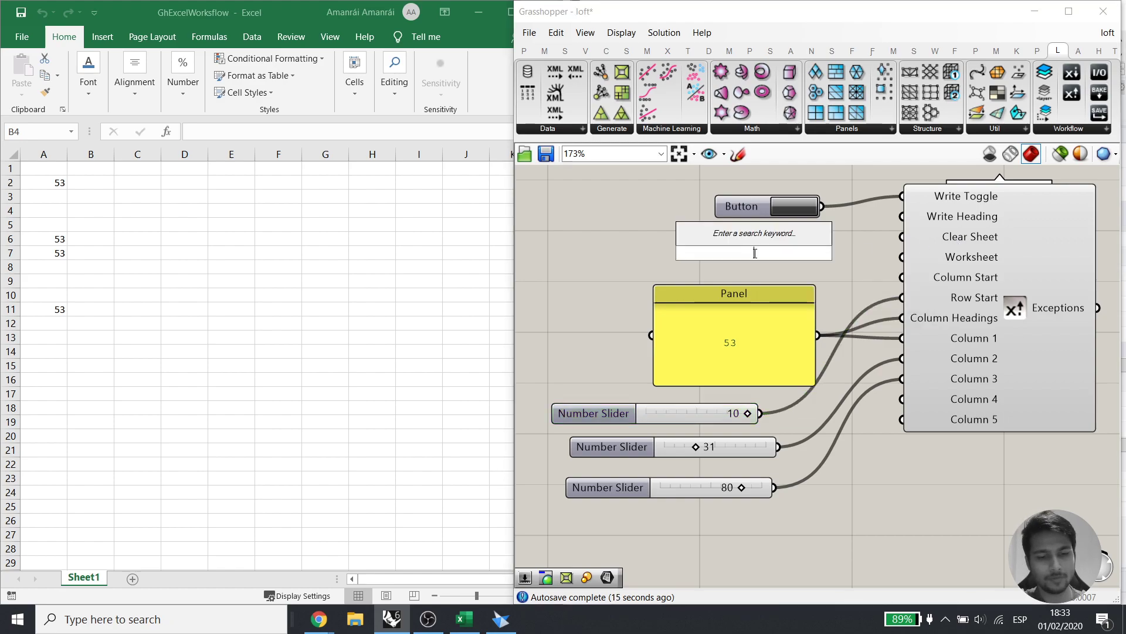
{"action": "type", "text": "bool"}
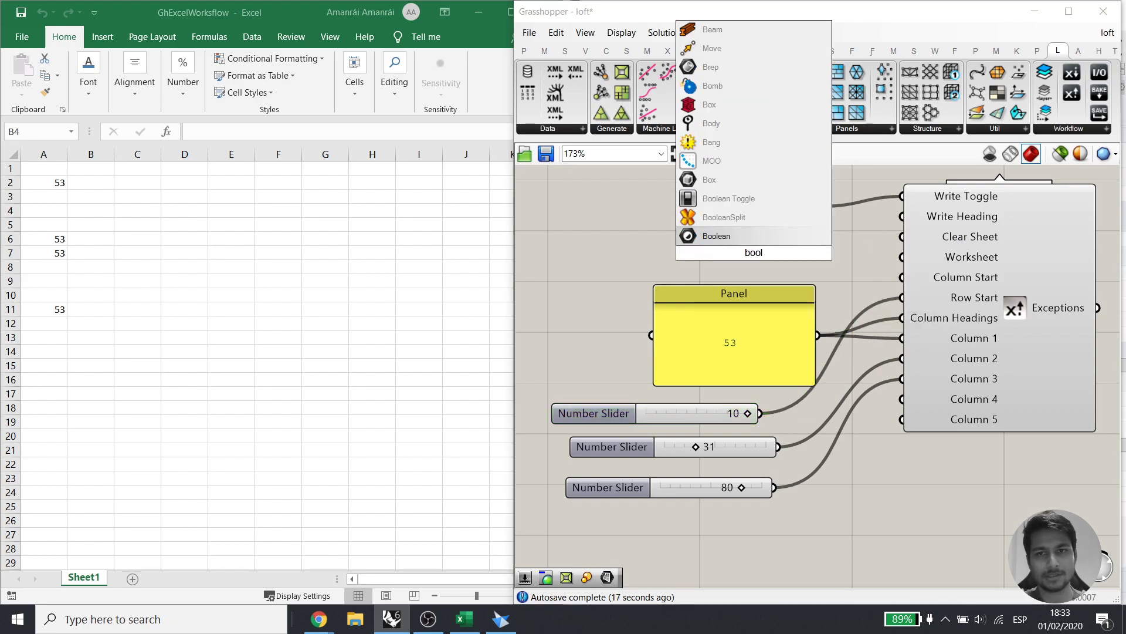
{"action": "left_click", "coordinate": [764, 198]}
{"action": "left_click_drag", "start_coordinate": [901, 237], "coordinate": [830, 252]}
{"action": "double_click", "coordinate": [802, 252]}
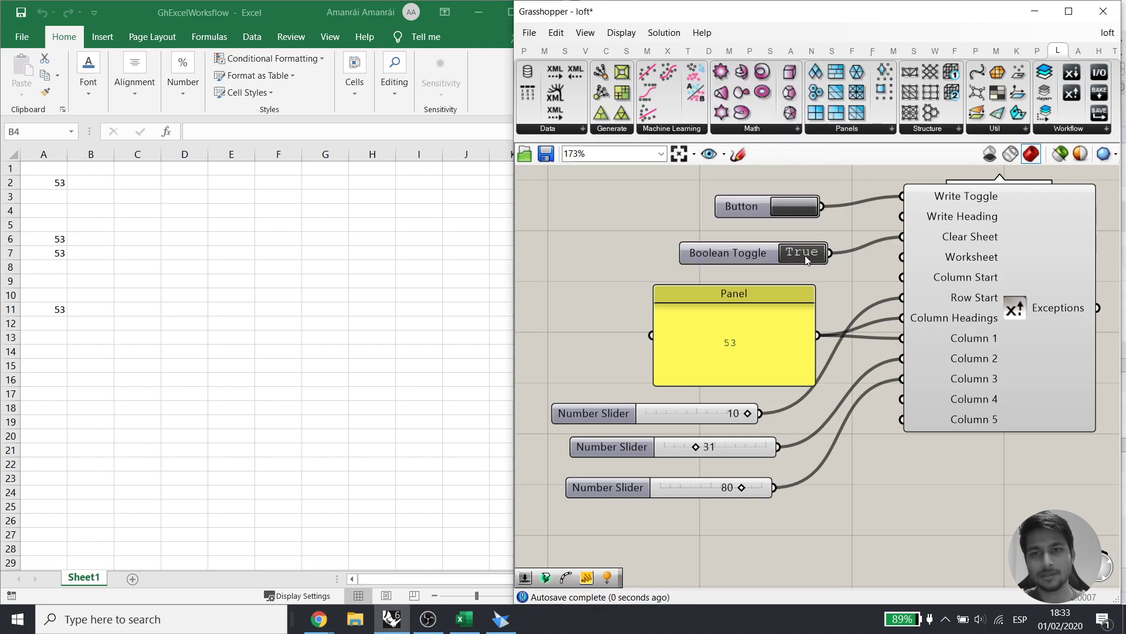
Adjust Row Start and set the second slider to 48, rewriting 53 into Excel each time
{"action": "left_click_drag", "start_coordinate": [743, 414], "coordinate": [657, 413]}
{"action": "left_click", "coordinate": [789, 209]}
{"action": "left_click", "coordinate": [795, 206]}
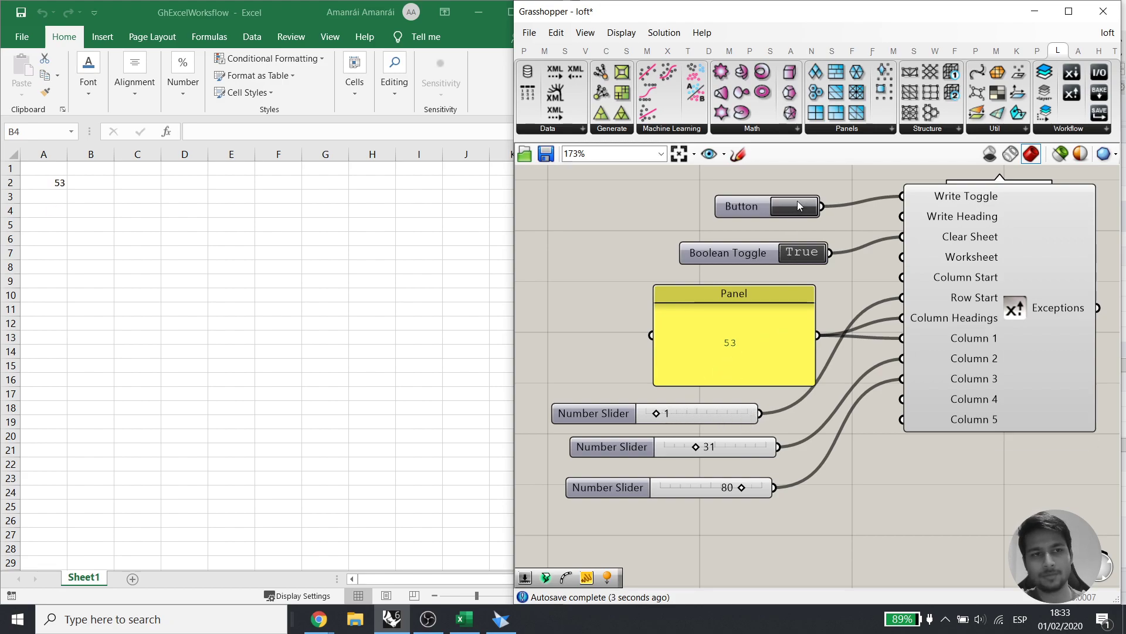
{"action": "left_click_drag", "start_coordinate": [695, 447], "coordinate": [713, 447]}
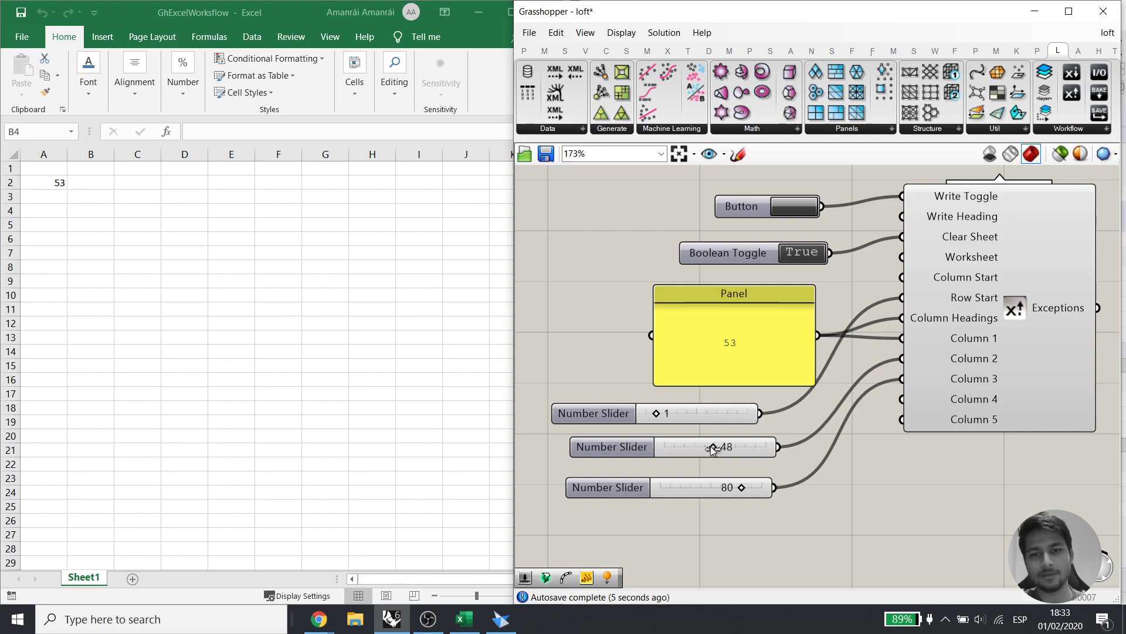
{"action": "left_click", "coordinate": [796, 208]}
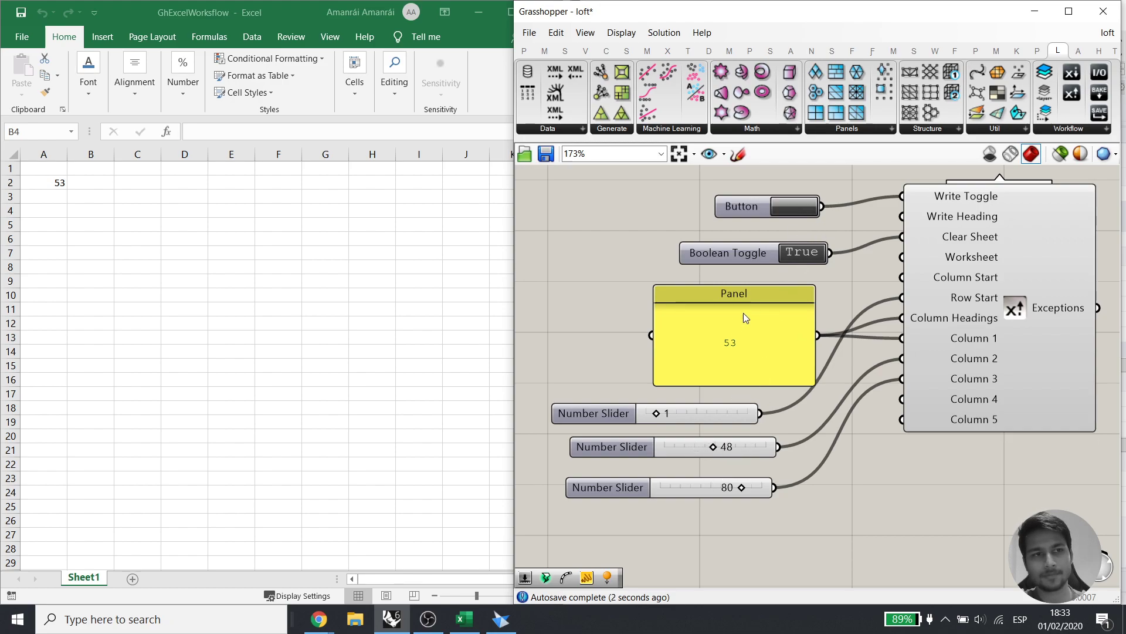
Delete the 48 and 80 sliders and move the Panel down and left
{"action": "scroll", "coordinate": [232, 404], "scroll_direction": "right", "scroll_amount": 5}
{"action": "scroll", "coordinate": [233, 403], "scroll_direction": "left", "scroll_amount": 5}
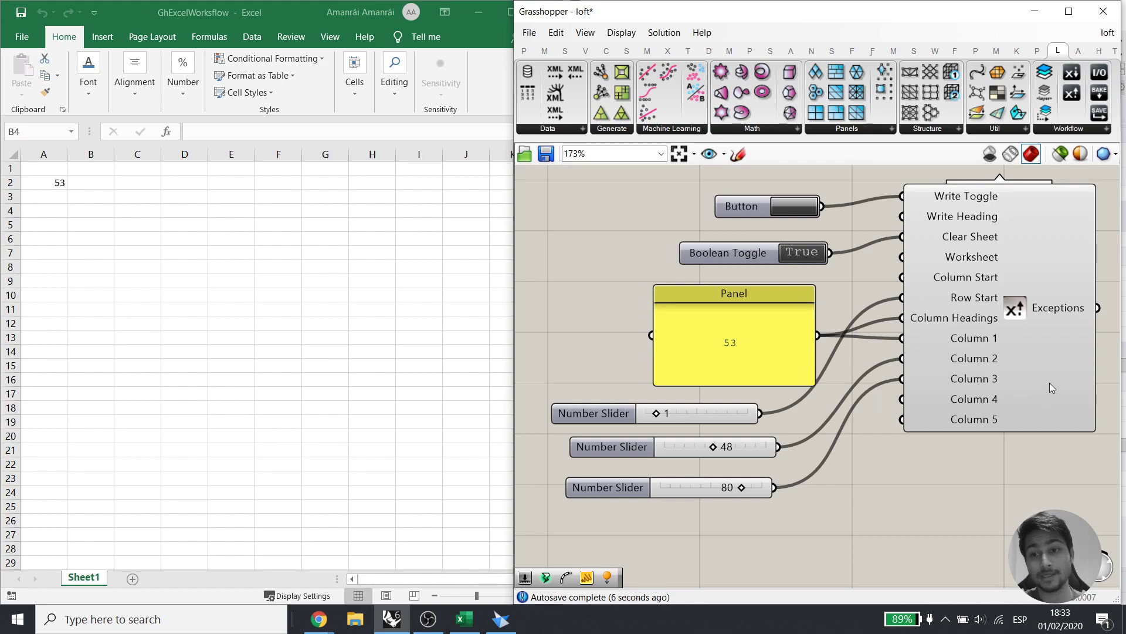
{"action": "left_click_drag", "start_coordinate": [800, 552], "coordinate": [715, 450]}
{"action": "key", "text": "Delete"}
{"action": "left_click_drag", "start_coordinate": [747, 356], "coordinate": [672, 349]}
Reposition the Panel and Row Start slider and bring Excel Write LEGACY into view
{"action": "left_click_drag", "start_coordinate": [707, 416], "coordinate": [712, 413]}
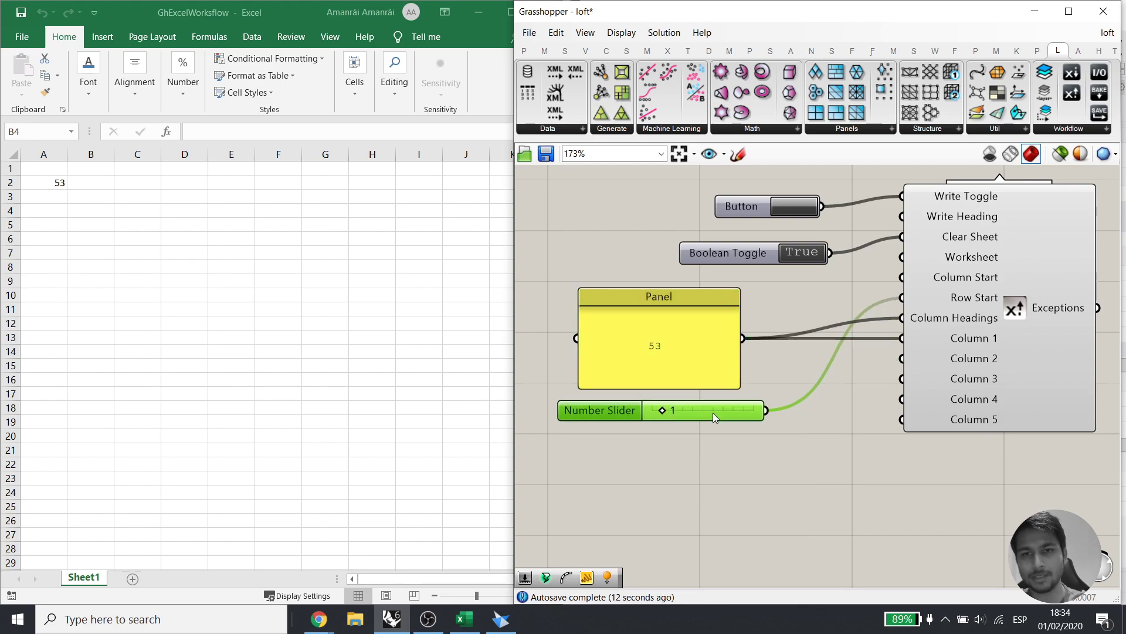
{"action": "right_click_drag", "start_coordinate": [871, 316], "coordinate": [798, 392]}
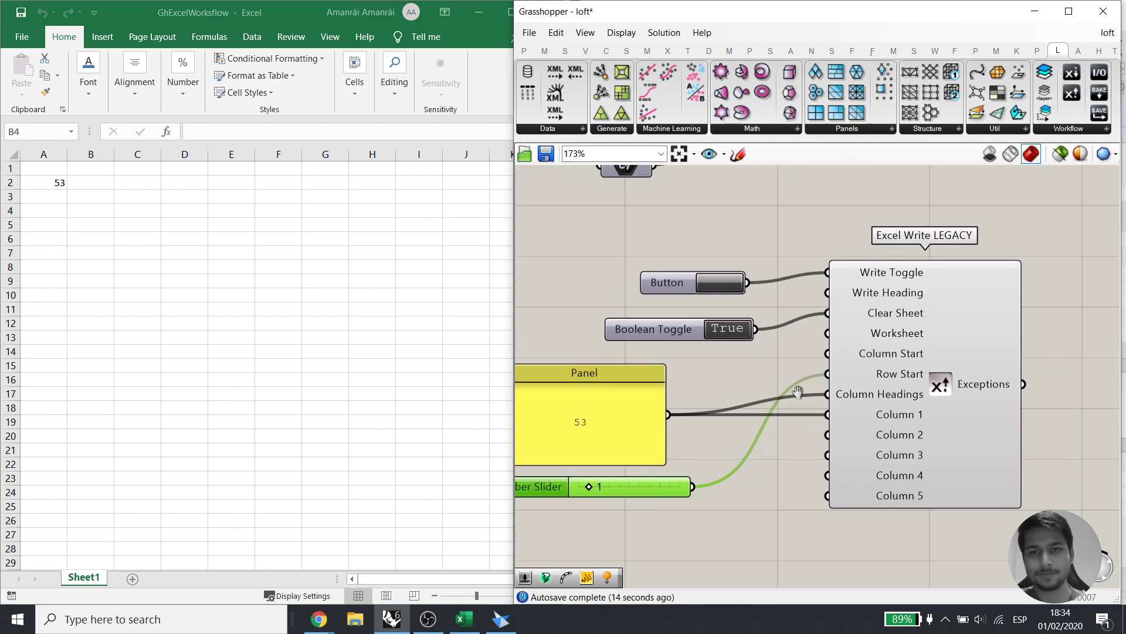
{"action": "right_click_drag", "start_coordinate": [888, 225], "coordinate": [880, 233]}
{"action": "key", "text": "alt+Tab"}
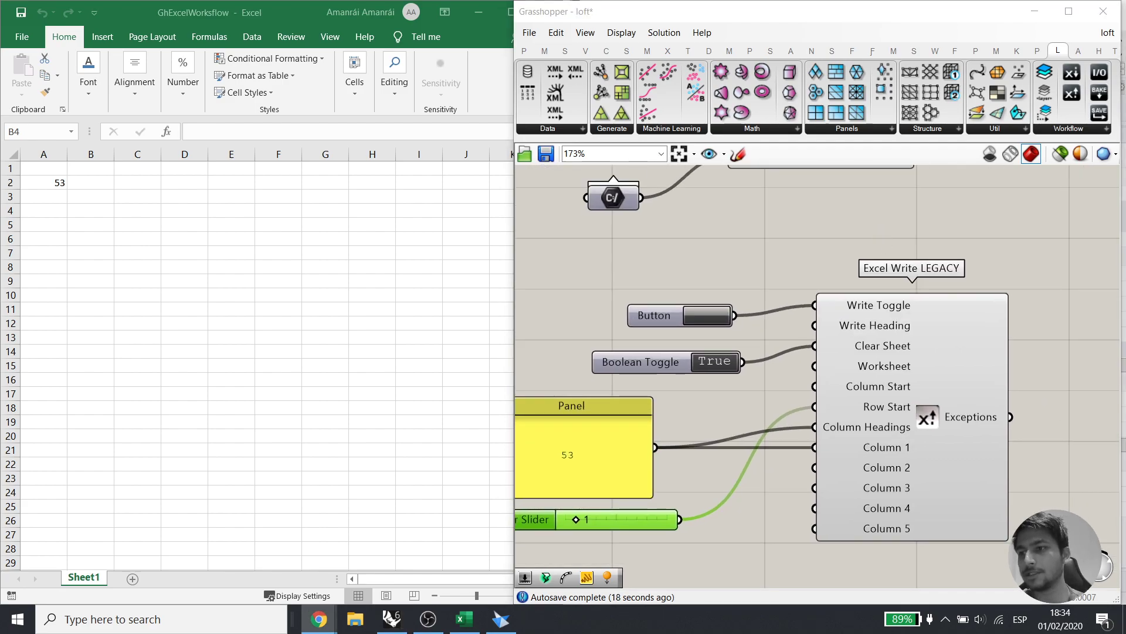
{"action": "scroll", "coordinate": [777, 413], "scroll_direction": "down", "scroll_amount": 3}
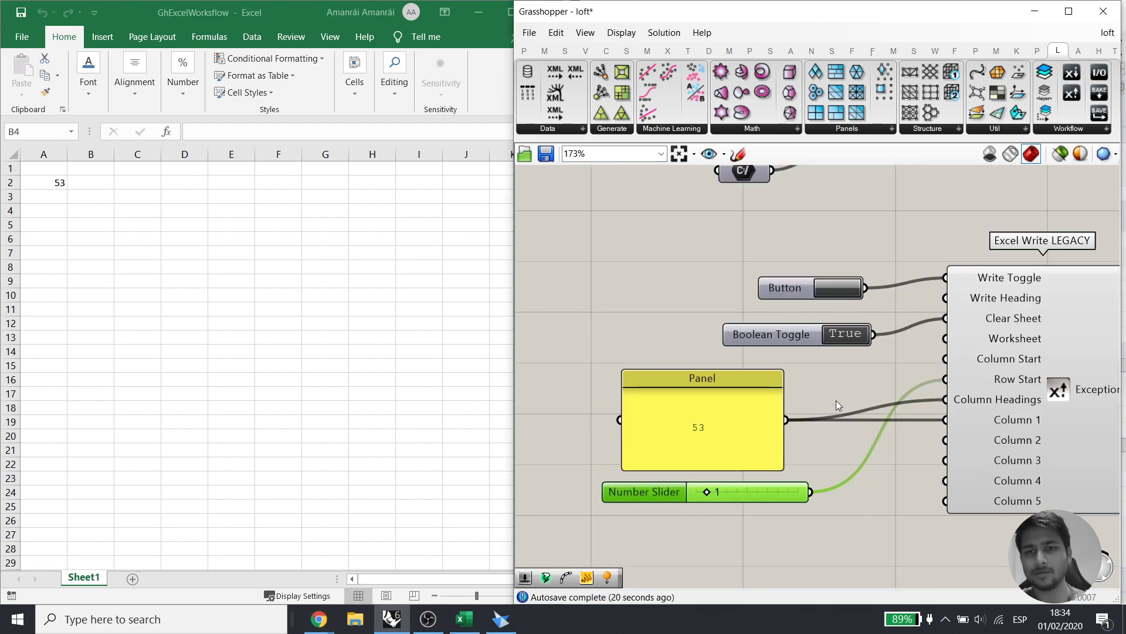
{"action": "scroll", "coordinate": [847, 420], "scroll_direction": "up", "scroll_amount": 2}
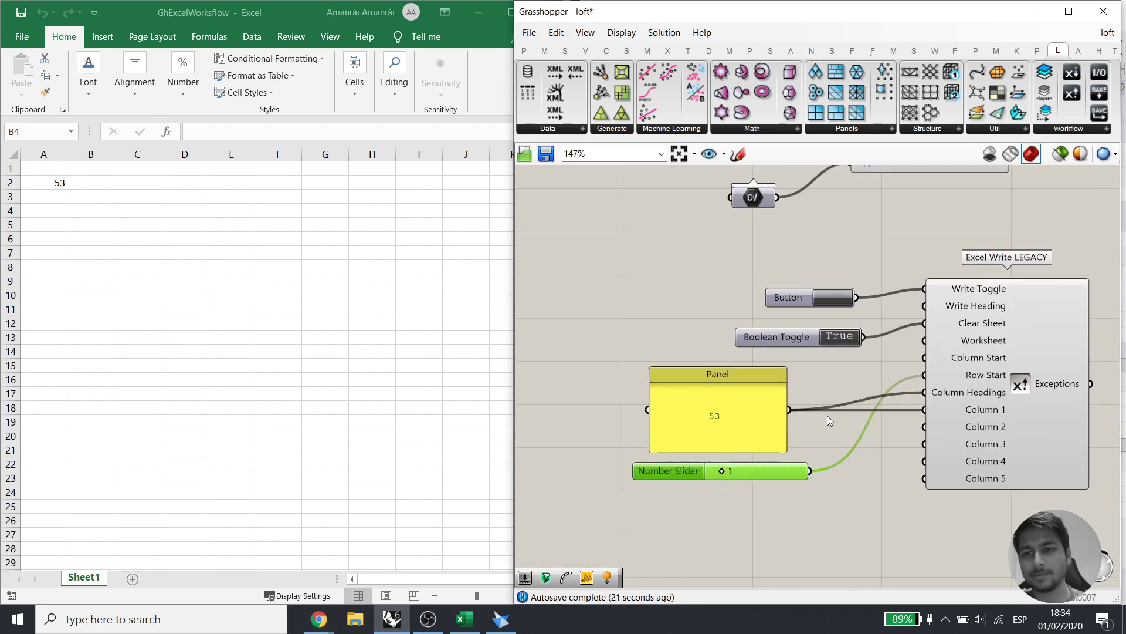
Add 151, 54, 651, 6121 and 5 to the Panel below 53 and write it to Excel
{"action": "left_click", "coordinate": [717, 418]}
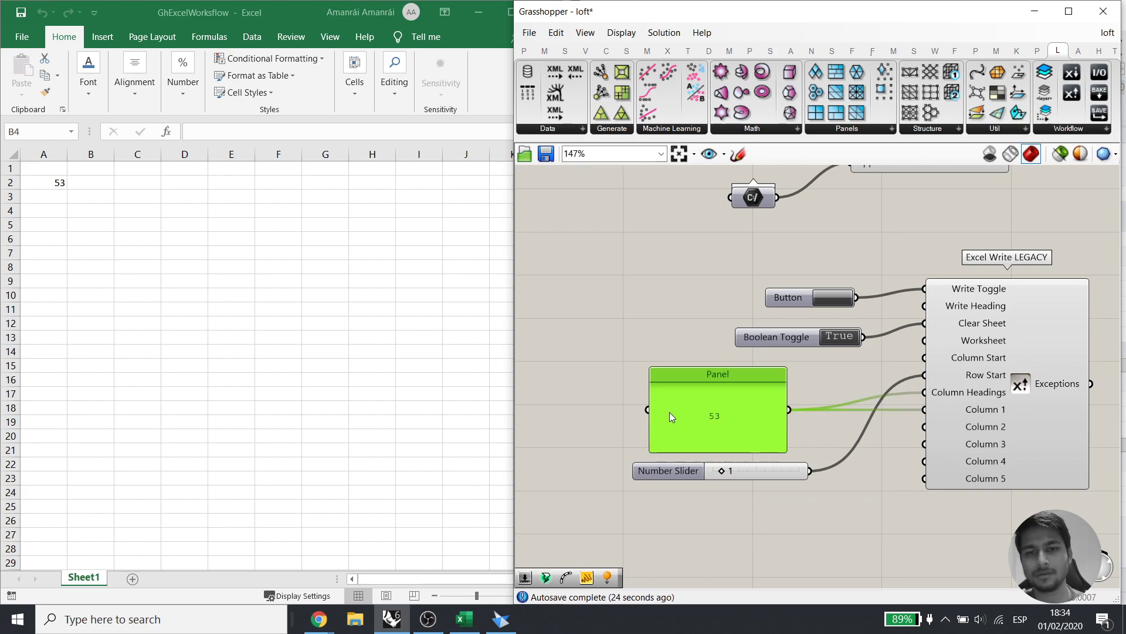
{"action": "double_click", "coordinate": [670, 411]}
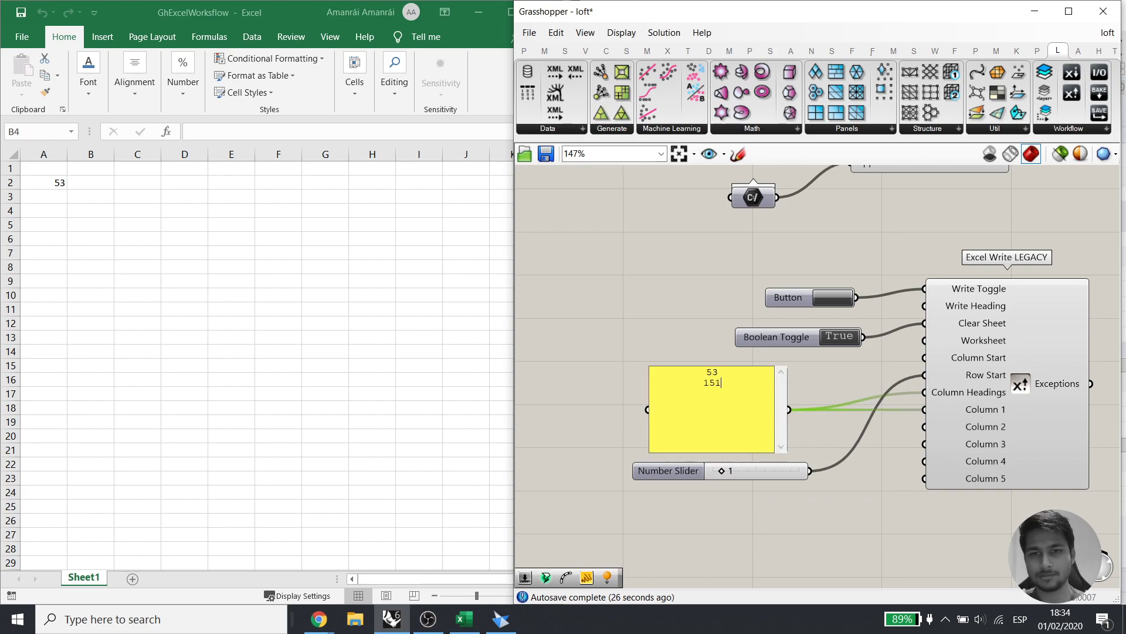
{"action": "type", "text": "151 54 651"}
{"action": "key", "text": "Return"}
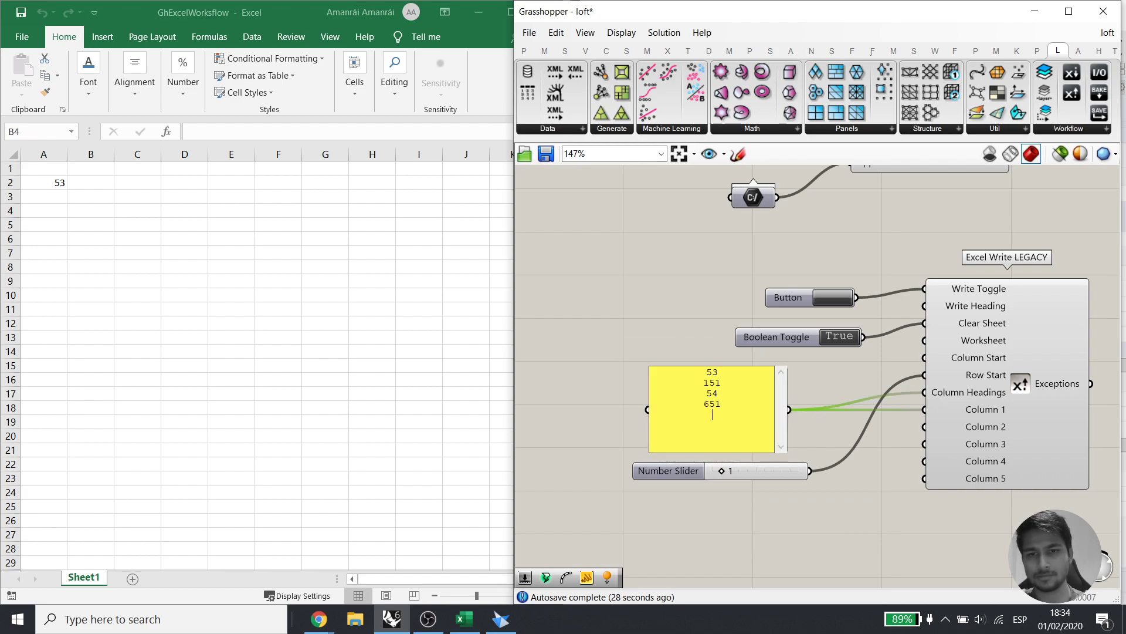
{"action": "type", "text": "6121 5"}
{"action": "left_click", "coordinate": [815, 376]}
{"action": "left_click", "coordinate": [833, 300]}
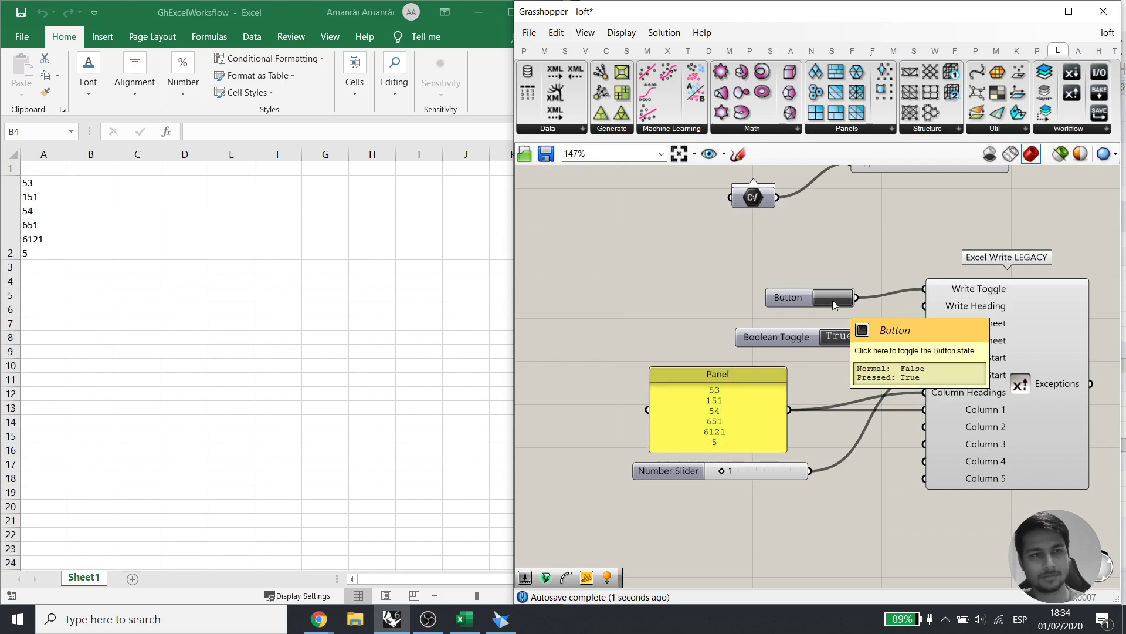
Untick Multiline Data so the six values write into separate cells A2–A7
{"action": "right_click", "coordinate": [758, 390]}
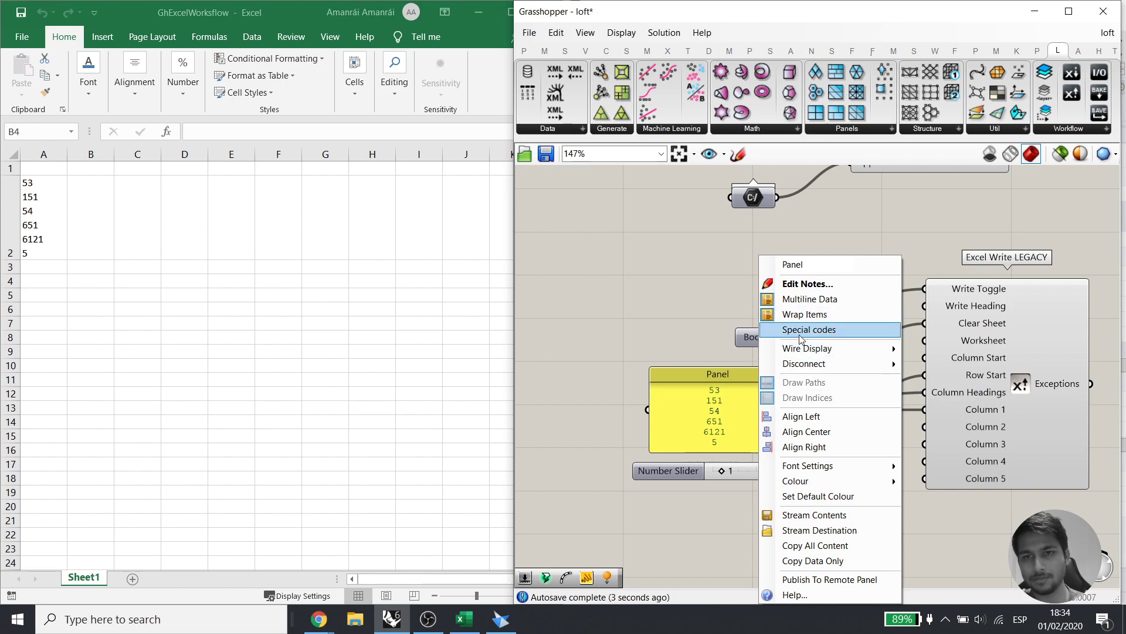
{"action": "left_click", "coordinate": [786, 297]}
{"action": "left_click", "coordinate": [838, 295]}
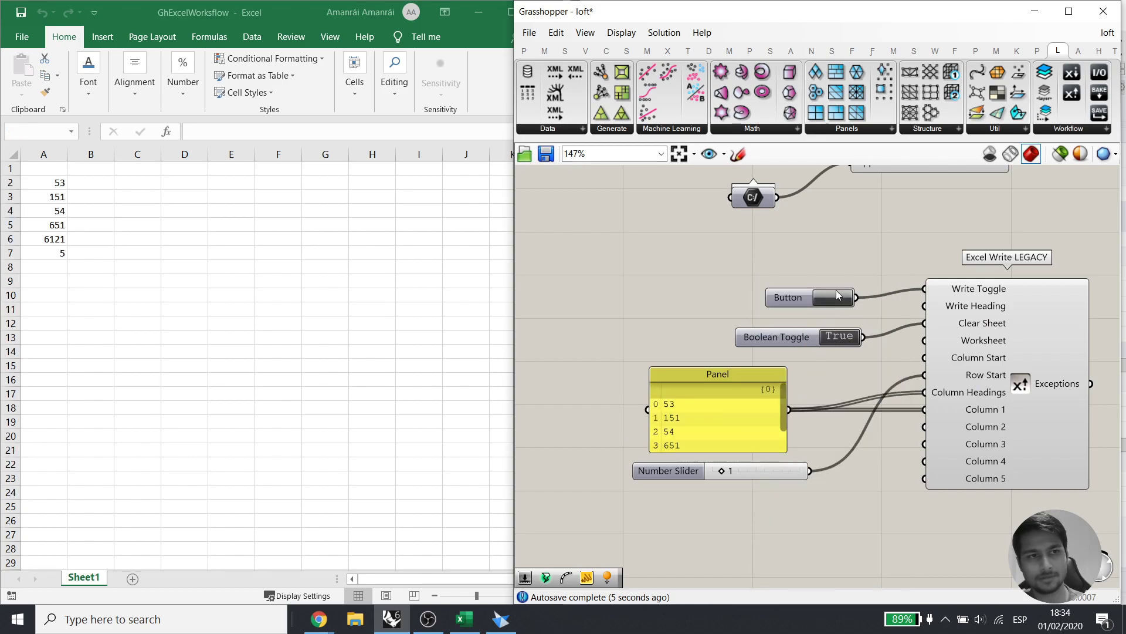
{"action": "left_click", "coordinate": [77, 210]}
{"action": "left_click_drag", "start_coordinate": [41, 184], "coordinate": [51, 249]}
{"action": "left_click", "coordinate": [130, 268]}
Open Solid Edge's variable table and check Linear_1's link to Excel cell A2 (53)
{"action": "left_click", "coordinate": [501, 619]}
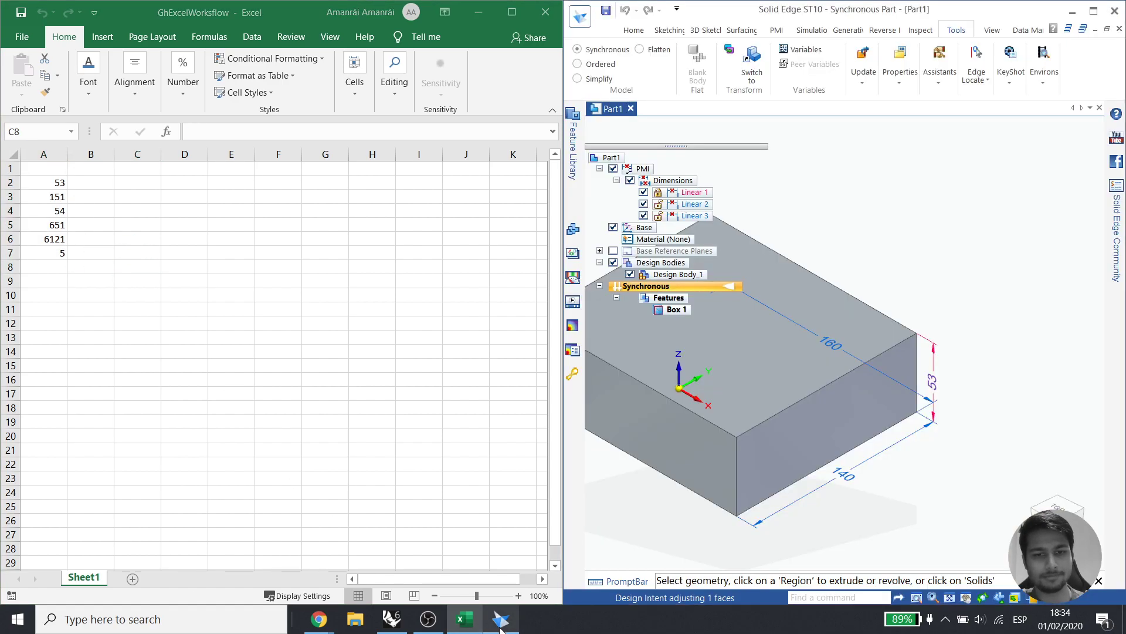
{"action": "left_click", "coordinate": [802, 49]}
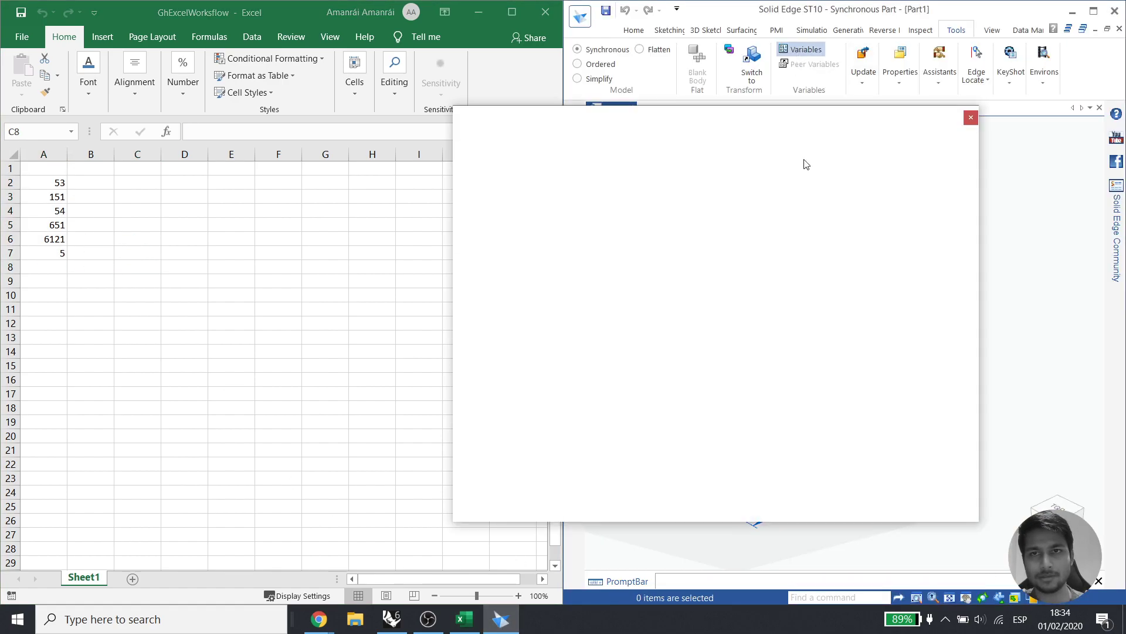
{"action": "left_click_drag", "start_coordinate": [718, 119], "coordinate": [827, 114]}
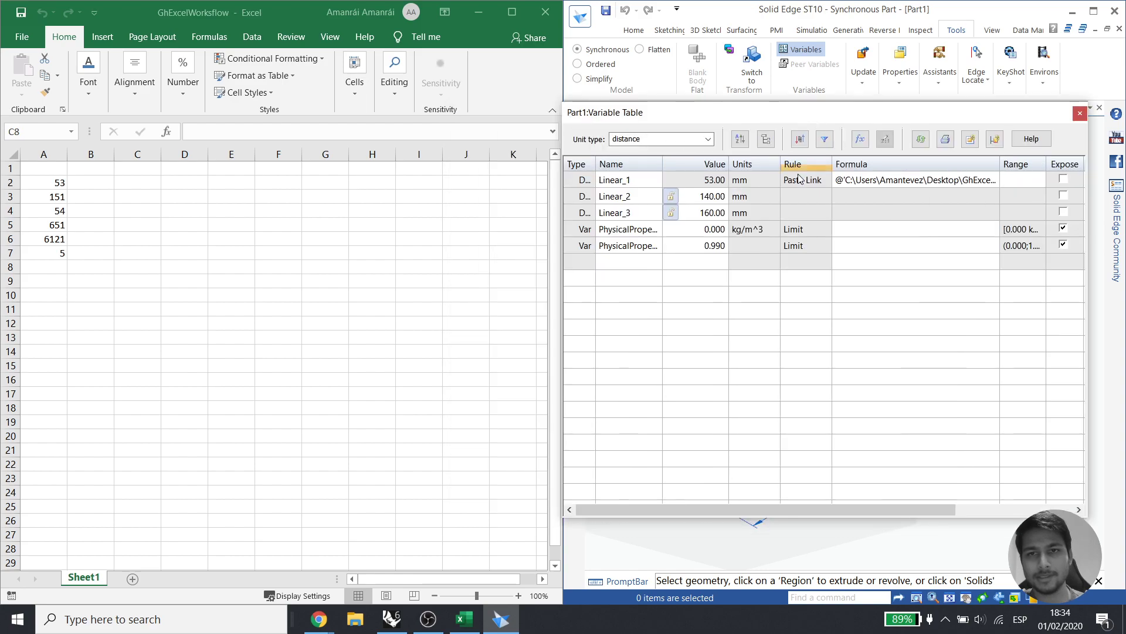
{"action": "left_click", "coordinate": [41, 182]}
{"action": "left_click", "coordinate": [41, 182]}
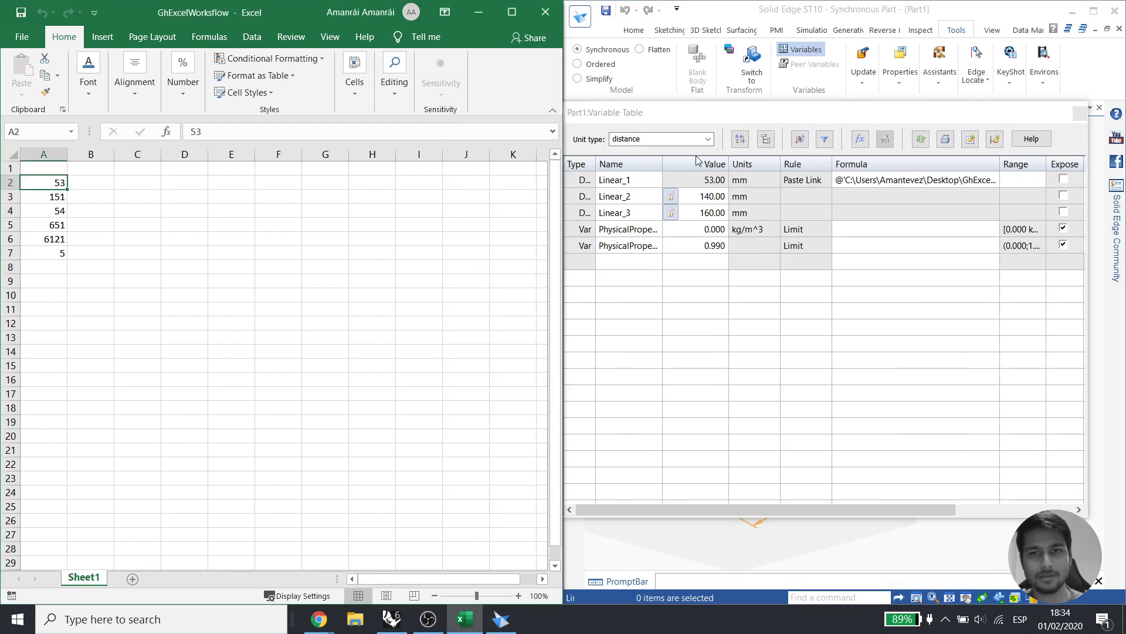
{"action": "left_click", "coordinate": [660, 179]}
{"action": "left_click", "coordinate": [675, 182]}
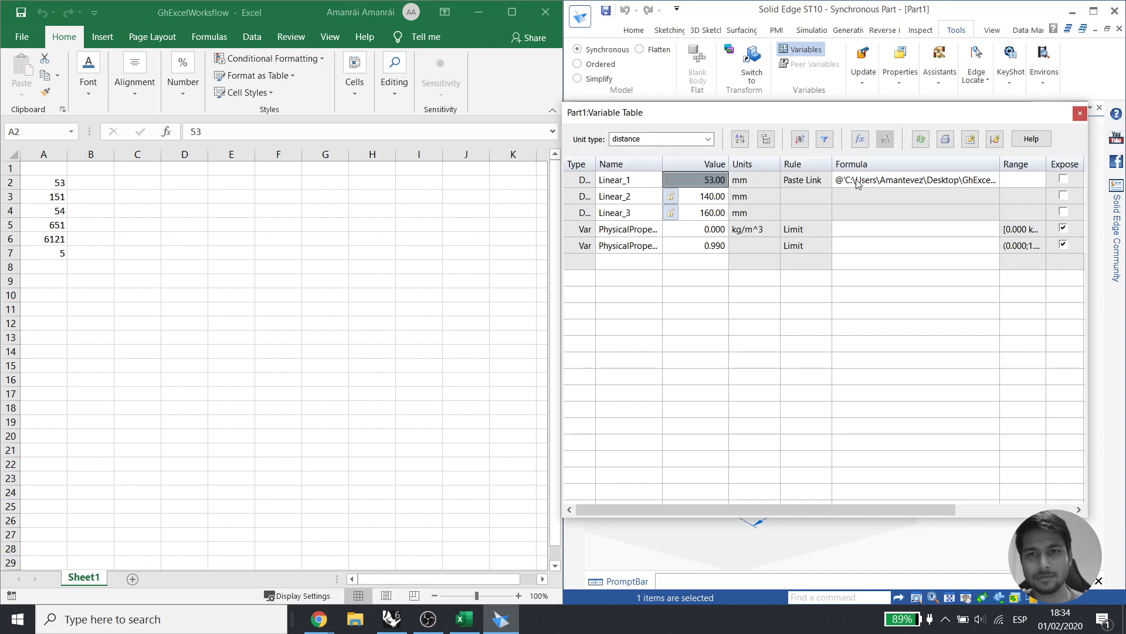
{"action": "left_click", "coordinate": [873, 183]}
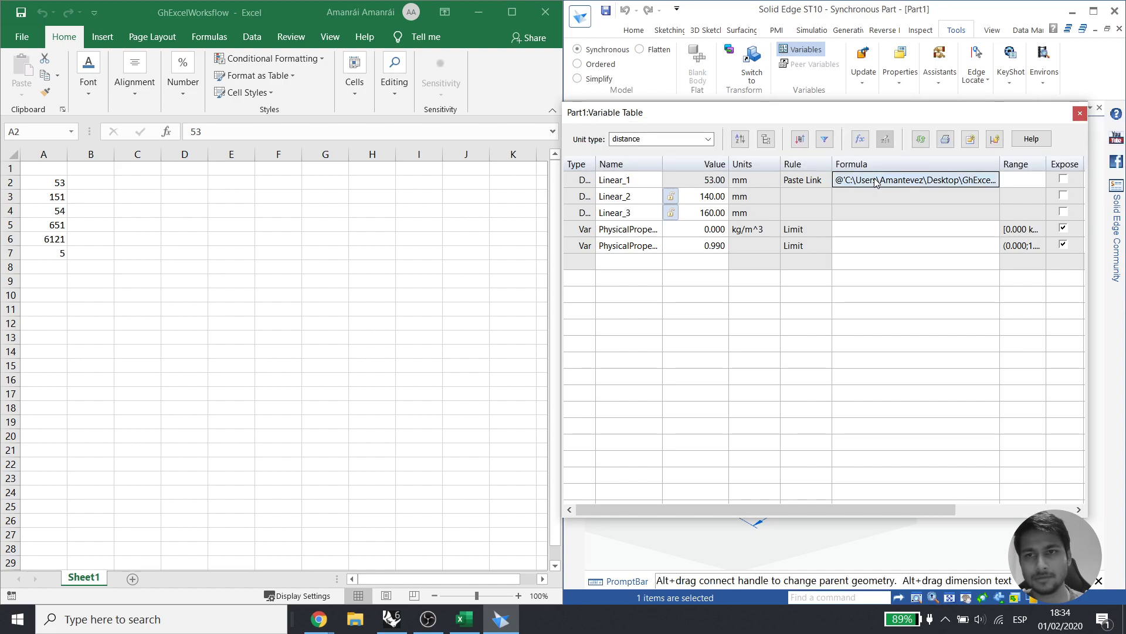
{"action": "right_click", "coordinate": [876, 182]}
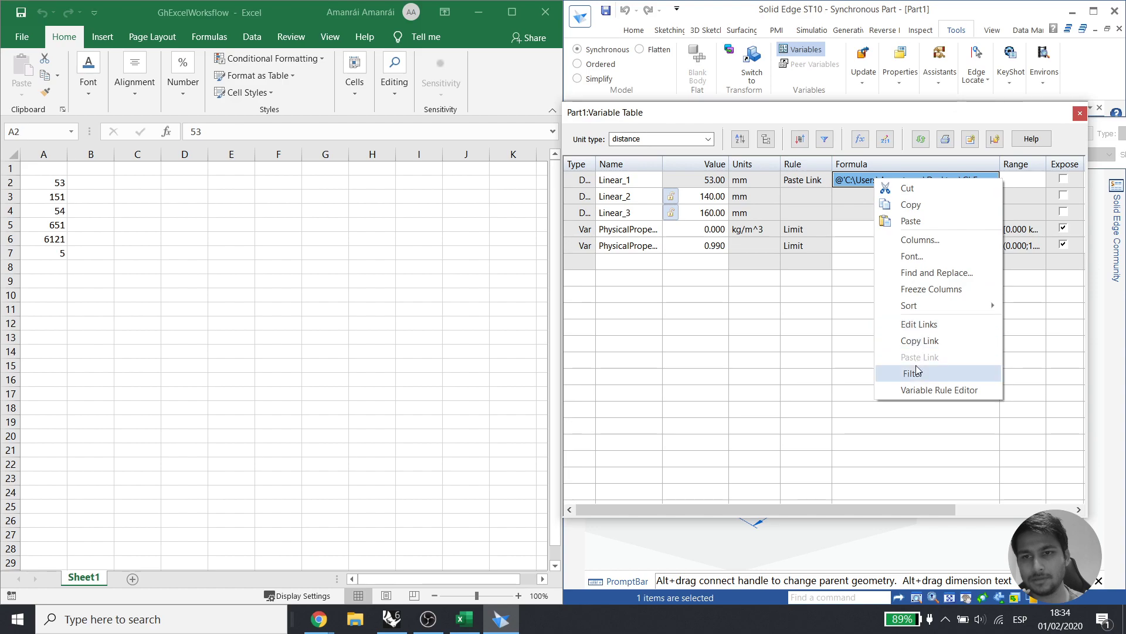
Paste-link Linear_2's formula to Excel cell A3 holding 151
{"action": "left_click", "coordinate": [672, 196]}
{"action": "left_click", "coordinate": [828, 198]}
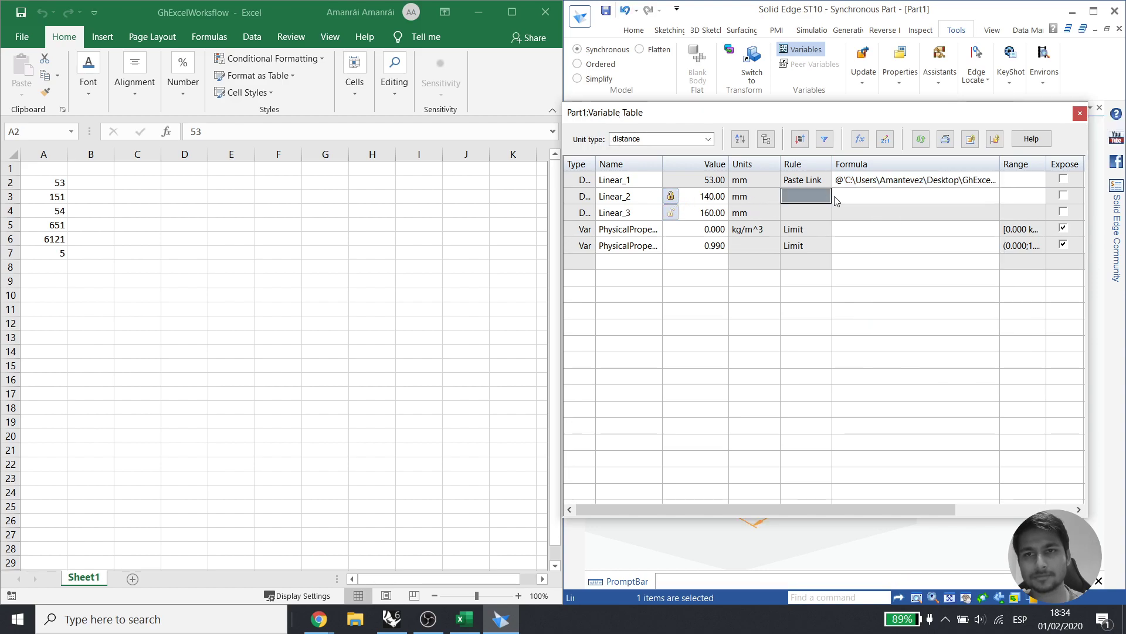
{"action": "left_click", "coordinate": [843, 201]}
{"action": "left_click", "coordinate": [35, 198]}
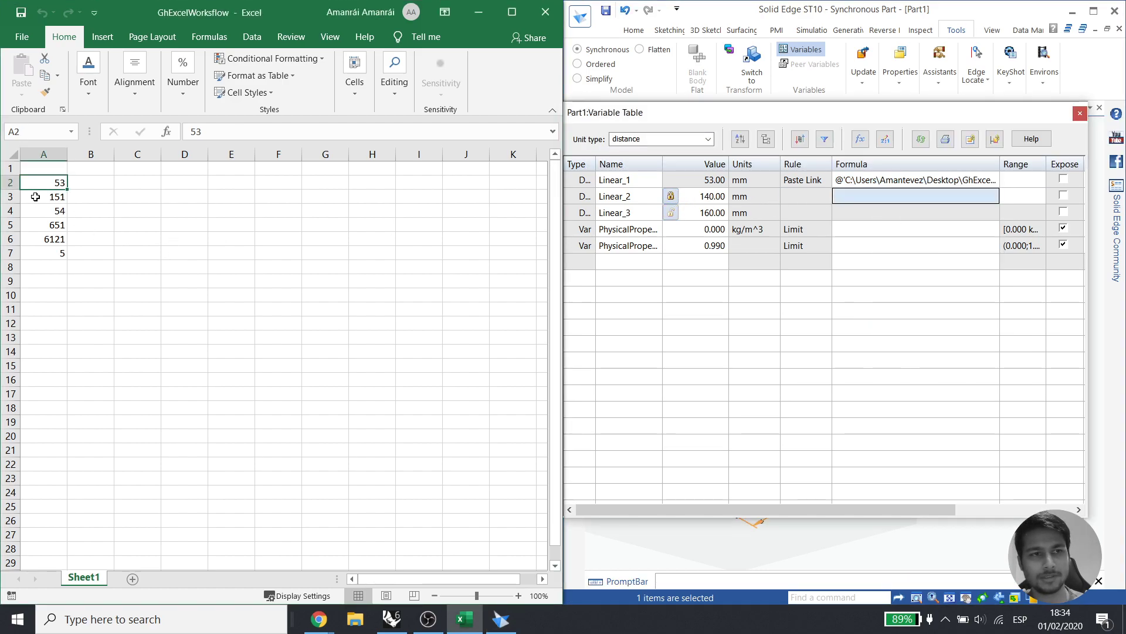
{"action": "right_click", "coordinate": [47, 200]}
{"action": "right_click", "coordinate": [47, 197]}
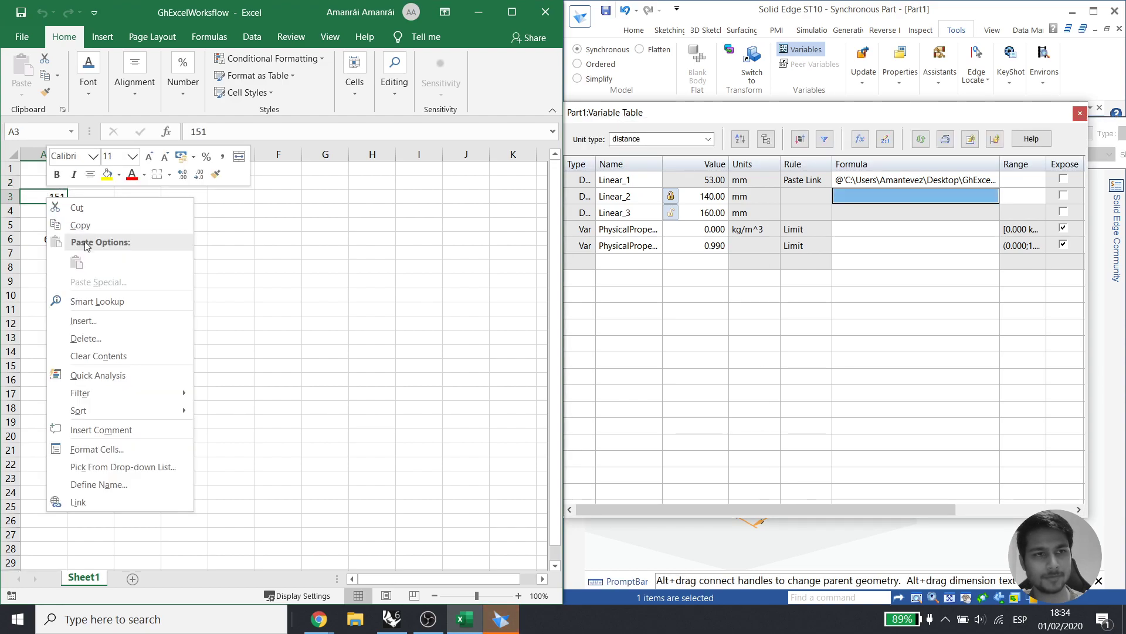
{"action": "left_click", "coordinate": [86, 231]}
{"action": "right_click", "coordinate": [899, 199]}
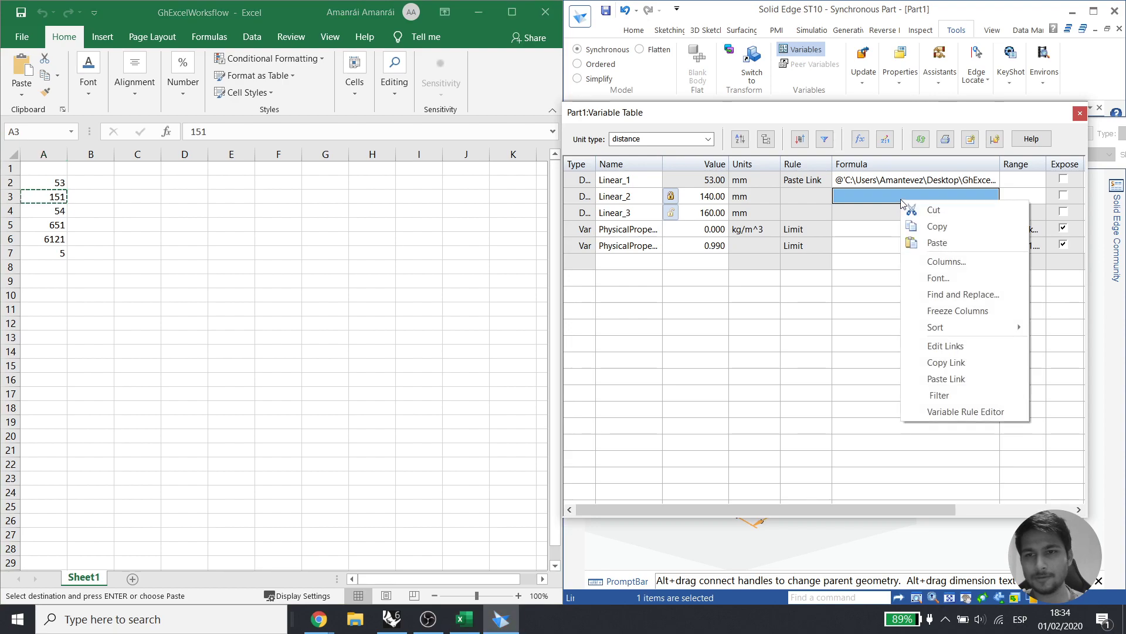
{"action": "left_click", "coordinate": [950, 379]}
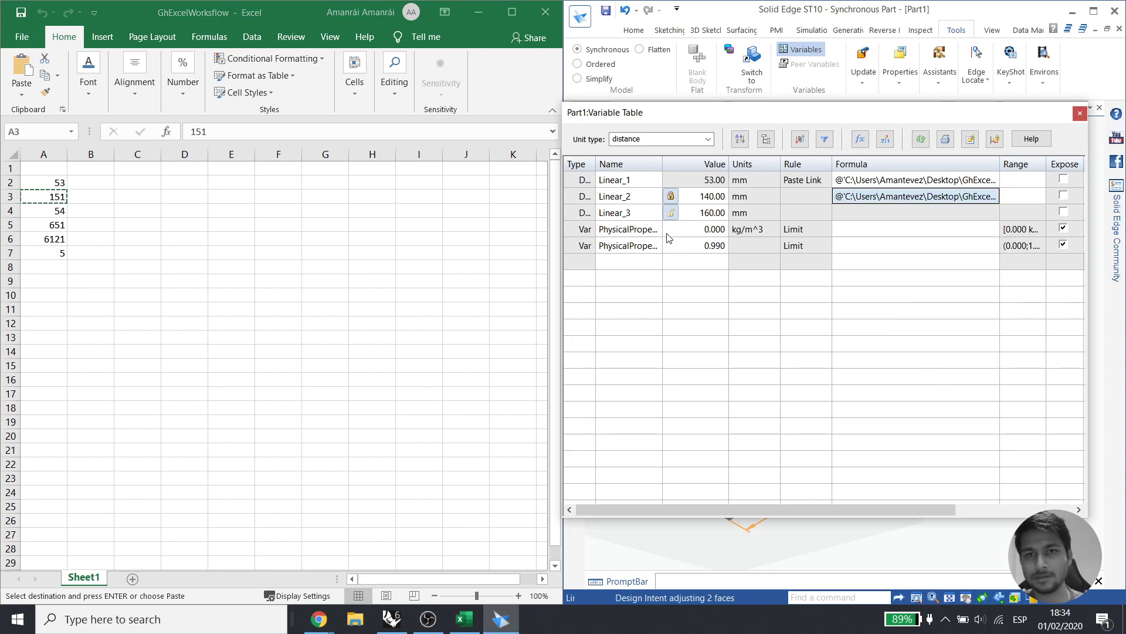
Paste-link Linear_3 to Excel cell A4 holding 54 and close the variable table
{"action": "left_click", "coordinate": [670, 212]}
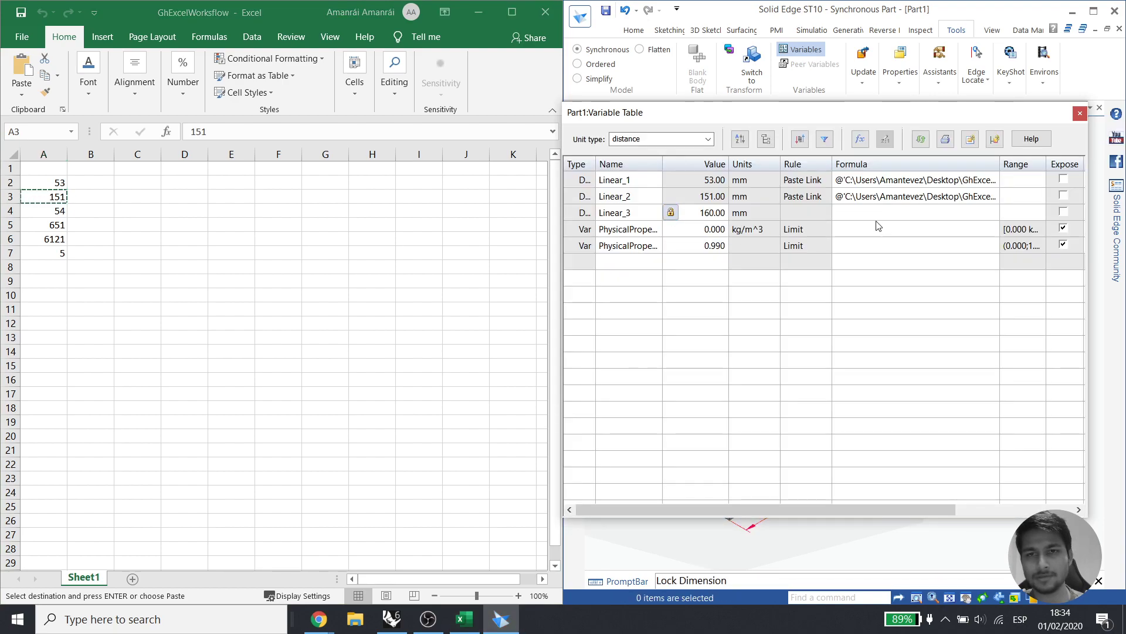
{"action": "left_click", "coordinate": [40, 212]}
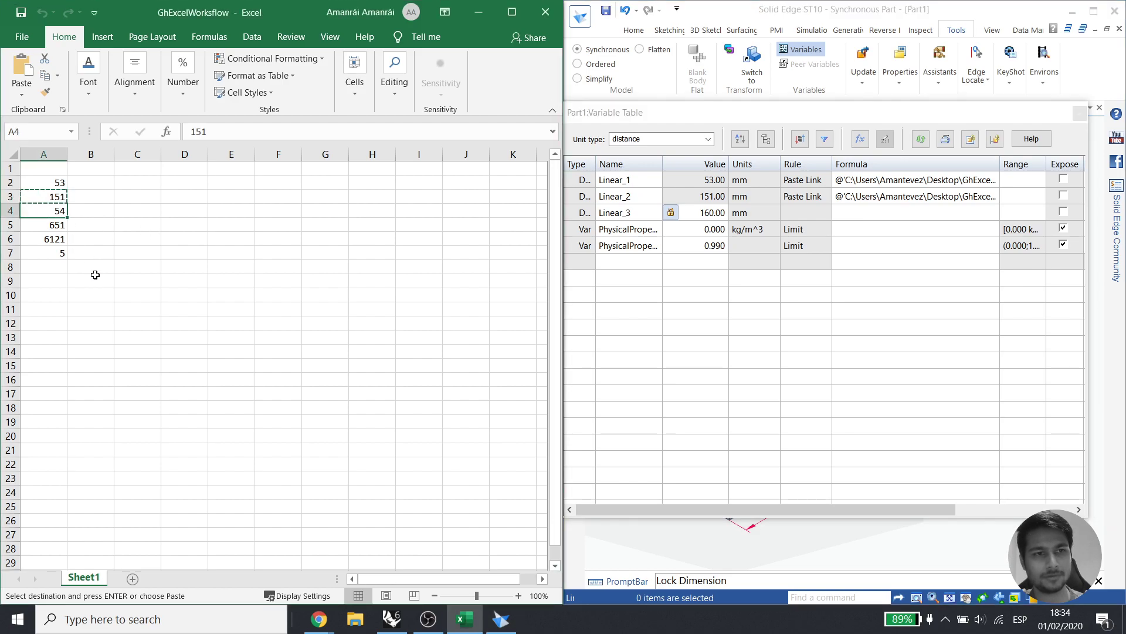
{"action": "right_click", "coordinate": [49, 213]}
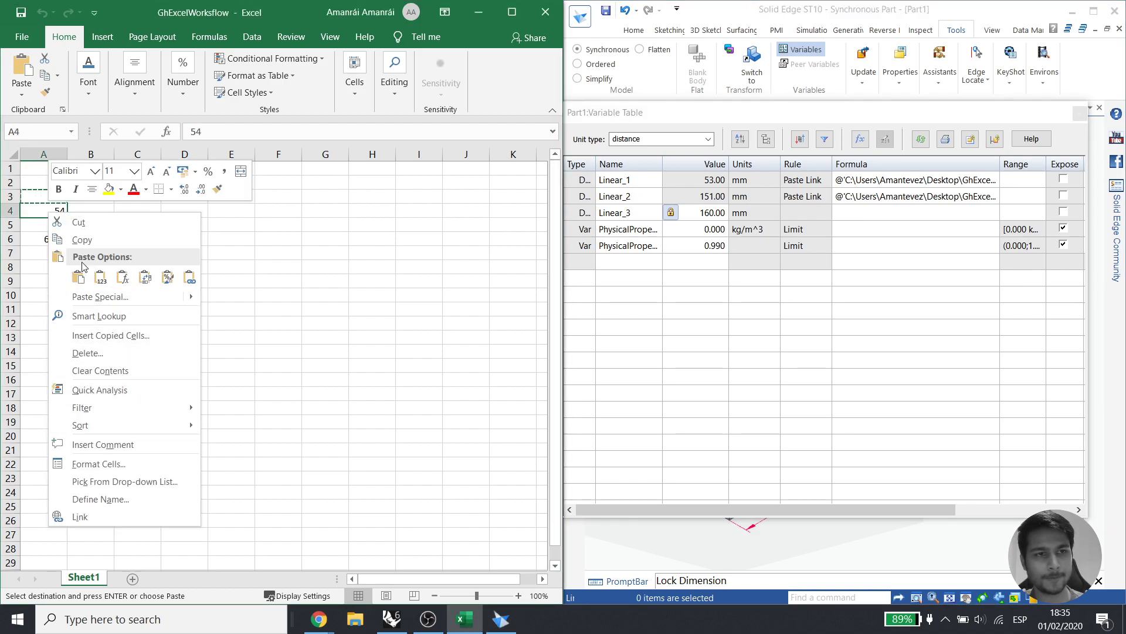
{"action": "left_click", "coordinate": [90, 244]}
{"action": "left_click", "coordinate": [874, 211]}
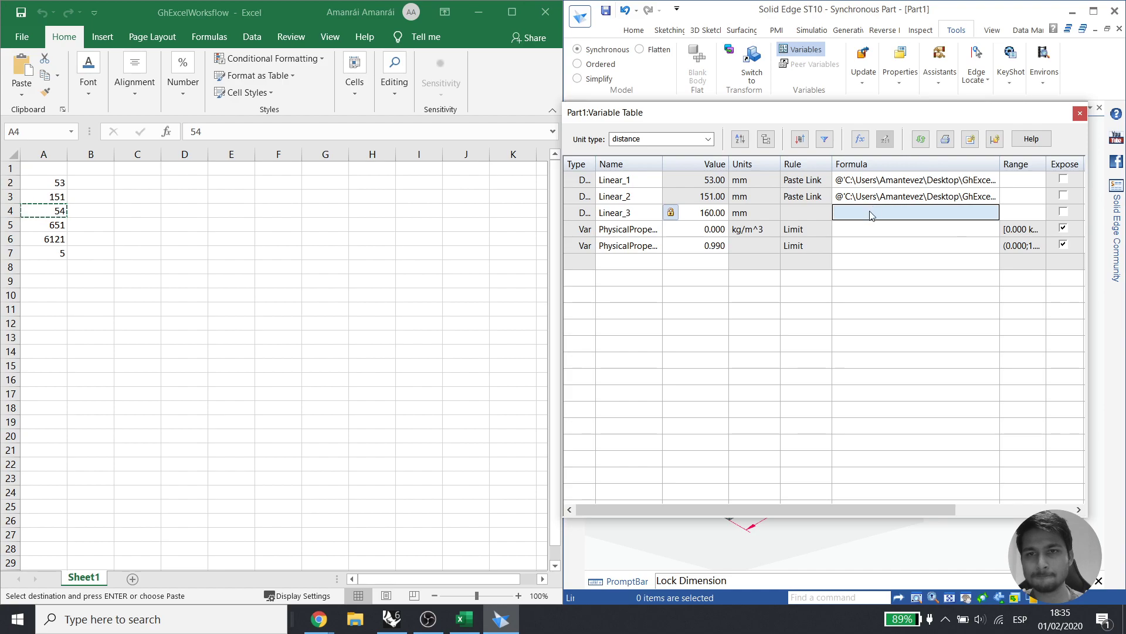
{"action": "right_click", "coordinate": [874, 212]}
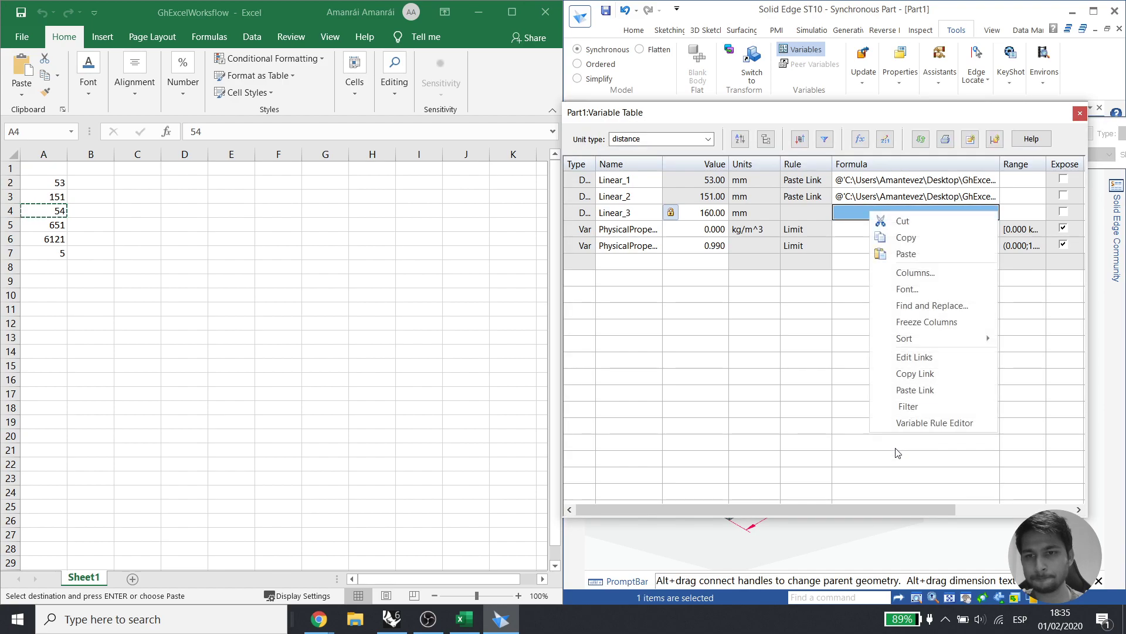
{"action": "left_click", "coordinate": [915, 390]}
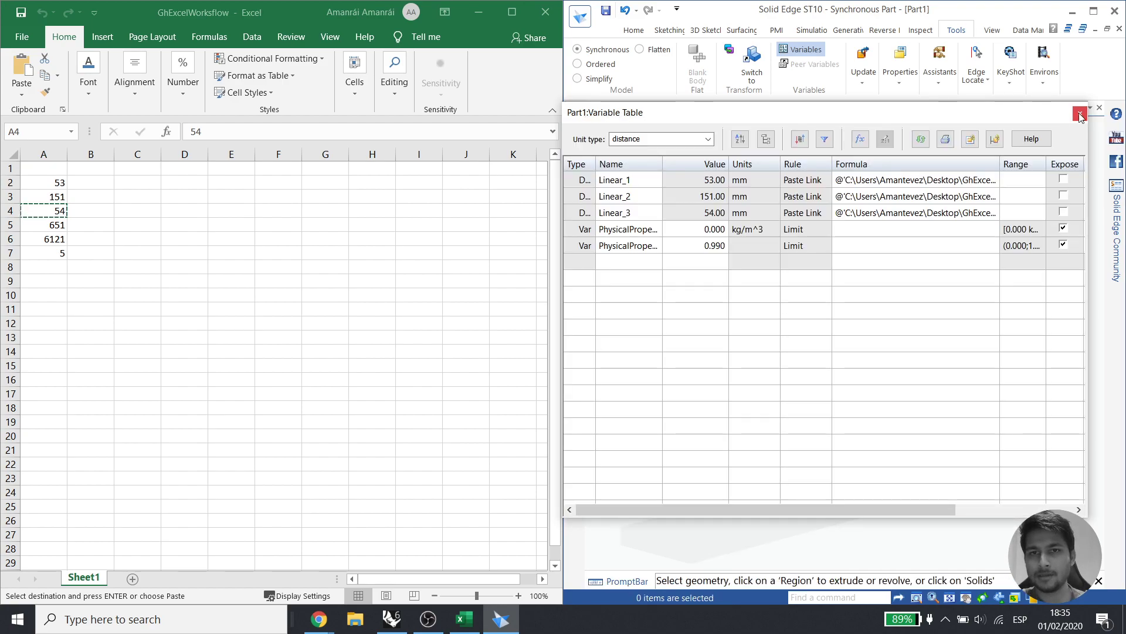
{"action": "left_click", "coordinate": [1080, 113]}
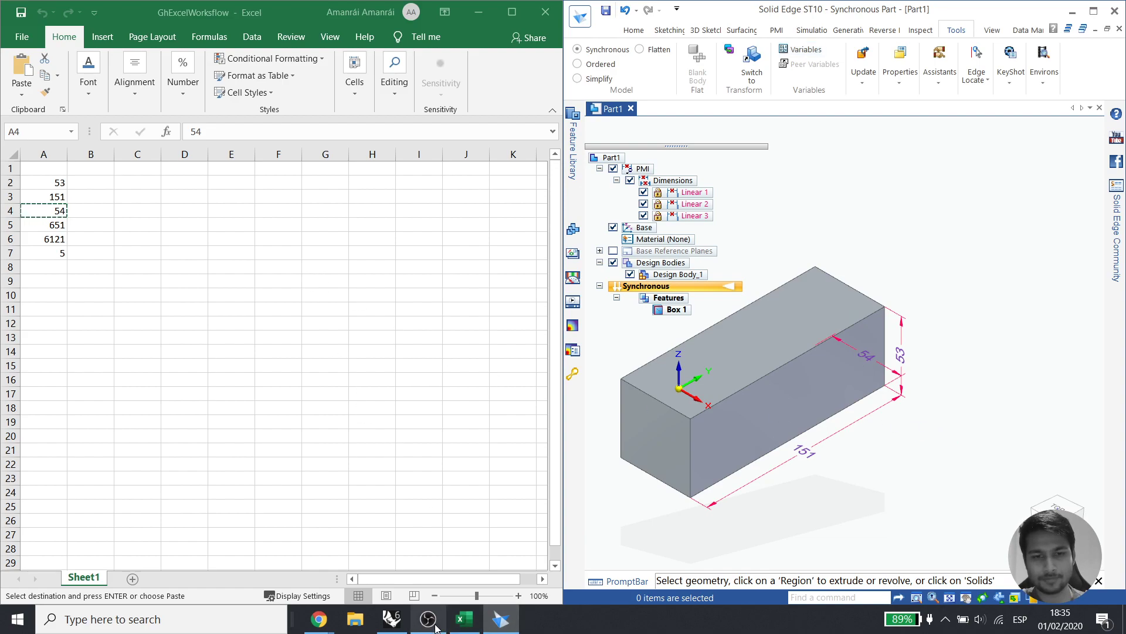
{"action": "double_click", "coordinate": [799, 17]}
Snap Solid Edge to the left half and Grasshopper to the right, spacing out the panel and slider
{"action": "key", "text": "super+Left"}
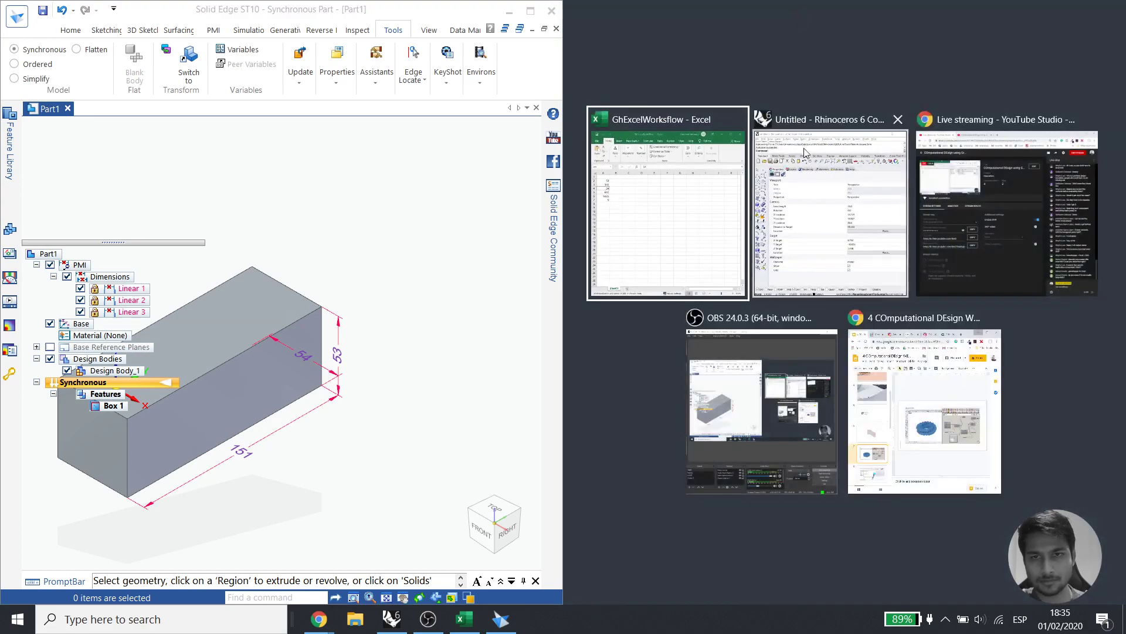
{"action": "left_click", "coordinate": [842, 202]}
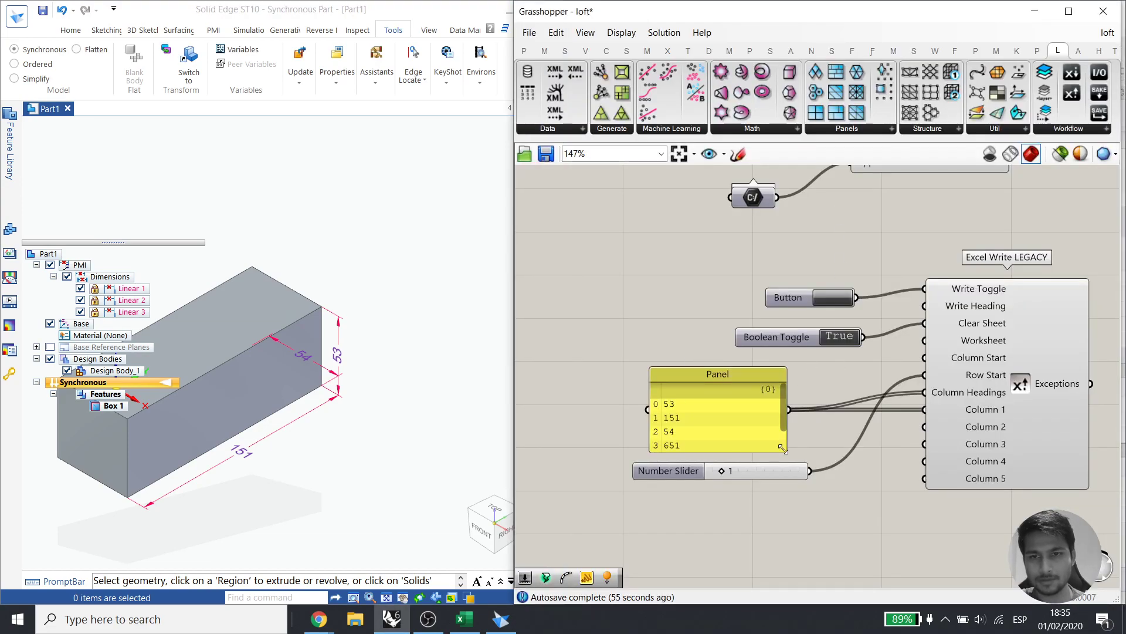
{"action": "left_click_drag", "start_coordinate": [740, 437], "coordinate": [665, 371]}
{"action": "left_click_drag", "start_coordinate": [761, 471], "coordinate": [767, 537]}
{"action": "left_click", "coordinate": [691, 470]}
Create a Number Slider at 51 and copy it into a stack of four sliders
{"action": "double_click", "coordinate": [691, 469]}
{"action": "type", "text": "51"}
{"action": "key", "text": "Return"}
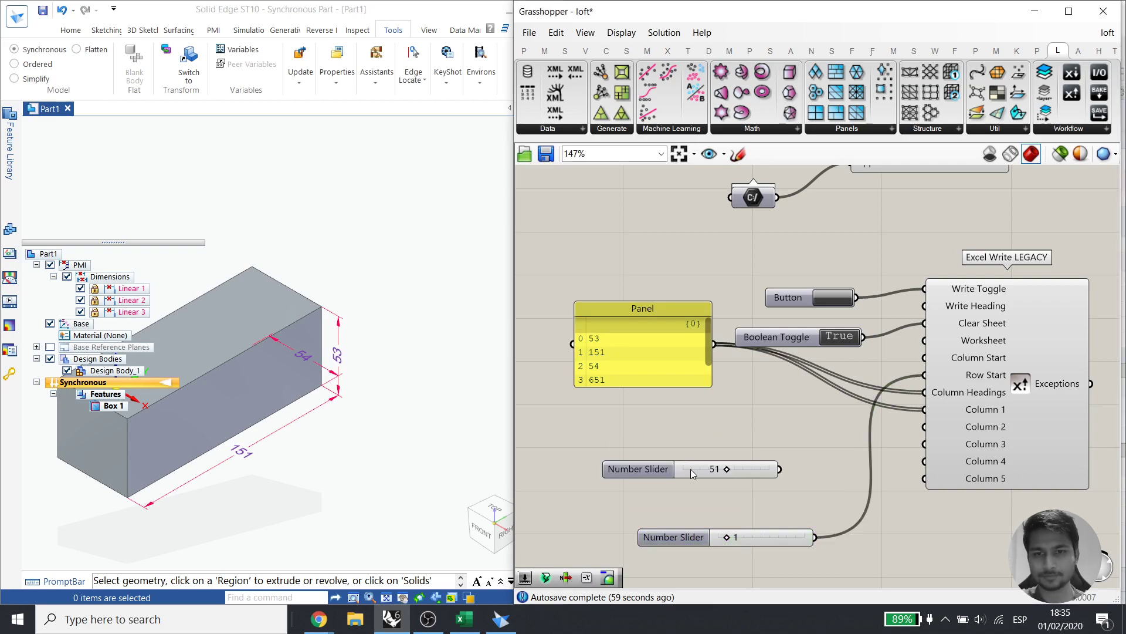
{"action": "left_click_drag", "start_coordinate": [691, 469], "coordinate": [695, 508], "text": "alt"}
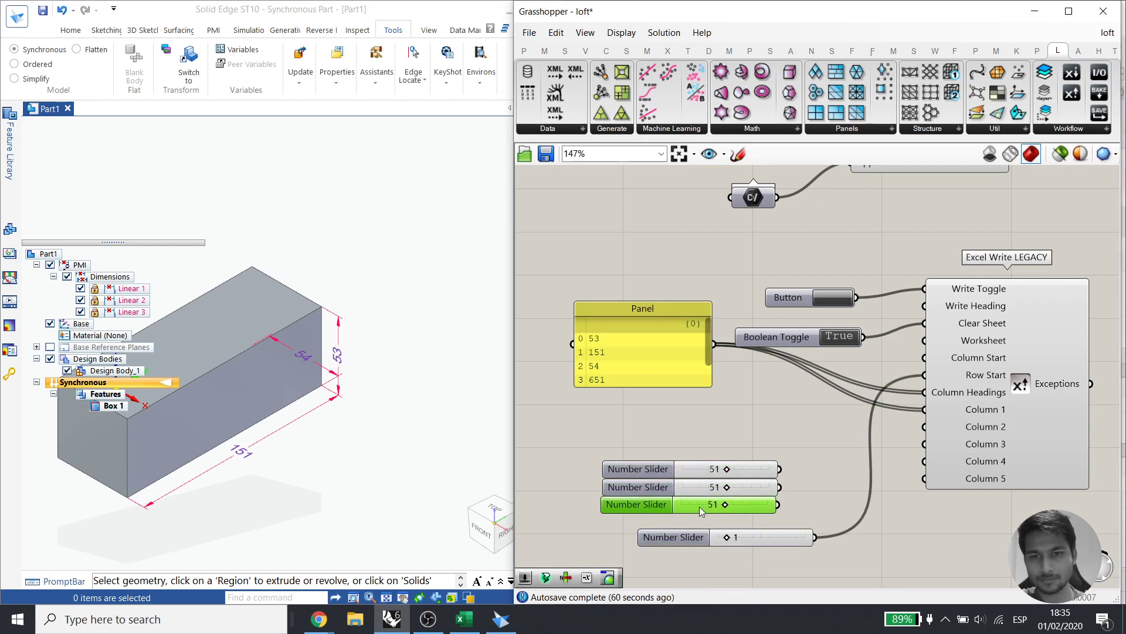
{"action": "left_click_drag", "start_coordinate": [788, 518], "coordinate": [663, 468]}
{"action": "mouse_move", "coordinate": [749, 488]}
{"action": "left_mouse_down"}
{"action": "mouse_move", "coordinate": [731, 437]}
{"action": "mouse_move", "coordinate": [728, 484]}
{"action": "left_mouse_up"}
{"action": "left_click", "coordinate": [786, 446]}
{"action": "left_click", "coordinate": [769, 472]}
Wire all four sliders into Column 1, write to Excel, and raise the second slider to 100
{"action": "left_click_drag", "start_coordinate": [762, 417], "coordinate": [915, 411]}
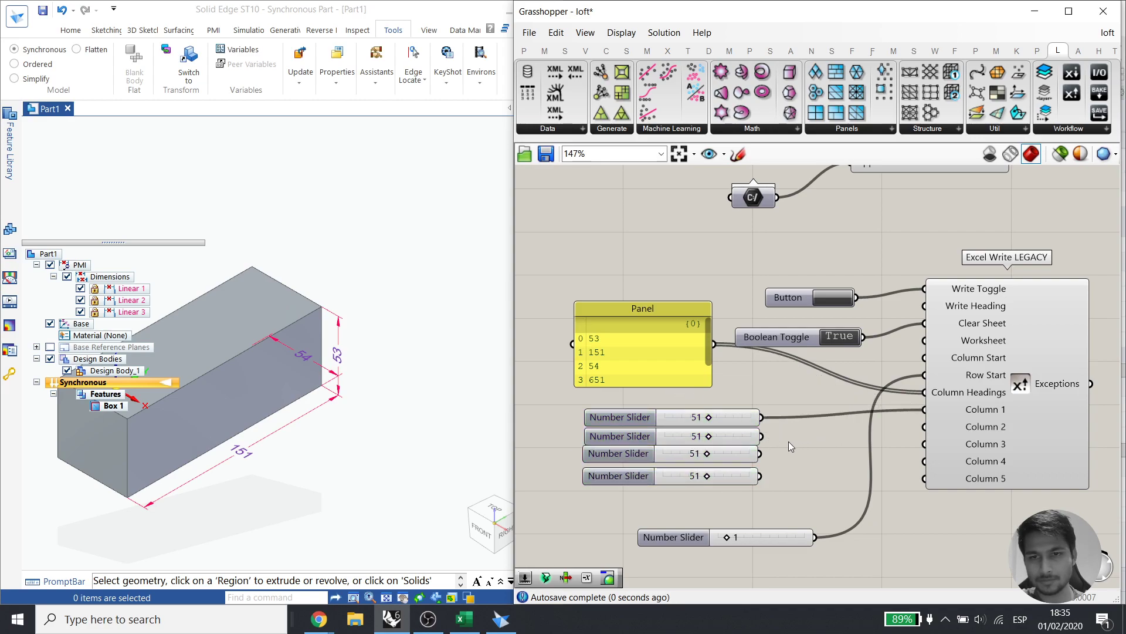
{"action": "left_click_drag", "start_coordinate": [761, 436], "coordinate": [925, 409], "text": "shift"}
{"action": "left_click_drag", "start_coordinate": [759, 452], "coordinate": [925, 410], "text": "shift"}
{"action": "left_click_drag", "start_coordinate": [760, 476], "coordinate": [925, 410], "text": "shift"}
{"action": "left_click", "coordinate": [836, 302]}
{"action": "left_click_drag", "start_coordinate": [709, 436], "coordinate": [780, 439]}
{"action": "left_click", "coordinate": [829, 298]}
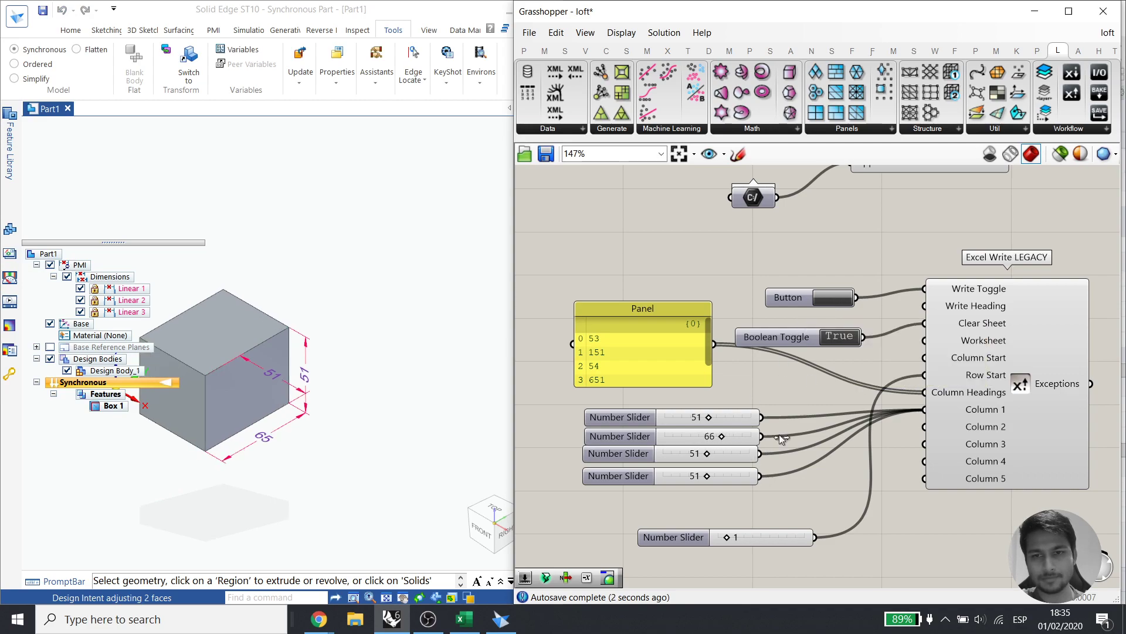
Set the third slider to 24, fourth to 76 and first to 47, writing each change to Excel
{"action": "left_click", "coordinate": [836, 299]}
{"action": "left_click_drag", "start_coordinate": [707, 453], "coordinate": [751, 476]}
{"action": "left_click", "coordinate": [831, 300]}
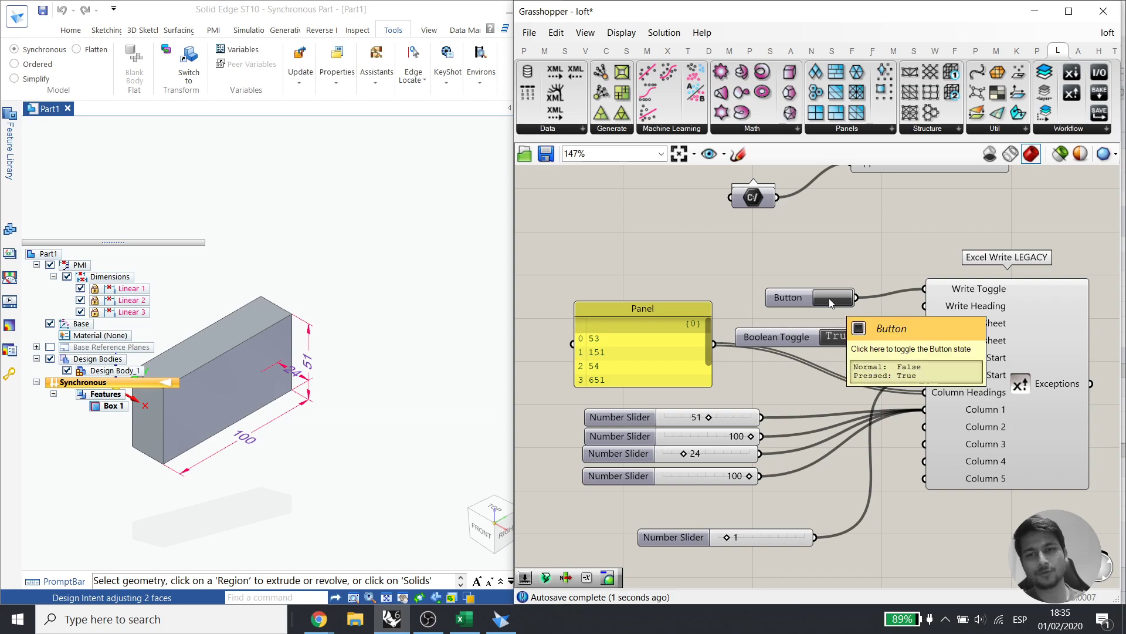
{"action": "left_click_drag", "start_coordinate": [749, 476], "coordinate": [729, 476]}
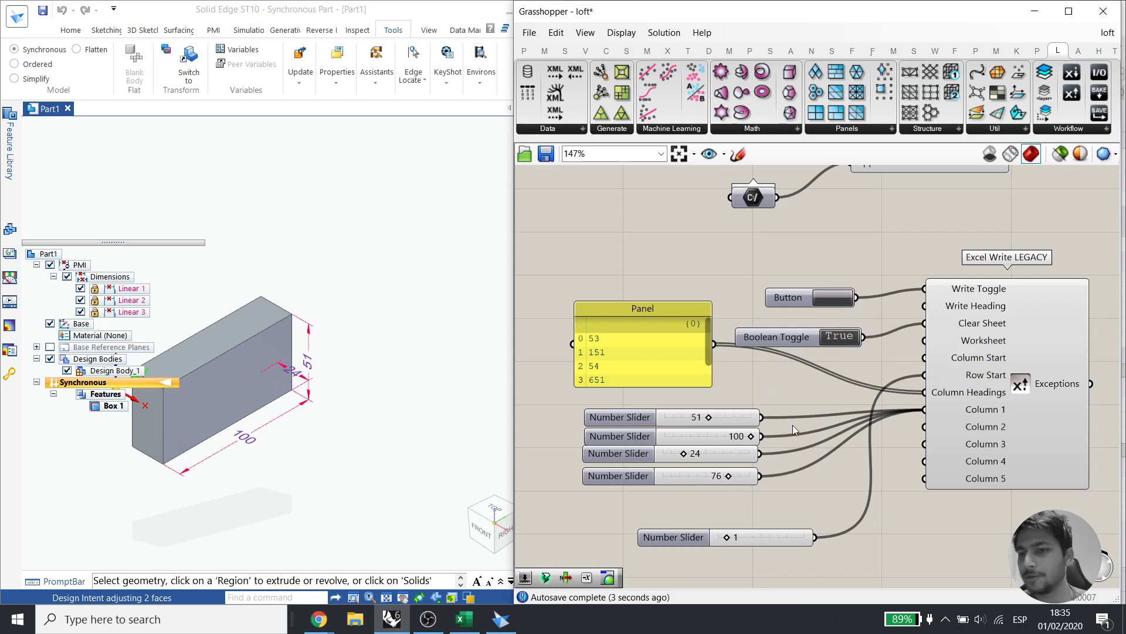
{"action": "left_click", "coordinate": [829, 300]}
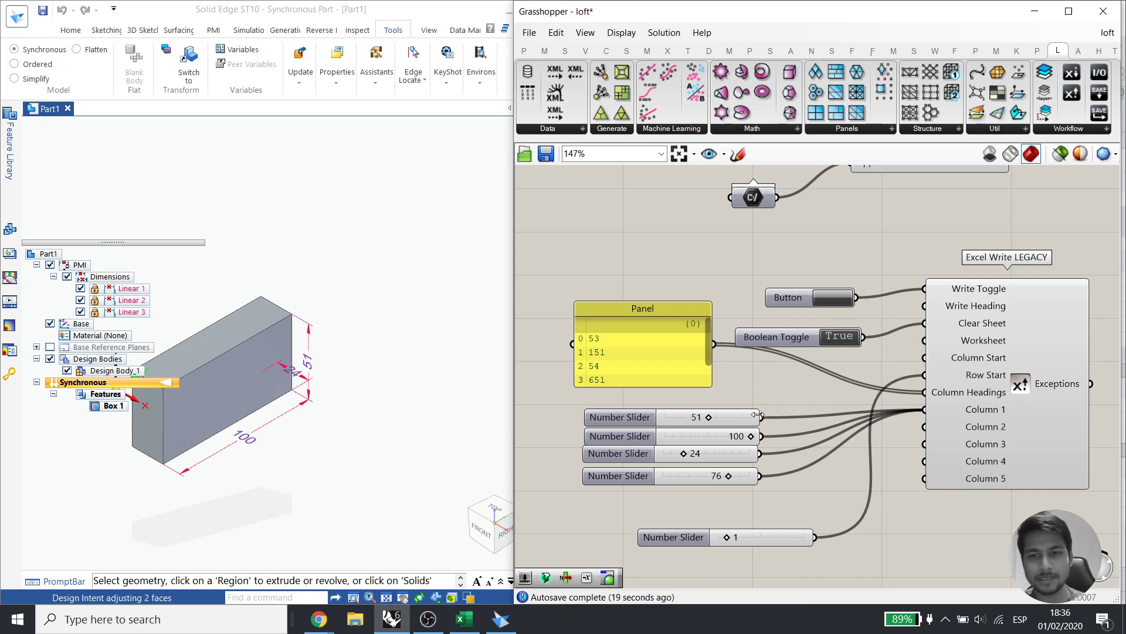
{"action": "left_click_drag", "start_coordinate": [710, 417], "coordinate": [738, 439]}
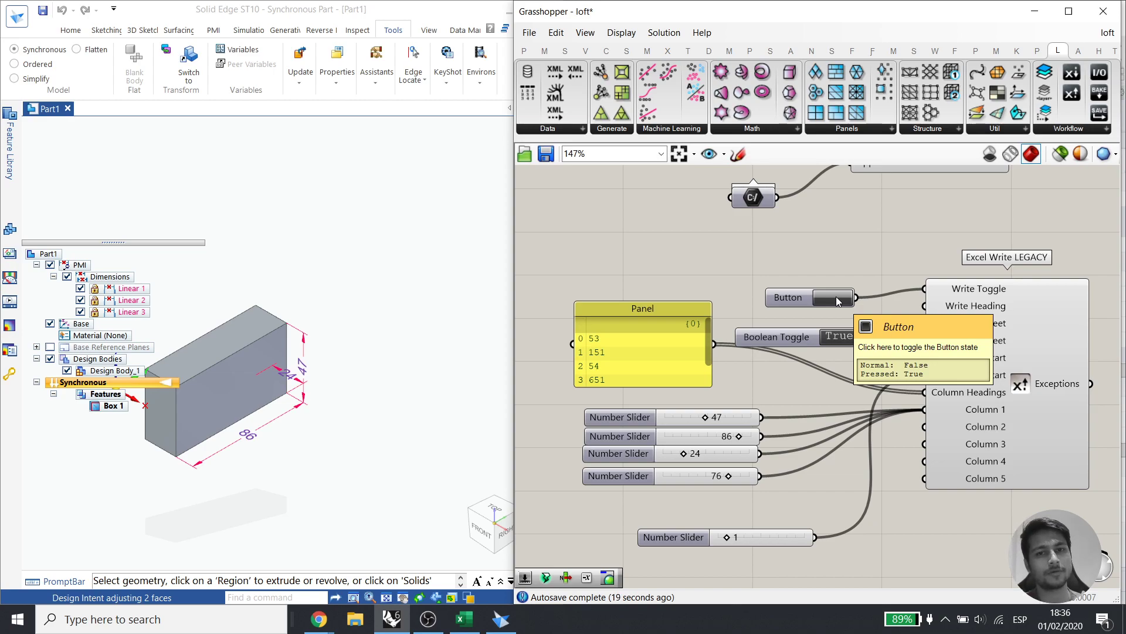
{"action": "left_click", "coordinate": [501, 619]}
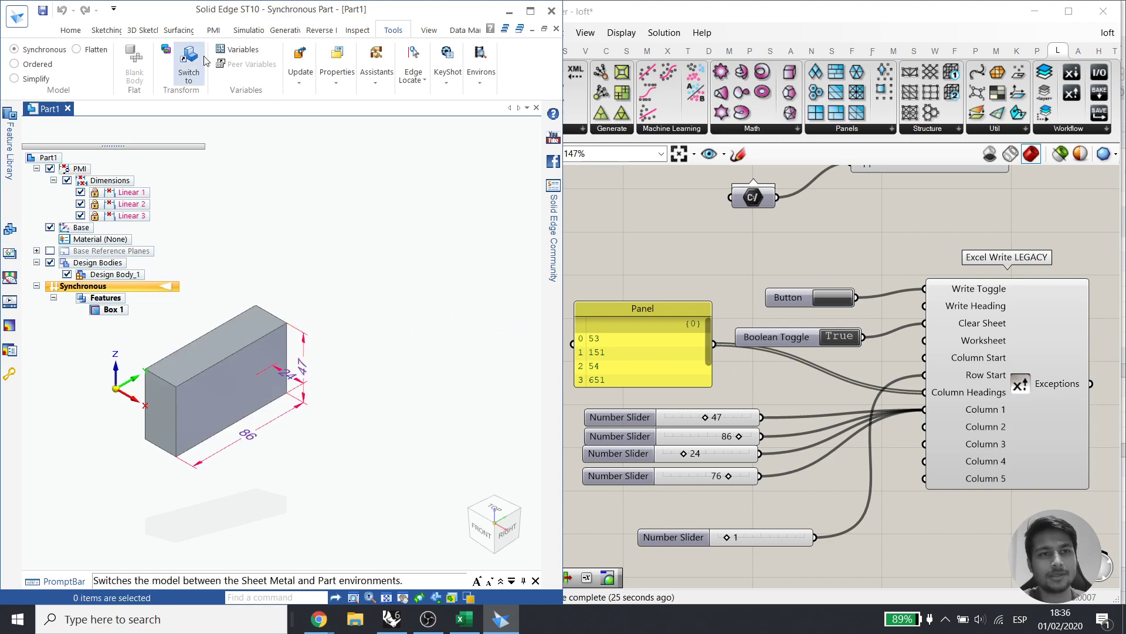
Check in the Variable Table that the dimensions read 47, 86 and 24, then return to Grasshopper
{"action": "left_click", "coordinate": [240, 50]}
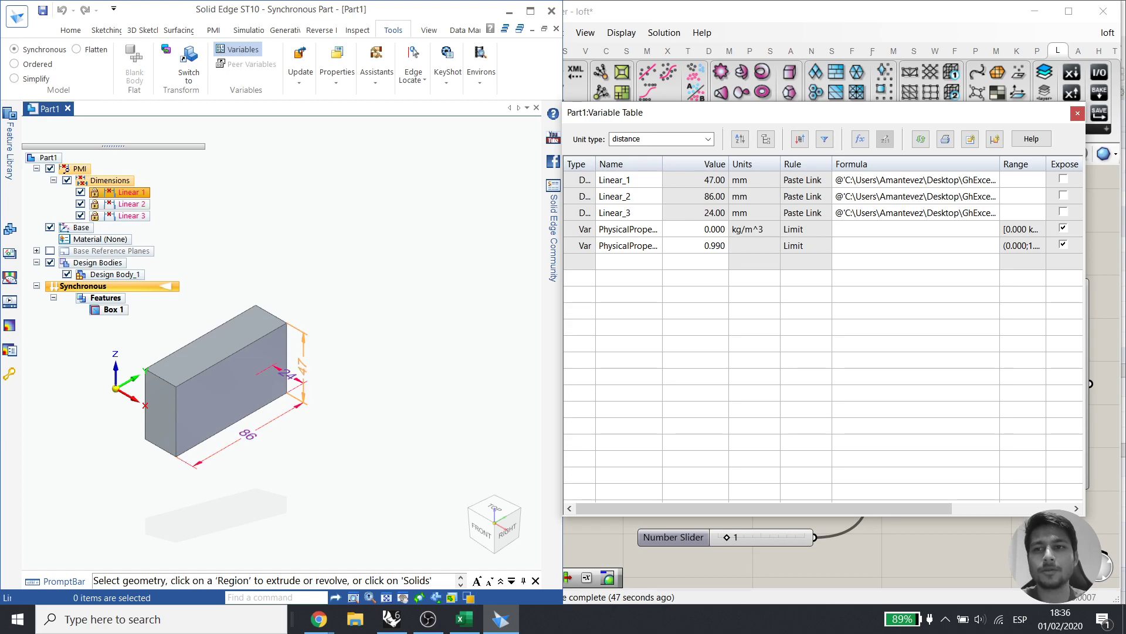
{"action": "left_click", "coordinate": [1078, 113]}
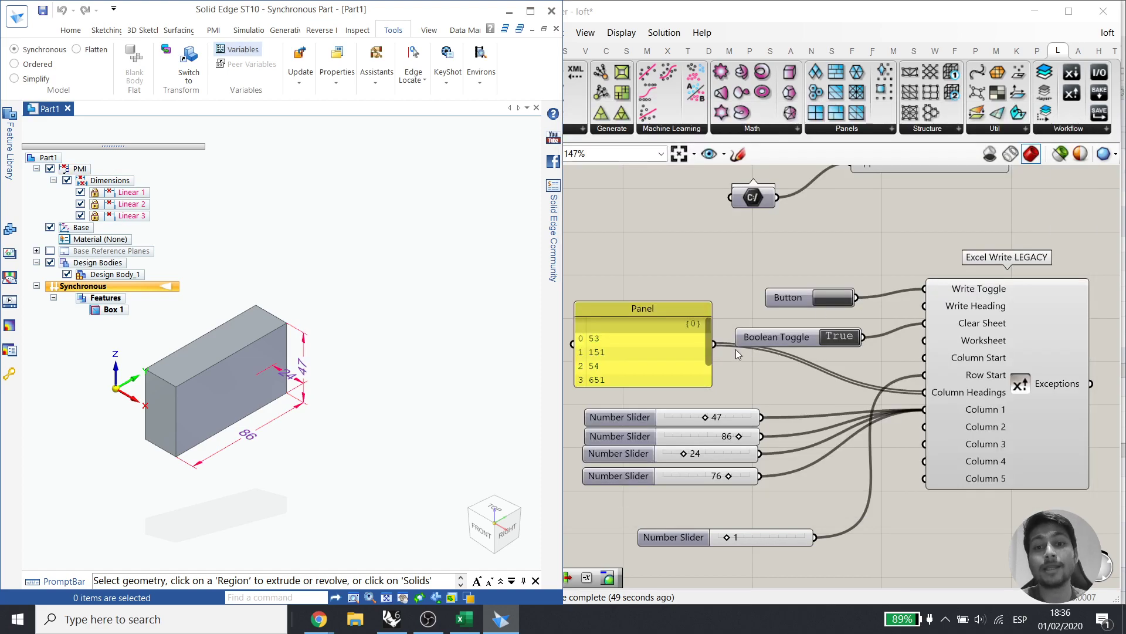
{"action": "left_click", "coordinate": [723, 351]}
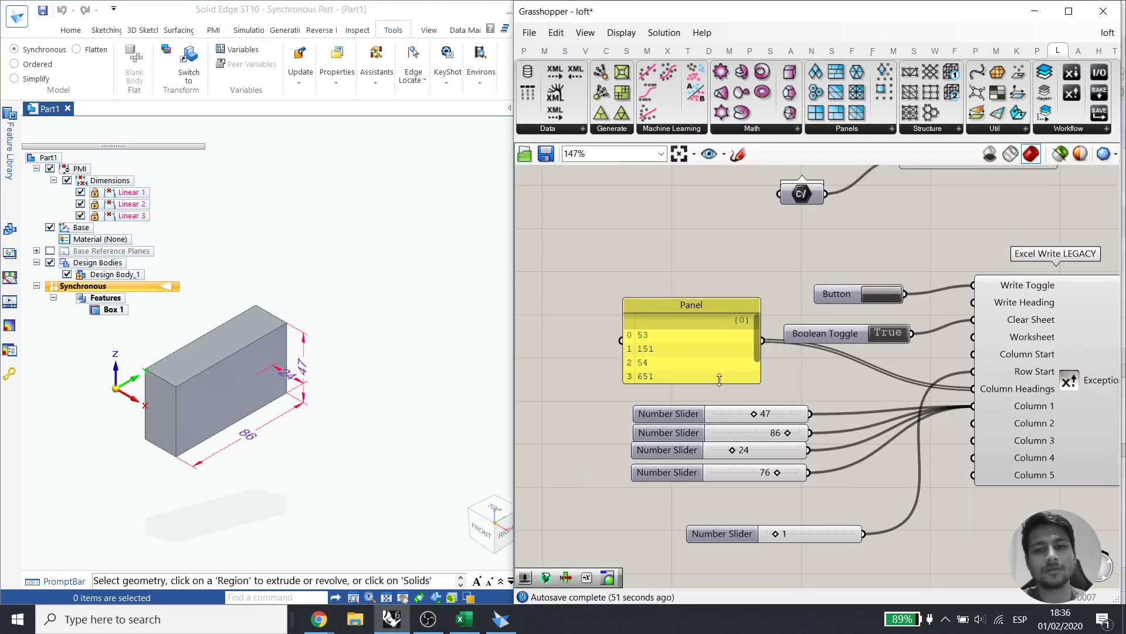
Shorten the Panel, tidy the Button and Toggle, and wire the 86 slider to Write Toggle
{"action": "mouse_move", "coordinate": [720, 371]}
{"action": "left_mouse_down"}
{"action": "mouse_move", "coordinate": [719, 350]}
{"action": "mouse_move", "coordinate": [710, 367]}
{"action": "left_mouse_up"}
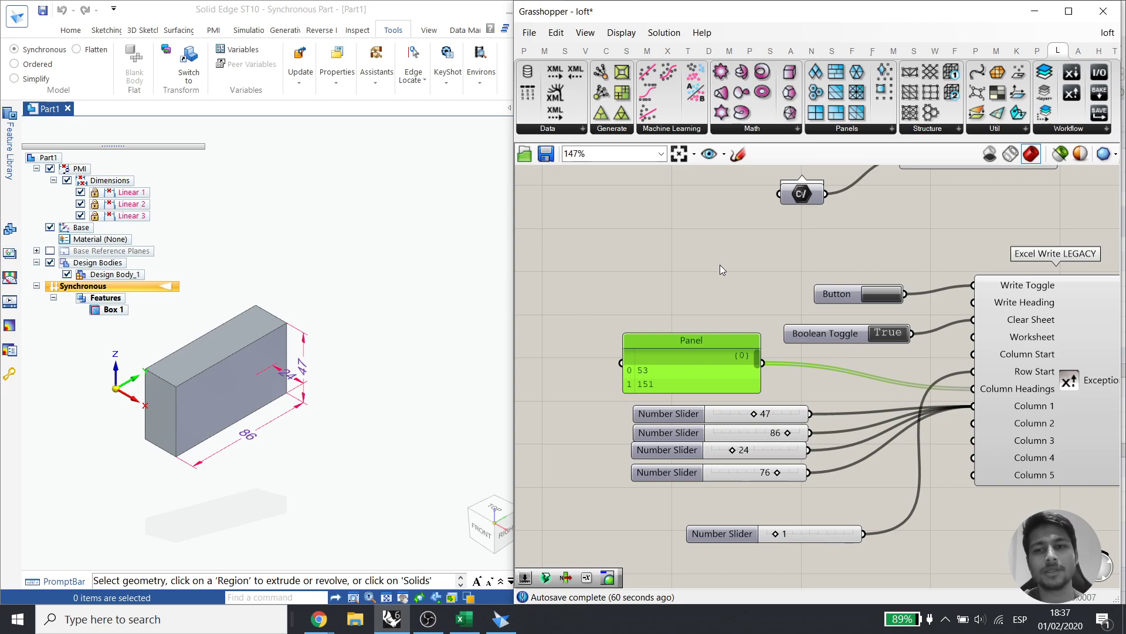
{"action": "right_click_drag", "start_coordinate": [720, 265], "coordinate": [694, 289]}
{"action": "left_click", "coordinate": [812, 317]}
{"action": "left_click", "coordinate": [814, 291]}
{"action": "left_click_drag", "start_coordinate": [813, 318], "coordinate": [815, 309]}
{"action": "left_click_drag", "start_coordinate": [821, 347], "coordinate": [820, 334]}
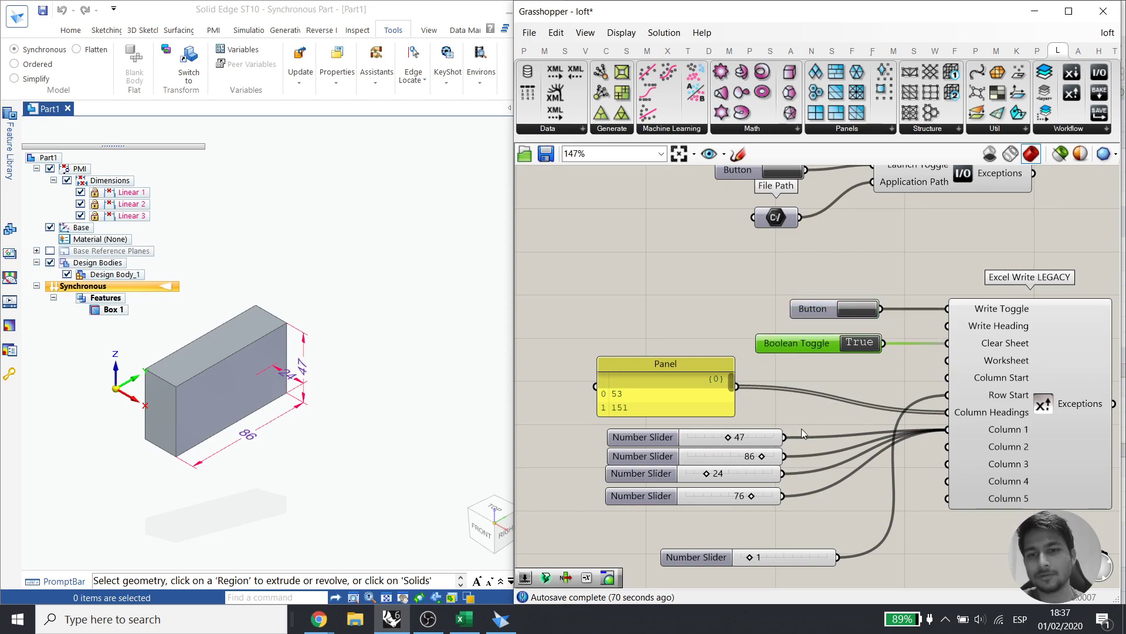
{"action": "left_click_drag", "start_coordinate": [784, 456], "coordinate": [947, 308]}
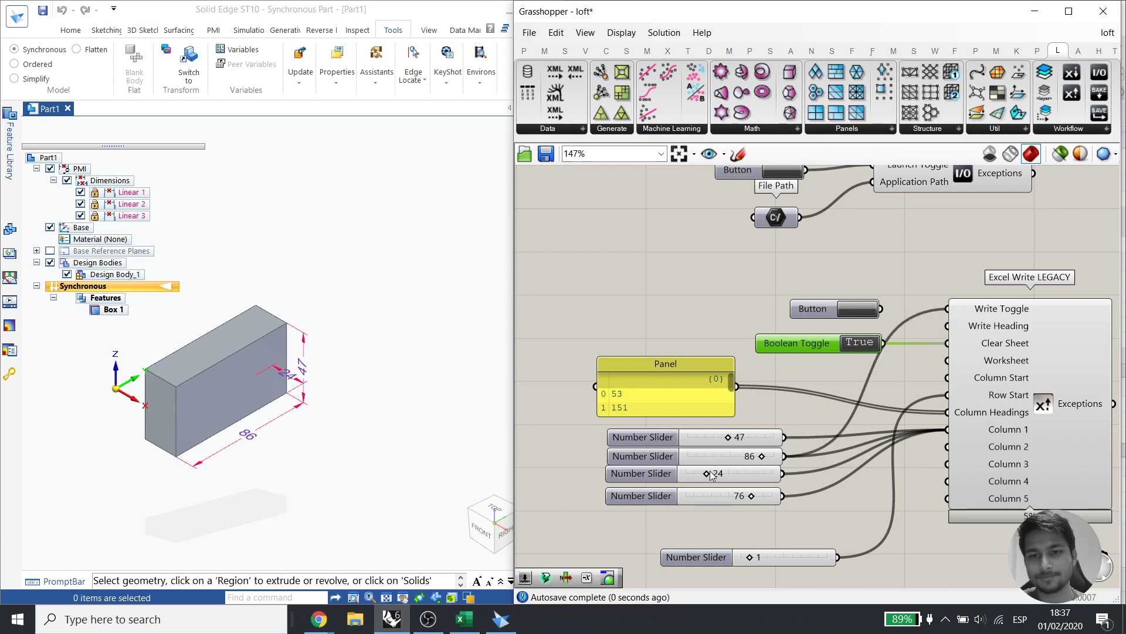
Set the sliders to 30, 92 and 56, resizing the Solid Edge box to 92 × 30 × 47
{"action": "left_click_drag", "start_coordinate": [762, 456], "coordinate": [717, 454]}
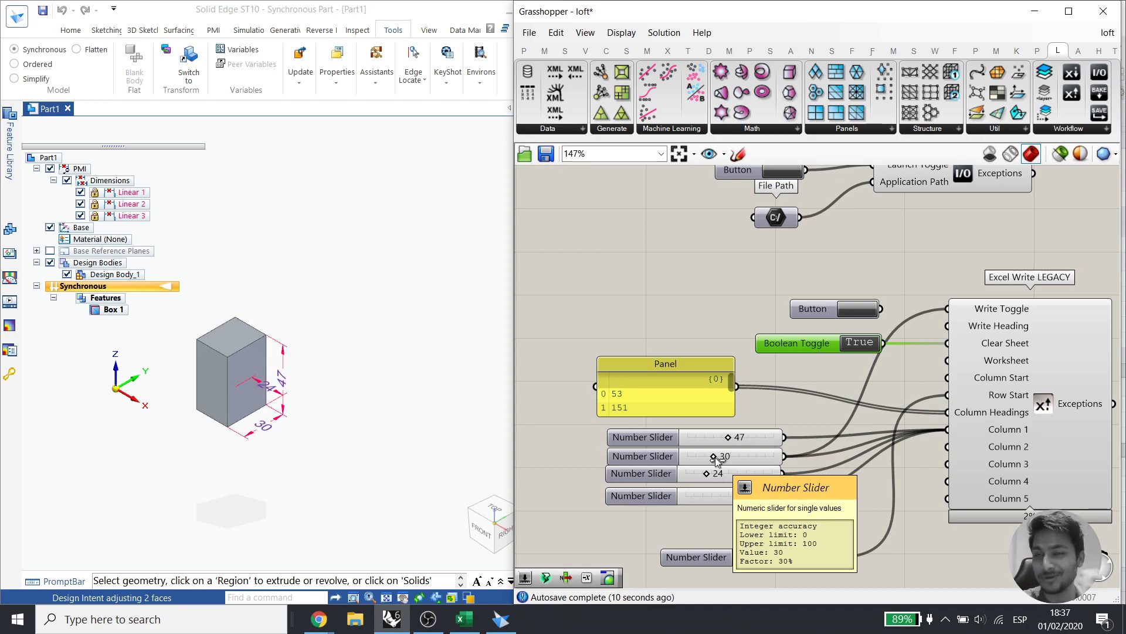
{"action": "left_click_drag", "start_coordinate": [706, 474], "coordinate": [809, 499]}
{"action": "left_click_drag", "start_coordinate": [711, 499], "coordinate": [734, 496]}
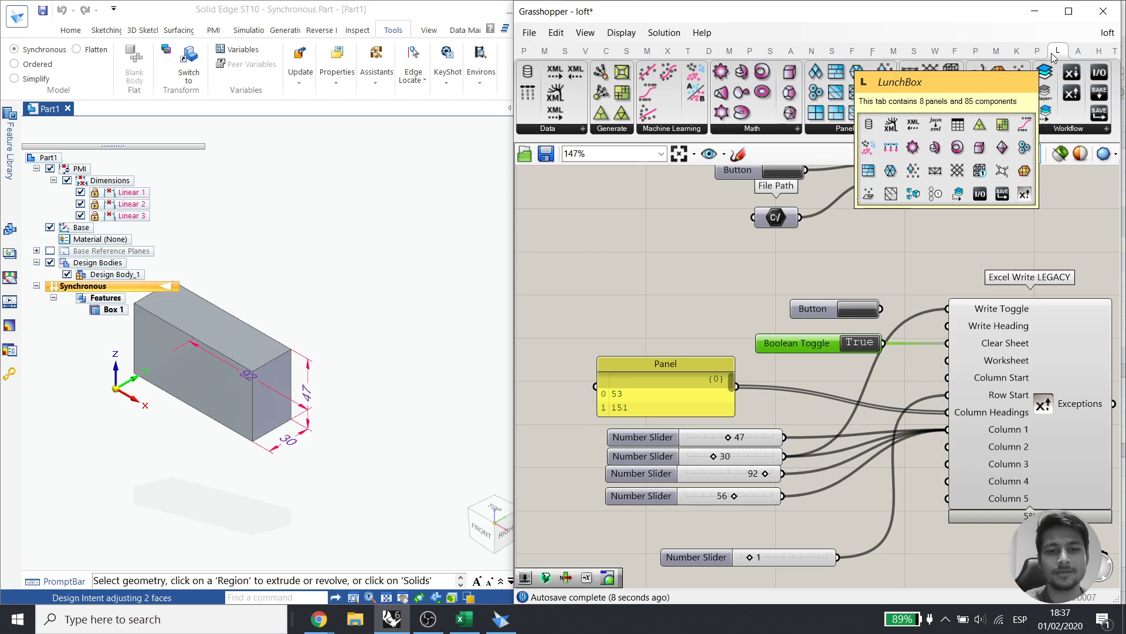
{"action": "left_click", "coordinate": [718, 274]}
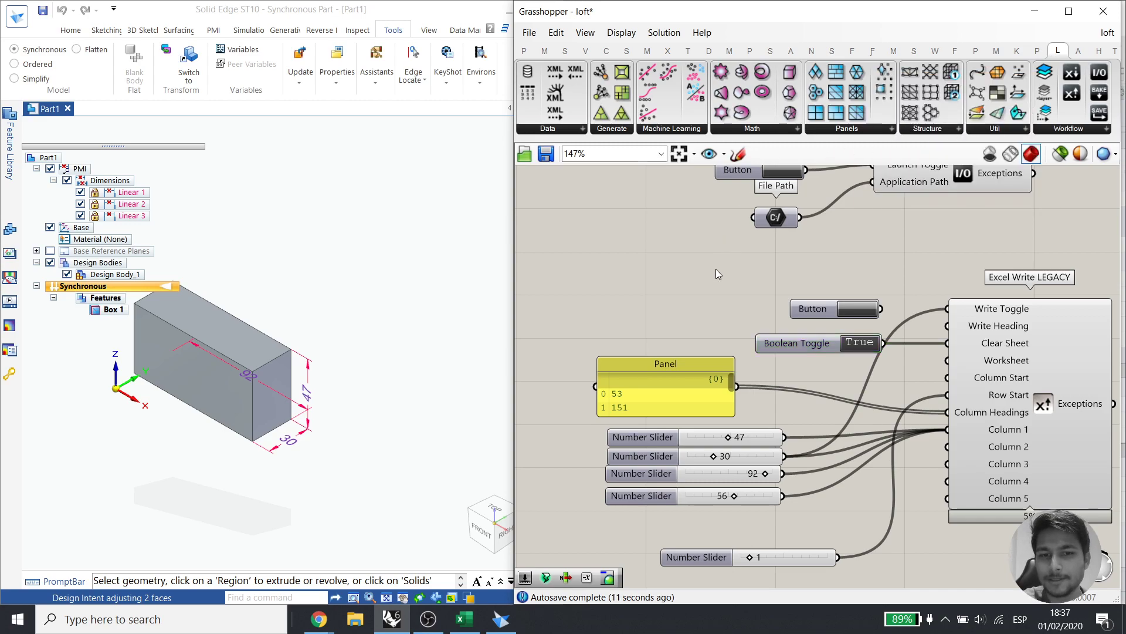
{"action": "left_click", "coordinate": [316, 619]}
Present the Google Slides deck full screen and advance to the Evolutionary Design by Computers slide
{"action": "left_click", "coordinate": [281, 554]}
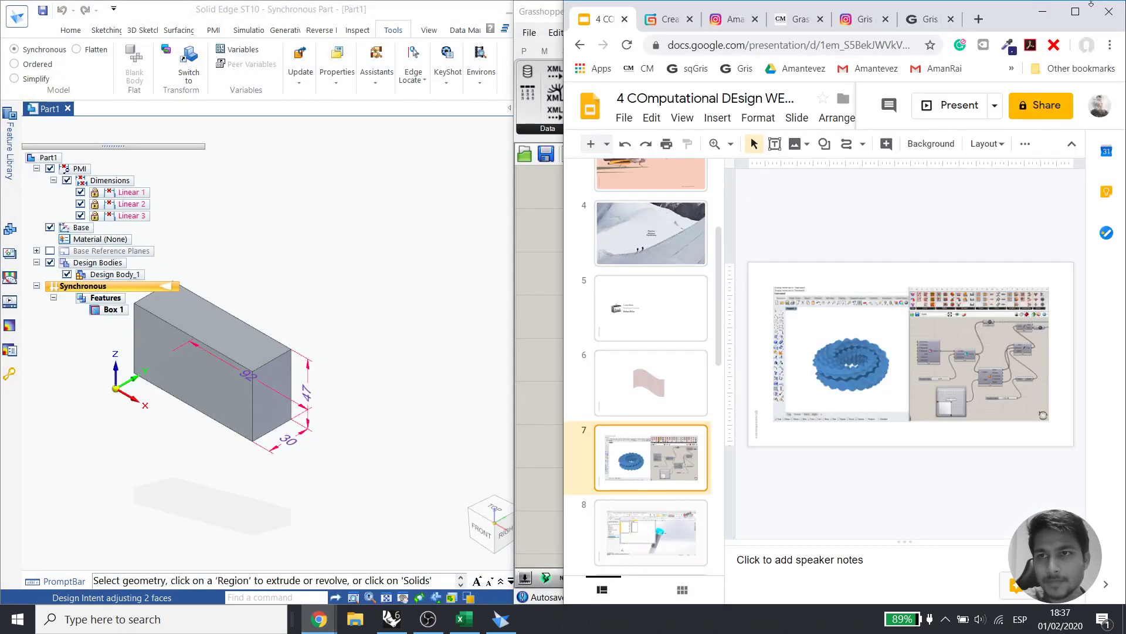
{"action": "left_click", "coordinate": [1076, 13]}
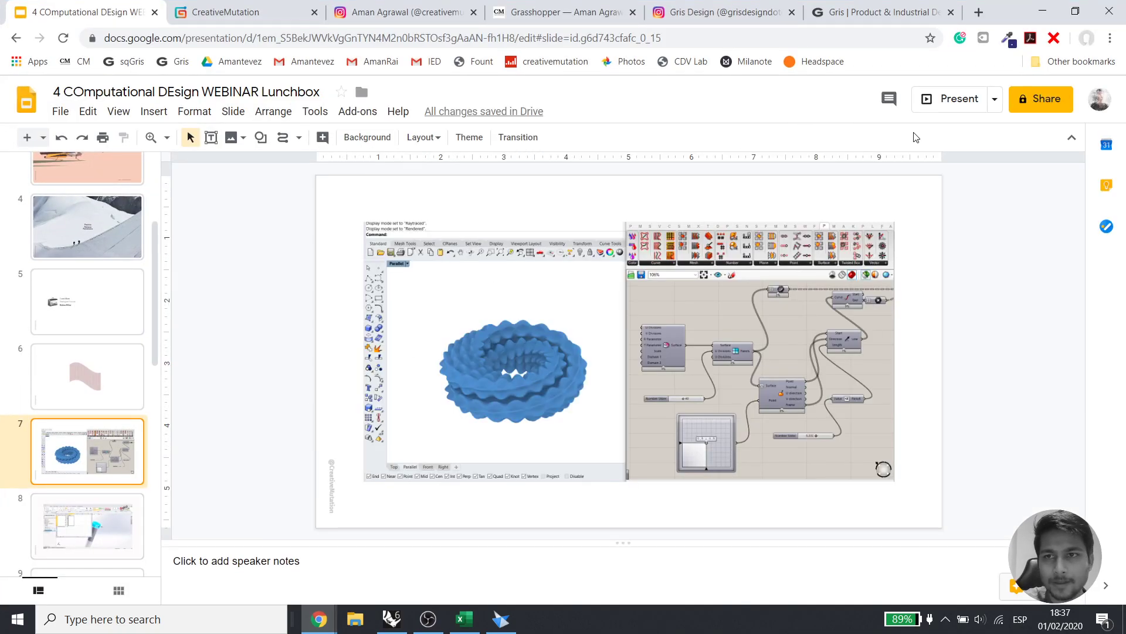
{"action": "left_click", "coordinate": [936, 103]}
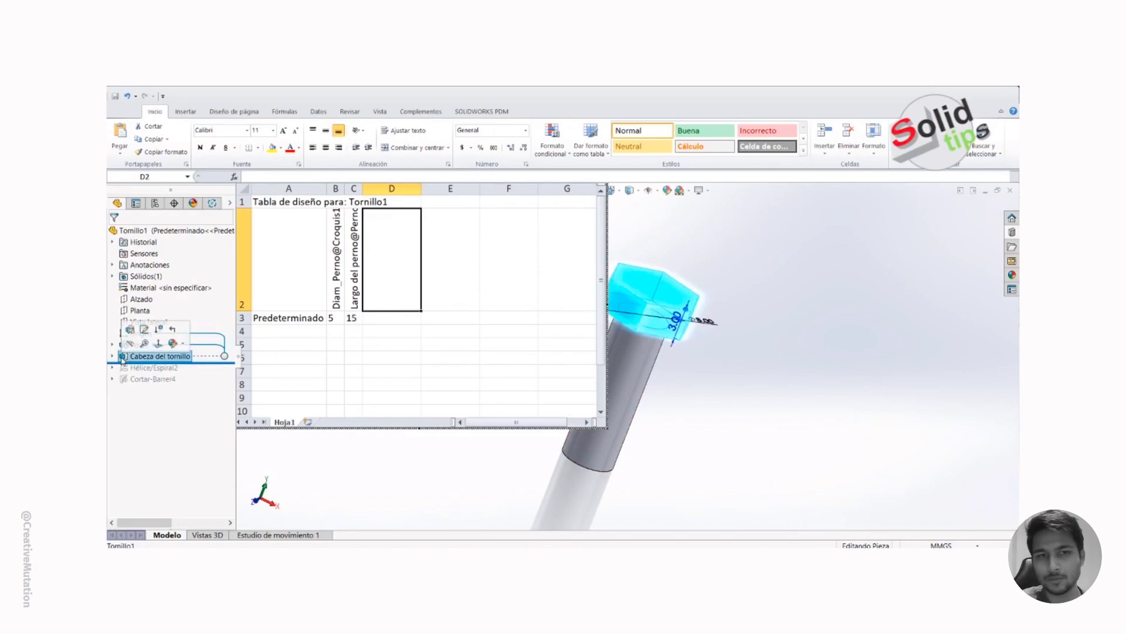
{"action": "key", "text": "Right"}
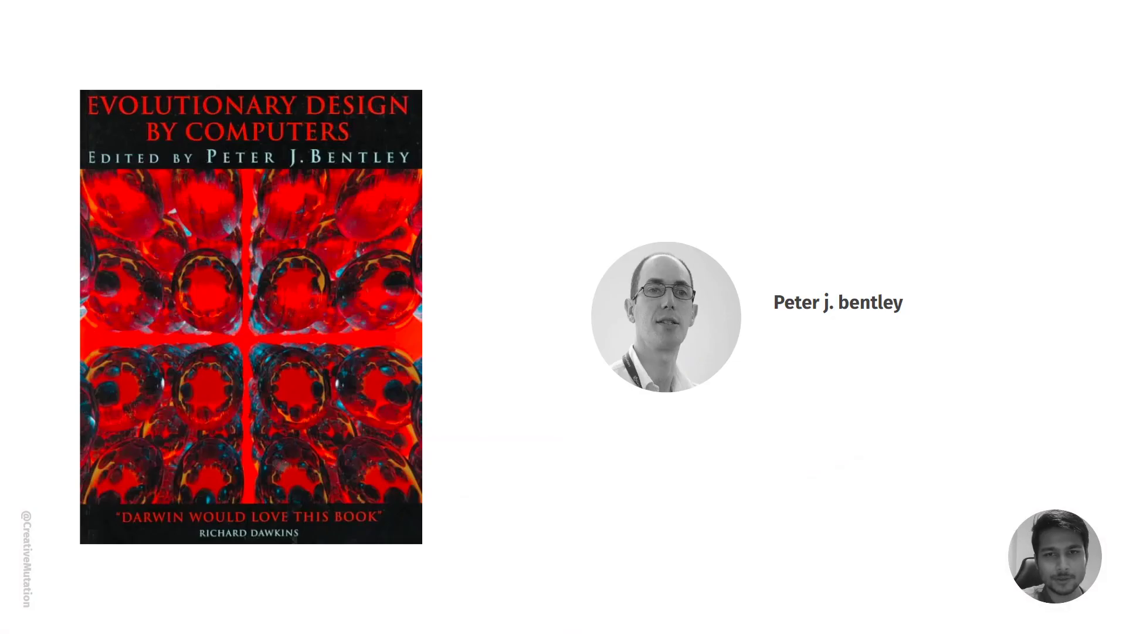